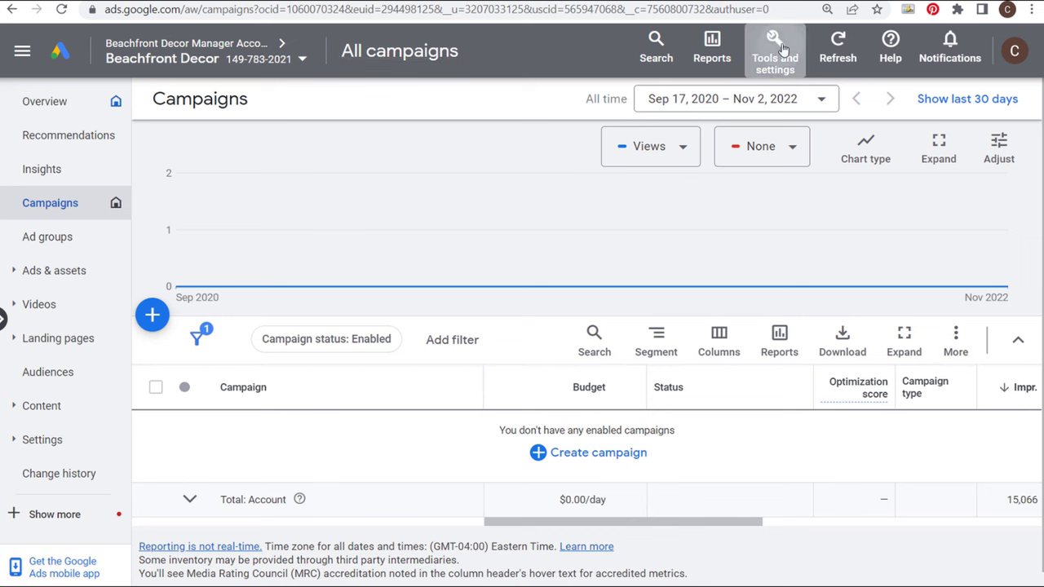
# - Open the conversions summary for the Beachfront Decor ads account
pyautogui.click(779, 46)
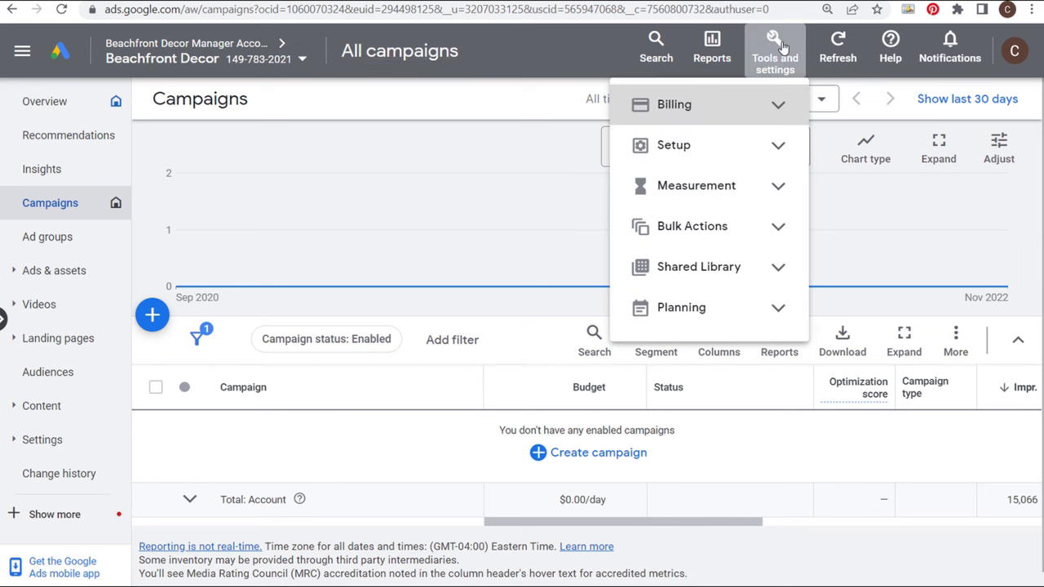
pyautogui.click(780, 188)
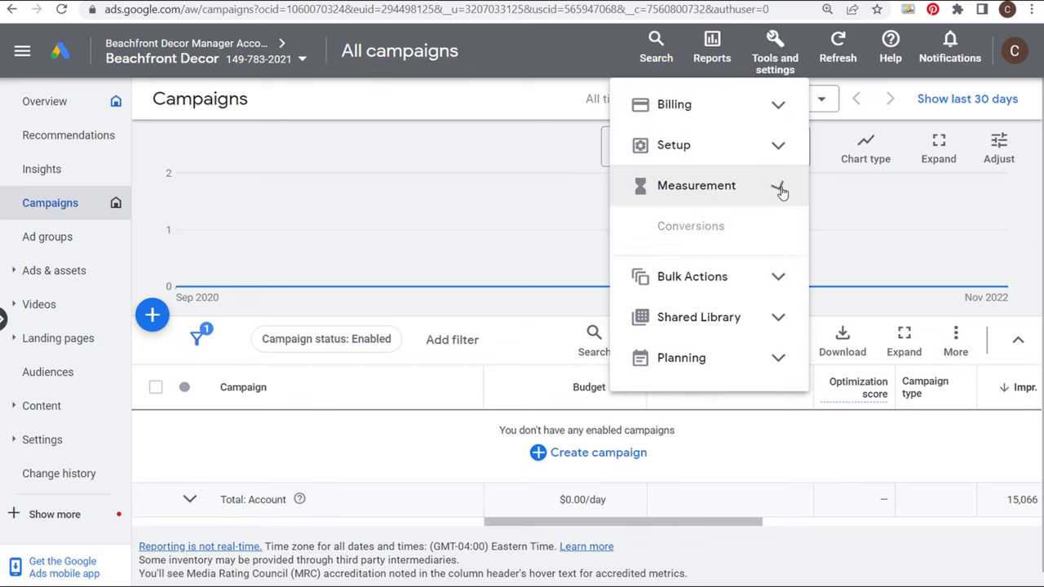
pyautogui.click(718, 231)
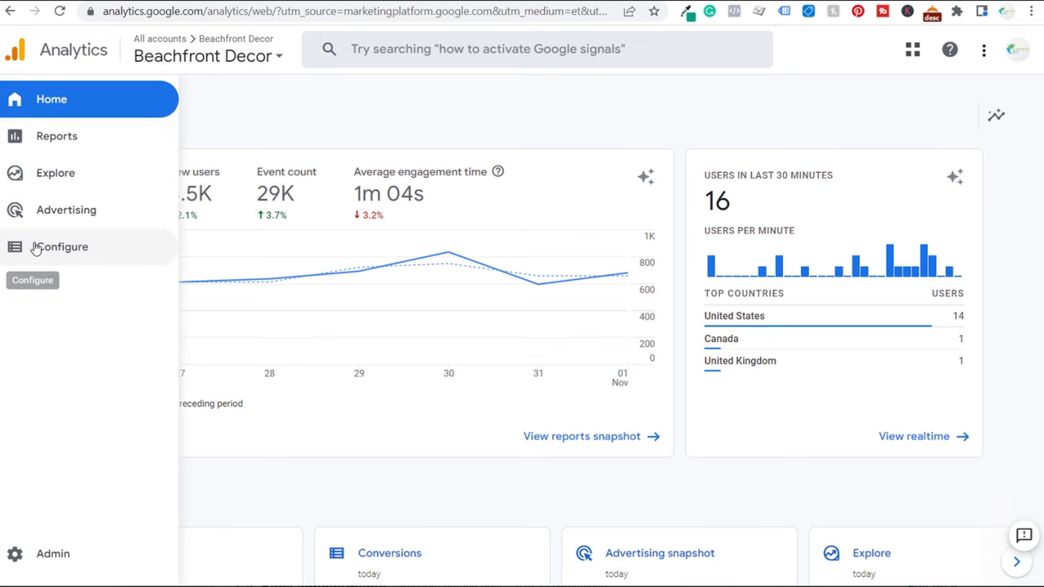
# - Switch to Google Analytics, mark the existing Affiliate Click event as a conversion and open the list of conversion events
pyautogui.click(44, 247)
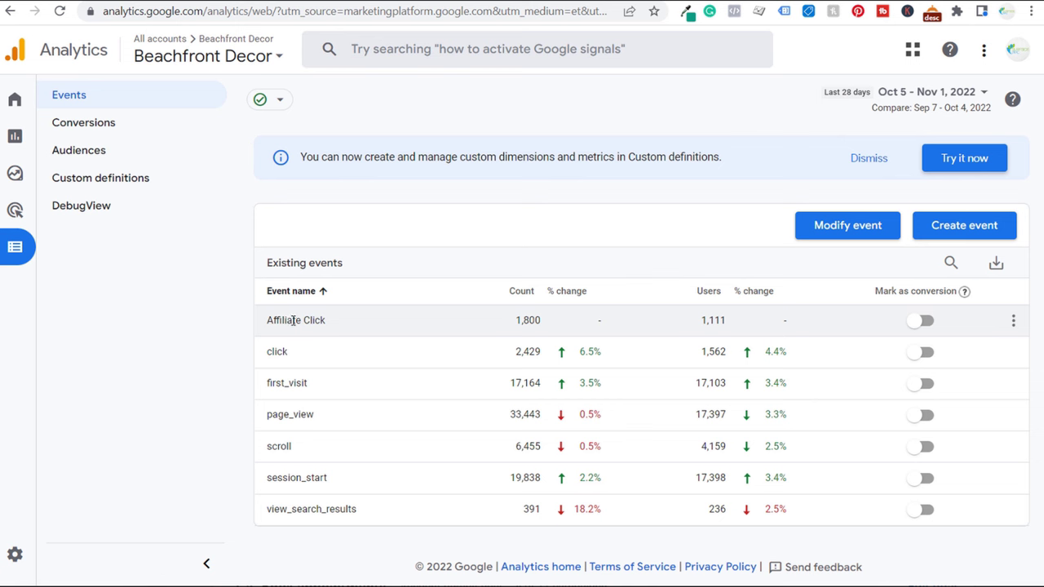
pyautogui.moveTo(265, 322); pyautogui.dragTo(332, 325)
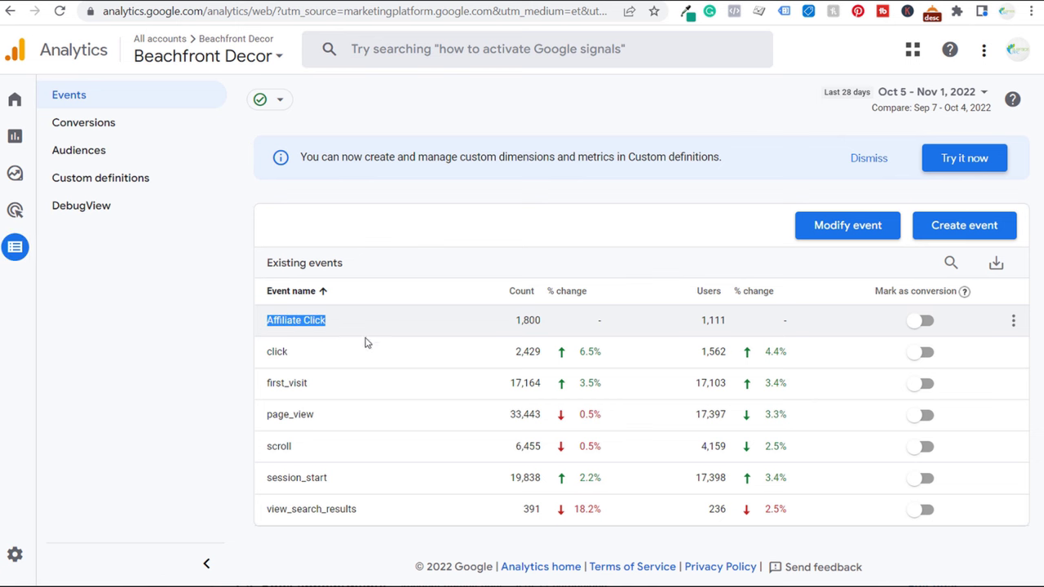
pyautogui.click(926, 321)
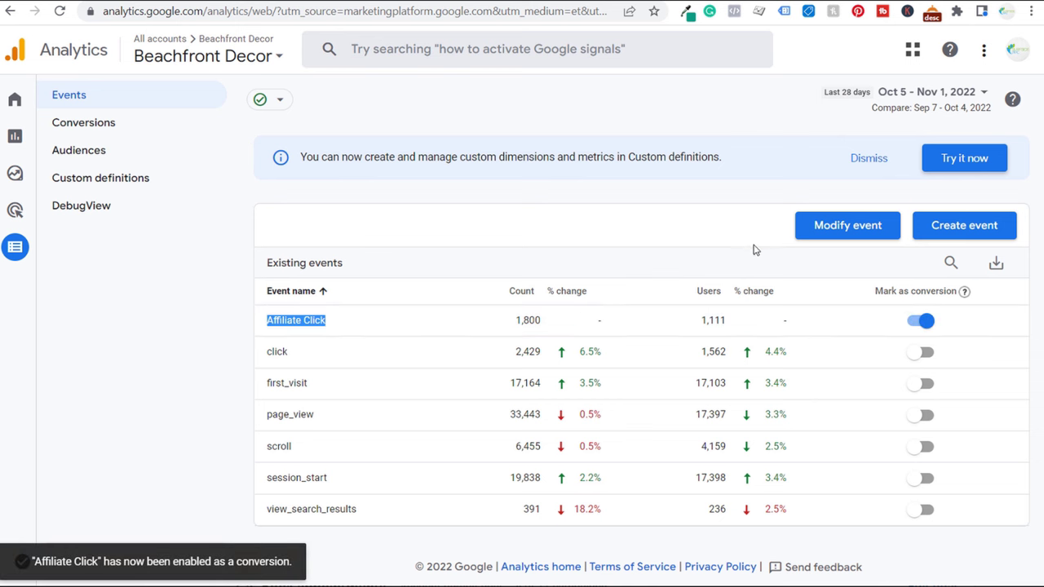
pyautogui.click(115, 130)
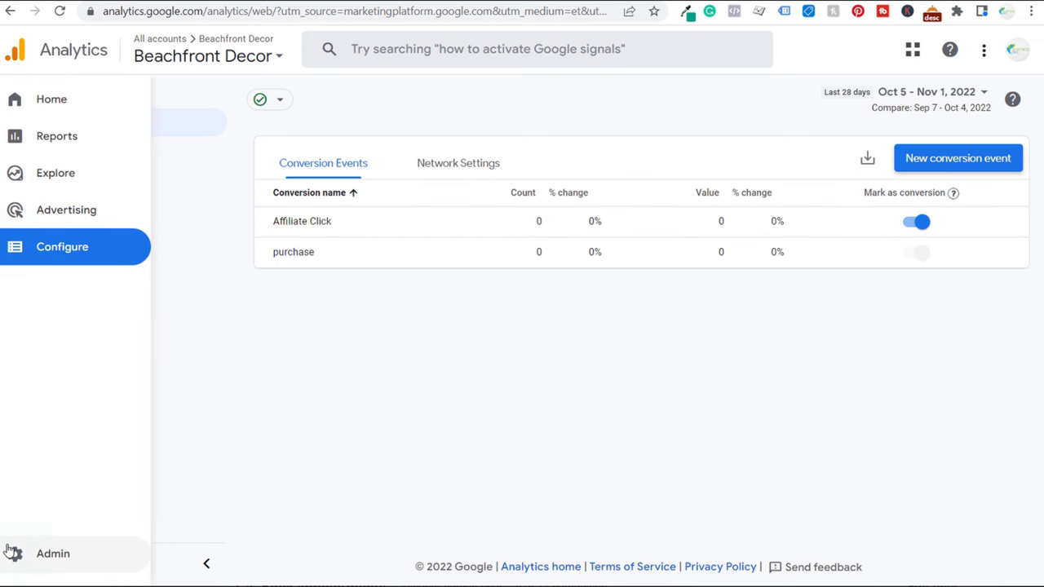
# - Open the Google Ads links of the Beachfront Decor property in the Analytics administration settings
pyautogui.click(45, 554)
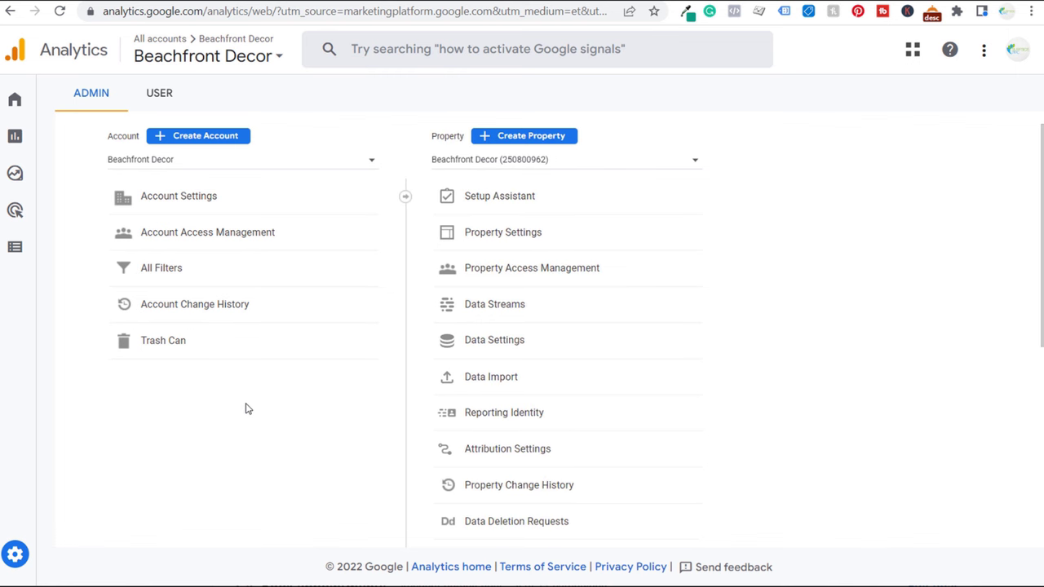
pyautogui.scroll(-3, 573, 375)
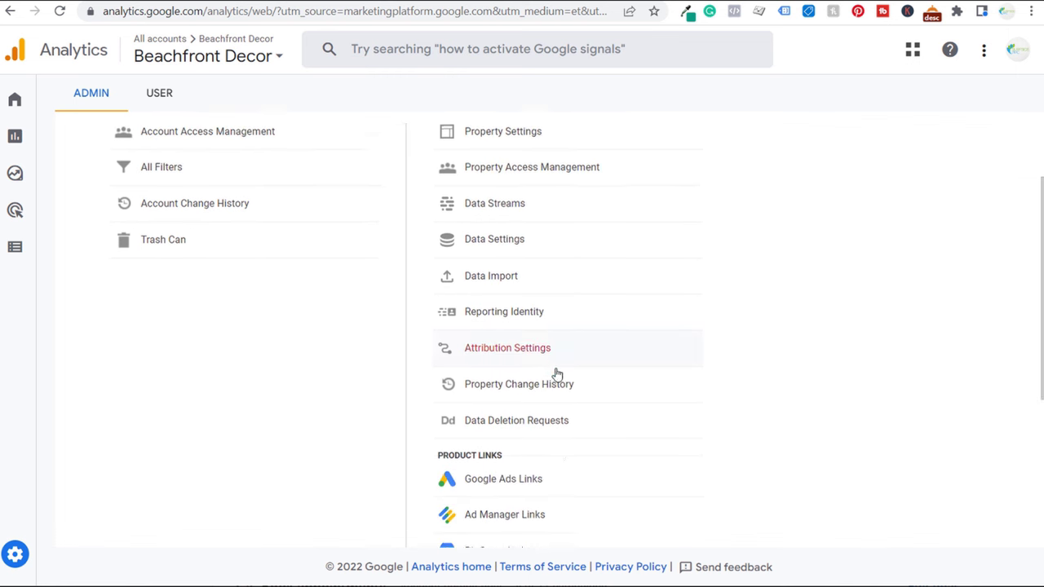
pyautogui.click(504, 429)
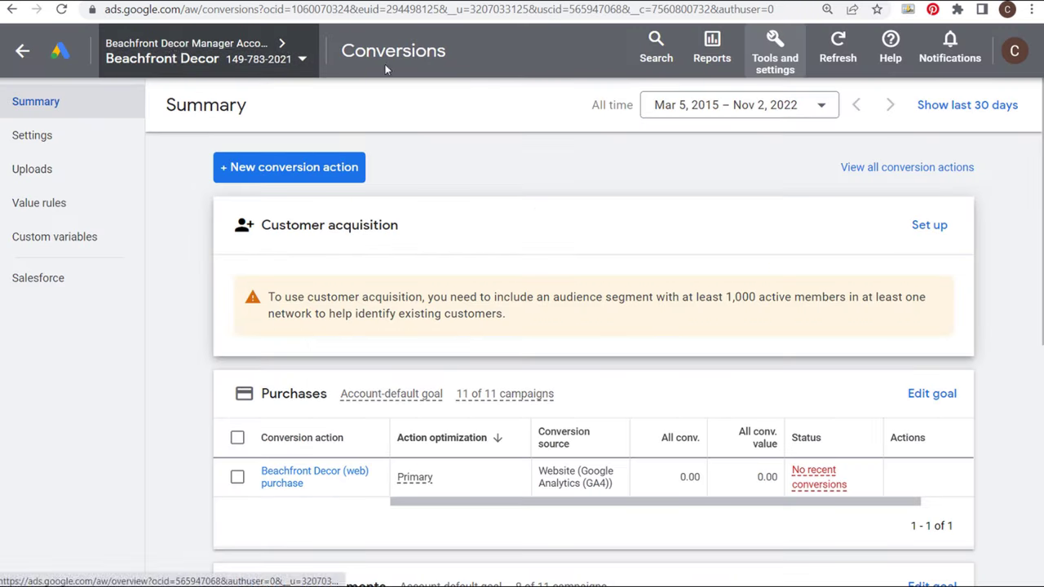
# - Switch to Google Ads and check the Beachfront Decor property's link status in the linked accounts for Google Analytics (GA4) & Firebase
pyautogui.click(779, 57)
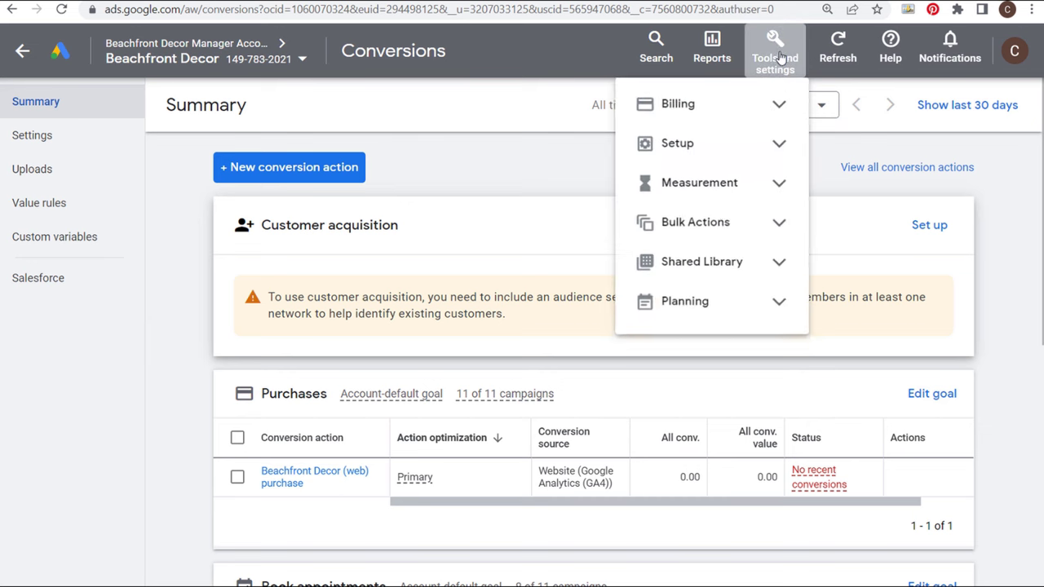
pyautogui.click(779, 147)
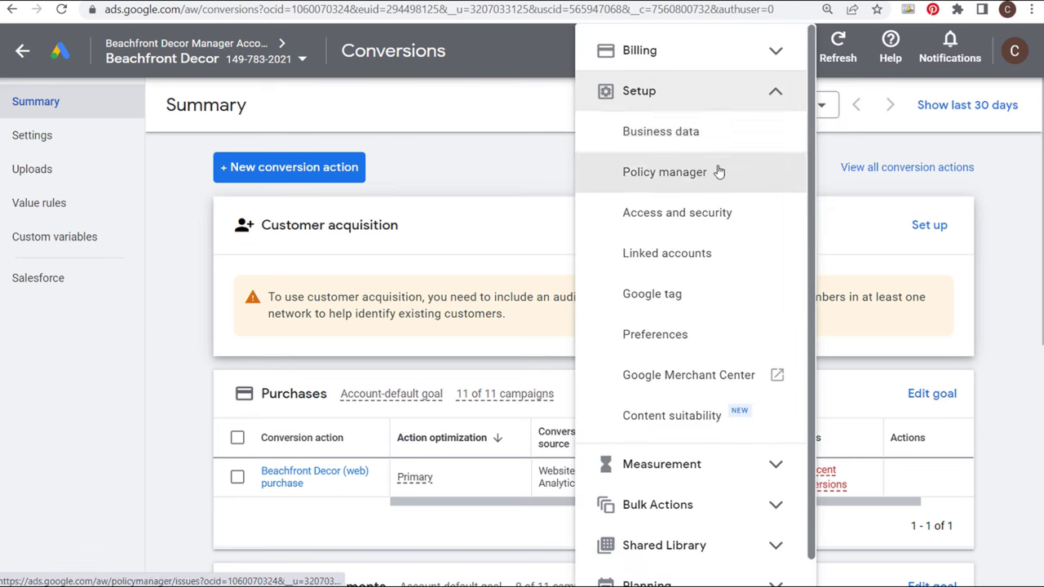
pyautogui.click(670, 262)
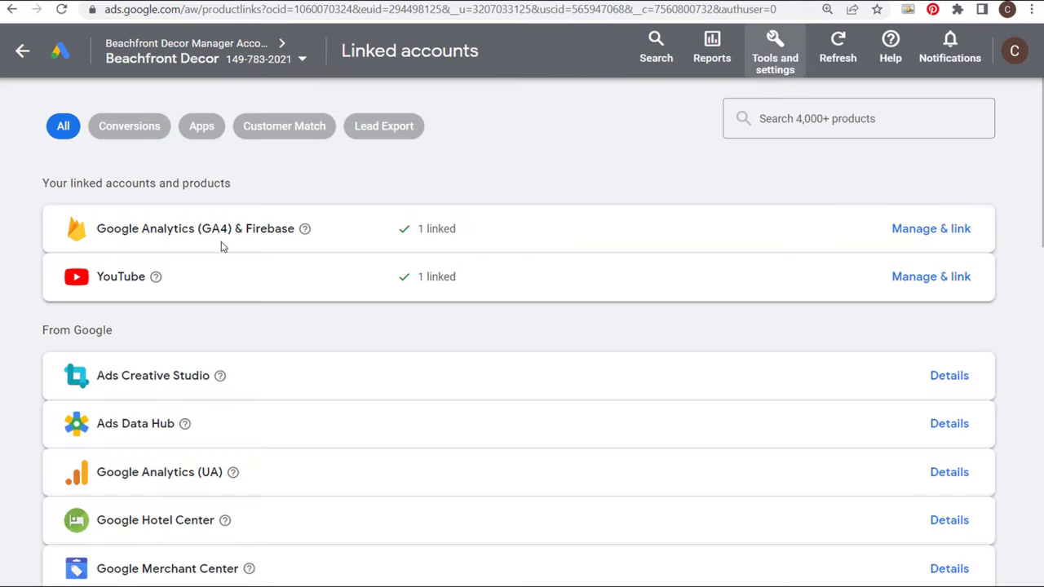
pyautogui.moveTo(97, 229); pyautogui.dragTo(275, 231)
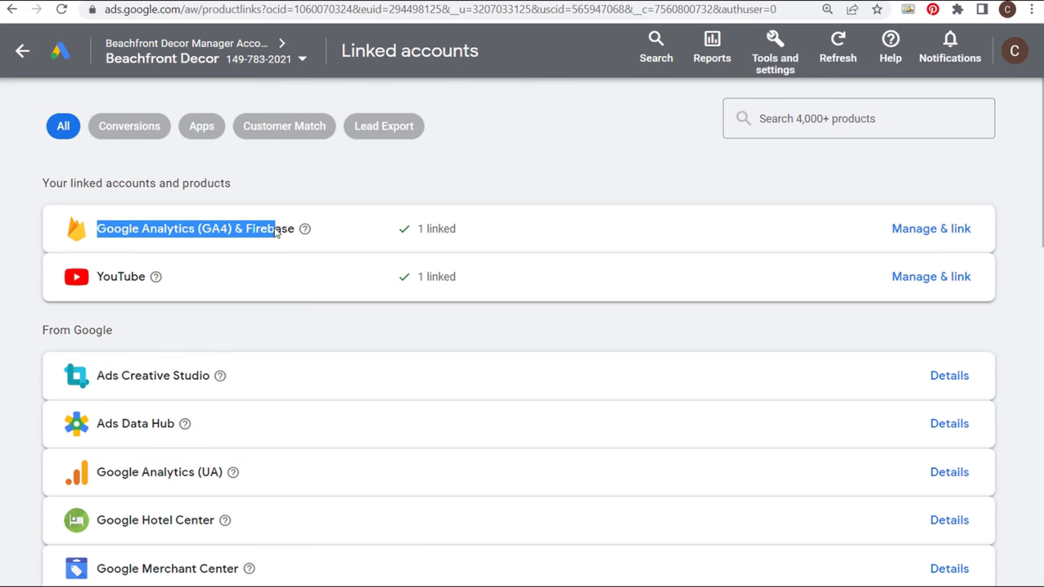
pyautogui.click(281, 231)
pyautogui.click(929, 231)
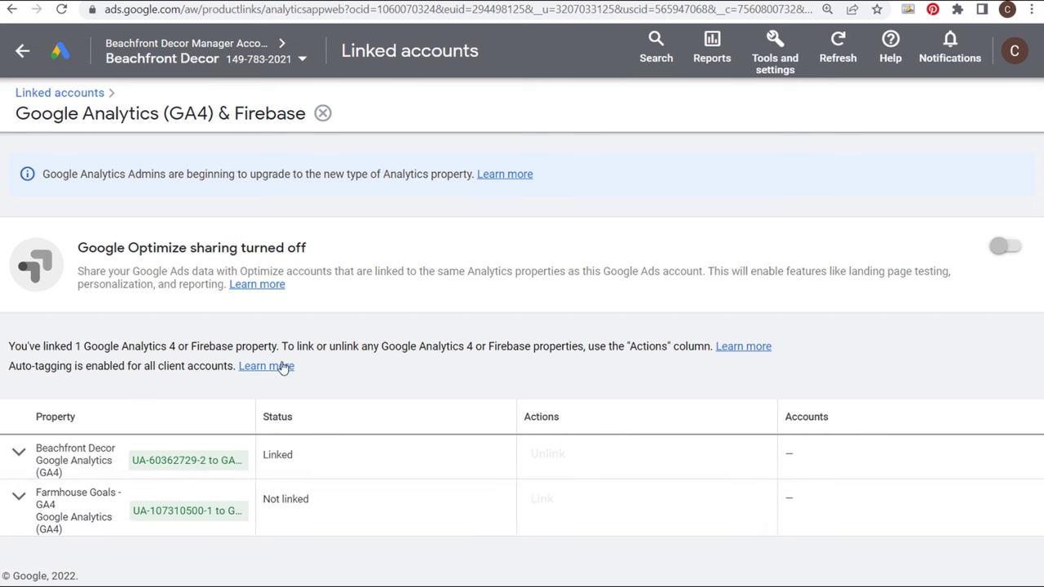
pyautogui.click(18, 453)
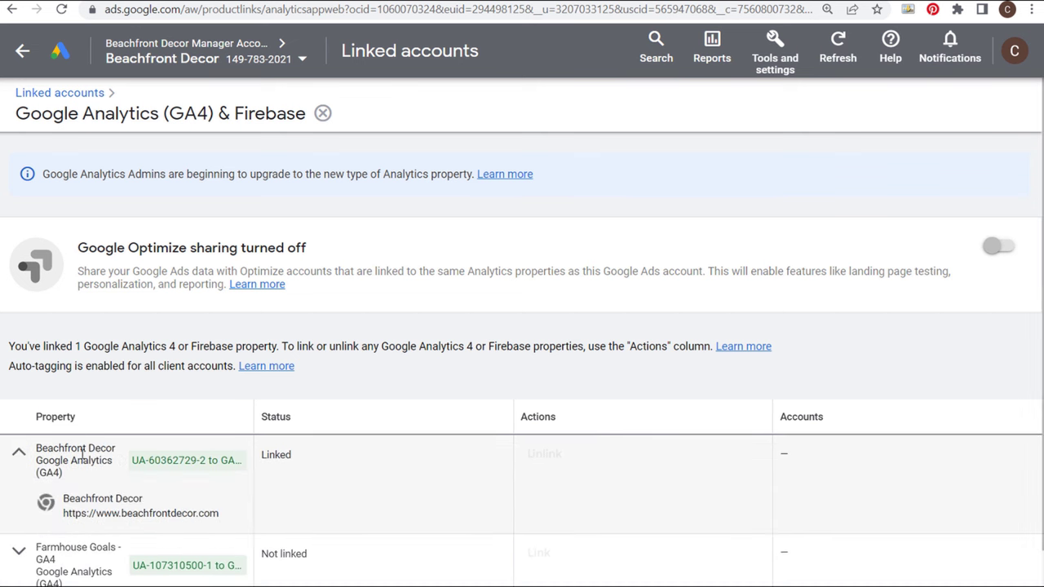
pyautogui.moveTo(63, 498); pyautogui.dragTo(123, 498)
pyautogui.click(190, 346)
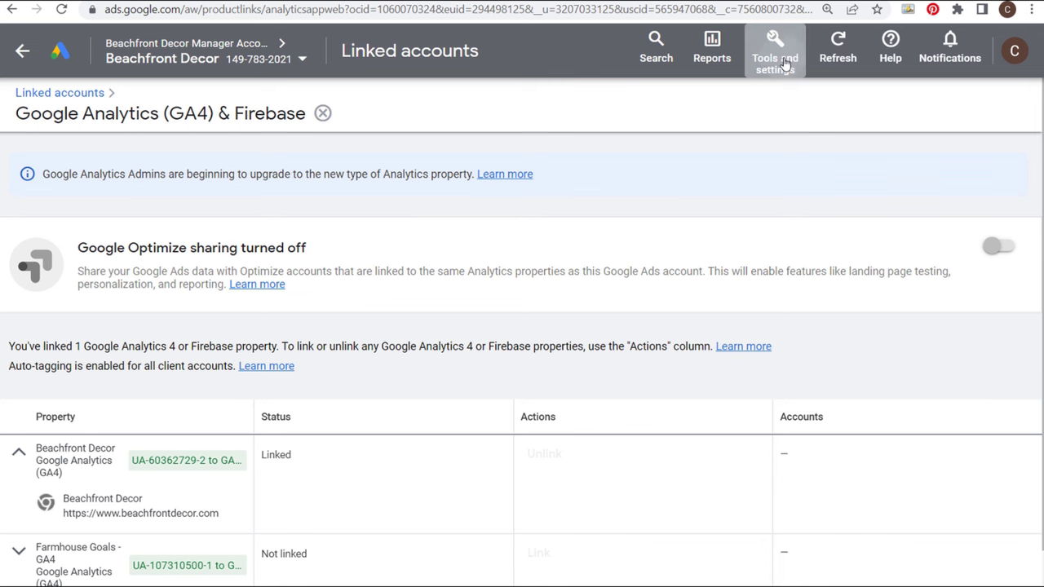
# - Return to the account's conversions summary from the linked accounts page
pyautogui.click(785, 62)
pyautogui.click(776, 145)
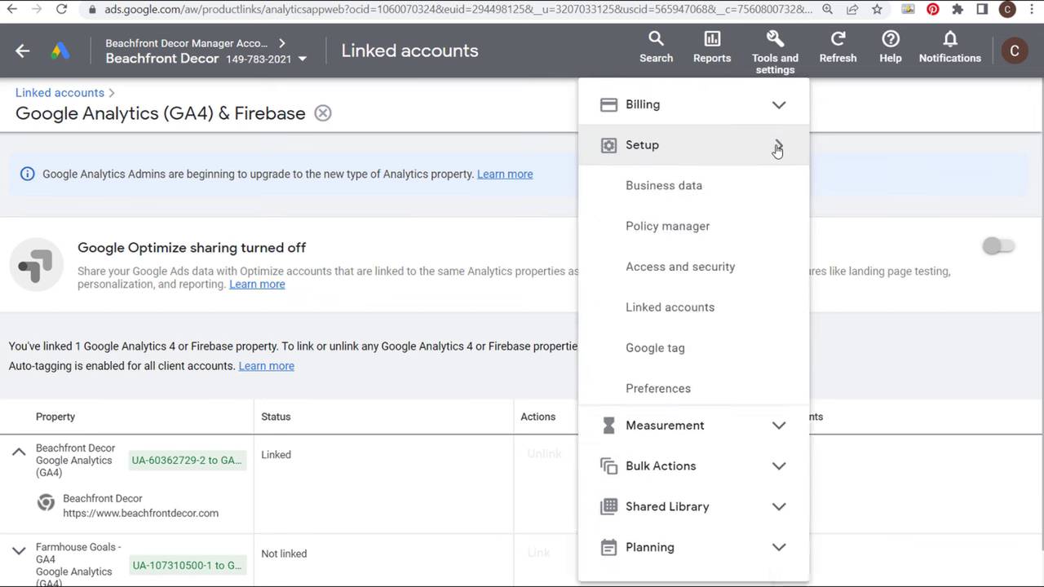
pyautogui.click(777, 91)
pyautogui.click(779, 189)
pyautogui.click(714, 231)
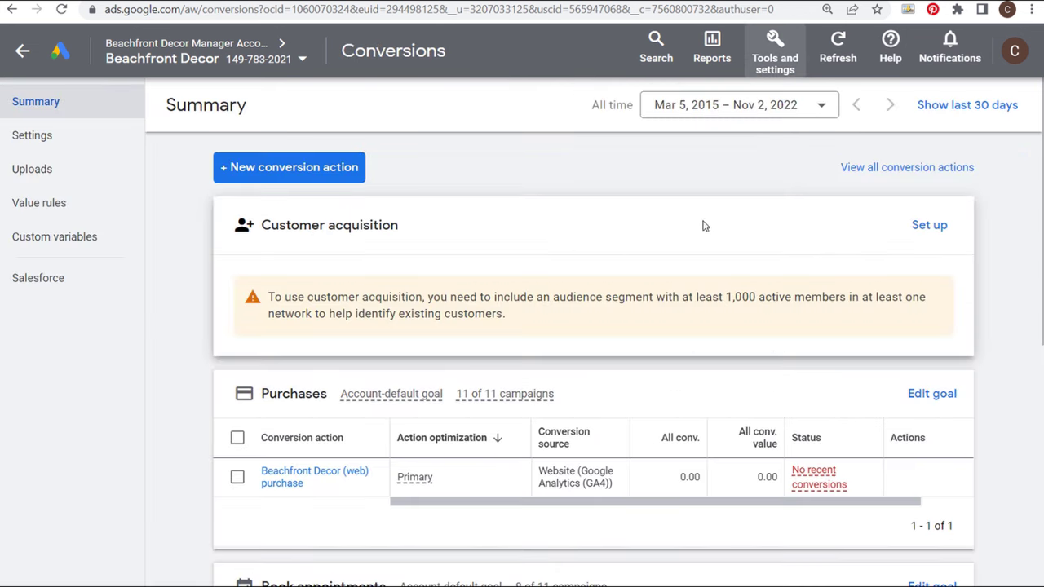
# - Start a new conversion action that imports web conversions from Google Analytics 4 properties
pyautogui.click(264, 169)
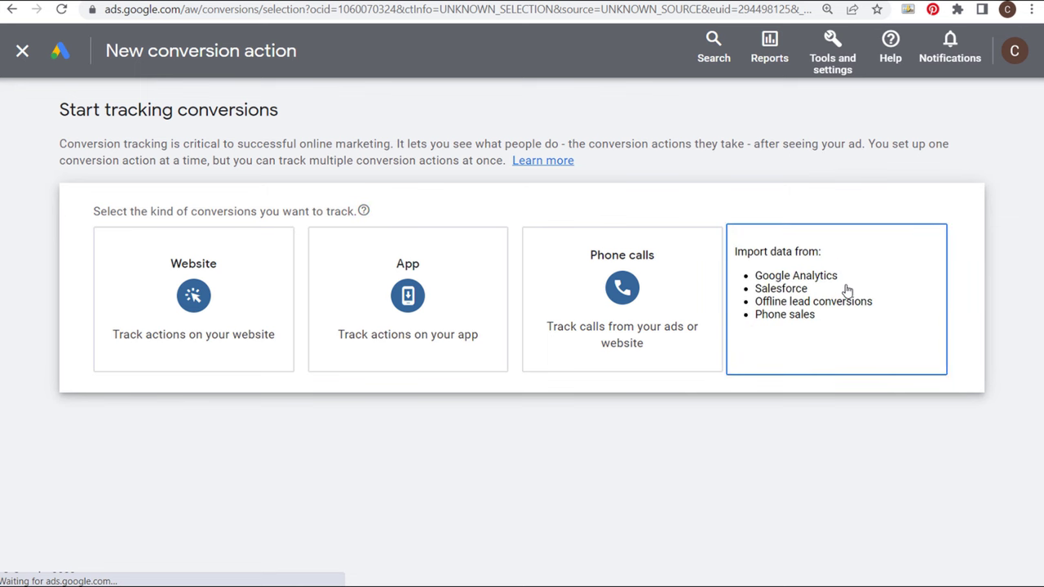
pyautogui.click(814, 271)
pyautogui.scroll(-2, 452, 454)
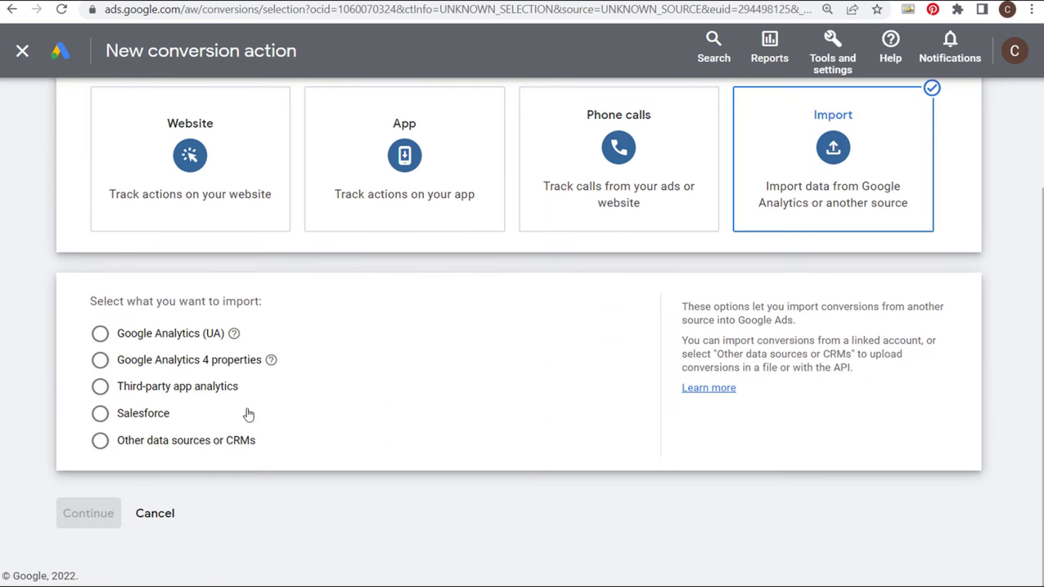
pyautogui.click(100, 362)
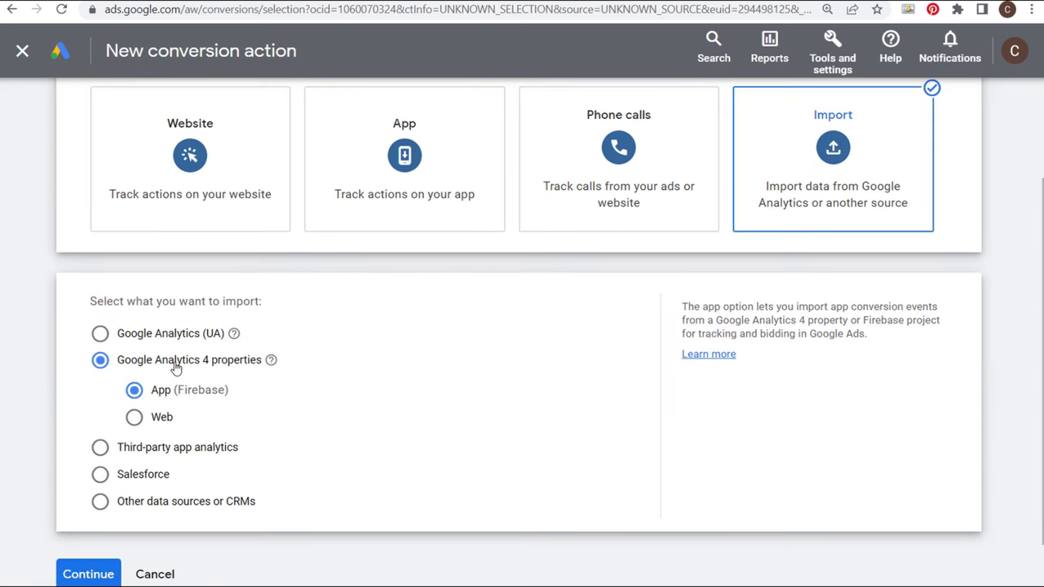
pyautogui.click(134, 417)
pyautogui.click(84, 574)
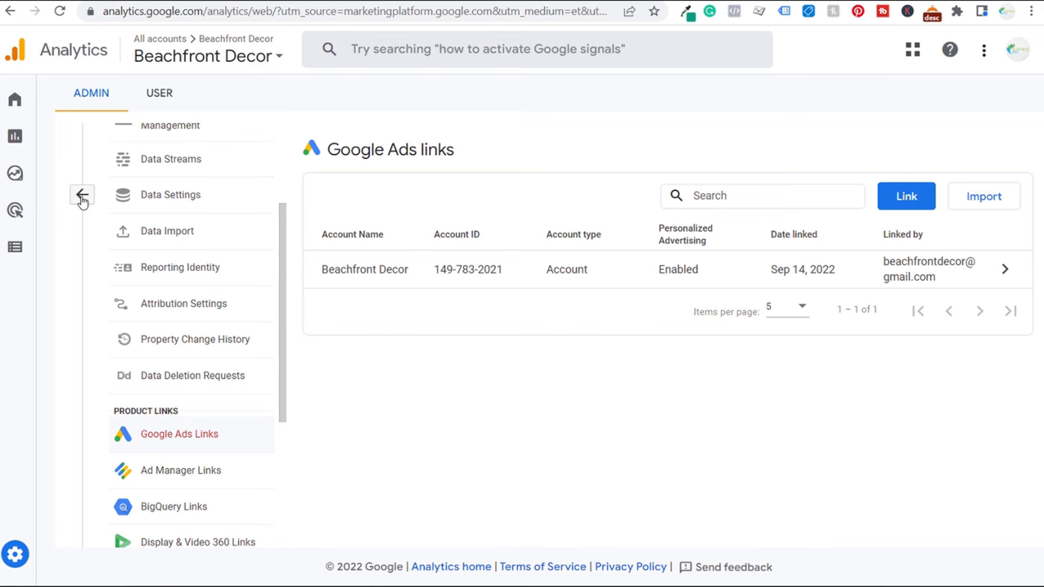
# - Switch to Google Analytics and review the property's conversion events
pyautogui.click(26, 247)
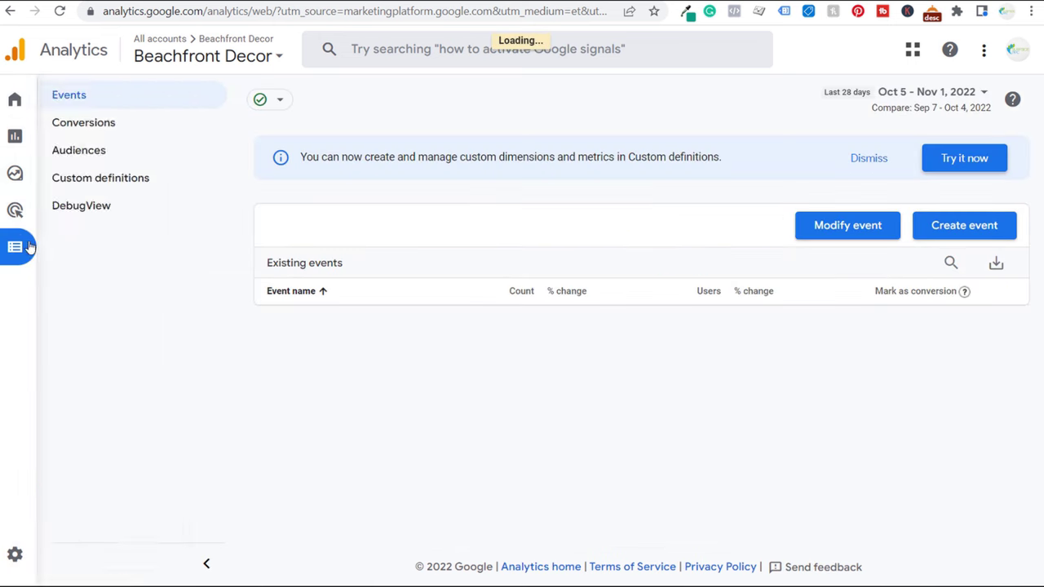
pyautogui.click(186, 126)
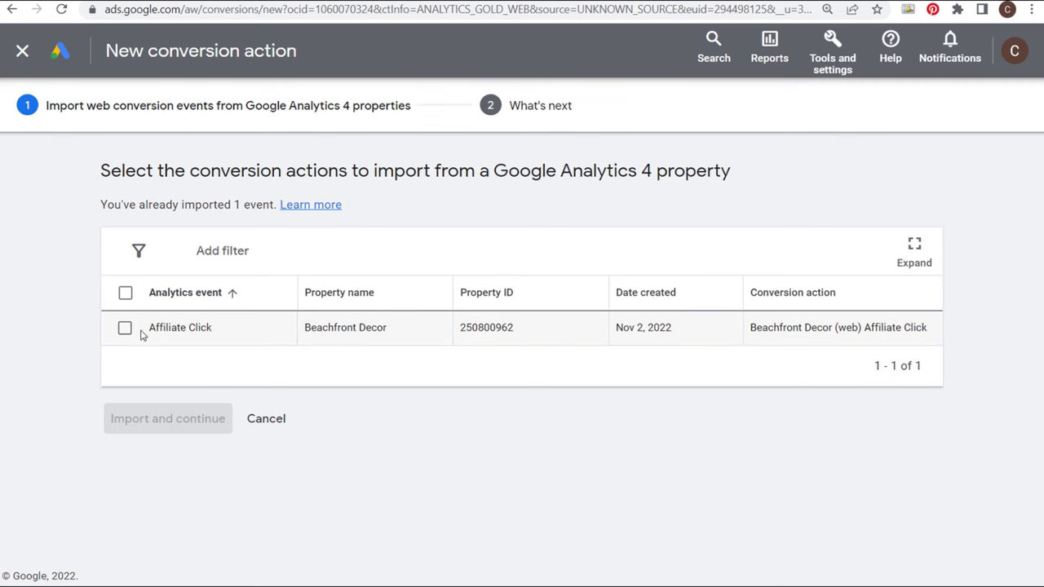
# - Switch to Google Ads, import the Affiliate Click event from the Beachfront Decor property and finish the import
pyautogui.click(123, 329)
pyautogui.click(198, 419)
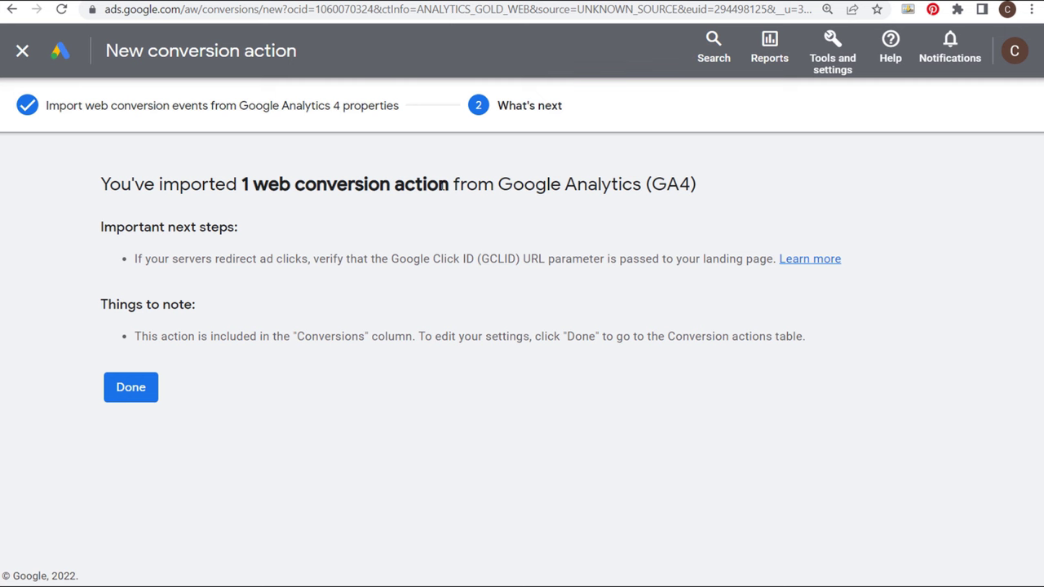
pyautogui.click(133, 391)
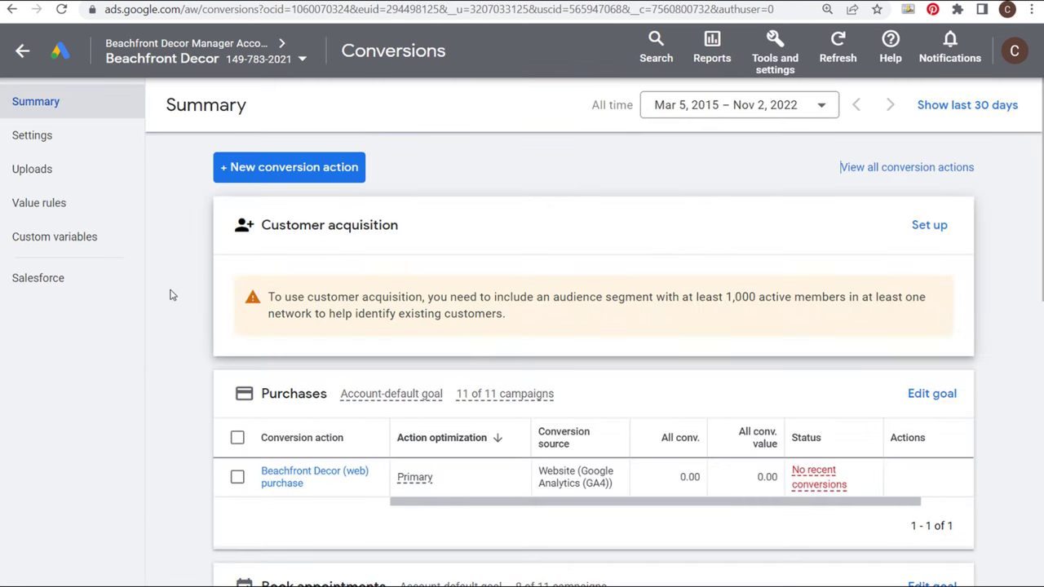
# - Open the settings of the Beachfront Decor (web) Affiliate Click conversion action for editing
pyautogui.scroll(-3, 176, 289)
pyautogui.scroll(-6, 184, 283)
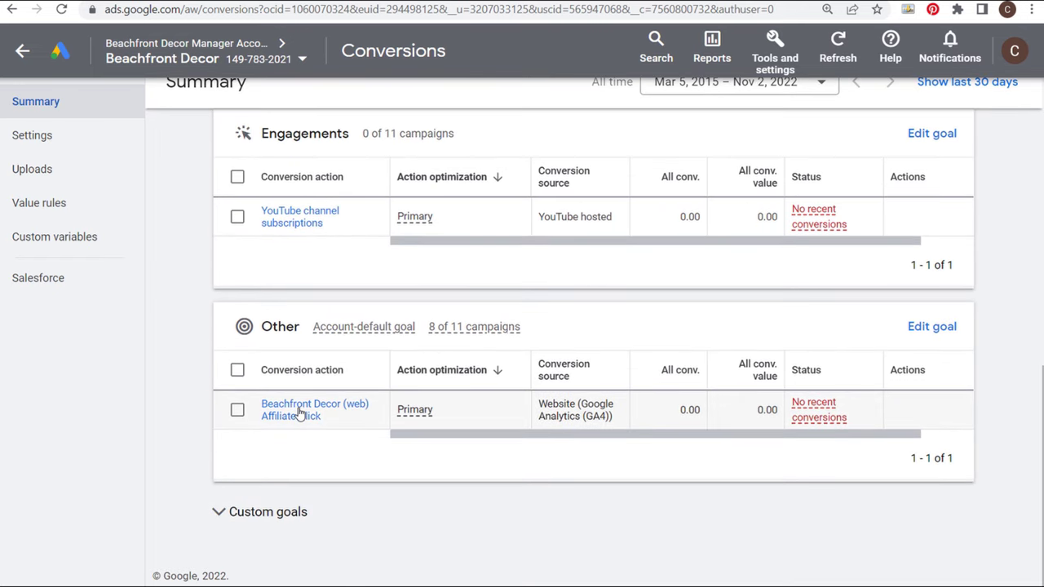
pyautogui.click(298, 414)
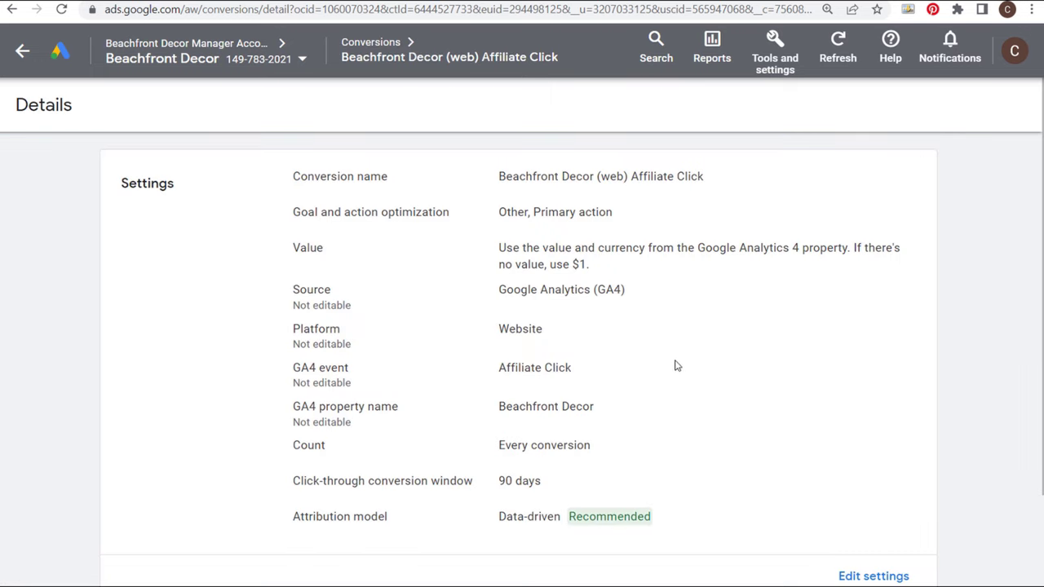
pyautogui.scroll(-2, 674, 366)
pyautogui.click(873, 472)
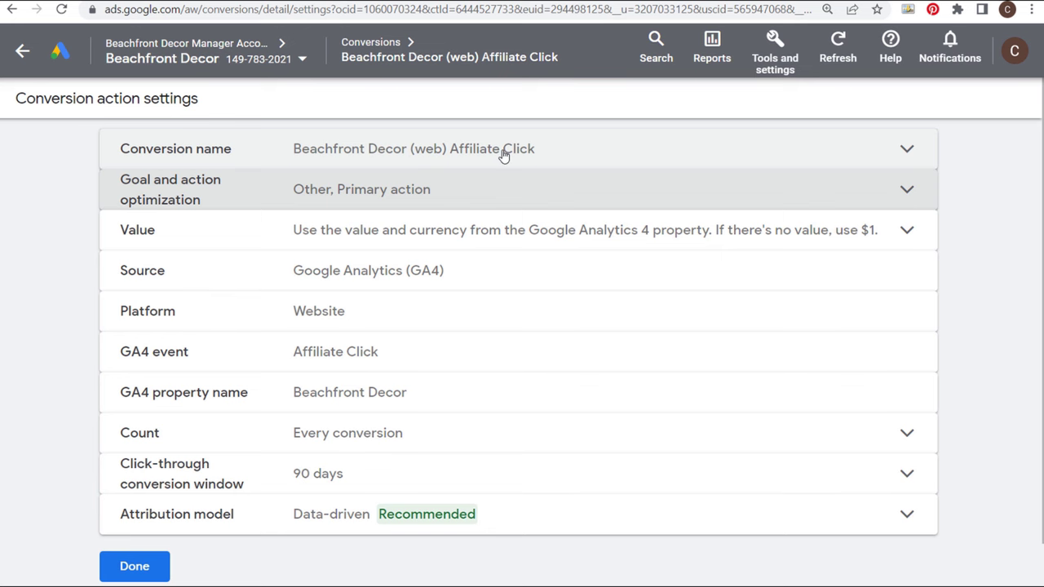
# - Save the goal as Other with primary action, and the value as taken from the Google Analytics 4 property with a 1 US Dollar default
pyautogui.click(581, 196)
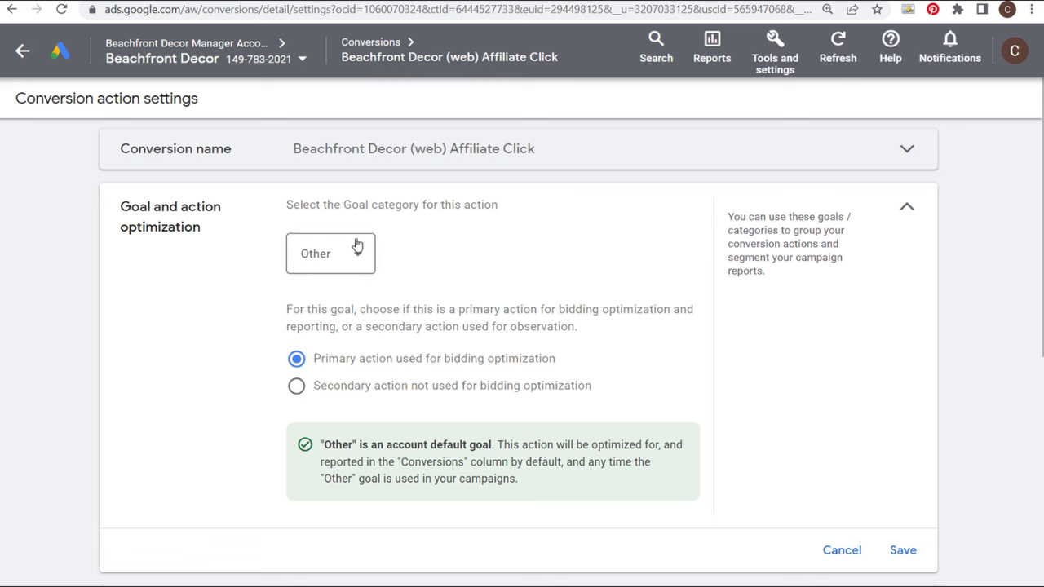
pyautogui.scroll(-2, 401, 334)
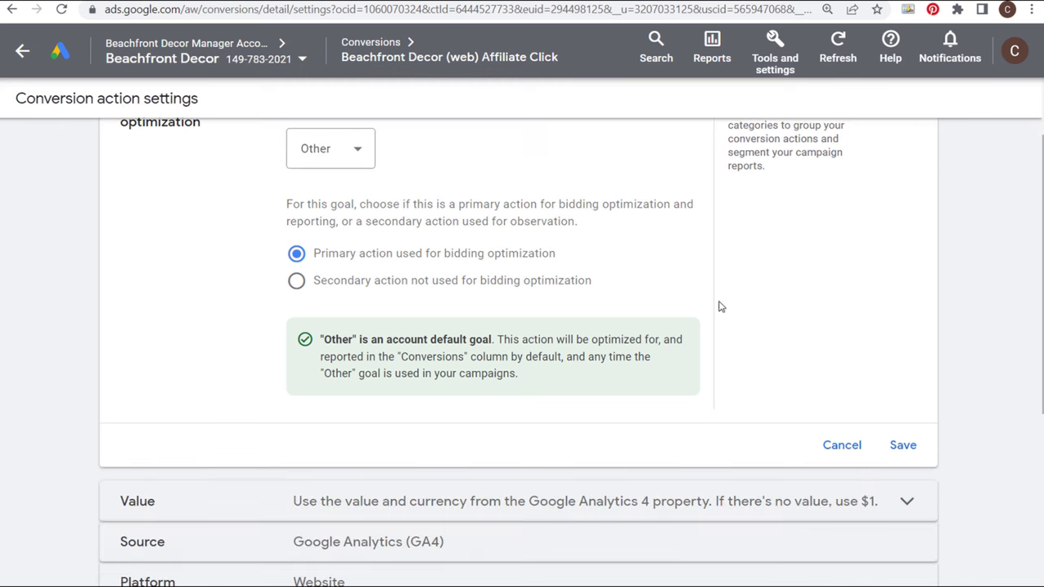
pyautogui.click(912, 448)
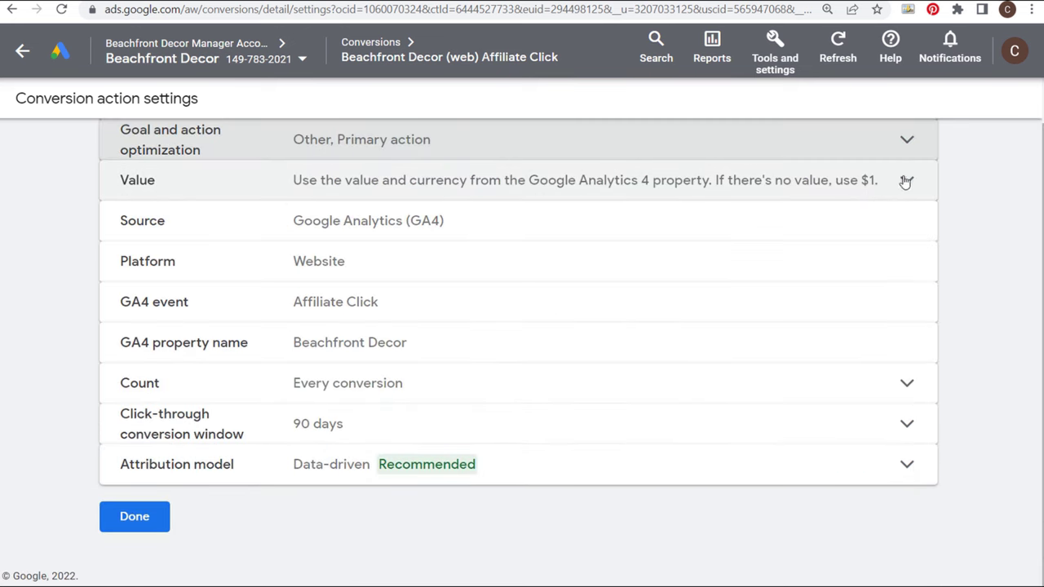
pyautogui.click(905, 181)
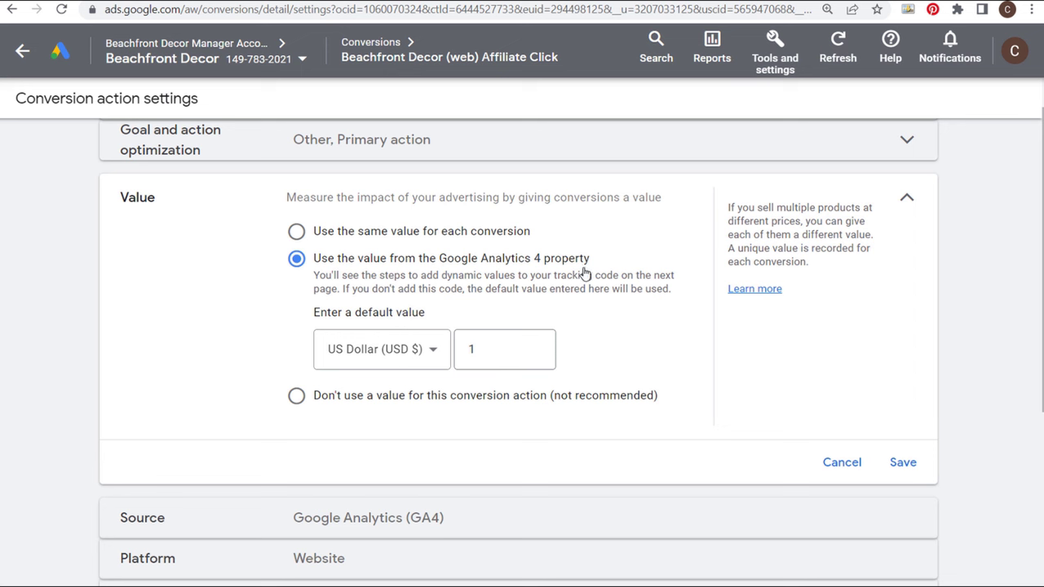
pyautogui.click(900, 463)
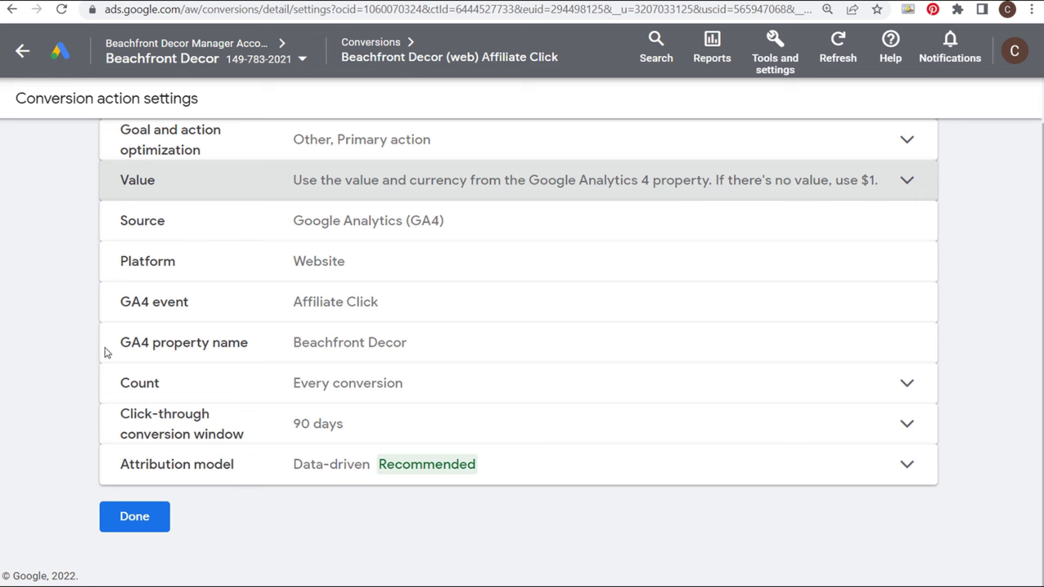
# - Review the conversion count options without changing them, and save the click-through conversion window as 90 days
pyautogui.click(482, 386)
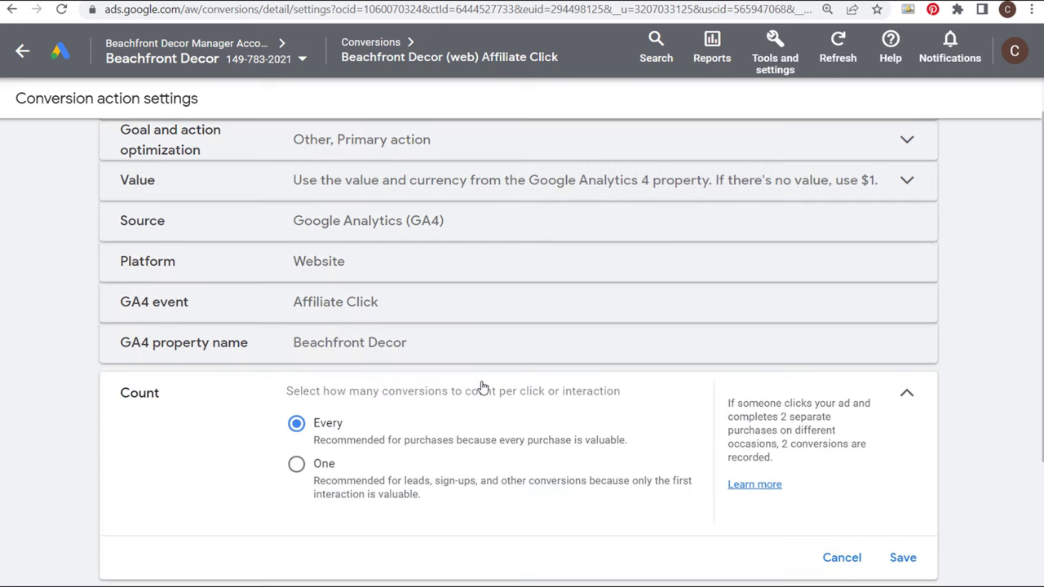
pyautogui.click(841, 565)
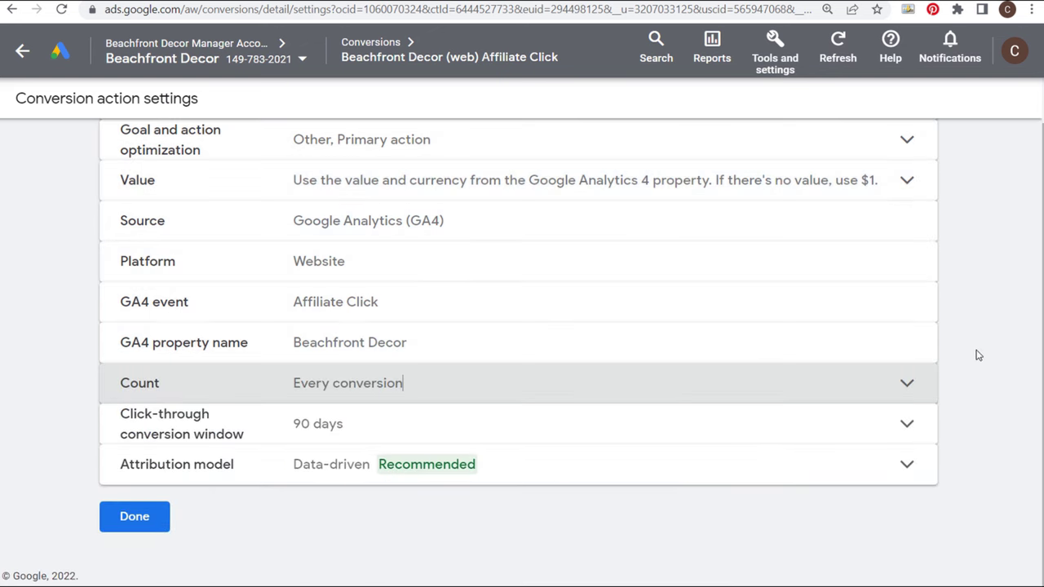
pyautogui.click(454, 433)
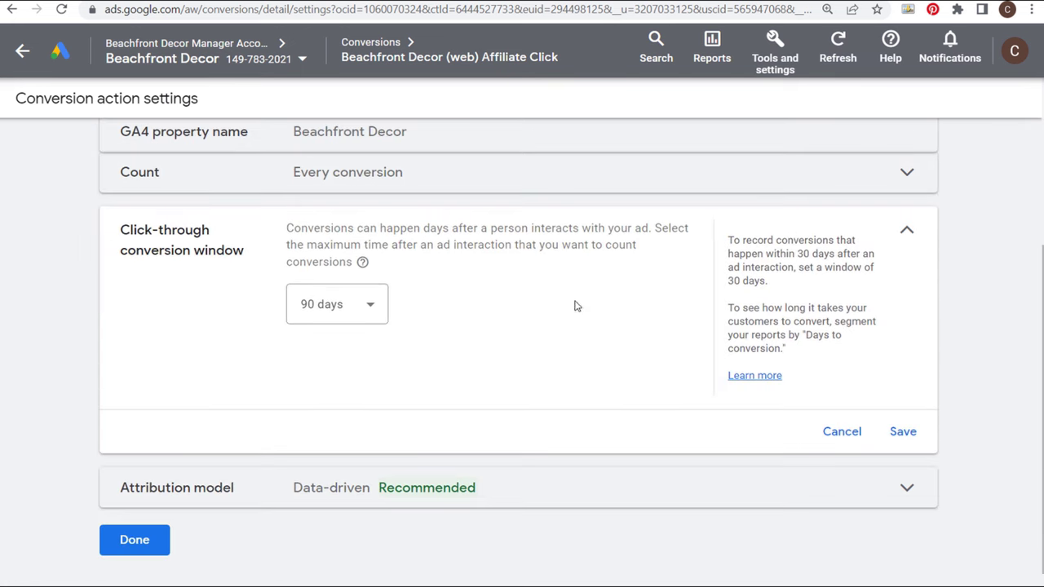
pyautogui.click(361, 318)
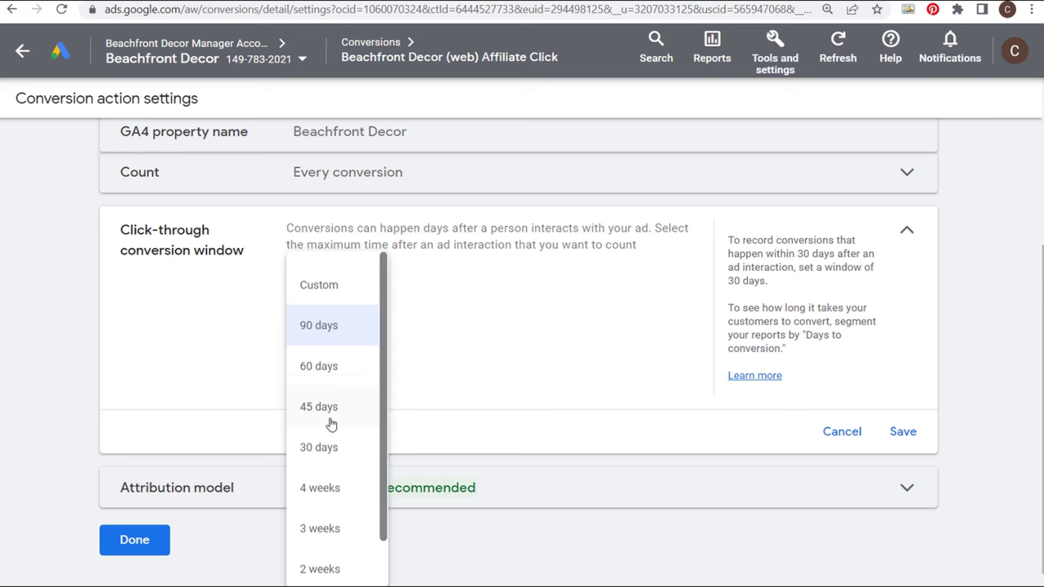
pyautogui.click(330, 326)
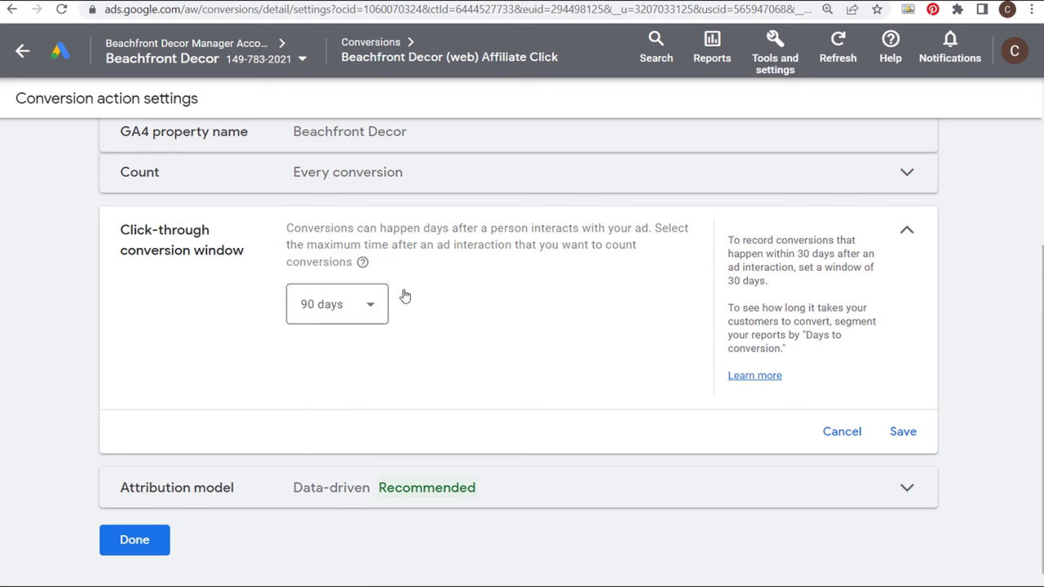
pyautogui.click(907, 436)
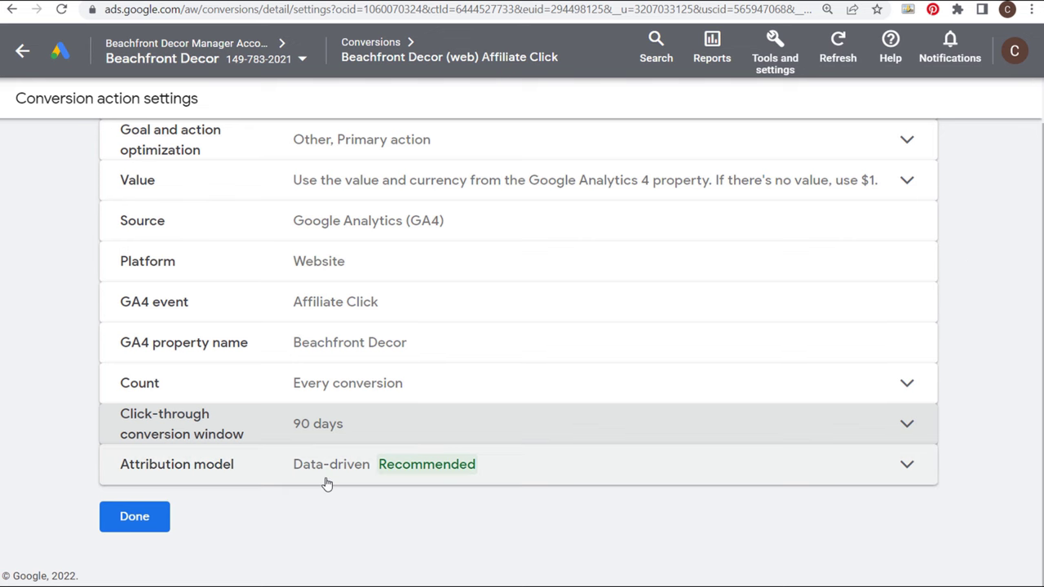
# - Save the attribution model as Data-driven and finish editing the Affiliate Click conversion action
pyautogui.click(557, 481)
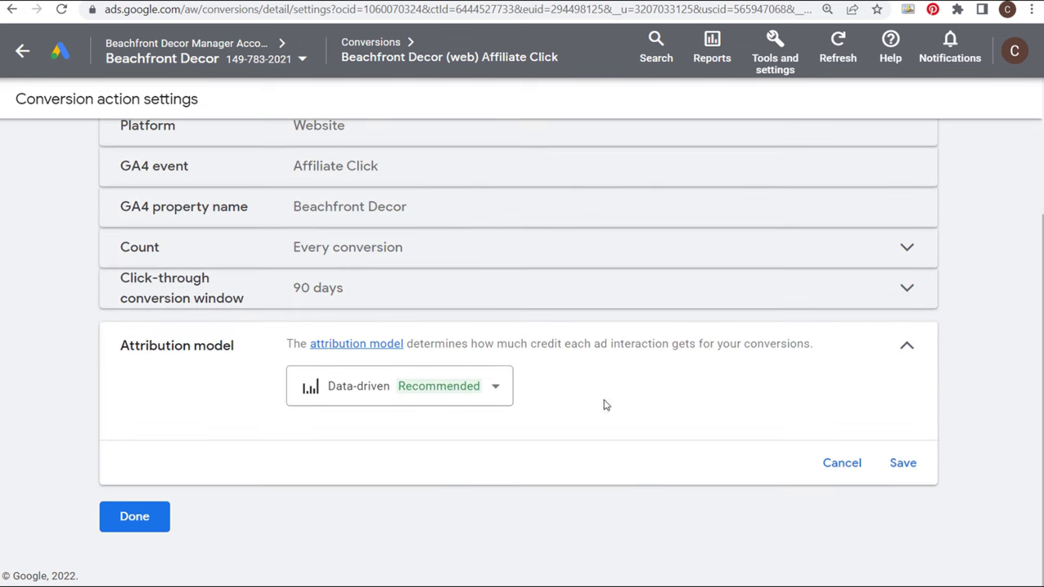
pyautogui.click(503, 396)
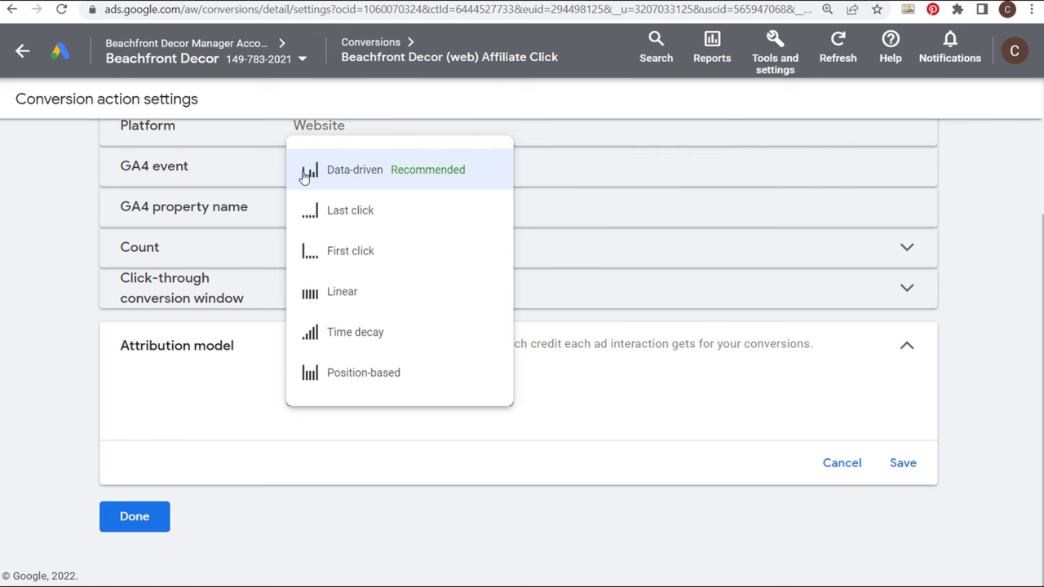
pyautogui.moveTo(304, 173)
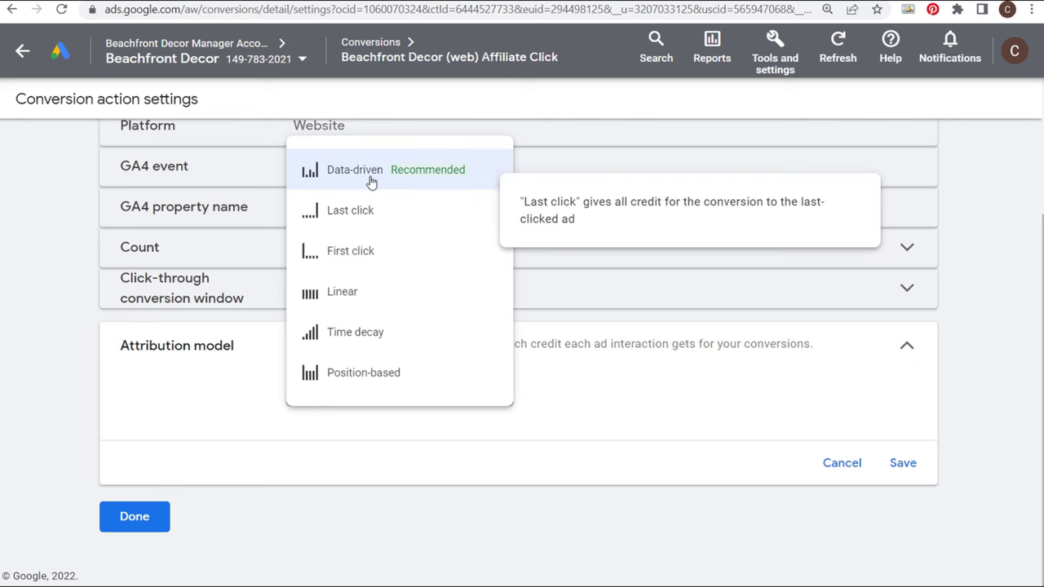
pyautogui.click(632, 368)
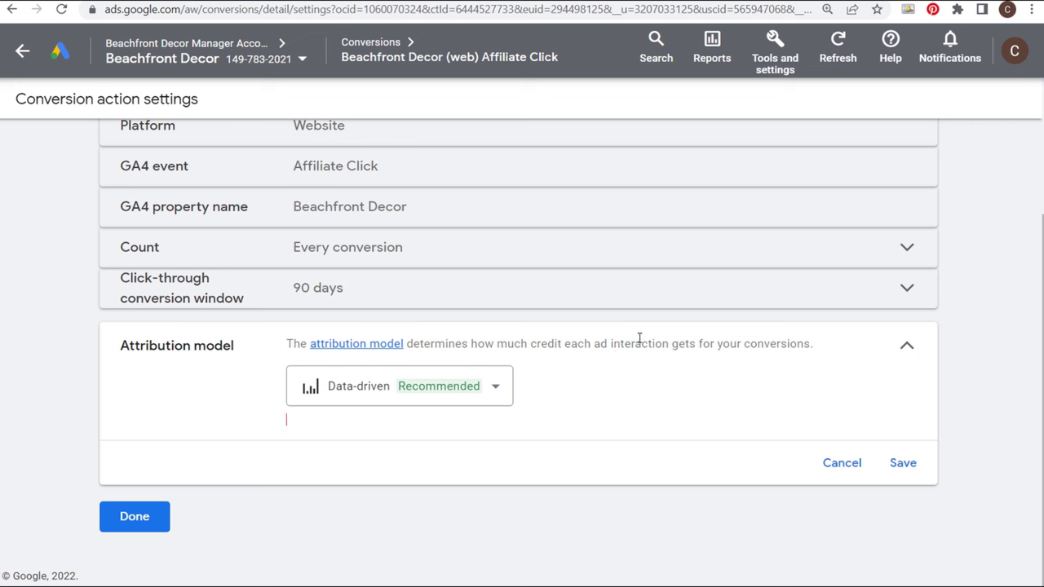
pyautogui.click(916, 465)
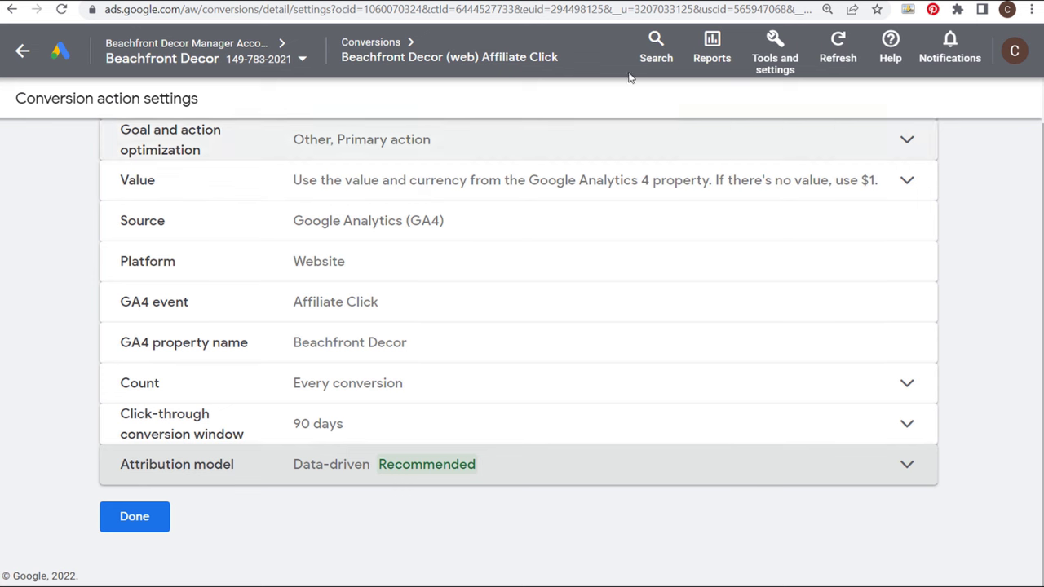
pyautogui.click(149, 513)
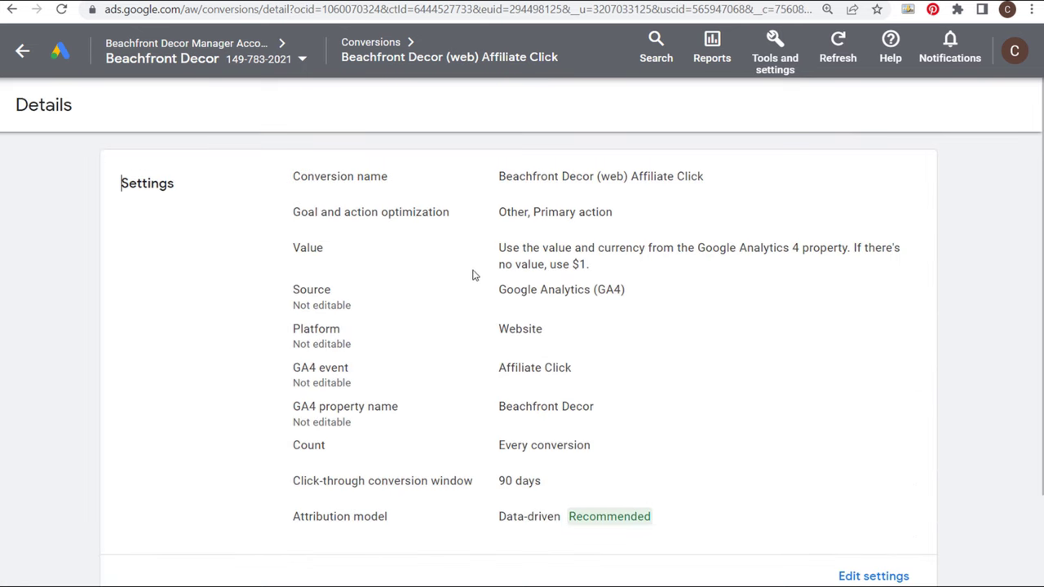
# - Open the Audience manager and view the types of data segment that can be created
pyautogui.click(781, 58)
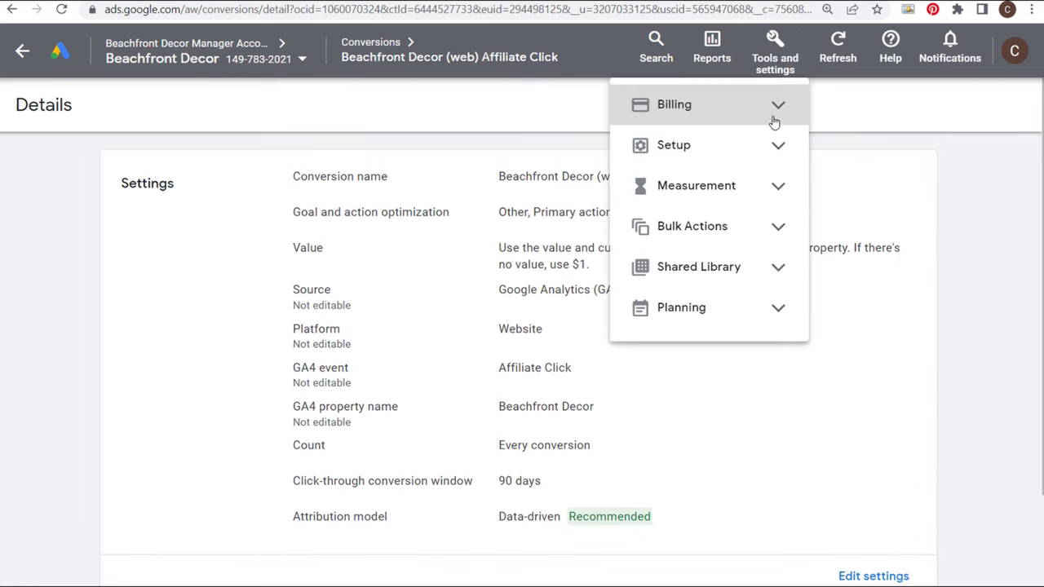
pyautogui.click(778, 275)
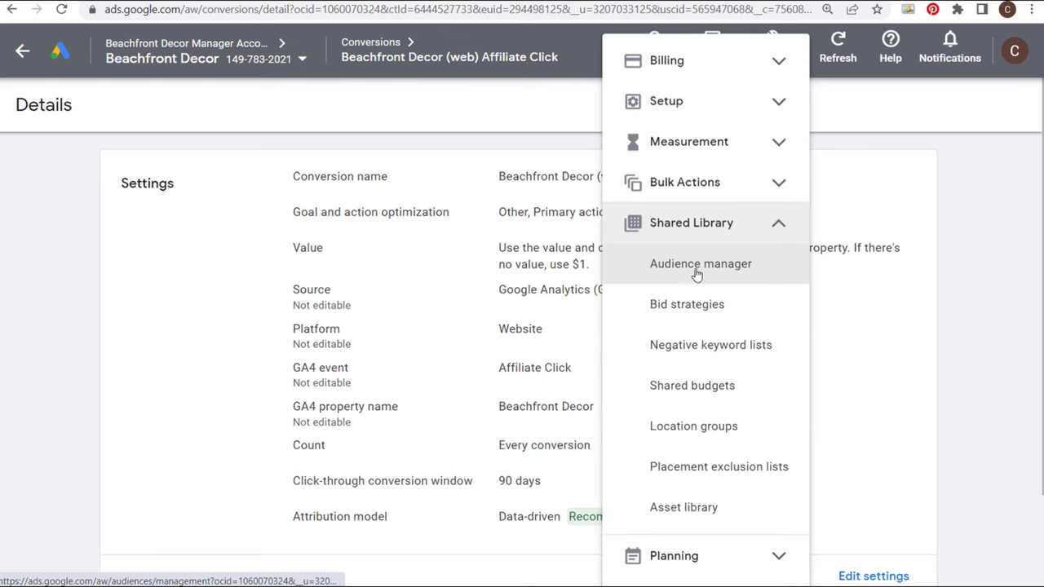
pyautogui.click(734, 267)
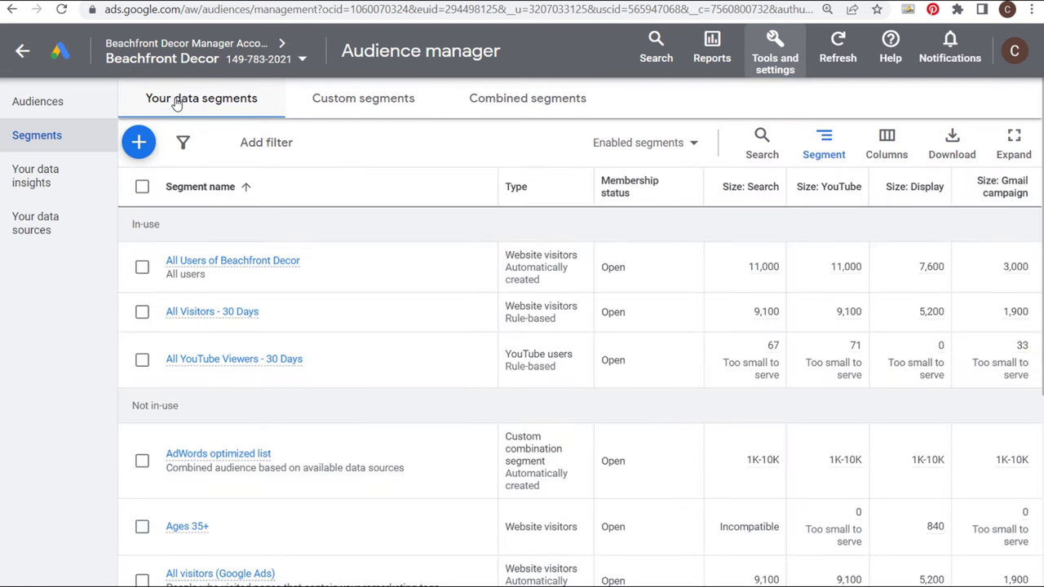
pyautogui.click(140, 142)
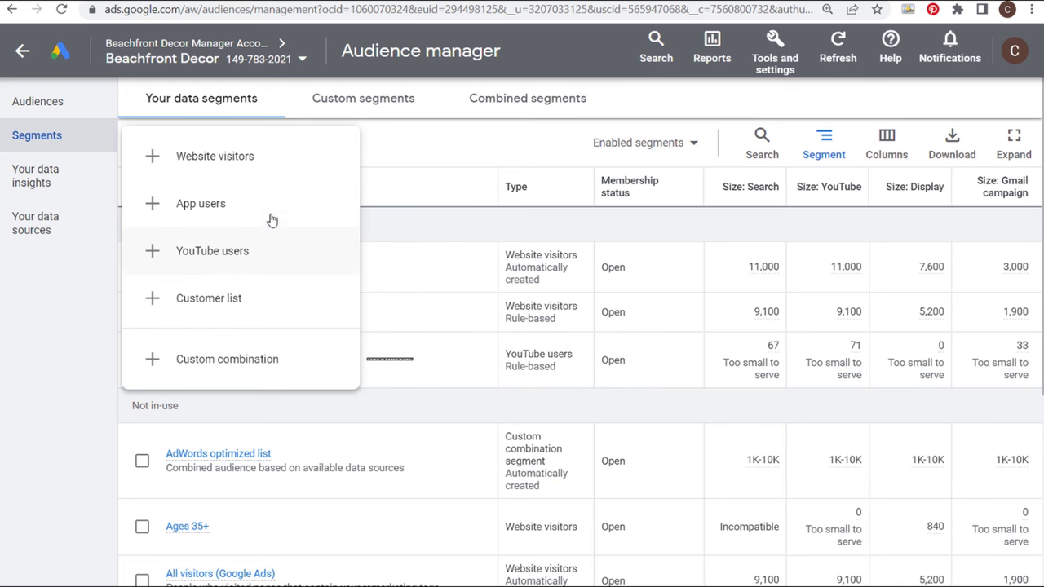
# - Open the account's data sources and review the Google Ads tag and the Google Analytics (GA4) and Firebase source
pyautogui.click(67, 312)
pyautogui.click(31, 225)
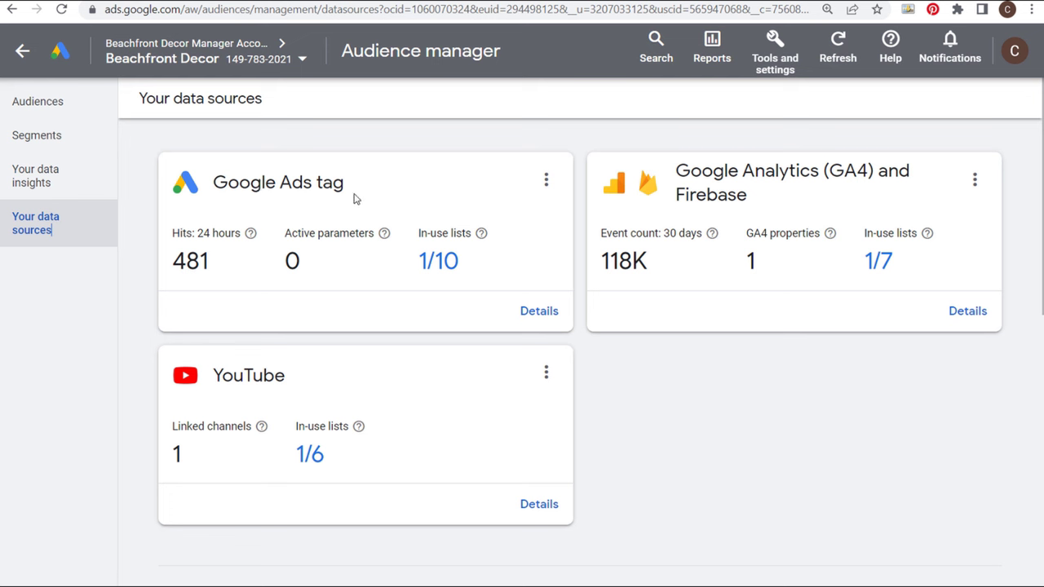
pyautogui.moveTo(345, 186); pyautogui.dragTo(214, 190)
pyautogui.click(218, 184)
pyautogui.moveTo(673, 171); pyautogui.dragTo(813, 175)
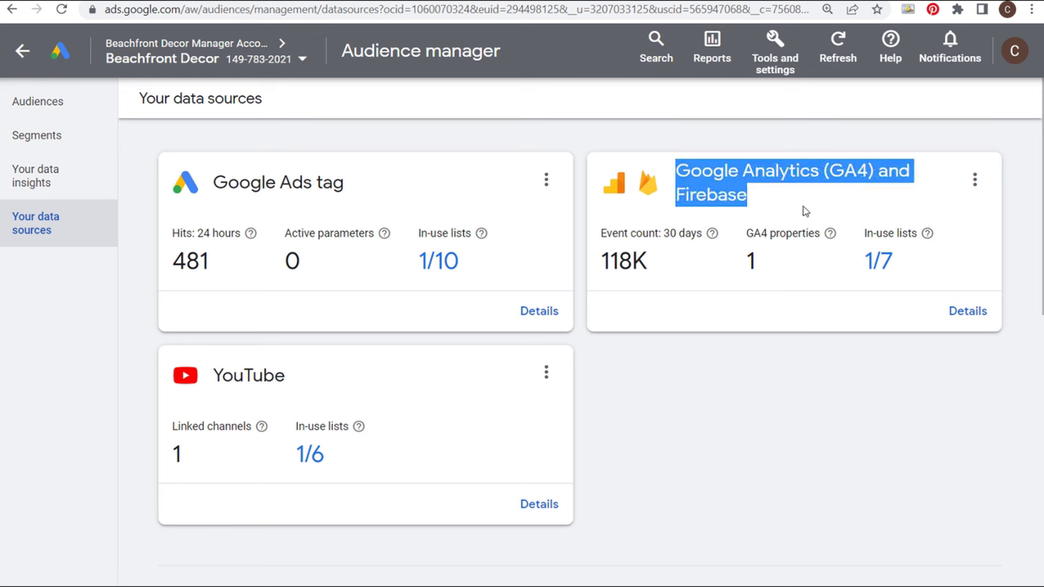
pyautogui.click(803, 203)
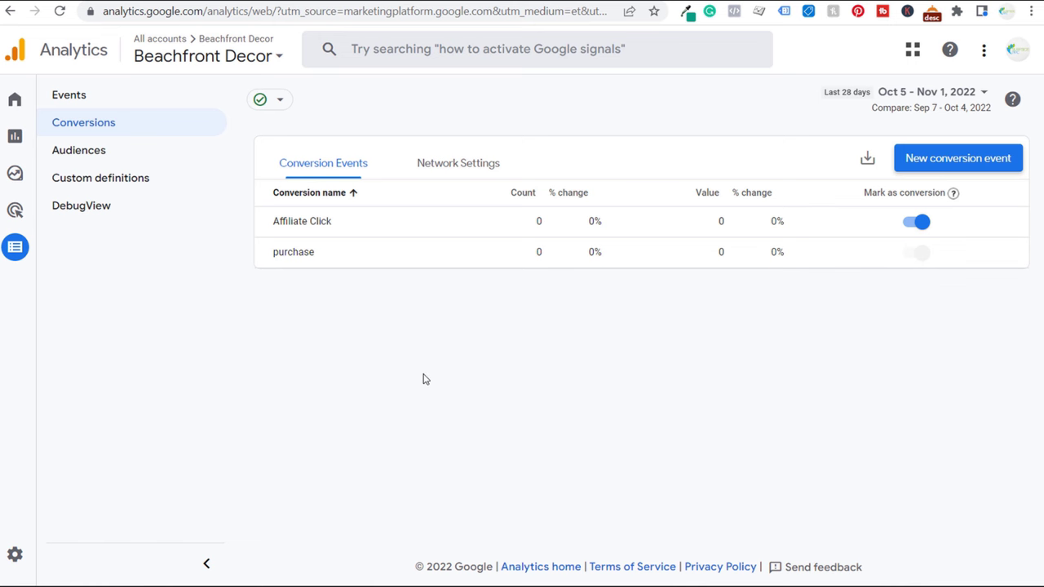
# - Switch to Google Analytics and open the Beachfront Decor property's Data Collection settings to check Google signals
pyautogui.moveTo(16, 555)
pyautogui.click(52, 554)
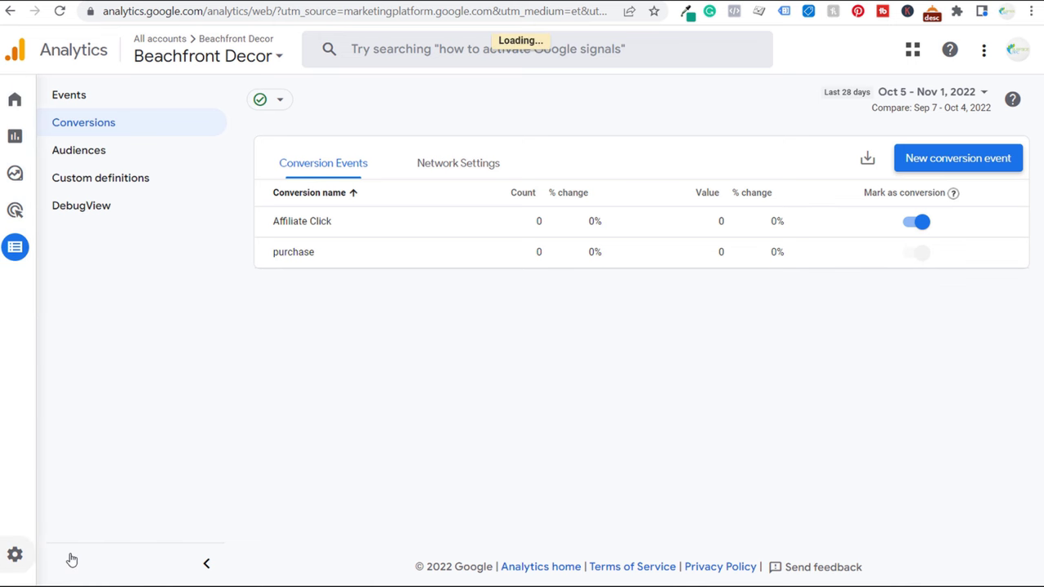
pyautogui.scroll(-3, 538, 408)
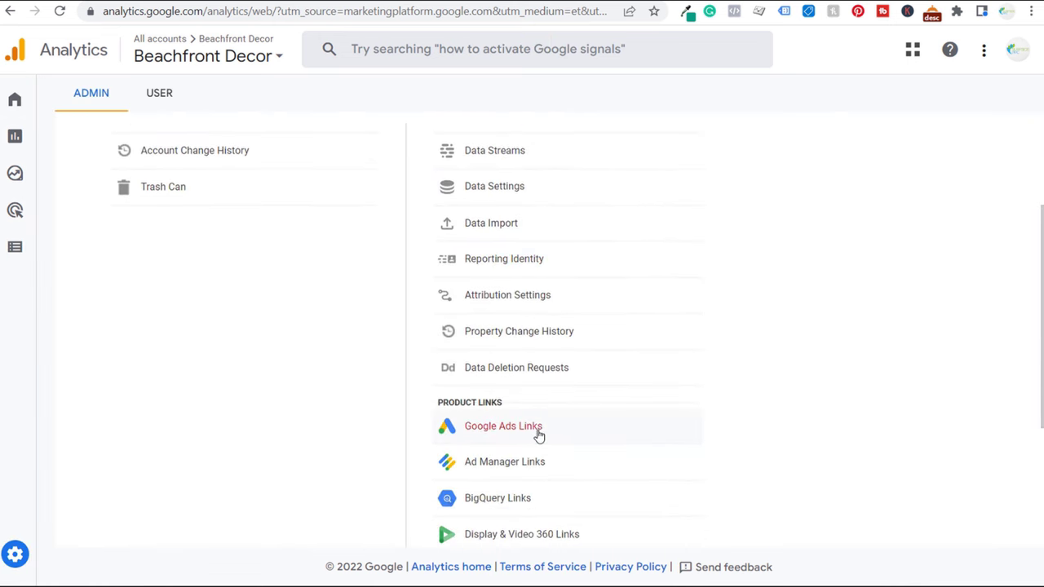
pyautogui.scroll(1, 763, 392)
pyautogui.scroll(2, 762, 391)
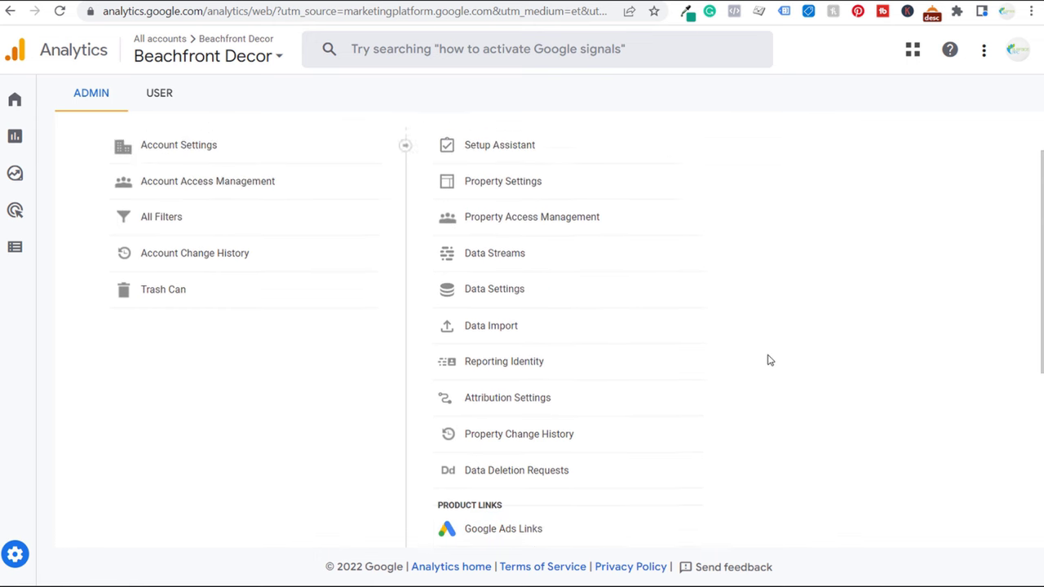
pyautogui.click(515, 344)
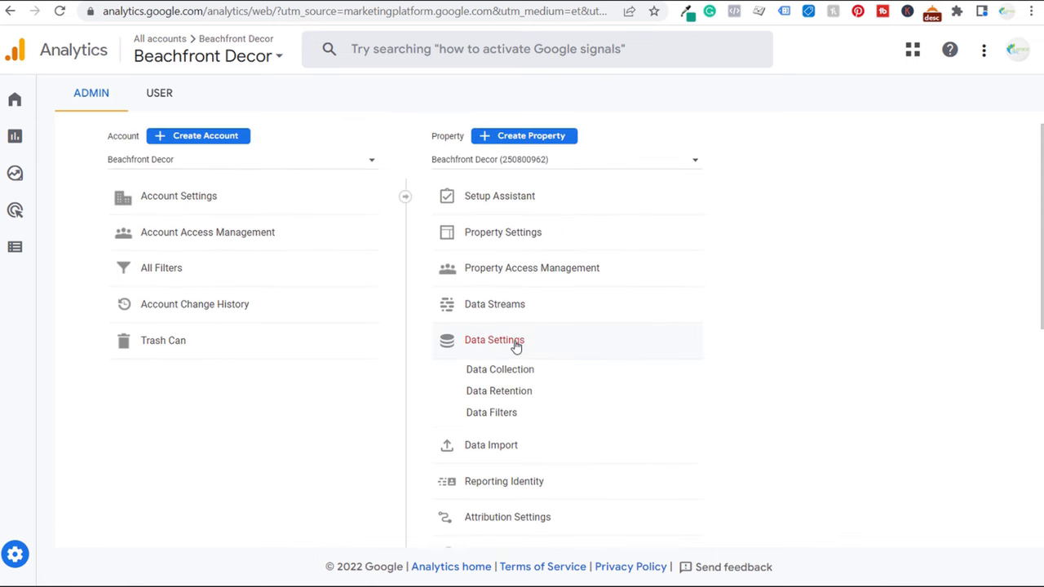
pyautogui.click(500, 369)
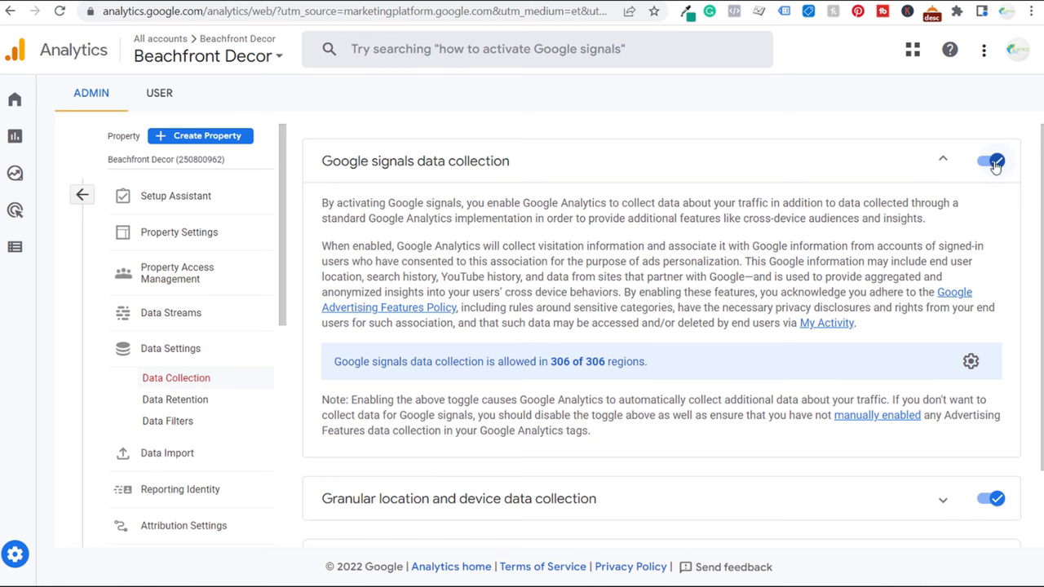
# - Review the User Data Collection Acknowledgement and leave the Data Collection settings
pyautogui.scroll(-1, 742, 310)
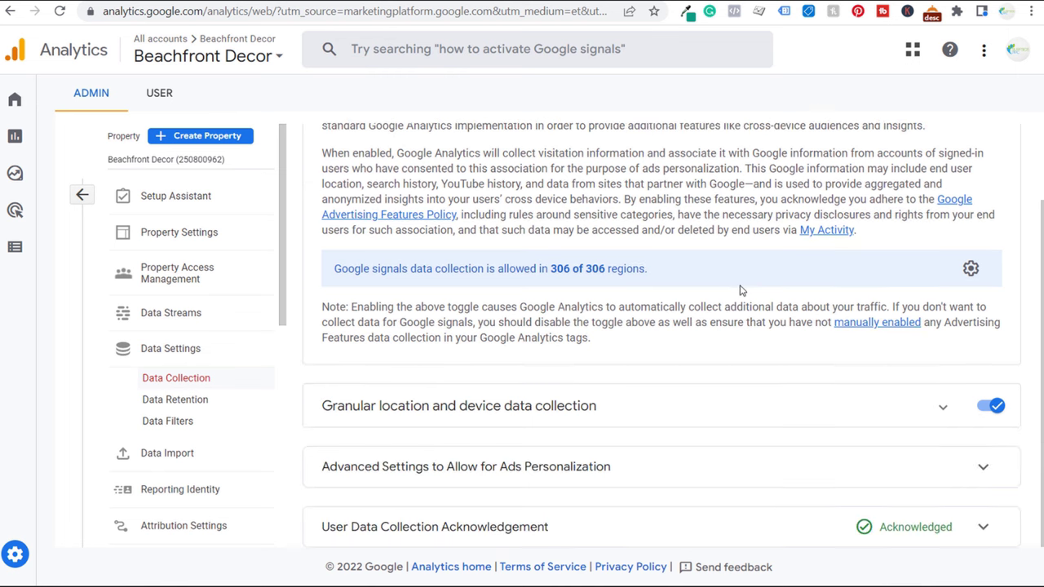
pyautogui.click(982, 526)
pyautogui.scroll(-1, 803, 451)
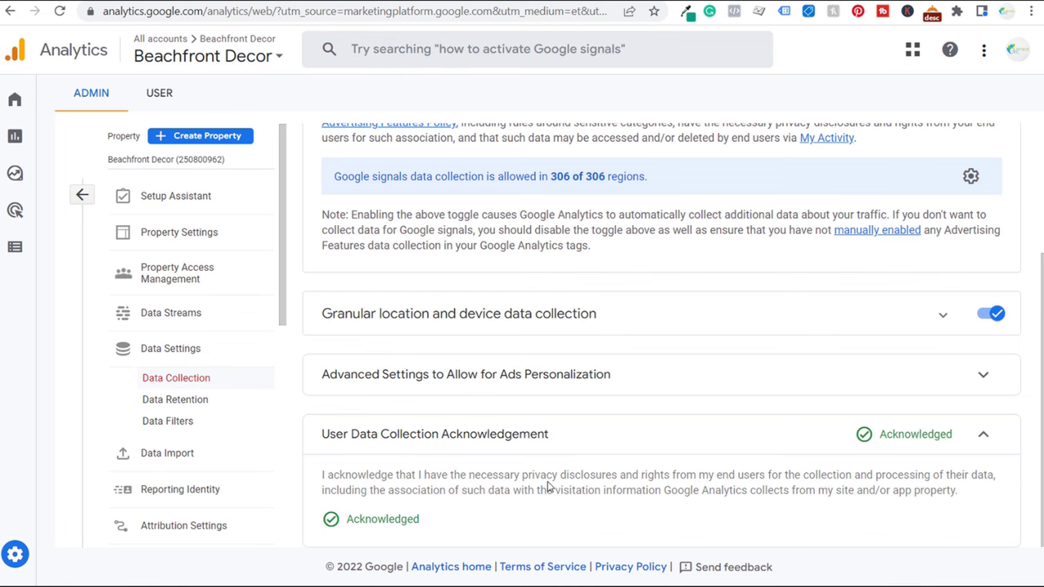
pyautogui.click(81, 194)
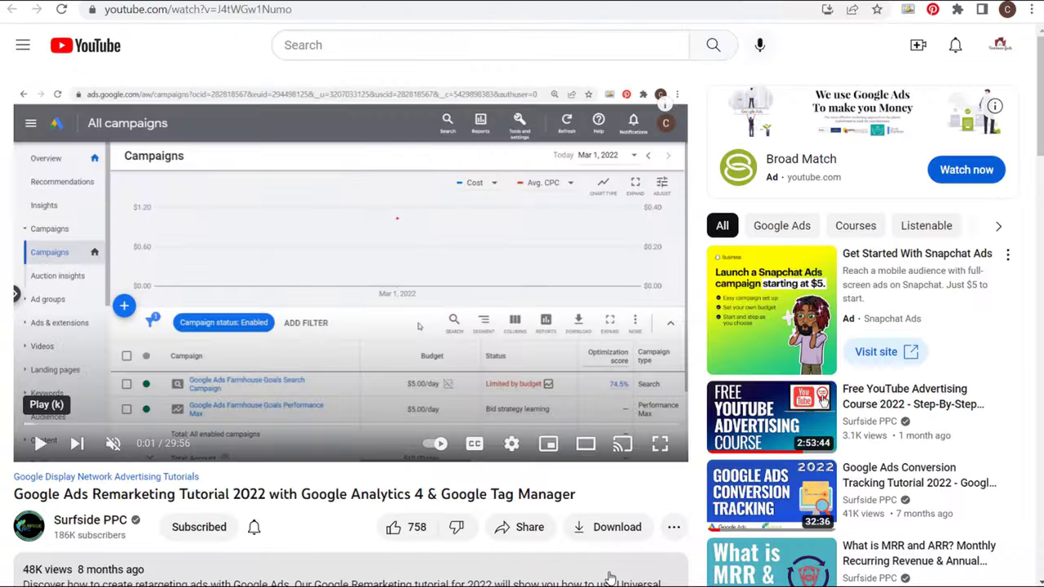
# - Switch to YouTube and look over the titles of the Surfside PPC remarketing and conversion tracking tutorials
pyautogui.moveTo(16, 493); pyautogui.dragTo(349, 498)
pyautogui.click(348, 497)
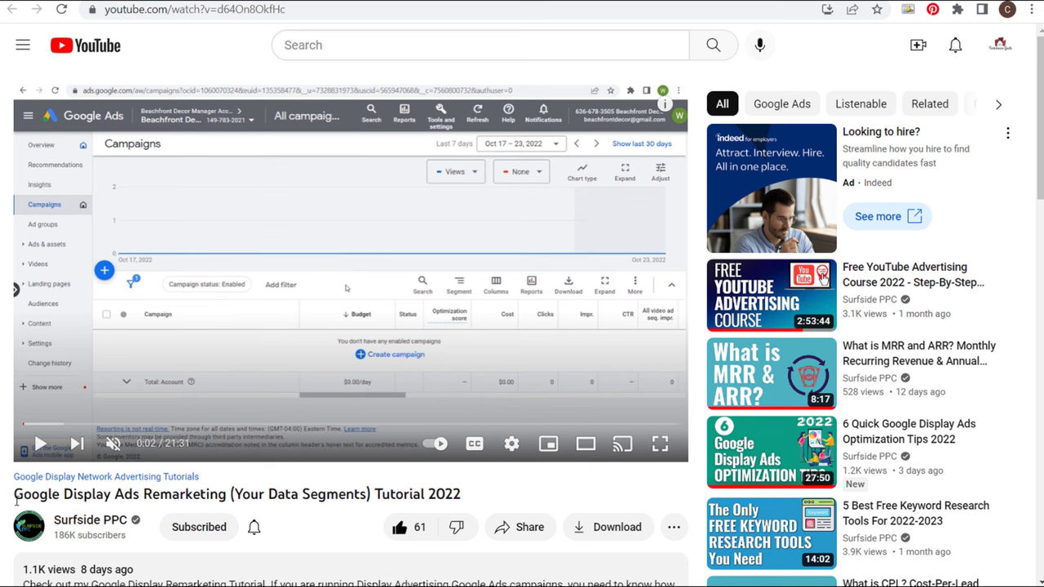
pyautogui.moveTo(16, 496); pyautogui.dragTo(373, 496)
pyautogui.click(402, 499)
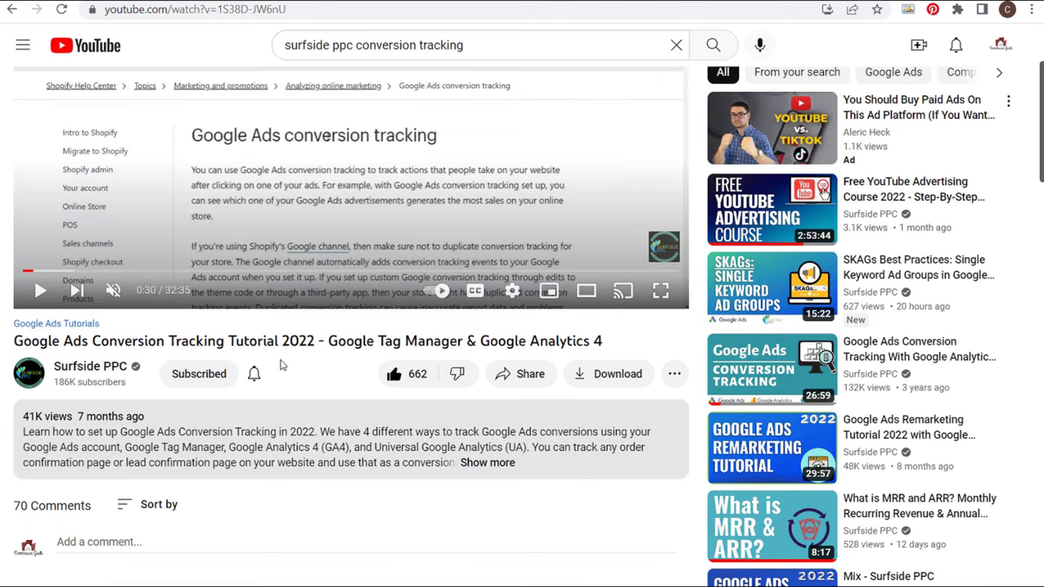
pyautogui.moveTo(145, 341); pyautogui.dragTo(241, 340)
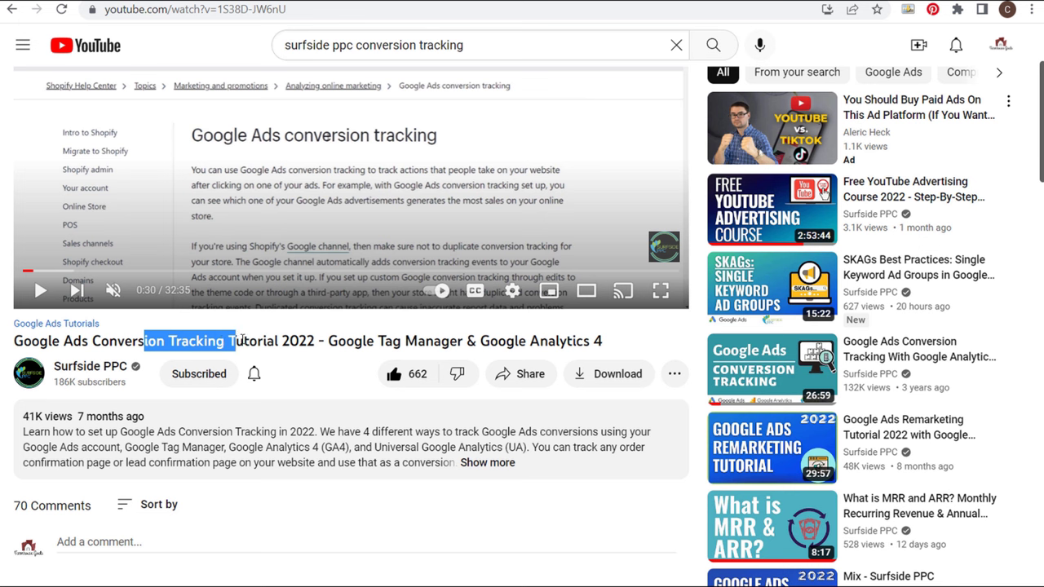
pyautogui.click(331, 345)
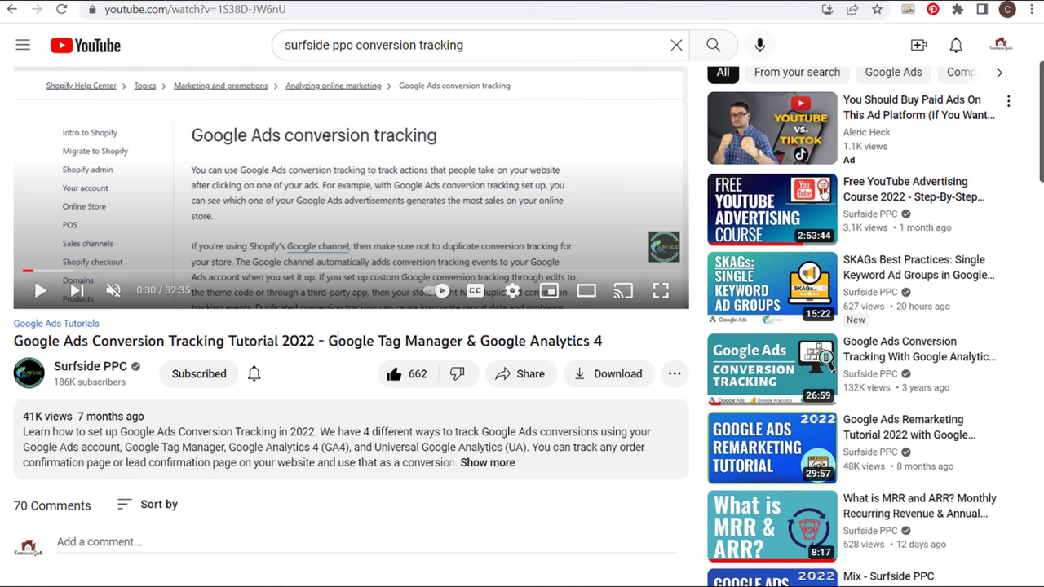
# - Return to Google Ads, check the Google Analytics (GA4) and Firebase data source and open the list of your data segments
pyautogui.click(81, 0)
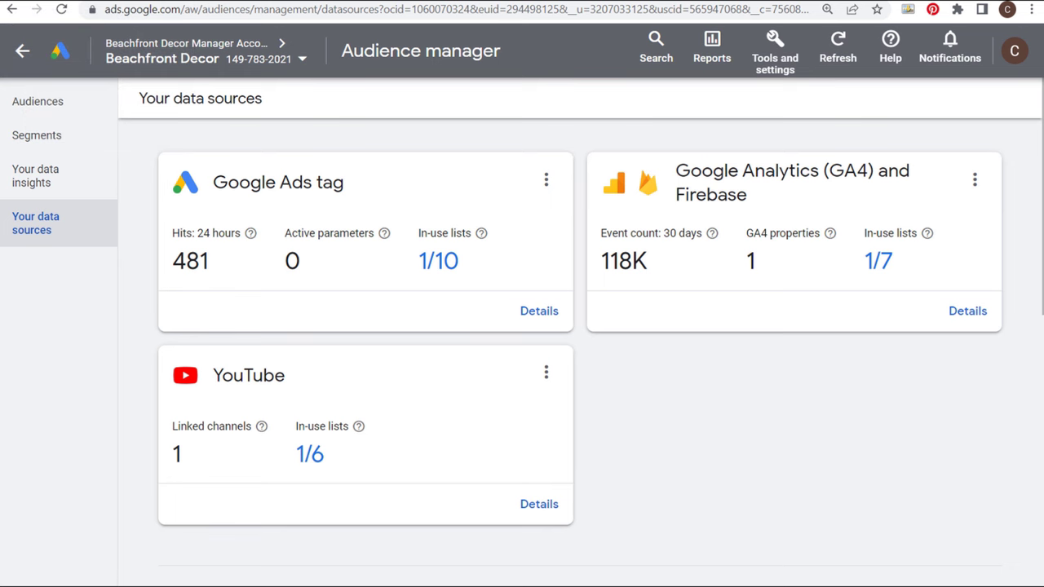
pyautogui.moveTo(673, 173); pyautogui.dragTo(881, 168)
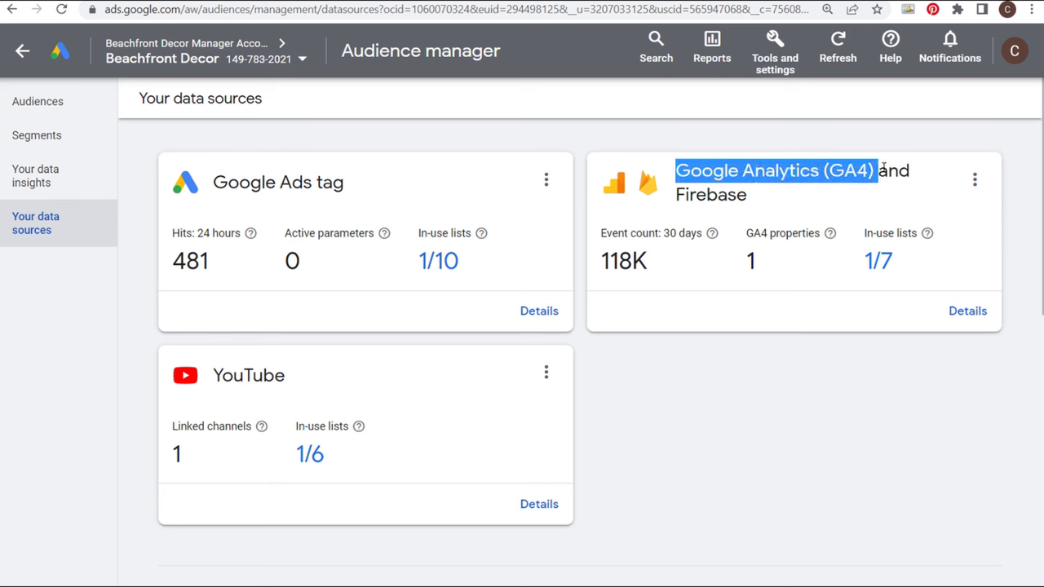
pyautogui.click(825, 140)
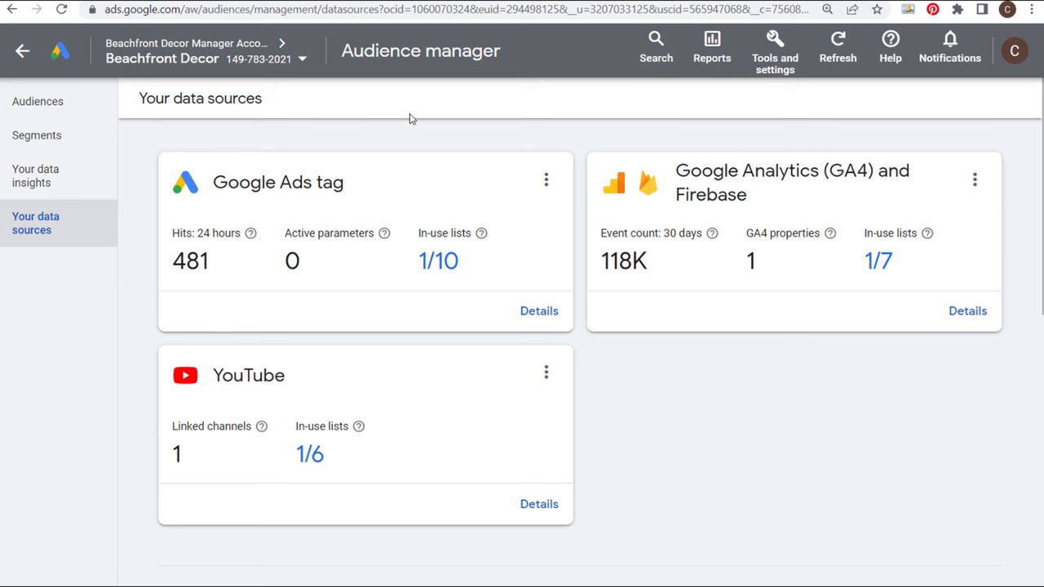
pyautogui.click(51, 105)
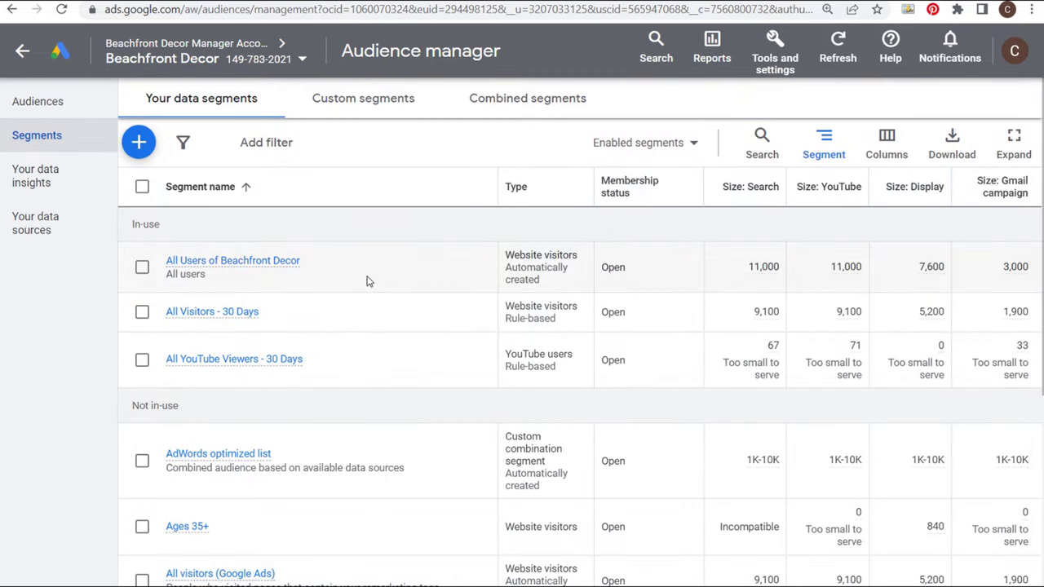
# - Start a new website visitors segment with a rule for page URLs containing beachfrontdecor.com
pyautogui.click(138, 142)
pyautogui.click(152, 157)
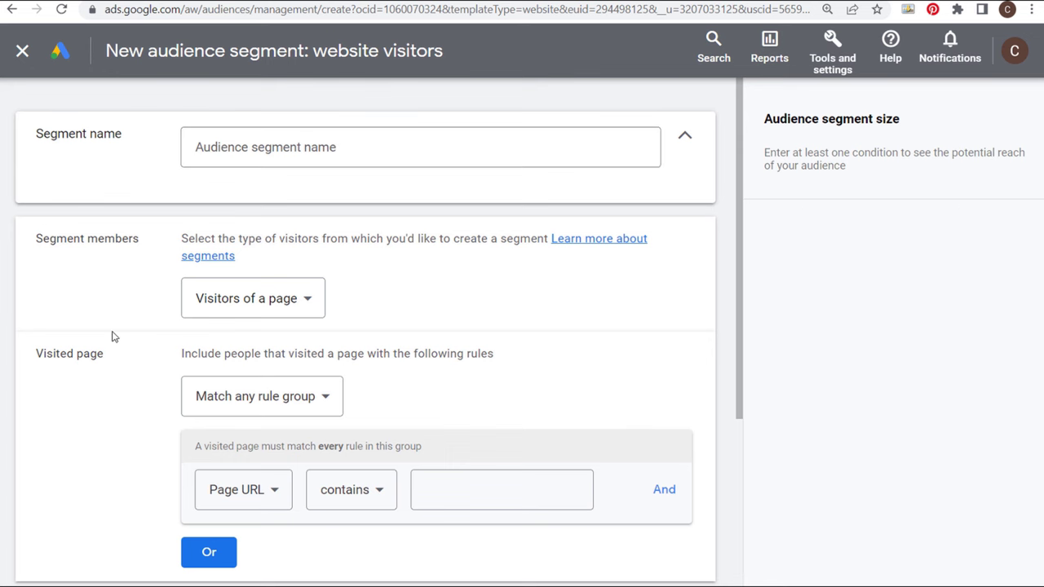
pyautogui.scroll(-1, 114, 334)
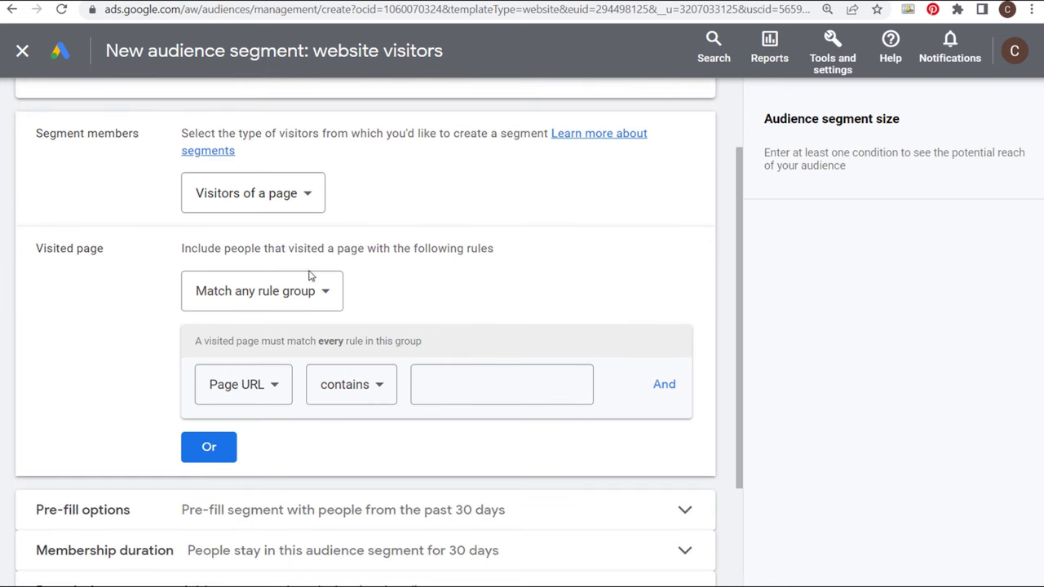
pyautogui.click(547, 379)
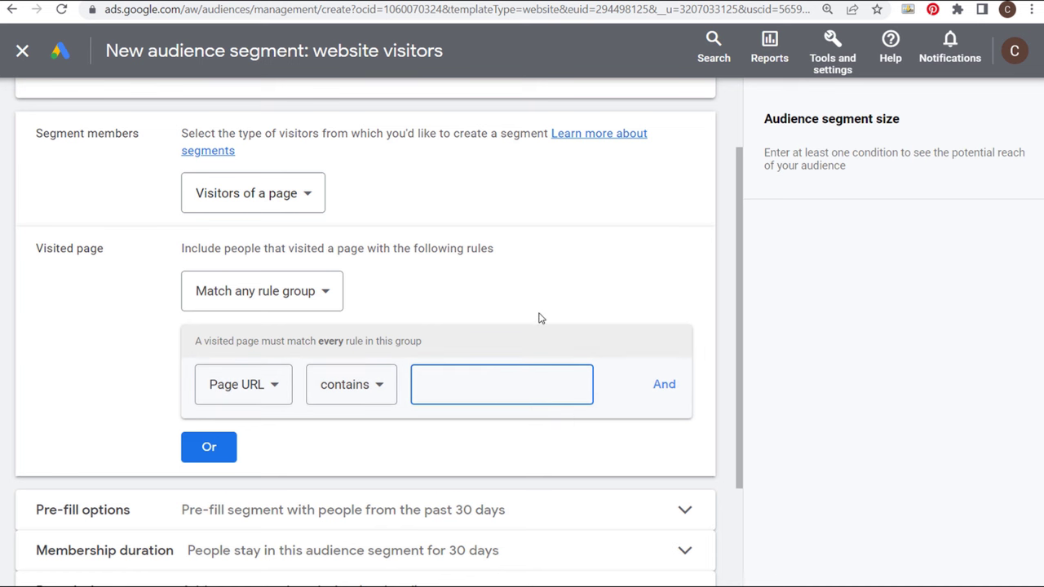
pyautogui.write('beachfrontdecor.com')
pyautogui.click(568, 245)
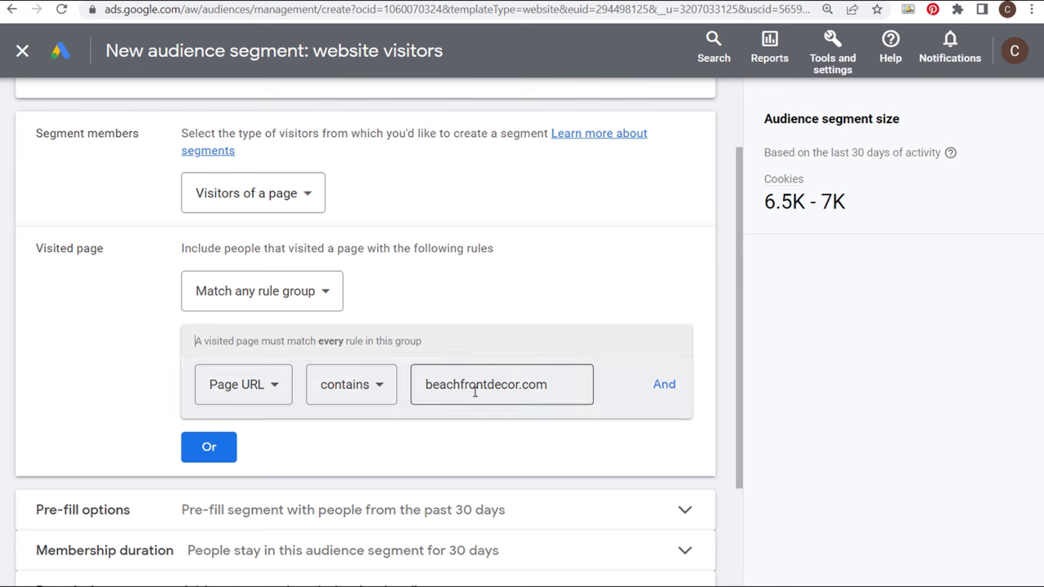
# - Change the page URL rule's text to bedding, add an Or rule group, and discard the new segment without creating it
pyautogui.click(508, 380)
pyautogui.hotkey('ctrl', 'a')
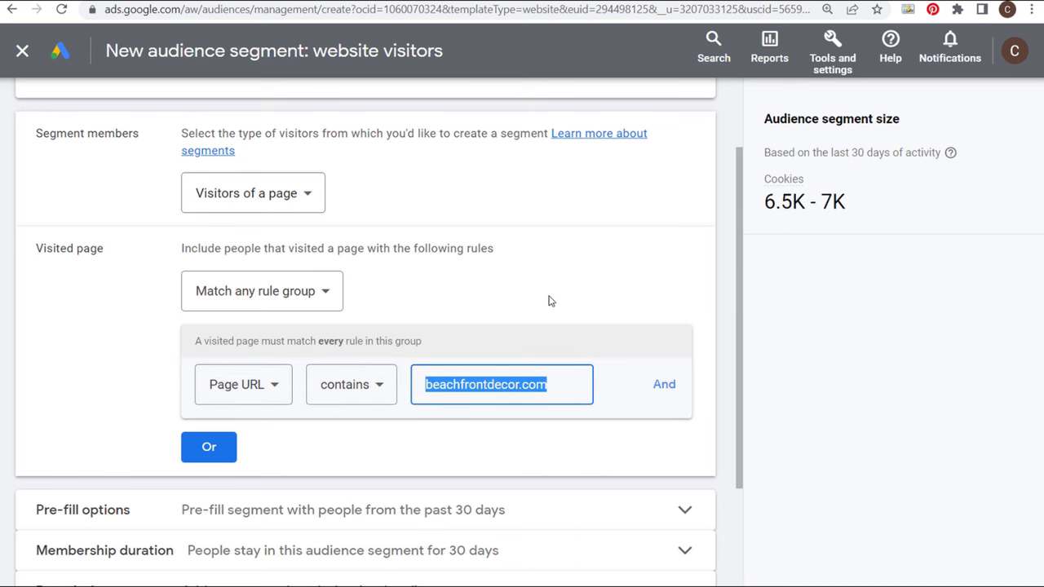
pyautogui.write('bedding')
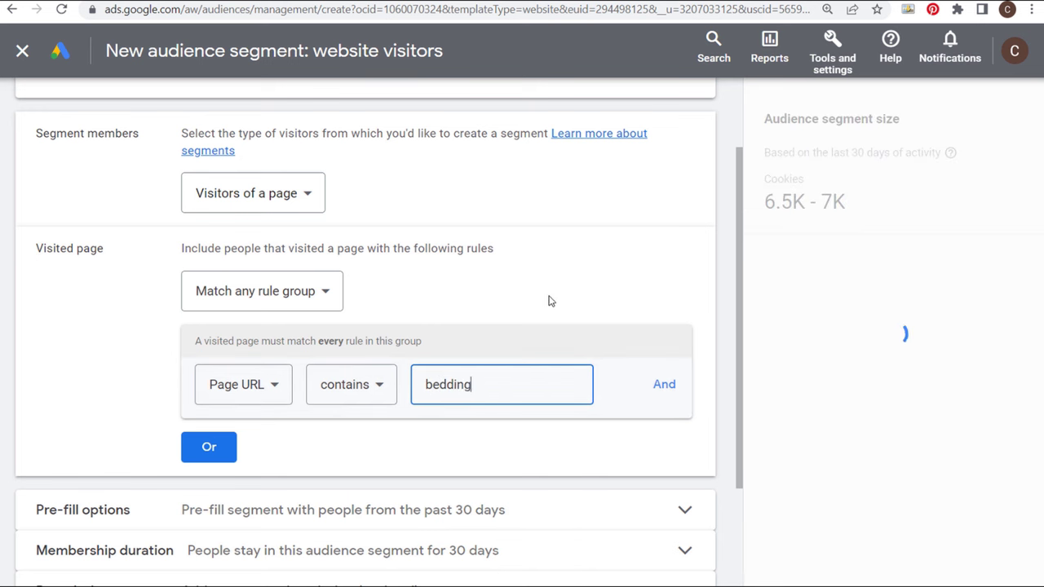
pyautogui.click(551, 301)
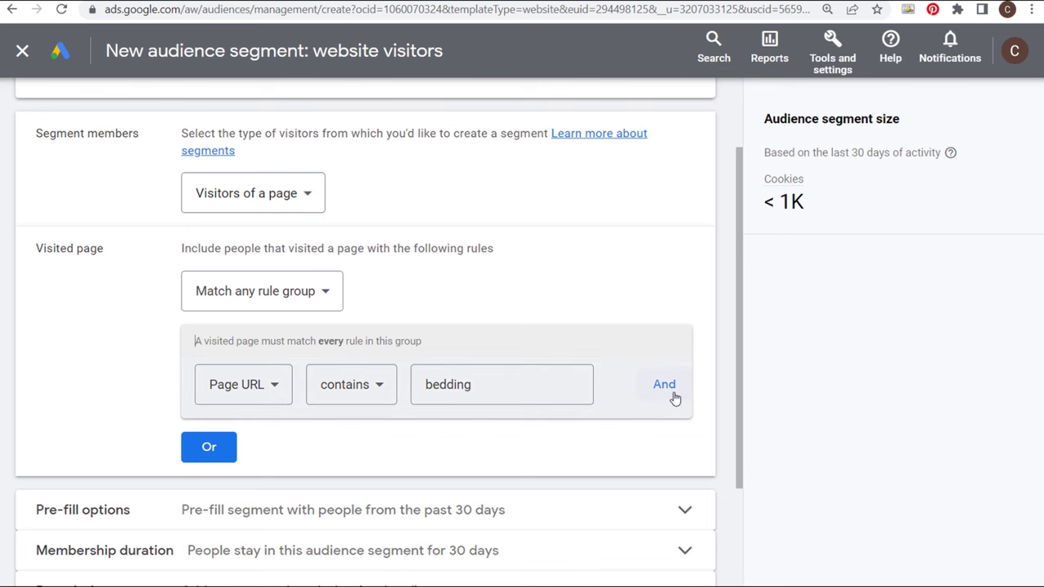
pyautogui.click(211, 450)
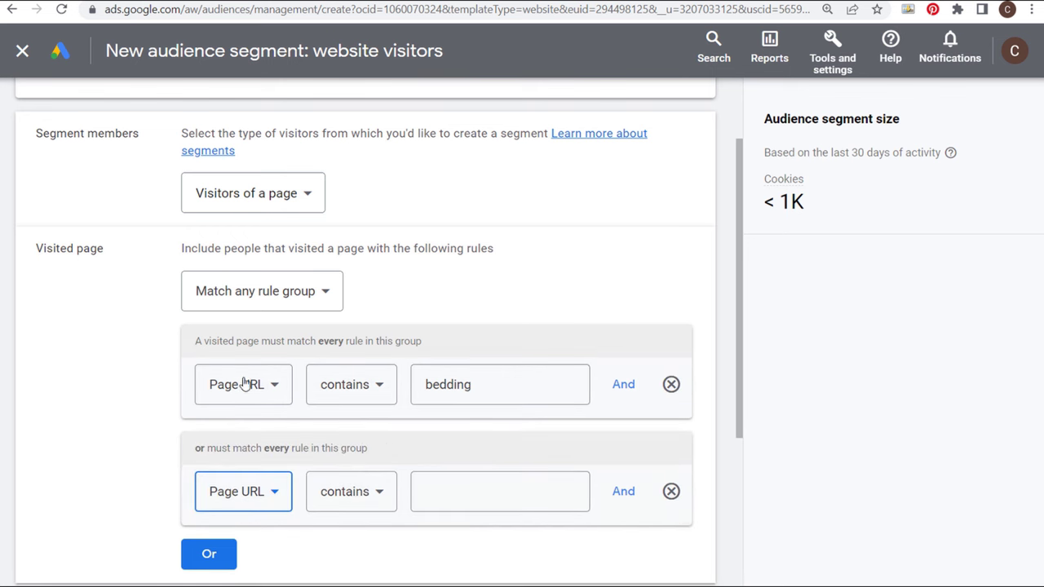
pyautogui.scroll(-3, 112, 223)
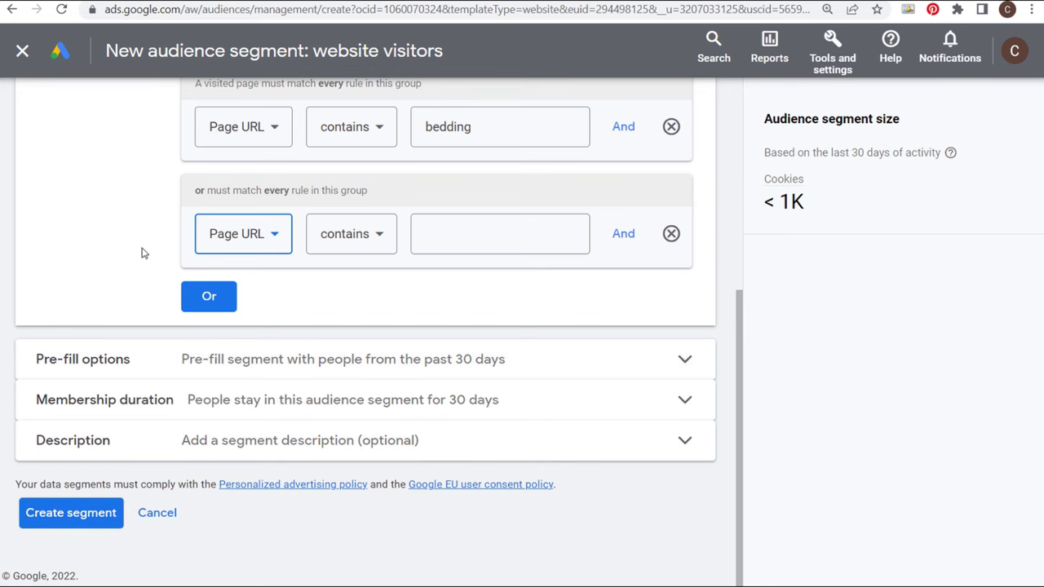
pyautogui.click(158, 513)
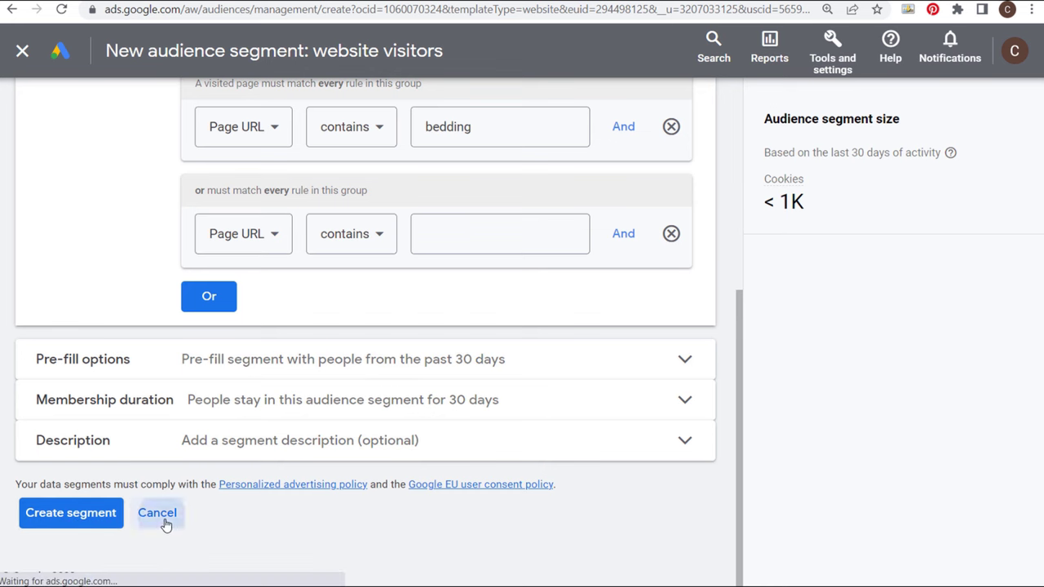
# - Look over the Christmas Page Titles - GA4 and Christmas Pages - Page URL segments, and leave Audience manager
pyautogui.scroll(-3, 470, 368)
pyautogui.scroll(-3, 469, 368)
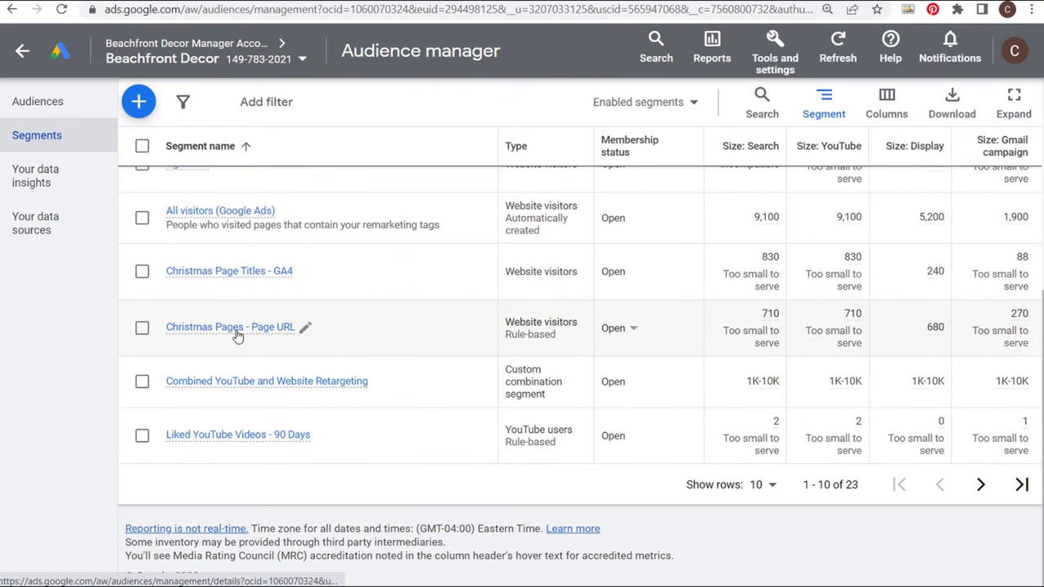
pyautogui.moveTo(201, 329)
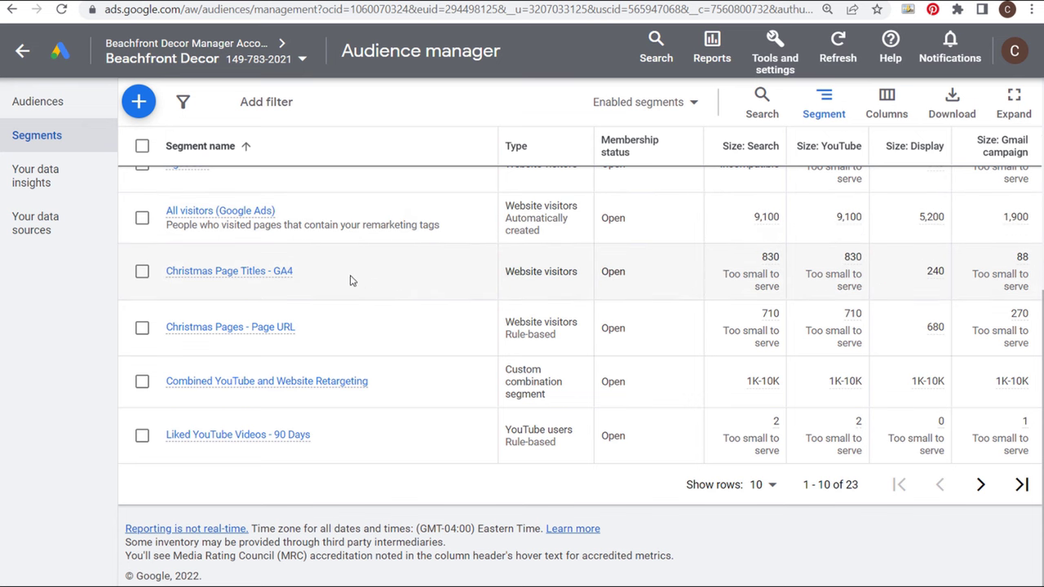
pyautogui.scroll(5, 432, 310)
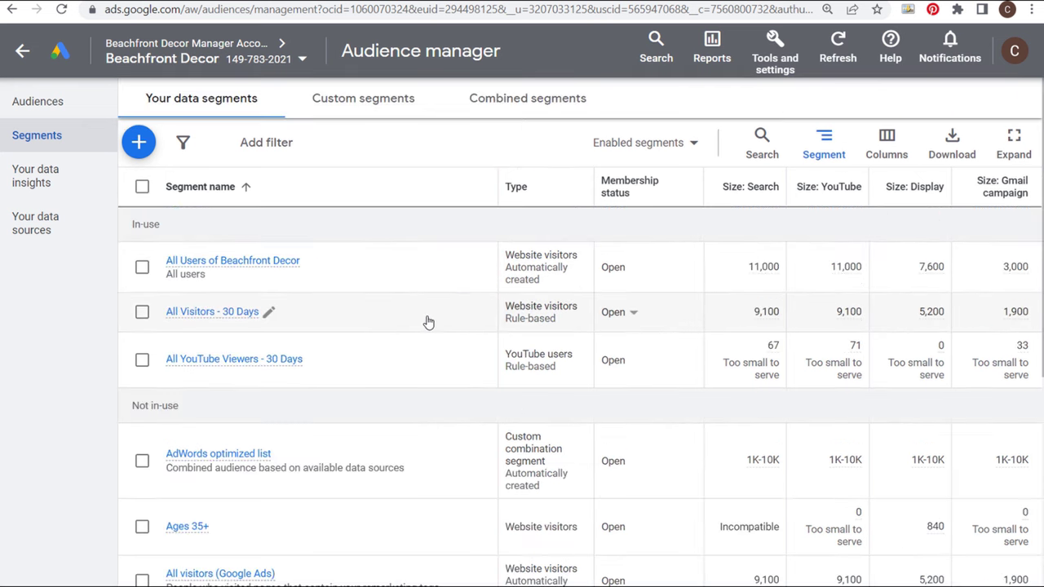
pyautogui.click(23, 53)
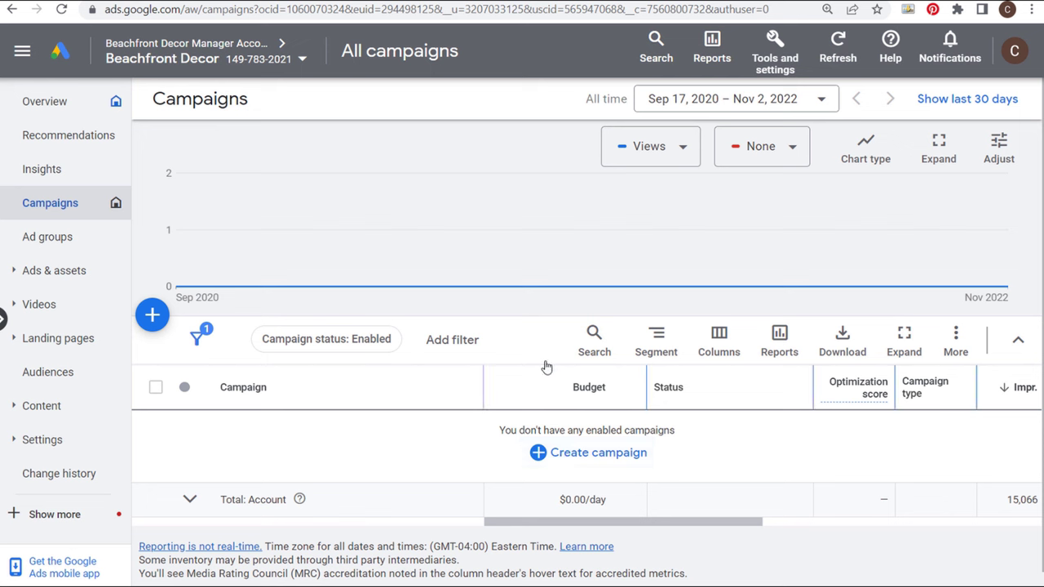
# - Start a new campaign and choose Leads as its objective
pyautogui.click(552, 454)
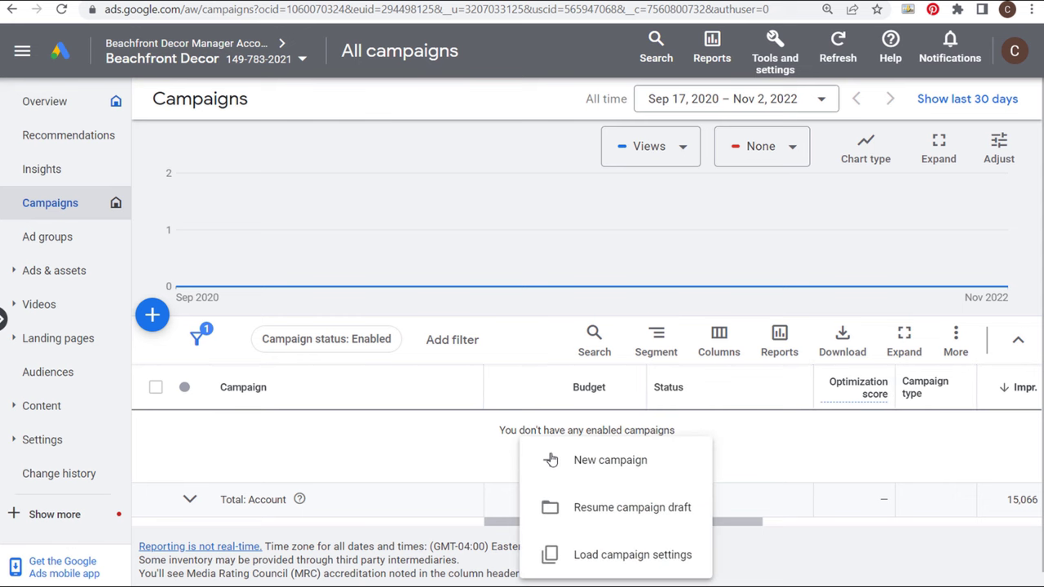
pyautogui.click(553, 462)
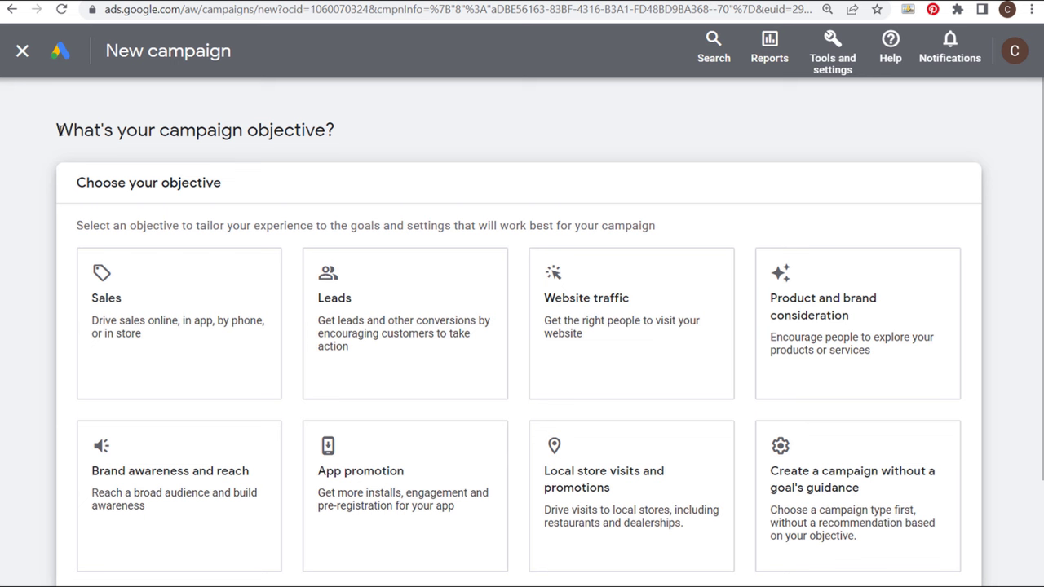
pyautogui.moveTo(58, 129); pyautogui.dragTo(372, 132)
pyautogui.click(410, 131)
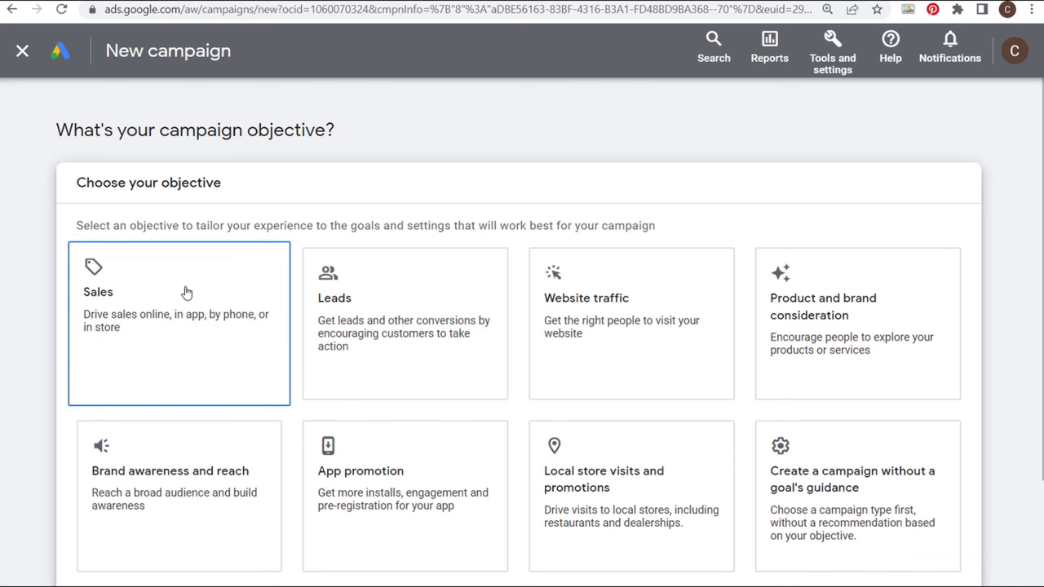
pyautogui.click(410, 295)
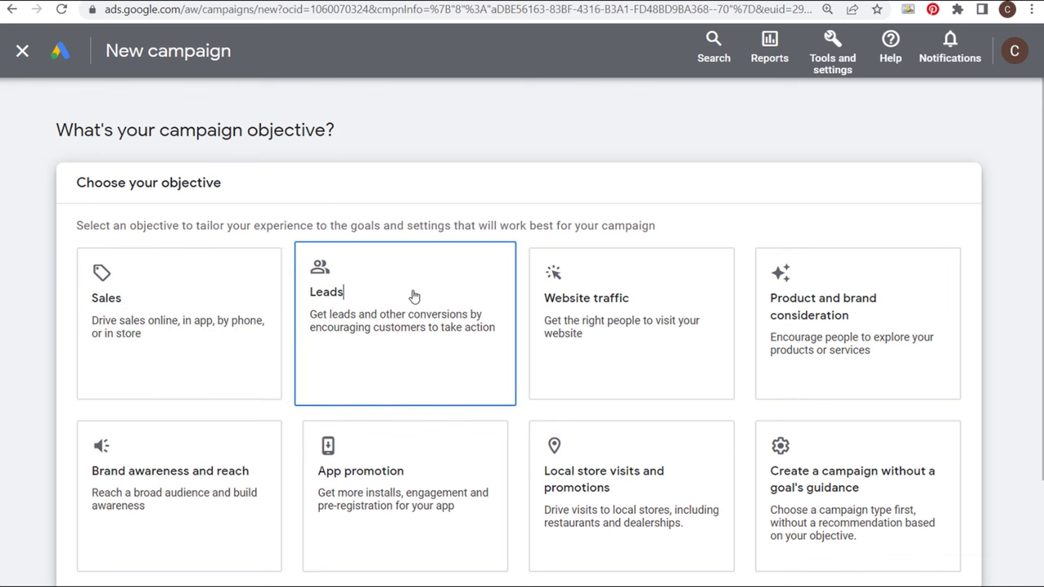
# - Remove the Book appointments goal from the new campaign's conversion goals
pyautogui.scroll(-5, 410, 293)
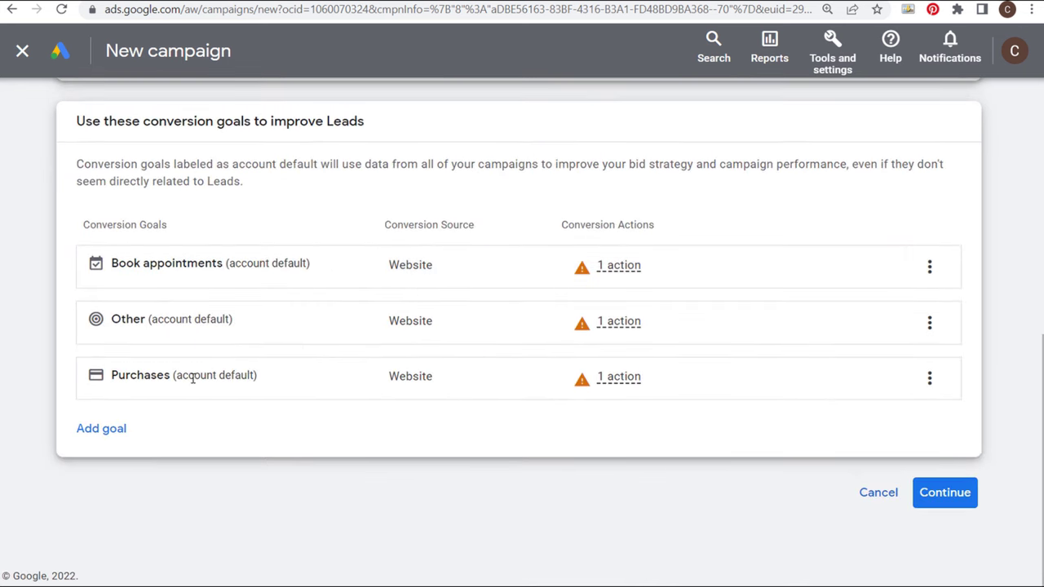
pyautogui.moveTo(196, 321); pyautogui.dragTo(244, 328)
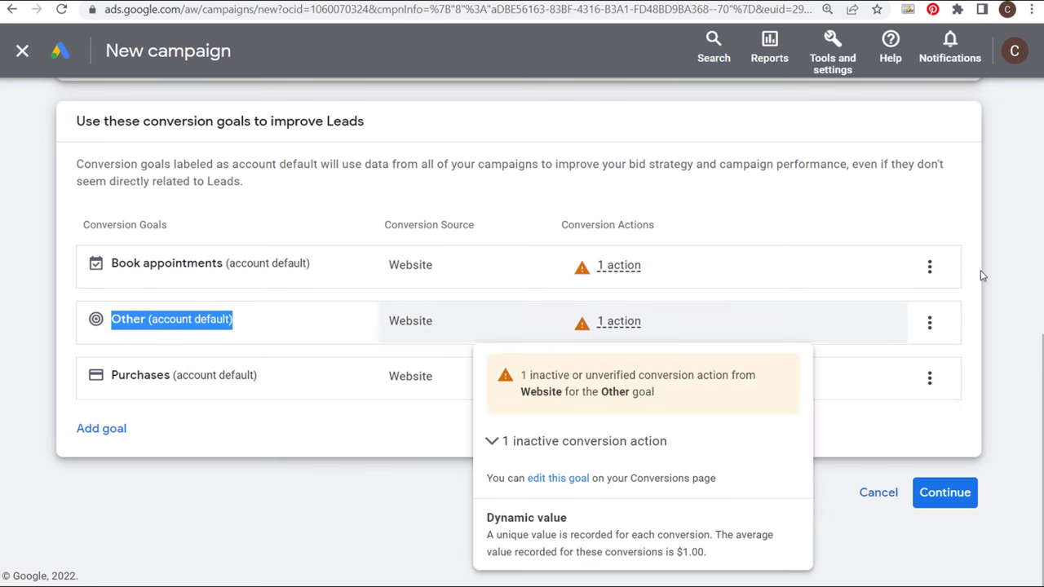
pyautogui.click(929, 267)
pyautogui.click(927, 282)
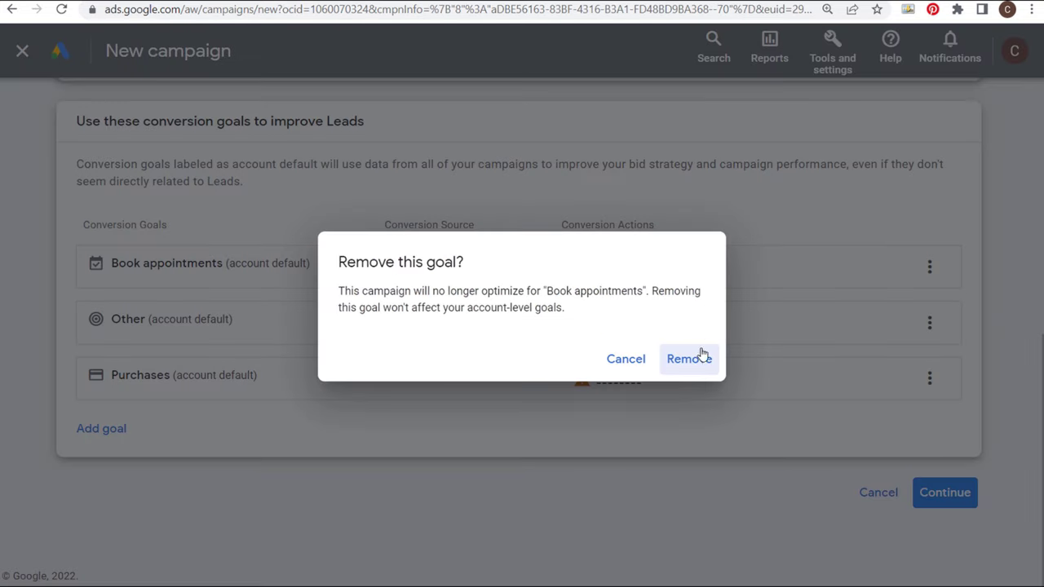
pyautogui.click(691, 358)
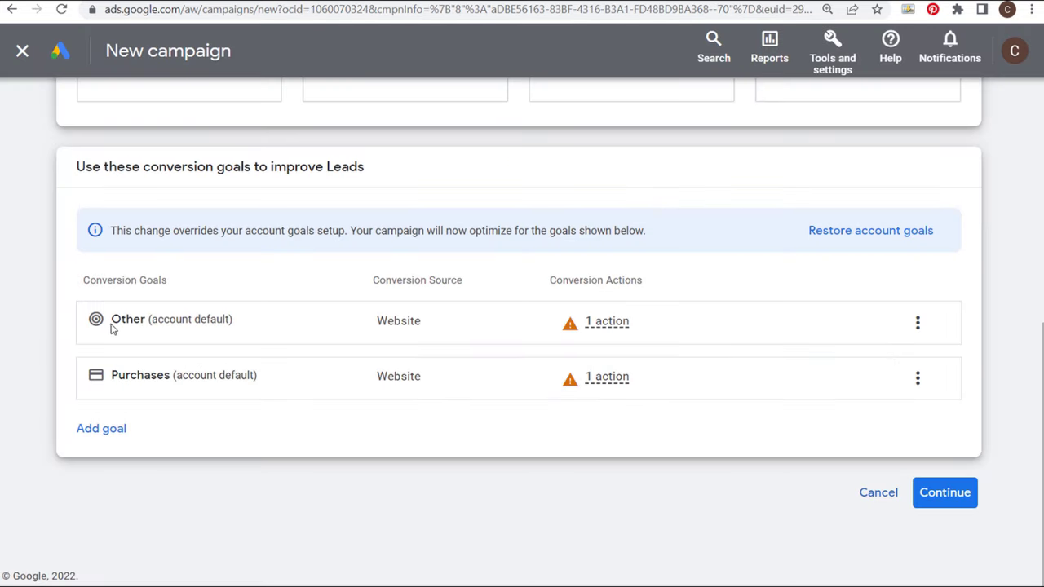
# - Remove the Purchases goal from the campaign's conversion goals, keeping the Other goal
pyautogui.moveTo(112, 328); pyautogui.dragTo(256, 329)
pyautogui.moveTo(107, 376); pyautogui.dragTo(255, 377)
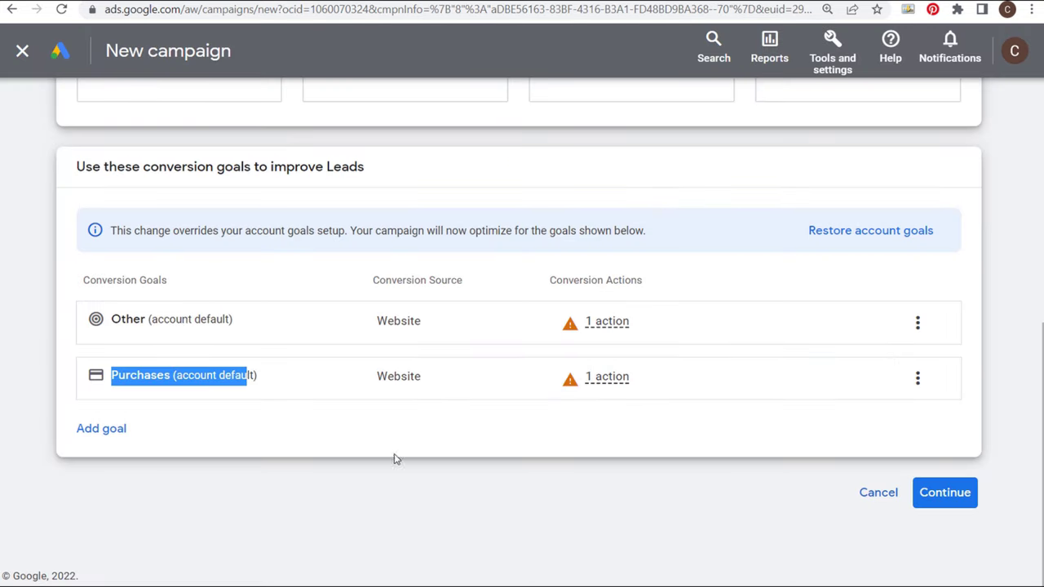
pyautogui.click(371, 479)
pyautogui.click(916, 379)
pyautogui.click(907, 393)
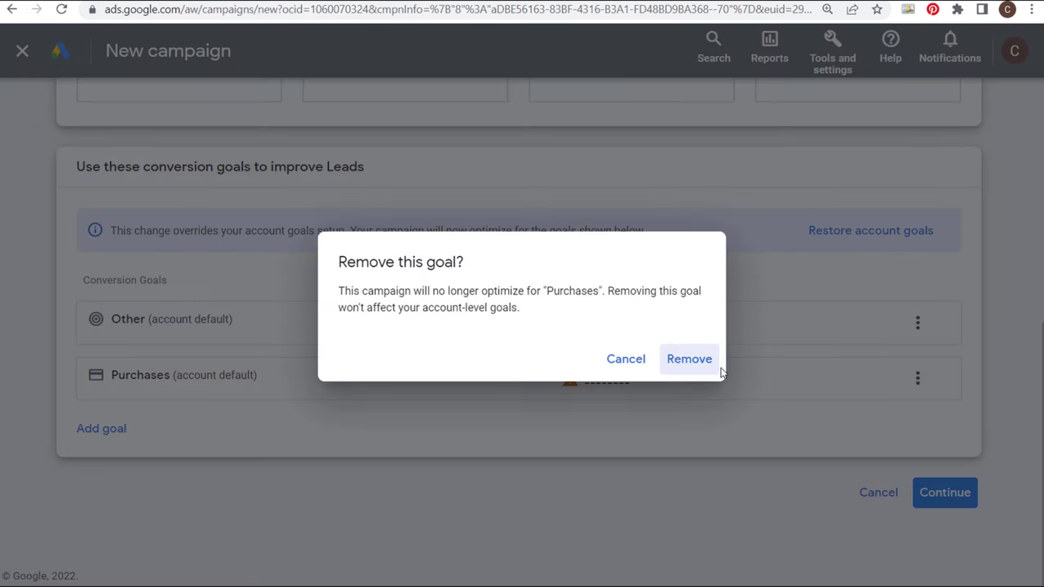
pyautogui.click(679, 359)
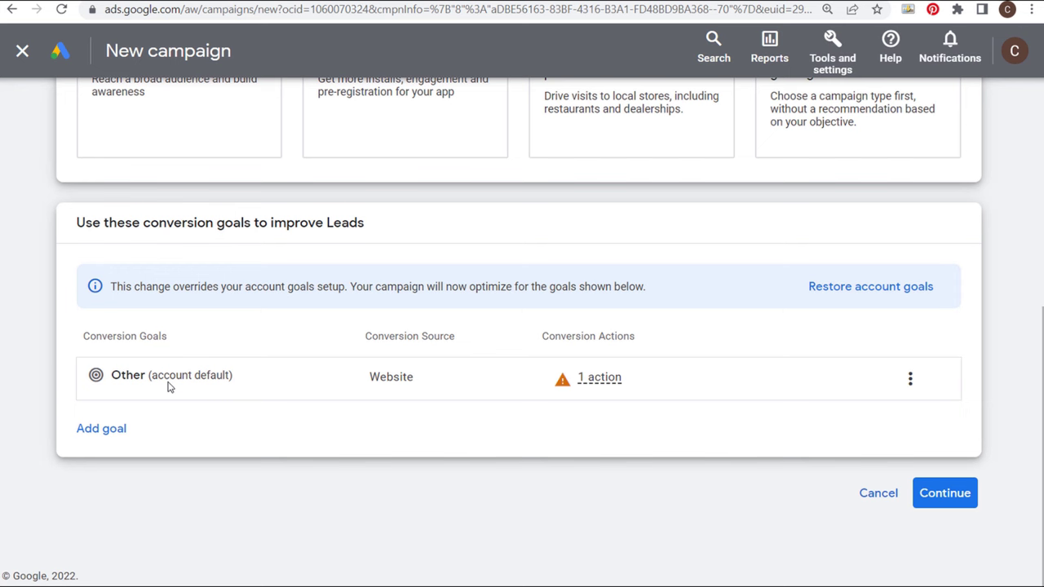
# - Check the details of the inactive conversion action included in the Other goal
pyautogui.moveTo(602, 382)
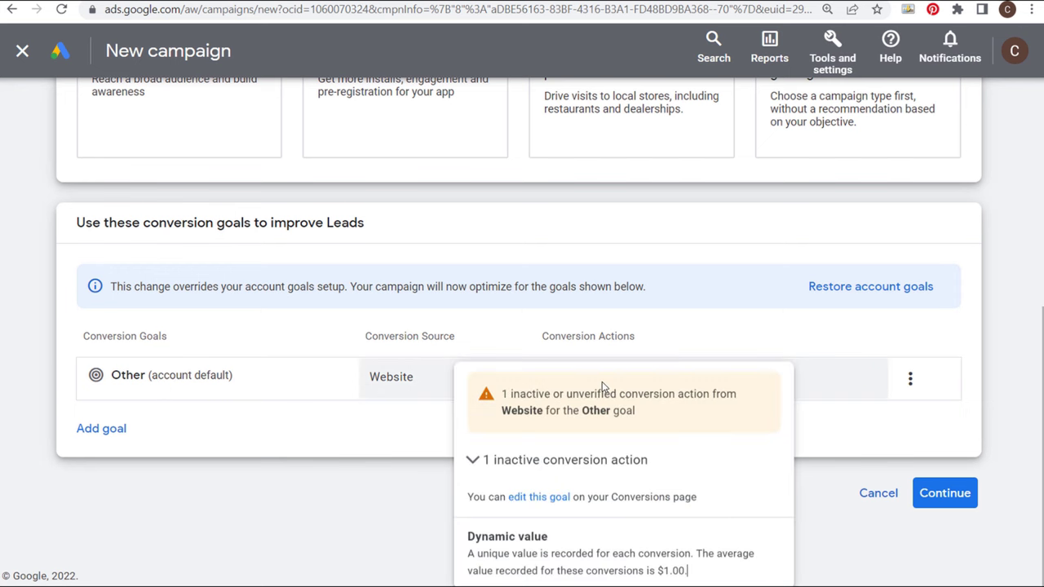
pyautogui.click(469, 459)
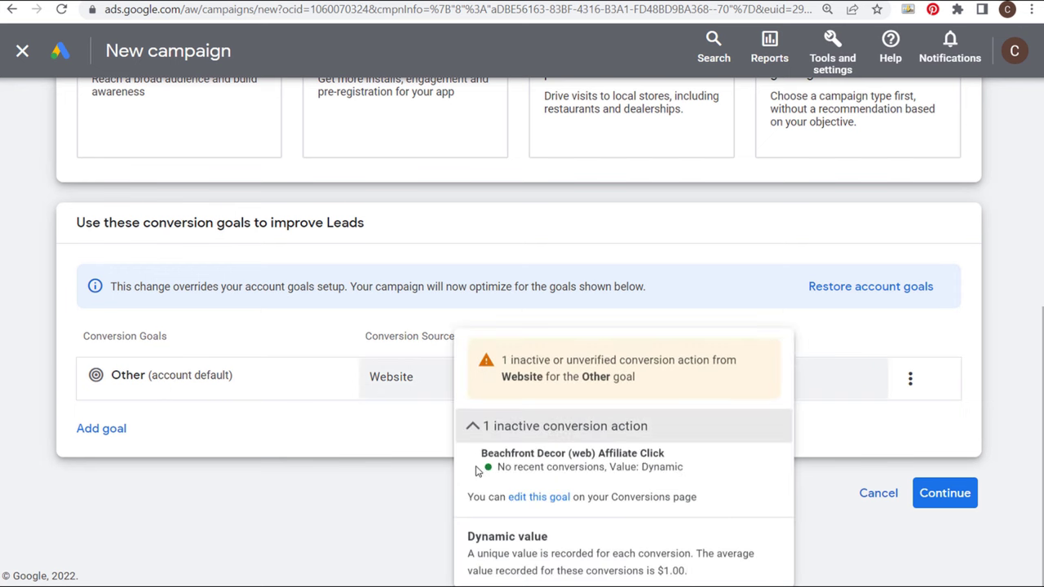
pyautogui.moveTo(482, 452); pyautogui.dragTo(500, 465)
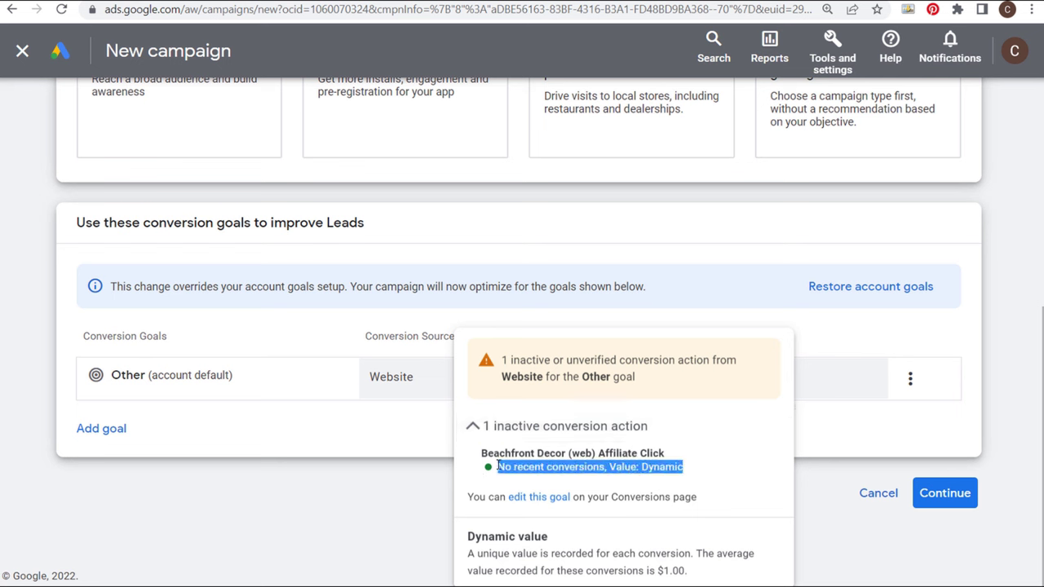
pyautogui.click(546, 471)
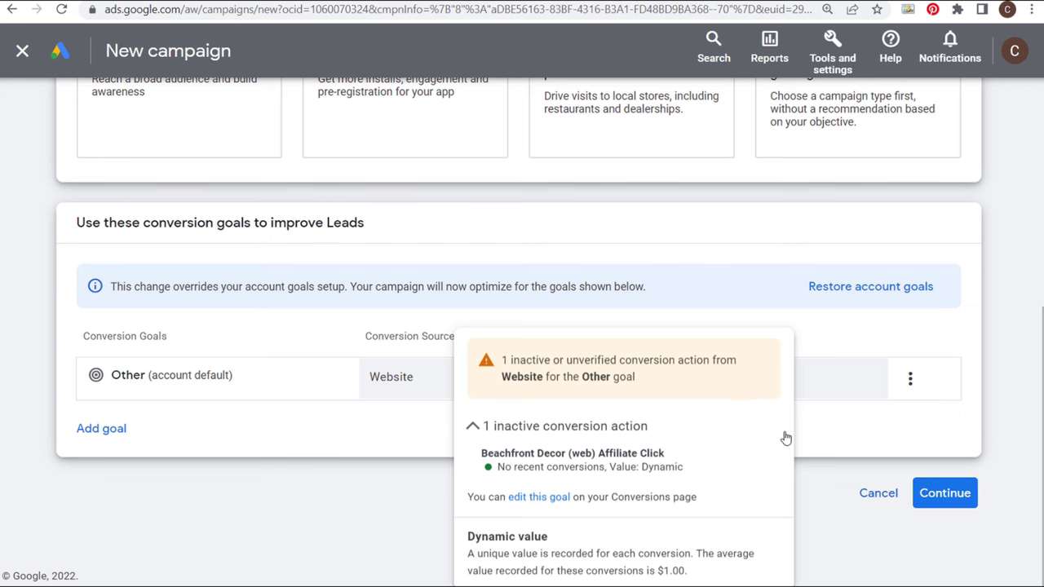
pyautogui.hotkey('ctrl', 'a')
pyautogui.click(948, 528)
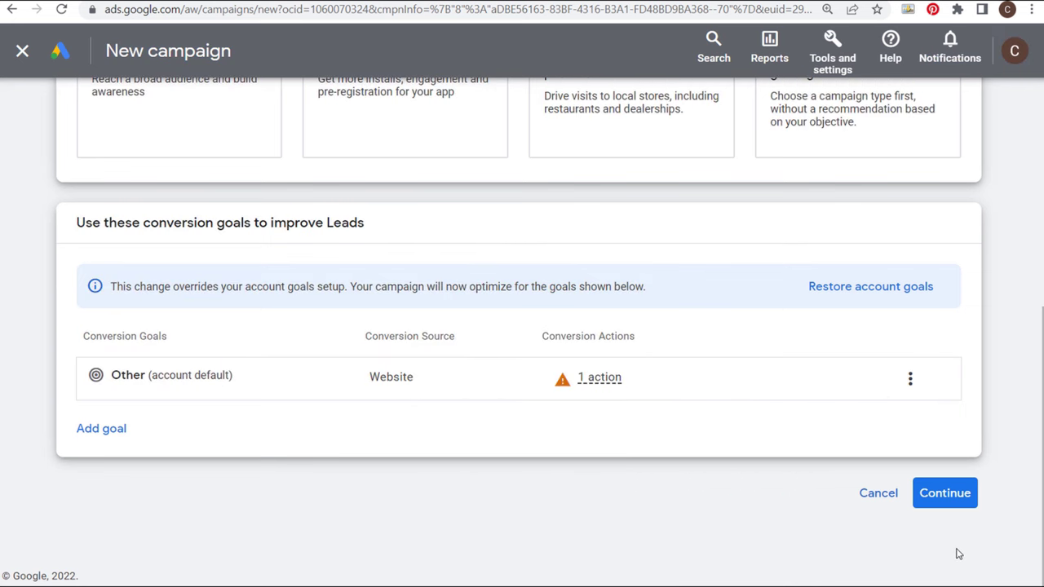
# - Accept the campaign's conversion goals and select Display as the campaign type
pyautogui.click(946, 493)
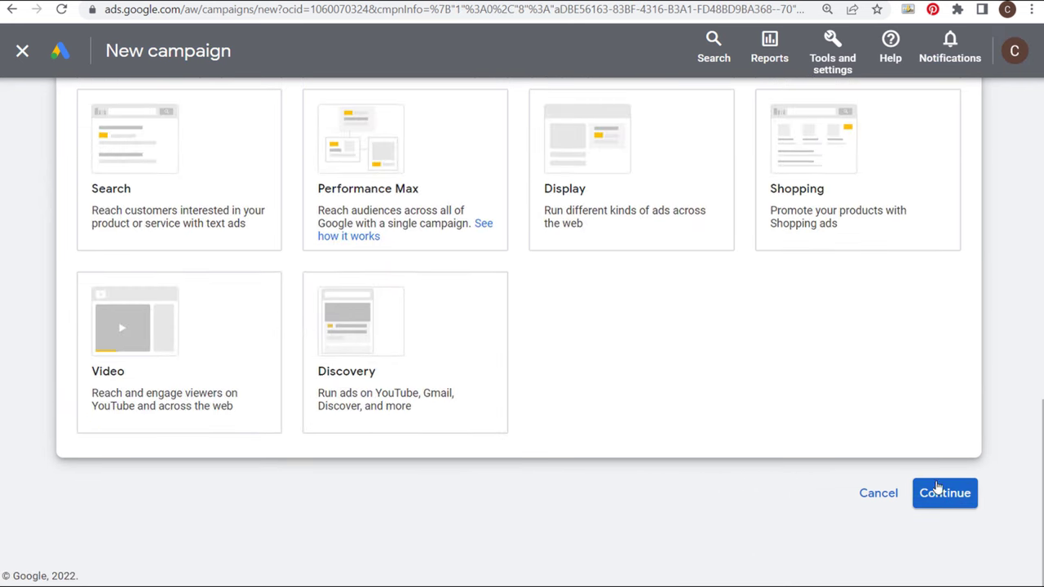
pyautogui.scroll(1, 921, 379)
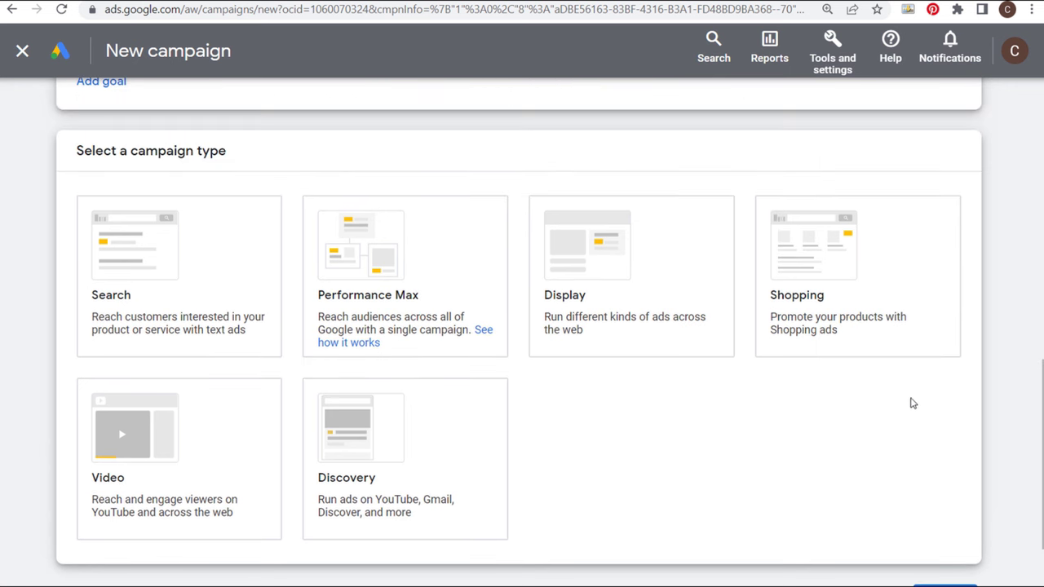
pyautogui.moveTo(63, 156); pyautogui.dragTo(305, 161)
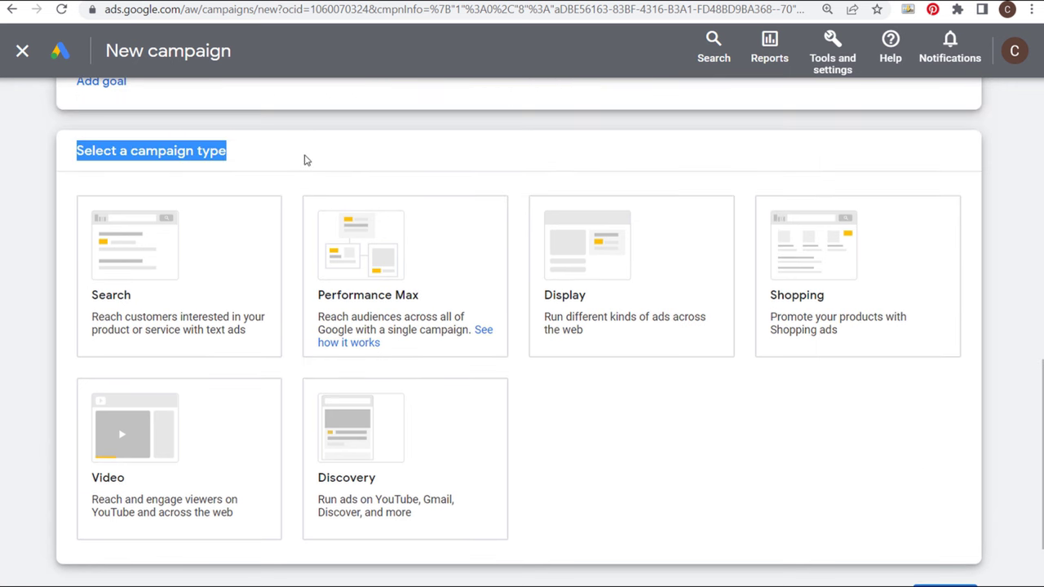
pyautogui.click(594, 285)
# - Copy the Beachfront Decor Christmas category page address and set it as the web page people reach from the ad
pyautogui.scroll(-5, 595, 284)
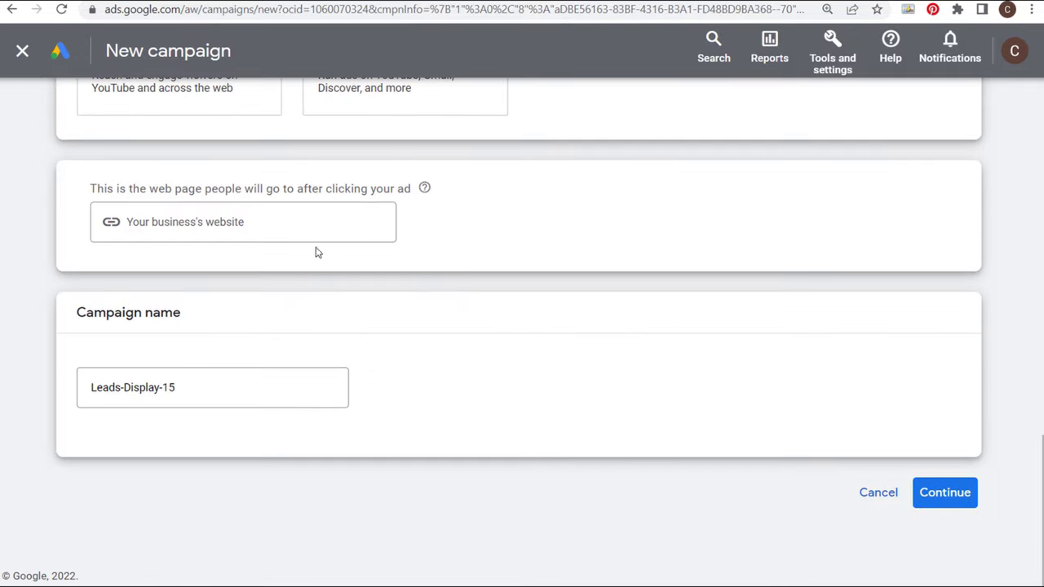
pyautogui.click(232, 221)
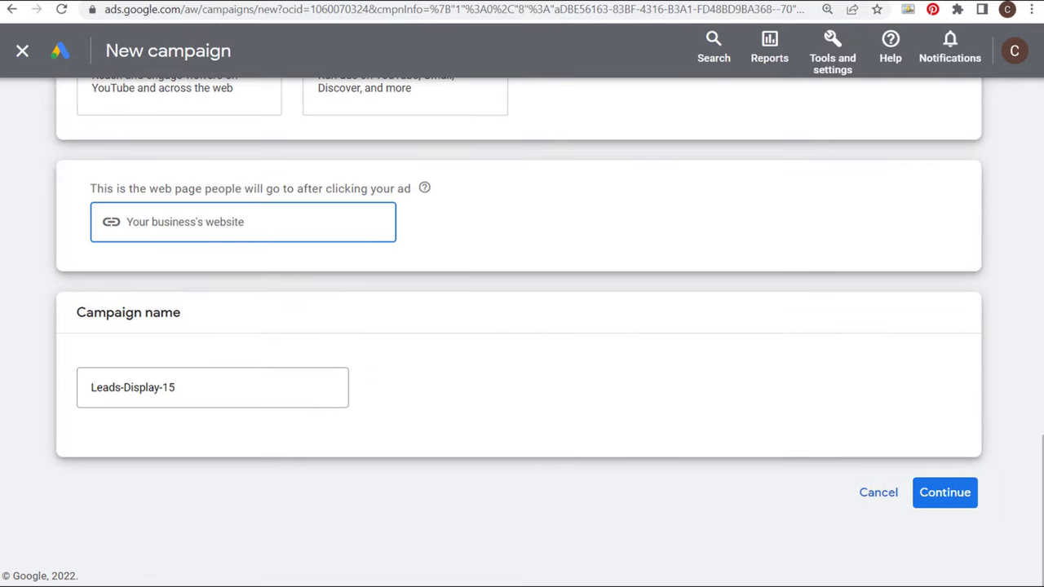
pyautogui.click(640, 0)
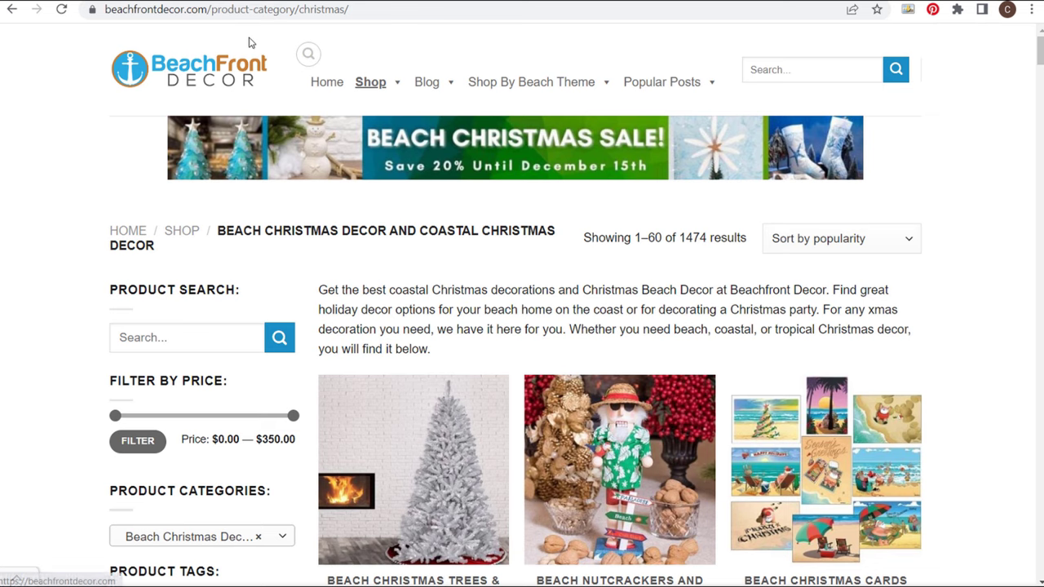
pyautogui.click(261, 9)
pyautogui.hotkey('ctrl', 'c')
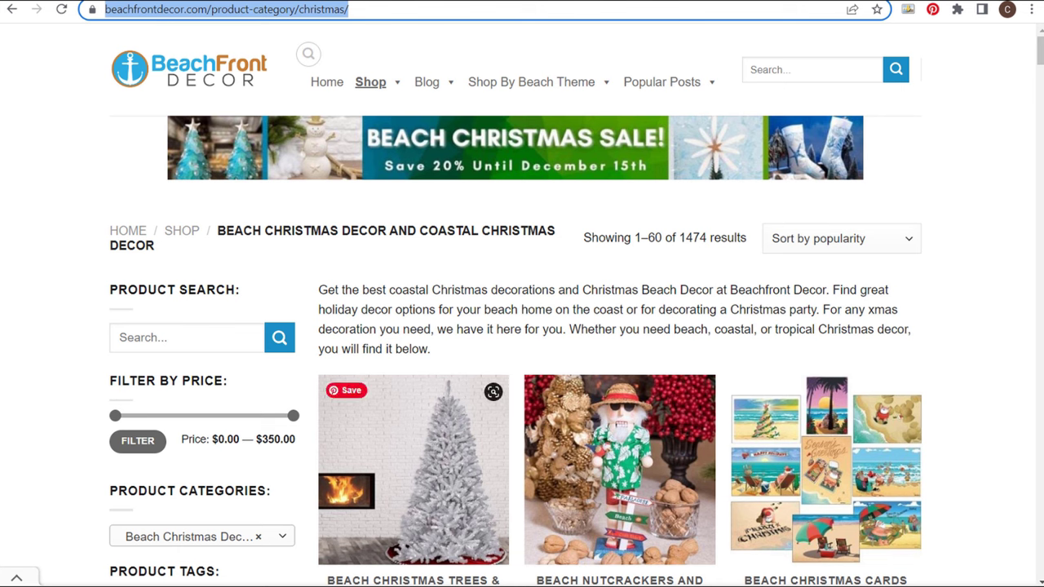
pyautogui.hotkey('ctrl', 'Tab')
pyautogui.click(220, 356)
pyautogui.hotkey('ctrl', 'v')
pyautogui.click(493, 380)
# - Name the campaign "Beachfront Decor Christmas Sale 2022" and continue to its campaign settings
pyautogui.scroll(-2, 502, 351)
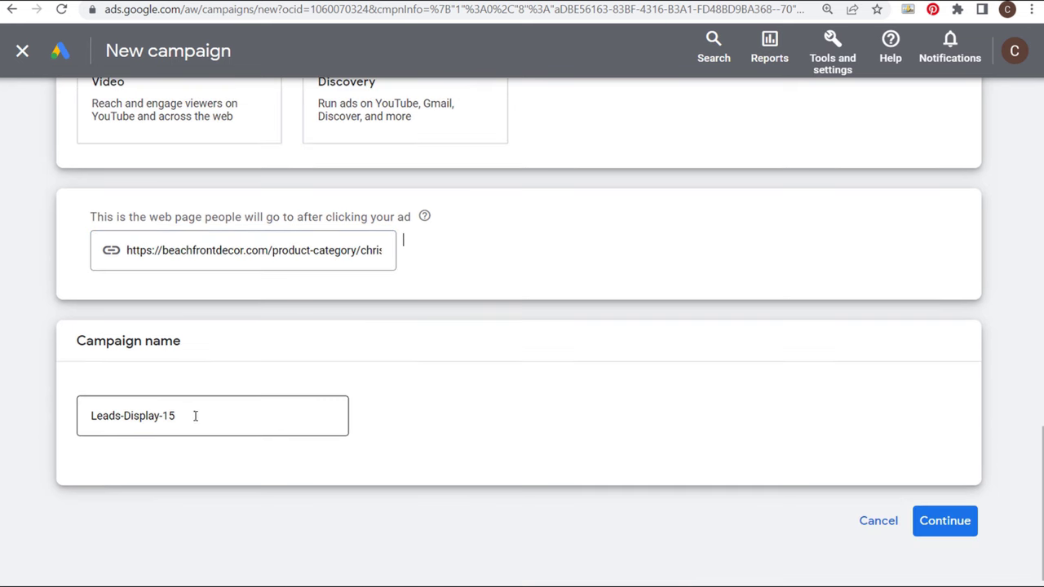
pyautogui.moveTo(196, 416); pyautogui.dragTo(47, 410)
pyautogui.write('B')
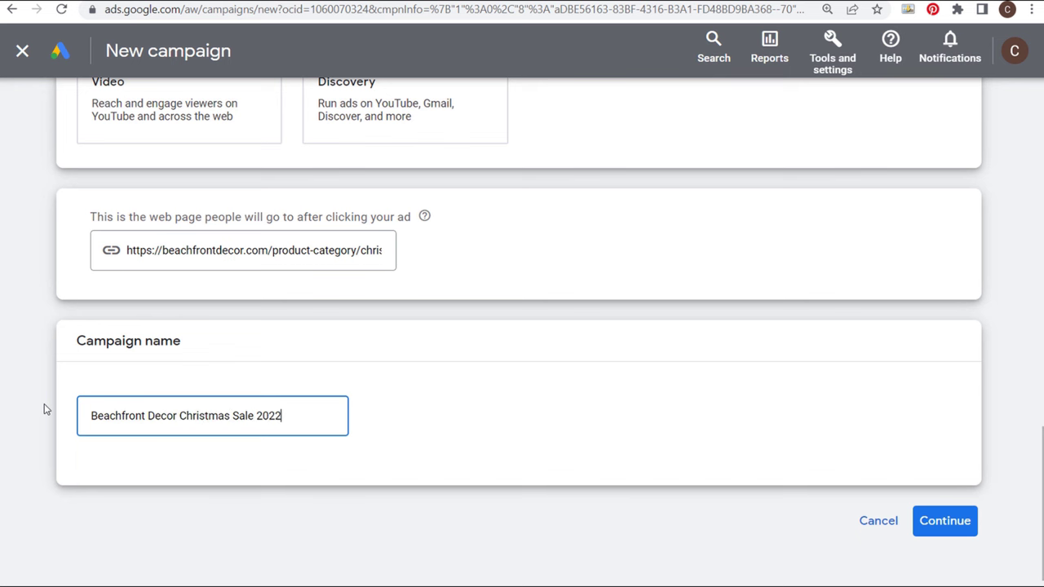
pyautogui.click(604, 440)
pyautogui.click(938, 523)
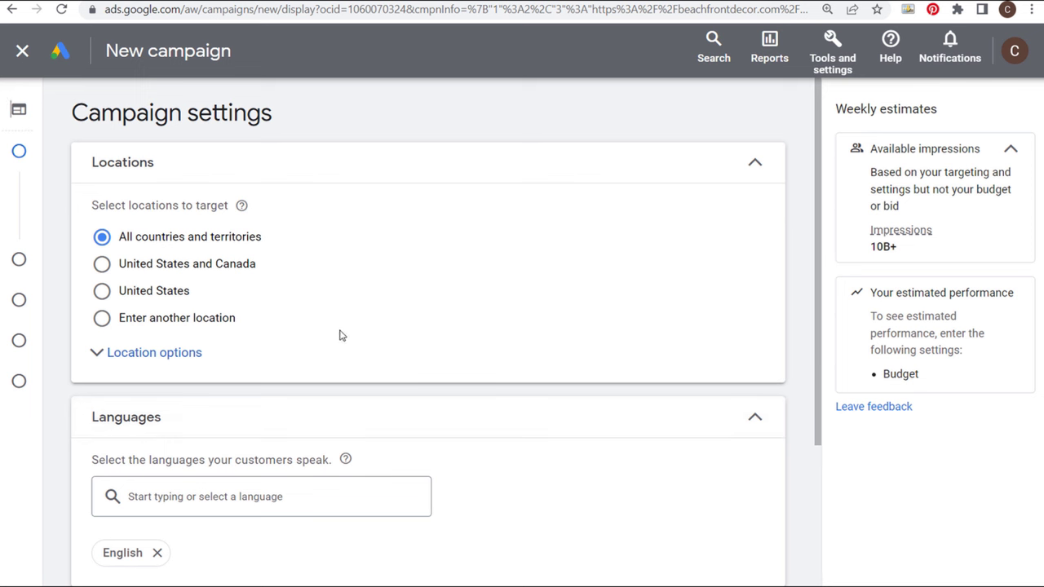
# - Try targeting the Portland-Auburn ME Nielsen DMA region and inspect its area on the location map
pyautogui.click(203, 324)
pyautogui.click(227, 371)
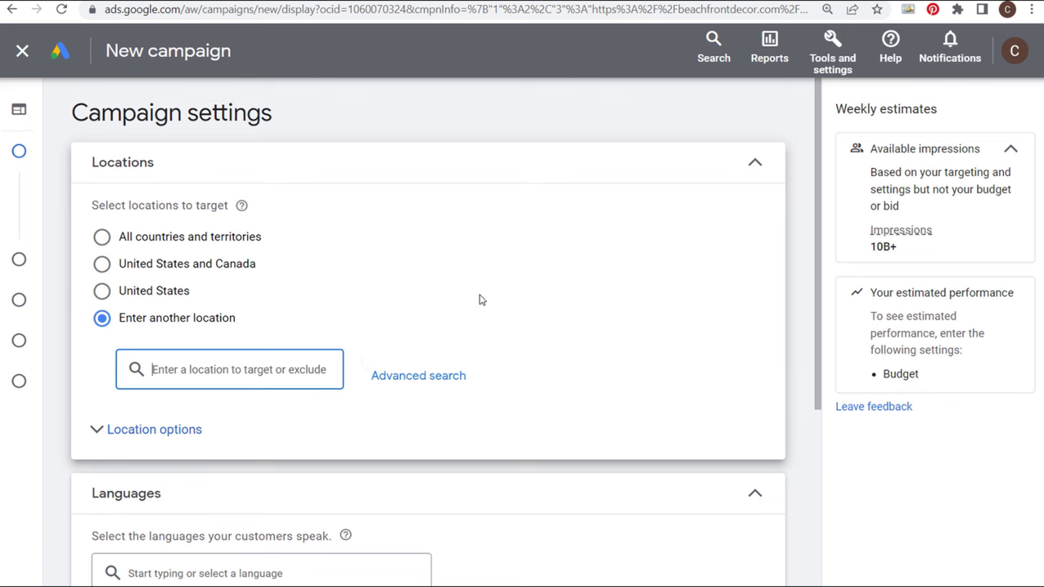
pyautogui.write('portland')
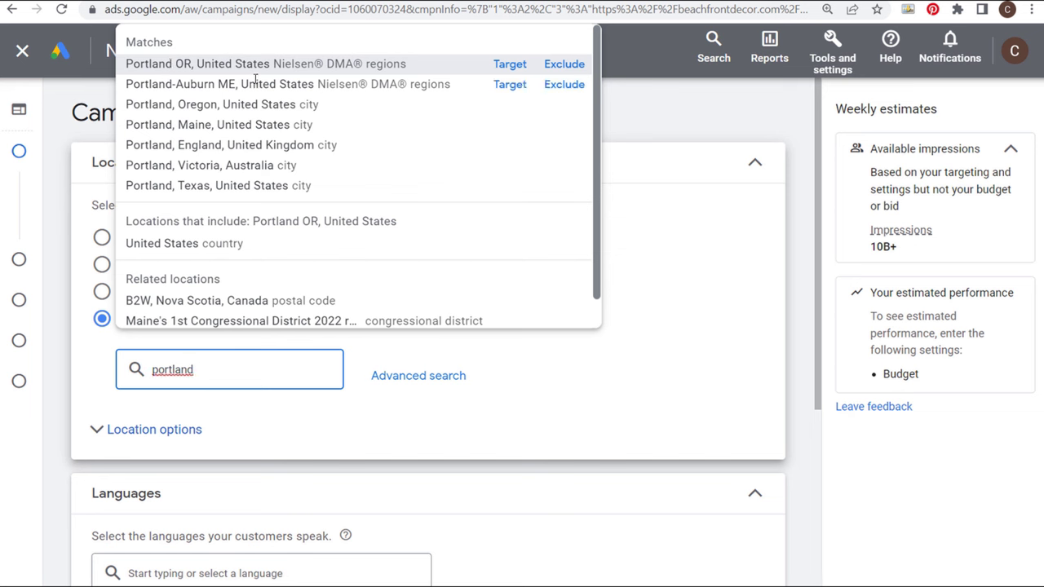
pyautogui.moveTo(456, 92); pyautogui.dragTo(318, 87)
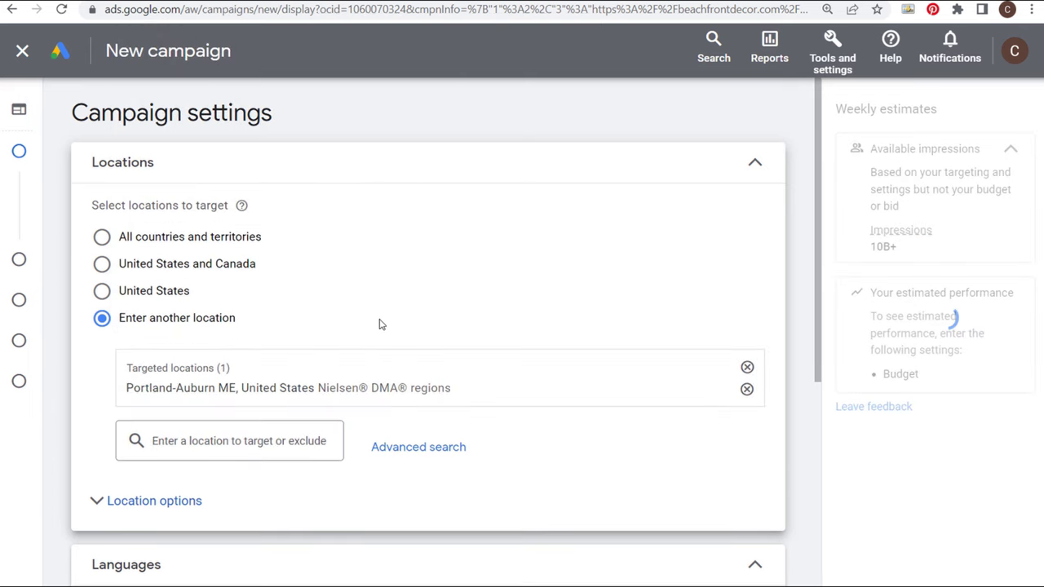
pyautogui.click(392, 453)
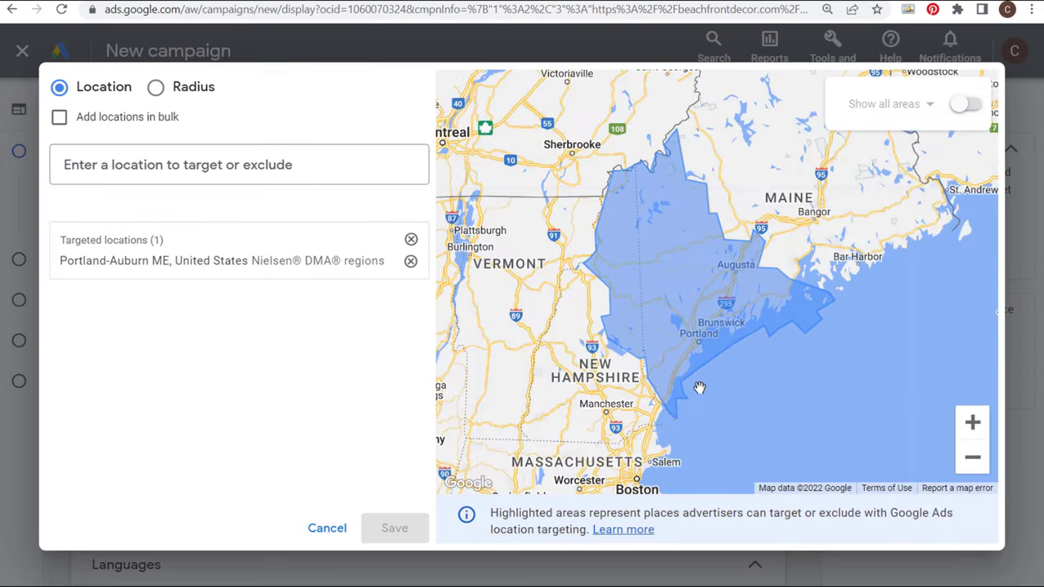
pyautogui.click(410, 241)
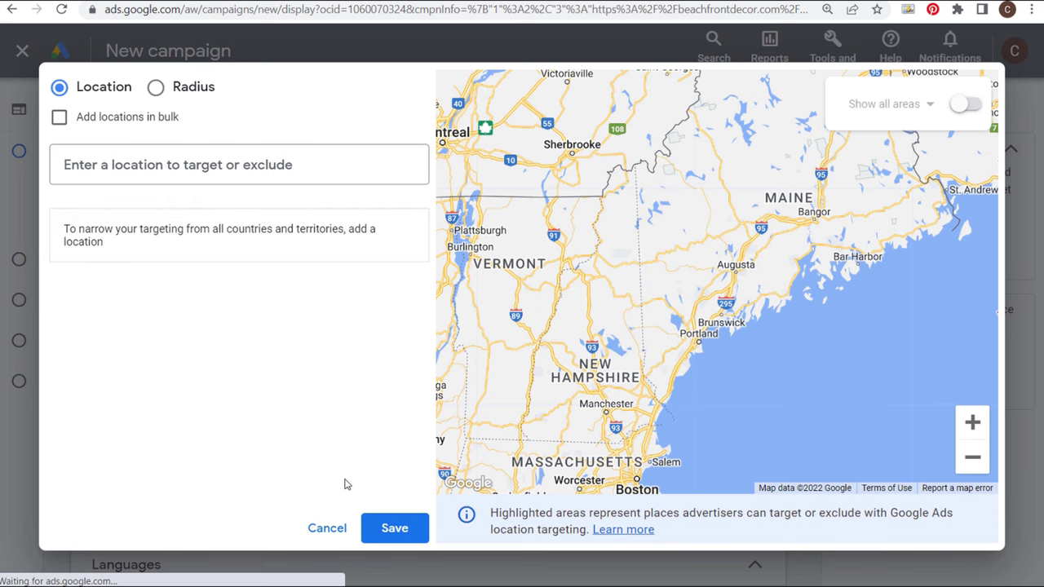
pyautogui.click(327, 529)
# - Target the United States and Canada and review the campaign's language selection
pyautogui.click(200, 270)
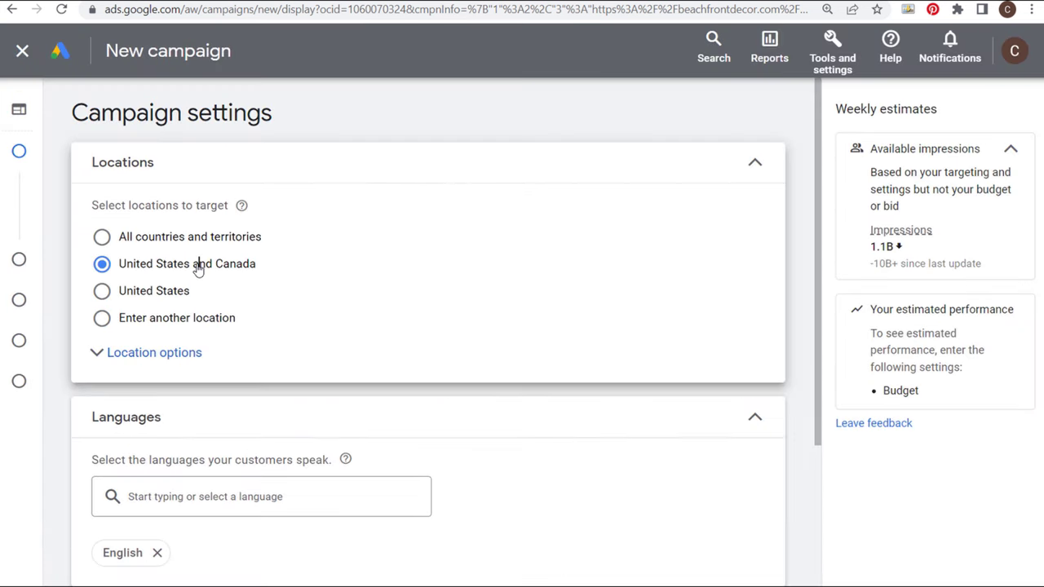
pyautogui.scroll(-1, 435, 346)
pyautogui.scroll(-2, 436, 347)
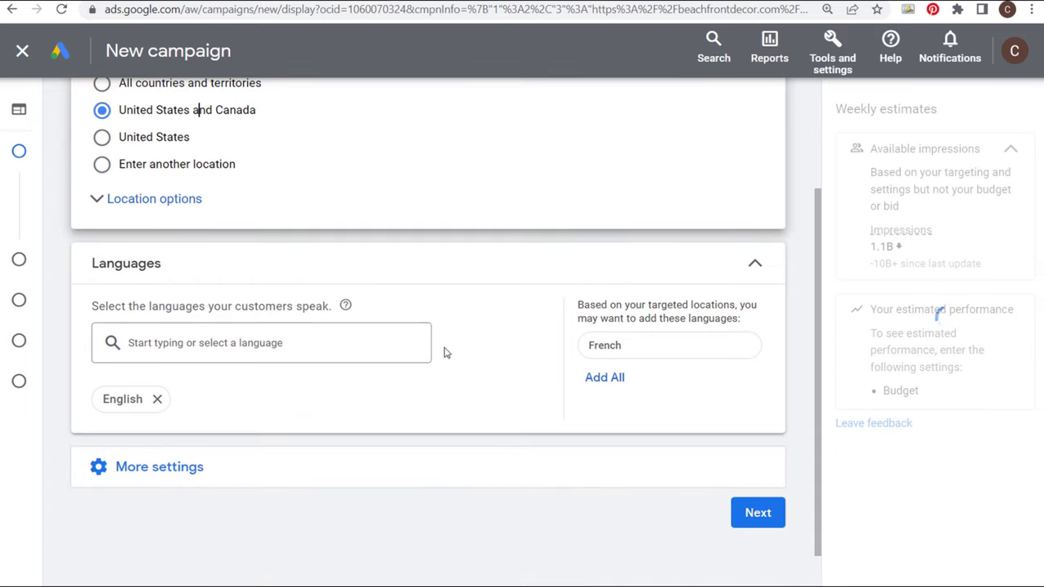
pyautogui.moveTo(92, 306); pyautogui.dragTo(318, 300)
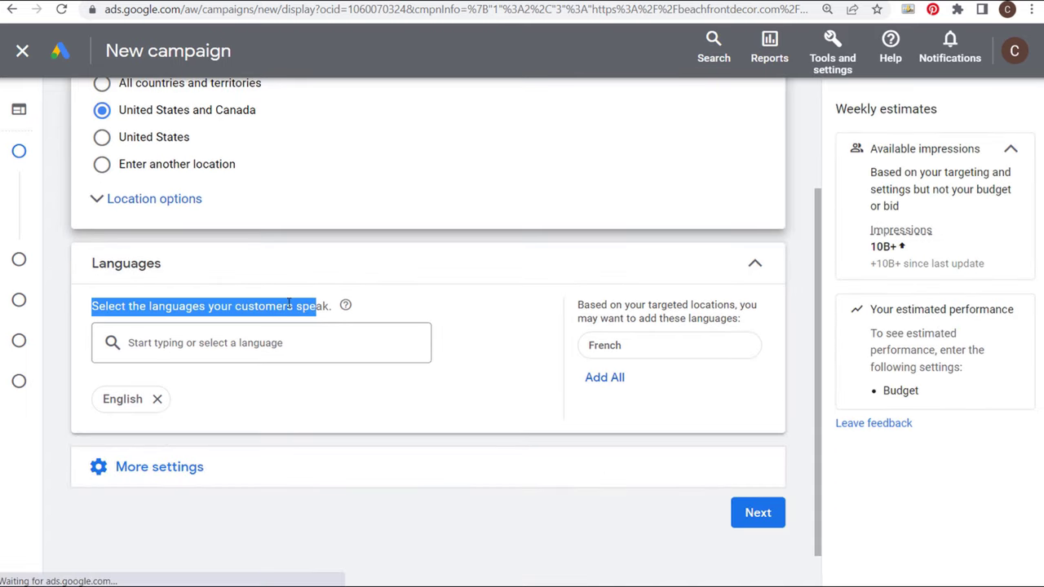
pyautogui.click(236, 302)
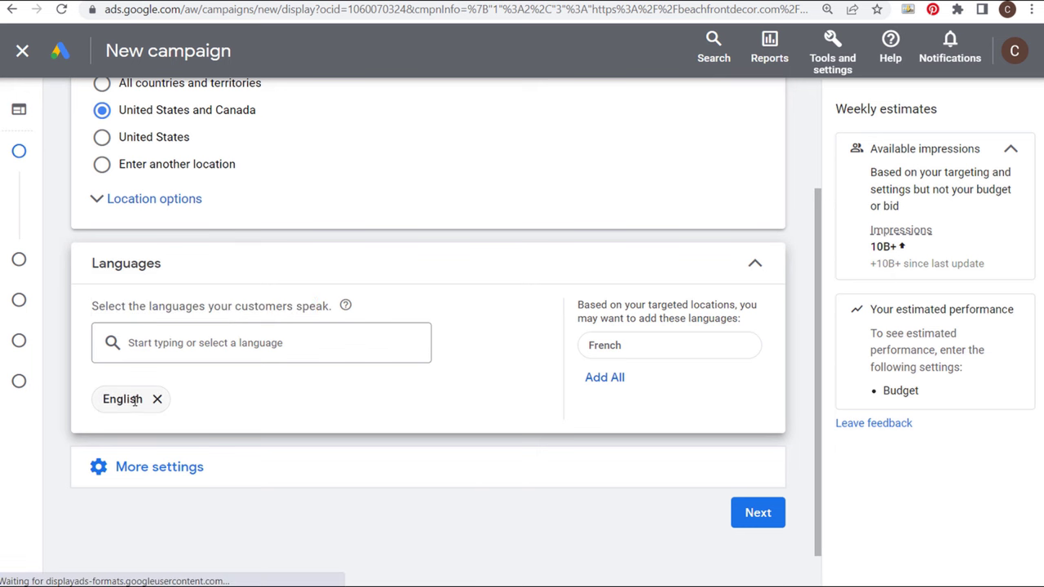
# - Review the campaign's additional settings and its ad rotation options
pyautogui.click(240, 477)
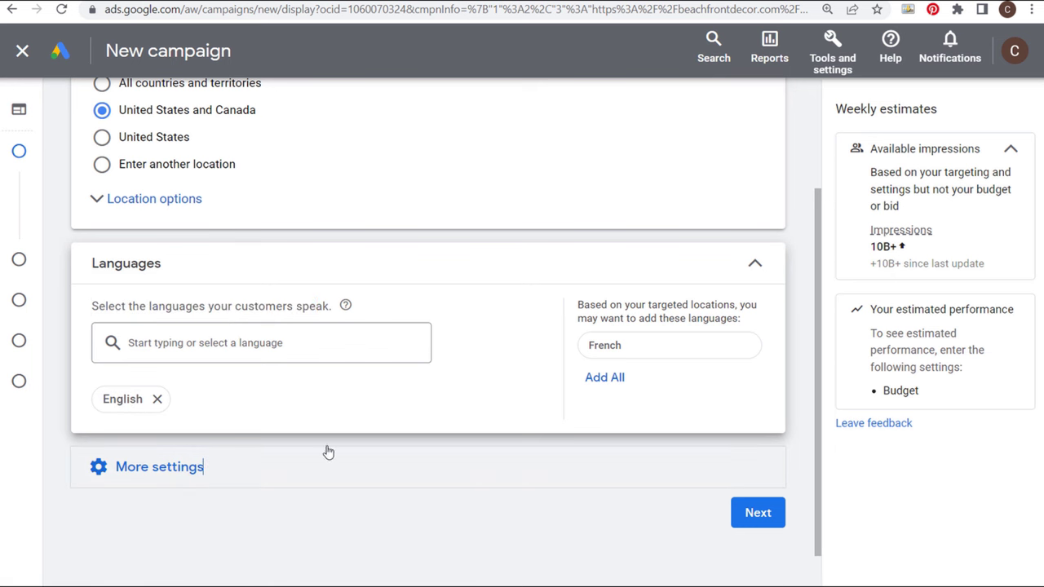
pyautogui.scroll(-3, 492, 350)
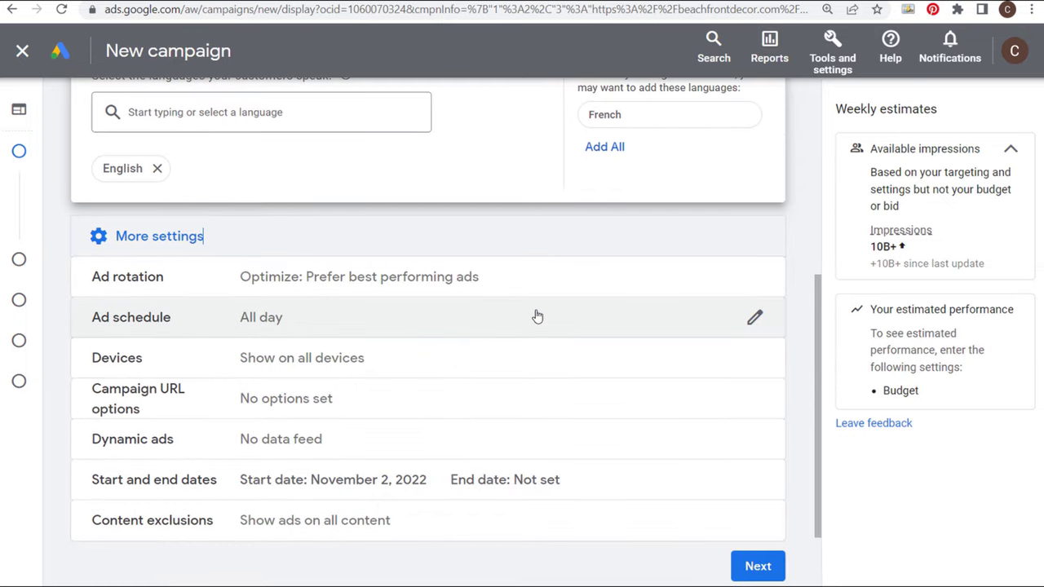
pyautogui.scroll(-1, 534, 316)
pyautogui.click(328, 210)
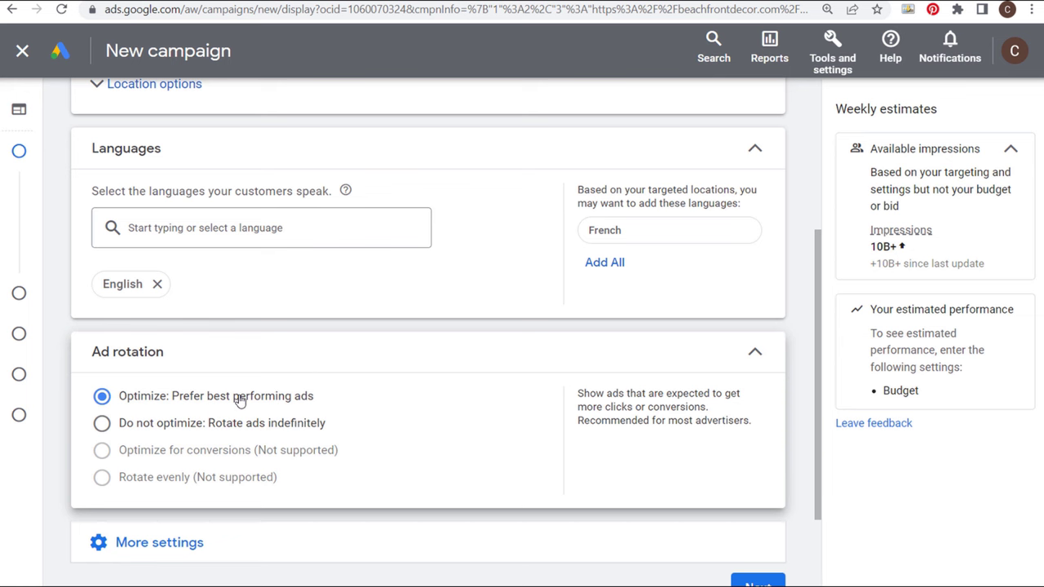
pyautogui.click(753, 355)
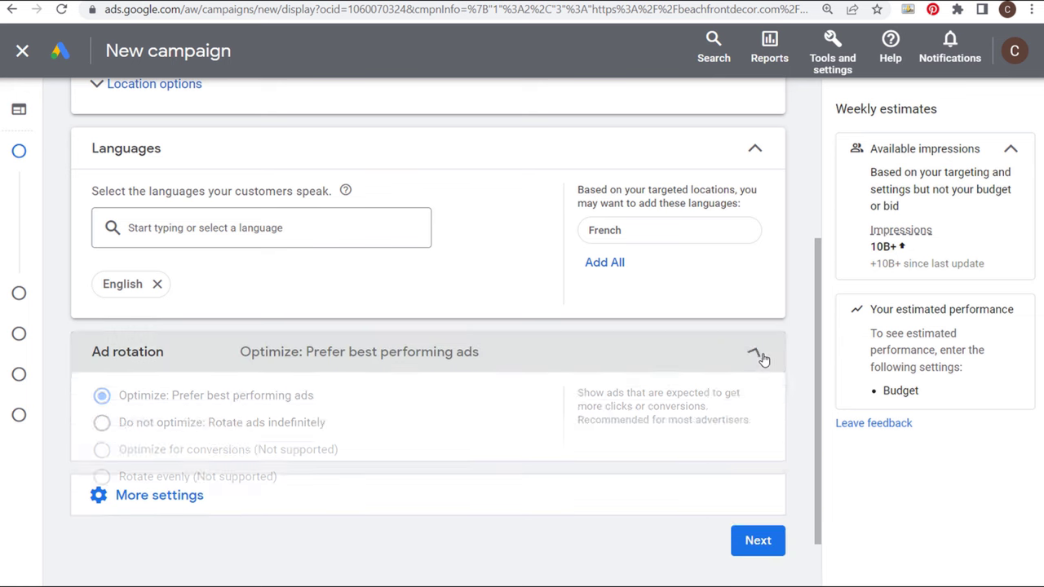
# - Try specific device targeting to inspect the device types, and return the campaign to showing on all devices
pyautogui.click(359, 426)
pyautogui.scroll(-2, 447, 438)
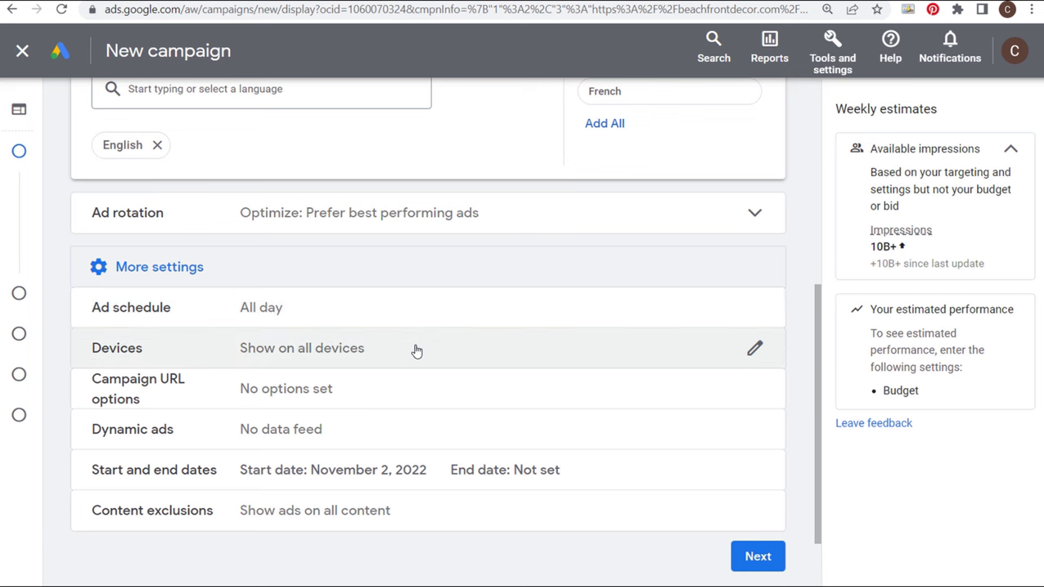
pyautogui.click(416, 350)
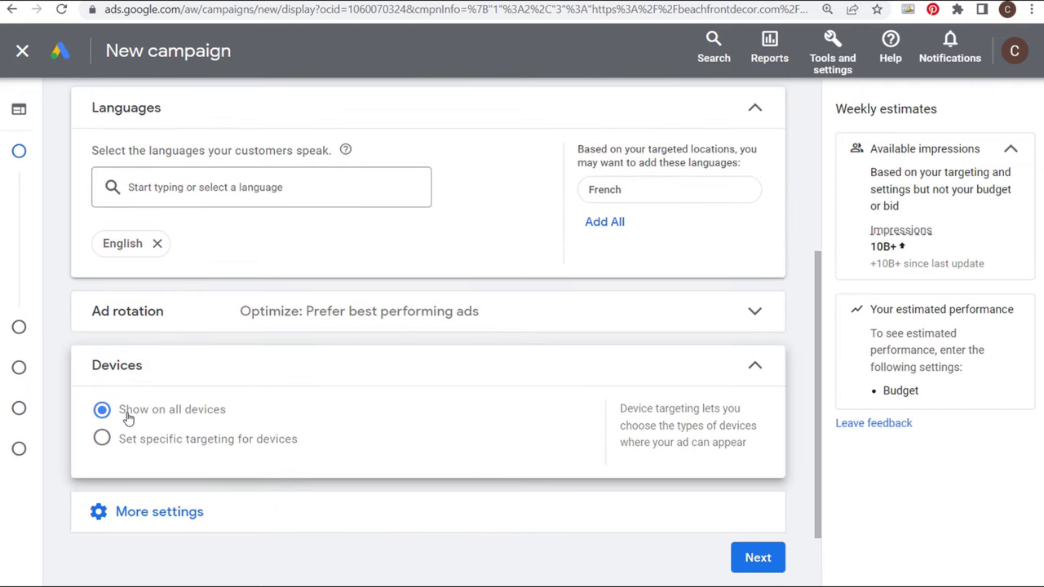
pyautogui.click(168, 441)
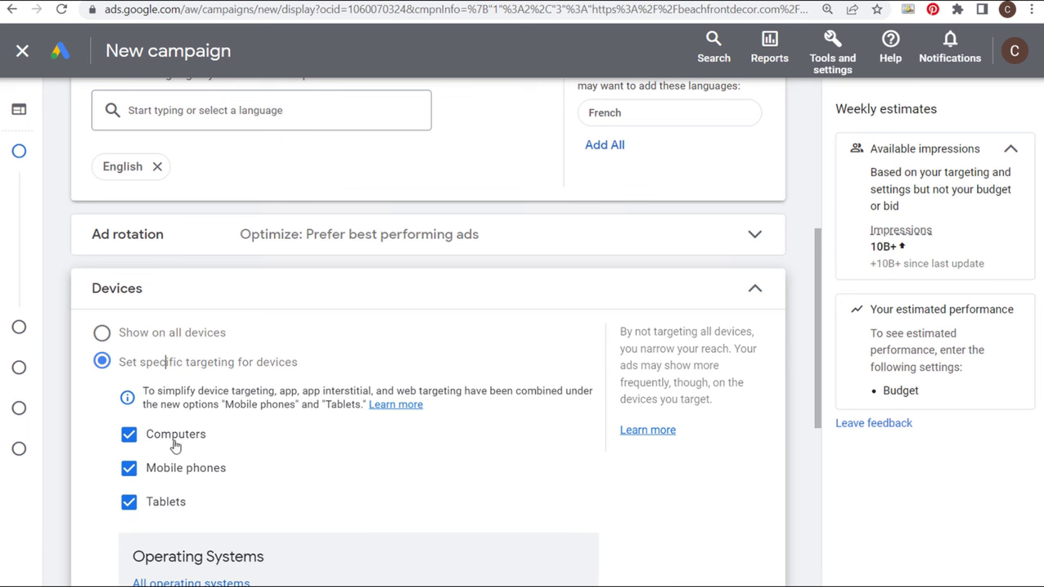
pyautogui.click(186, 336)
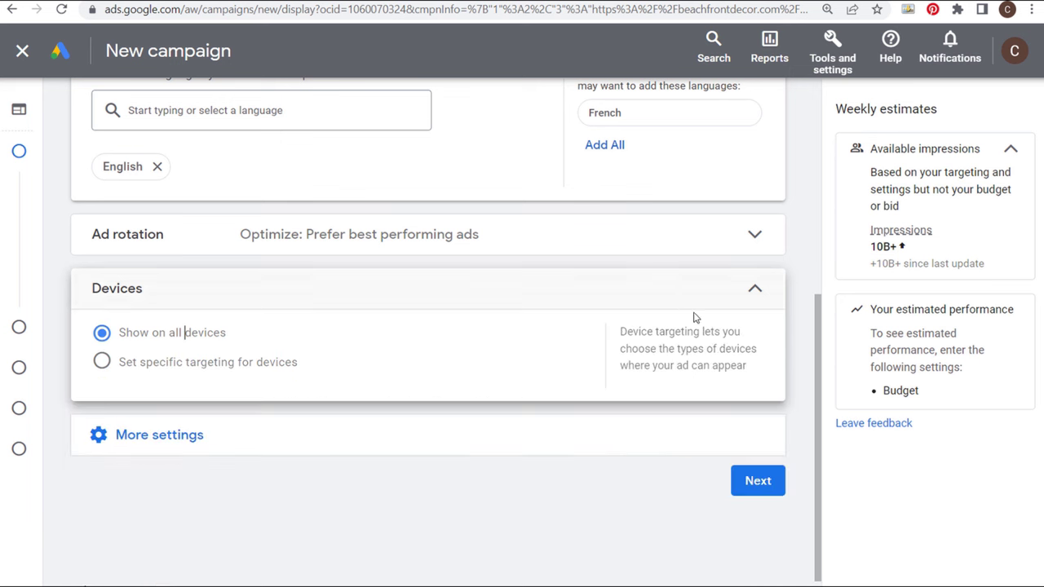
pyautogui.click(755, 289)
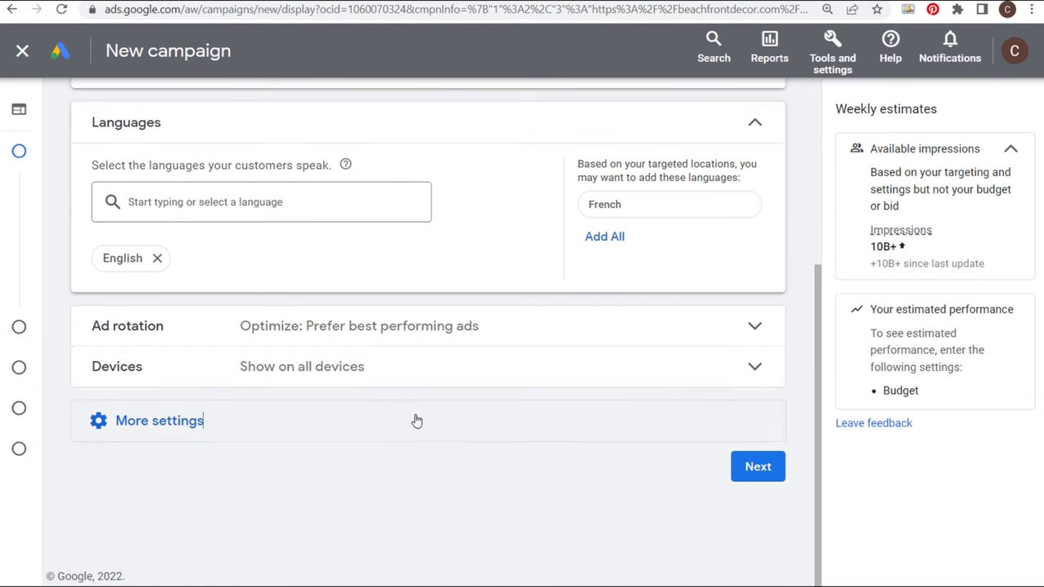
# - Check the dynamic ads setting for using a feed for personalized ads
pyautogui.click(415, 419)
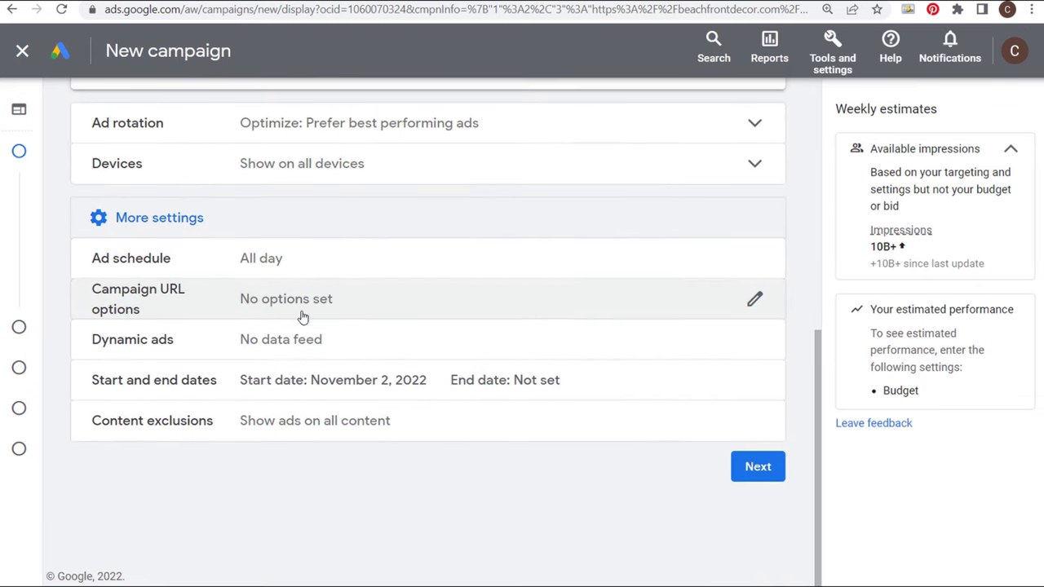
pyautogui.click(200, 338)
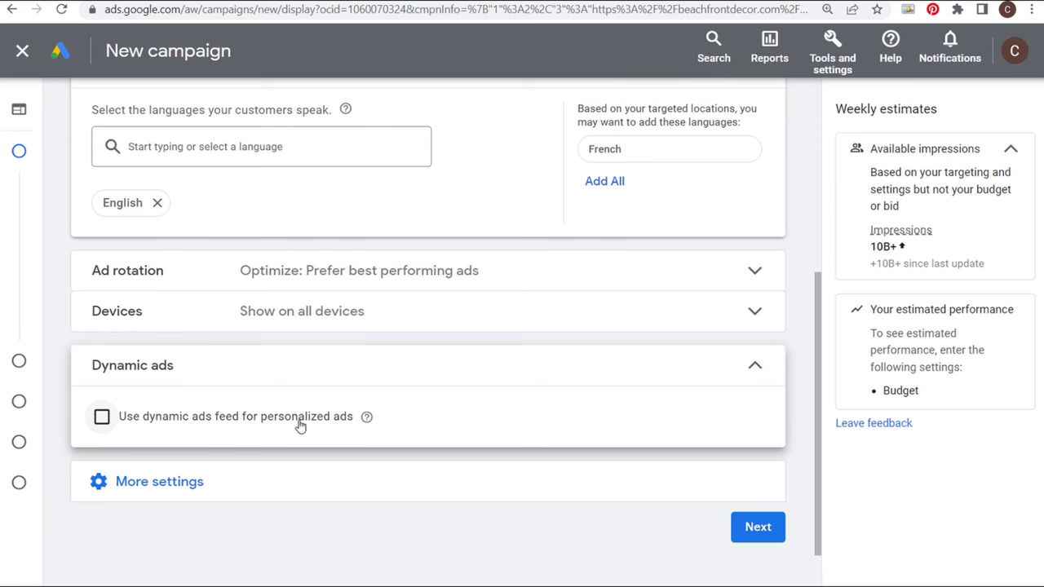
pyautogui.click(381, 378)
# - Set the campaign's end date to Dec 14, 2022
pyautogui.click(334, 421)
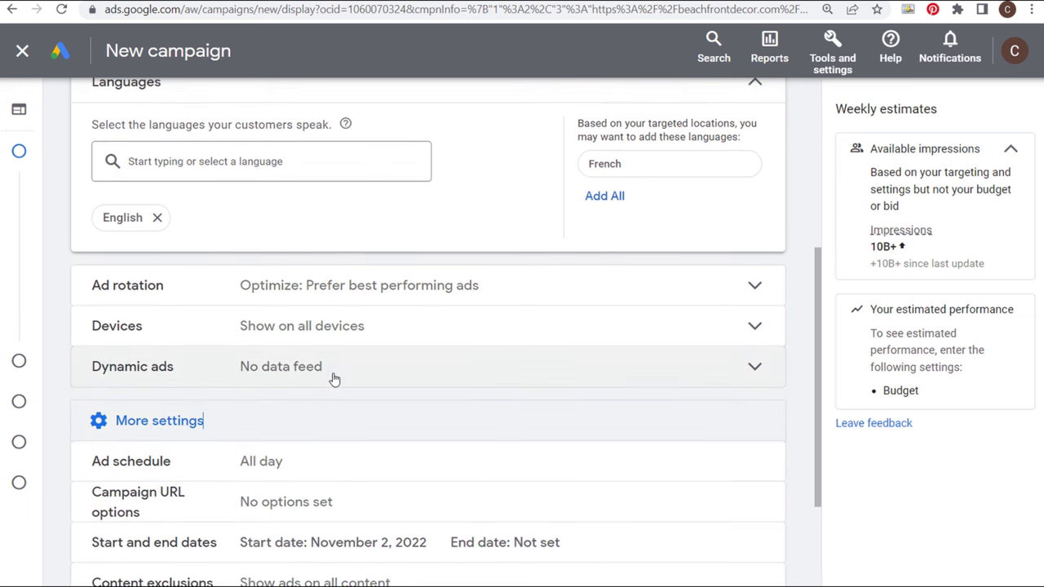
pyautogui.scroll(-2, 333, 379)
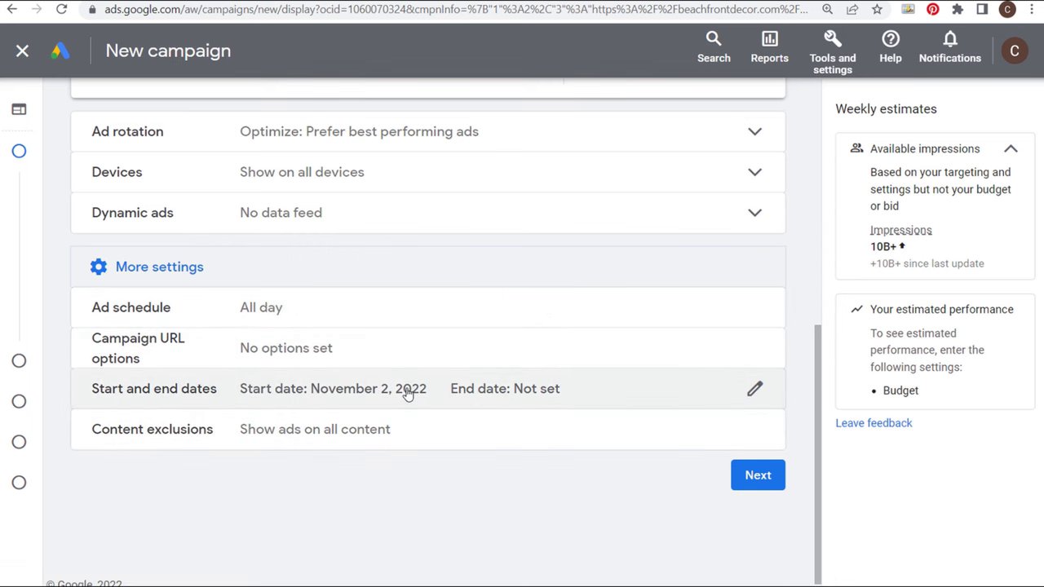
pyautogui.click(344, 397)
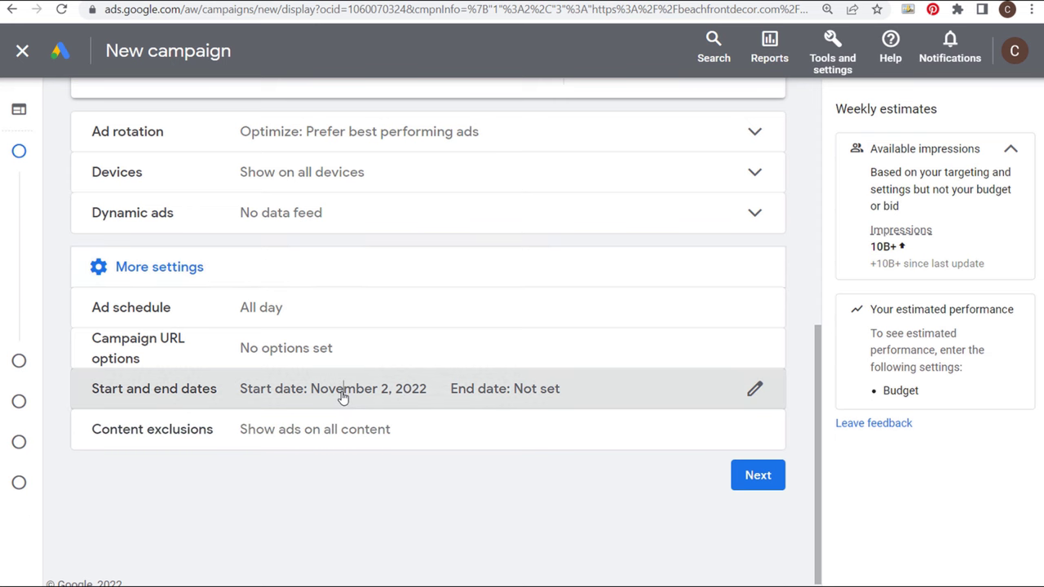
pyautogui.scroll(-1, 116, 512)
pyautogui.click(99, 477)
pyautogui.click(226, 482)
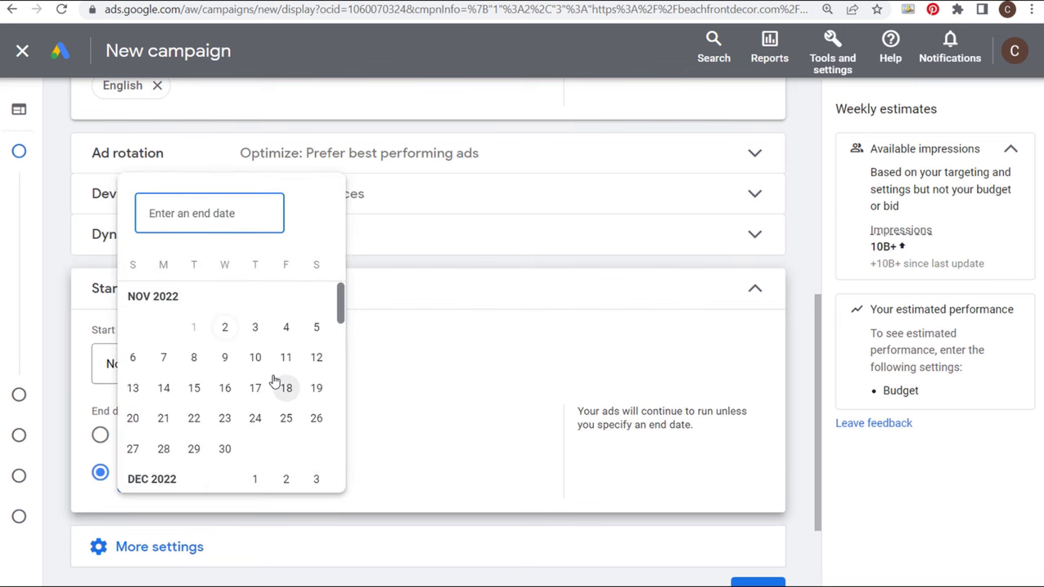
pyautogui.scroll(-2, 285, 383)
pyautogui.click(225, 386)
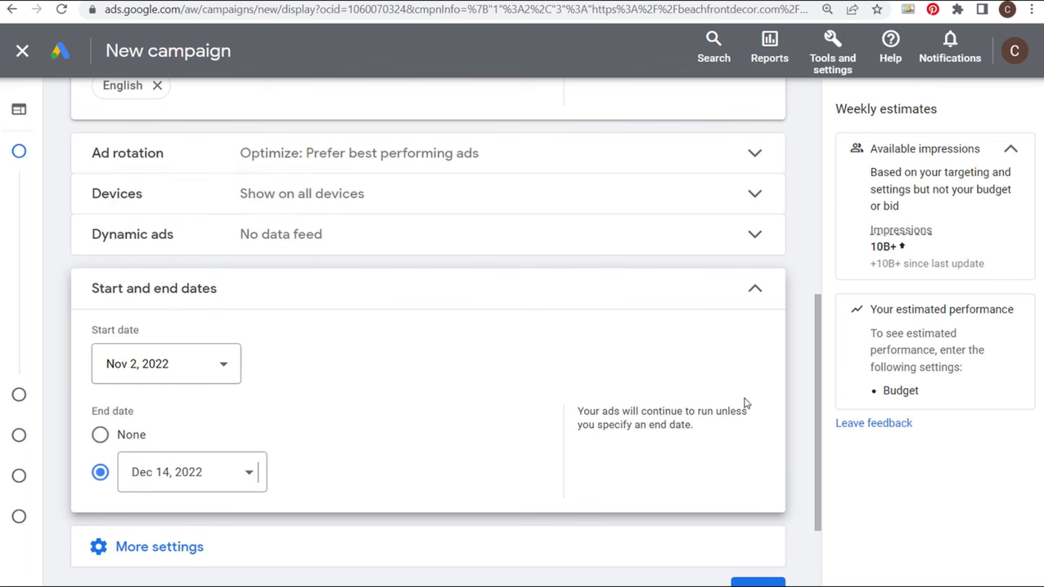
pyautogui.click(755, 302)
# - Exclude below-the-fold placements and parked domains in the campaign's content exclusions
pyautogui.click(233, 428)
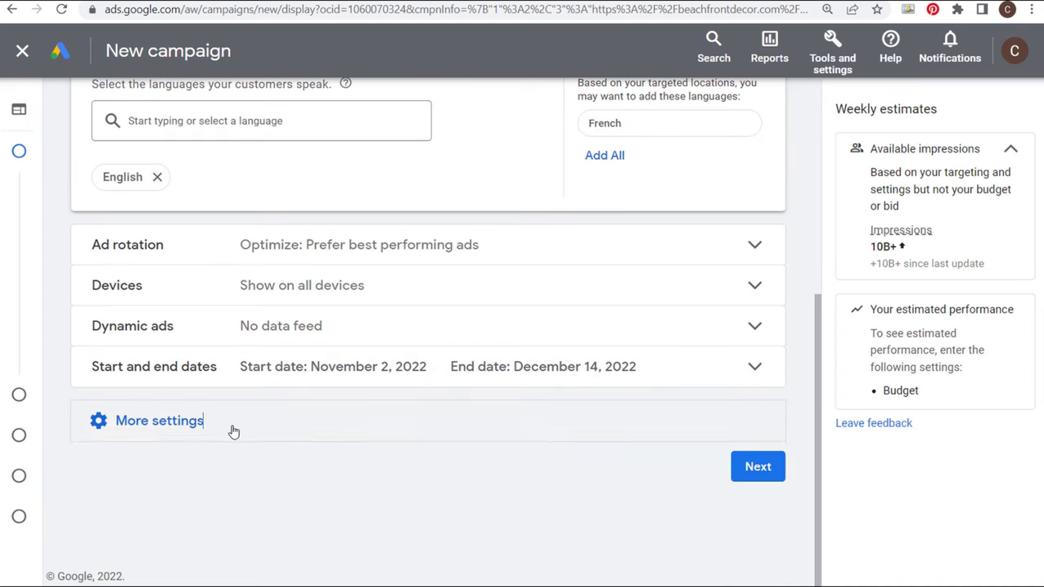
pyautogui.click(419, 553)
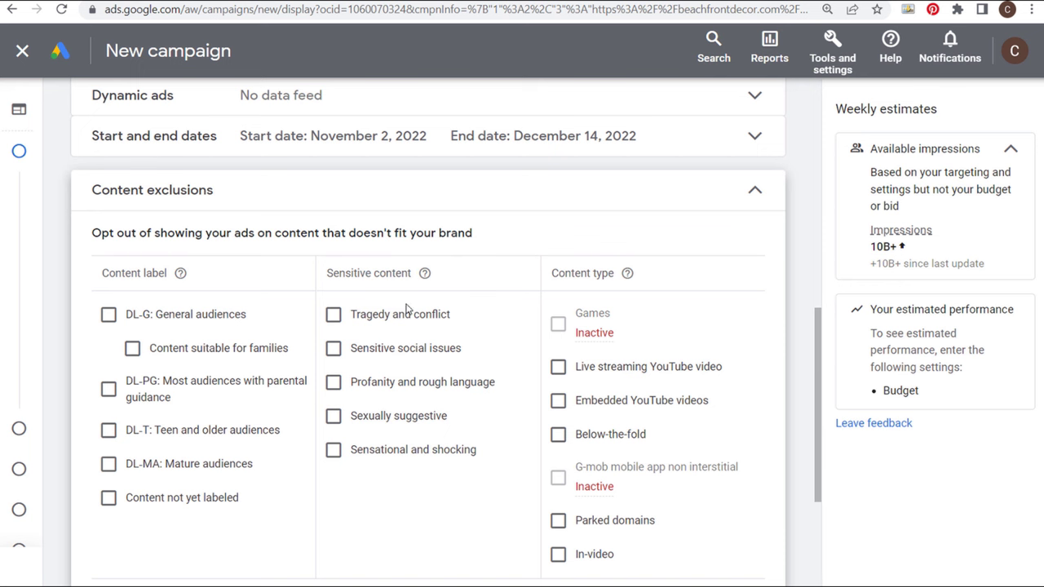
pyautogui.moveTo(163, 232); pyautogui.dragTo(432, 234)
pyautogui.click(562, 240)
pyautogui.moveTo(330, 274); pyautogui.dragTo(424, 275)
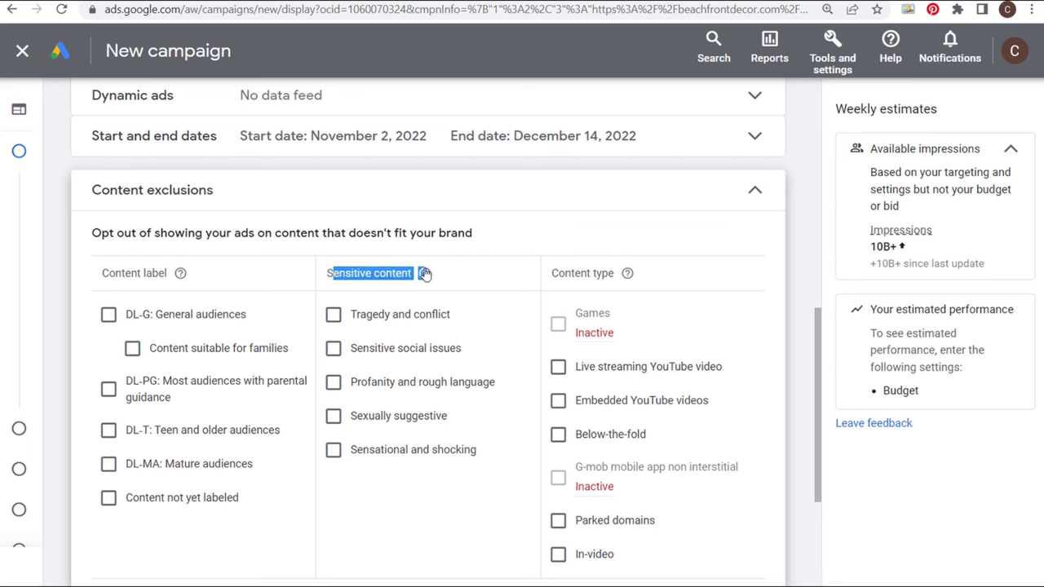
pyautogui.click(397, 234)
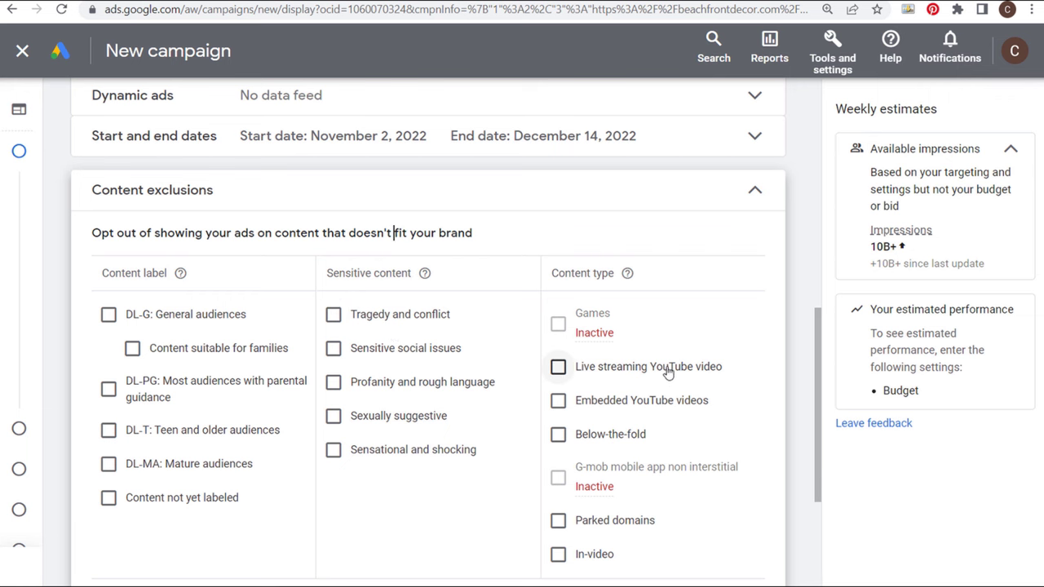
pyautogui.scroll(-1, 734, 377)
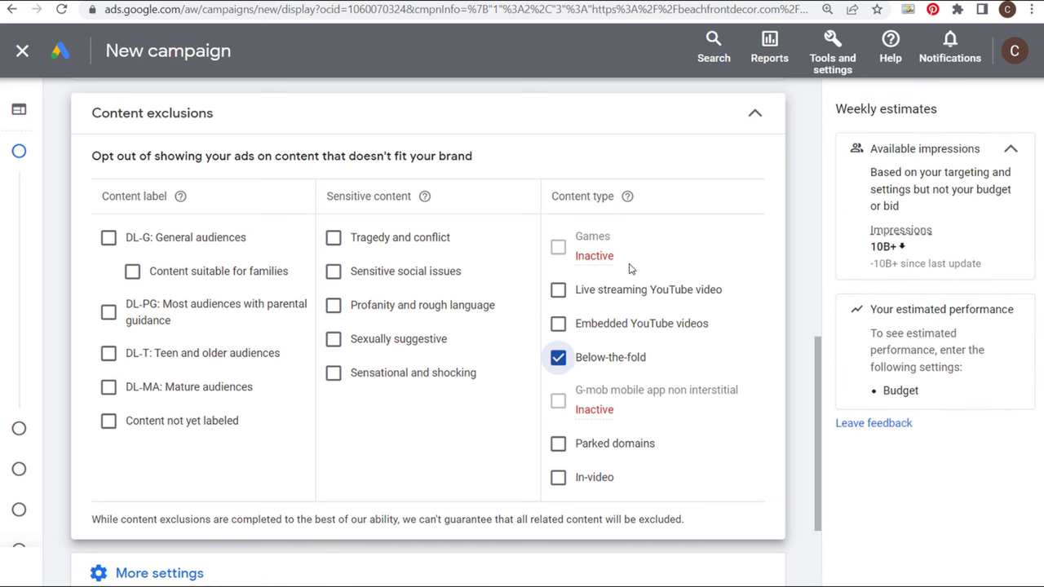
pyautogui.click(628, 447)
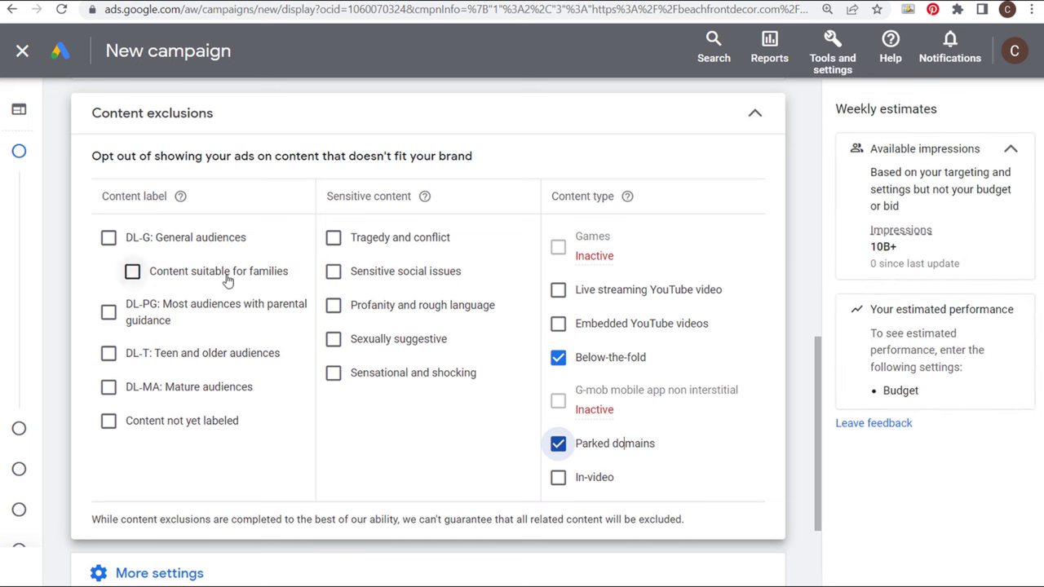
# - Try excluding the DL-G: General audiences content label, and clear that exclusion again
pyautogui.click(109, 238)
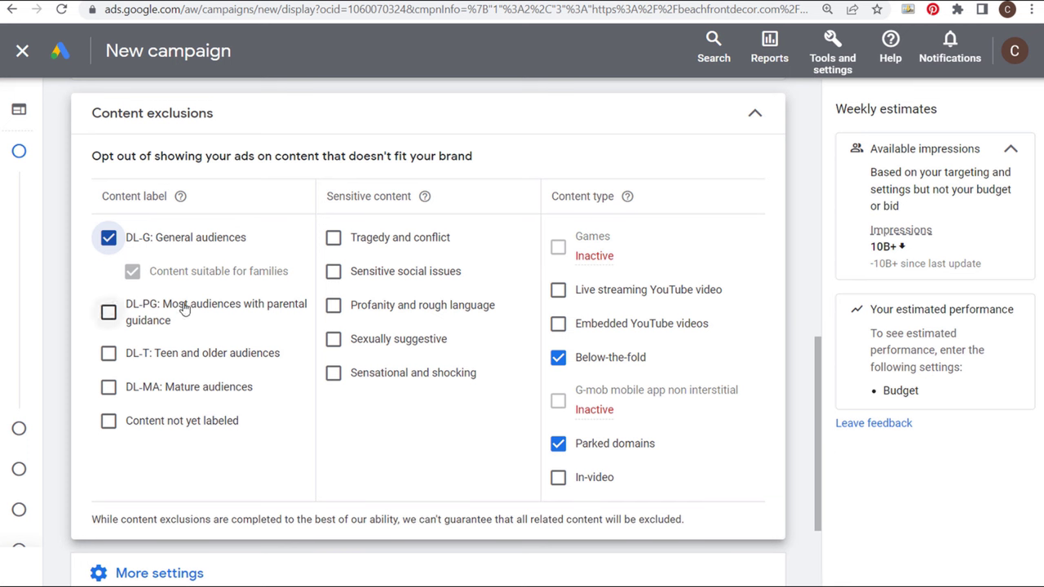
pyautogui.click(108, 241)
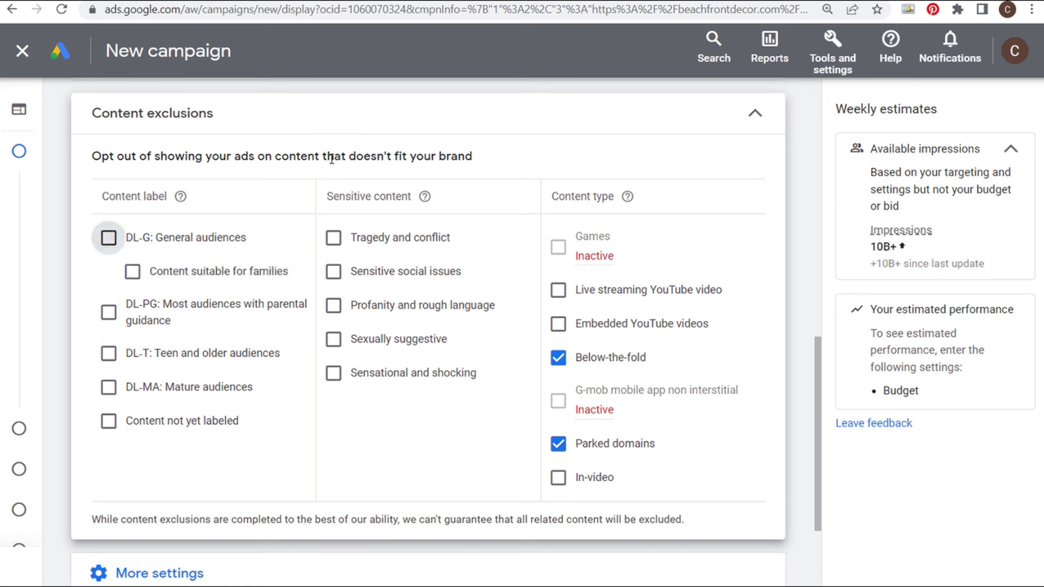
# - Finish the campaign settings, continue to budget and bidding, and set the average daily budget to $25
pyautogui.click(752, 115)
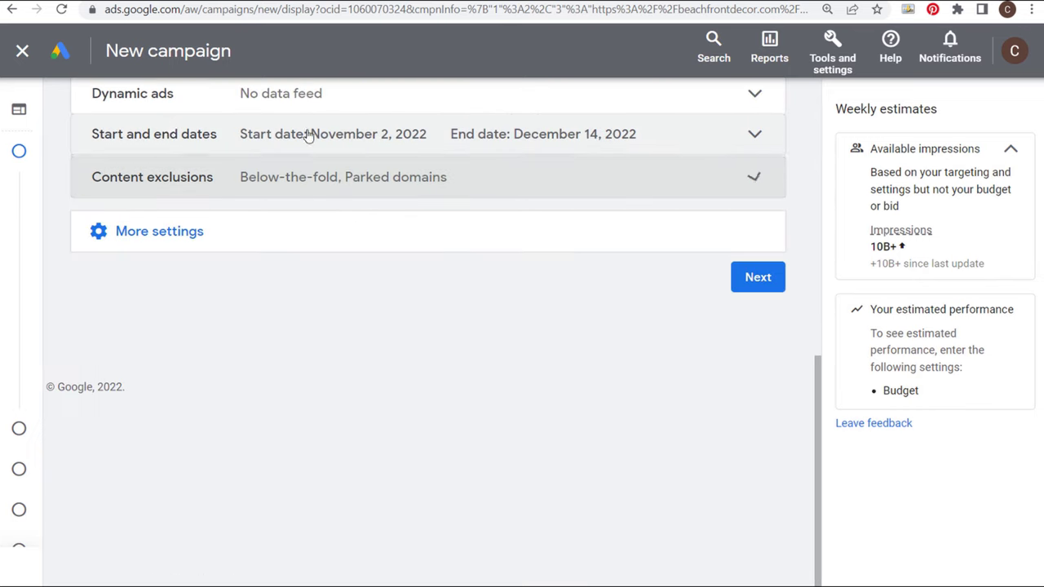
pyautogui.click(756, 281)
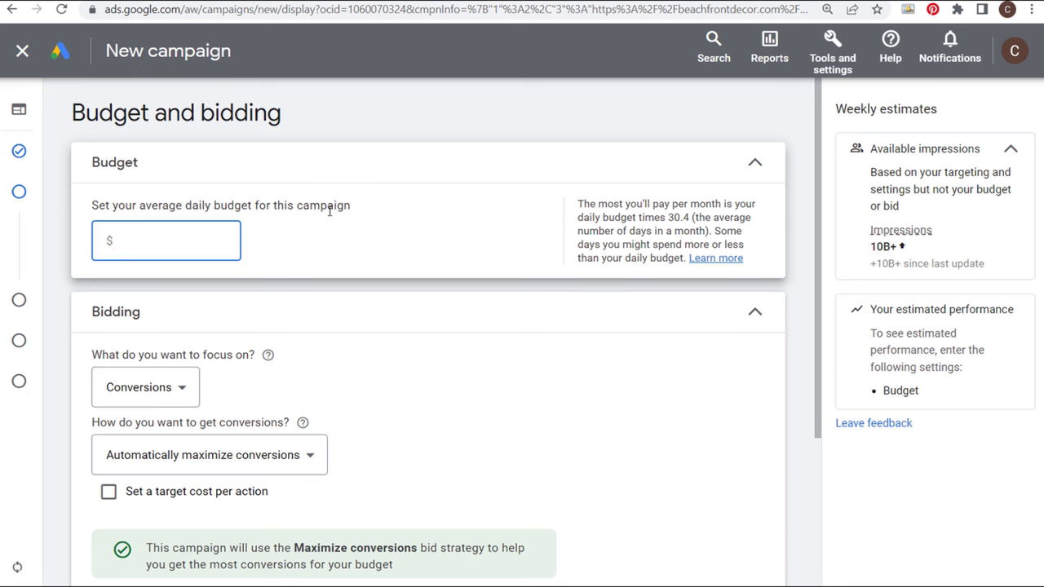
pyautogui.write('25')
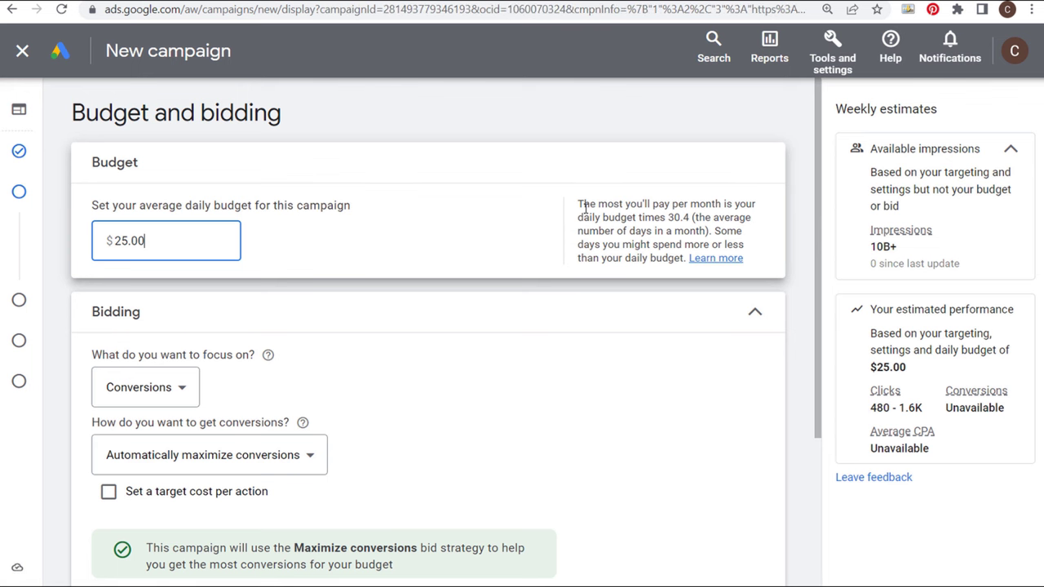
# - Review the explanation of how the average daily budget determines the maximum monthly charge
pyautogui.moveTo(581, 204); pyautogui.dragTo(675, 219)
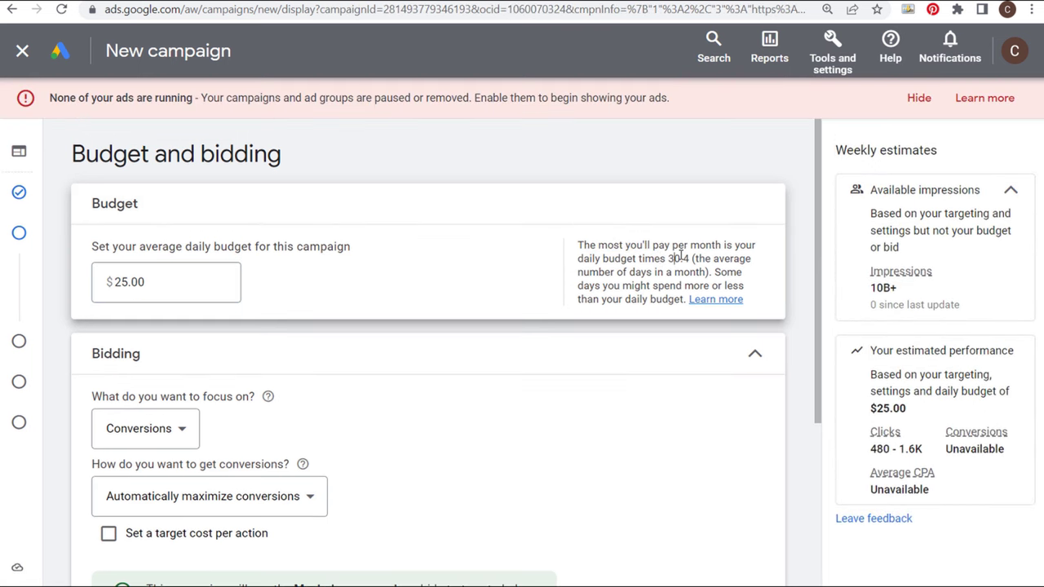
pyautogui.click(918, 98)
pyautogui.moveTo(187, 242); pyautogui.dragTo(113, 242)
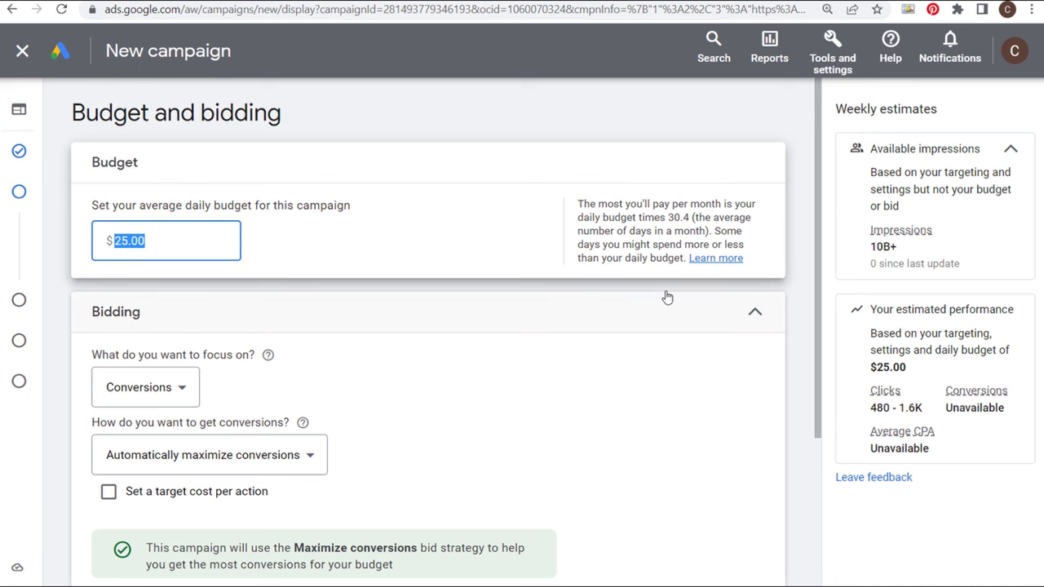
pyautogui.moveTo(671, 217); pyautogui.dragTo(693, 218)
pyautogui.click(659, 234)
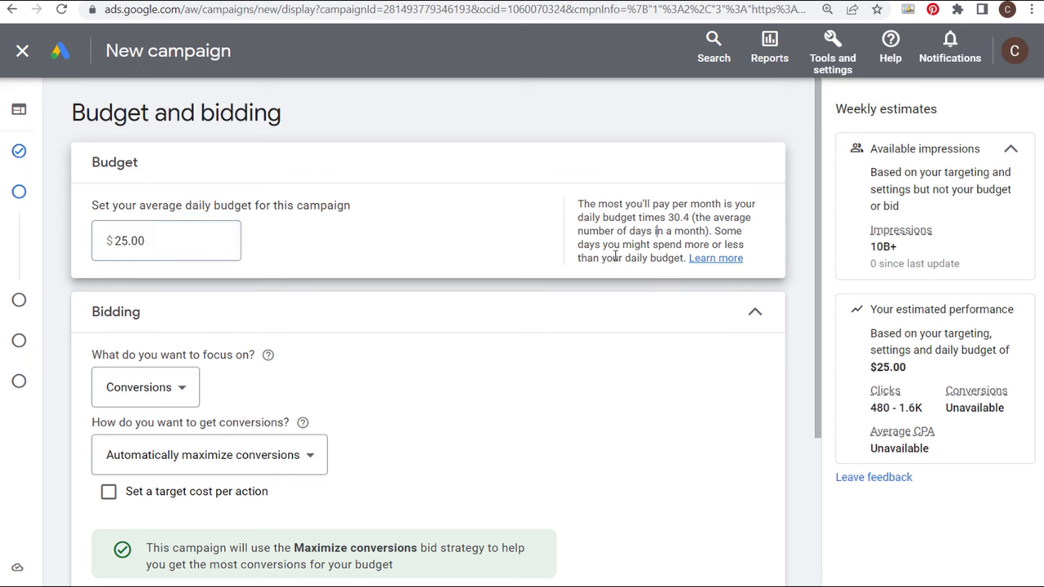
pyautogui.moveTo(620, 243); pyautogui.dragTo(693, 235)
pyautogui.click(638, 244)
# - Try manually set bids to inspect the enhanced CPC option, and return to automatically maximizing conversions
pyautogui.scroll(-1, 522, 204)
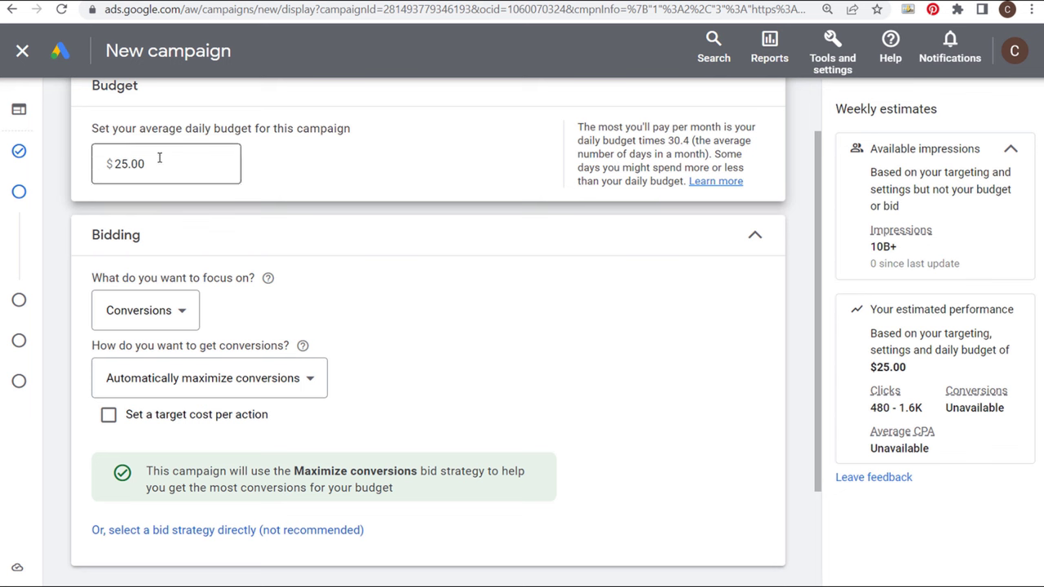
pyautogui.scroll(-1, 555, 309)
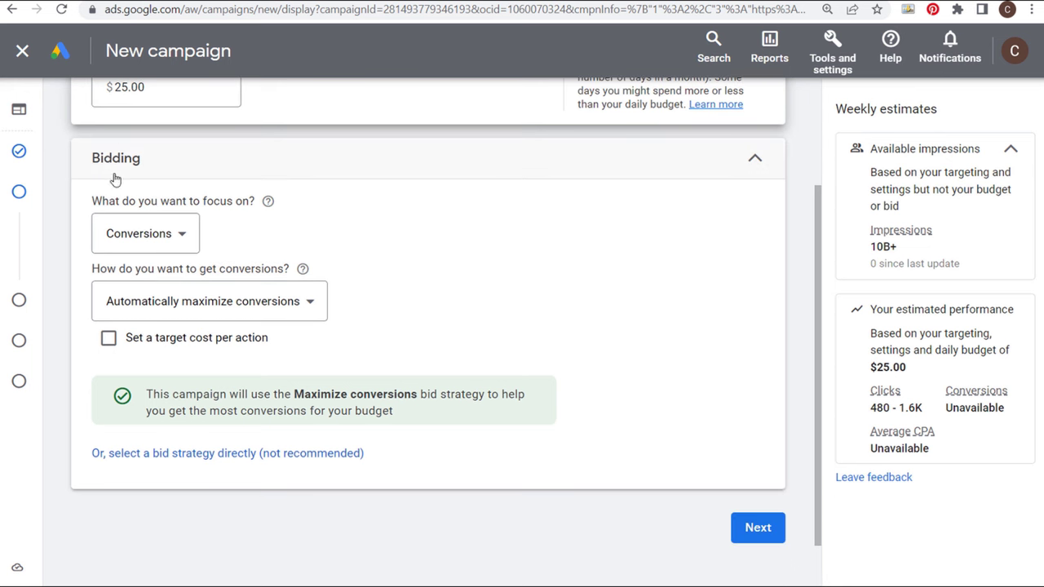
pyautogui.moveTo(101, 200); pyautogui.dragTo(192, 233)
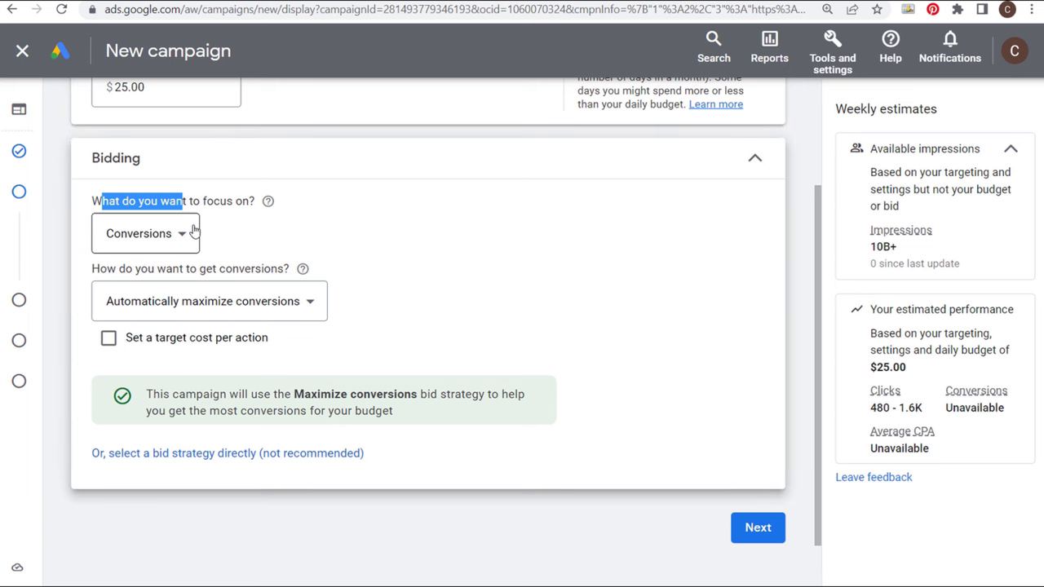
pyautogui.click(274, 303)
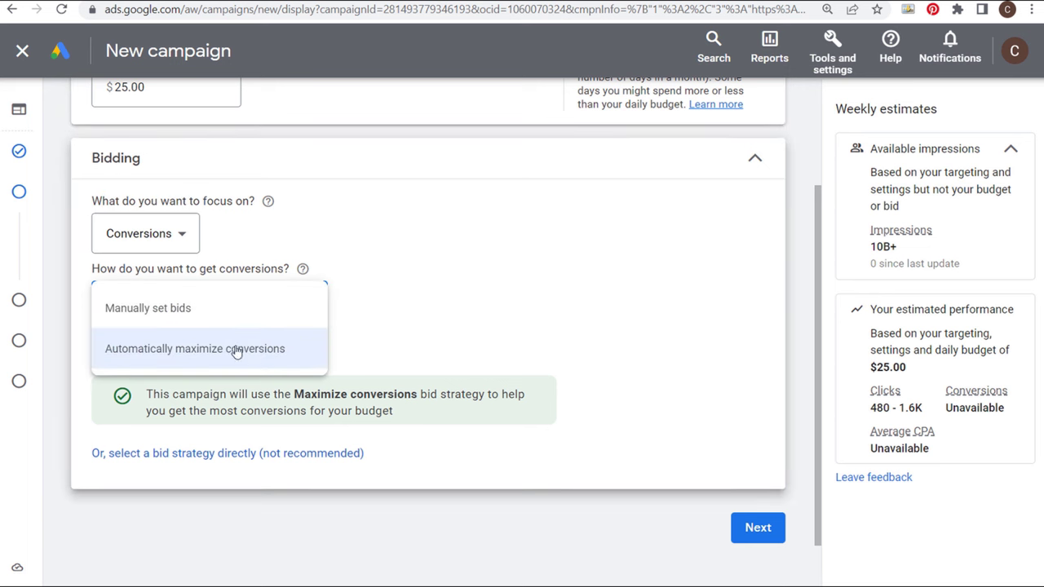
pyautogui.click(195, 310)
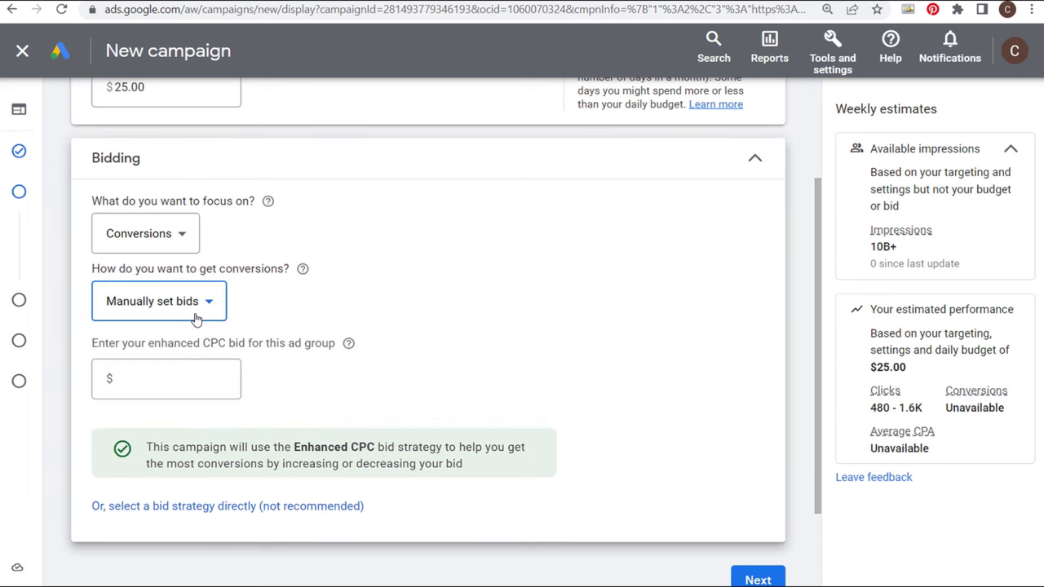
pyautogui.moveTo(91, 343); pyautogui.dragTo(245, 342)
pyautogui.click(274, 346)
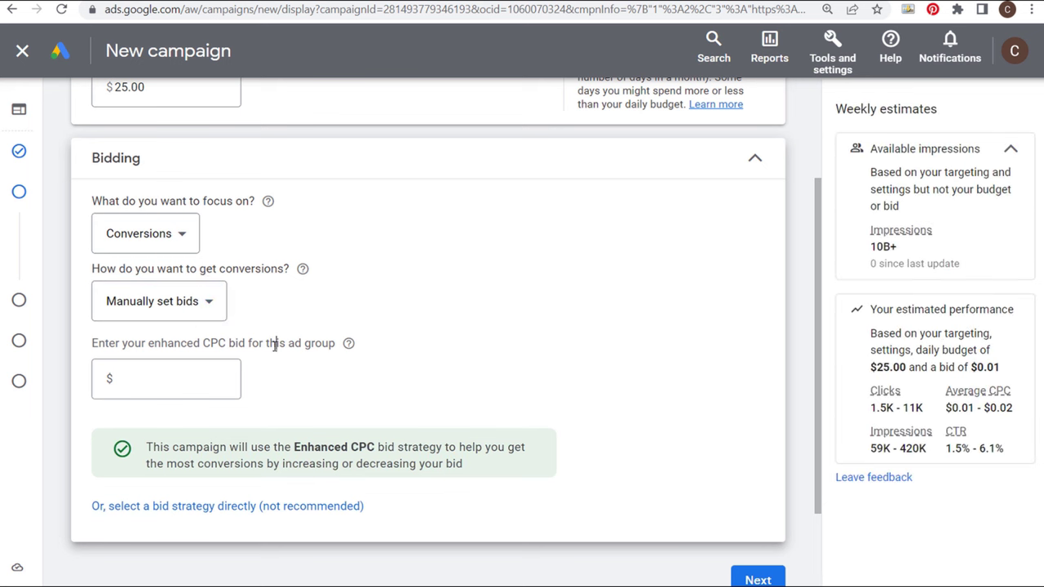
pyautogui.click(208, 302)
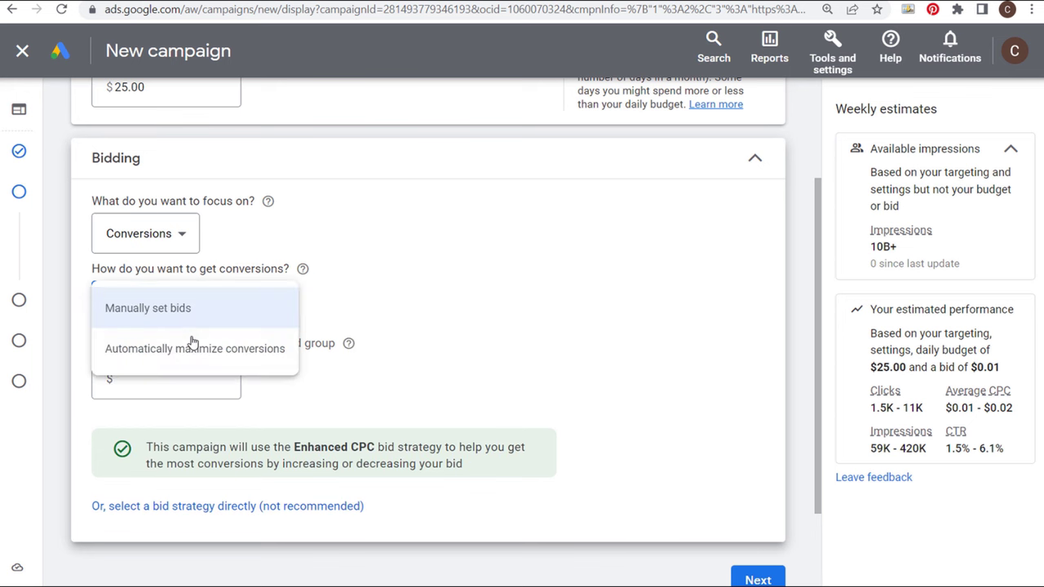
pyautogui.click(192, 347)
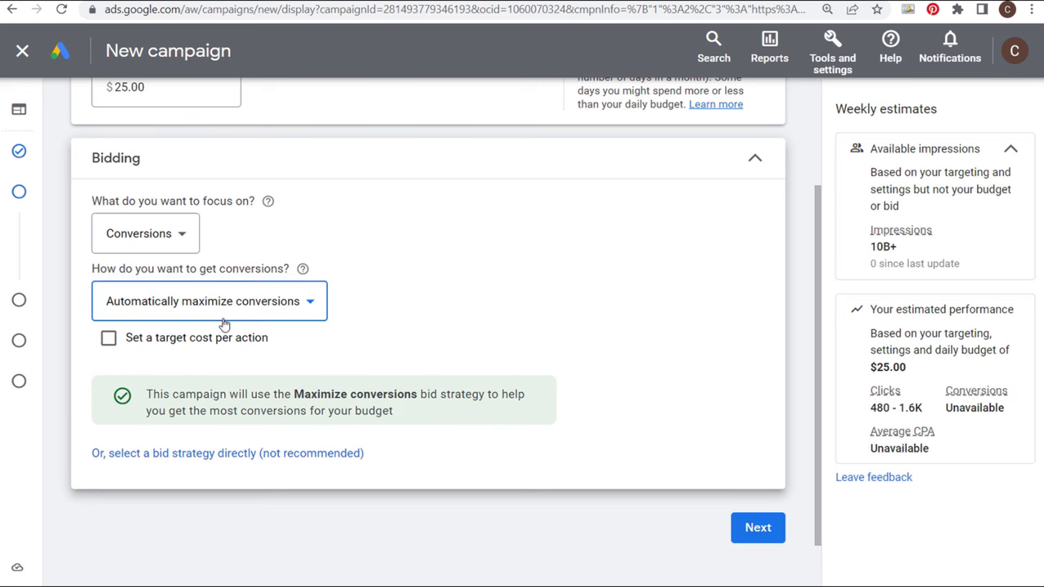
# - Enable a target cost per action and set the target CPA to $3.50
pyautogui.click(163, 339)
pyautogui.scroll(-1, 504, 291)
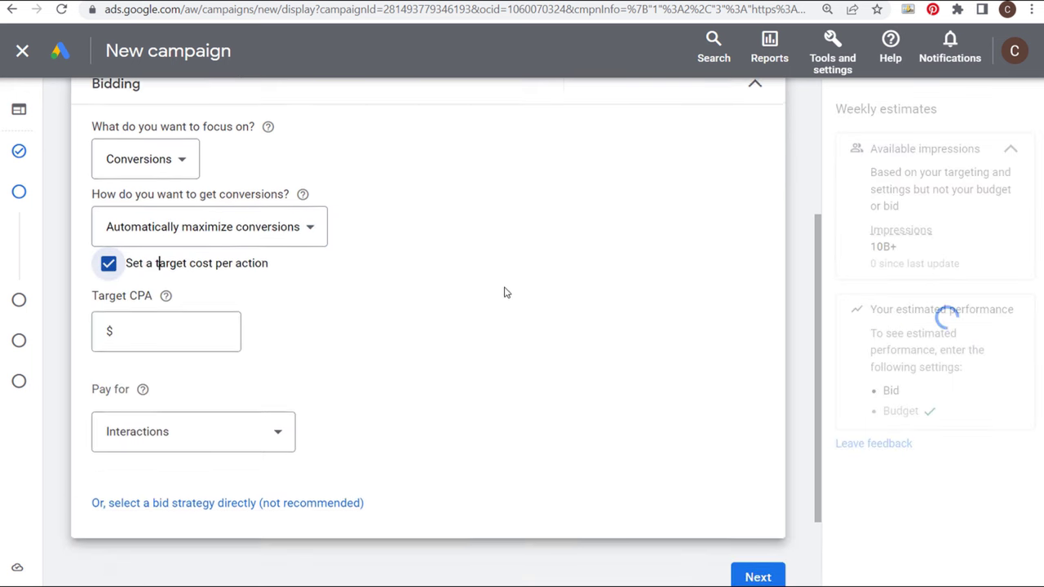
pyautogui.click(171, 347)
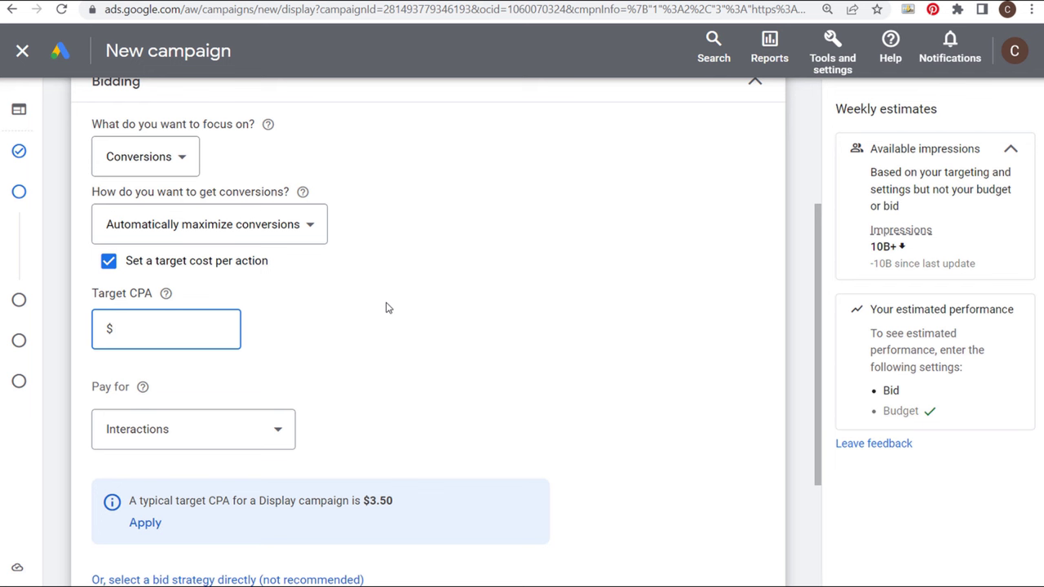
pyautogui.moveTo(399, 502); pyautogui.dragTo(369, 502)
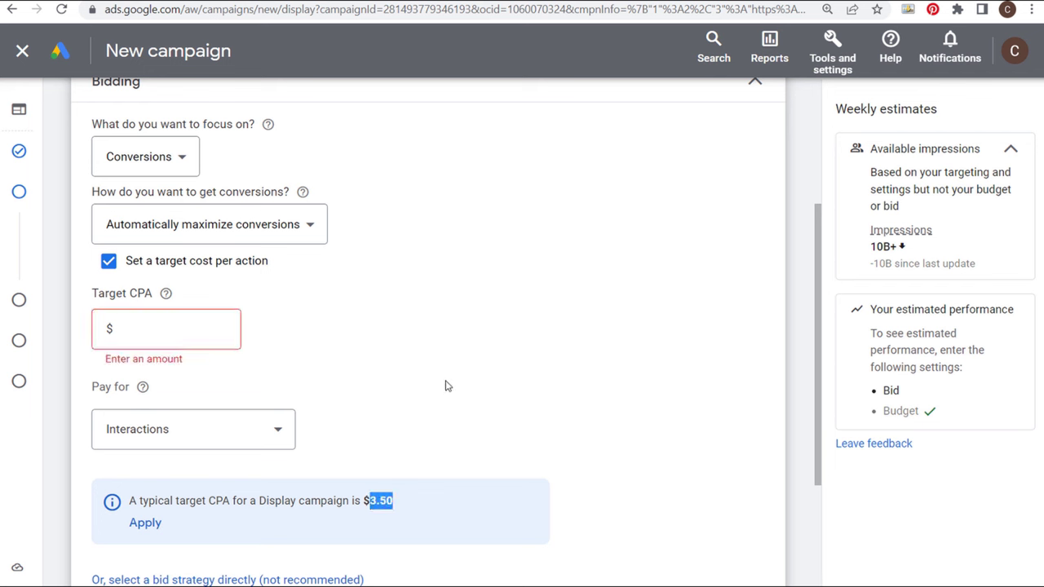
pyautogui.click(218, 329)
pyautogui.write('3.50')
pyautogui.click(432, 304)
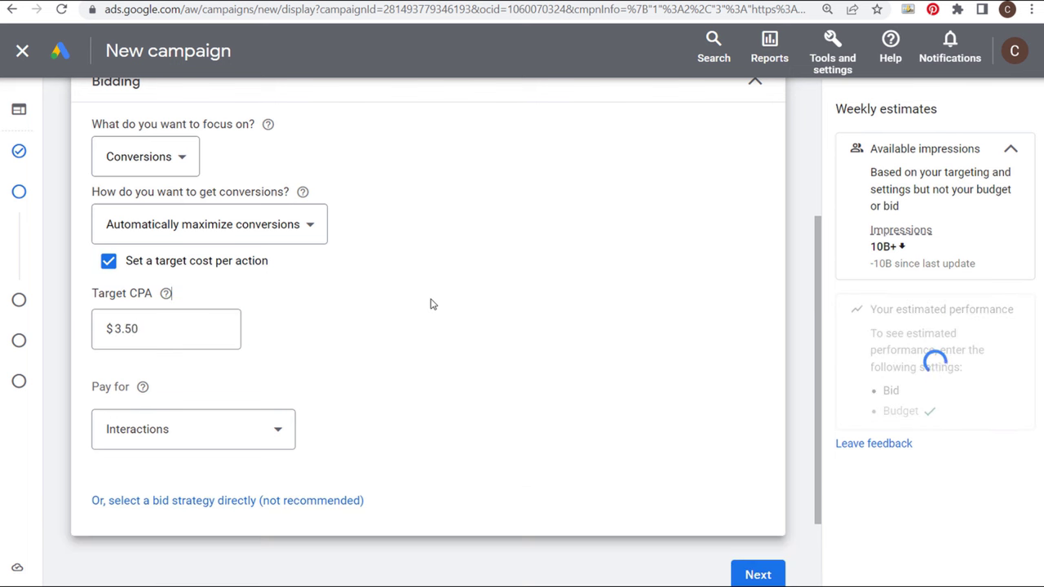
# - Check the options for what the campaign pays for, and review the Target CPA bid strategy summary
pyautogui.click(175, 333)
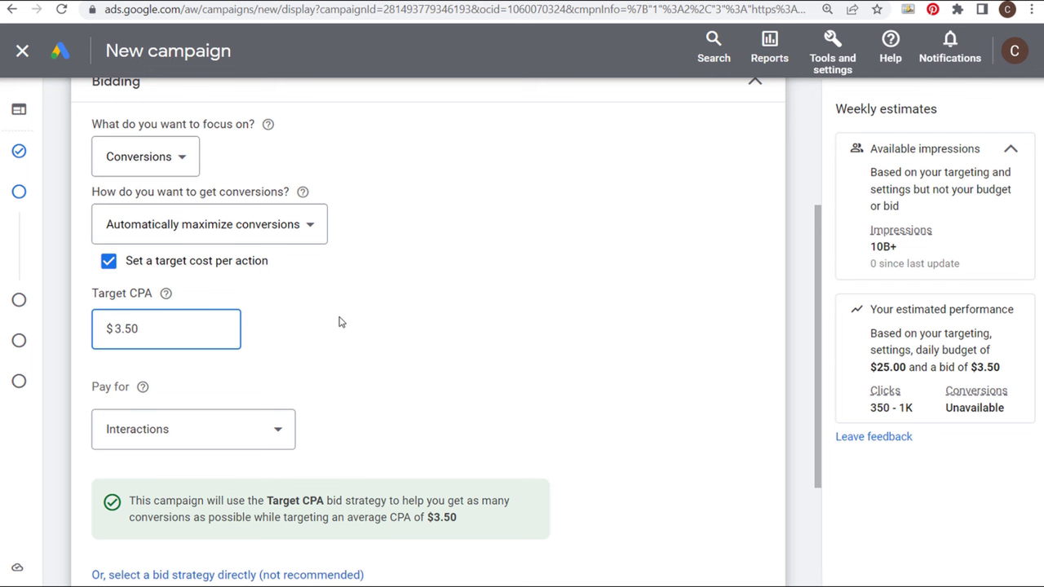
pyautogui.click(278, 429)
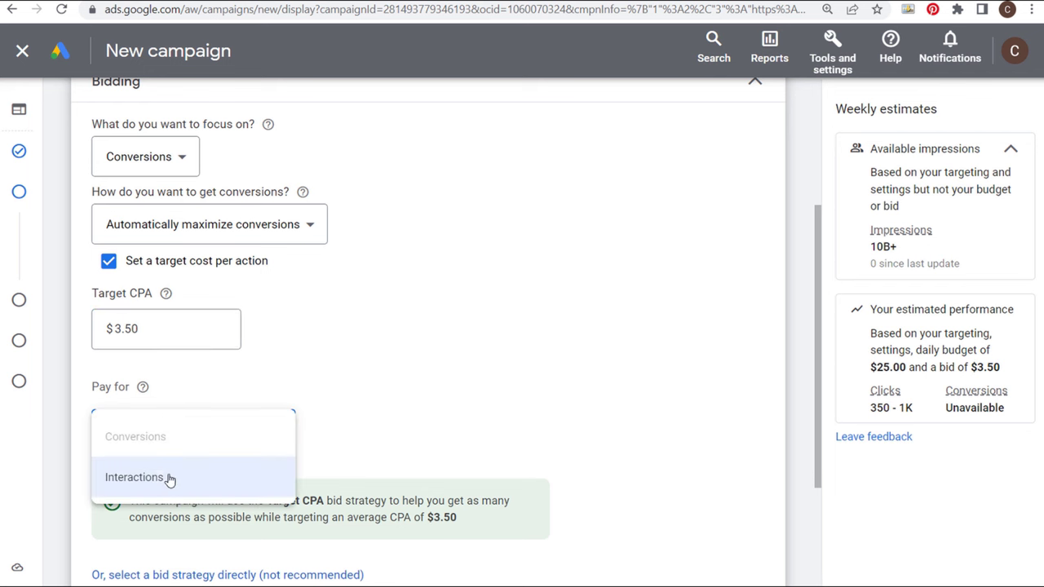
pyautogui.click(440, 389)
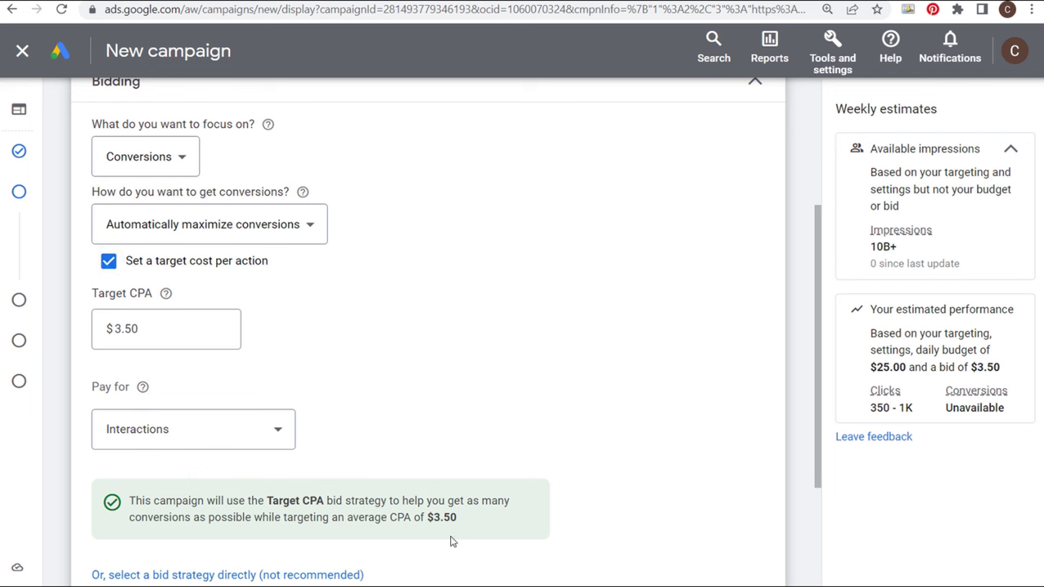
pyautogui.moveTo(479, 519); pyautogui.dragTo(432, 518)
pyautogui.click(172, 344)
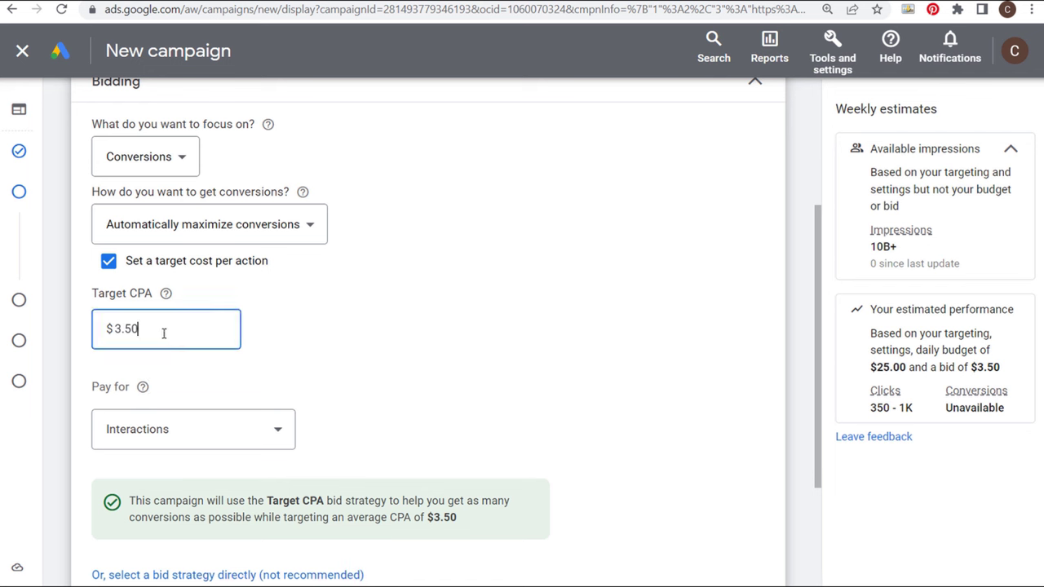
# - Continue to the campaign's targeting and review the optimized targeting explanation
pyautogui.scroll(-2, 421, 308)
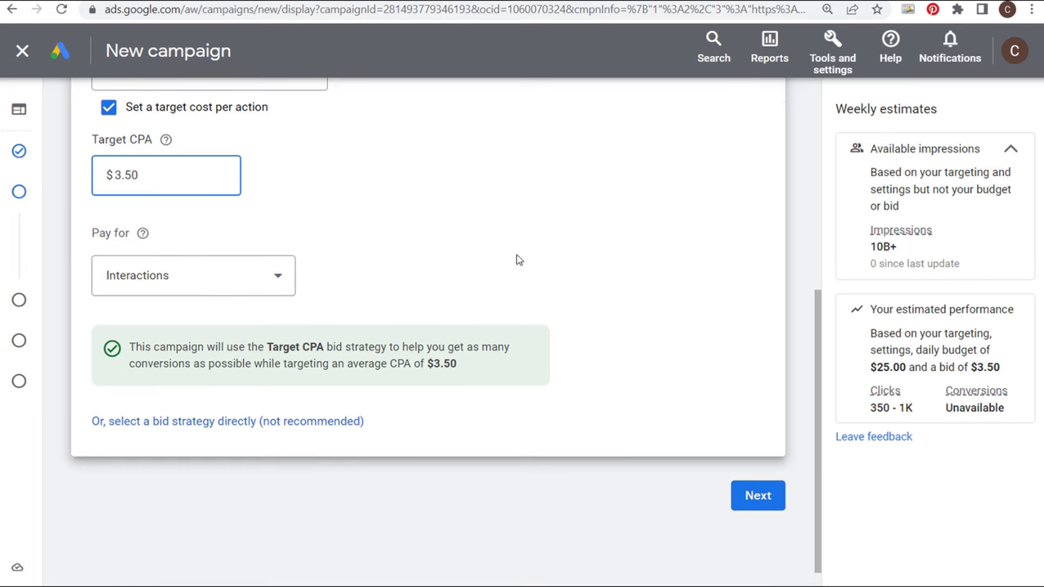
pyautogui.click(745, 503)
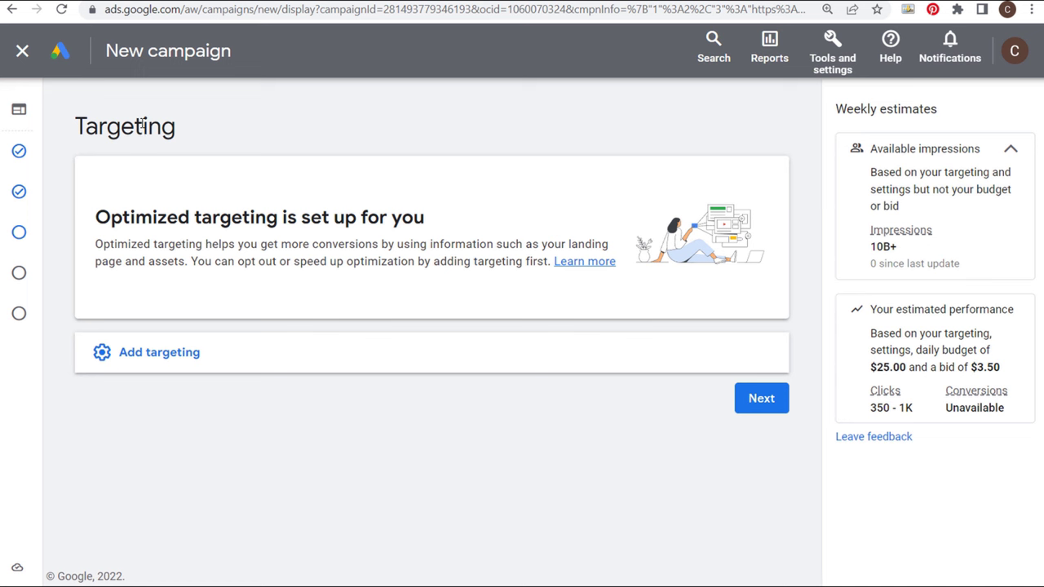
pyautogui.moveTo(96, 215); pyautogui.dragTo(450, 227)
pyautogui.click(507, 210)
pyautogui.moveTo(1000, 368); pyautogui.dragTo(729, 354)
pyautogui.click(365, 255)
pyautogui.moveTo(100, 216); pyautogui.dragTo(468, 206)
pyautogui.click(473, 210)
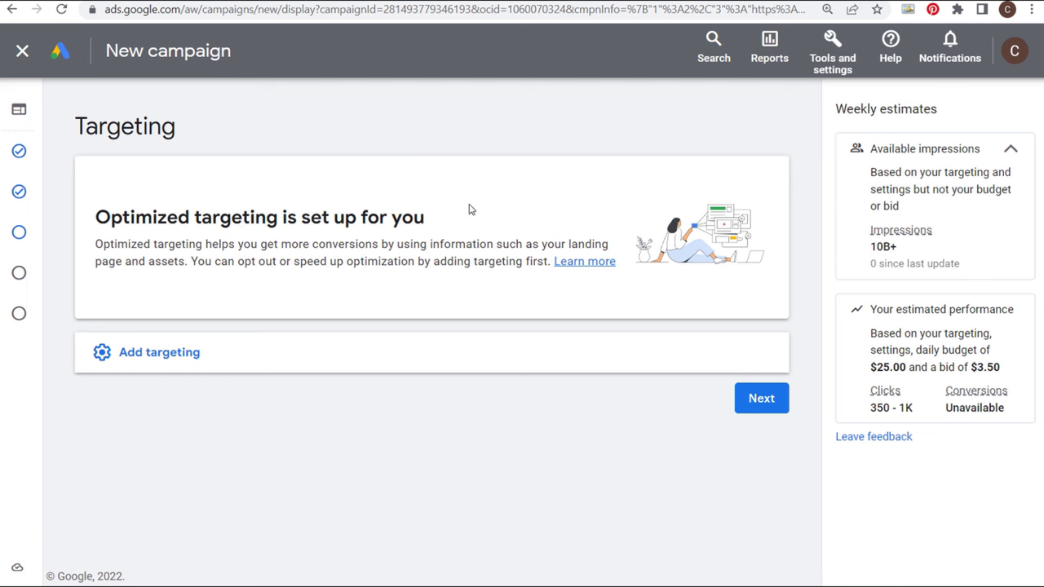
# - Add audience segment targeting and browse the segments based on how people have interacted with the business
pyautogui.click(269, 368)
pyautogui.scroll(-1, 341, 344)
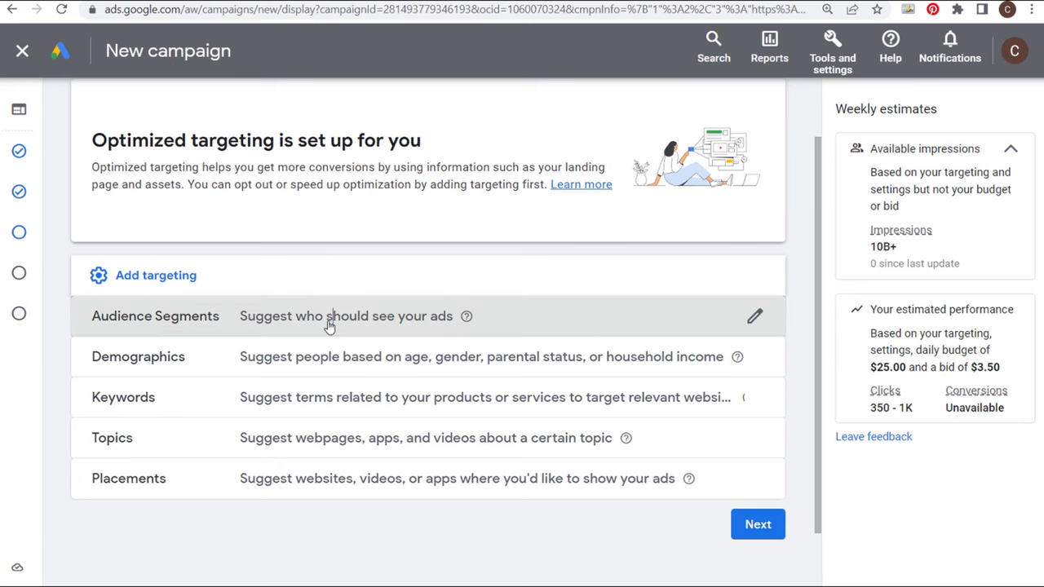
pyautogui.click(329, 326)
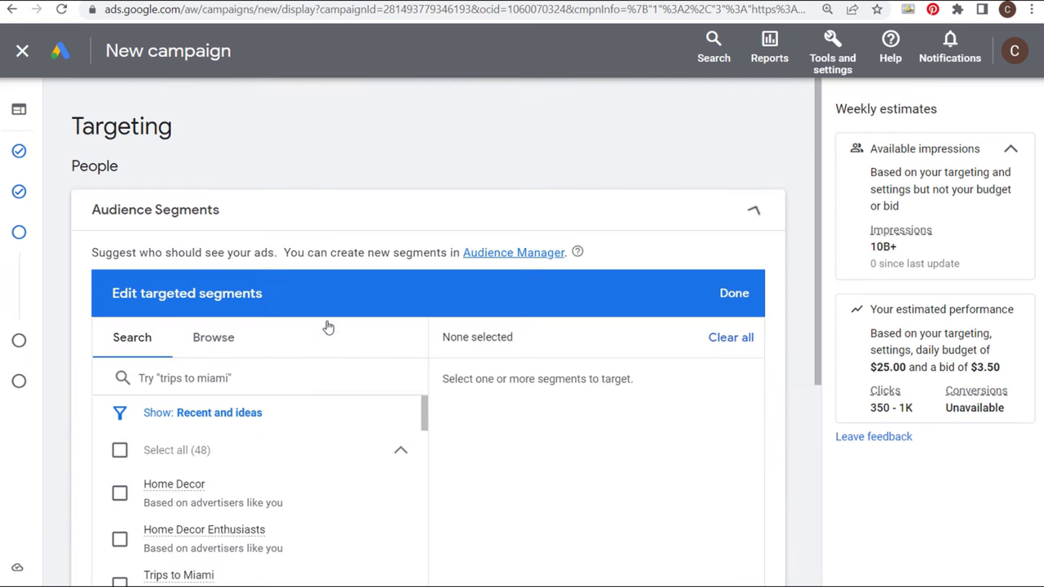
pyautogui.click(215, 341)
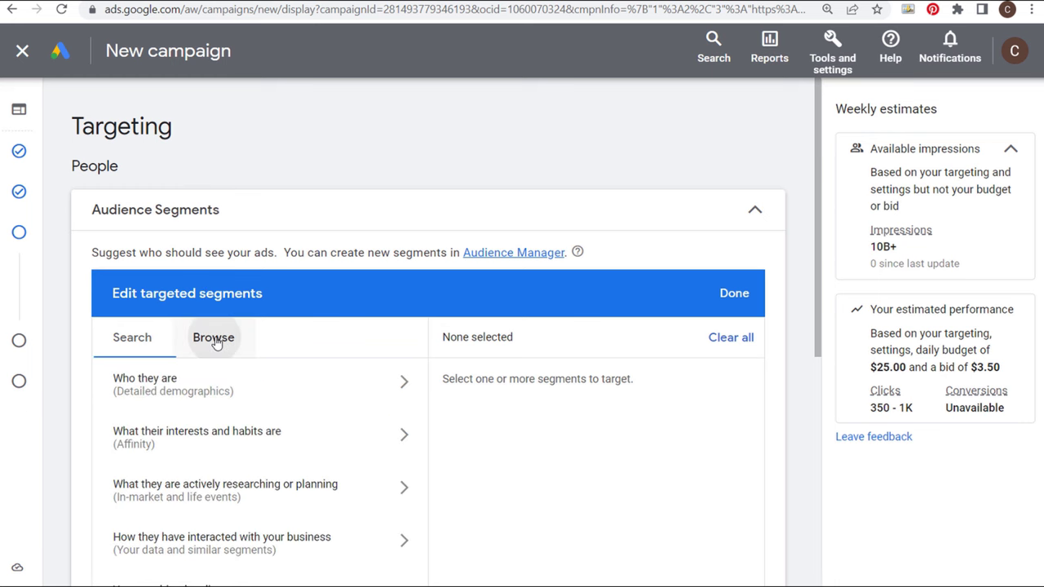
pyautogui.scroll(-1, 613, 474)
pyautogui.scroll(-1, 607, 469)
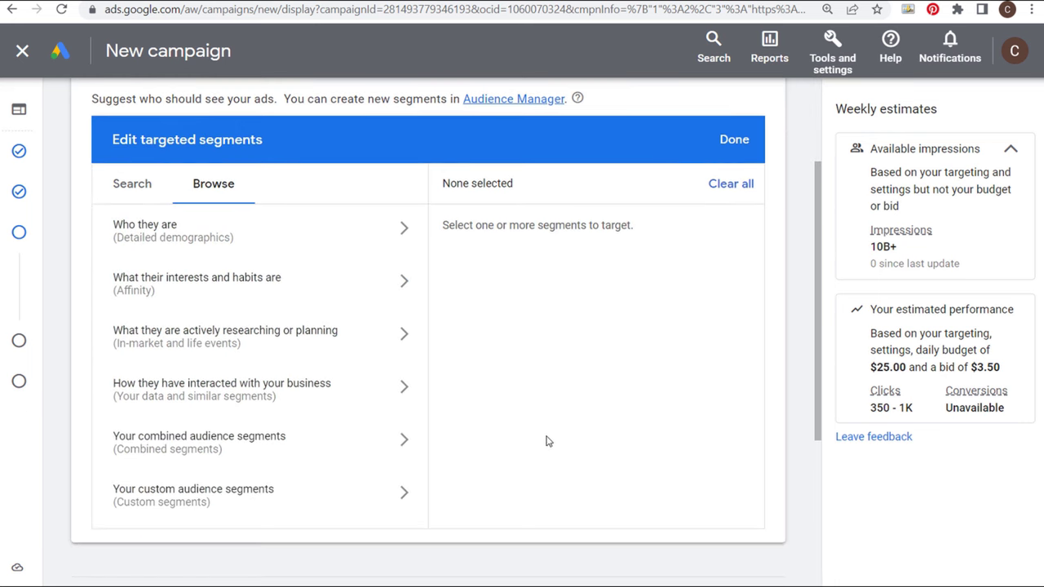
pyautogui.click(389, 389)
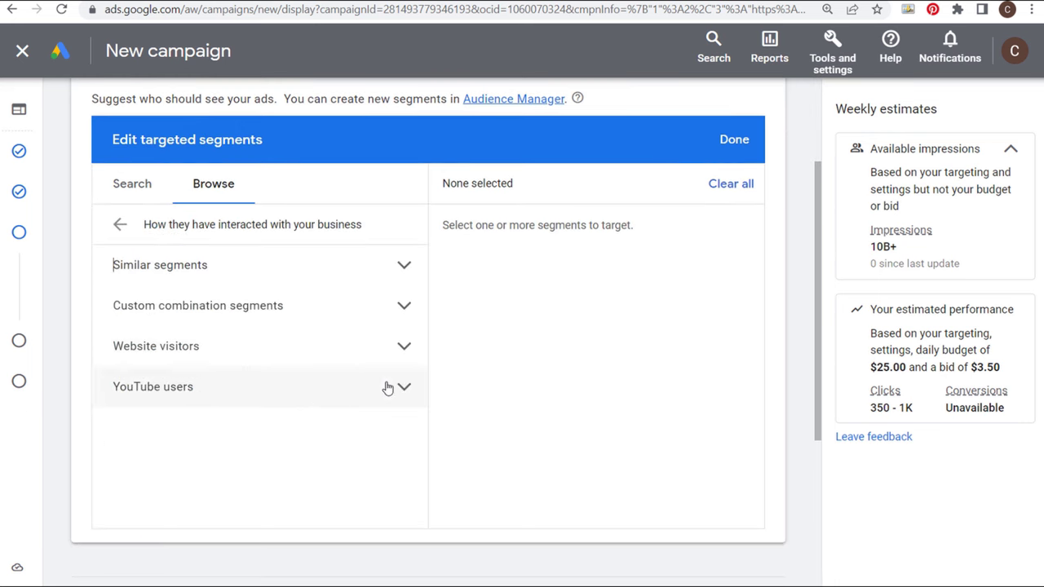
# - Look through the website visitor, custom combination and YouTube user segments, and check the bid in the estimated performance
pyautogui.click(290, 346)
pyautogui.click(350, 315)
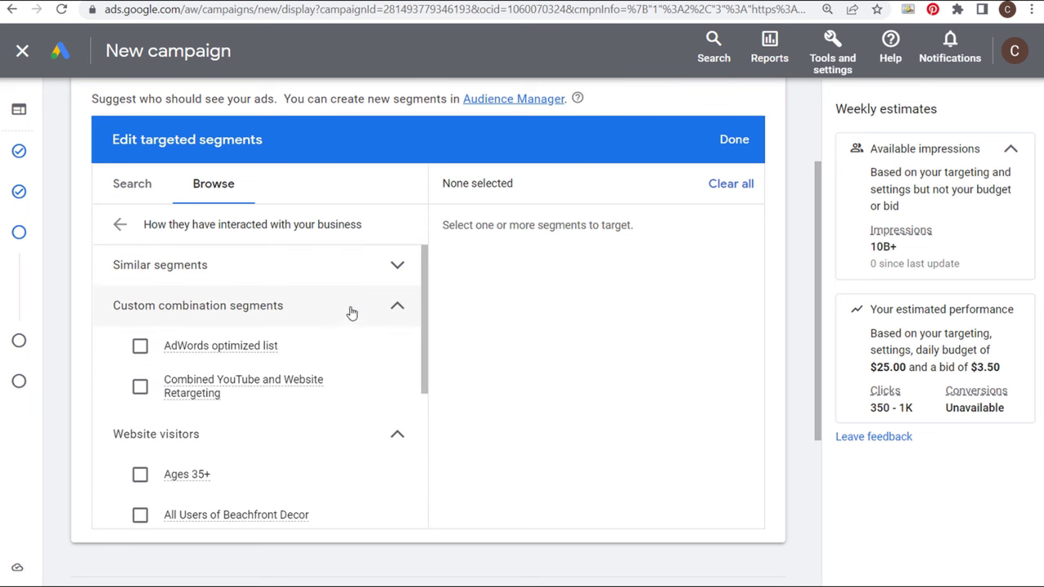
pyautogui.click(351, 313)
pyautogui.click(345, 343)
pyautogui.click(344, 387)
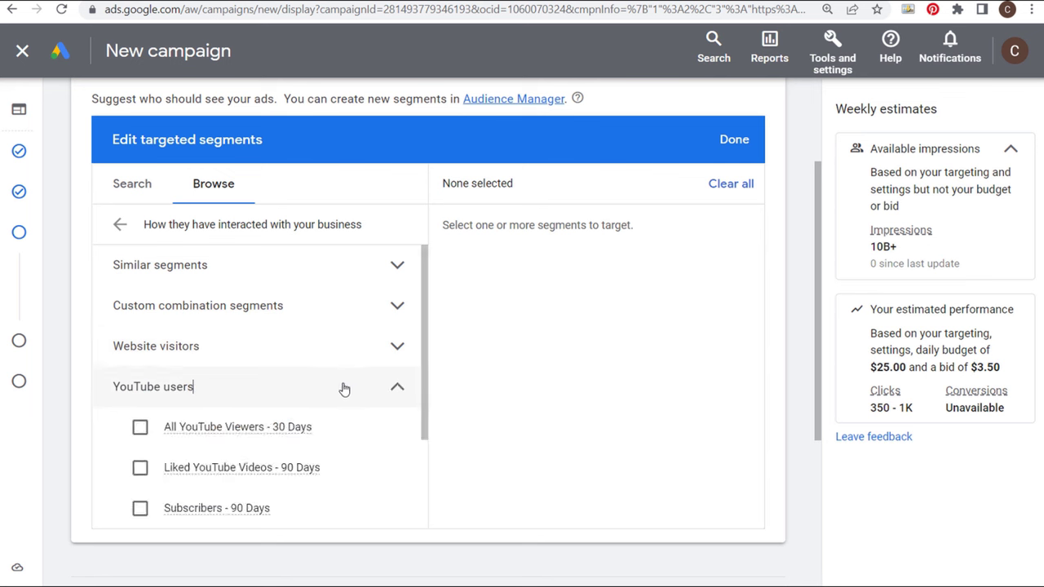
pyautogui.click(344, 389)
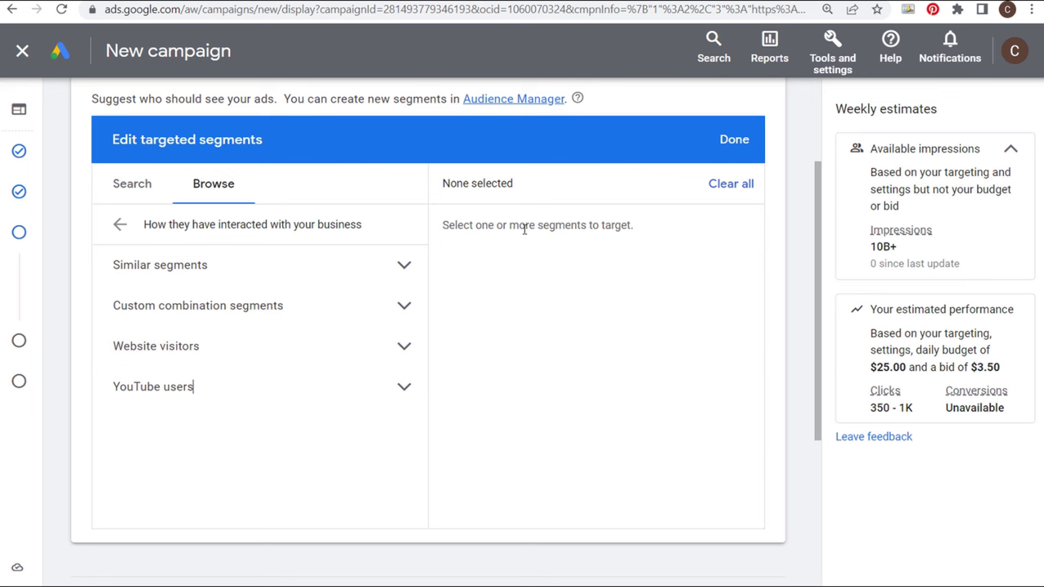
pyautogui.moveTo(1002, 368); pyautogui.dragTo(977, 369)
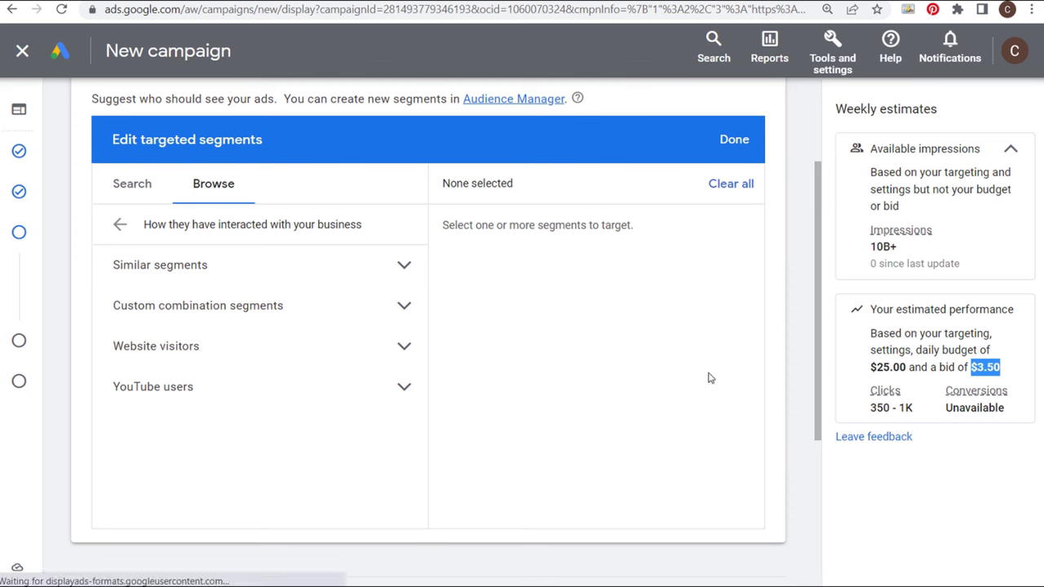
pyautogui.click(619, 0)
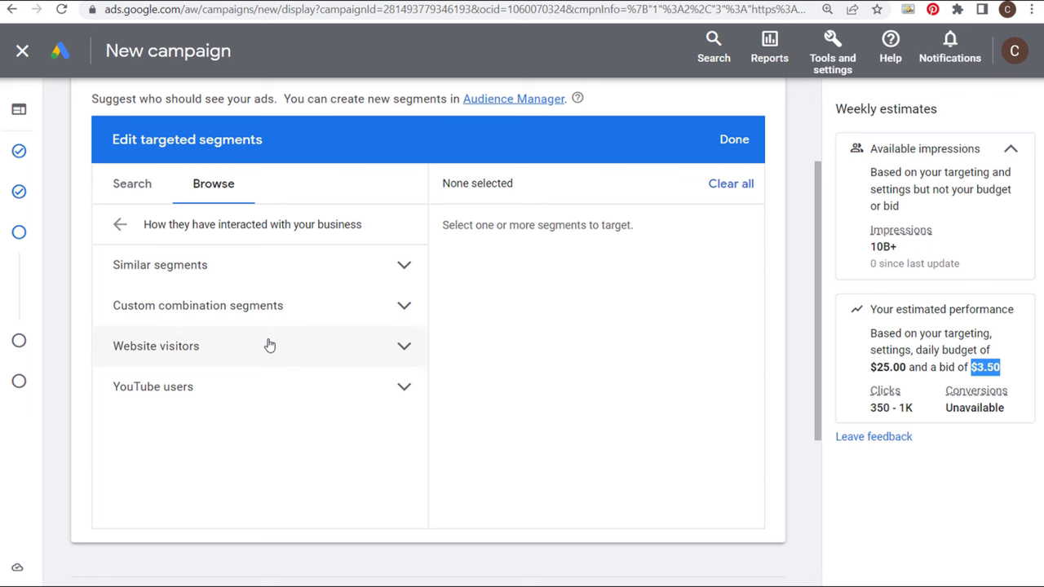
# - Target the website visitor segments All Visitors - 30 Days, Christmas Page Titles - GA4 and Christmas Pages - Page URL
pyautogui.click(325, 349)
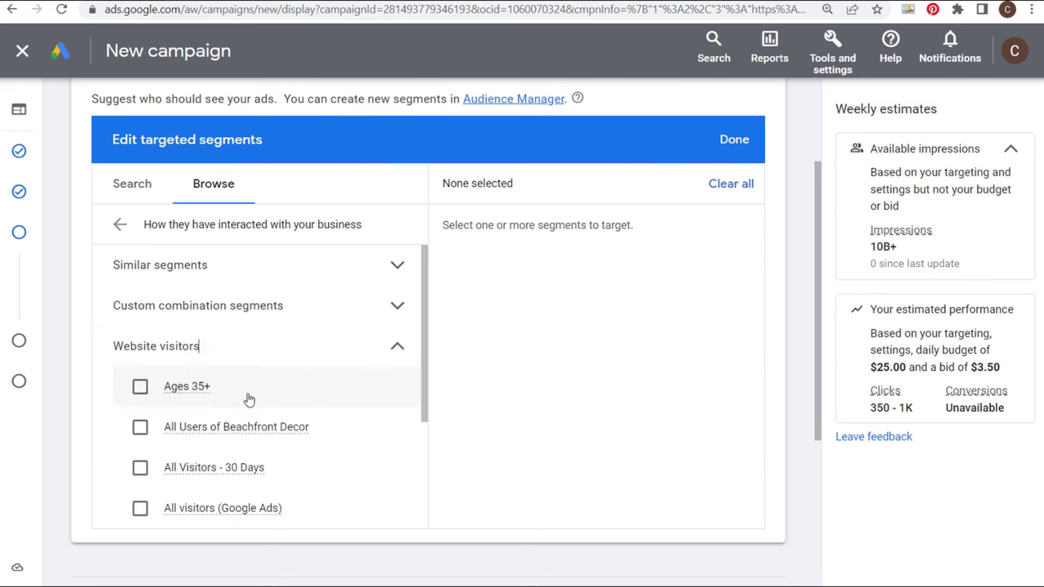
pyautogui.scroll(-1, 358, 396)
pyautogui.click(345, 398)
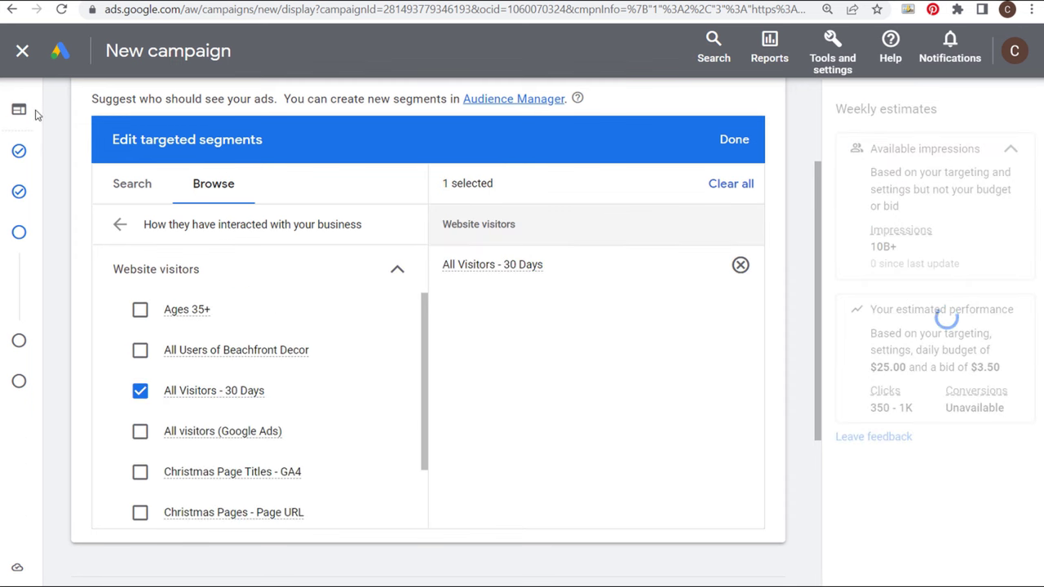
pyautogui.moveTo(26, 363)
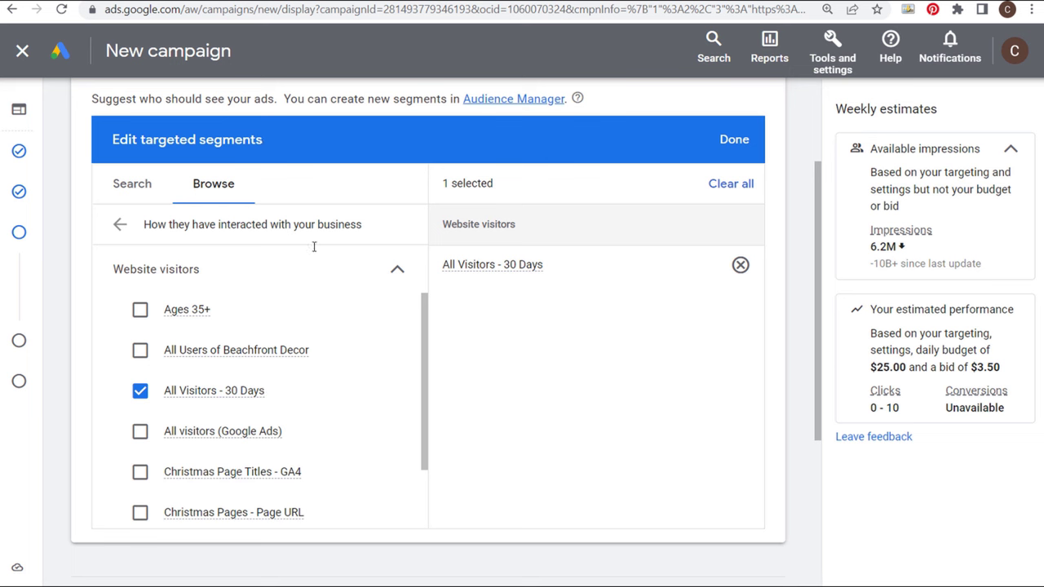
pyautogui.moveTo(505, 266)
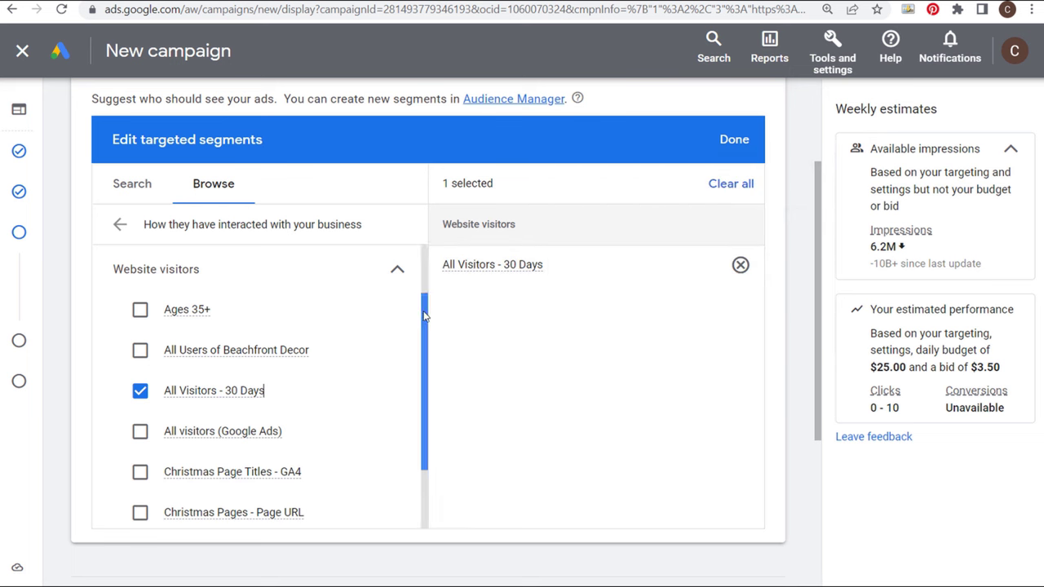
pyautogui.scroll(-2, 424, 315)
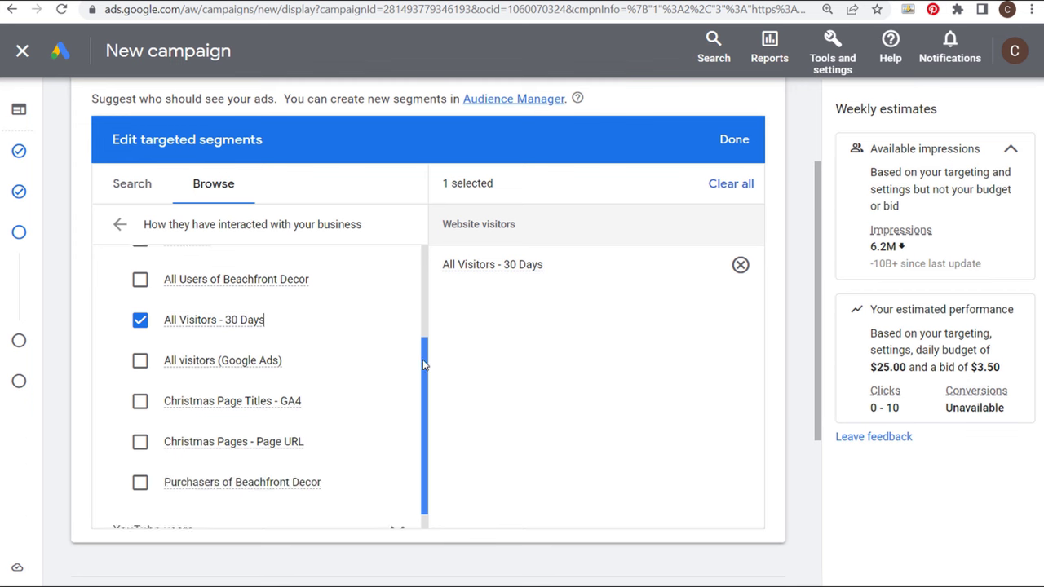
pyautogui.click(140, 389)
pyautogui.click(140, 429)
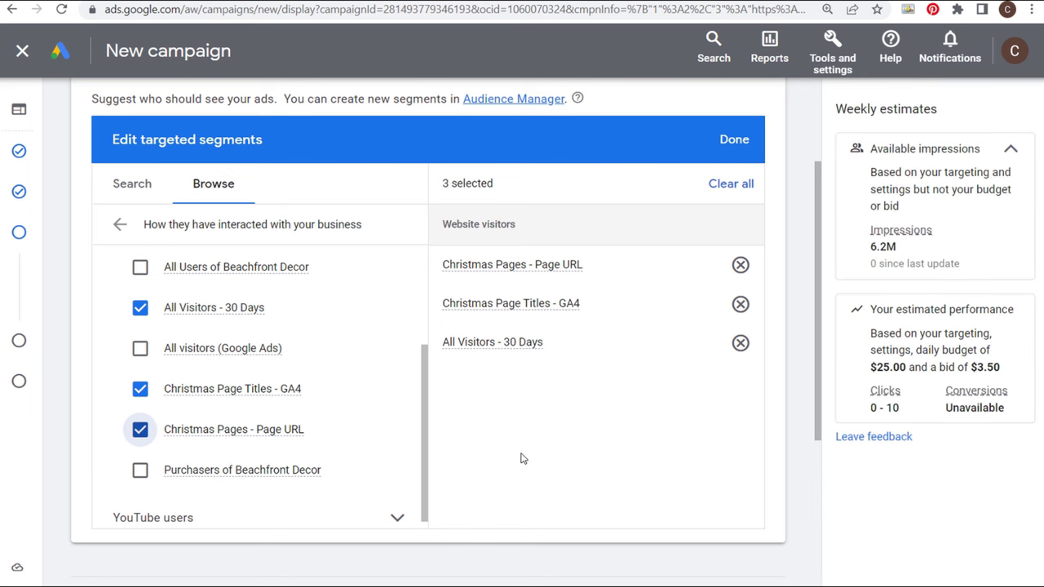
# - Review the available similar segments among those based on interaction with the business
pyautogui.click(121, 224)
pyautogui.click(314, 405)
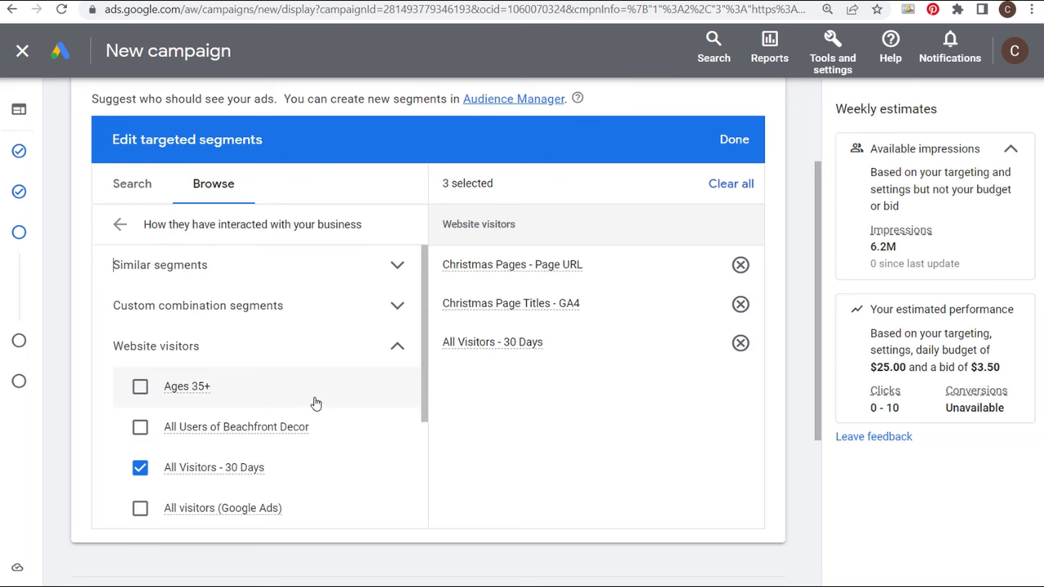
pyautogui.click(355, 360)
pyautogui.click(401, 269)
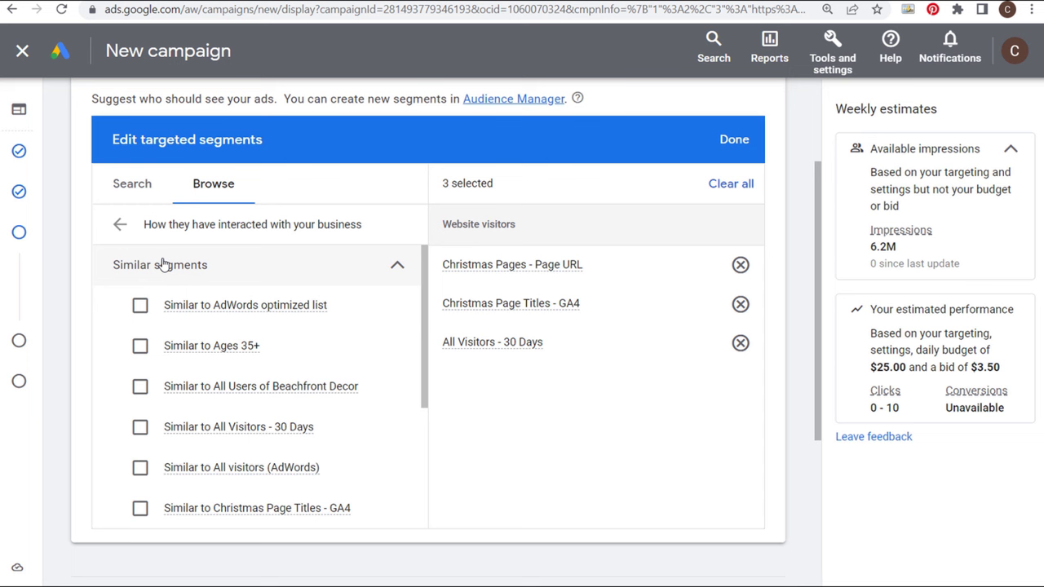
pyautogui.scroll(-1, 357, 391)
pyautogui.scroll(-1, 356, 397)
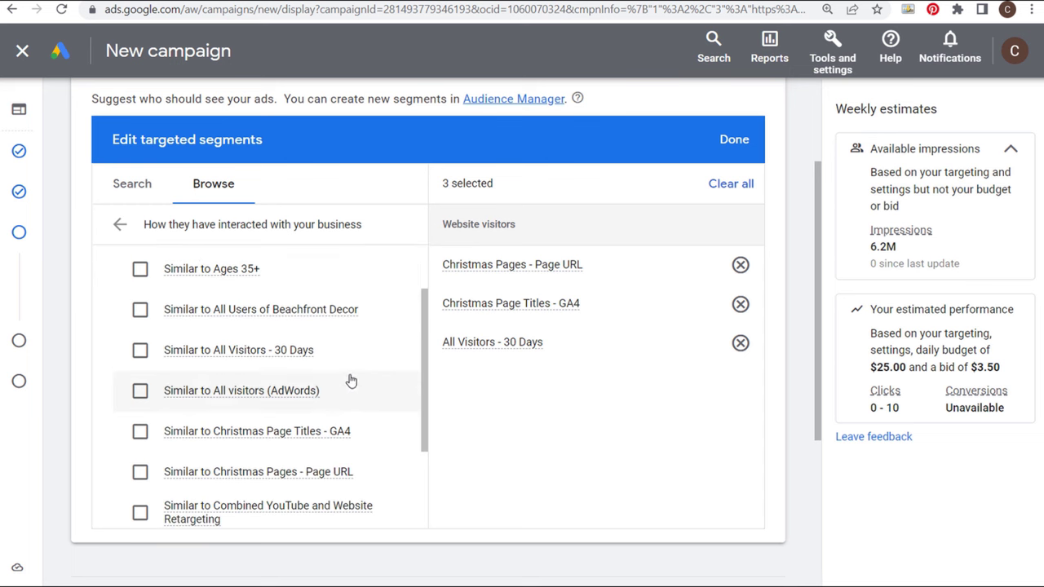
pyautogui.scroll(-2, 351, 380)
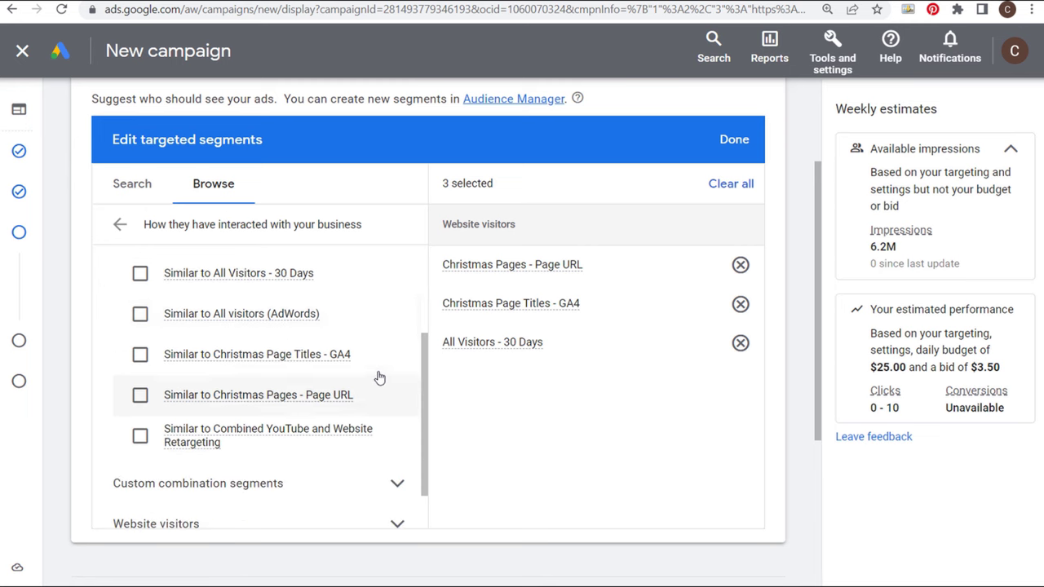
pyautogui.scroll(4, 377, 345)
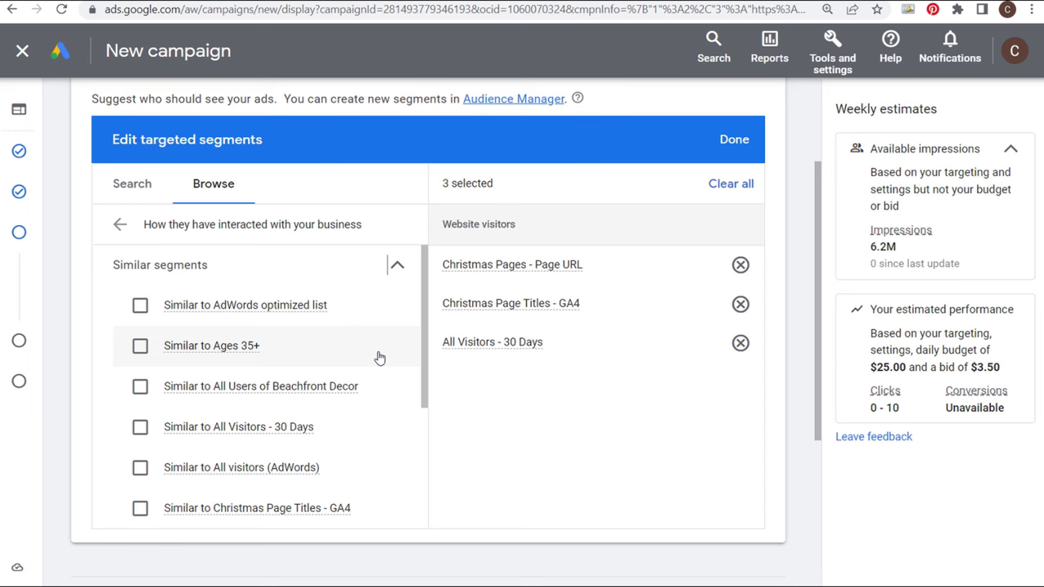
pyautogui.click(401, 267)
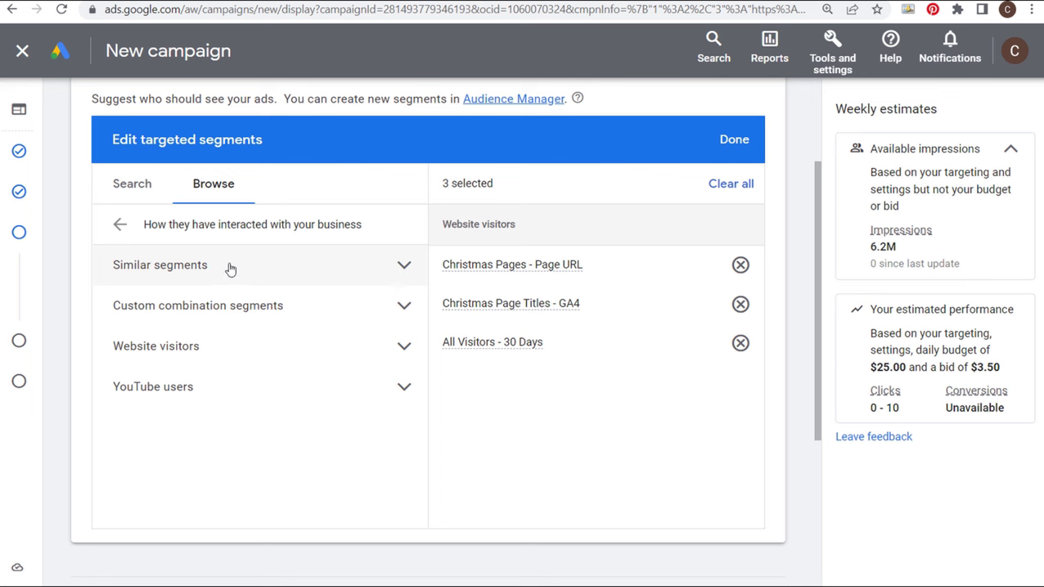
# - Start a custom segment of people who searched for specific terms on Google, named "Christmas Beach Decorations Search Terms"
pyautogui.click(119, 225)
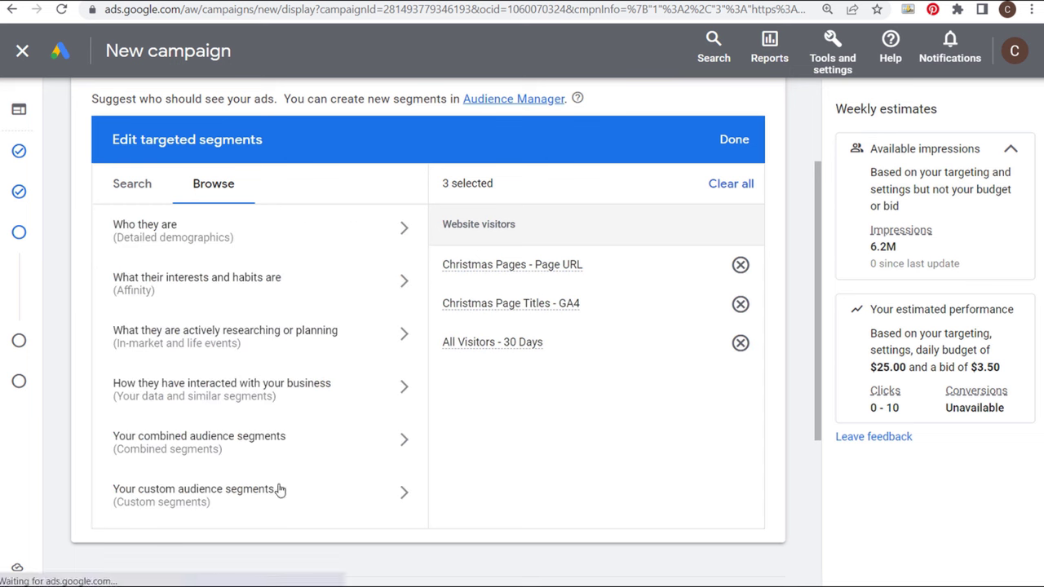
pyautogui.click(342, 490)
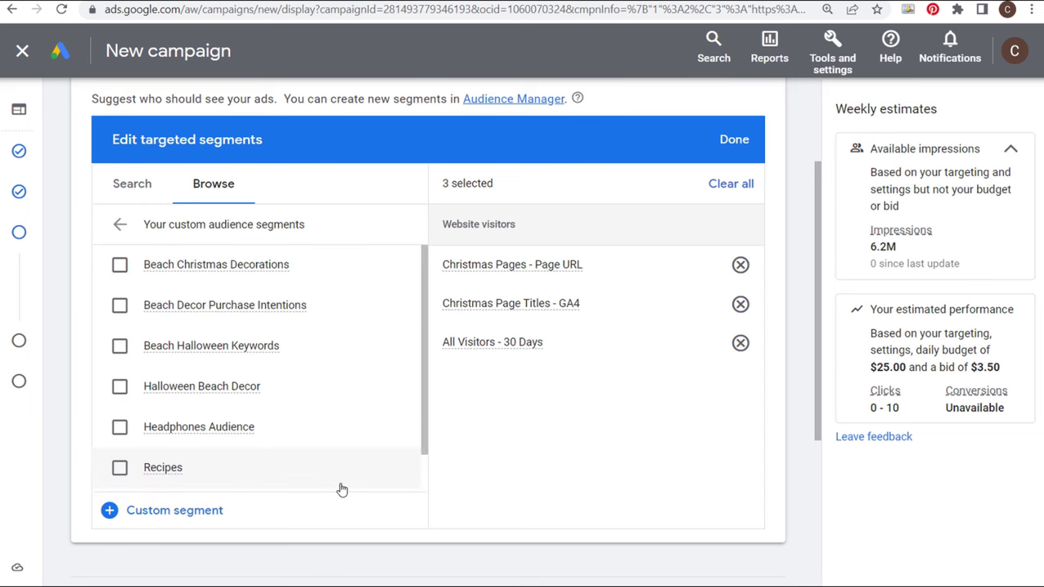
pyautogui.click(150, 515)
pyautogui.click(98, 337)
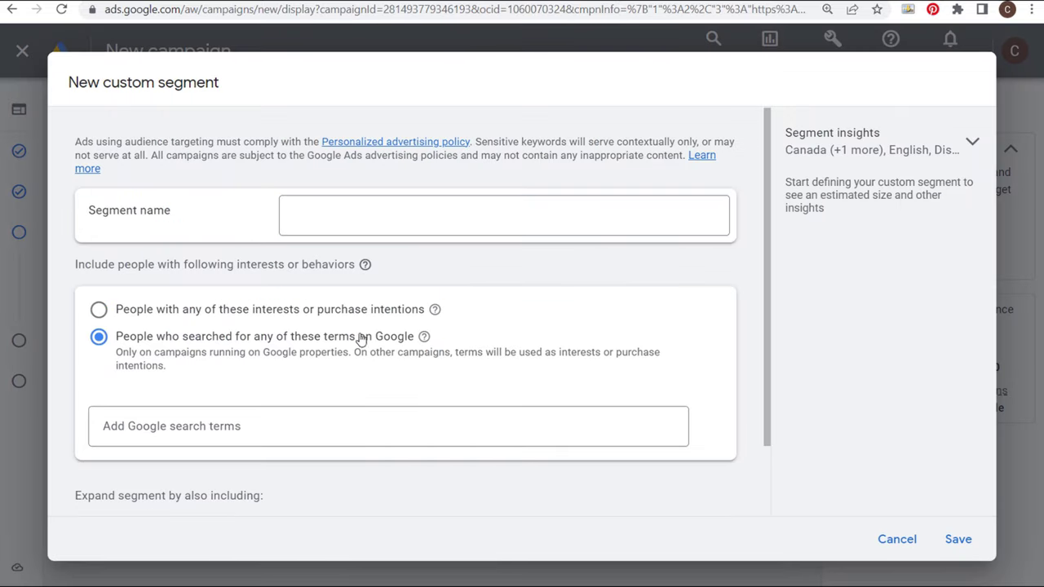
pyautogui.click(323, 208)
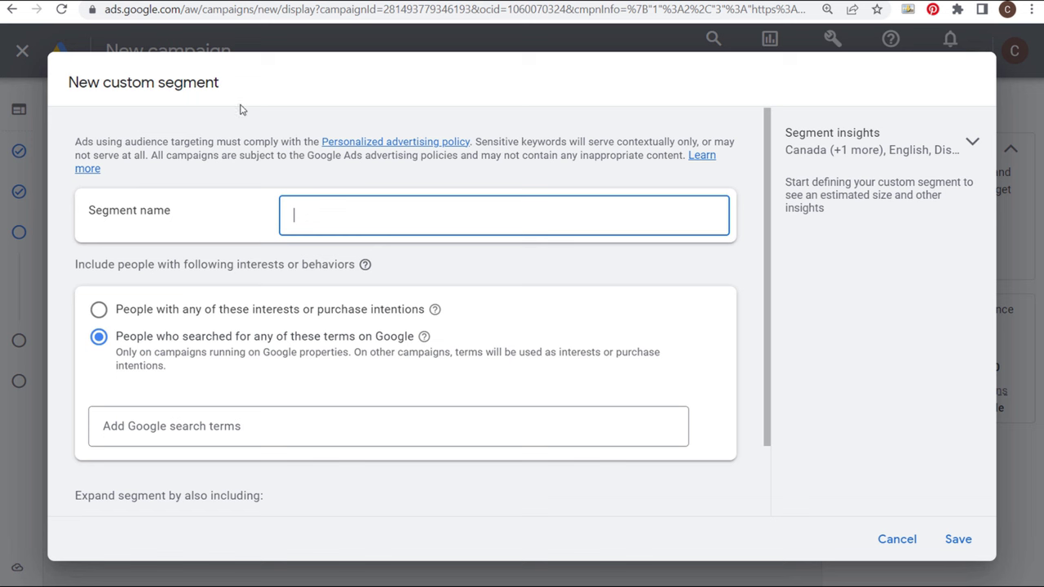
pyautogui.write('Christmas Beach Decorations Search')
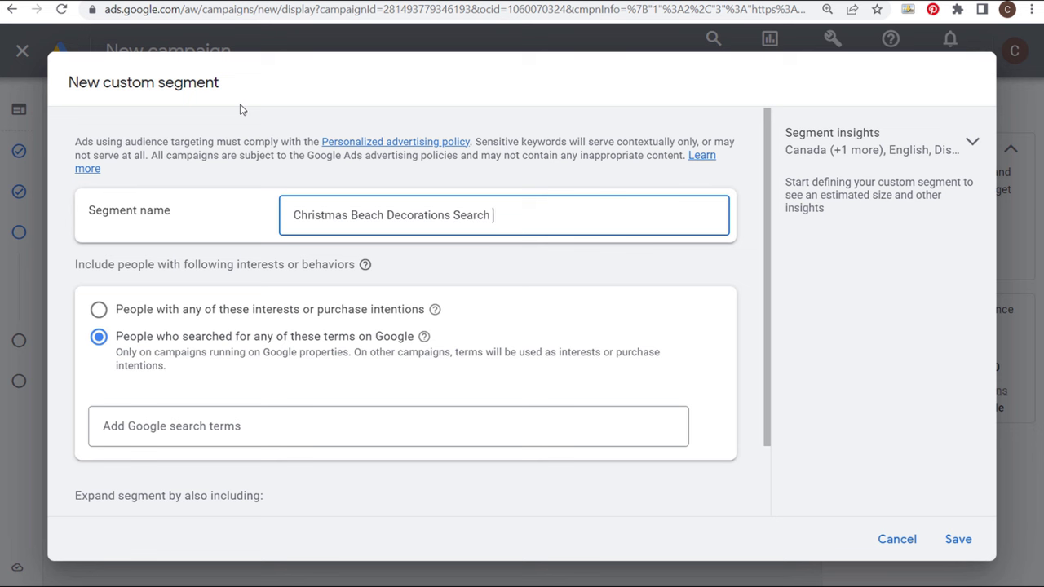
pyautogui.write(' Terms')
pyautogui.click(219, 170)
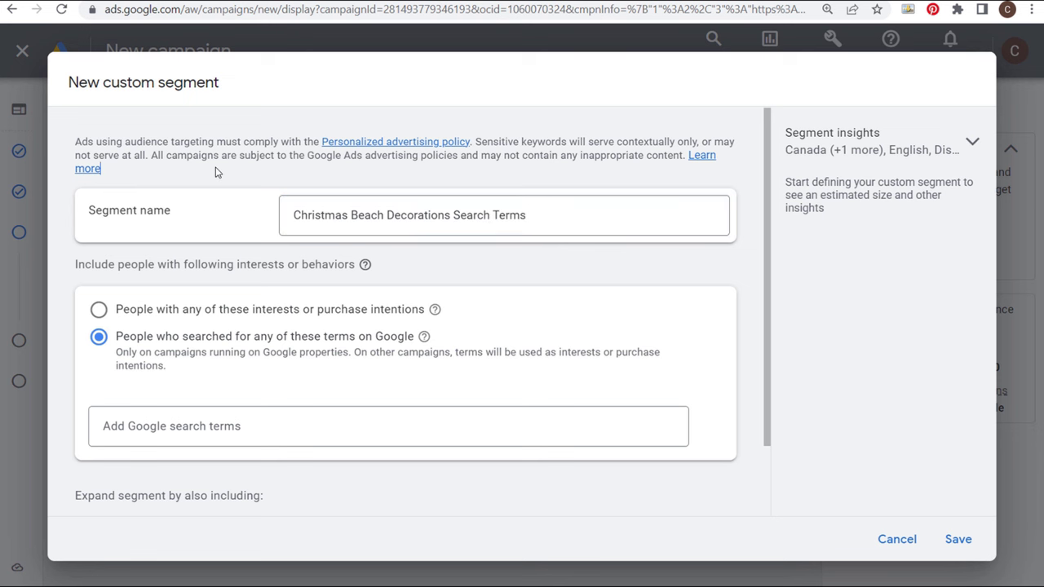
# - Add the Google search terms "christmas beach decor" and "christmas beach ornaments" to the new custom segment
pyautogui.scroll(-1, 204, 189)
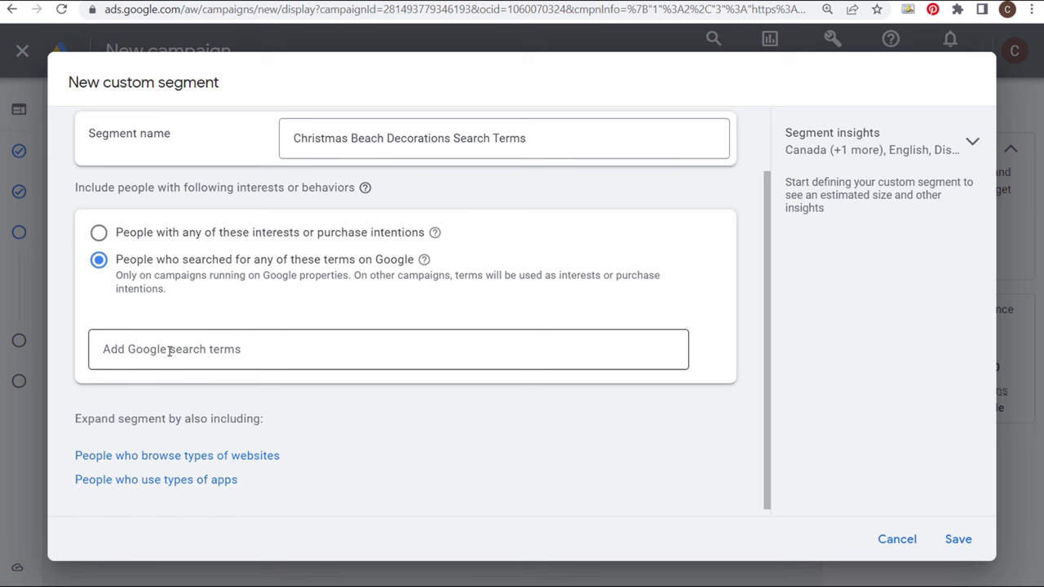
pyautogui.moveTo(315, 139); pyautogui.dragTo(450, 139)
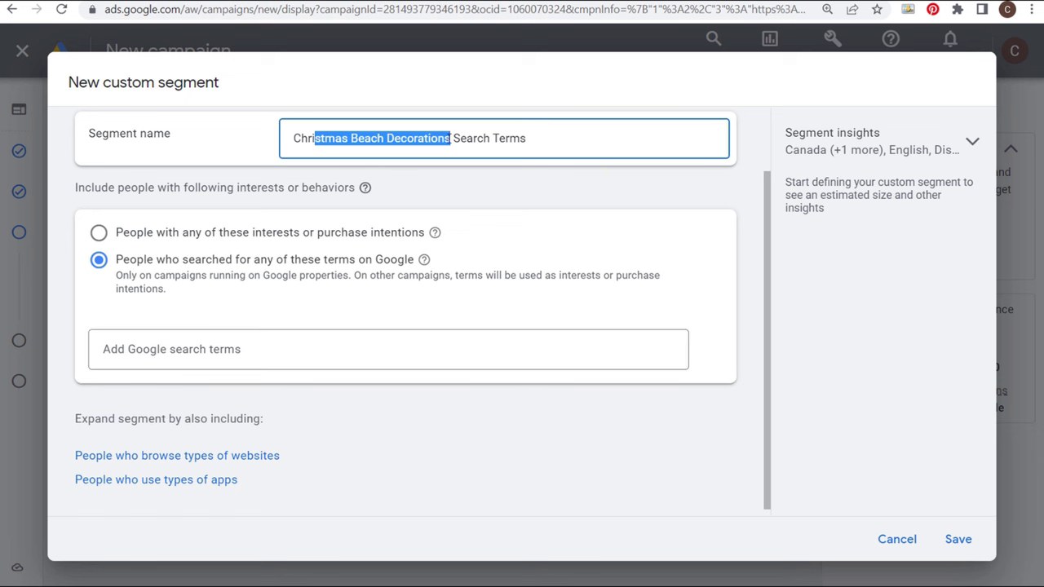
pyautogui.click(591, 194)
pyautogui.click(283, 349)
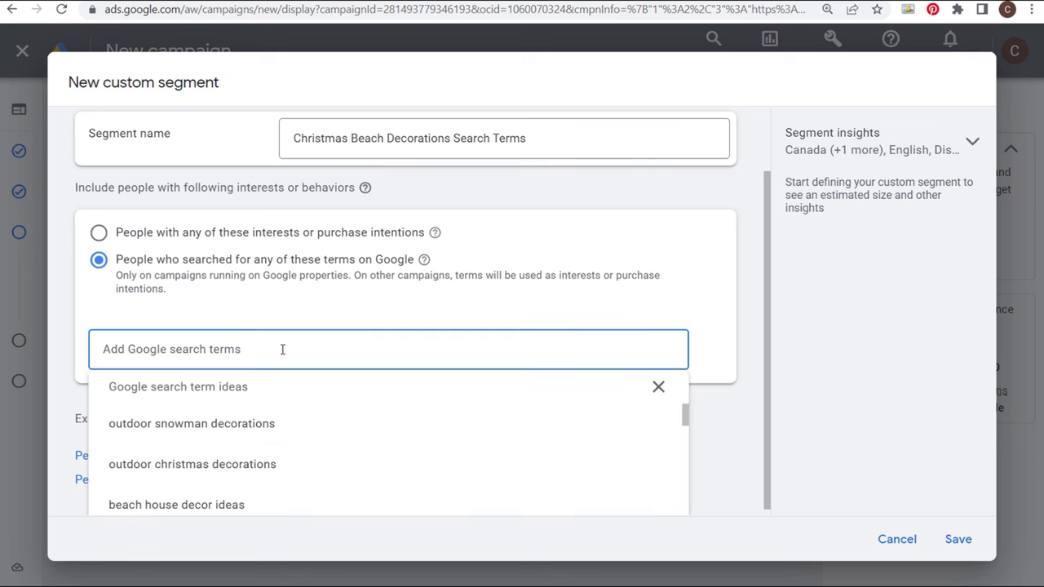
pyautogui.write('christmas beach decor')
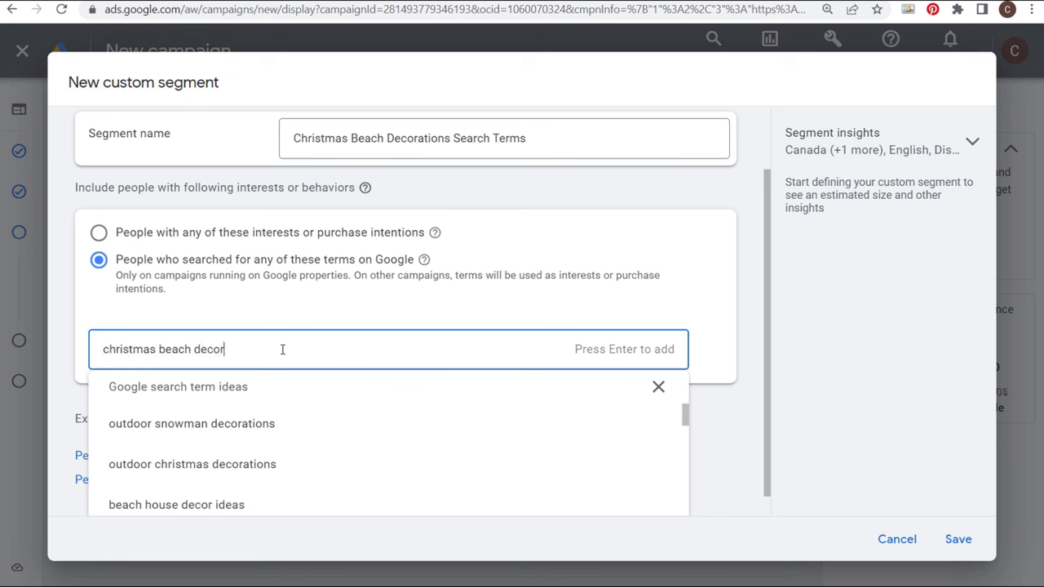
pyautogui.press('Return')
pyautogui.write('christ')
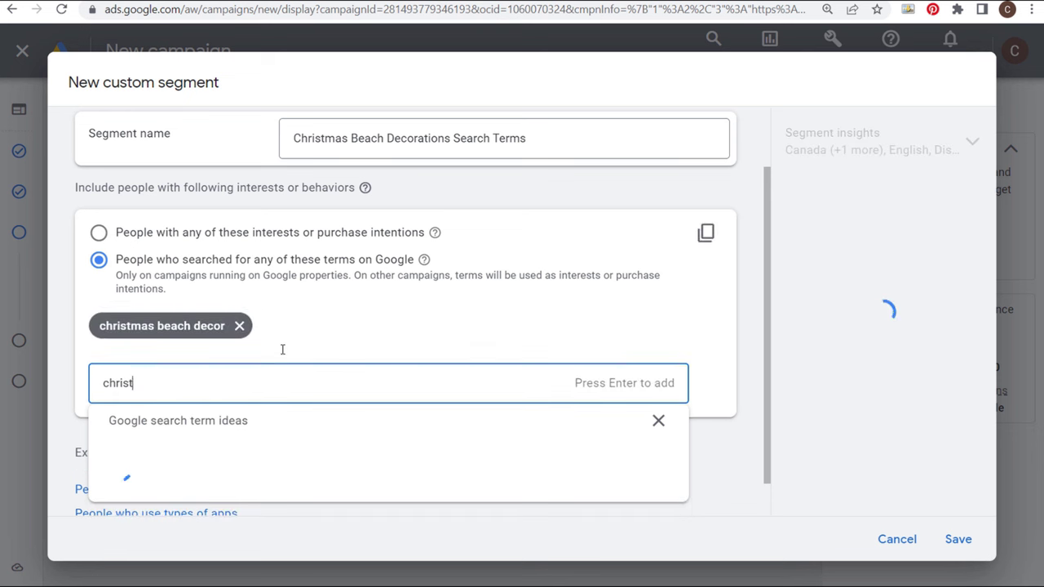
pyautogui.write('mas beach ornaments')
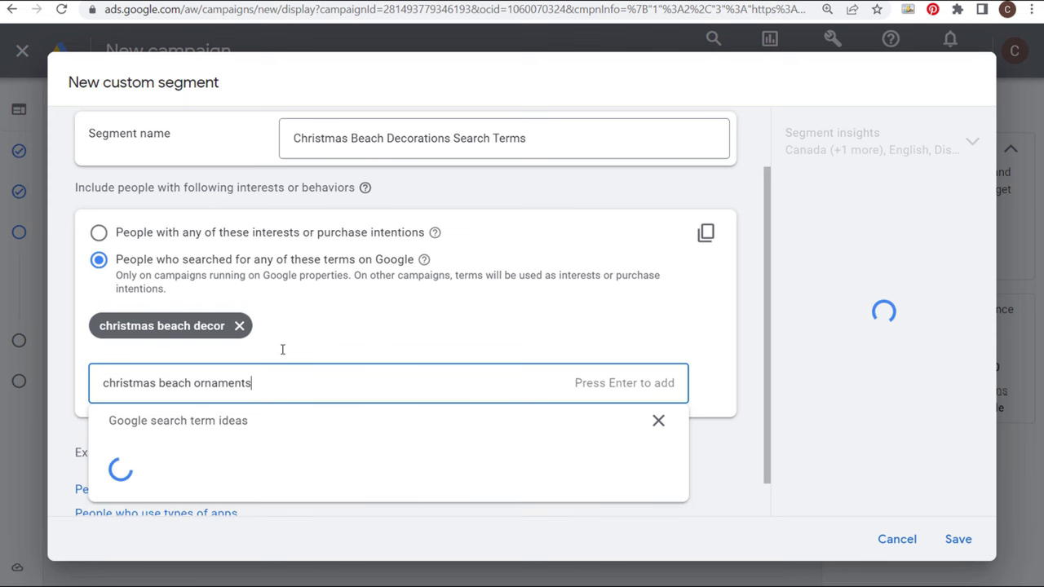
pyautogui.press('Return')
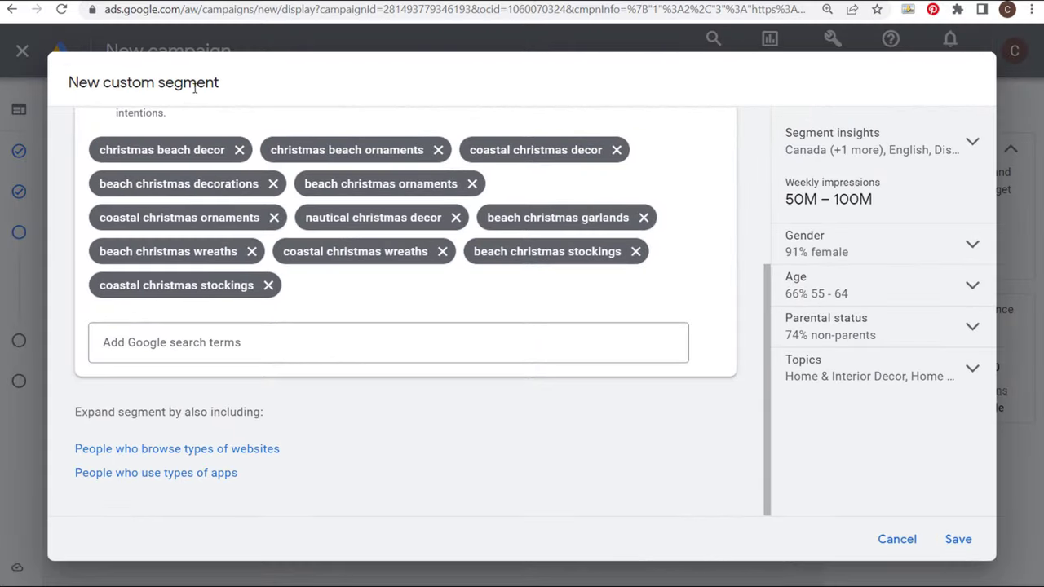
# - Copy "beach christmas tree" from the long-tail keywords of the "beach christmas" Google search and add it to the custom segment's search terms
pyautogui.scroll(1, 216, 154)
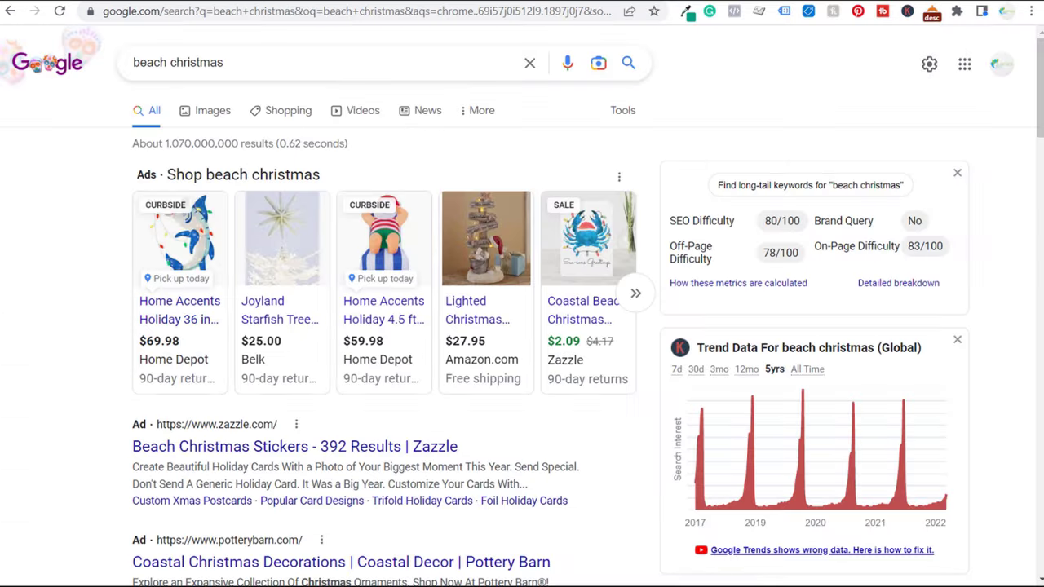
pyautogui.moveTo(249, 58); pyautogui.dragTo(117, 46)
pyautogui.click(50, 205)
pyautogui.scroll(-3, 766, 306)
pyautogui.scroll(-15, 773, 311)
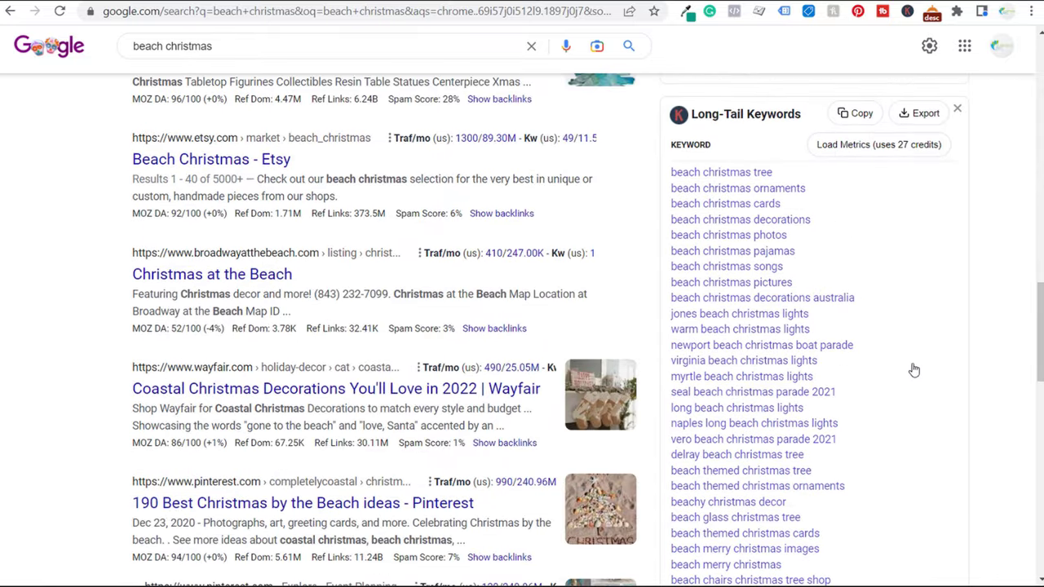
pyautogui.moveTo(801, 172); pyautogui.dragTo(671, 172)
pyautogui.hotkey('ctrl', 'c')
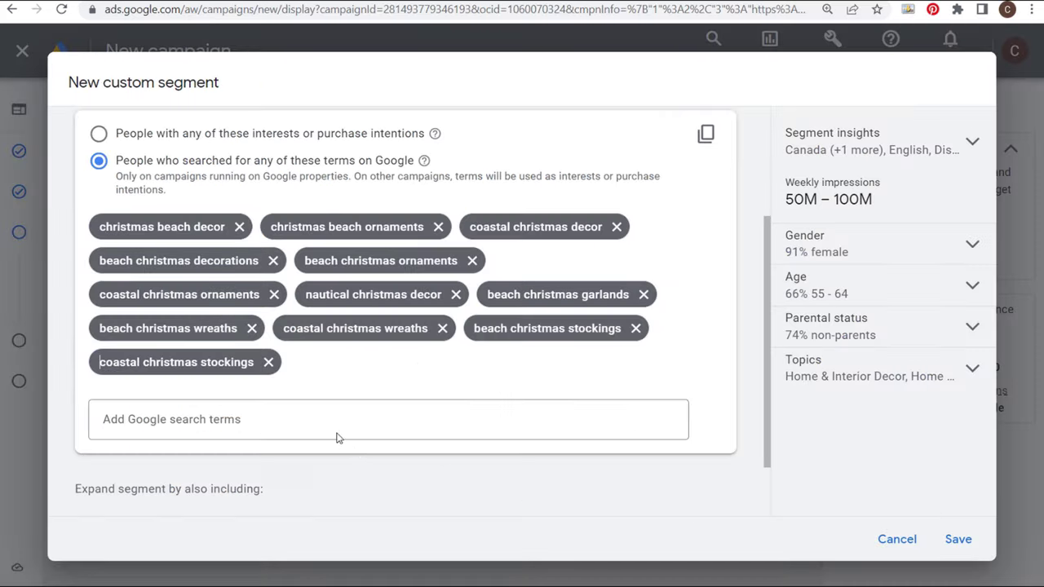
pyautogui.click(328, 420)
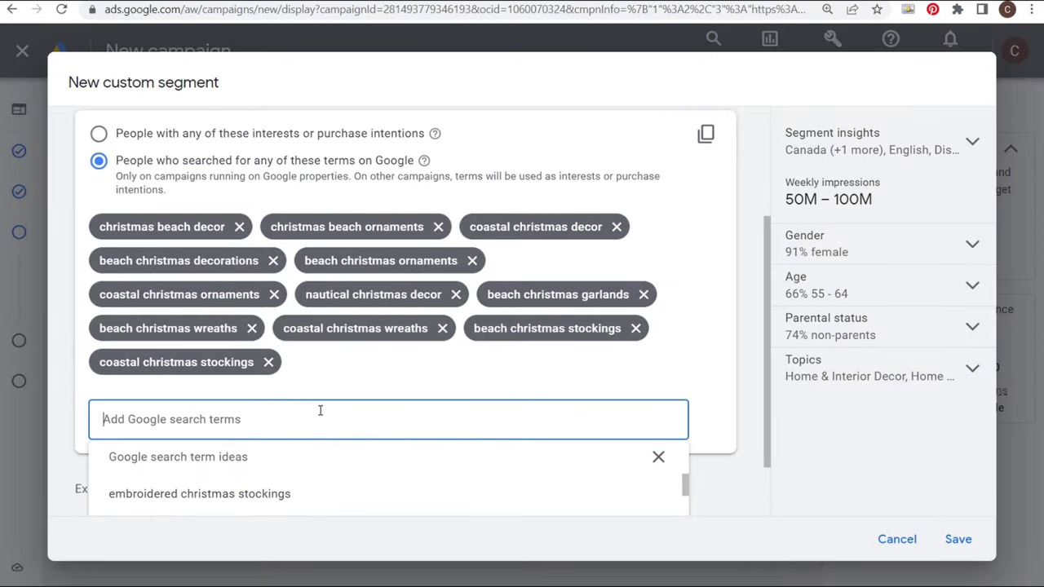
pyautogui.hotkey('ctrl', 'v')
pyautogui.press('Return')
pyautogui.click(543, 378)
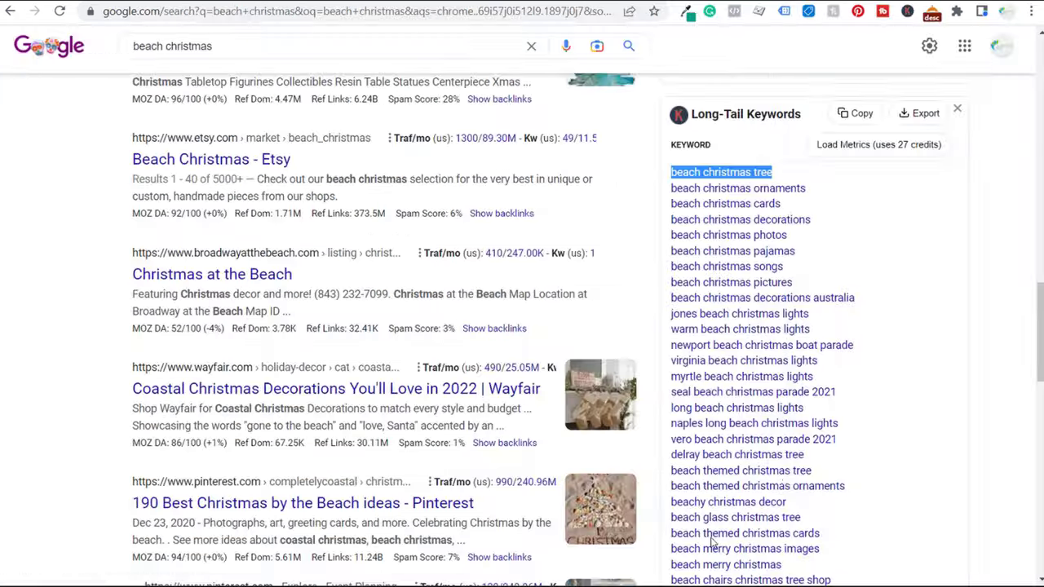
# - Add the long-tail keyword "beach christmas photos" from the Google results to the custom segment's search terms
pyautogui.moveTo(823, 239); pyautogui.dragTo(673, 235)
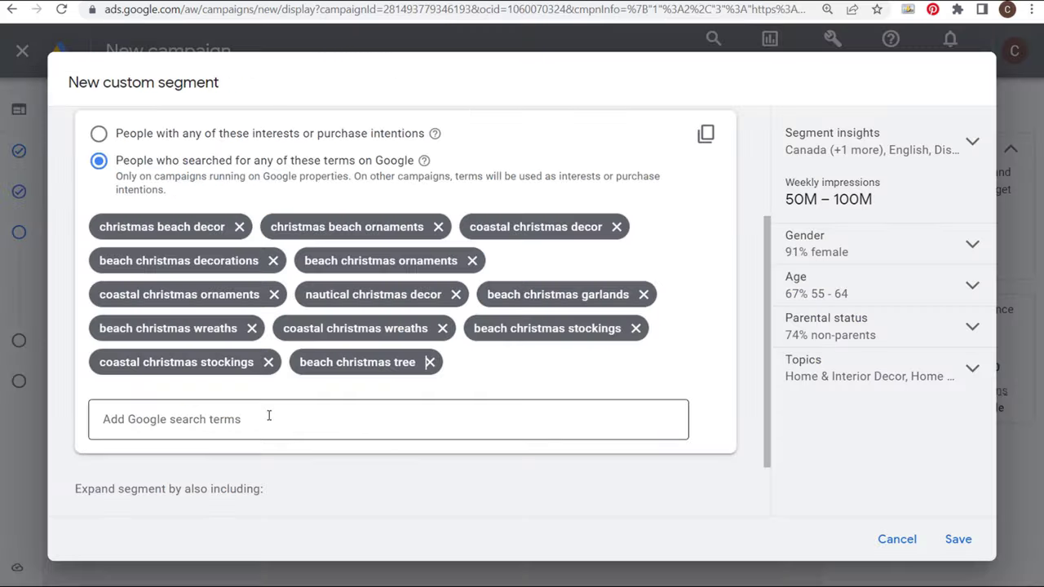
pyautogui.click(266, 416)
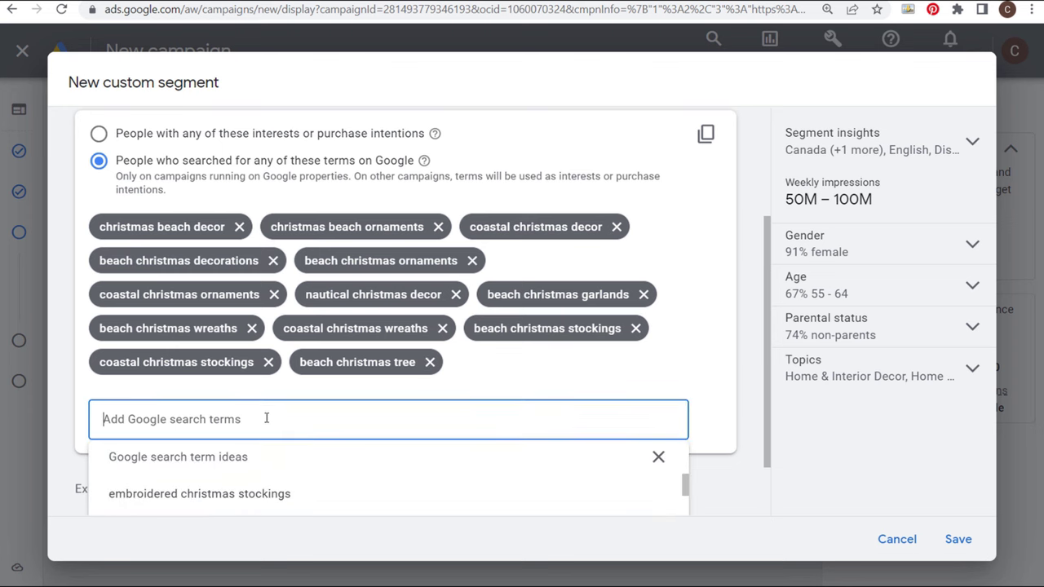
pyautogui.write('beach christmas photos')
pyautogui.click(699, 362)
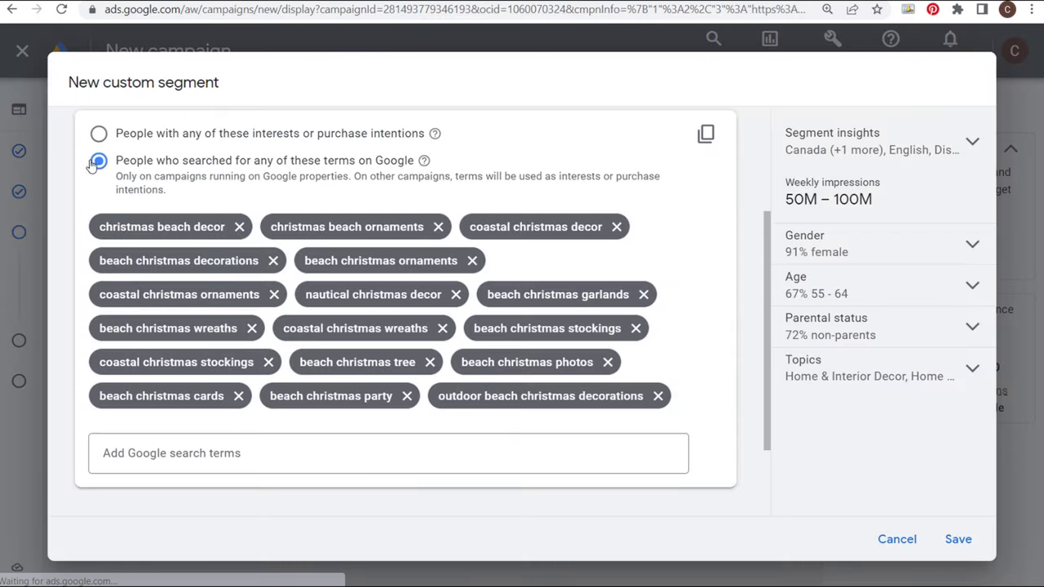
# - Check the weekly impressions and age insights of the new custom segment and save it
pyautogui.click(156, 451)
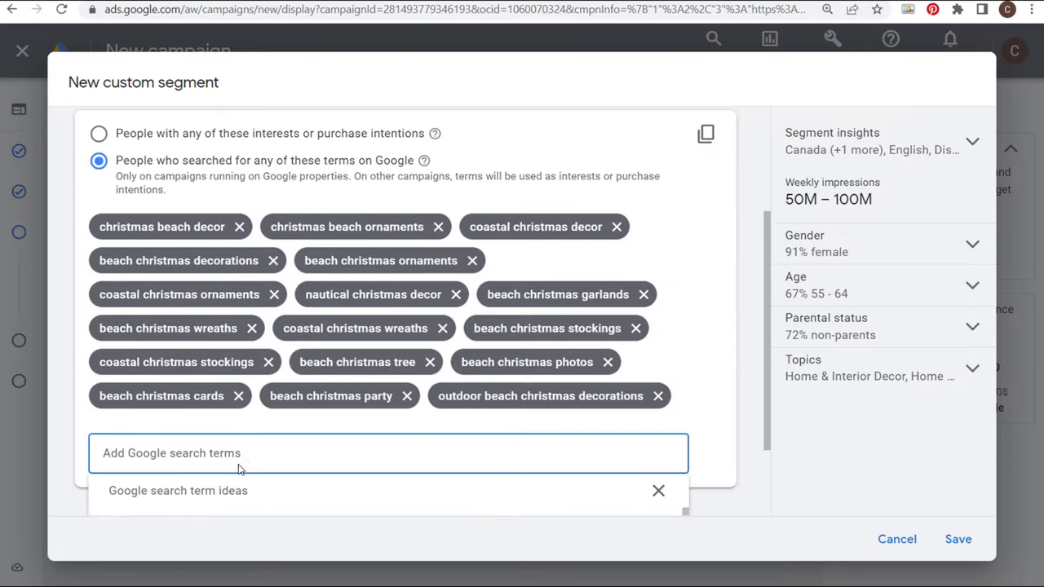
pyautogui.click(389, 305)
pyautogui.scroll(4, 349, 187)
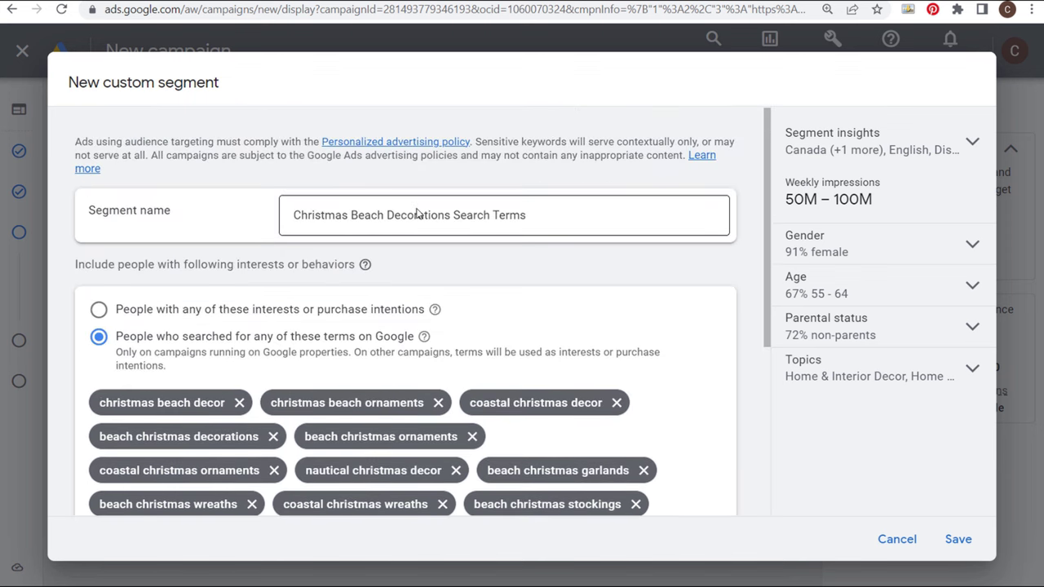
pyautogui.moveTo(897, 201); pyautogui.dragTo(787, 187)
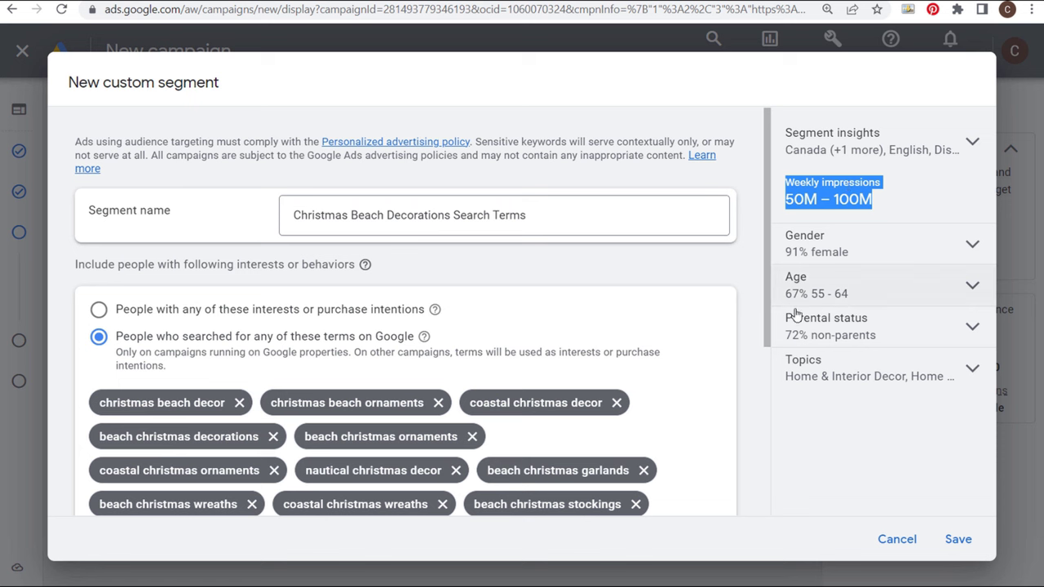
pyautogui.click(856, 290)
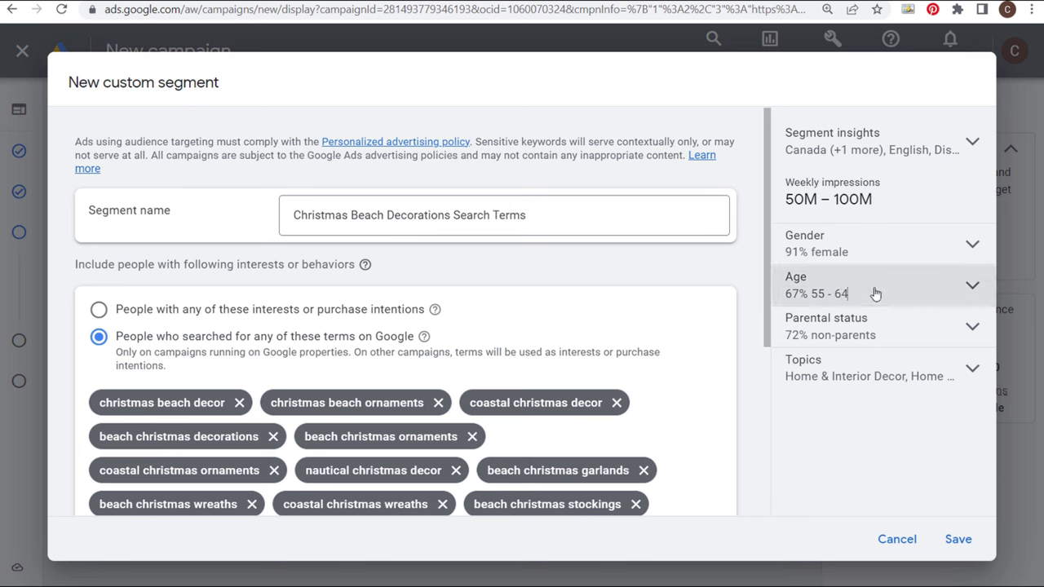
pyautogui.click(965, 287)
pyautogui.click(946, 541)
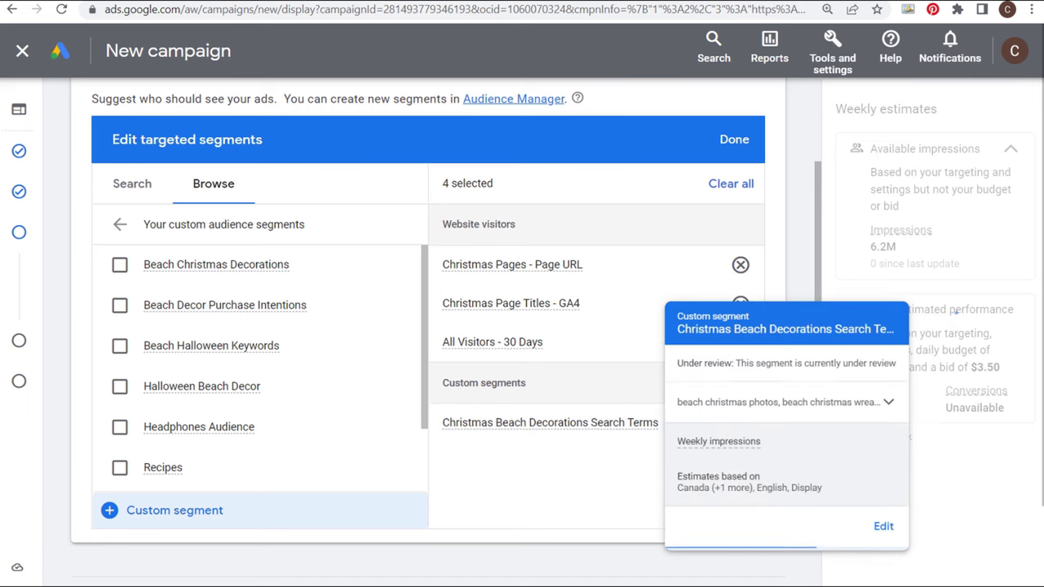
# - Look through the in-market segments and the suggested audience segment ideas
pyautogui.click(120, 224)
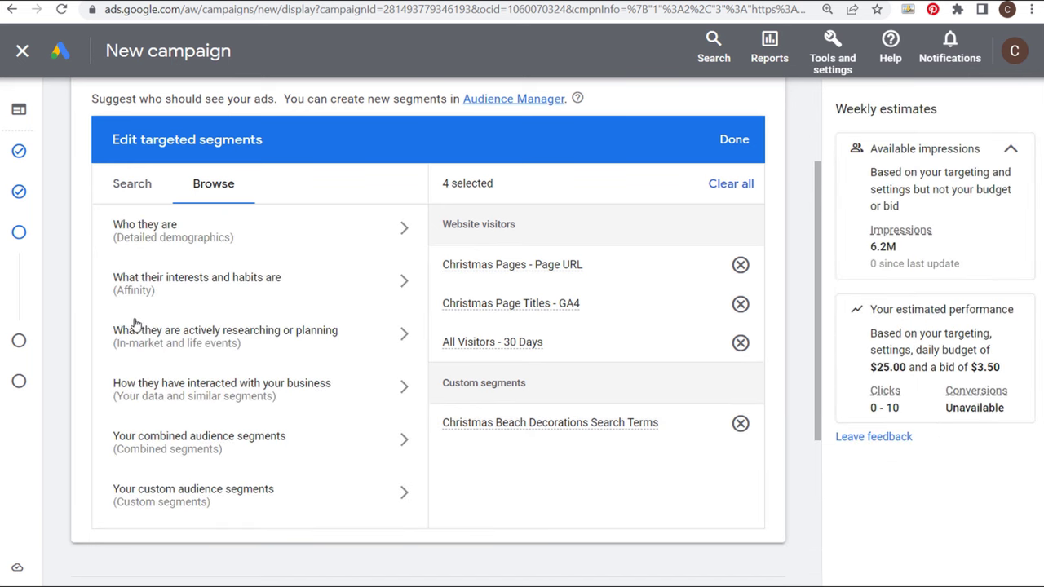
pyautogui.click(251, 352)
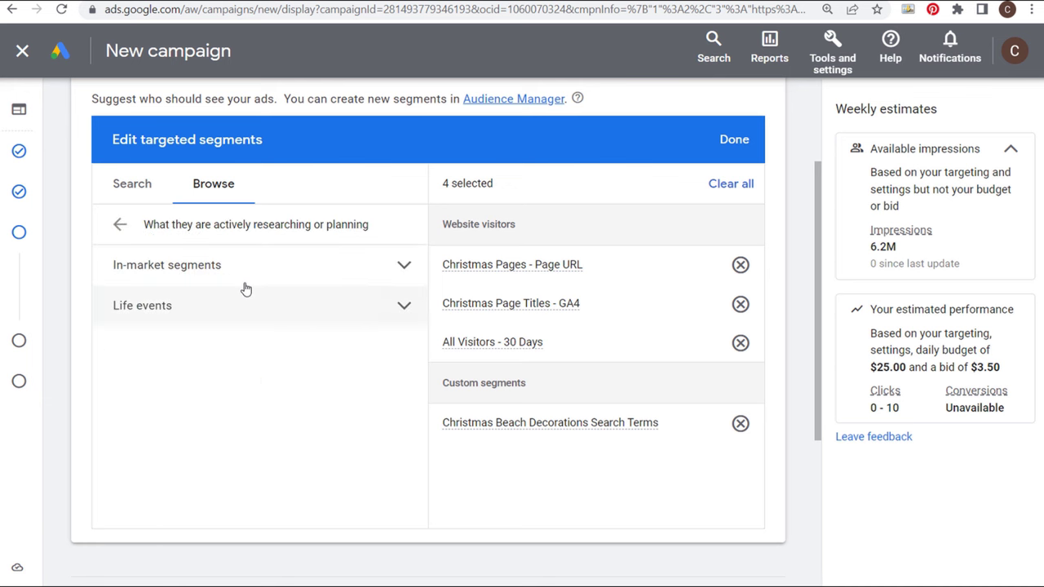
pyautogui.click(383, 268)
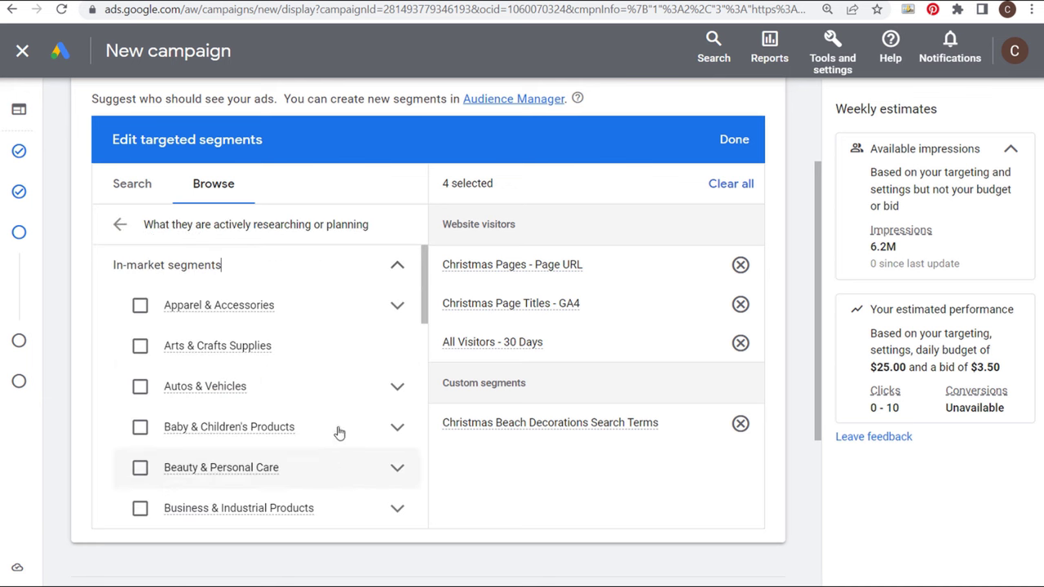
pyautogui.click(145, 188)
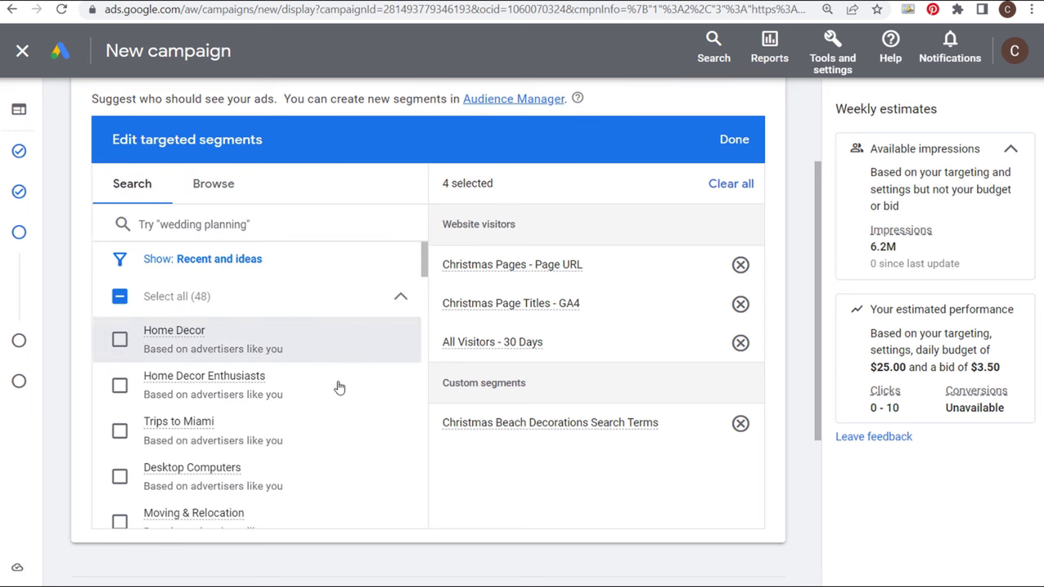
pyautogui.scroll(-2, 340, 424)
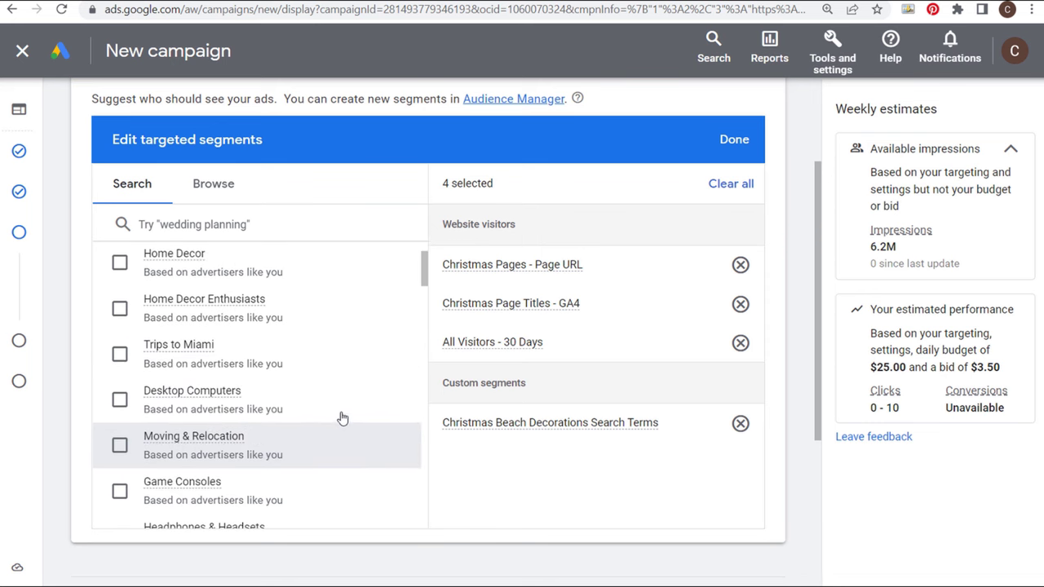
pyautogui.scroll(-2, 337, 391)
pyautogui.scroll(4, 335, 367)
# - Search the audience segments for "beach christmas", review the in-market matches, and return to the main list of segment categories
pyautogui.click(278, 227)
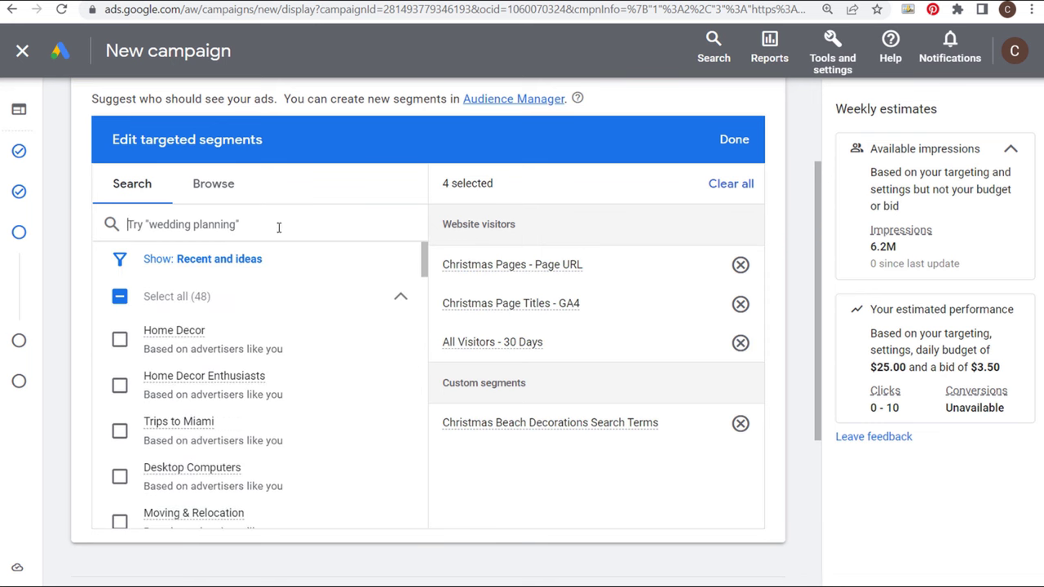
pyautogui.write('beach c')
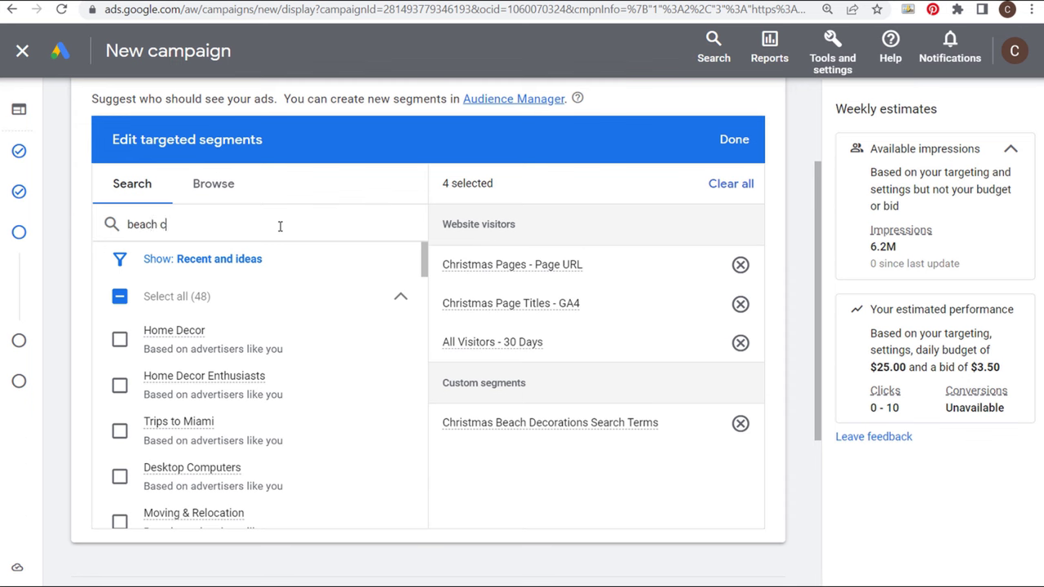
pyautogui.write('hristmas')
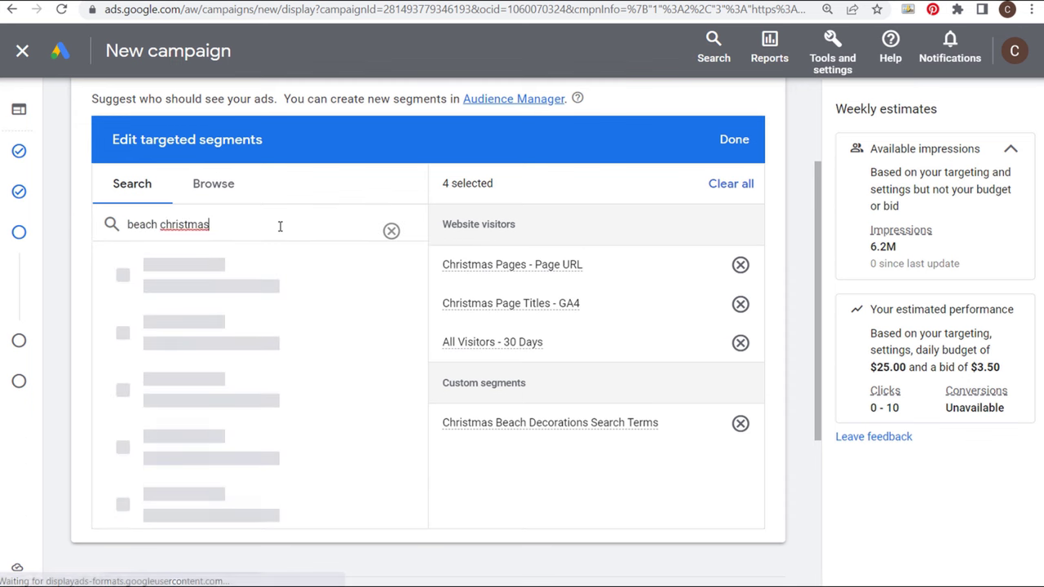
pyautogui.scroll(-1, 327, 315)
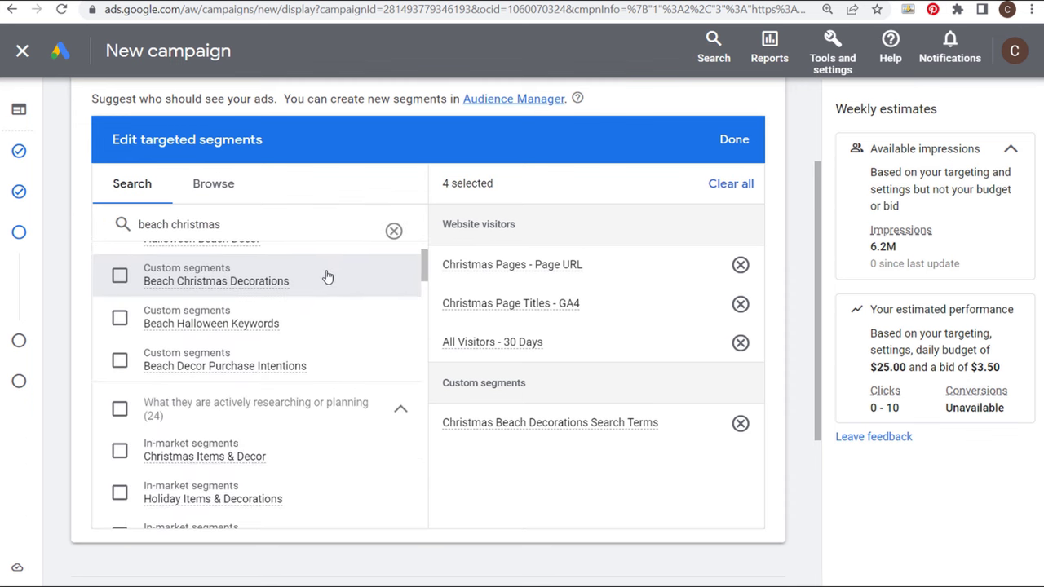
pyautogui.scroll(-1, 342, 281)
pyautogui.scroll(-1, 329, 377)
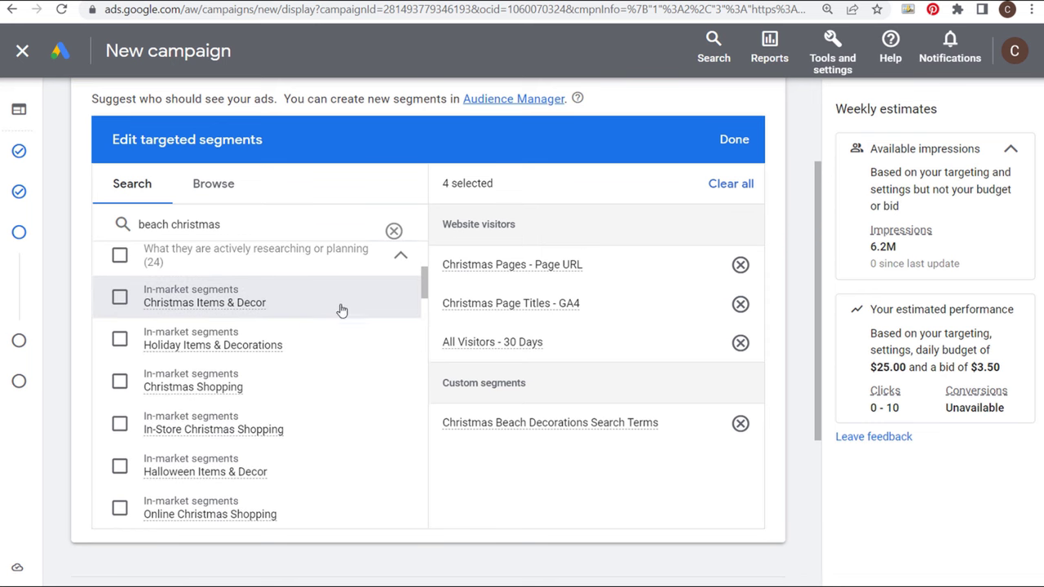
pyautogui.scroll(-1, 326, 328)
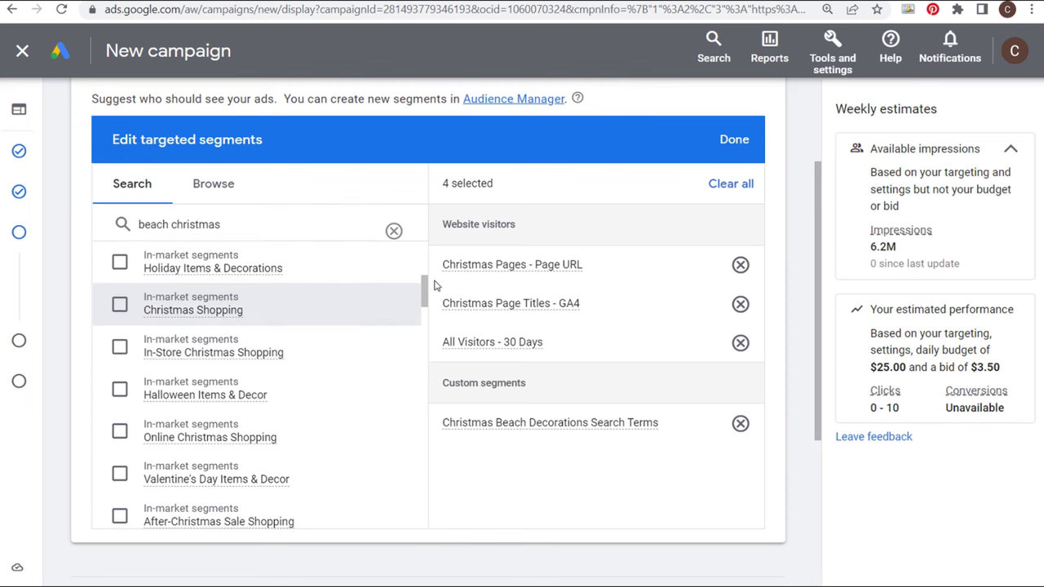
pyautogui.moveTo(457, 225); pyautogui.dragTo(550, 228)
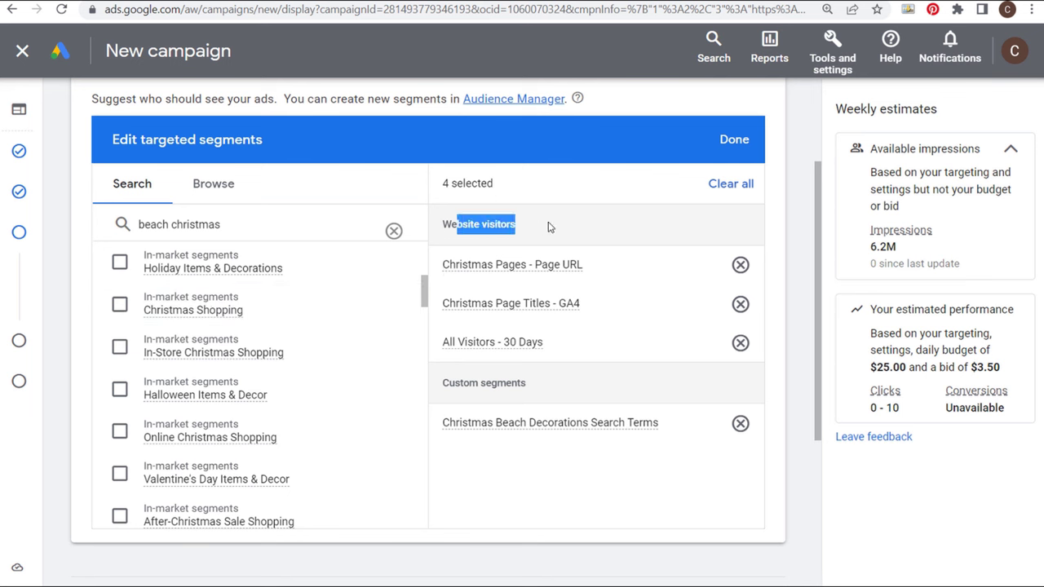
pyautogui.click(561, 235)
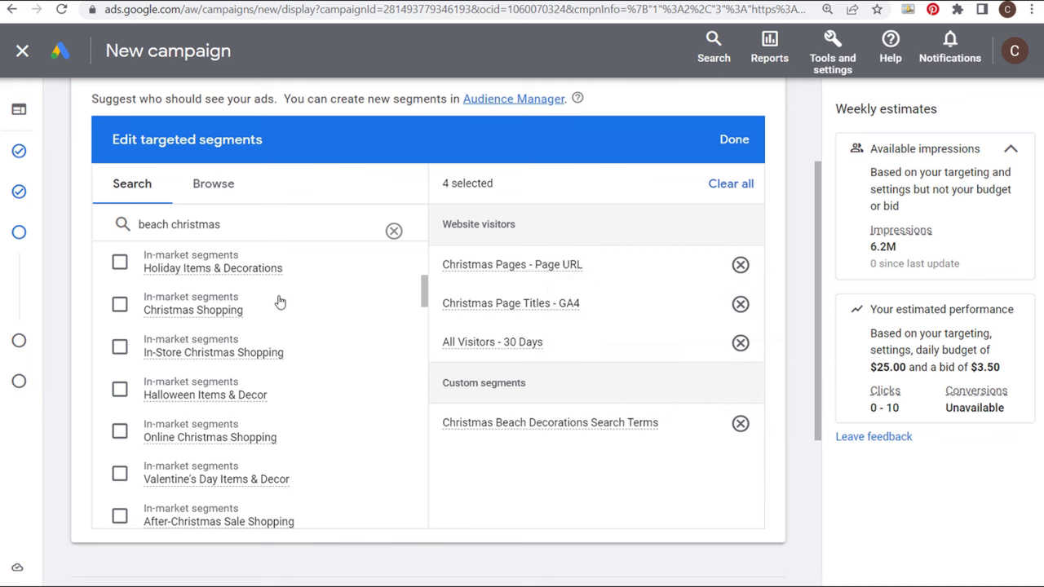
pyautogui.click(394, 231)
pyautogui.click(223, 185)
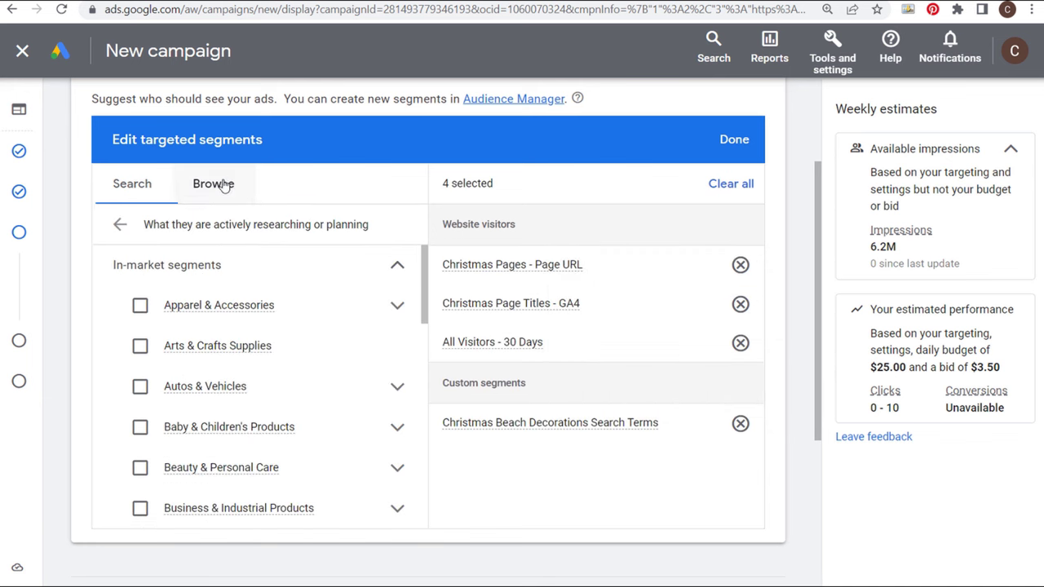
pyautogui.click(126, 235)
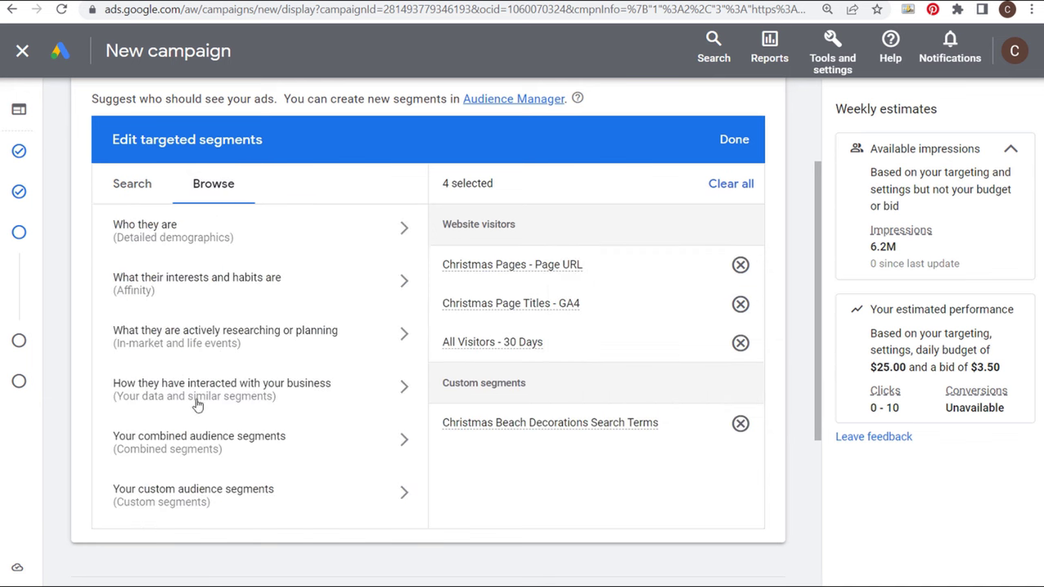
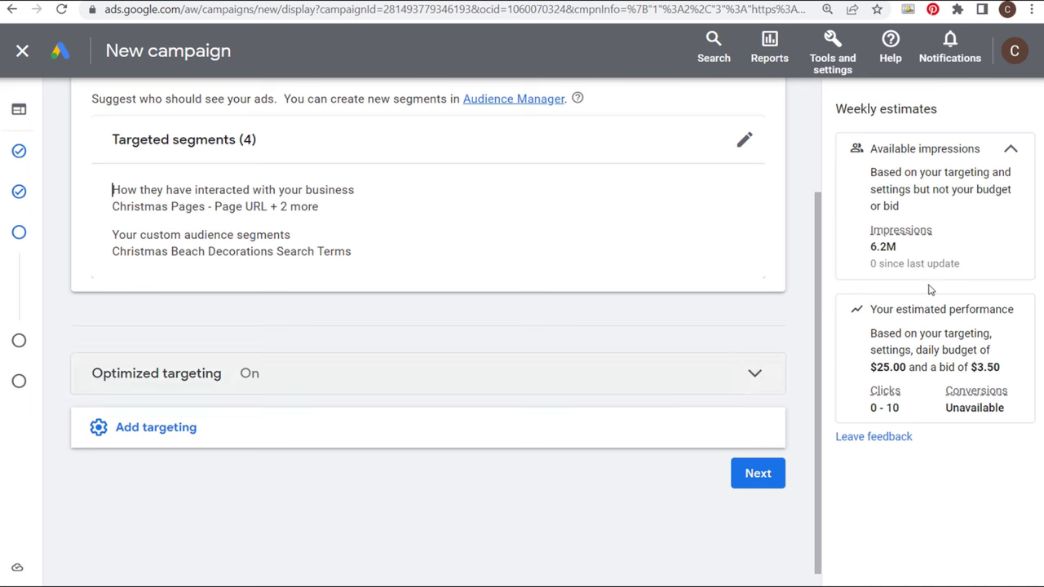
# - Examine the weekly estimates for available impressions, daily budget, bid and clicks
pyautogui.moveTo(909, 249); pyautogui.dragTo(865, 250)
pyautogui.click(939, 222)
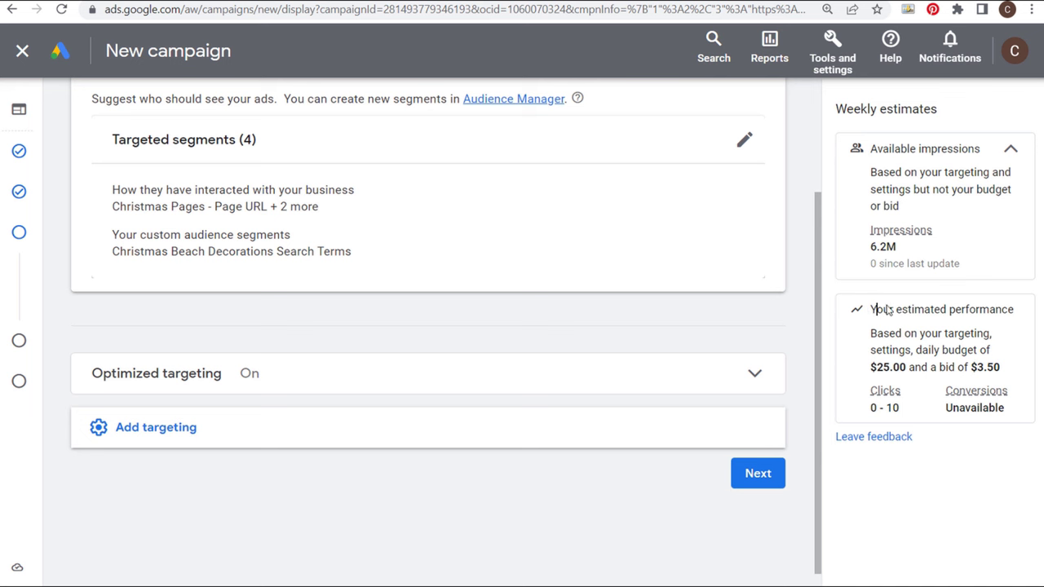
pyautogui.moveTo(876, 309); pyautogui.dragTo(1018, 357)
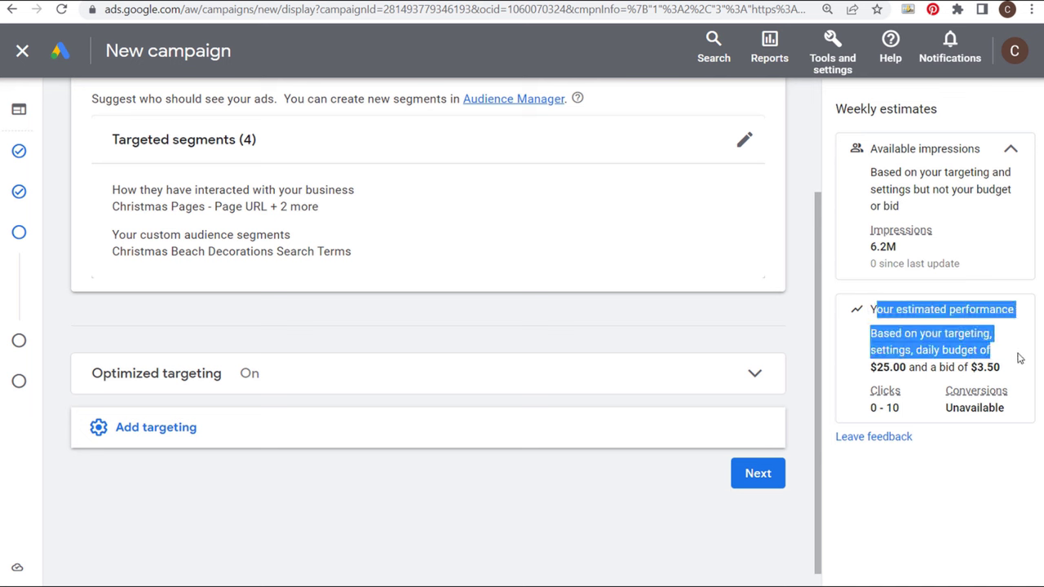
pyautogui.click(962, 340)
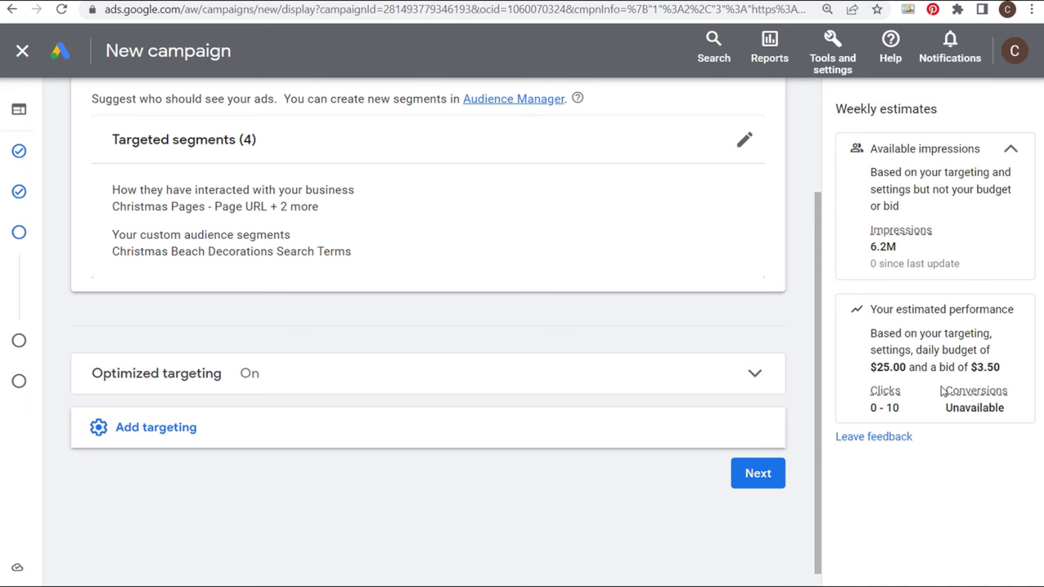
pyautogui.moveTo(934, 366); pyautogui.dragTo(976, 366)
pyautogui.click(993, 367)
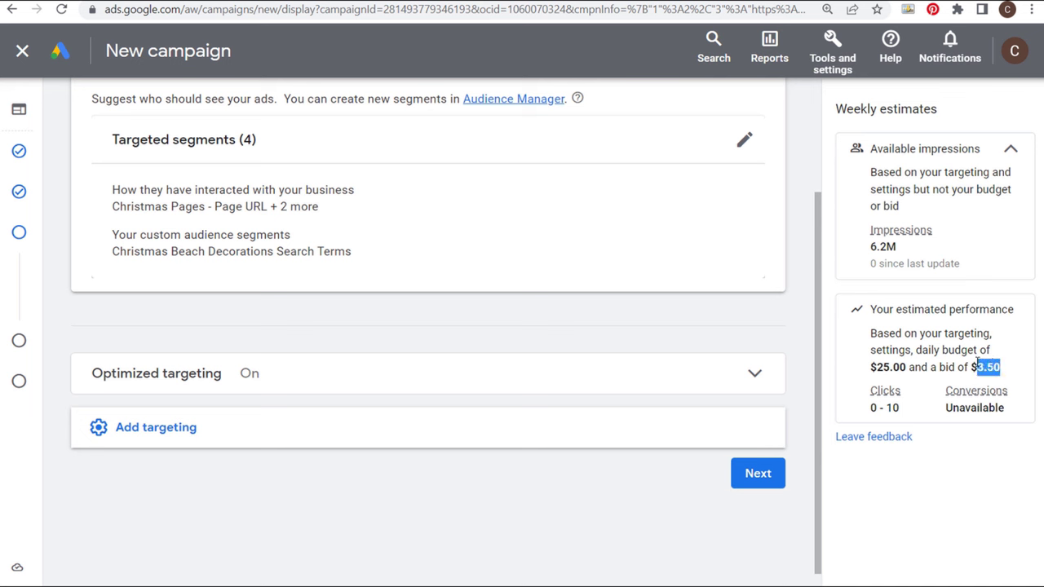
pyautogui.moveTo(908, 416); pyautogui.dragTo(855, 415)
pyautogui.click(920, 366)
# - Show the additional targeting types available besides audience segments and collapse their list again
pyautogui.click(203, 426)
pyautogui.scroll(-1, 211, 420)
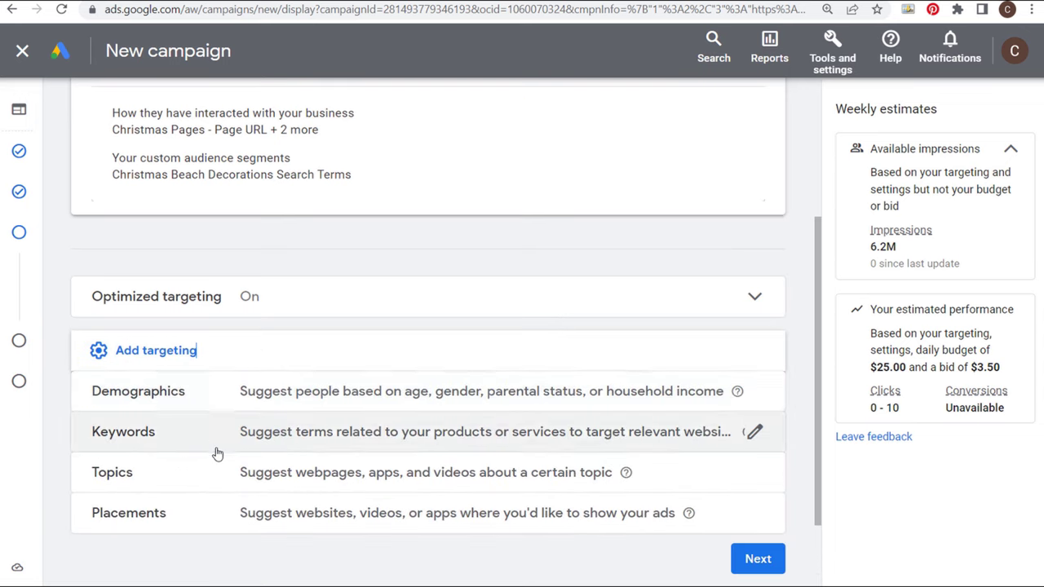
pyautogui.click(277, 359)
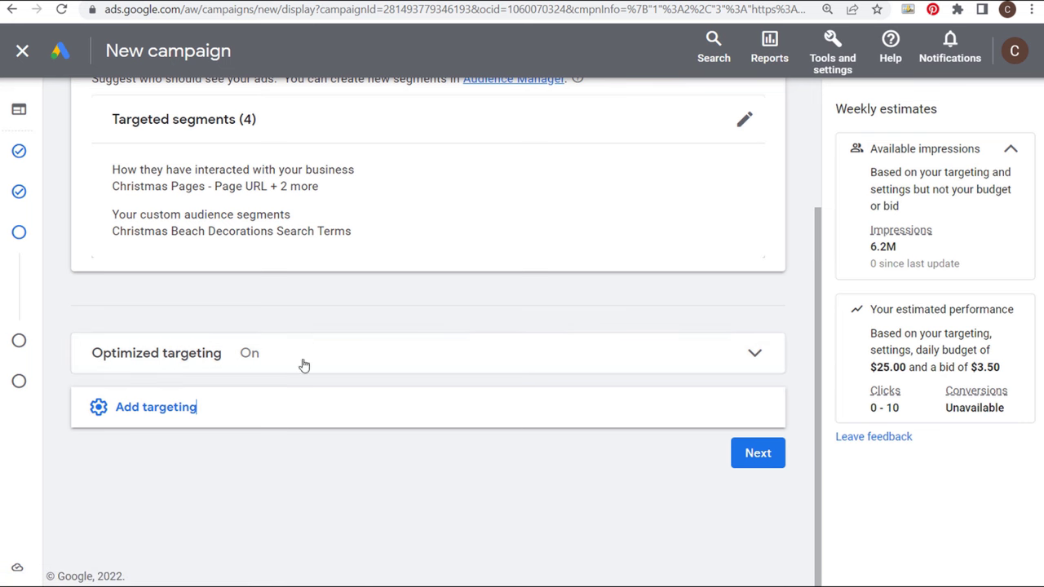
# - Add topic targeting to the ad group and select the Home & Garden topic
pyautogui.click(272, 415)
pyautogui.scroll(-1, 220, 501)
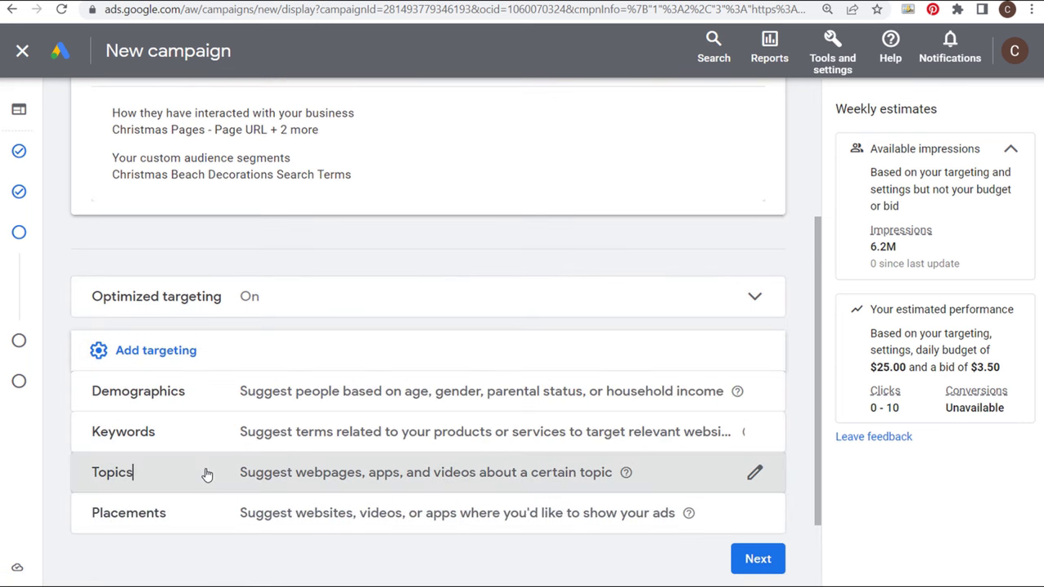
pyautogui.click(207, 472)
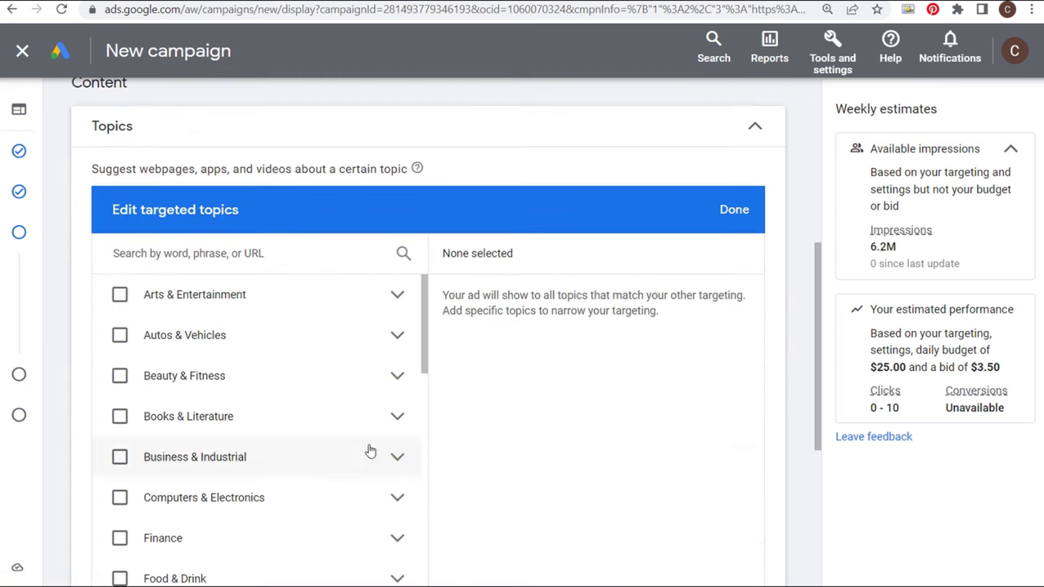
pyautogui.scroll(-2, 328, 355)
pyautogui.scroll(-1, 237, 426)
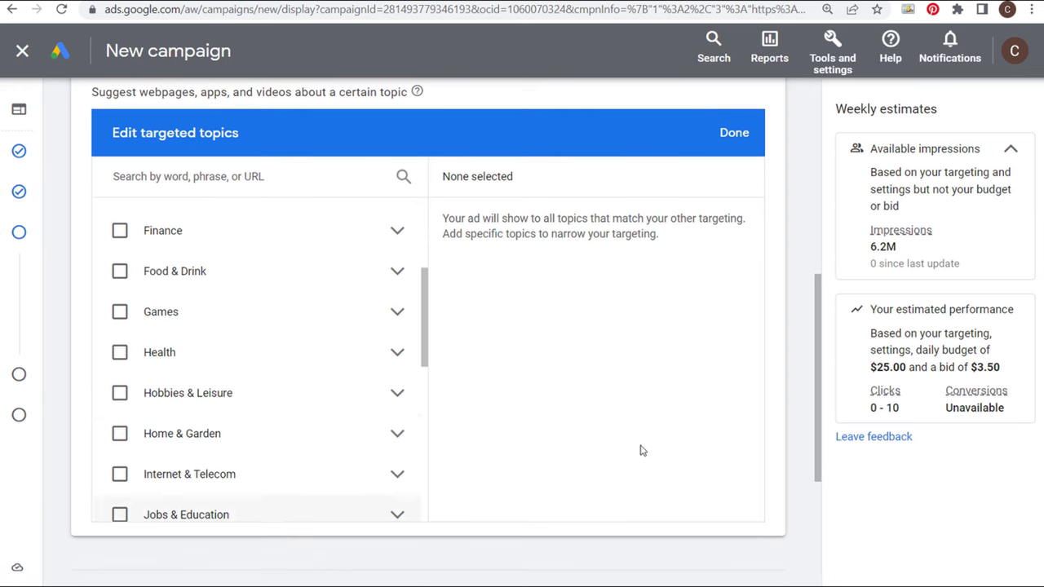
pyautogui.click(119, 434)
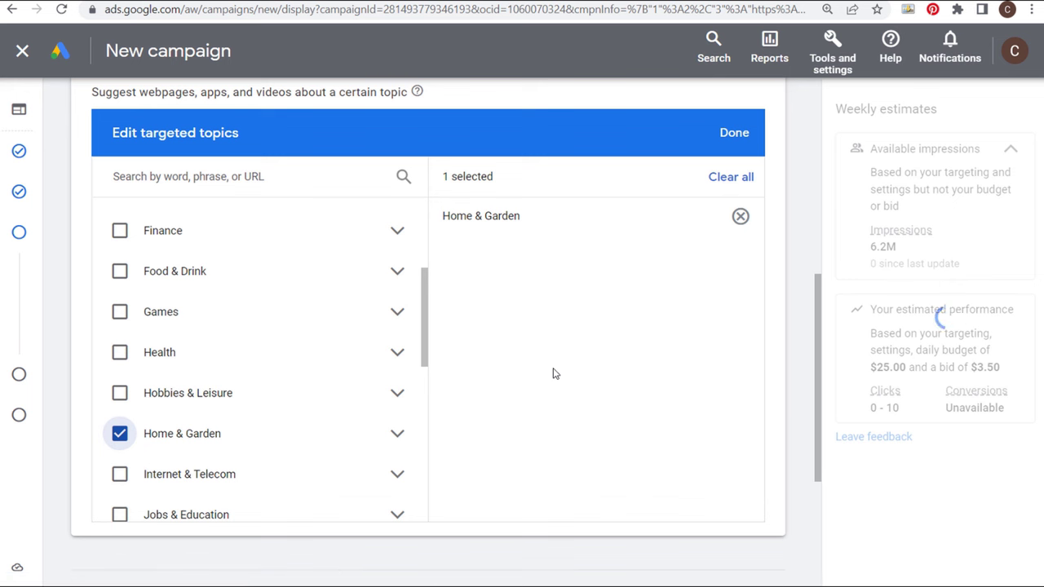
# - Check the available impressions estimate, remove the Home & Garden topic and finish editing the targeted topics
pyautogui.moveTo(137, 92); pyautogui.dragTo(326, 111)
pyautogui.click(326, 111)
pyautogui.moveTo(900, 246); pyautogui.dragTo(870, 247)
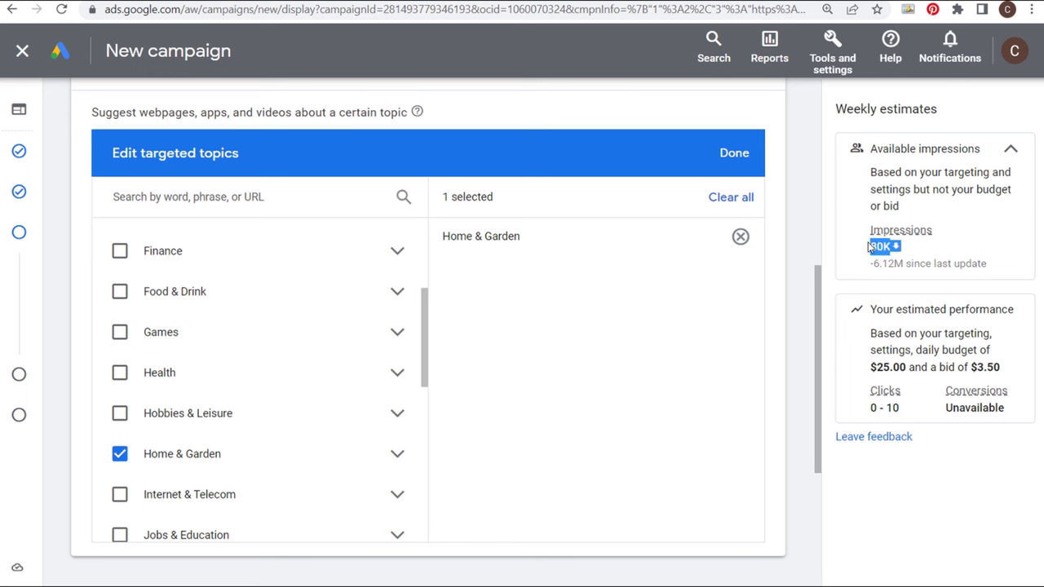
pyautogui.click(923, 251)
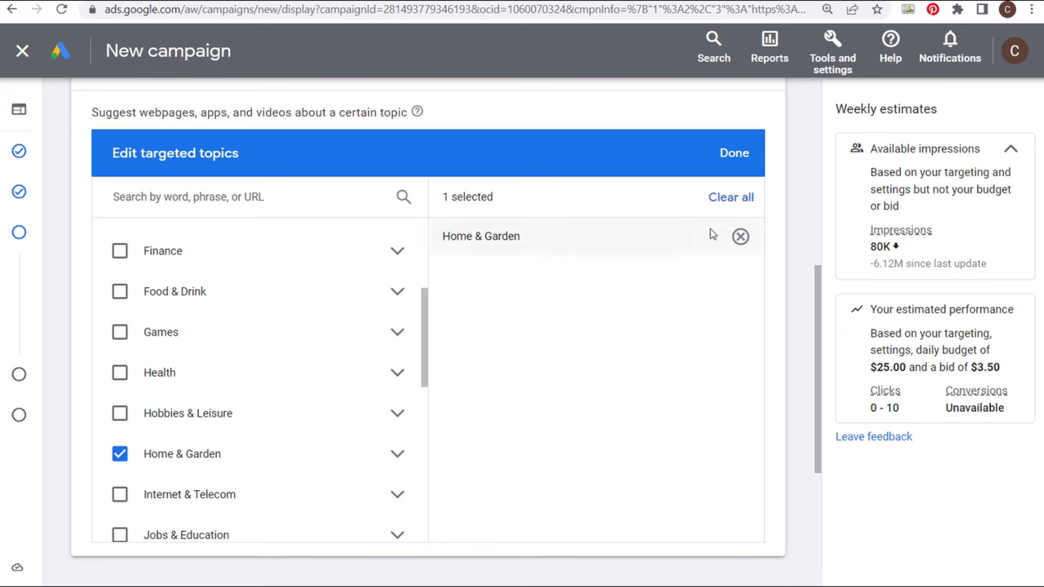
pyautogui.click(739, 237)
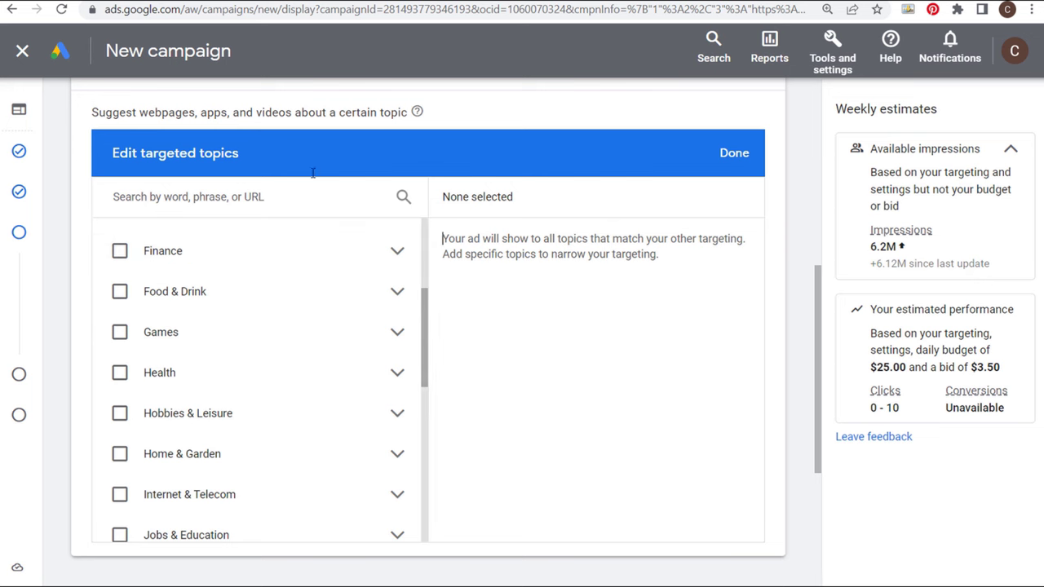
pyautogui.click(733, 154)
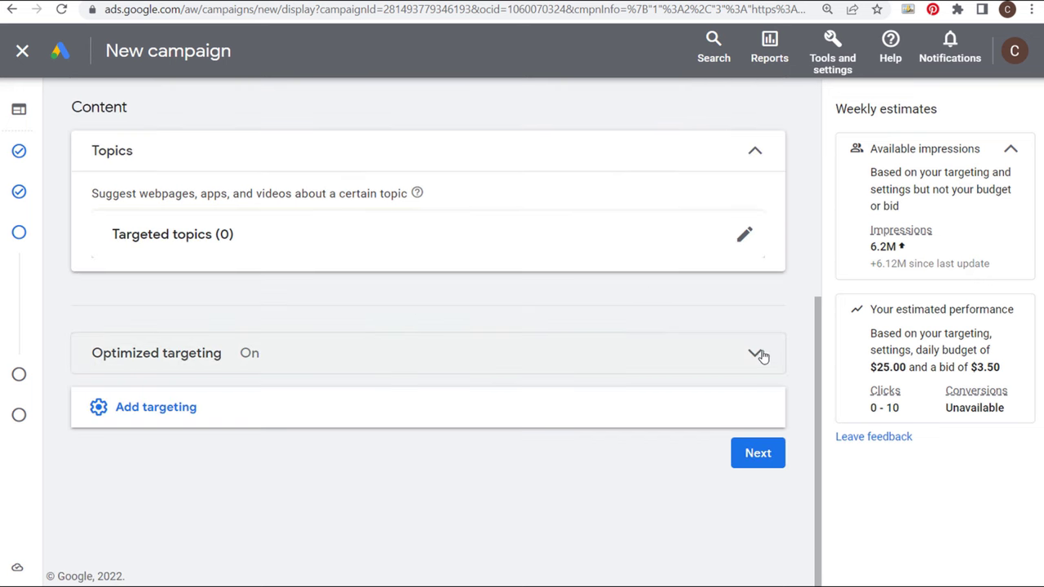
# - Expand the optimized targeting setting, read its description and collapse it again
pyautogui.click(756, 355)
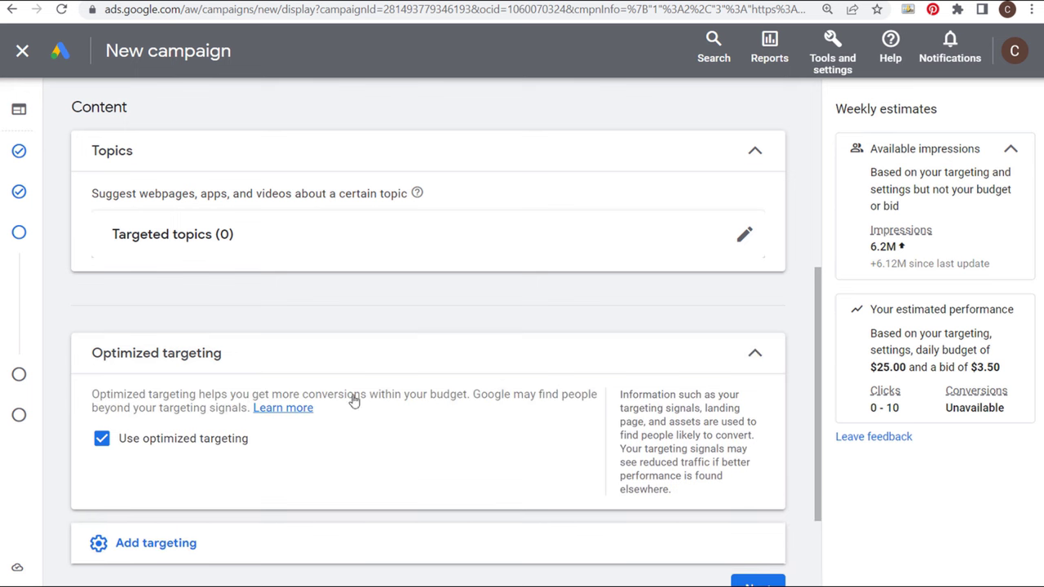
pyautogui.moveTo(475, 393); pyautogui.dragTo(249, 410)
pyautogui.click(676, 435)
pyautogui.scroll(-3, 448, 410)
pyautogui.click(754, 217)
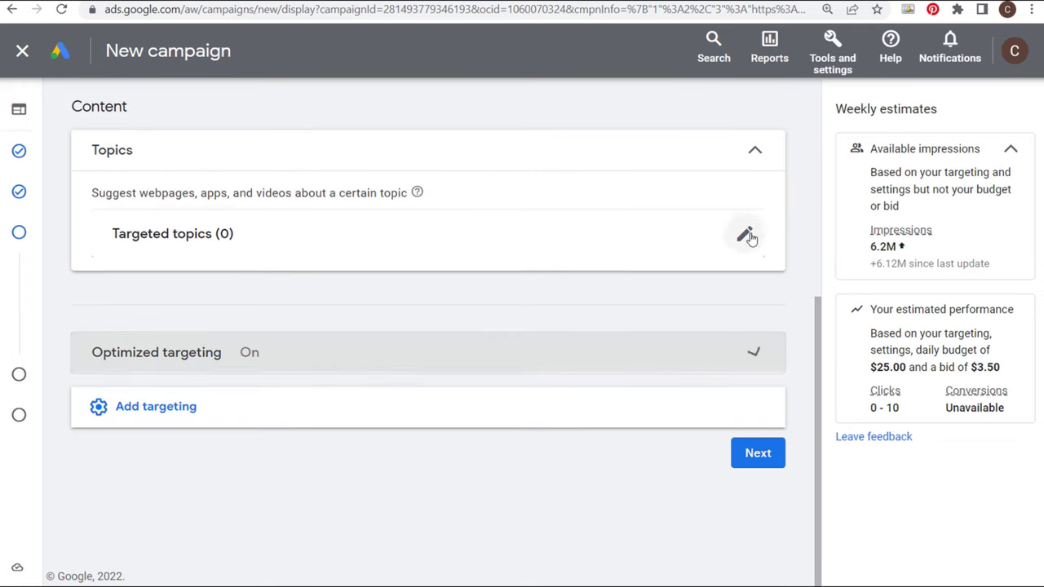
# - Reopen the targeted audience segments for editing and start a new custom segment from the custom audience segments list
pyautogui.scroll(5, 531, 291)
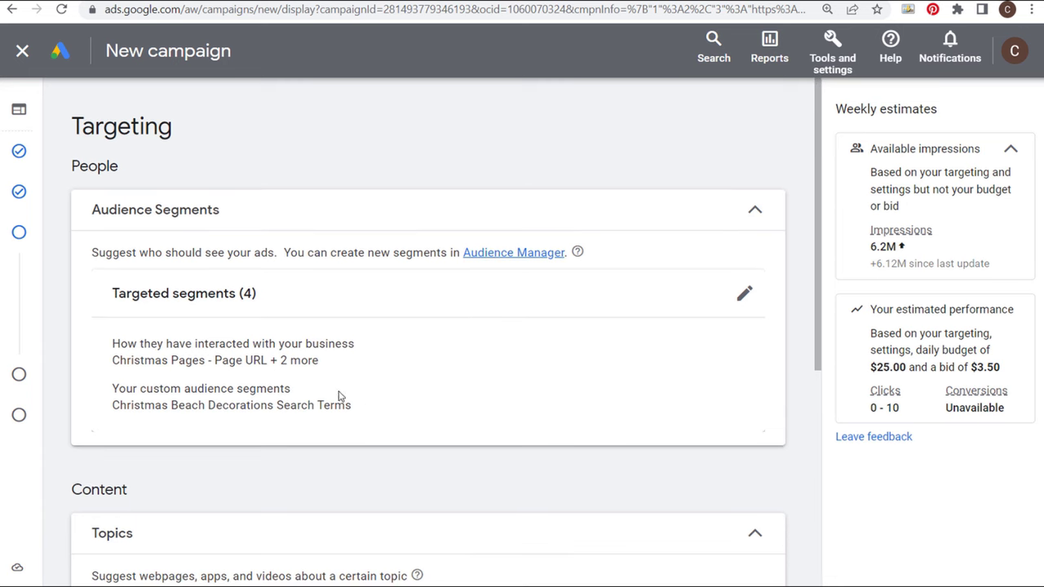
pyautogui.click(744, 294)
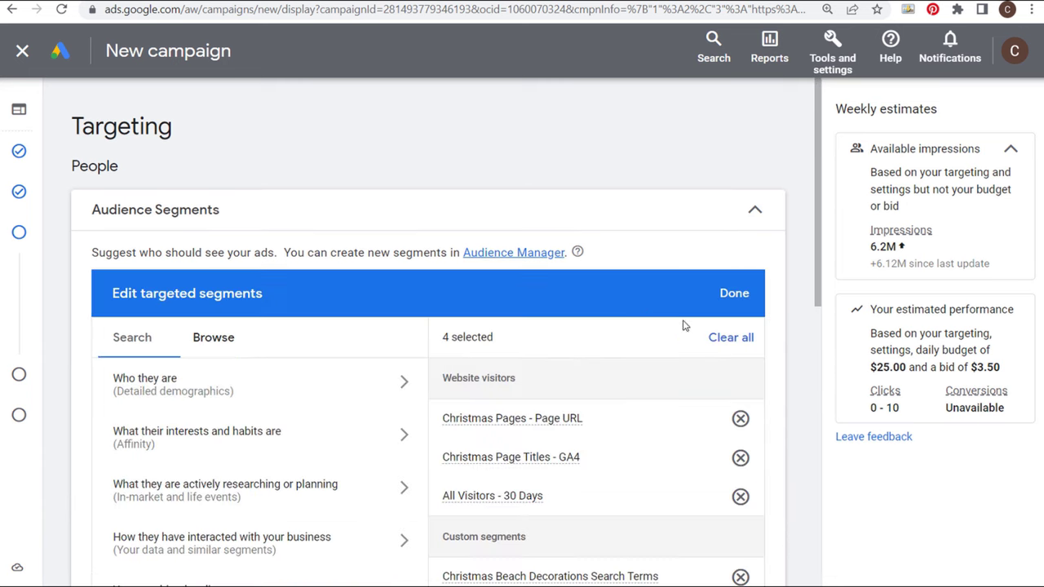
pyautogui.scroll(-1, 518, 369)
pyautogui.scroll(-1, 519, 368)
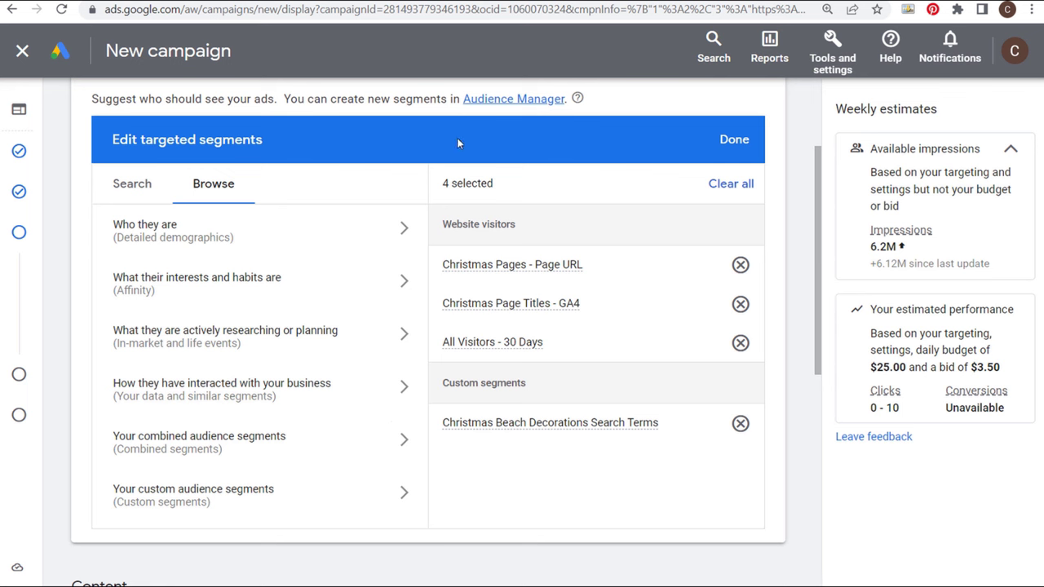
pyautogui.click(373, 499)
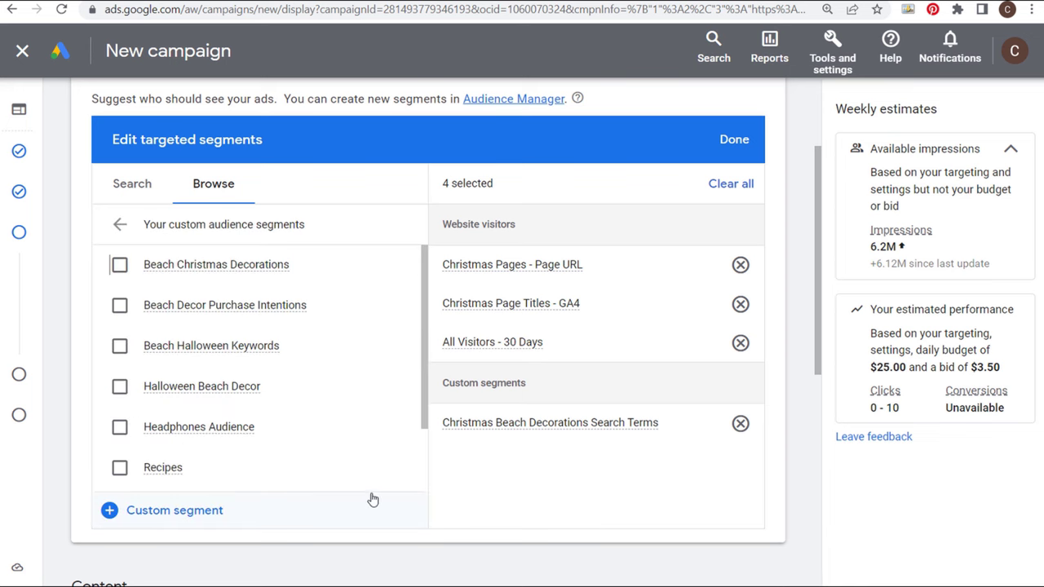
pyautogui.click(129, 510)
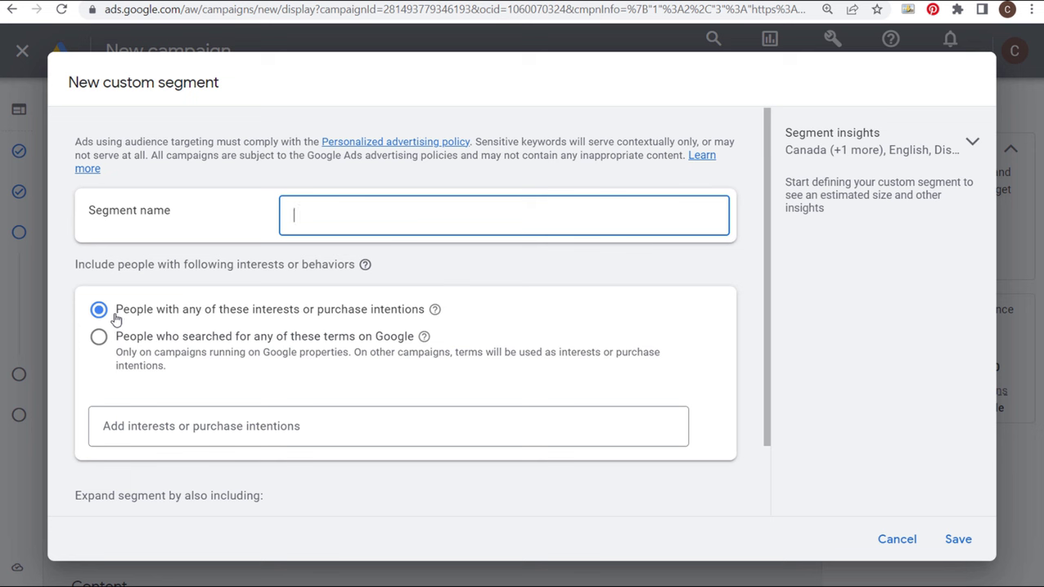
# - Add "beach christmas decorations" as an interest or purchase intention of the new custom segment
pyautogui.click(289, 423)
pyautogui.write('bea')
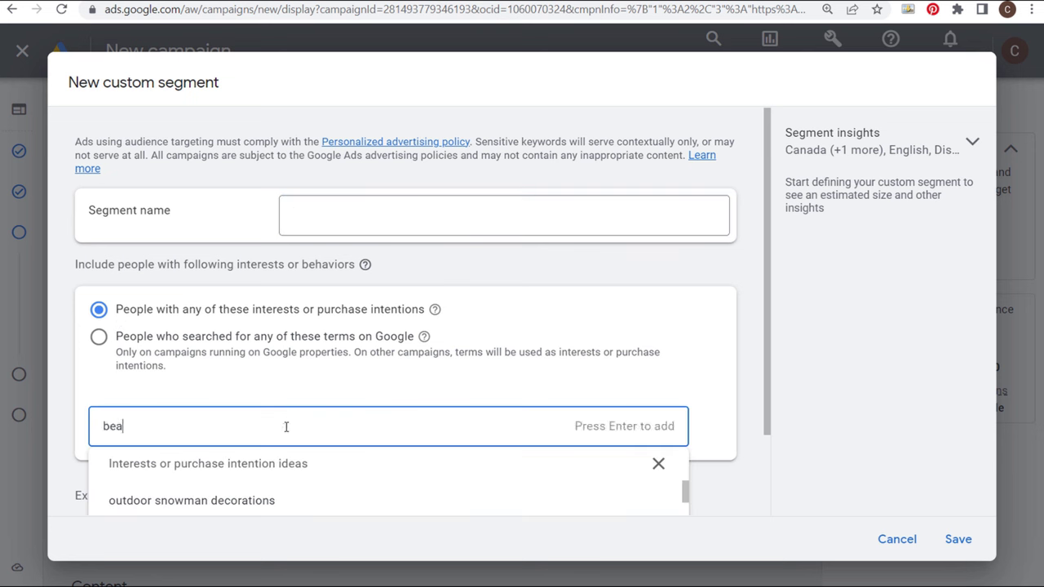
pyautogui.write('ch christmas decor')
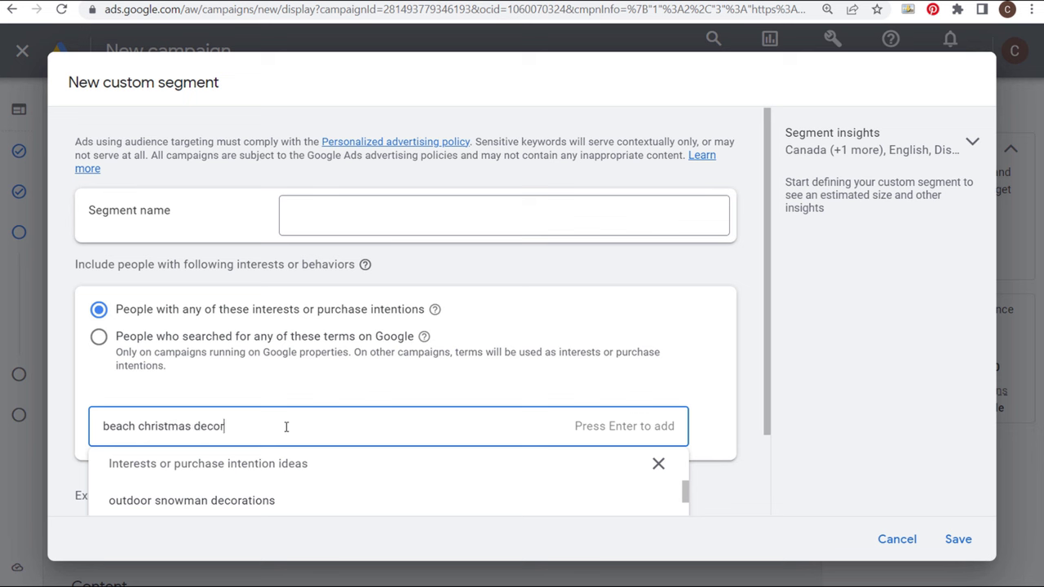
pyautogui.write('ations')
pyautogui.press('Return')
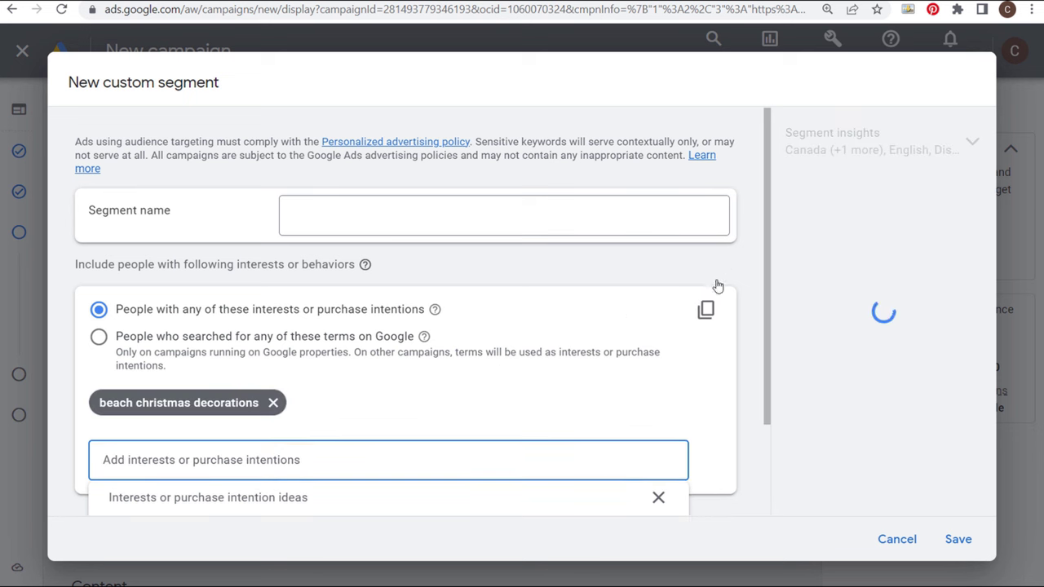
# - Examine the custom segment's weekly impressions and the options for expanding it with websites and apps
pyautogui.click(721, 273)
pyautogui.moveTo(787, 198); pyautogui.dragTo(895, 197)
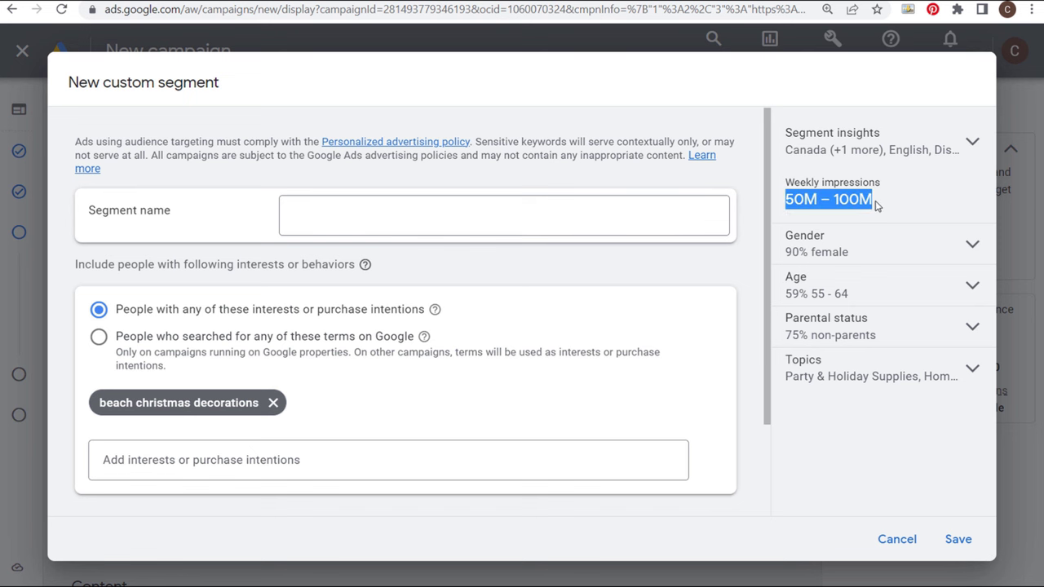
pyautogui.click(671, 294)
pyautogui.scroll(-2, 620, 318)
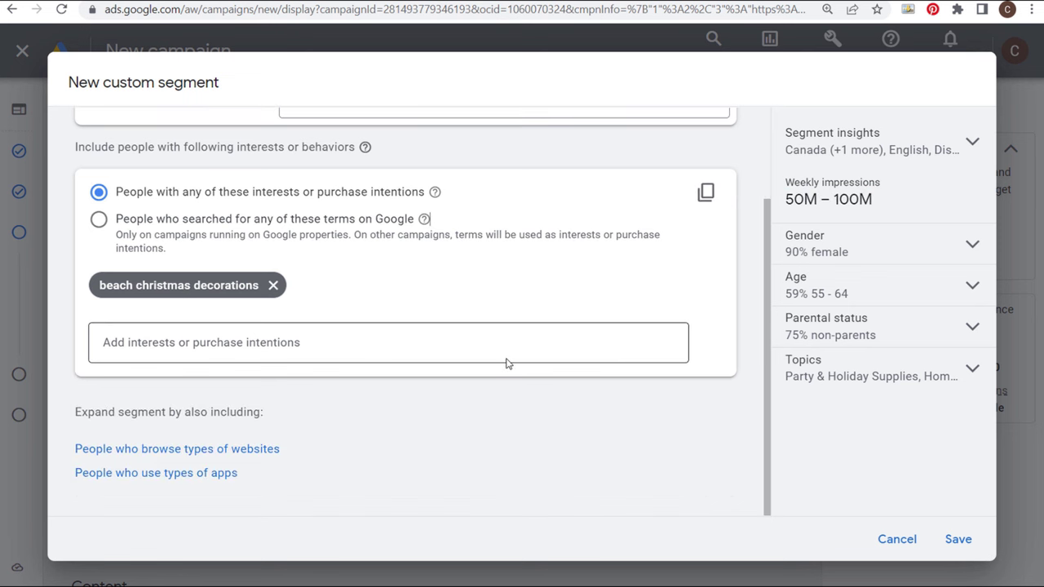
pyautogui.moveTo(109, 415); pyautogui.dragTo(216, 412)
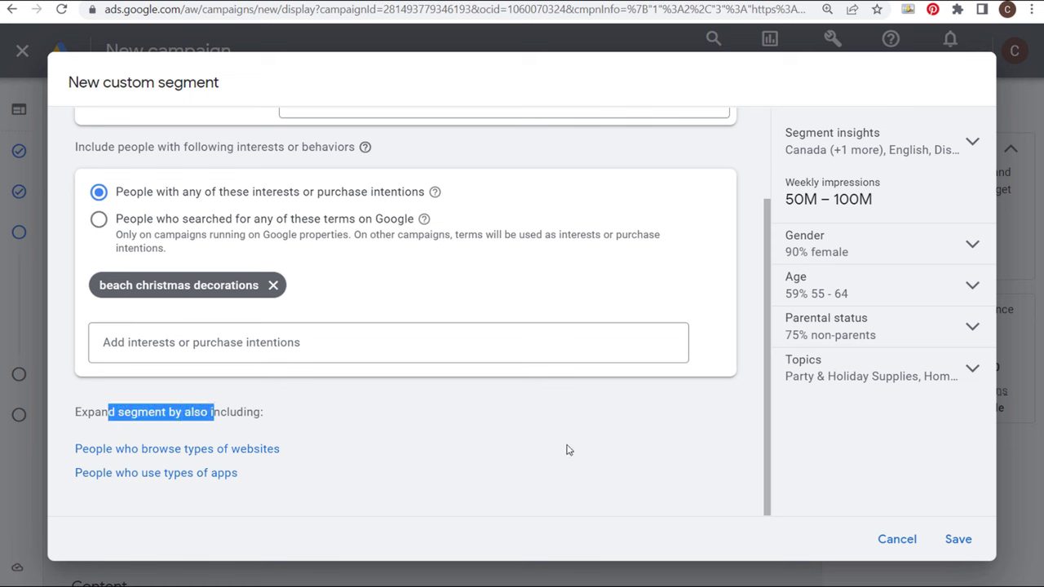
pyautogui.click(499, 450)
# - Expand the segment with people who browse similar websites, cancel the new custom segment and finish editing the targeted segments
pyautogui.click(222, 450)
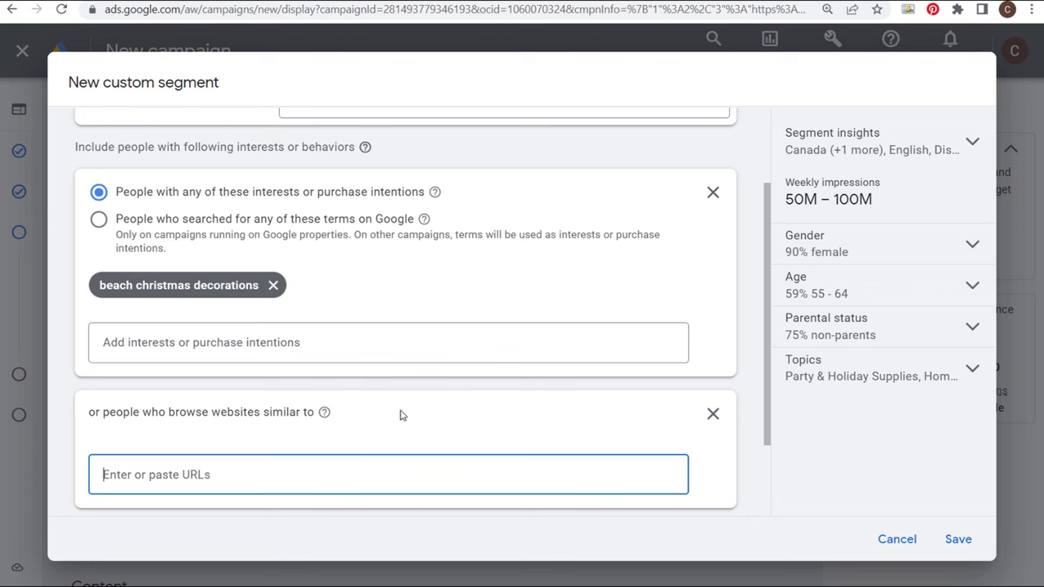
pyautogui.click(893, 539)
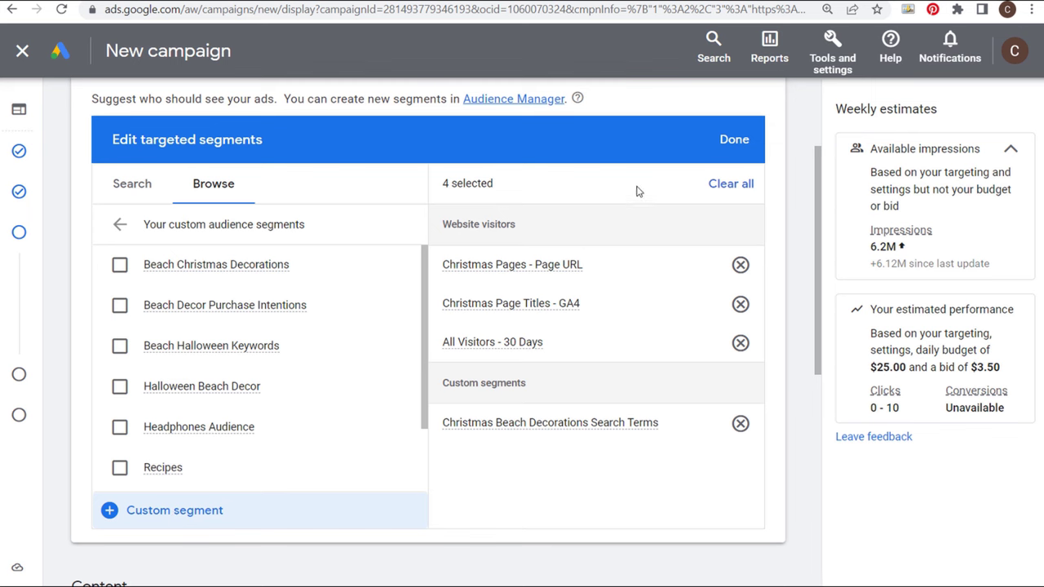
pyautogui.click(738, 141)
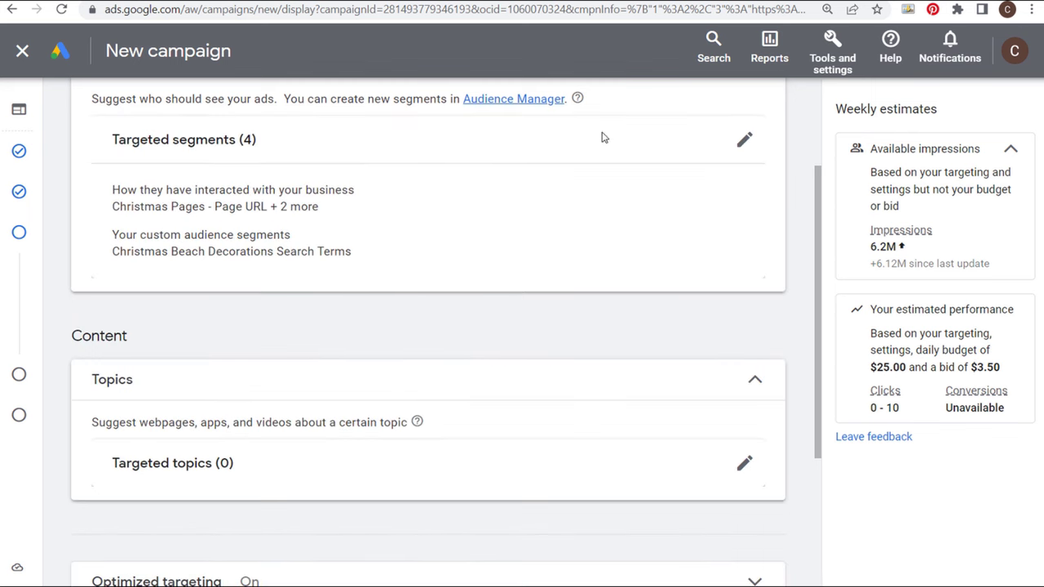
# - Reopen the targeted segments, return to the main audience categories for review and finish editing
pyautogui.click(744, 139)
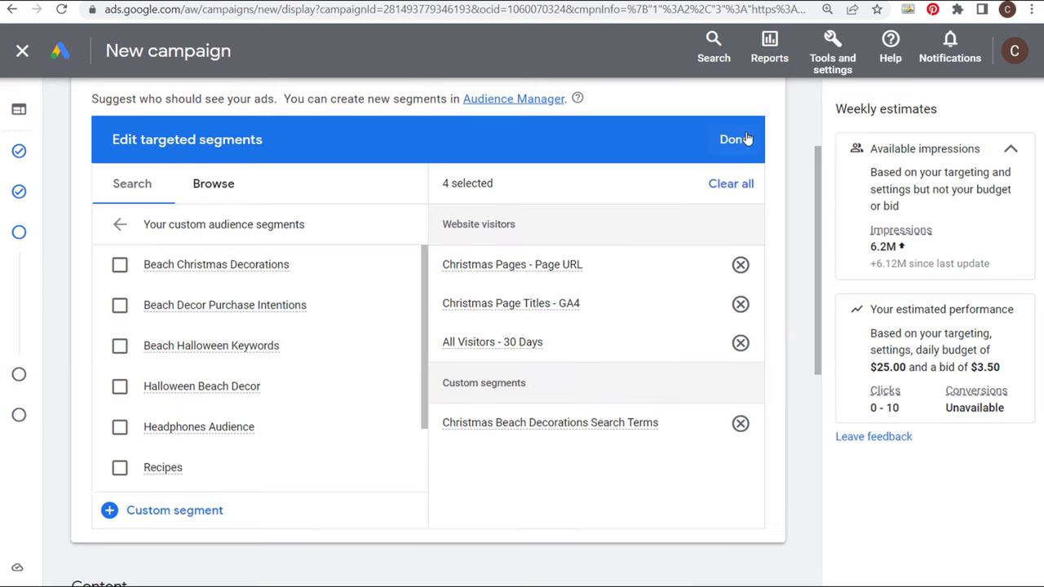
pyautogui.click(117, 225)
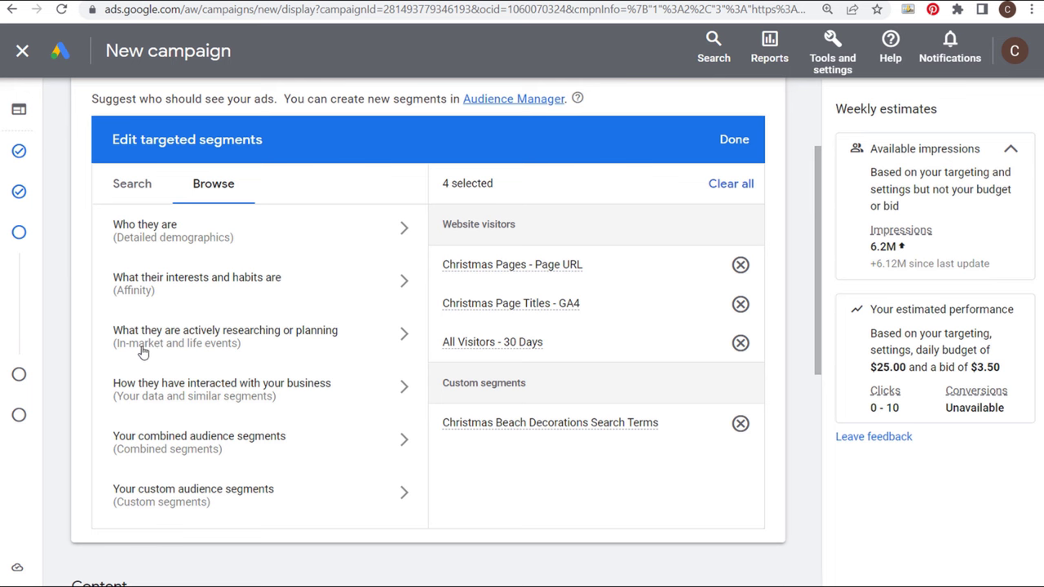
pyautogui.click(735, 139)
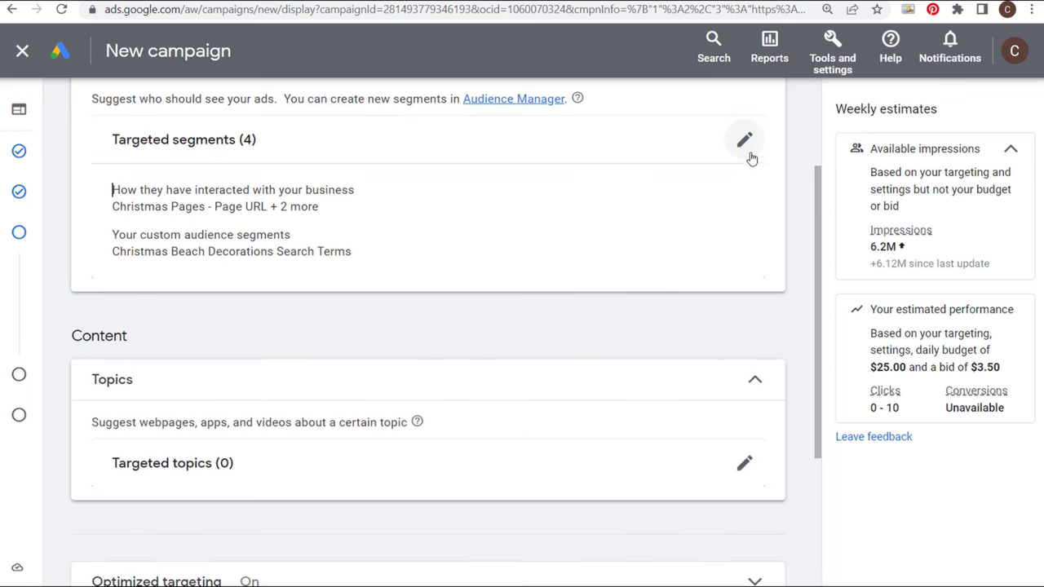
# - Proceed to ad creation and check the responsive display ad's final URL against the website's Christmas category page
pyautogui.scroll(-3, 527, 233)
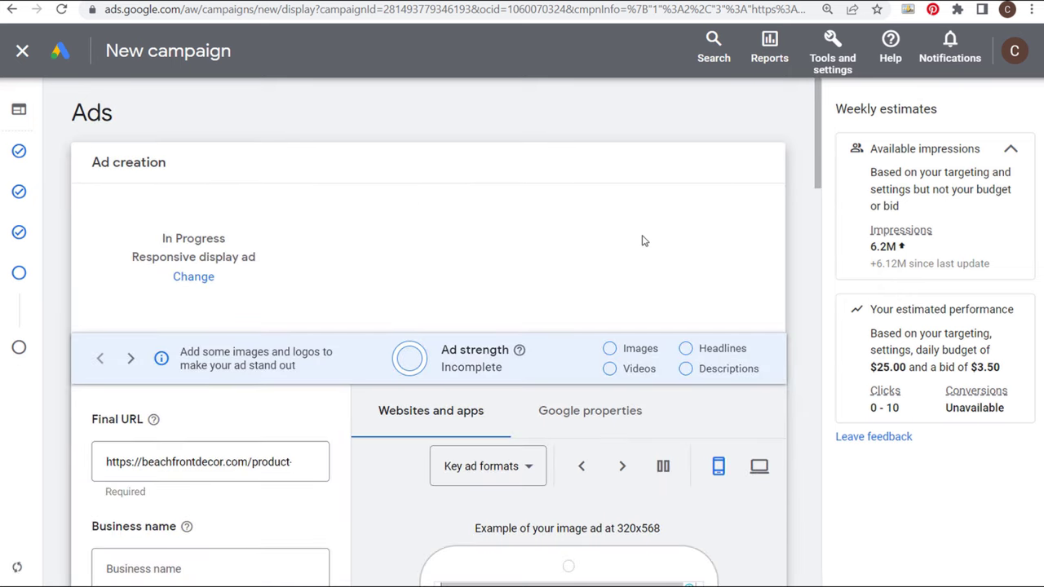
pyautogui.scroll(-2, 367, 216)
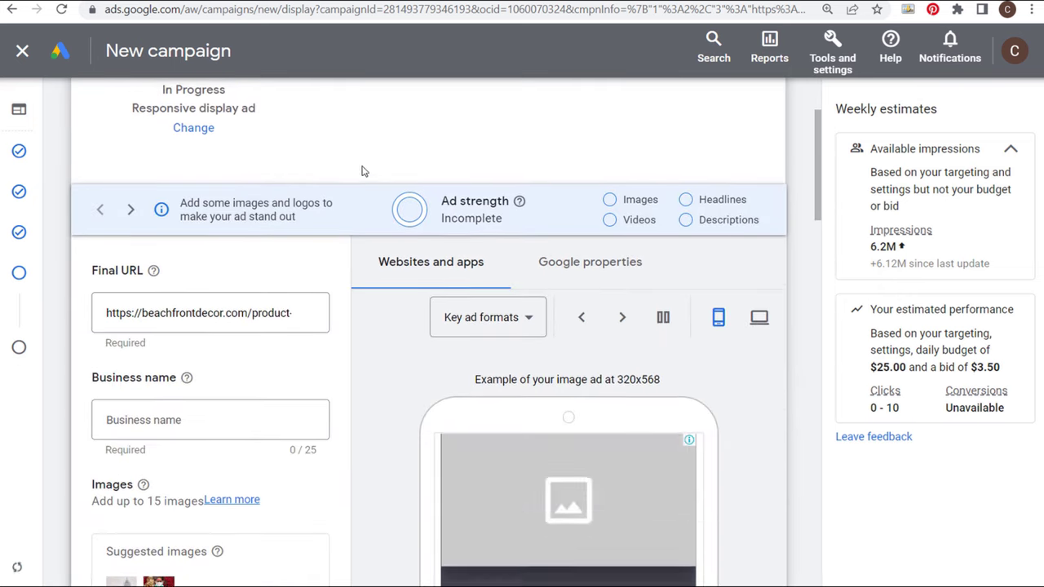
pyautogui.moveTo(161, 308); pyautogui.dragTo(311, 316)
pyautogui.moveTo(246, 324); pyautogui.dragTo(243, 320)
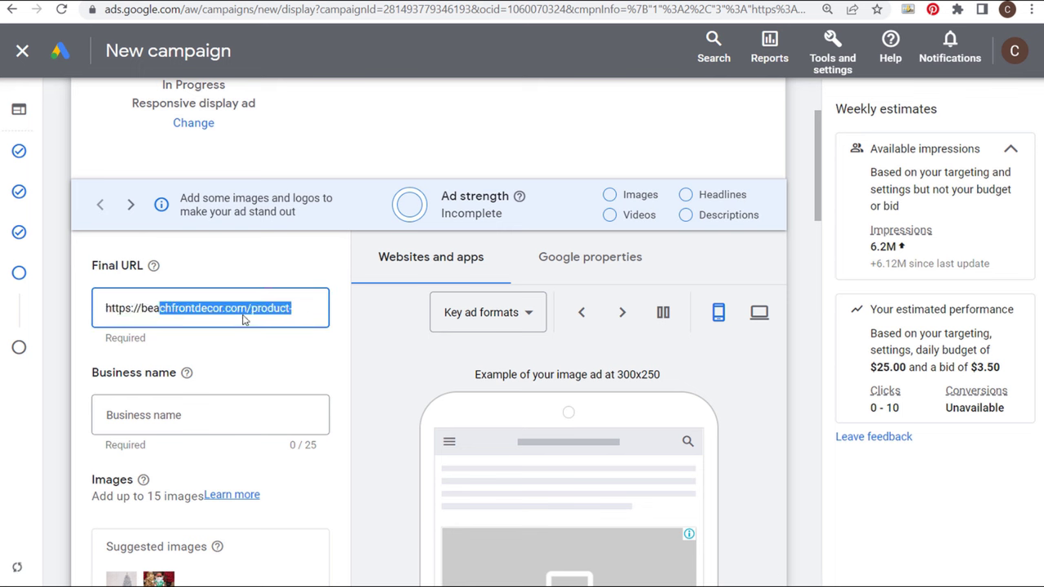
pyautogui.click(247, 307)
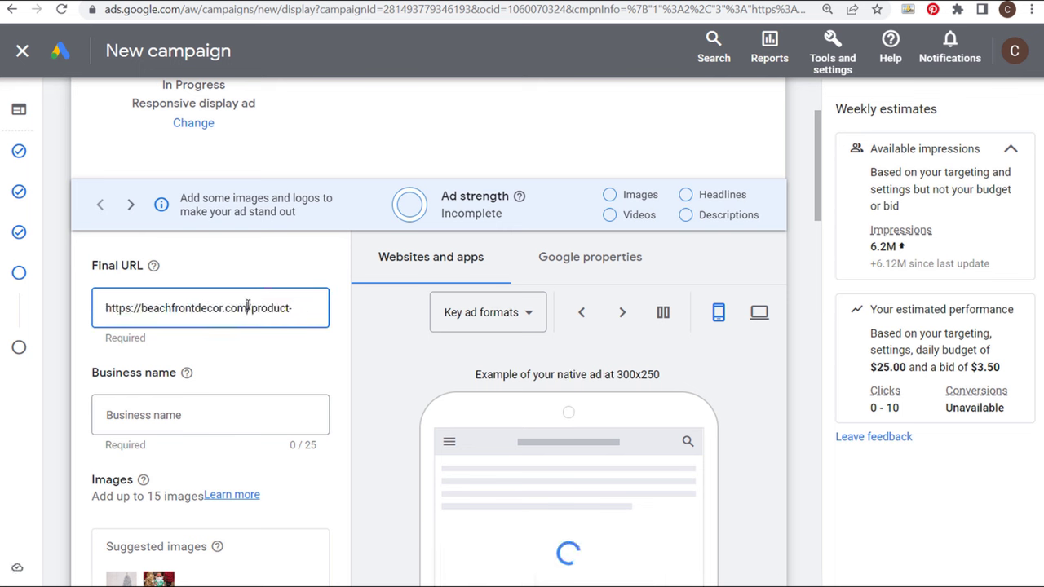
pyautogui.hotkey('ctrl', 'Tab')
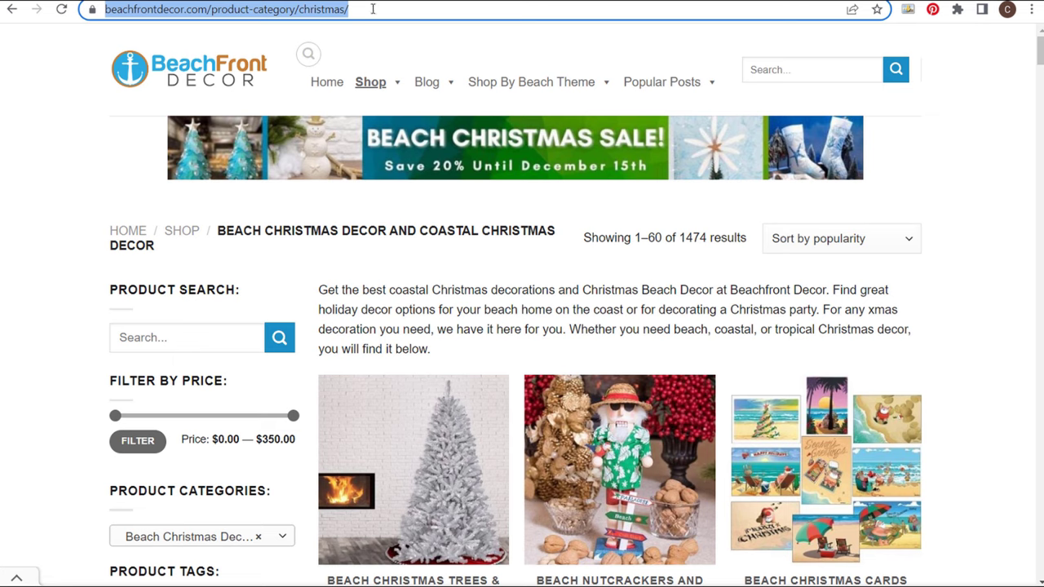
pyautogui.hotkey('ctrl', 'shift', 'Tab')
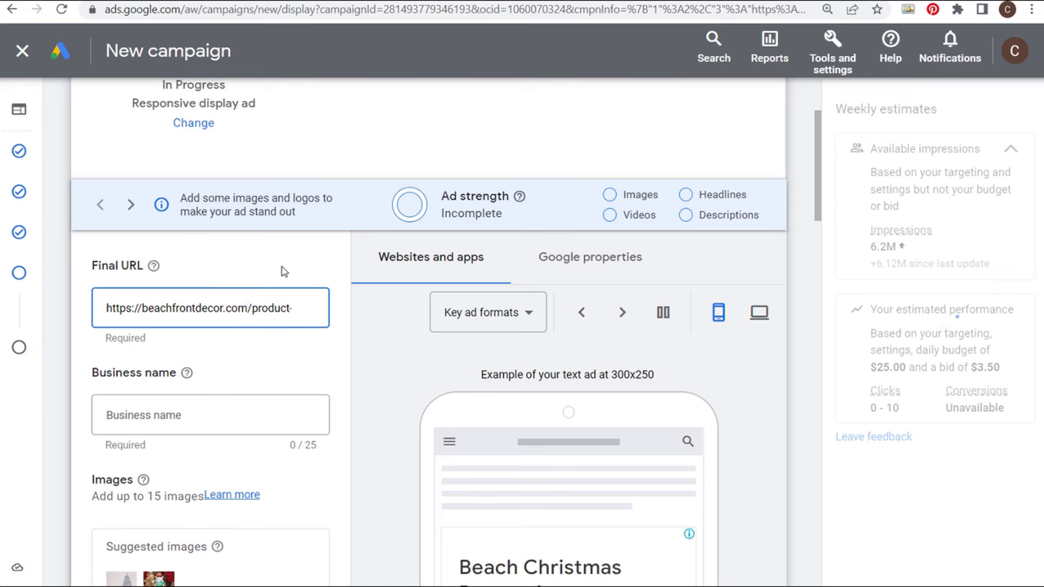
# - Enter "Beachfront Decor" as the business name of the responsive display ad
pyautogui.scroll(-2, 364, 347)
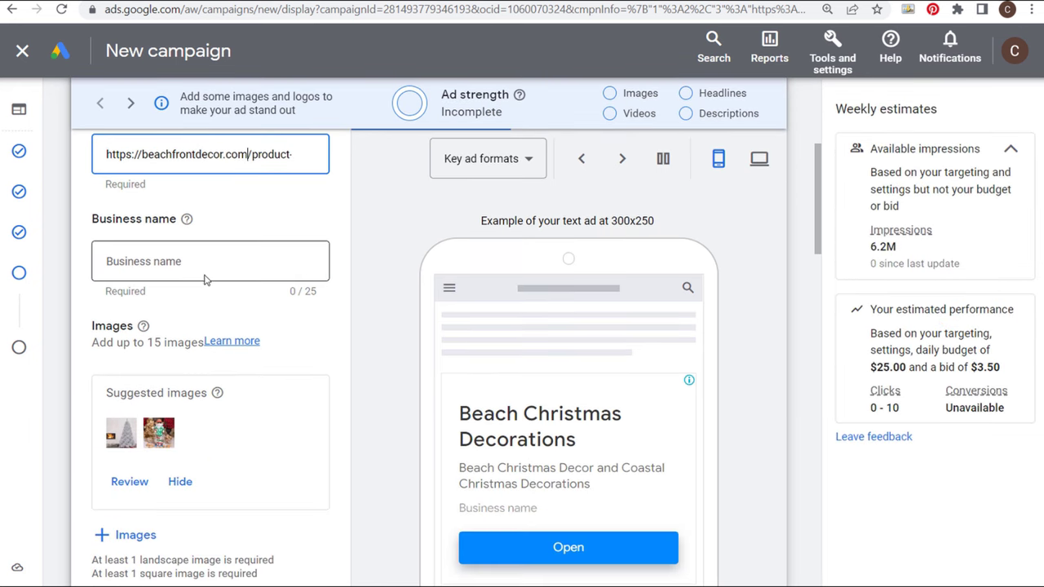
pyautogui.click(209, 264)
pyautogui.write('Beachfront Decor')
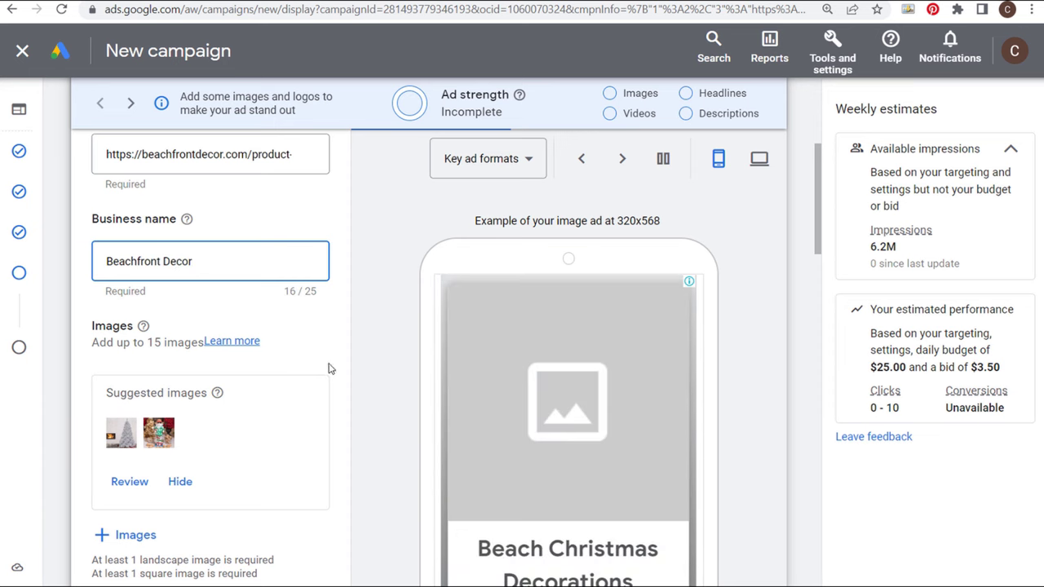
# - Open the image selection for the ad and look through the asset library, website and free stock image sources
pyautogui.click(342, 340)
pyautogui.scroll(-1, 351, 331)
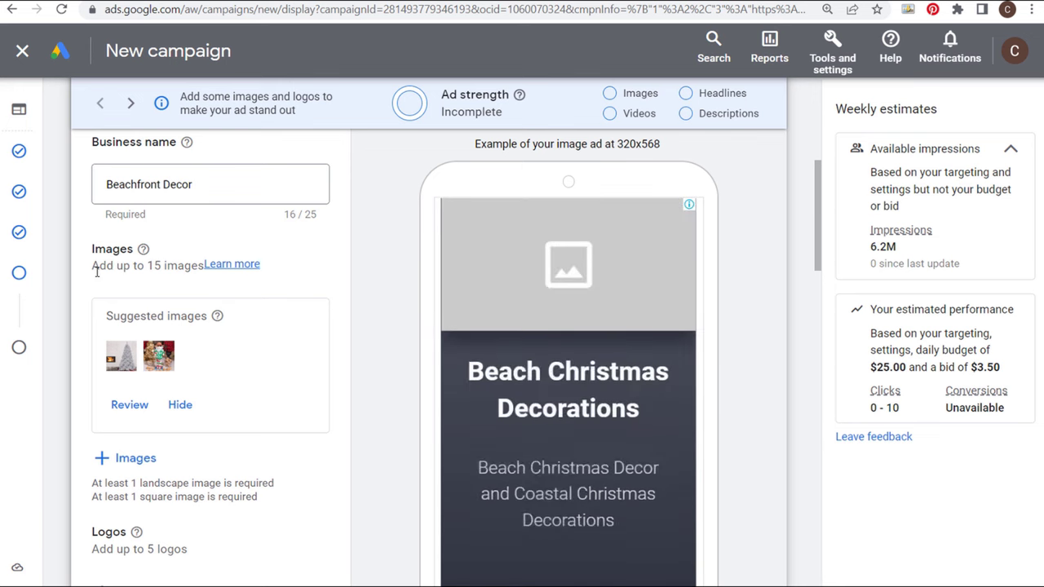
pyautogui.moveTo(95, 268); pyautogui.dragTo(151, 316)
pyautogui.click(153, 273)
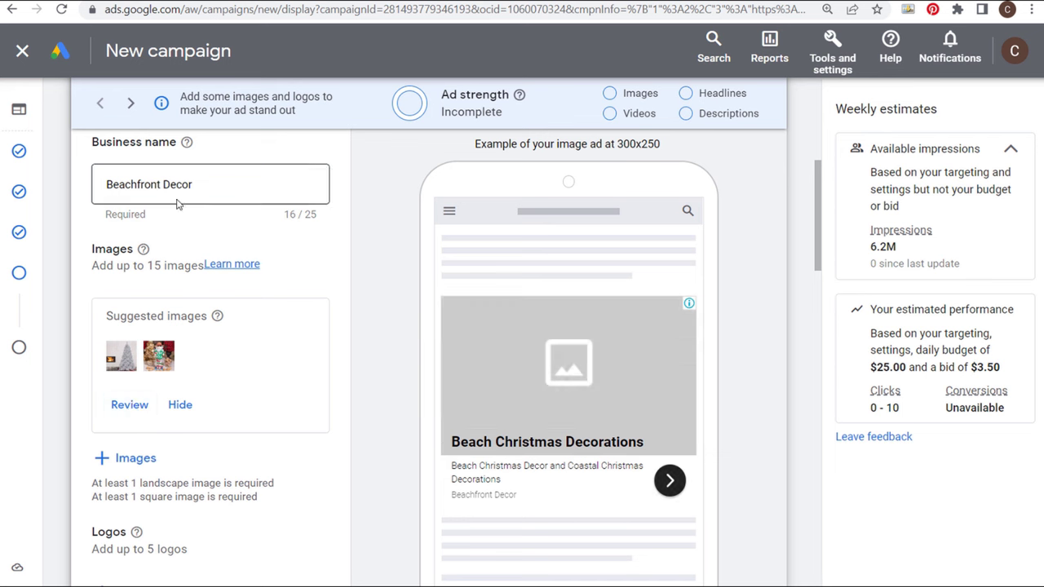
pyautogui.click(123, 458)
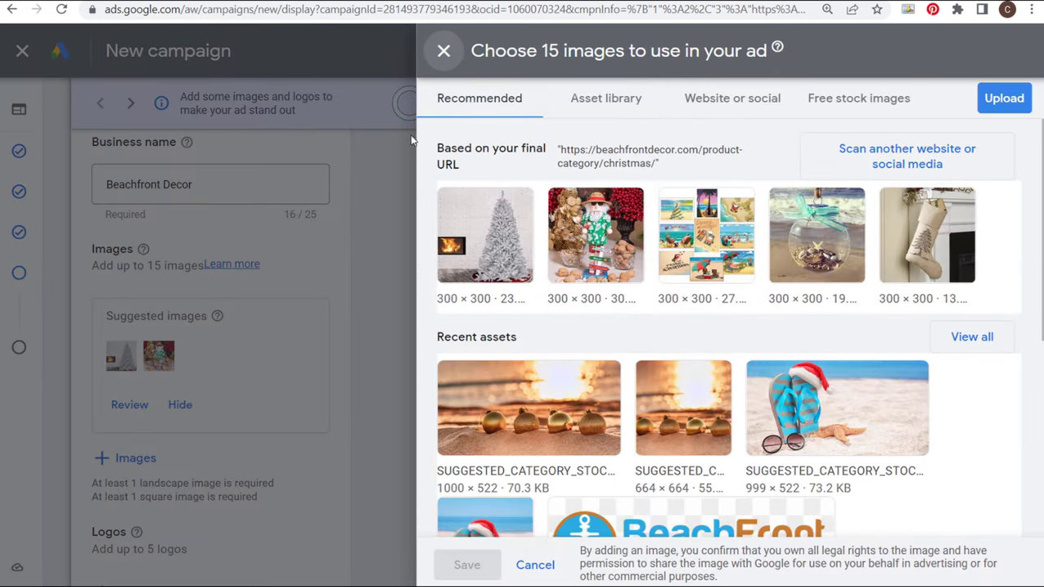
pyautogui.click(610, 101)
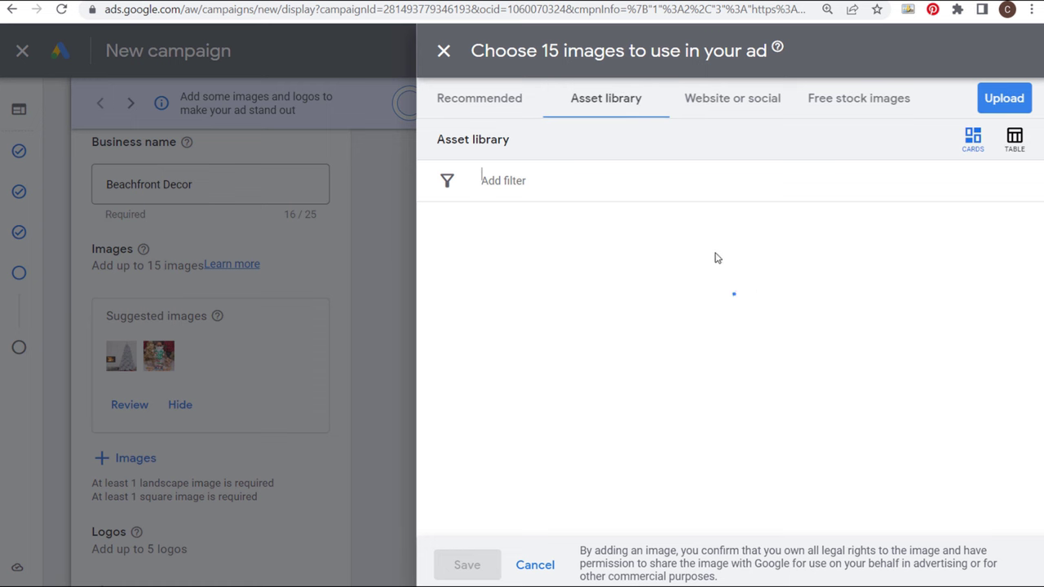
pyautogui.click(729, 100)
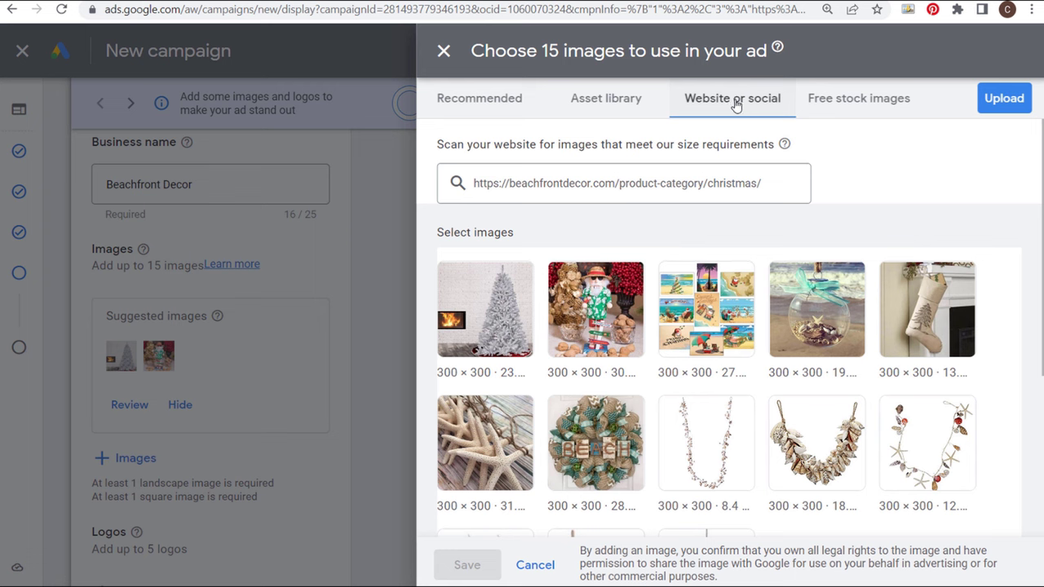
pyautogui.click(852, 99)
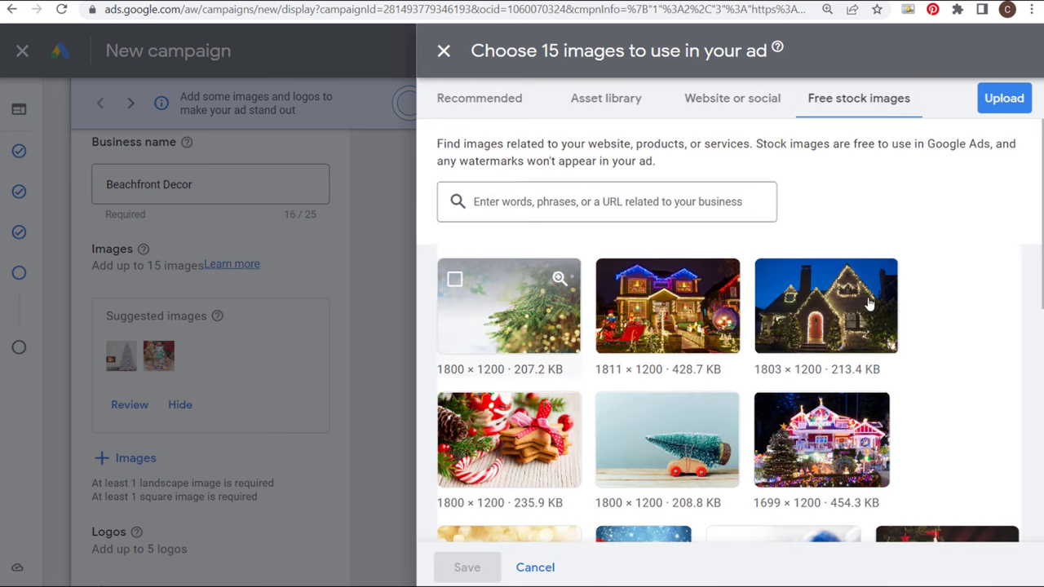
# - Add the free stock photo of a Christmas tree with red heart and gnome ornaments in both 1.91:1 and 1:1 ratios
pyautogui.scroll(-3, 936, 342)
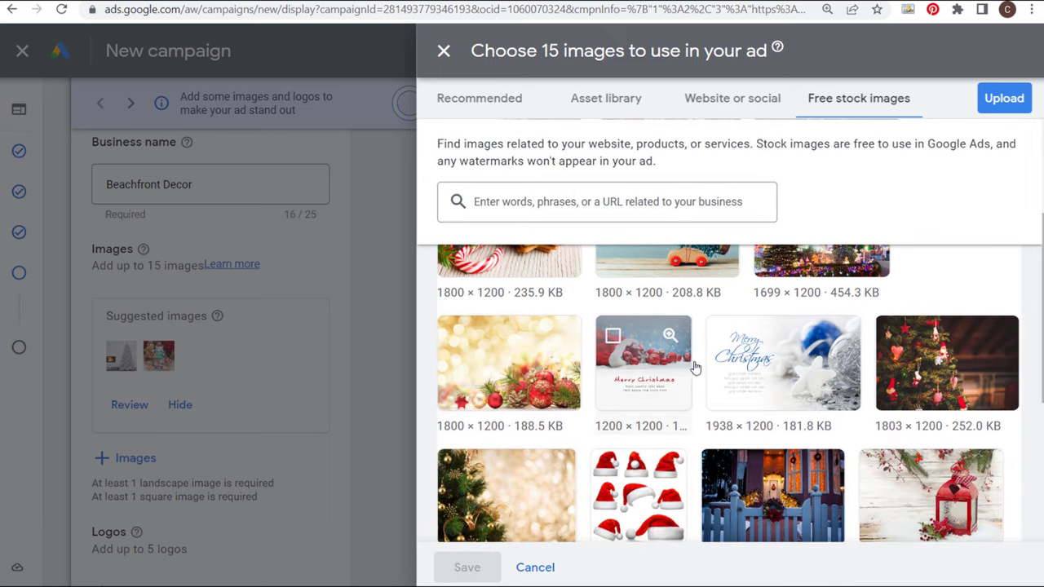
pyautogui.scroll(-2, 694, 367)
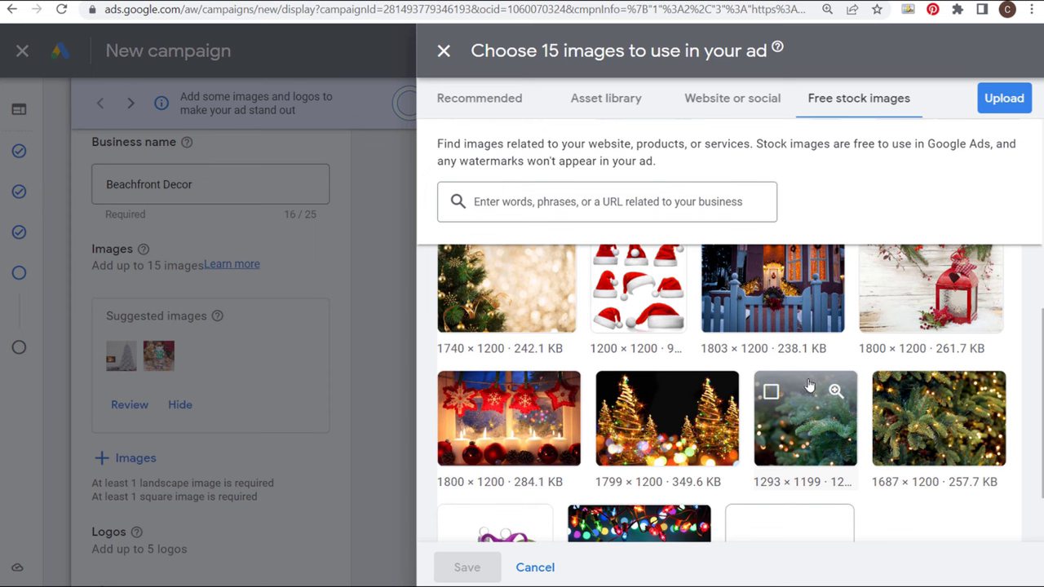
pyautogui.scroll(3, 843, 361)
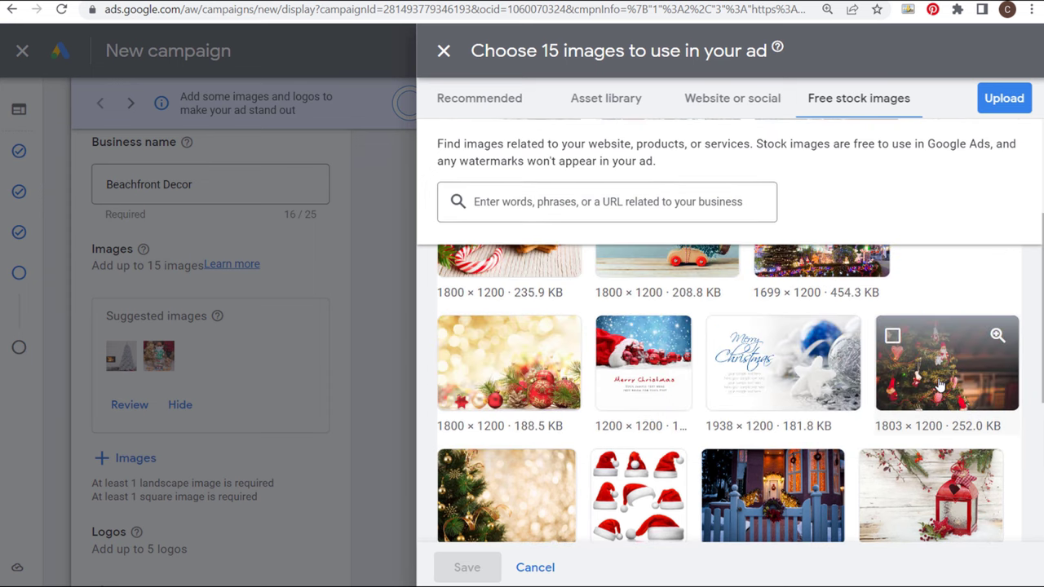
pyautogui.click(939, 383)
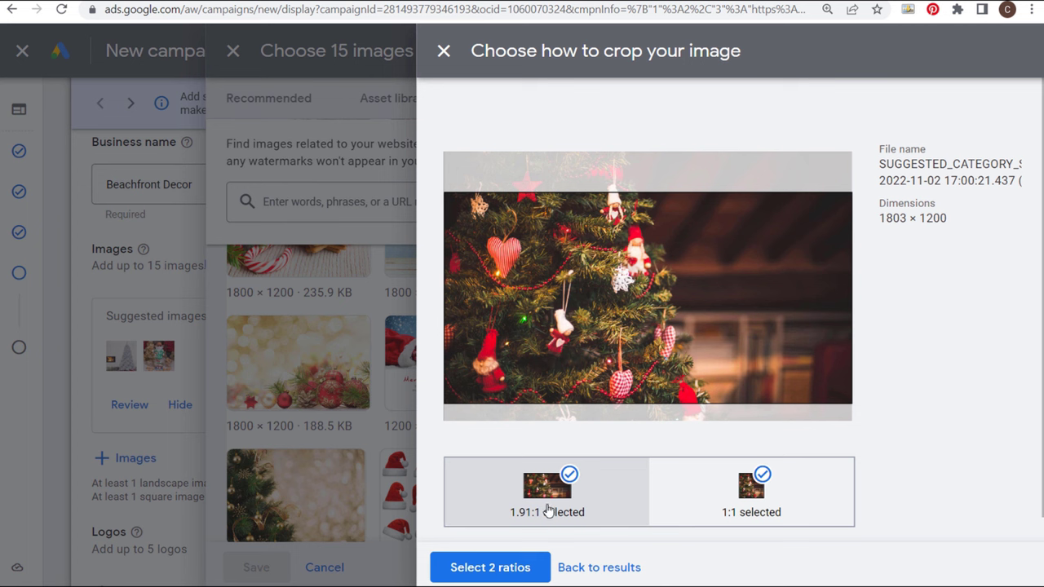
pyautogui.click(490, 566)
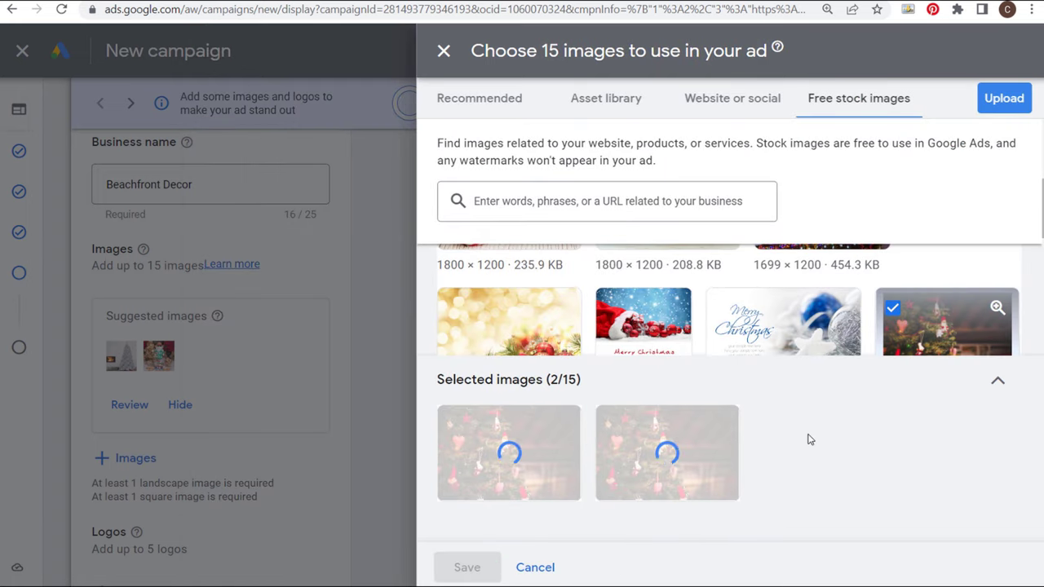
# - Select the image of two beach-themed Christmas stockings on a blue background from the asset library
pyautogui.click(998, 100)
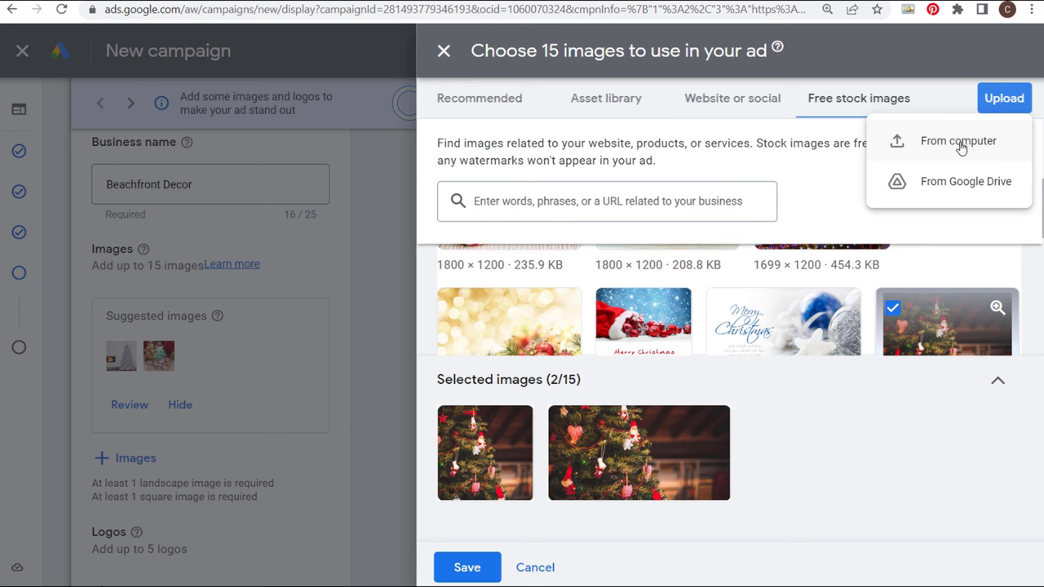
pyautogui.click(633, 114)
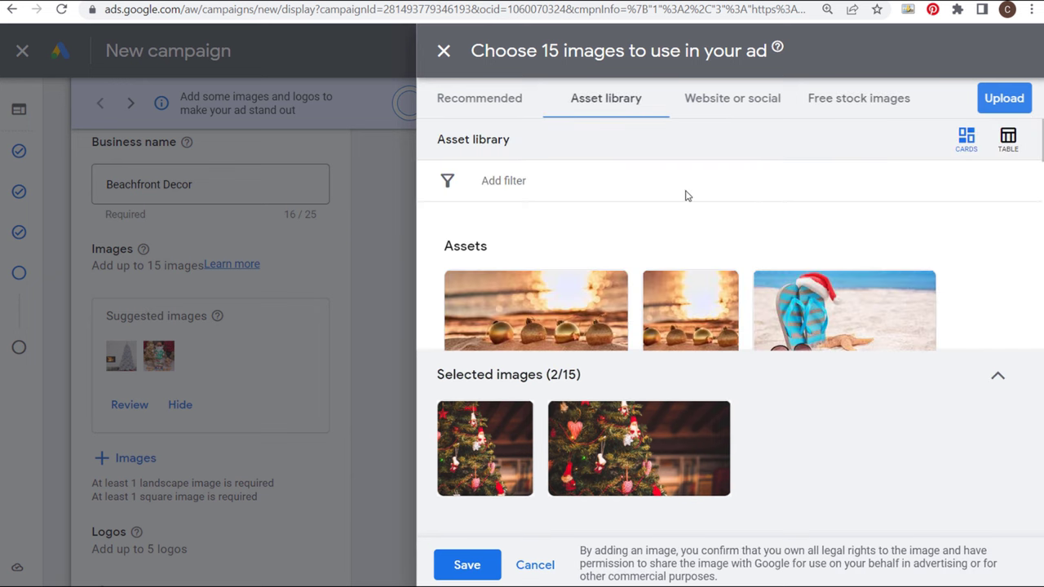
pyautogui.scroll(-1, 490, 240)
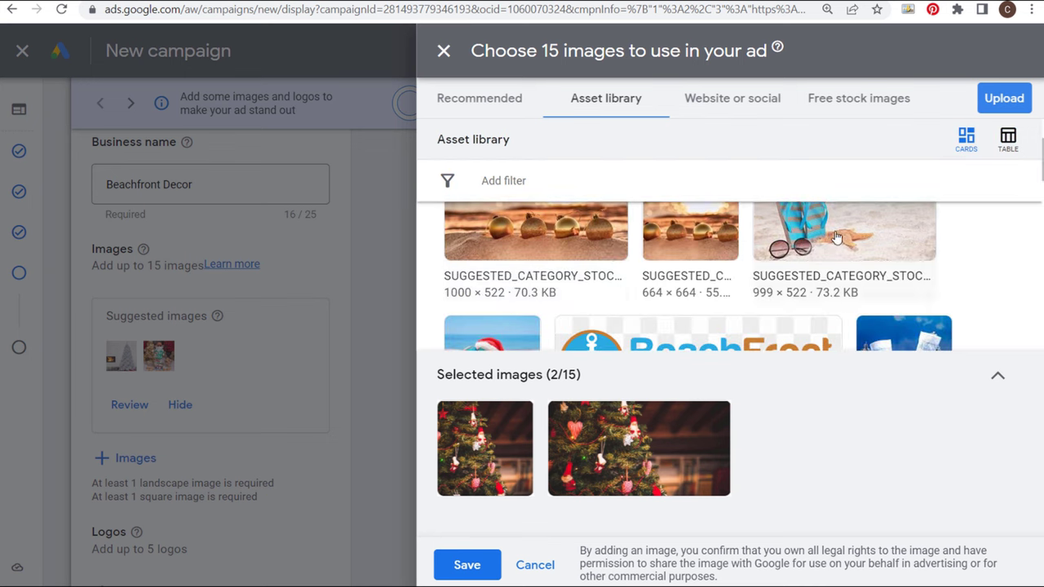
pyautogui.scroll(1, 578, 240)
pyautogui.scroll(-1, 531, 321)
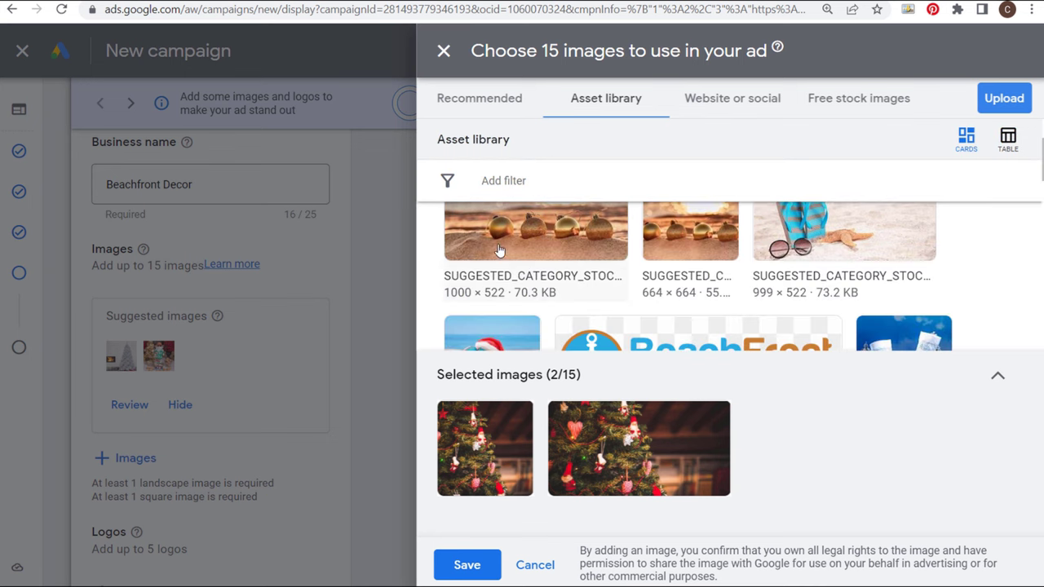
pyautogui.scroll(1, 826, 304)
pyautogui.scroll(-2, 815, 289)
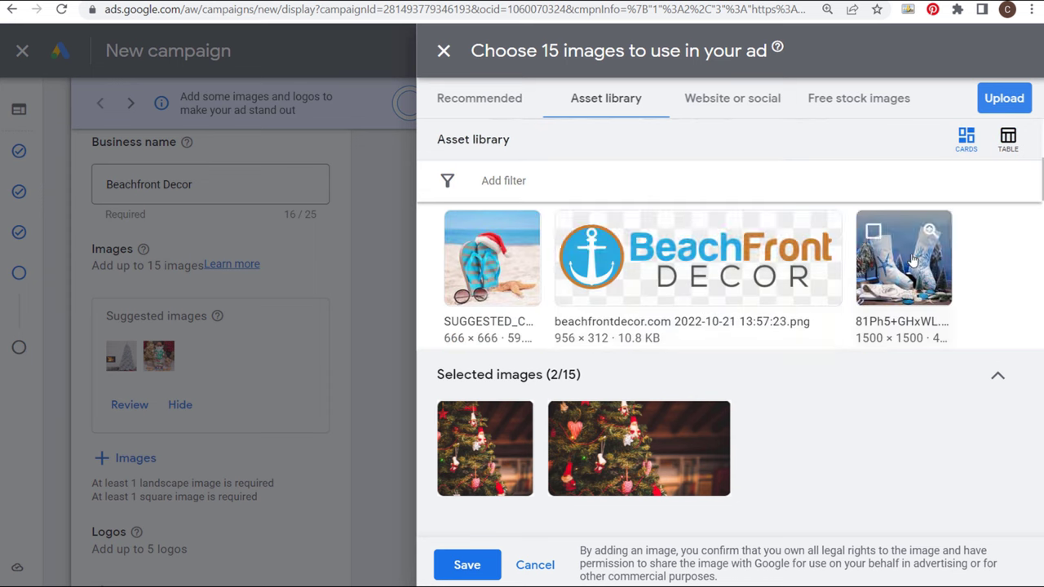
pyautogui.click(912, 261)
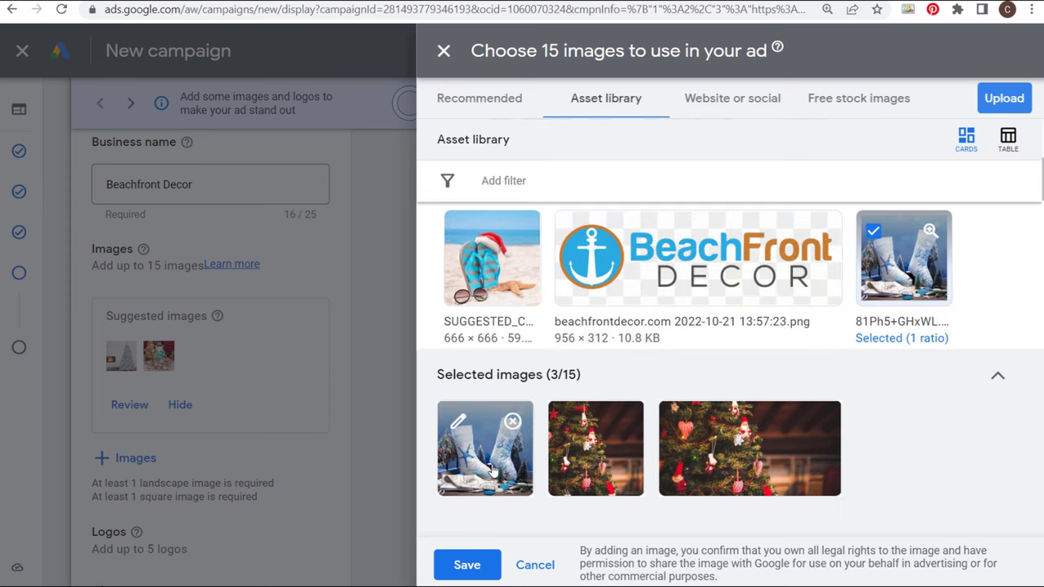
# - Try a 1.91:1 crop of the stockings image, then discard it and keep only the 1:1 ratio
pyautogui.click(457, 422)
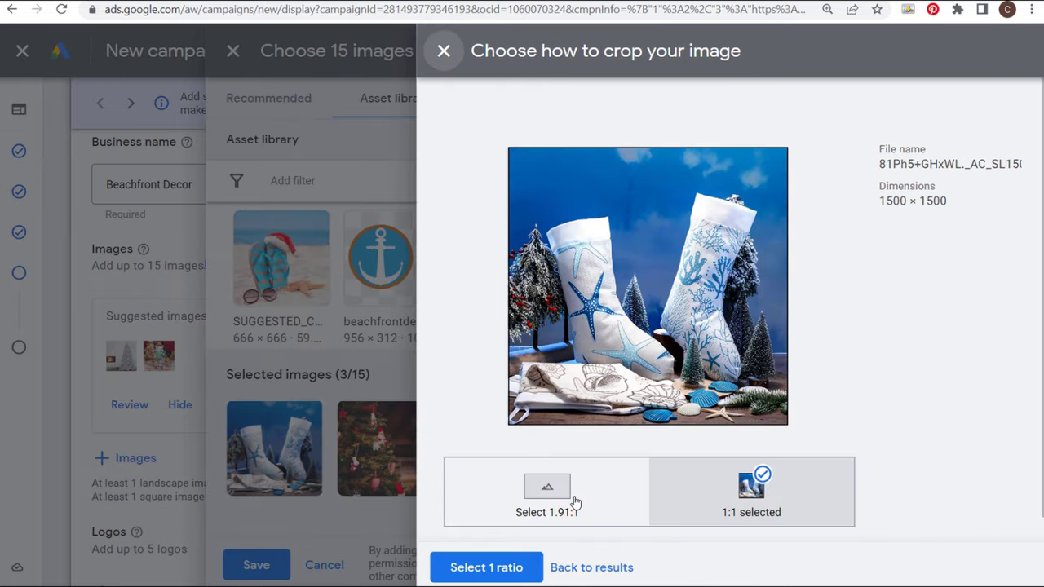
pyautogui.click(553, 499)
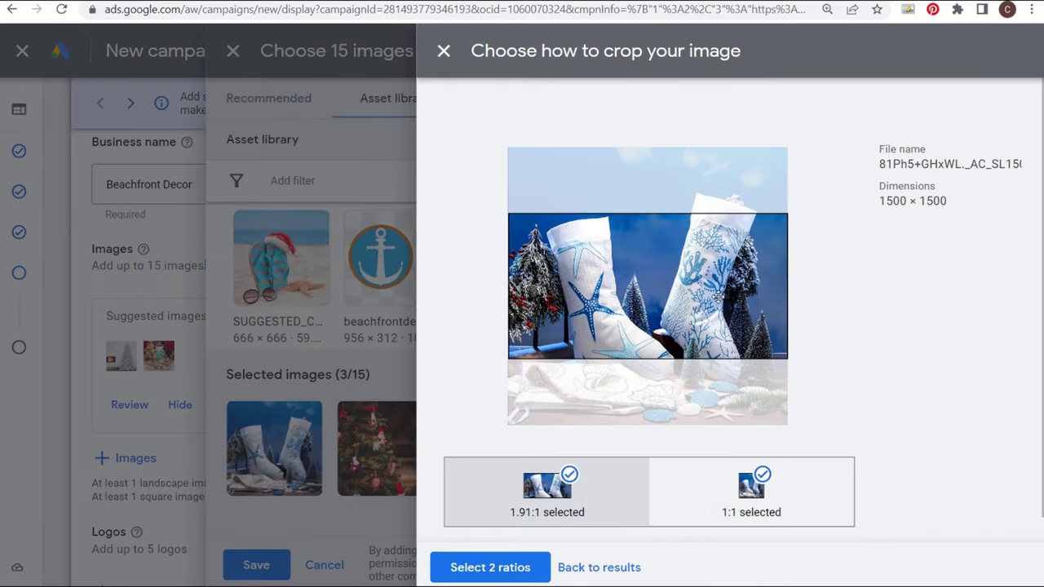
pyautogui.moveTo(703, 307)
pyautogui.mouseDown()
pyautogui.moveTo(702, 349)
pyautogui.moveTo(701, 305)
pyautogui.moveTo(700, 323)
pyautogui.mouseUp()
pyautogui.click(569, 475)
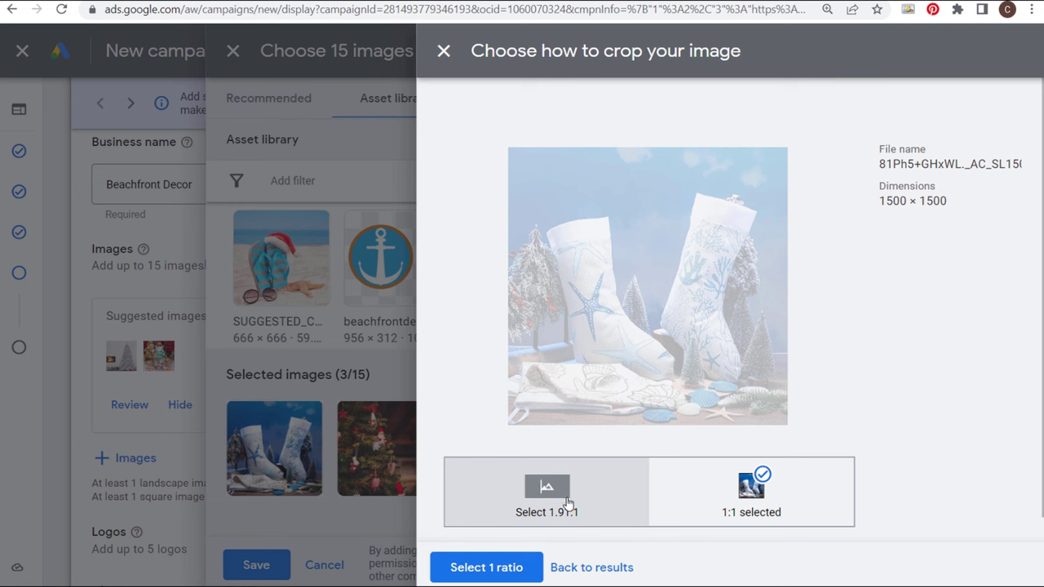
pyautogui.click(489, 566)
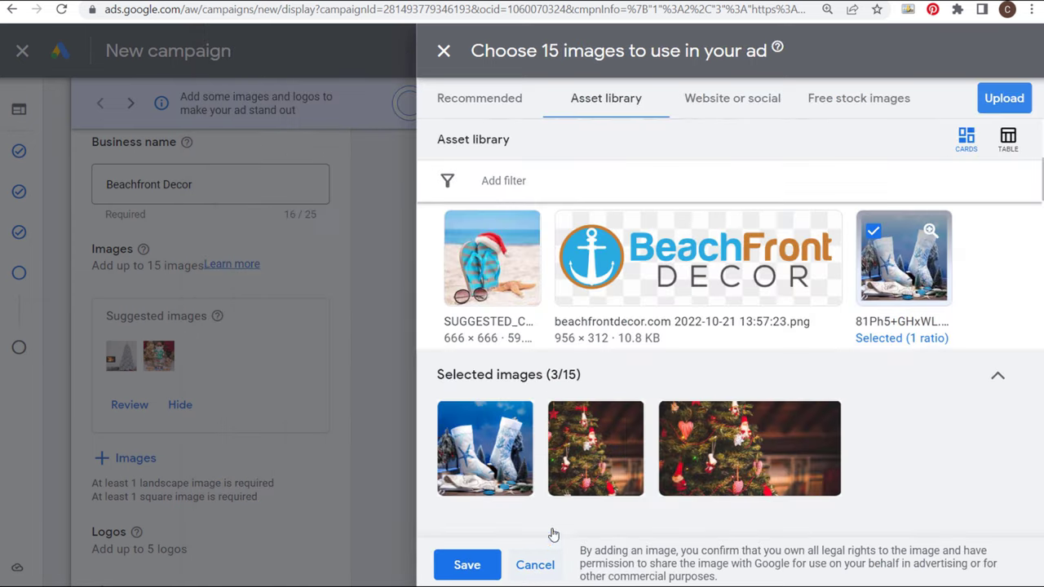
# - Fill the 15 image slots with Christmas product images from the asset library, including the snowman pillow and the tree with blue gifts
pyautogui.scroll(-2, 642, 243)
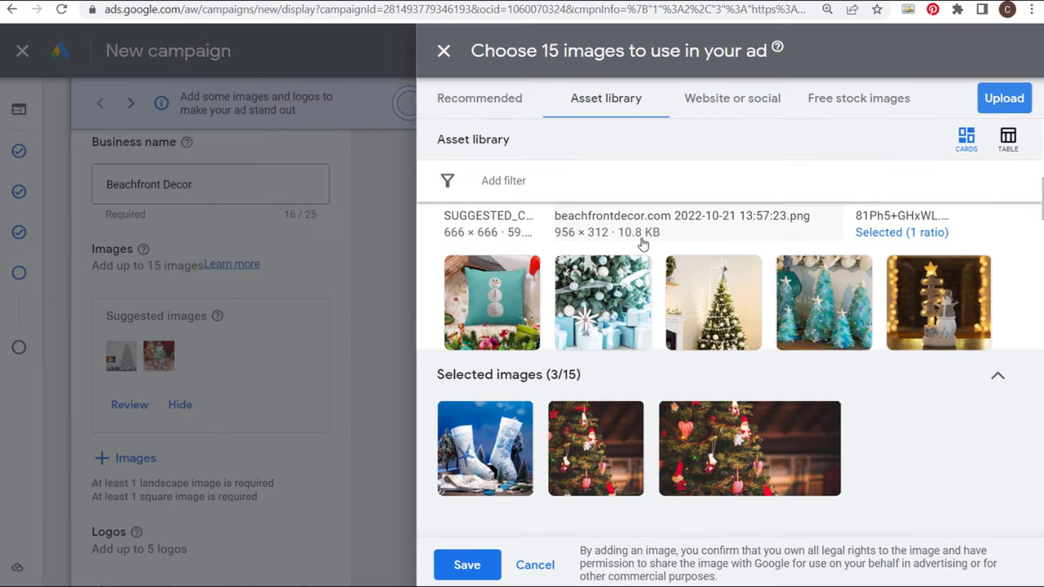
pyautogui.scroll(-2, 644, 258)
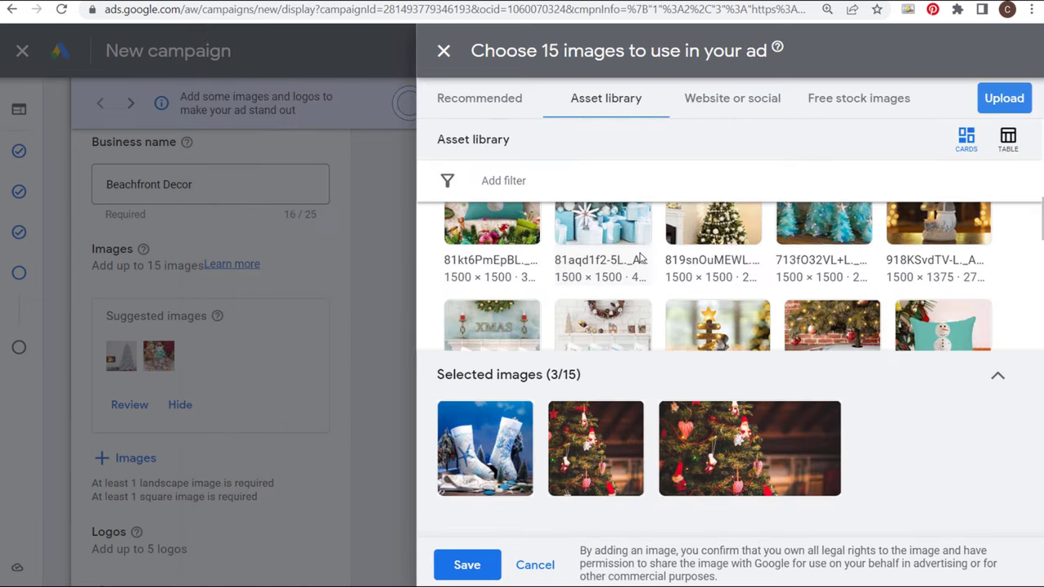
pyautogui.click(504, 232)
pyautogui.click(599, 237)
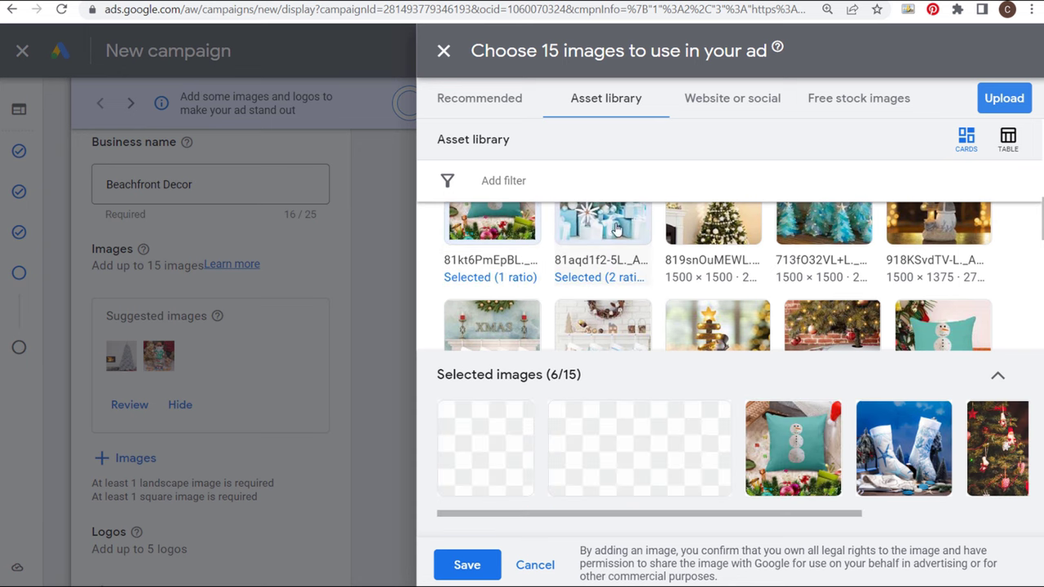
pyautogui.click(703, 233)
pyautogui.click(821, 236)
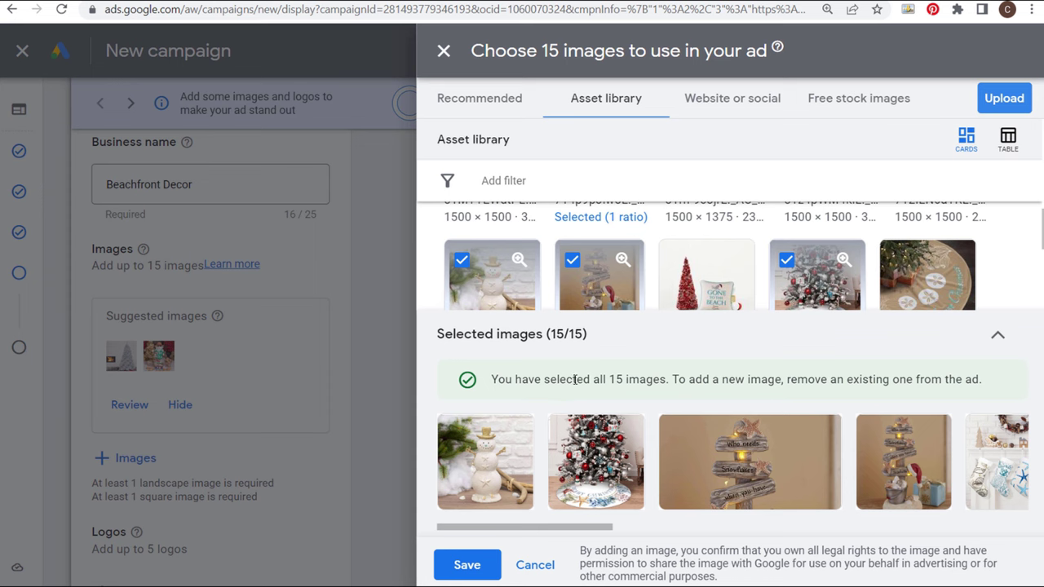
# - Check the crops of the selected snowman and Merry Christmas tree skirt images, keeping both at the 1:1 ratio
pyautogui.moveTo(520, 379); pyautogui.dragTo(745, 379)
pyautogui.click(789, 379)
pyautogui.click(457, 441)
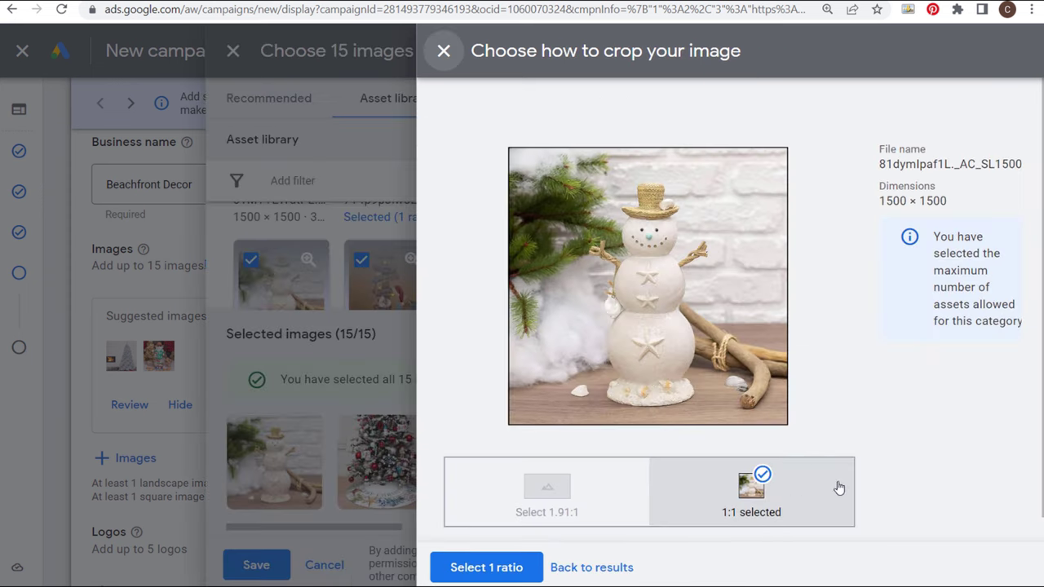
pyautogui.click(538, 568)
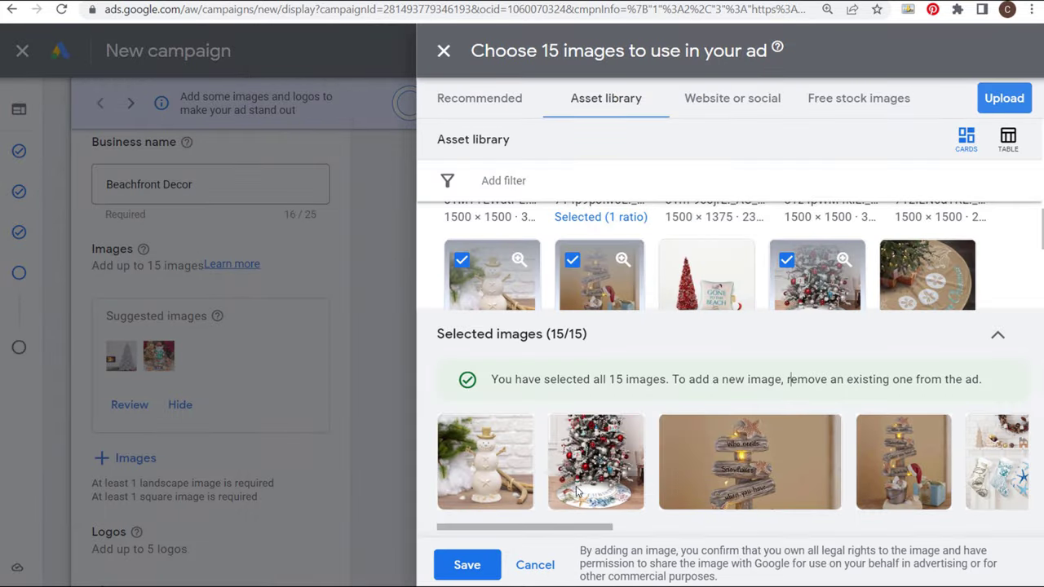
pyautogui.click(569, 438)
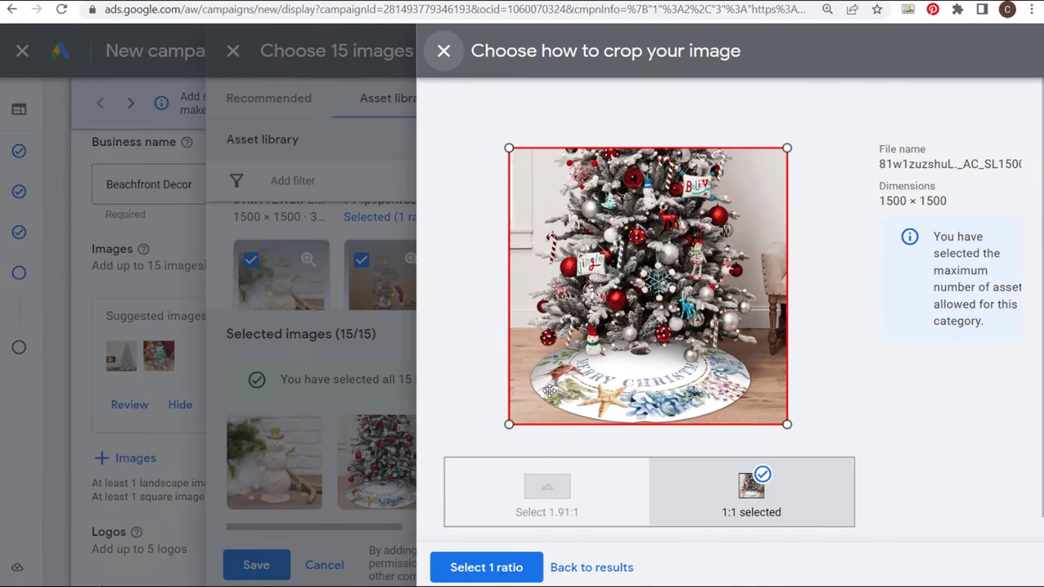
pyautogui.click(526, 571)
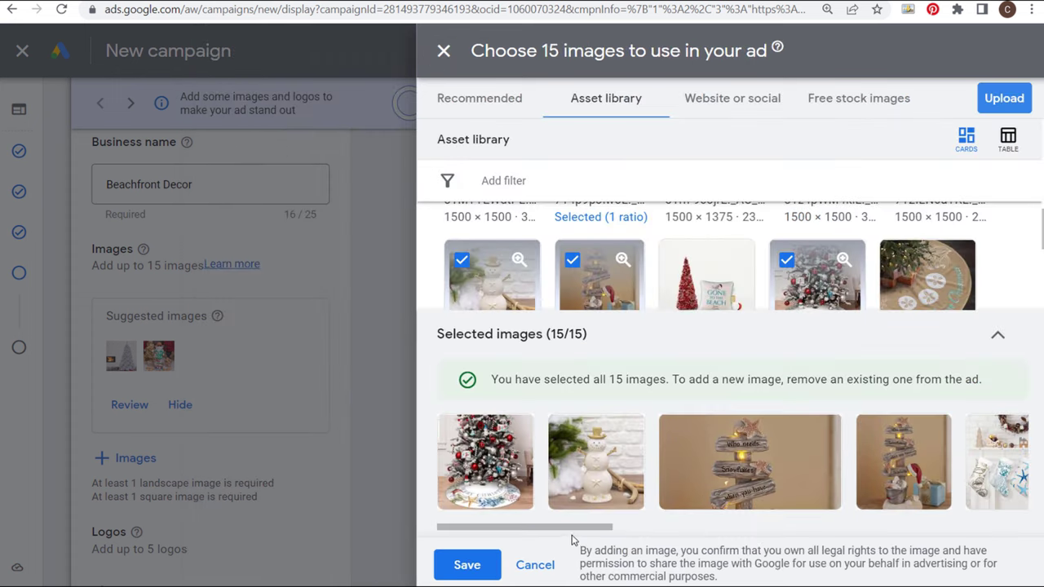
pyautogui.click(500, 485)
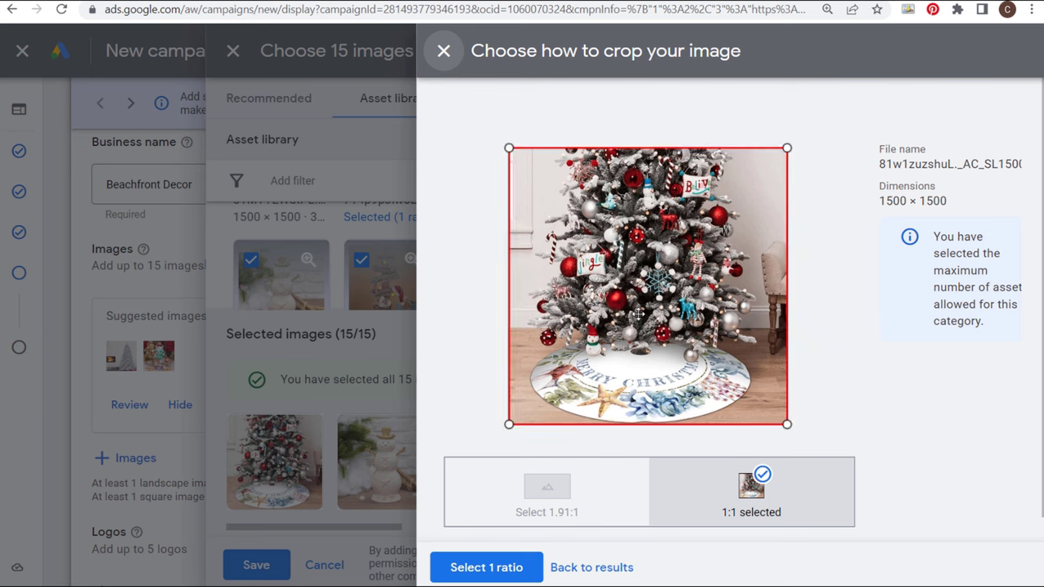
pyautogui.click(460, 567)
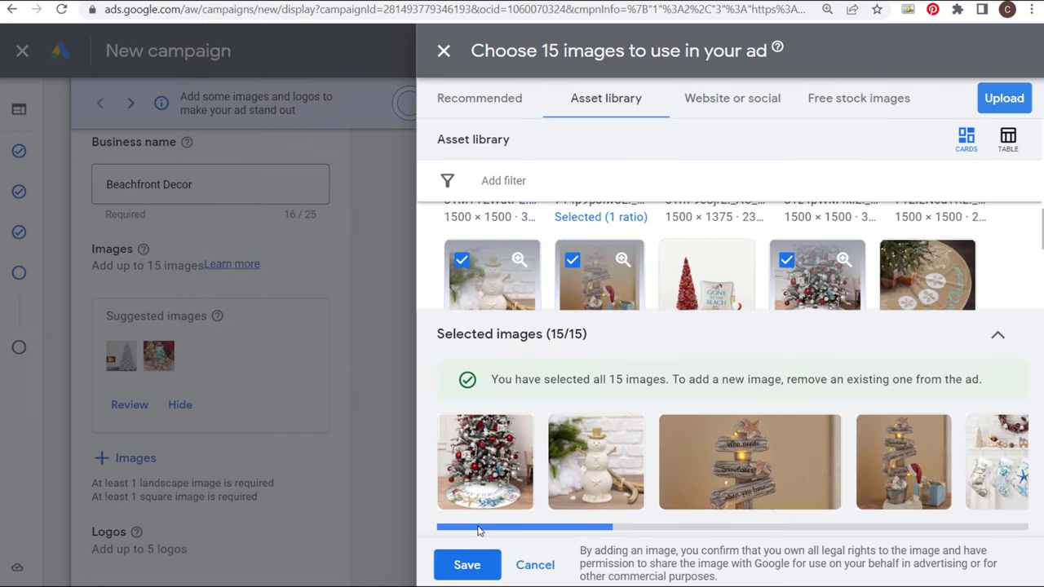
# - Remove the 1.91:1 crop of the "Who needs Snowflakes" signpost image and keep only its 1:1 ratio
pyautogui.moveTo(477, 528); pyautogui.dragTo(530, 528)
pyautogui.click(578, 477)
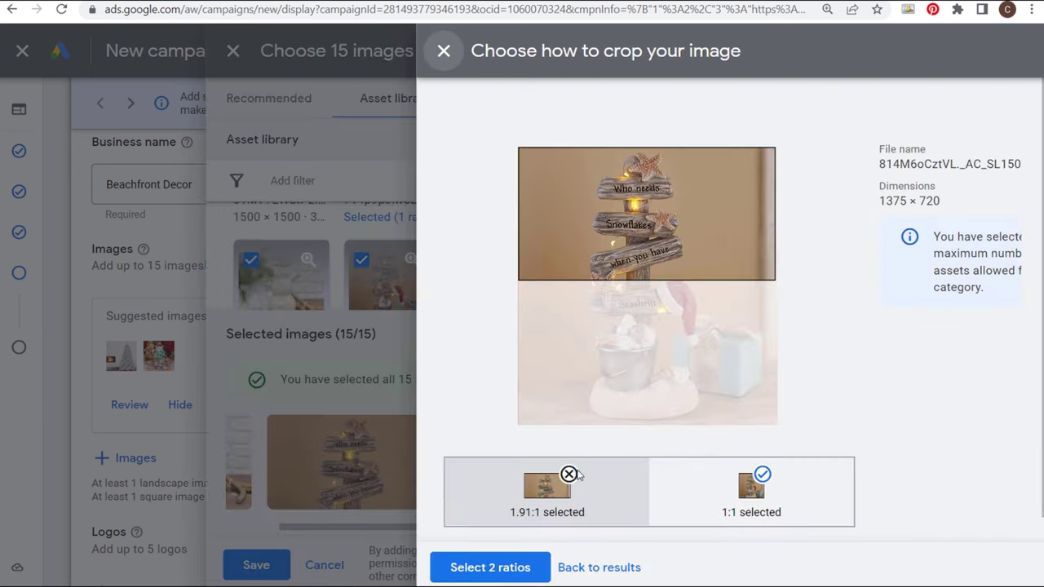
pyautogui.click(569, 475)
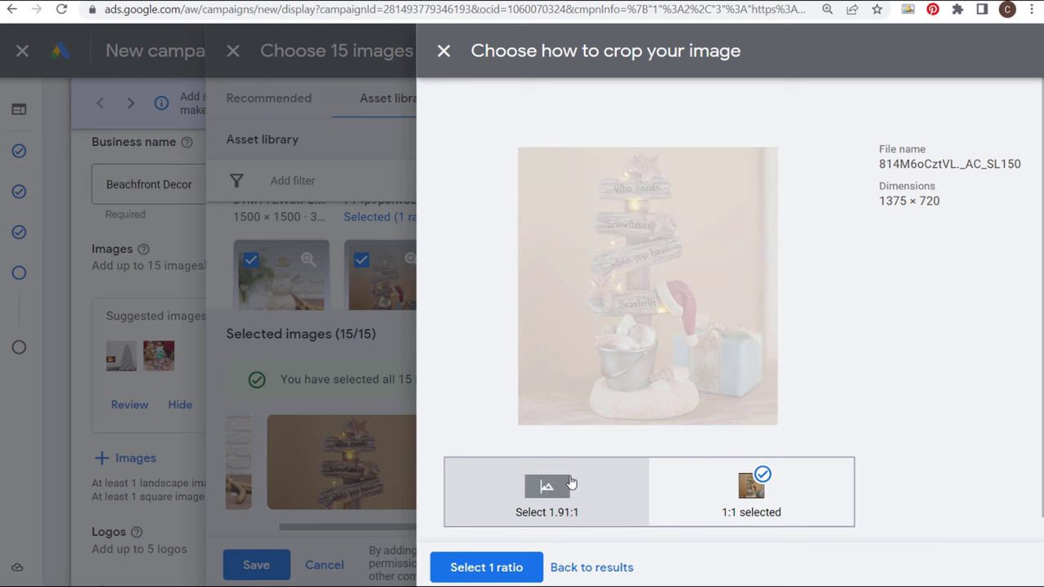
pyautogui.click(709, 504)
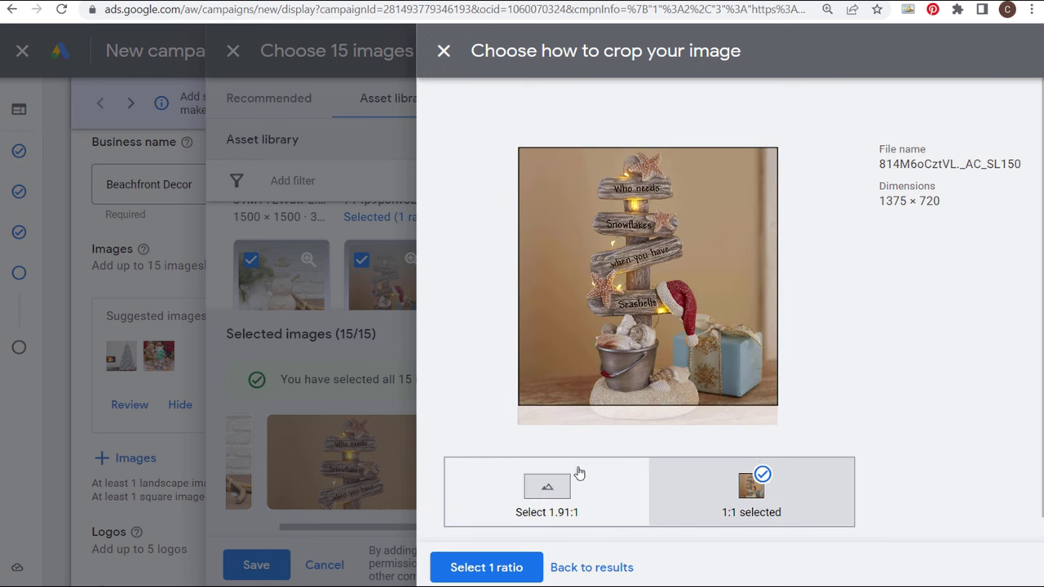
pyautogui.click(489, 567)
pyautogui.moveTo(549, 519); pyautogui.dragTo(490, 516)
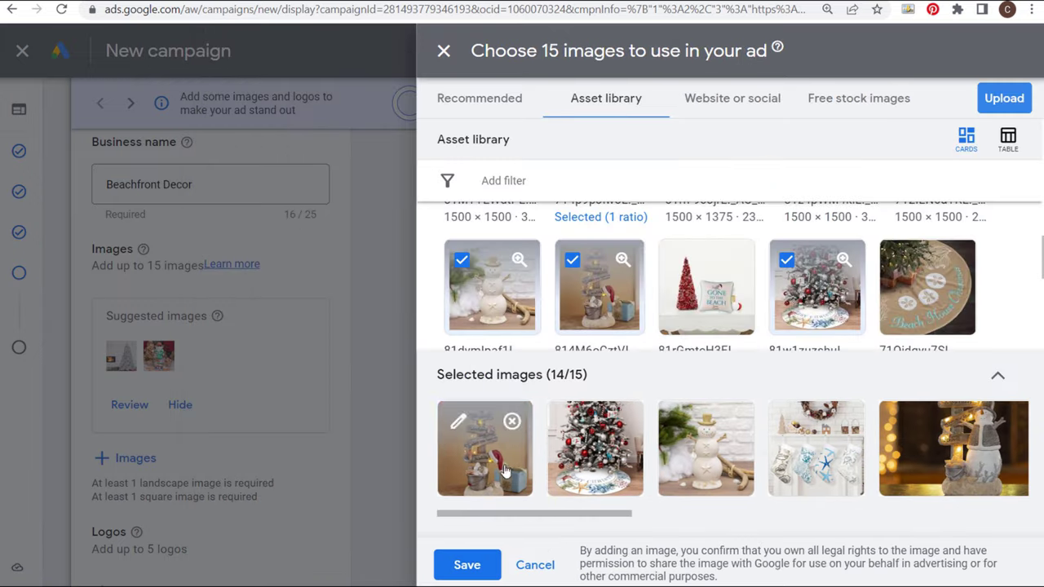
# - Add a 1.91:1 crop to the Merry Christmas tree skirt image alongside its 1:1 ratio, then save the 15 selected images to the ad
pyautogui.click(565, 420)
pyautogui.click(562, 499)
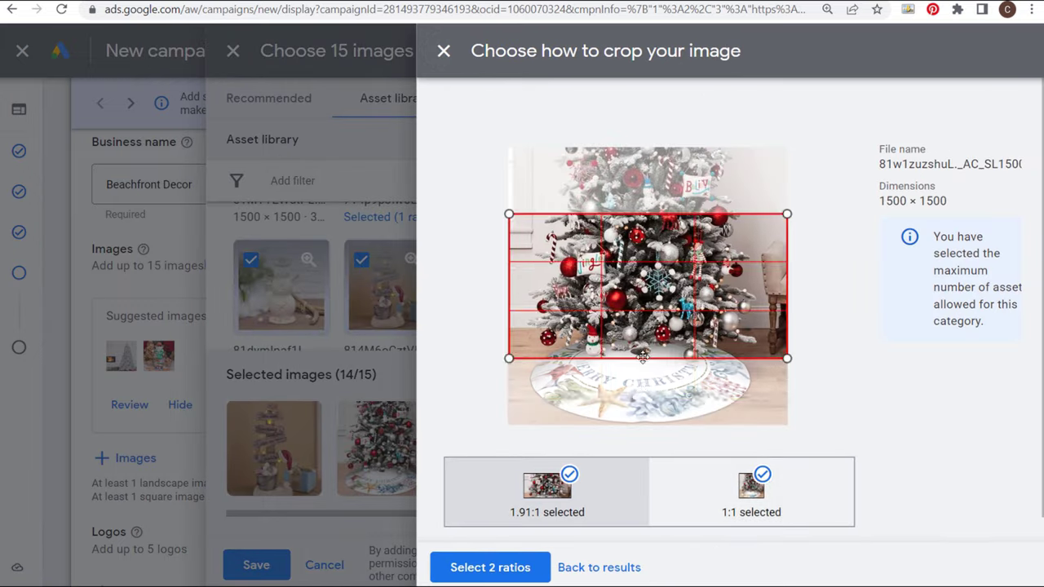
pyautogui.click(489, 566)
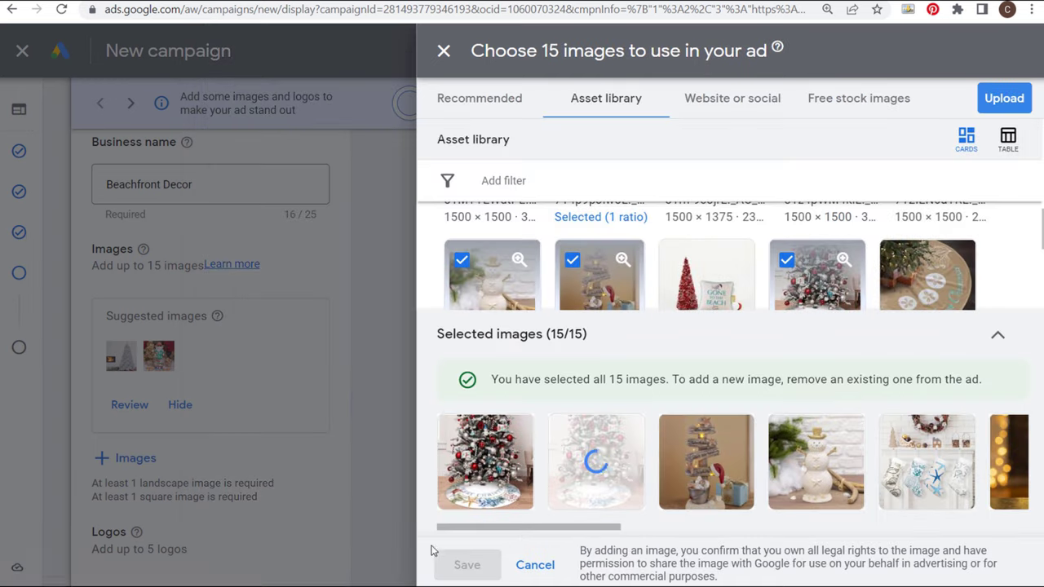
pyautogui.moveTo(520, 534); pyautogui.dragTo(986, 526)
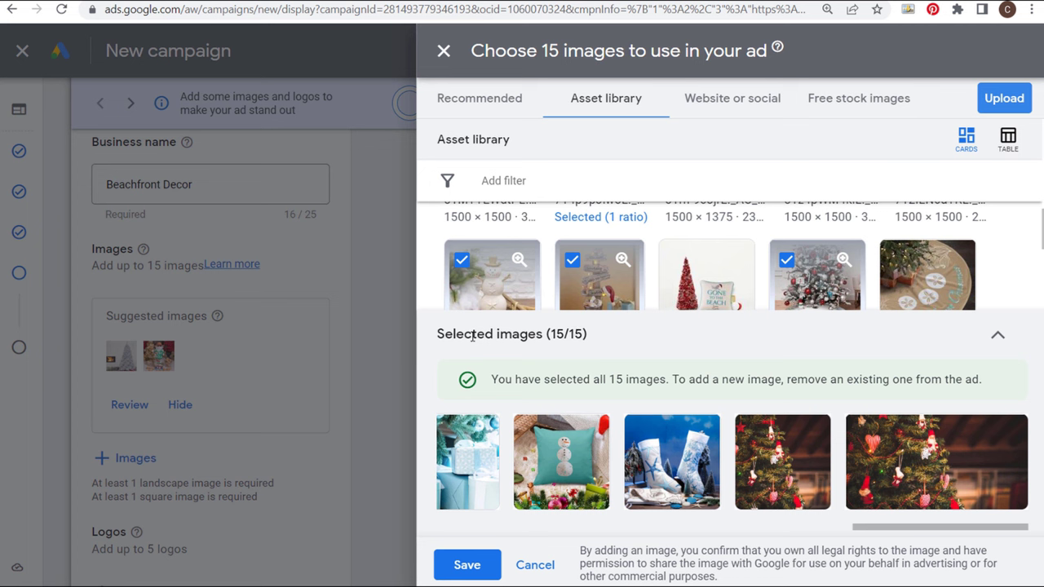
pyautogui.click(470, 566)
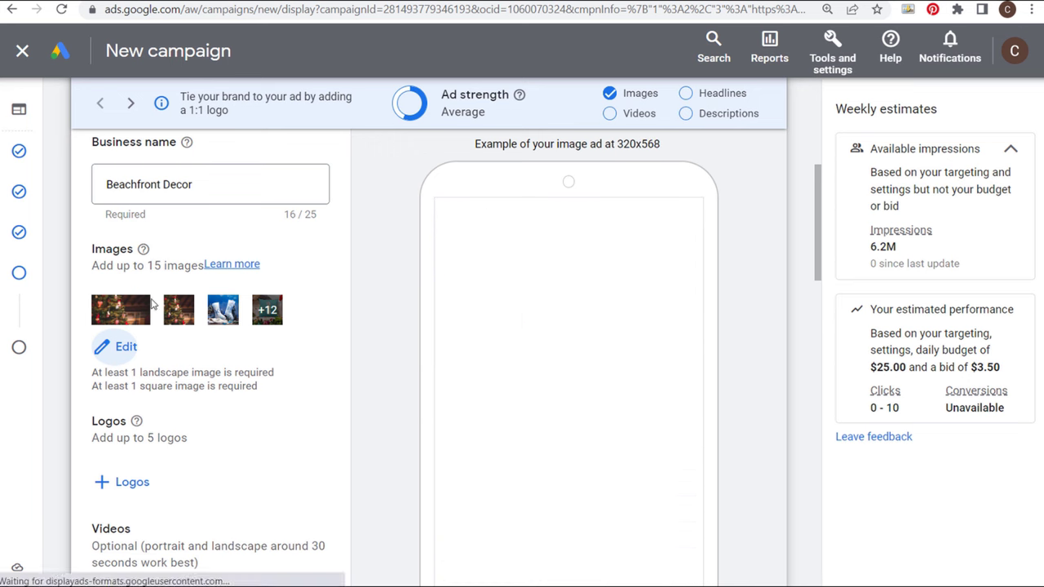
# - Open the ad's YouTube video search, select the web address of the "Google Ads Remarketing Tutorial 2022" video on YouTube, and return to Google Ads
pyautogui.scroll(-1, 171, 484)
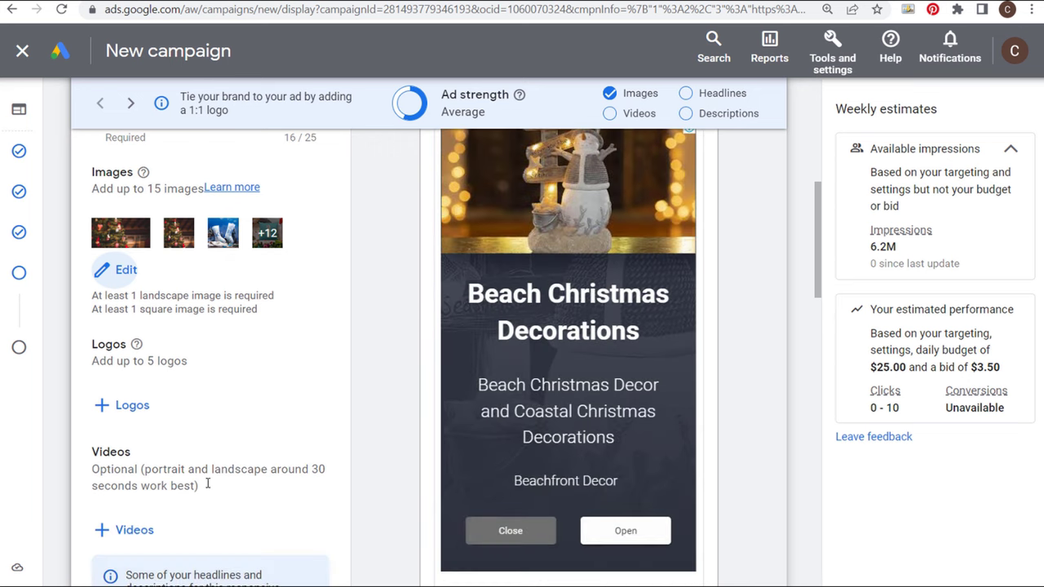
pyautogui.scroll(-2, 331, 361)
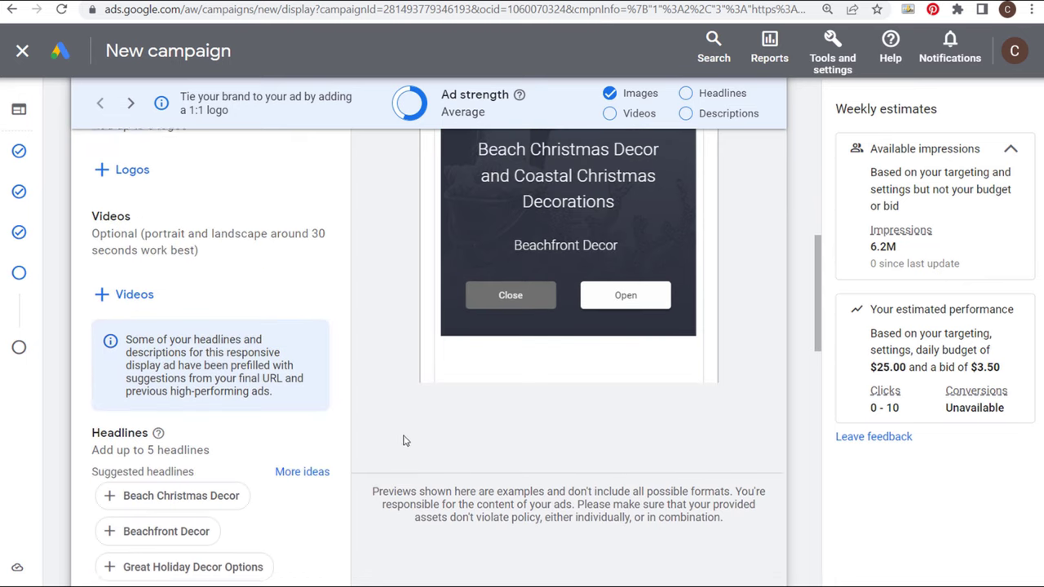
pyautogui.scroll(-2, 291, 287)
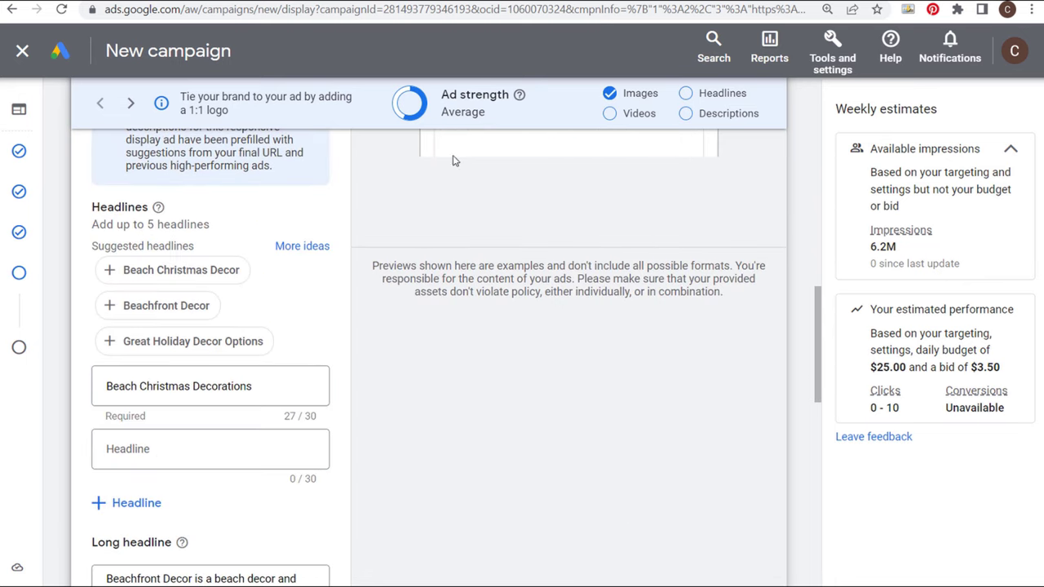
pyautogui.scroll(2, 430, 381)
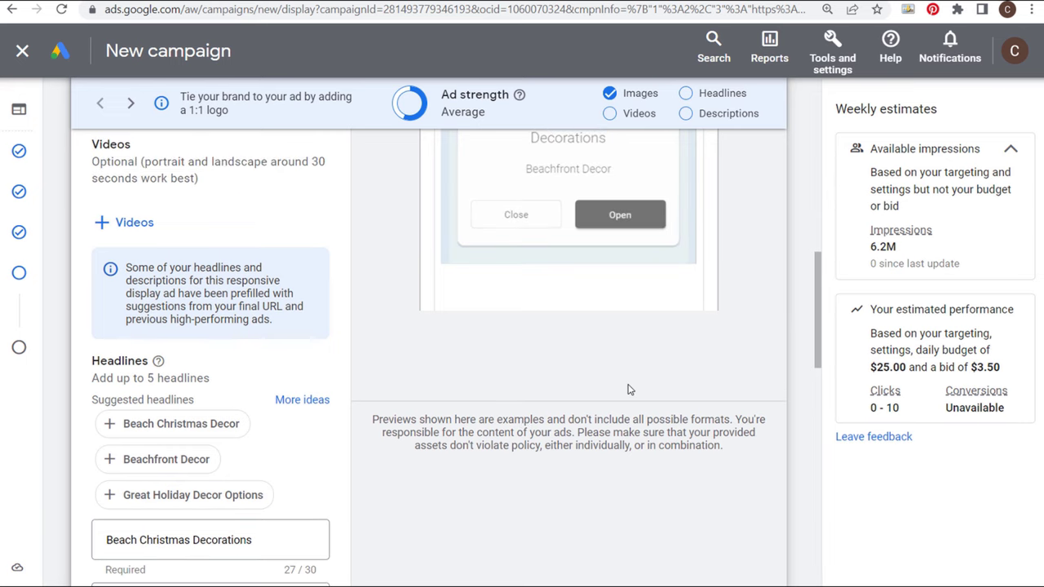
pyautogui.scroll(2, 307, 291)
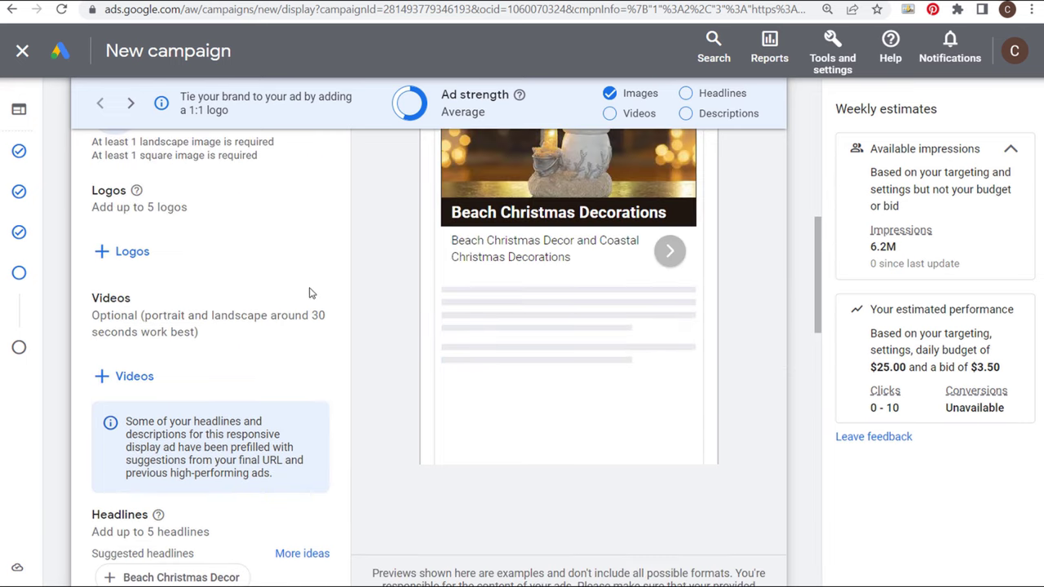
pyautogui.click(124, 377)
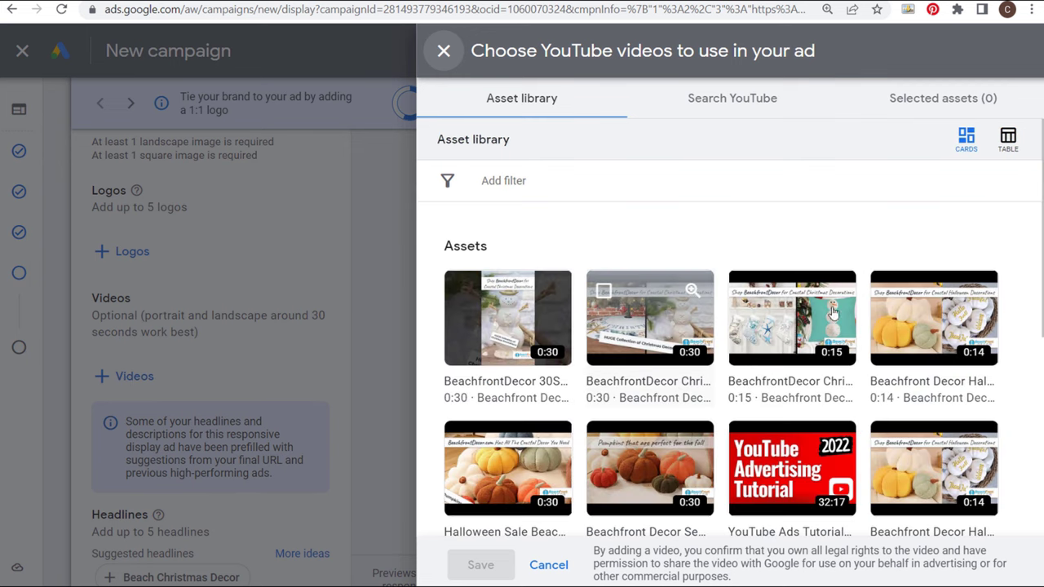
pyautogui.click(730, 100)
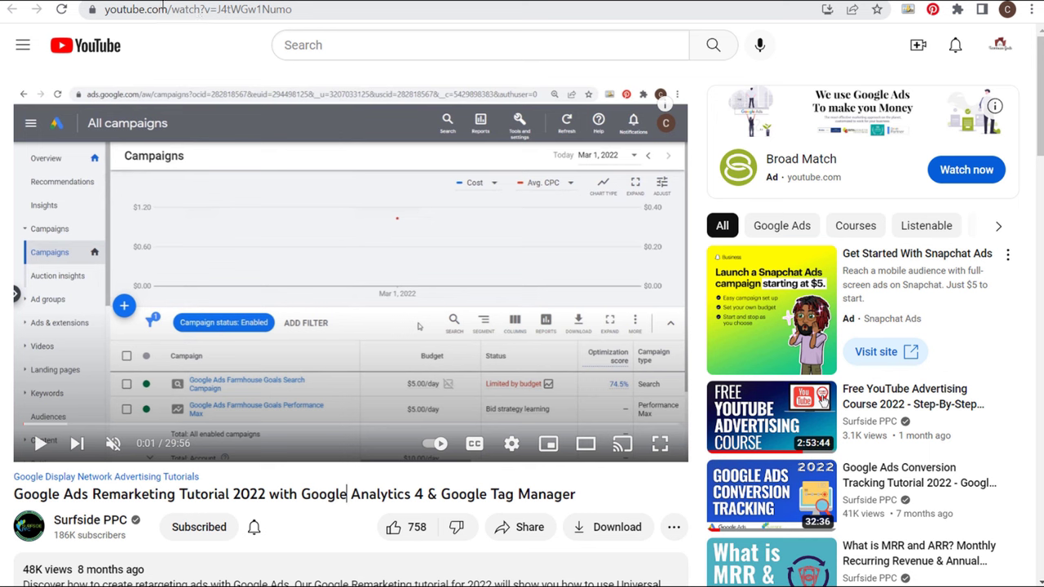
pyautogui.click(200, 9)
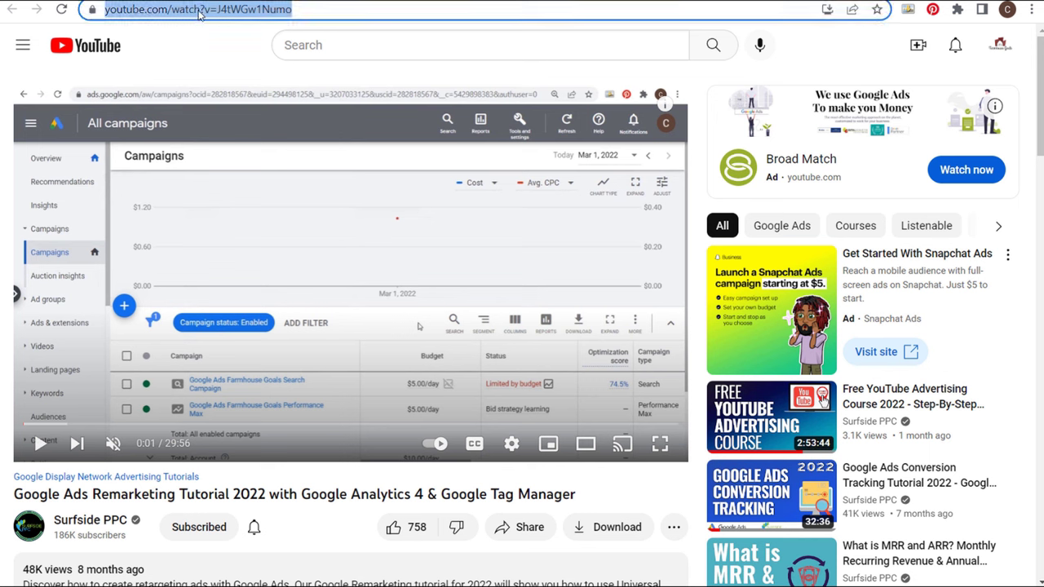
pyautogui.hotkey('alt', 'Tab')
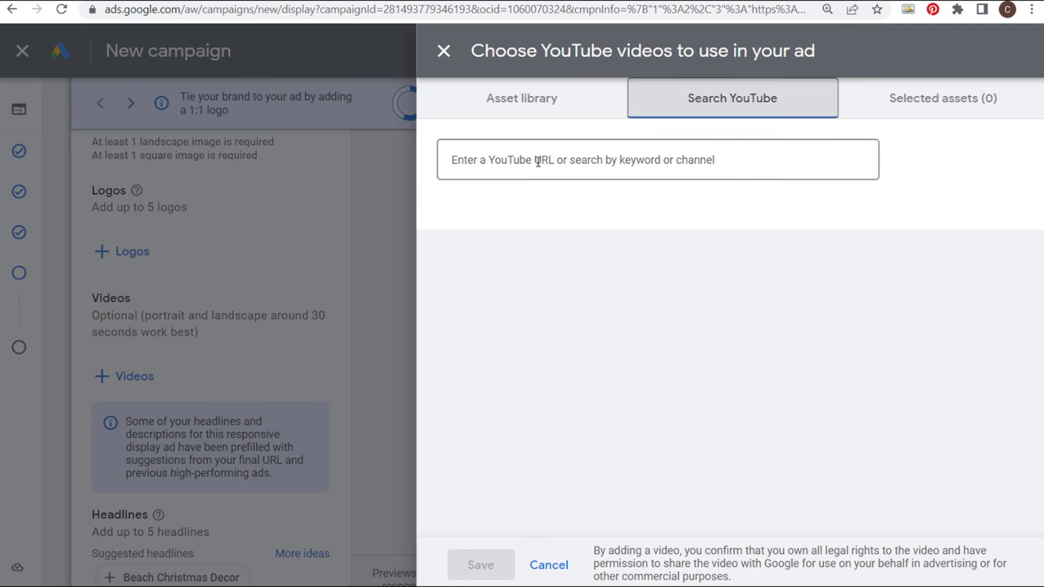
# - Add the two 0:30 and the one 0:15 Beachfront Decor Christmas videos from the asset library to the ad and save the selection
pyautogui.click(543, 107)
pyautogui.moveTo(462, 302)
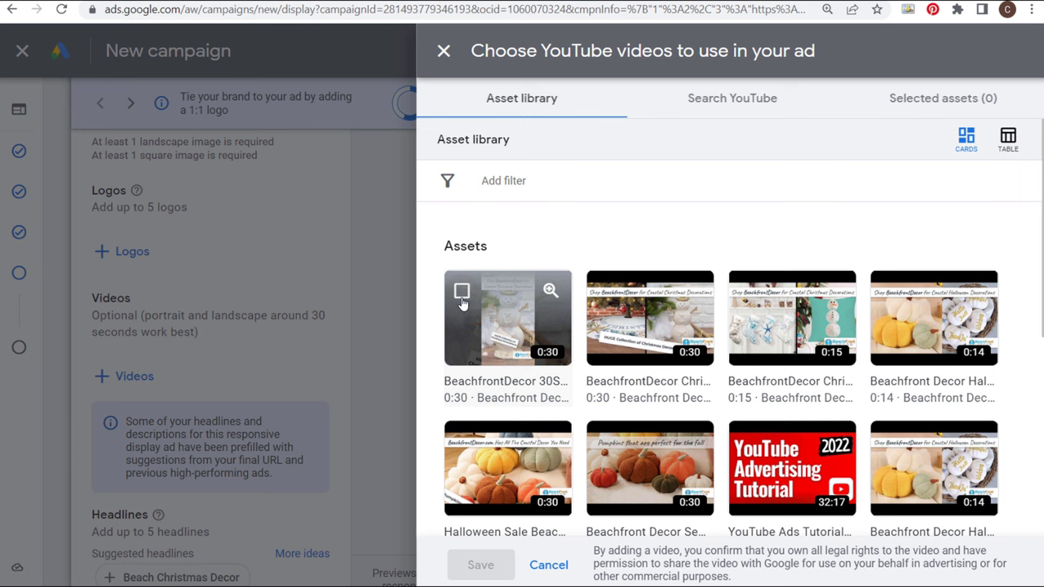
pyautogui.click(492, 394)
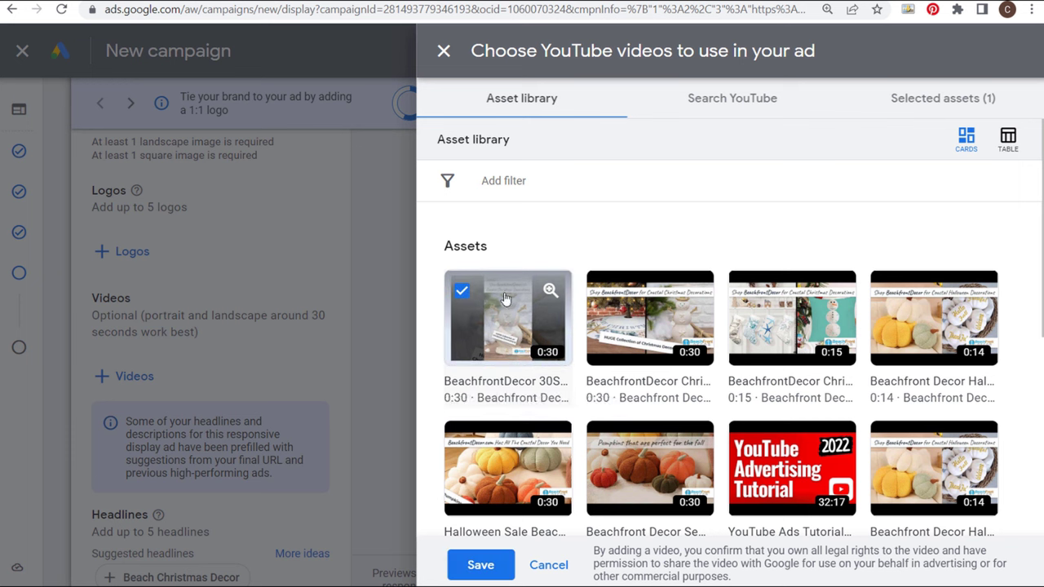
pyautogui.click(650, 310)
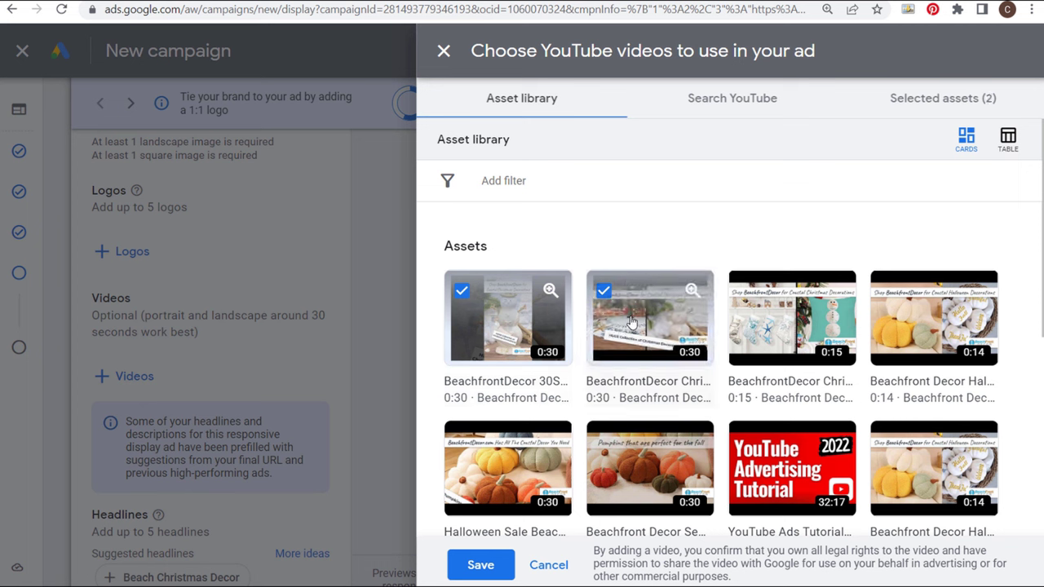
pyautogui.click(800, 306)
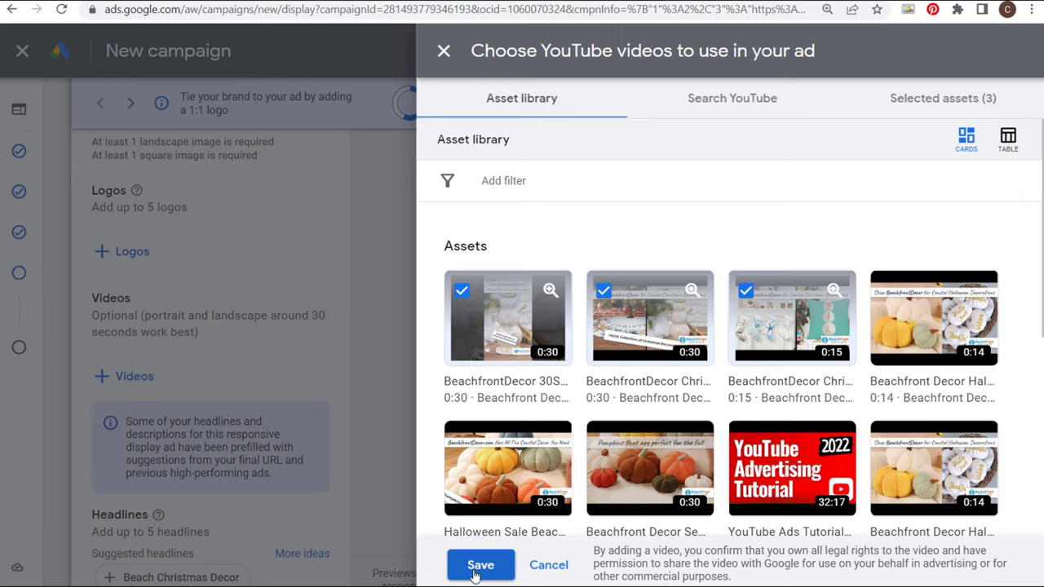
pyautogui.click(480, 565)
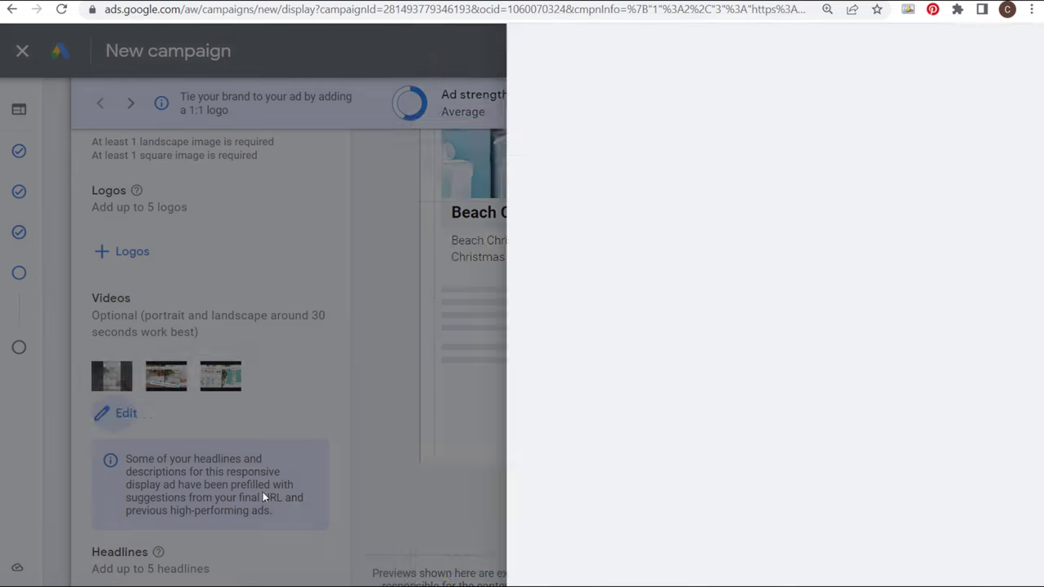
# - Select the wide BeachFront Decor logo and the first 192 × 192 round anchor logo from the recommended logos for the ad
pyautogui.moveTo(45, 369)
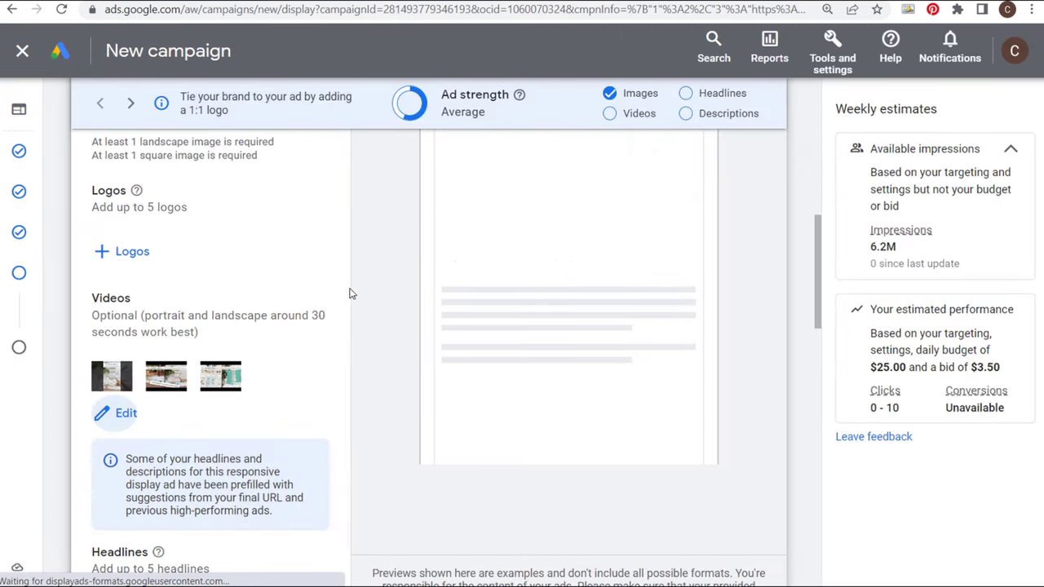
pyautogui.scroll(1, 286, 245)
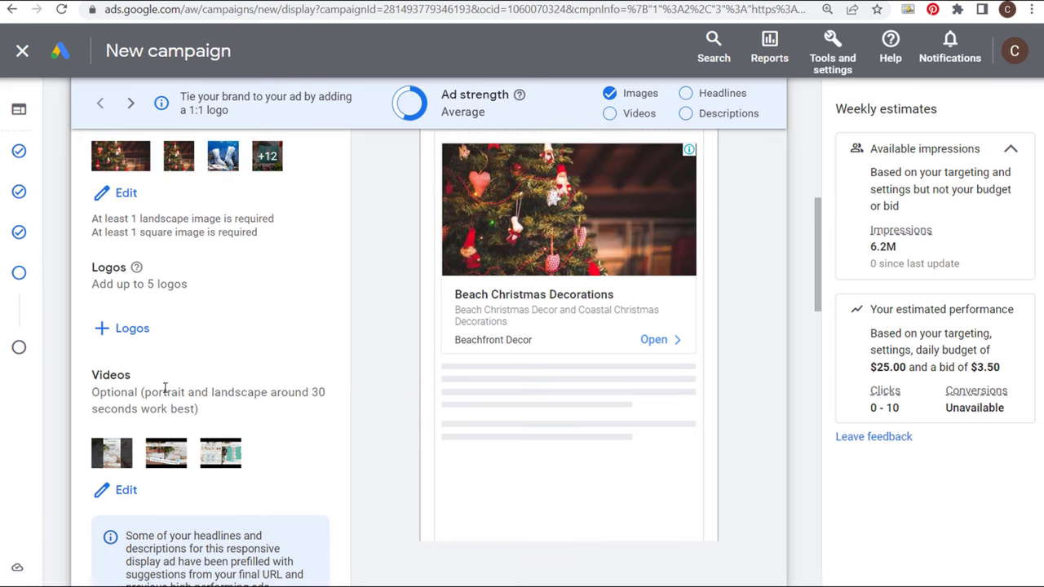
pyautogui.click(124, 329)
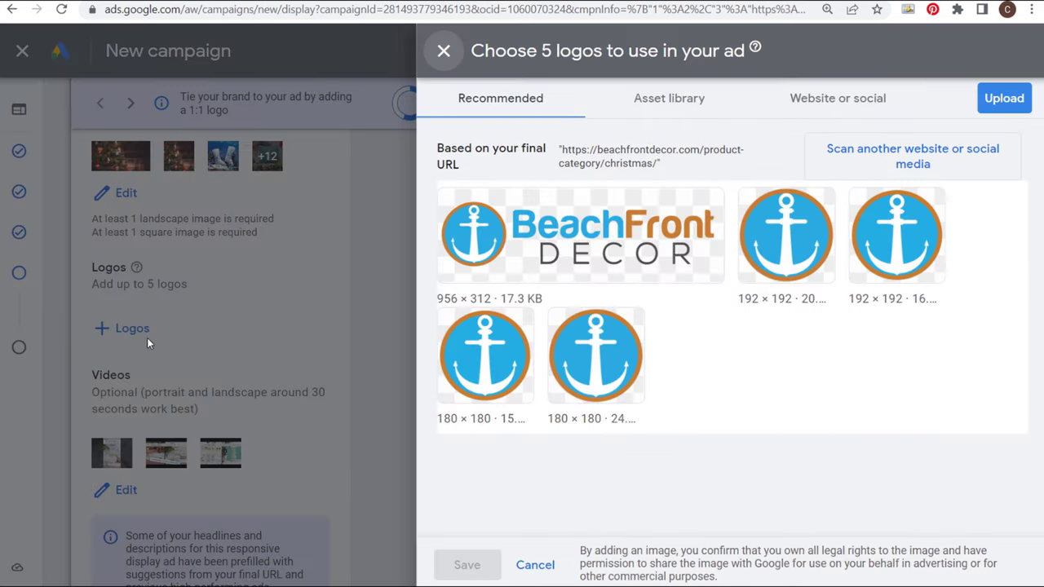
pyautogui.moveTo(522, 209)
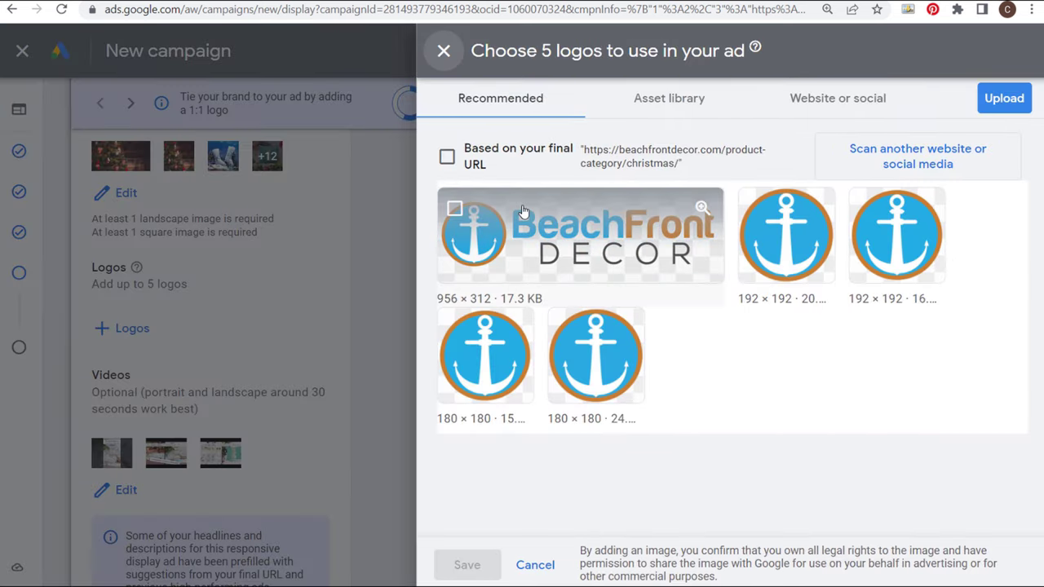
pyautogui.click(564, 224)
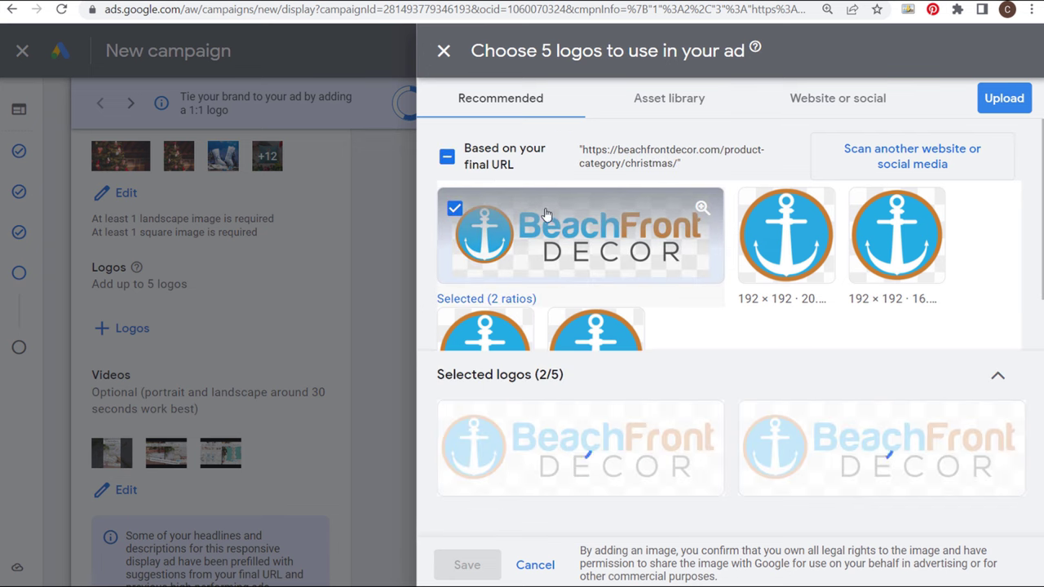
pyautogui.click(787, 246)
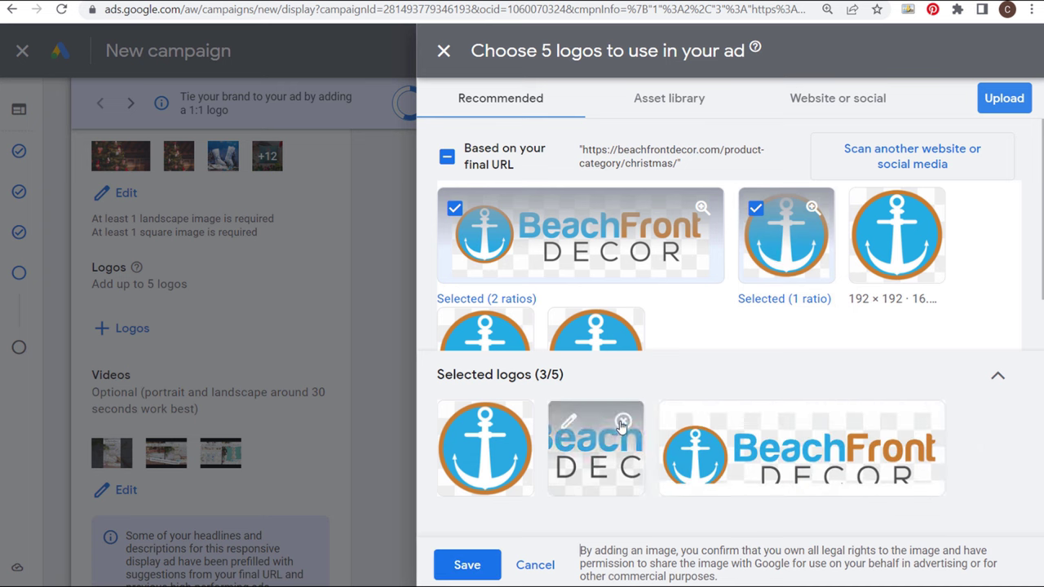
# - Remove the wide logo's 1:1 crop and reframe its 4:1 crop to fit the full BeachFront Decor logo
pyautogui.click(628, 421)
pyautogui.click(568, 420)
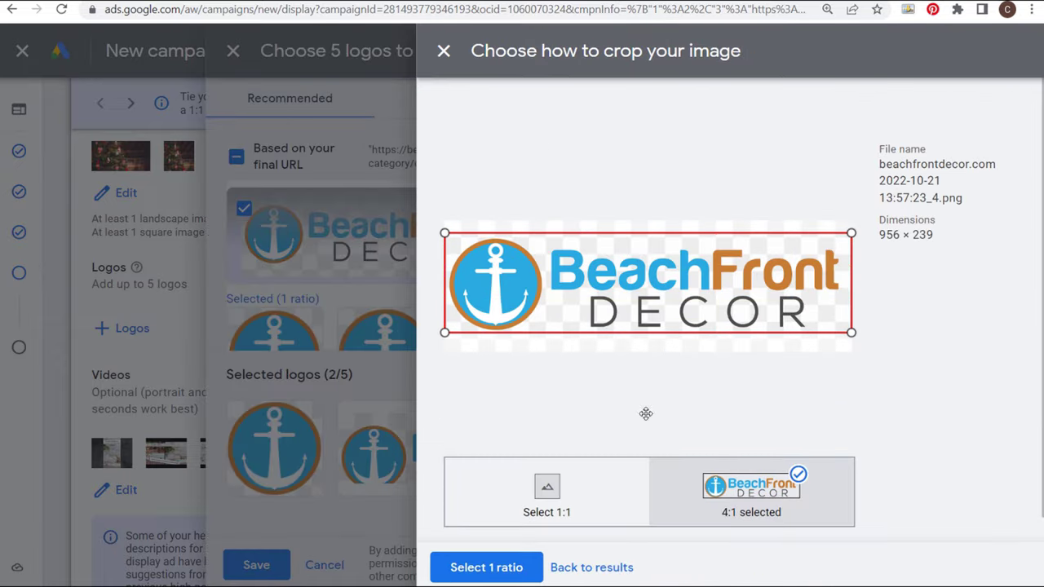
pyautogui.click(509, 568)
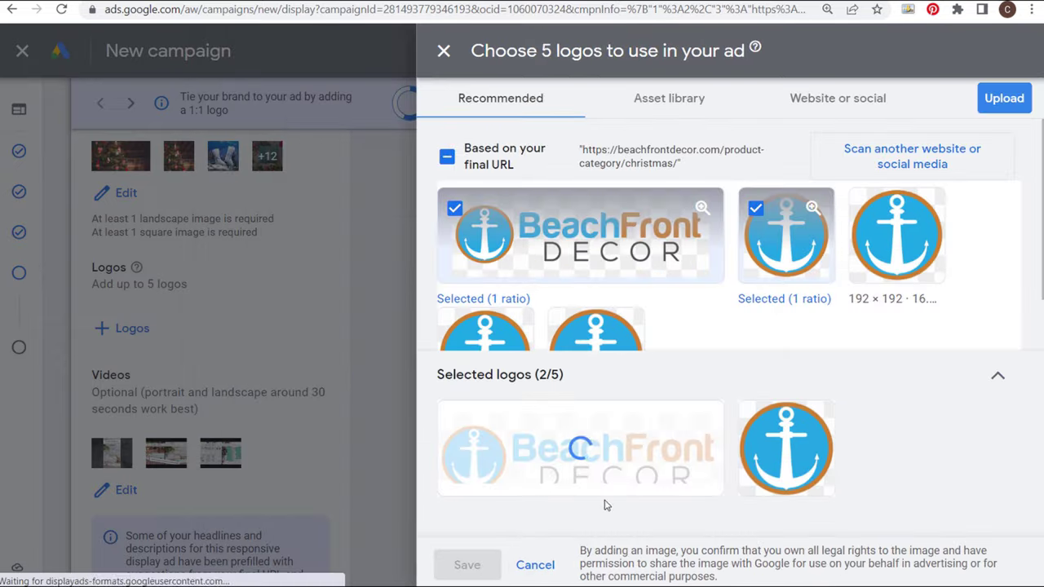
# - Check the round anchor logo's crop, keep its 1:1 ratio, and save the two selected logos to the ad
pyautogui.click(766, 416)
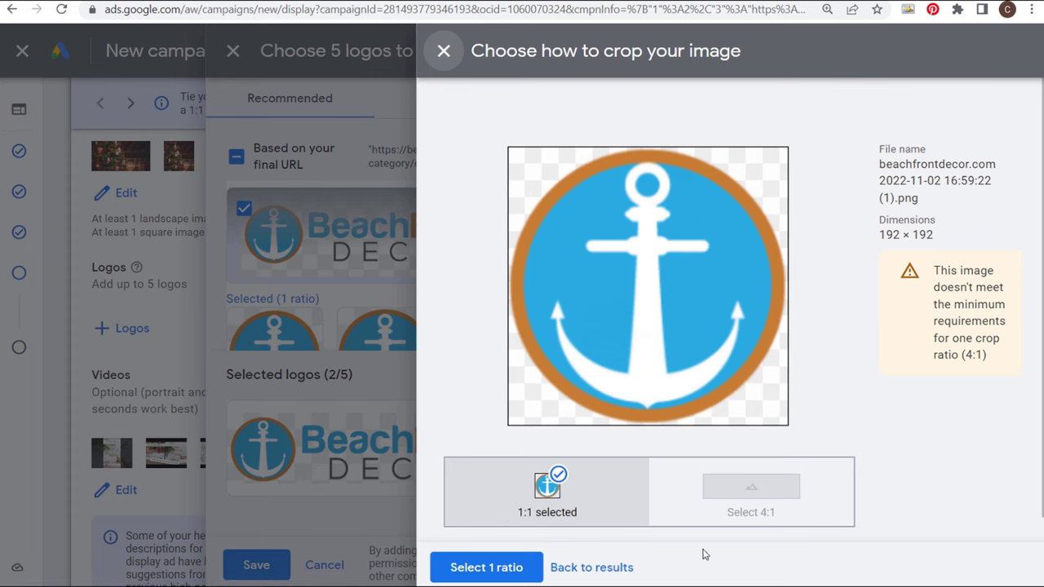
pyautogui.click(516, 566)
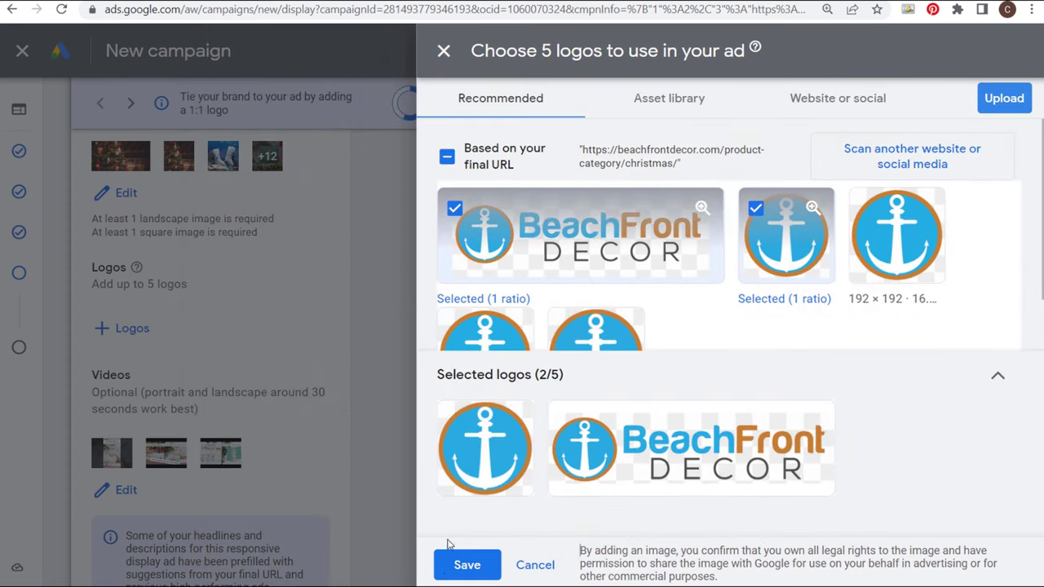
pyautogui.click(465, 564)
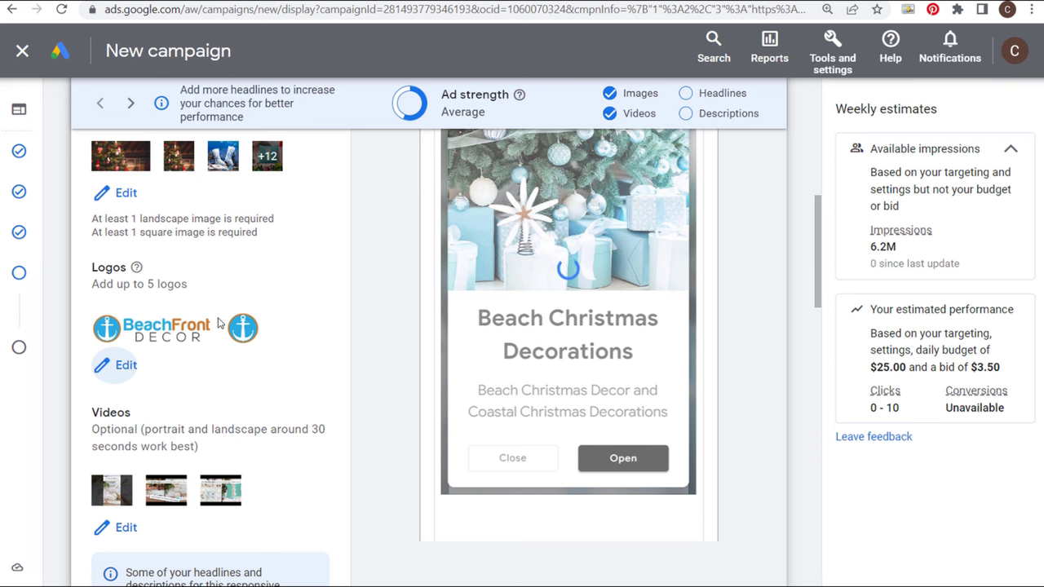
# - Review the ad's logos and videos, the note on prefilled text, and the suggested and existing headlines
pyautogui.scroll(1, 192, 231)
pyautogui.scroll(-2, 298, 252)
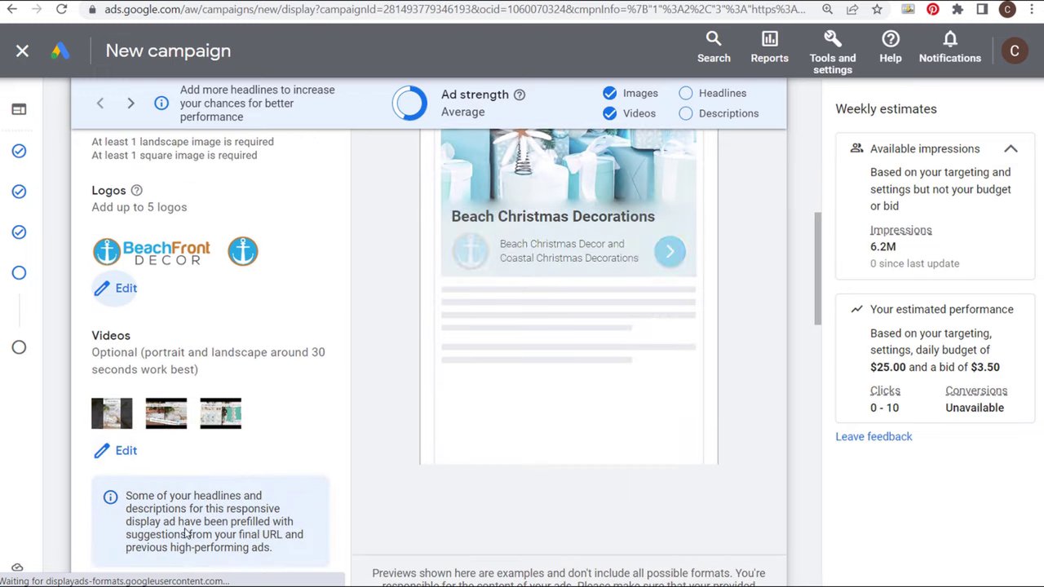
pyautogui.scroll(-1, 268, 432)
pyautogui.scroll(-2, 326, 353)
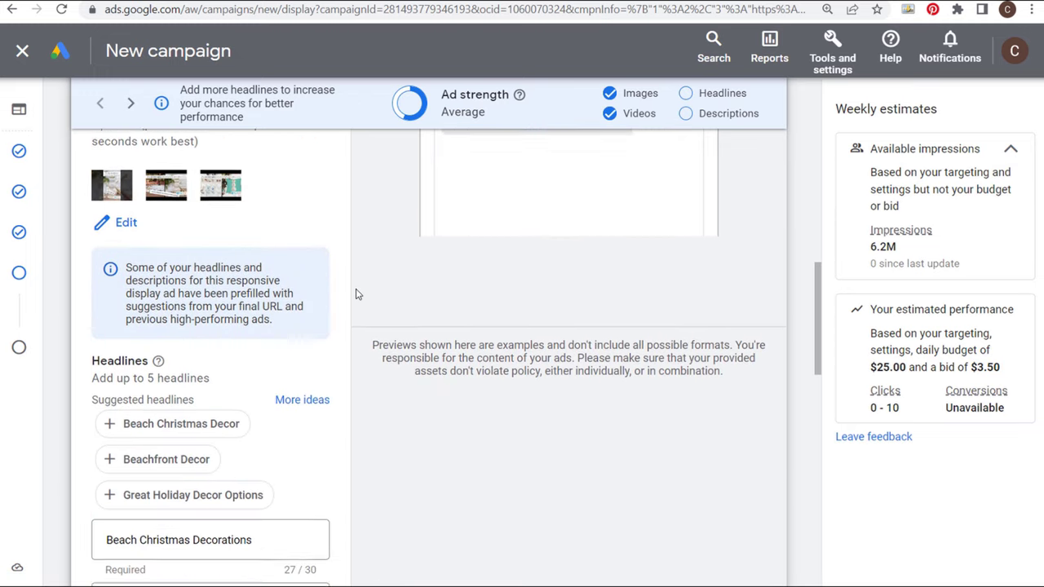
pyautogui.moveTo(128, 265); pyautogui.dragTo(178, 290)
pyautogui.click(249, 301)
pyautogui.click(188, 277)
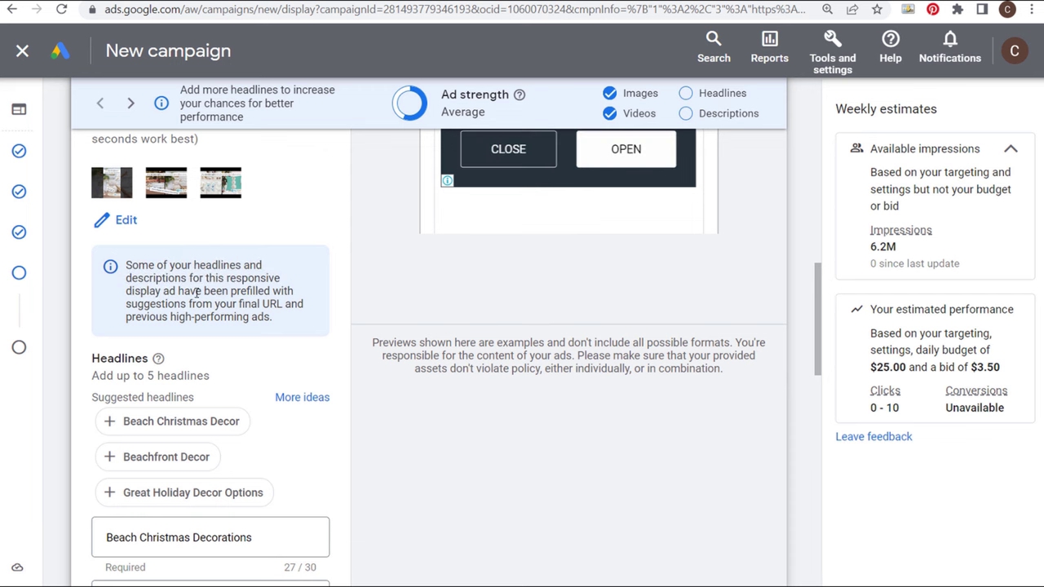
pyautogui.scroll(-2, 392, 298)
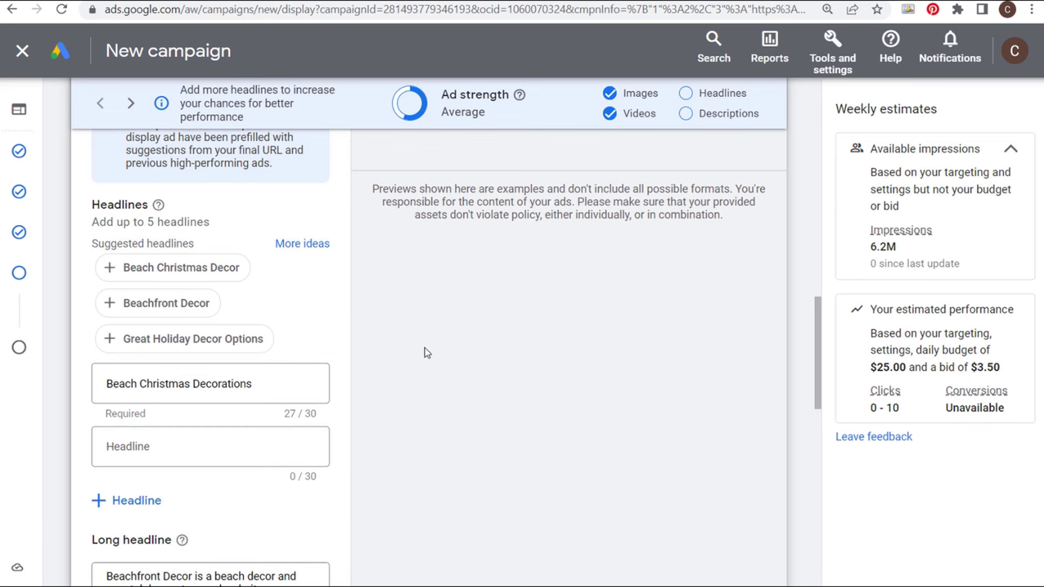
pyautogui.click(279, 396)
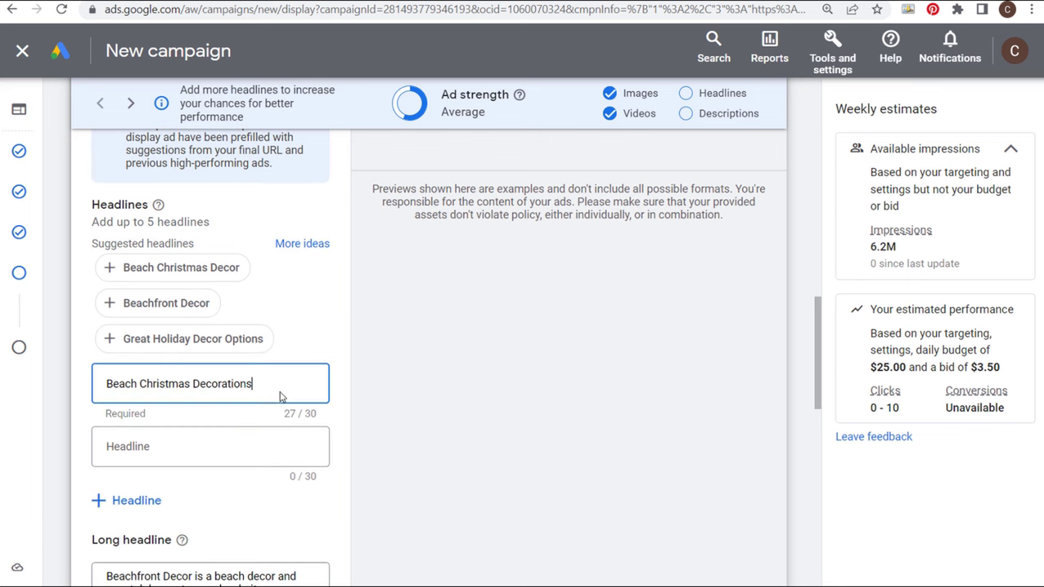
pyautogui.scroll(-1, 382, 343)
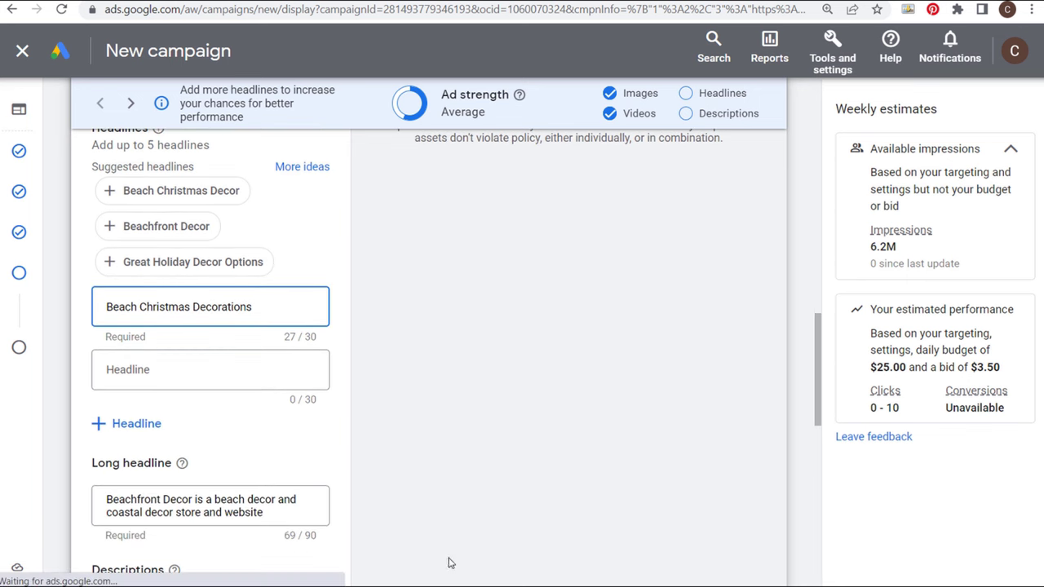
# - Add three empty headline fields to the responsive display ad for a total of five, and check the ad strength rating
pyautogui.click(140, 421)
pyautogui.click(139, 484)
pyautogui.scroll(-2, 188, 435)
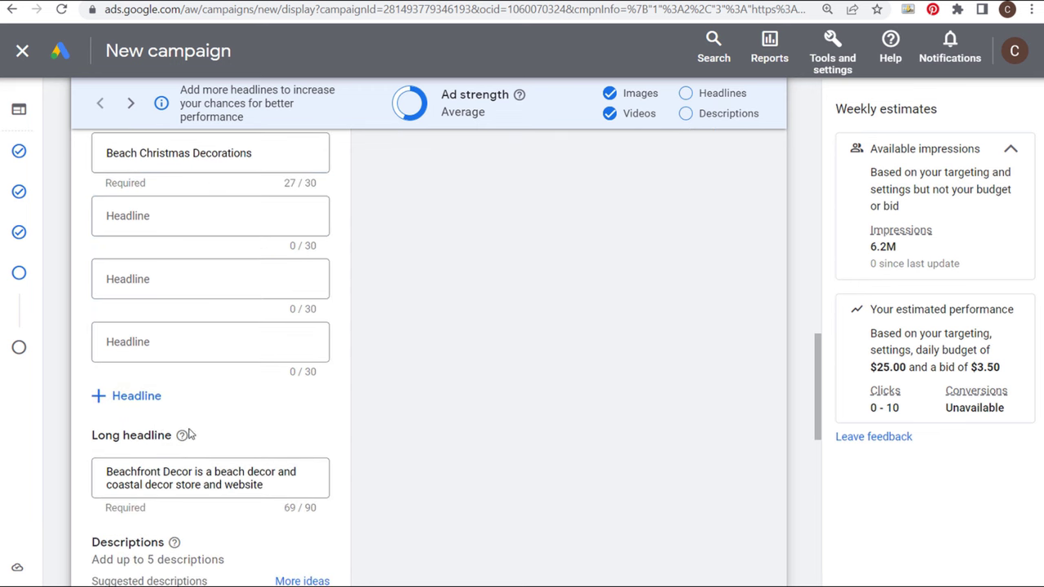
pyautogui.click(138, 400)
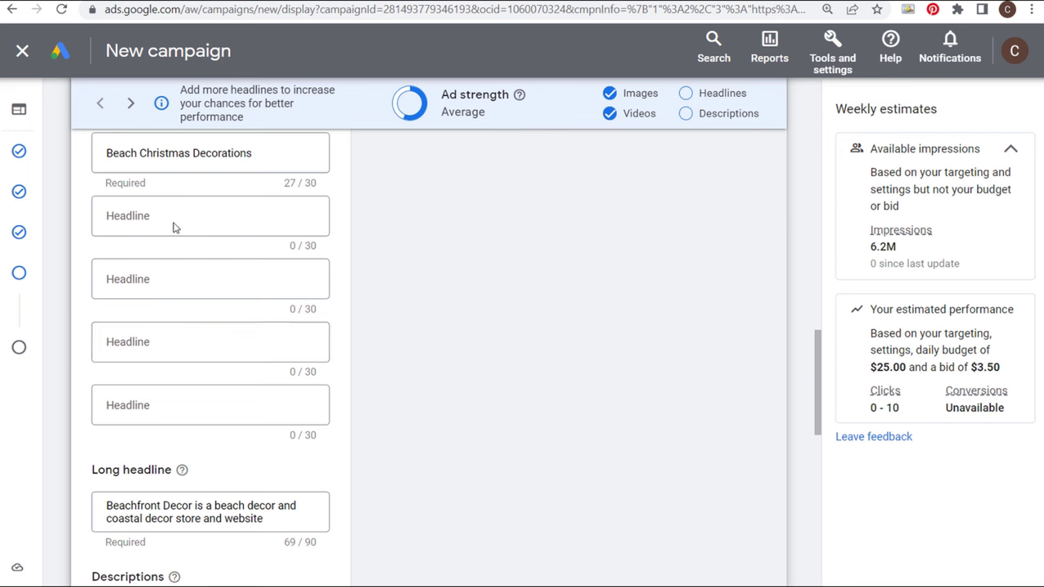
pyautogui.click(325, 183)
pyautogui.click(471, 231)
pyautogui.moveTo(441, 94); pyautogui.dragTo(509, 95)
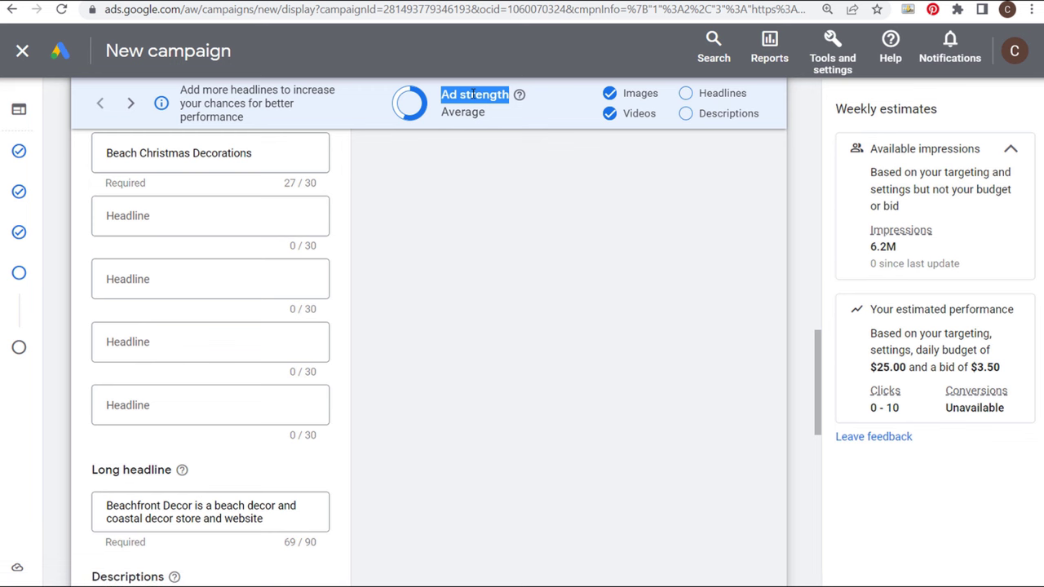
pyautogui.click(457, 259)
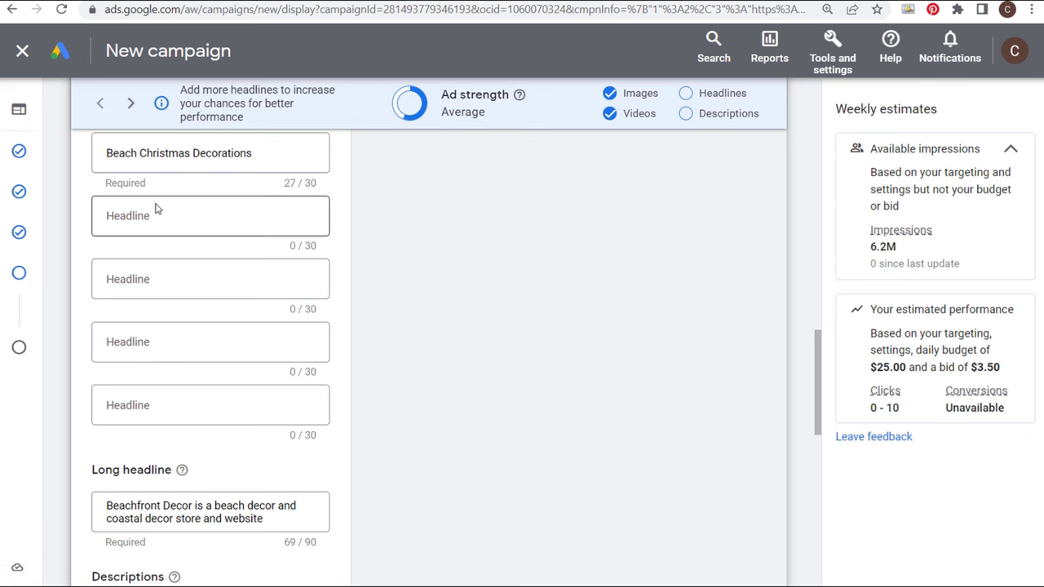
# - Add three empty description fields below the ad's existing descriptions for a total of five
pyautogui.scroll(-1, 389, 489)
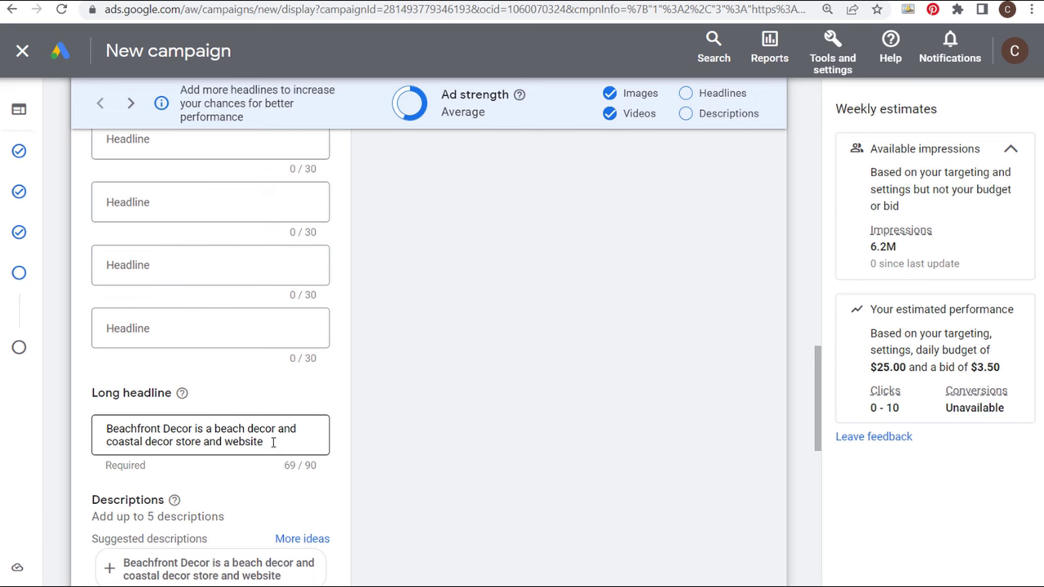
pyautogui.scroll(-3, 444, 544)
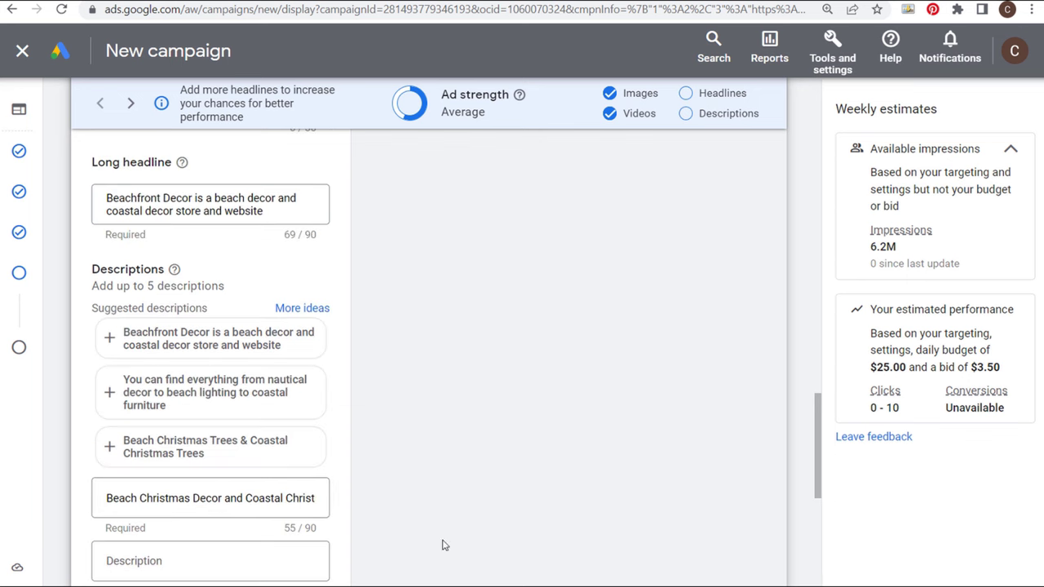
pyautogui.scroll(-2, 147, 470)
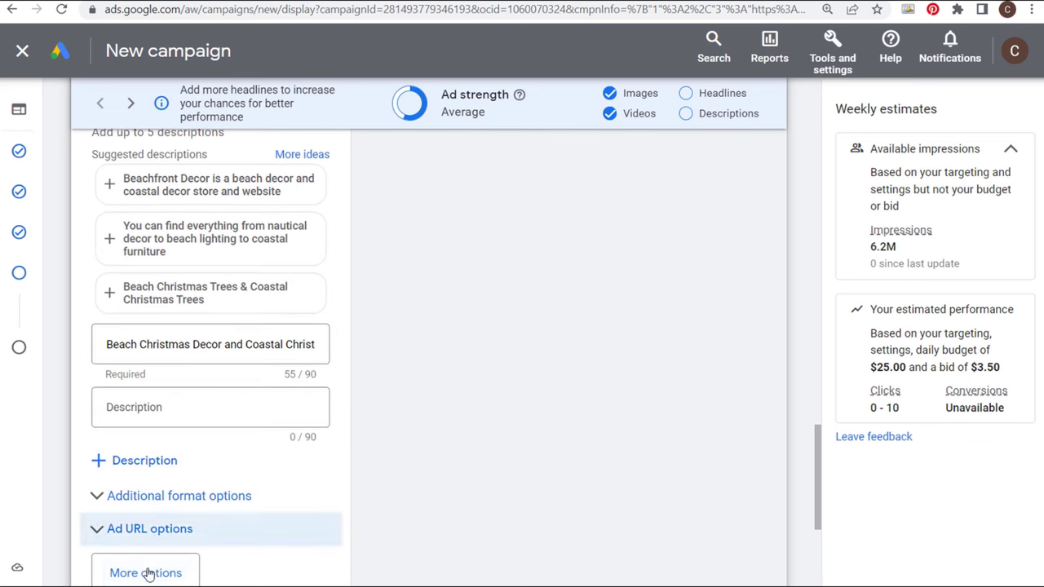
pyautogui.click(139, 461)
pyautogui.click(139, 523)
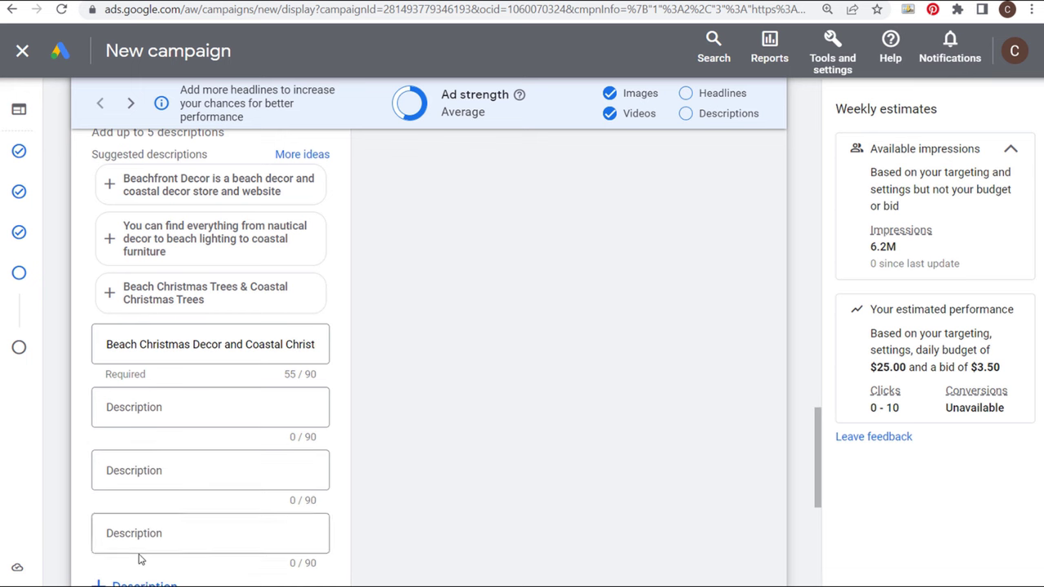
pyautogui.scroll(-1, 140, 538)
pyautogui.click(147, 511)
pyautogui.scroll(-1, 196, 412)
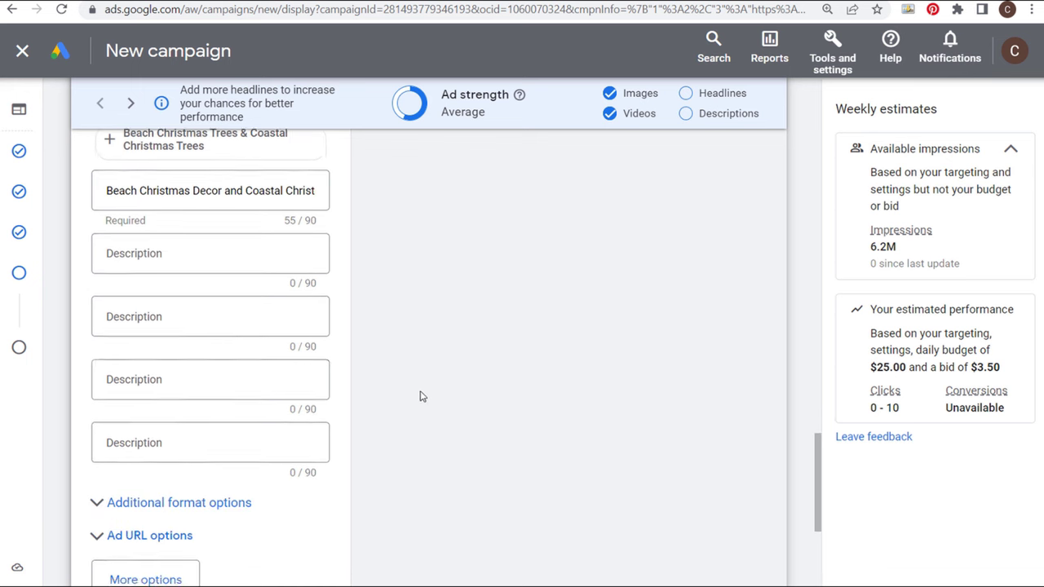
# - Review the ad strength rating, the five completed headlines, the long headline and the start of the descriptions
pyautogui.scroll(5, 324, 386)
pyautogui.scroll(3, 253, 281)
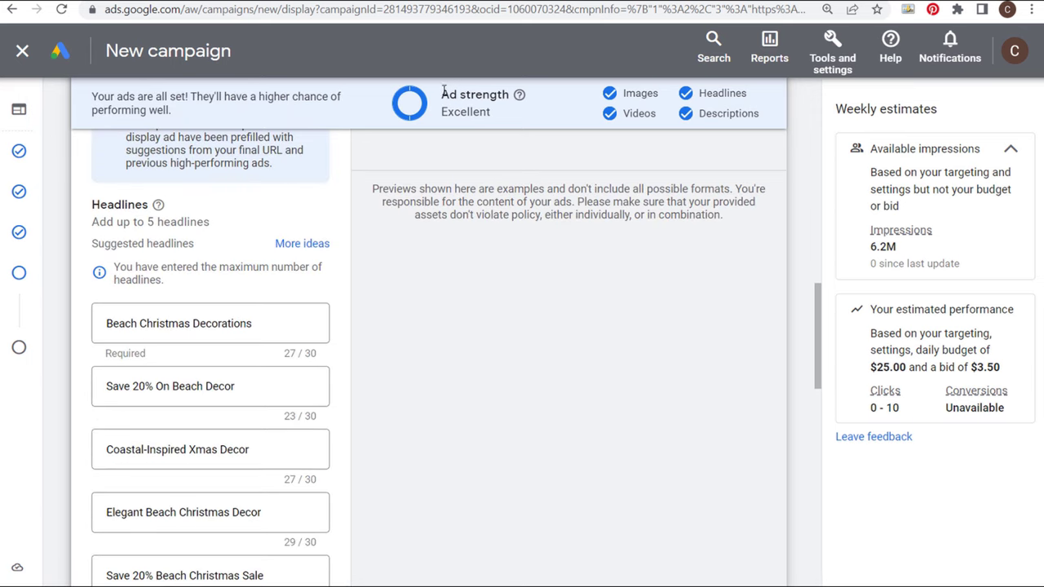
pyautogui.moveTo(443, 91); pyautogui.dragTo(513, 187)
pyautogui.click(512, 186)
pyautogui.scroll(-1, 179, 133)
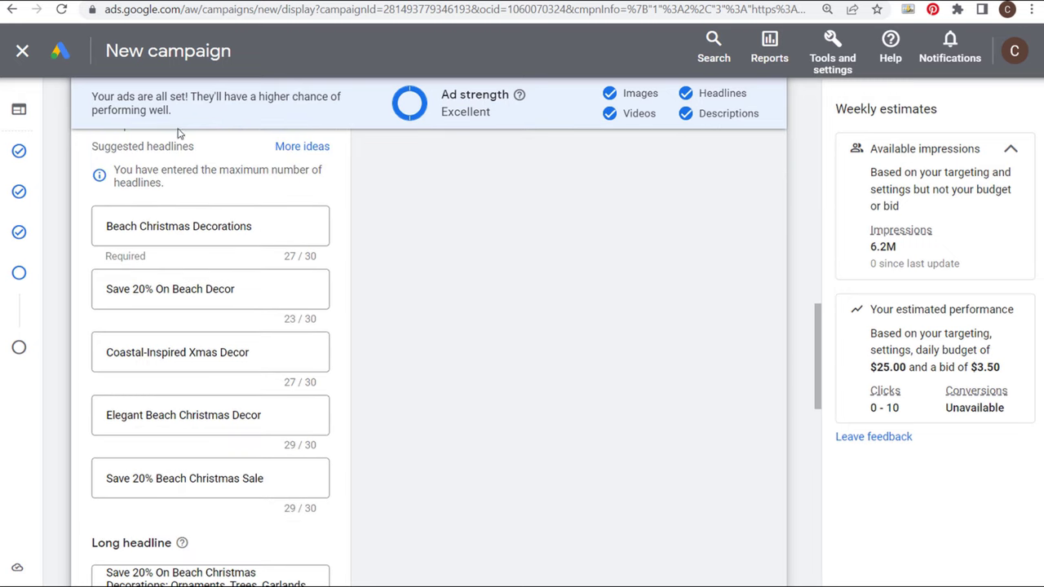
pyautogui.scroll(-3, 424, 252)
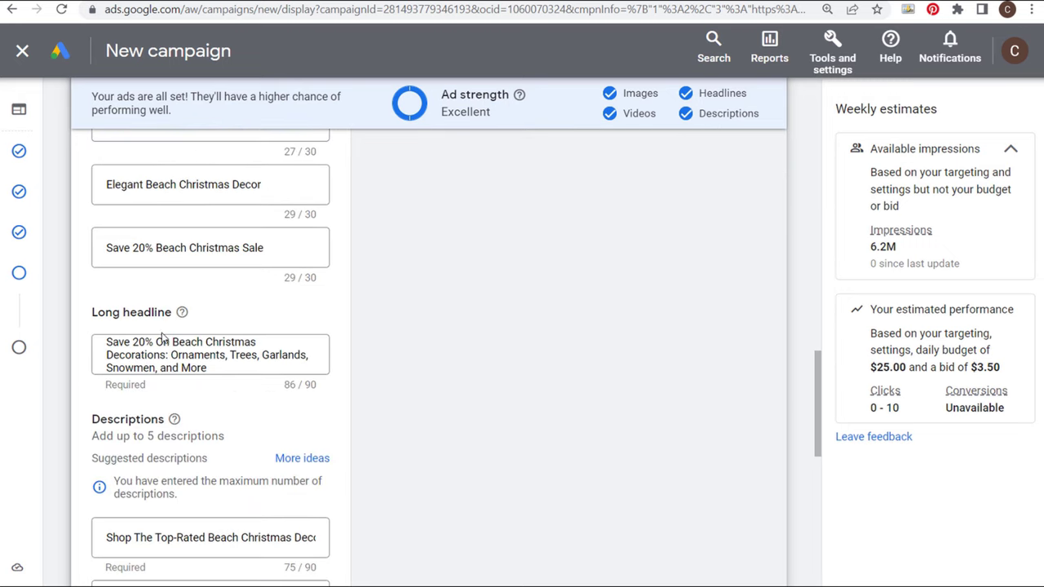
# - Review the responsive display ad's descriptions, videos, logos, images, business name and final URL alongside the preview
pyautogui.scroll(-3, 327, 310)
pyautogui.moveTo(125, 307); pyautogui.dragTo(222, 320)
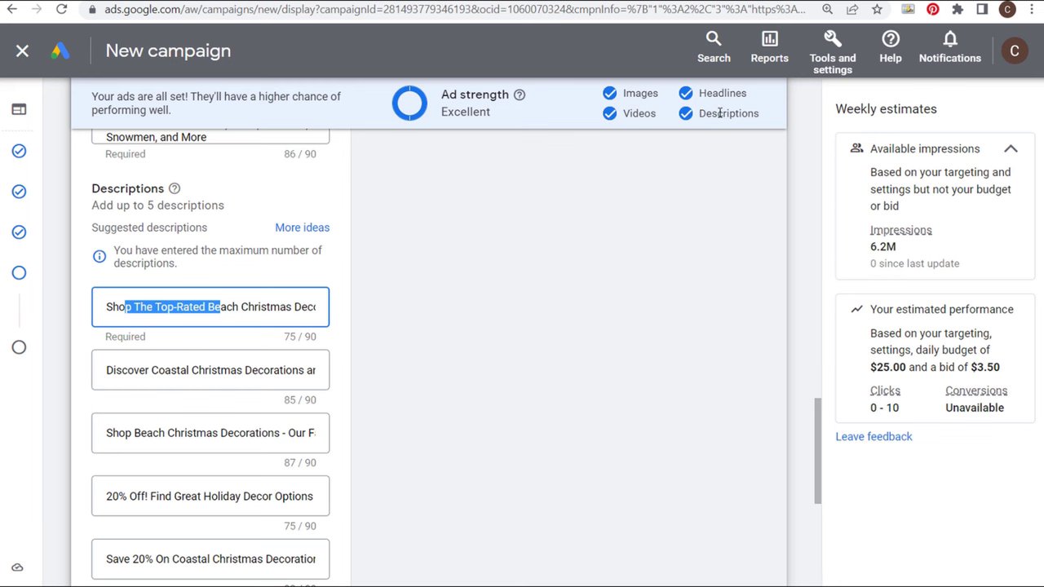
pyautogui.scroll(6, 505, 233)
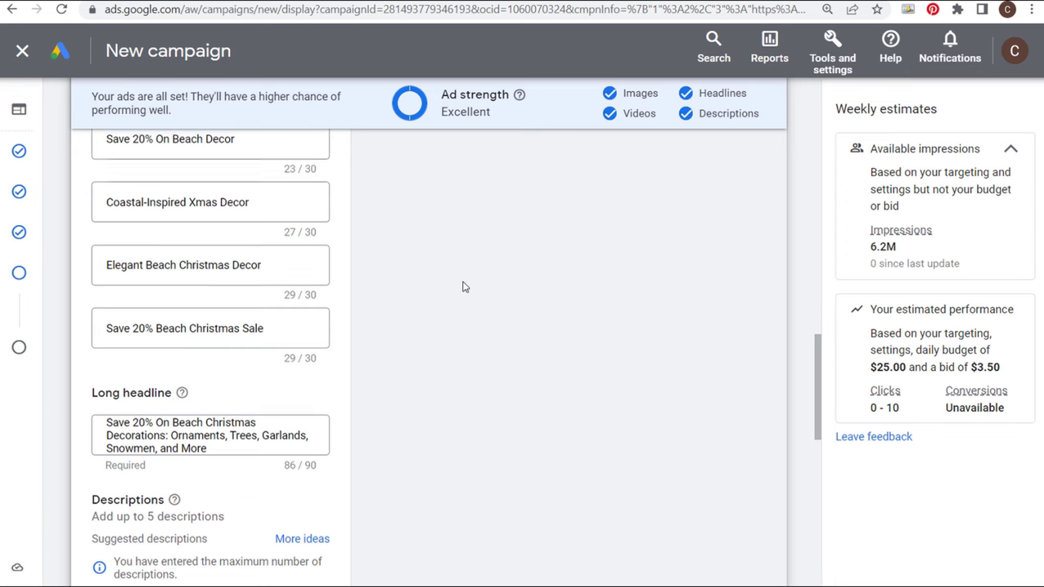
pyautogui.scroll(3, 481, 318)
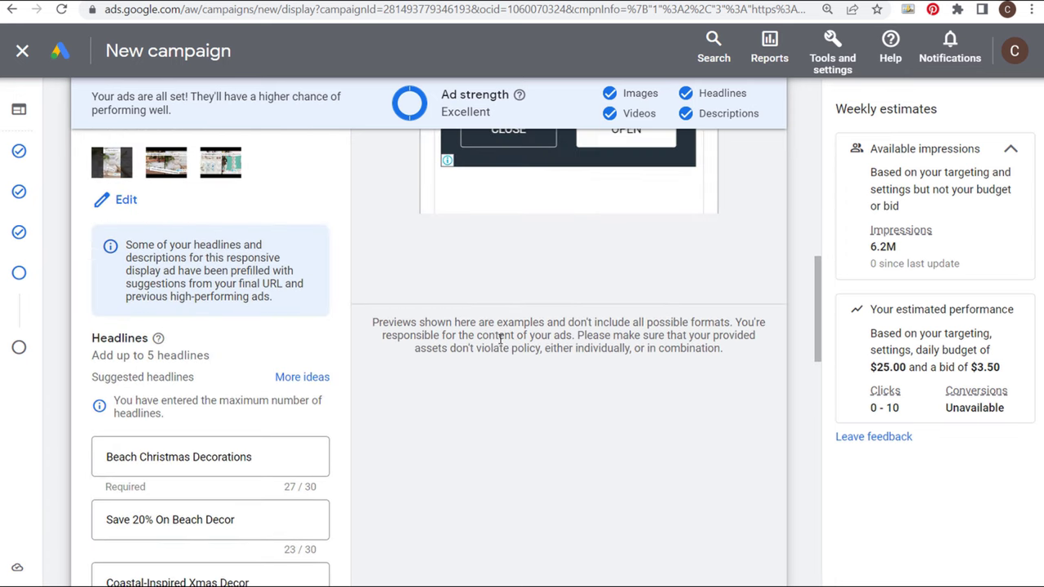
pyautogui.scroll(1, 456, 326)
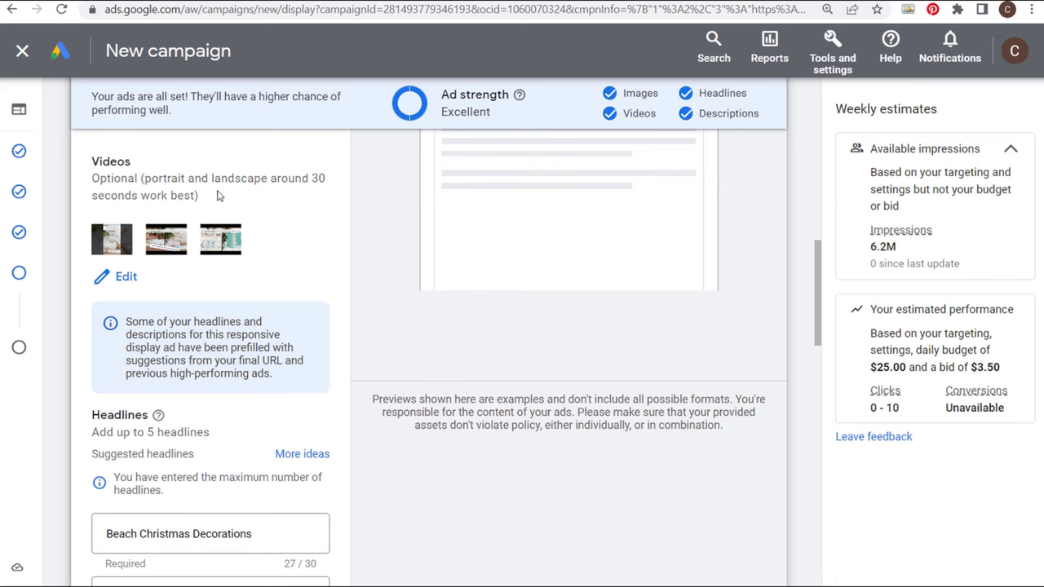
pyautogui.scroll(5, 382, 282)
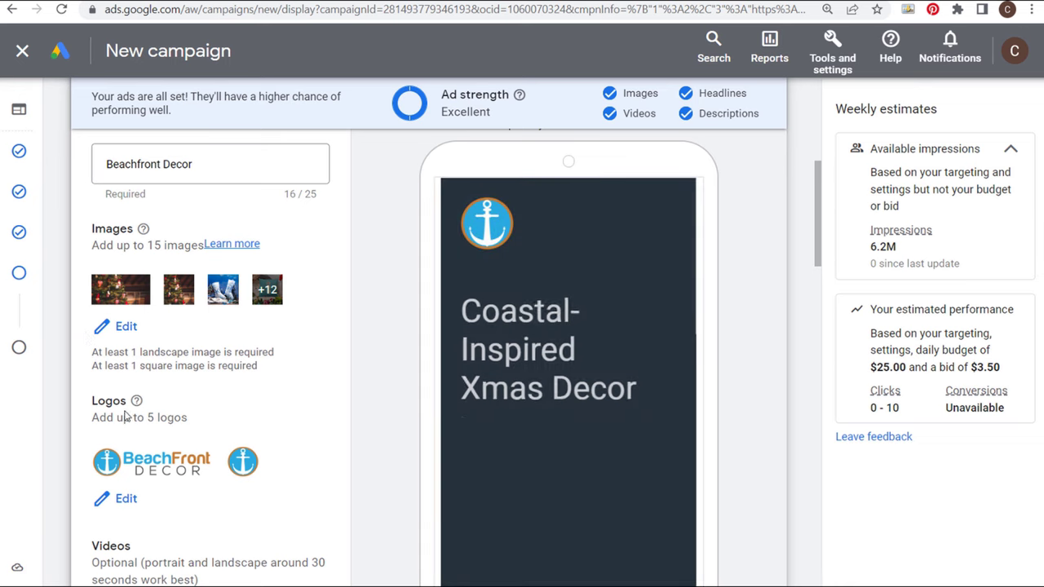
pyautogui.scroll(2, 350, 342)
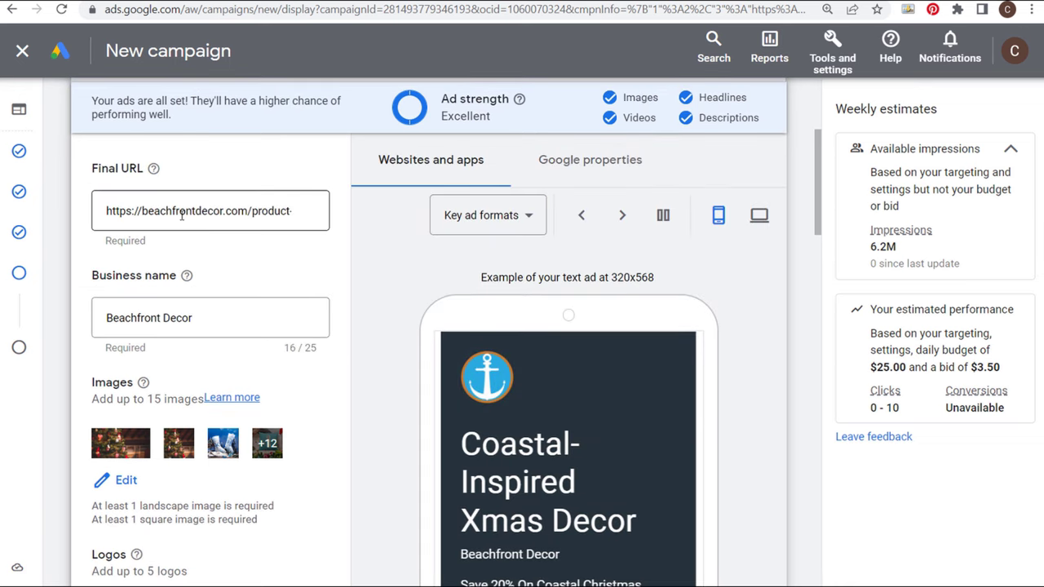
pyautogui.moveTo(181, 214); pyautogui.dragTo(272, 211)
pyautogui.click(352, 279)
pyautogui.scroll(-4, 350, 285)
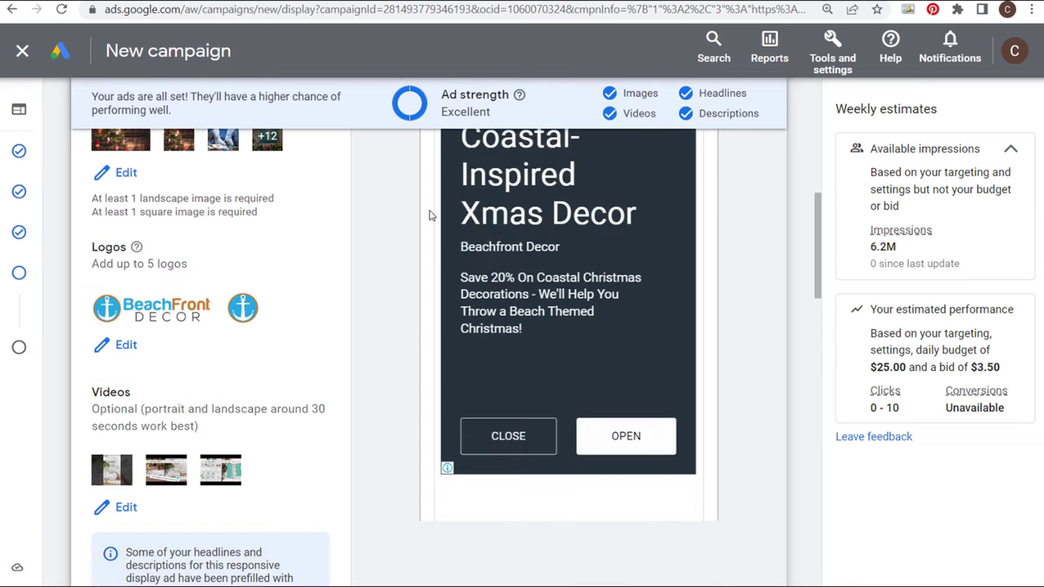
pyautogui.scroll(2, 399, 241)
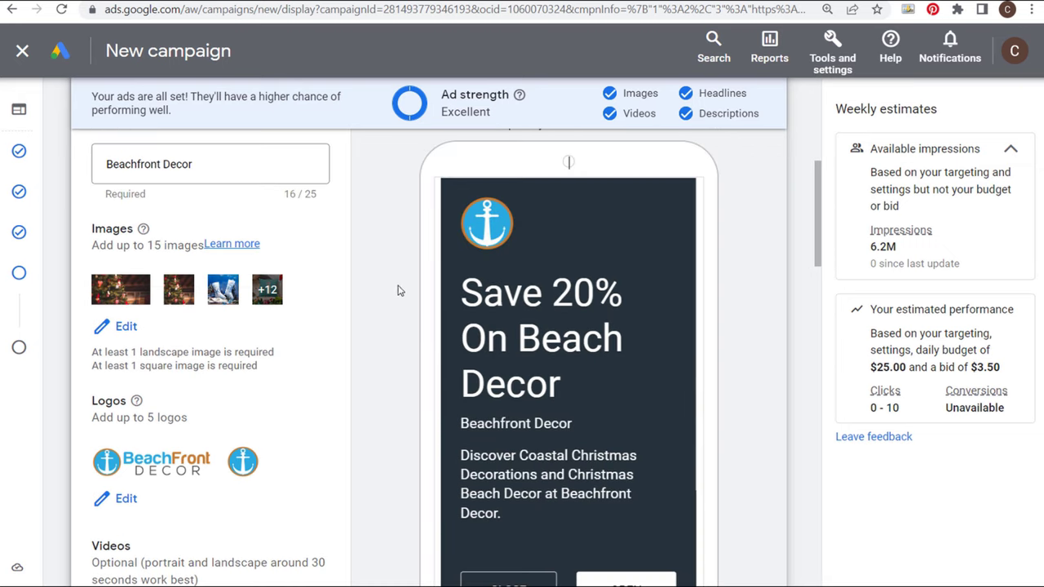
pyautogui.scroll(-1, 403, 281)
# - Review the five short headlines of the ad, from "Beach Christmas Decorations" to "Save 20% Beach Christmas Sale"
pyautogui.scroll(-7, 415, 323)
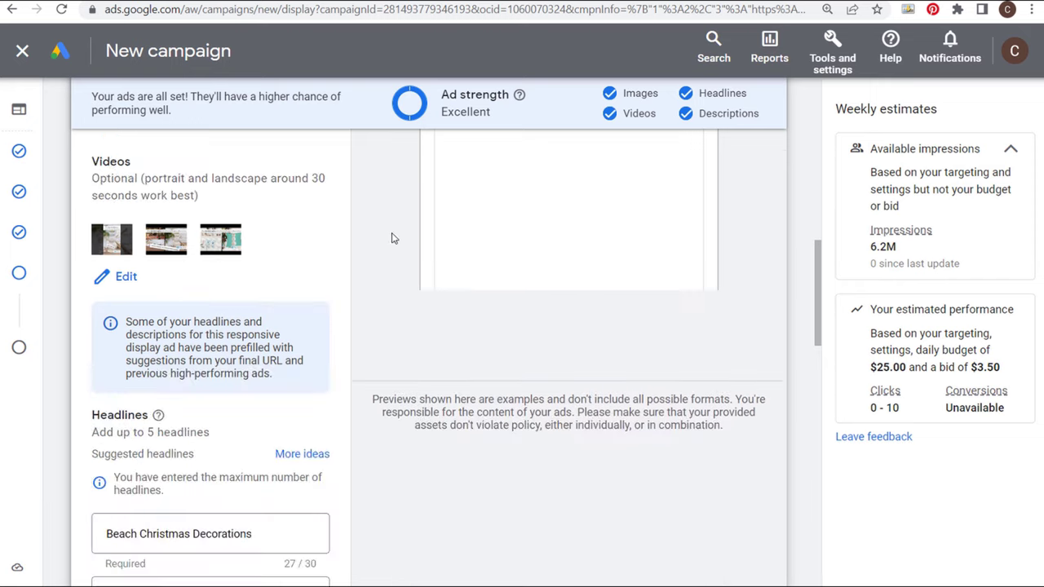
pyautogui.moveTo(248, 304); pyautogui.dragTo(105, 303)
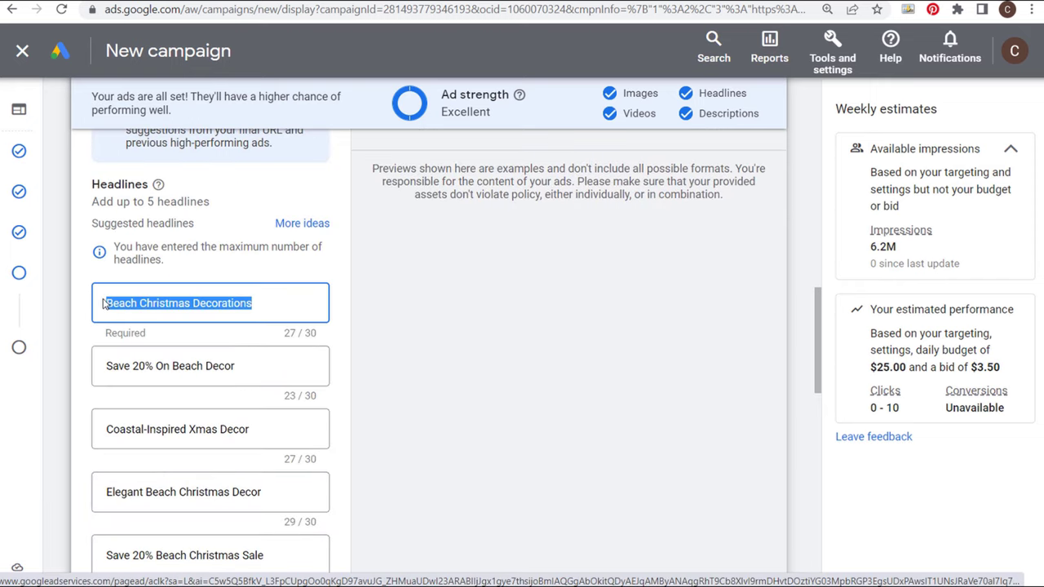
pyautogui.click(280, 318)
pyautogui.click(475, 300)
pyautogui.scroll(-1, 484, 315)
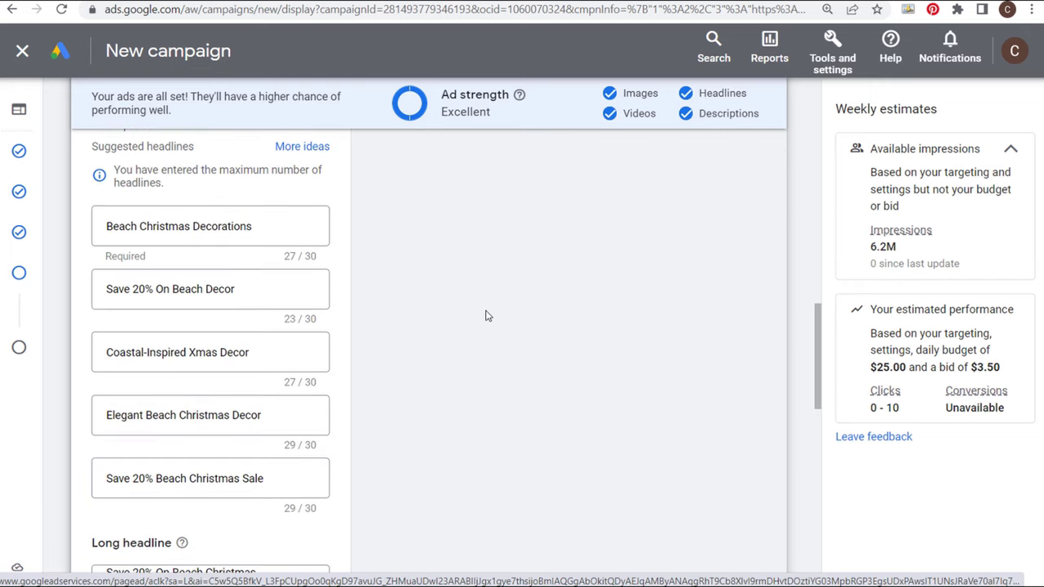
pyautogui.moveTo(286, 476); pyautogui.dragTo(81, 475)
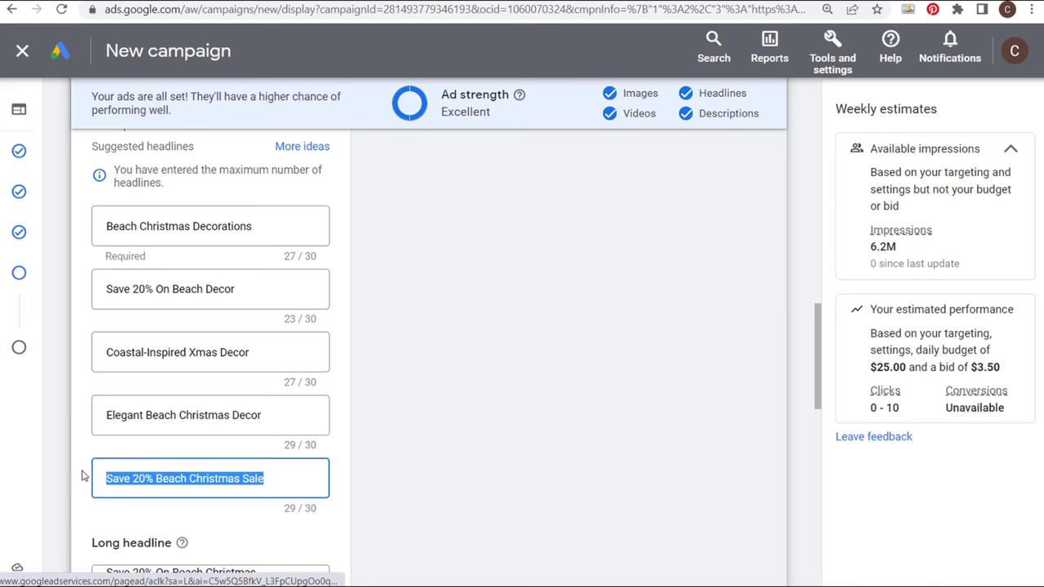
pyautogui.moveTo(251, 290); pyautogui.dragTo(74, 285)
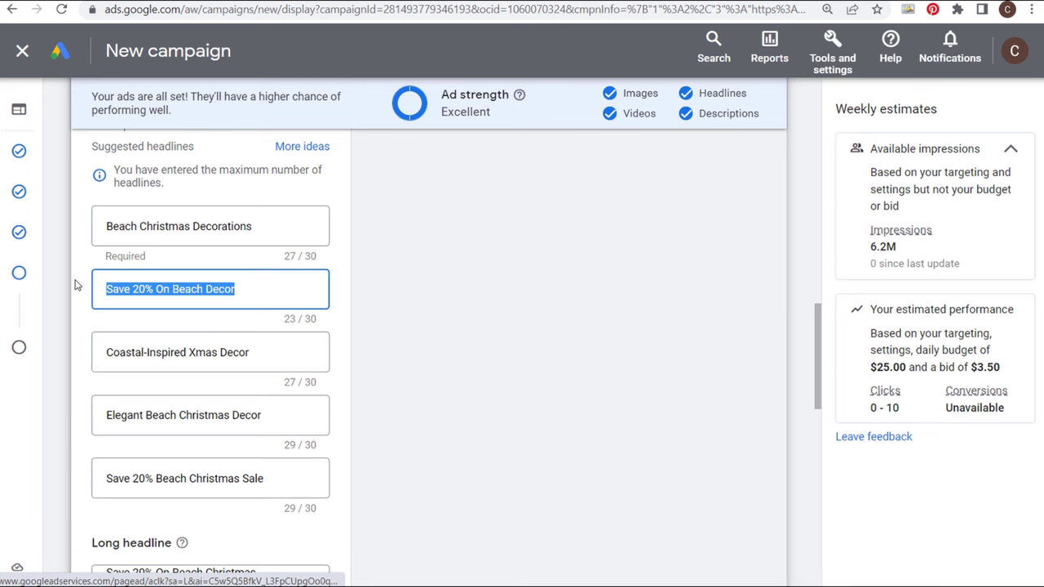
pyautogui.moveTo(136, 352); pyautogui.dragTo(222, 349)
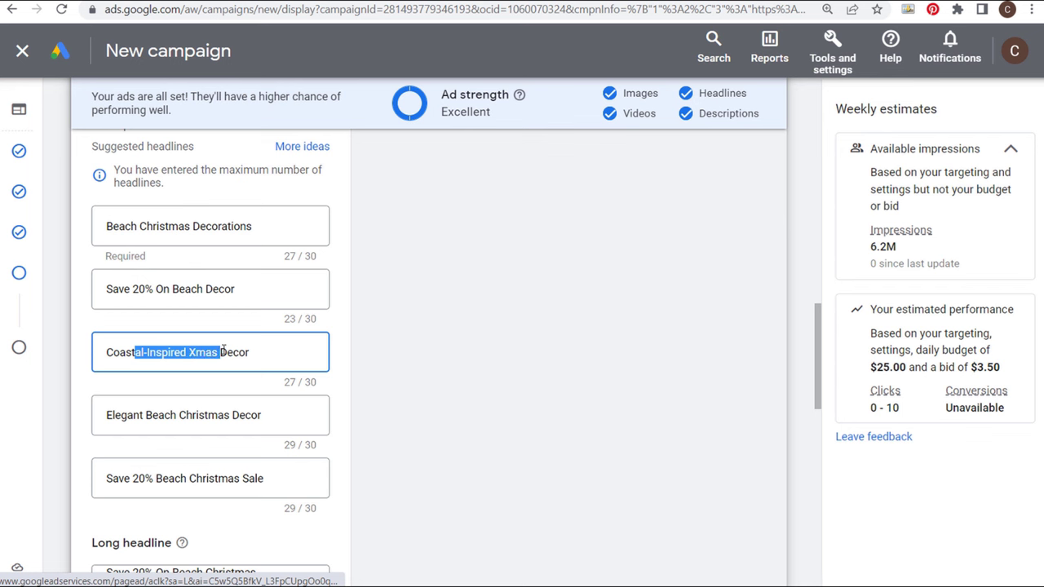
pyautogui.click(245, 350)
pyautogui.moveTo(136, 416); pyautogui.dragTo(198, 414)
pyautogui.click(421, 323)
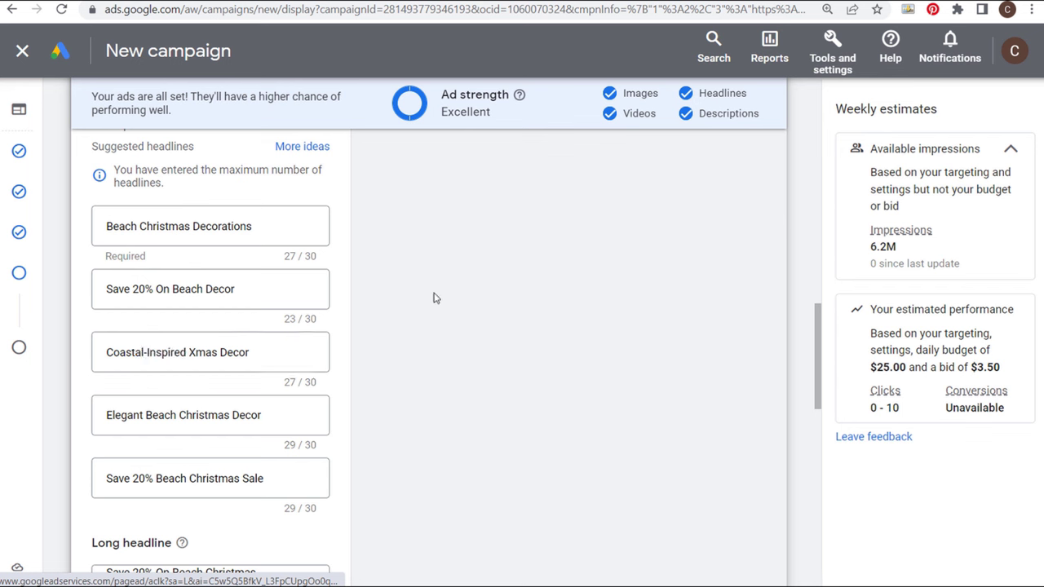
# - Review the ad's long headline and read through its five descriptions
pyautogui.scroll(-3, 431, 260)
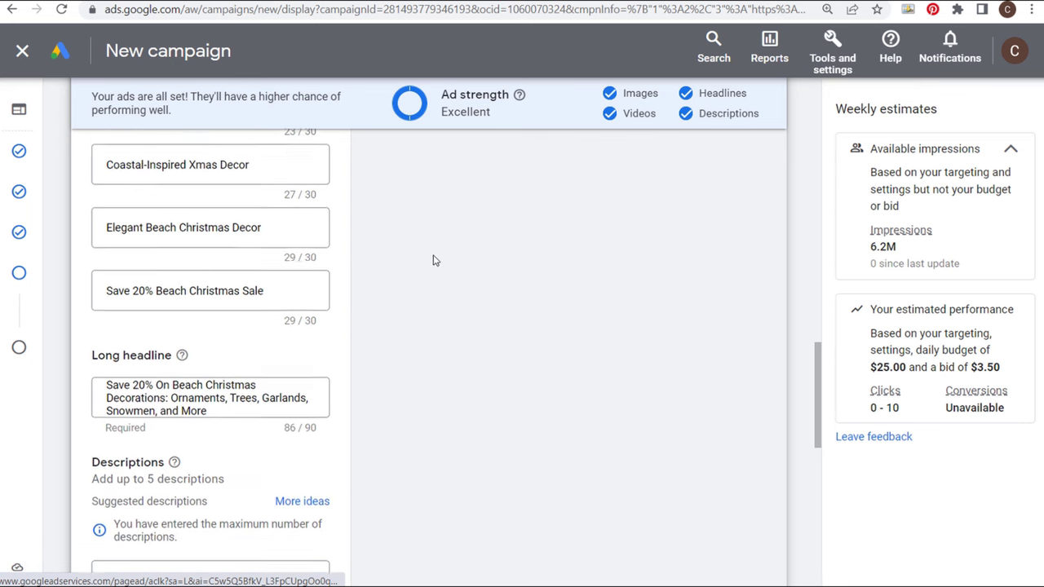
pyautogui.moveTo(107, 348); pyautogui.dragTo(223, 367)
pyautogui.click(683, 337)
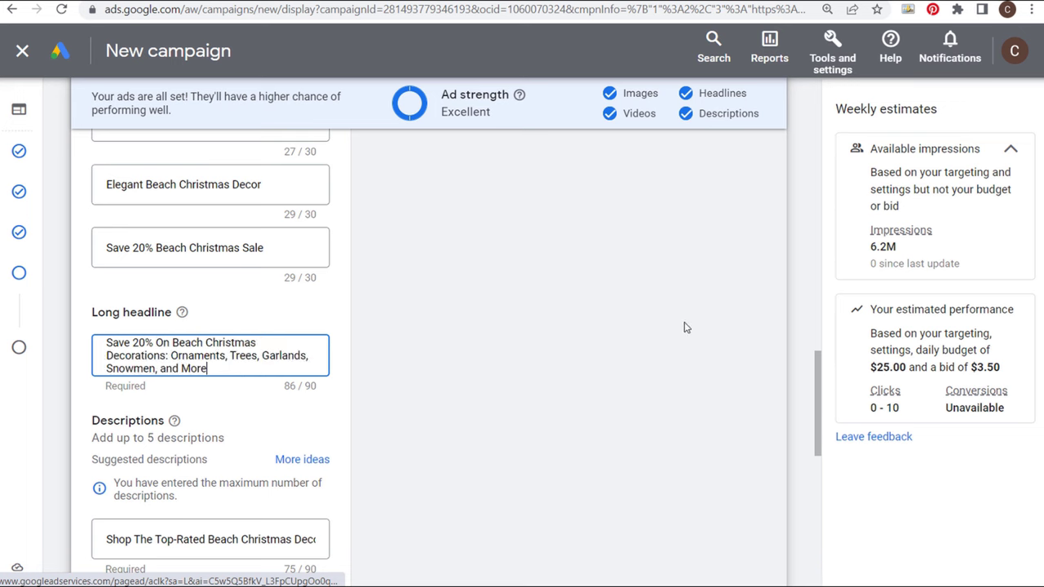
pyautogui.scroll(-4, 652, 318)
pyautogui.moveTo(109, 233); pyautogui.dragTo(400, 228)
pyautogui.click(133, 279)
pyautogui.click(112, 304)
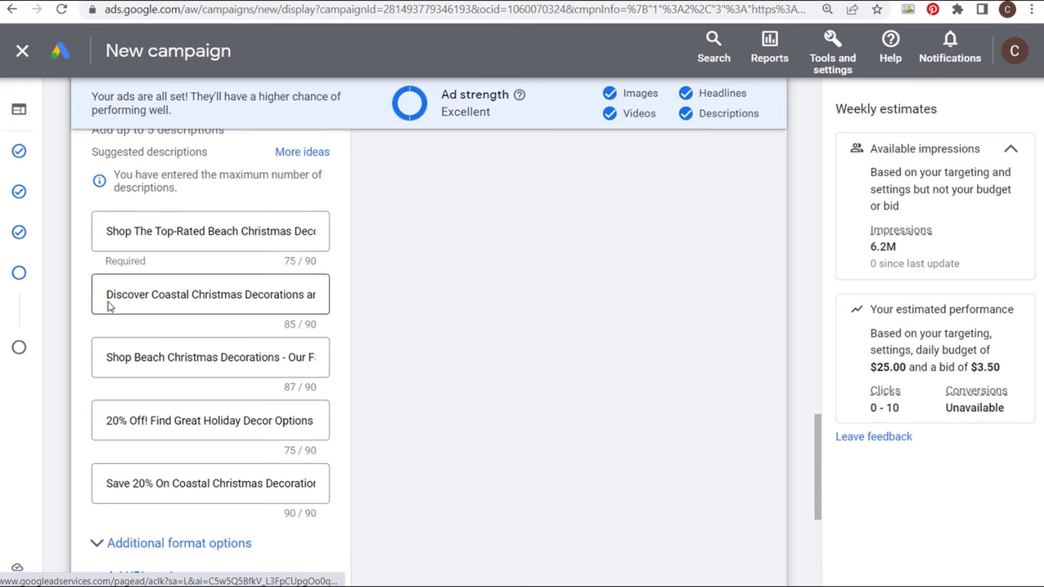
pyautogui.press('End')
pyautogui.click(604, 252)
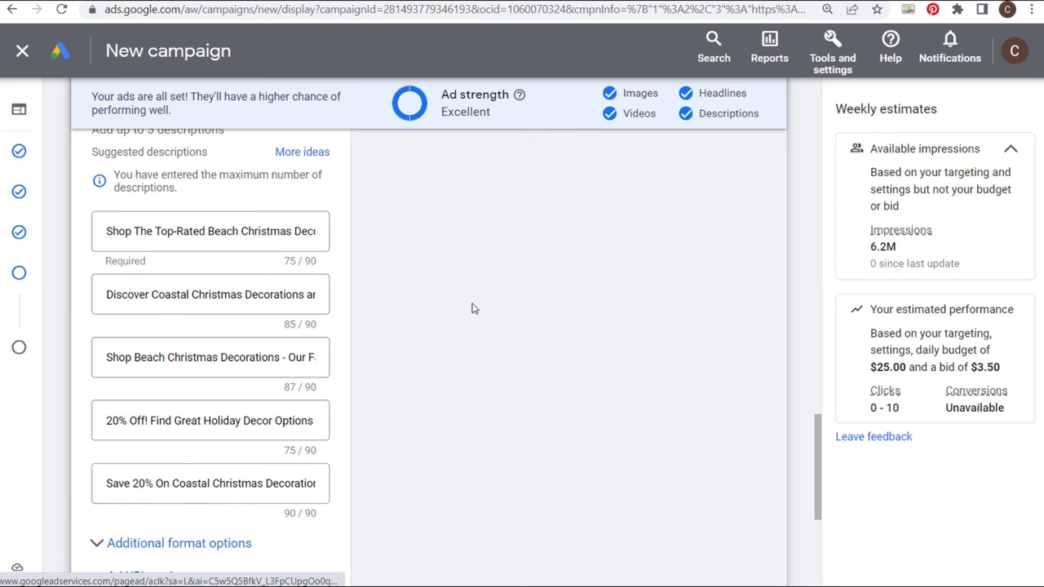
# - Expand the additional format options and read the asset enhancements, auto-generated video and native formats settings
pyautogui.scroll(-3, 474, 294)
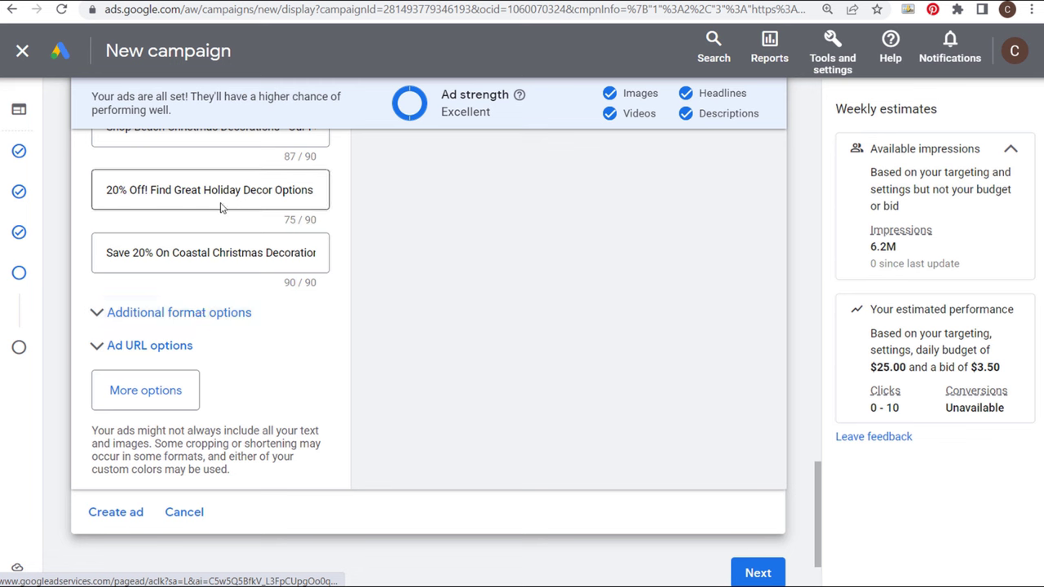
pyautogui.click(115, 313)
pyautogui.scroll(-2, 440, 263)
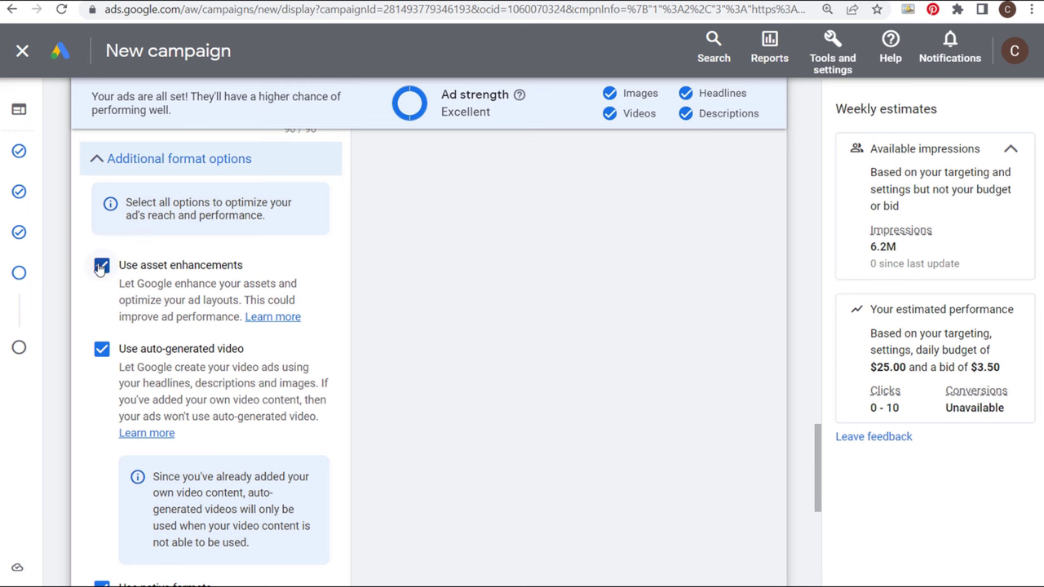
pyautogui.scroll(-1, 366, 293)
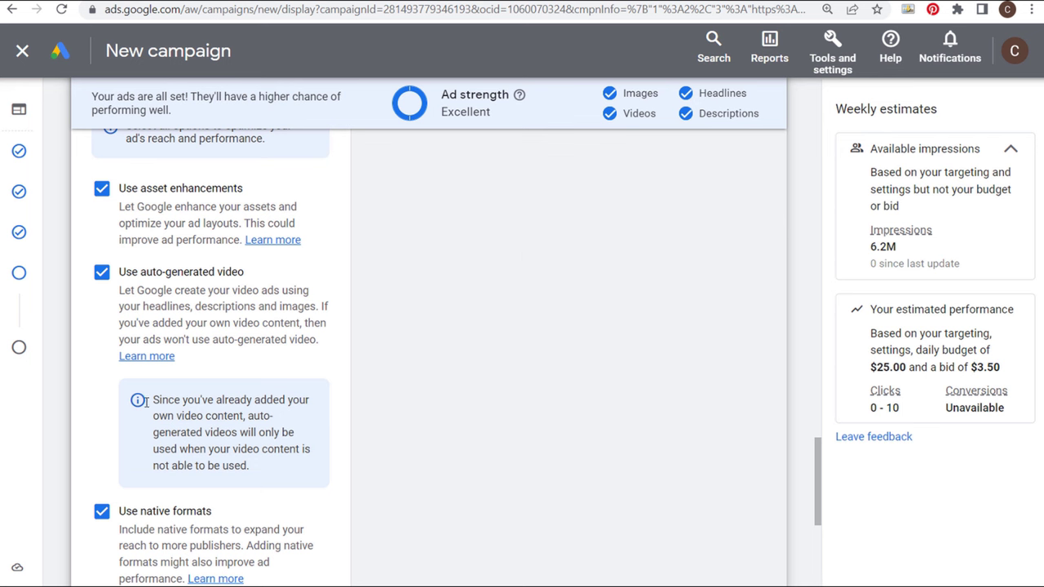
pyautogui.moveTo(153, 399); pyautogui.dragTo(274, 450)
pyautogui.click(399, 429)
pyautogui.scroll(-1, 546, 318)
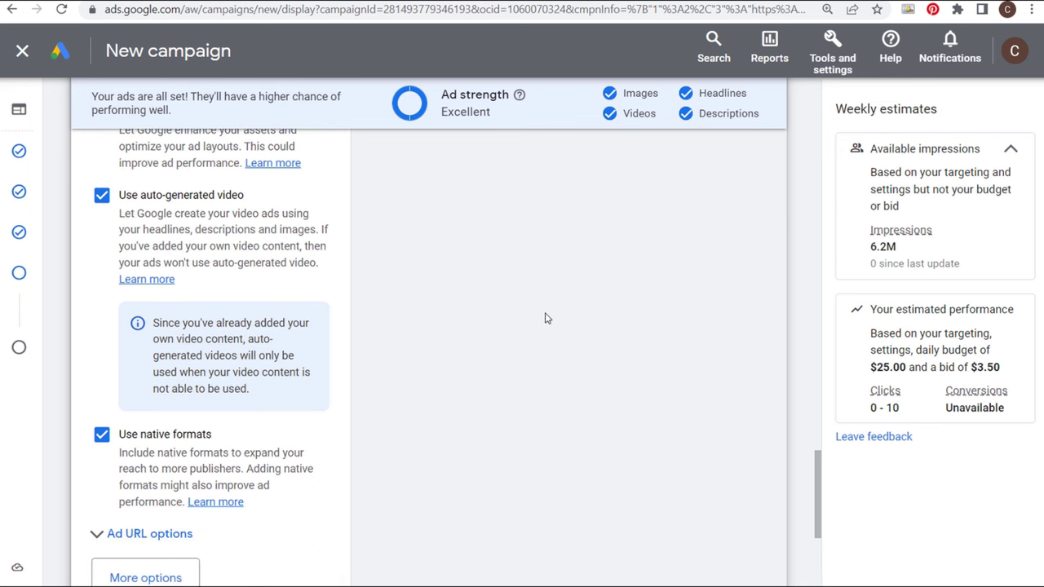
pyautogui.moveTo(120, 455); pyautogui.dragTo(189, 455)
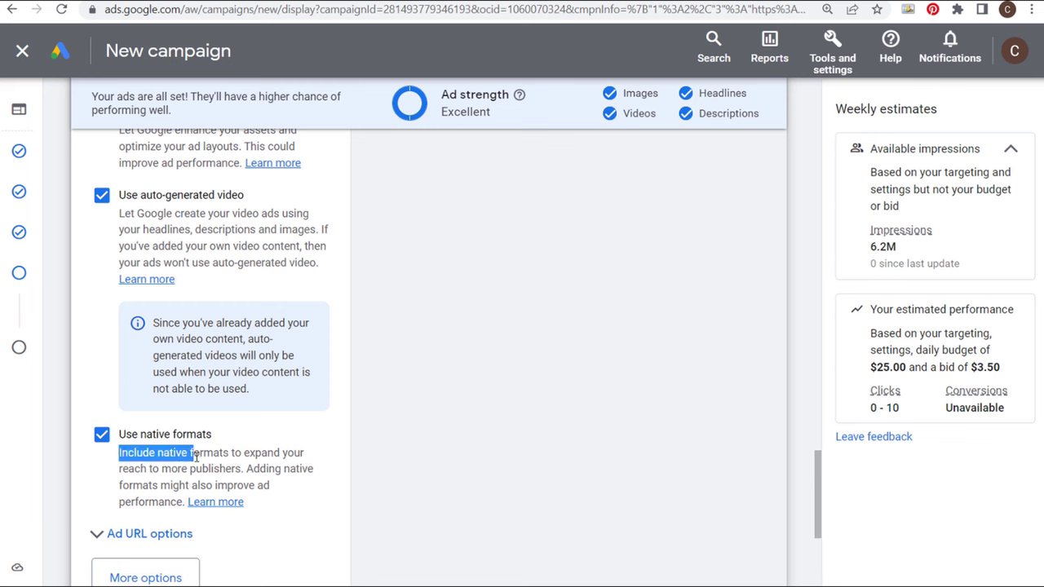
pyautogui.click(243, 454)
# - Turn off auto-generated video for the ad and check how the ad strength rating responds
pyautogui.scroll(1, 359, 288)
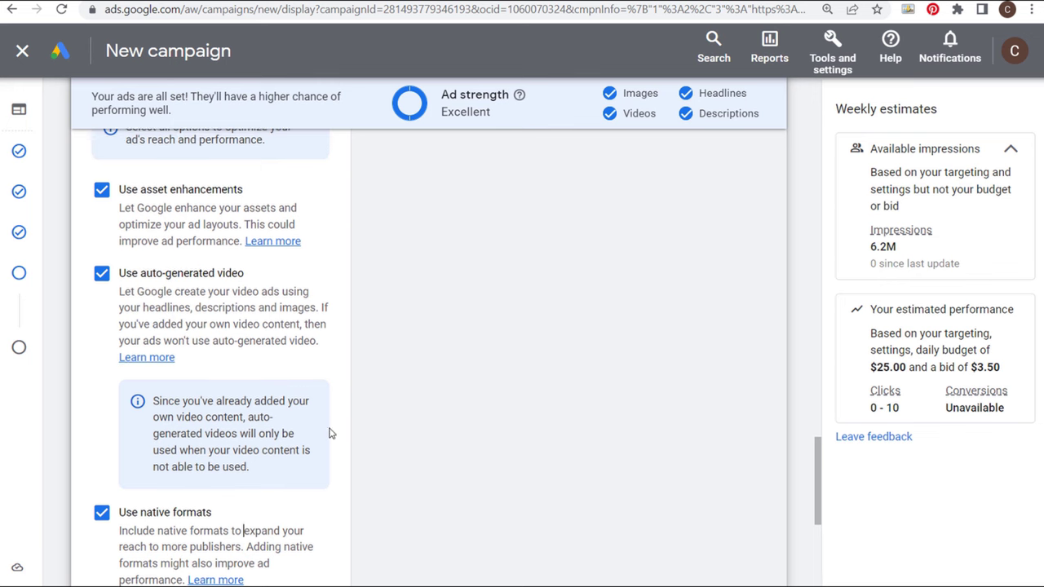
pyautogui.scroll(1, 244, 391)
pyautogui.click(96, 348)
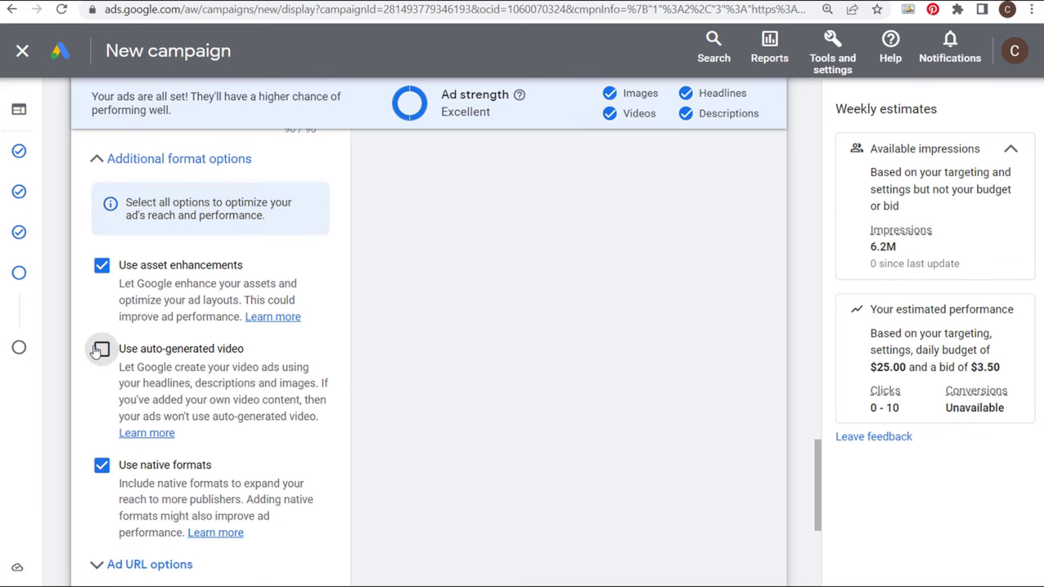
pyautogui.scroll(-1, 306, 395)
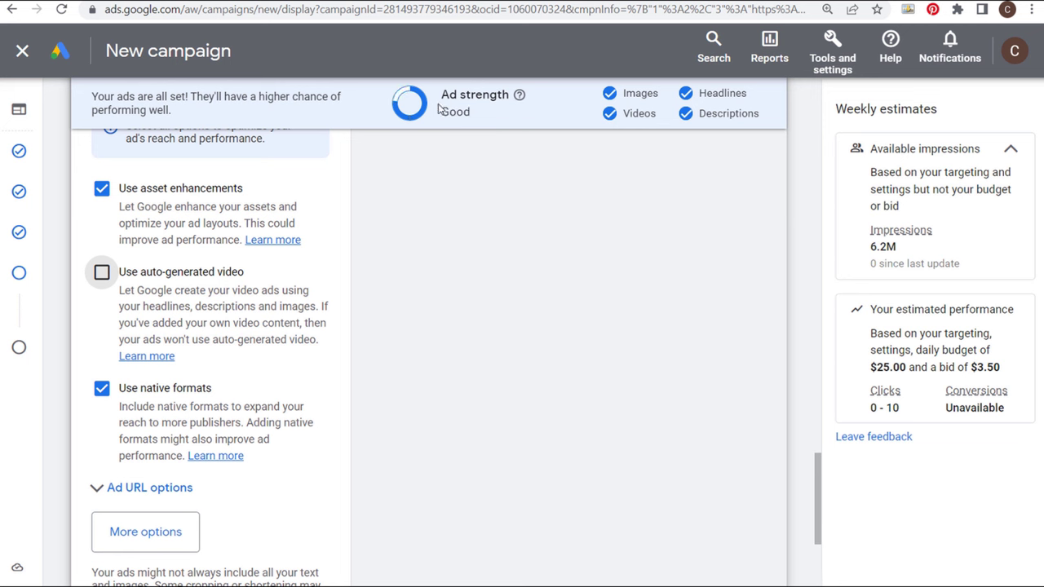
pyautogui.moveTo(442, 94); pyautogui.dragTo(478, 121)
pyautogui.click(518, 203)
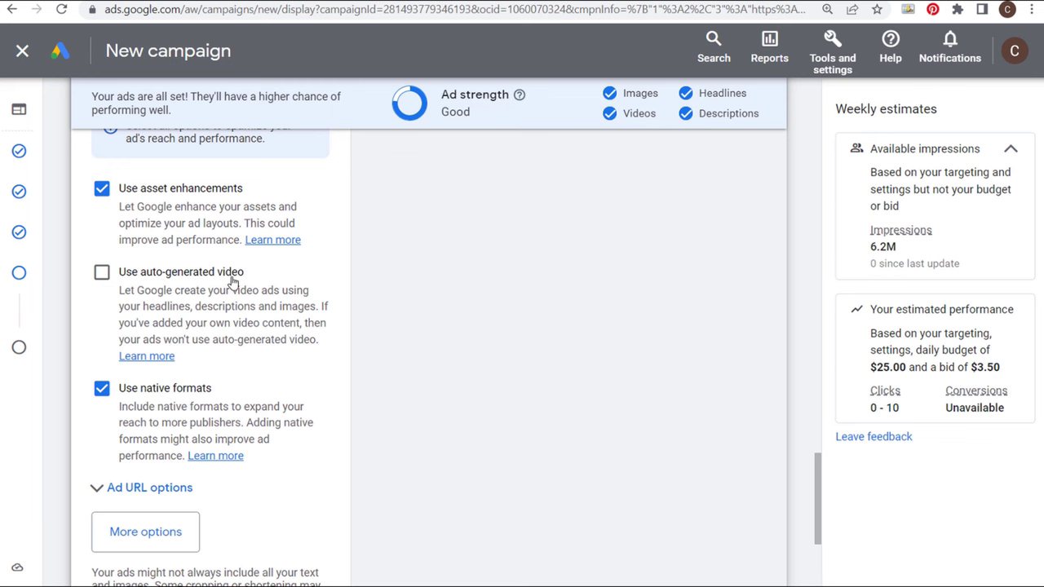
# - Turn auto-generated video back on in the additional format options
pyautogui.scroll(3, 481, 257)
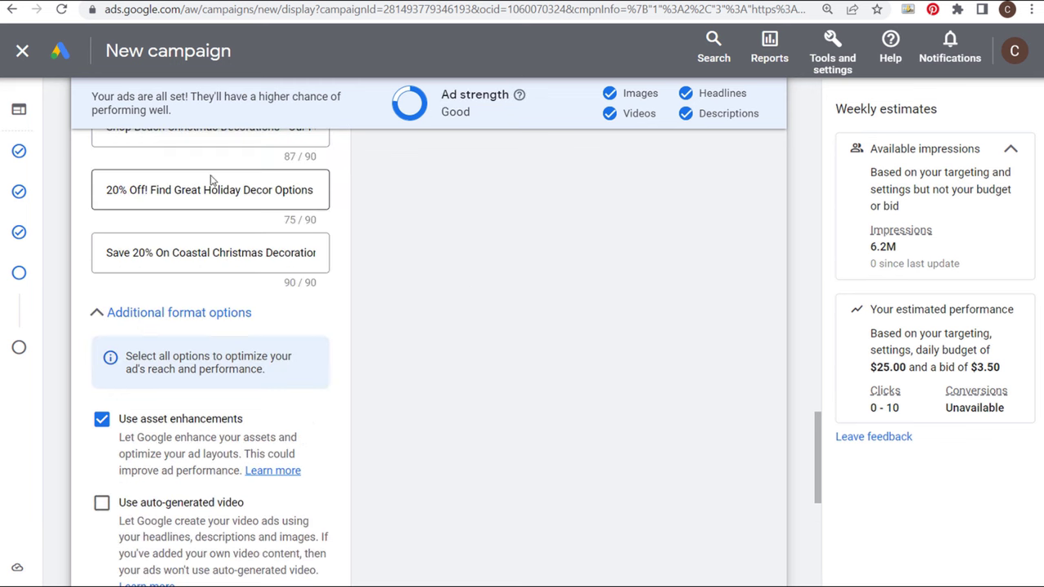
pyautogui.scroll(-2, 397, 217)
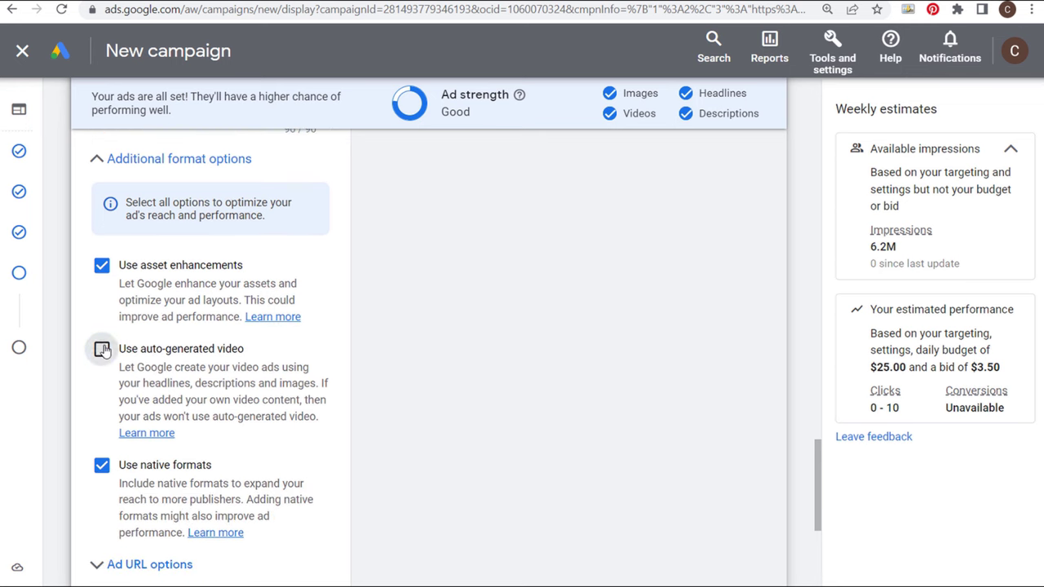
pyautogui.click(102, 349)
# - Add call to action text to the ad and set it to Shop Now in English
pyautogui.scroll(-5, 475, 319)
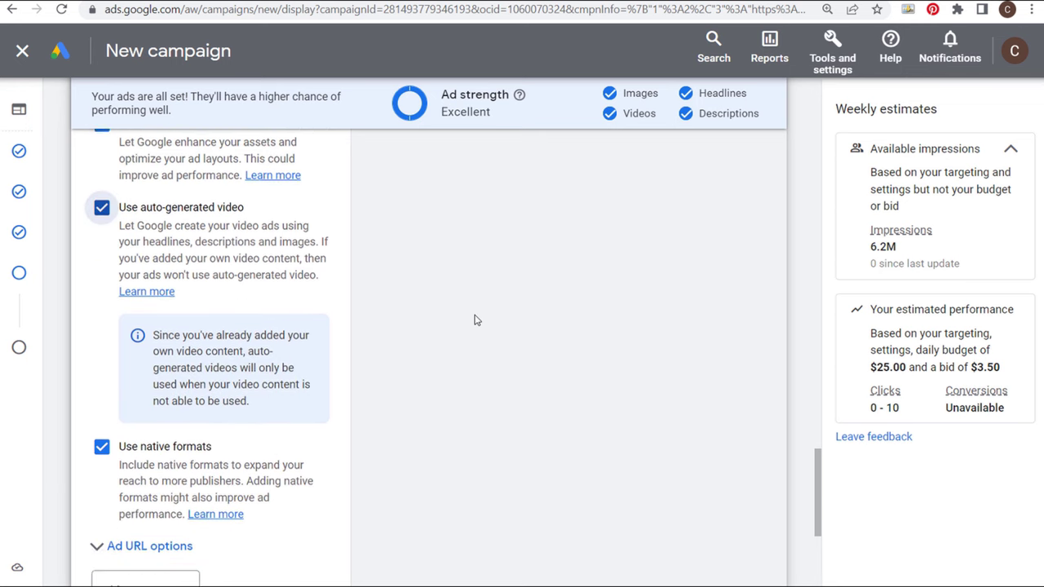
pyautogui.click(174, 347)
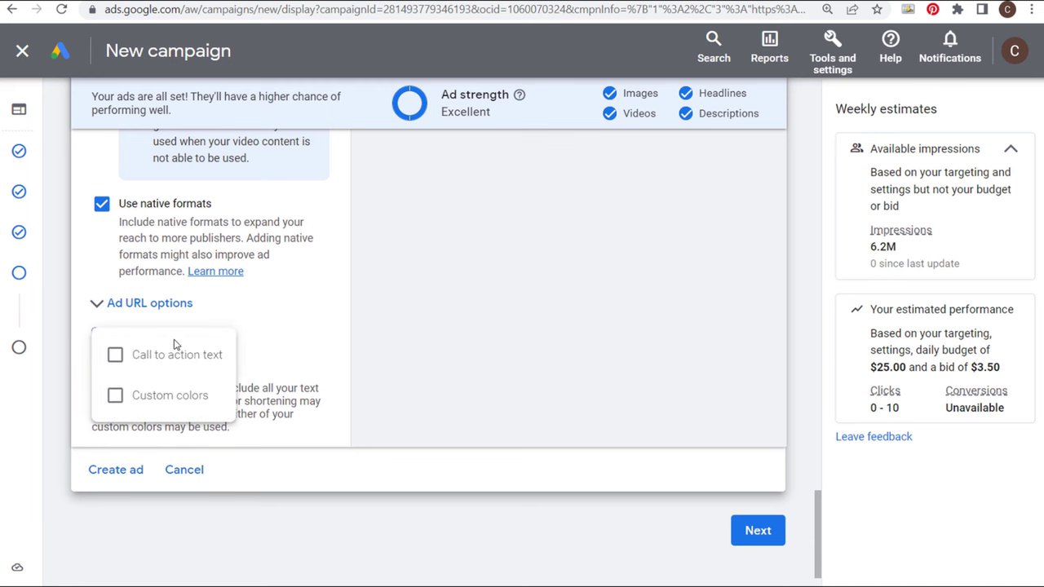
pyautogui.click(115, 356)
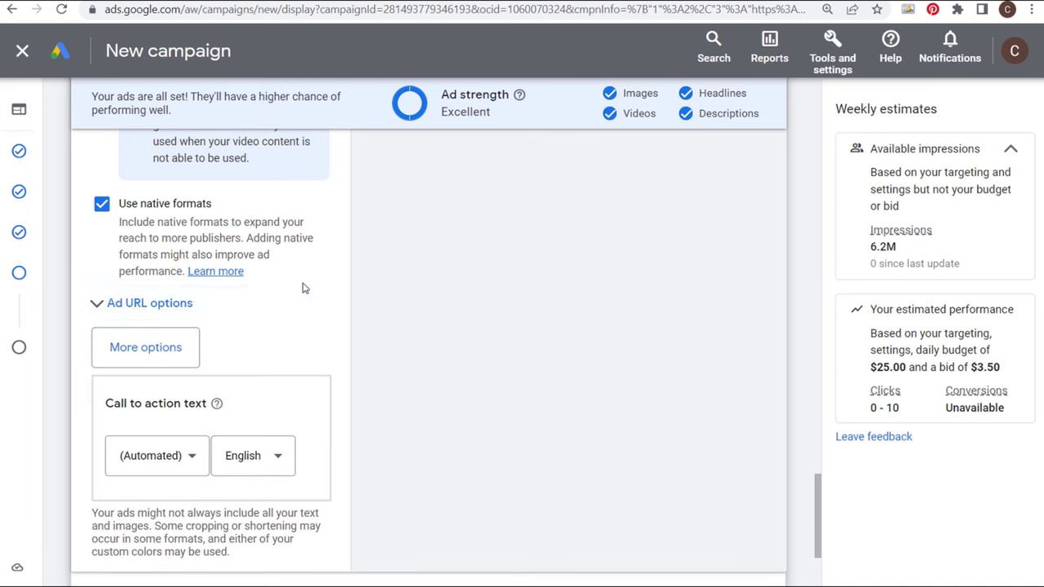
pyautogui.scroll(-2, 302, 288)
pyautogui.click(195, 305)
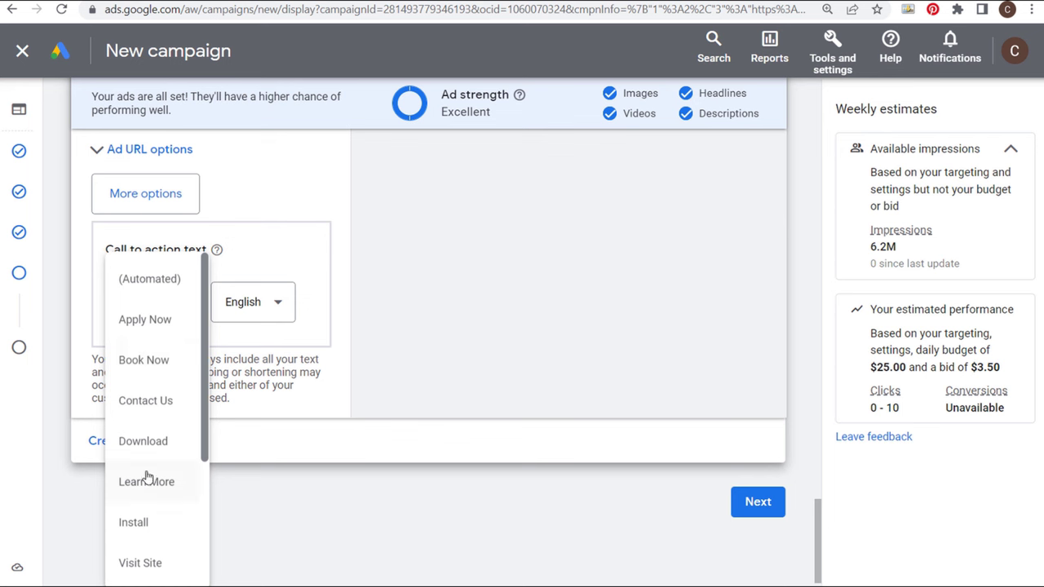
pyautogui.scroll(-3, 144, 286)
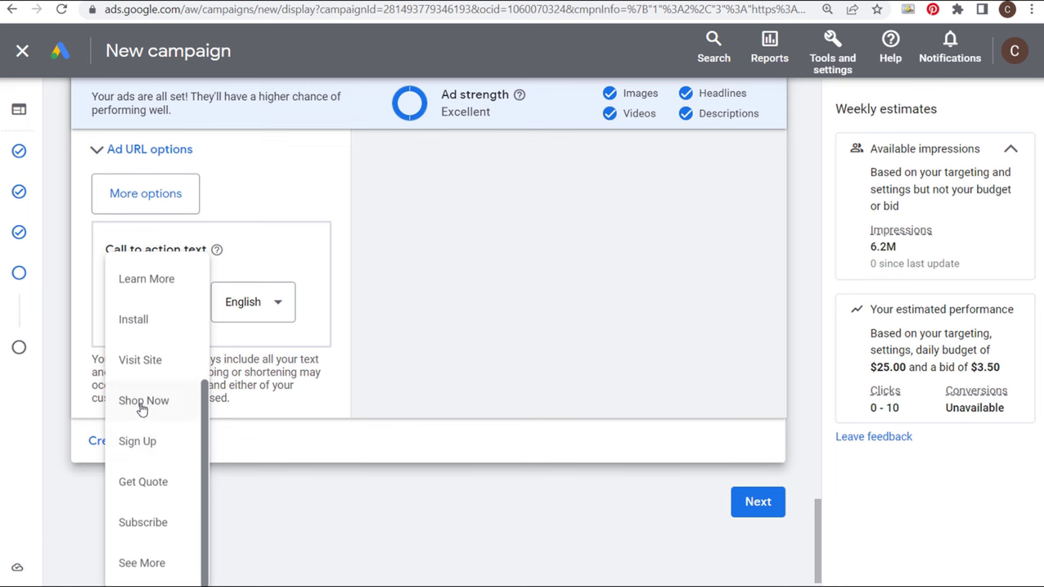
pyautogui.click(142, 402)
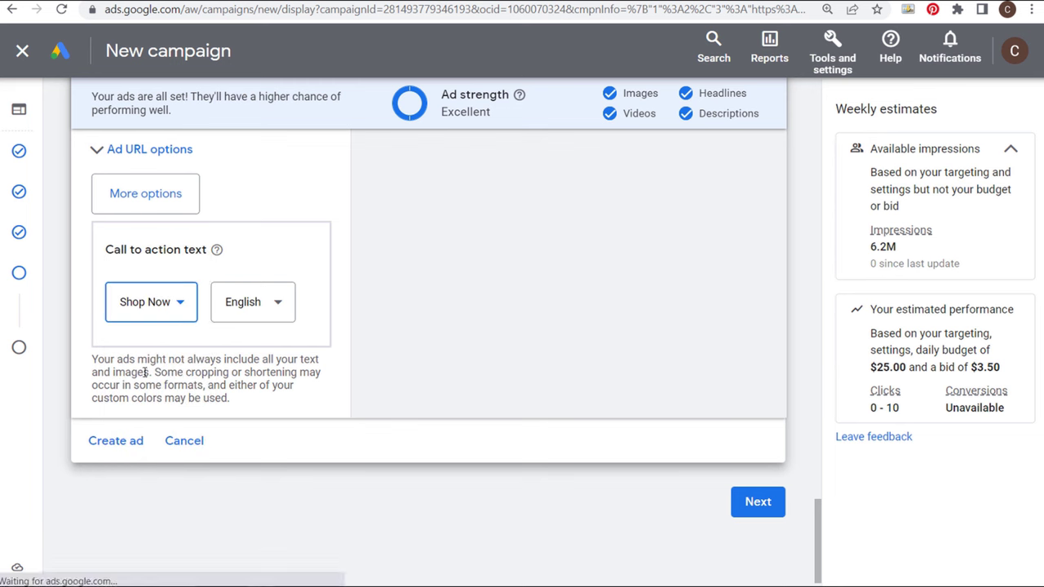
# - Add custom colors to the ad with main color #29abe2 and accent color #c67d34
pyautogui.click(172, 202)
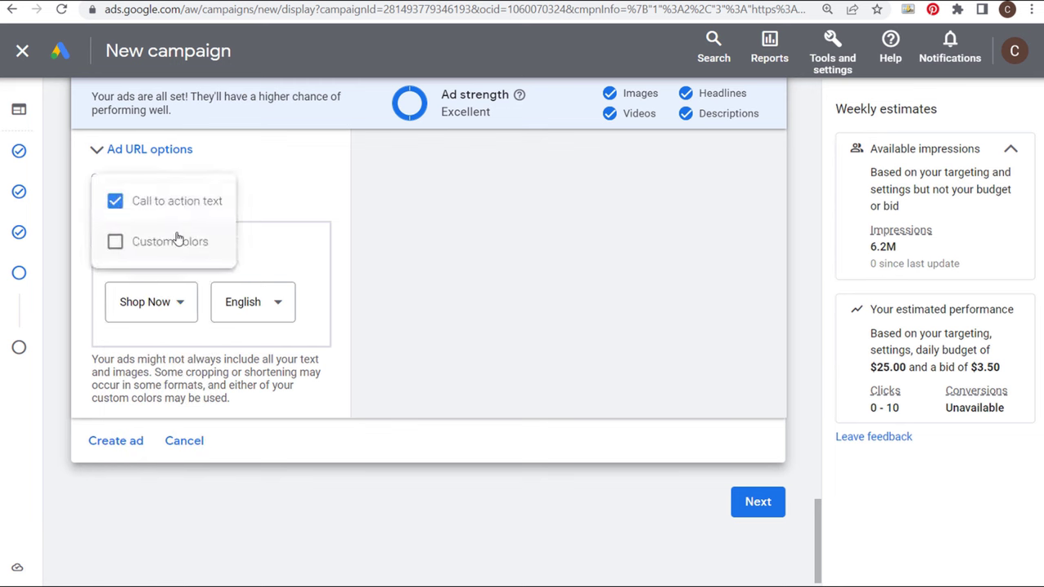
pyautogui.click(176, 241)
pyautogui.scroll(-1, 326, 391)
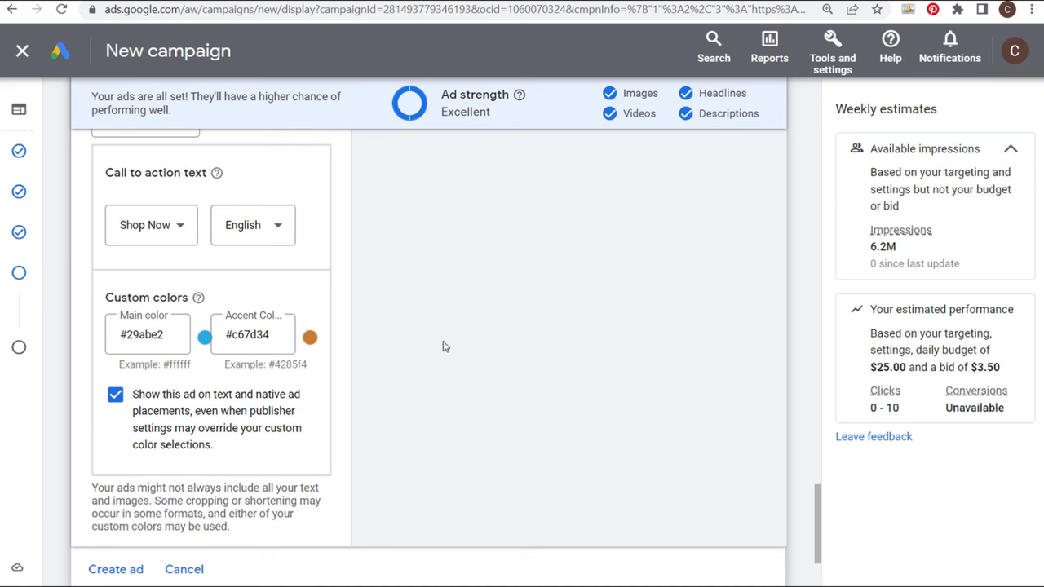
pyautogui.scroll(-2, 112, 337)
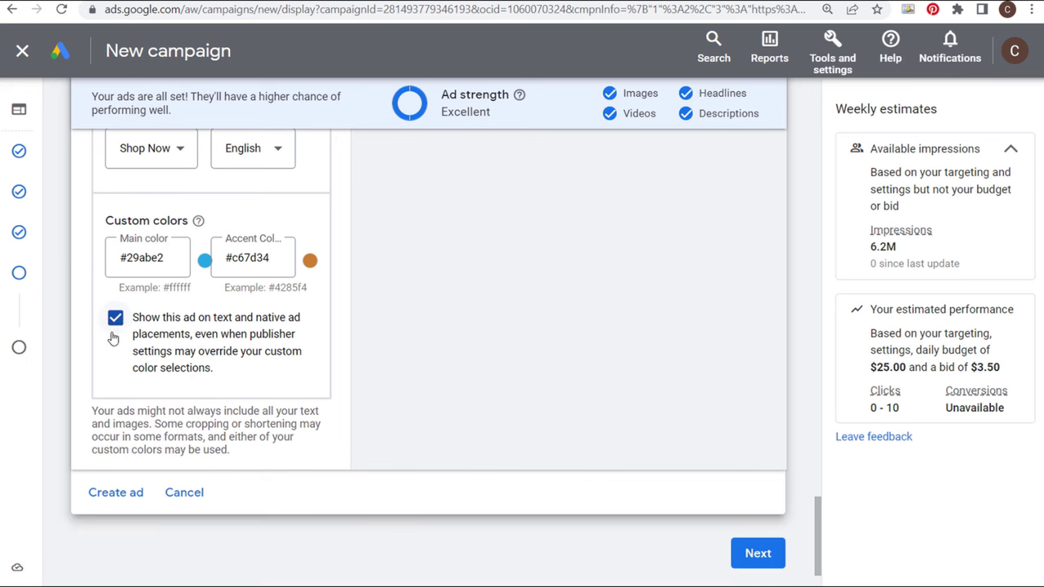
# - Create the ad and duplicate it as the basis for a second ad
pyautogui.click(126, 499)
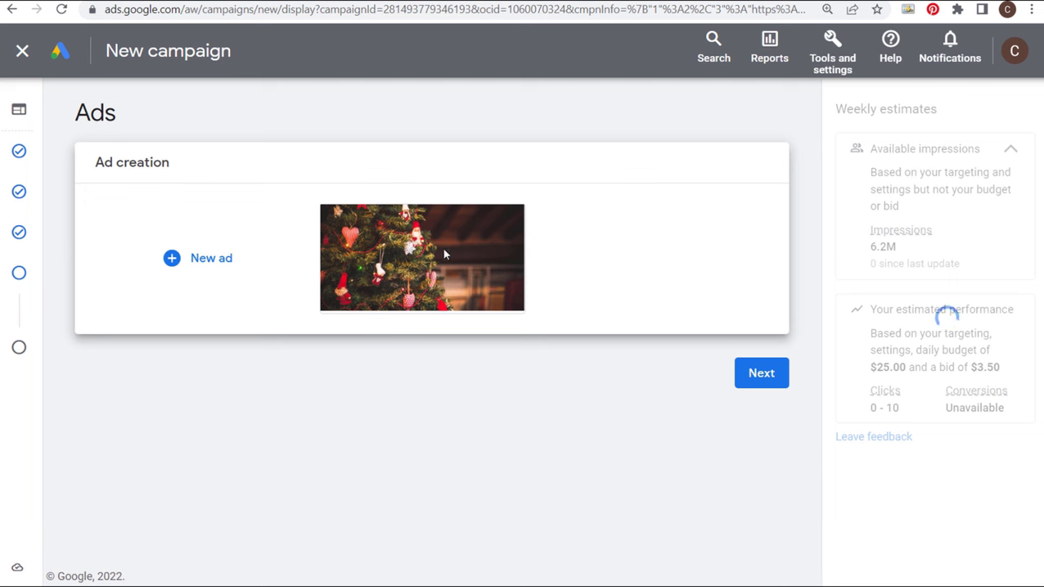
pyautogui.moveTo(404, 236)
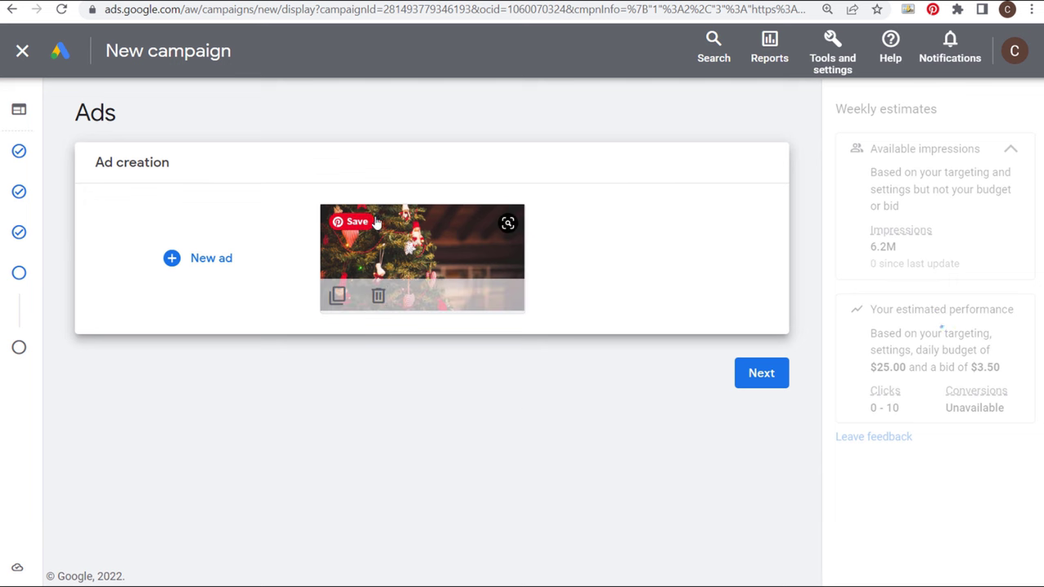
pyautogui.click(338, 298)
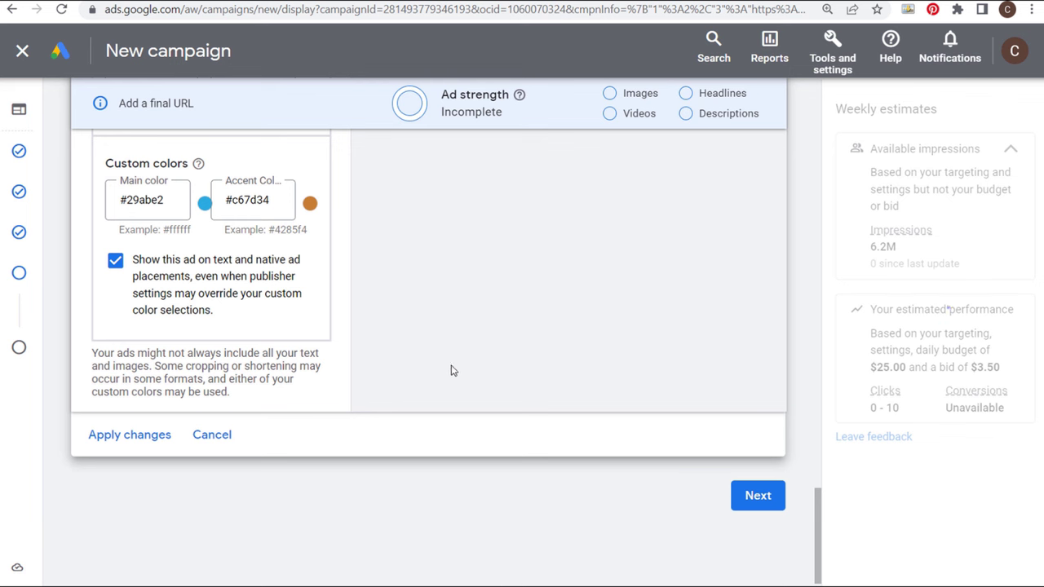
# - Open the duplicated ad's image selection for editing and show the images in the asset library
pyautogui.scroll(1, 492, 387)
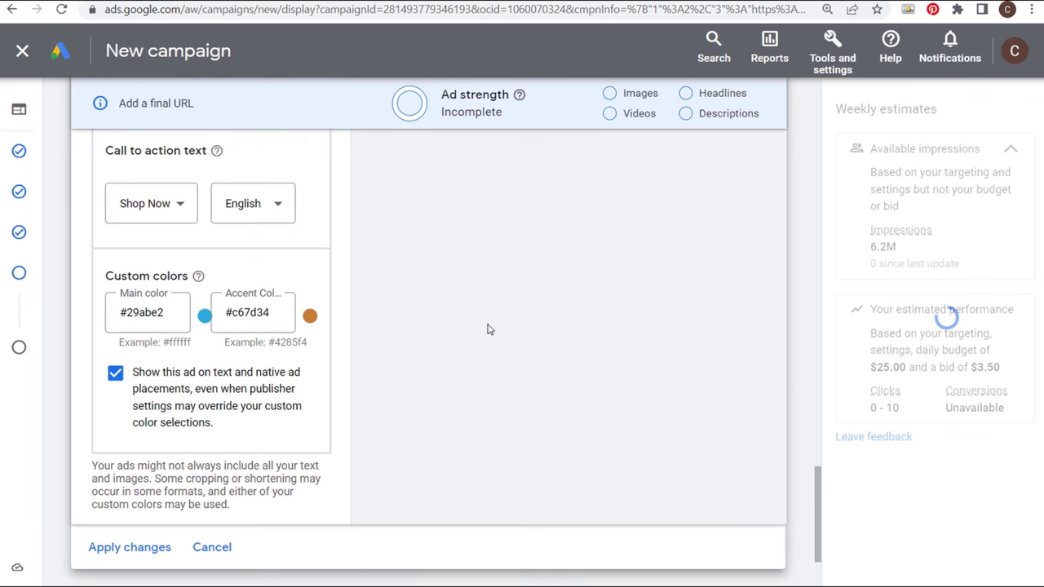
pyautogui.scroll(1, 489, 330)
pyautogui.scroll(2, 470, 394)
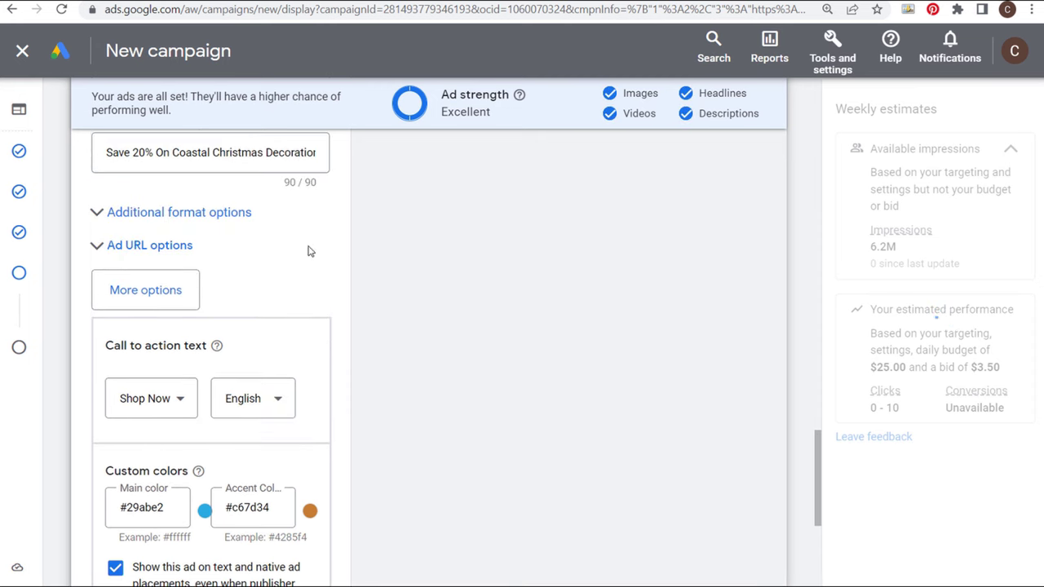
pyautogui.scroll(3, 384, 342)
pyautogui.scroll(5, 405, 396)
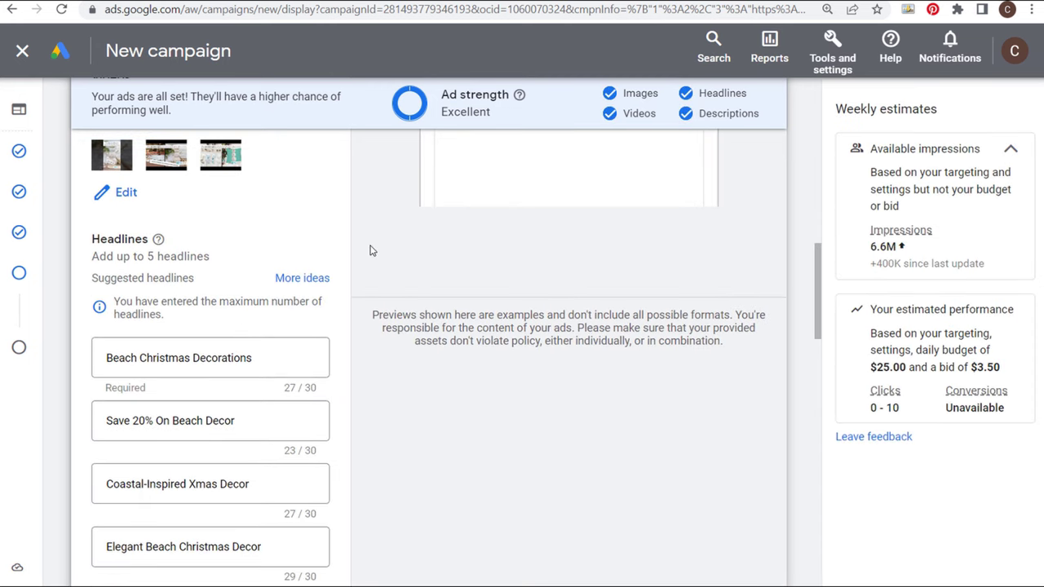
pyautogui.scroll(2, 369, 252)
pyautogui.scroll(5, 371, 255)
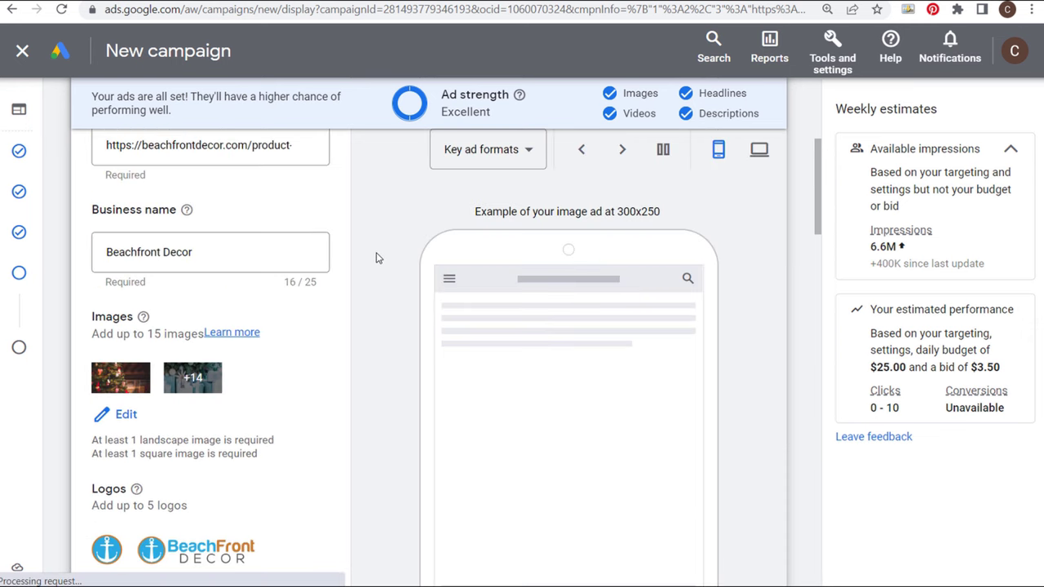
pyautogui.scroll(1, 367, 392)
pyautogui.scroll(1, 155, 440)
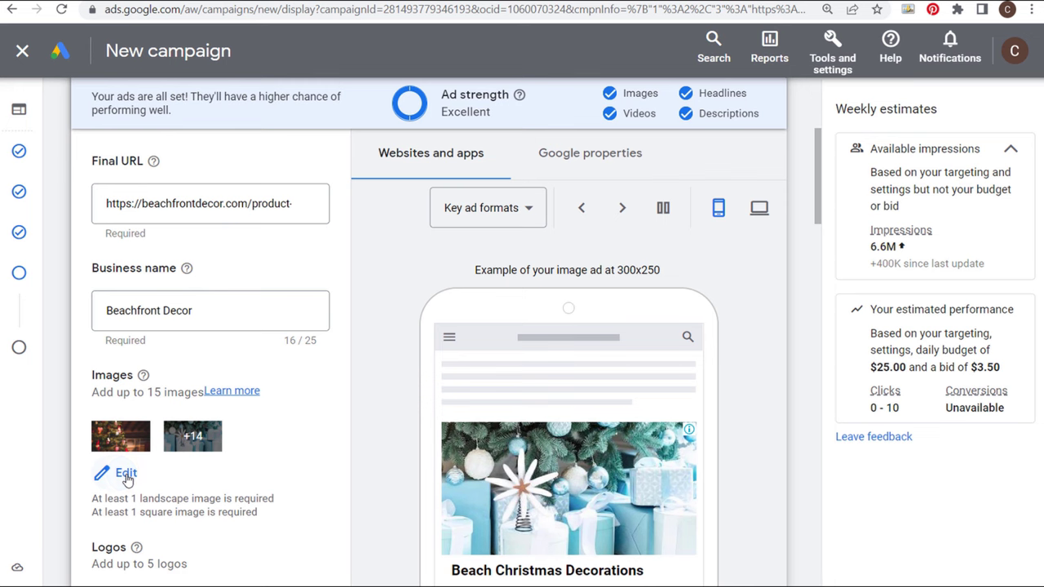
pyautogui.click(127, 475)
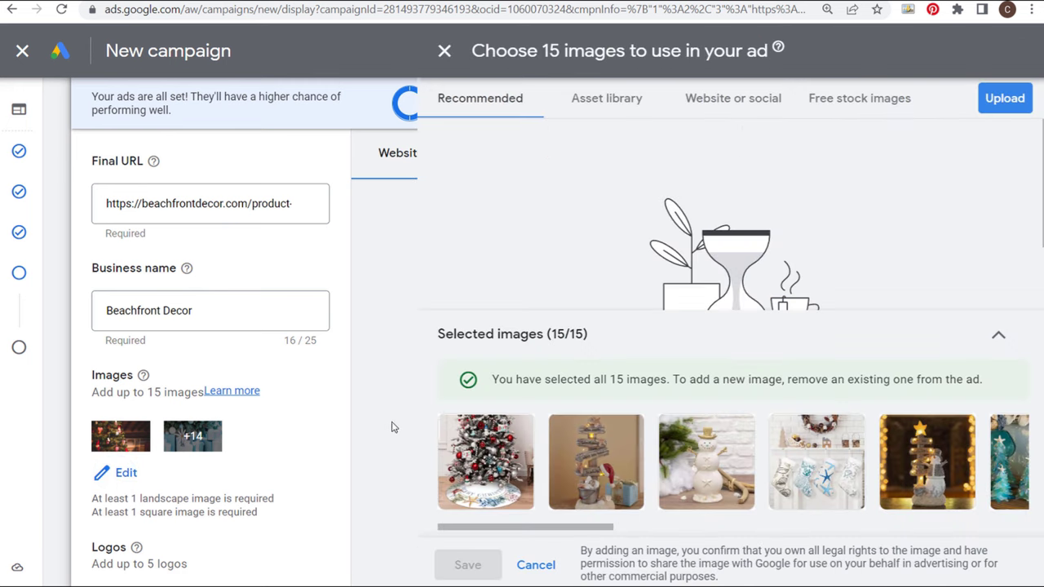
pyautogui.moveTo(505, 434)
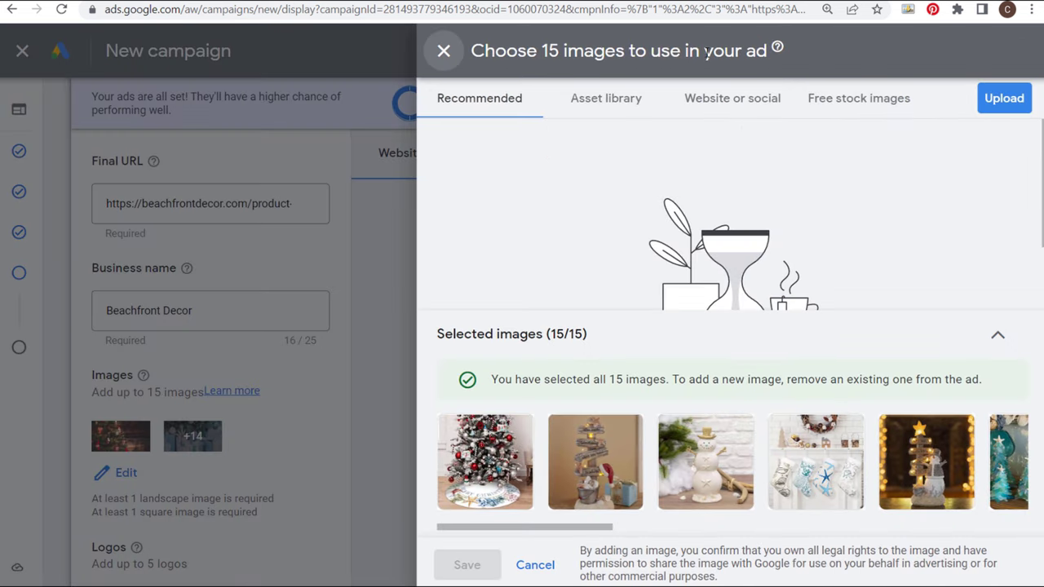
pyautogui.click(601, 99)
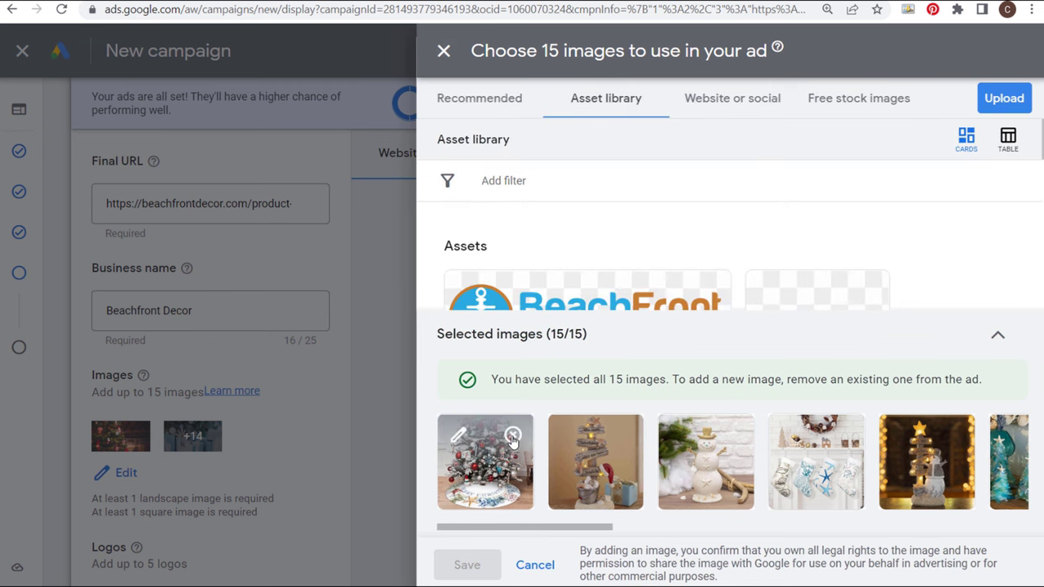
# - Remove the first eleven selected images from the duplicated ad, keeping the last four
pyautogui.click(512, 436)
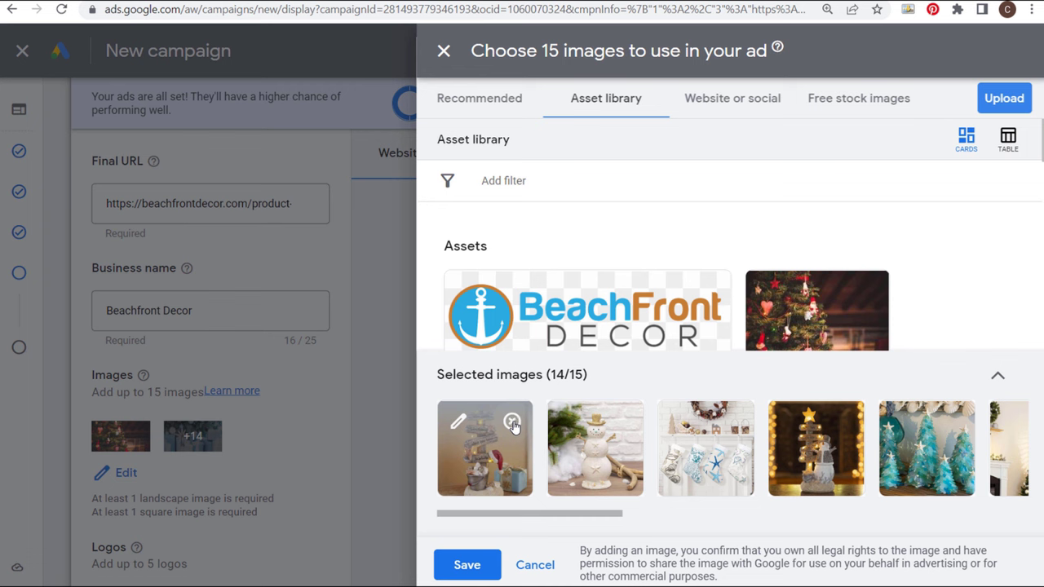
pyautogui.click(512, 422)
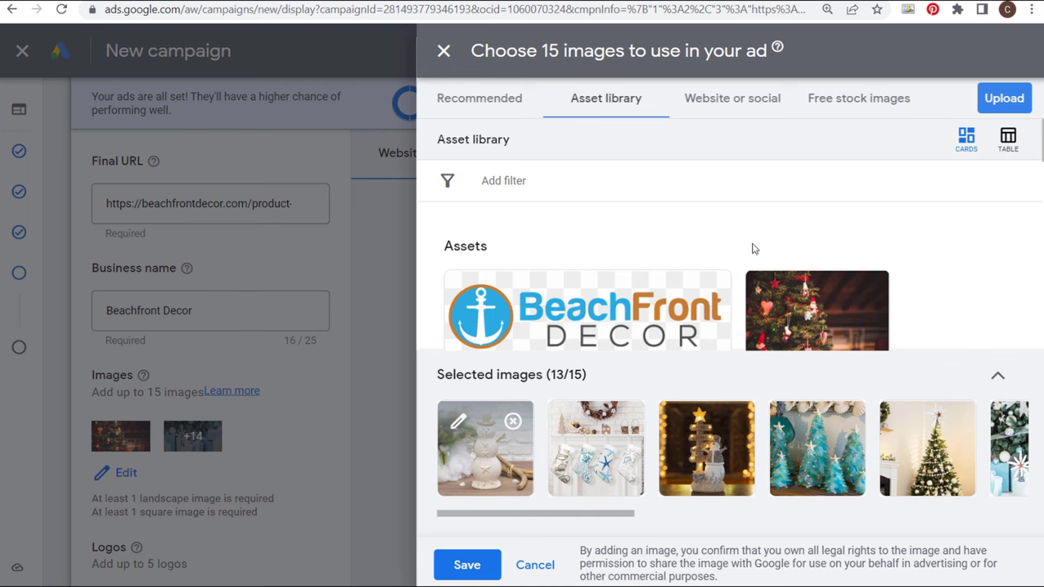
pyautogui.click(512, 420)
pyautogui.click(512, 420)
pyautogui.click(513, 421)
pyautogui.click(515, 423)
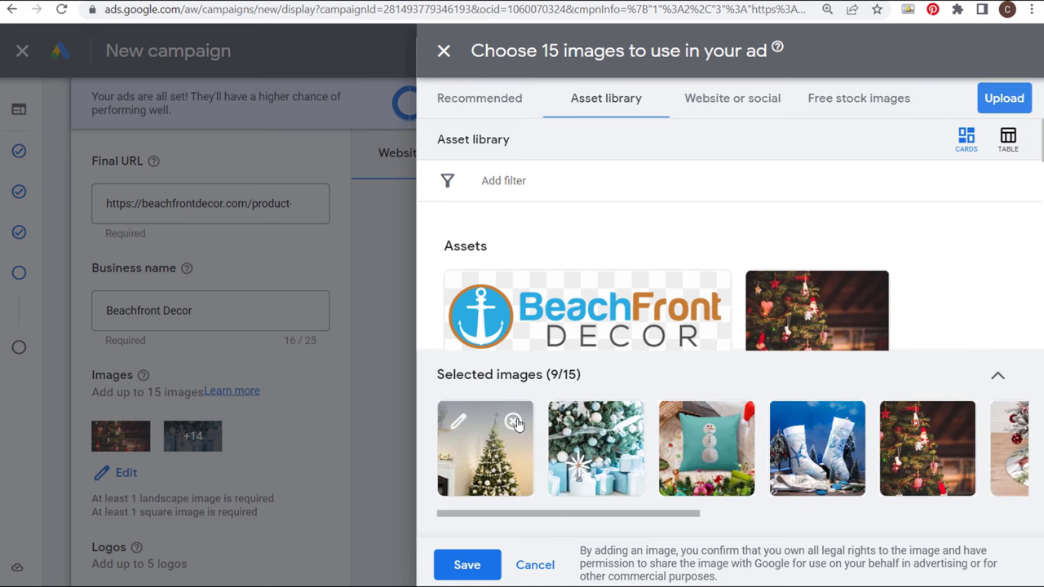
pyautogui.click(514, 422)
pyautogui.click(513, 421)
pyautogui.click(513, 422)
pyautogui.click(513, 422)
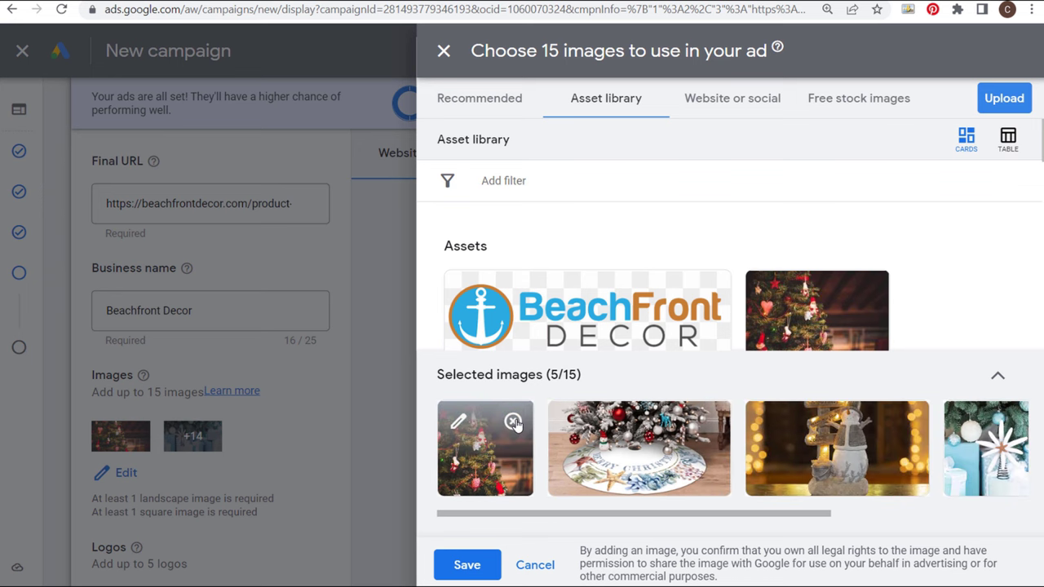
pyautogui.click(514, 422)
pyautogui.click(580, 432)
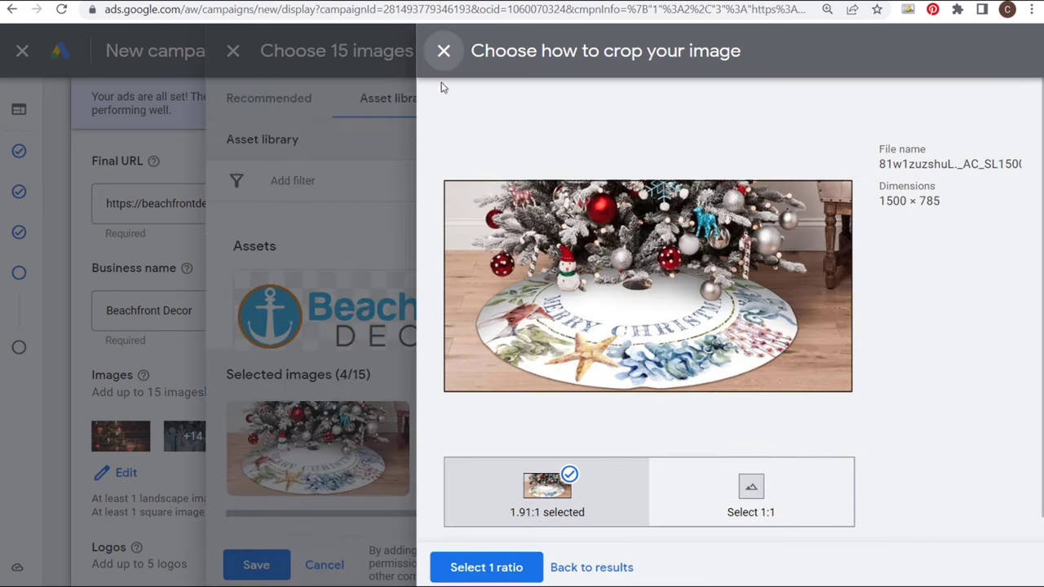
pyautogui.click(447, 50)
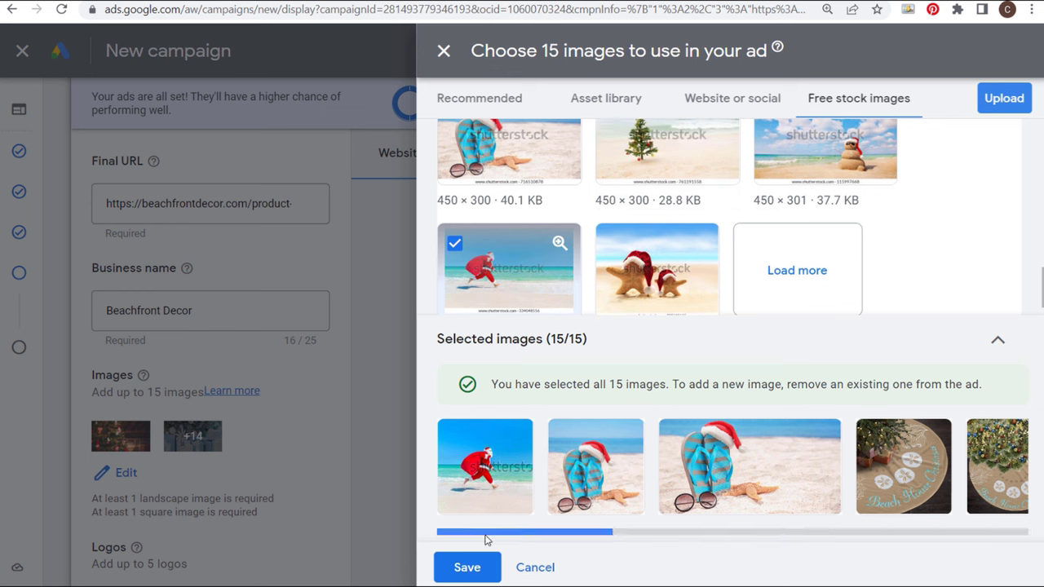
# - Reposition the 1.91:1 and 1:1 crops of the white tree image lower to frame the armchair and gifts, and save the image selection
pyautogui.moveTo(507, 532); pyautogui.dragTo(667, 534)
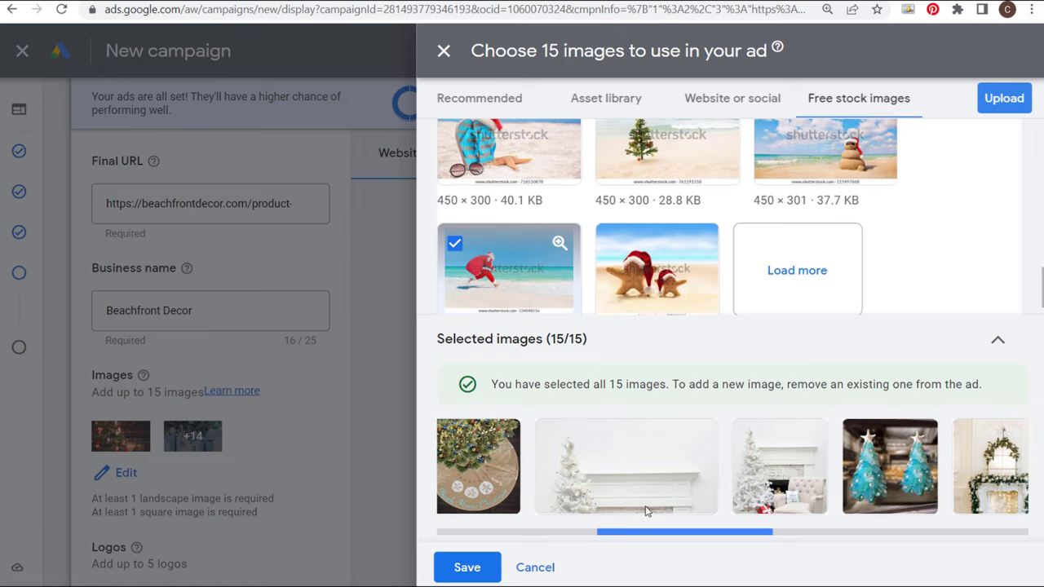
pyautogui.click(640, 469)
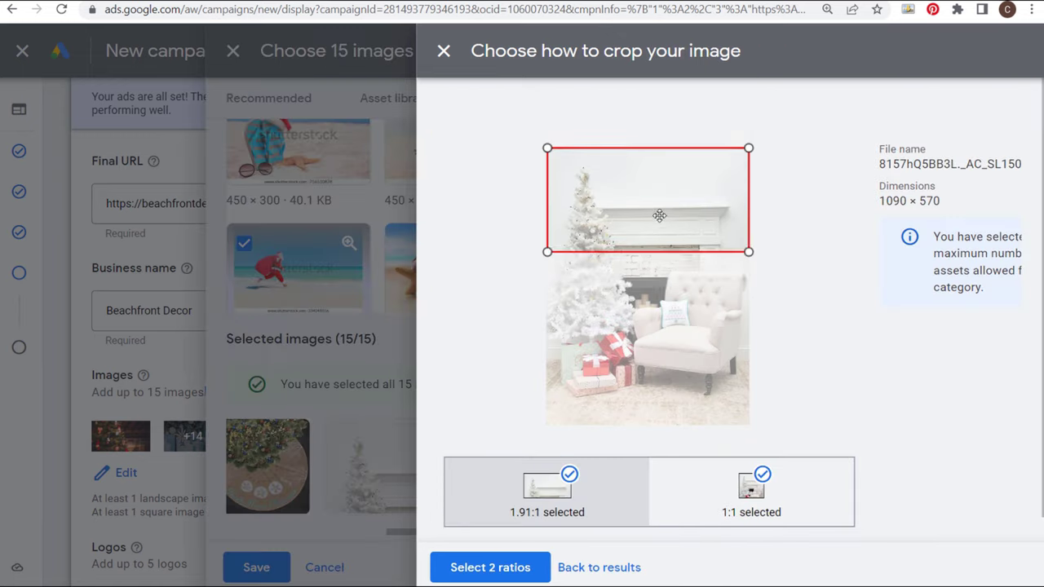
pyautogui.moveTo(662, 311); pyautogui.dragTo(656, 355)
pyautogui.click(771, 487)
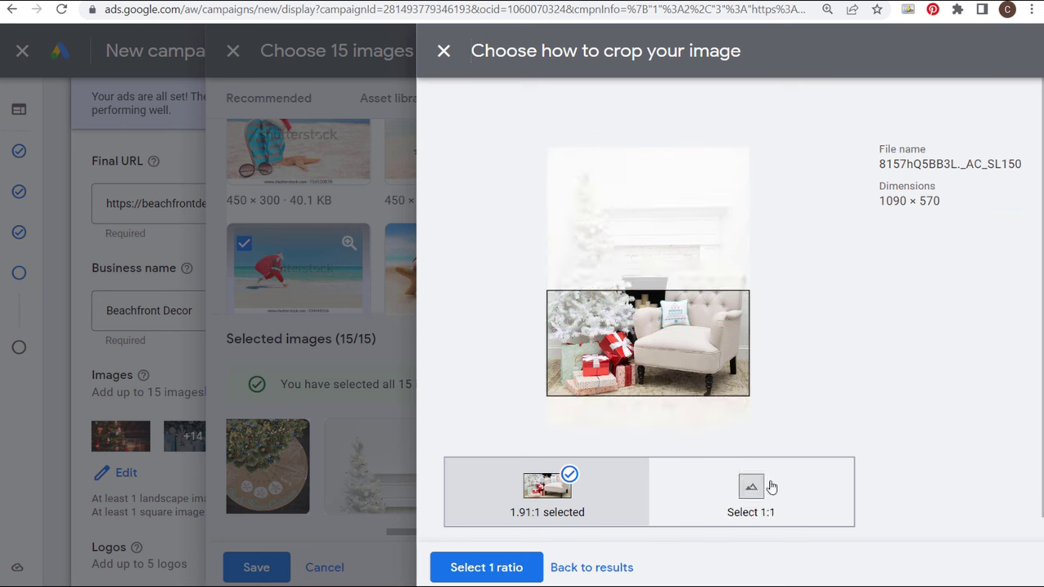
pyautogui.click(749, 507)
pyautogui.moveTo(683, 272); pyautogui.dragTo(686, 327)
pyautogui.click(490, 567)
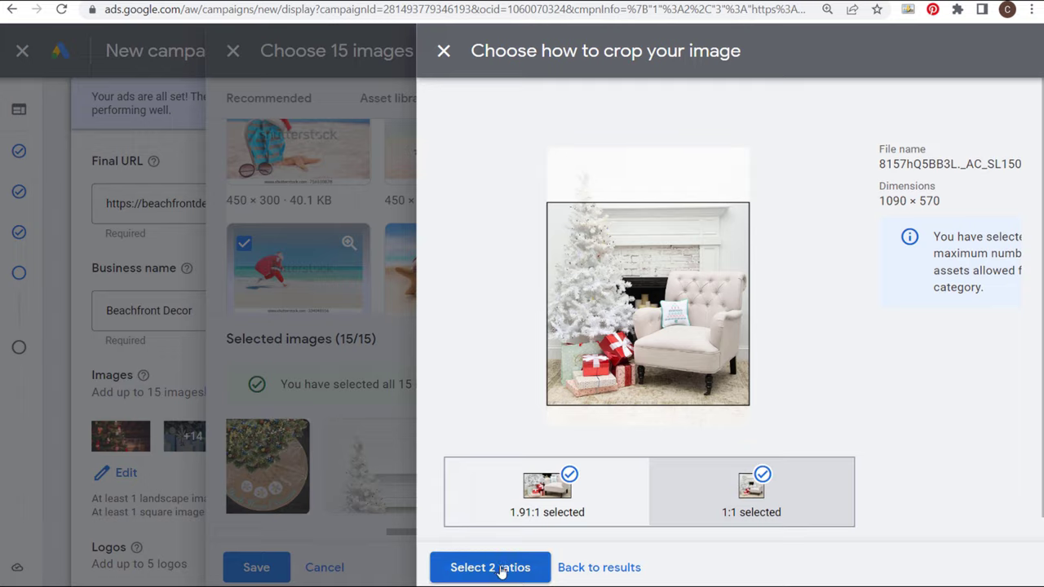
pyautogui.moveTo(650, 532); pyautogui.dragTo(514, 536)
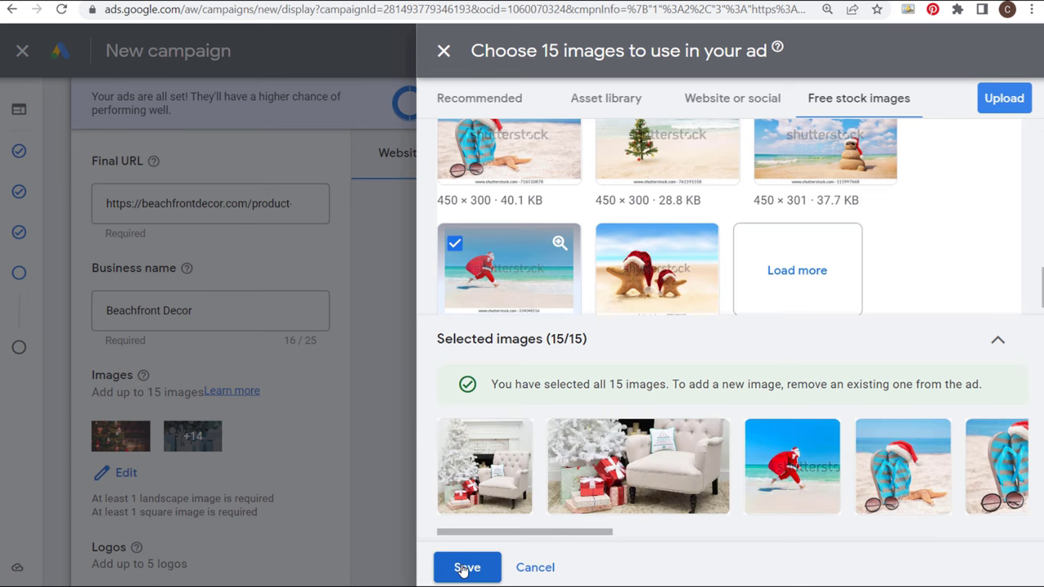
pyautogui.click(465, 567)
# - Review the duplicated ad's images, preview, logos, videos and headlines
pyautogui.scroll(3, 384, 398)
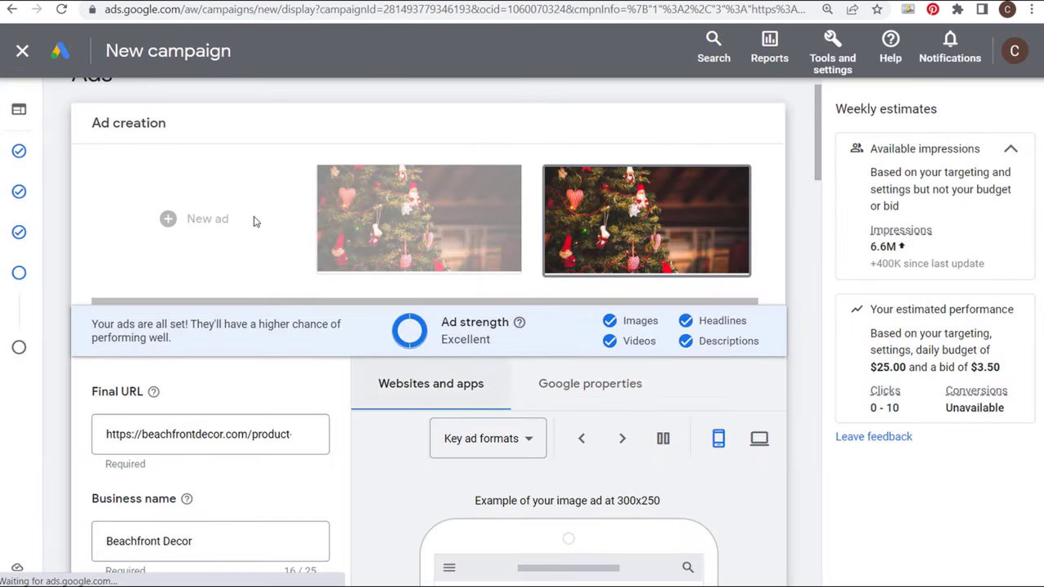
pyautogui.scroll(-5, 367, 454)
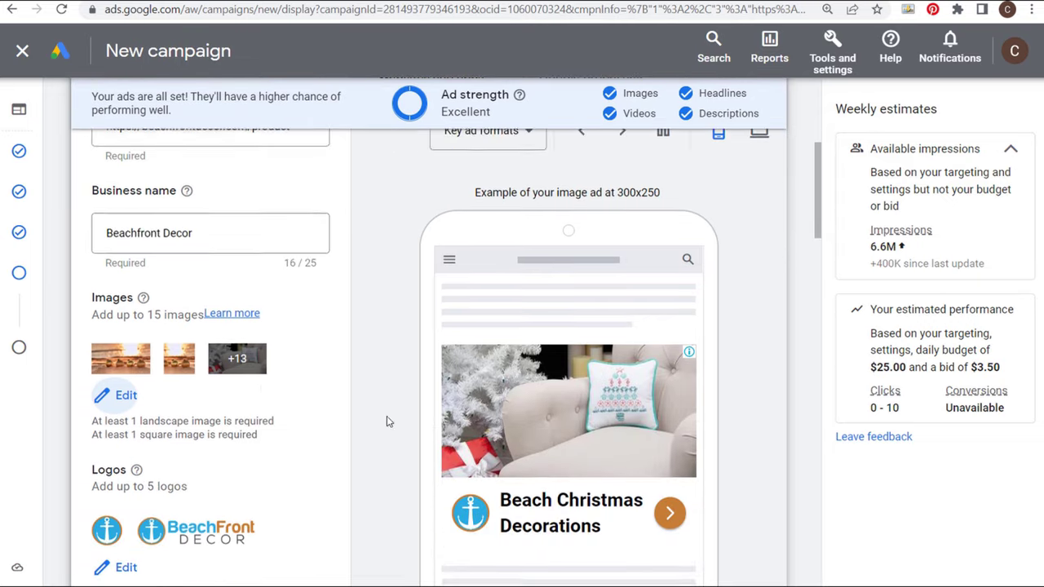
pyautogui.scroll(-4, 384, 319)
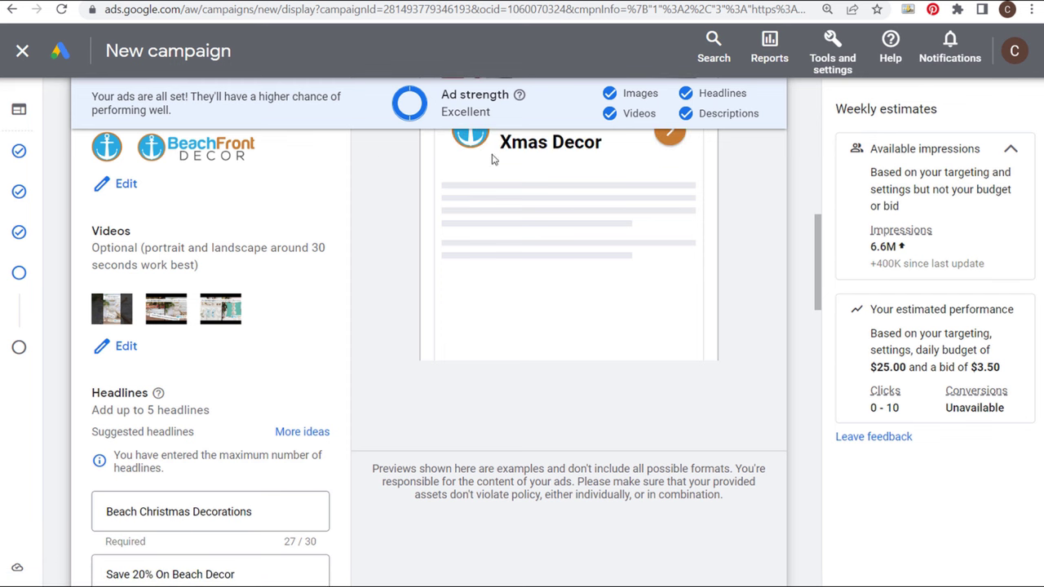
pyautogui.scroll(-7, 398, 222)
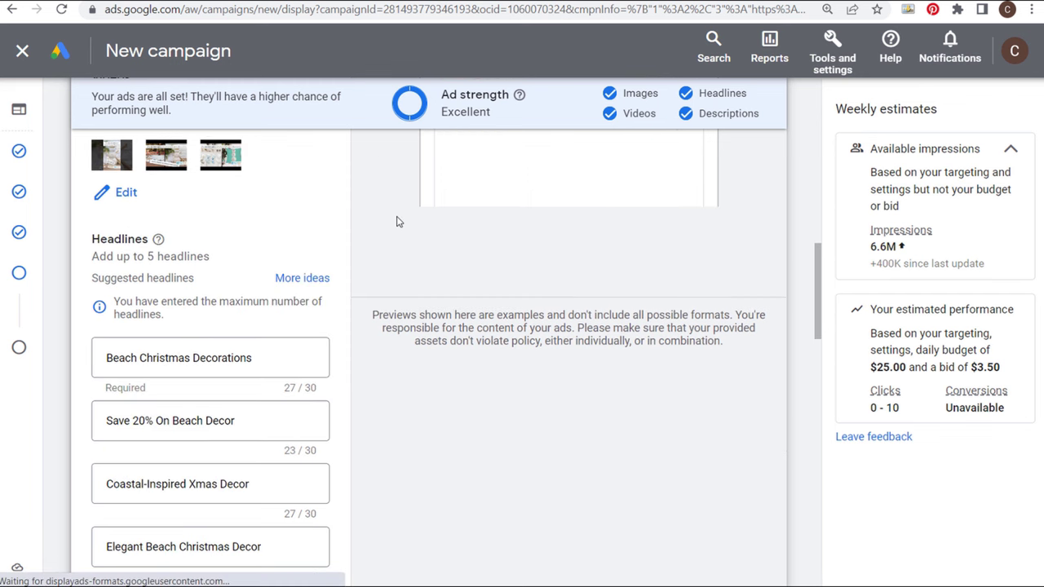
# - Check the rest of the duplicated ad's text, descriptions and custom colors, and apply the changes to the ad
pyautogui.scroll(-3, 468, 230)
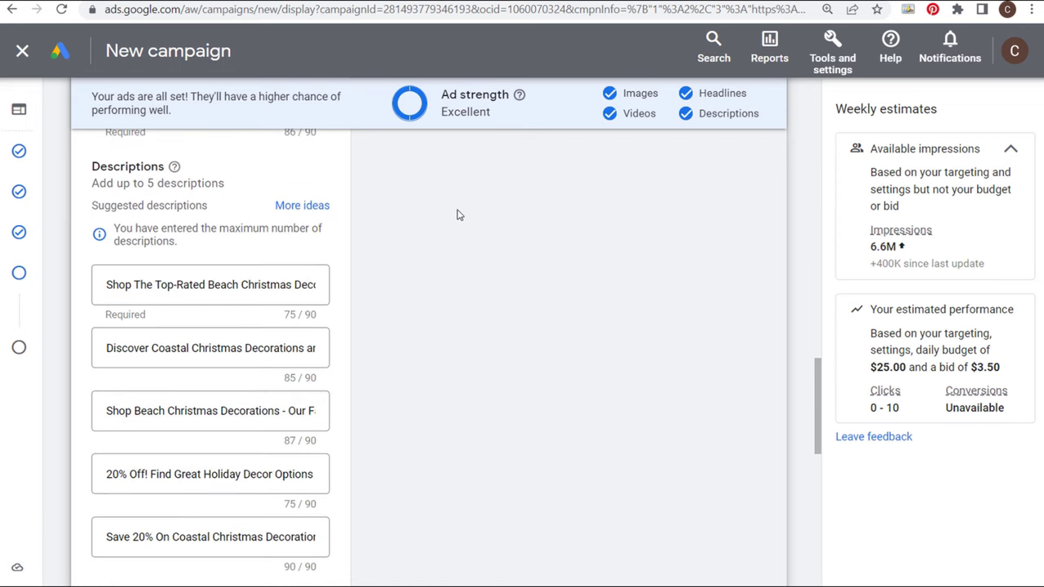
pyautogui.scroll(-9, 453, 221)
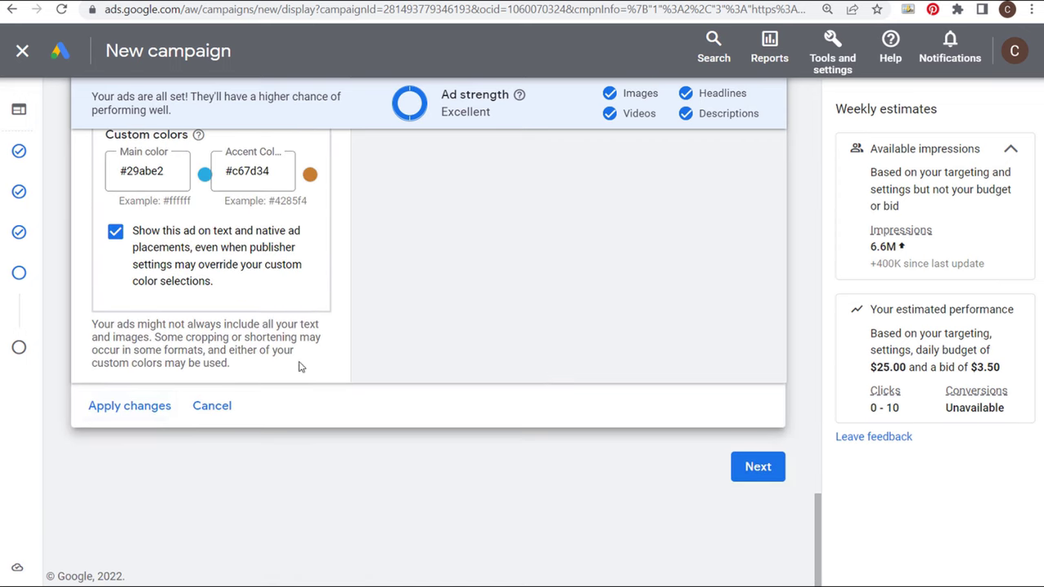
pyautogui.click(144, 411)
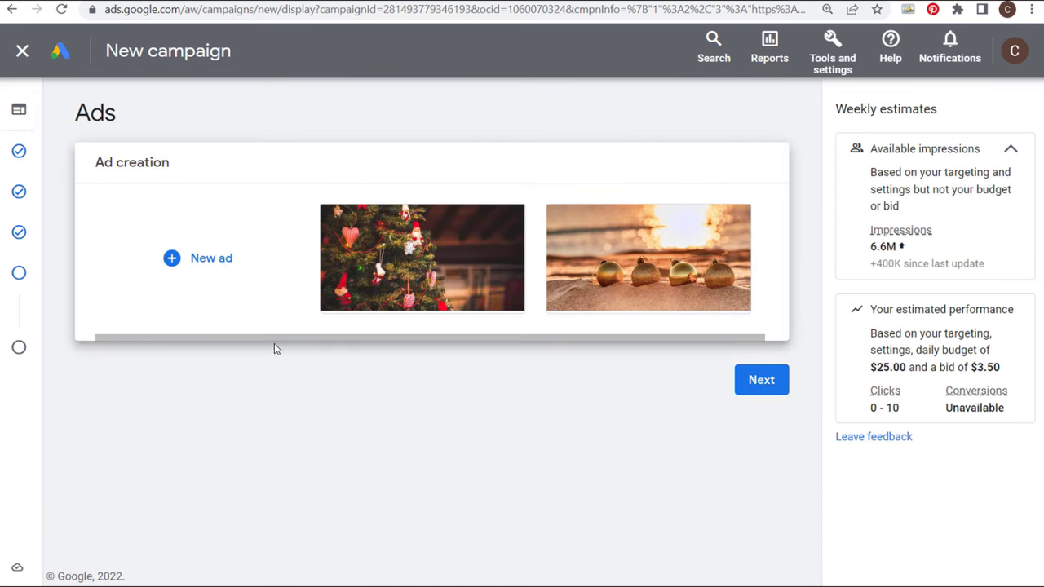
pyautogui.moveTo(276, 336); pyautogui.dragTo(369, 337)
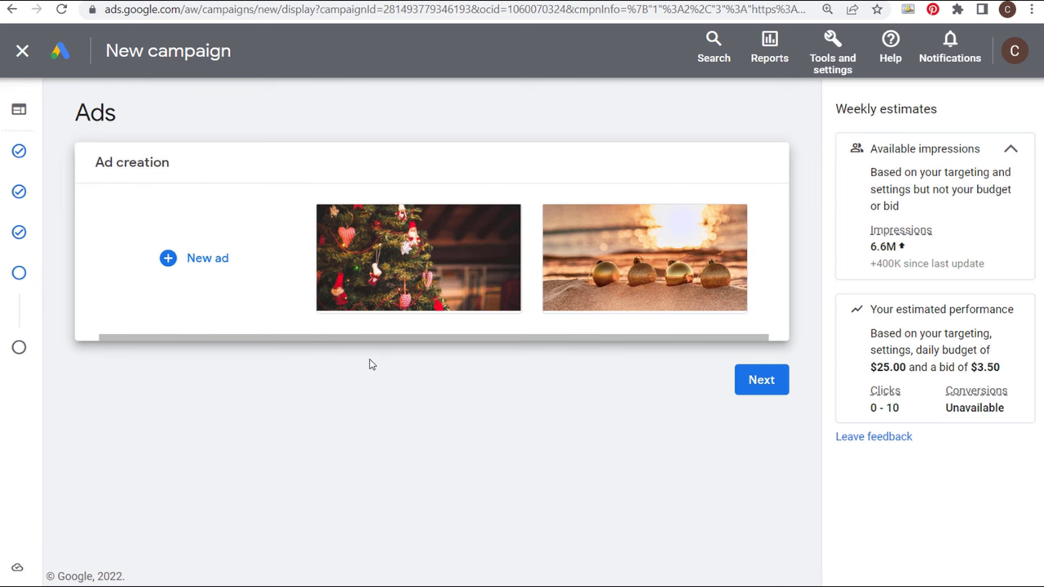
# - Examine the beachfrontdecor.com nautical beach Christmas decorations page as an alternative landing page, including its address, title and Beach Christmas Cards section
pyautogui.moveTo(335, 297)
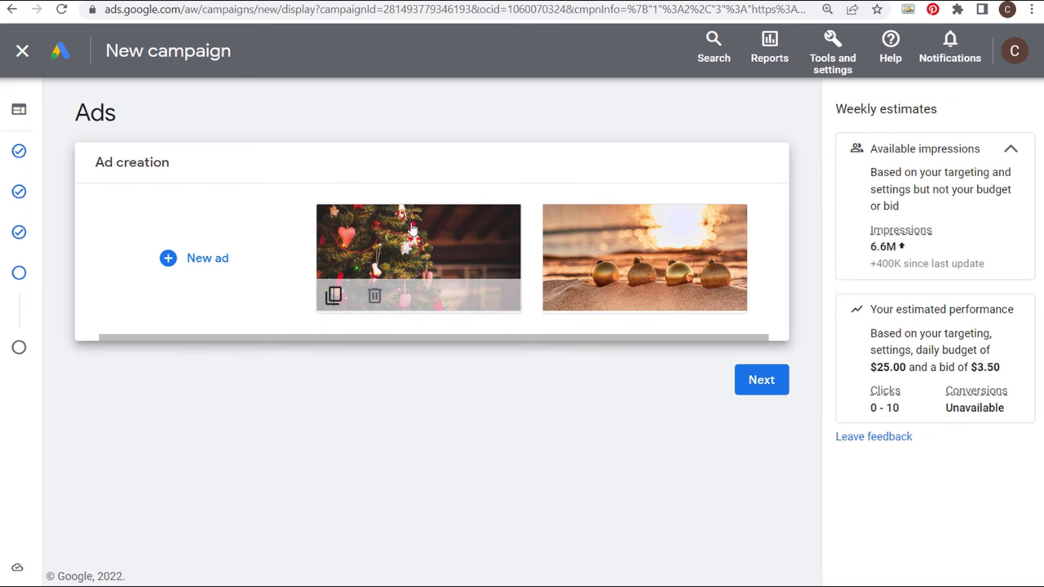
pyautogui.click(437, 186)
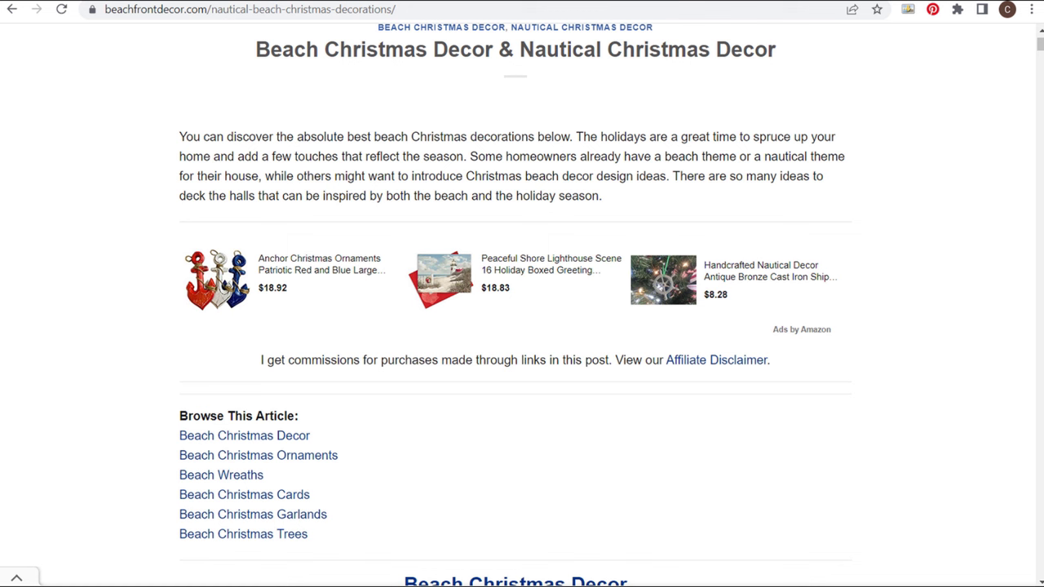
pyautogui.click(356, 10)
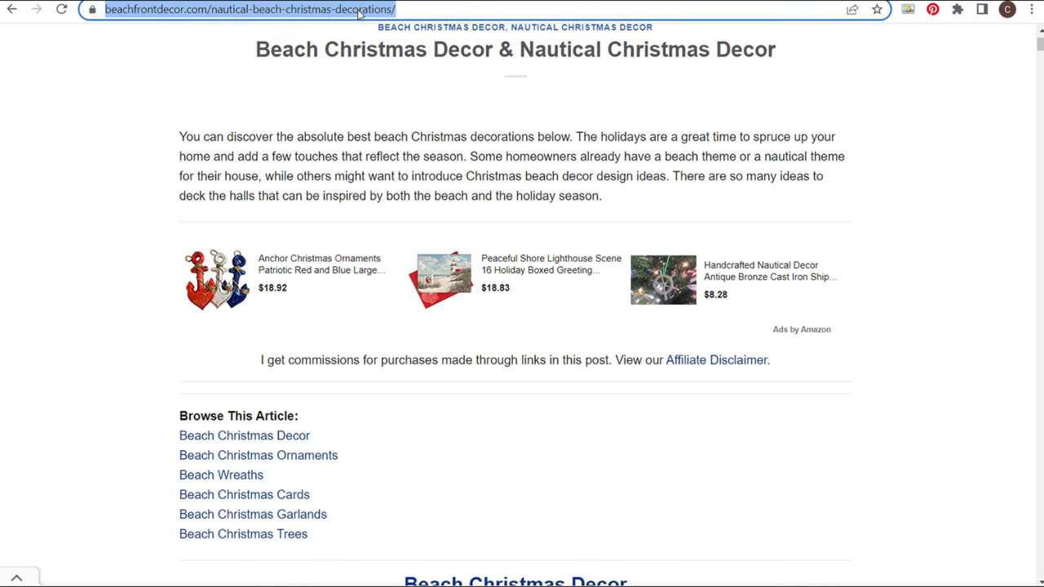
pyautogui.moveTo(266, 49); pyautogui.dragTo(687, 51)
pyautogui.click(670, 118)
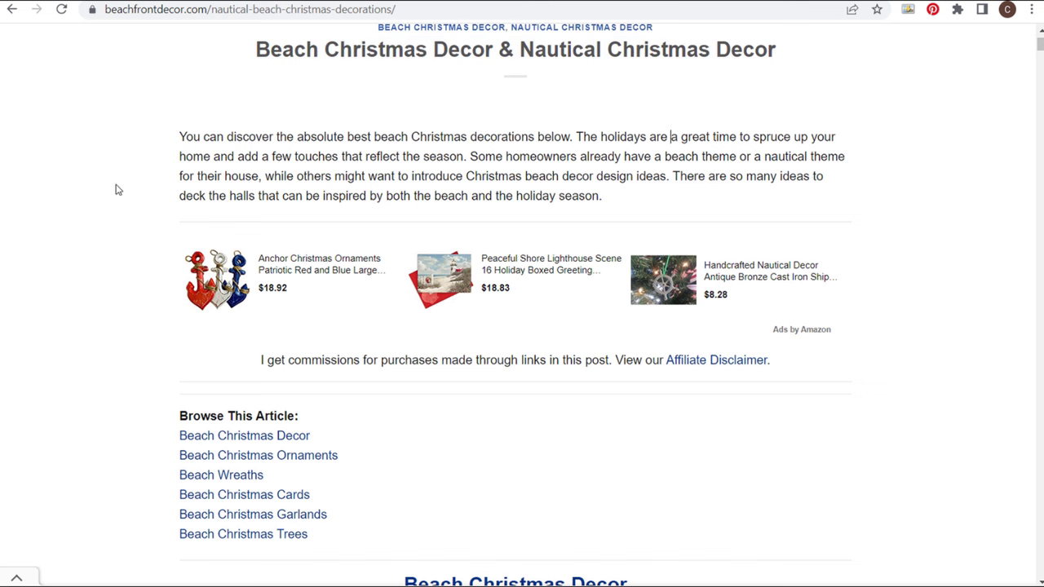
pyautogui.scroll(-1, 96, 287)
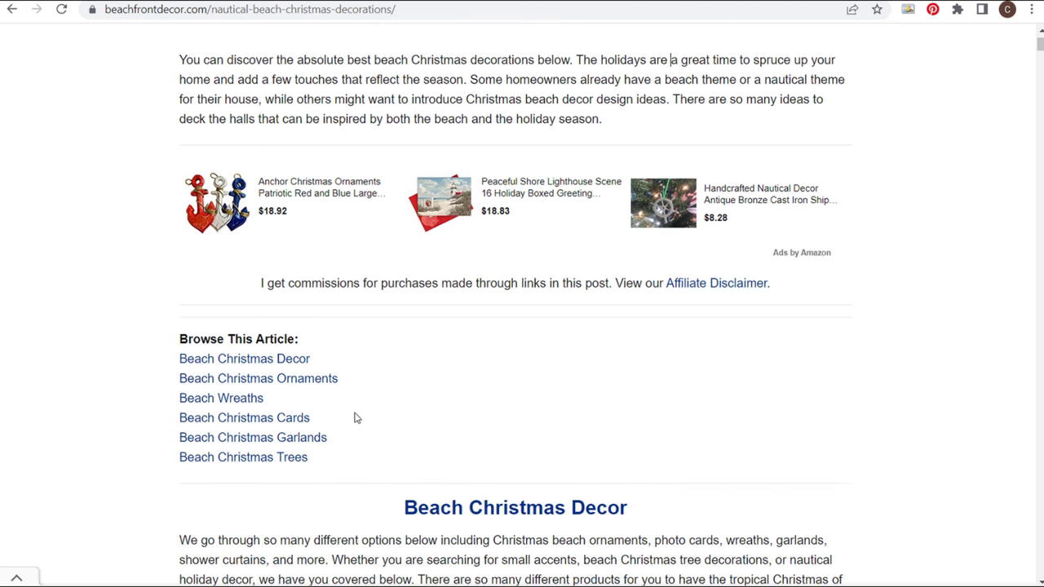
pyautogui.click(275, 418)
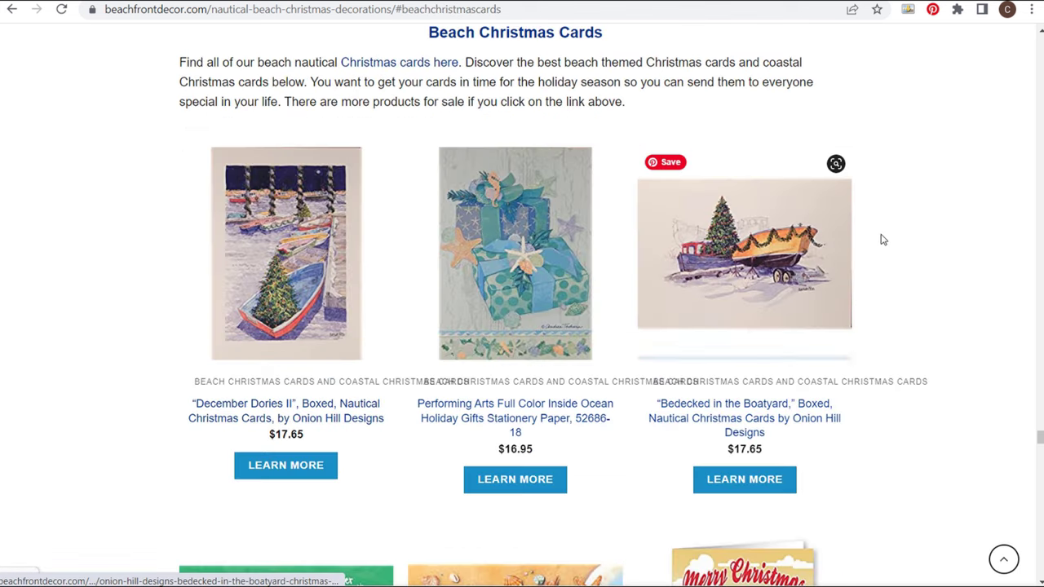
pyautogui.scroll(-2, 803, 170)
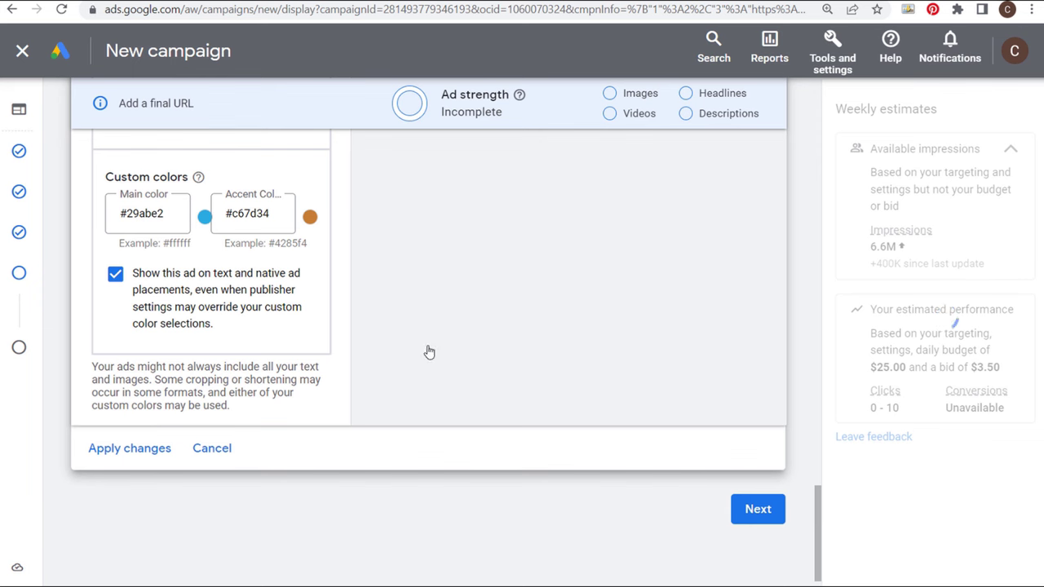
pyautogui.scroll(4, 412, 386)
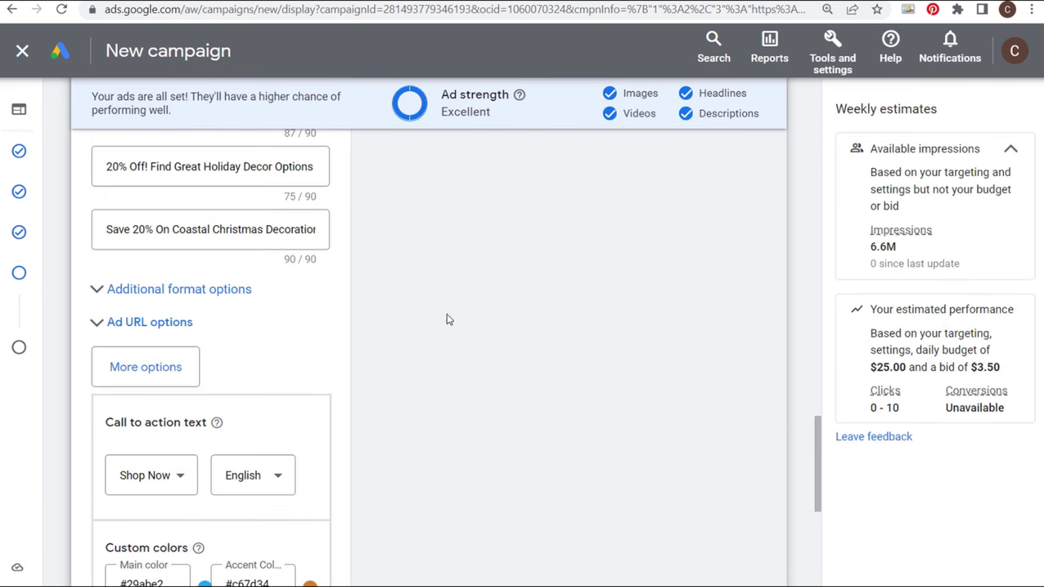
pyautogui.scroll(8, 825, 451)
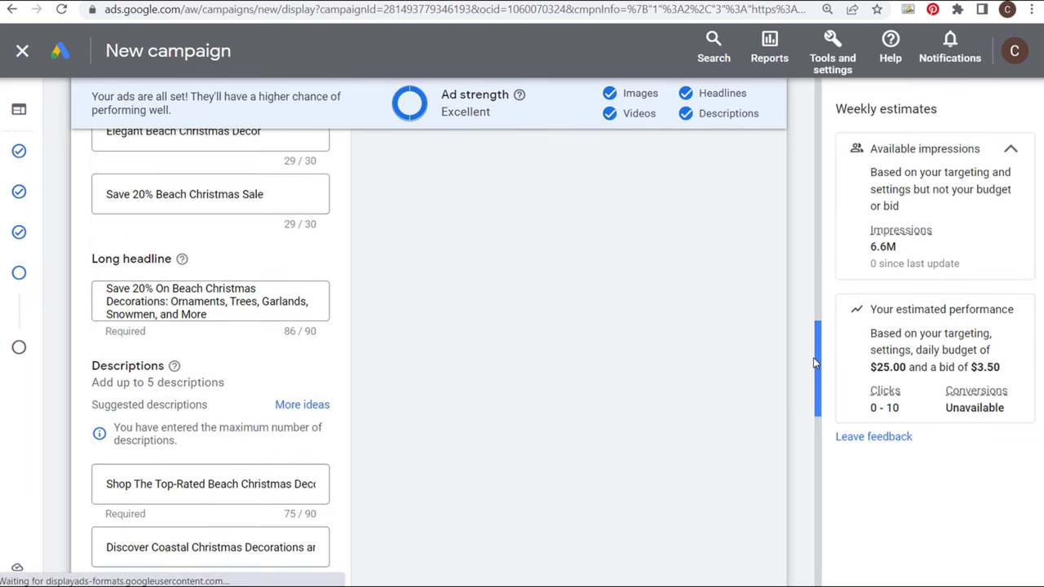
pyautogui.moveTo(813, 339); pyautogui.dragTo(818, 151)
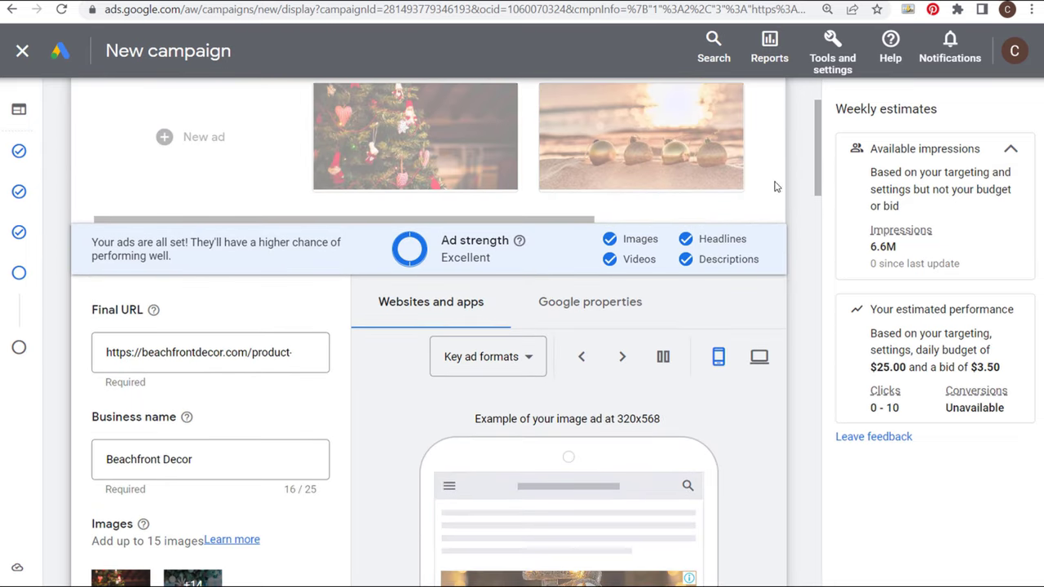
pyautogui.tripleClick(194, 352)
pyautogui.press('End')
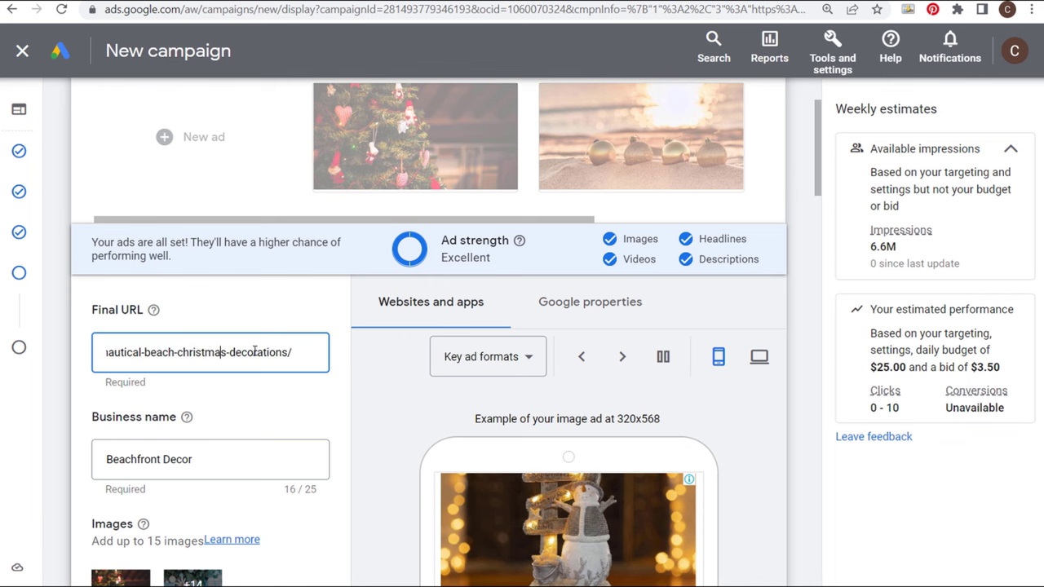
pyautogui.click(387, 369)
pyautogui.scroll(-6, 375, 388)
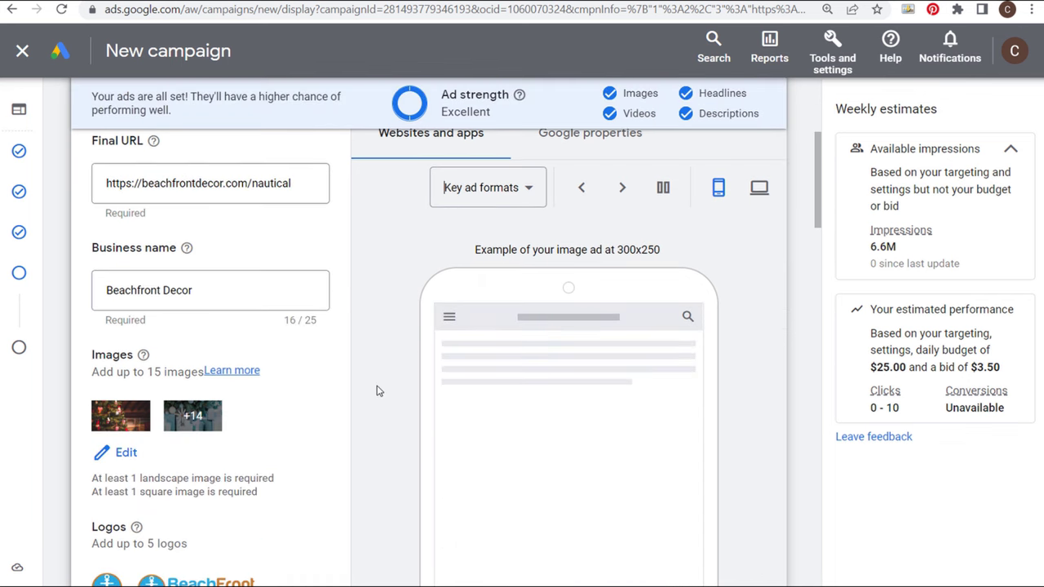
pyautogui.scroll(-10, 371, 383)
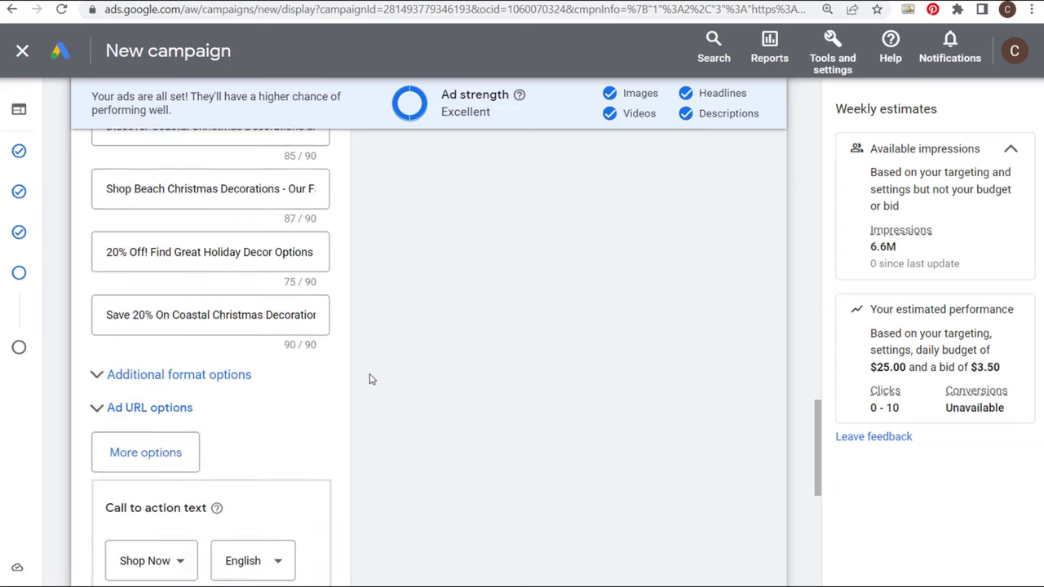
pyautogui.scroll(-3, 371, 380)
pyautogui.click(129, 405)
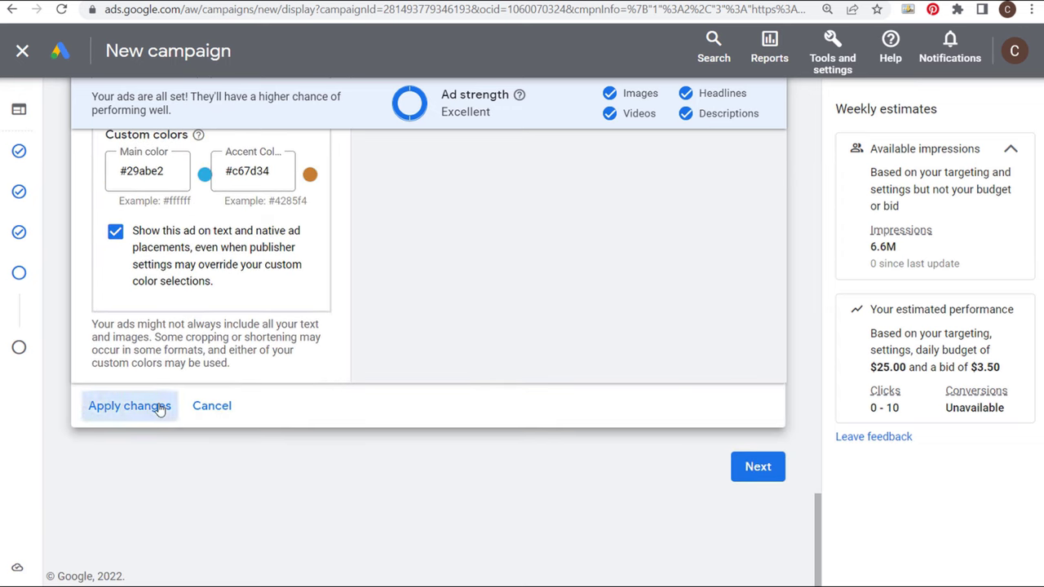
pyautogui.moveTo(383, 269)
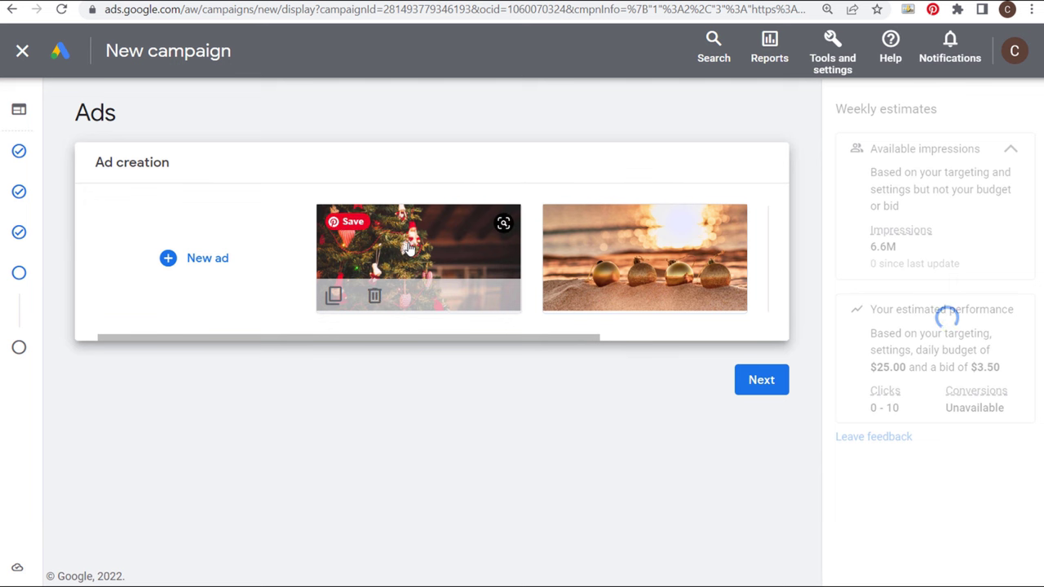
pyautogui.moveTo(634, 238)
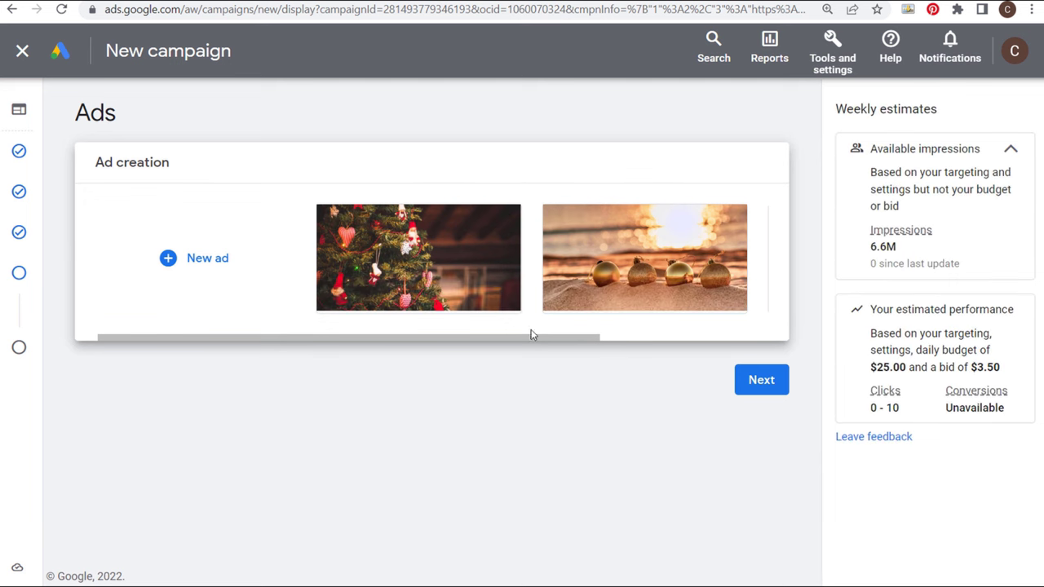
pyautogui.moveTo(527, 338); pyautogui.dragTo(703, 336)
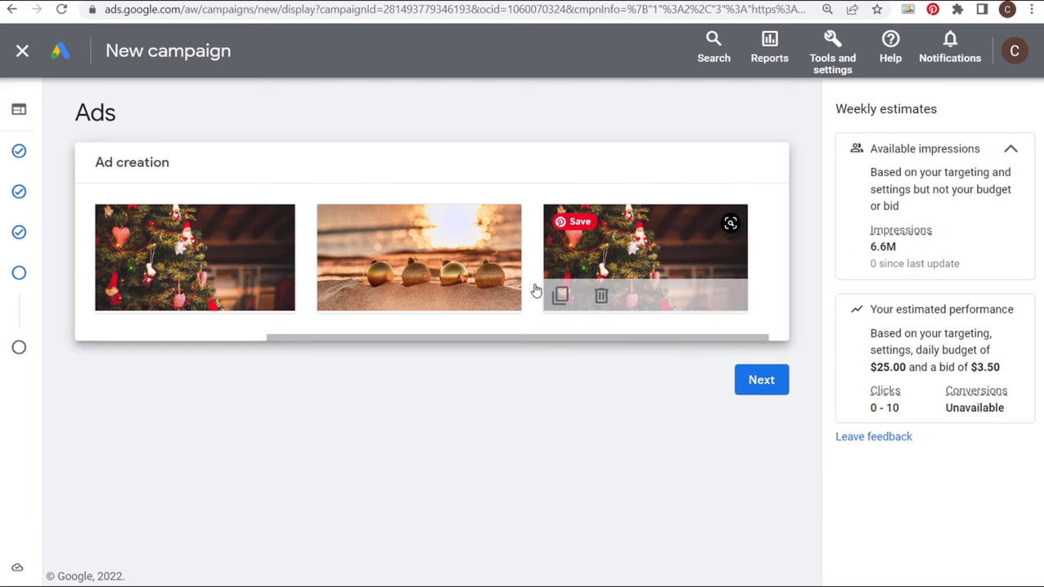
pyautogui.moveTo(663, 280)
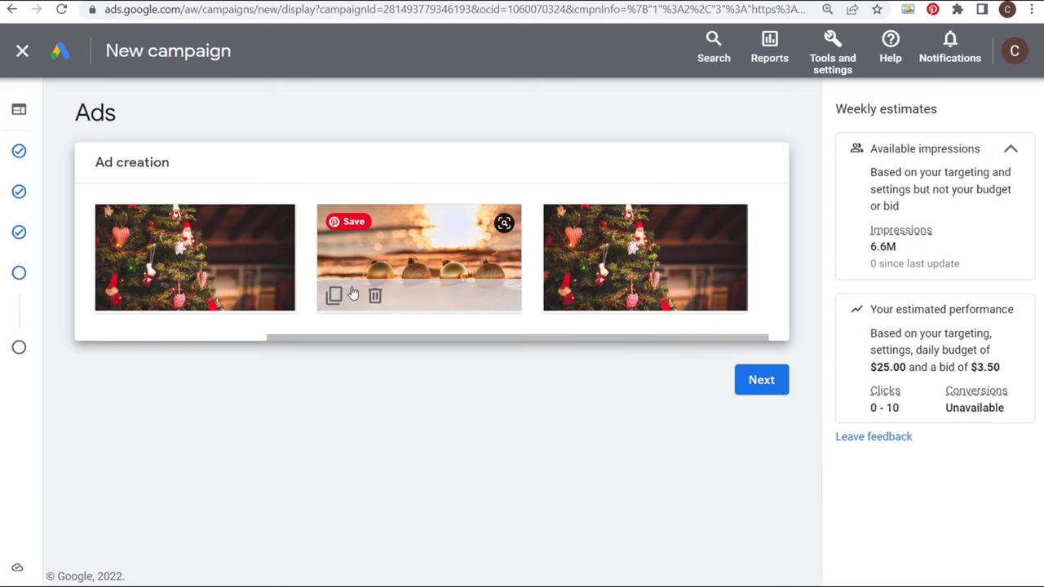
pyautogui.click(333, 296)
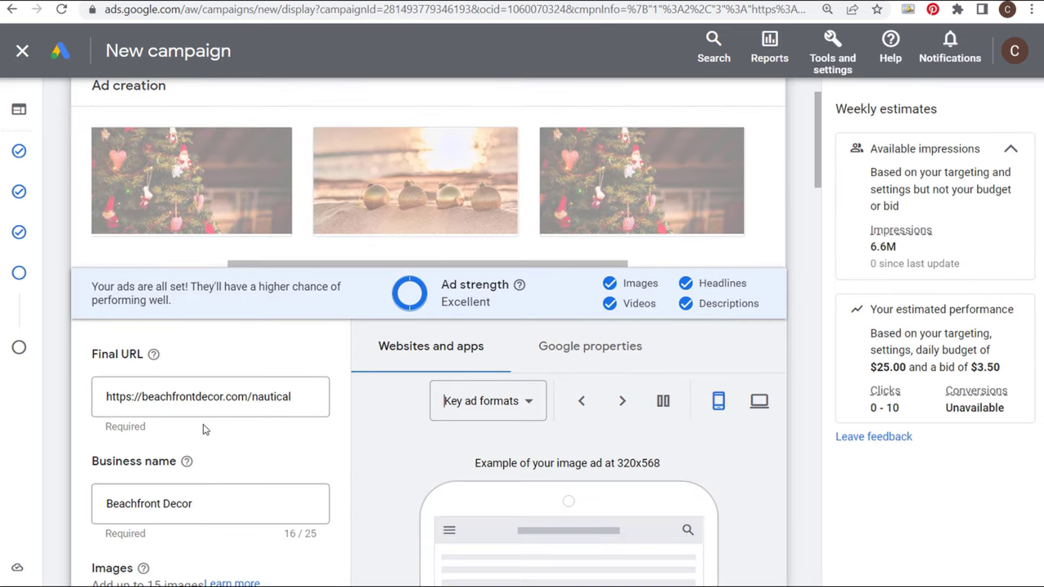
pyautogui.click(209, 399)
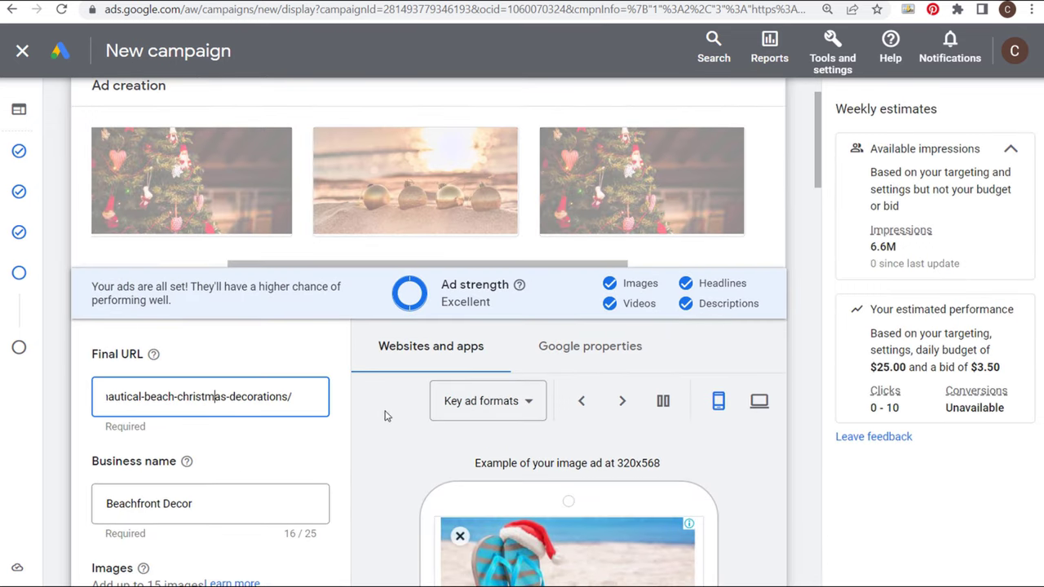
# - Check the copied gold ornaments ad's images, logos, videos, headlines and call to action, and apply its changes
pyautogui.scroll(-3, 388, 395)
pyautogui.scroll(-3, 388, 379)
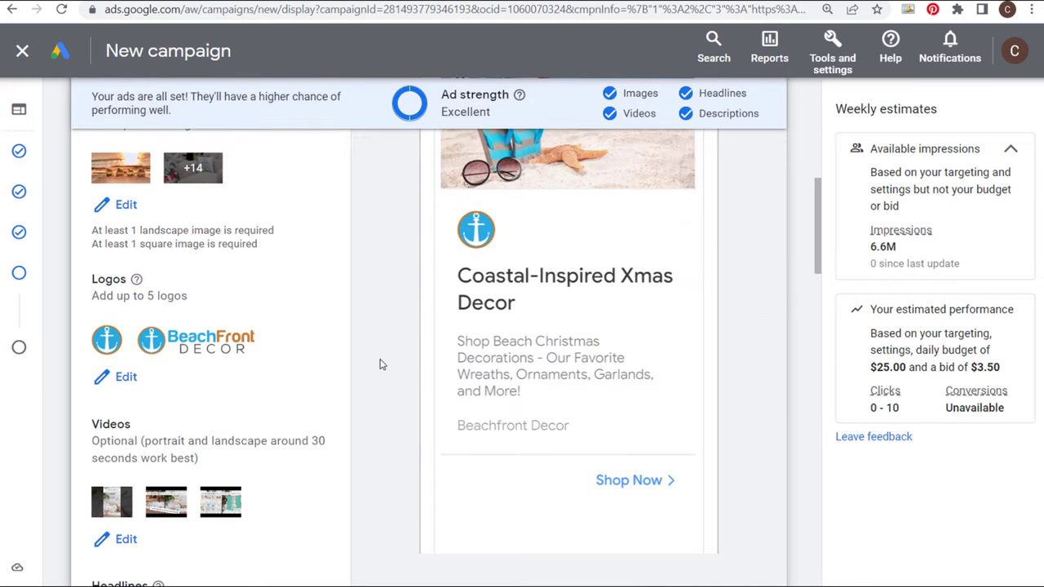
pyautogui.scroll(-12, 380, 355)
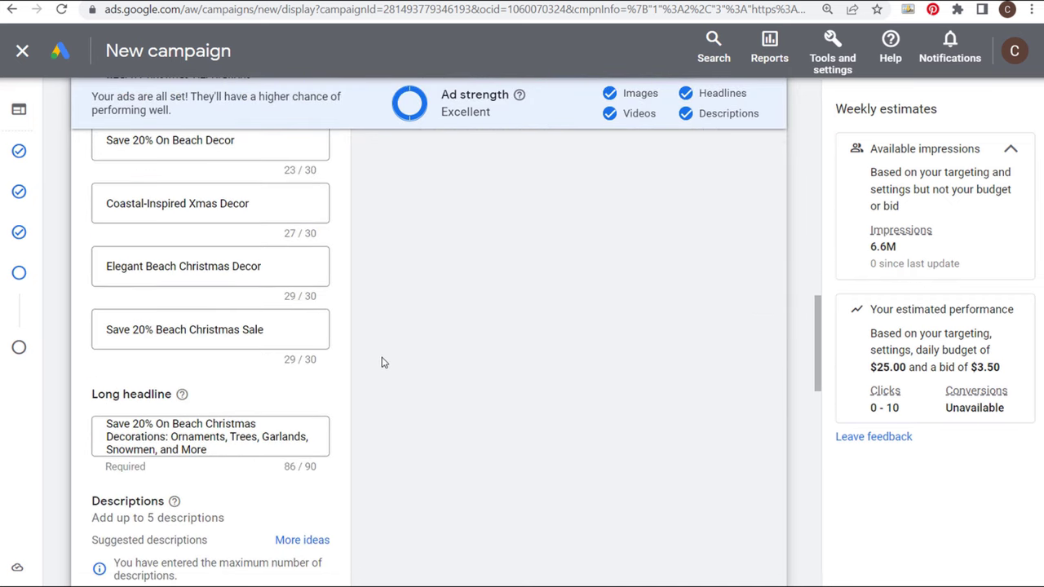
pyautogui.scroll(-4, 376, 374)
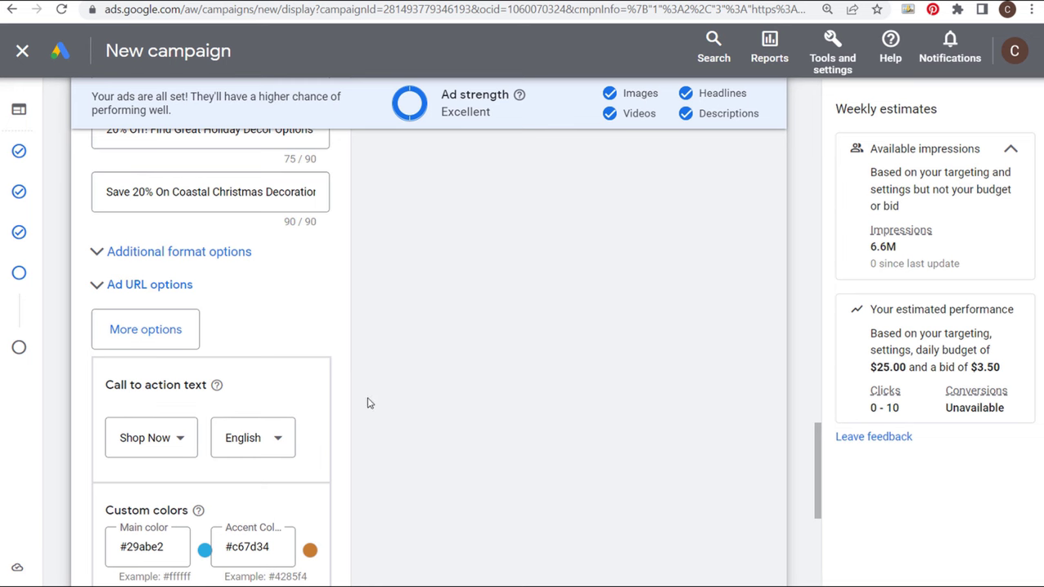
pyautogui.scroll(-4, 370, 409)
pyautogui.click(158, 480)
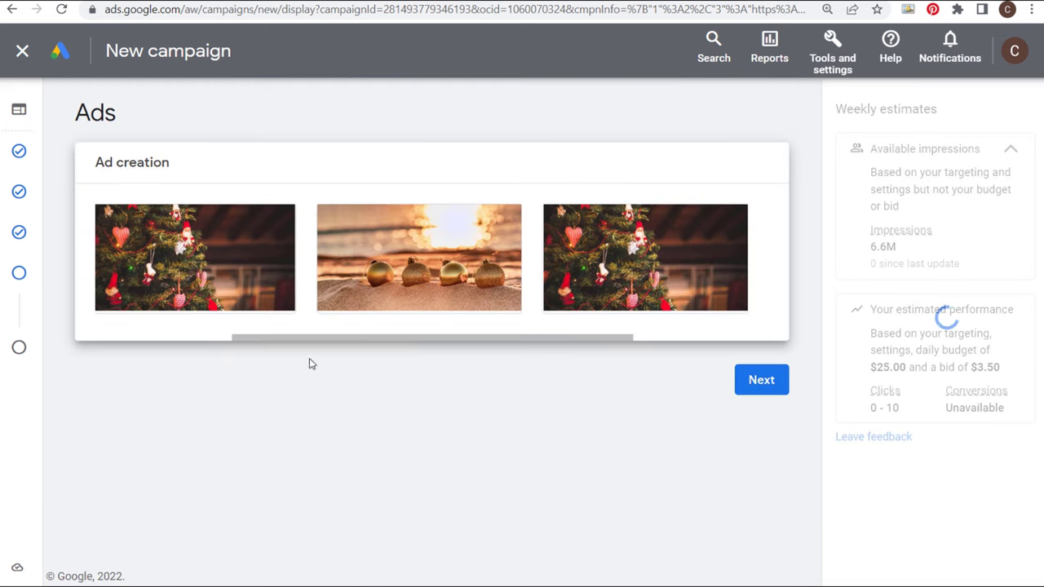
pyautogui.moveTo(325, 337); pyautogui.dragTo(161, 331)
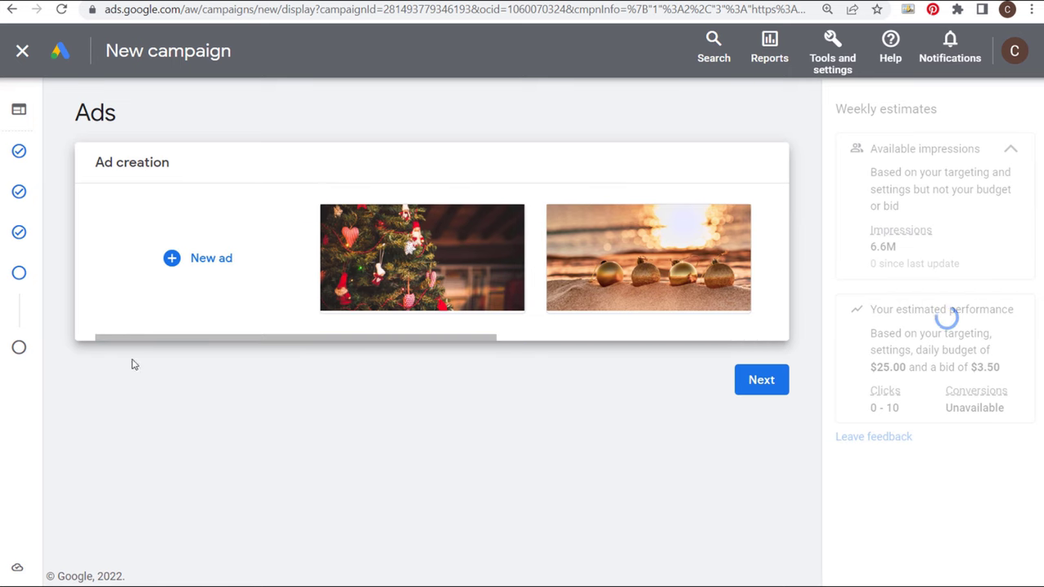
# - Proceed to the campaign review, check the settings, budget, bidding, targeting and ads, and publish the campaign
pyautogui.click(754, 380)
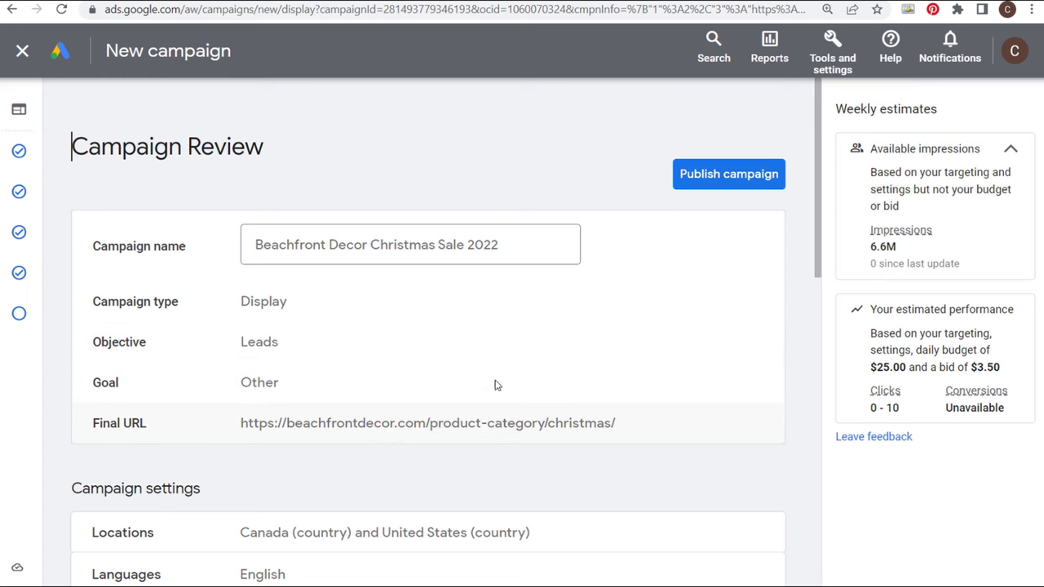
pyautogui.scroll(-3, 494, 385)
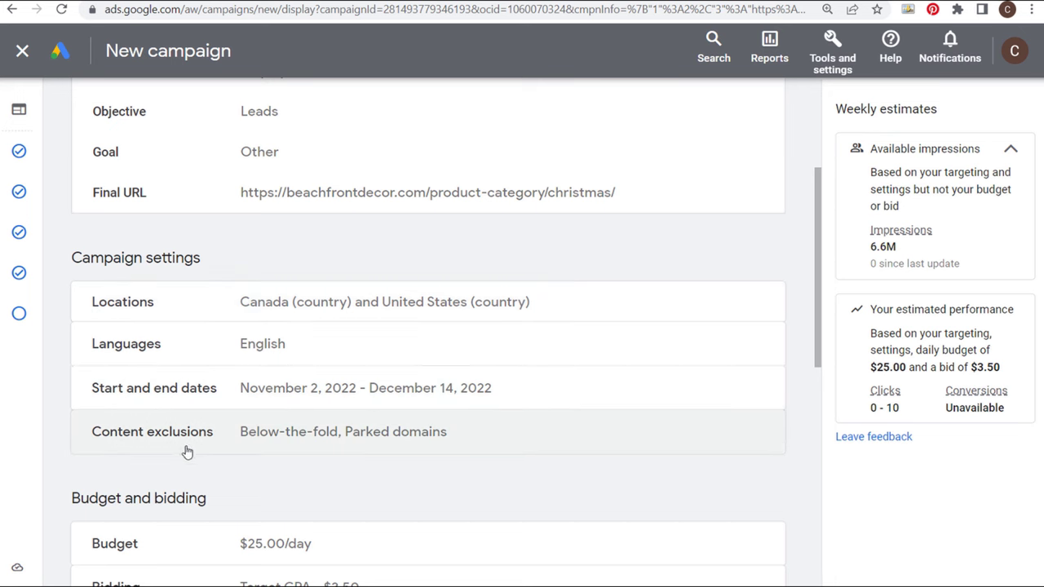
pyautogui.scroll(-4, 461, 391)
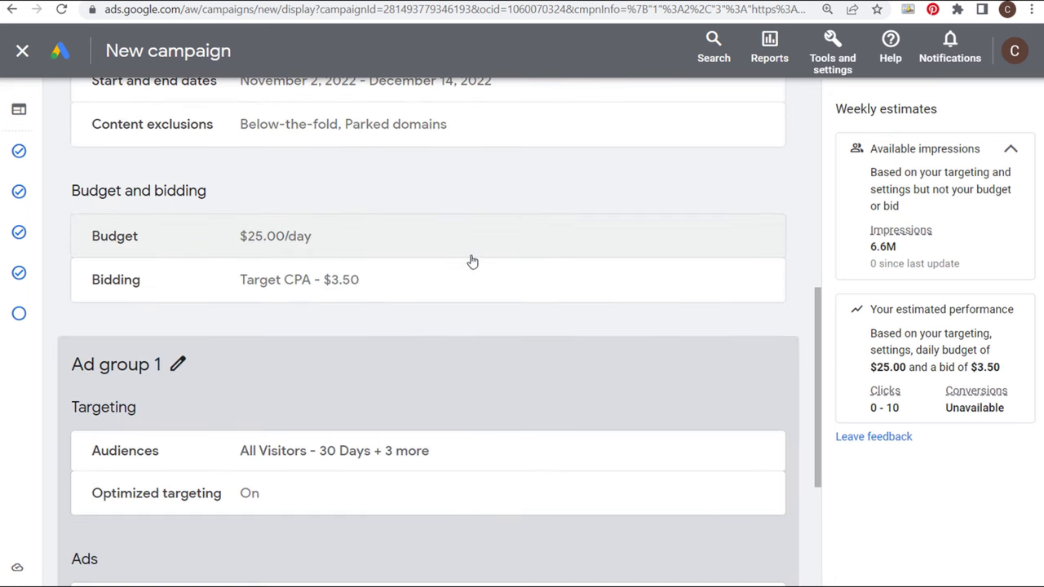
pyautogui.scroll(-2, 611, 327)
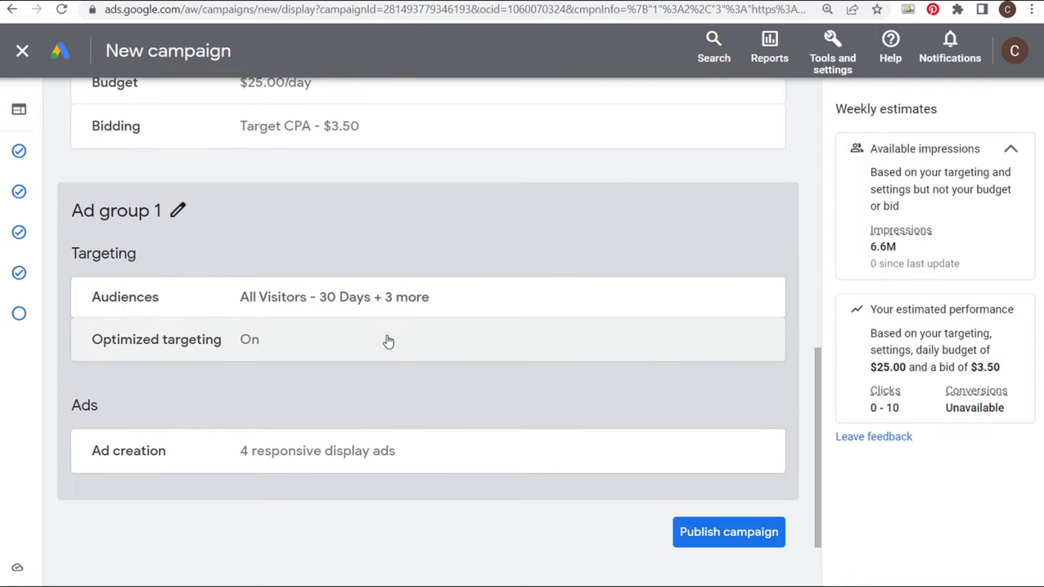
pyautogui.scroll(-2, 422, 380)
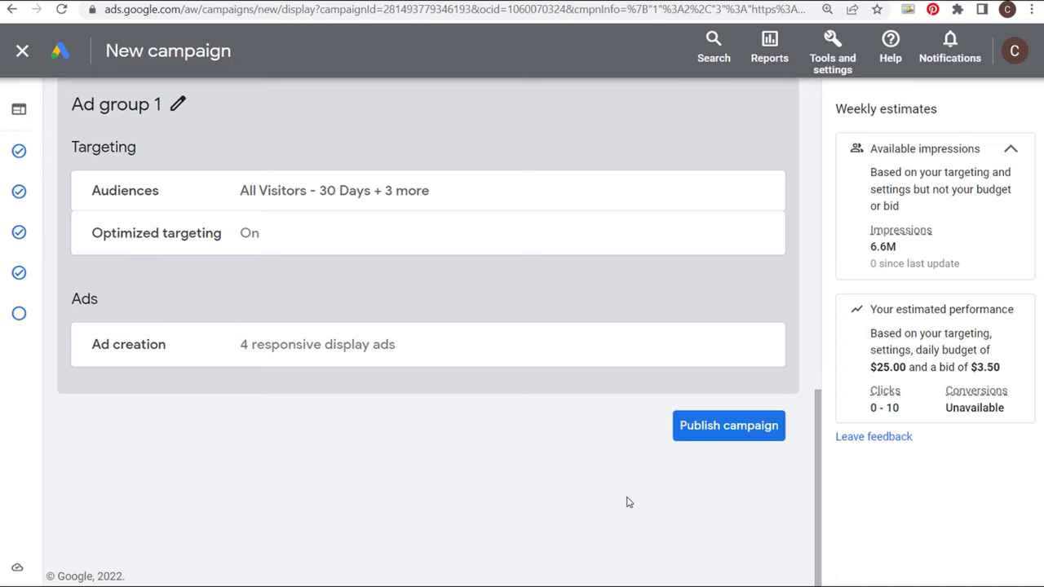
pyautogui.click(698, 431)
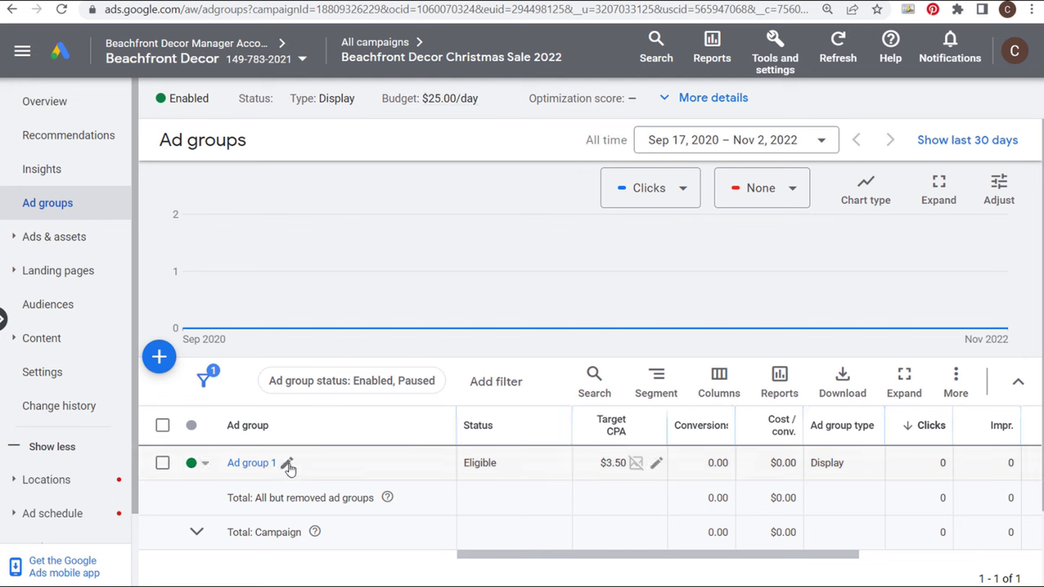
# - Rename the campaign's Ad group 1 to Your Data Segments and save the new name
pyautogui.click(287, 464)
pyautogui.moveTo(321, 500); pyautogui.dragTo(235, 503)
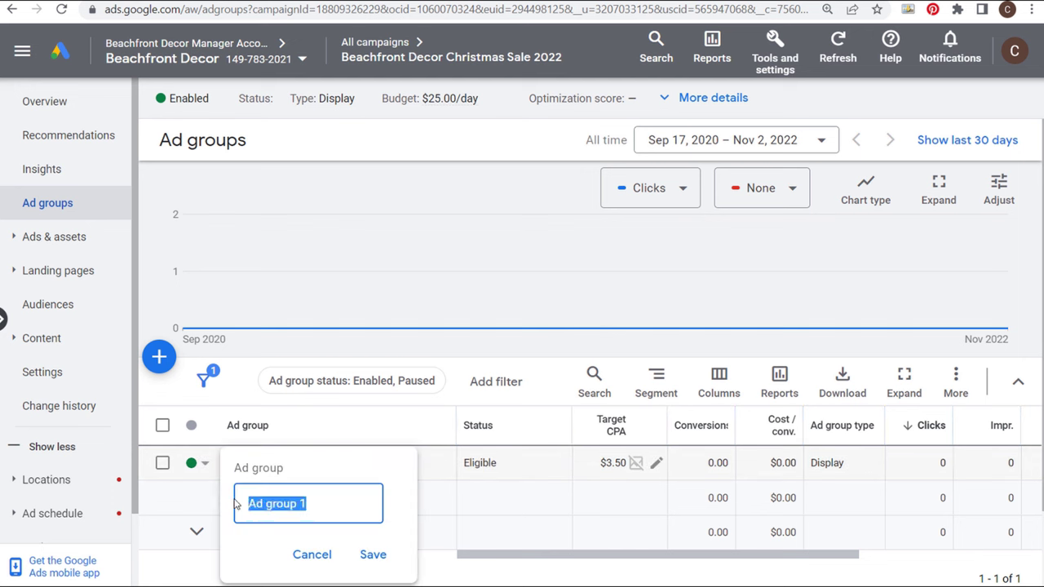
pyautogui.write('Your Data Segments')
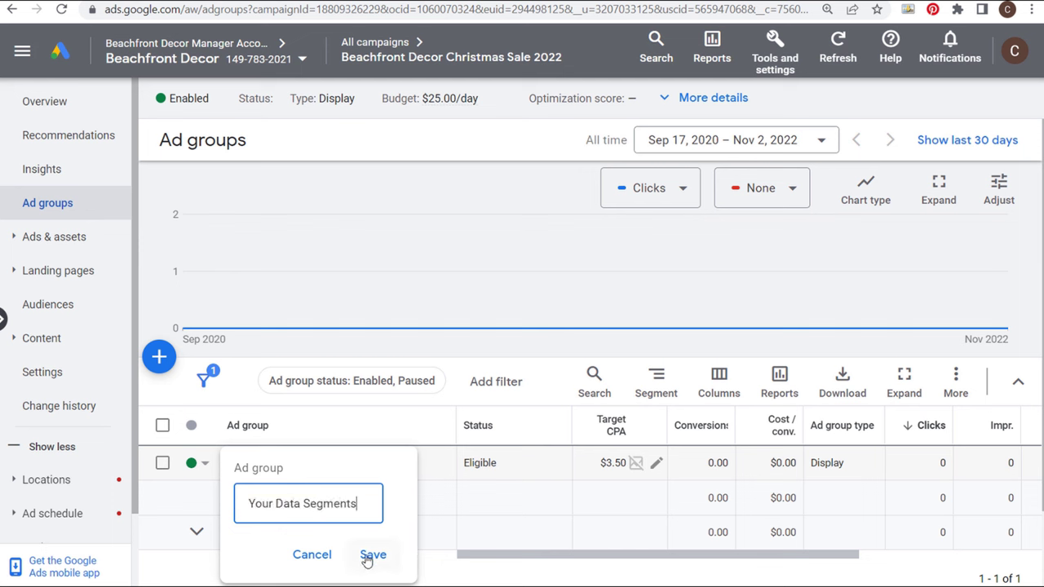
pyautogui.click(370, 555)
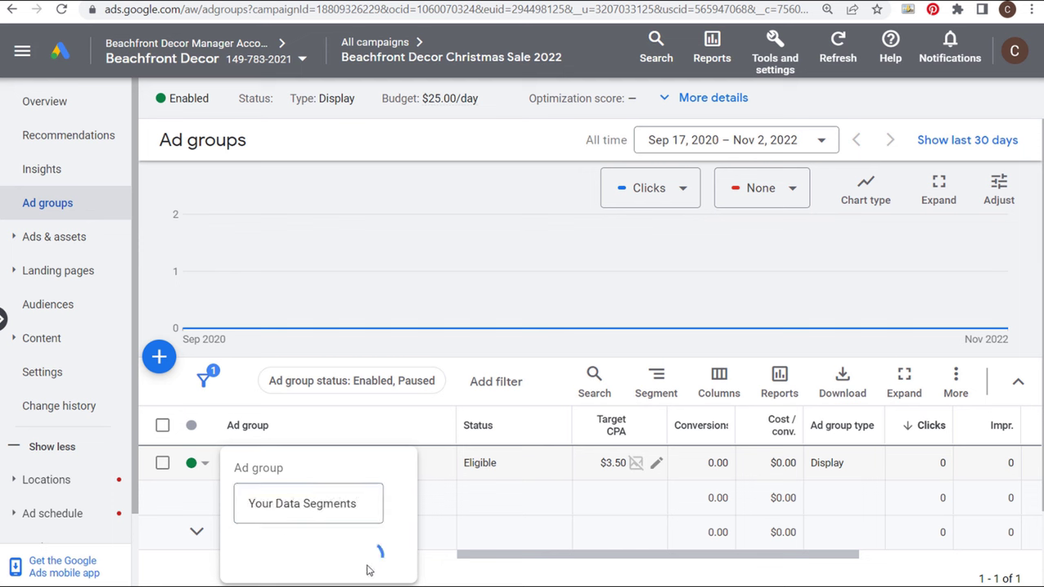
# - Open the Your Data Segments ad group and look through its responsive display ads
pyautogui.click(281, 463)
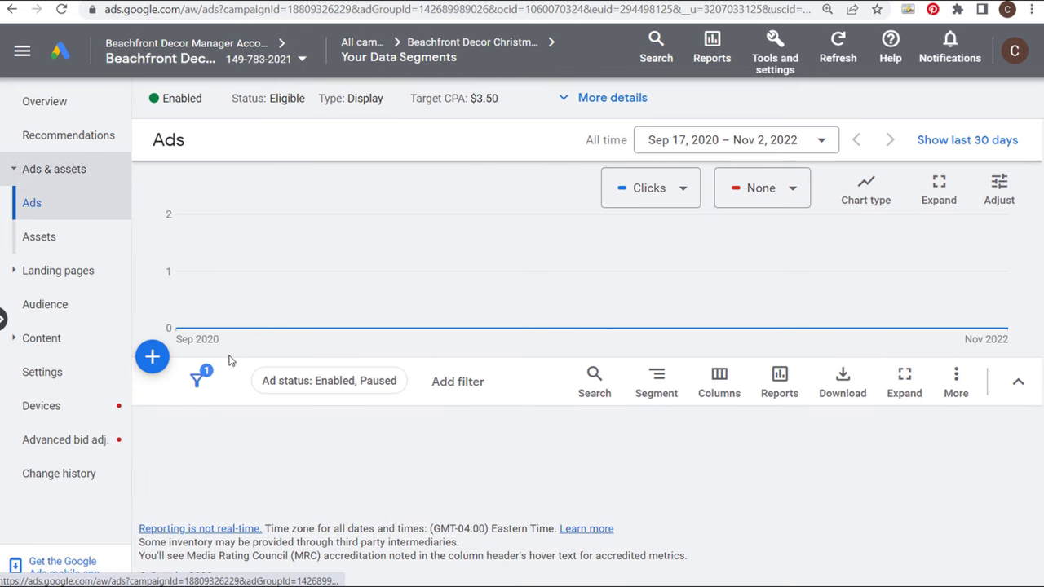
pyautogui.scroll(-1, 412, 473)
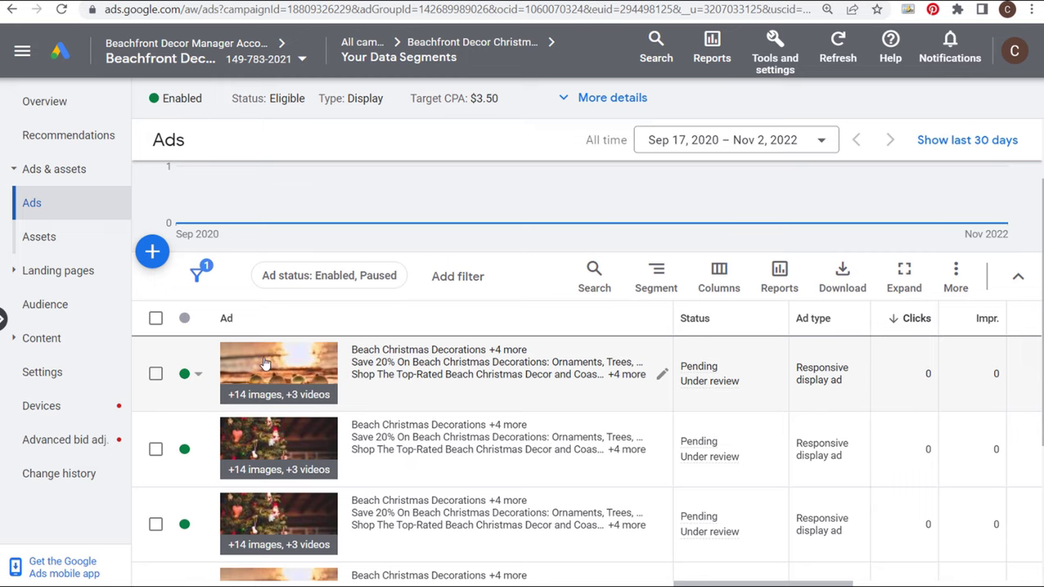
pyautogui.scroll(-3, 269, 367)
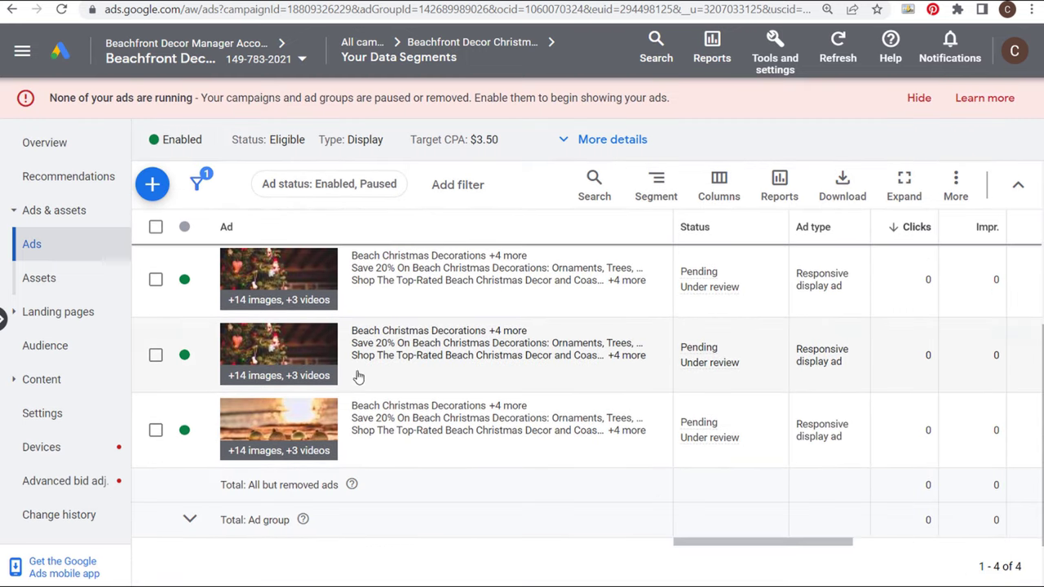
# - Open the form for uploading finished display ads to the ad group and hide the warning banner about ads not running
pyautogui.click(153, 184)
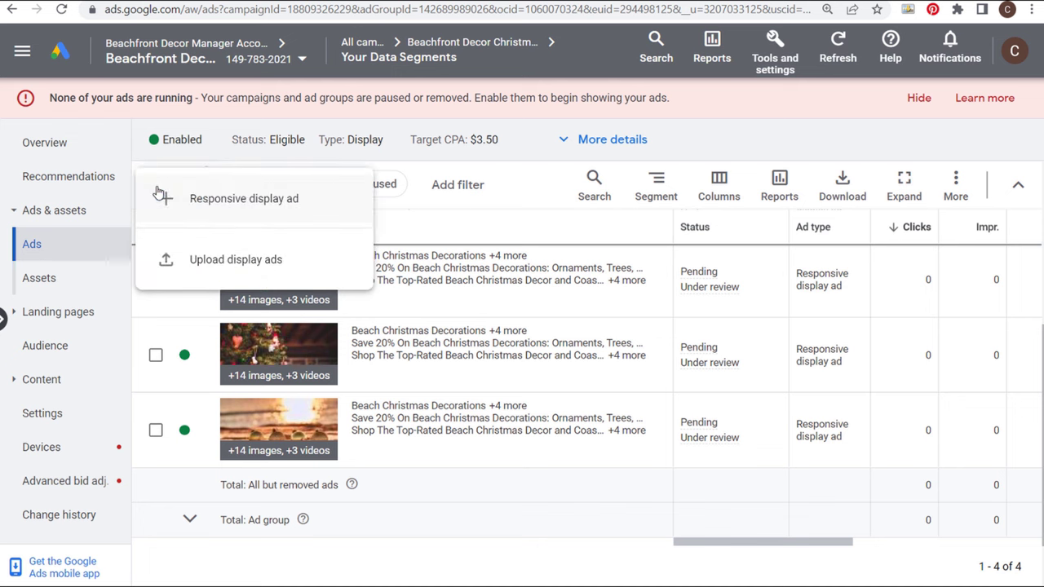
pyautogui.click(168, 259)
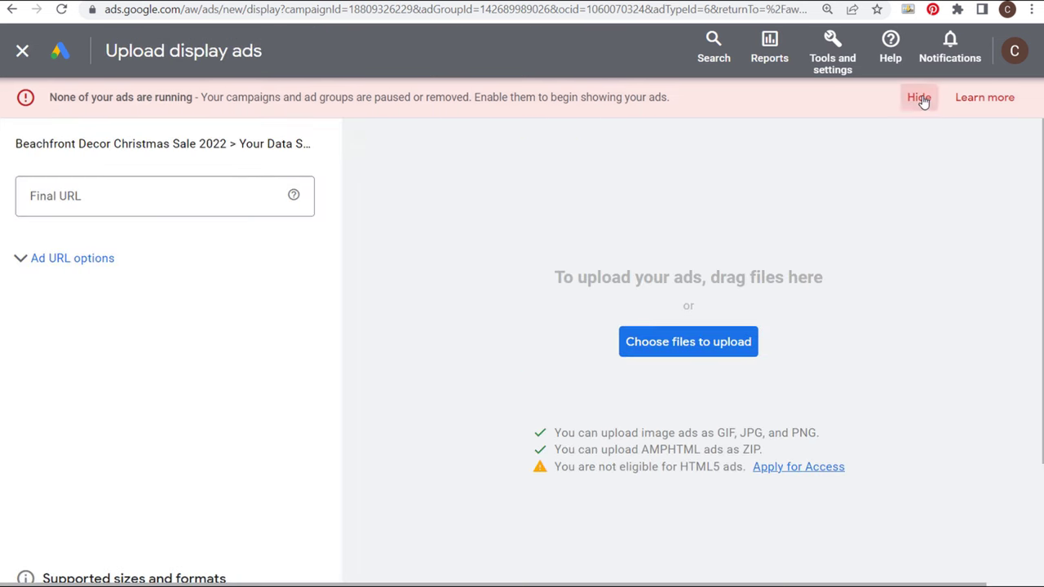
pyautogui.click(920, 99)
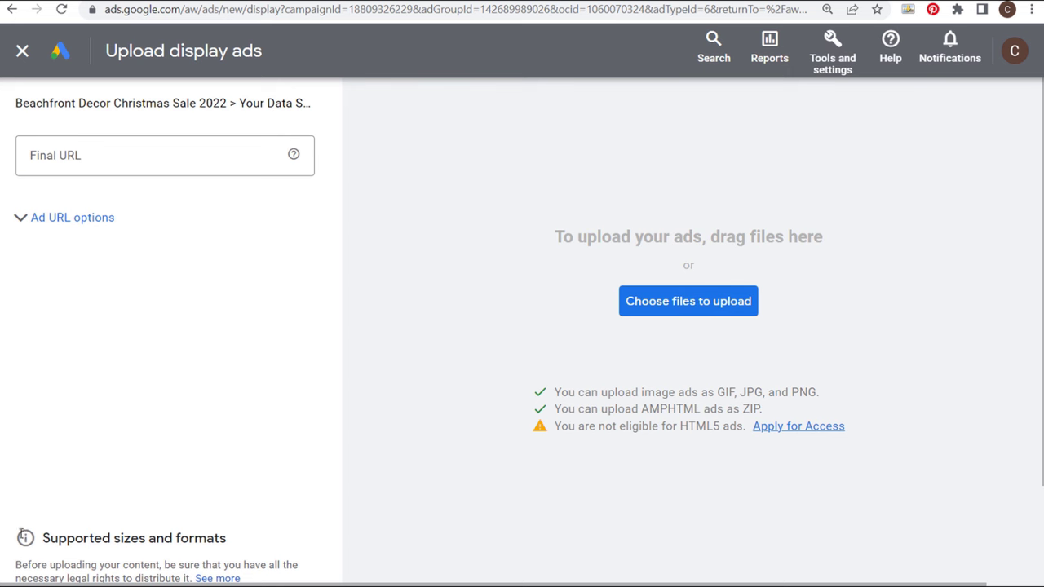
# - Examine the supported file types and the square, skyscraper, leaderboard and mobile ad sizes, and leave the upload form for the all-campaigns ads list
pyautogui.moveTo(43, 538); pyautogui.dragTo(102, 540)
pyautogui.click(132, 538)
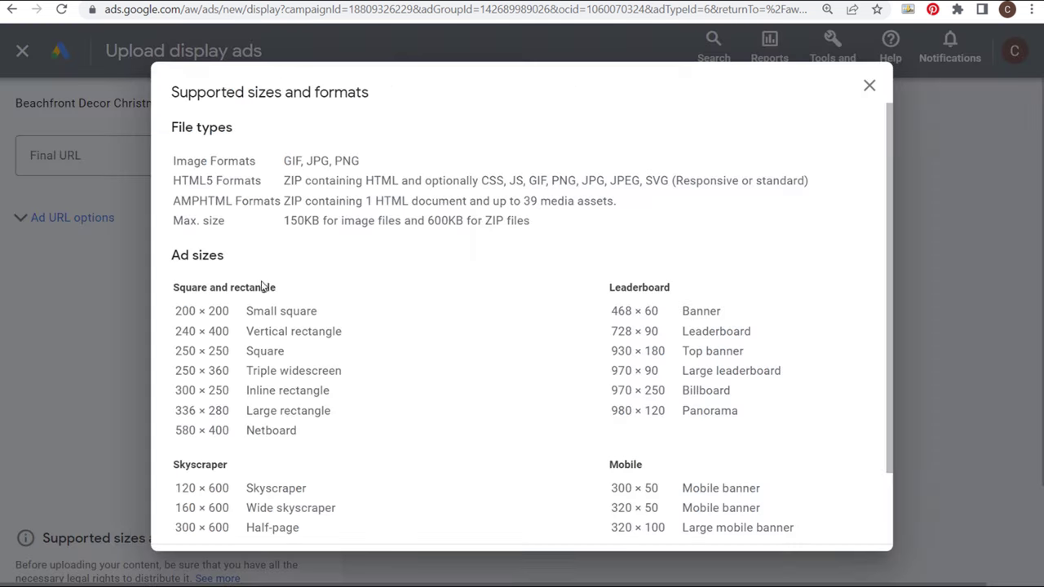
pyautogui.scroll(-2, 390, 236)
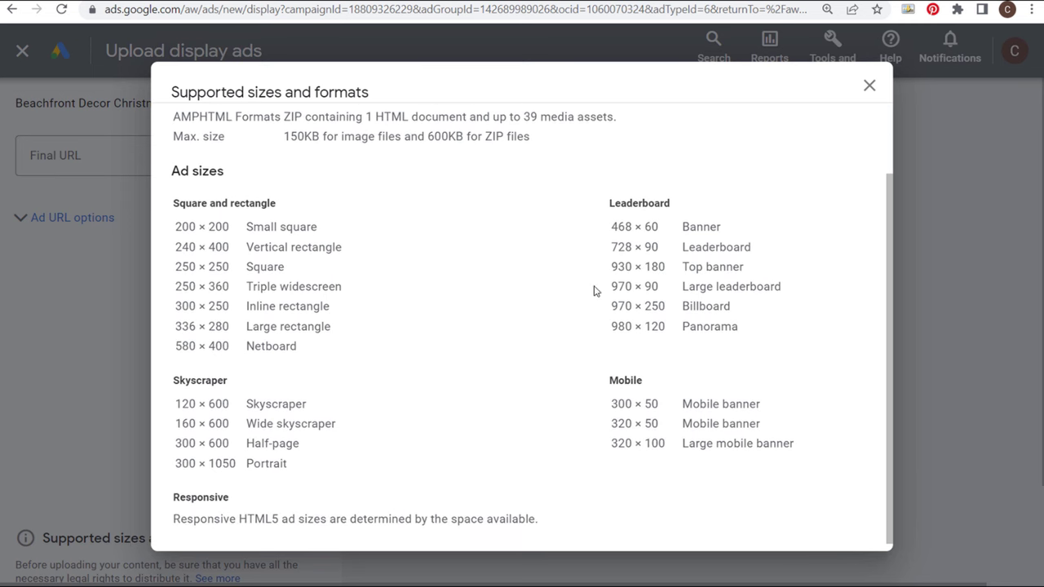
pyautogui.moveTo(356, 307); pyautogui.dragTo(175, 312)
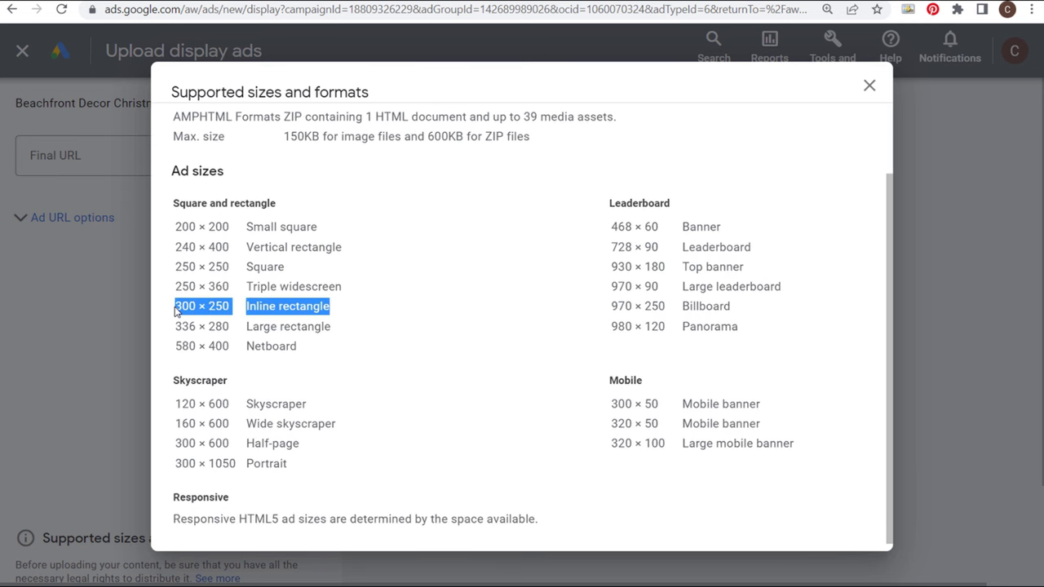
pyautogui.click(335, 309)
pyautogui.moveTo(356, 424); pyautogui.dragTo(173, 435)
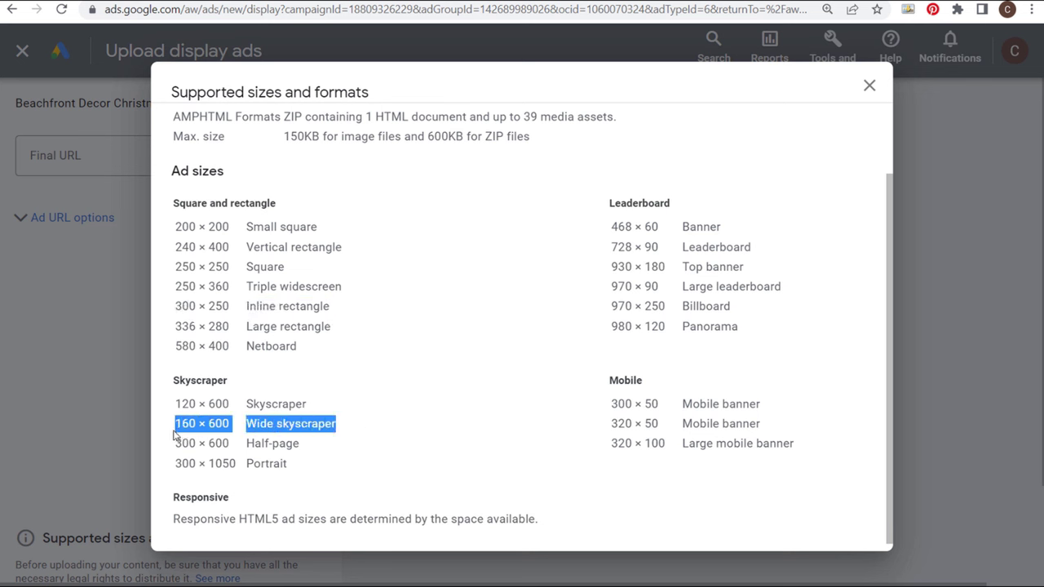
pyautogui.click(345, 447)
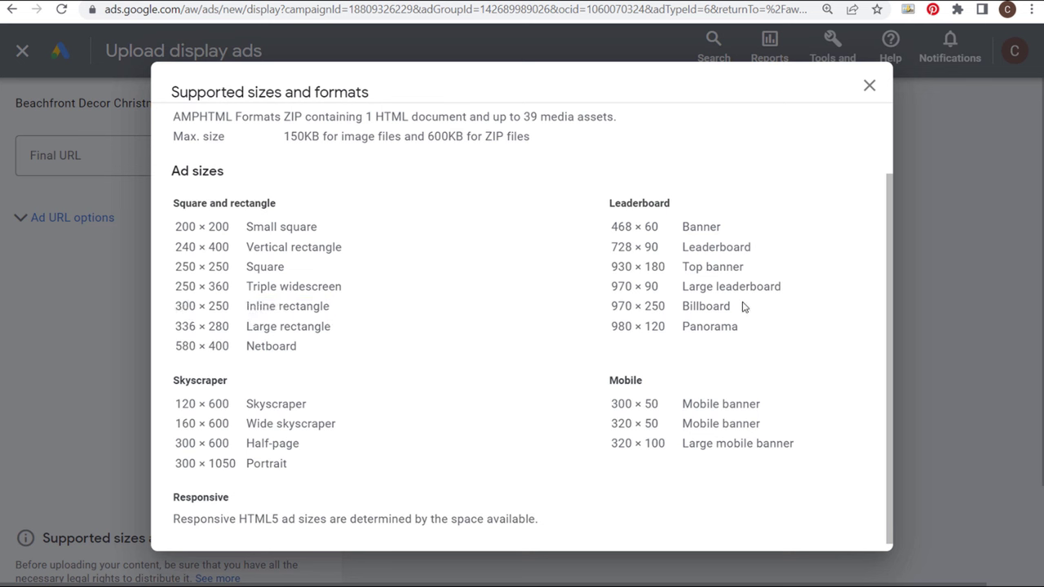
pyautogui.moveTo(742, 306); pyautogui.dragTo(607, 308)
pyautogui.click(638, 375)
pyautogui.moveTo(608, 385); pyautogui.dragTo(789, 438)
pyautogui.click(770, 431)
pyautogui.click(869, 87)
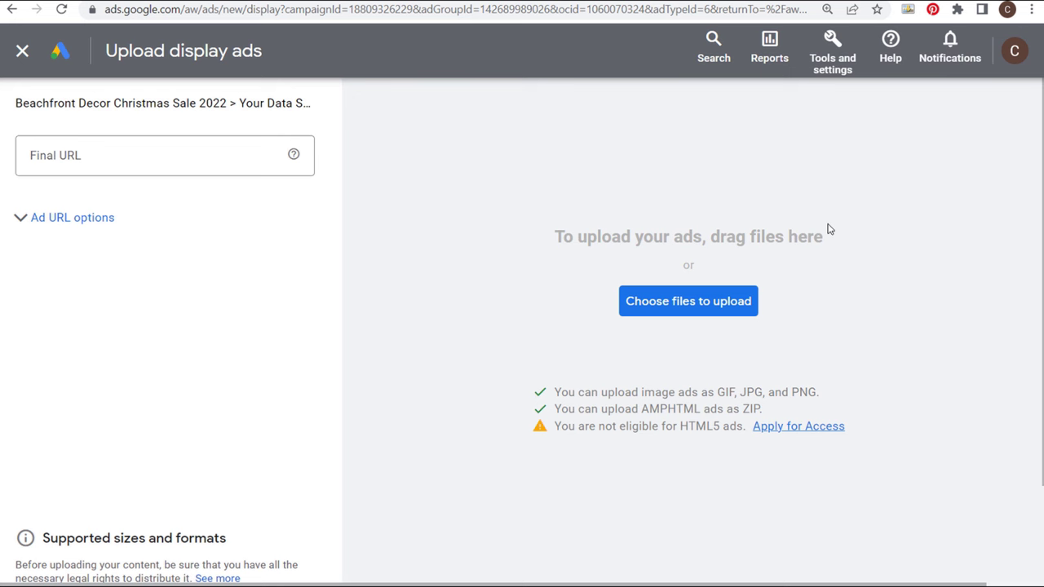
pyautogui.click(23, 51)
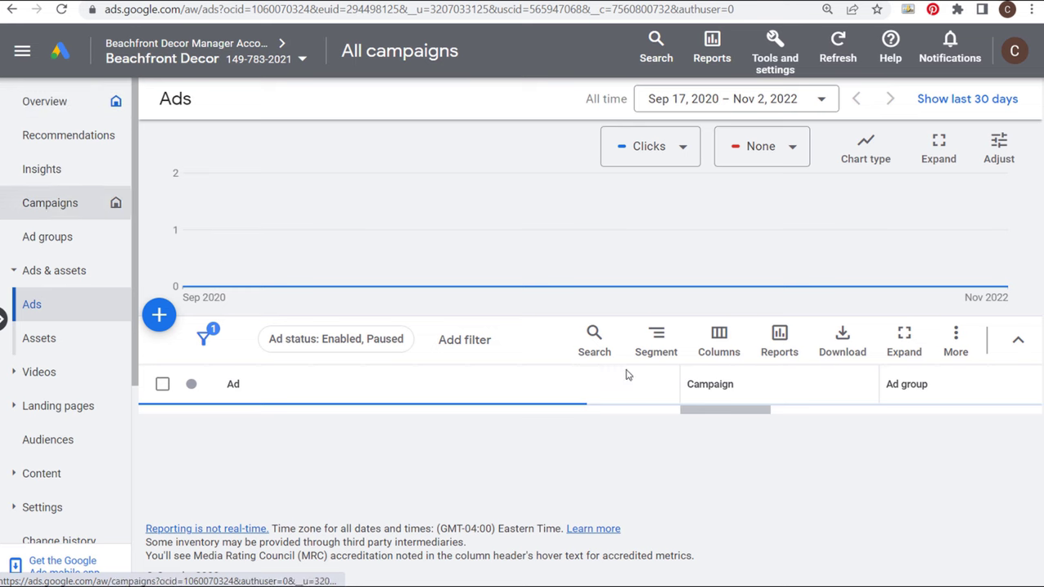
pyautogui.scroll(-2, 781, 490)
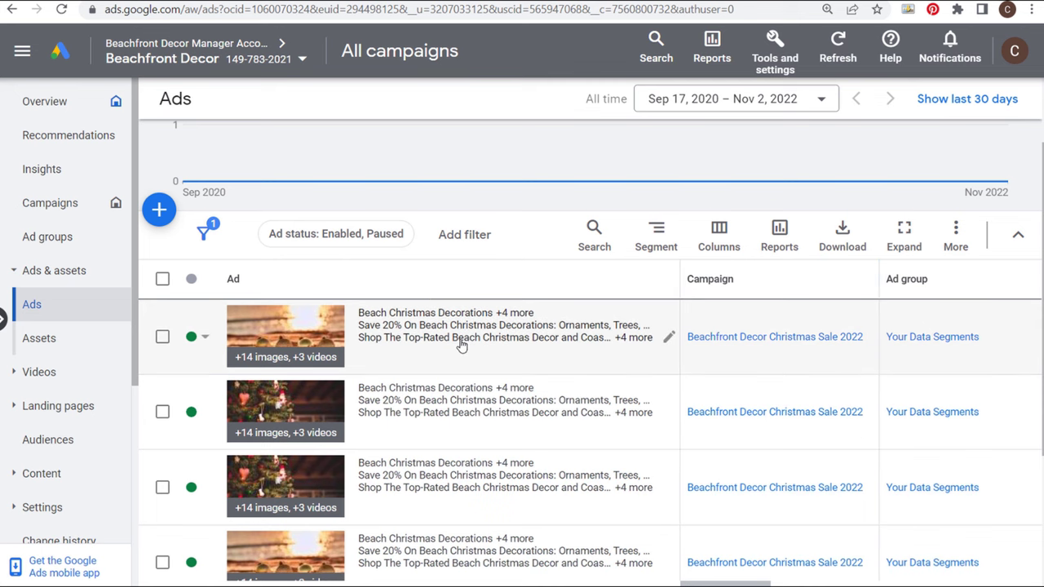
# - Expand the audience segments table, check the segment types, and pause the Christmas Beach Decorations custom segment in the Your Data Segments ad group
pyautogui.click(68, 444)
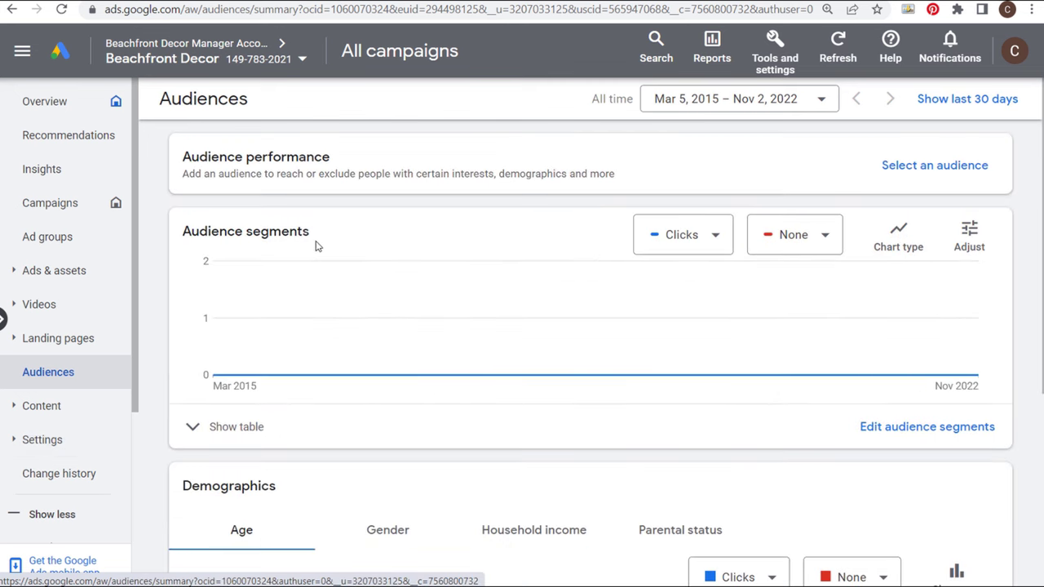
pyautogui.click(196, 432)
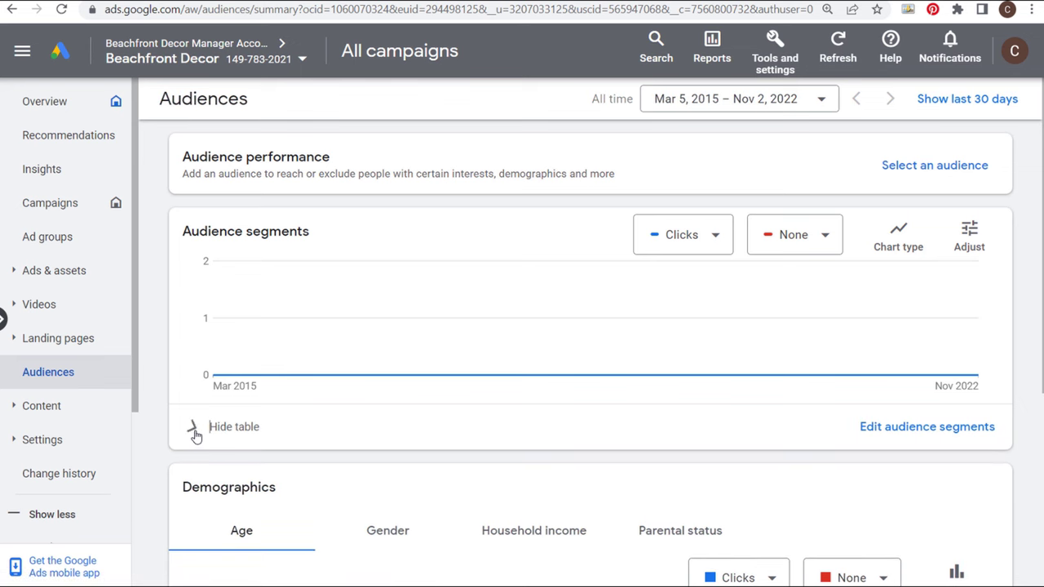
pyautogui.scroll(-1, 448, 452)
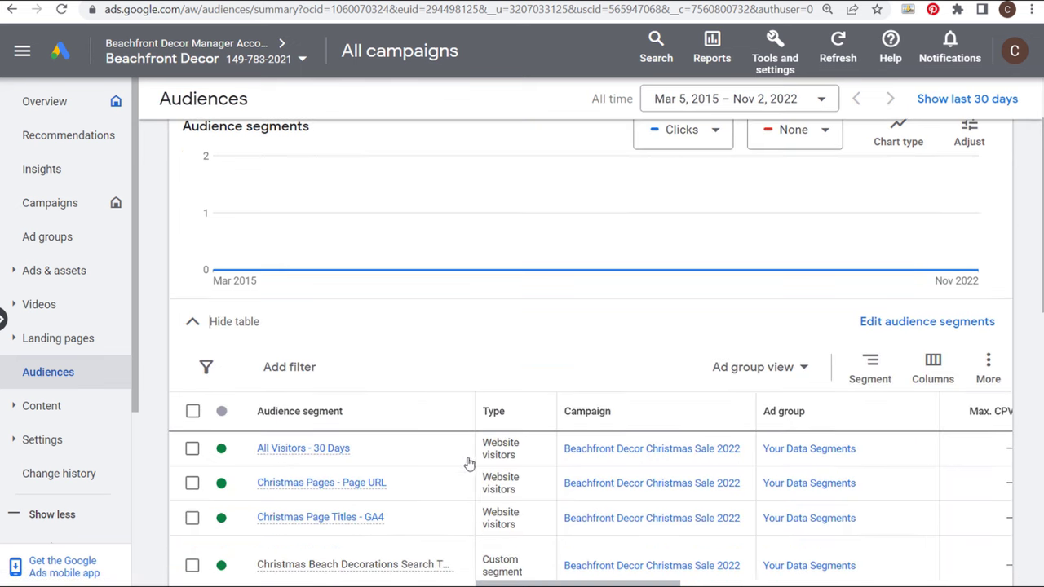
pyautogui.scroll(-1, 453, 436)
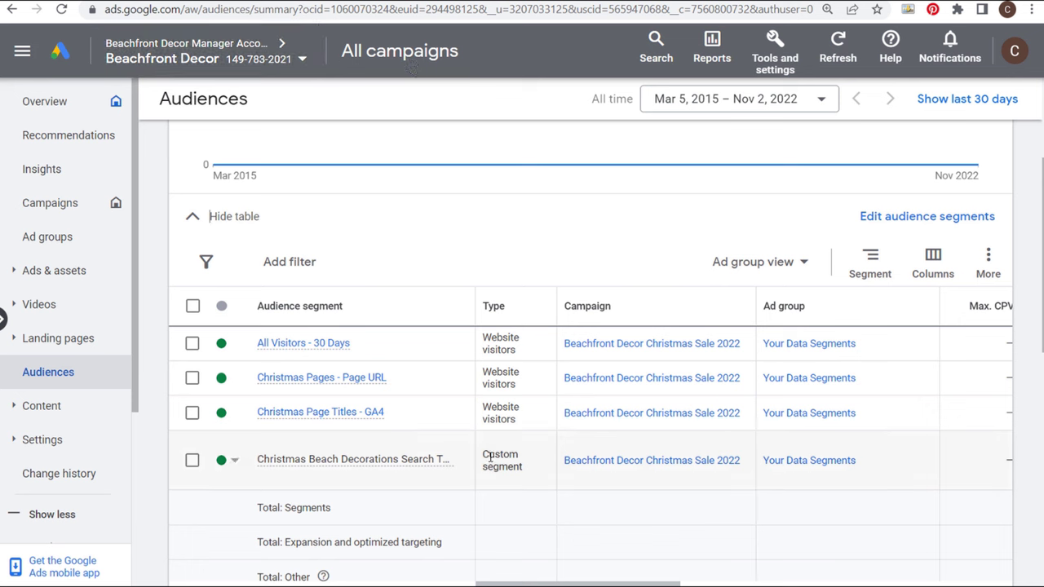
pyautogui.moveTo(490, 457); pyautogui.dragTo(520, 461)
pyautogui.moveTo(519, 426); pyautogui.dragTo(486, 407)
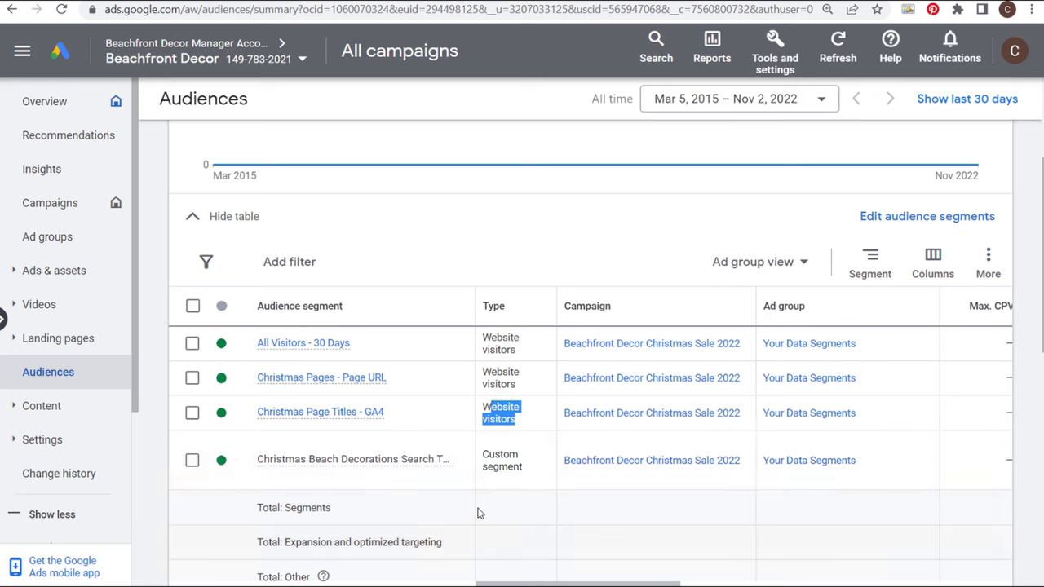
pyautogui.click(237, 469)
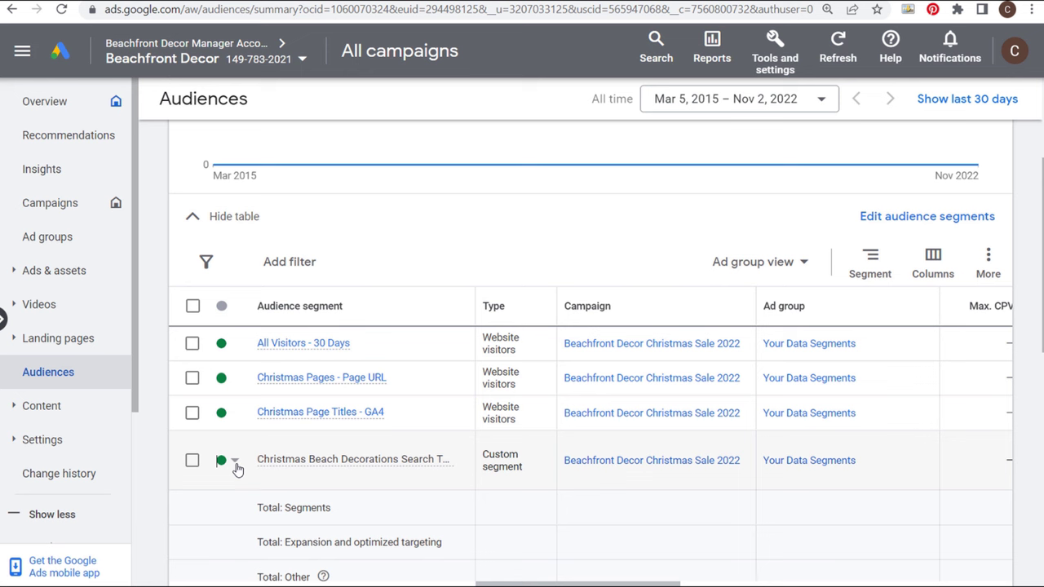
pyautogui.click(236, 465)
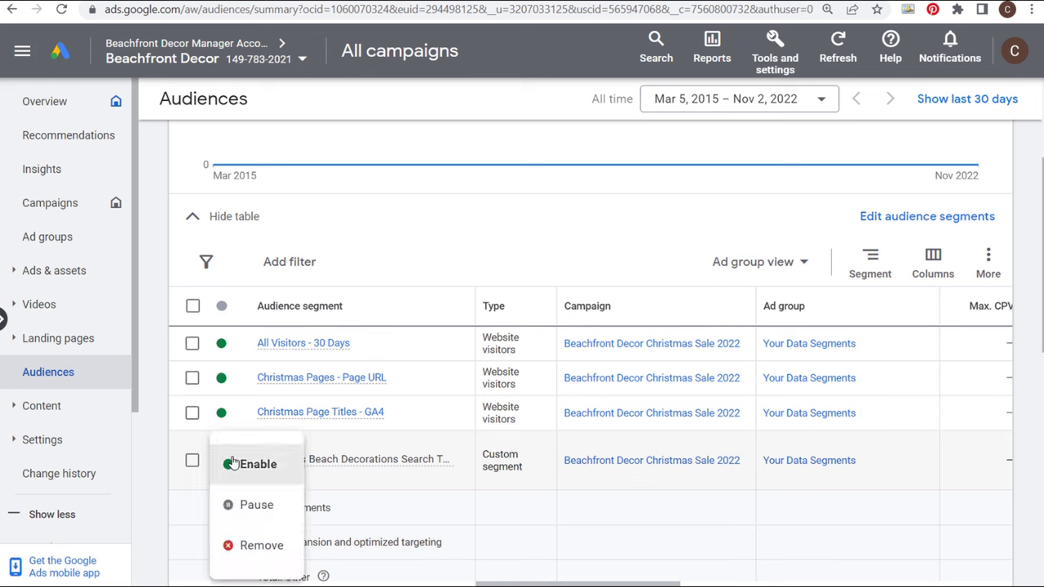
pyautogui.click(259, 506)
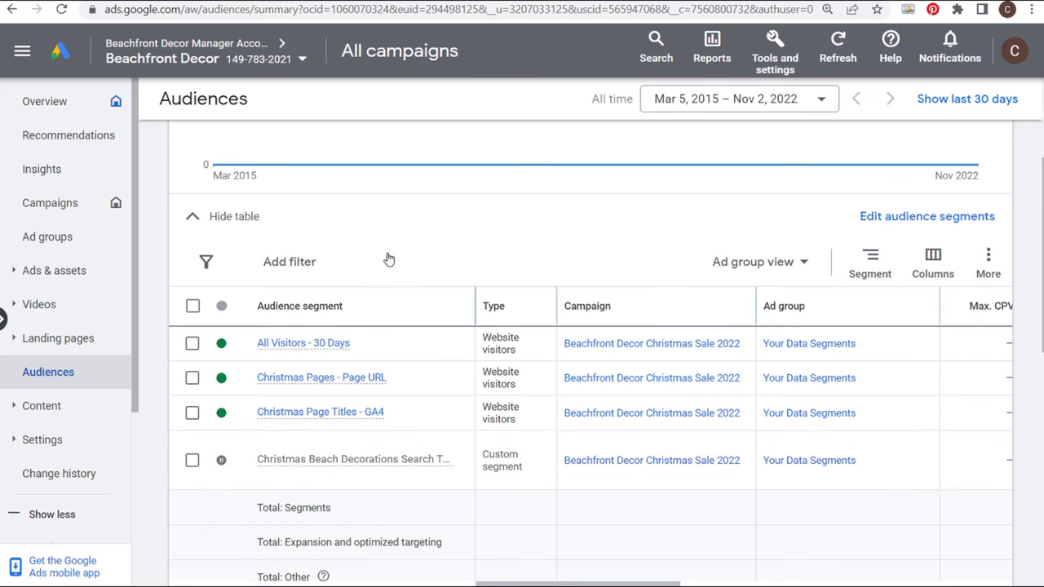
# - Copy the Your Data Segments ad group from the ad groups list
pyautogui.click(69, 237)
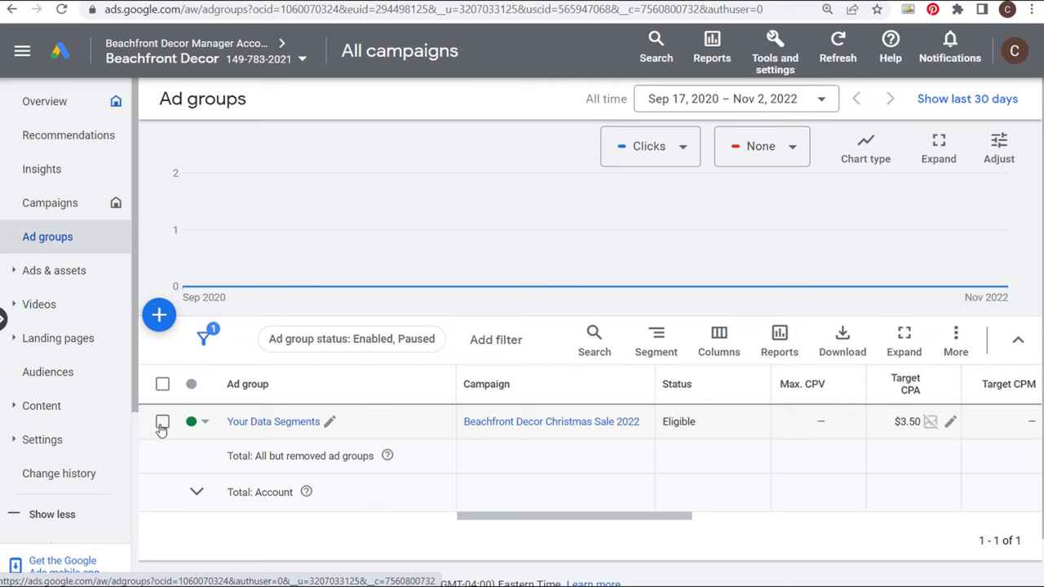
pyautogui.click(162, 424)
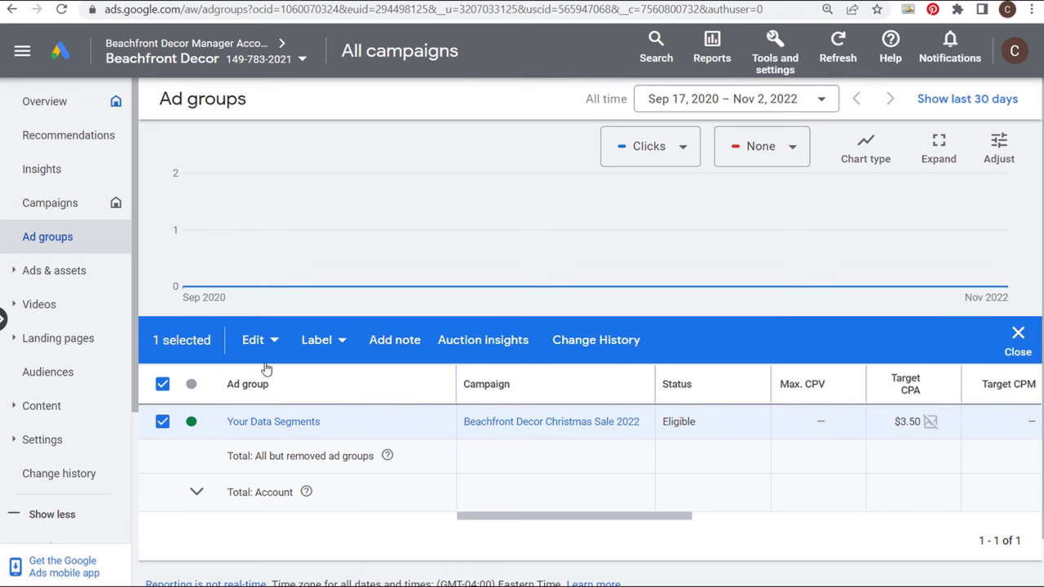
pyautogui.click(260, 343)
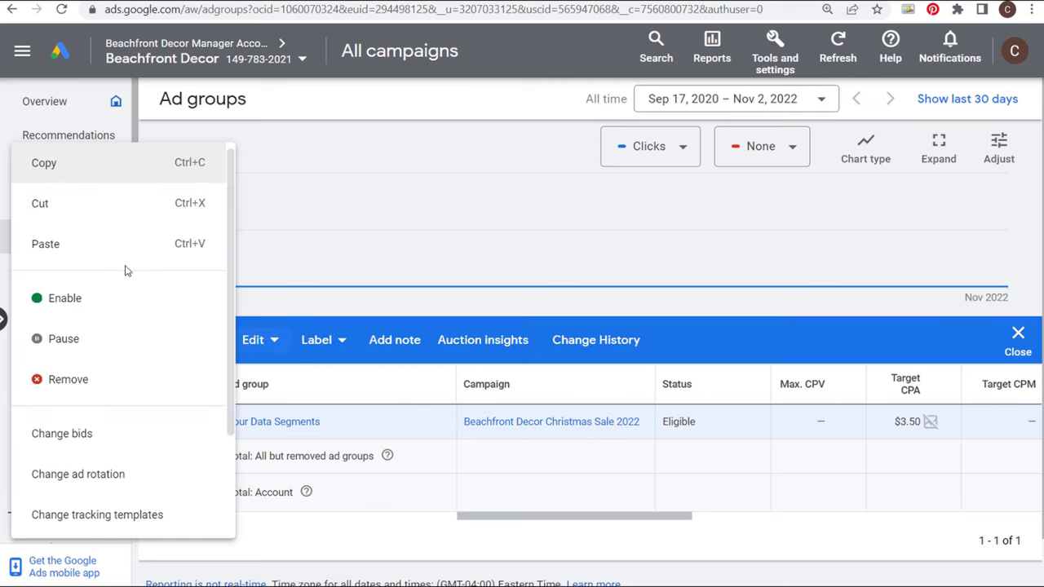
pyautogui.click(89, 170)
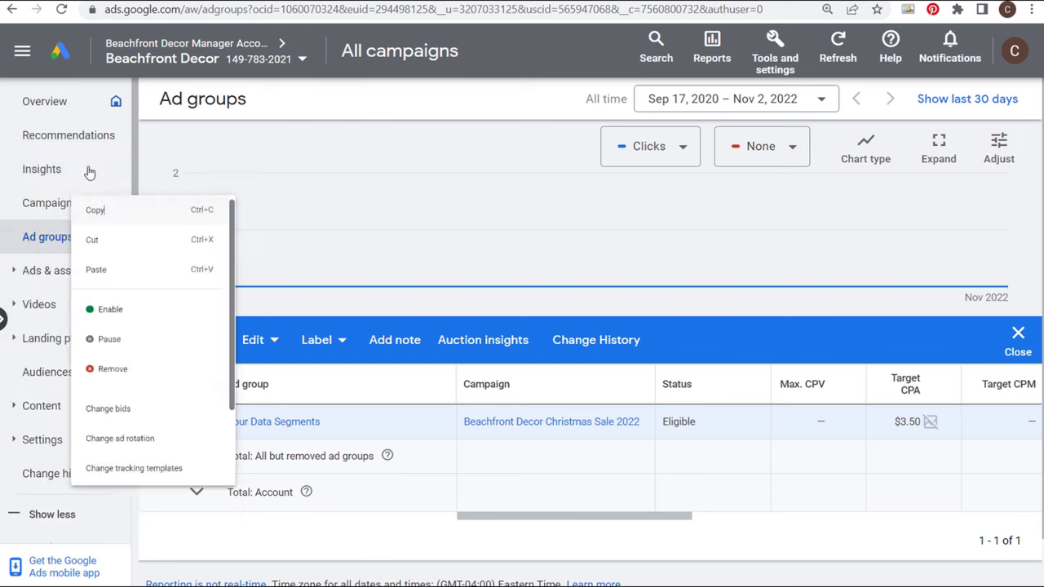
# - Paste the copied ad group into the Beachfront Decor Christmas Sale 2022 campaign without pausing the new ad group
pyautogui.click(254, 340)
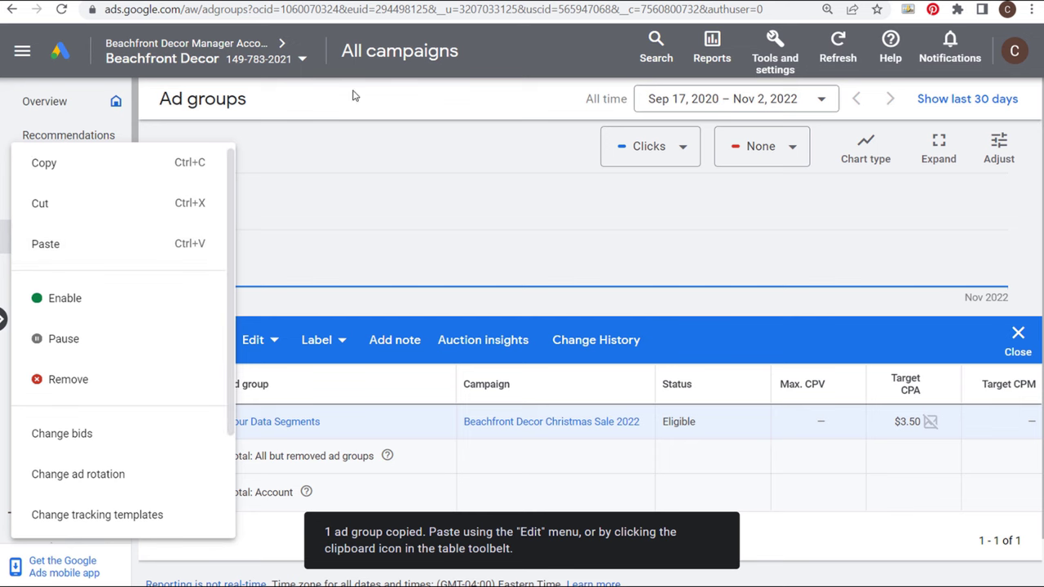
pyautogui.click(69, 241)
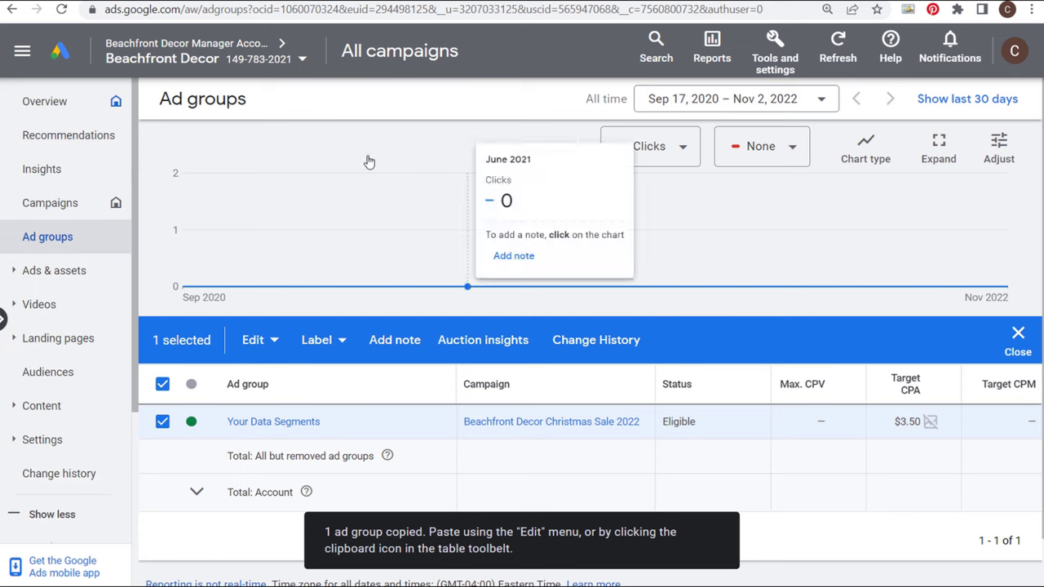
pyautogui.hotkey('ctrl', 'v')
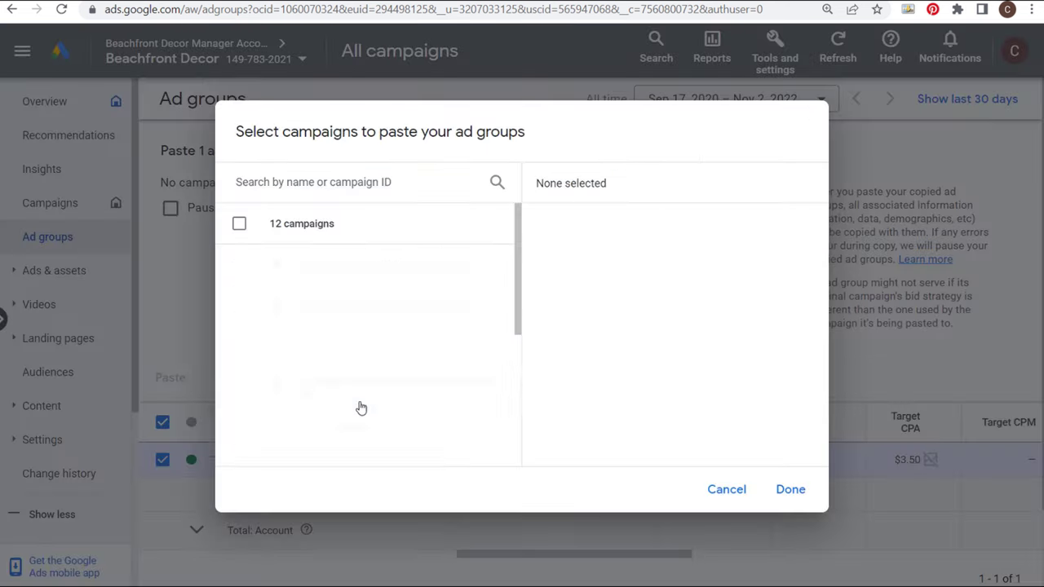
pyautogui.click(356, 268)
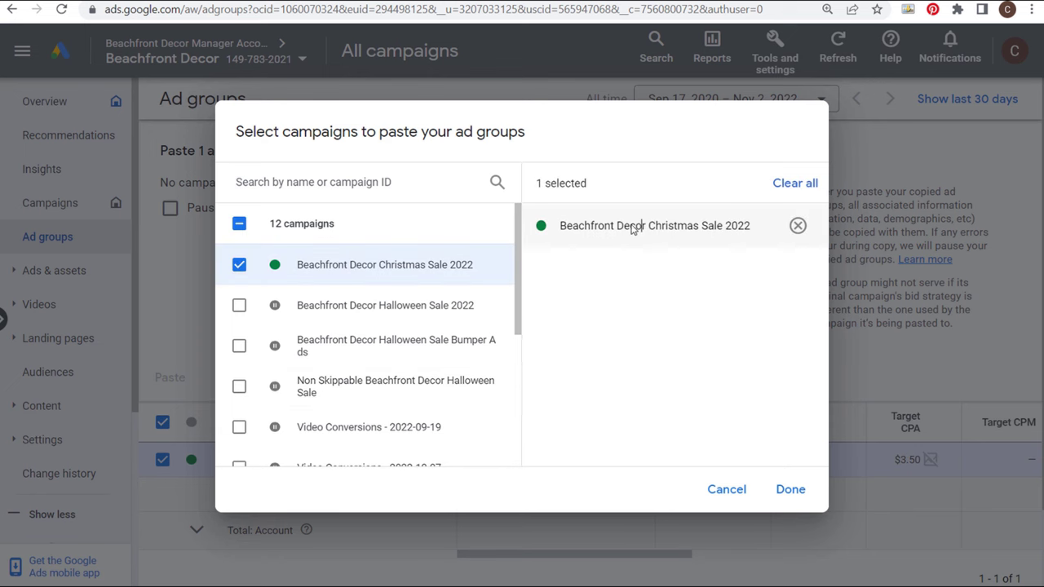
pyautogui.click(801, 489)
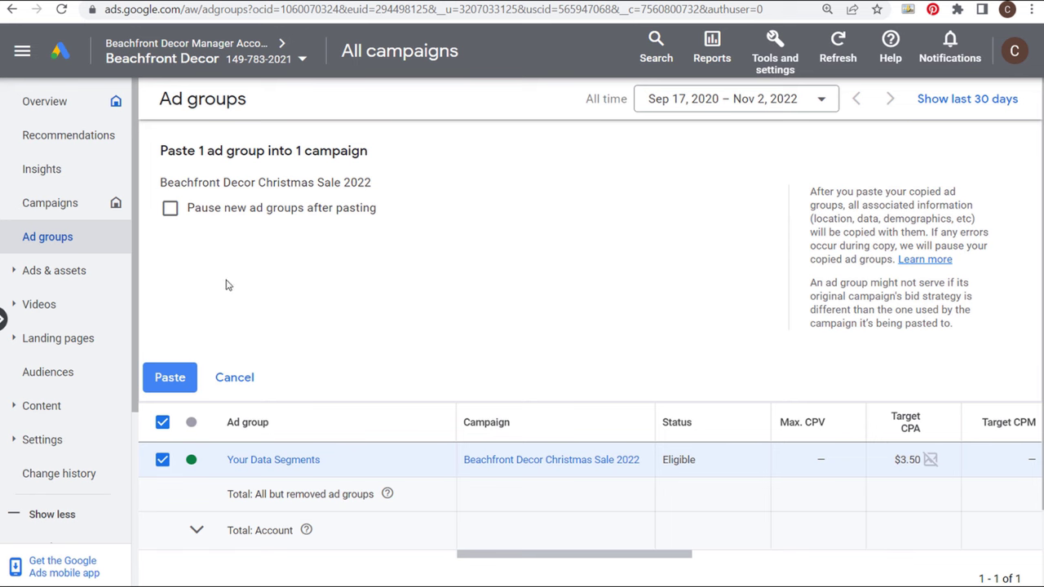
pyautogui.click(170, 379)
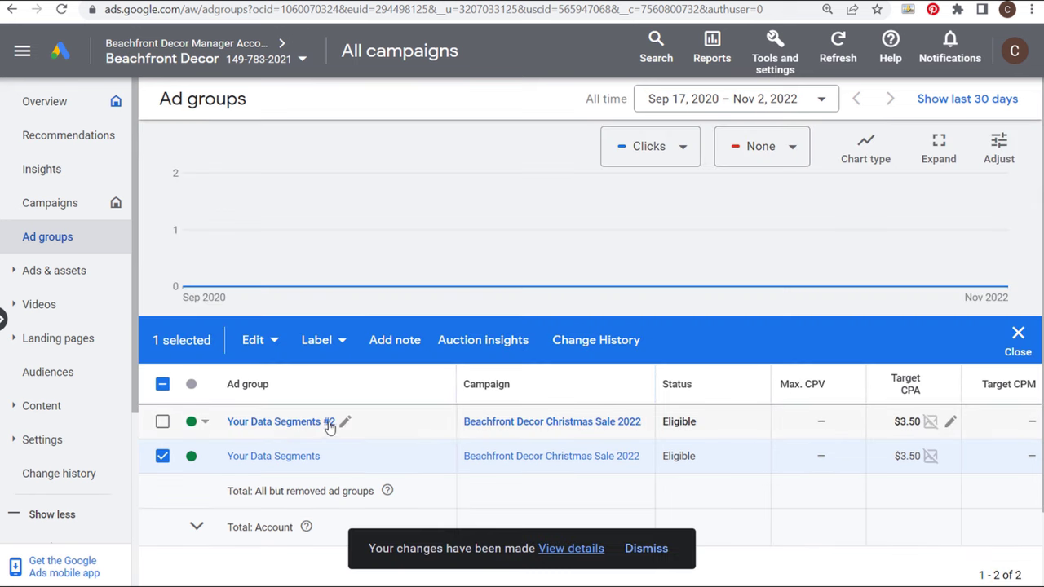
# - Rename the pasted Your Data Segments #2 ad group as Custom Segments
pyautogui.click(162, 455)
pyautogui.click(345, 422)
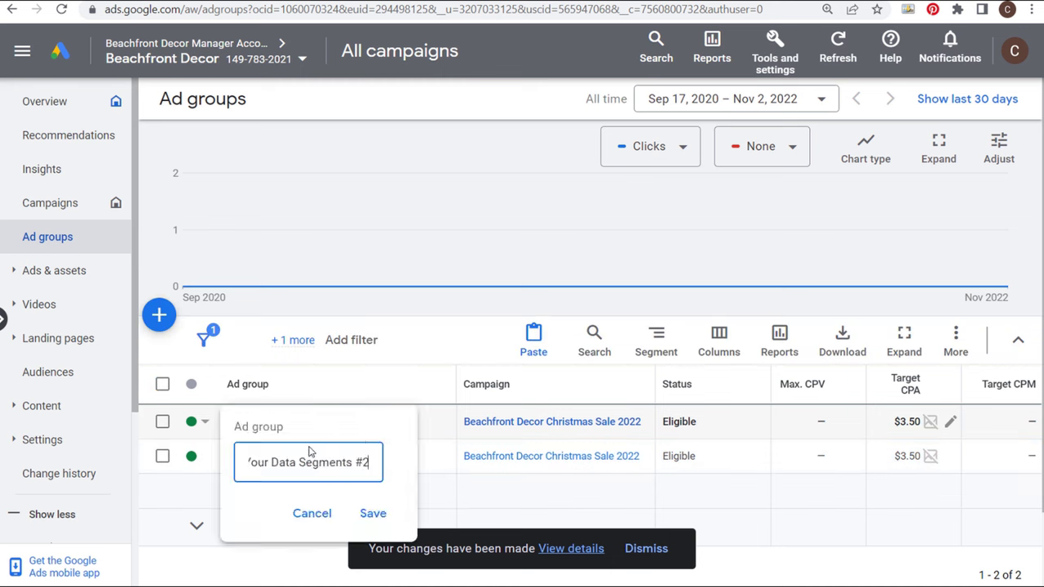
pyautogui.doubleClick(302, 461)
pyautogui.hotkey('ctrl', 'a')
pyautogui.write('Cu')
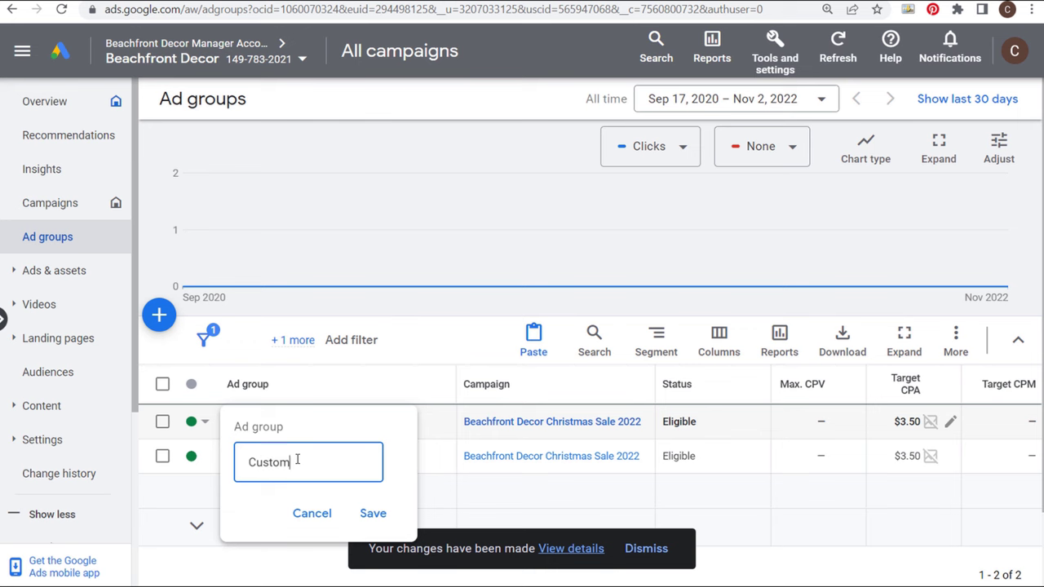
pyautogui.click(371, 513)
# - Review the Custom Segments ad group's ads and enable the Christmas Beach Decorations Search Terms segment in its audience table
pyautogui.click(273, 423)
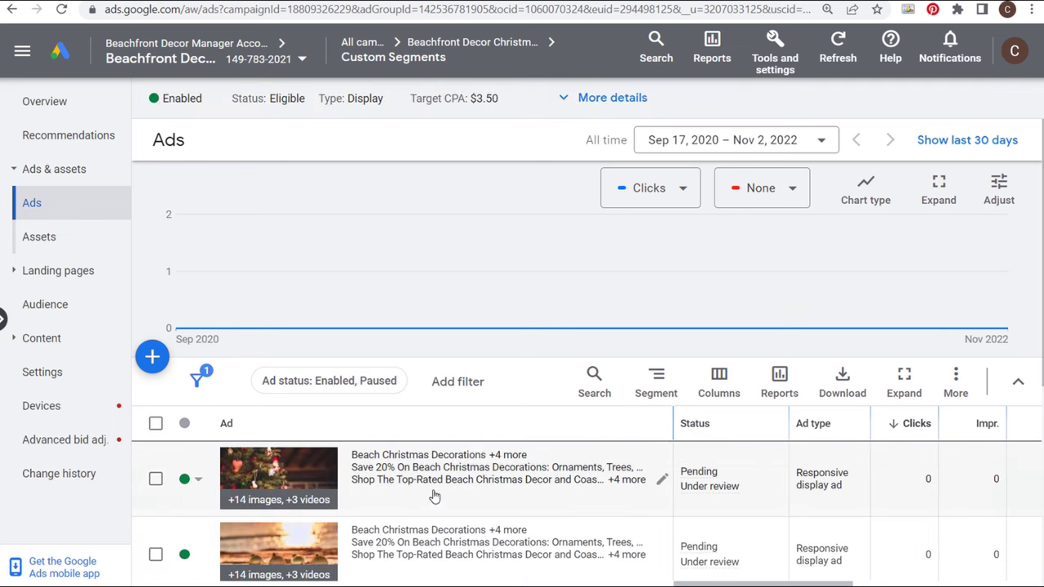
pyautogui.scroll(-3, 488, 449)
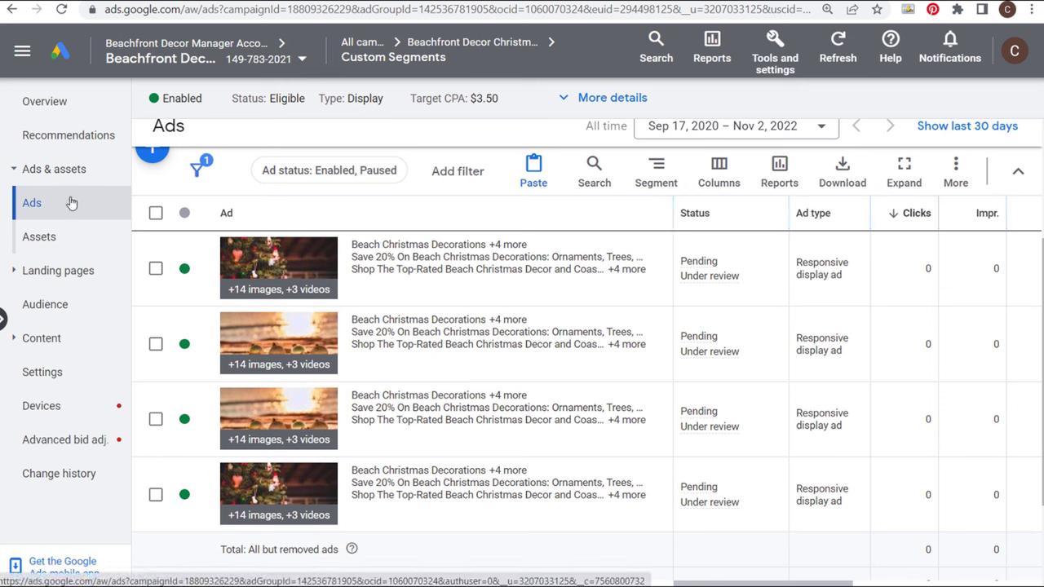
pyautogui.click(58, 303)
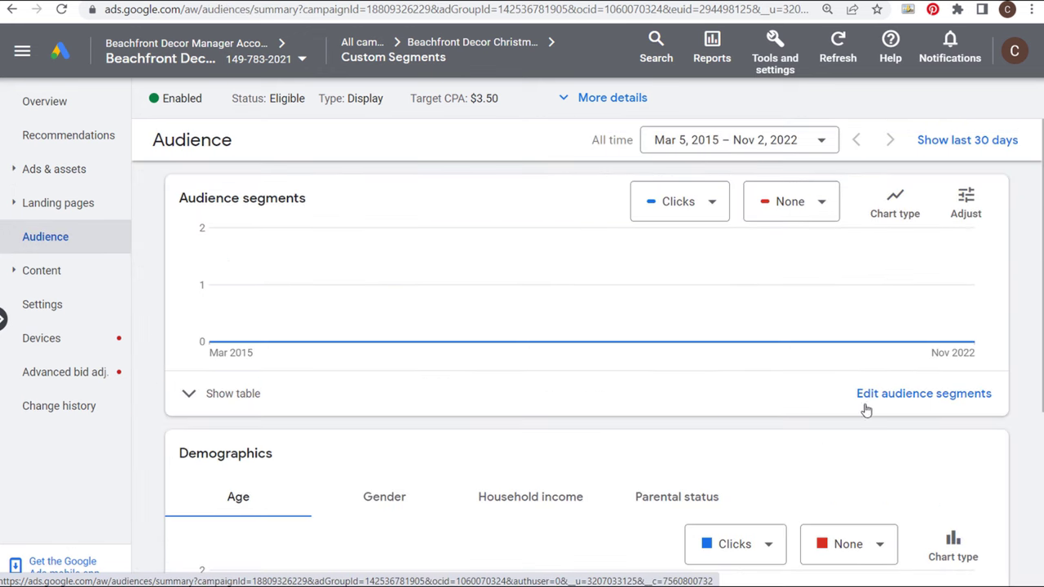
pyautogui.click(188, 398)
pyautogui.scroll(-1, 375, 375)
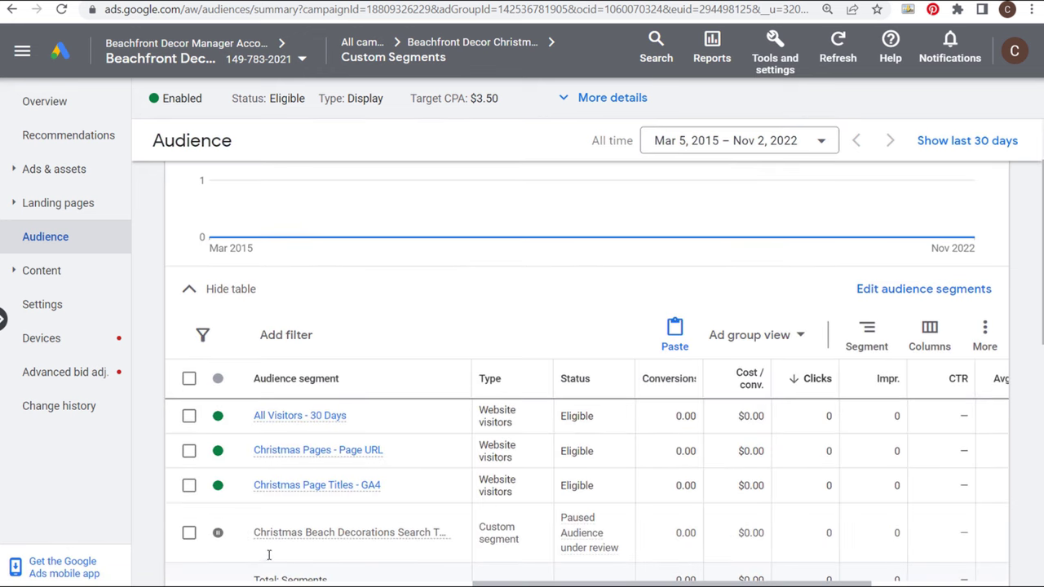
pyautogui.click(224, 534)
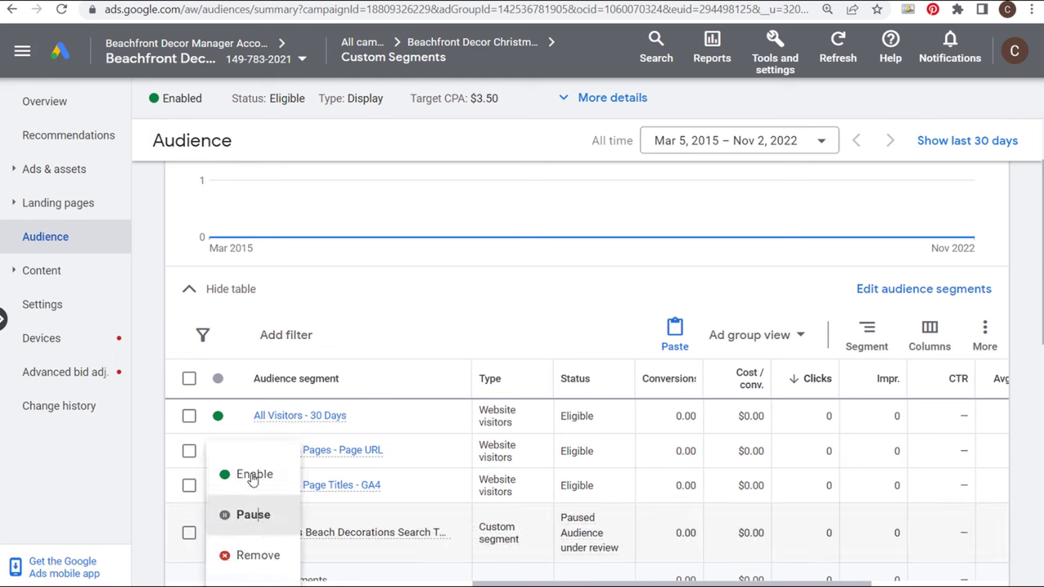
pyautogui.click(252, 479)
pyautogui.click(224, 534)
pyautogui.click(244, 479)
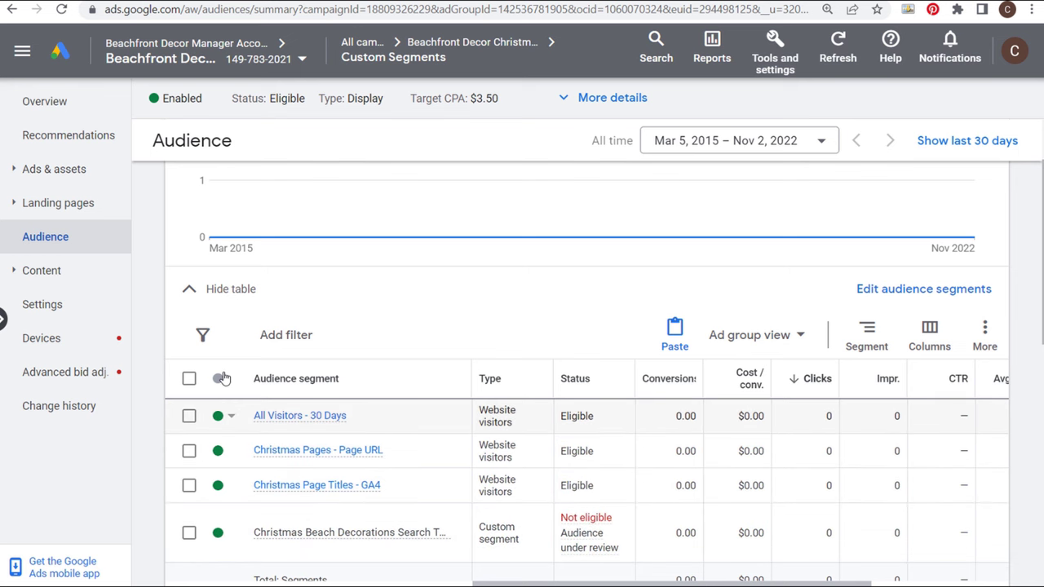
# - Remove the Christmas Pages - Page URL, Christmas Page Titles - GA4 and All Visitors - 30 Days segments from the Custom Segments ad group's selection
pyautogui.scroll(-1, 480, 373)
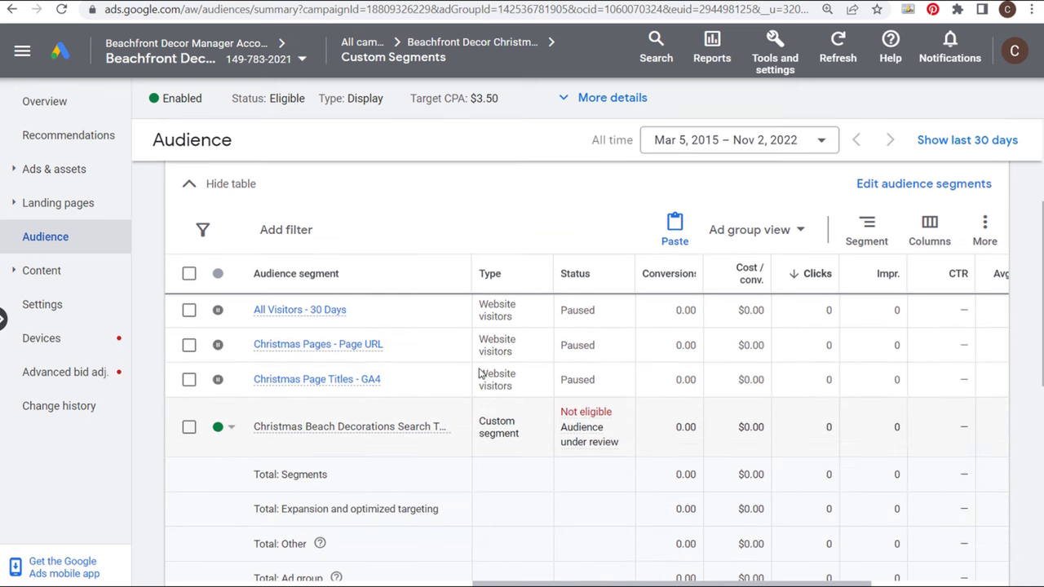
pyautogui.scroll(1, 568, 348)
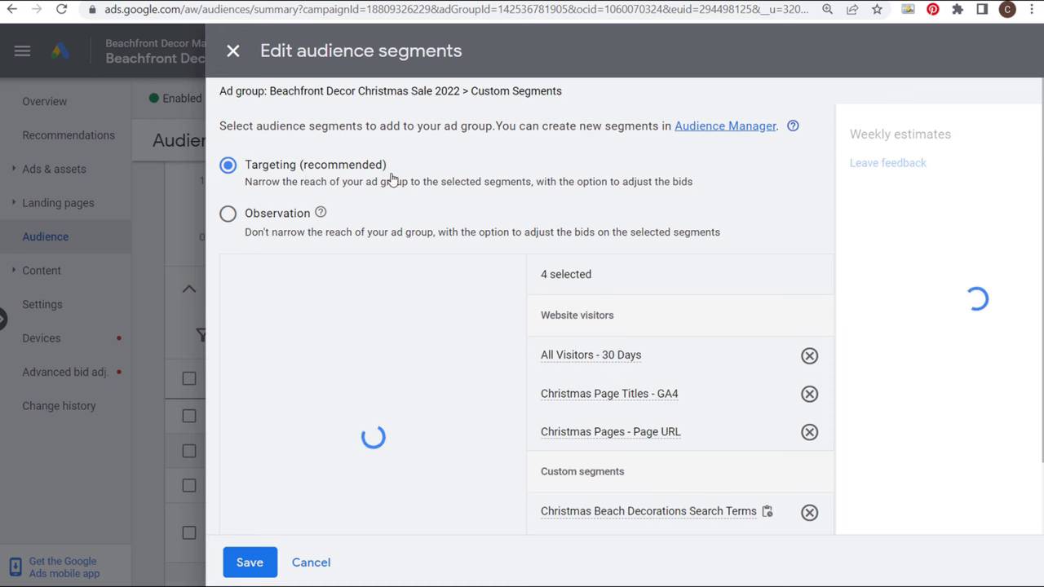
pyautogui.click(809, 432)
pyautogui.click(808, 394)
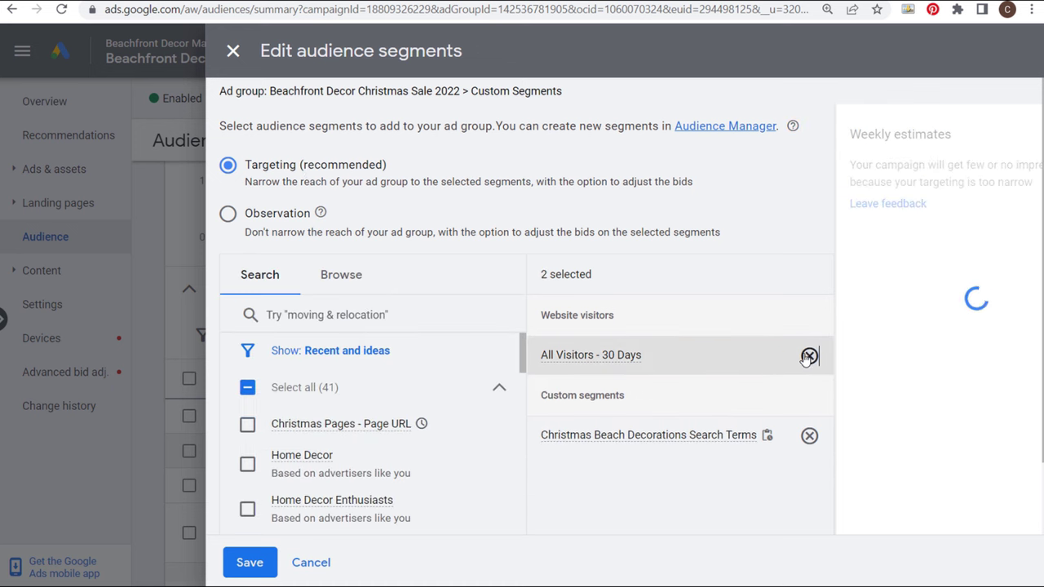
pyautogui.click(808, 355)
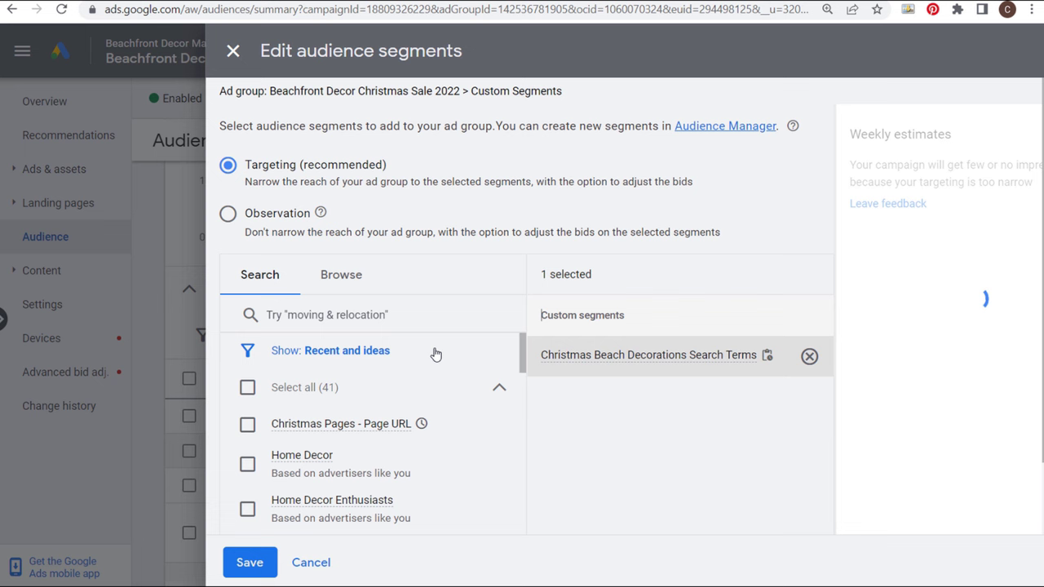
# - Add the Beach Christmas Decorations custom audience segment to the Custom Segments ad group and save the audience changes
pyautogui.click(340, 275)
pyautogui.scroll(-1, 469, 334)
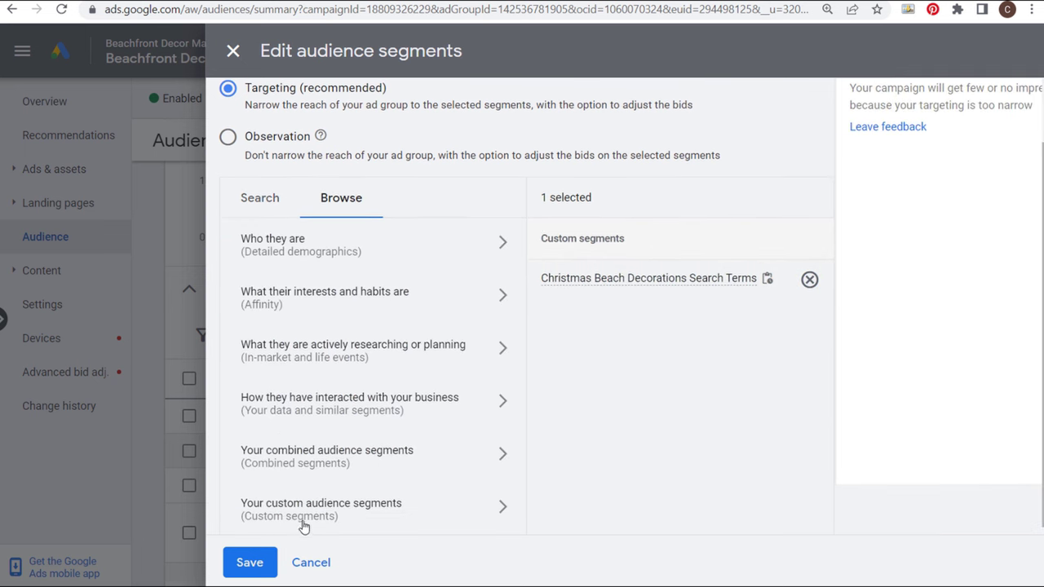
pyautogui.click(368, 522)
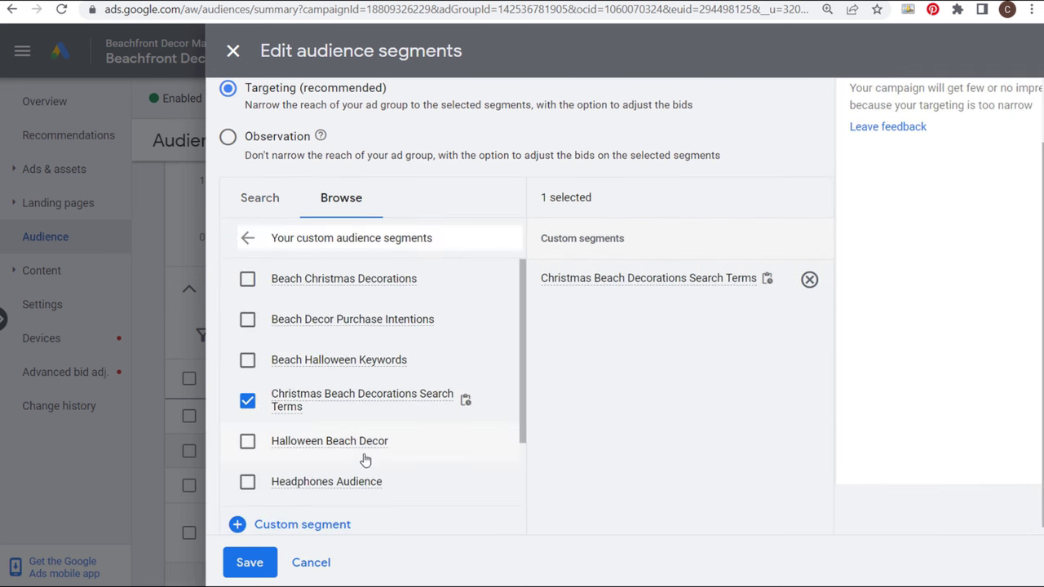
pyautogui.click(247, 279)
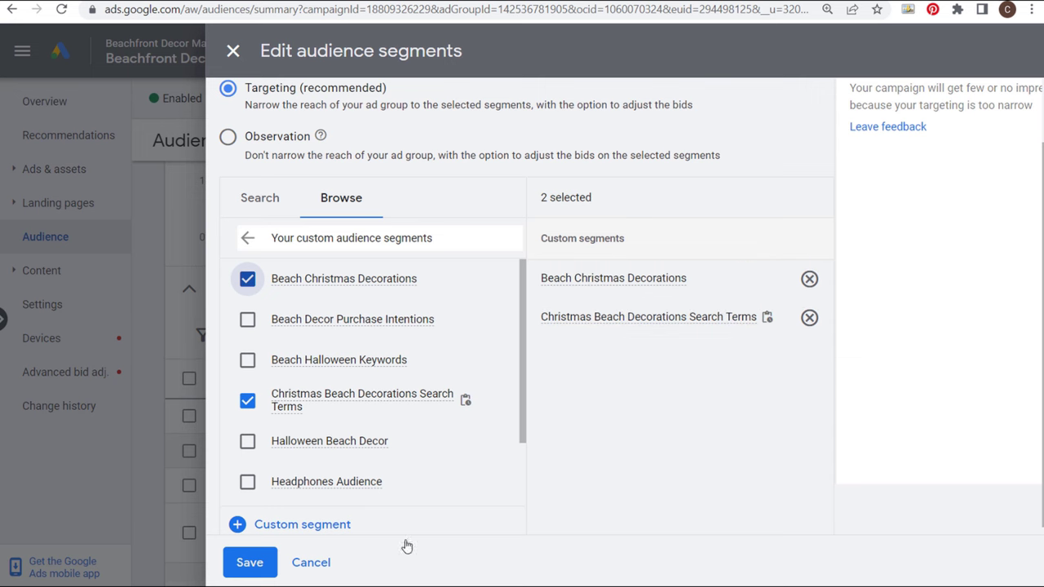
pyautogui.click(251, 563)
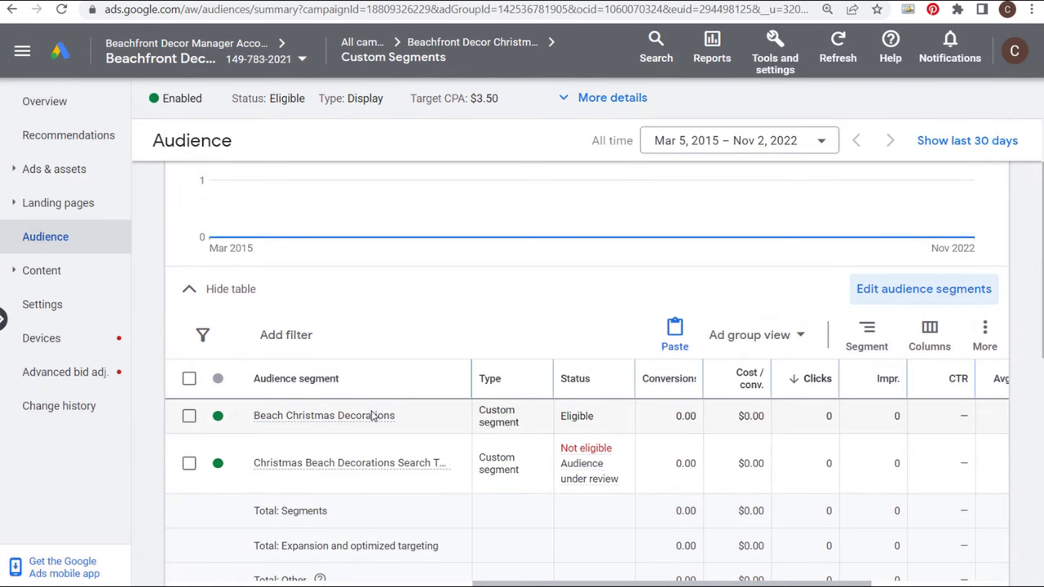
pyautogui.moveTo(373, 416)
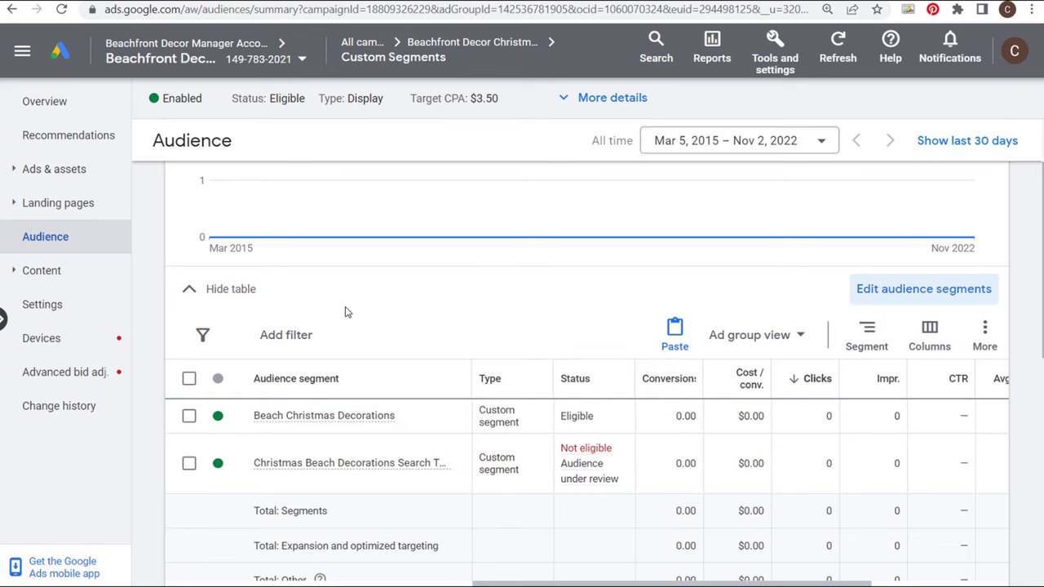
# - Return to the ad groups list of the Beachfront Decor Christmas Sale 2022 campaign
pyautogui.click(440, 45)
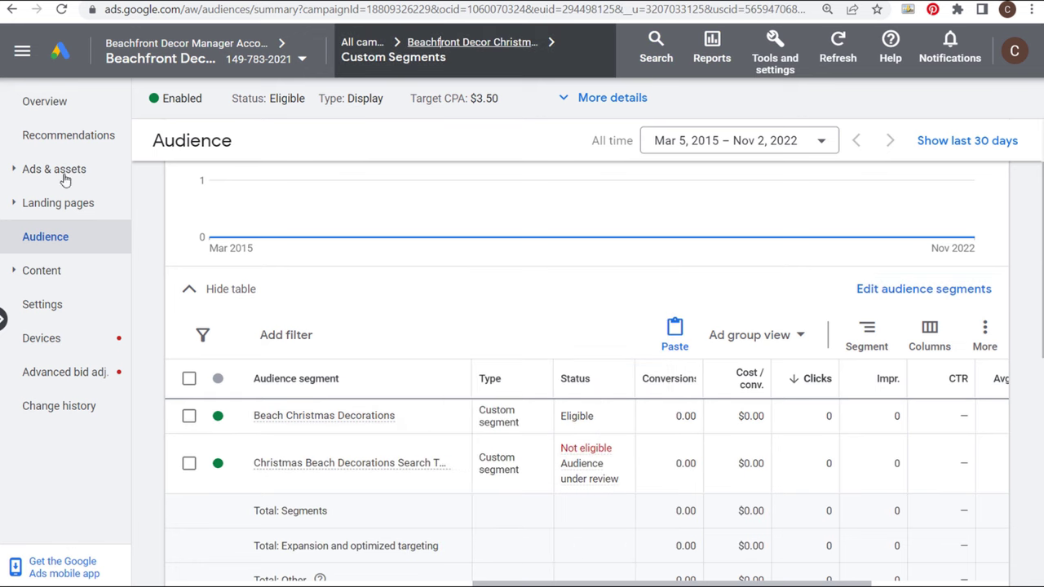
pyautogui.click(25, 203)
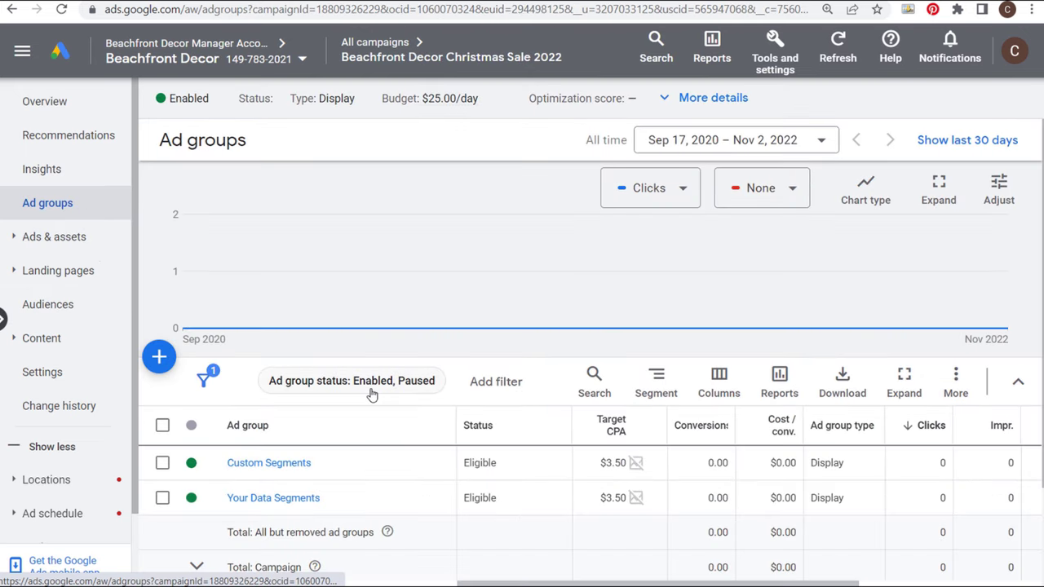
pyautogui.scroll(-2, 375, 405)
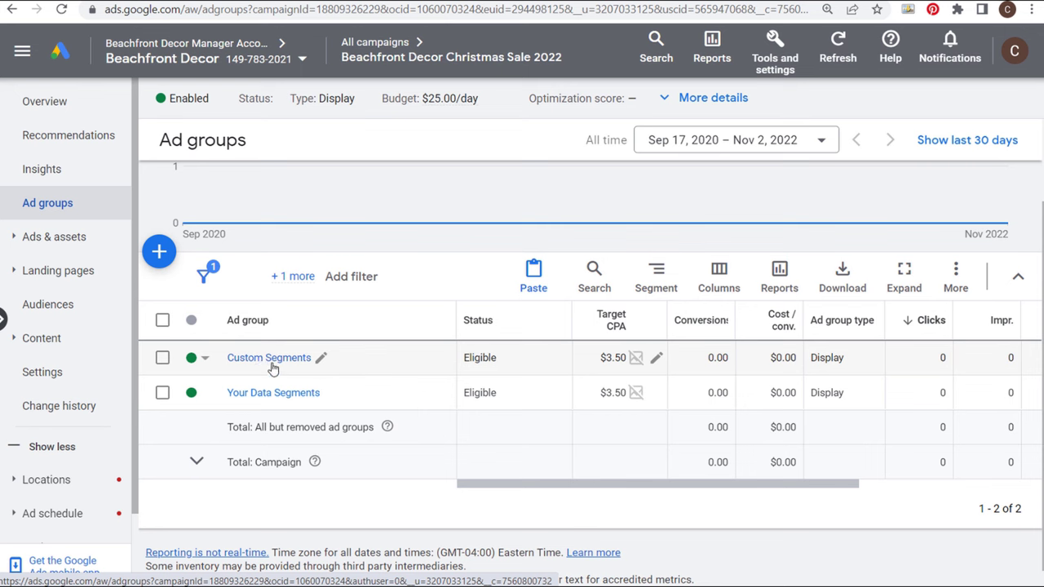
pyautogui.click(163, 357)
pyautogui.click(252, 276)
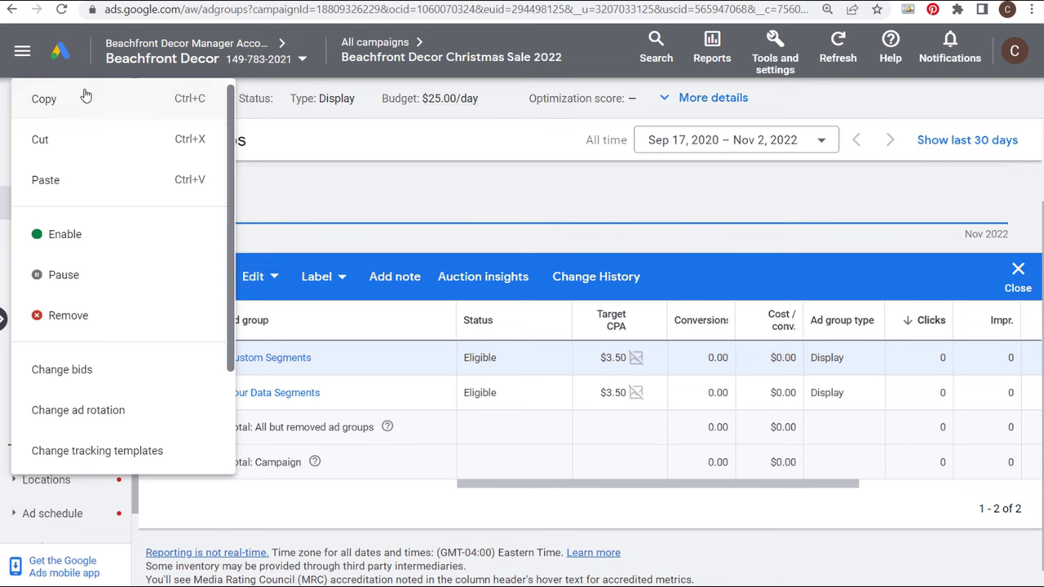
pyautogui.click(737, 244)
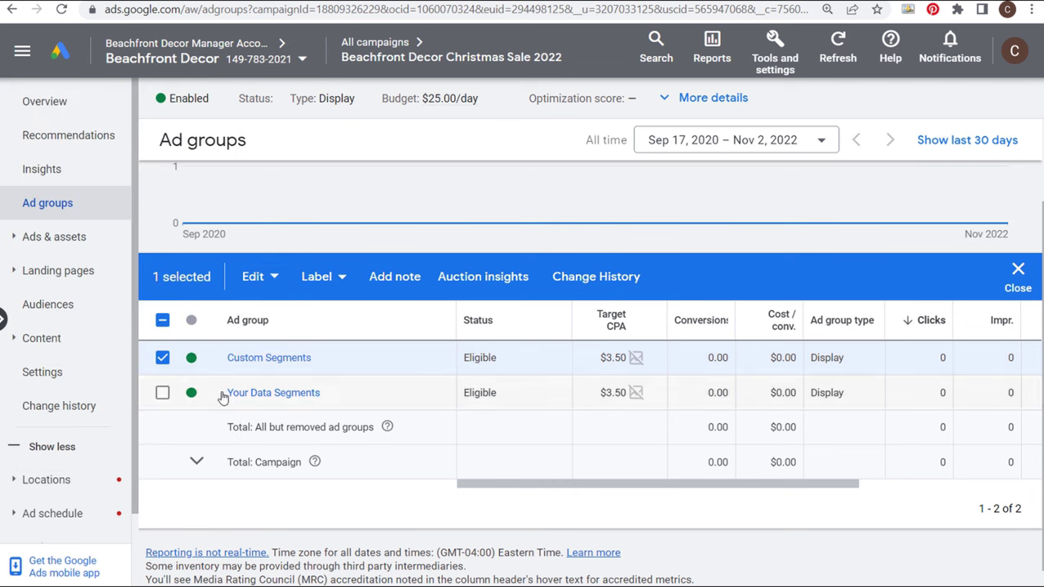
pyautogui.click(165, 357)
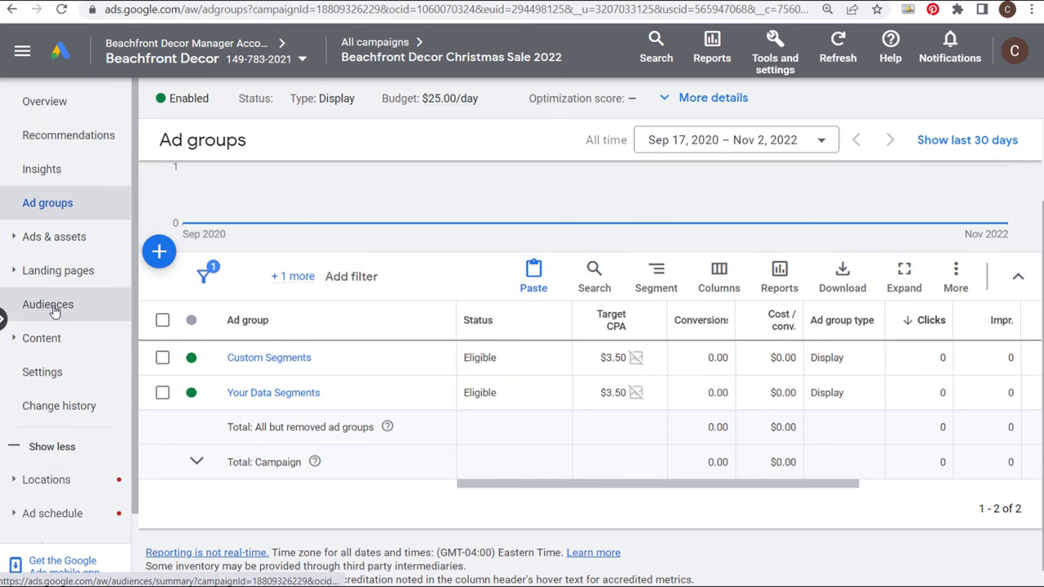
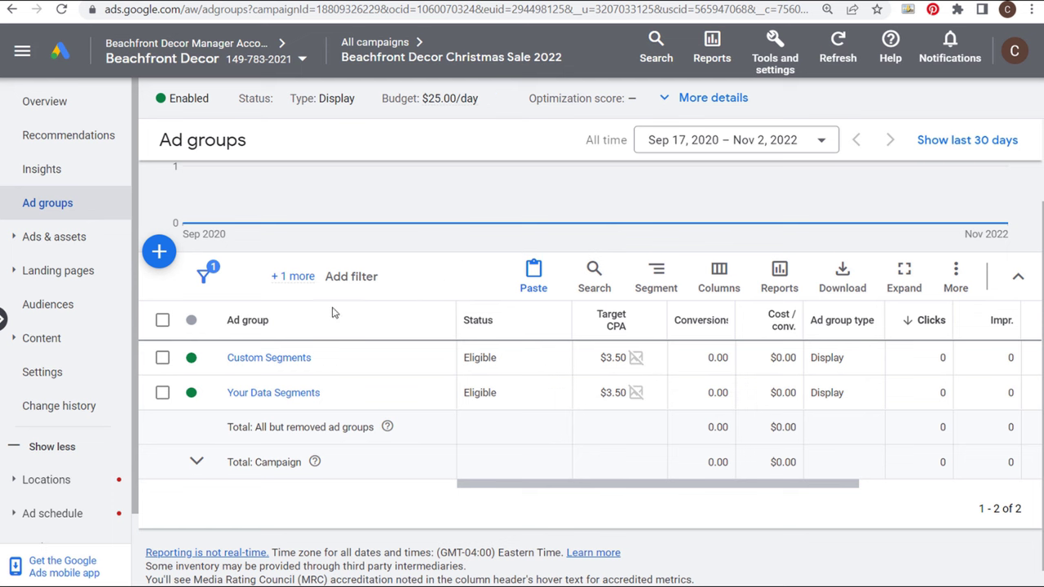
# - Pause the Custom Segments ad group in the campaign's ad groups list and enable it again
pyautogui.click(191, 357)
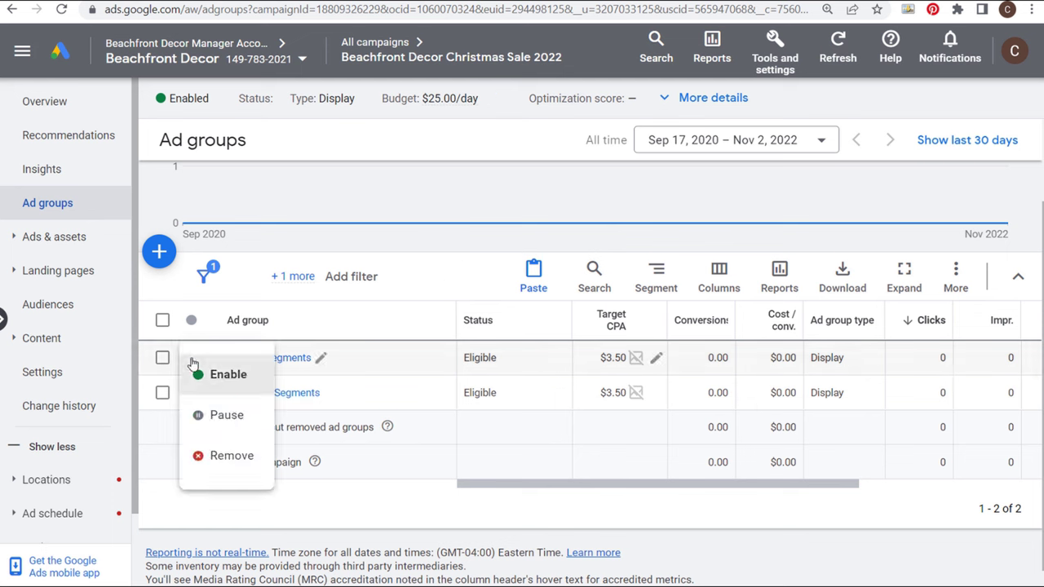
pyautogui.click(208, 416)
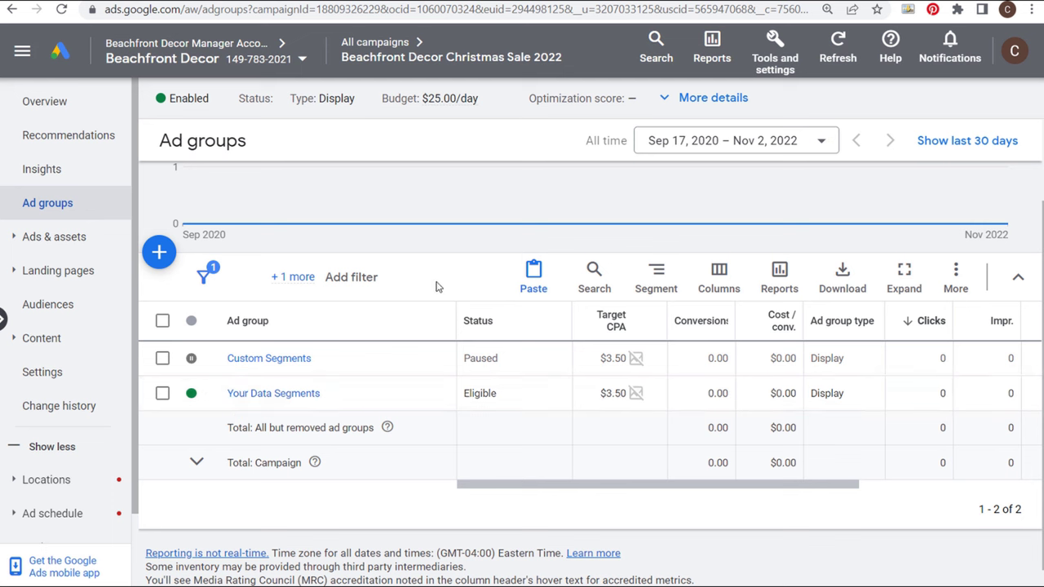
pyautogui.click(194, 359)
pyautogui.click(230, 396)
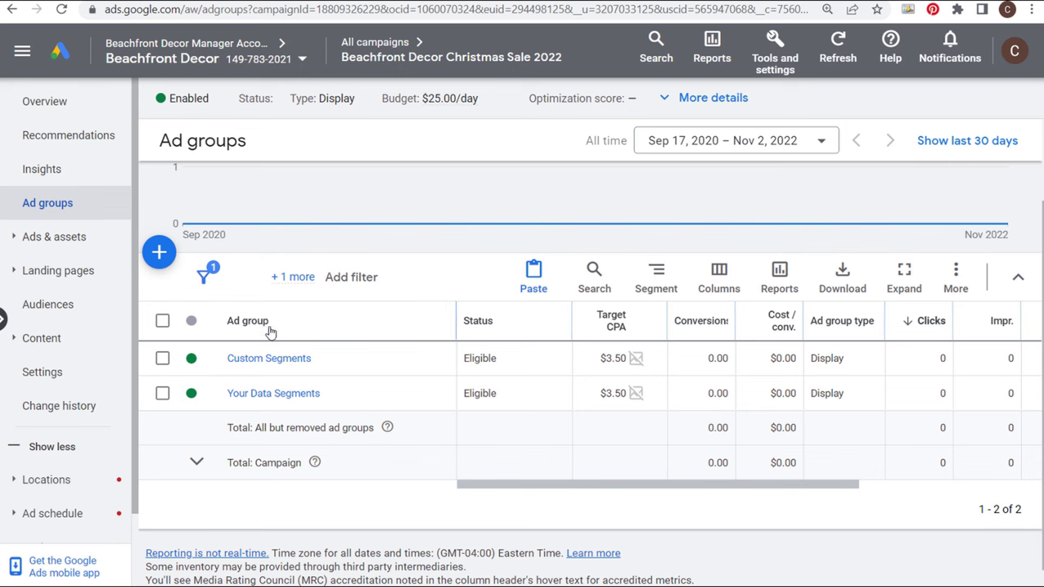
# - Examine the audience segments suggested for the Custom Segments ad group, including the Holiday Items & Decorations details, and leave the editor without saving
pyautogui.click(80, 307)
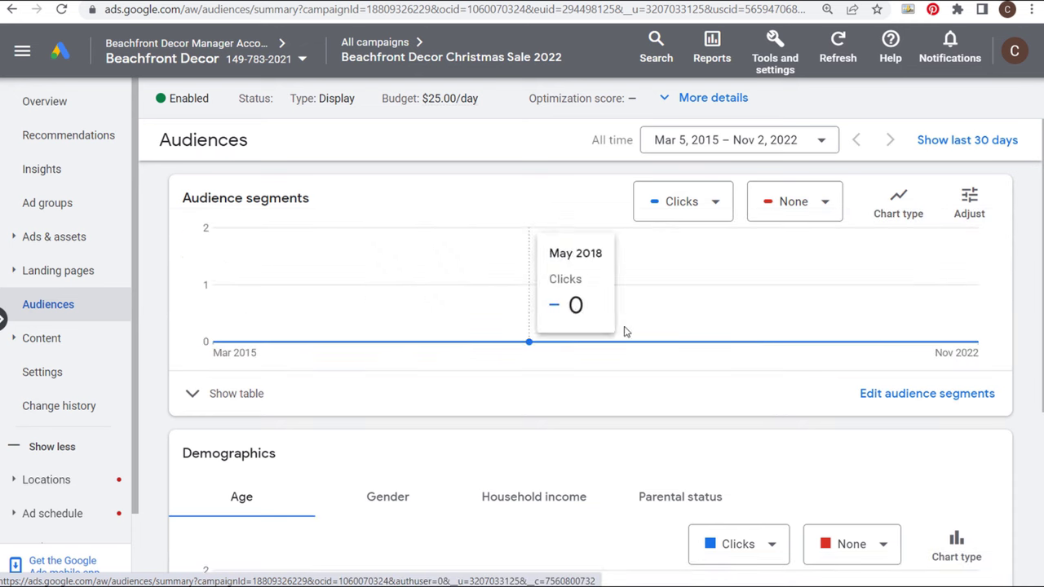
pyautogui.click(942, 393)
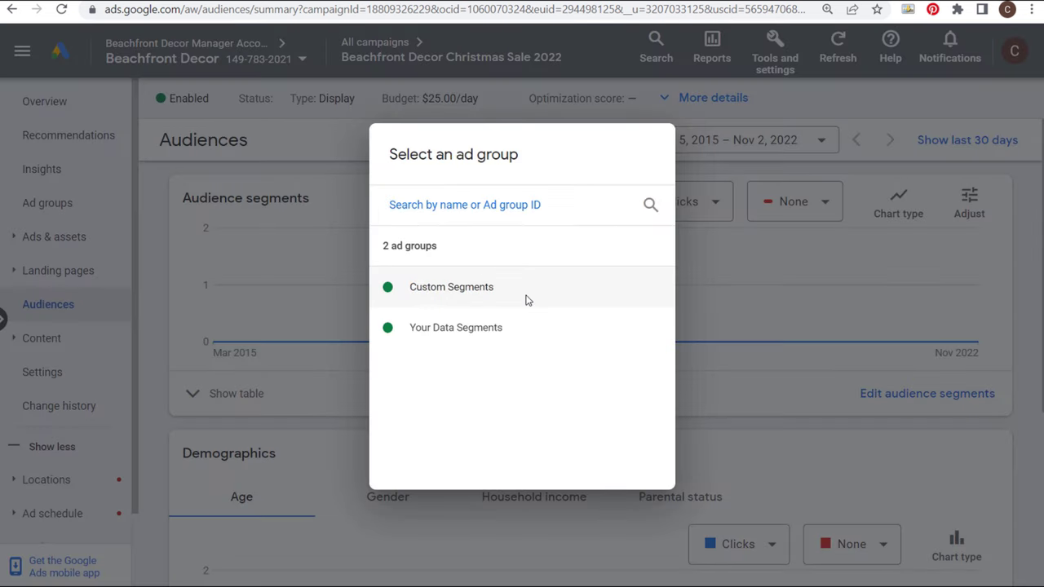
pyautogui.click(526, 300)
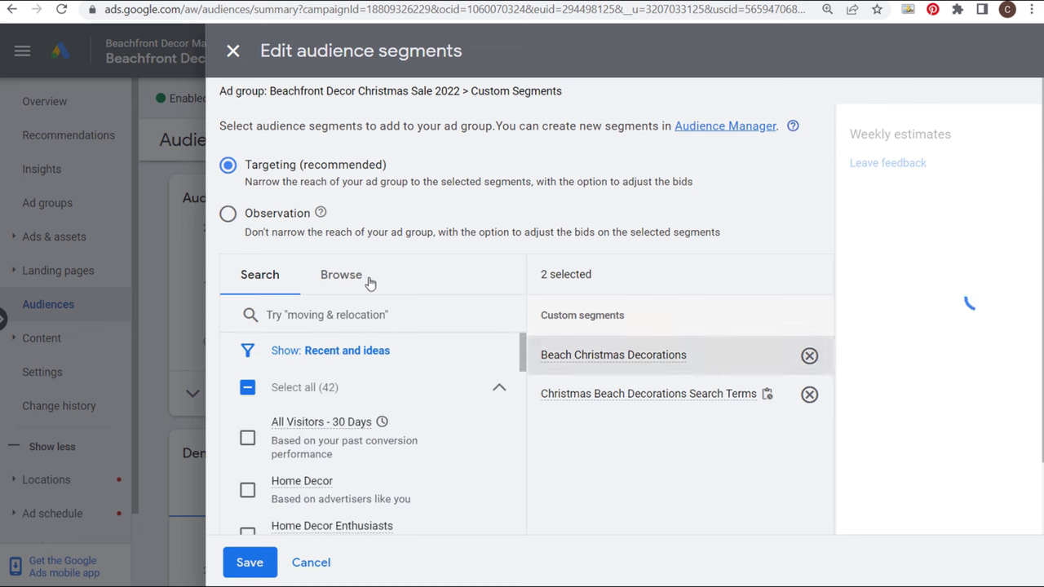
pyautogui.scroll(-1, 408, 445)
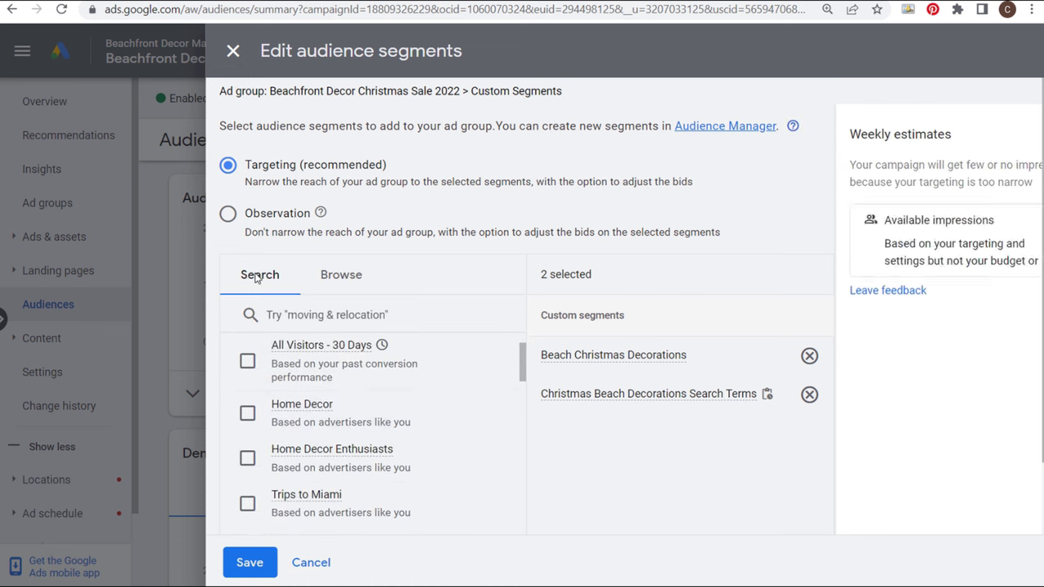
pyautogui.scroll(-4, 318, 395)
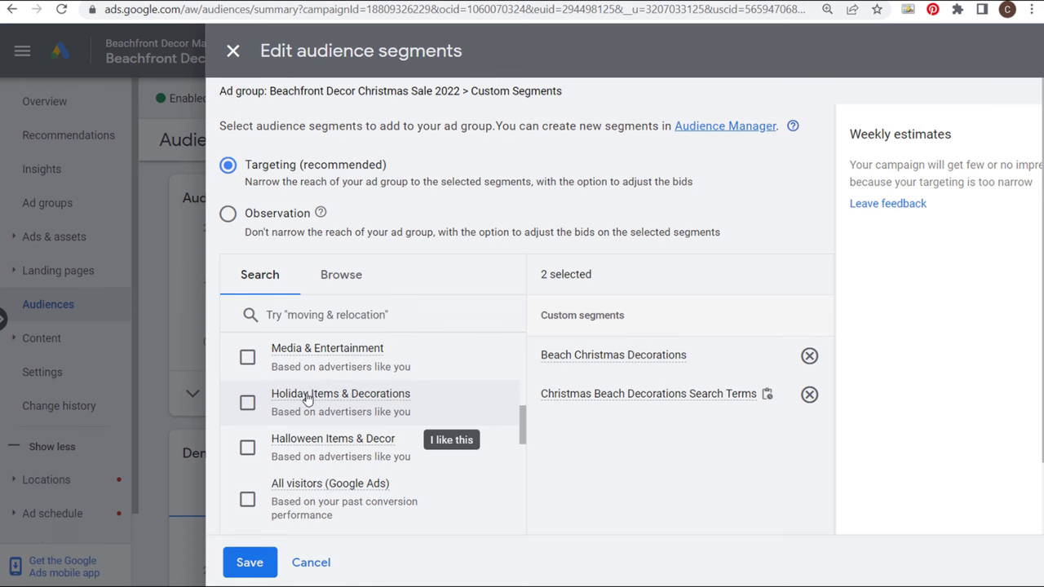
pyautogui.moveTo(308, 398)
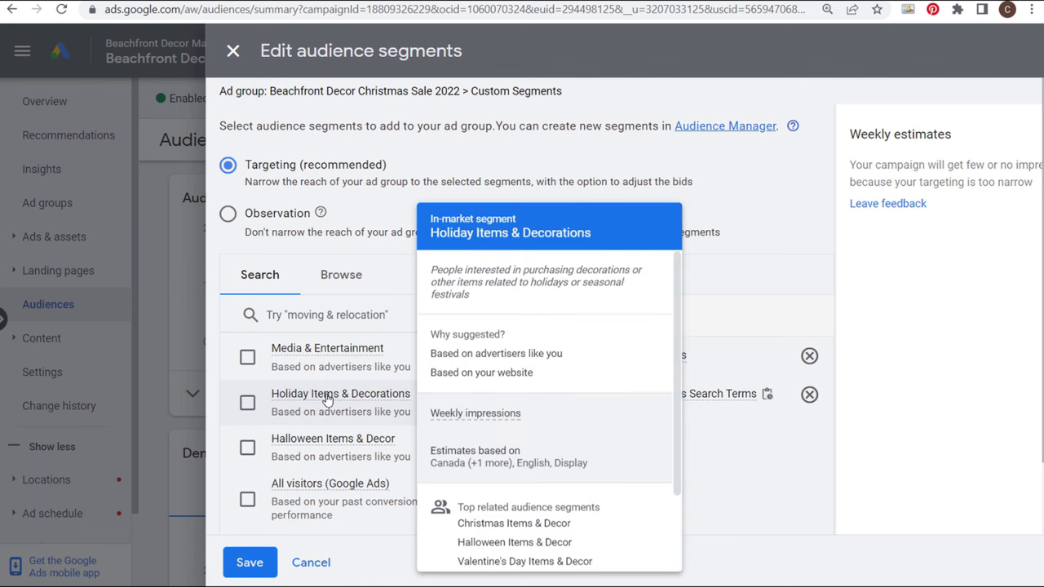
pyautogui.moveTo(475, 270); pyautogui.dragTo(528, 282)
pyautogui.click(501, 287)
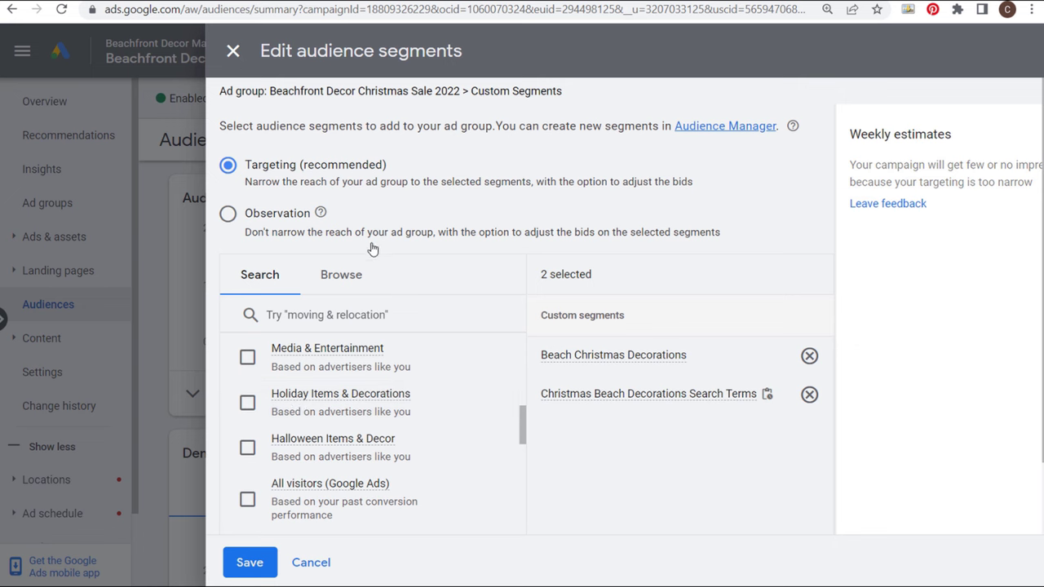
pyautogui.click(314, 565)
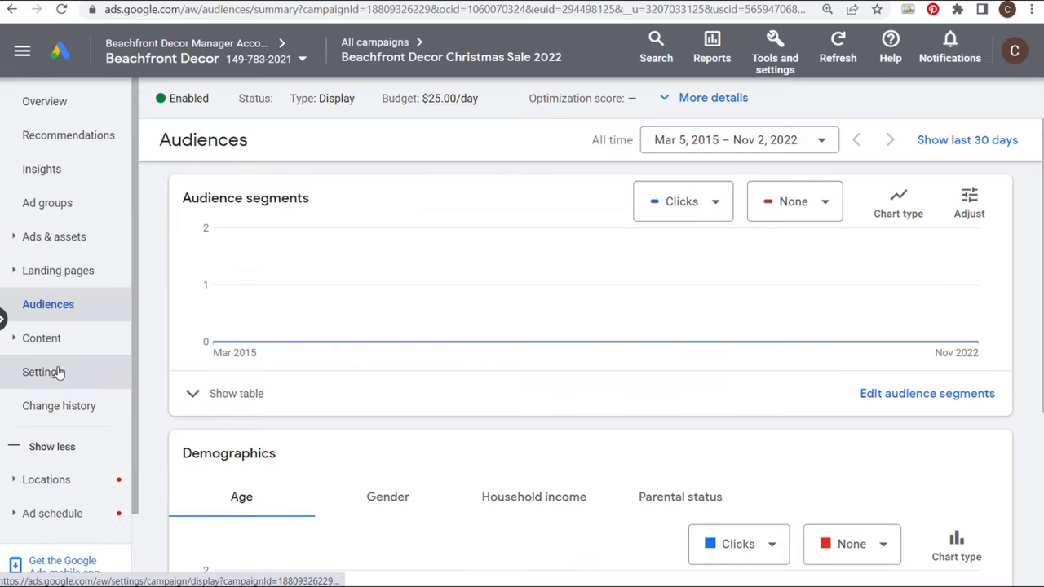
# - View the Topics page under the campaign's content targeting and return to the ad groups list
pyautogui.click(23, 337)
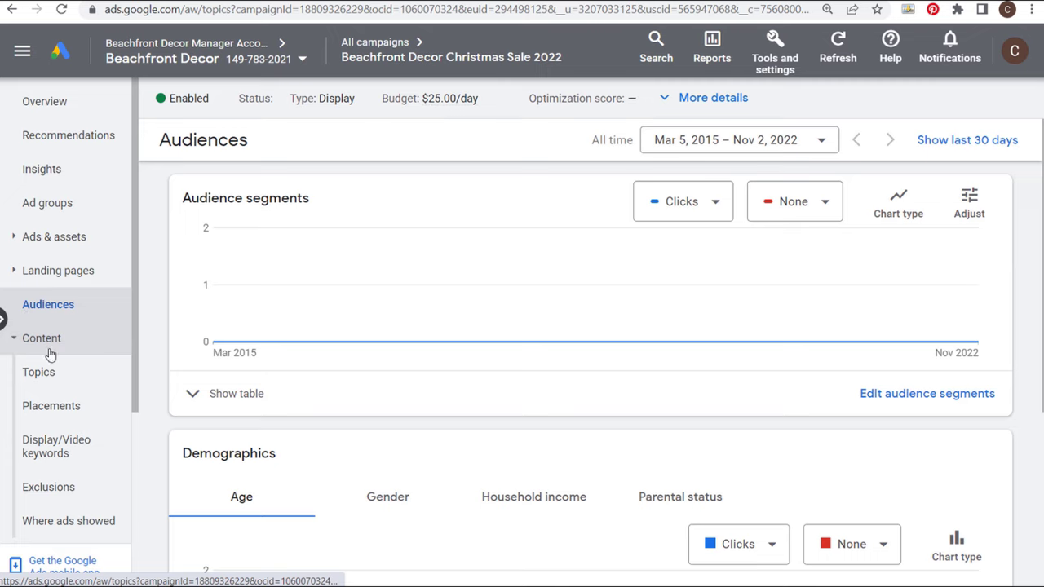
pyautogui.click(57, 377)
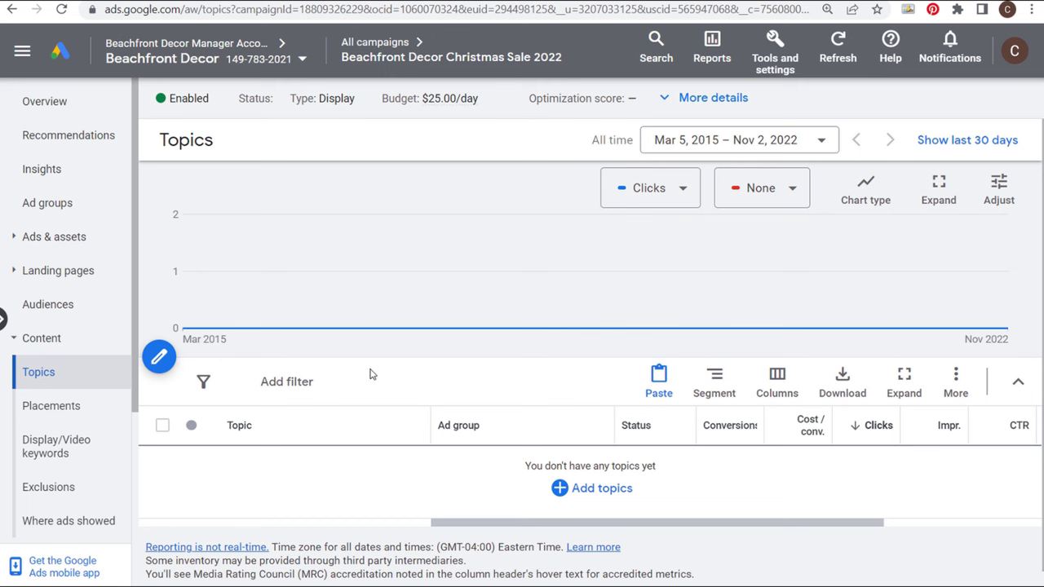
pyautogui.click(47, 203)
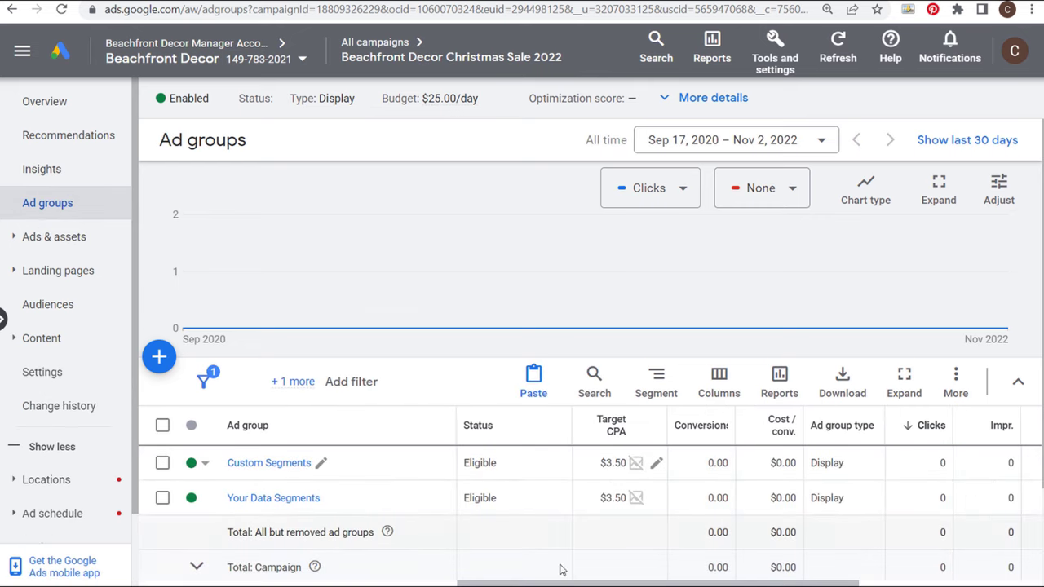
# - Add the Conv. value, Conversions (by conv. time), All conv. and Cost / all conv. columns to the ad groups table
pyautogui.scroll(-2, 553, 489)
pyautogui.moveTo(541, 484); pyautogui.dragTo(705, 488)
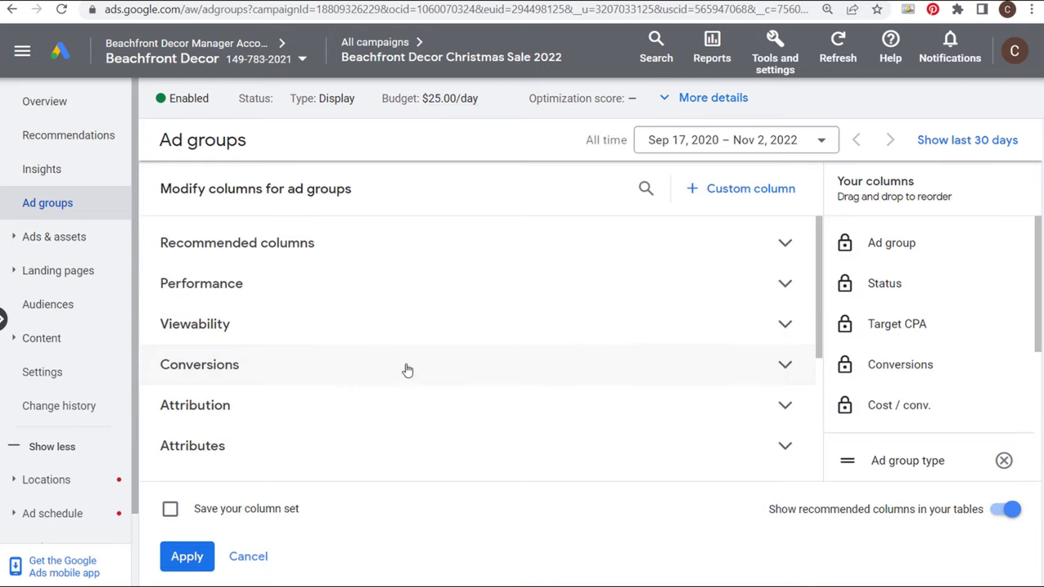
pyautogui.click(407, 370)
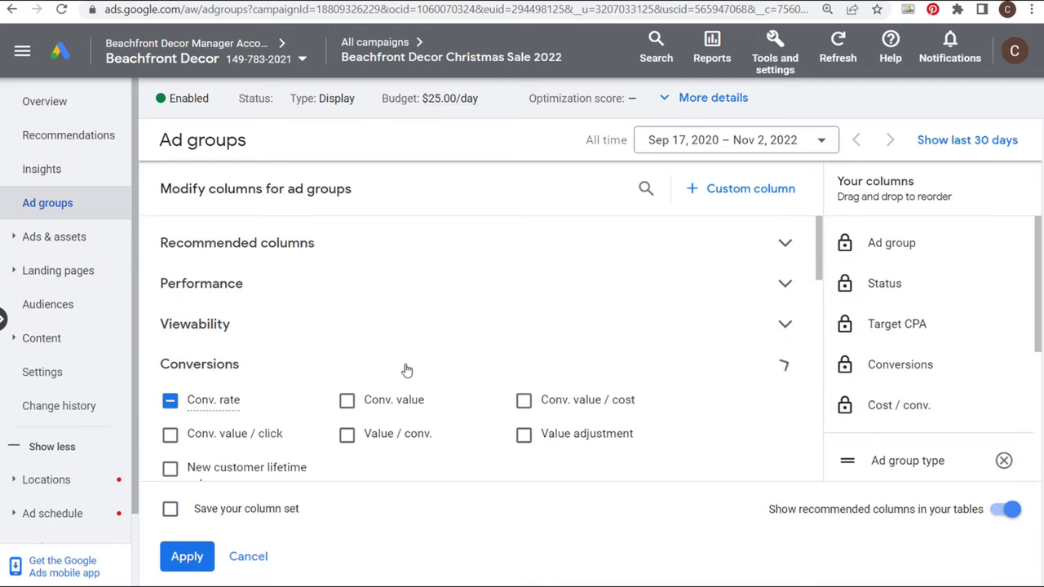
pyautogui.scroll(-1, 554, 392)
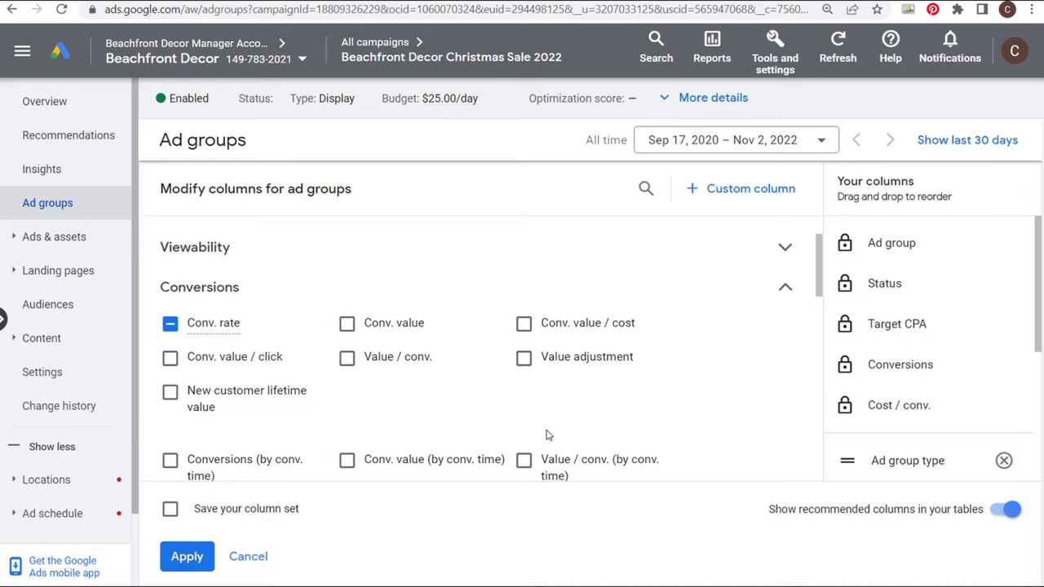
pyautogui.click(347, 323)
pyautogui.moveTo(394, 323)
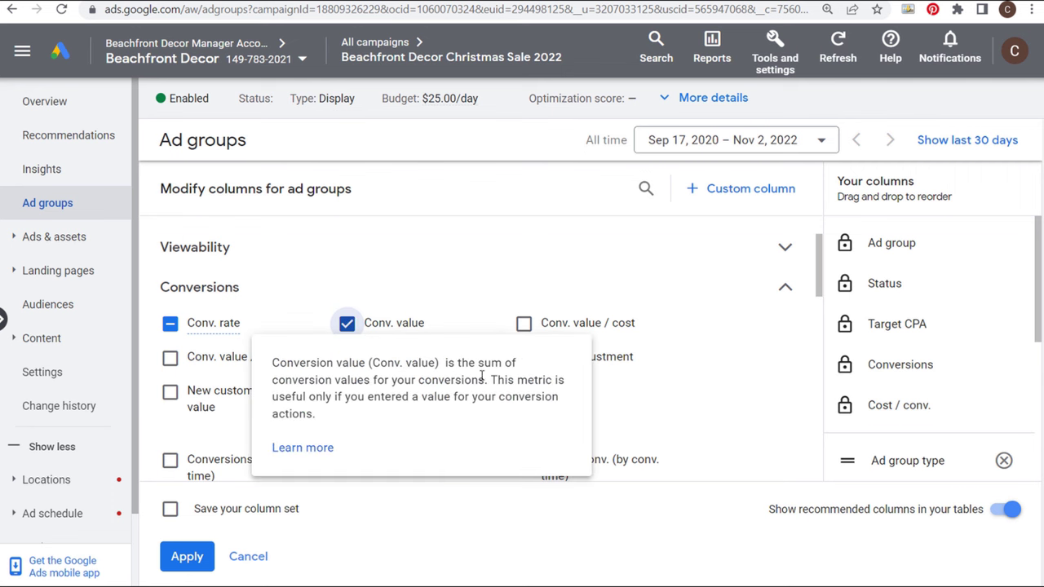
pyautogui.scroll(-1, 174, 432)
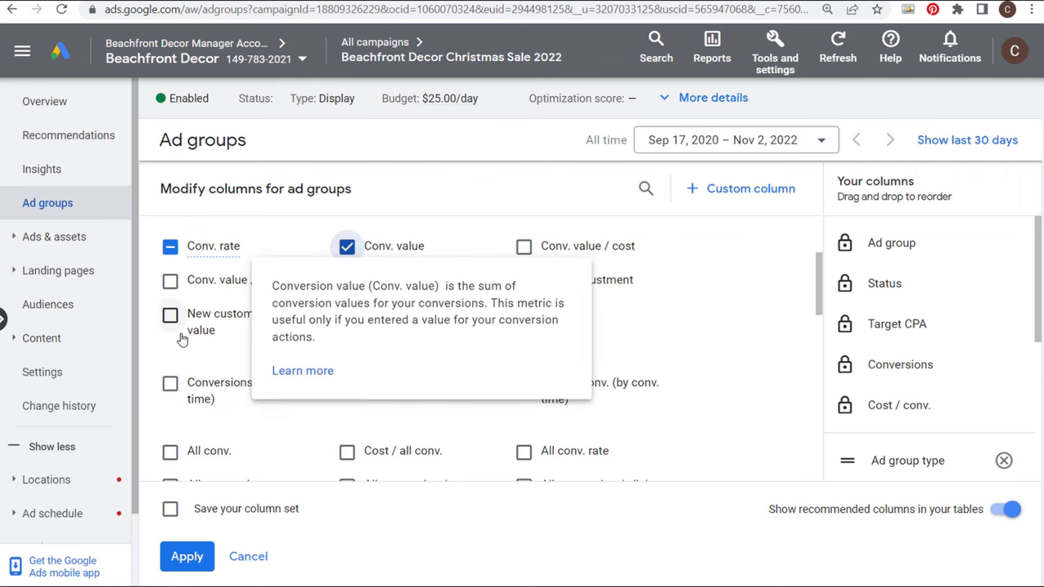
pyautogui.click(169, 386)
pyautogui.scroll(-1, 268, 412)
pyautogui.click(169, 374)
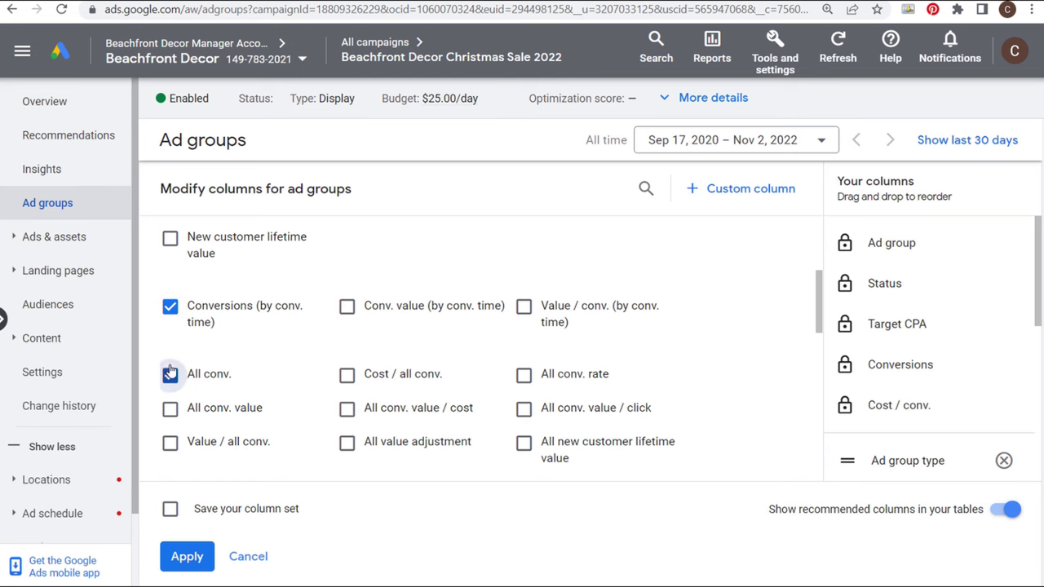
pyautogui.click(349, 376)
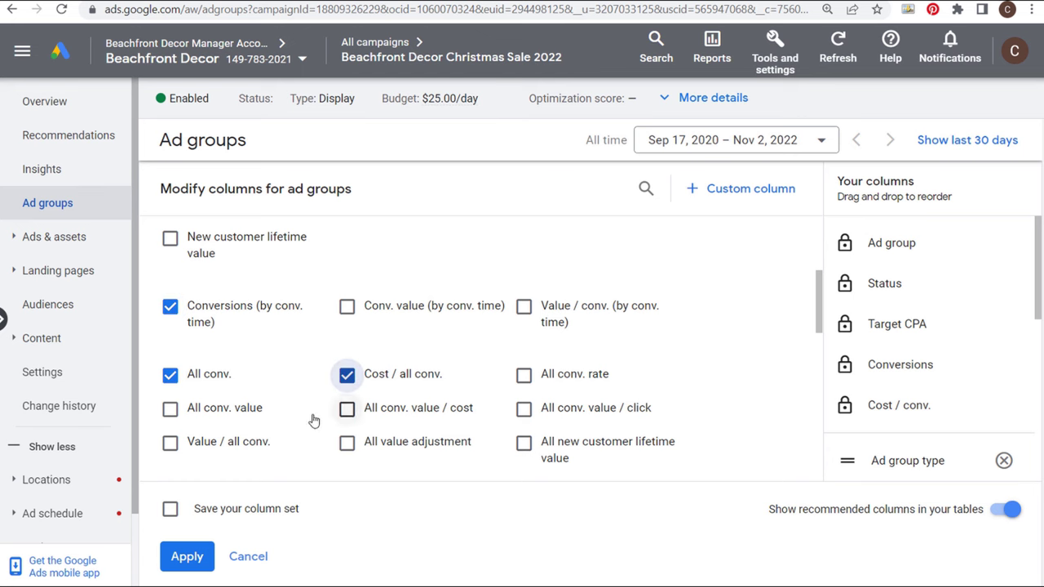
pyautogui.click(187, 558)
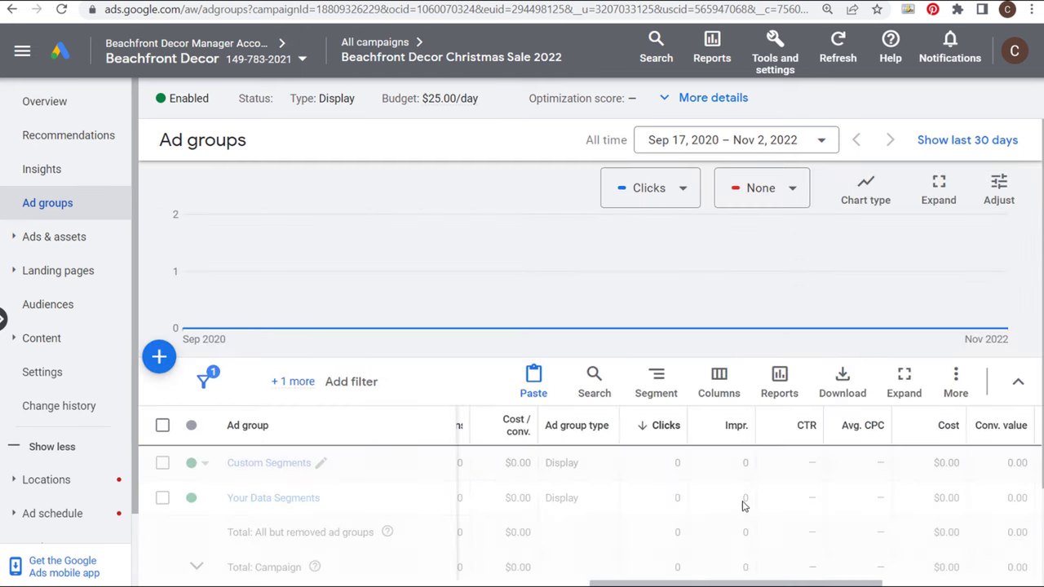
pyautogui.moveTo(734, 583); pyautogui.dragTo(602, 583)
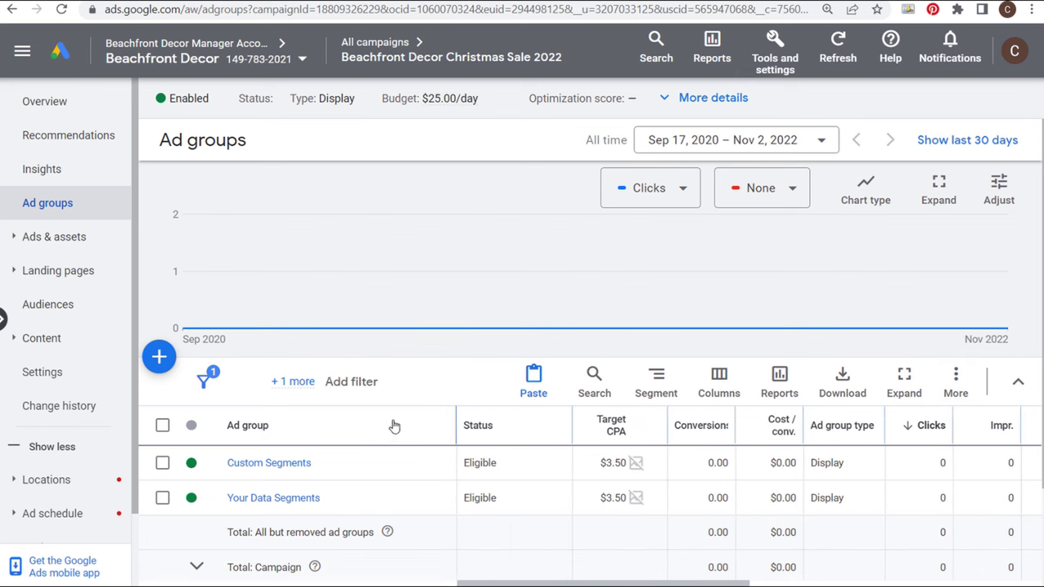
# - Open the targeting editor from the Custom Segments ad group's settings and examine its optimized targeting option
pyautogui.click(253, 463)
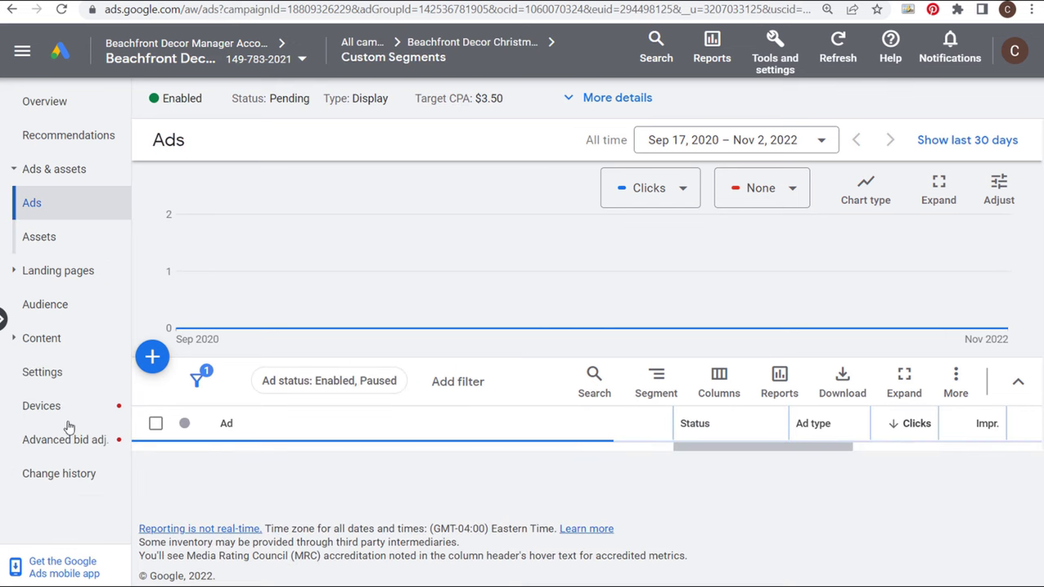
pyautogui.click(40, 373)
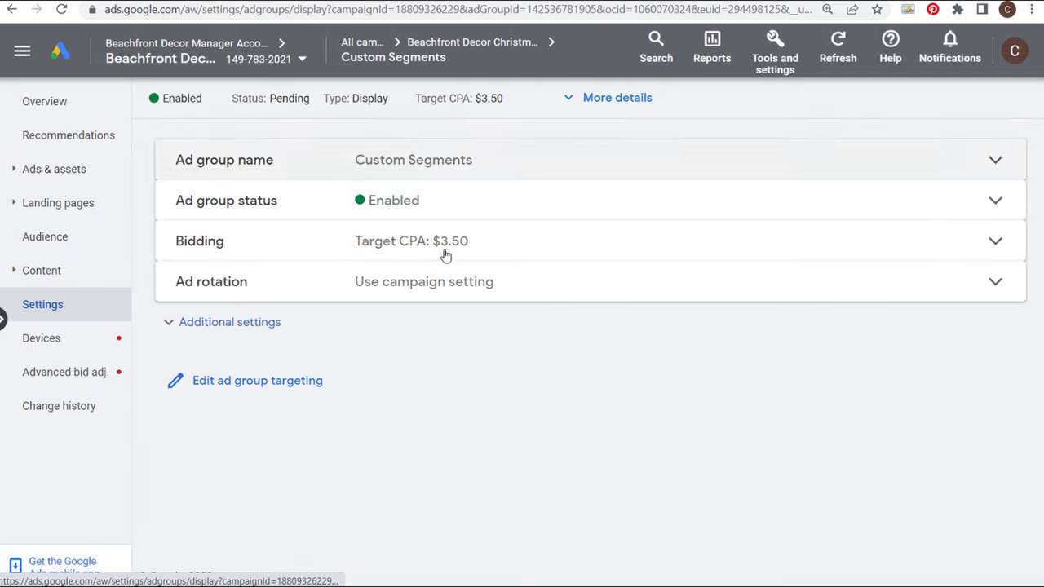
pyautogui.click(246, 389)
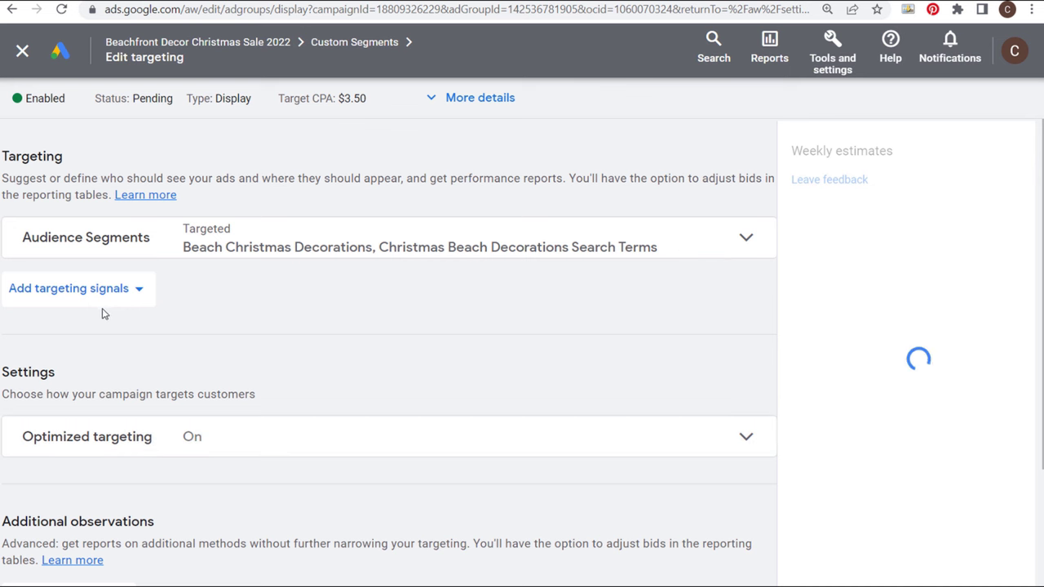
pyautogui.scroll(-2, 334, 328)
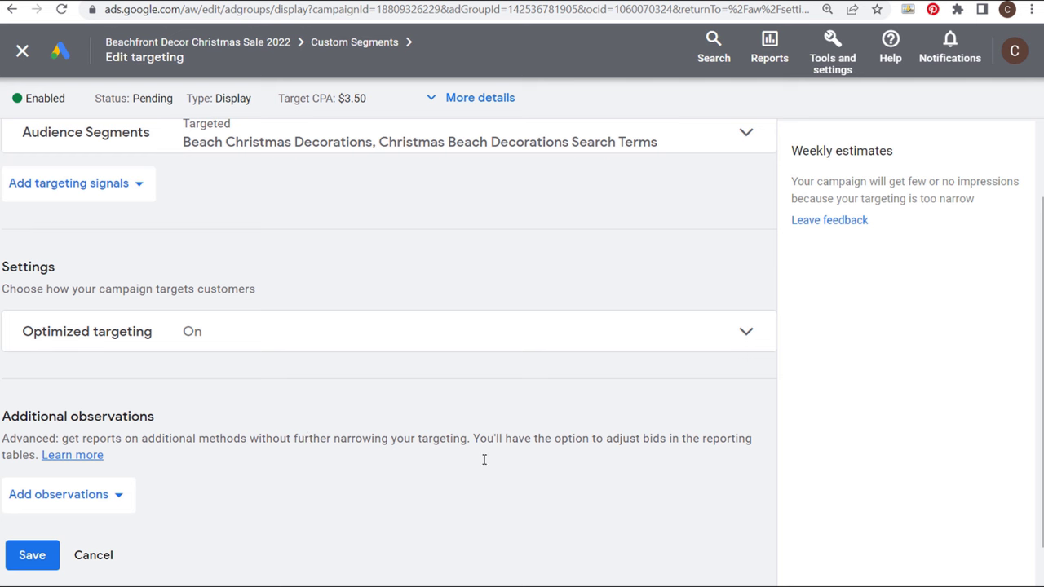
pyautogui.click(745, 332)
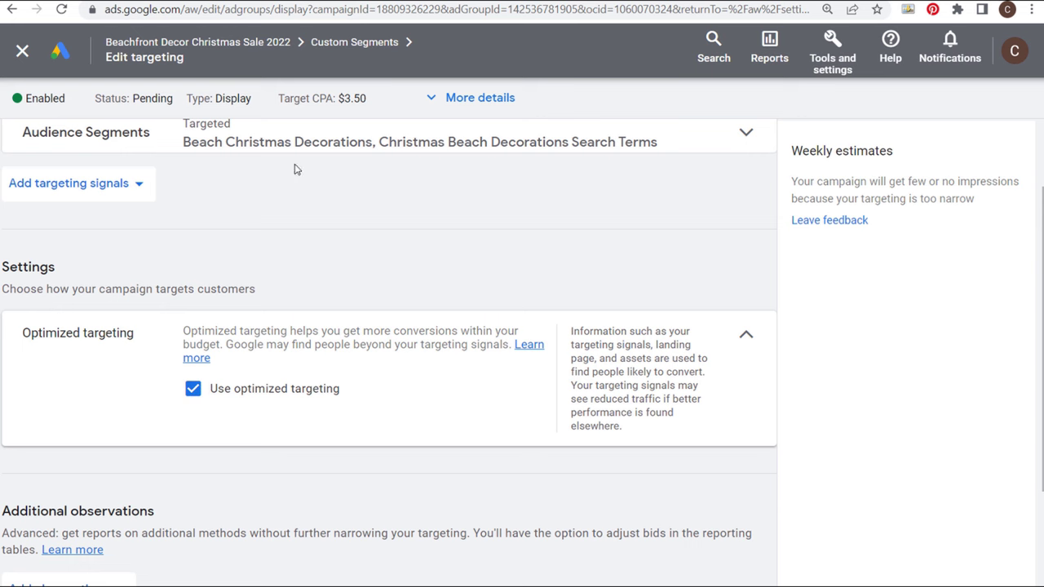
# - Return to the Beachfront Decor Christmas Sale 2022 campaign overview and read the submission and ad review progress
pyautogui.click(249, 38)
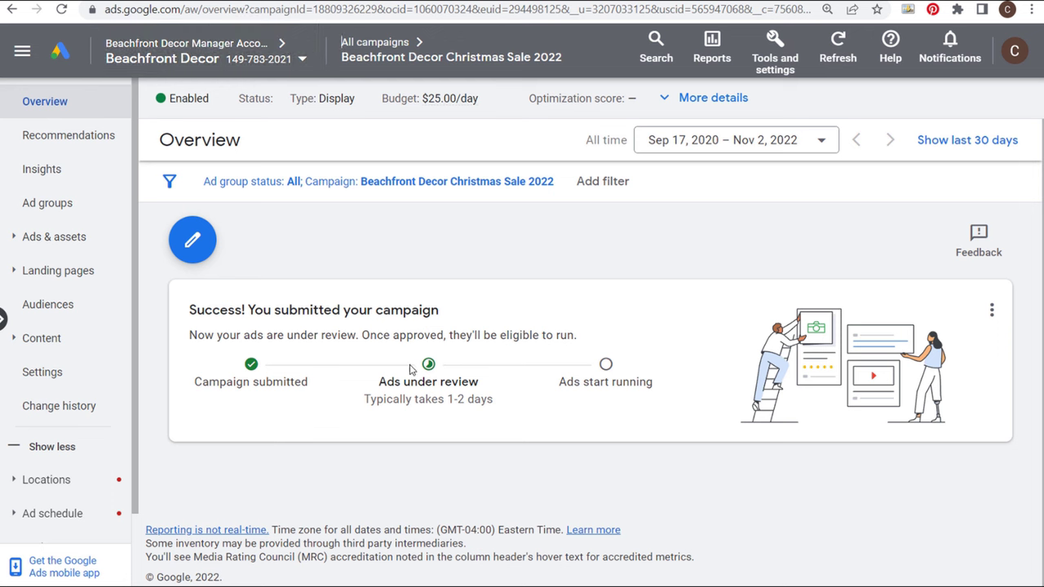
pyautogui.moveTo(190, 314); pyautogui.dragTo(506, 316)
pyautogui.click(518, 315)
pyautogui.moveTo(494, 400); pyautogui.dragTo(367, 383)
pyautogui.click(322, 246)
pyautogui.moveTo(381, 387); pyautogui.dragTo(503, 412)
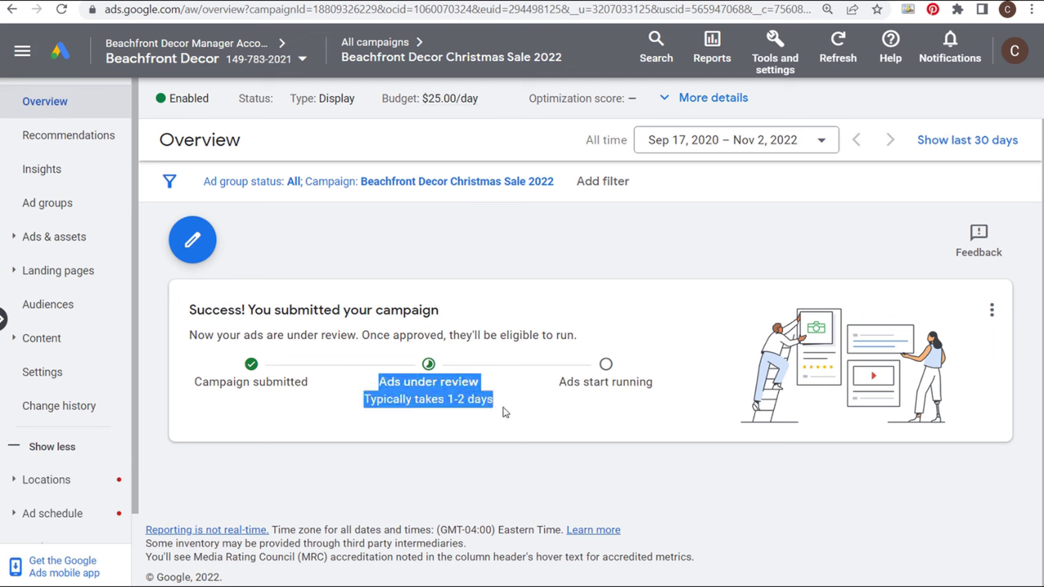
pyautogui.click(535, 437)
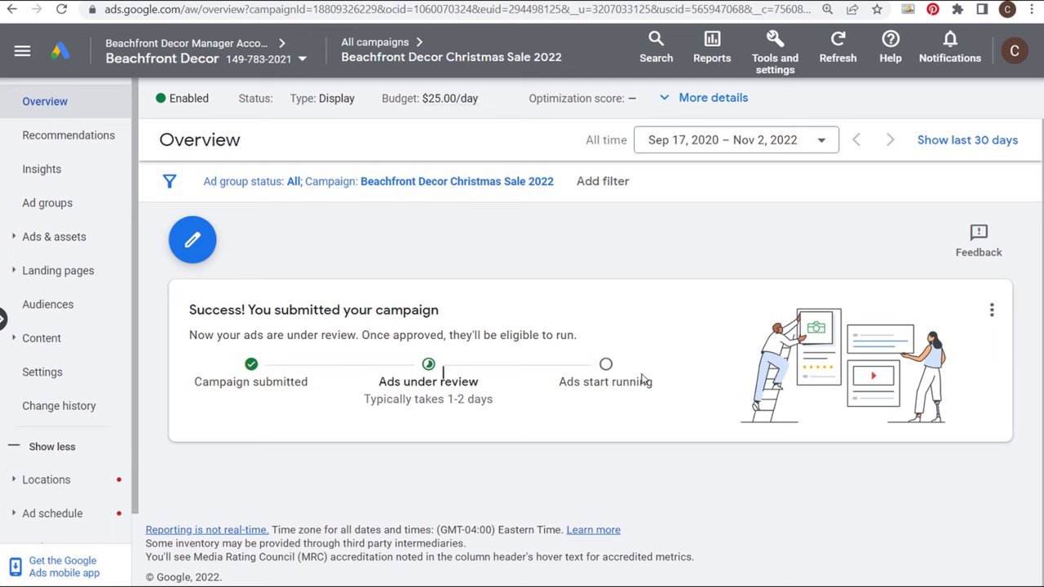
pyautogui.moveTo(655, 388); pyautogui.dragTo(567, 373)
pyautogui.click(501, 317)
# - Open the list of all campaigns and examine the Christmas sale campaign's cost and conversion columns
pyautogui.click(358, 42)
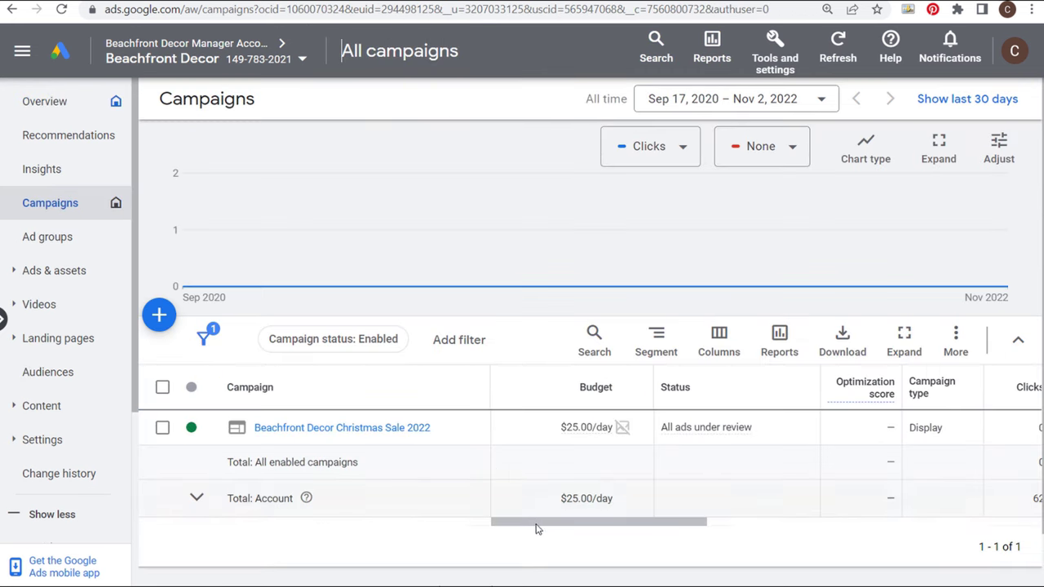
pyautogui.moveTo(550, 530); pyautogui.dragTo(807, 533)
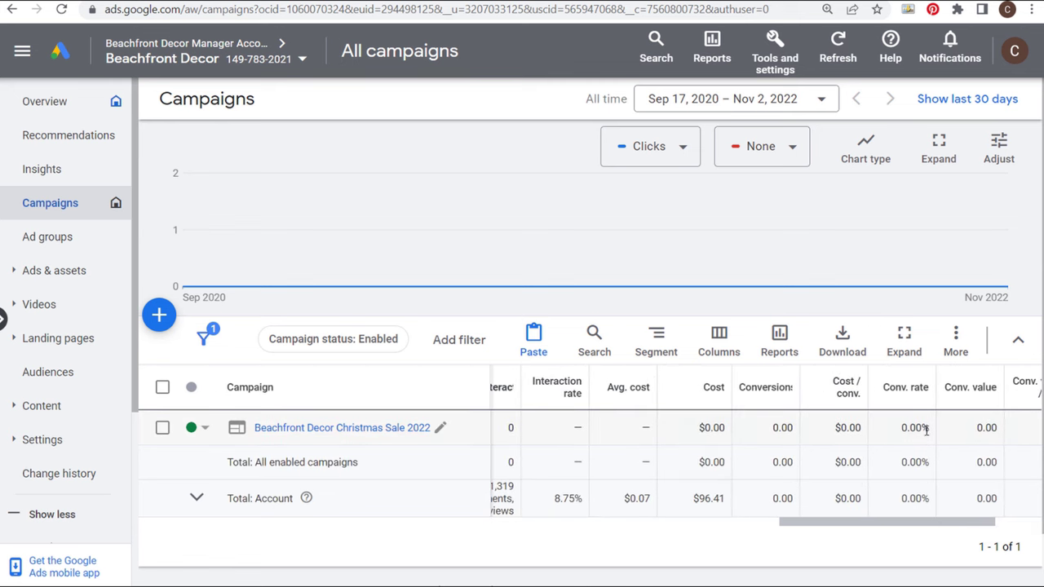
pyautogui.moveTo(881, 528); pyautogui.dragTo(717, 530)
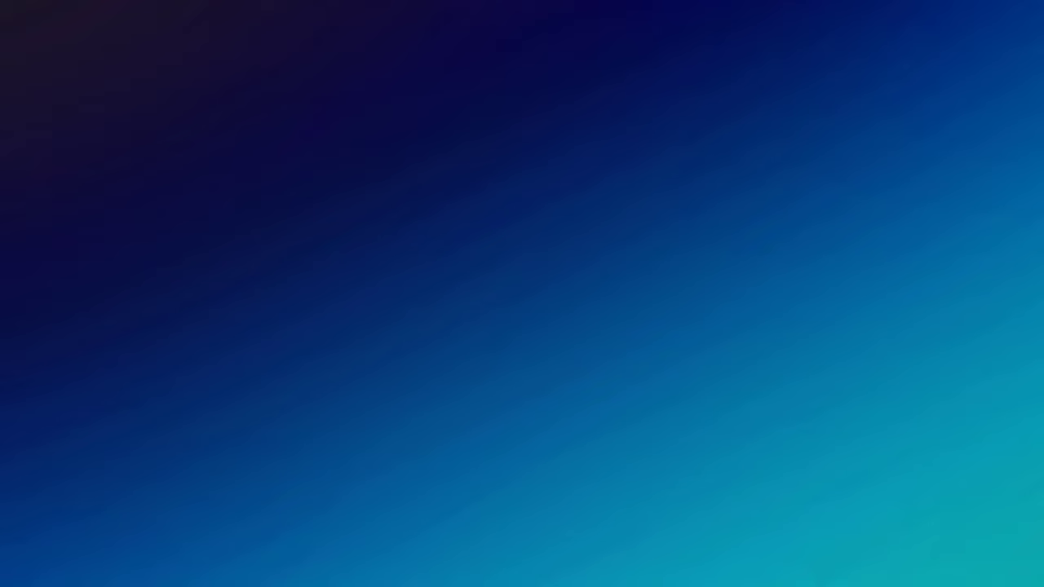
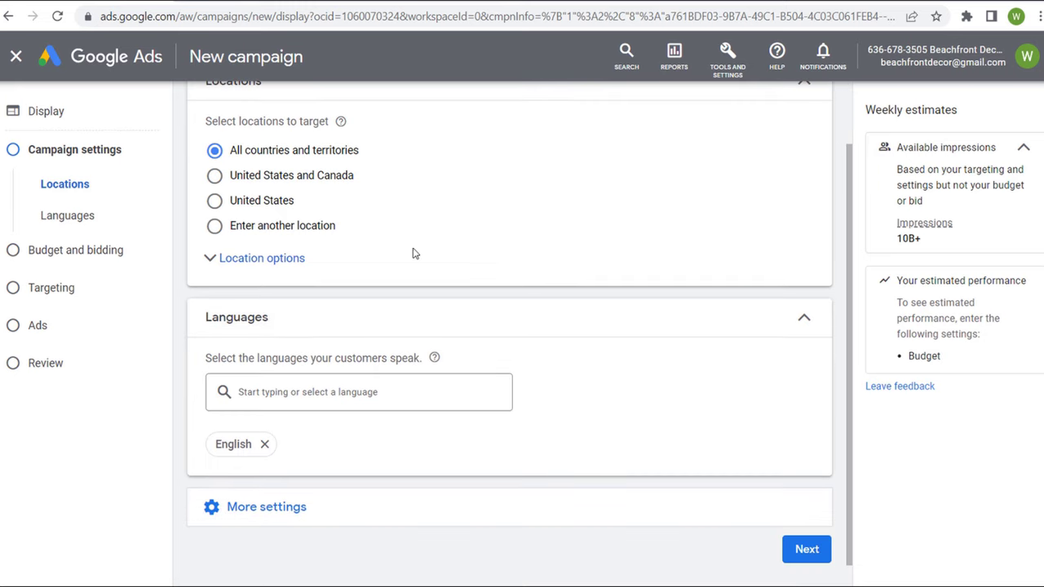
# - Expand the additional settings of the new display campaign and review options from ad rotation to content exclusions
pyautogui.click(327, 471)
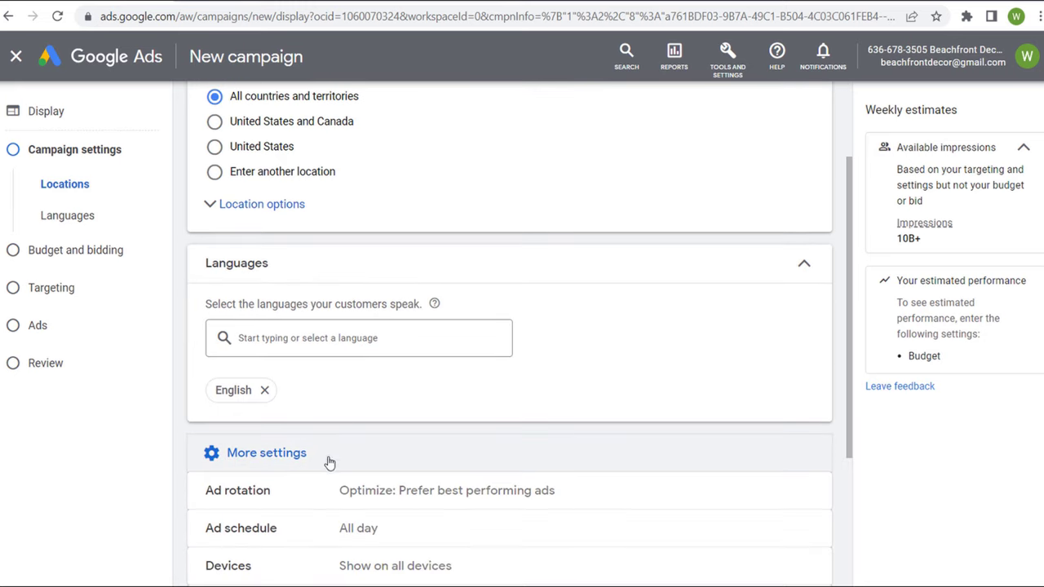
pyautogui.scroll(-1, 310, 510)
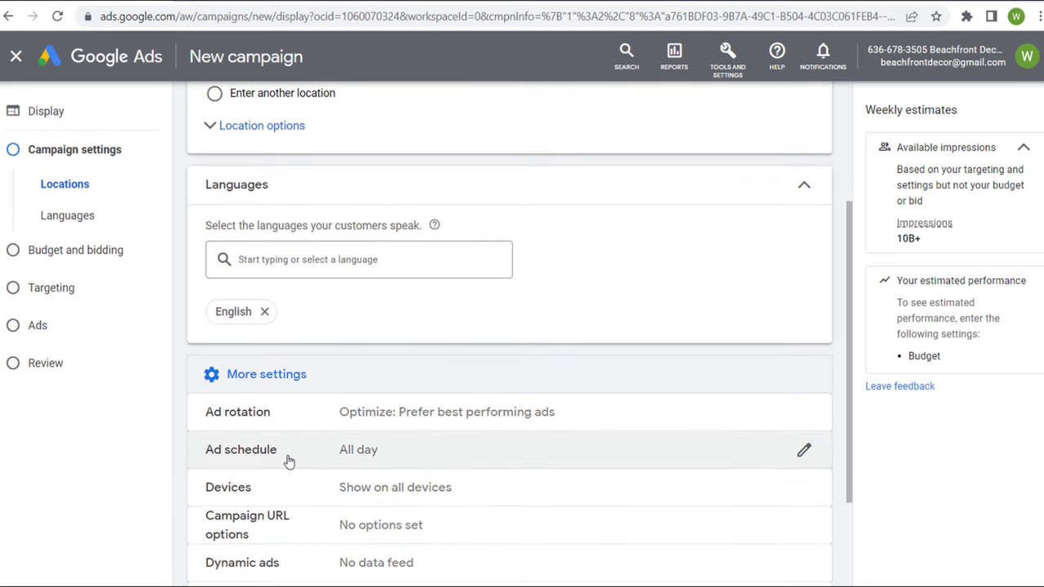
pyautogui.scroll(-1, 292, 430)
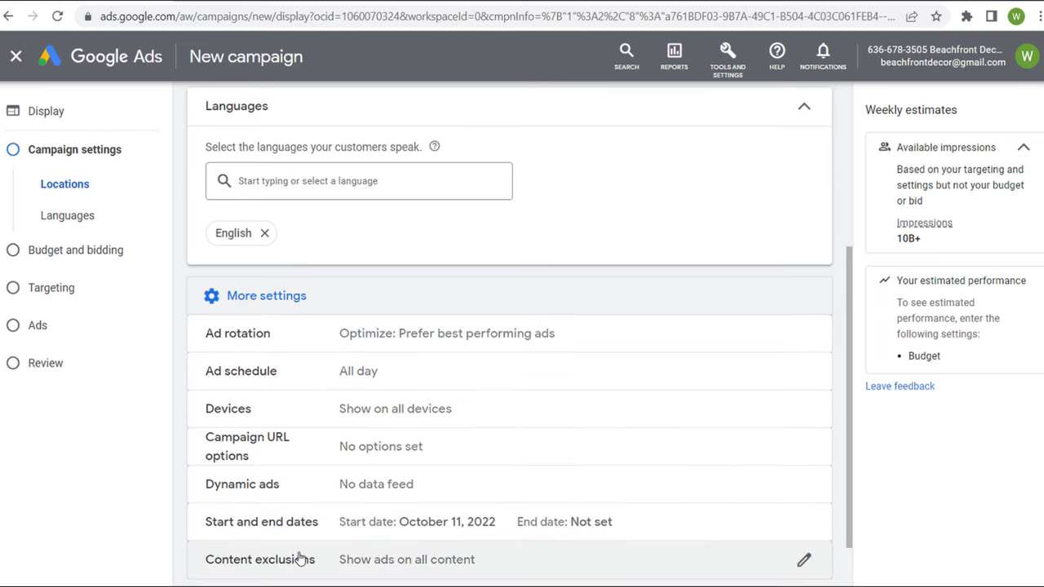
# - Go to the new campaign's Targeting stage and read the explanation of optimized targeting
pyautogui.click(78, 297)
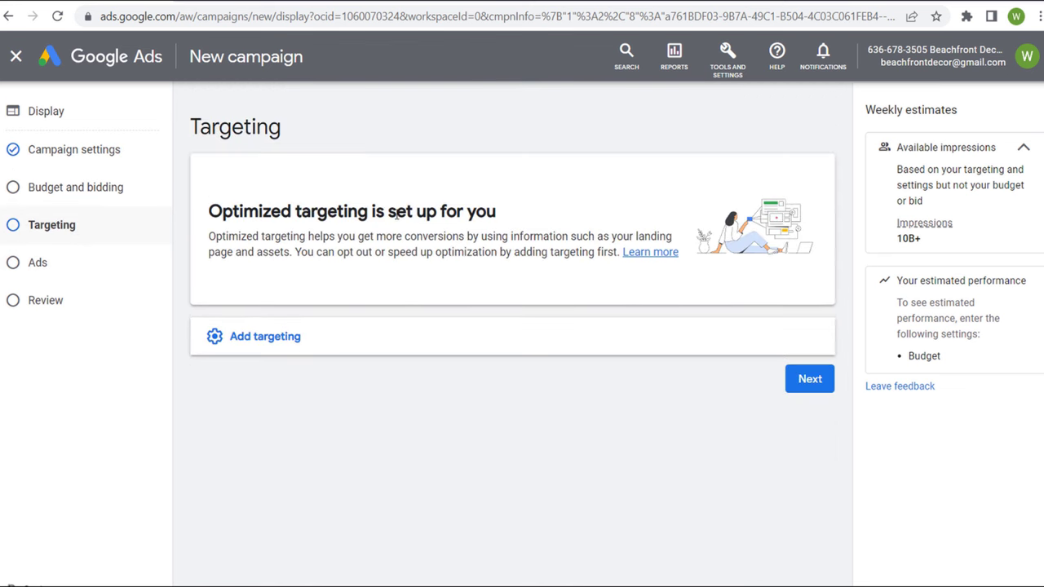
pyautogui.moveTo(211, 213); pyautogui.dragTo(450, 218)
pyautogui.click(471, 213)
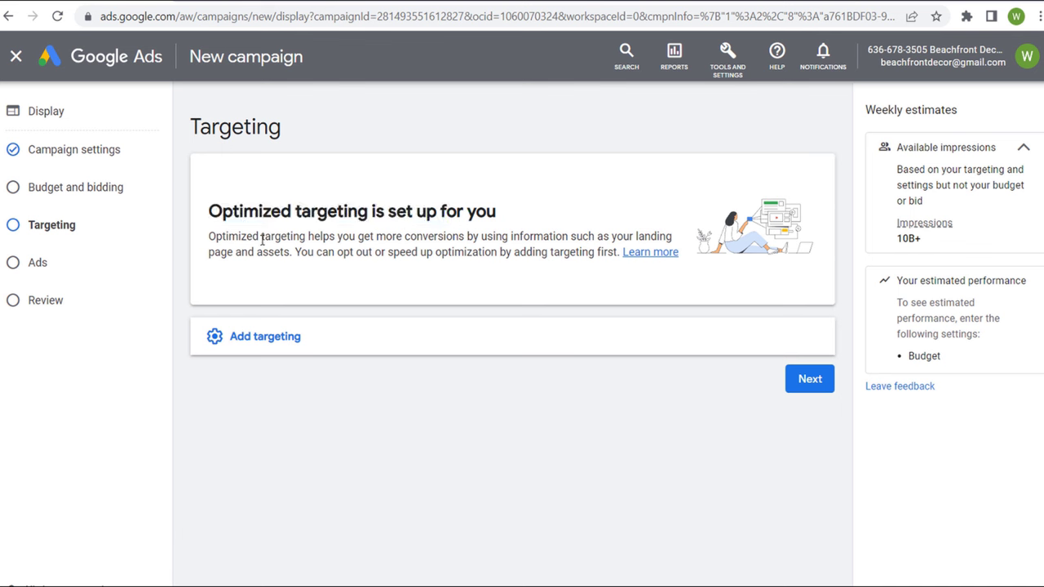
pyautogui.moveTo(262, 238); pyautogui.dragTo(349, 238)
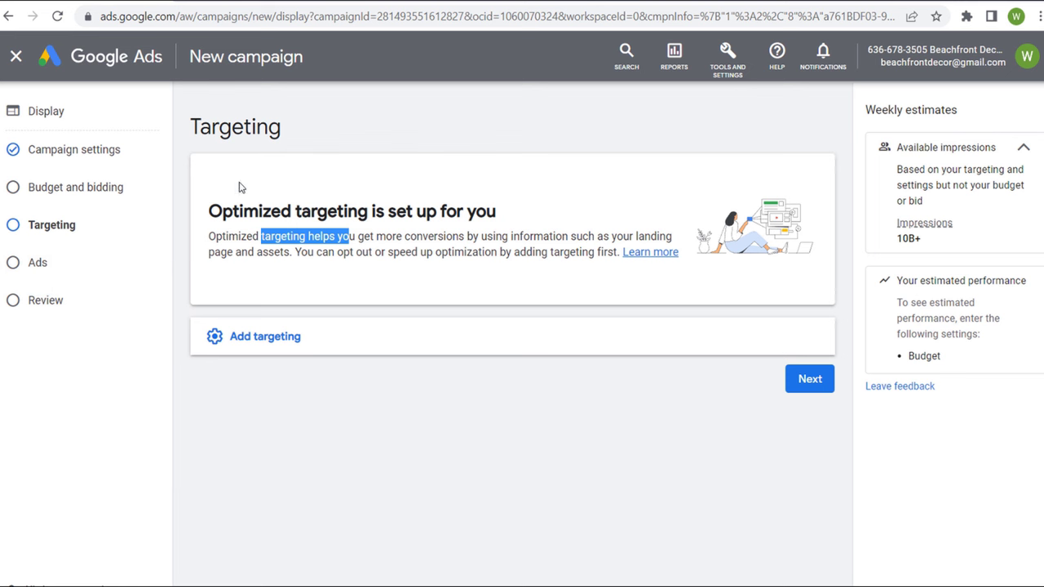
# - Add placement targeting to the new display campaign and search the available placements for recipes
pyautogui.click(389, 337)
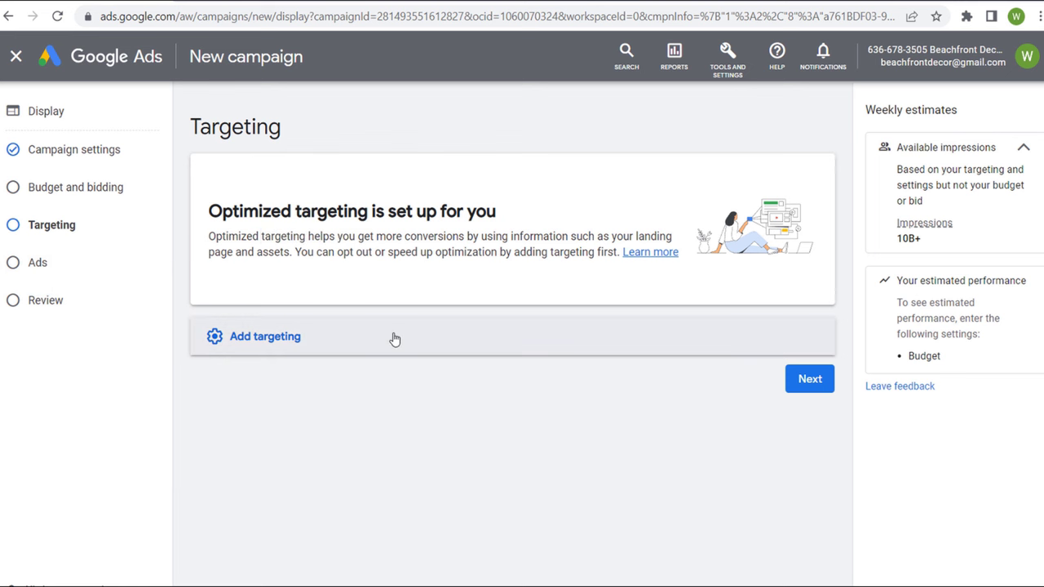
pyautogui.scroll(-2, 400, 281)
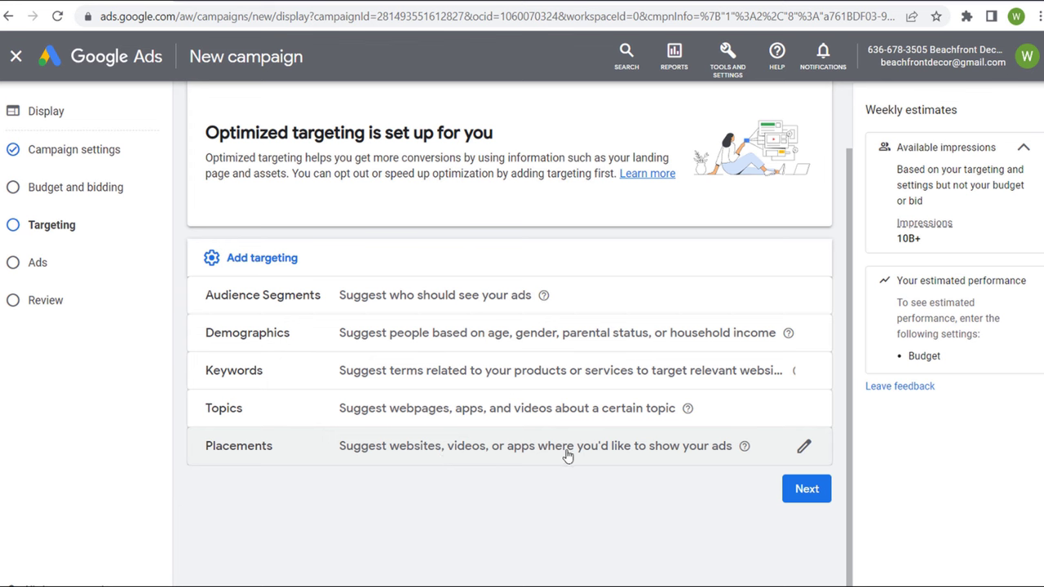
pyautogui.click(594, 453)
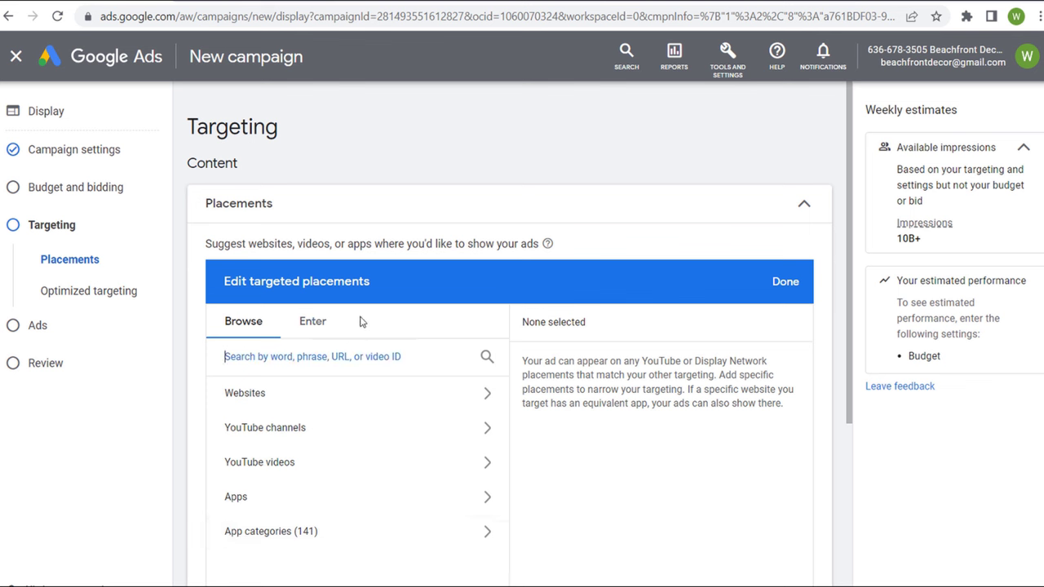
pyautogui.write('recipes')
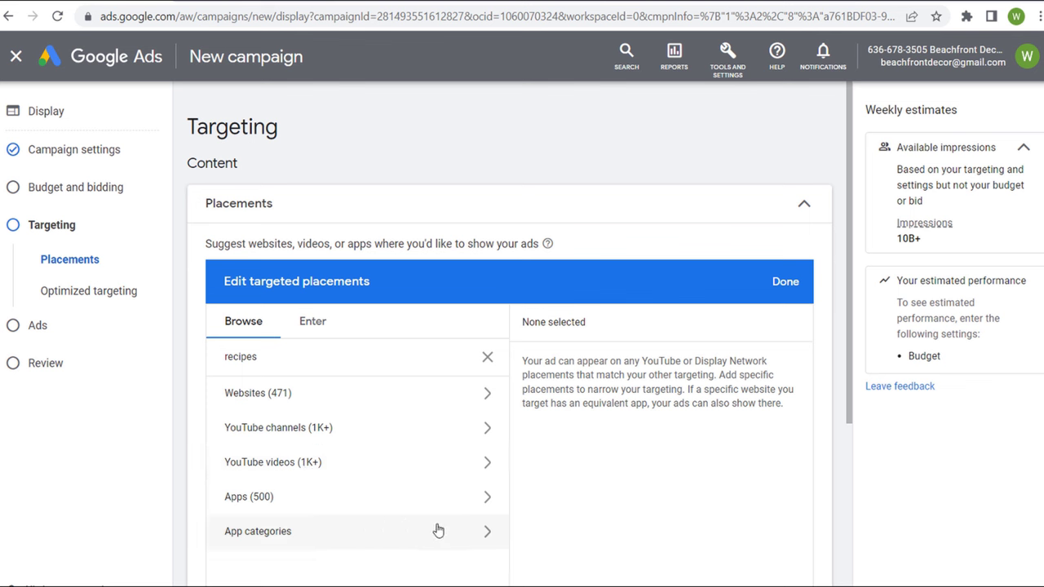
# - Check the app categories for the recipes search and browse the matching websites as far as allrecipes.com
pyautogui.click(464, 533)
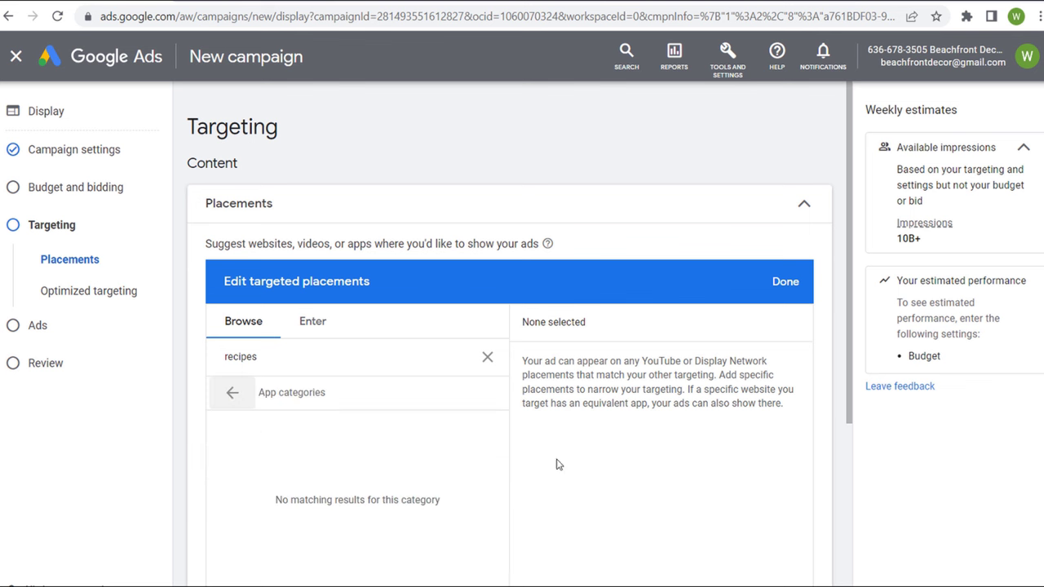
pyautogui.click(233, 392)
pyautogui.click(308, 398)
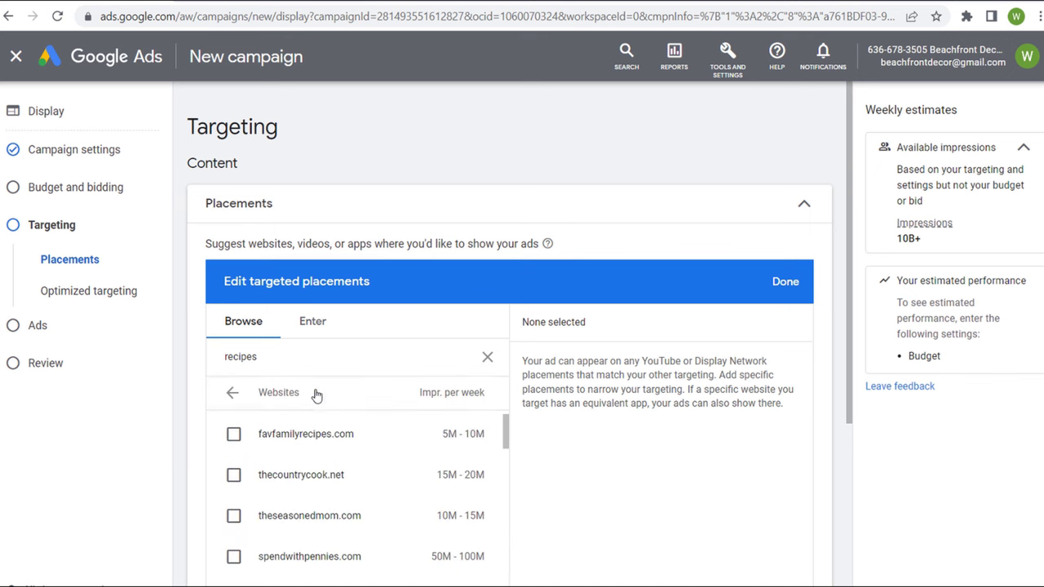
pyautogui.scroll(-1, 544, 376)
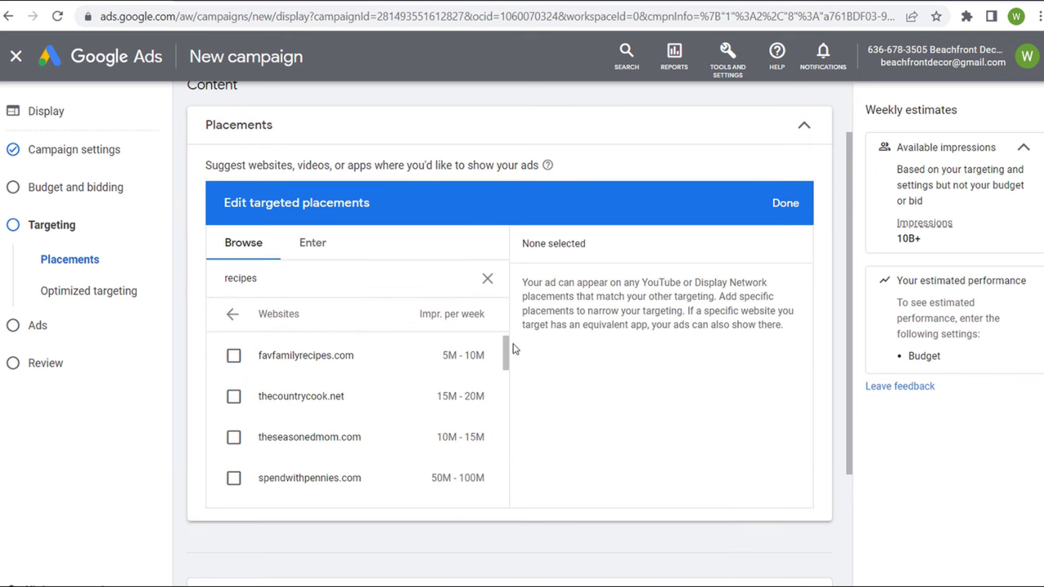
pyautogui.moveTo(506, 352); pyautogui.dragTo(505, 431)
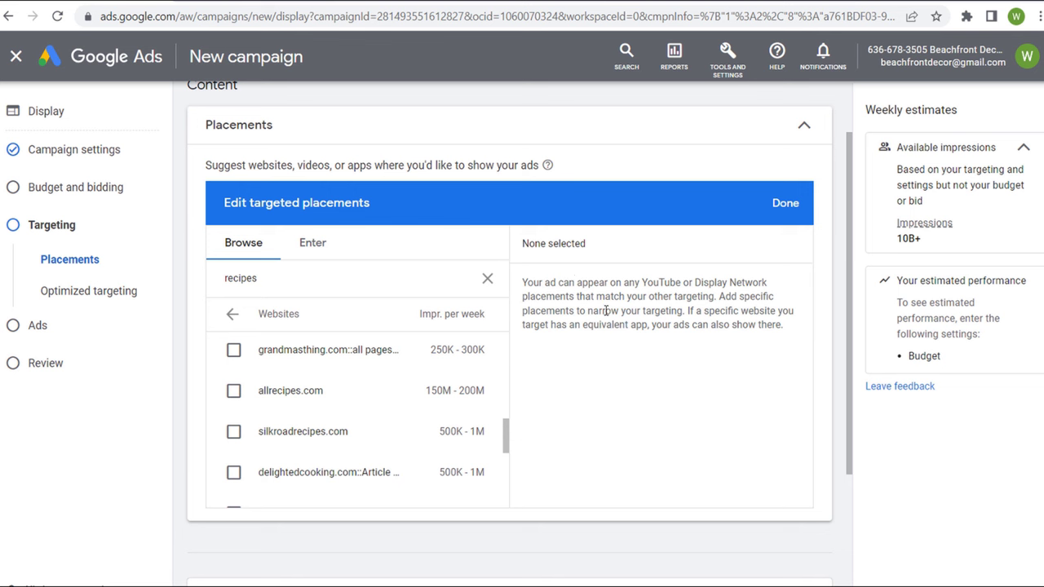
# - Switch to the allrecipes.com site and examine where display ads appear on its home page
pyautogui.click(230, 3)
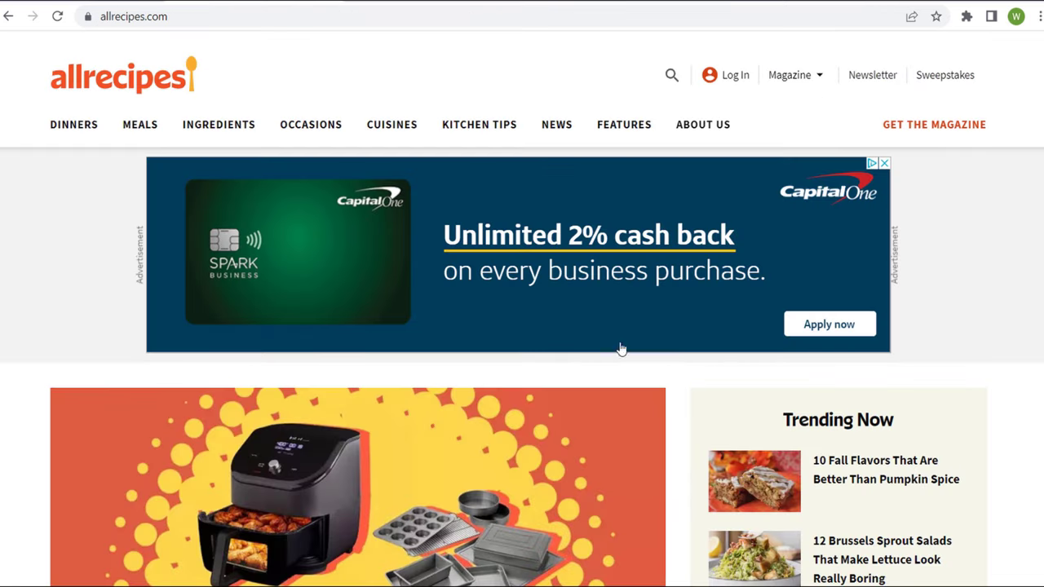
pyautogui.scroll(-7, 65, 180)
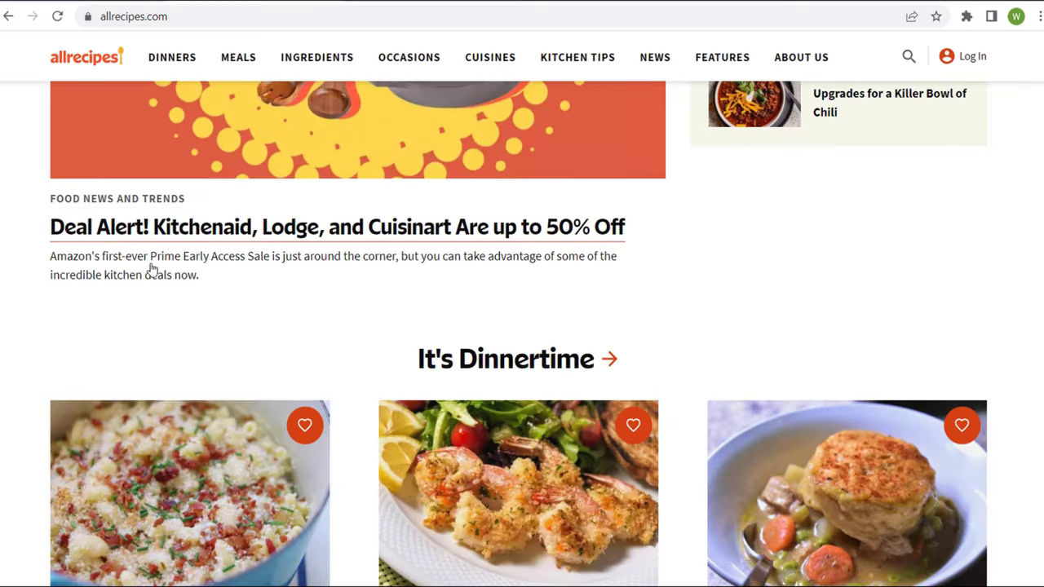
pyautogui.scroll(-5, 151, 270)
pyautogui.scroll(-13, 193, 261)
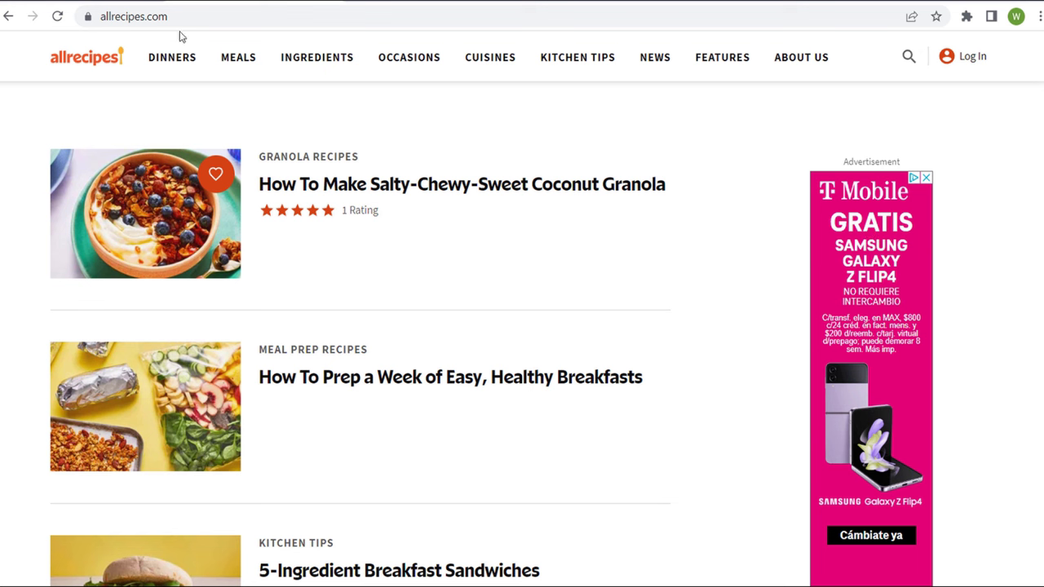
pyautogui.click(120, 4)
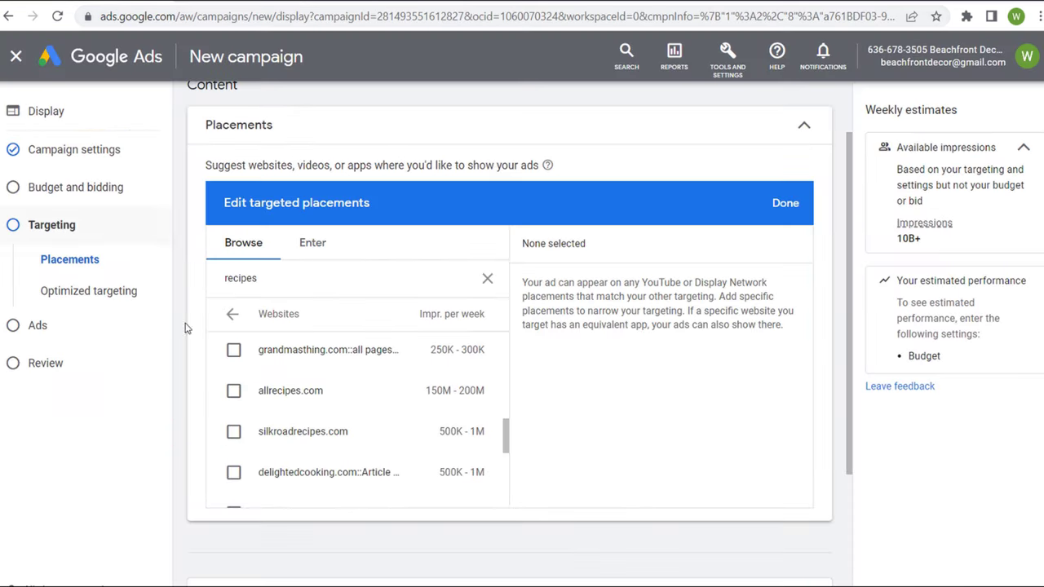
pyautogui.hotkey('ctrl', 'Tab')
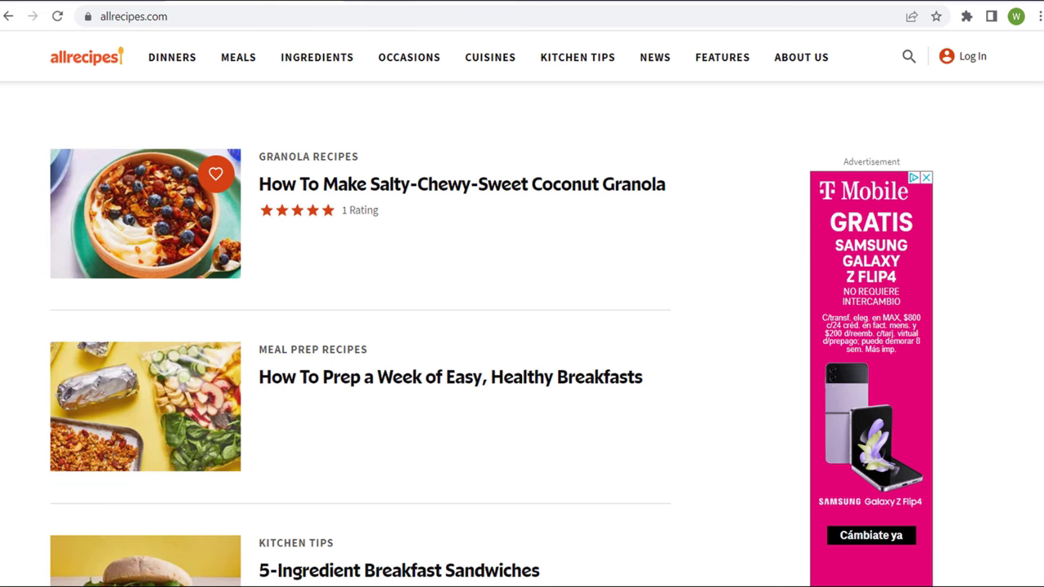
# - Switch to the Taste of Home chicken noodle soup recipe and examine the ads from the header to the ingredients
pyautogui.hotkey('ctrl', 'Tab')
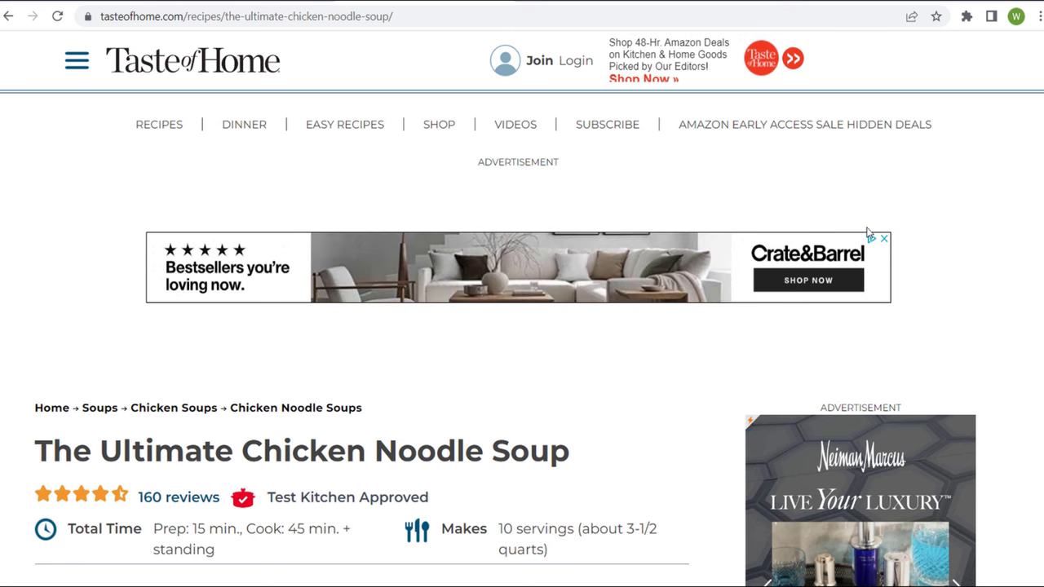
pyautogui.scroll(-3, 654, 370)
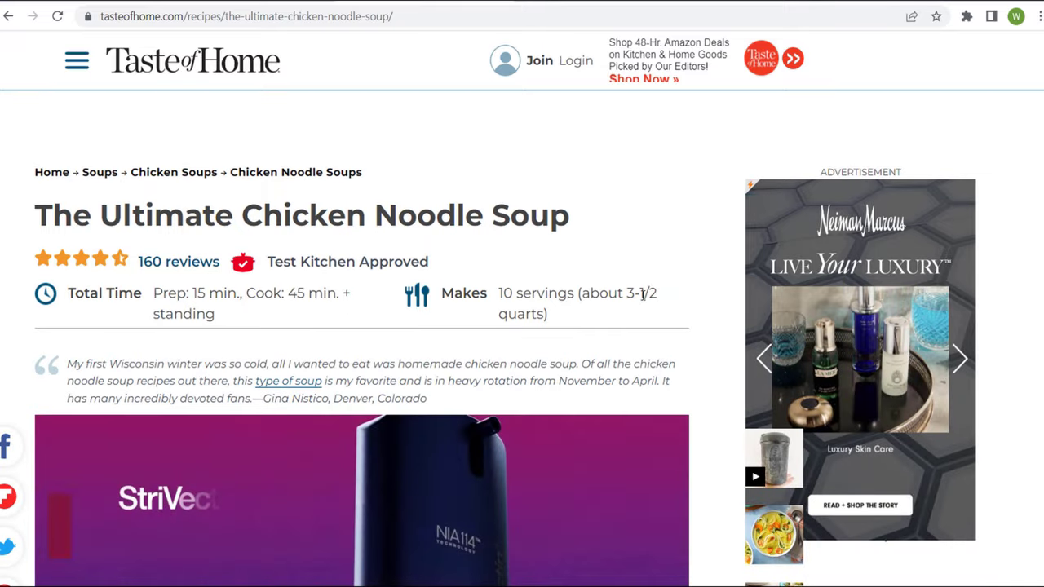
pyautogui.scroll(-2, 644, 289)
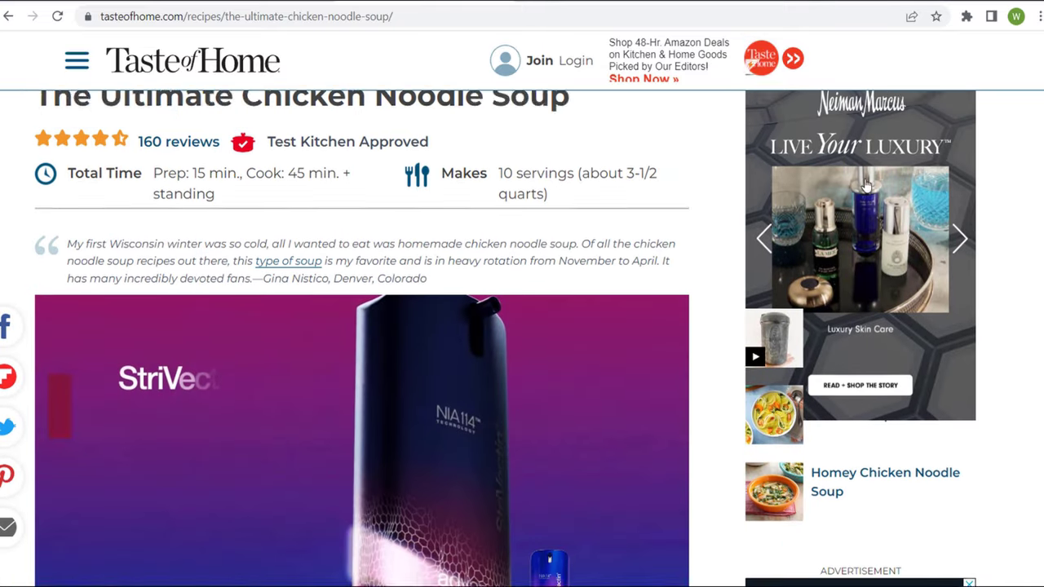
pyautogui.scroll(2, 866, 186)
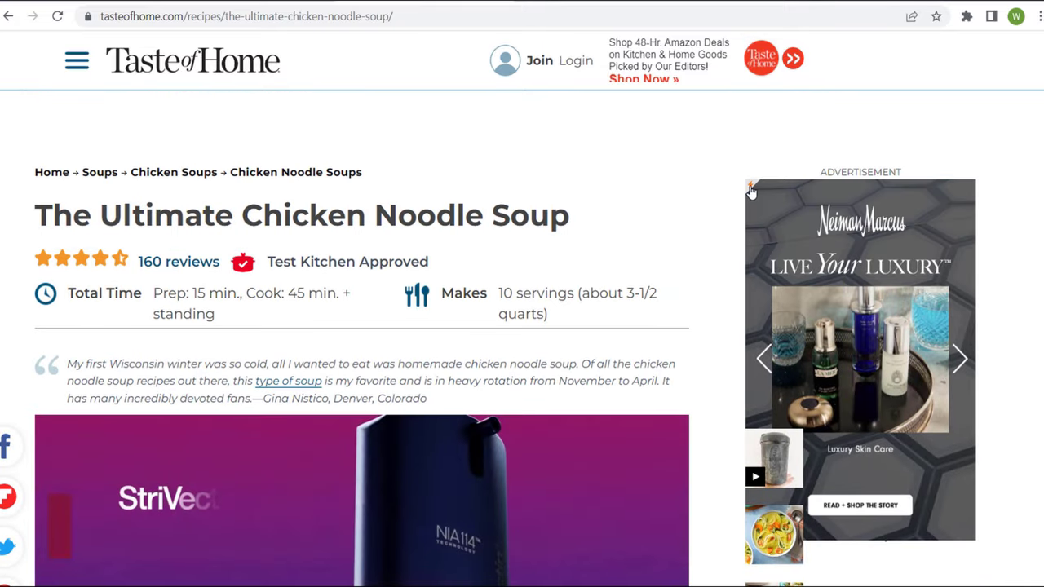
pyautogui.scroll(-9, 714, 205)
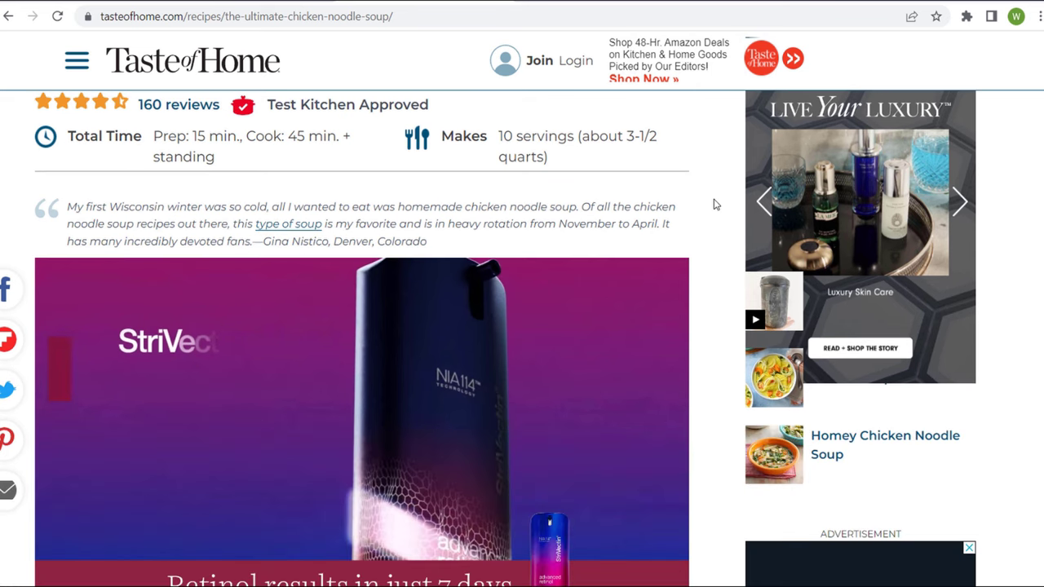
pyautogui.scroll(-1, 717, 203)
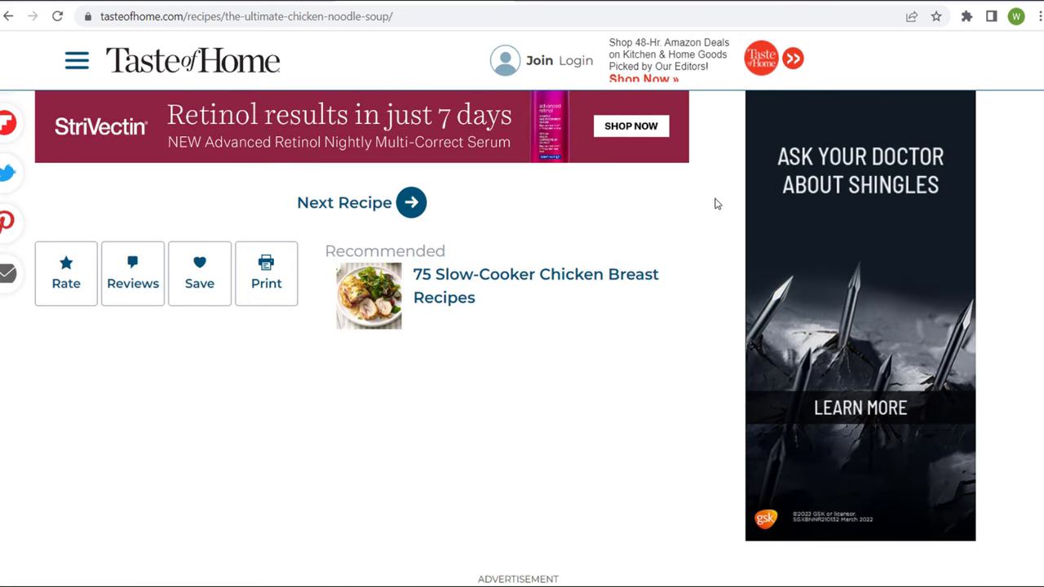
pyautogui.scroll(1, 897, 205)
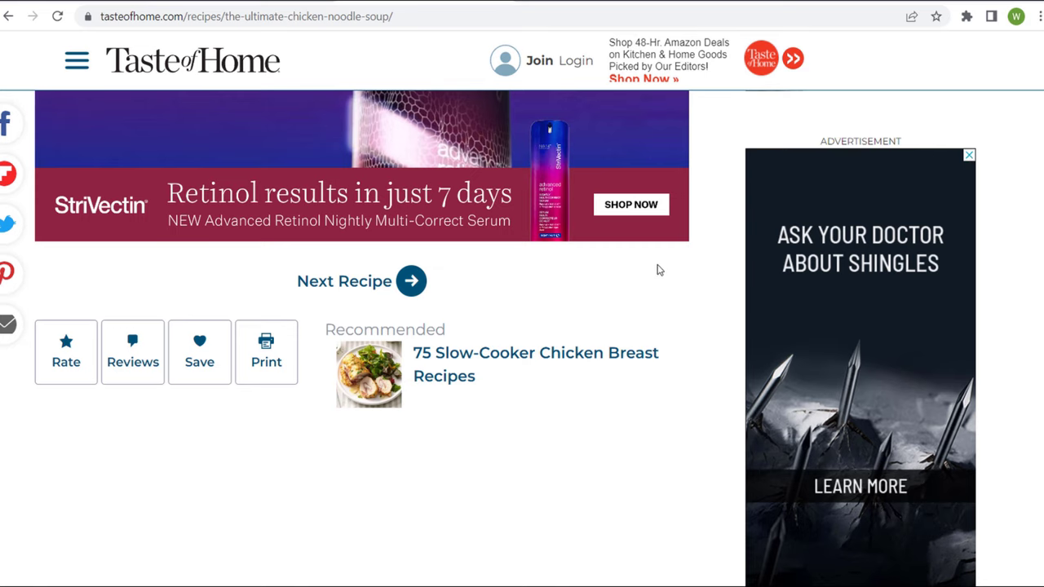
pyautogui.scroll(-5, 654, 275)
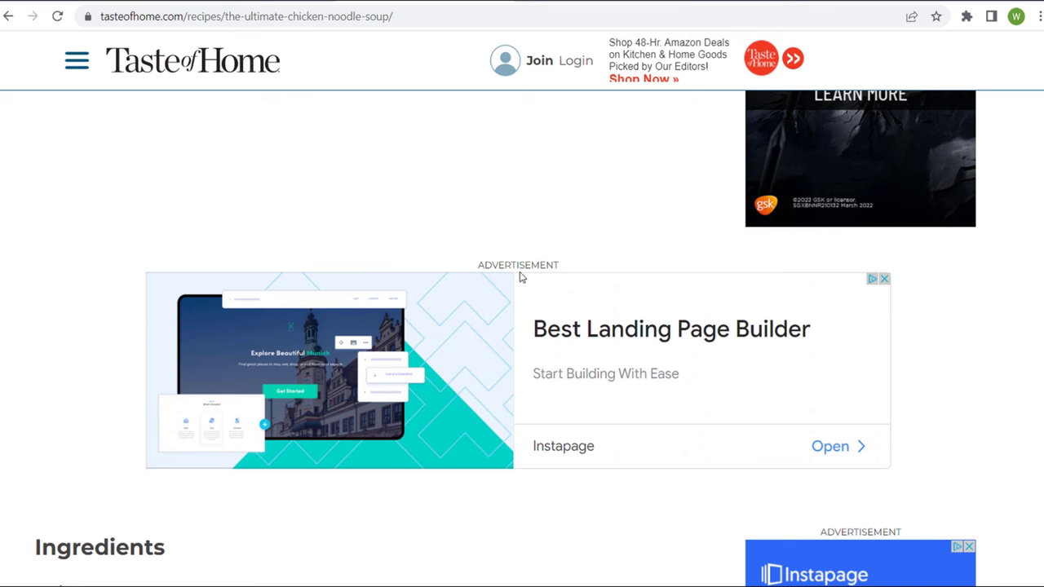
pyautogui.scroll(-3, 521, 278)
pyautogui.scroll(1, 836, 383)
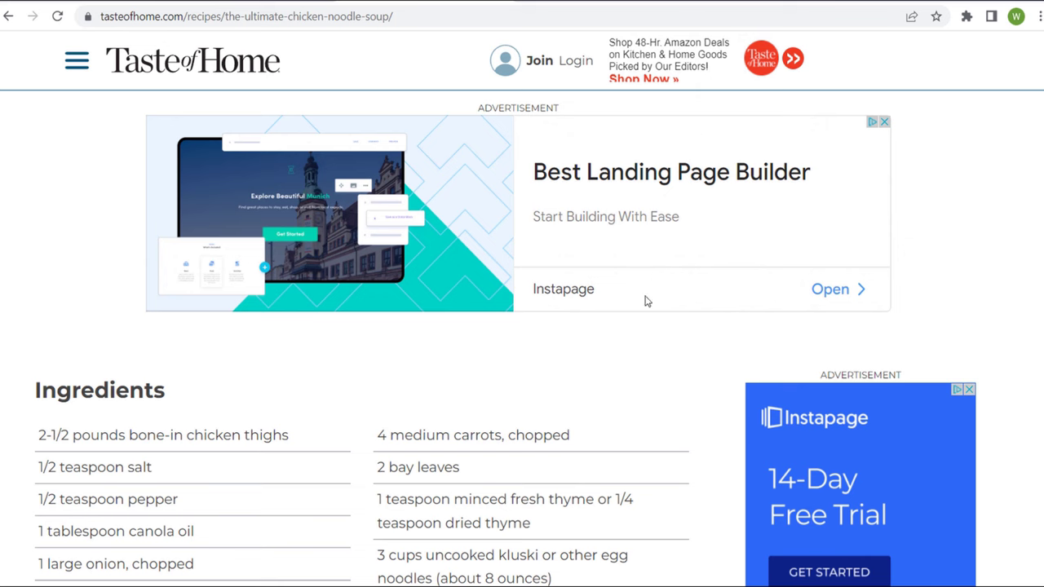
# - Examine the ads beside the Taste of Home recipe's tips and in its Popular in the Community section
pyautogui.scroll(-15, 675, 346)
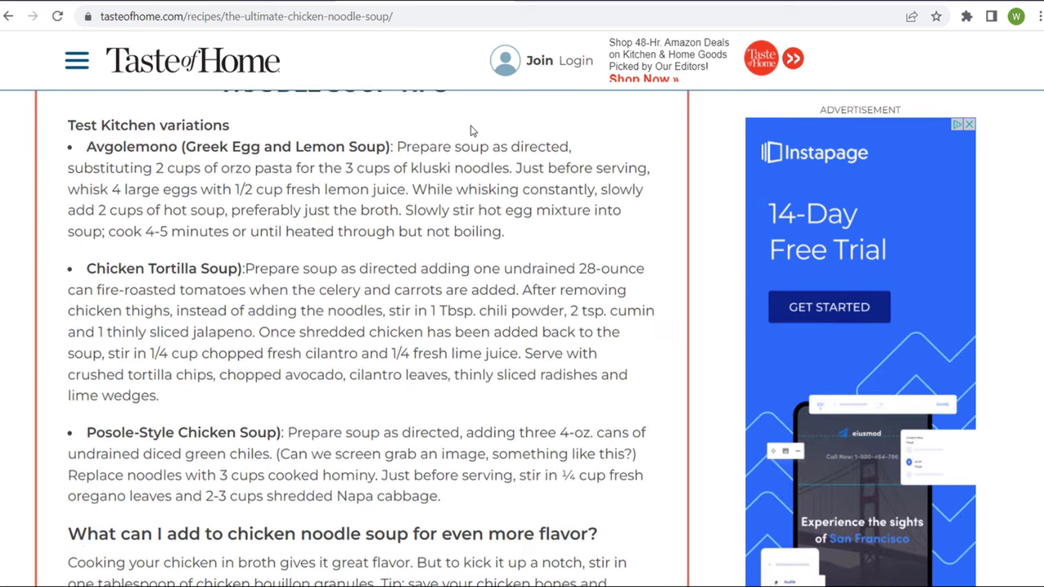
pyautogui.scroll(-3, 474, 124)
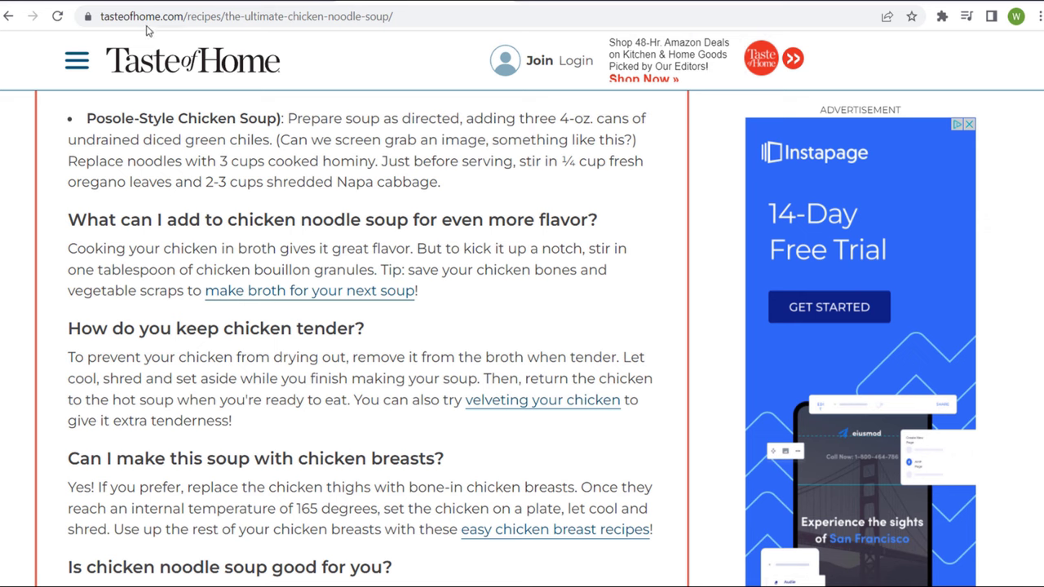
pyautogui.scroll(-10, 465, 315)
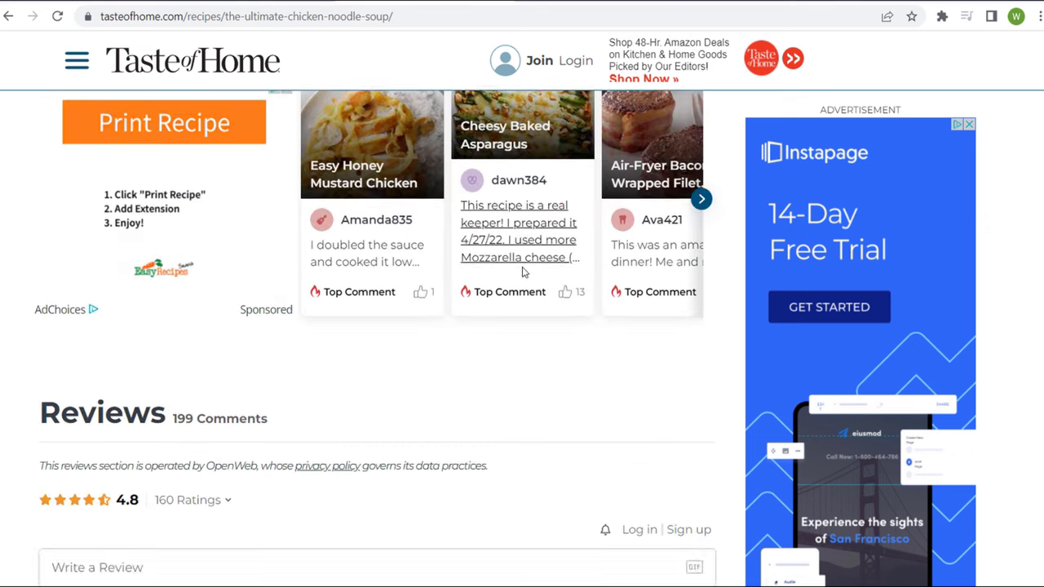
pyautogui.scroll(-4, 523, 272)
pyautogui.scroll(6, 516, 263)
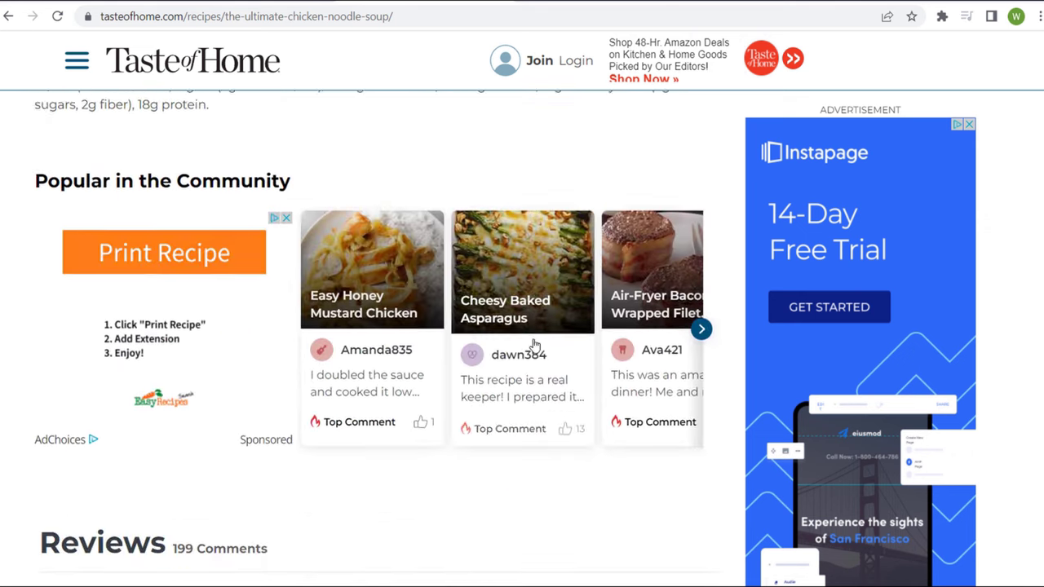
# - Switch to the Google Play search results for recipes and look through the listed apps
pyautogui.scroll(-1, 535, 346)
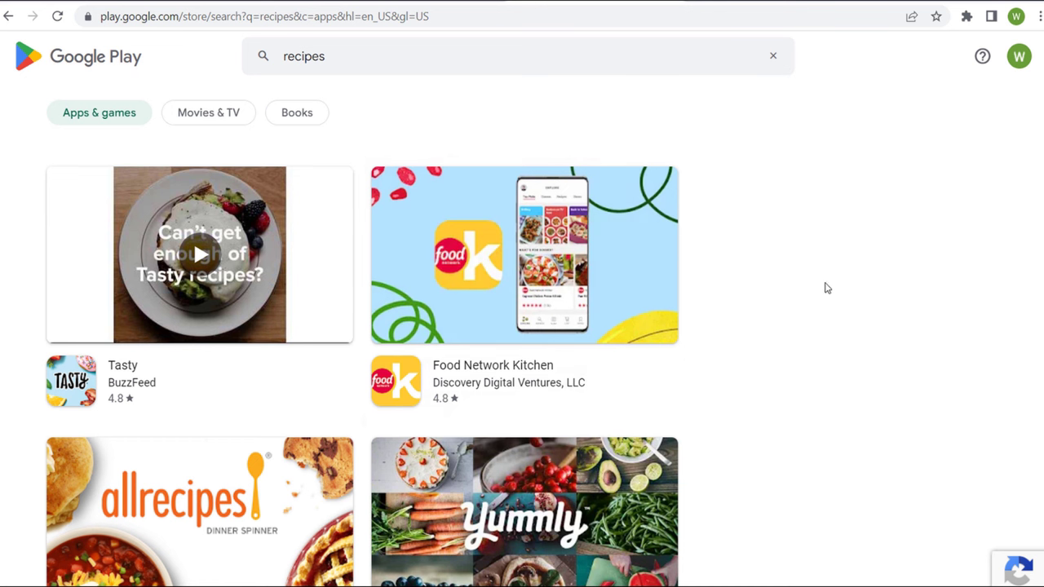
pyautogui.scroll(-1, 816, 310)
pyautogui.scroll(-3, 200, 286)
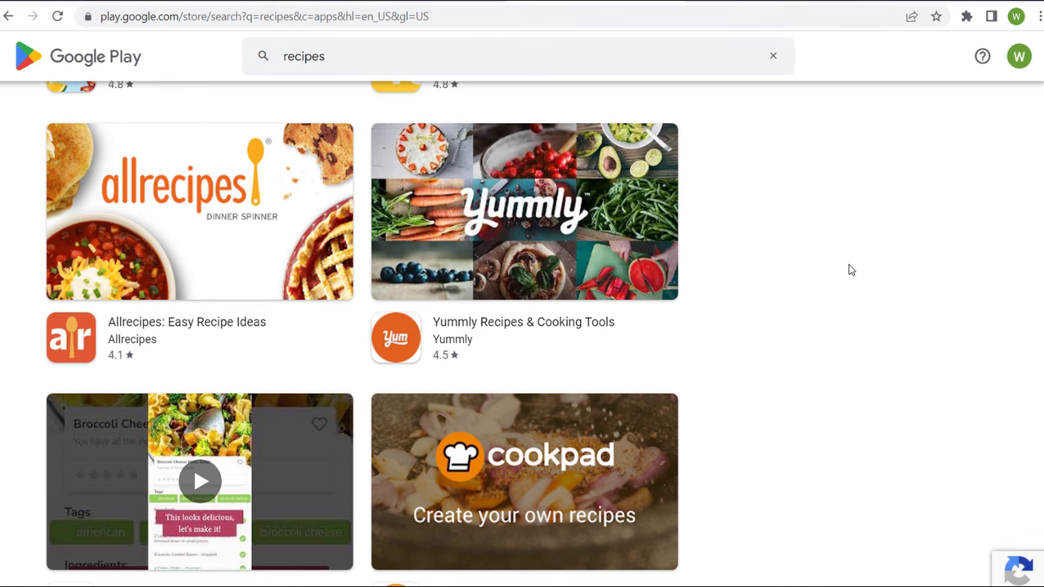
# - Return to the campaign's placements in Google Ads and browse the apps matching the recipes search
pyautogui.click(83, 3)
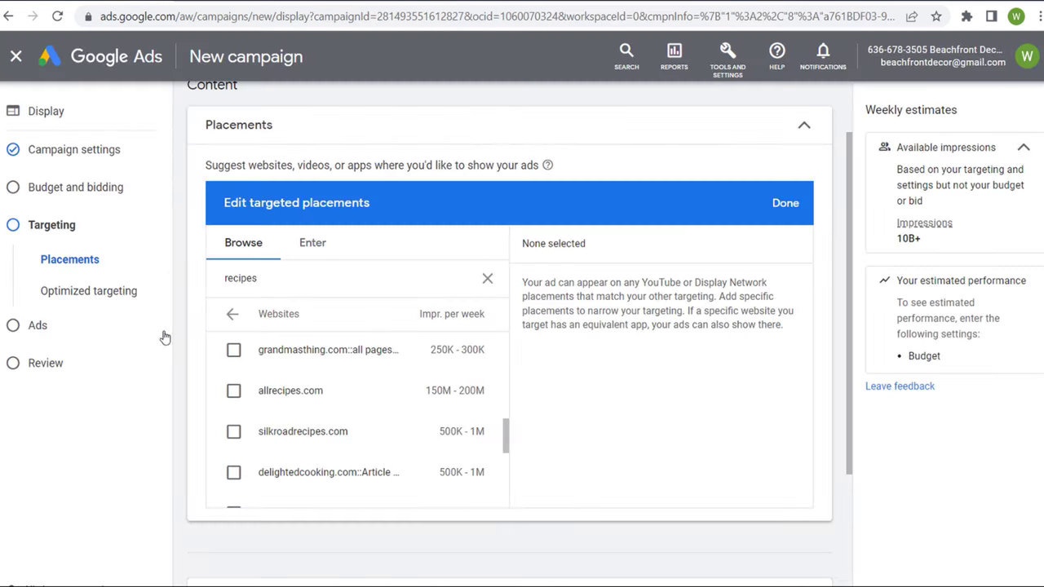
pyautogui.click(232, 314)
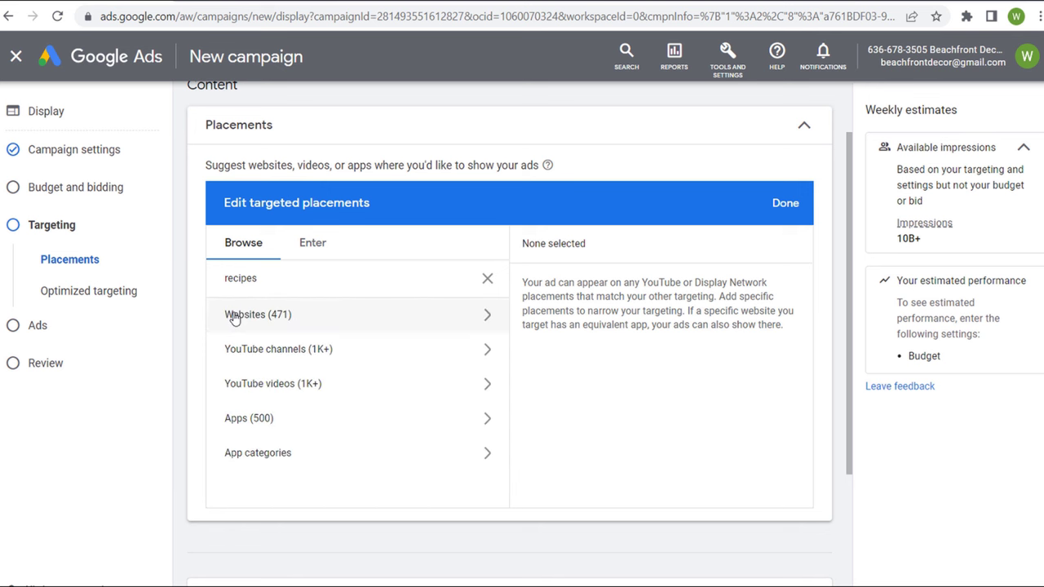
pyautogui.click(285, 429)
pyautogui.scroll(-2, 390, 420)
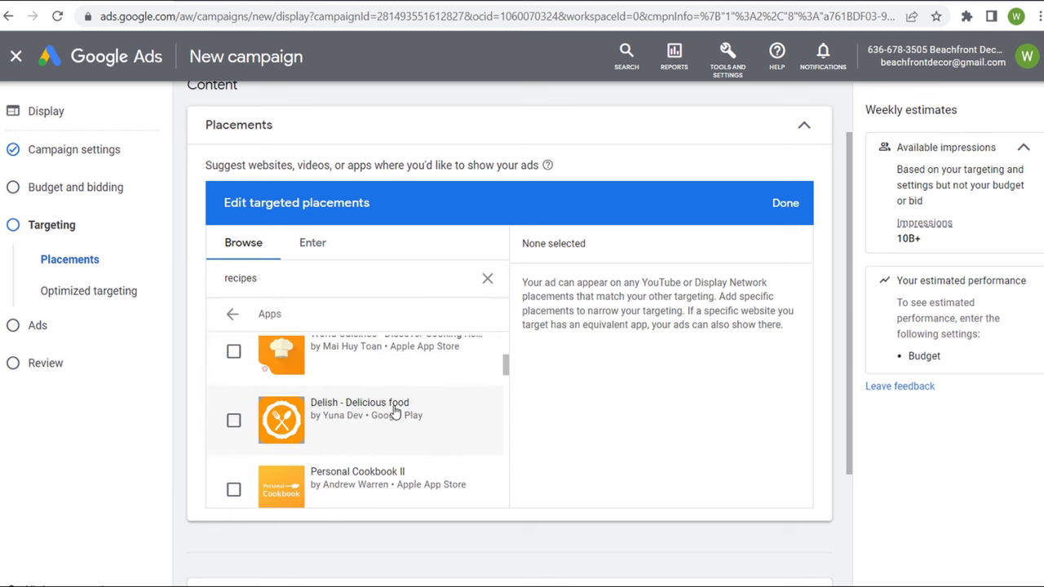
pyautogui.scroll(-2, 421, 396)
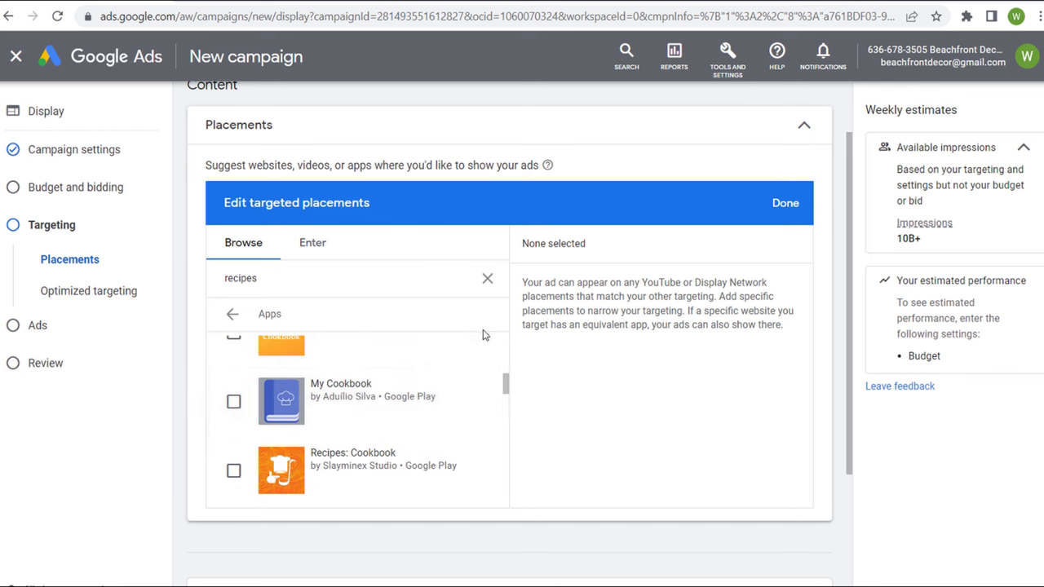
pyautogui.click(233, 314)
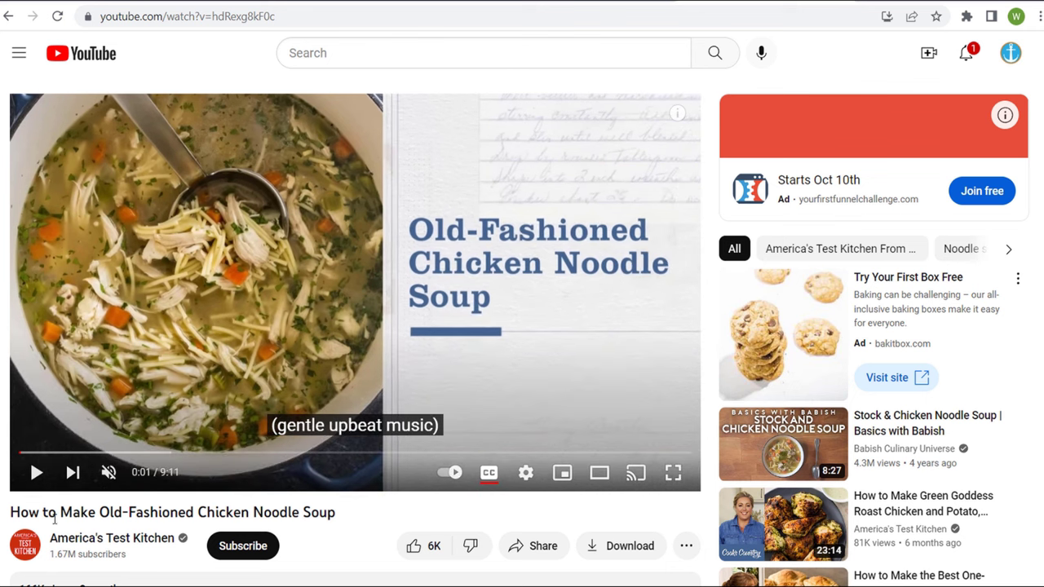
# - View the chicken noodle soup video page on YouTube, and finish editing the campaign's targeted placements in Google Ads with none selected
pyautogui.moveTo(128, 514); pyautogui.dragTo(153, 515)
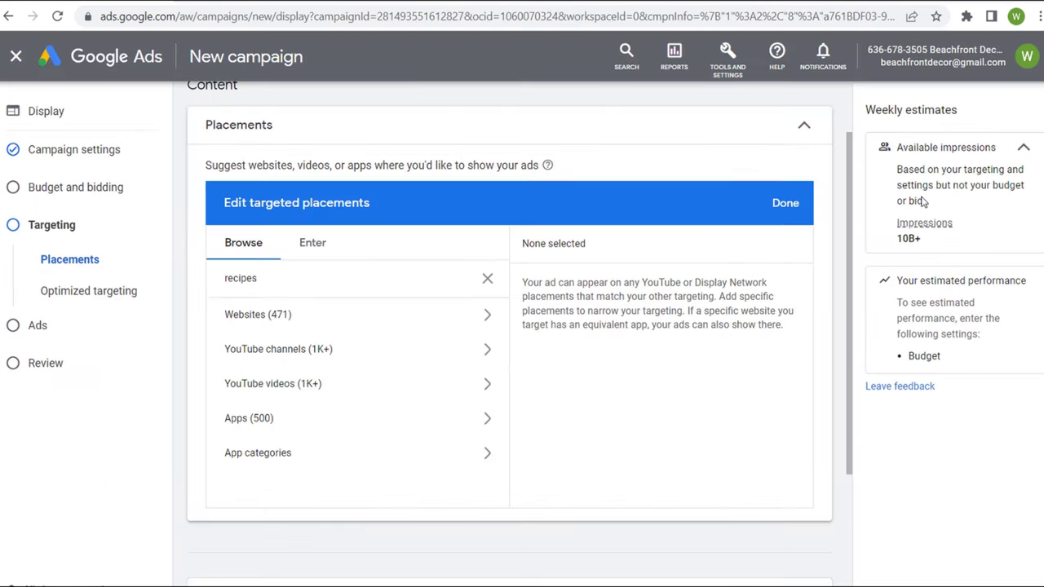
pyautogui.click(785, 204)
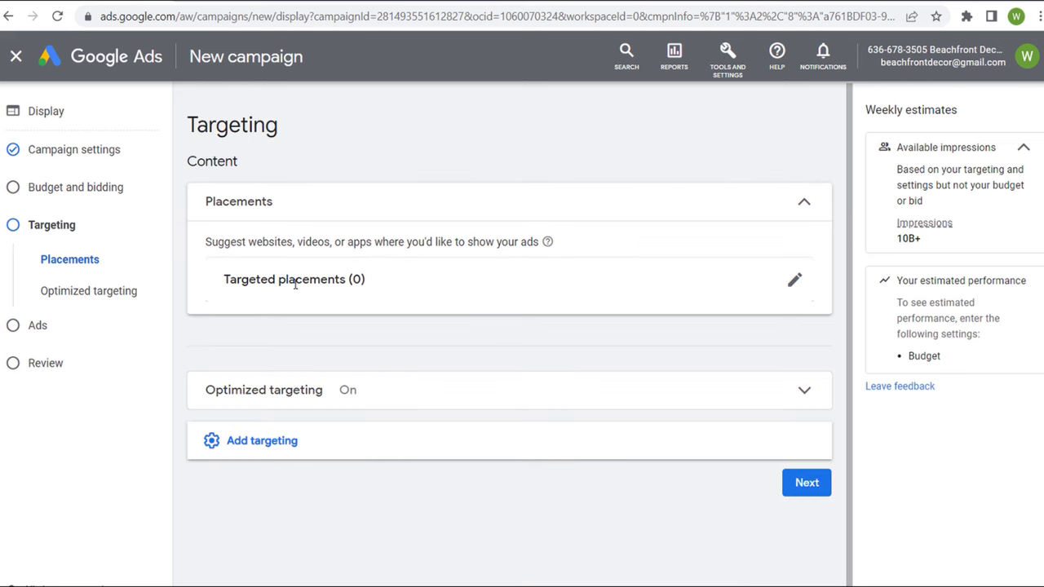
# - Add Audience Segments targeting to the new display campaign and dismiss the satisfaction survey
pyautogui.moveTo(221, 283); pyautogui.dragTo(450, 330)
pyautogui.click(489, 343)
pyautogui.click(393, 436)
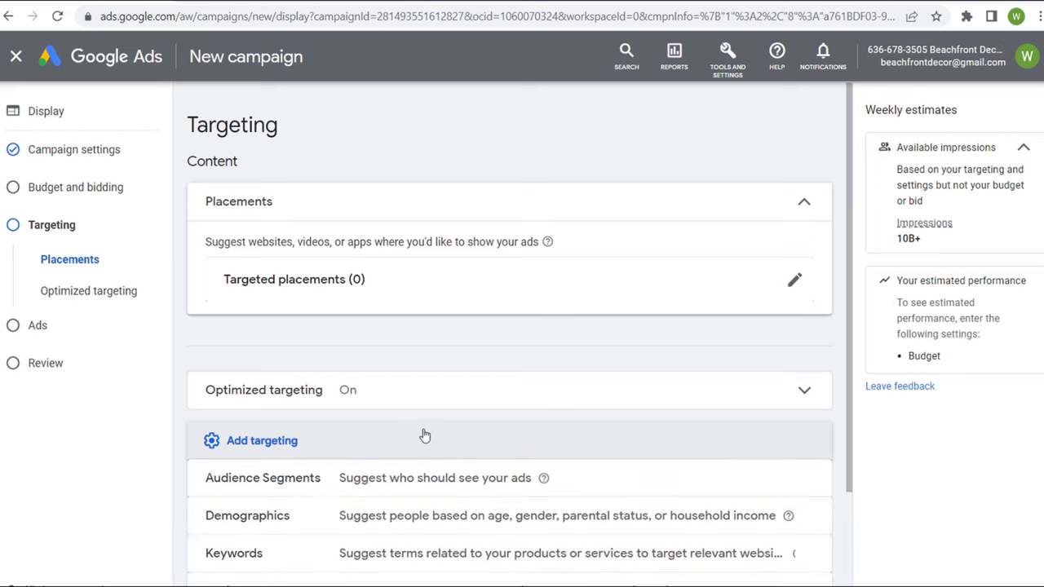
pyautogui.scroll(-1, 424, 435)
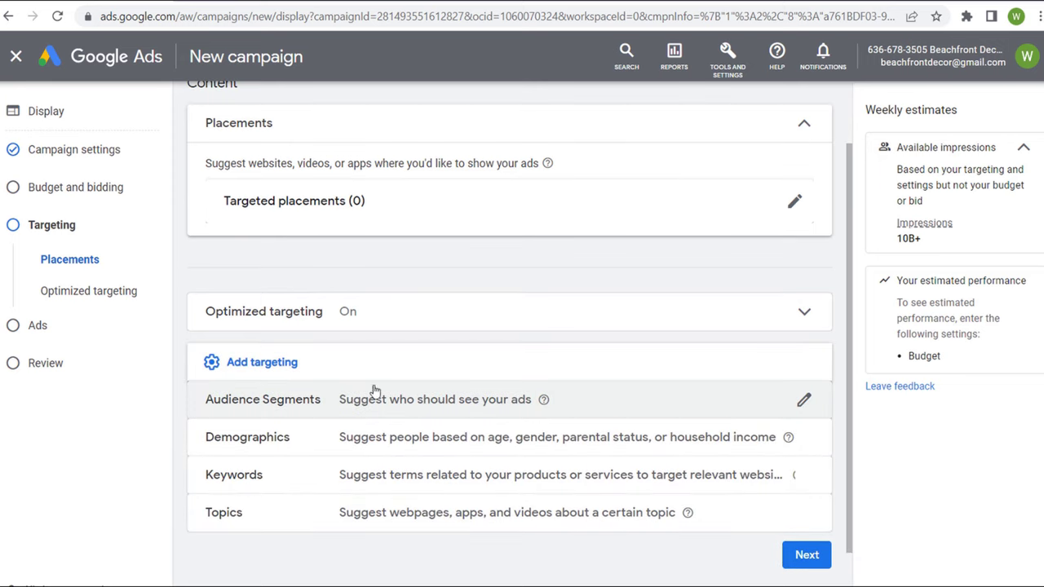
pyautogui.click(467, 400)
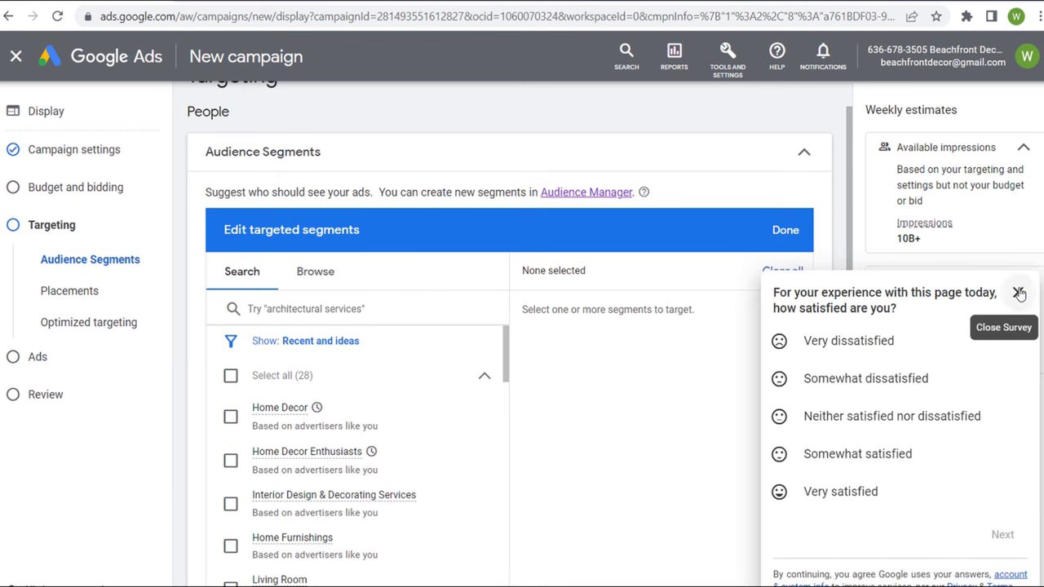
pyautogui.click(1018, 292)
# - Target the in-market segment Headphones & Headsets under Consumer Electronics > Audio
pyautogui.click(327, 272)
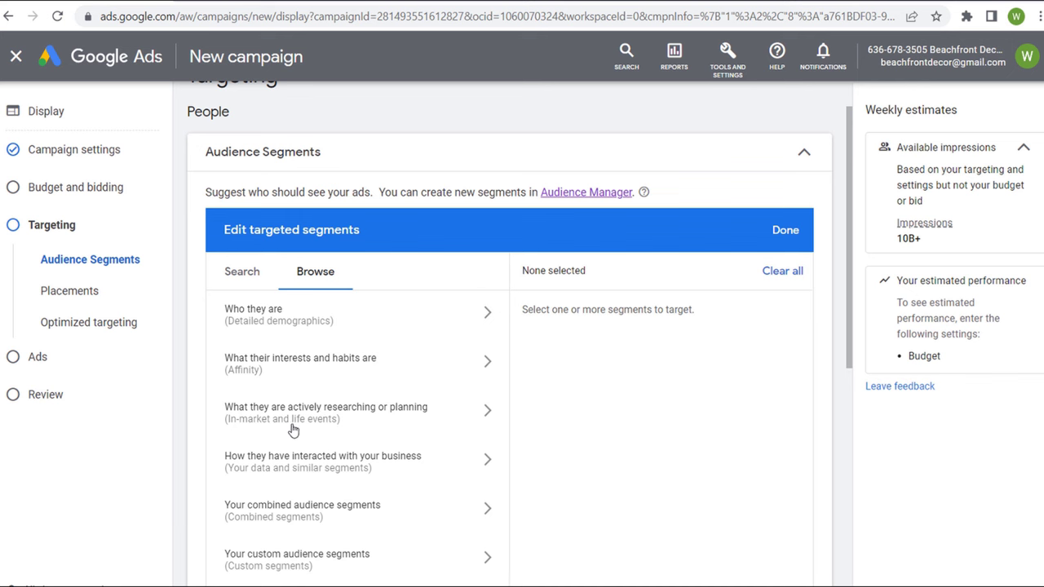
pyautogui.click(401, 422)
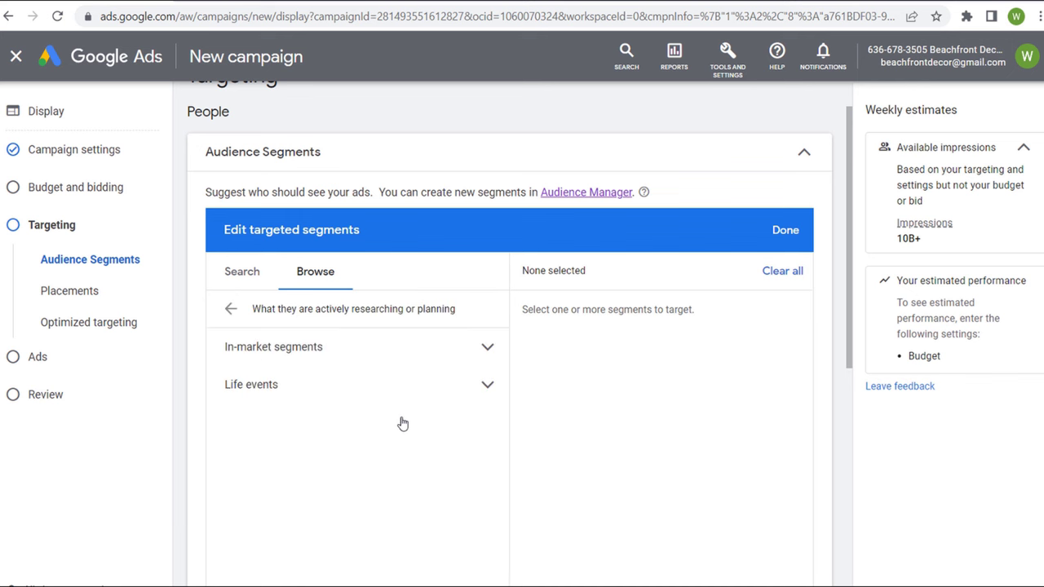
pyautogui.click(488, 347)
pyautogui.scroll(-1, 587, 405)
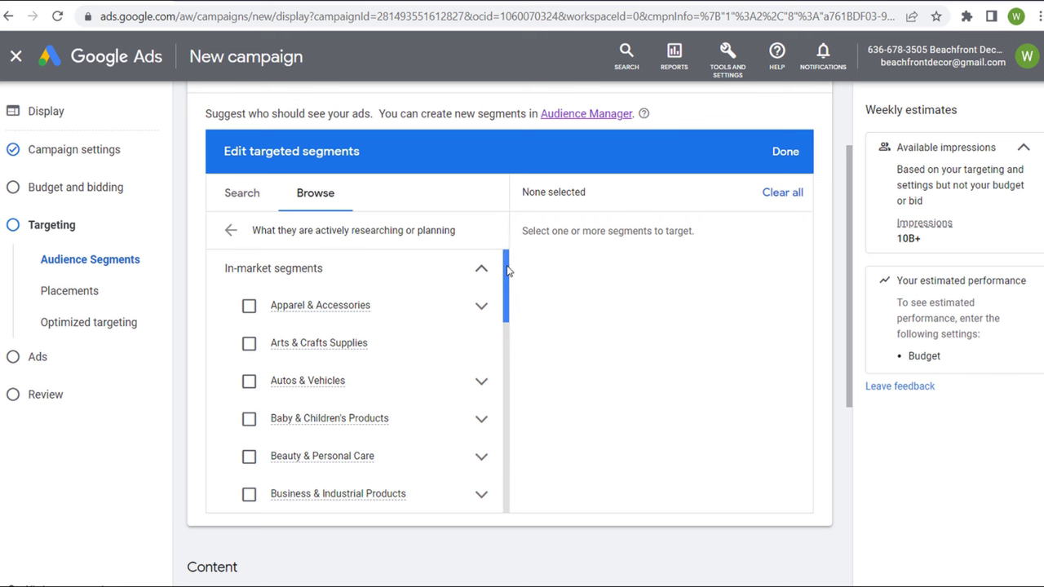
pyautogui.moveTo(514, 262); pyautogui.dragTo(515, 345)
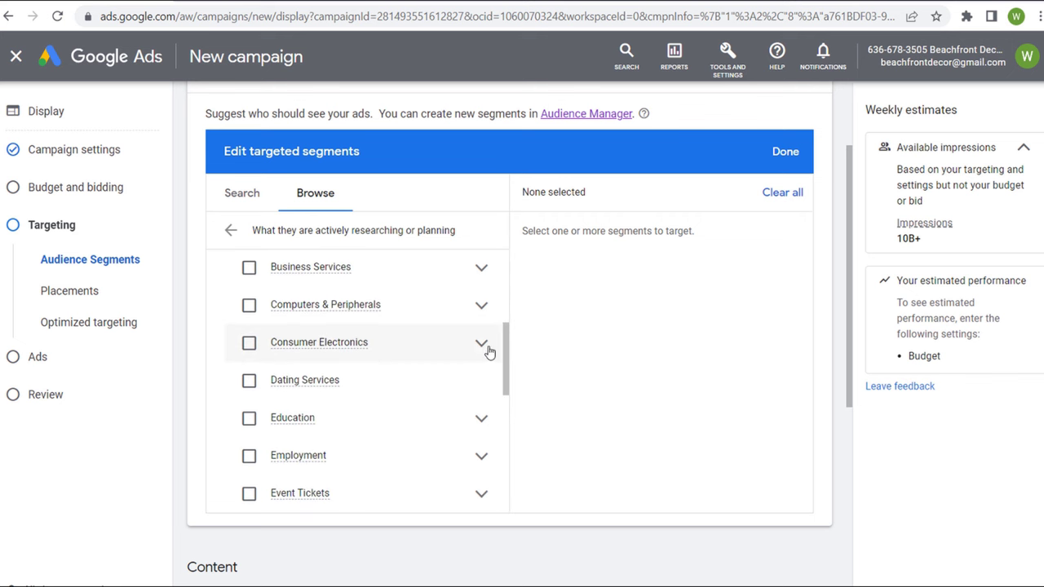
pyautogui.click(481, 342)
pyautogui.click(482, 383)
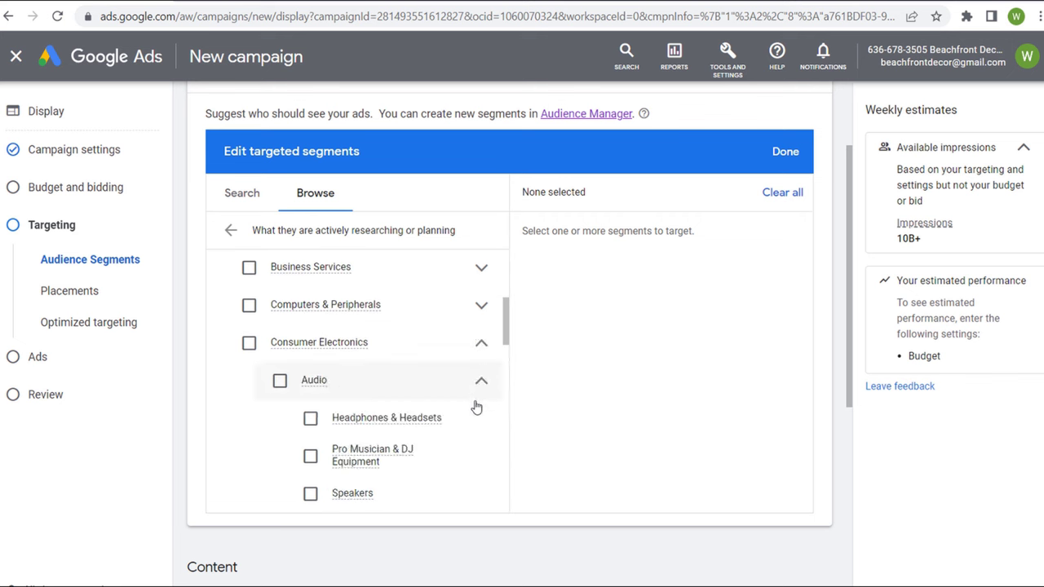
pyautogui.scroll(-1, 408, 420)
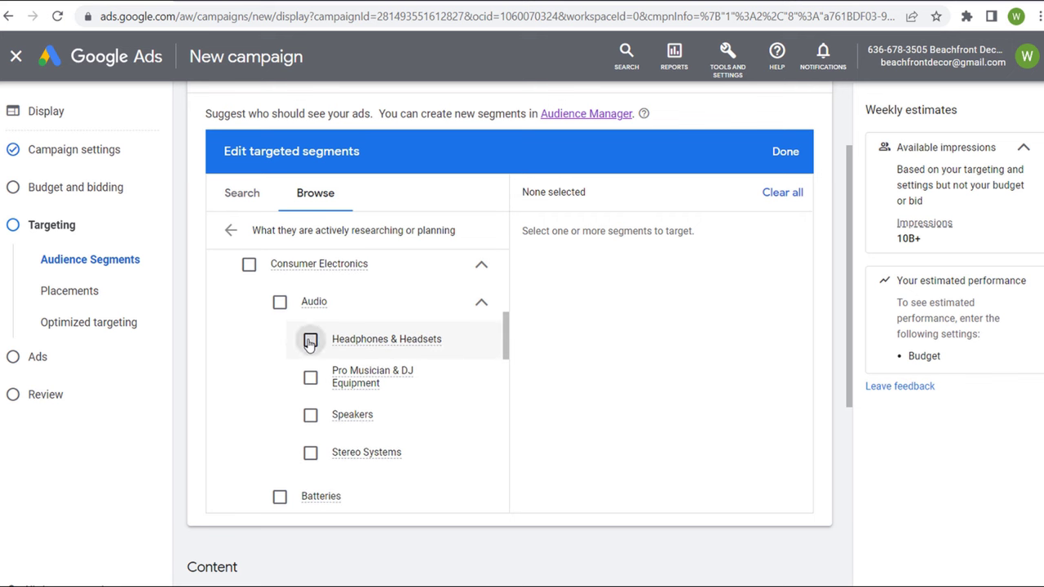
pyautogui.click(310, 339)
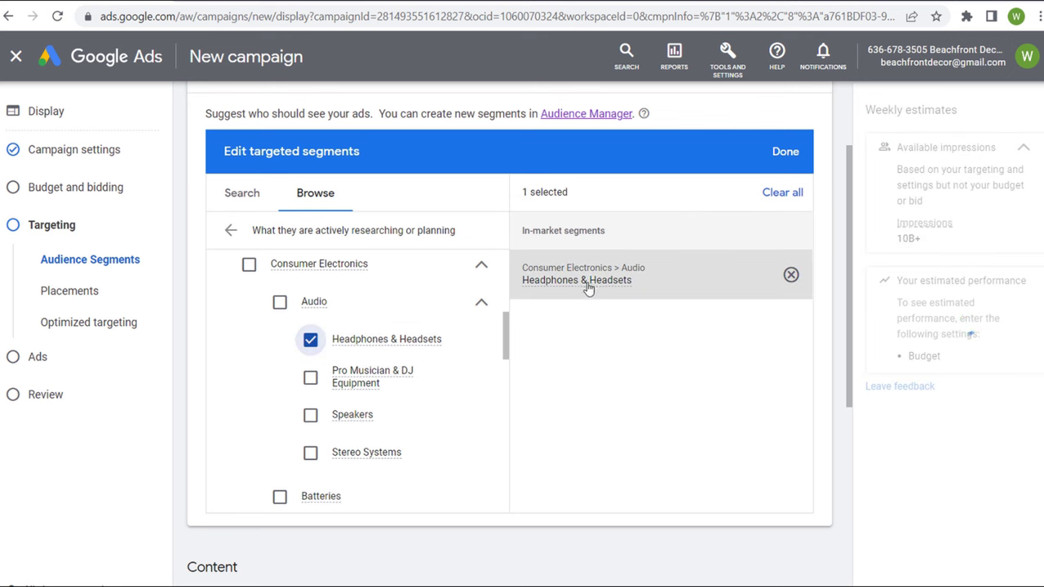
# - Examine the weekly impressions estimate in the details of the selected Headphones & Headsets segment
pyautogui.moveTo(587, 288)
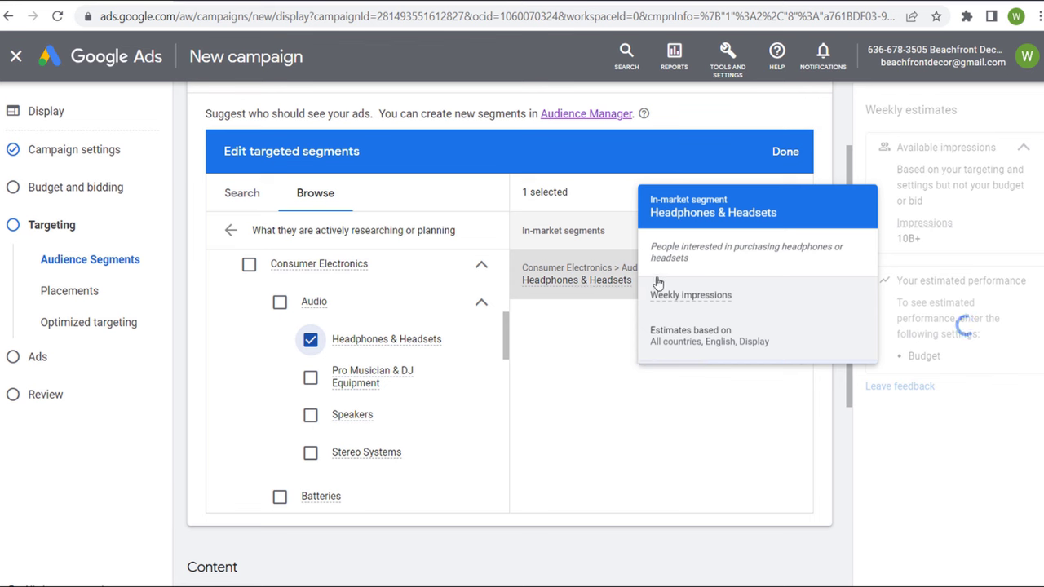
pyautogui.moveTo(683, 161); pyautogui.dragTo(810, 180)
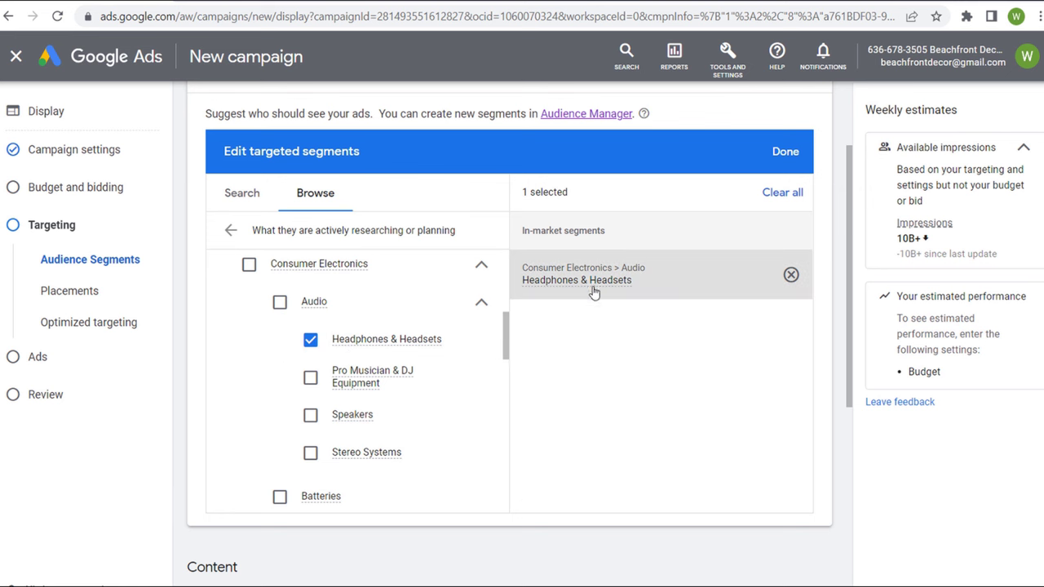
pyautogui.moveTo(594, 287)
pyautogui.moveTo(652, 231); pyautogui.dragTo(740, 234)
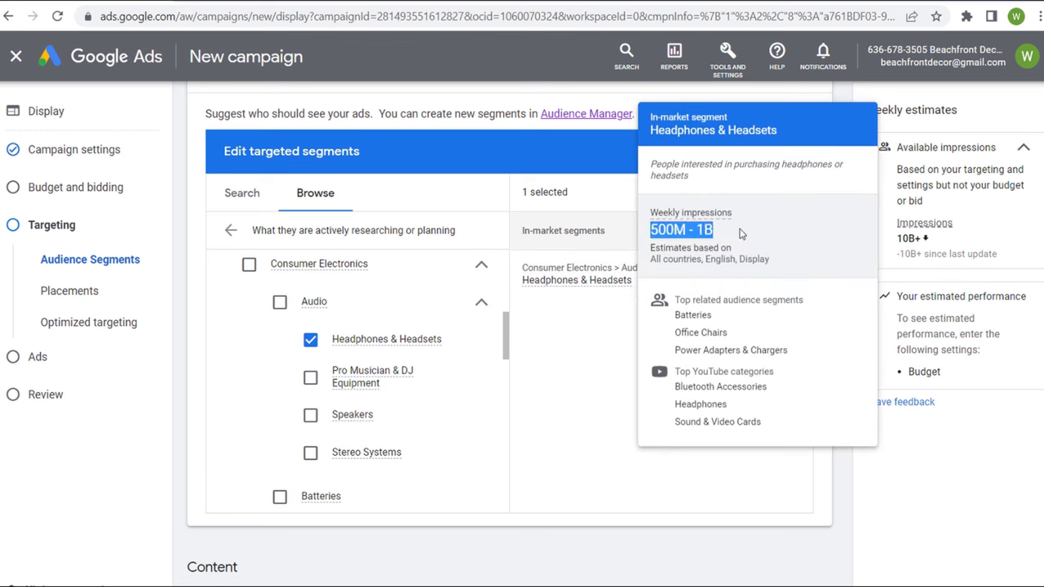
# - Check the combined audience segments, and start a new custom segment for people who searched for specific terms on Google
pyautogui.click(232, 232)
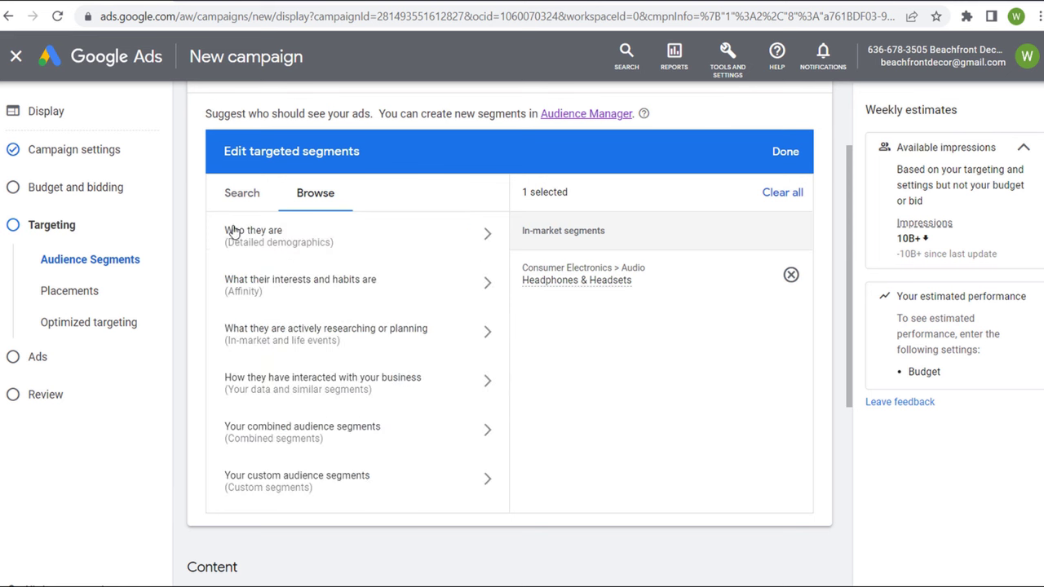
pyautogui.click(361, 439)
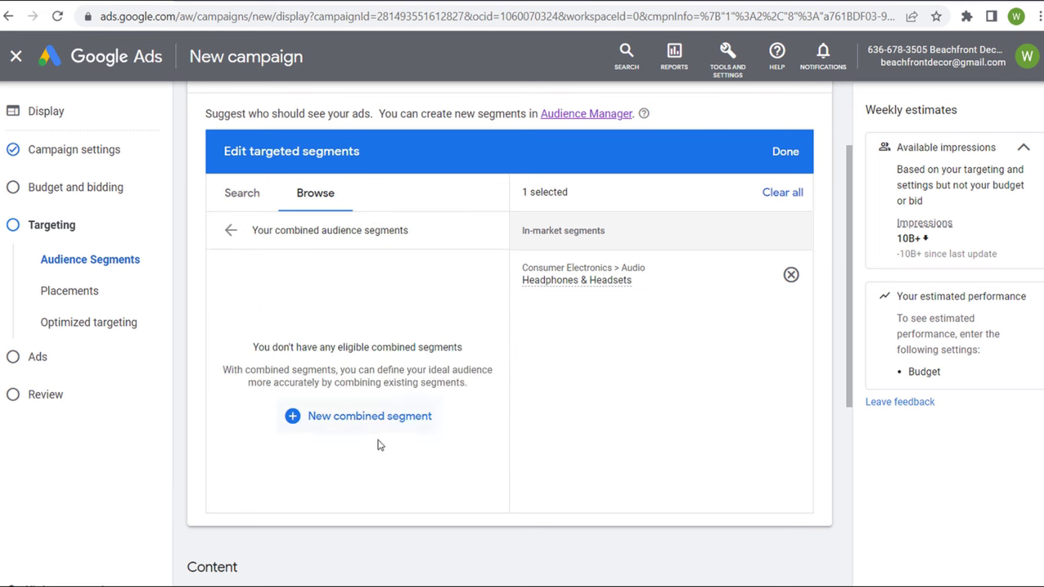
pyautogui.click(231, 231)
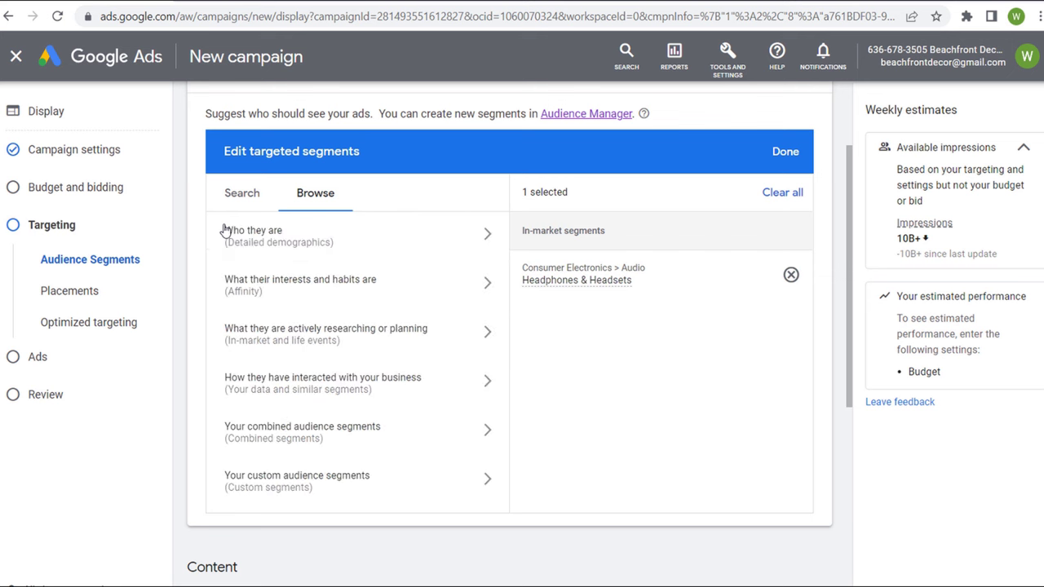
pyautogui.click(292, 480)
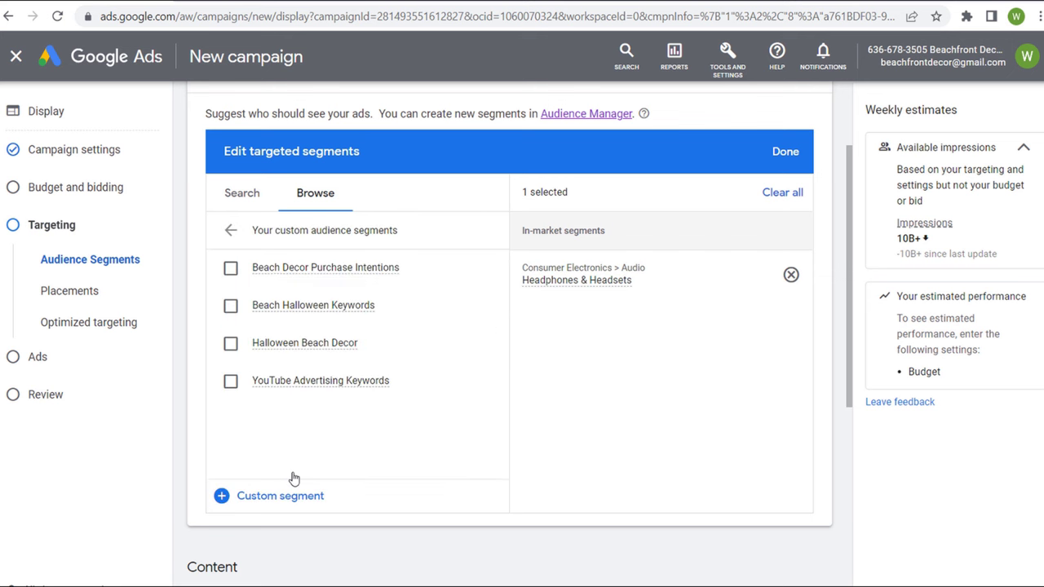
pyautogui.click(228, 499)
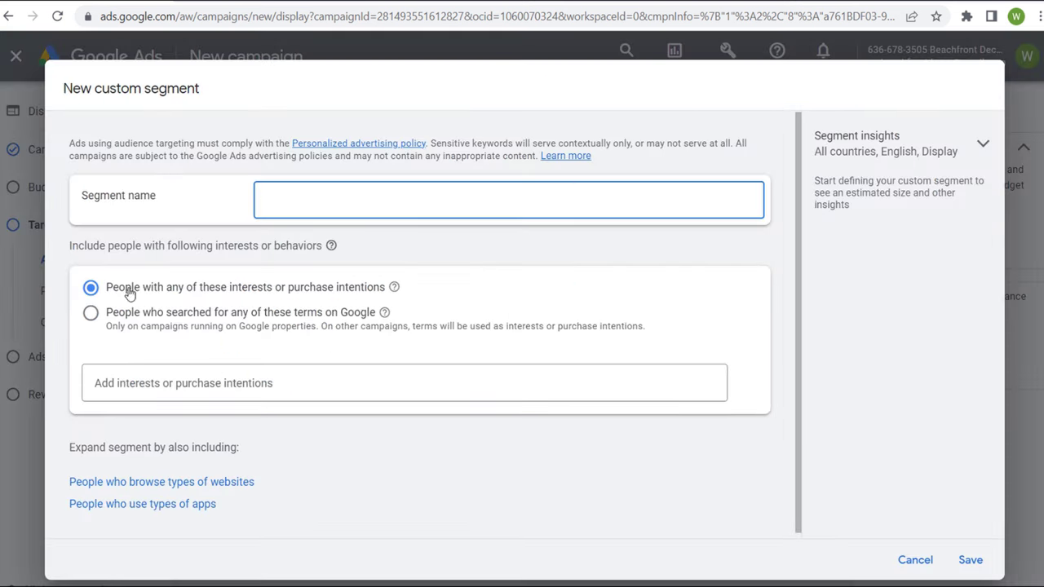
pyautogui.click(90, 313)
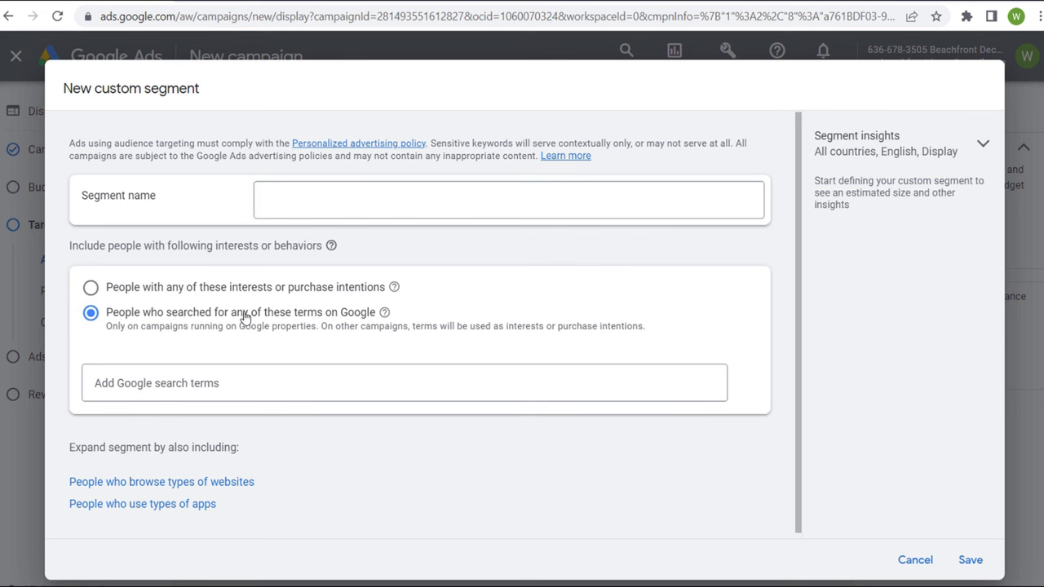
# - Add the Google search terms "best headphones", "bluetooth headphones" and "noise cancelling headphones" to the custom segment
pyautogui.click(257, 388)
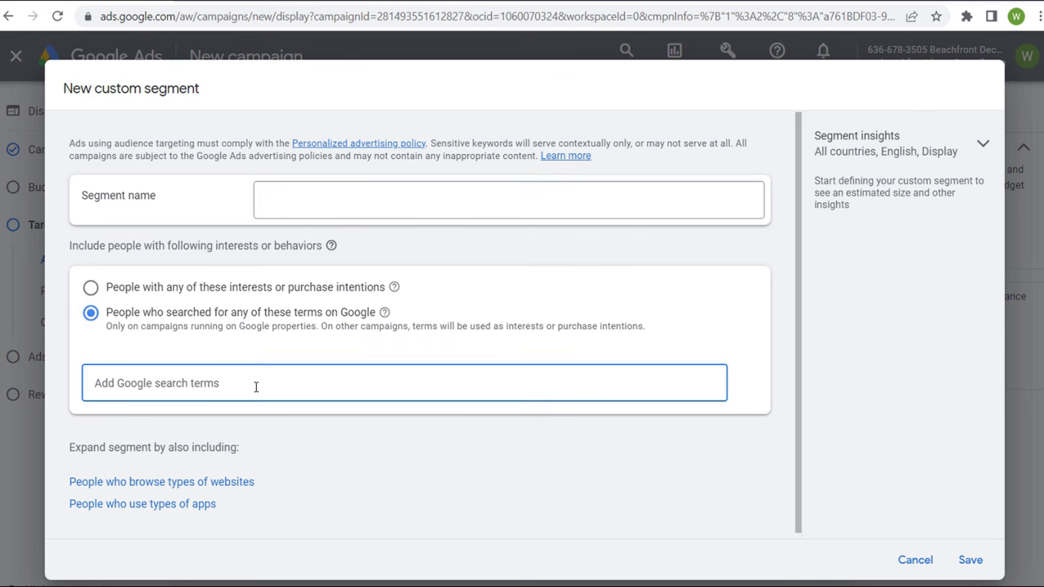
pyautogui.write('best headphones')
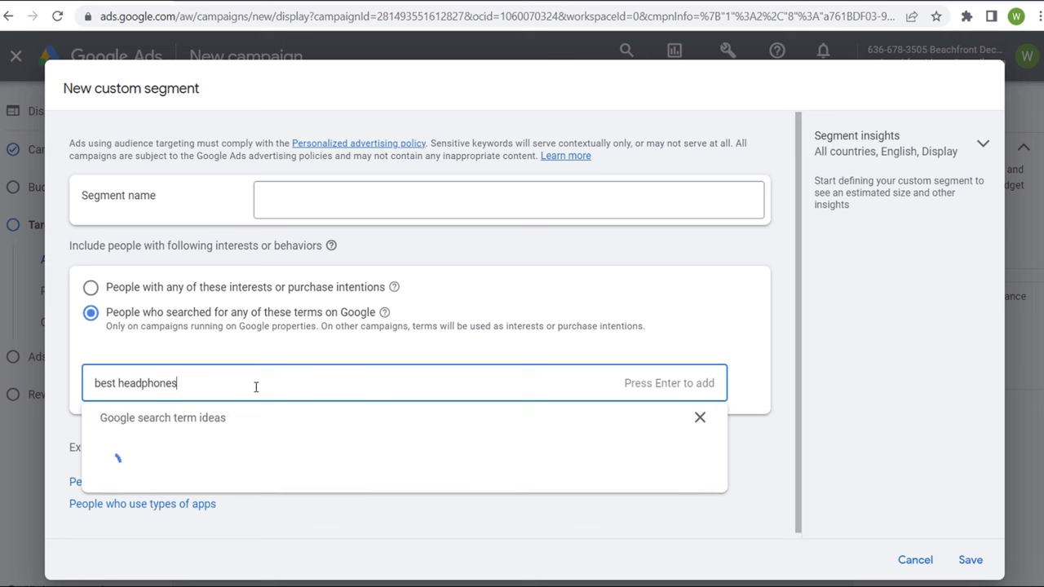
pyautogui.press('Return')
pyautogui.write('blue')
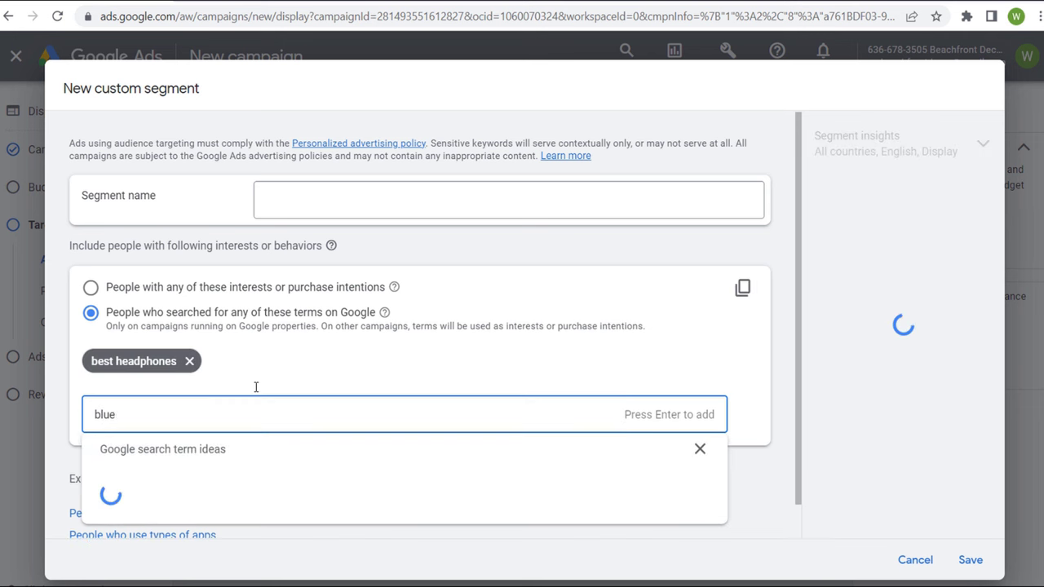
pyautogui.write('tooth headphones')
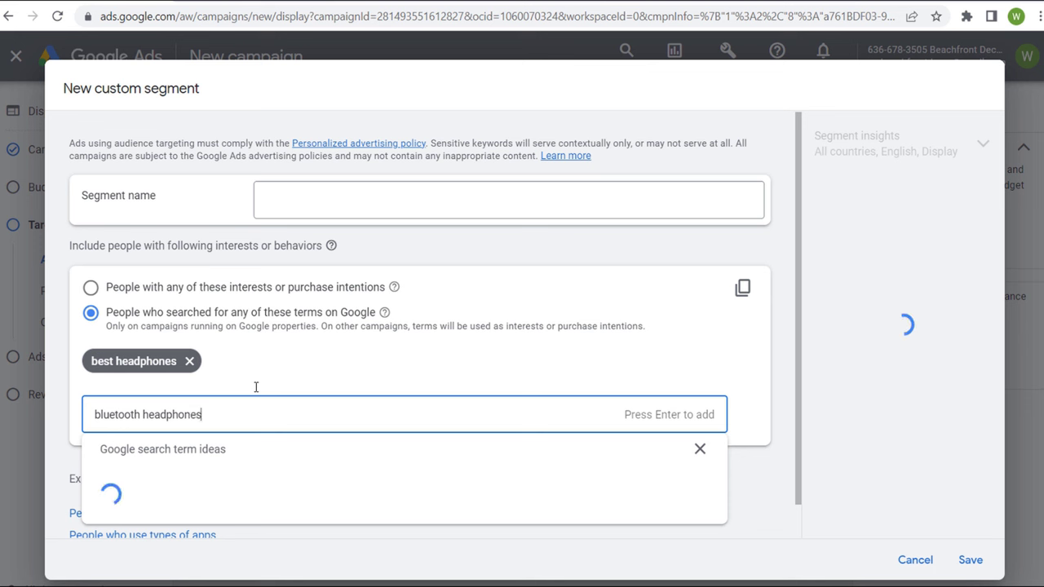
pyautogui.press('Return')
pyautogui.write('n')
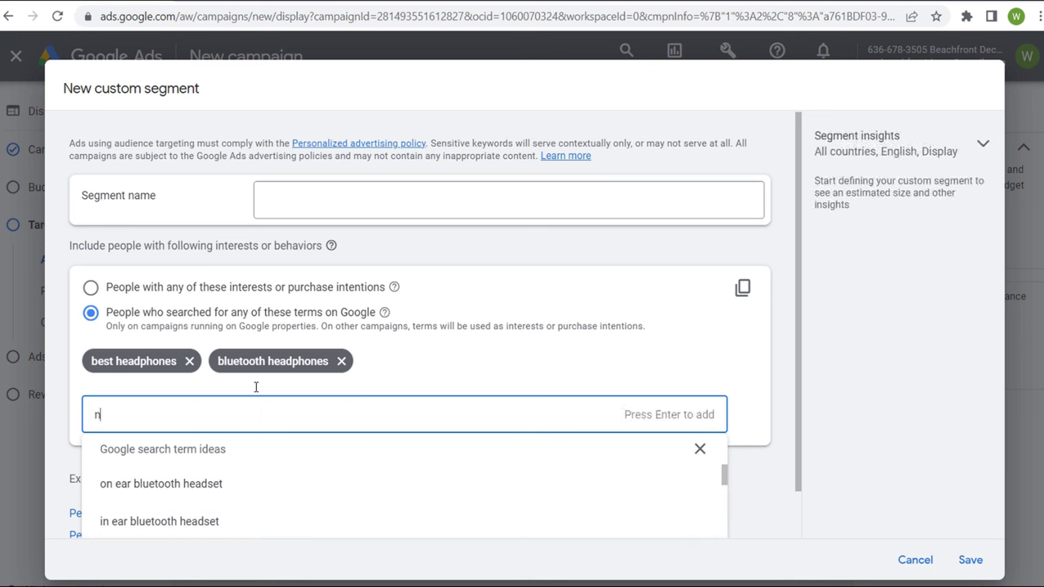
pyautogui.write('oise cancelling headphones')
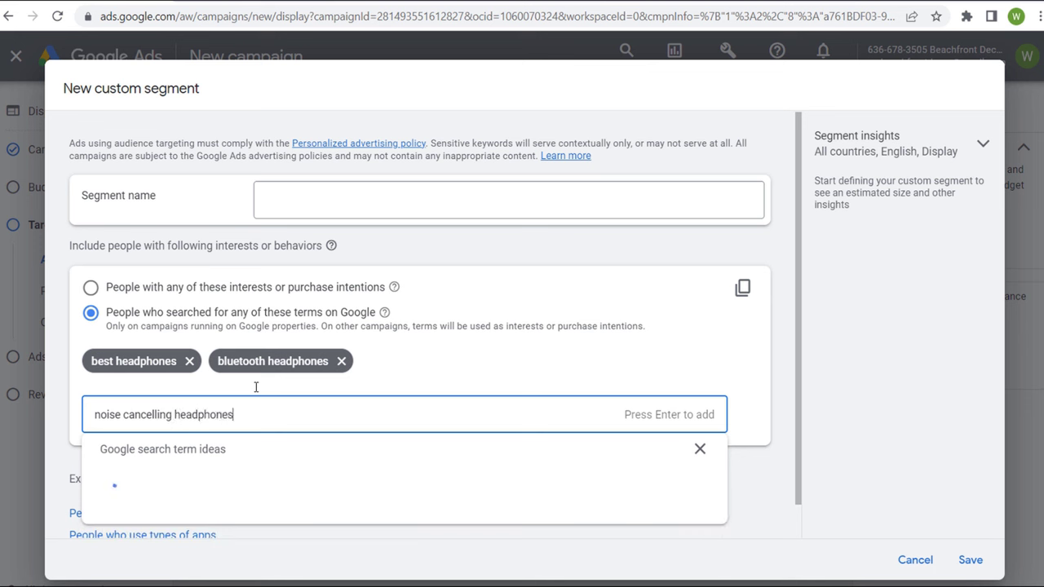
pyautogui.press('Return')
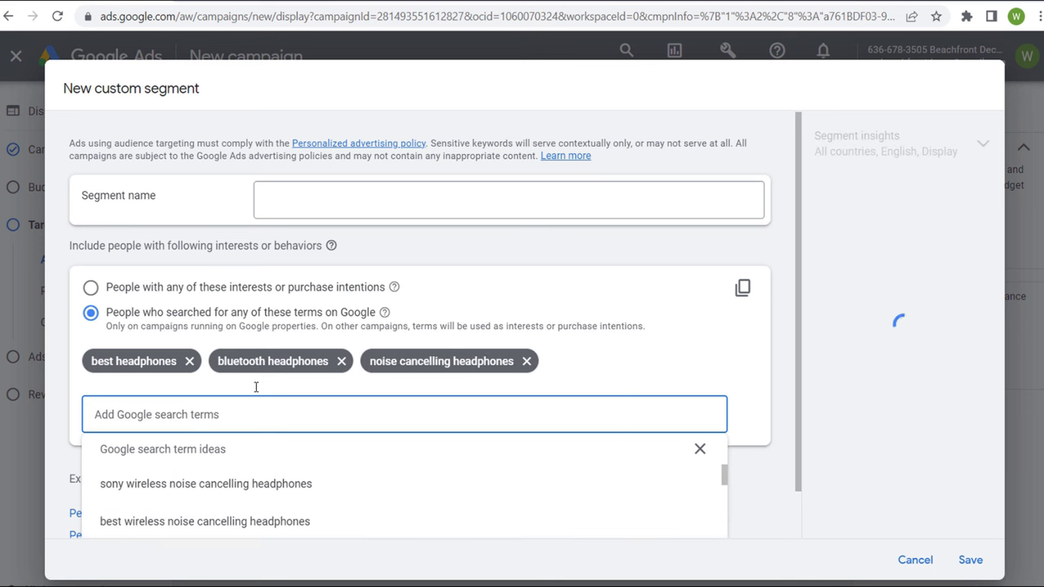
# - Add the suggested terms for sony wireless, best wireless and over ear wireless noise cancelling headphones, plus sony true wireless noise cancelling earbuds
pyautogui.click(156, 486)
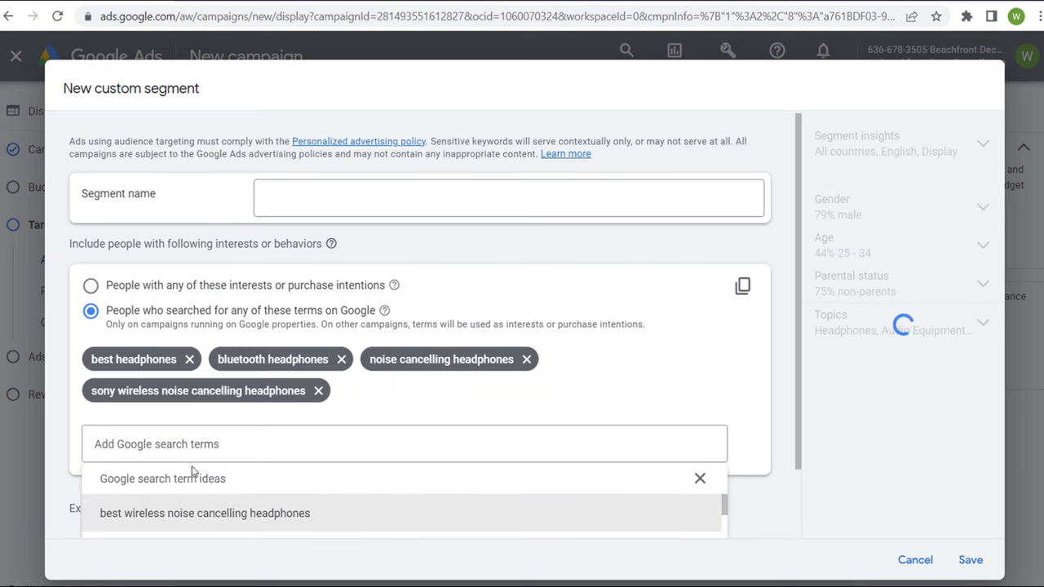
pyautogui.click(147, 514)
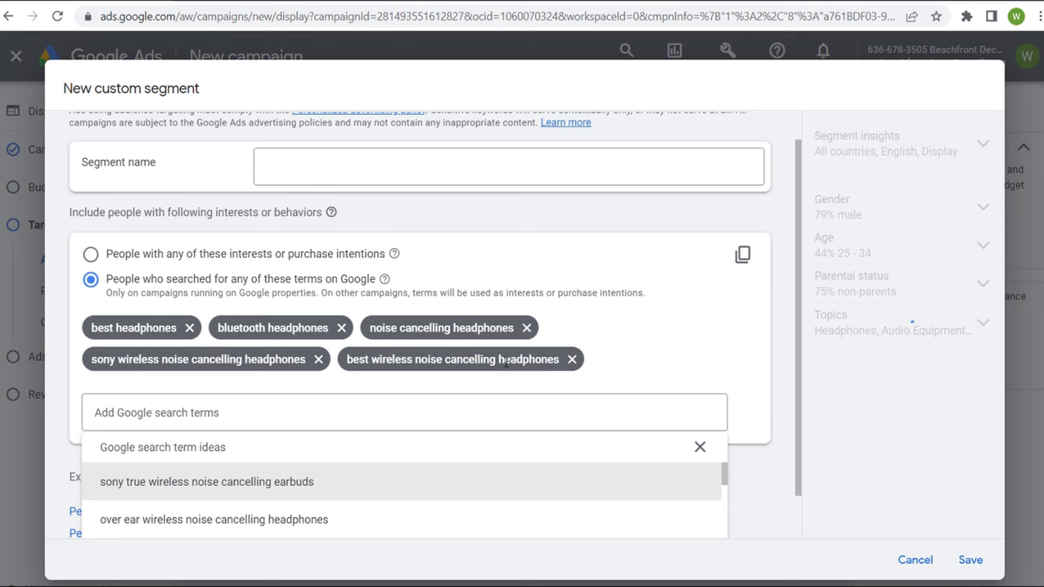
pyautogui.click(145, 485)
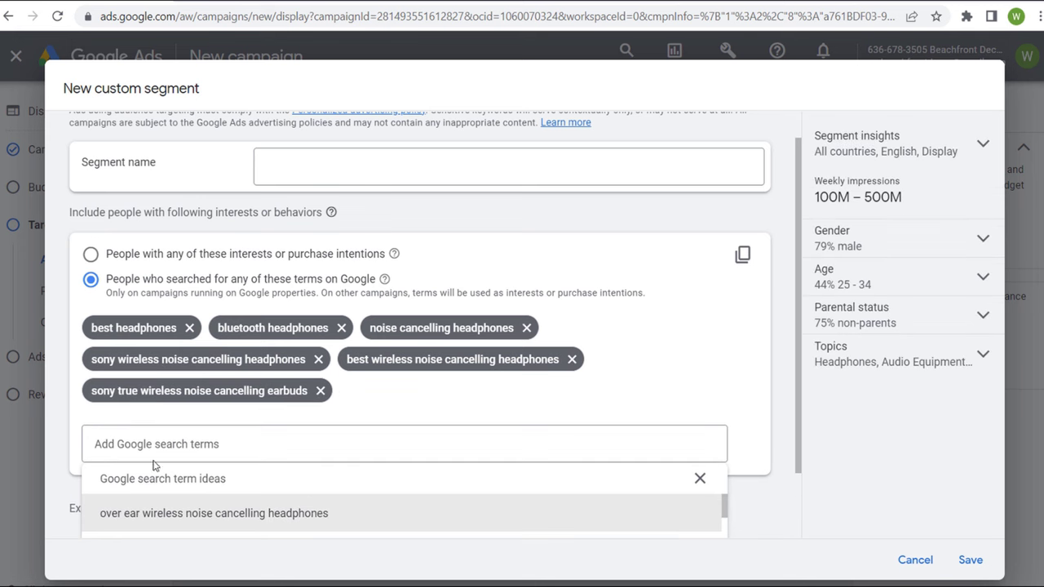
pyautogui.click(154, 515)
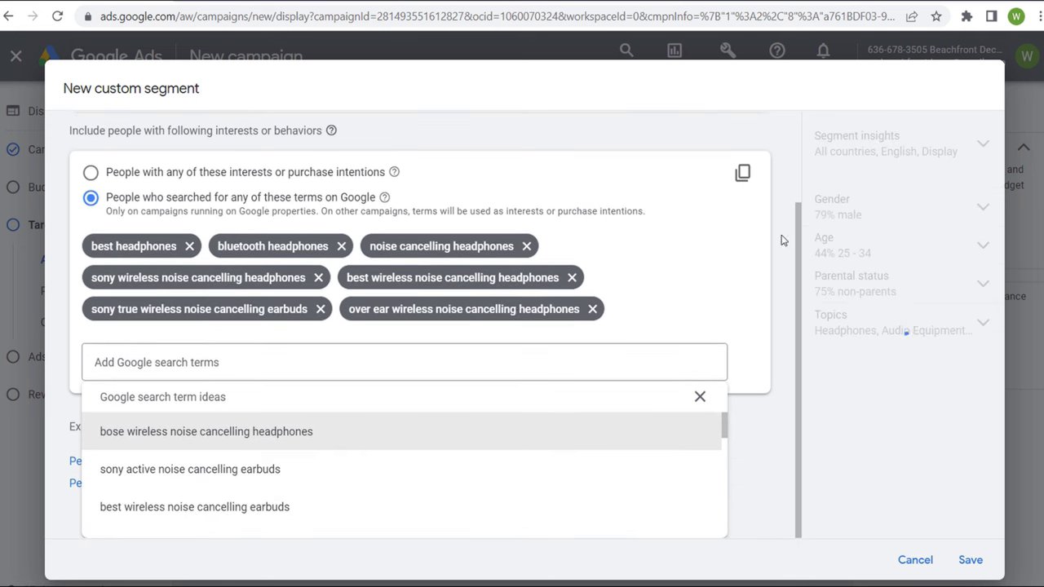
# - Name the custom segment "Headphones Audience" and save it to the campaign's targeted segments
pyautogui.scroll(1, 454, 229)
pyautogui.scroll(1, 454, 229)
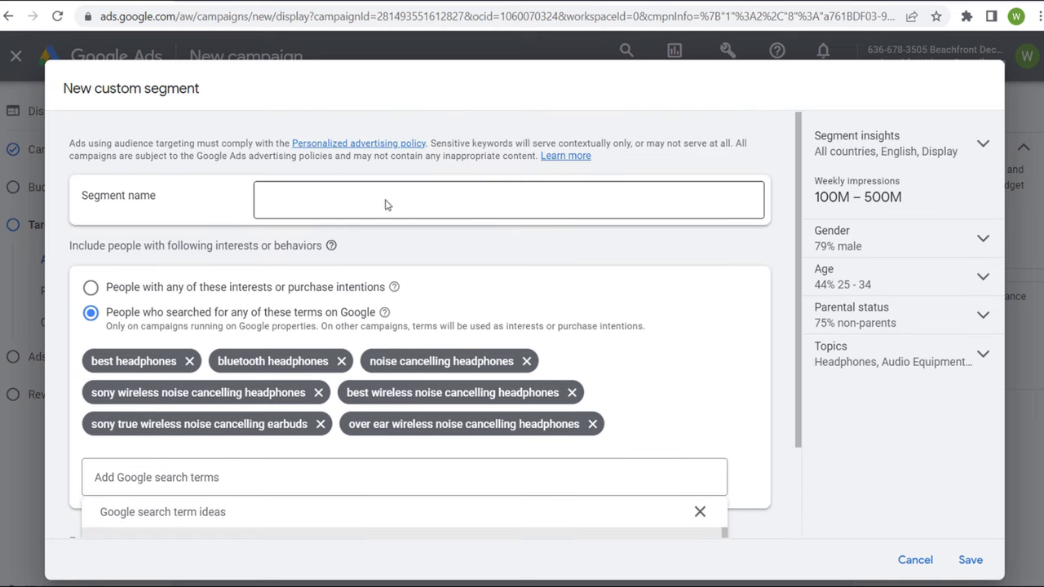
pyautogui.click(389, 199)
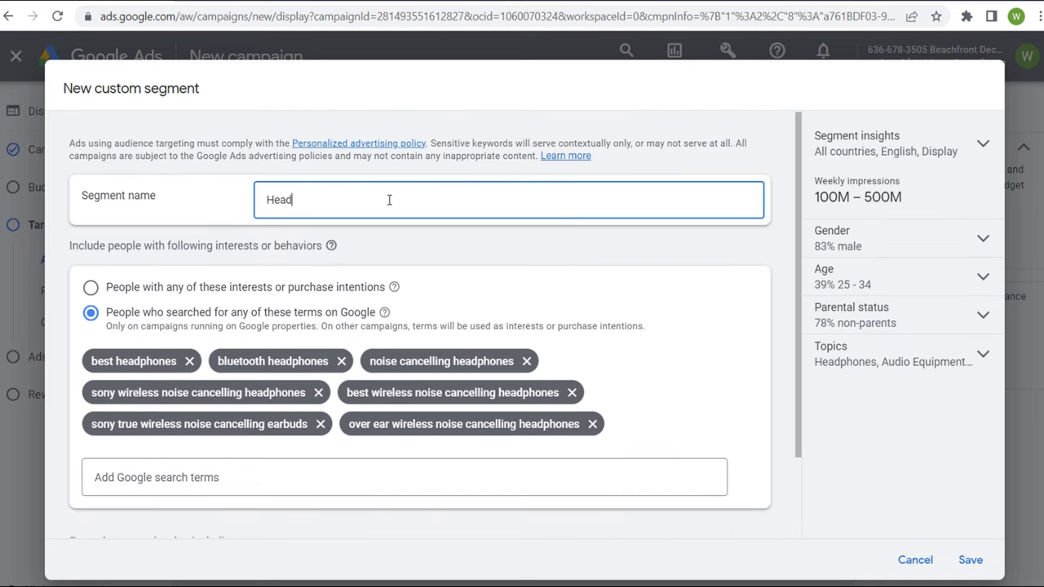
pyautogui.write('Headphones Audience')
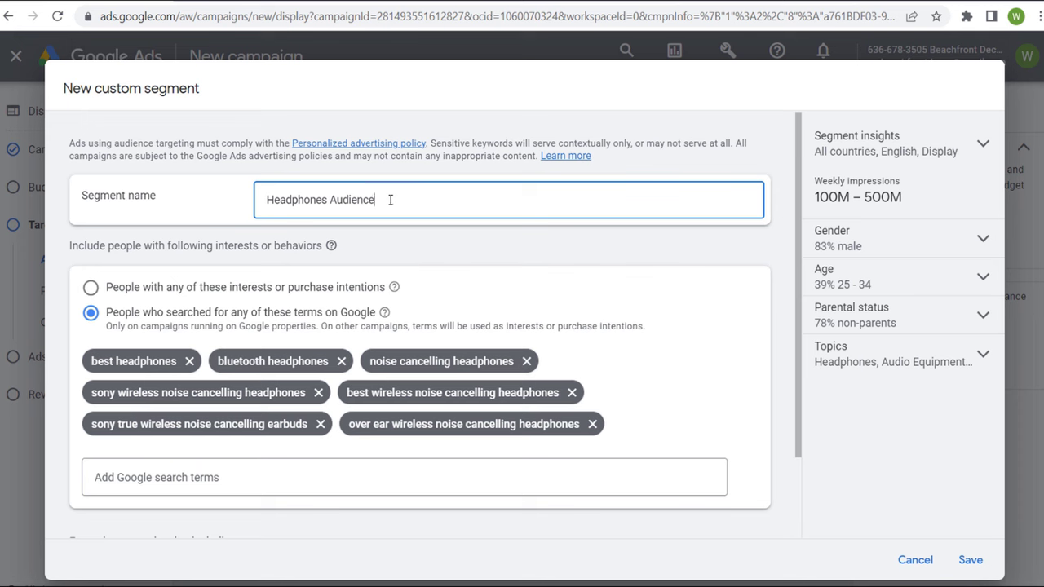
pyautogui.click(517, 247)
pyautogui.scroll(-2, 601, 250)
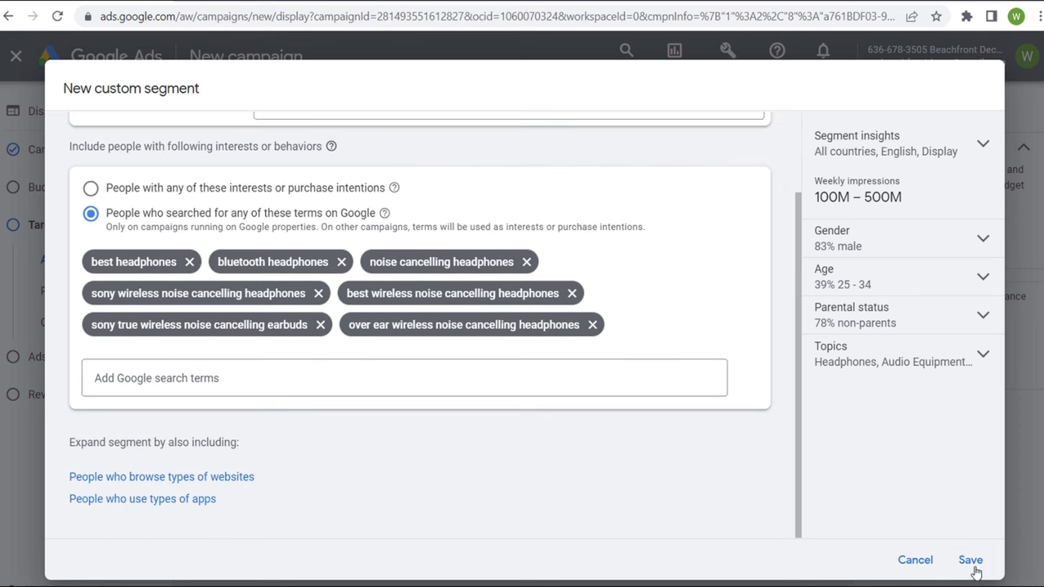
pyautogui.click(972, 562)
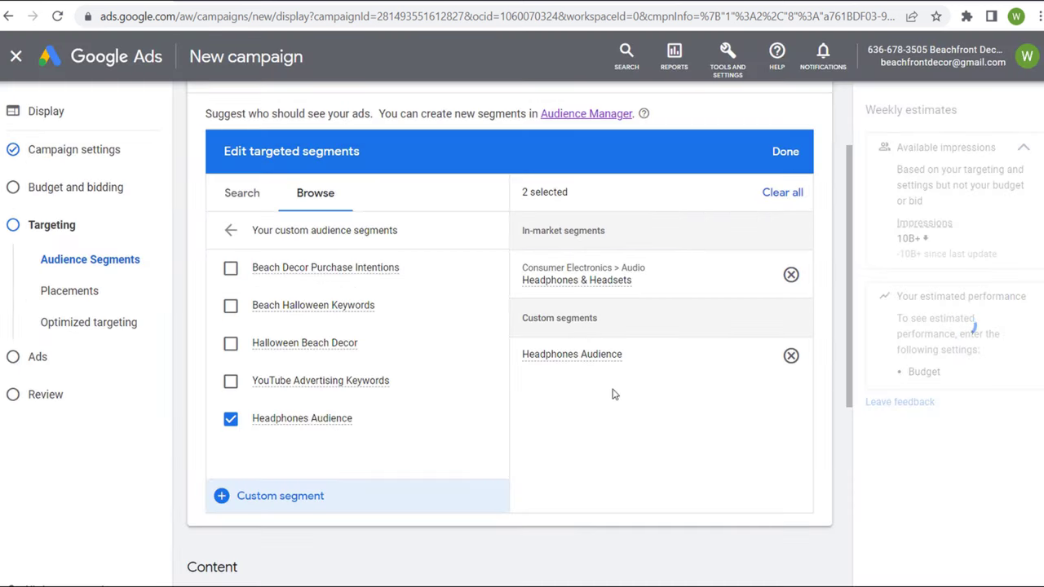
# - Compare the weekly impression estimates of the Headphones & Headsets in-market segment and the Headphones Audience custom segment
pyautogui.moveTo(571, 362)
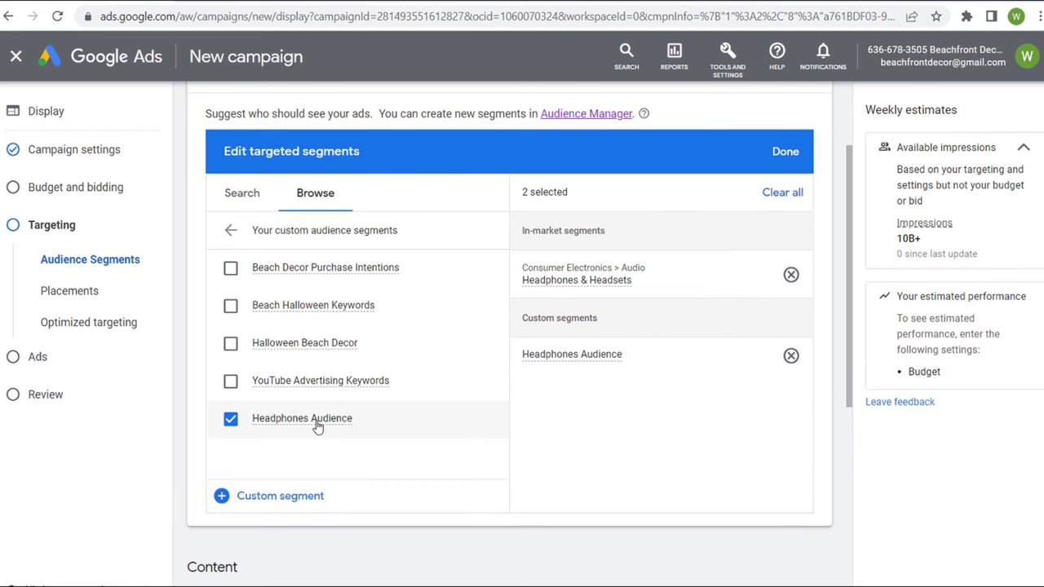
pyautogui.moveTo(314, 425)
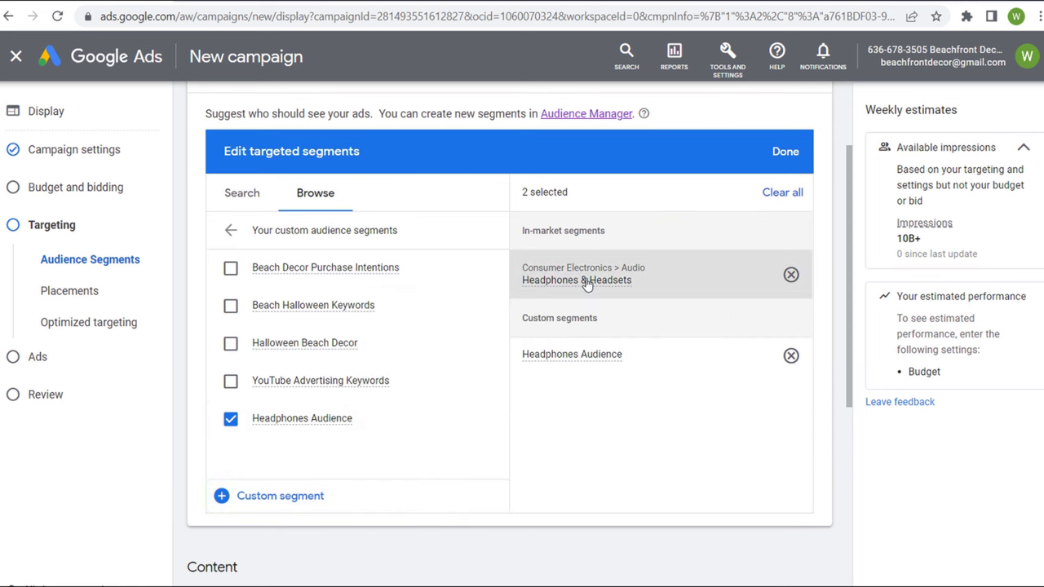
pyautogui.moveTo(589, 284)
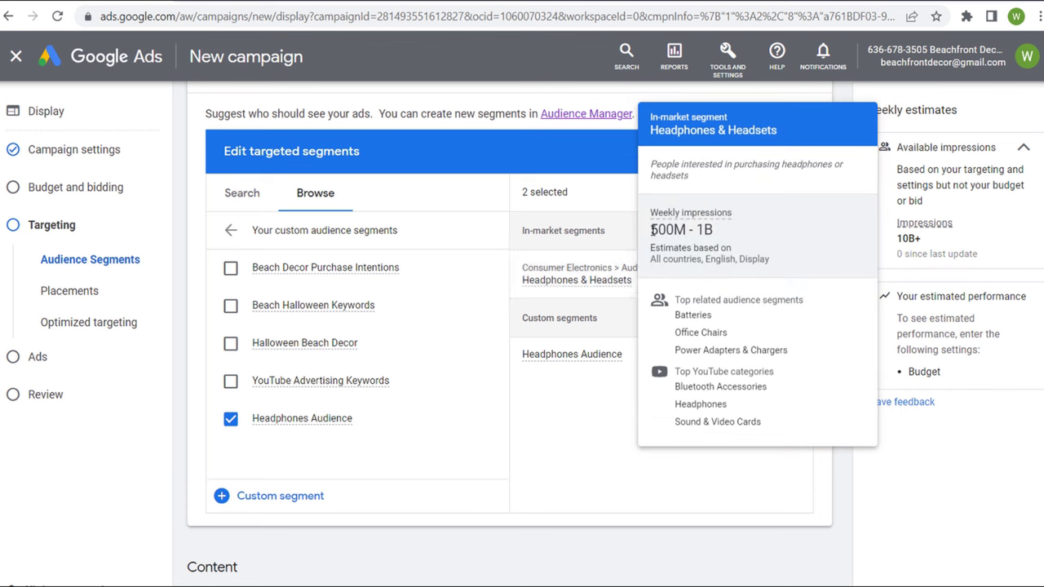
pyautogui.moveTo(651, 230); pyautogui.dragTo(714, 236)
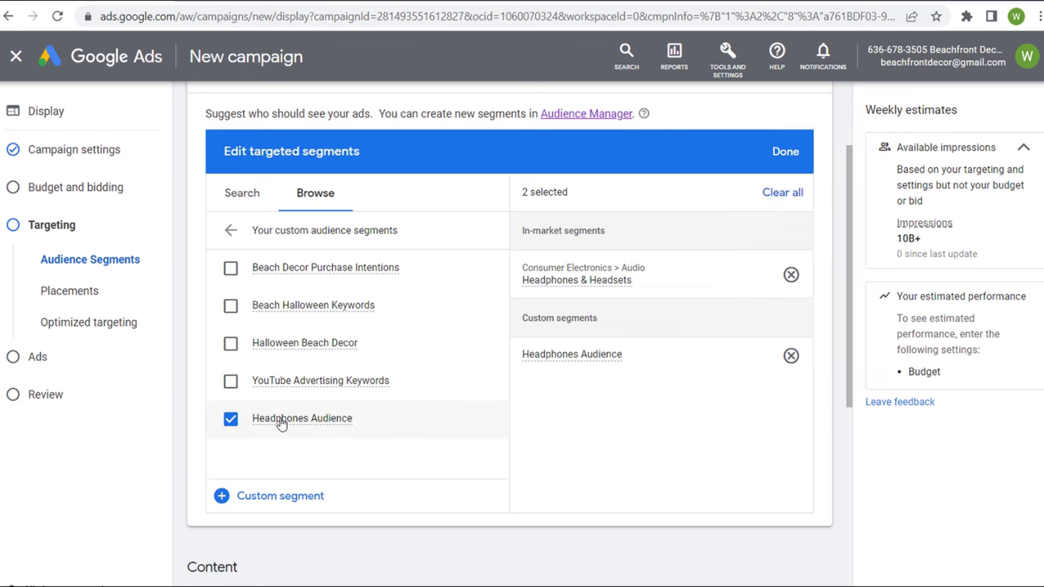
pyautogui.moveTo(280, 423)
pyautogui.moveTo(371, 447); pyautogui.dragTo(662, 441)
pyautogui.moveTo(275, 423)
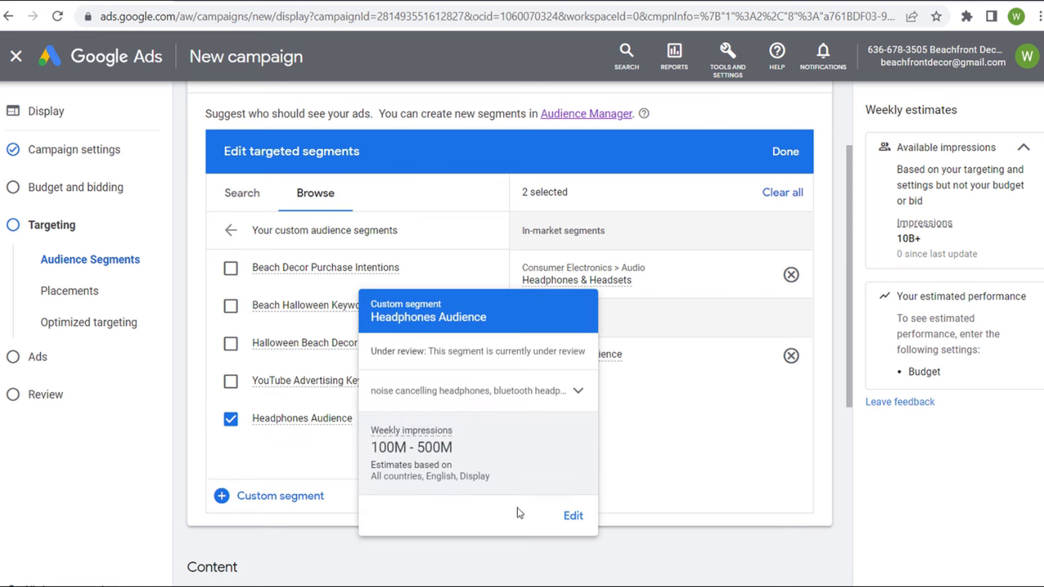
# - Open the Headphones Audience segment for editing, check the age breakdown in its insights, and save it
pyautogui.click(572, 516)
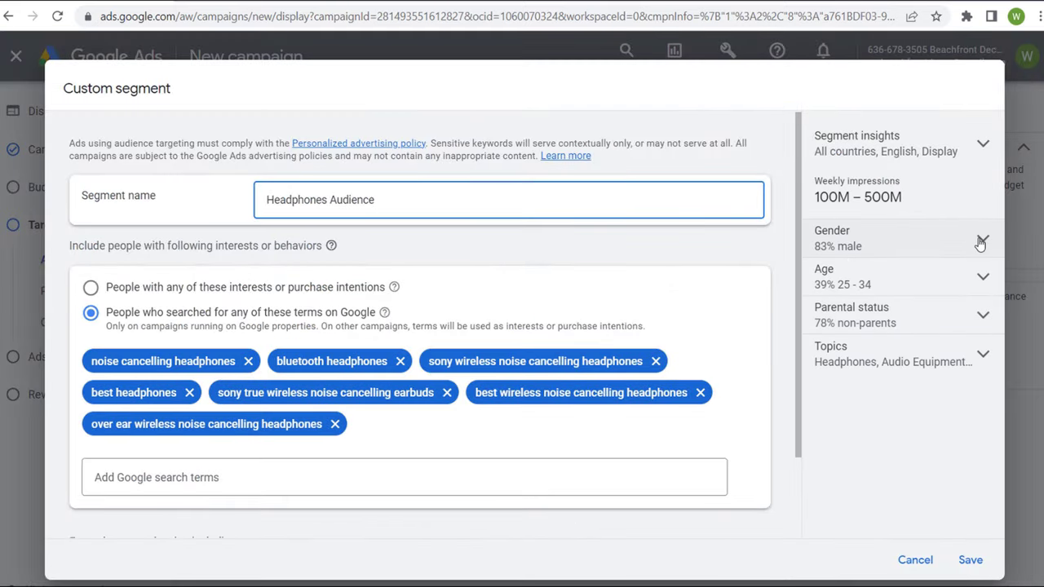
pyautogui.click(972, 281)
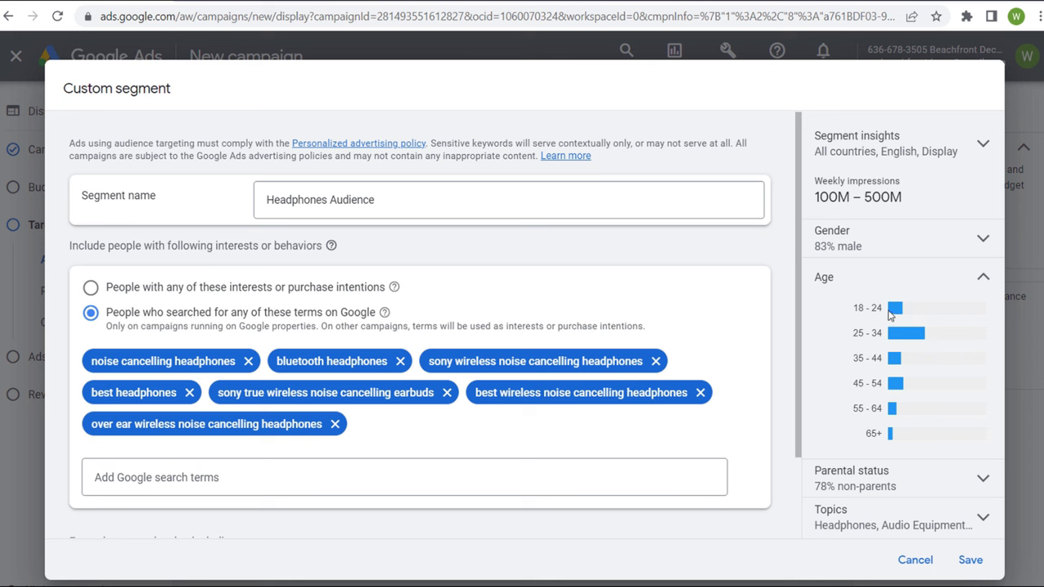
pyautogui.moveTo(897, 309)
pyautogui.click(981, 278)
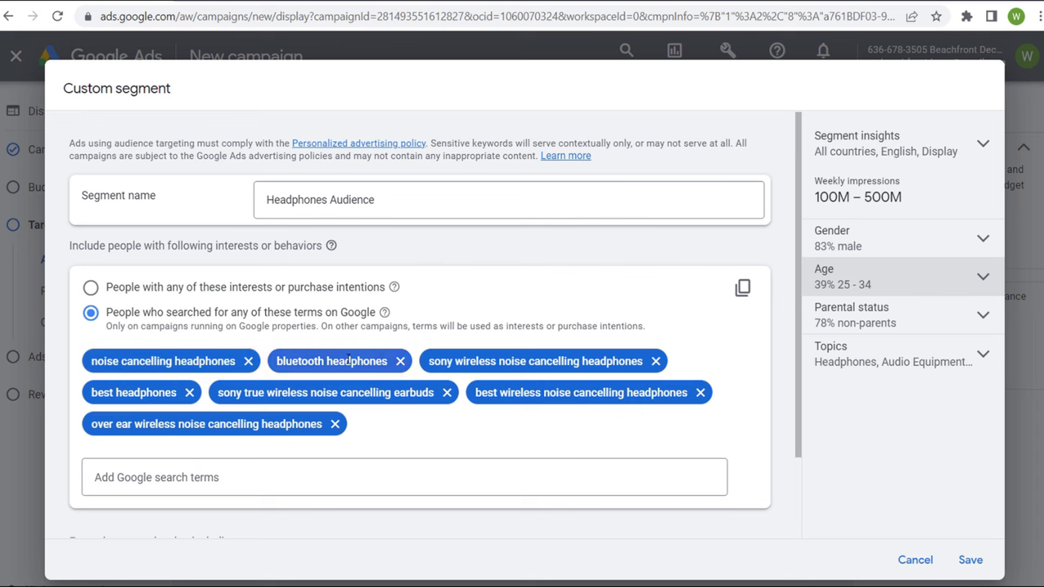
pyautogui.click(970, 559)
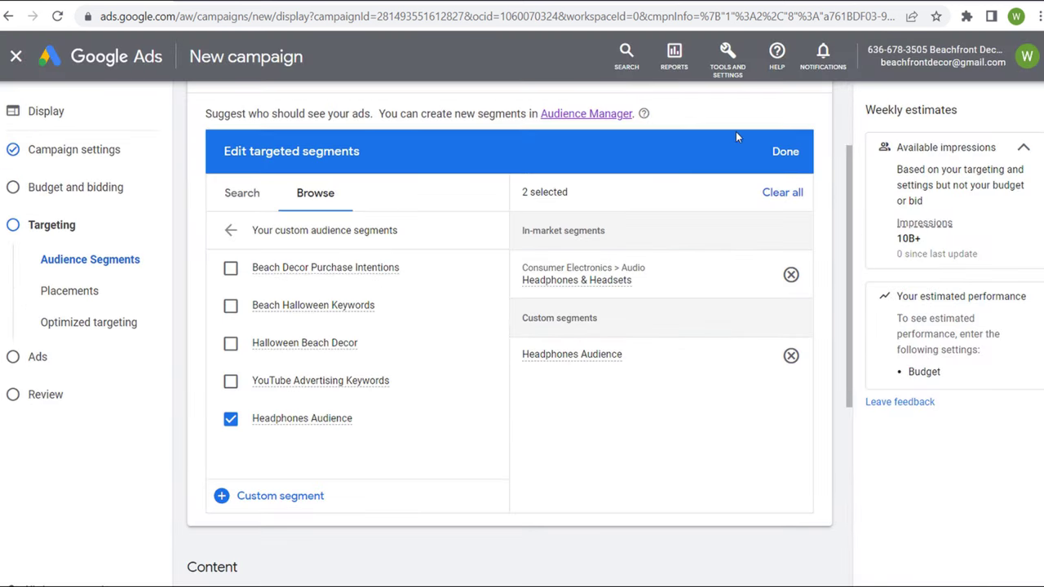
pyautogui.moveTo(629, 291); pyautogui.dragTo(603, 282)
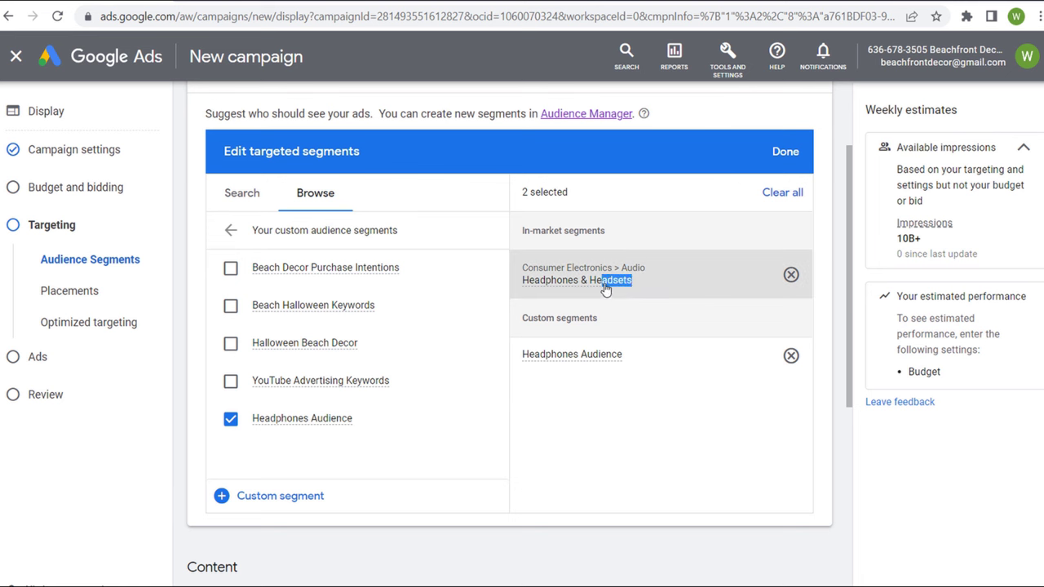
pyautogui.click(718, 406)
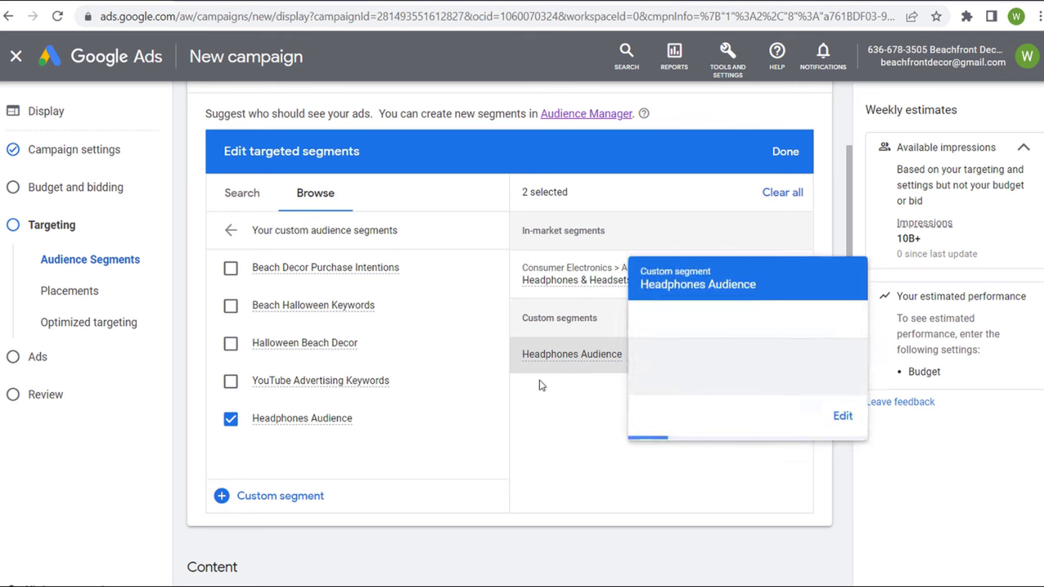
# - Review the website visitors and similar segments among the audiences based on how people have interacted with the business
pyautogui.click(230, 230)
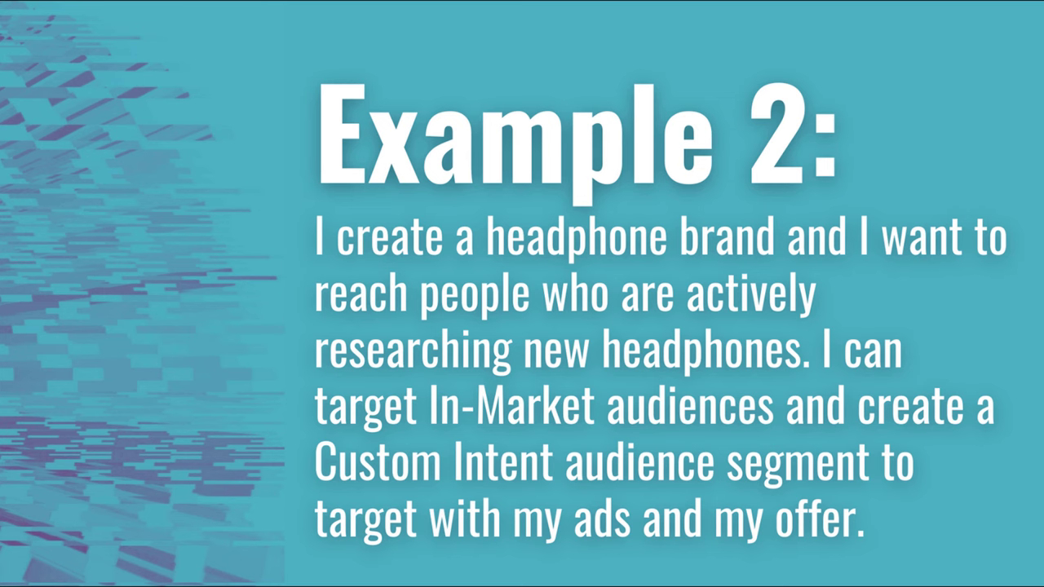
pyautogui.click(596, 232)
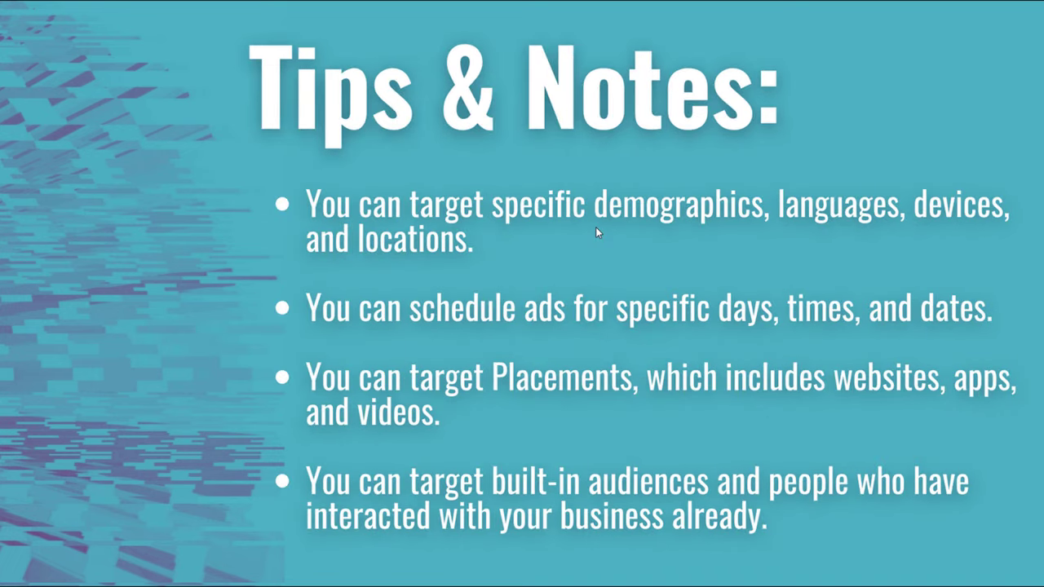
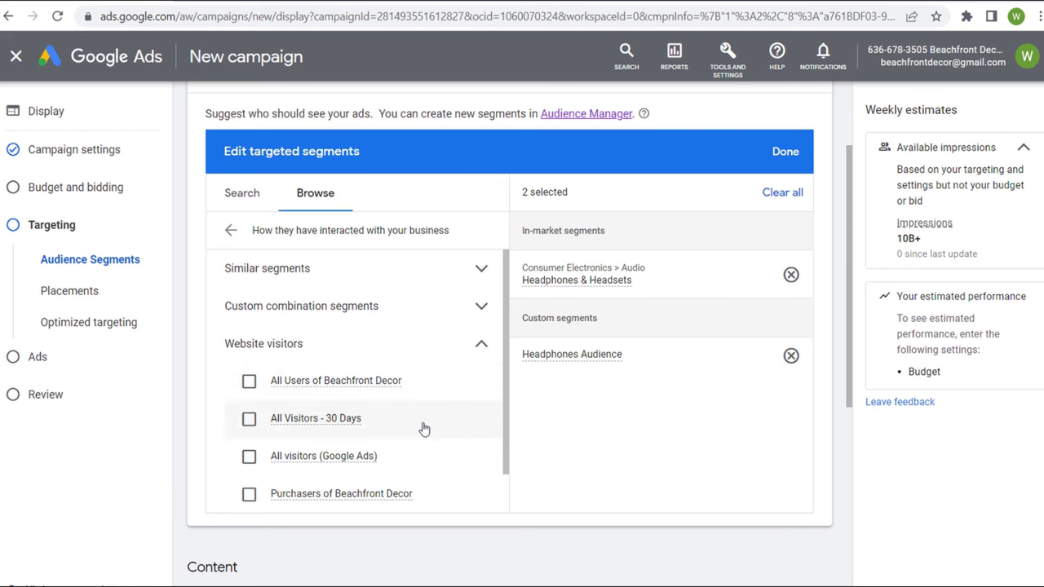
pyautogui.scroll(-1, 431, 419)
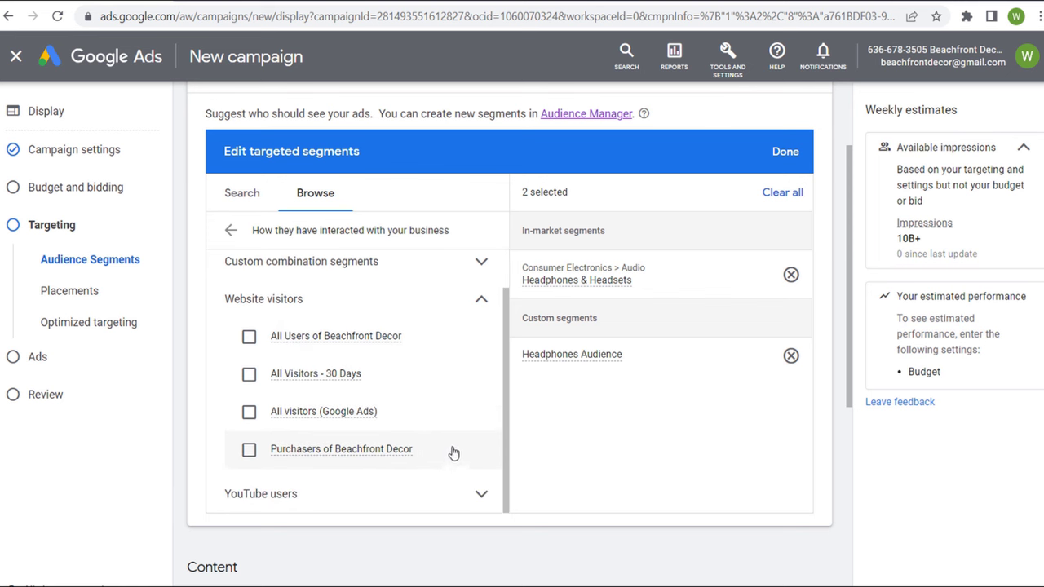
pyautogui.click(482, 302)
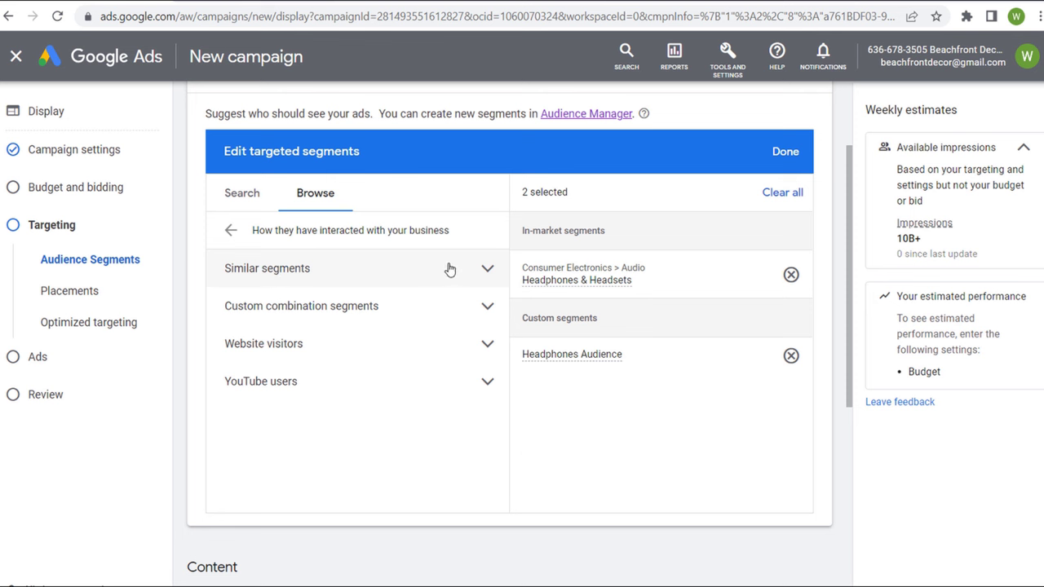
pyautogui.click(492, 269)
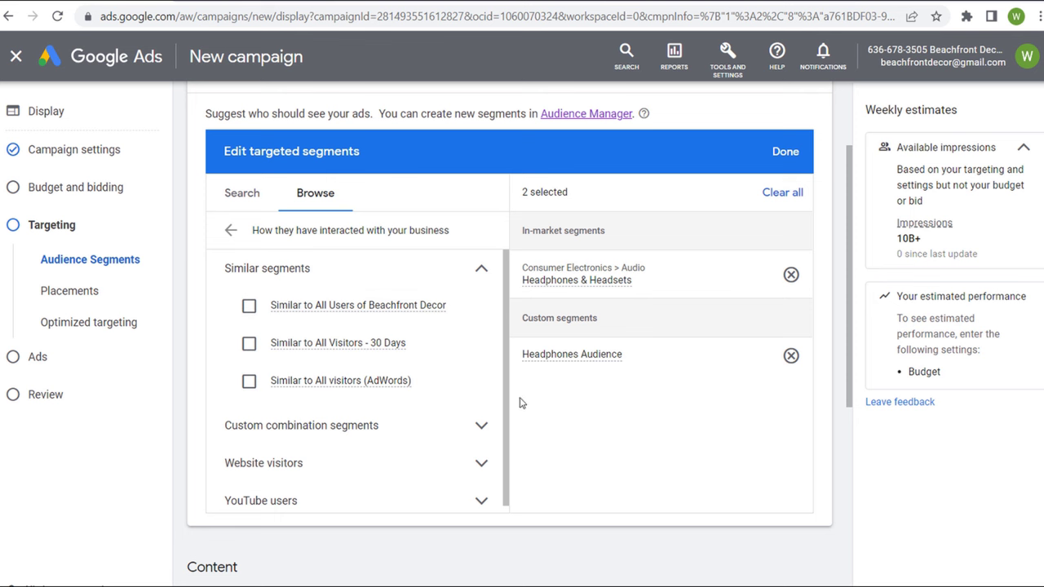
pyautogui.click(480, 274)
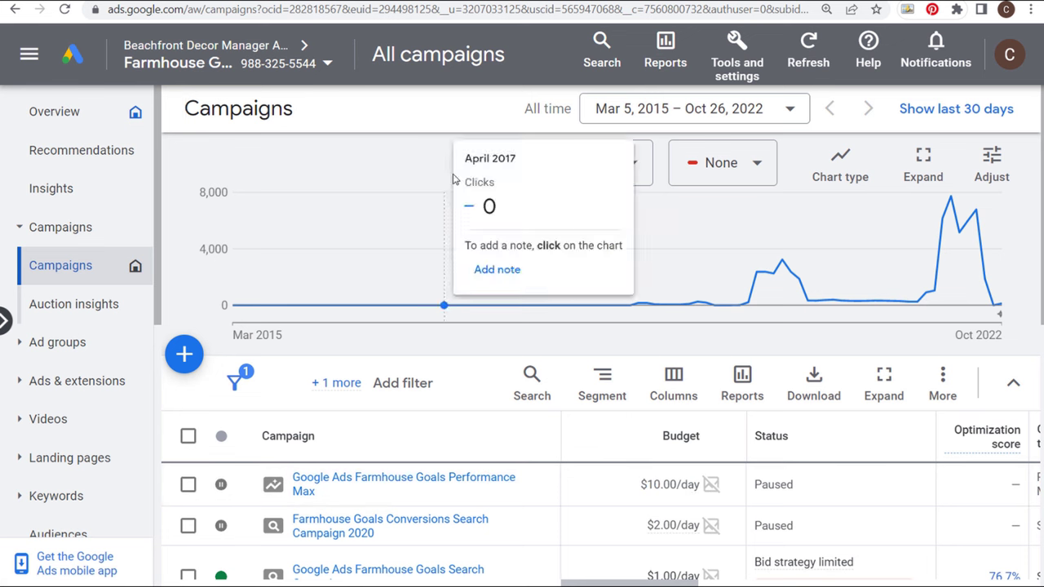
# - Open the Farmhouse Goals account's conversions summary and check the total conversion value of the Purchases goal's affiliate click action
pyautogui.click(747, 53)
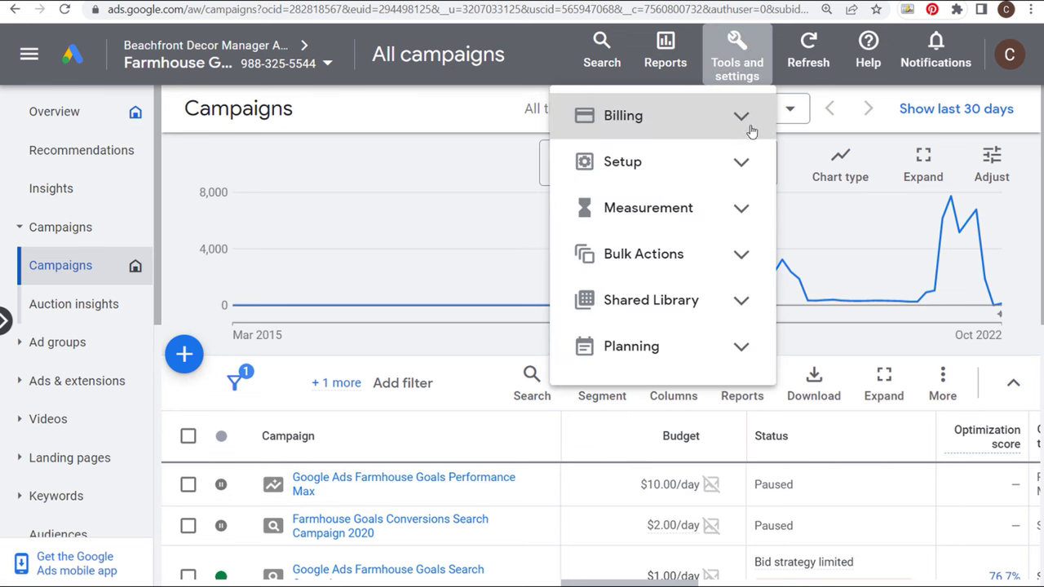
pyautogui.click(741, 210)
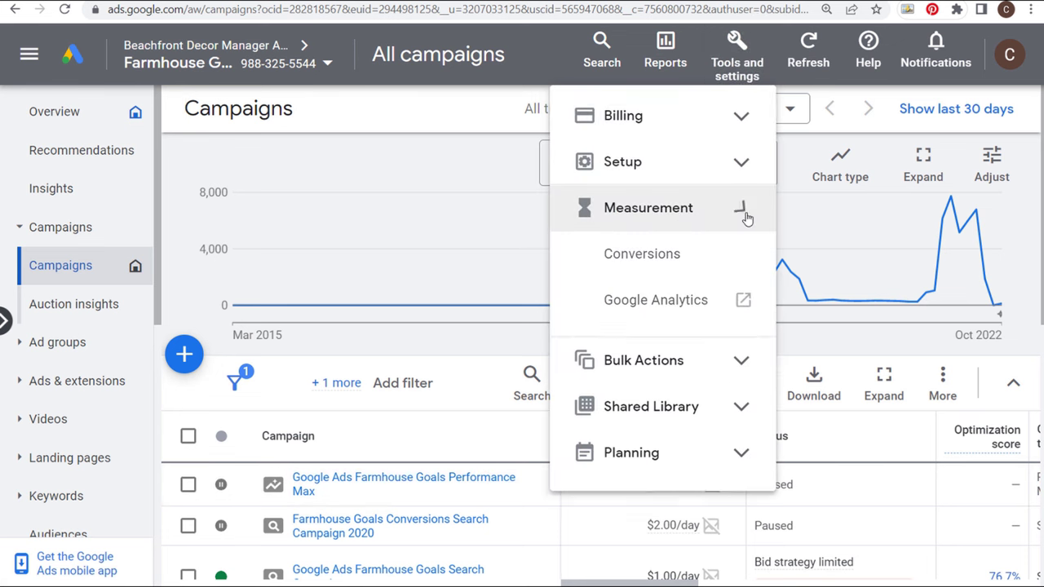
pyautogui.click(670, 254)
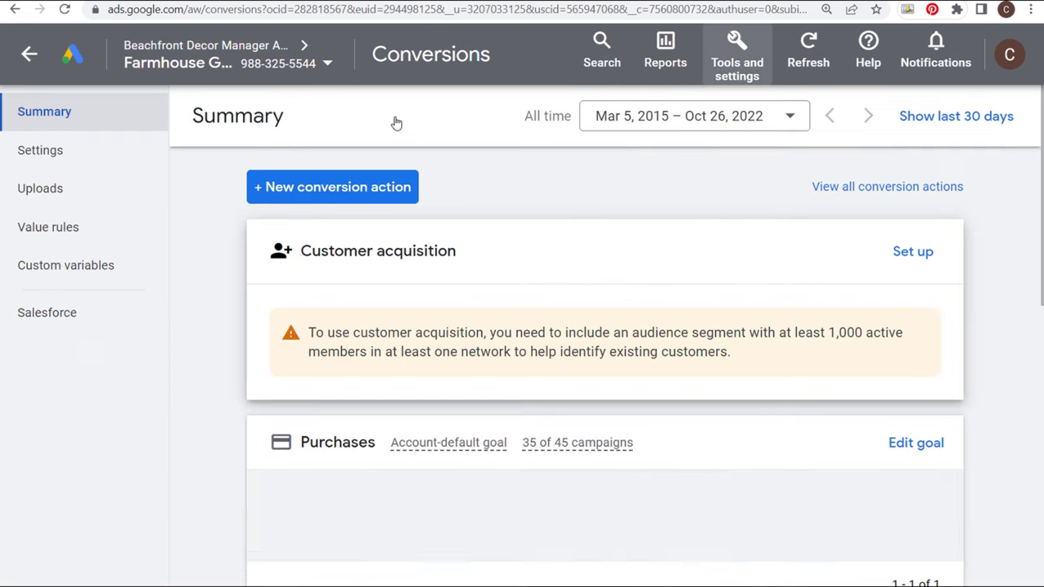
pyautogui.scroll(-2, 219, 256)
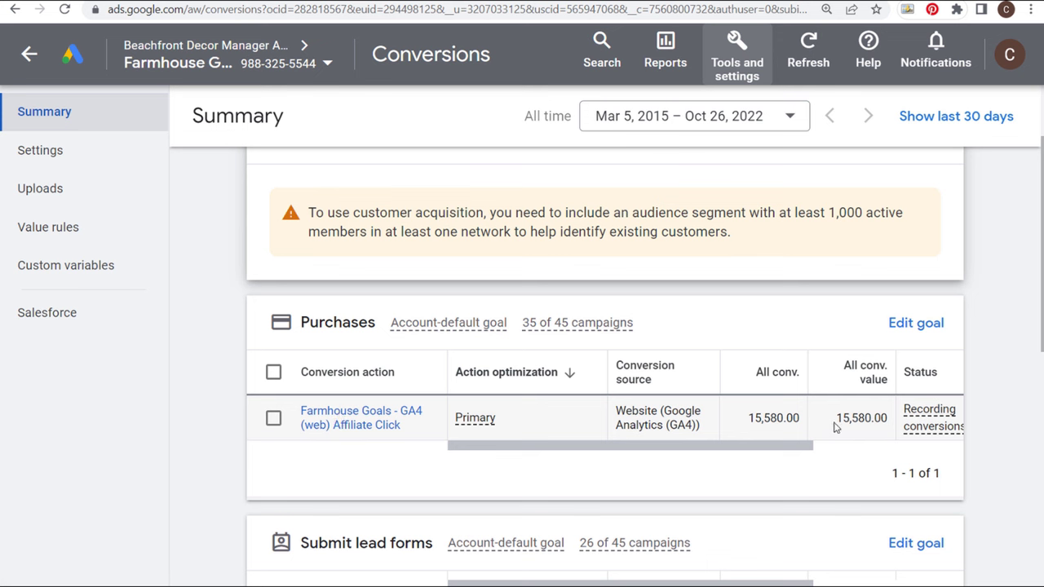
pyautogui.moveTo(835, 426); pyautogui.dragTo(892, 426)
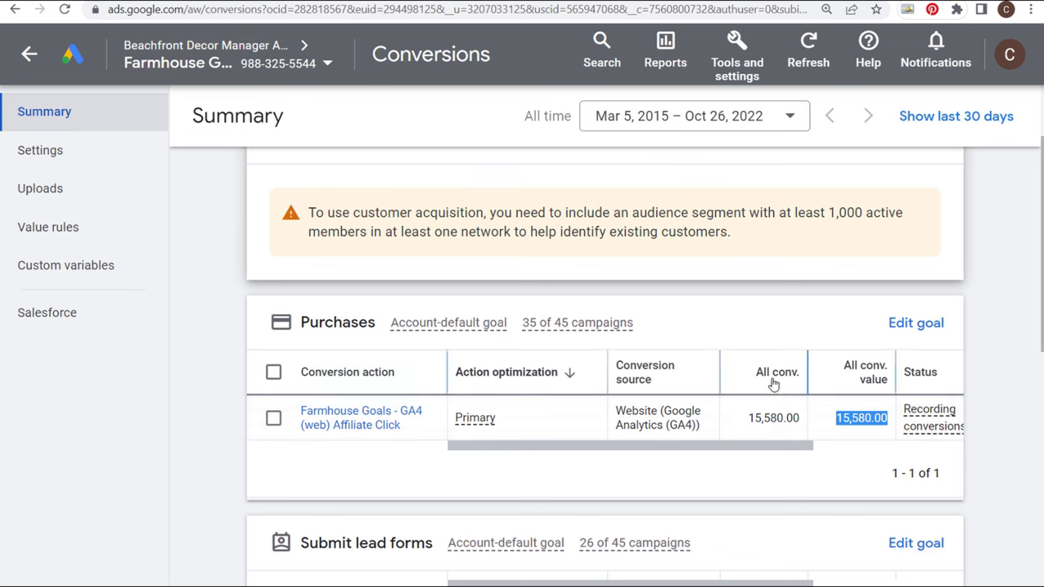
pyautogui.click(865, 418)
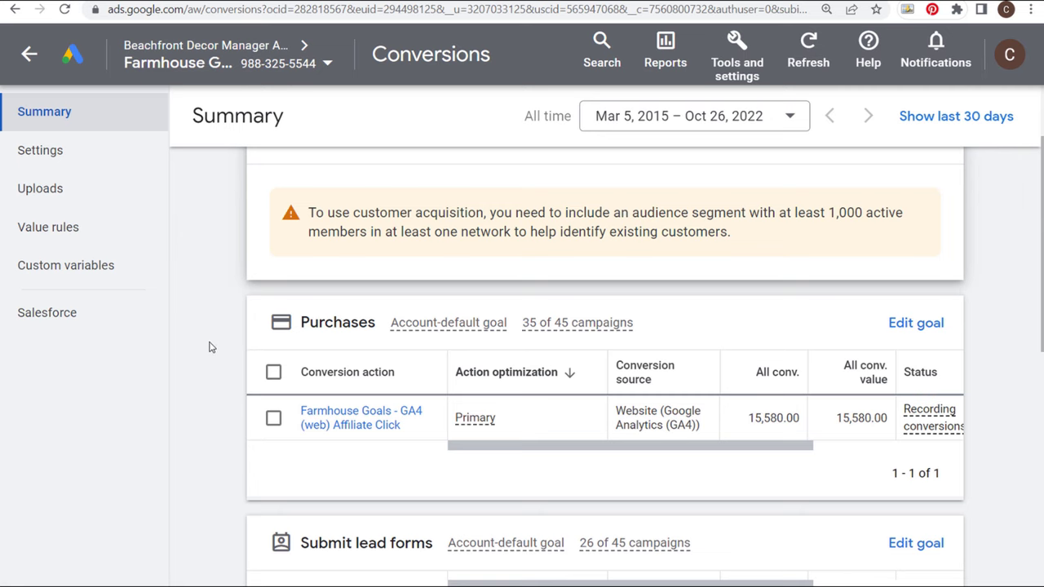
# - Examine the conversions and conversion values of the Outbound clicks goal, focusing on the D Conversion FHG action
pyautogui.scroll(-4, 207, 345)
pyautogui.scroll(-1, 221, 330)
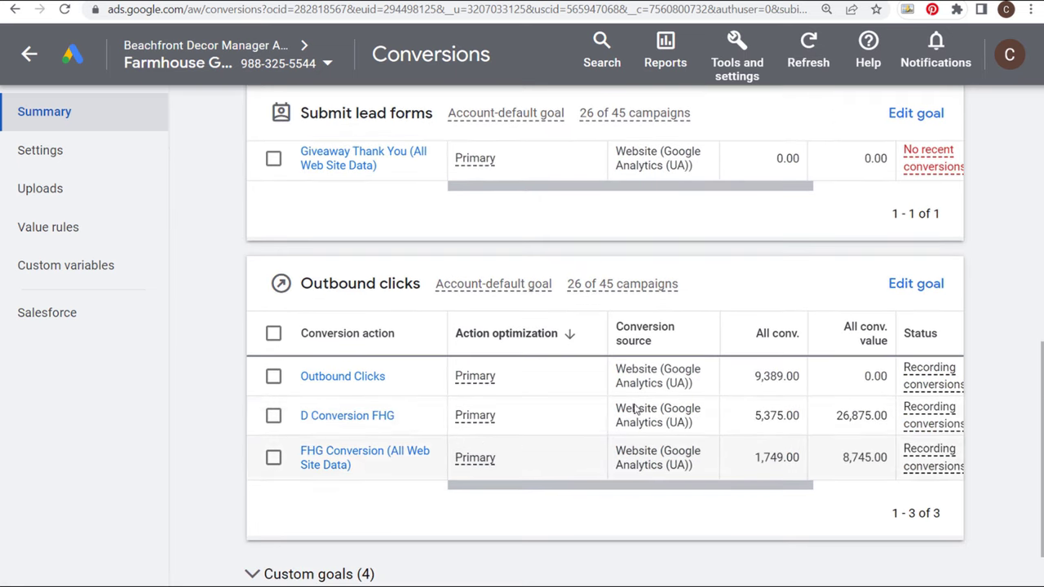
pyautogui.moveTo(727, 331)
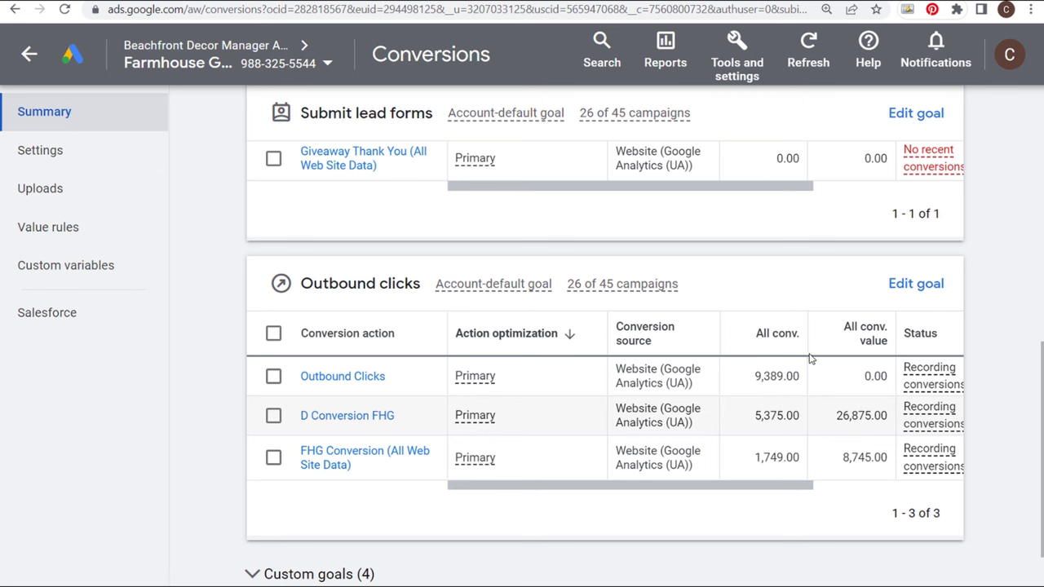
pyautogui.moveTo(751, 417); pyautogui.dragTo(797, 416)
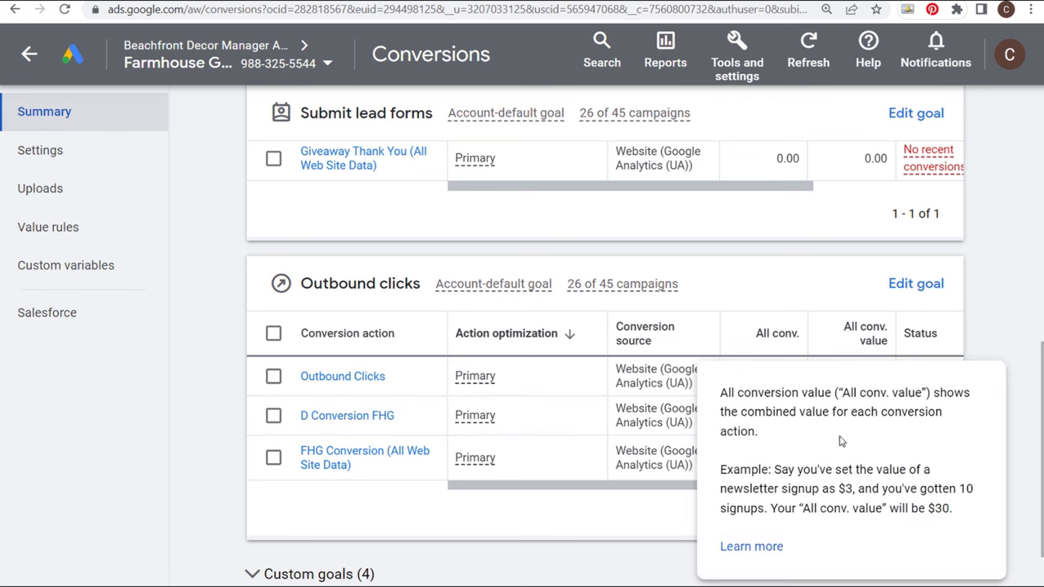
pyautogui.moveTo(833, 420); pyautogui.dragTo(885, 417)
pyautogui.click(833, 424)
pyautogui.click(839, 420)
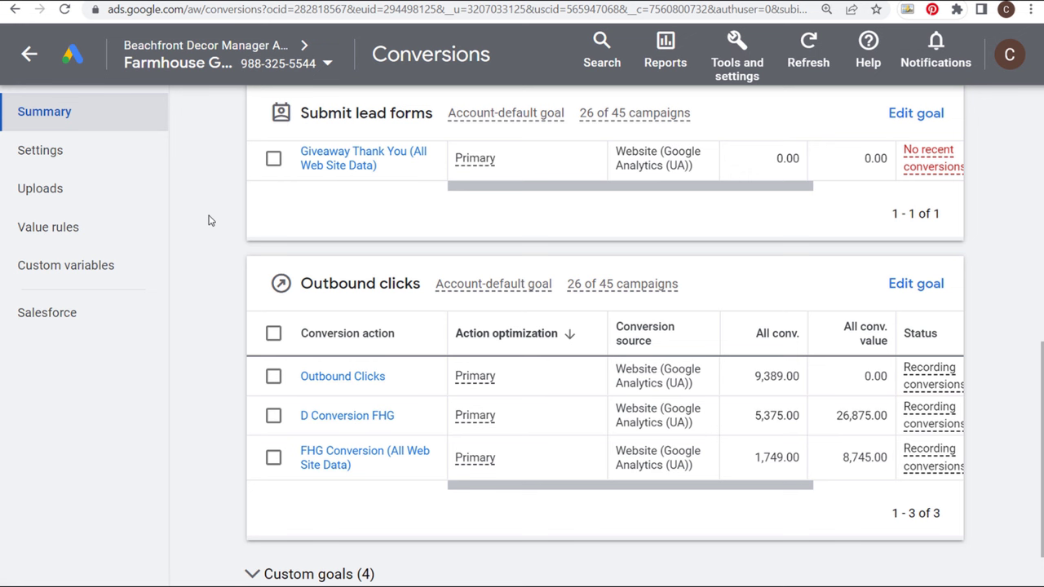
# - Return to the campaigns list and open the settings of the campaign "April 2022 Google Display Ads Furniture Sale New"
pyautogui.click(31, 57)
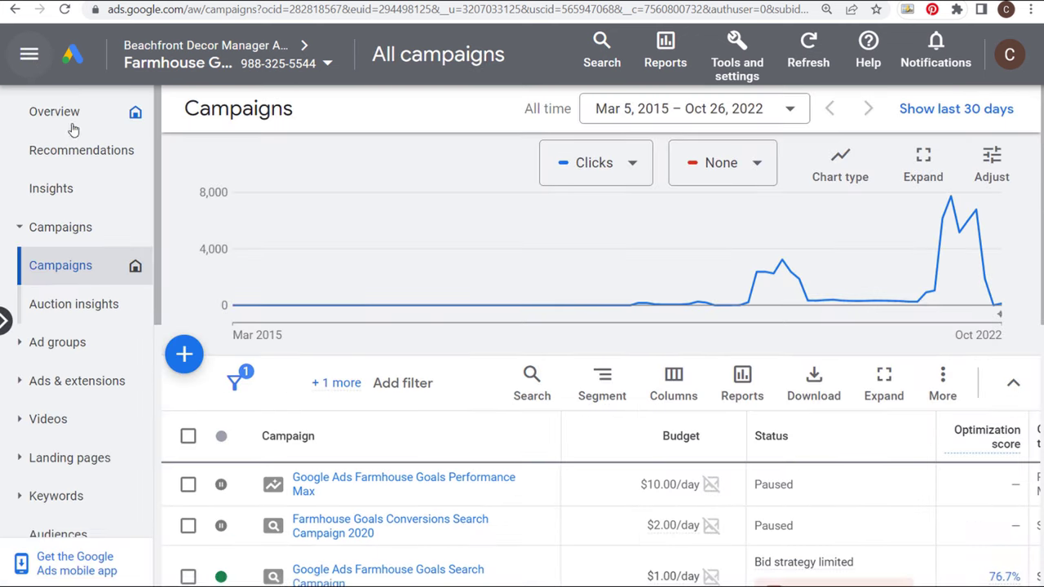
pyautogui.scroll(-2, 559, 361)
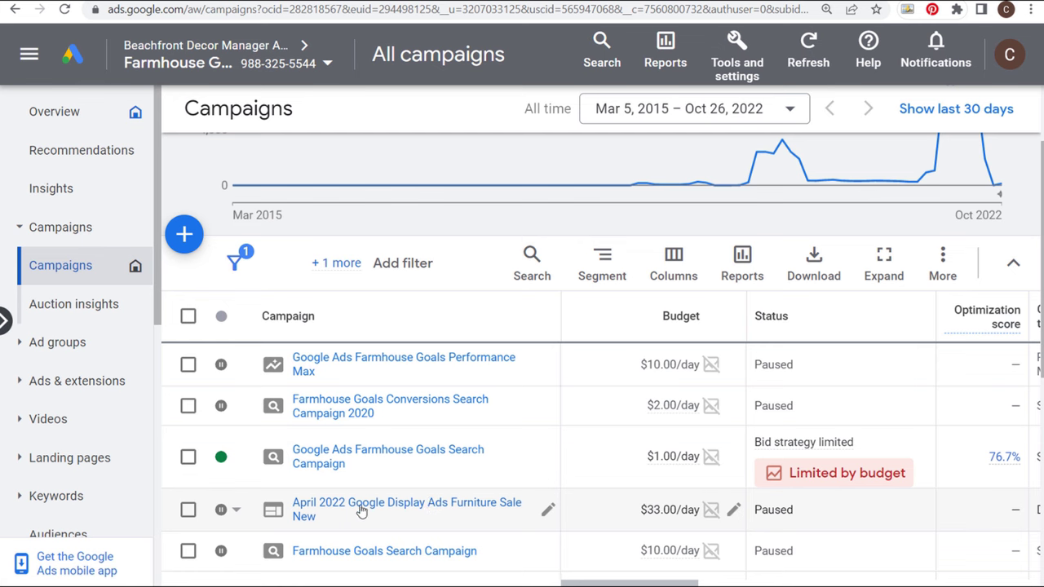
pyautogui.click(424, 506)
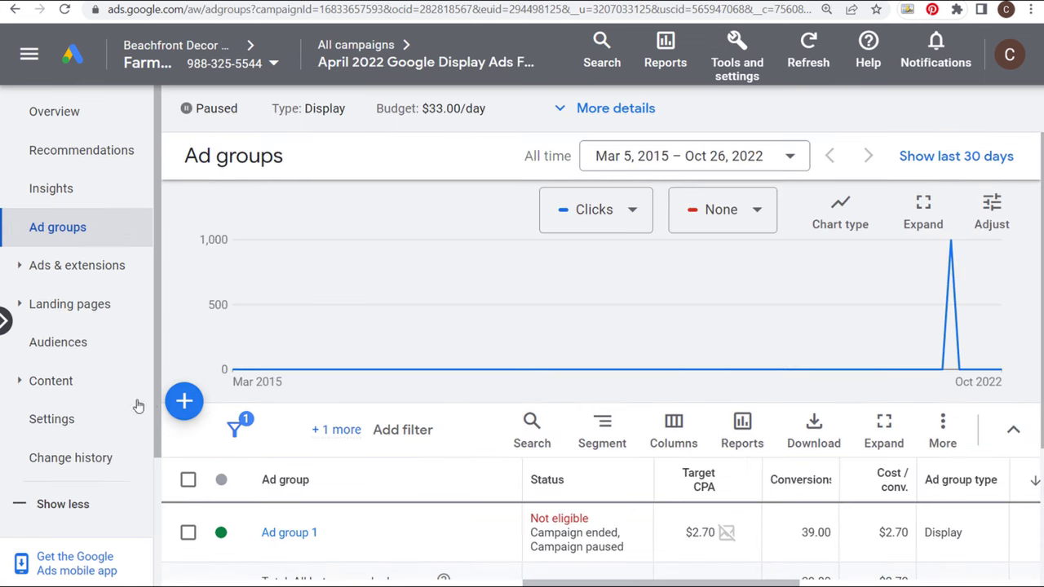
pyautogui.click(52, 418)
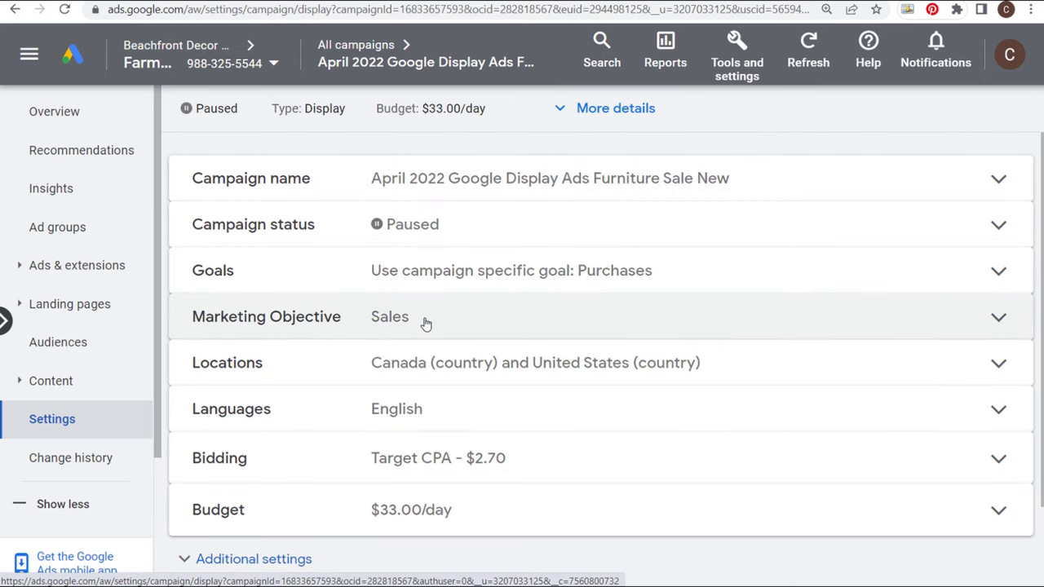
# - Check the campaign's marketing objective, and inspect the conversion action behind its campaign-specific Purchases goal
pyautogui.click(426, 323)
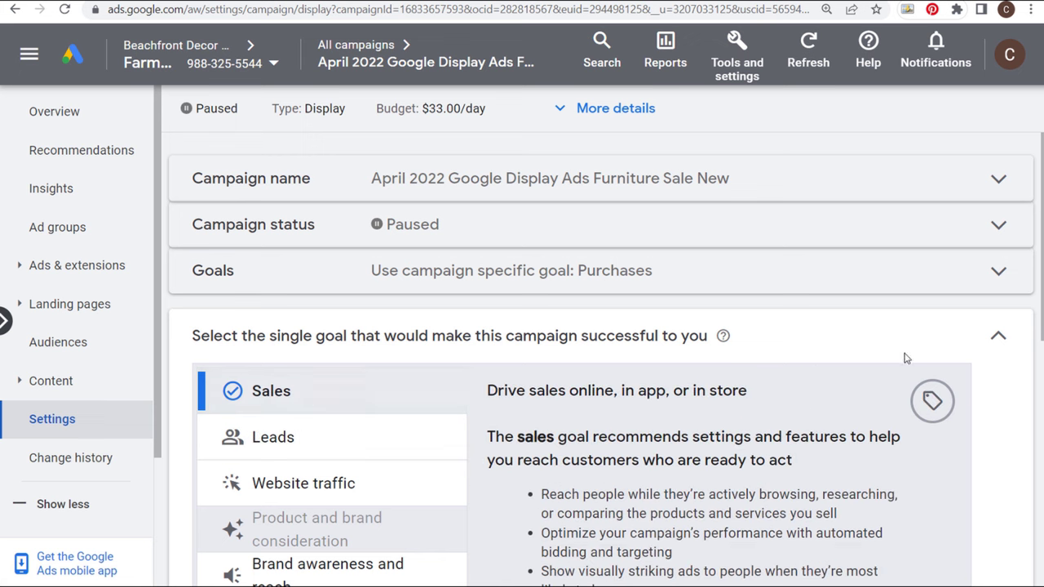
pyautogui.click(999, 334)
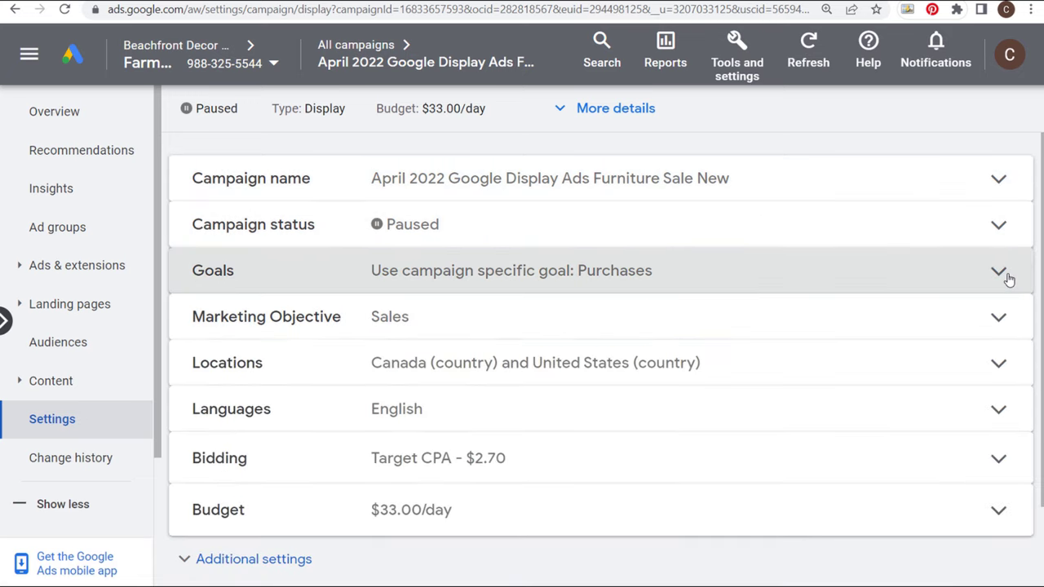
pyautogui.click(1008, 279)
pyautogui.moveTo(491, 419)
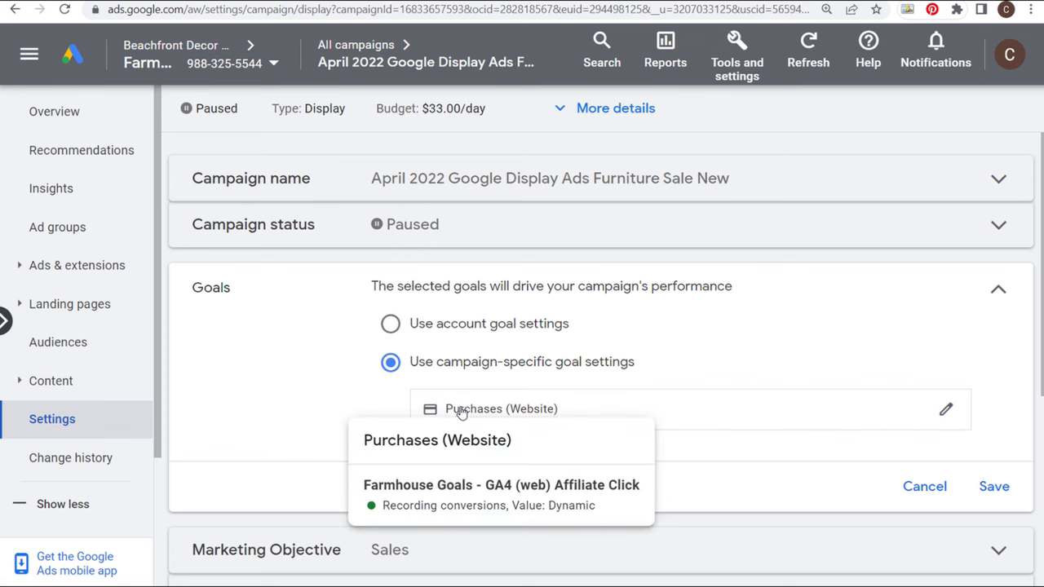
# - Close the goals settings and review the campaign's Target CPA bidding and the explanation of how that strategy sets bids
pyautogui.click(1002, 291)
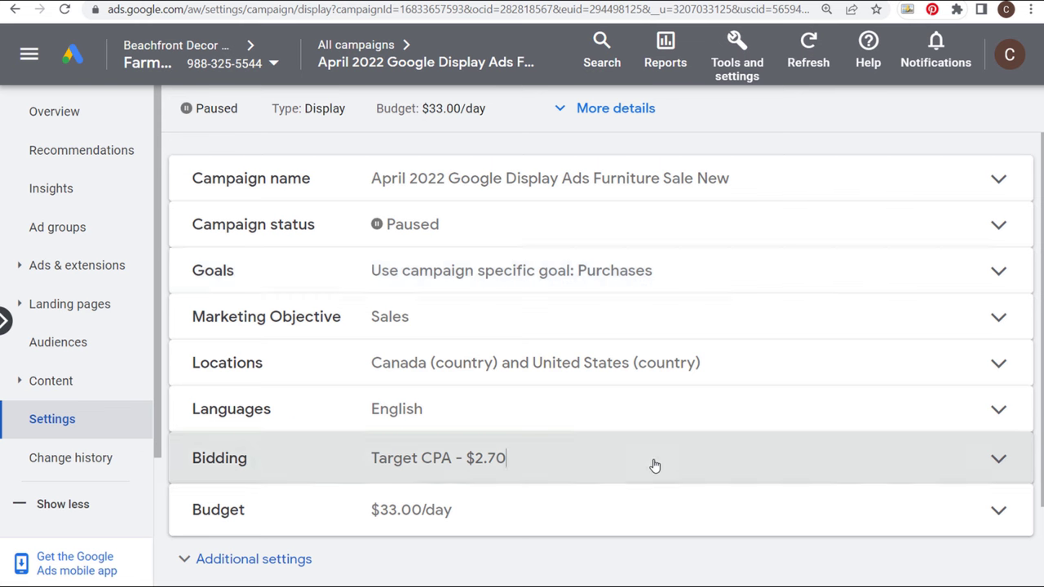
pyautogui.click(654, 465)
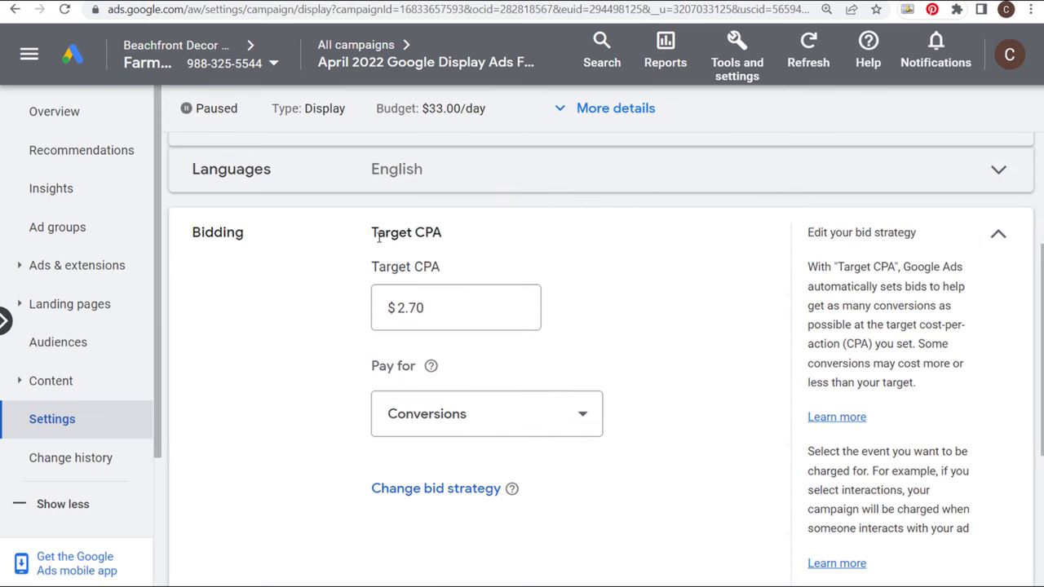
pyautogui.moveTo(378, 233); pyautogui.dragTo(456, 233)
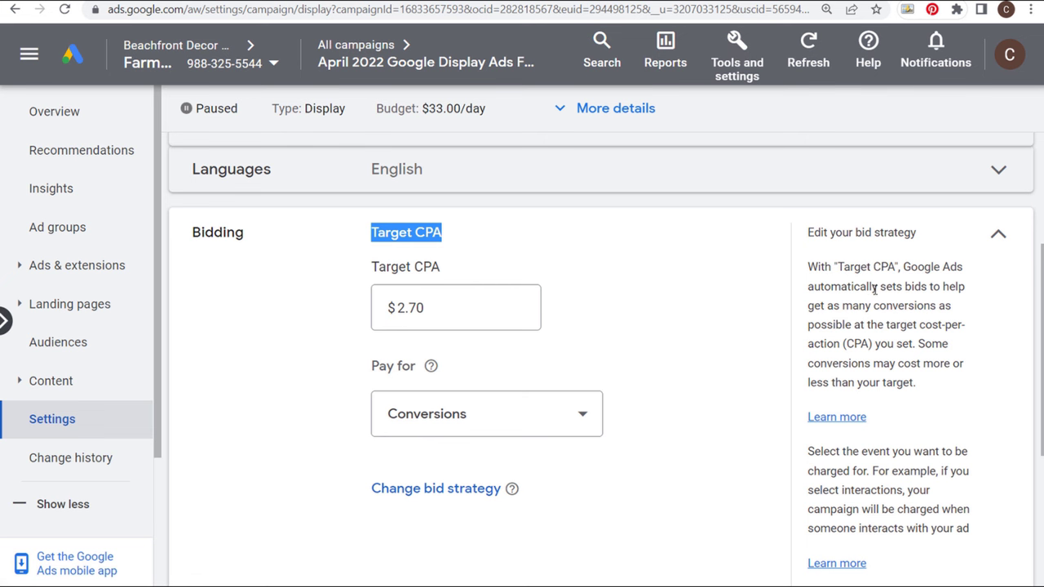
pyautogui.moveTo(903, 267); pyautogui.dragTo(946, 343)
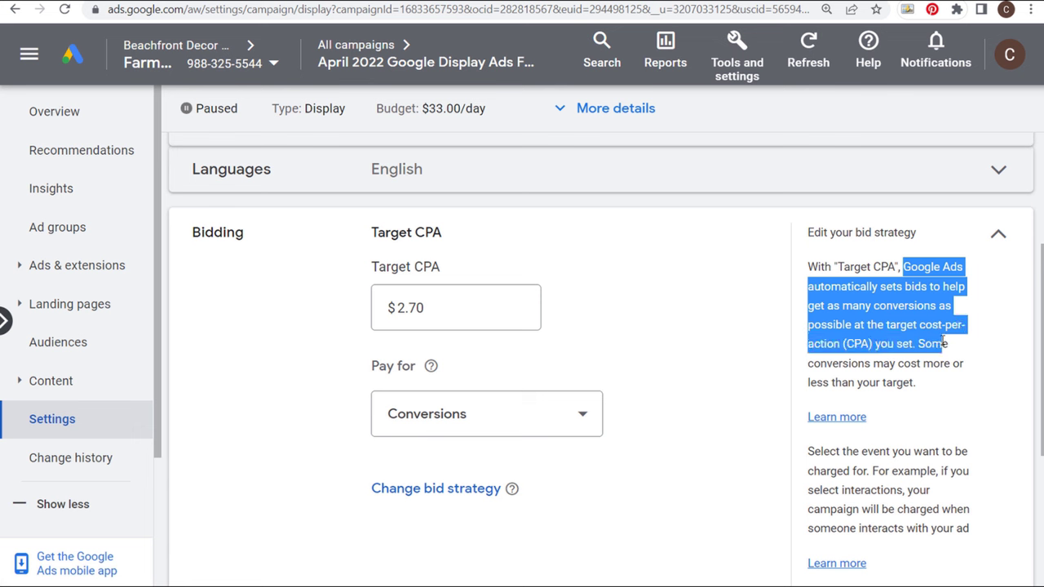
pyautogui.click(910, 308)
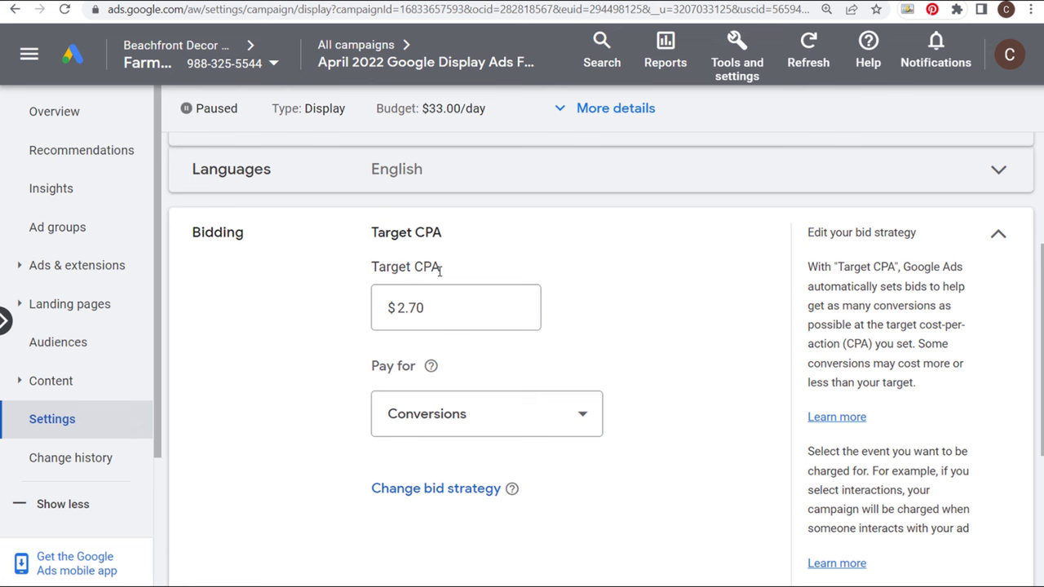
# - Change the bid strategy to focus on conversion value, with a target return on ad spend of 300%
pyautogui.click(440, 491)
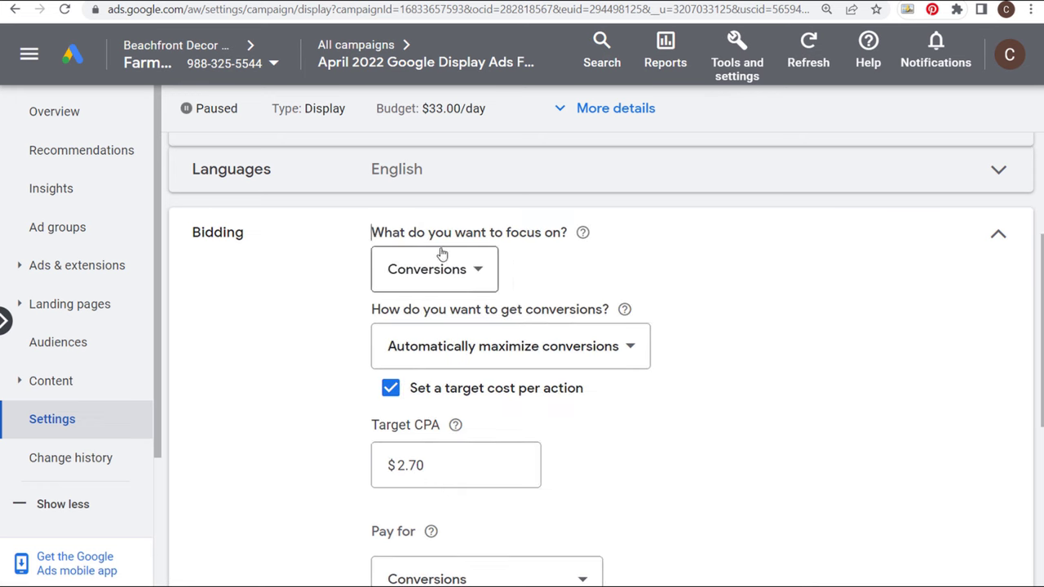
pyautogui.moveTo(384, 232); pyautogui.dragTo(506, 234)
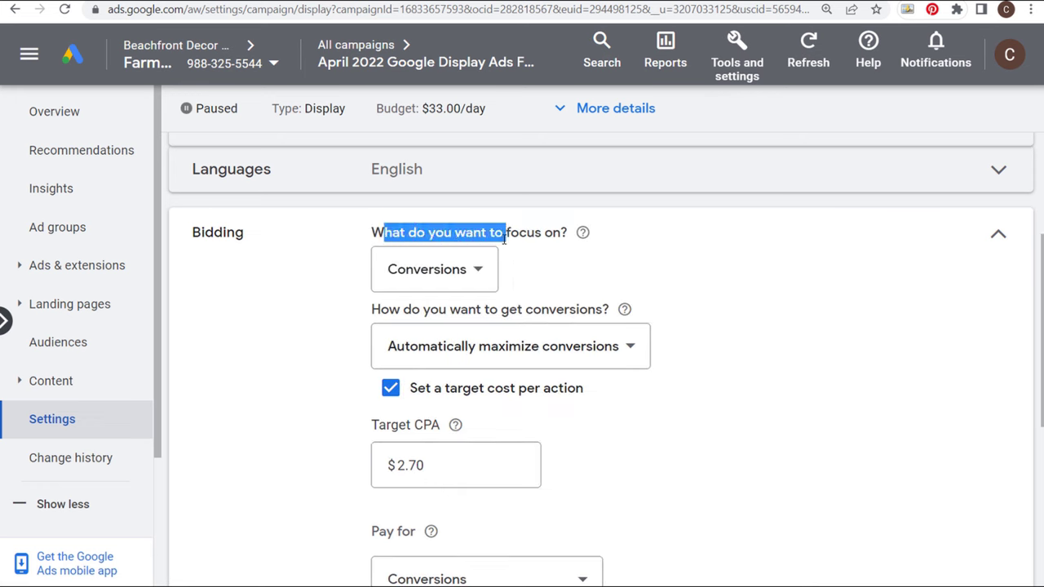
pyautogui.click(477, 273)
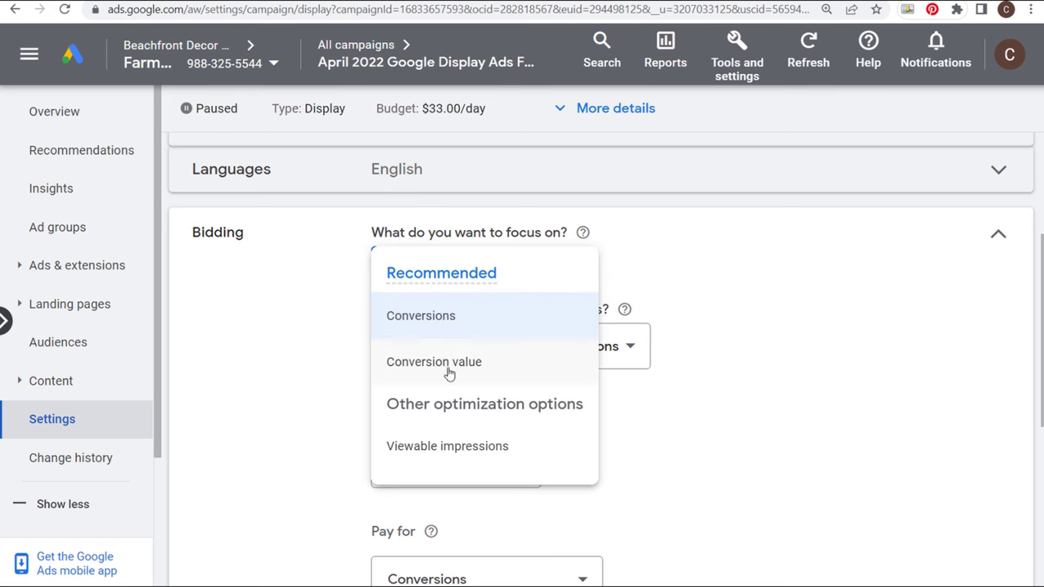
pyautogui.click(480, 370)
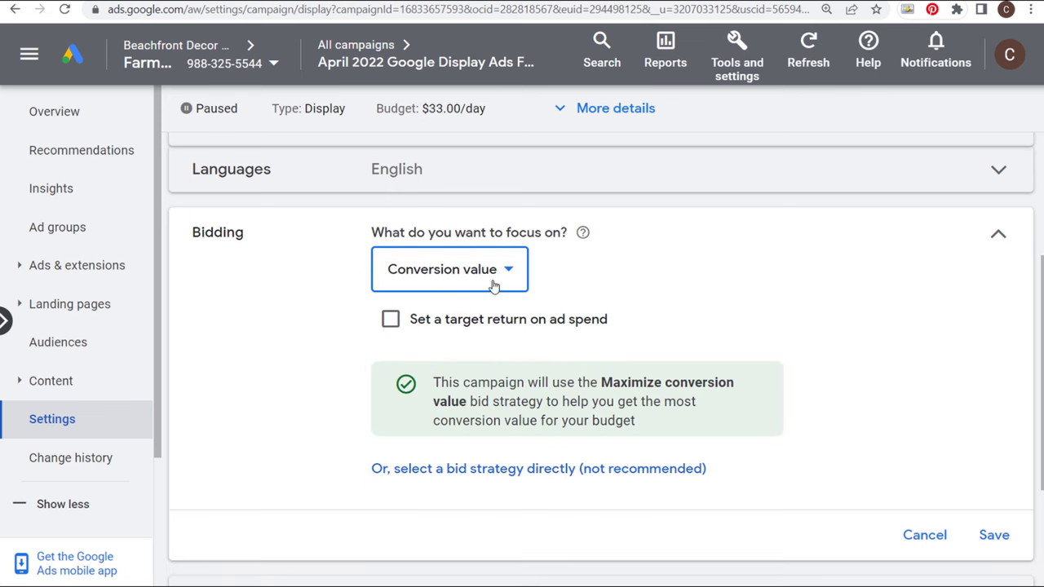
pyautogui.click(453, 321)
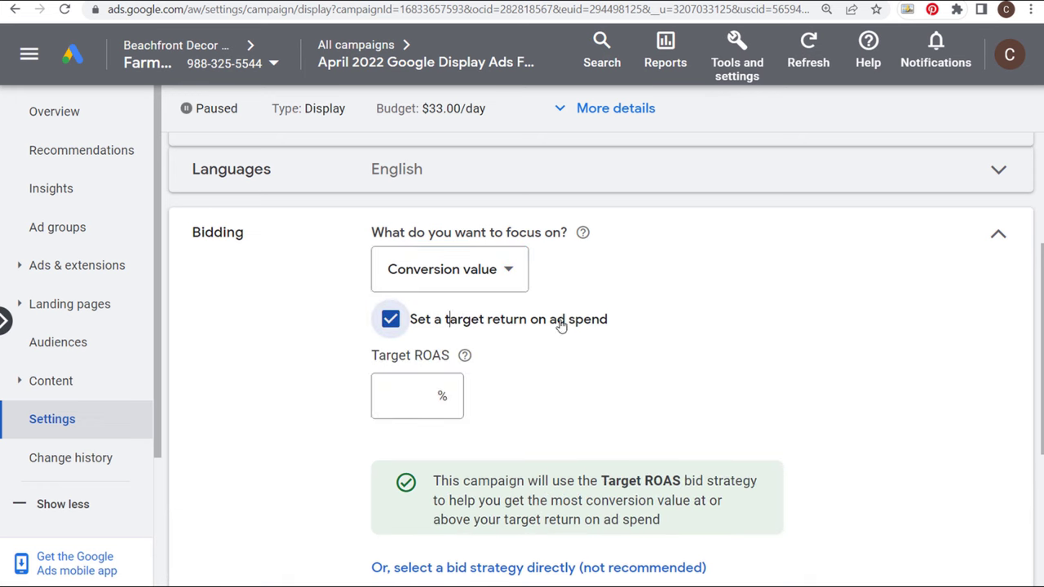
pyautogui.click(410, 394)
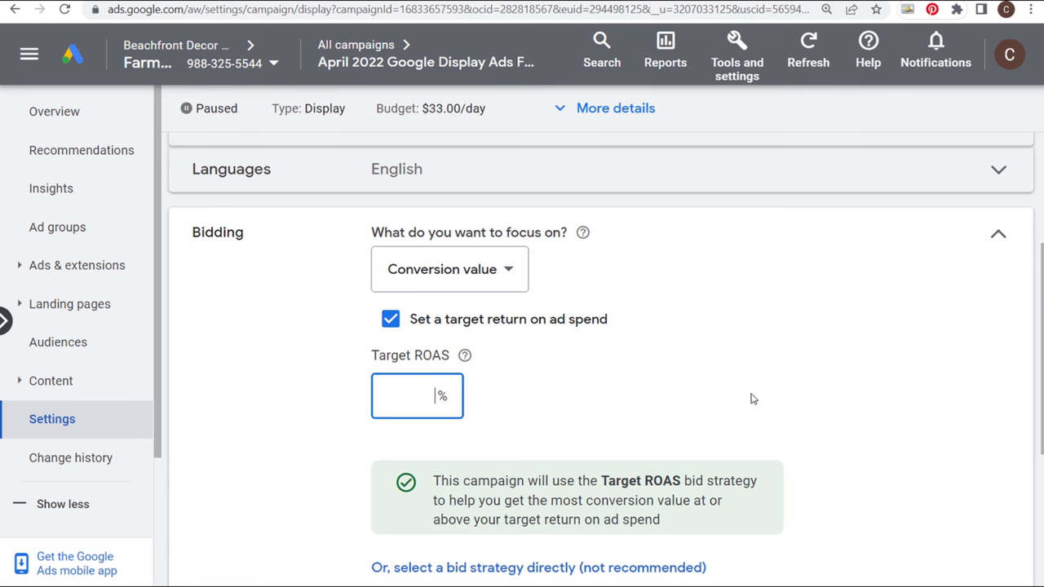
pyautogui.write('300')
pyautogui.click(288, 428)
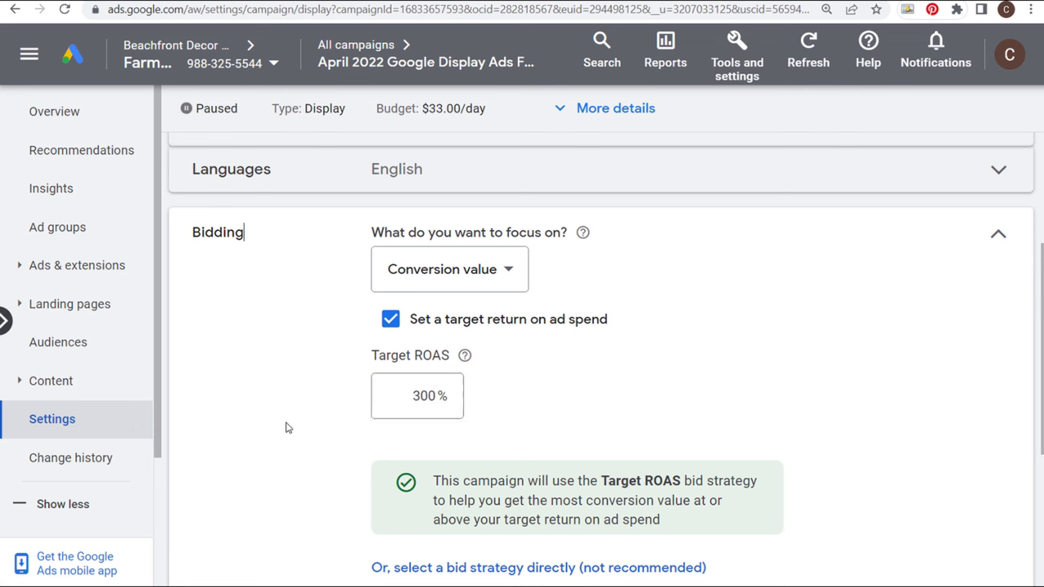
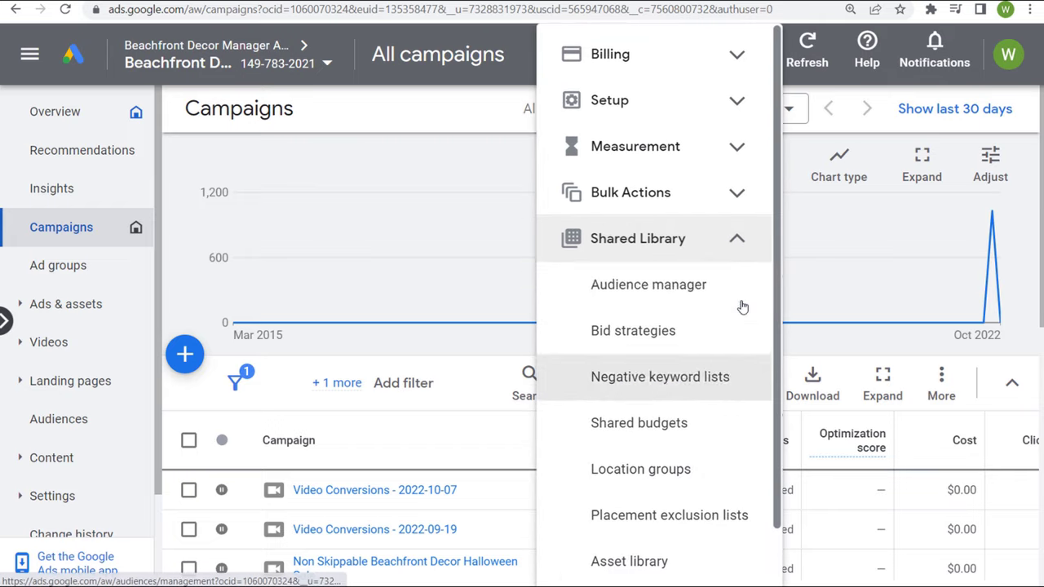
# - Open Audience manager's data sources and review the Google Ads tag, Google Analytics (GA4) and Firebase, and YouTube sources
pyautogui.click(669, 293)
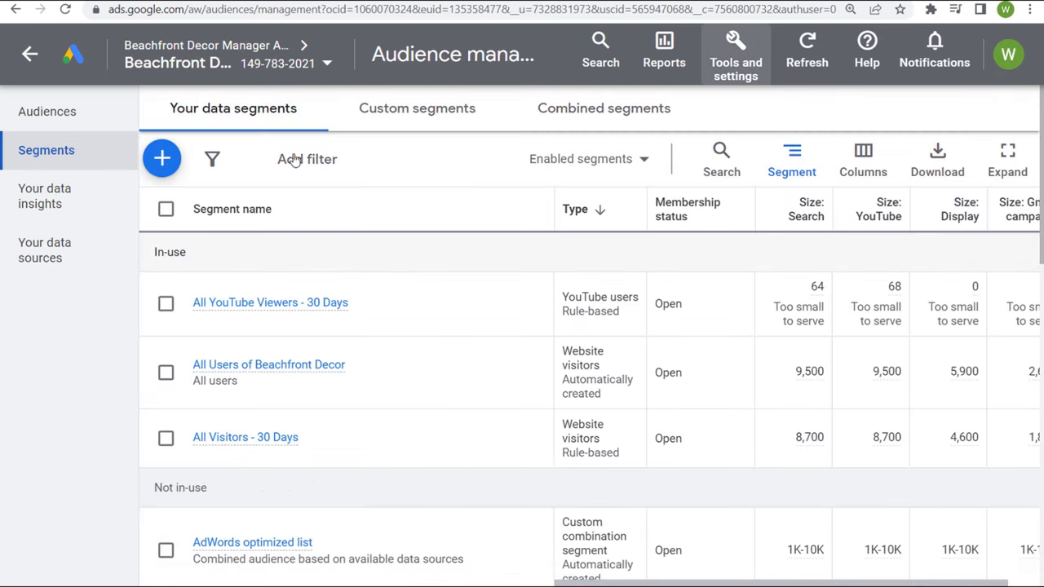
pyautogui.click(75, 251)
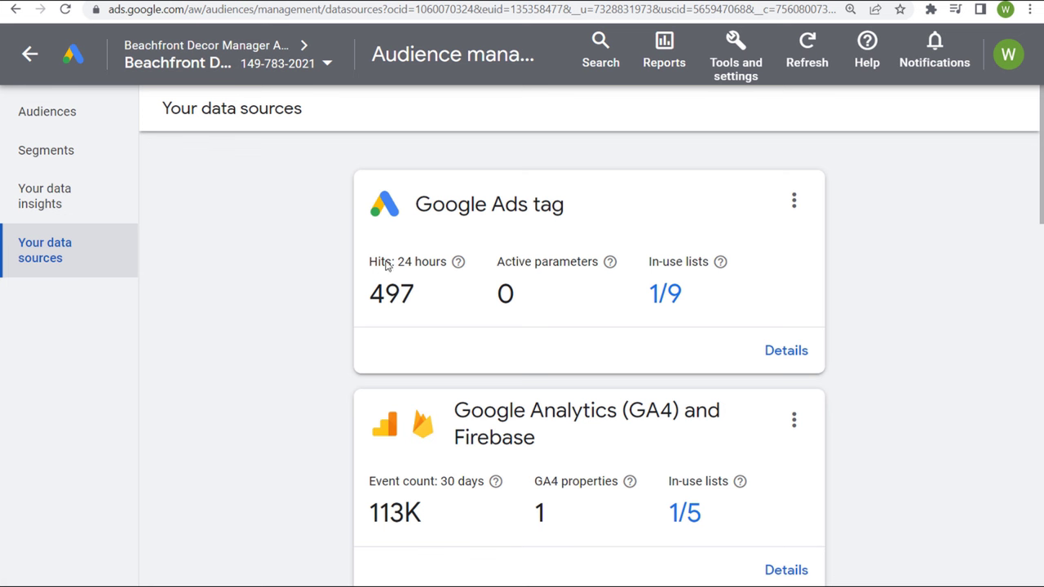
pyautogui.moveTo(426, 207); pyautogui.dragTo(598, 203)
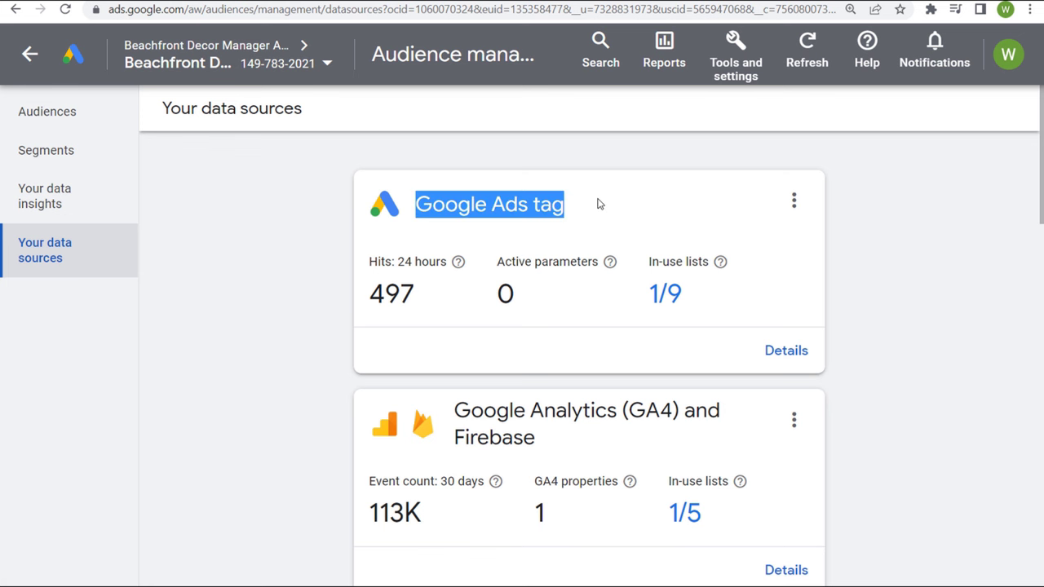
pyautogui.click(367, 237)
pyautogui.scroll(-2, 421, 316)
pyautogui.moveTo(455, 291); pyautogui.dragTo(676, 288)
pyautogui.click(677, 288)
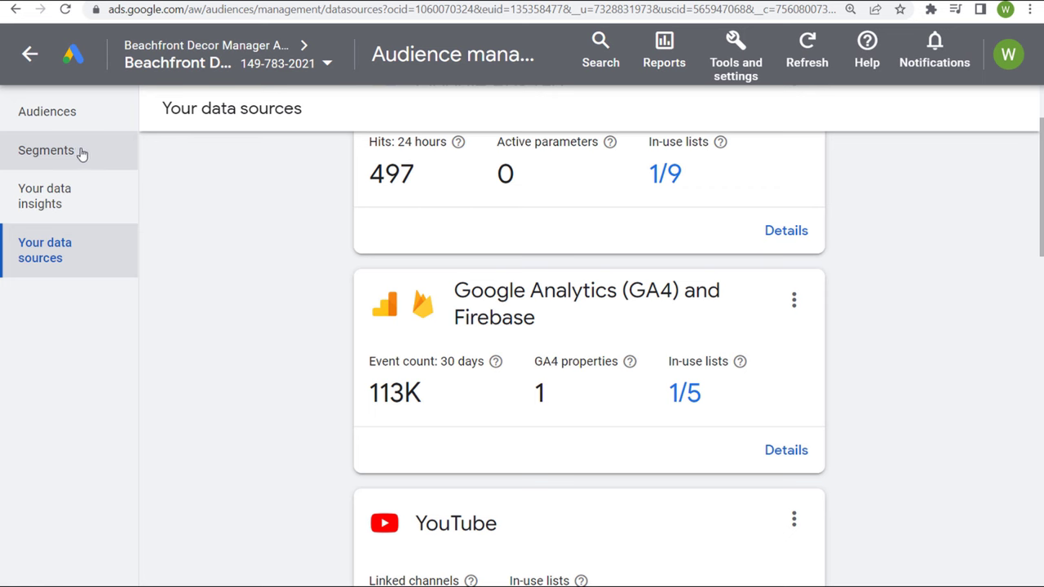
pyautogui.scroll(-3, 247, 255)
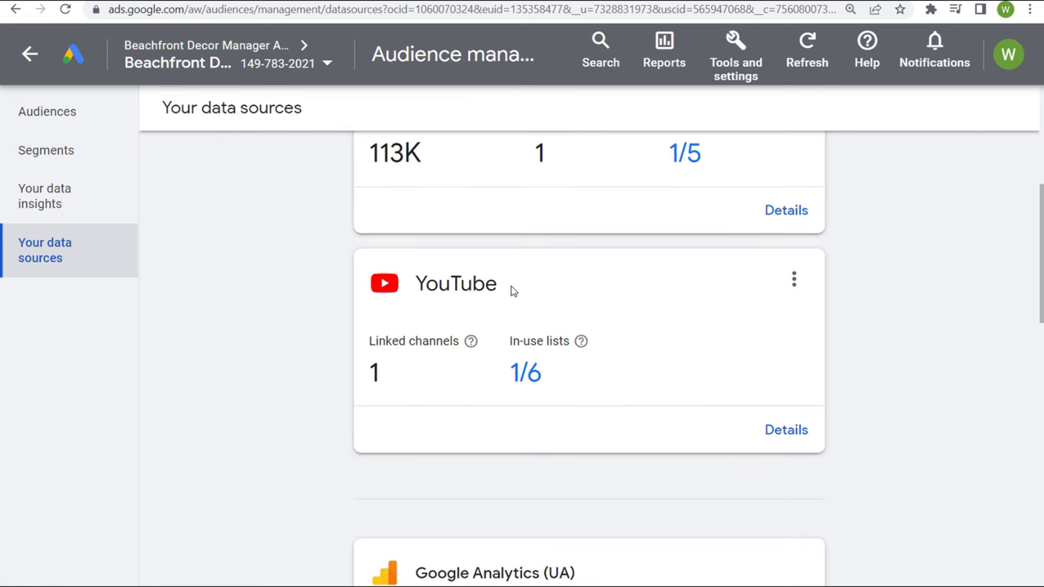
pyautogui.moveTo(512, 291); pyautogui.dragTo(287, 266)
# - Return to the data segments and check which types of new segment can be created, without creating one
pyautogui.click(57, 154)
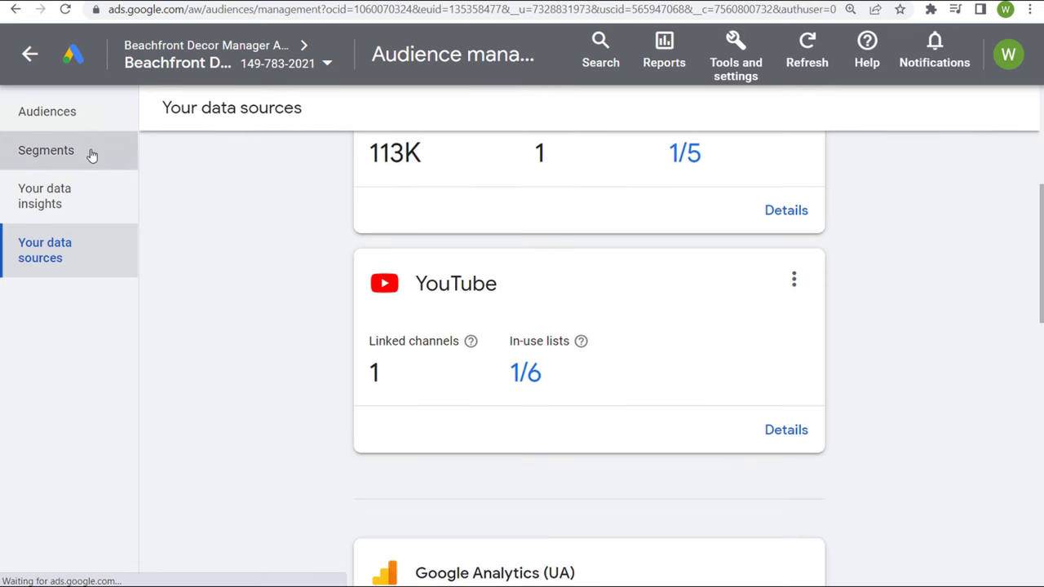
pyautogui.click(151, 166)
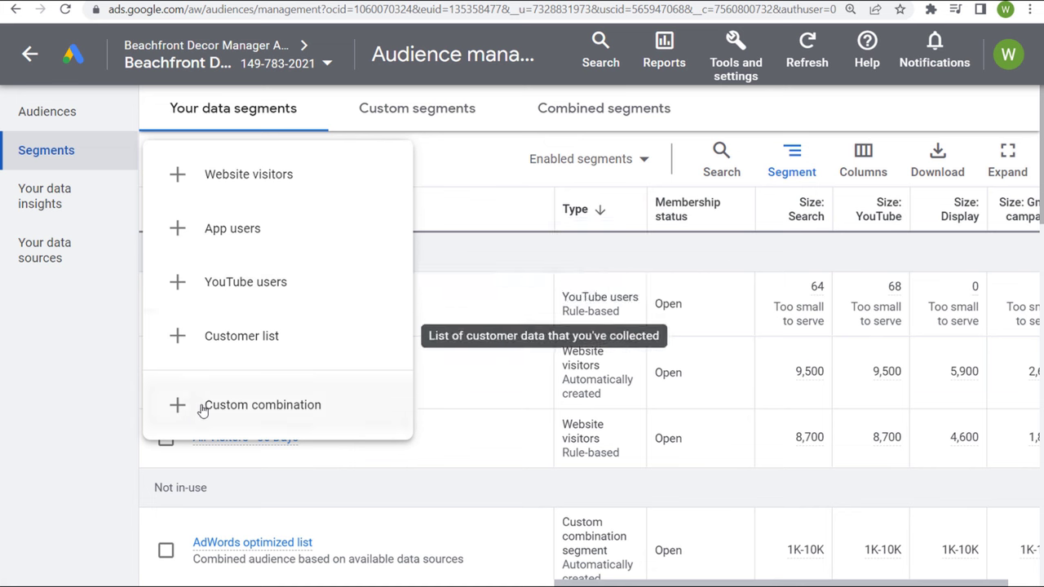
pyautogui.click(492, 159)
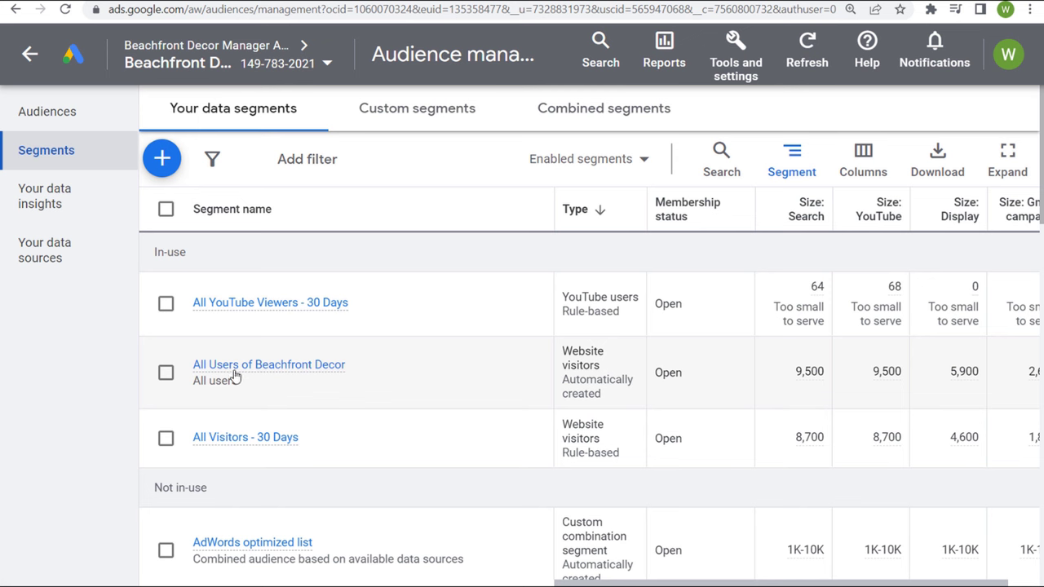
# - Examine the data segments list, comparing each segment's type and its Search, YouTube, Display and Gmail sizes
pyautogui.moveTo(205, 377)
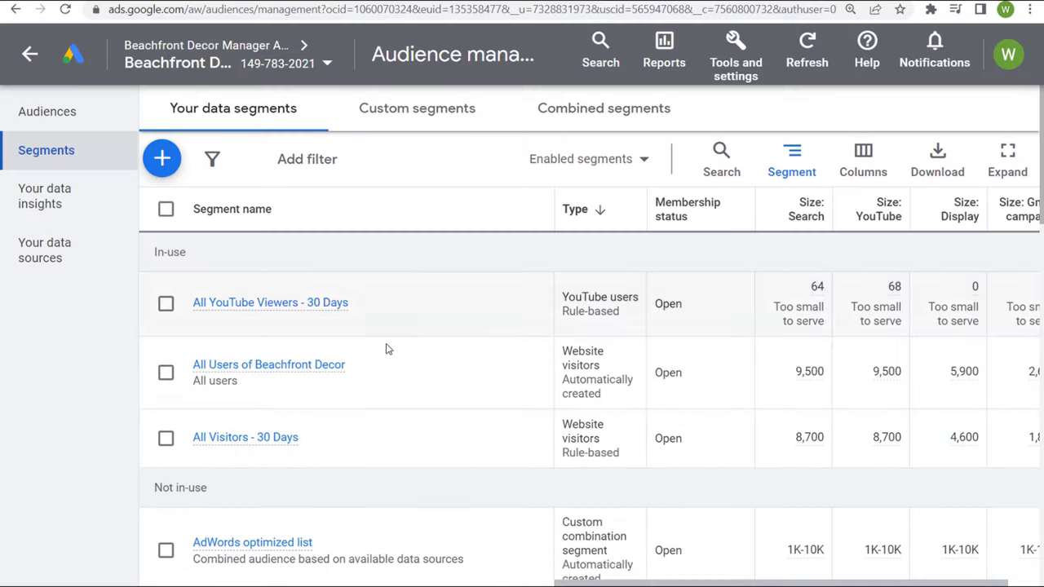
pyautogui.scroll(-4, 388, 350)
pyautogui.scroll(-6, 481, 347)
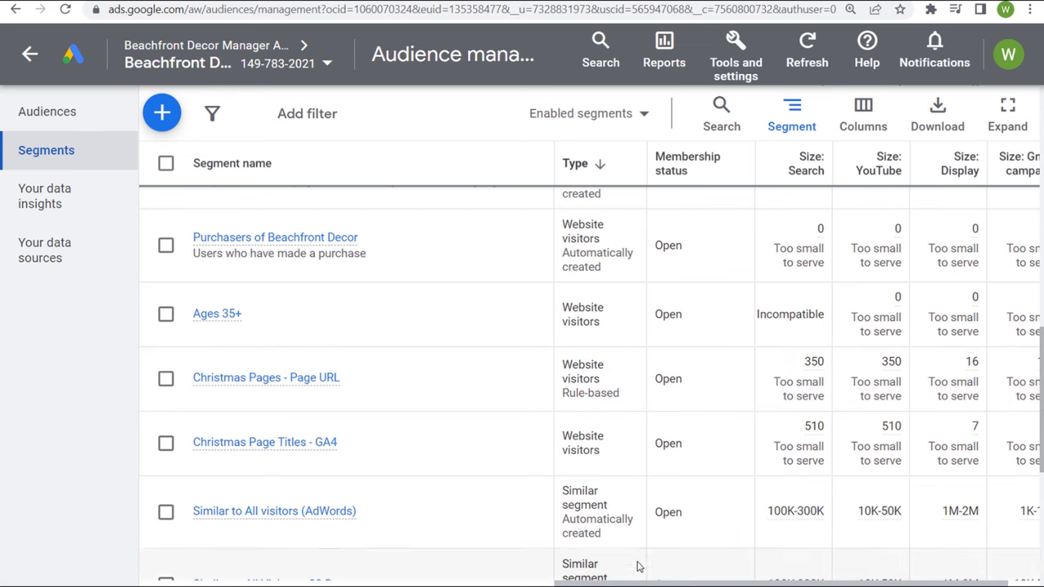
pyautogui.moveTo(643, 584); pyautogui.dragTo(675, 584)
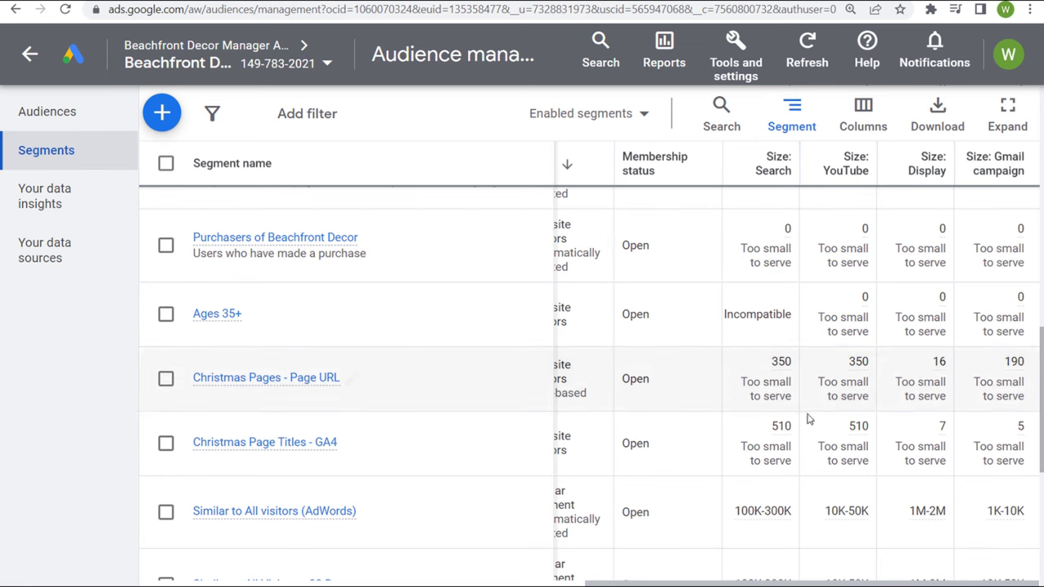
pyautogui.scroll(-2, 450, 401)
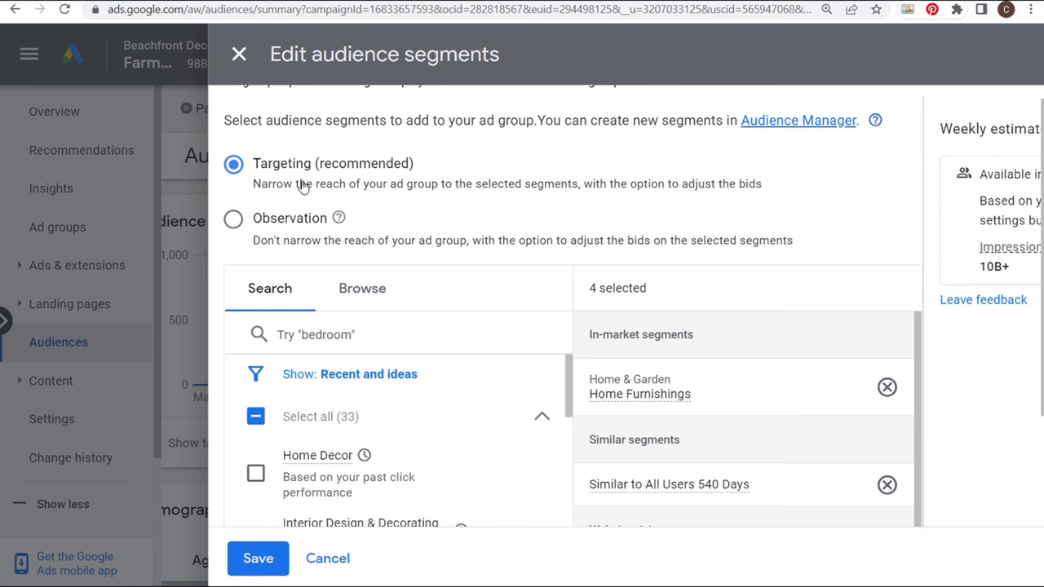
# - Try the Observation setting for the ad group's audience segments, review the four selected segments, and open the browsable segment categories
pyautogui.scroll(-1, 795, 250)
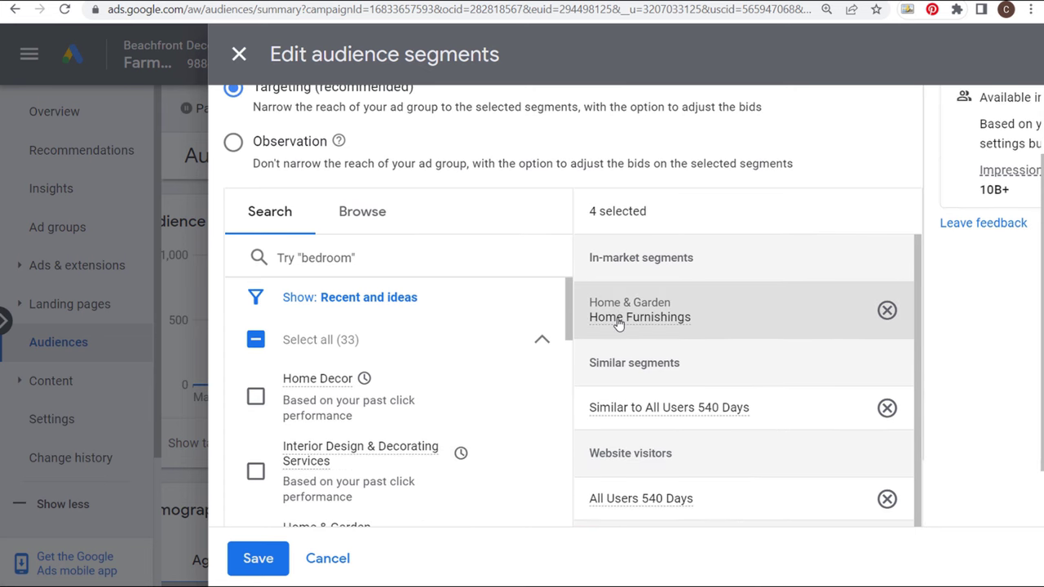
pyautogui.moveTo(618, 323)
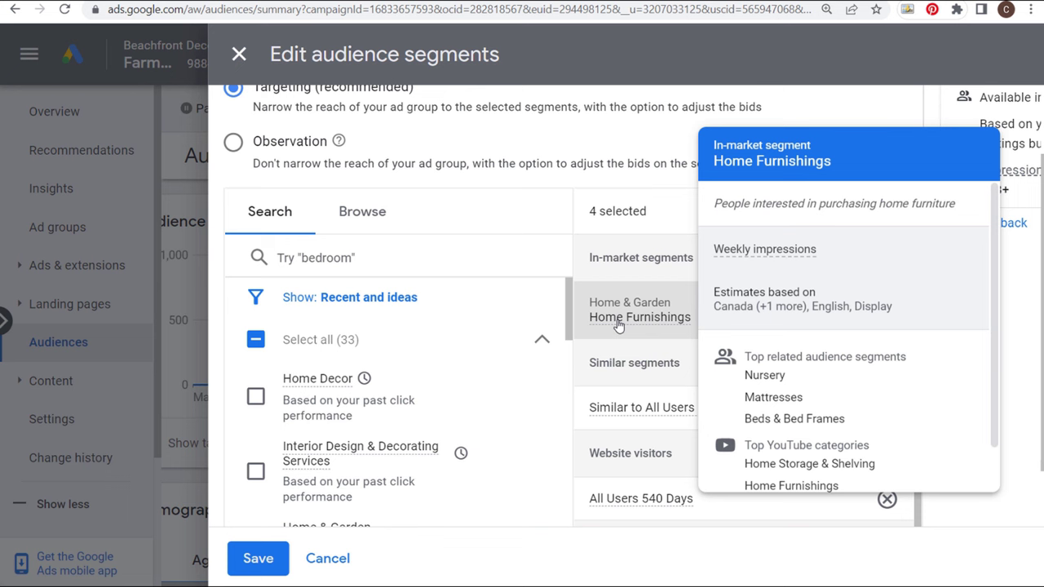
pyautogui.click(667, 169)
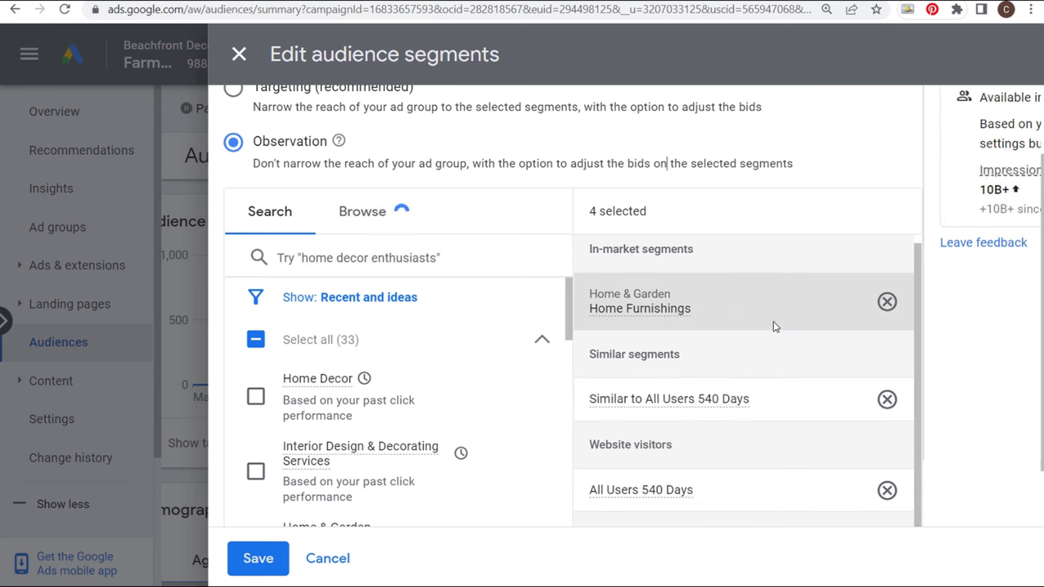
pyautogui.scroll(-1, 804, 396)
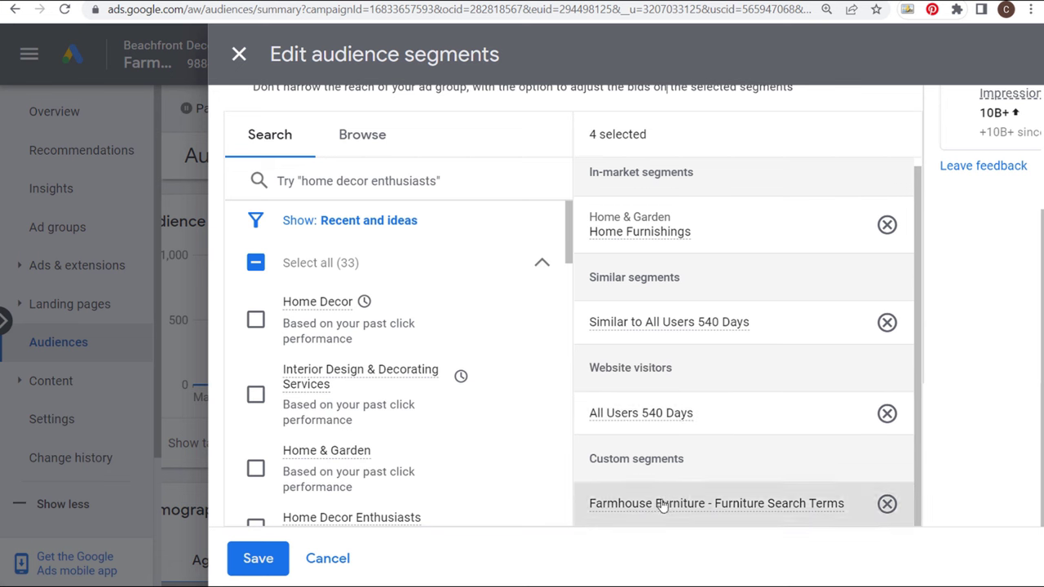
pyautogui.click(356, 140)
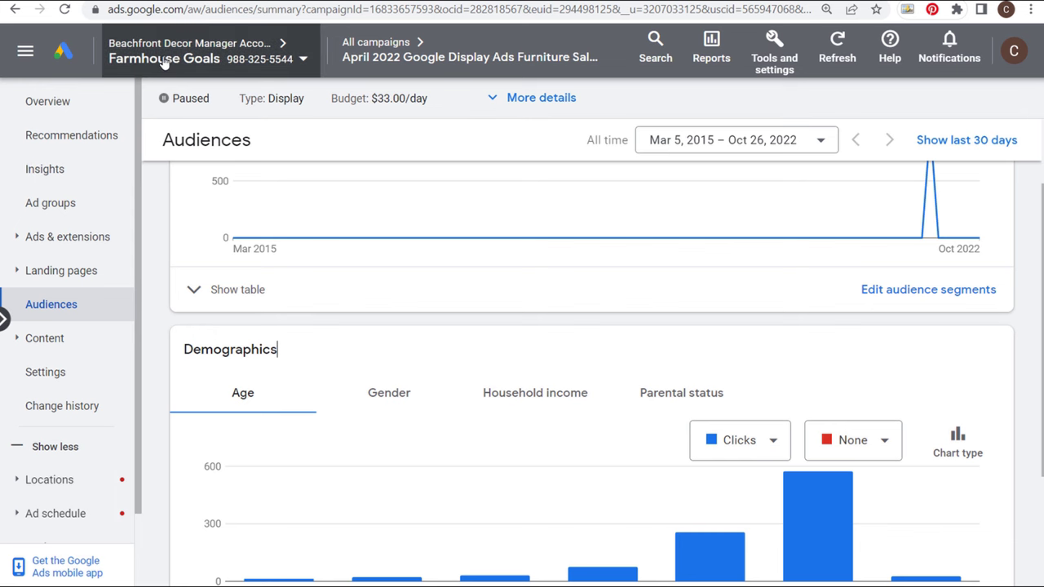
# - Check Ad group 1's audience segment settings, leave them without saving, and view the campaign's clicks by age in the demographics
pyautogui.scroll(2, 170, 340)
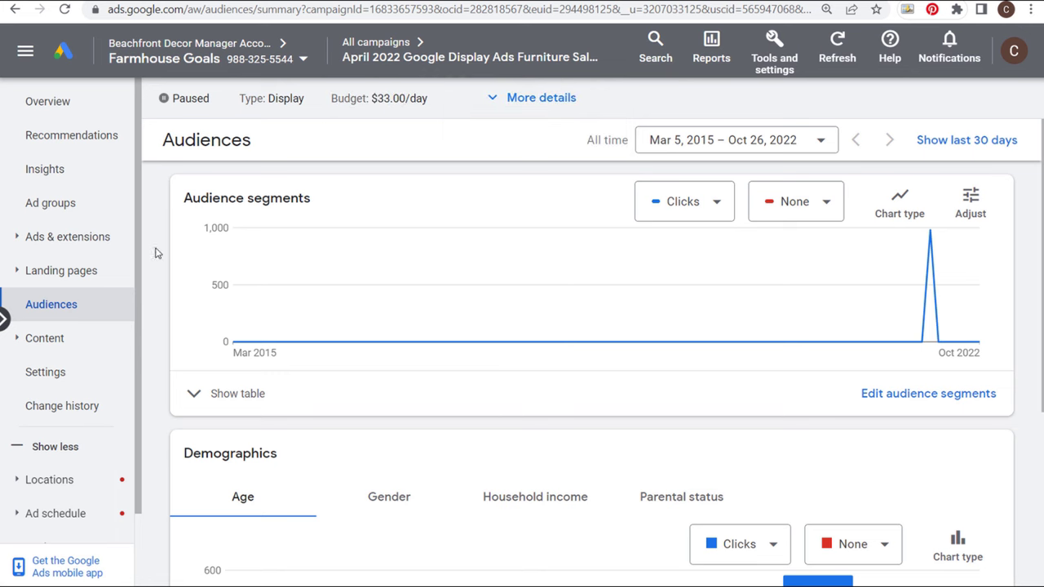
pyautogui.scroll(-3, 168, 198)
pyautogui.scroll(3, 177, 186)
pyautogui.click(925, 394)
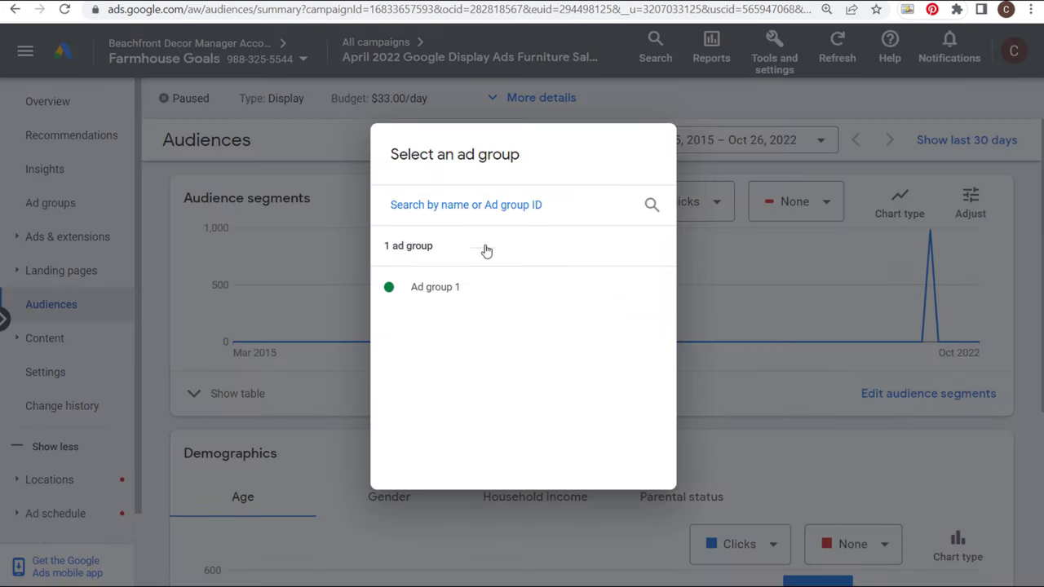
pyautogui.click(539, 290)
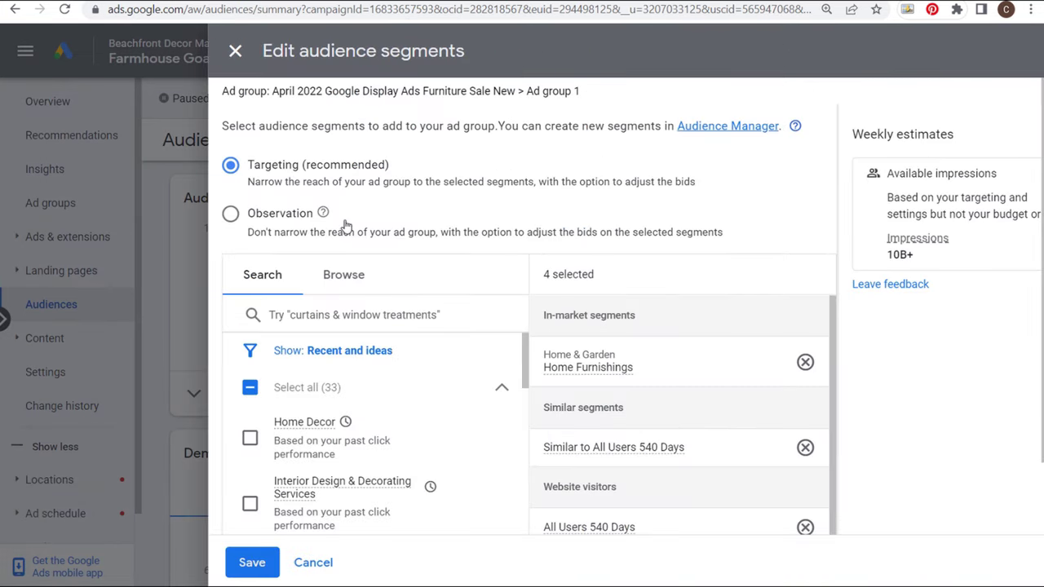
pyautogui.click(326, 563)
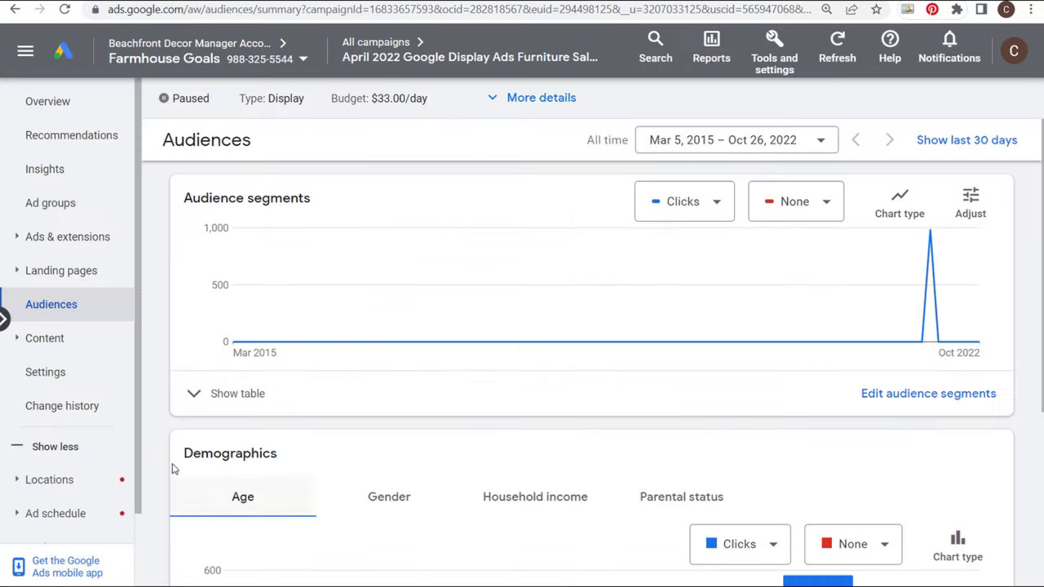
pyautogui.scroll(-3, 160, 375)
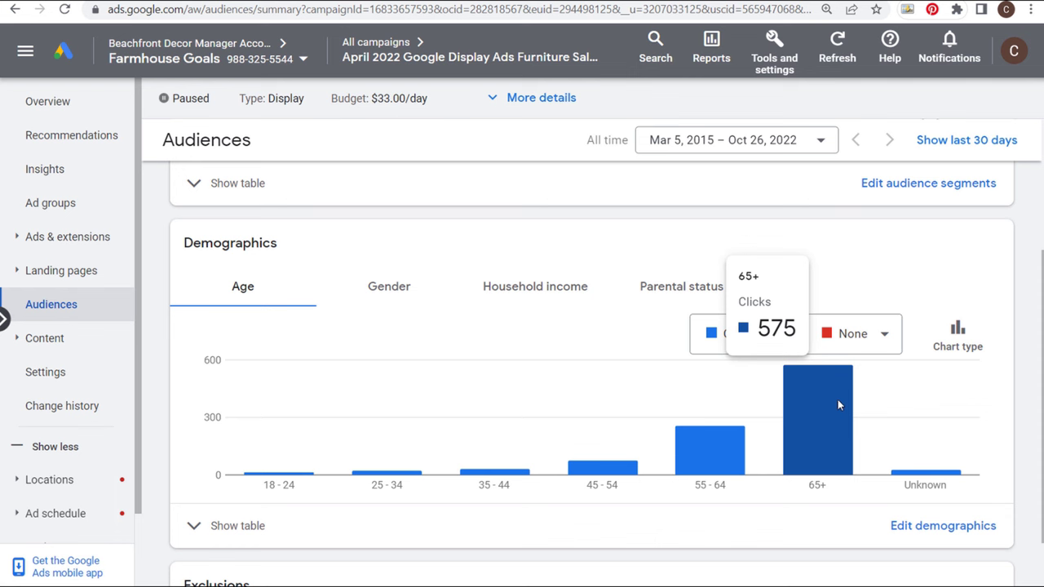
# - Compare the campaign's clicks by gender, household income and parental status, and return to the age breakdown
pyautogui.click(379, 288)
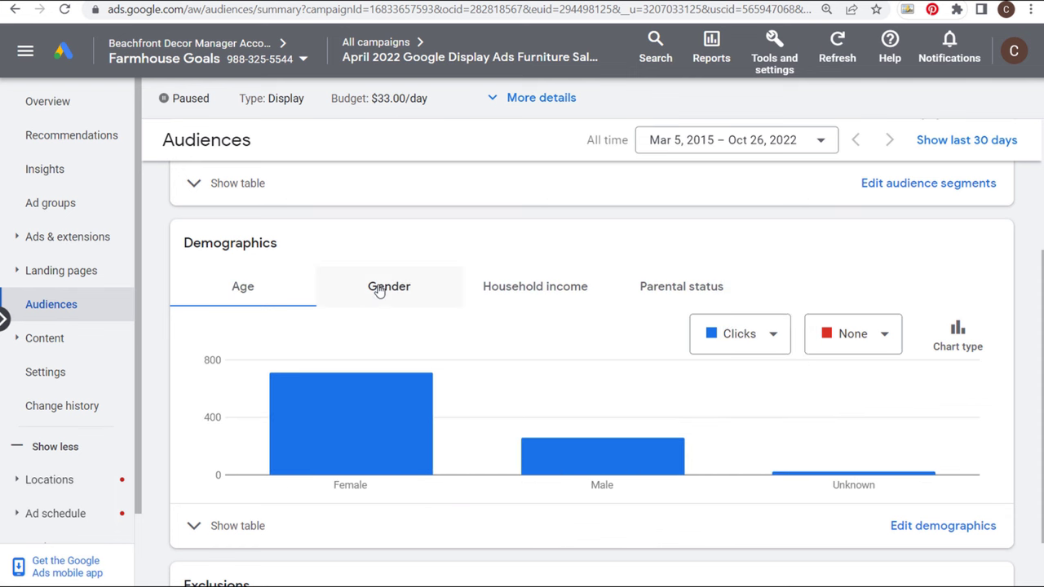
pyautogui.click(566, 297)
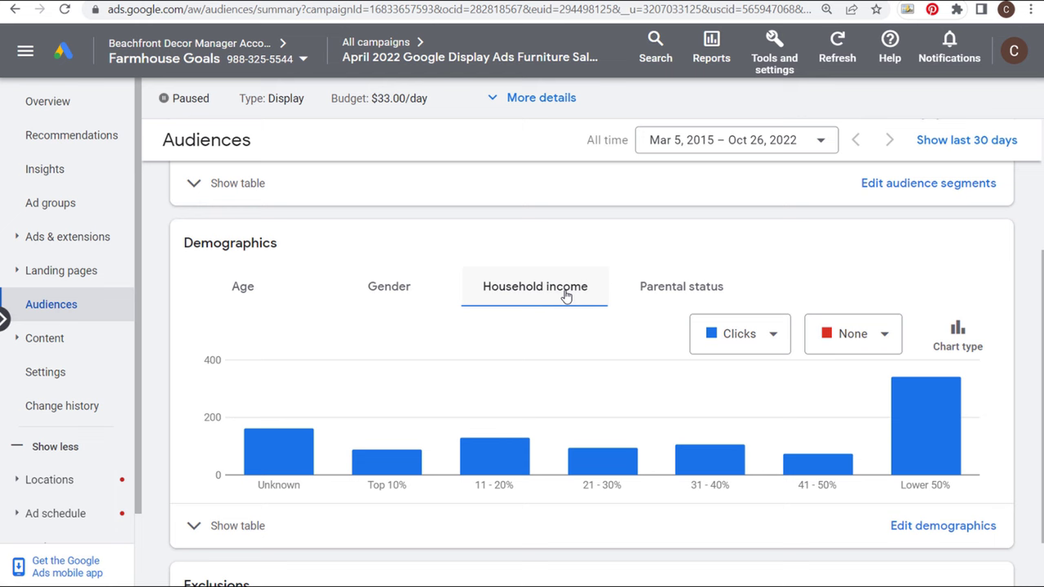
pyautogui.click(695, 293)
pyautogui.click(272, 295)
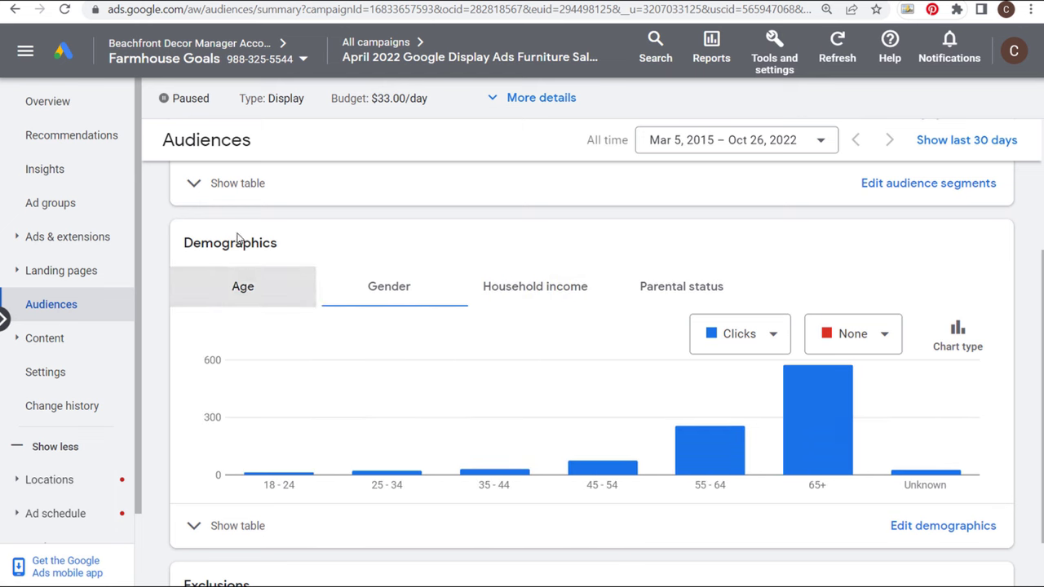
# - Edit Ad group 1's demographics to exclude Male and Unknown gender and the 18 - 24, 25 - 34 and Unknown age groups
pyautogui.click(928, 527)
pyautogui.click(439, 288)
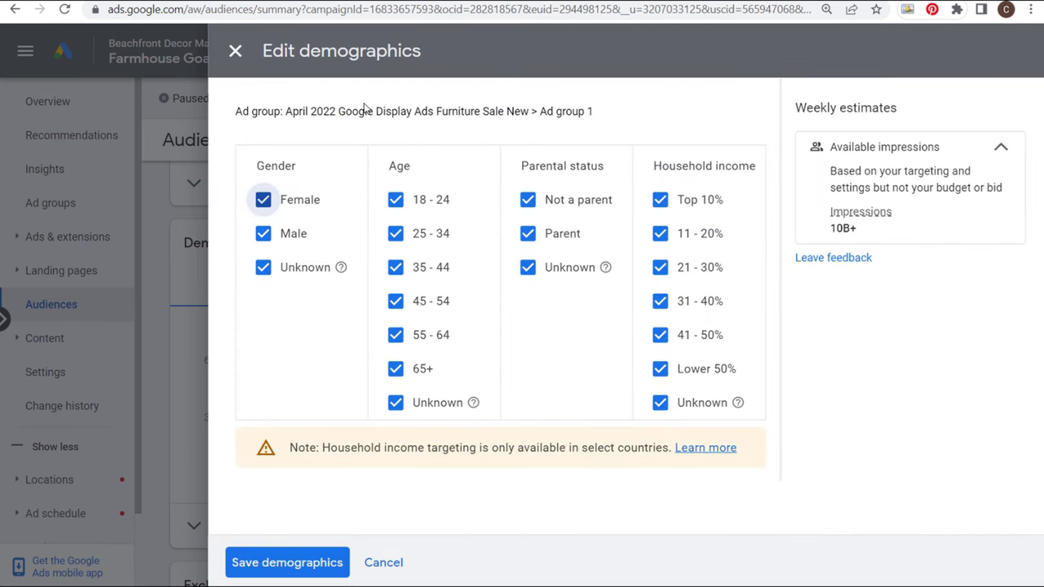
pyautogui.click(262, 233)
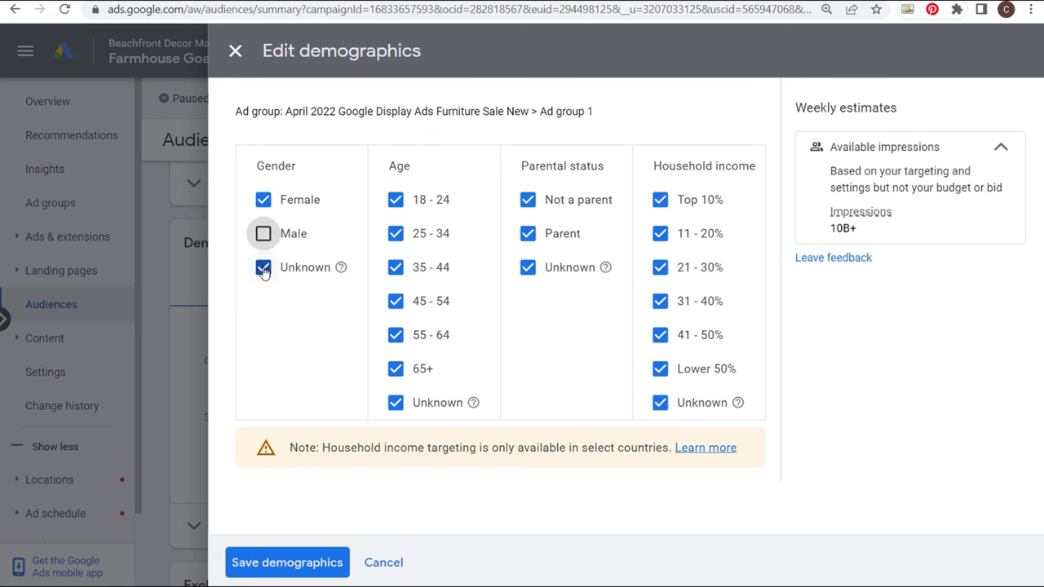
pyautogui.click(263, 268)
pyautogui.click(395, 201)
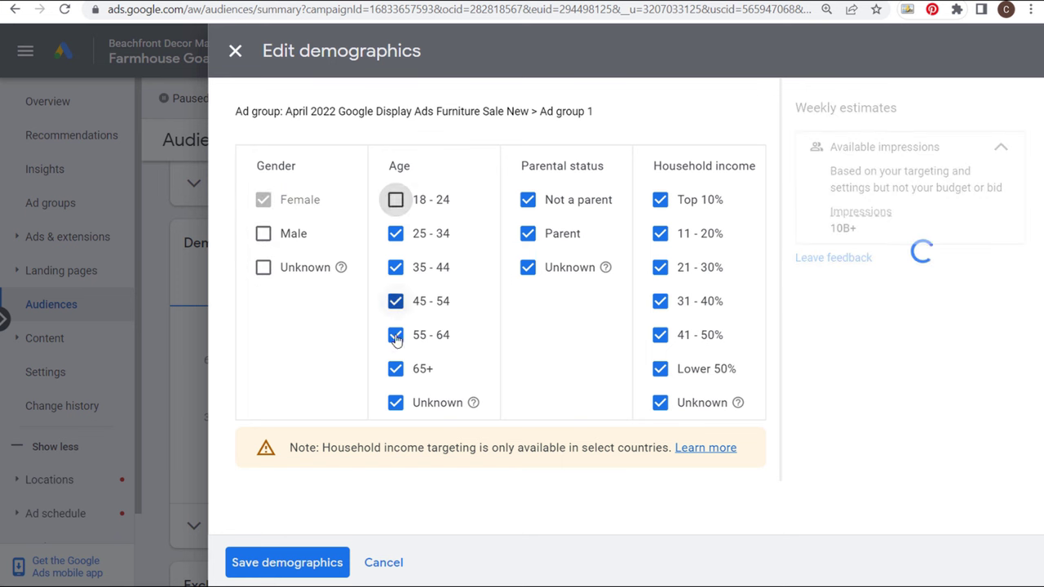
pyautogui.click(396, 403)
pyautogui.click(394, 235)
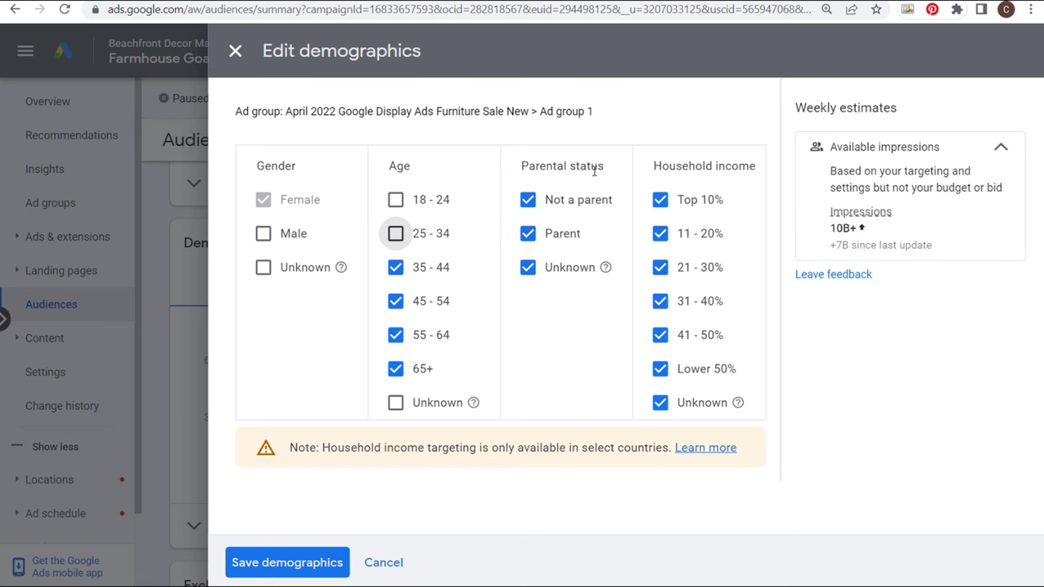
# - Exclude the 41 - 50%, Lower 50% and Unknown household incomes from Ad group 1 and save the demographics
pyautogui.click(660, 369)
pyautogui.click(661, 406)
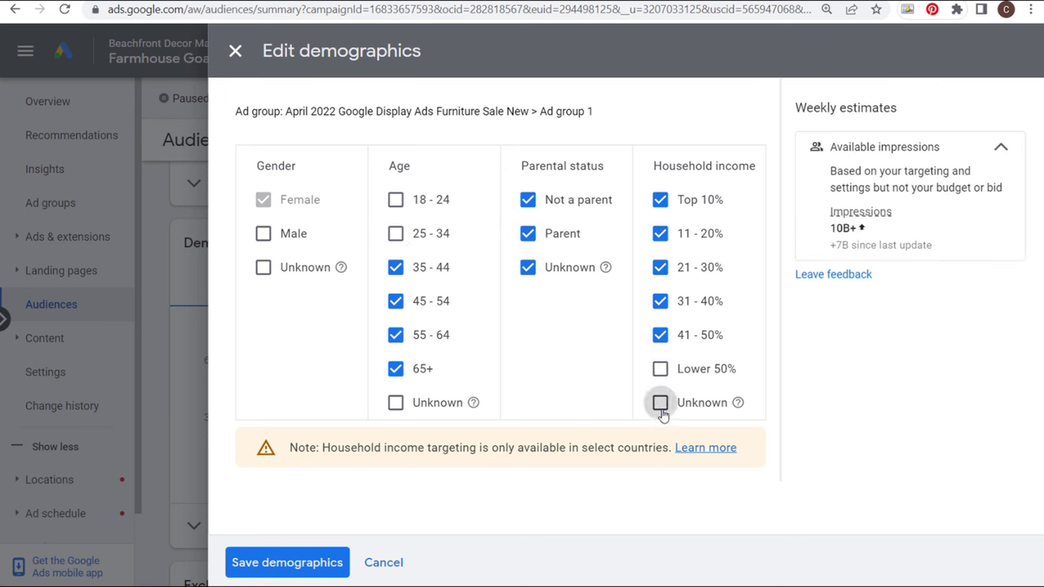
pyautogui.click(660, 335)
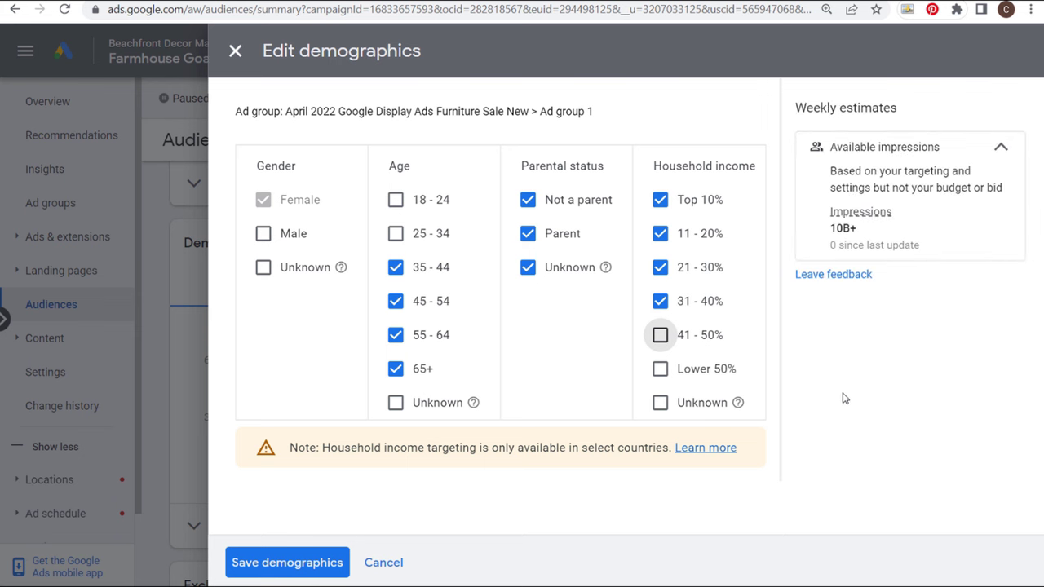
pyautogui.click(287, 563)
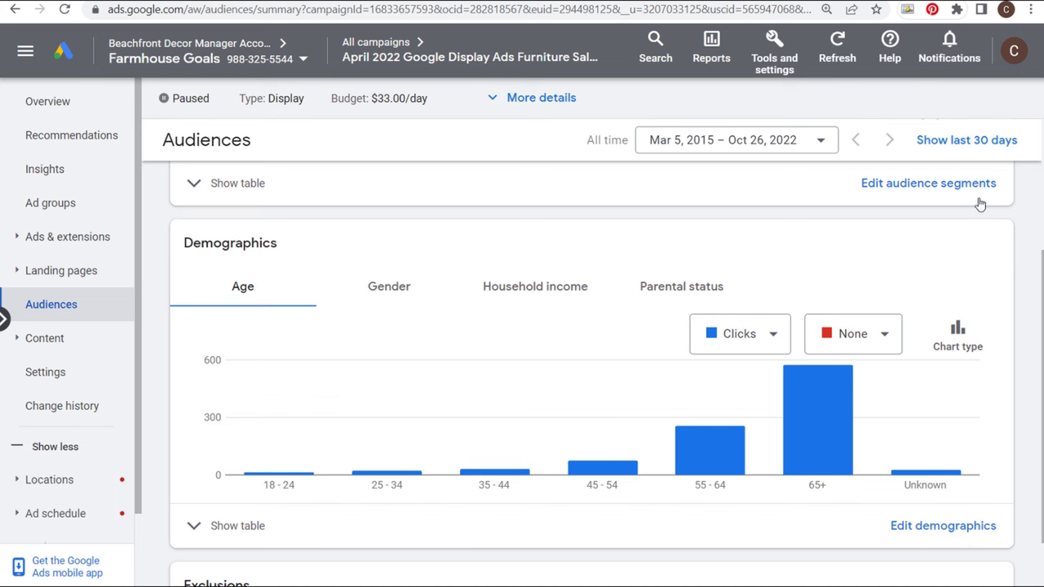
# - Review the campaign's ad groups list and open the ads of Ad group 1
pyautogui.scroll(3, 993, 254)
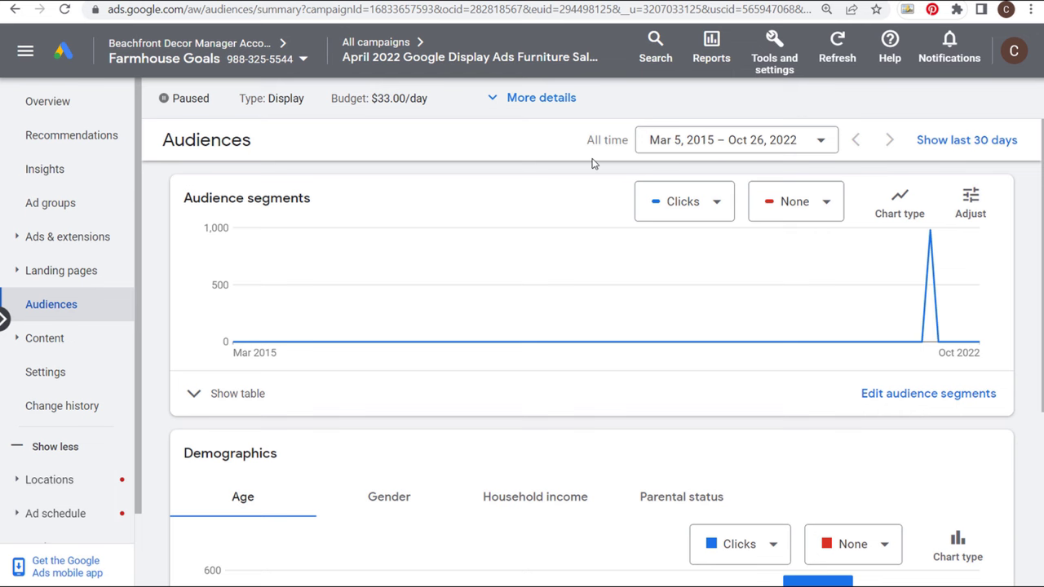
pyautogui.click(63, 212)
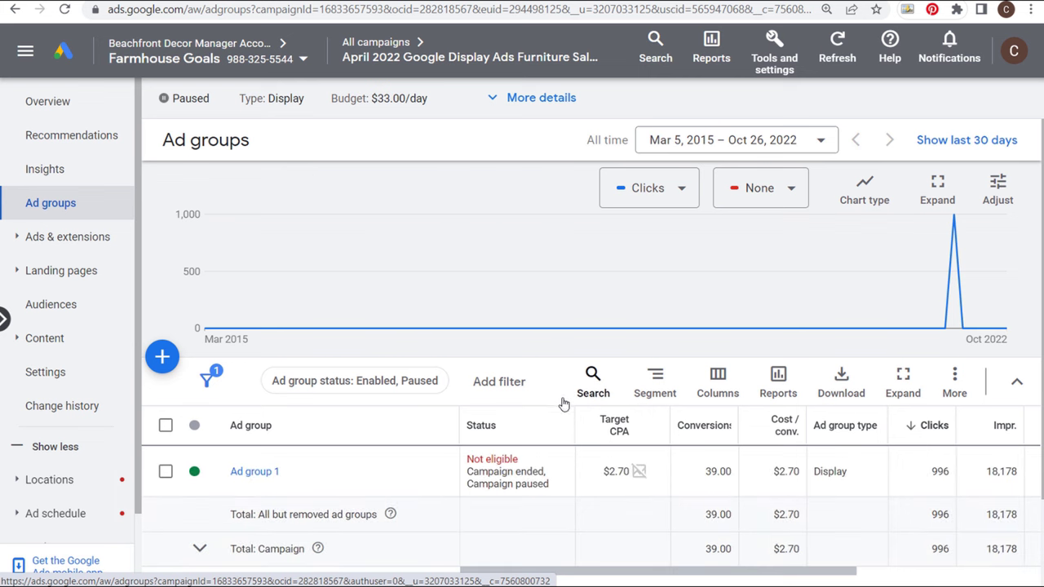
pyautogui.scroll(-2, 594, 455)
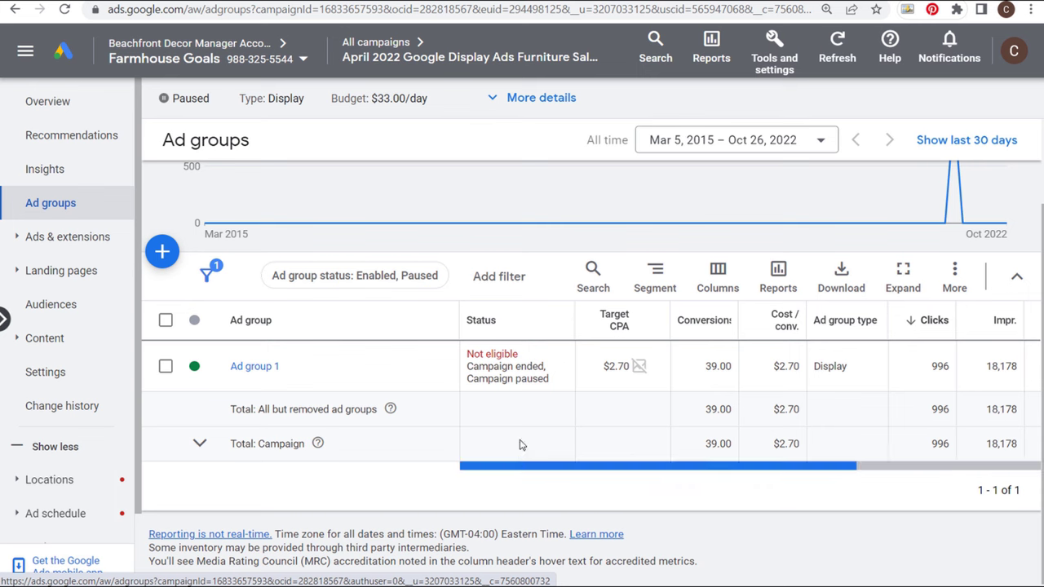
pyautogui.scroll(2, 262, 376)
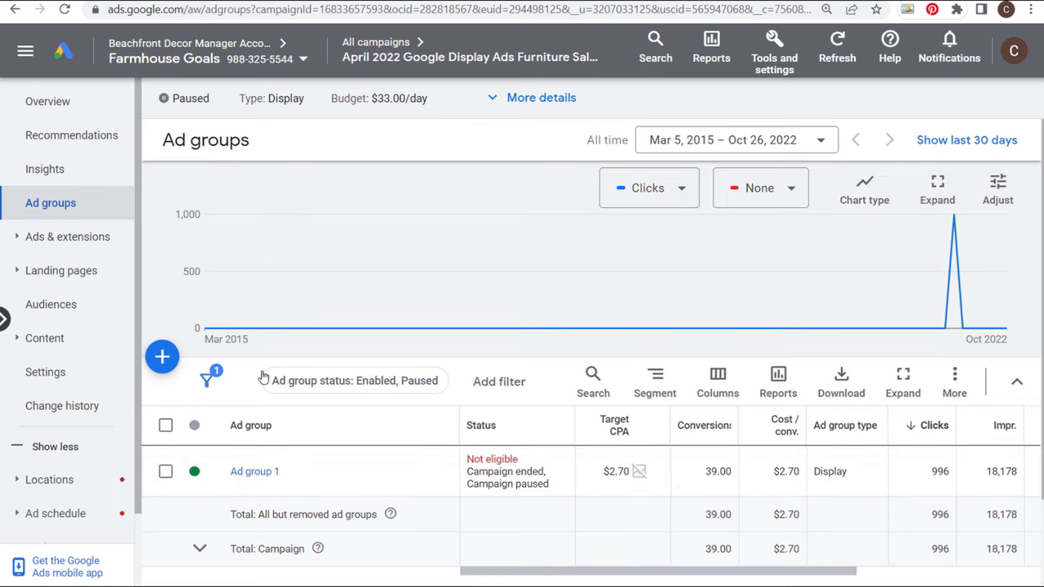
pyautogui.click(256, 473)
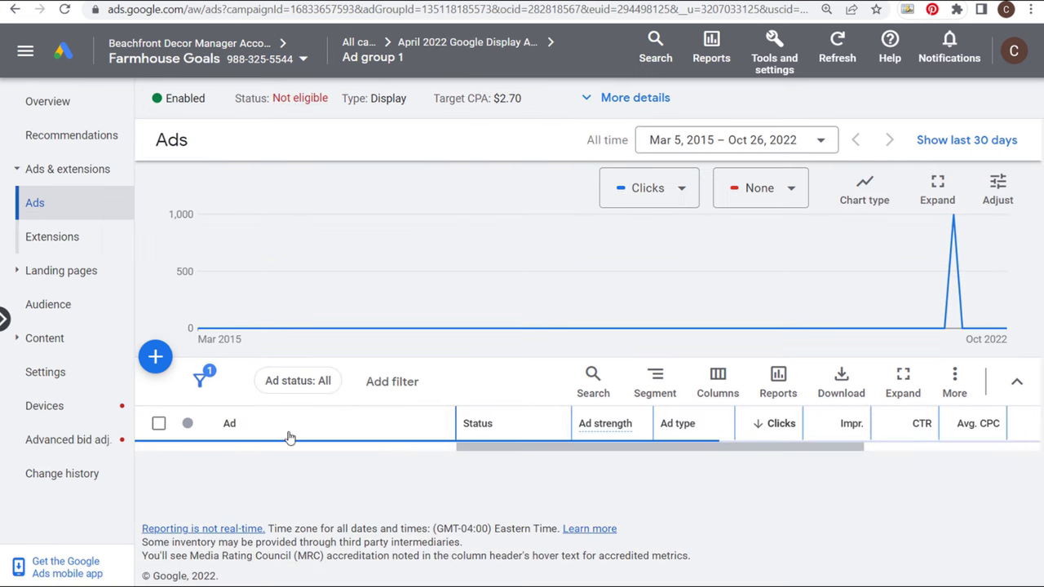
# - Open the settings of Ad group 1, expand the additional settings, and open the ad group's targeting for editing
pyautogui.click(71, 375)
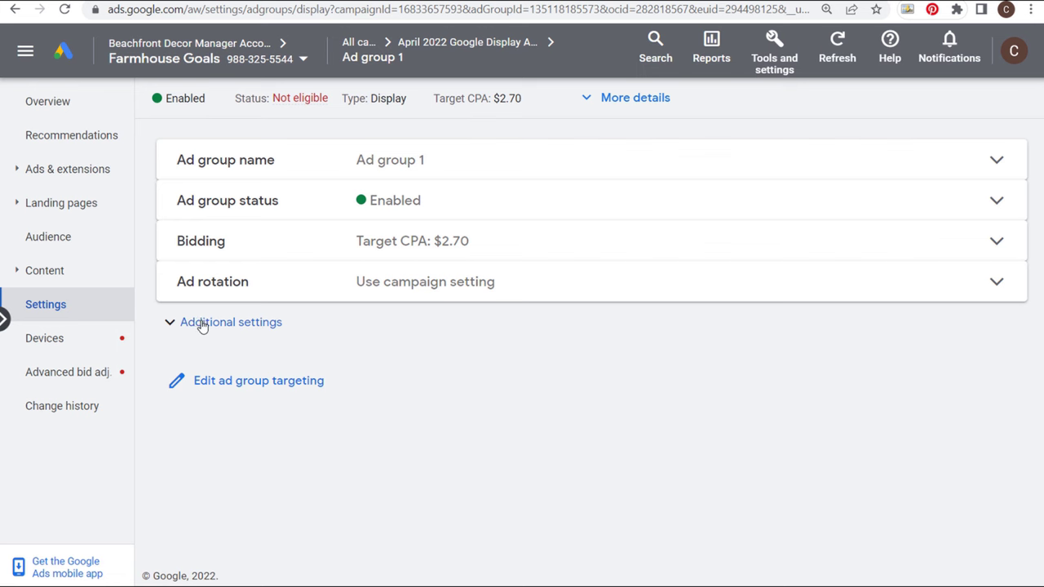
pyautogui.click(202, 324)
pyautogui.moveTo(370, 54)
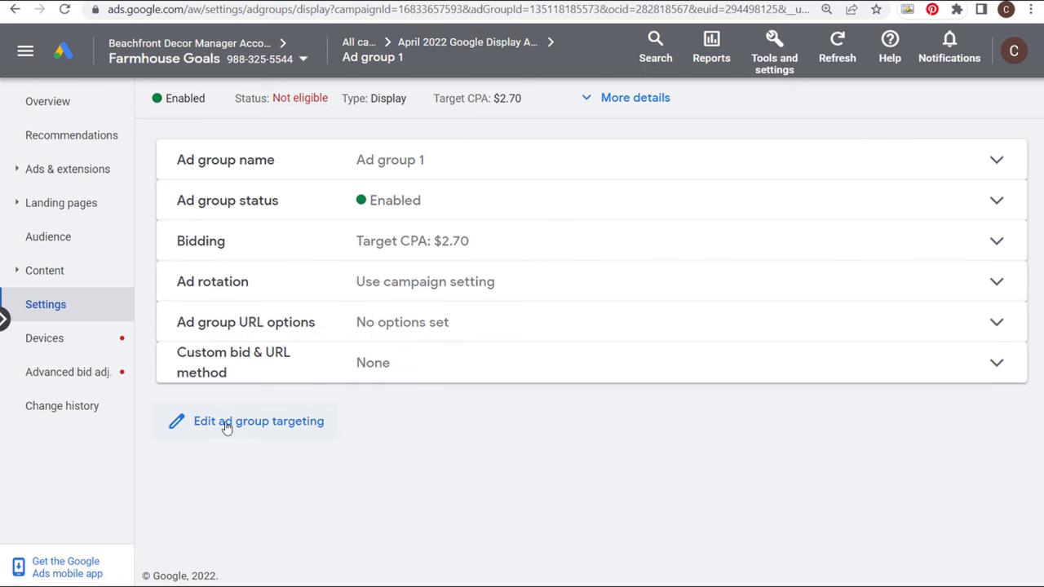
pyautogui.click(223, 427)
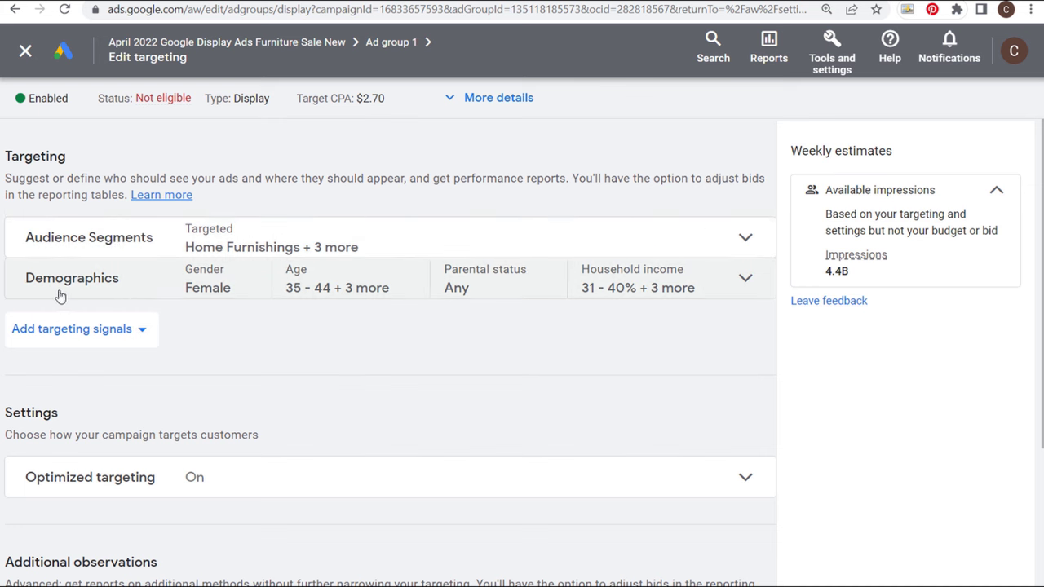
# - Examine the optimized targeting setting, including its description and the information it uses to find people
pyautogui.scroll(-2, 493, 373)
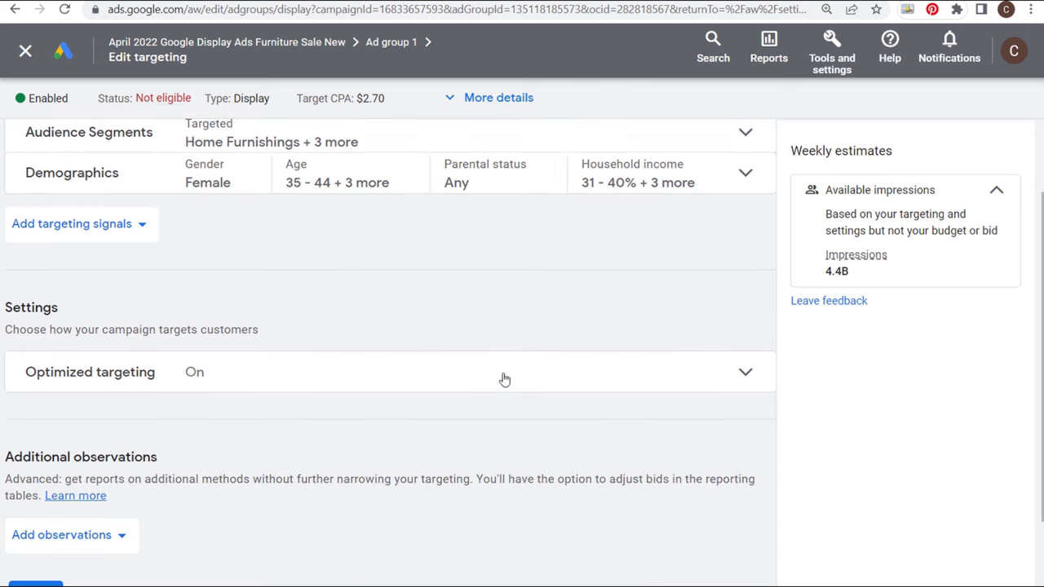
pyautogui.click(244, 376)
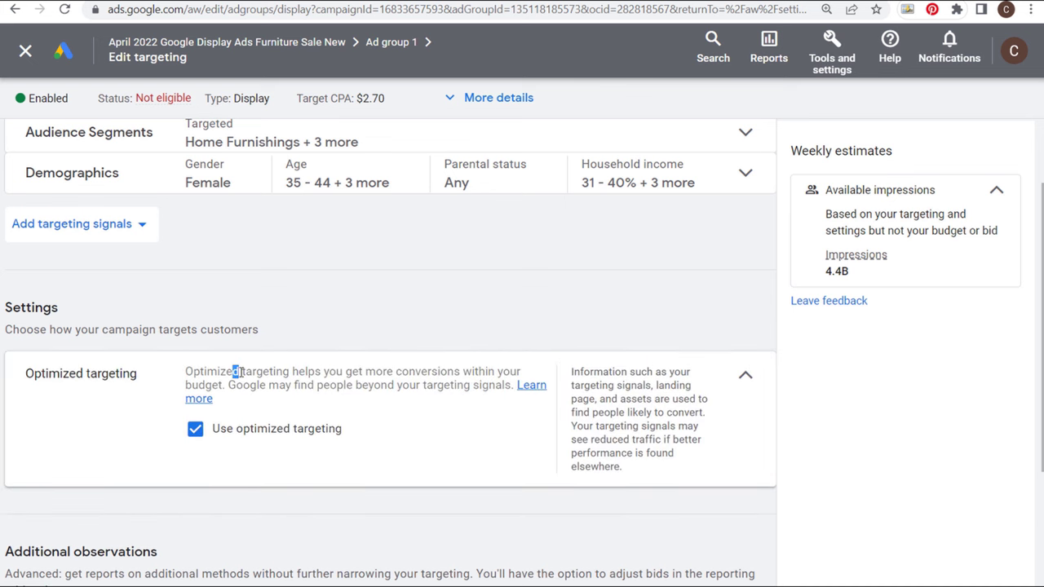
pyautogui.moveTo(317, 371); pyautogui.dragTo(444, 371)
pyautogui.click(445, 378)
pyautogui.moveTo(250, 384); pyautogui.dragTo(314, 386)
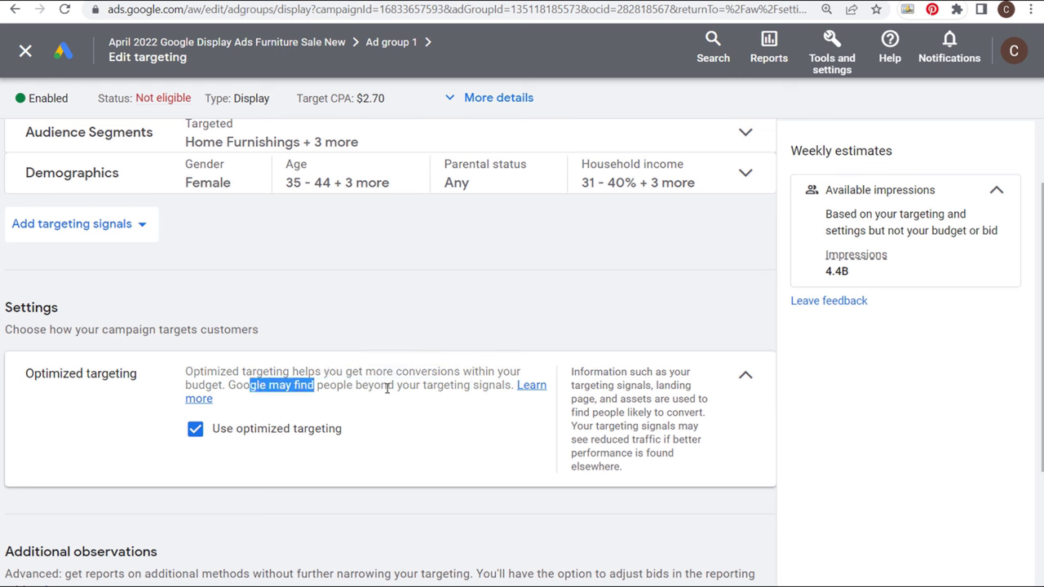
pyautogui.click(387, 388)
pyautogui.moveTo(572, 372); pyautogui.dragTo(655, 372)
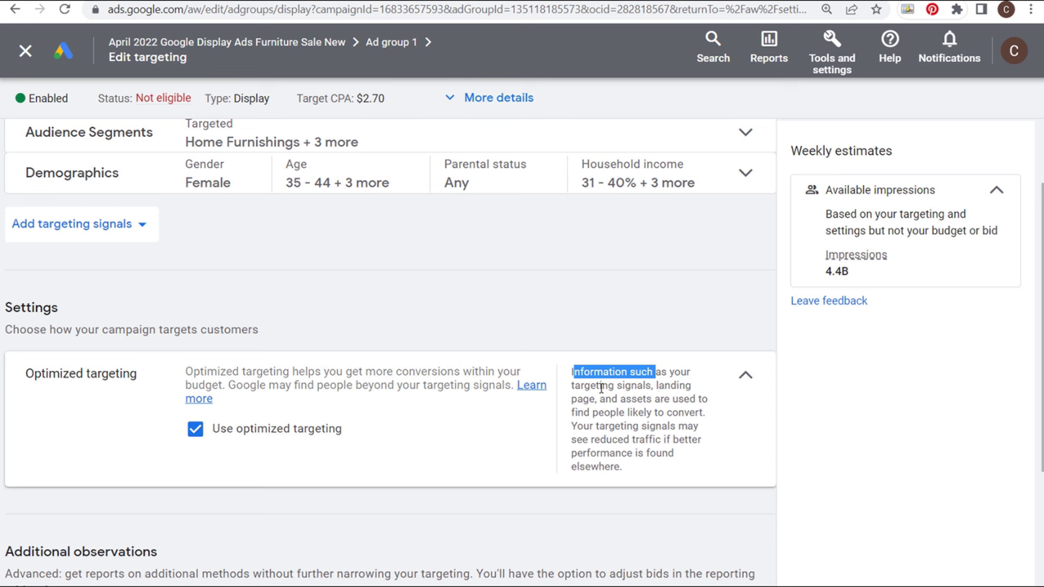
pyautogui.moveTo(568, 388); pyautogui.dragTo(644, 391)
pyautogui.click(668, 399)
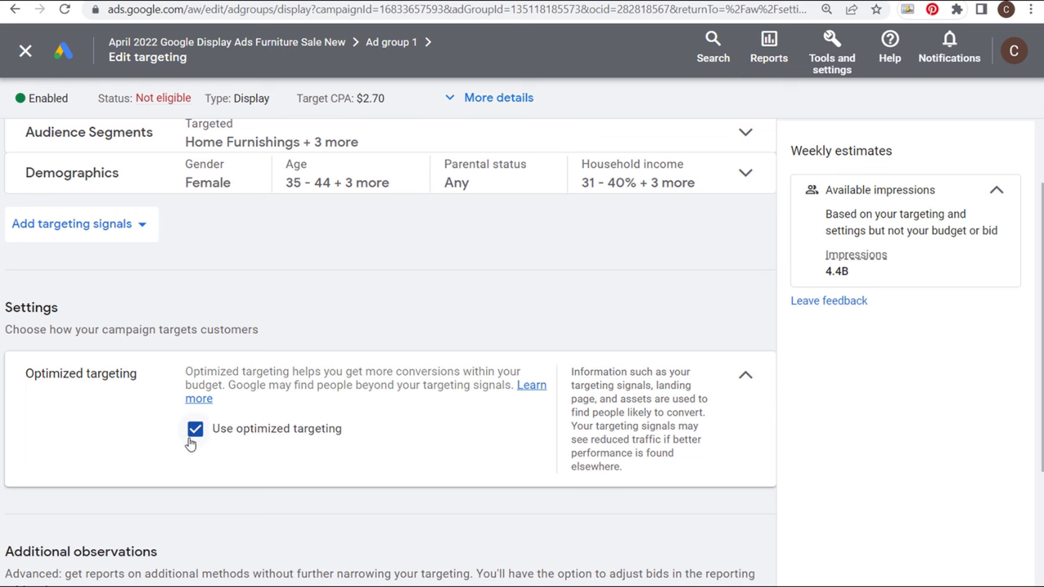
# - Collapse the optimized targeting setting and save the ad group's targeting
pyautogui.click(743, 379)
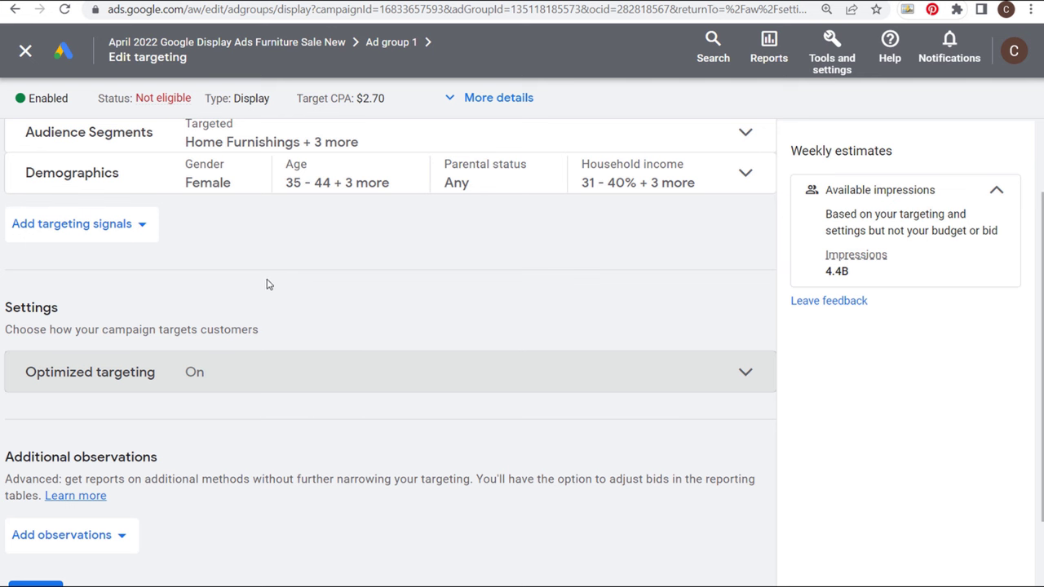
pyautogui.scroll(-2, 264, 292)
pyautogui.click(35, 499)
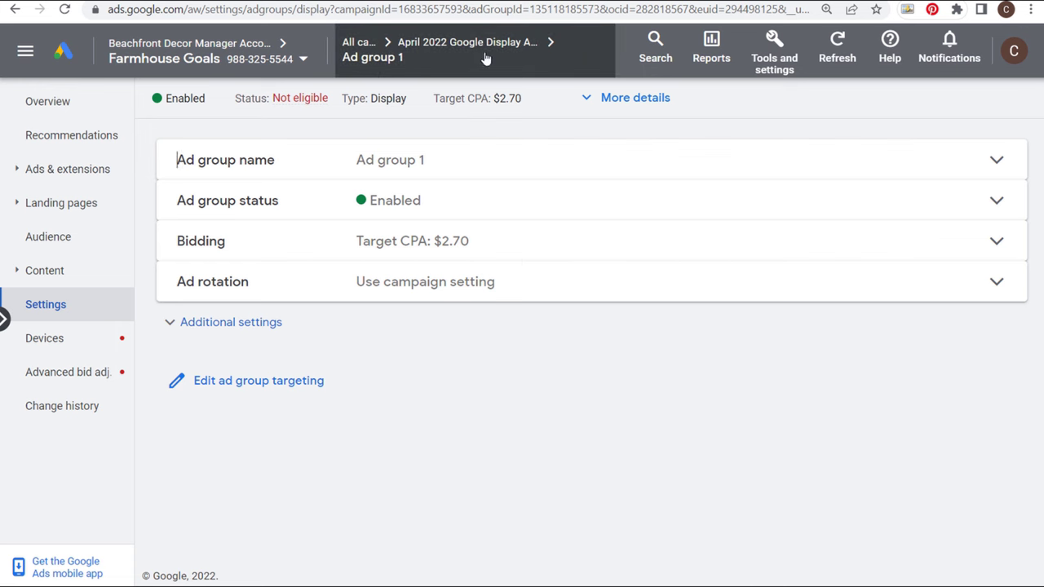
# - Open the settings of the April 2022 Google Display Ads Furniture Sale New campaign and expand the additional settings
pyautogui.click(434, 45)
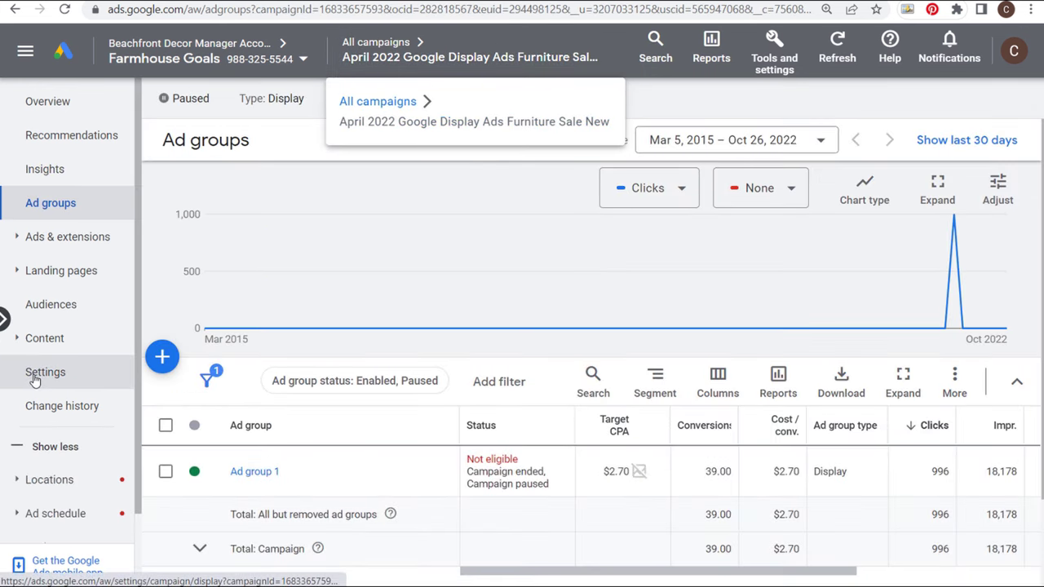
pyautogui.click(33, 375)
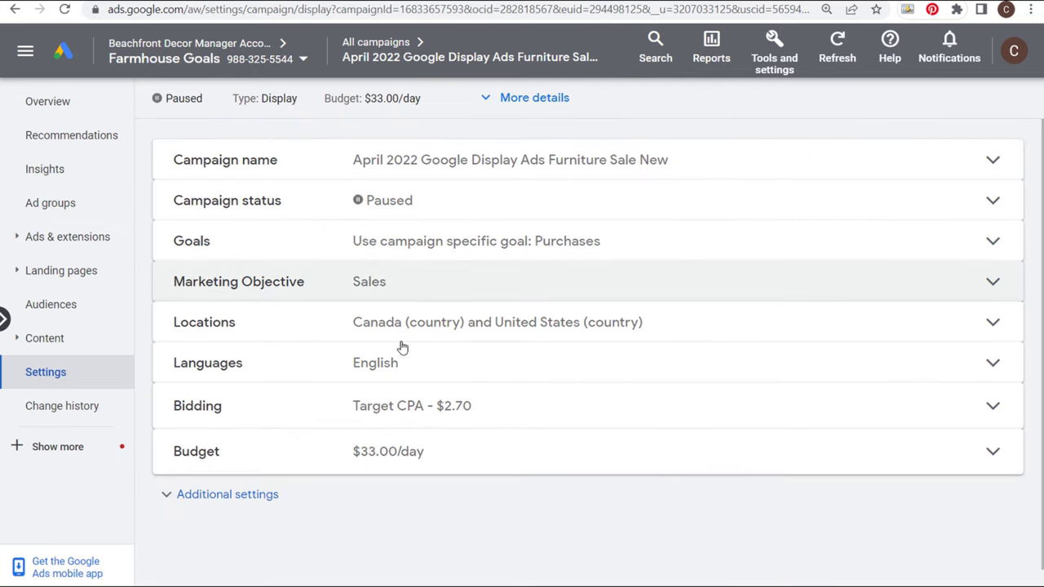
pyautogui.scroll(-1, 554, 463)
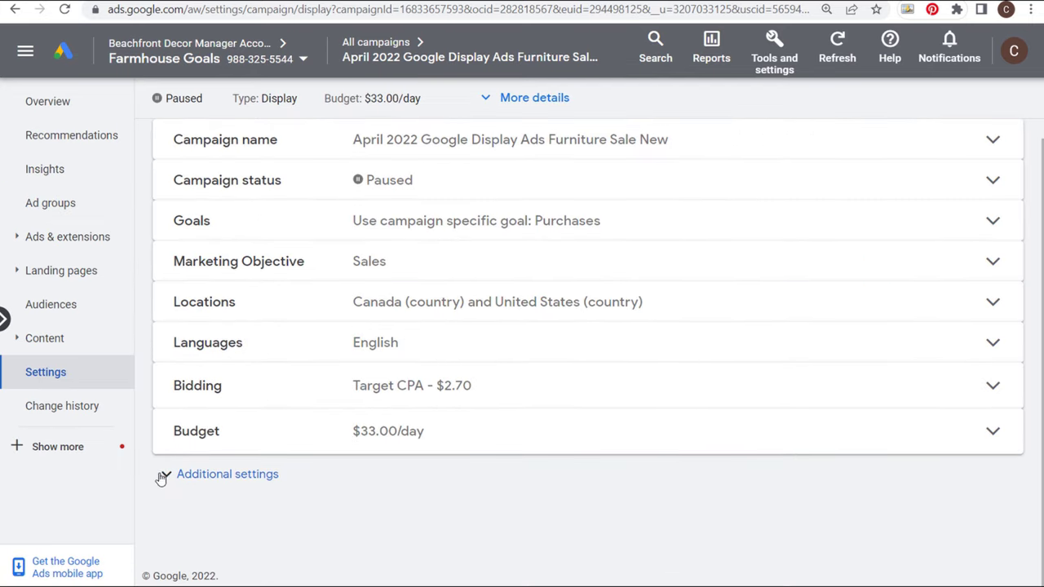
pyautogui.click(200, 481)
pyautogui.scroll(-4, 470, 468)
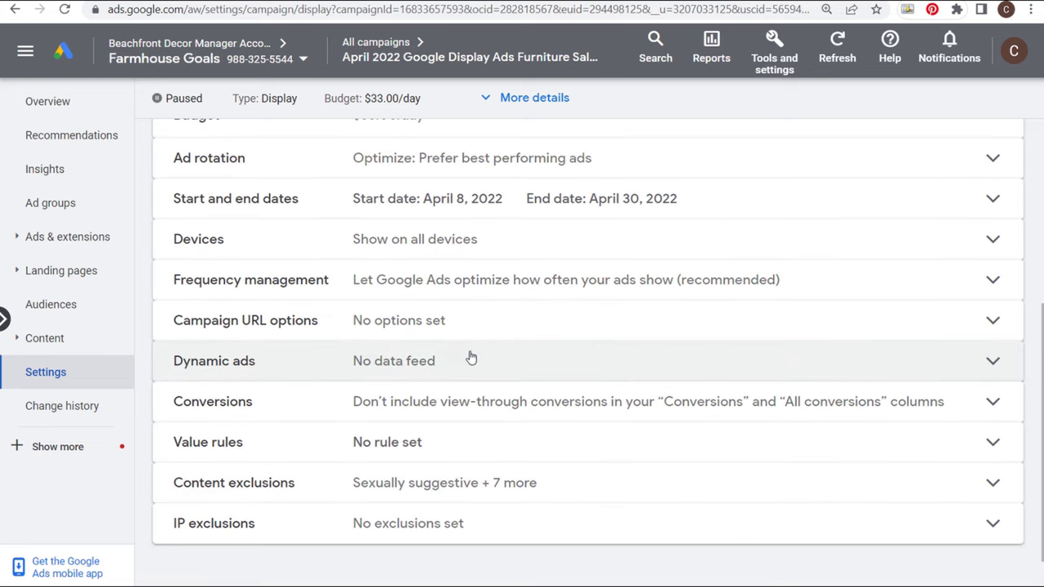
# - Examine the campaign's dynamic ads setting and its data feed requirement
pyautogui.click(468, 357)
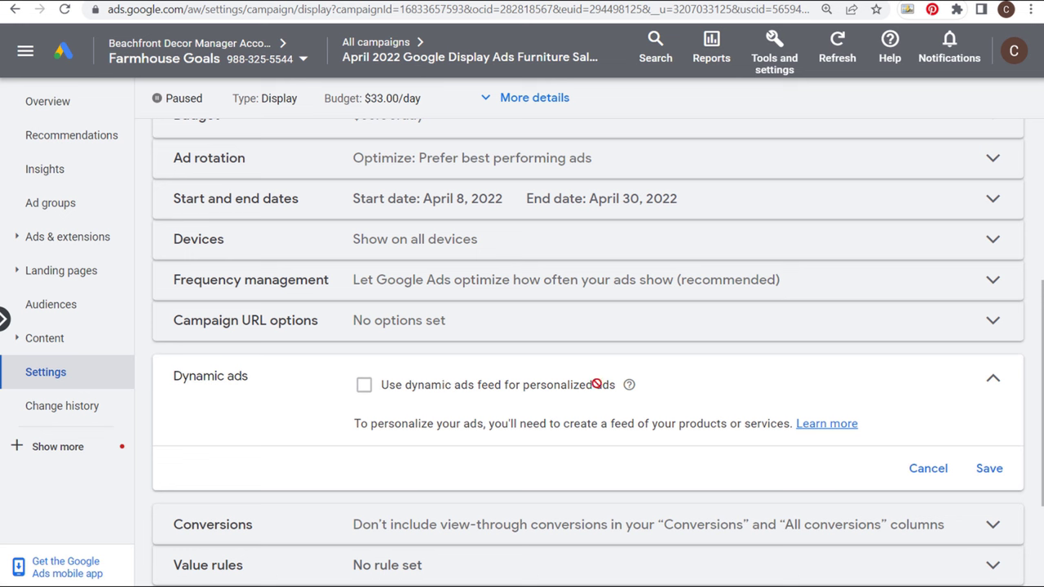
pyautogui.moveTo(515, 423); pyautogui.dragTo(640, 424)
pyautogui.click(681, 423)
pyautogui.moveTo(249, 376); pyautogui.dragTo(190, 375)
pyautogui.click(193, 377)
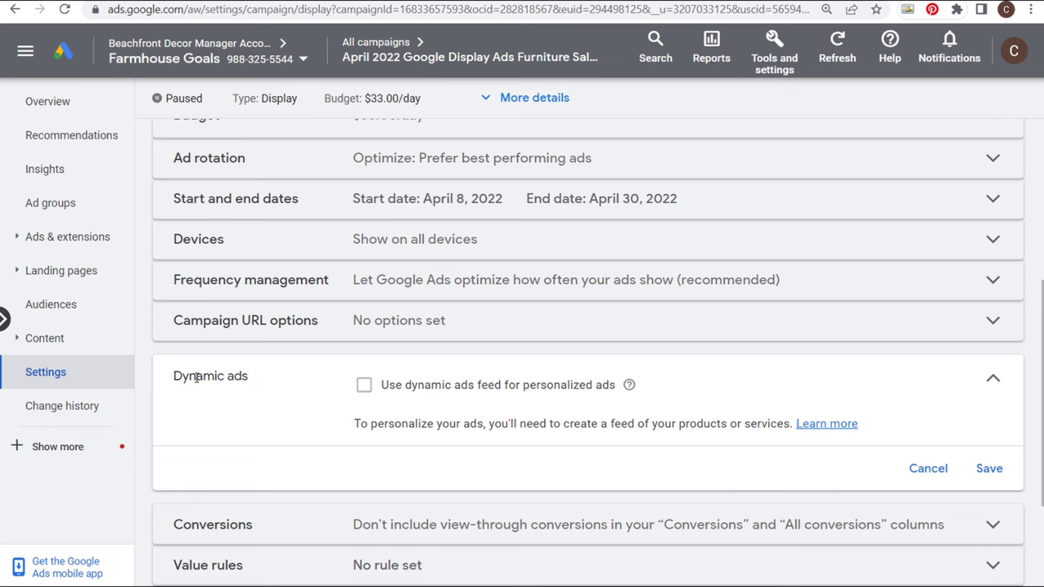
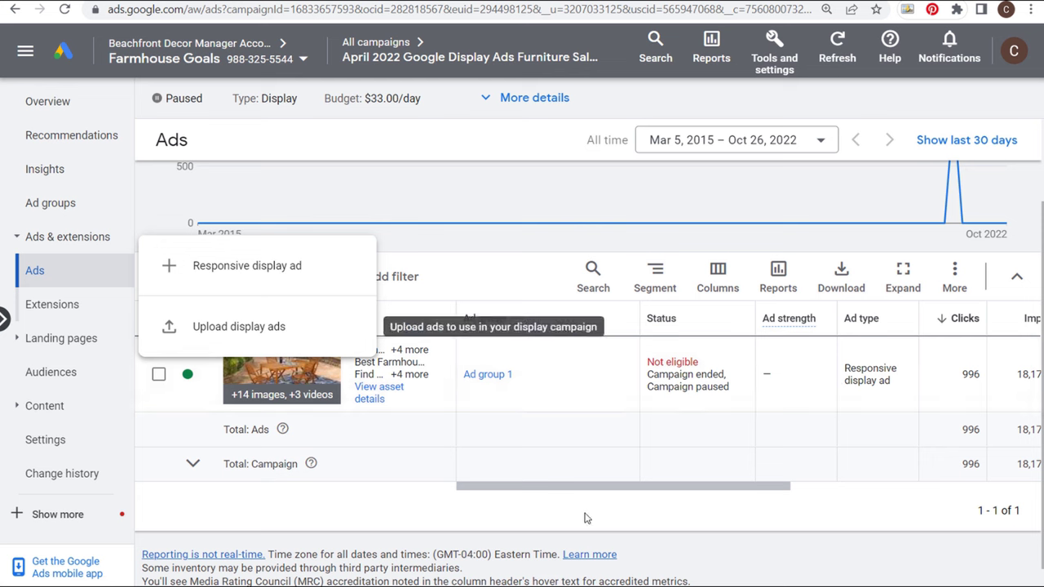
# - Open the campaign's responsive display ad for editing, review its headlines, descriptions and custom colors, and leave without saving
pyautogui.hscroll(5, 773, 450)
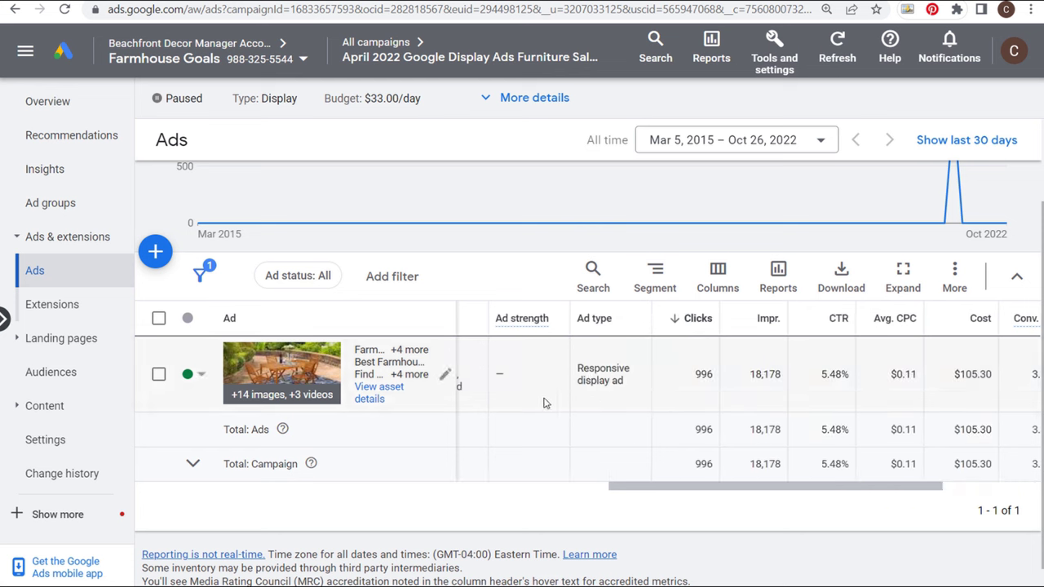
pyautogui.moveTo(645, 491); pyautogui.dragTo(499, 500)
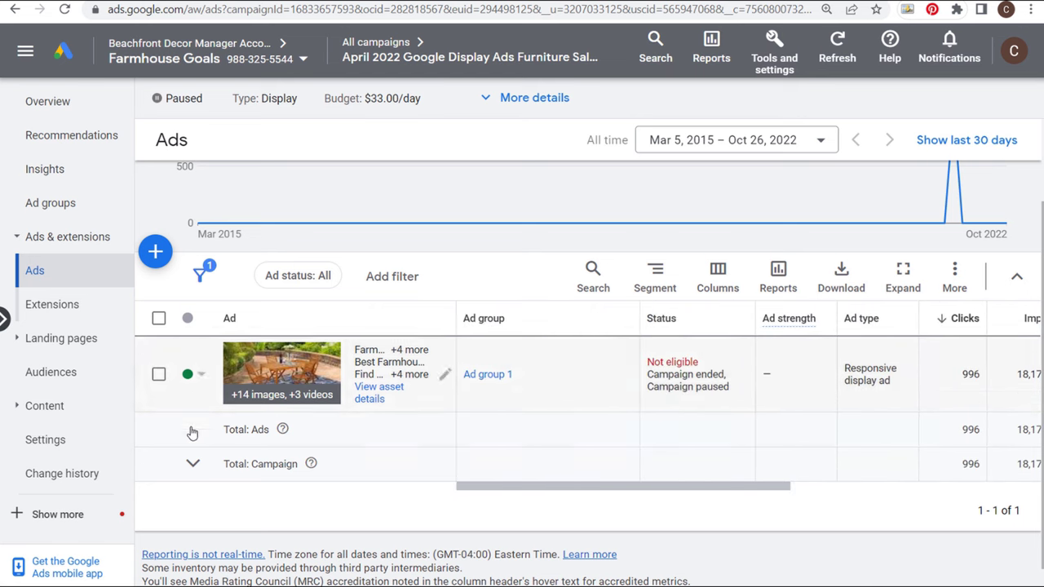
pyautogui.click(444, 374)
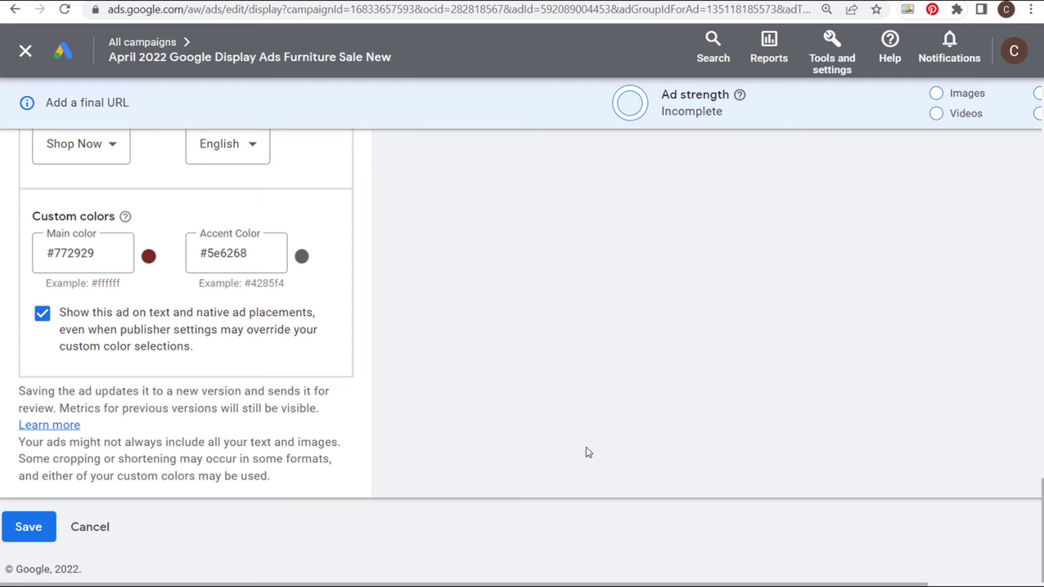
pyautogui.scroll(5, 821, 203)
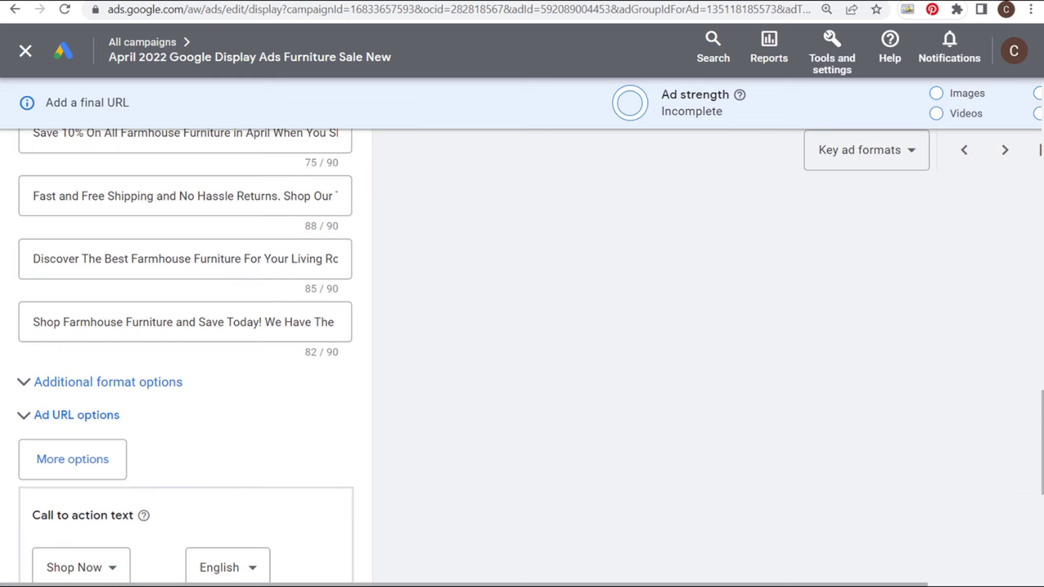
pyautogui.scroll(2, 1041, 402)
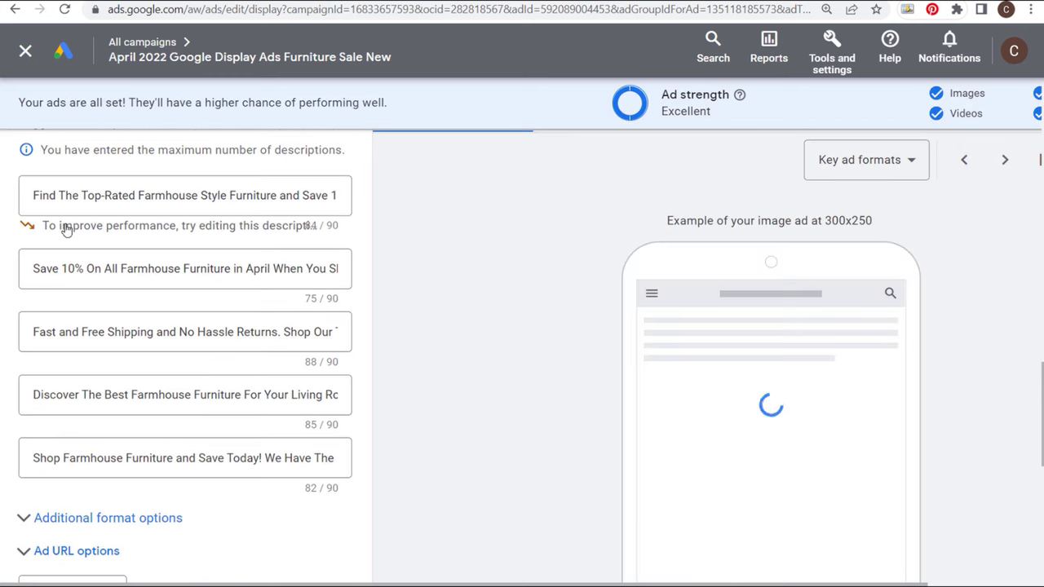
pyautogui.moveTo(41, 236)
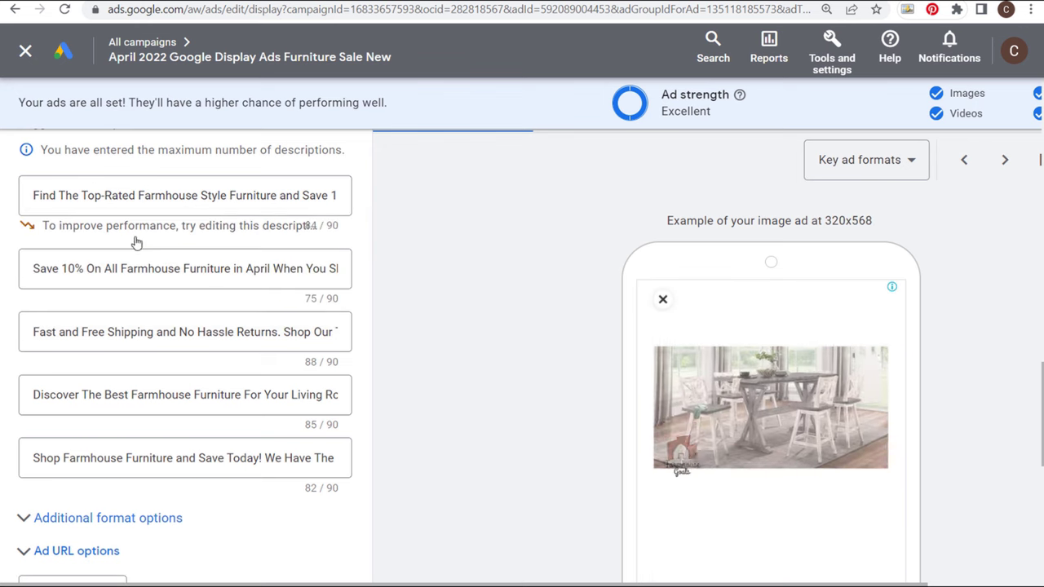
pyautogui.scroll(7, 517, 343)
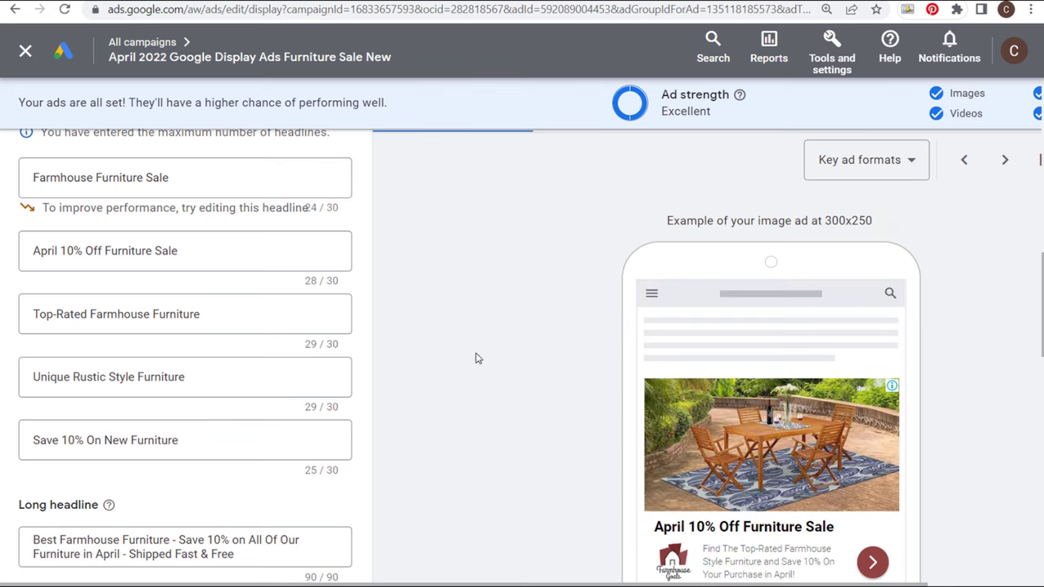
pyautogui.scroll(2, 499, 344)
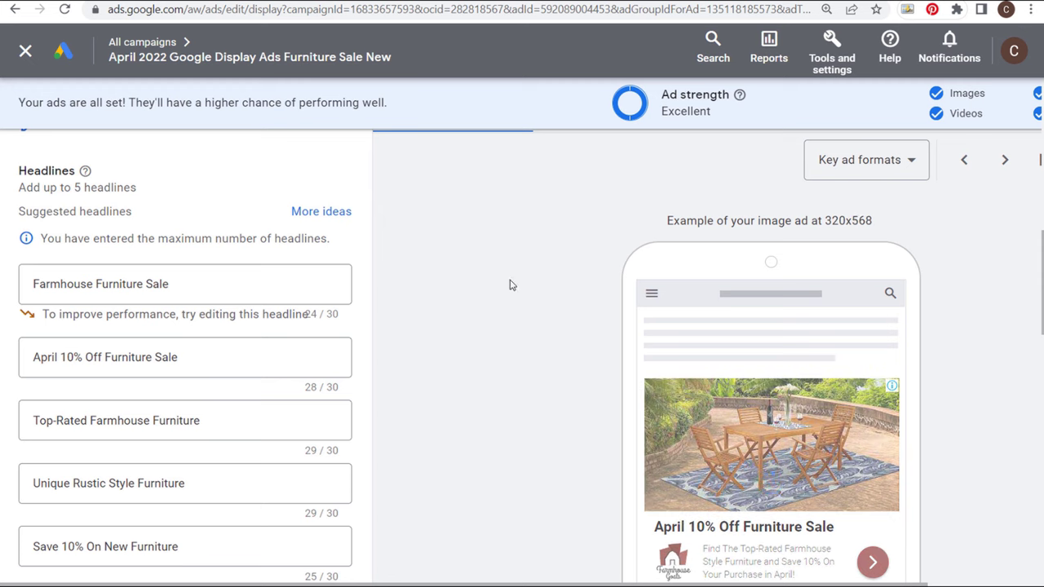
pyautogui.scroll(-10, 511, 284)
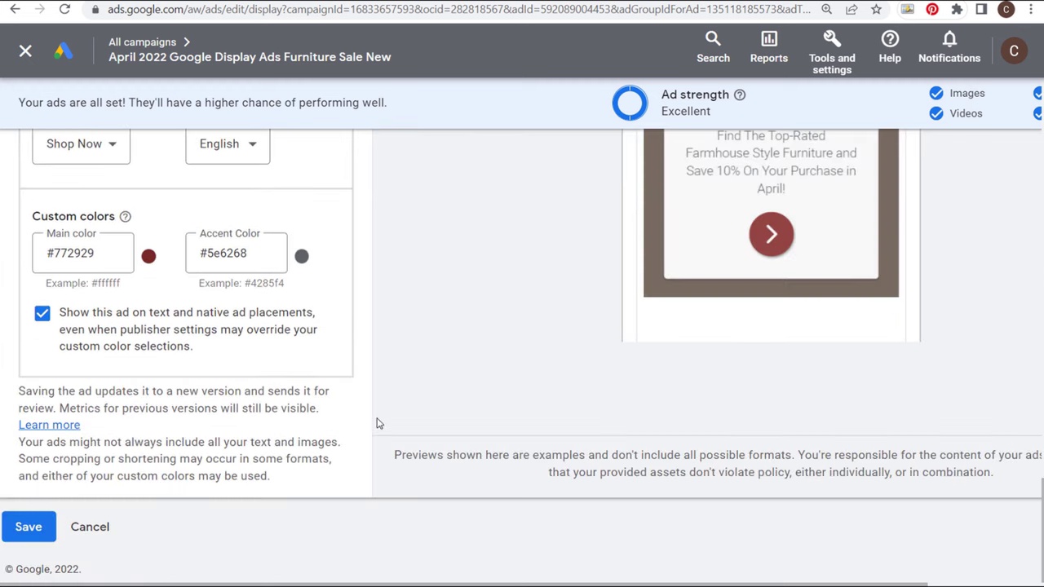
pyautogui.click(93, 528)
pyautogui.click(662, 341)
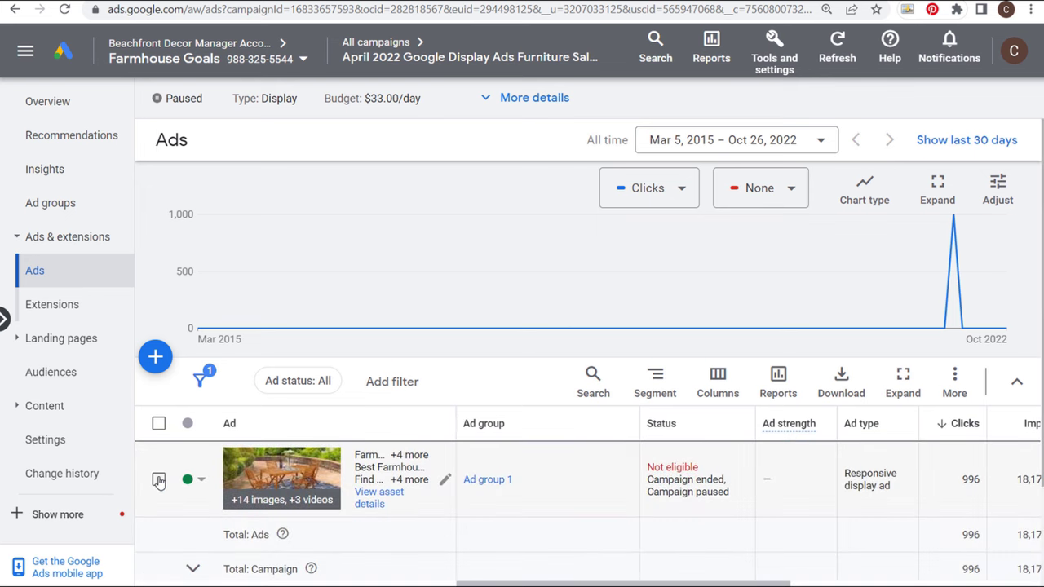
# - Copy the existing responsive display ad from the campaign's ads list
pyautogui.click(159, 480)
pyautogui.click(262, 390)
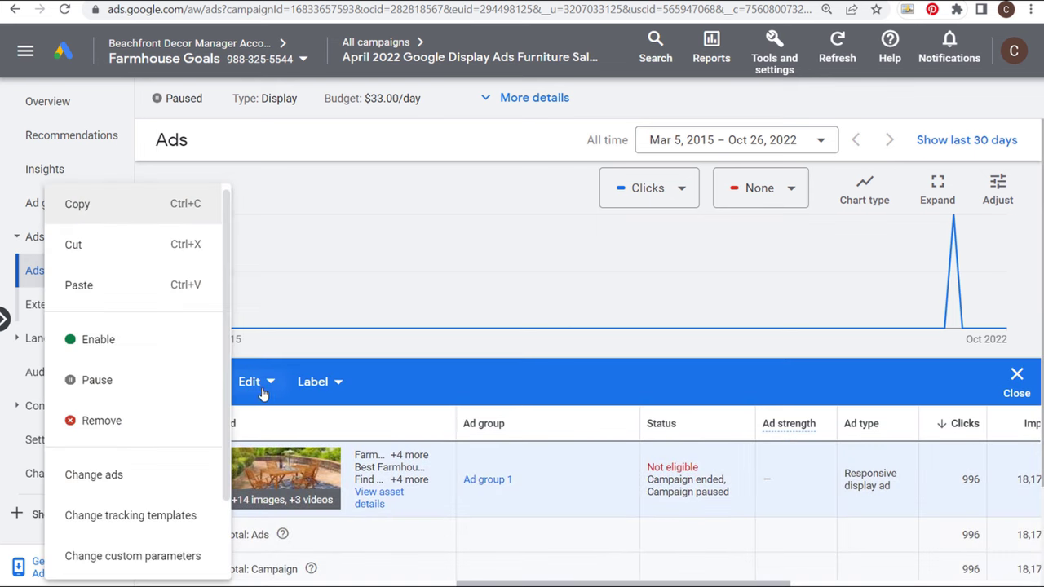
pyautogui.click(114, 205)
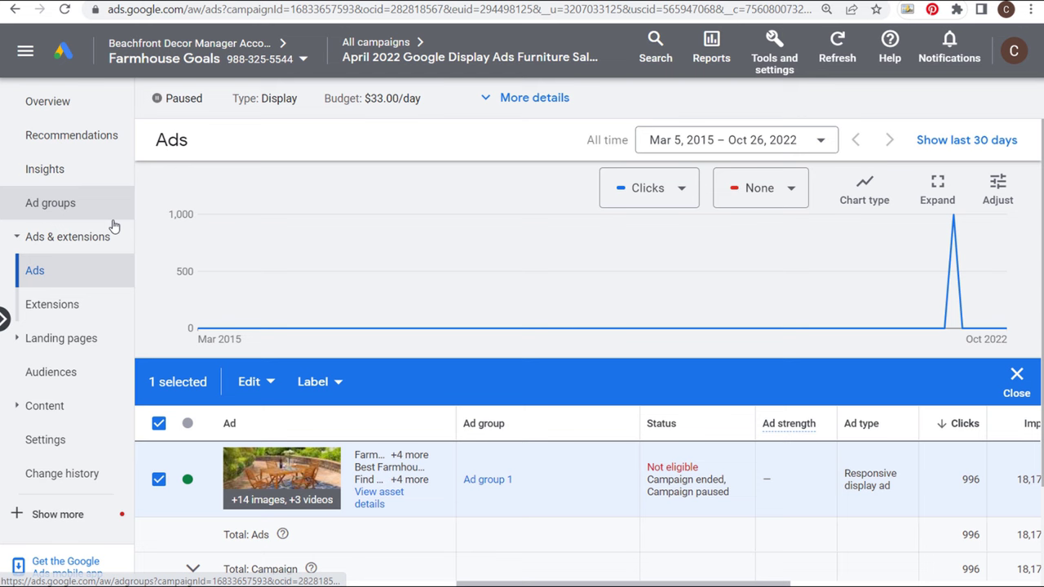
# - Paste the copied ad into Ad group 1 of the April 2022 Farmhouse Furniture Sale campaign without pausing it or forcing a duplicate
pyautogui.click(268, 381)
pyautogui.click(122, 292)
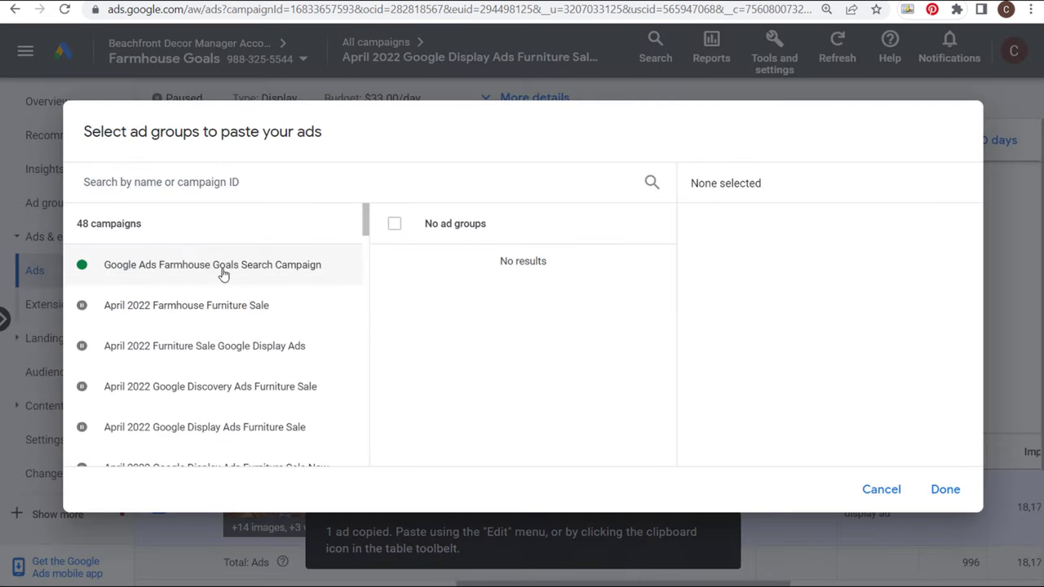
pyautogui.click(177, 268)
pyautogui.click(168, 320)
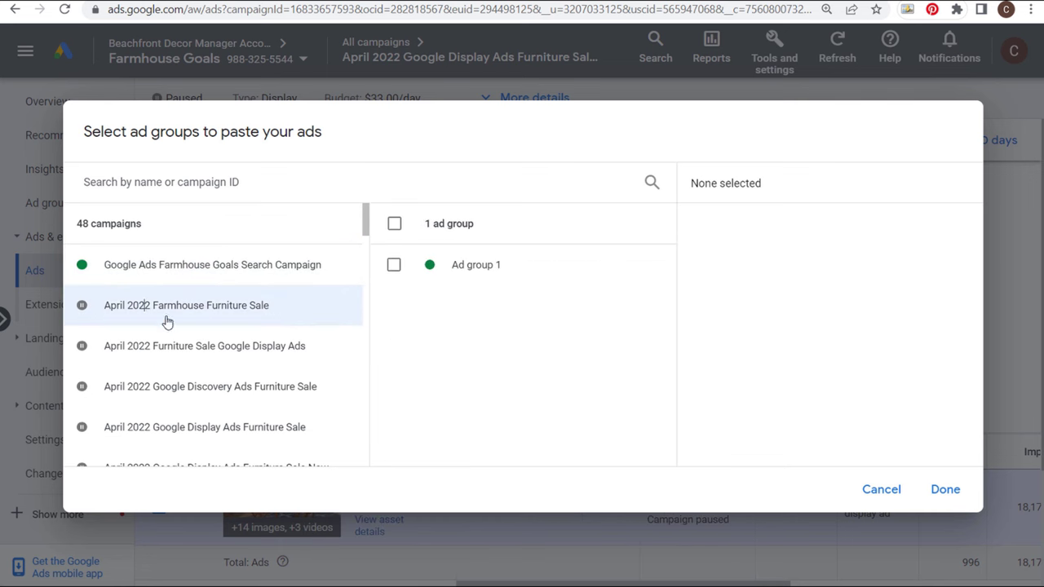
pyautogui.click(483, 264)
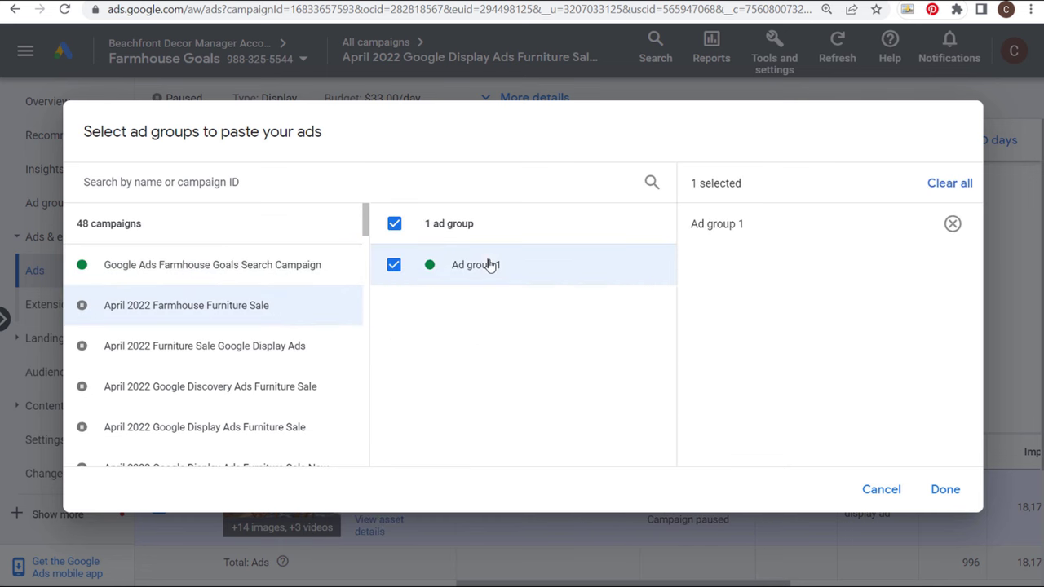
pyautogui.click(945, 489)
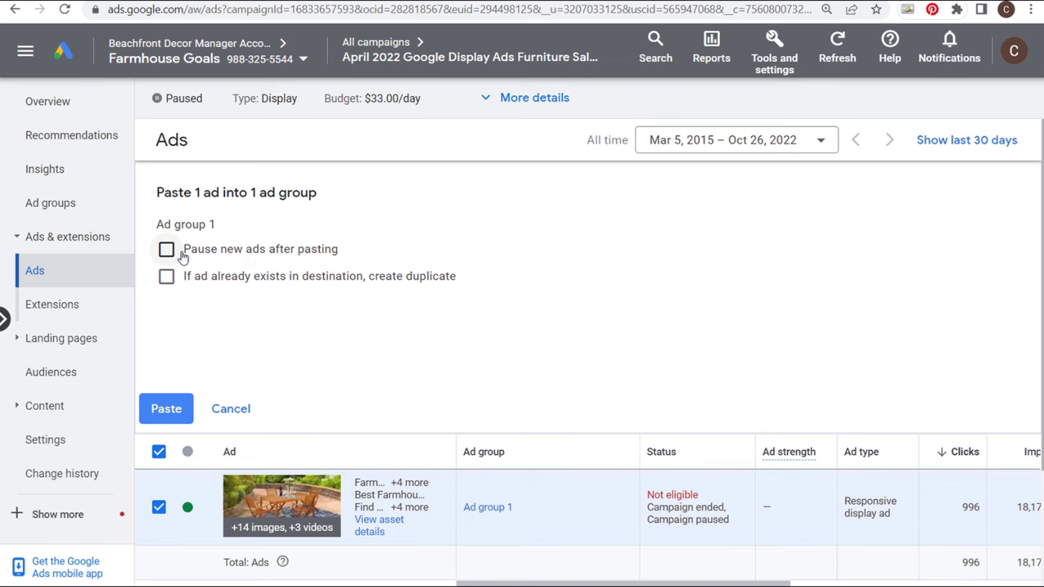
pyautogui.click(167, 409)
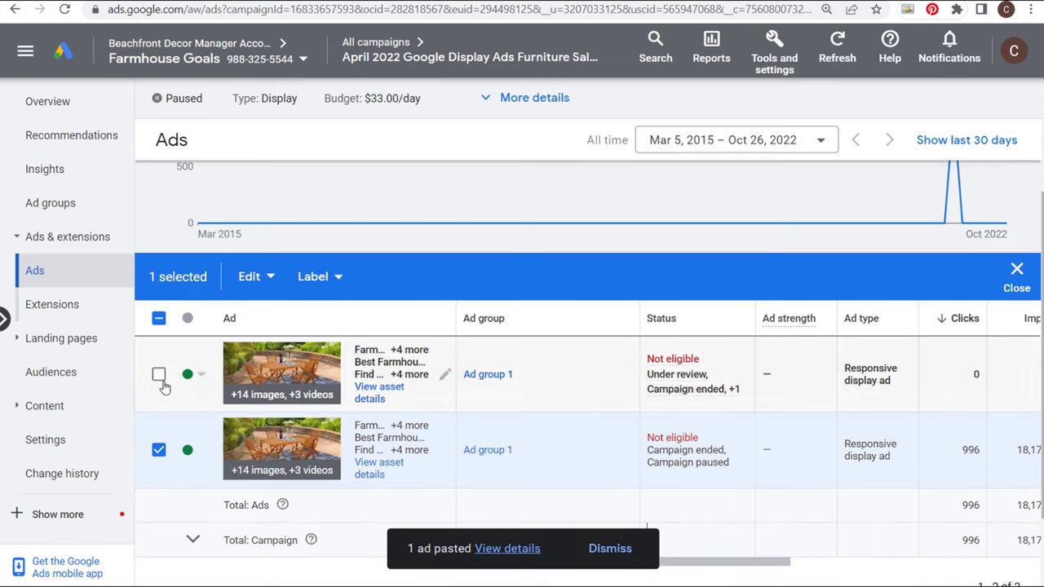
pyautogui.click(610, 549)
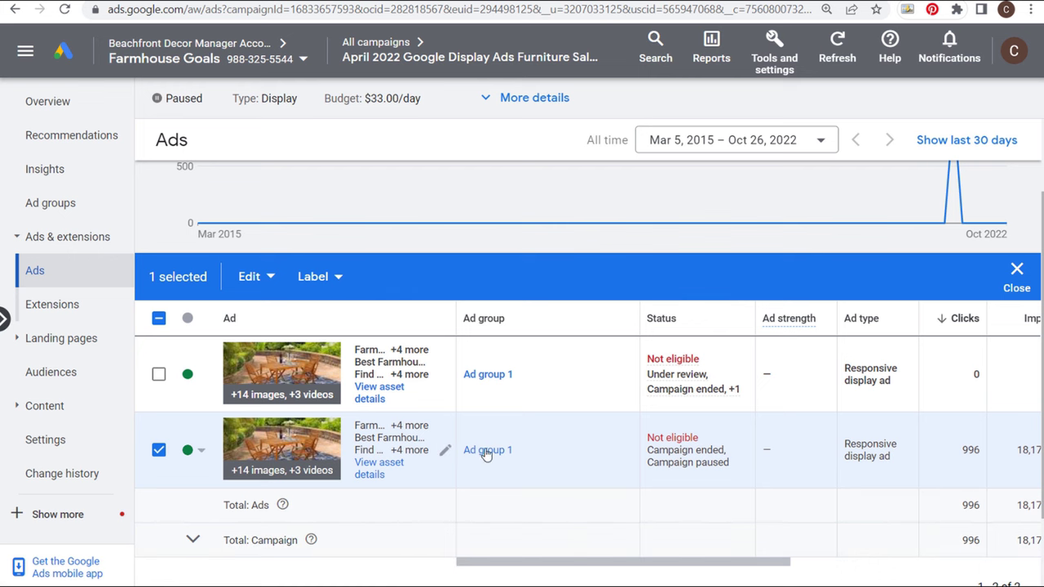
# - Open the pasted copy of the responsive display ad for editing and review its images, logos and videos
pyautogui.moveTo(543, 557); pyautogui.dragTo(689, 562)
pyautogui.hscroll(-5, 571, 441)
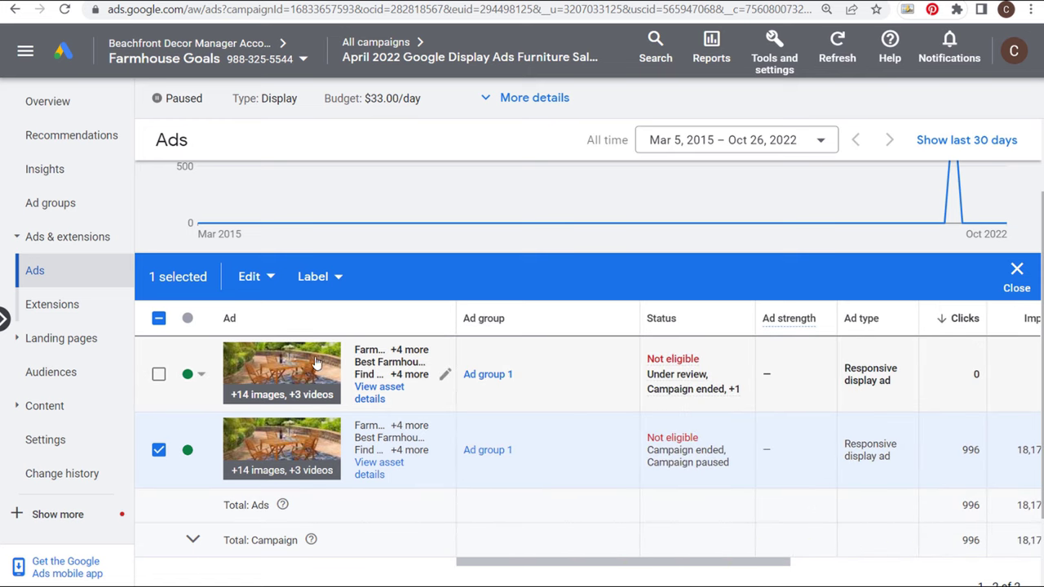
pyautogui.click(446, 375)
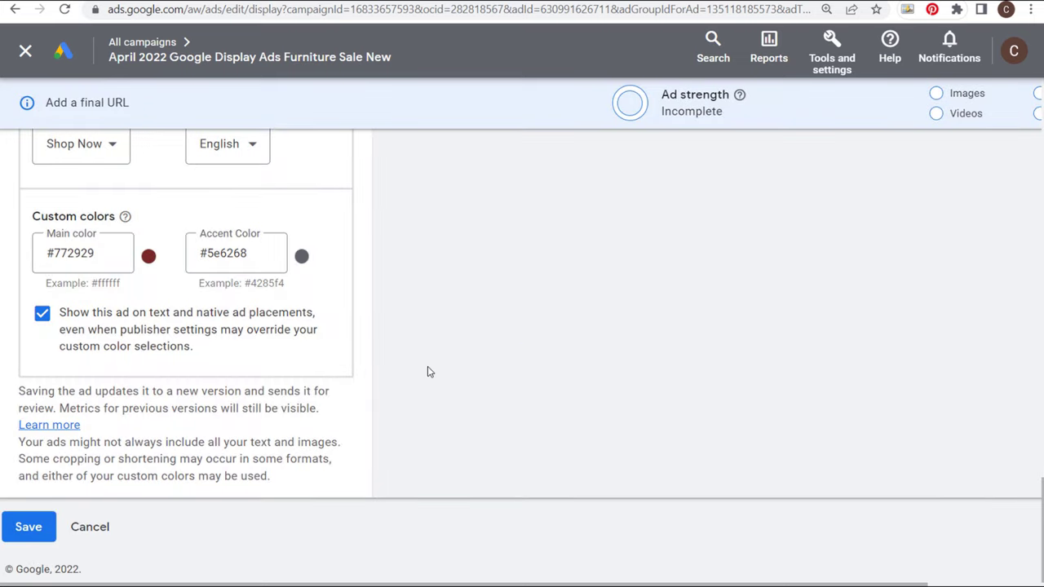
pyautogui.scroll(4, 414, 371)
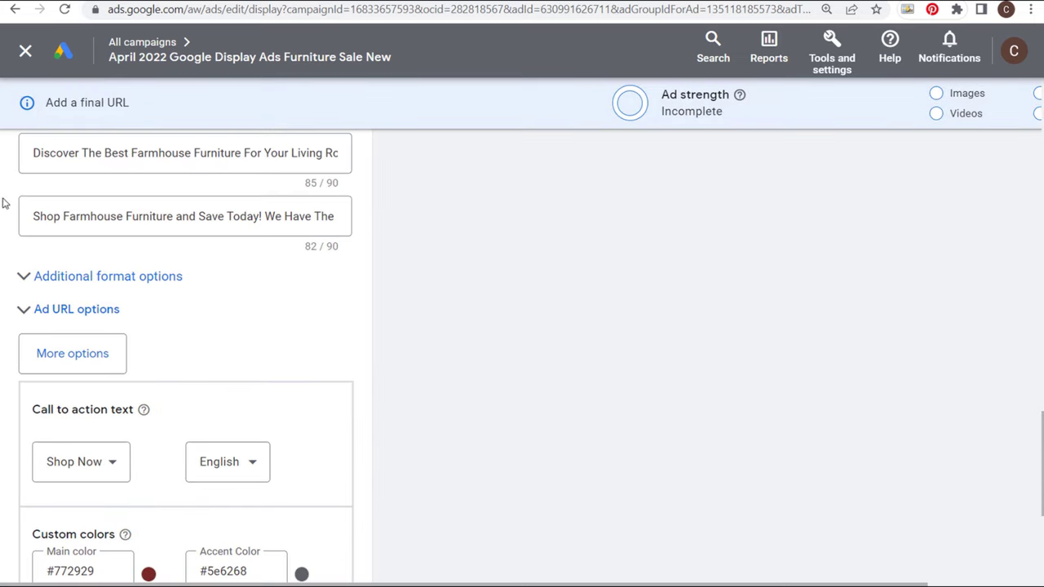
pyautogui.scroll(3, 625, 361)
pyautogui.scroll(3, 408, 305)
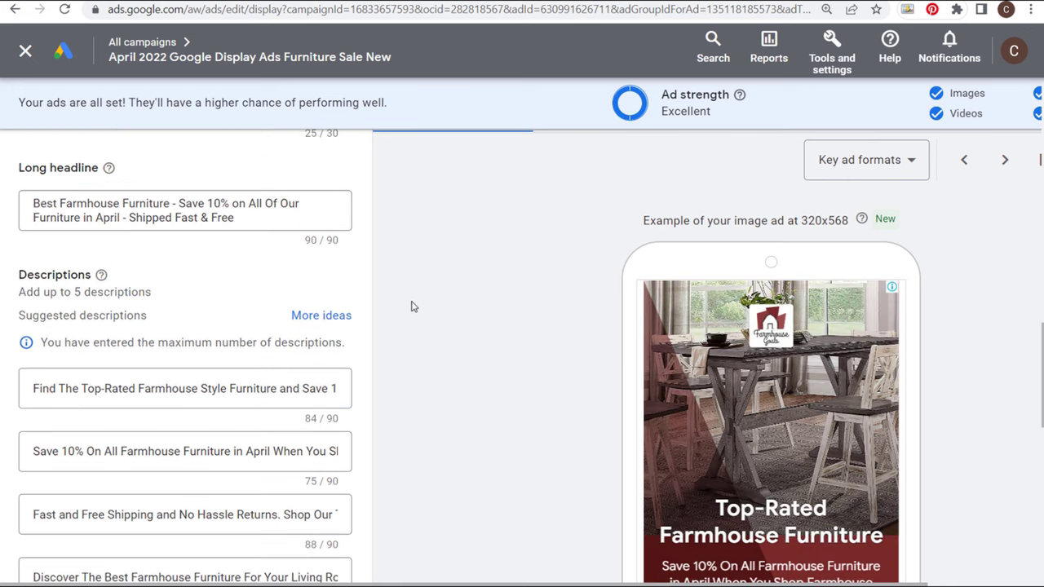
pyautogui.scroll(8, 413, 307)
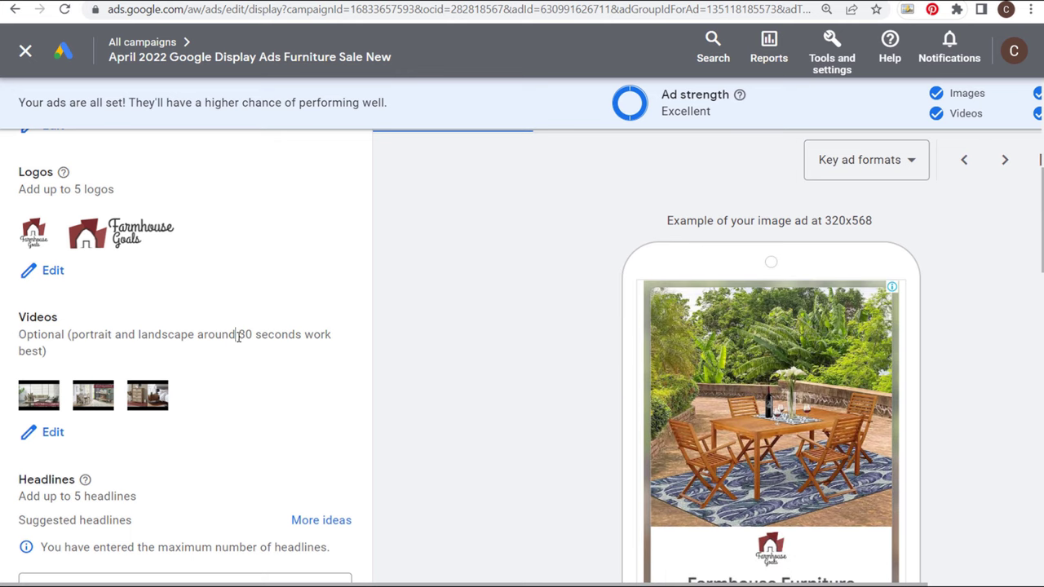
pyautogui.moveTo(239, 335); pyautogui.dragTo(300, 336)
pyautogui.click(303, 375)
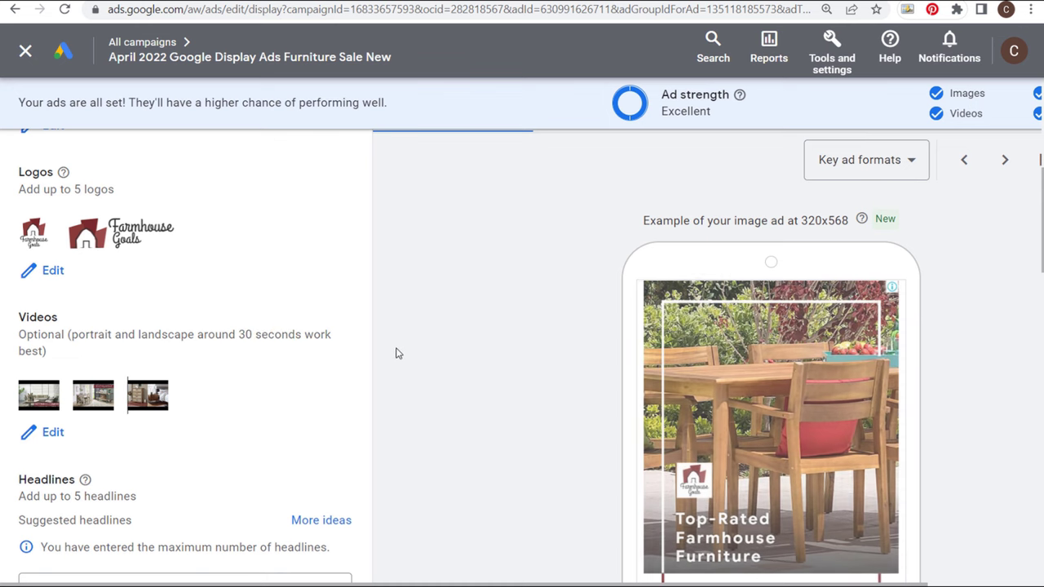
pyautogui.scroll(3, 396, 354)
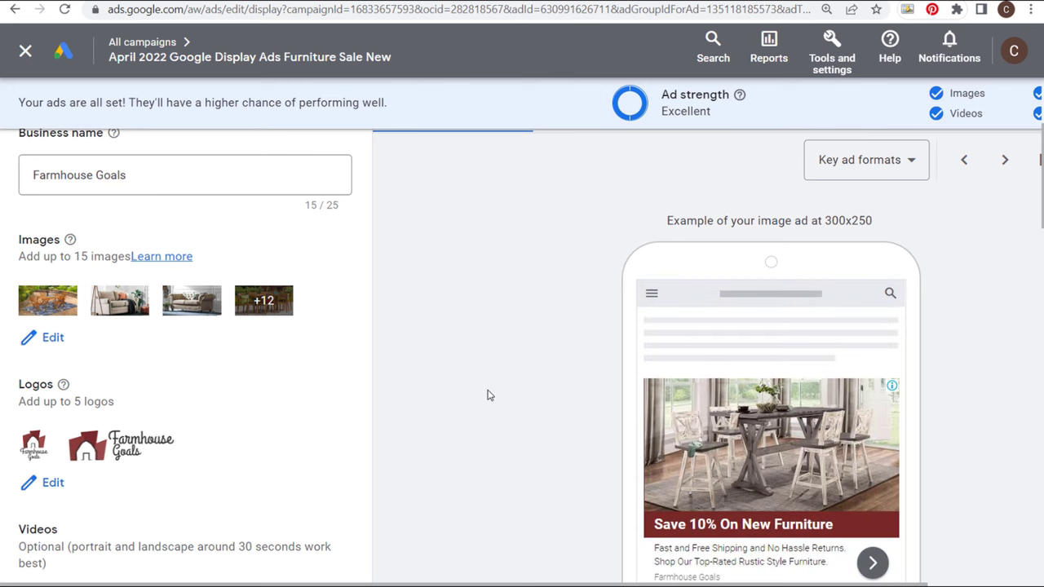
# - Review the copied ad's headlines, long headline, descriptions and final URL, and leave the editor without saving
pyautogui.scroll(-1, 487, 395)
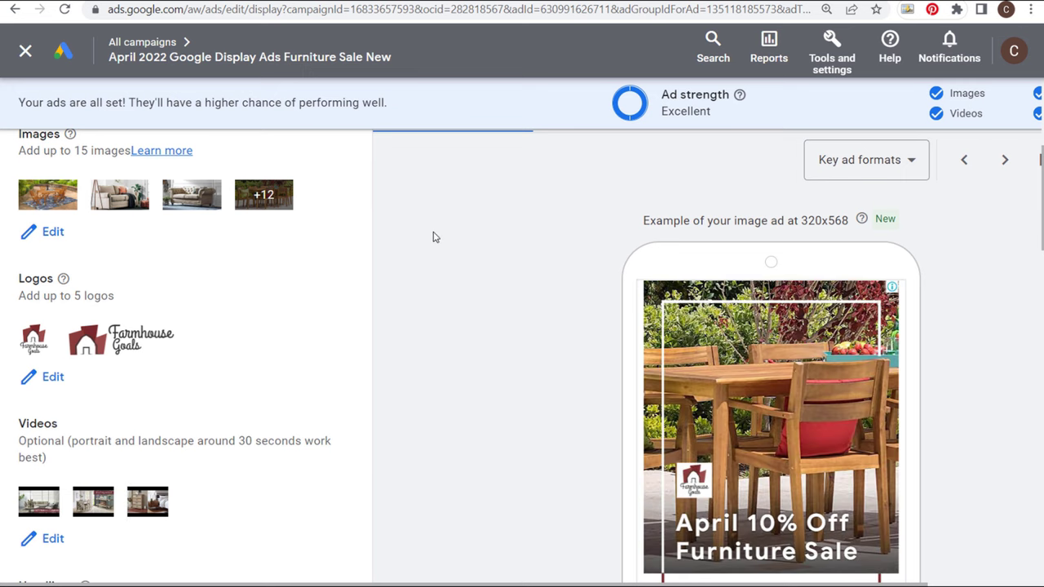
pyautogui.scroll(-5, 432, 245)
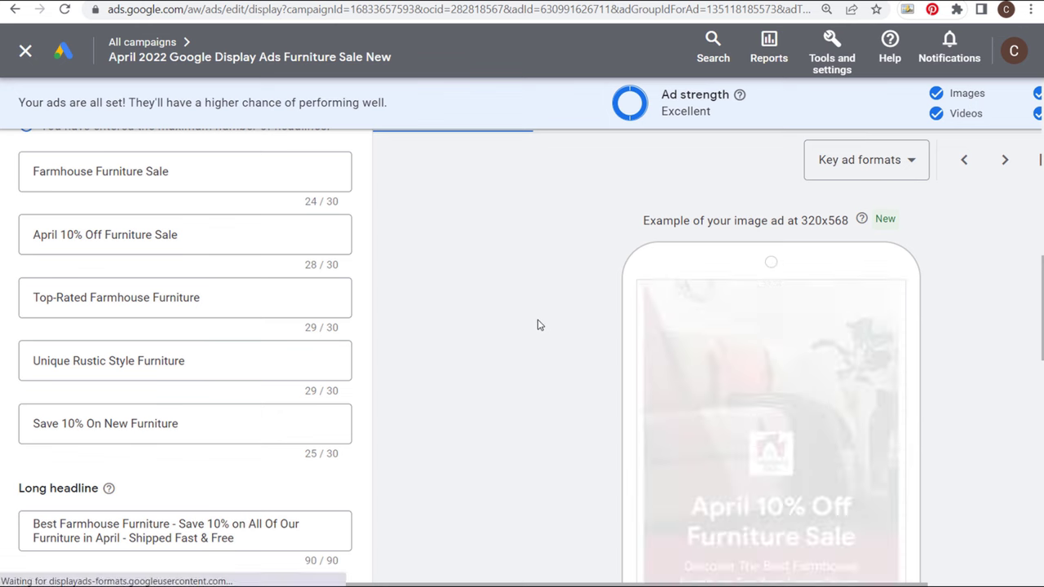
pyautogui.scroll(1, 476, 338)
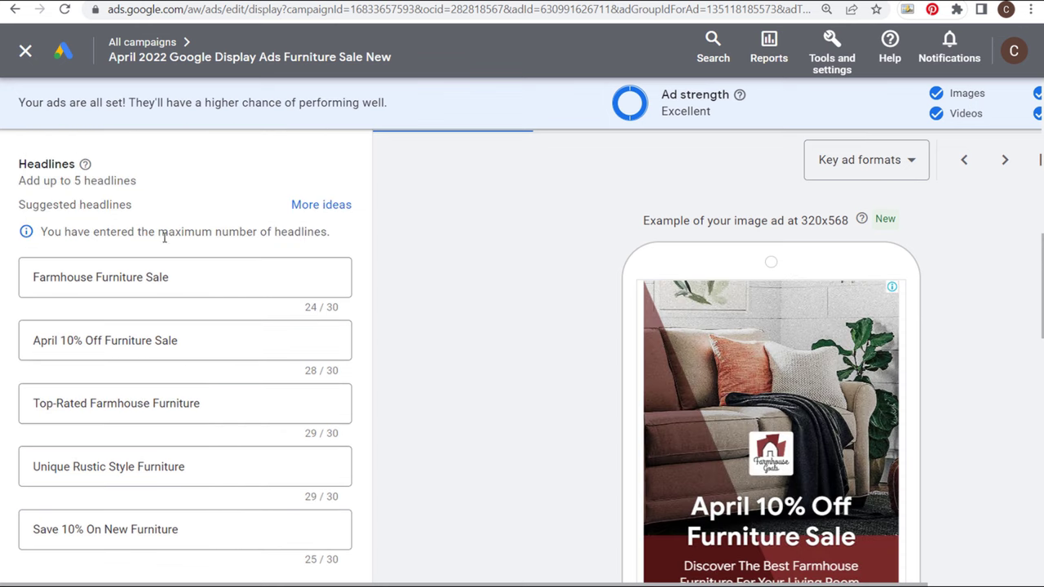
pyautogui.scroll(-6, 321, 305)
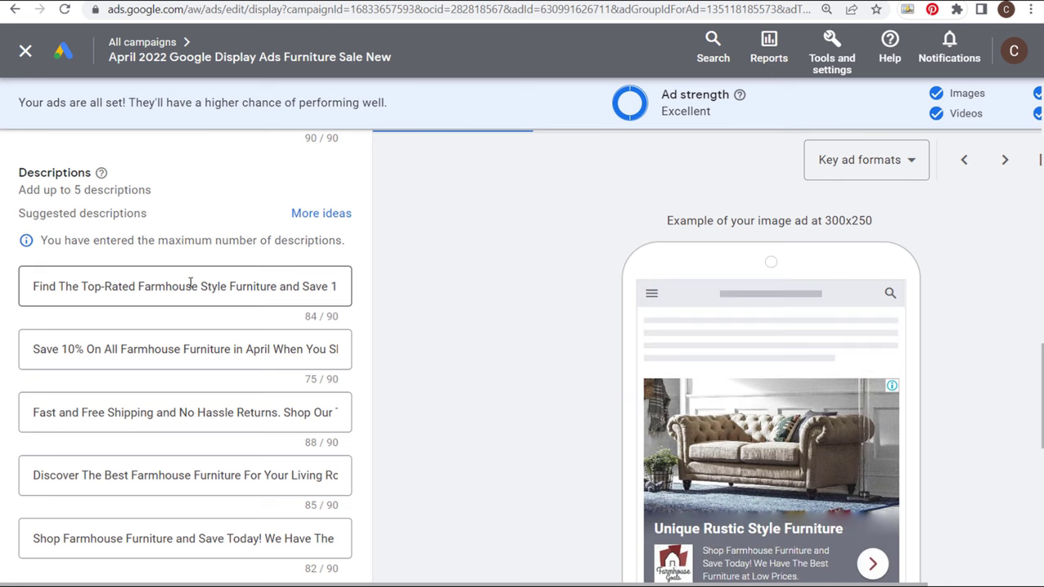
pyautogui.scroll(5, 309, 260)
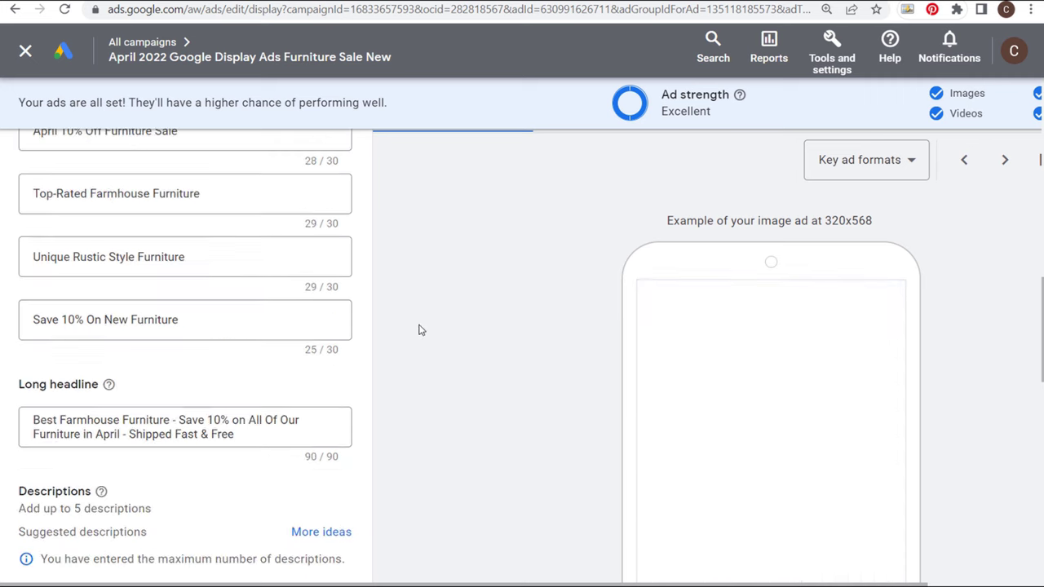
pyautogui.scroll(5, 457, 245)
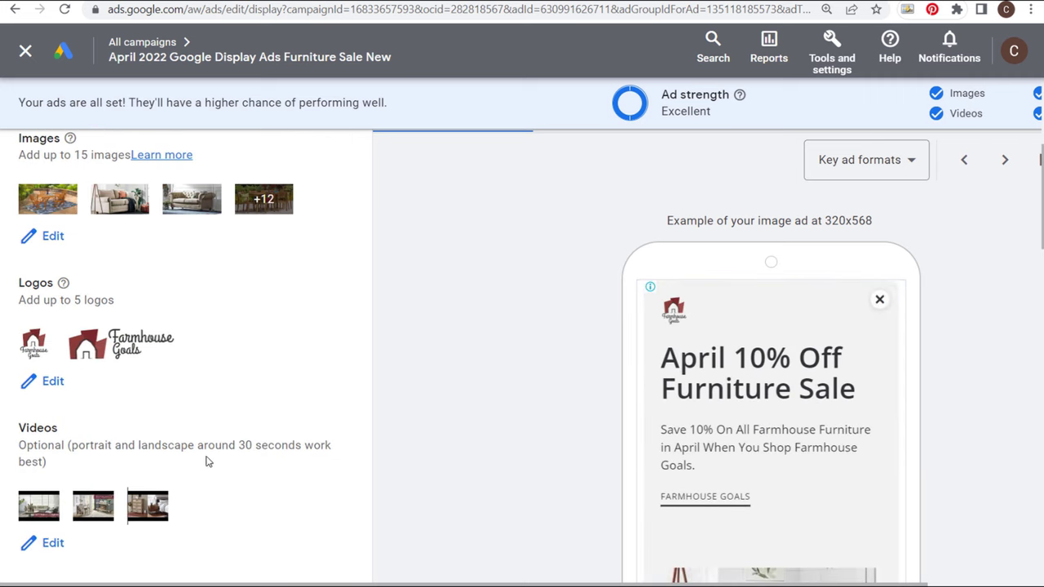
pyautogui.scroll(2, 298, 384)
pyautogui.scroll(3, 350, 359)
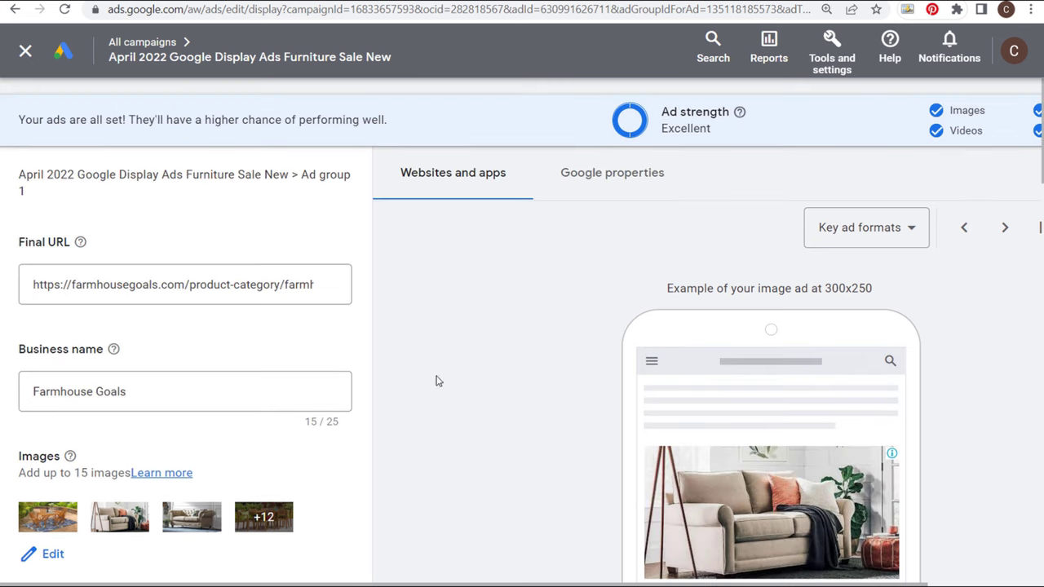
pyautogui.scroll(-4, 469, 361)
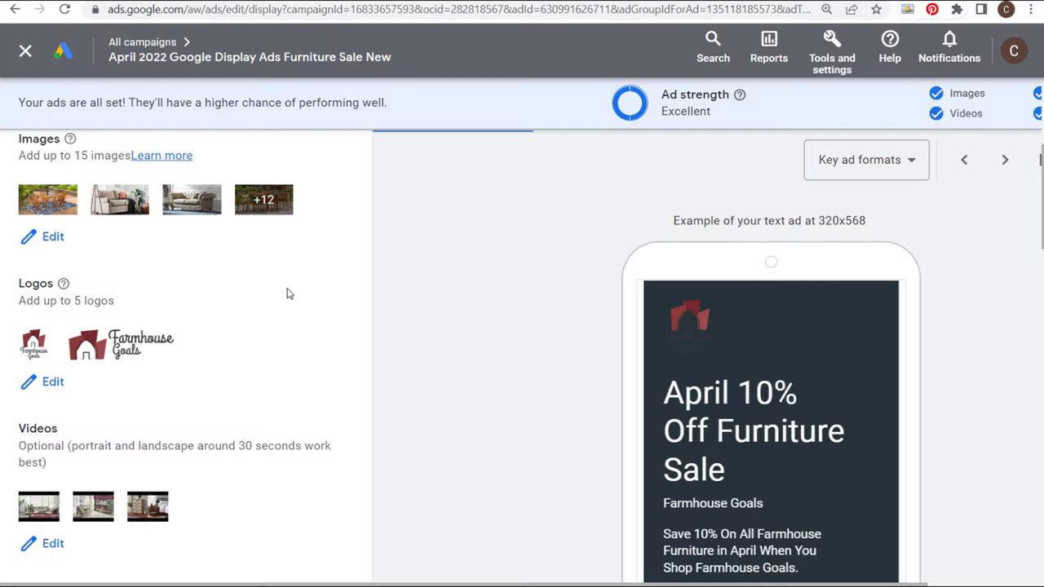
pyautogui.scroll(-15, 287, 294)
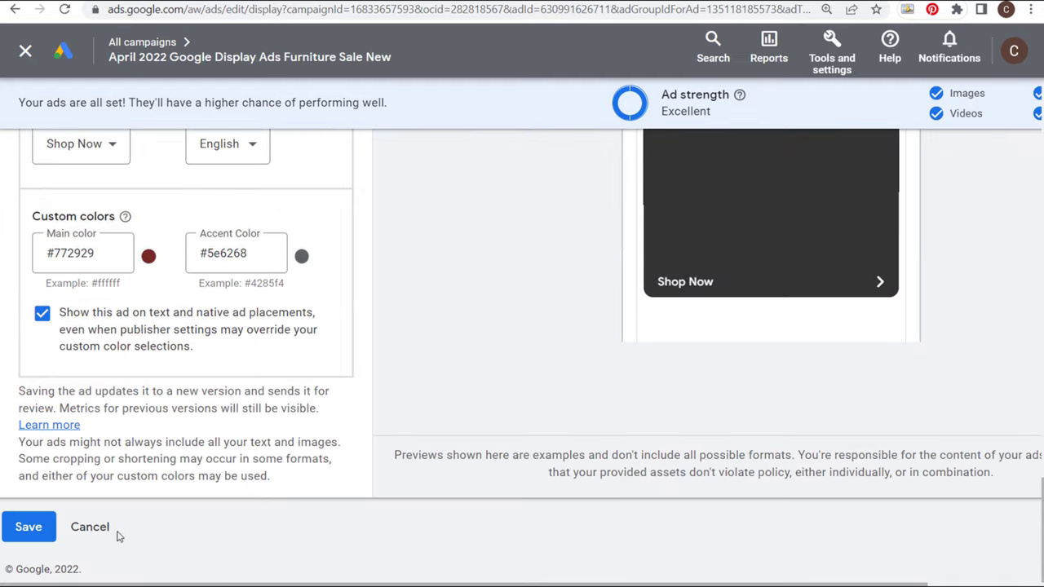
pyautogui.click(94, 529)
pyautogui.click(664, 341)
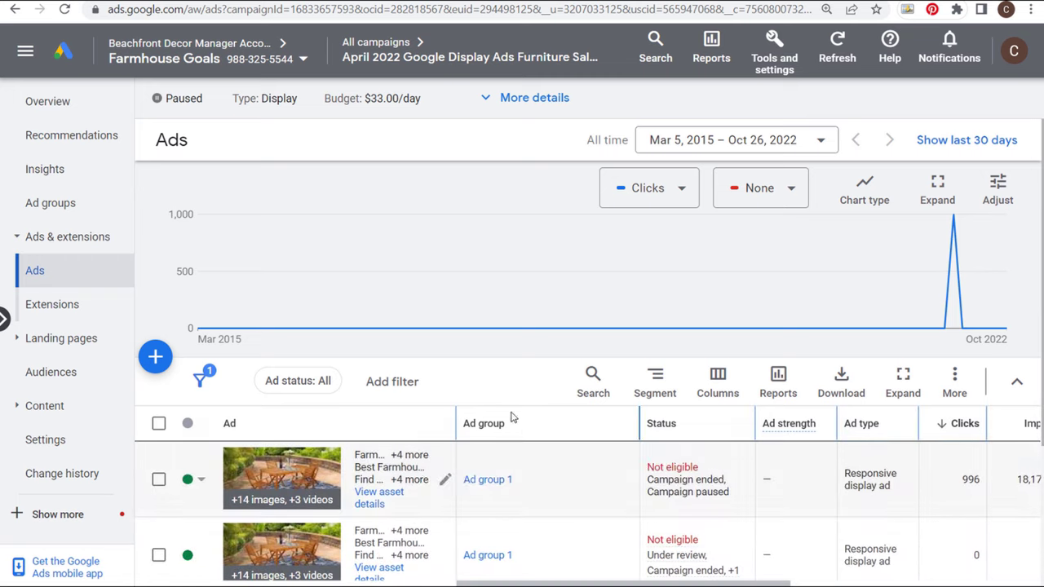
# - Select both responsive display ads, view the bulk edit actions offered for them, and clear the selection
pyautogui.scroll(-2, 512, 417)
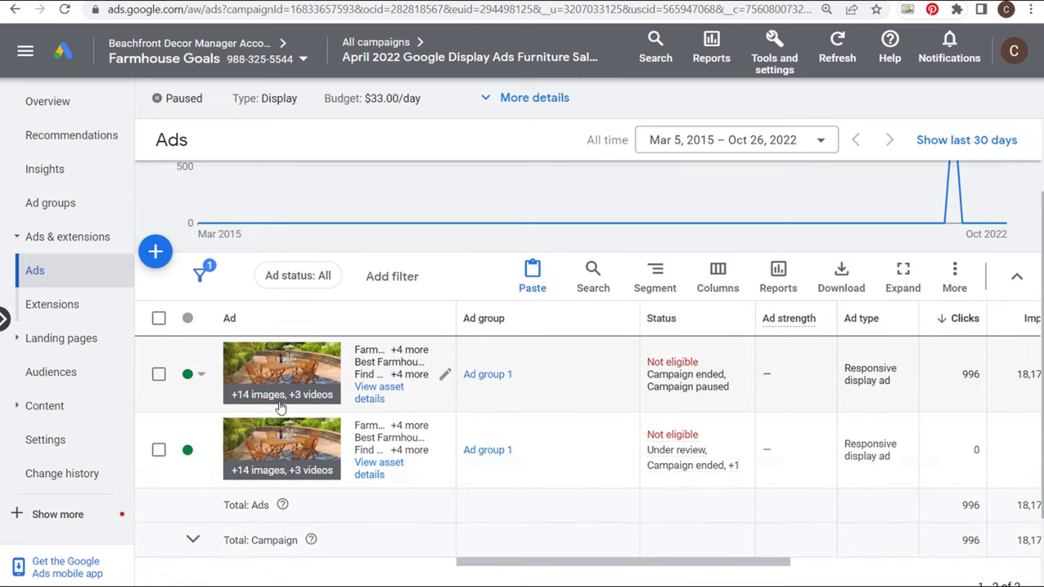
pyautogui.click(158, 320)
pyautogui.click(261, 279)
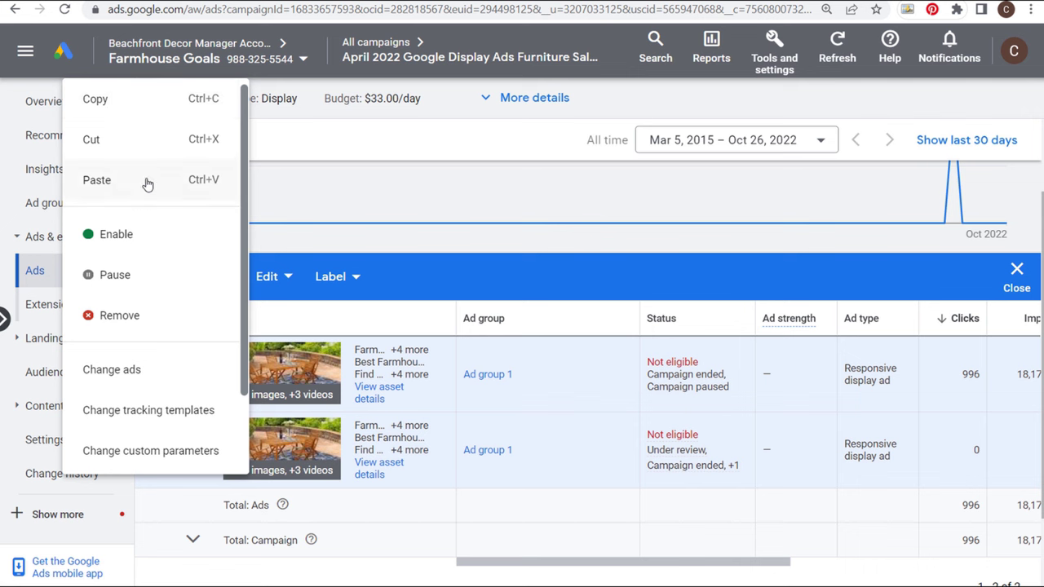
pyautogui.click(595, 243)
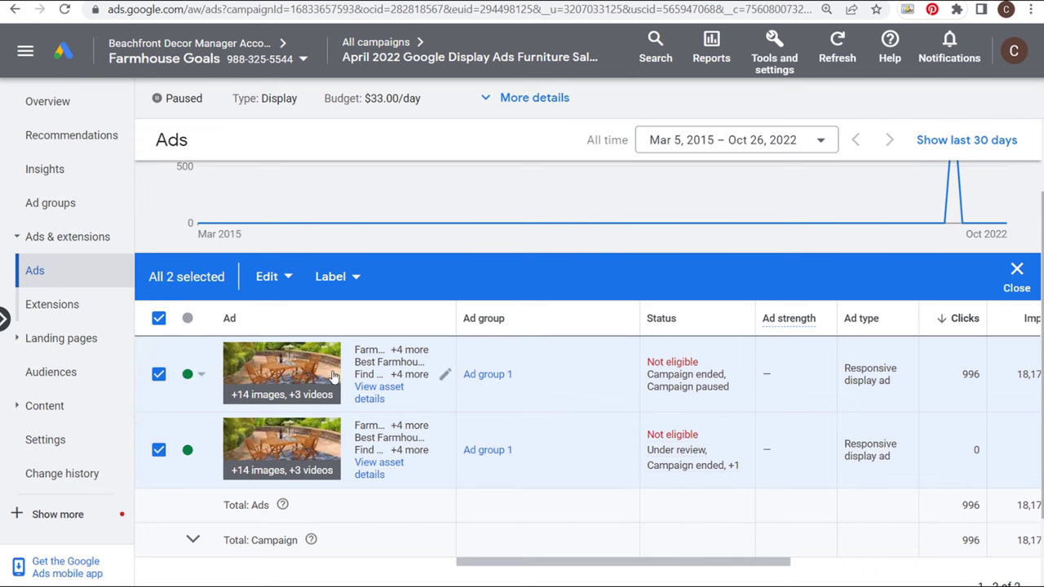
pyautogui.click(158, 450)
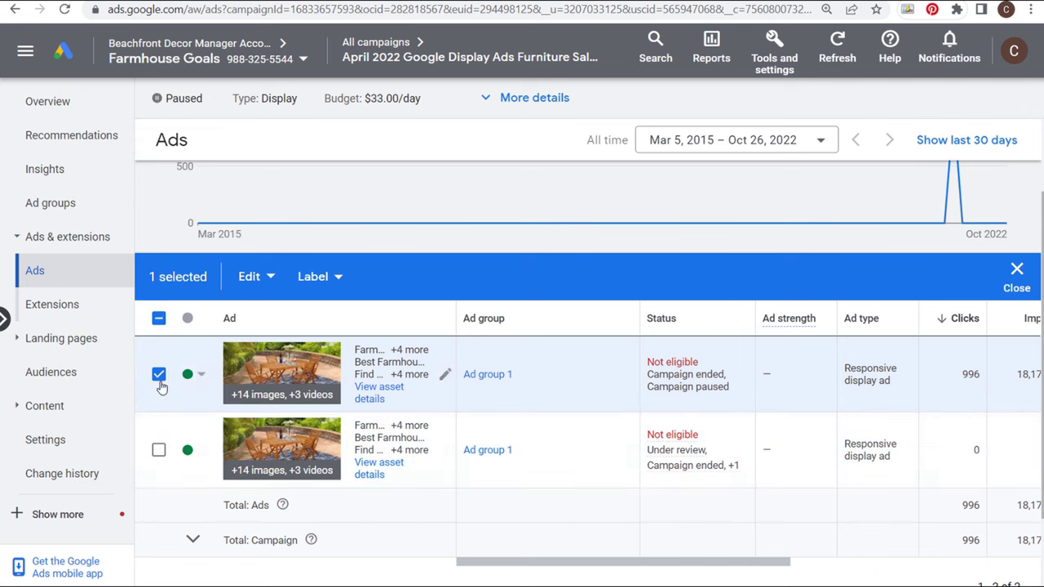
pyautogui.click(158, 375)
# - Open the original responsive display ad with 996 clicks for editing, check its full final URL, and leave without saving
pyautogui.click(445, 377)
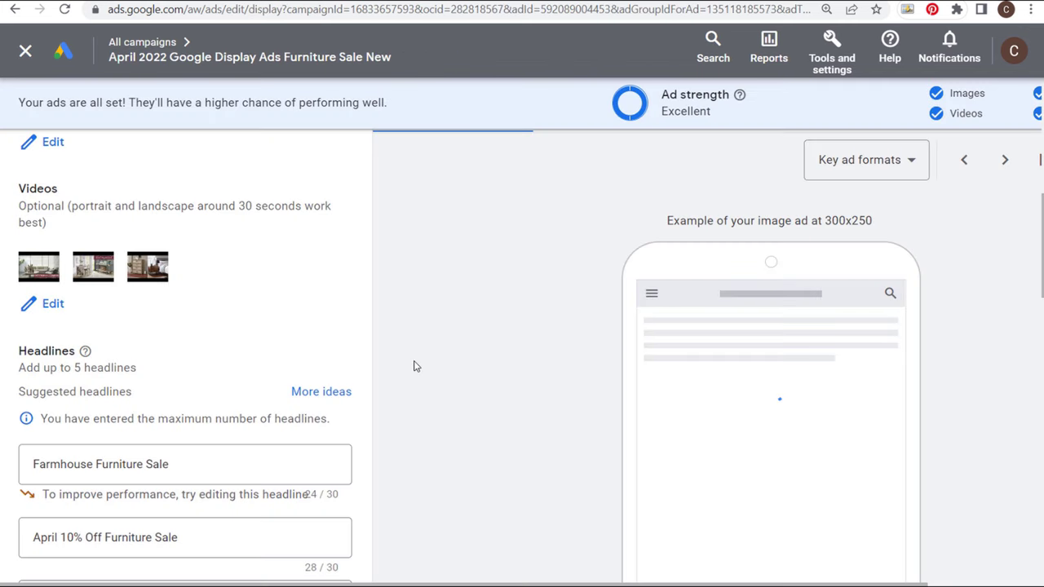
pyautogui.scroll(5, 414, 366)
pyautogui.scroll(2, 378, 279)
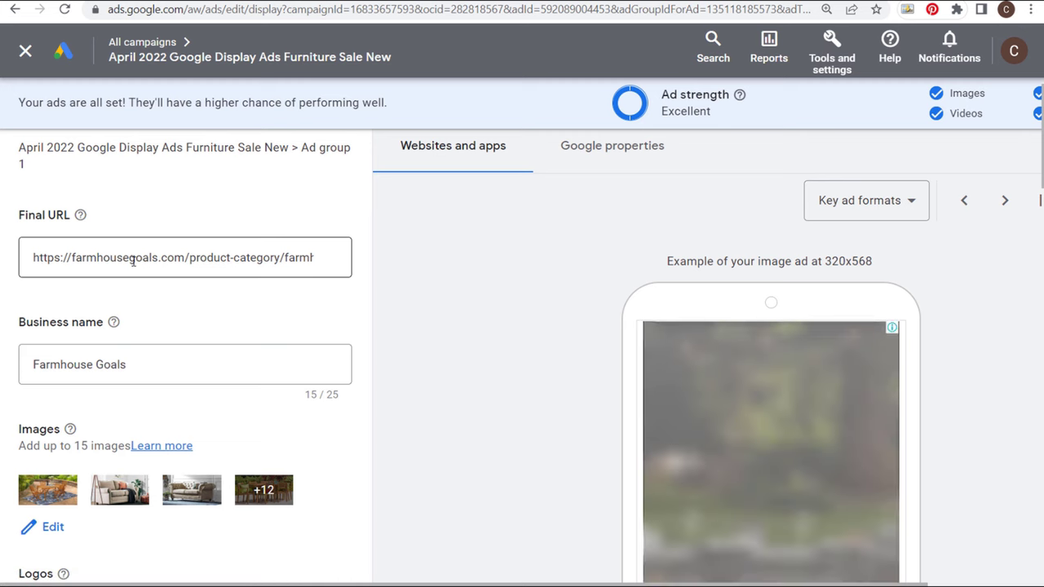
pyautogui.moveTo(110, 258); pyautogui.dragTo(349, 259)
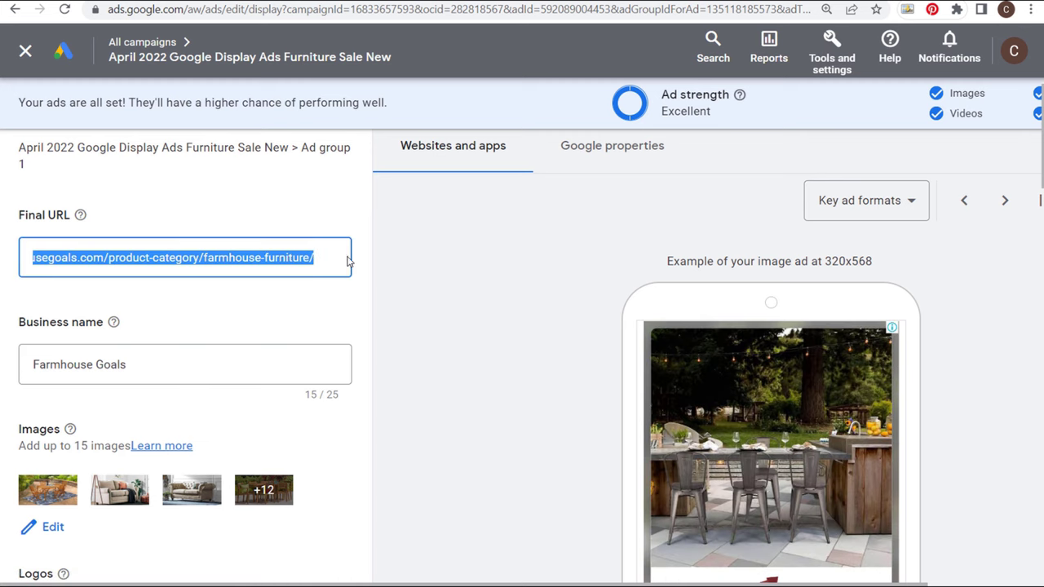
pyautogui.click(463, 281)
pyautogui.scroll(-15, 483, 335)
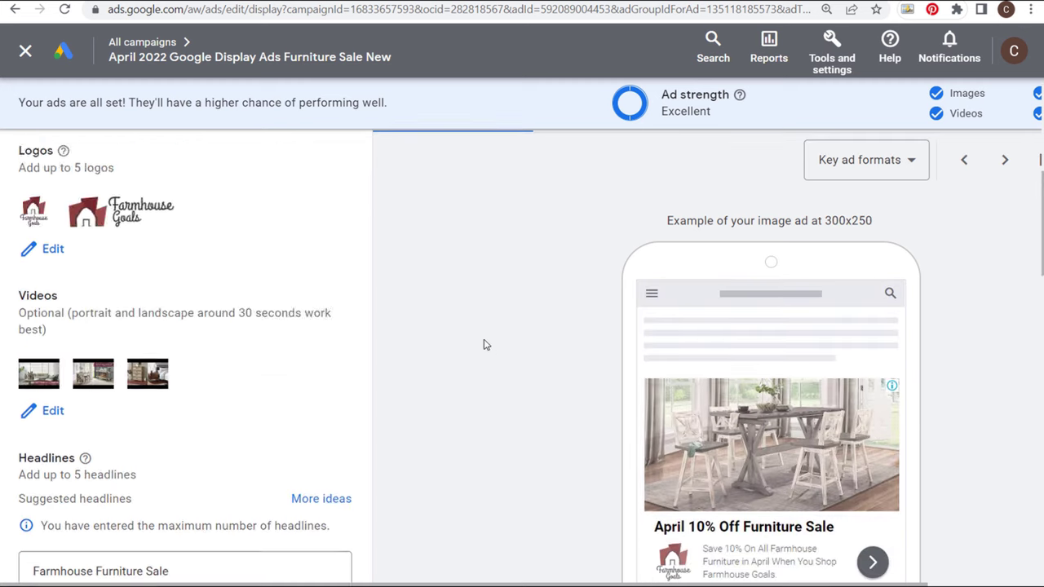
pyautogui.scroll(-5, 481, 326)
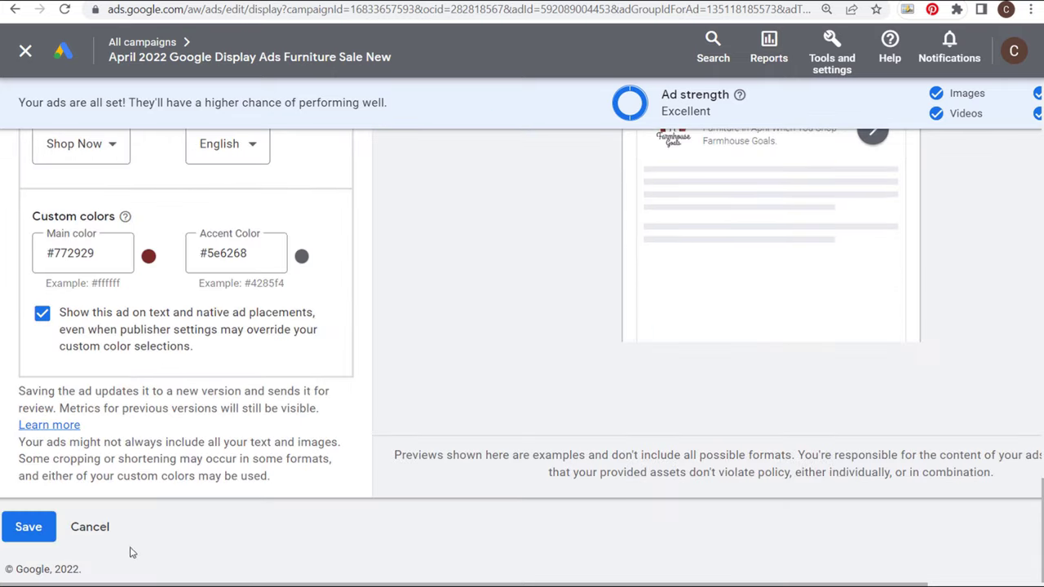
pyautogui.click(104, 539)
pyautogui.click(664, 343)
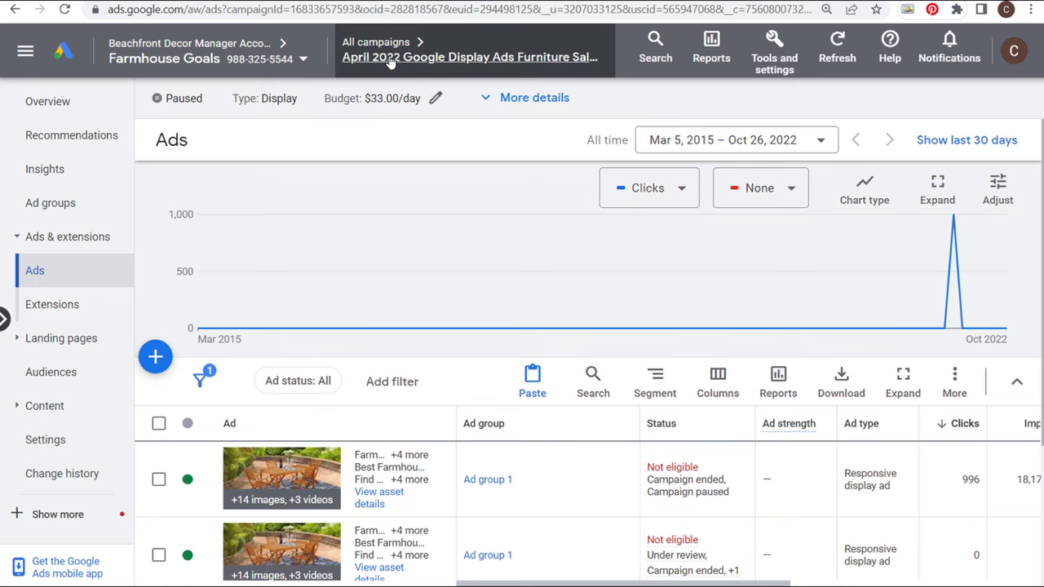
# - Compare the campaign's ad rotation options by trying "Do not optimize: Rotate ads indefinitely" and switching back to "Optimize: Prefer best performing ads"
pyautogui.click(45, 440)
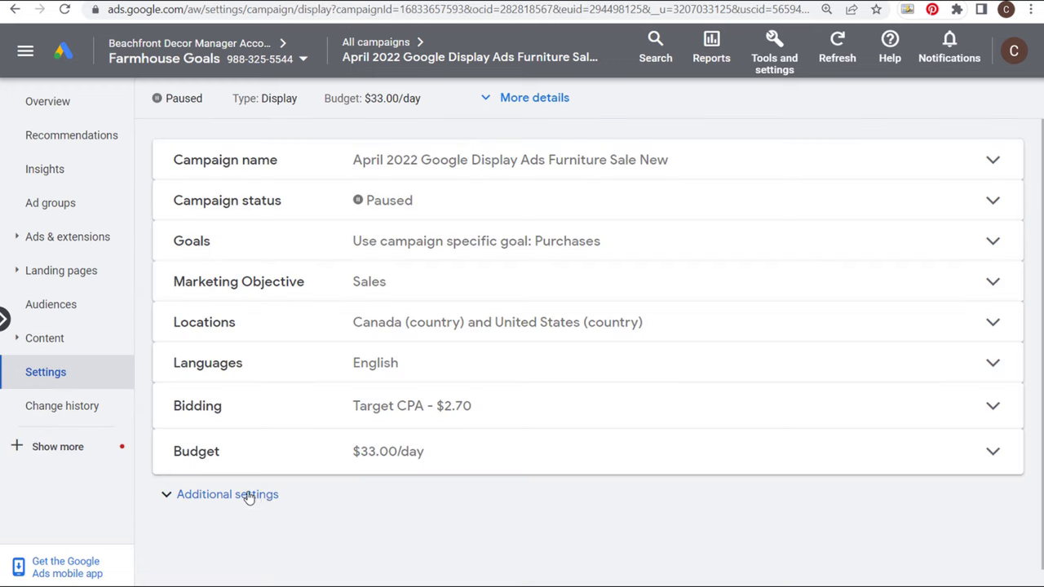
pyautogui.click(247, 495)
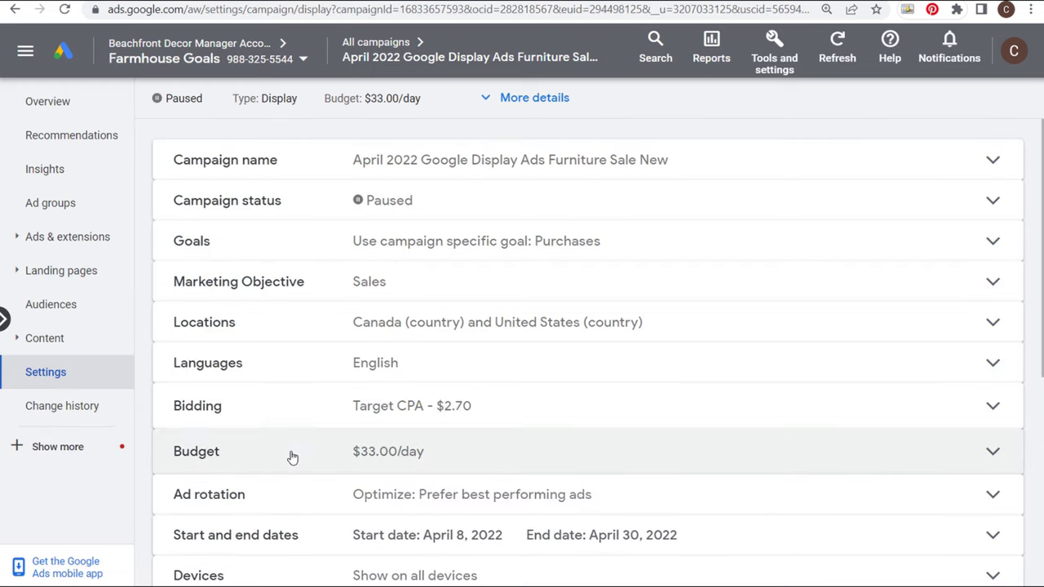
pyautogui.click(579, 497)
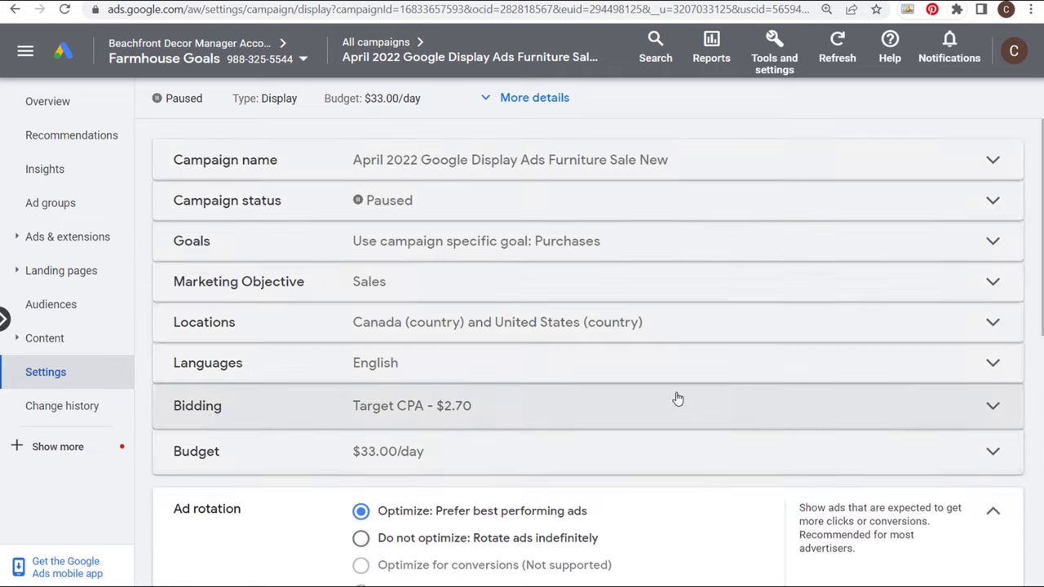
pyautogui.scroll(-3, 676, 398)
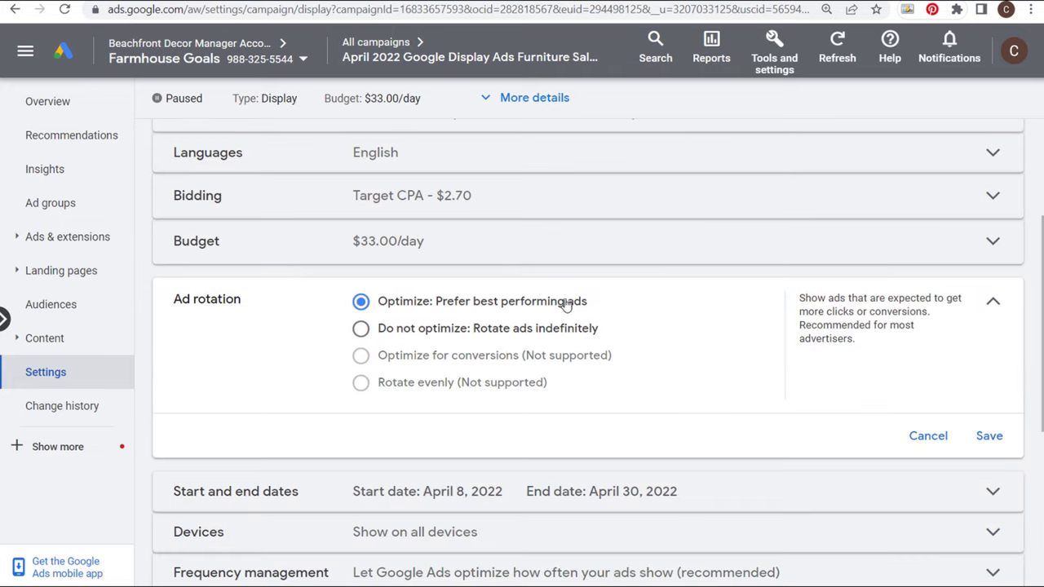
pyautogui.click(405, 331)
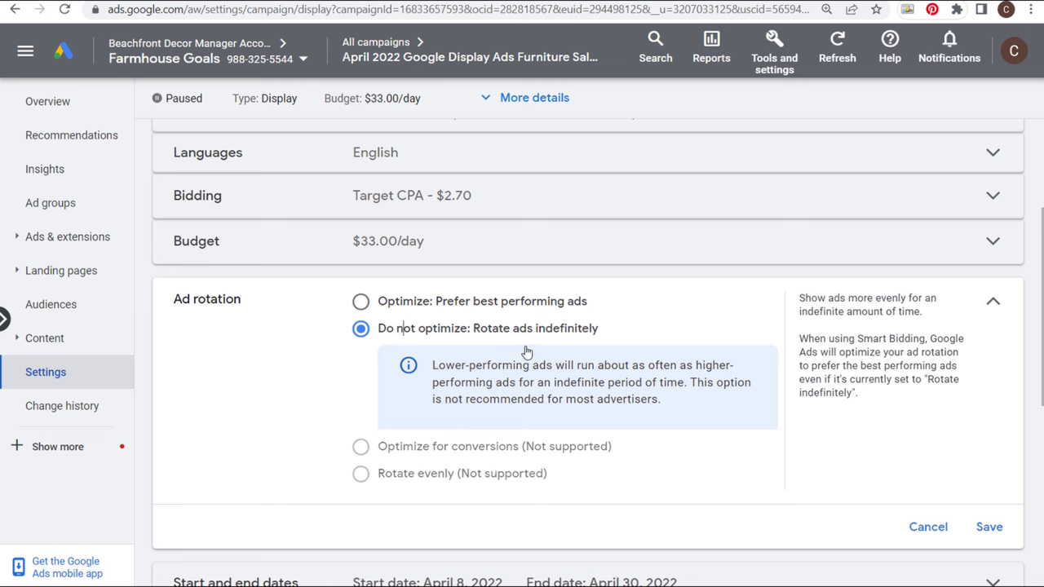
pyautogui.click(428, 304)
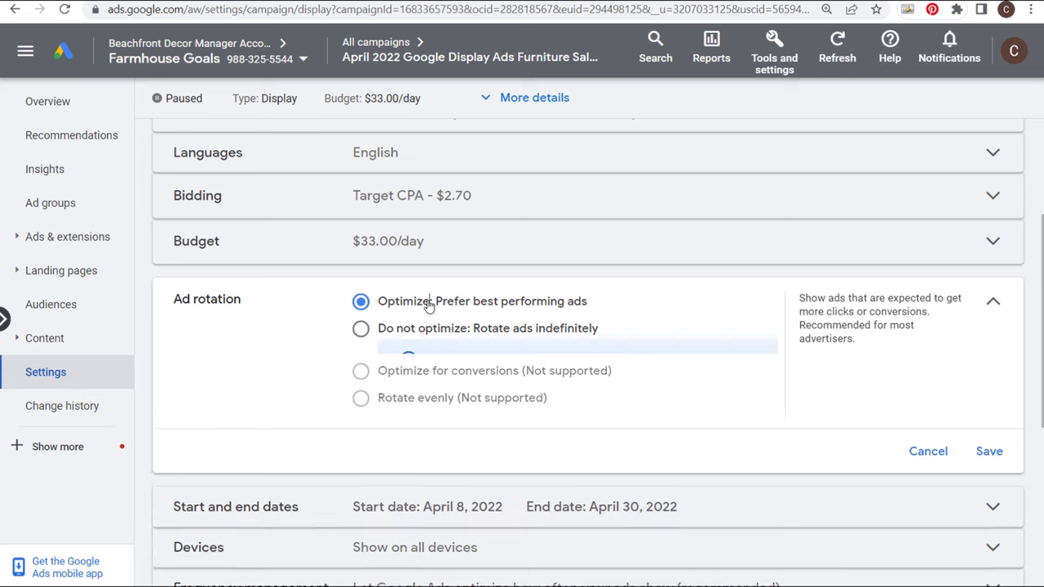
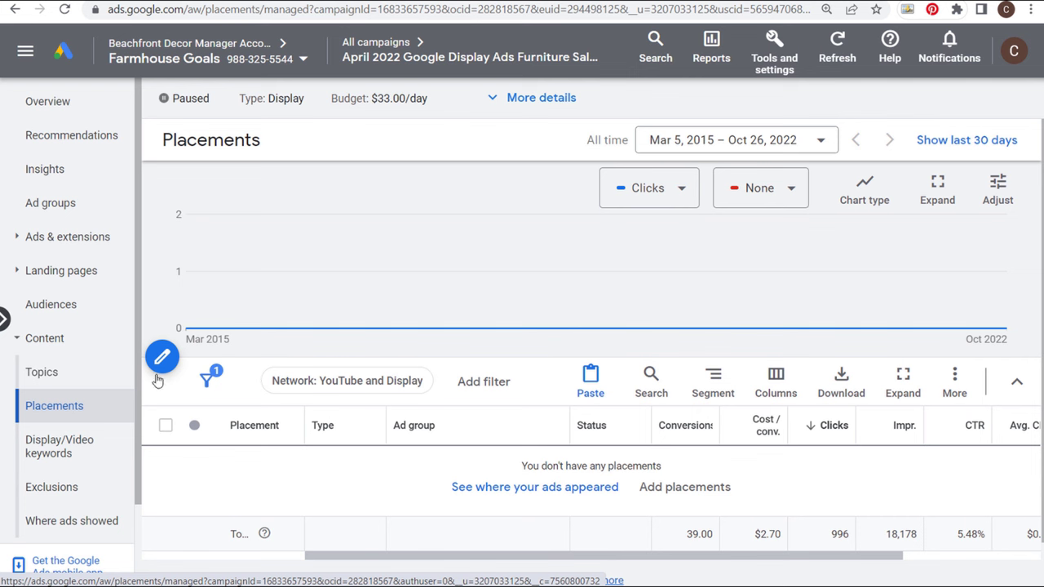
# - Open topic editing for Ad group 1 of the campaign and try Observation before returning to "Targeting (recommended)"
pyautogui.click(68, 445)
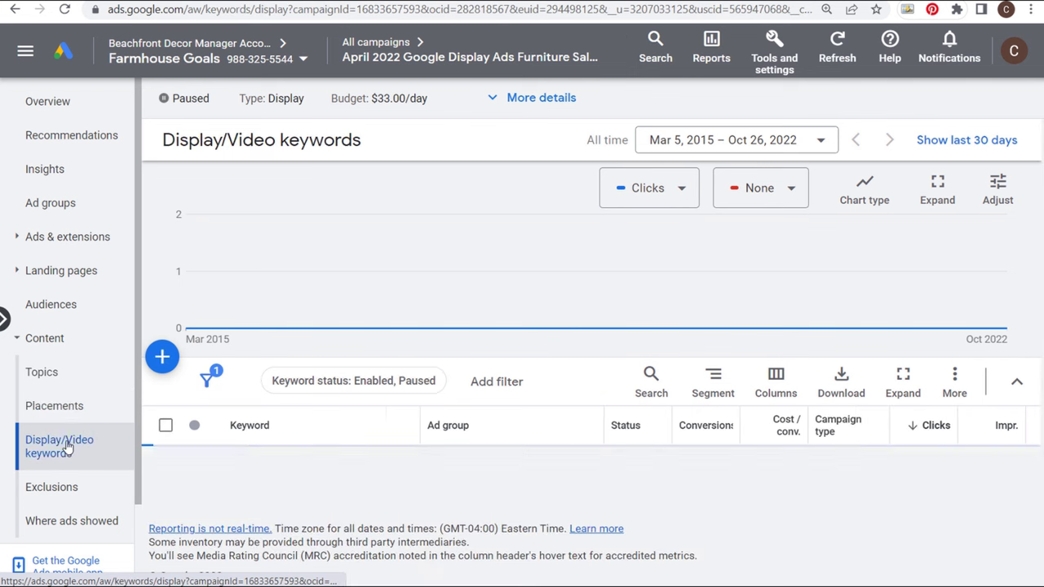
pyautogui.click(65, 373)
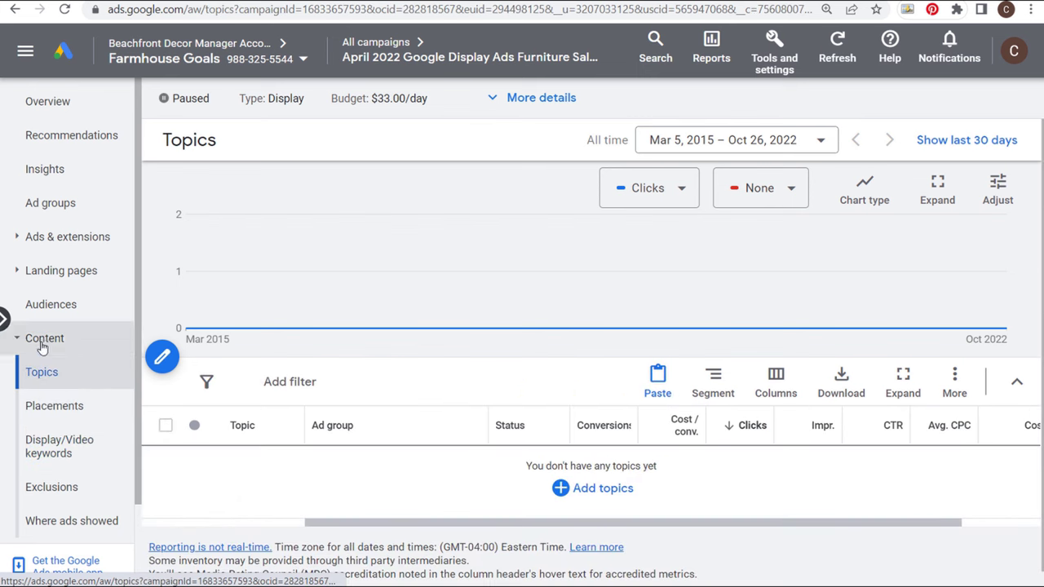
pyautogui.click(566, 487)
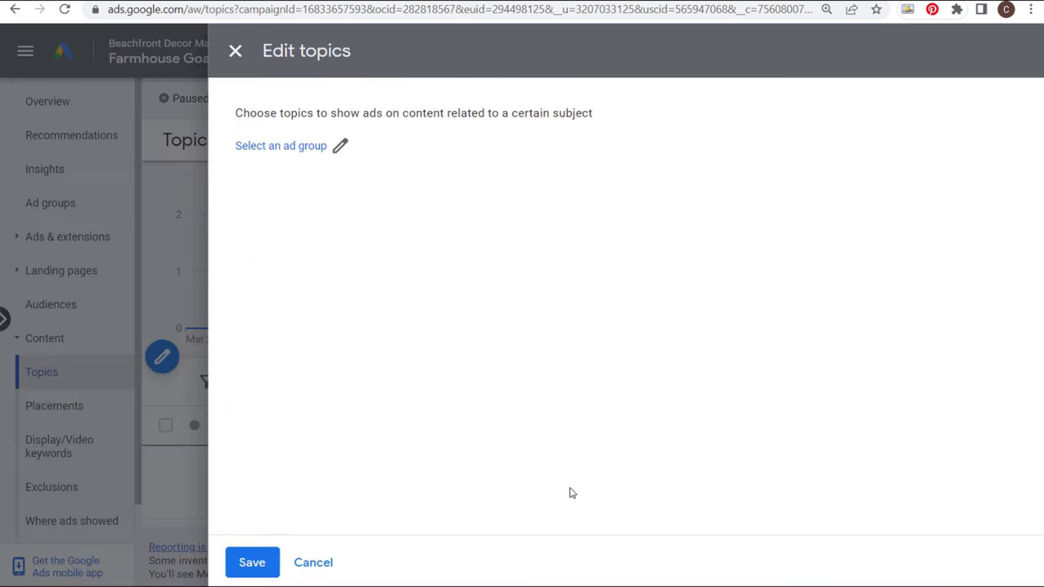
pyautogui.click(317, 148)
pyautogui.click(447, 290)
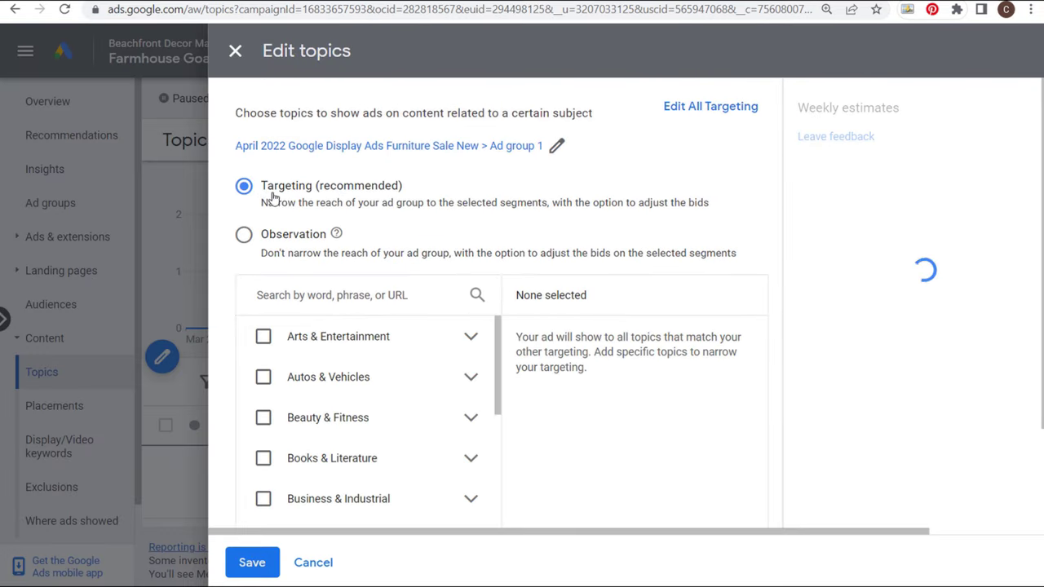
pyautogui.click(282, 236)
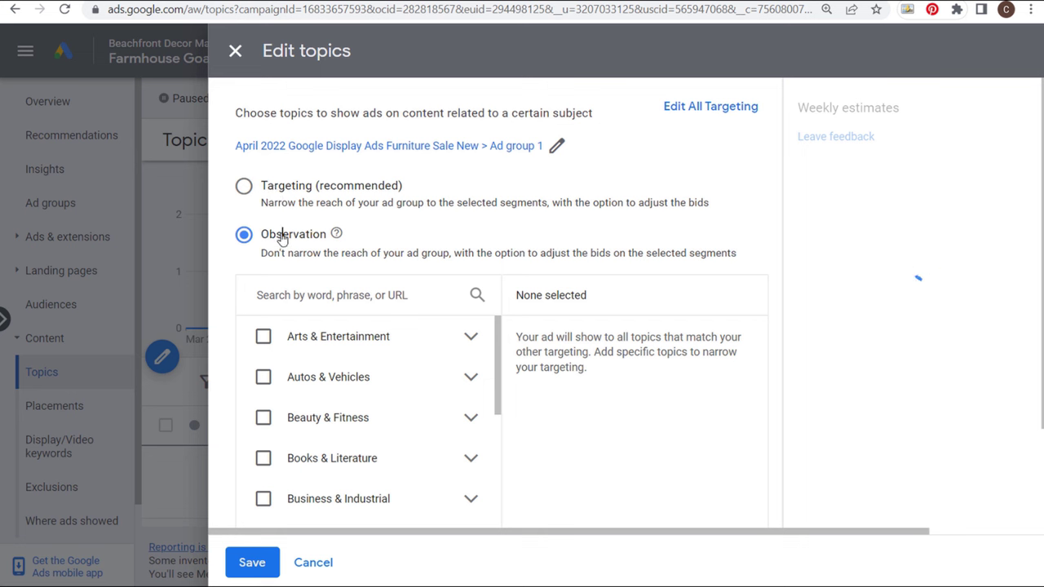
pyautogui.click(244, 186)
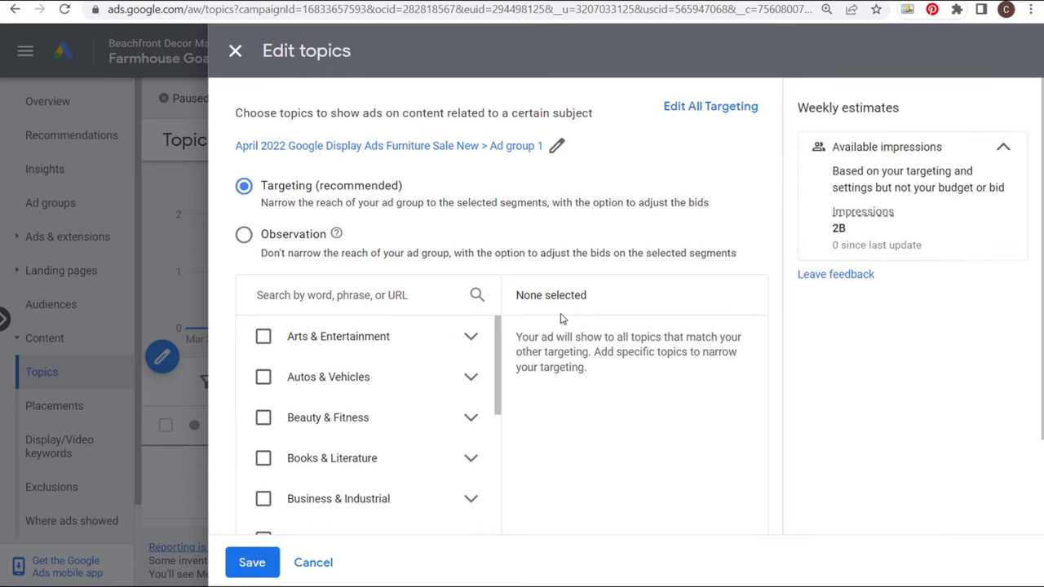
# - Add Home & Garden as a targeted topic, save the topics, and widen the Topic column in the resulting table
pyautogui.scroll(-2, 522, 310)
pyautogui.scroll(-1, 499, 264)
pyautogui.moveTo(499, 263); pyautogui.dragTo(496, 367)
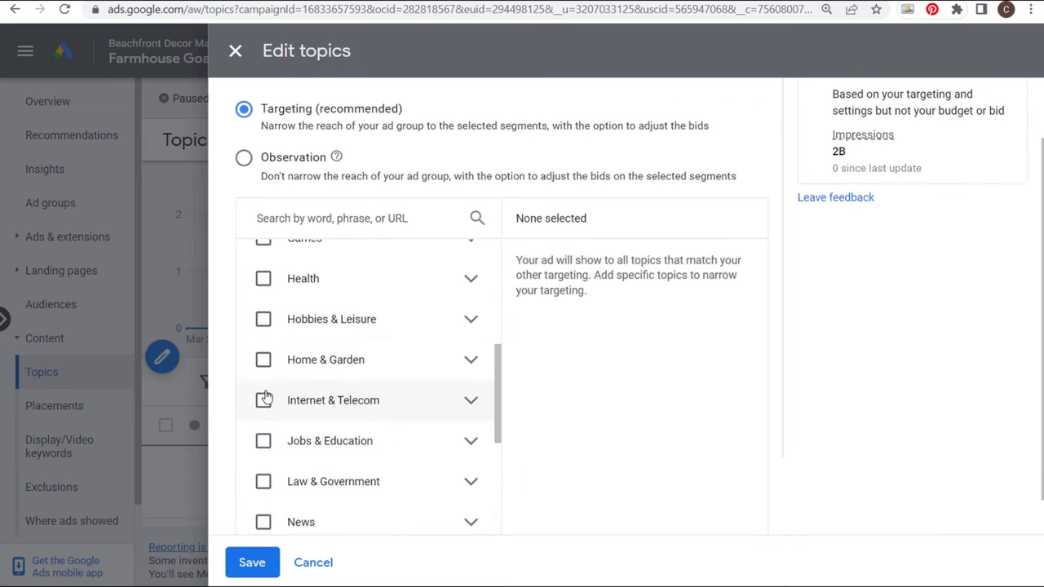
pyautogui.click(263, 359)
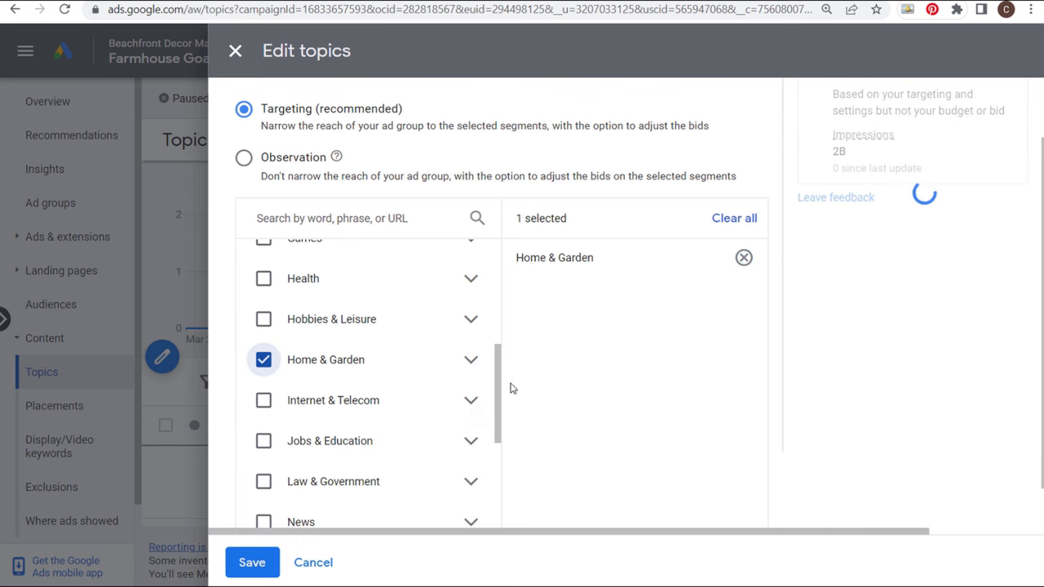
pyautogui.scroll(1, 497, 356)
pyautogui.moveTo(497, 356)
pyautogui.mouseDown()
pyautogui.moveTo(495, 300)
pyautogui.moveTo(494, 471)
pyautogui.moveTo(474, 472)
pyautogui.mouseUp()
pyautogui.click(249, 562)
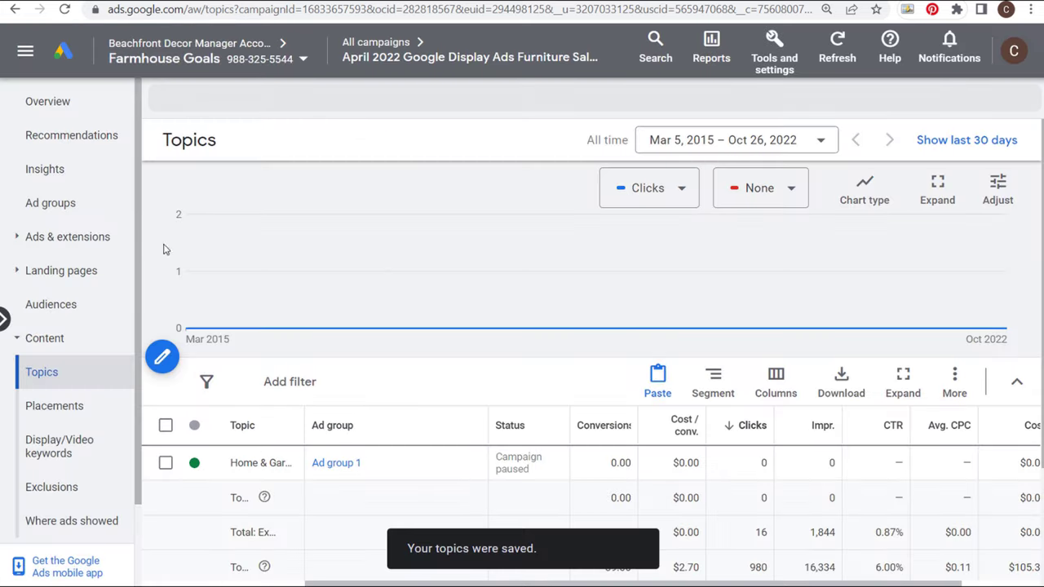
pyautogui.doubleClick(304, 434)
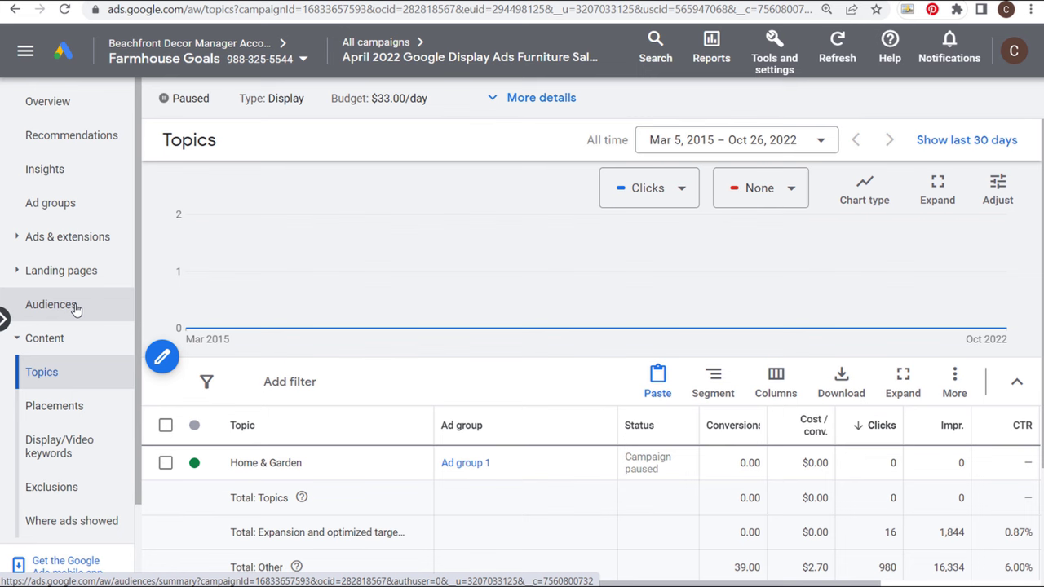
# - Open the campaign's Audiences page, expand the audience segments table, and review each segment's performance columns up to conversion rate
pyautogui.click(75, 306)
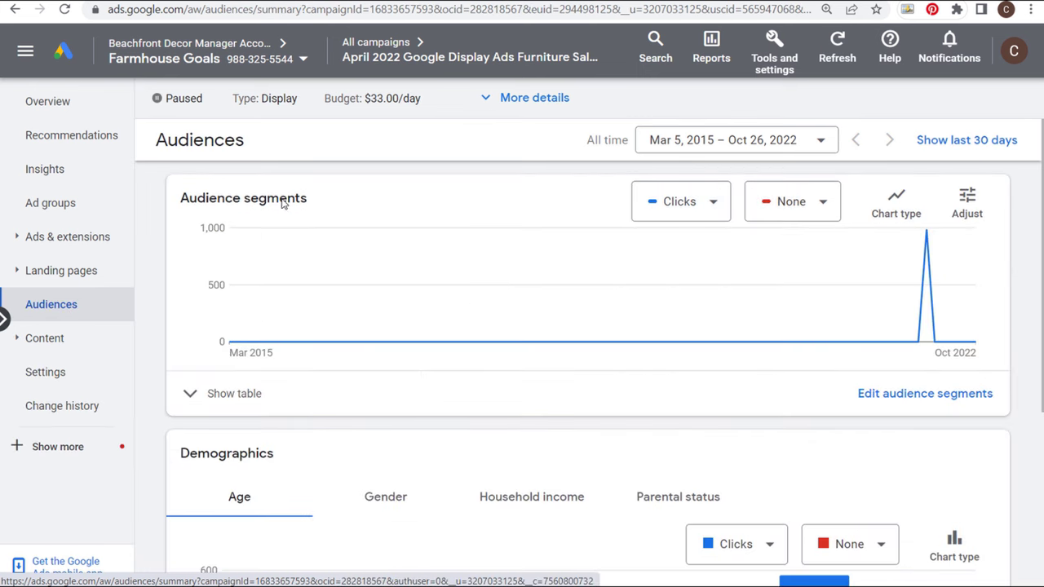
pyautogui.scroll(-1, 171, 310)
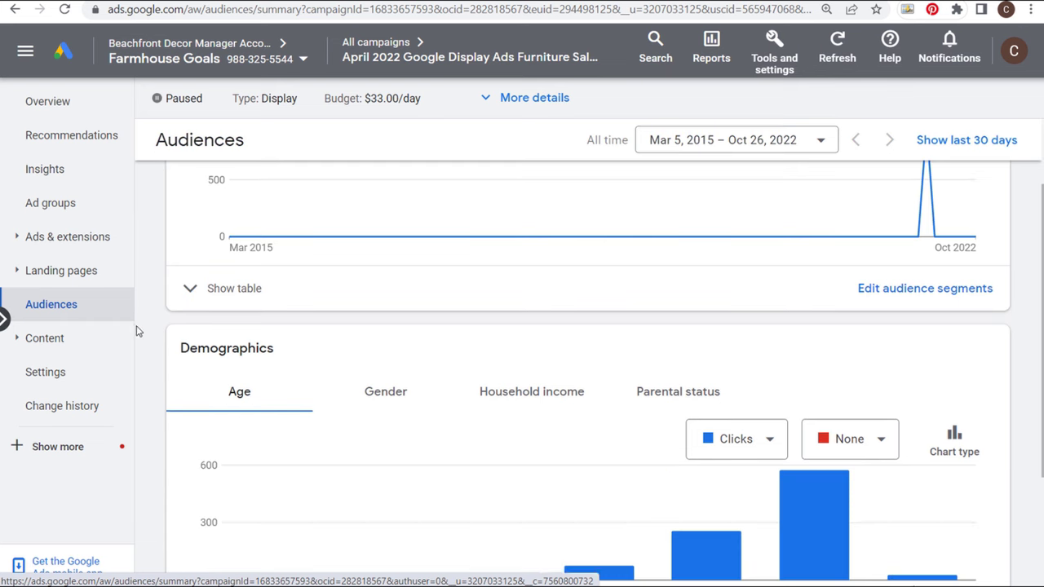
pyautogui.click(189, 291)
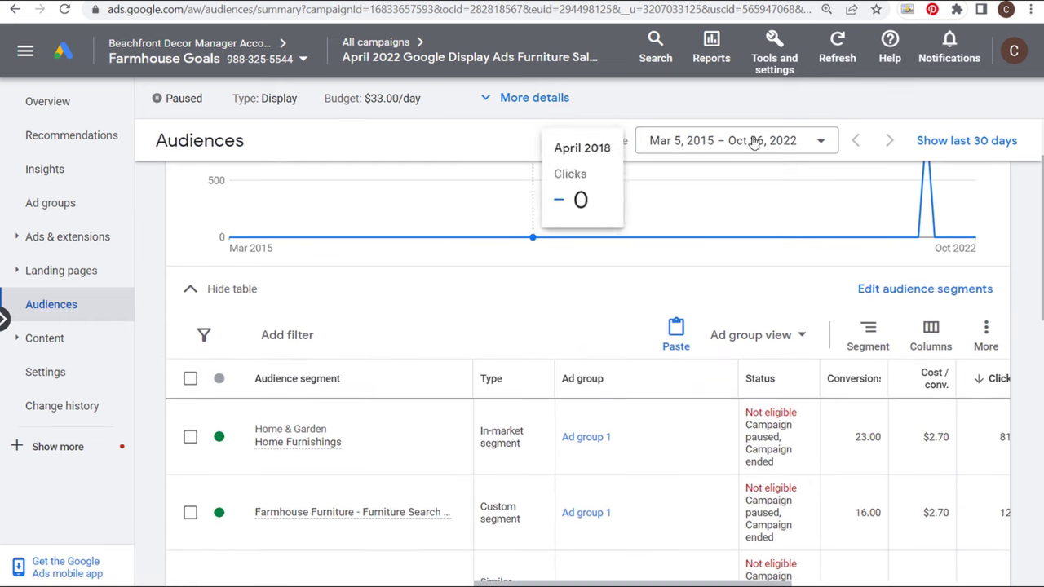
pyautogui.scroll(-1, 680, 424)
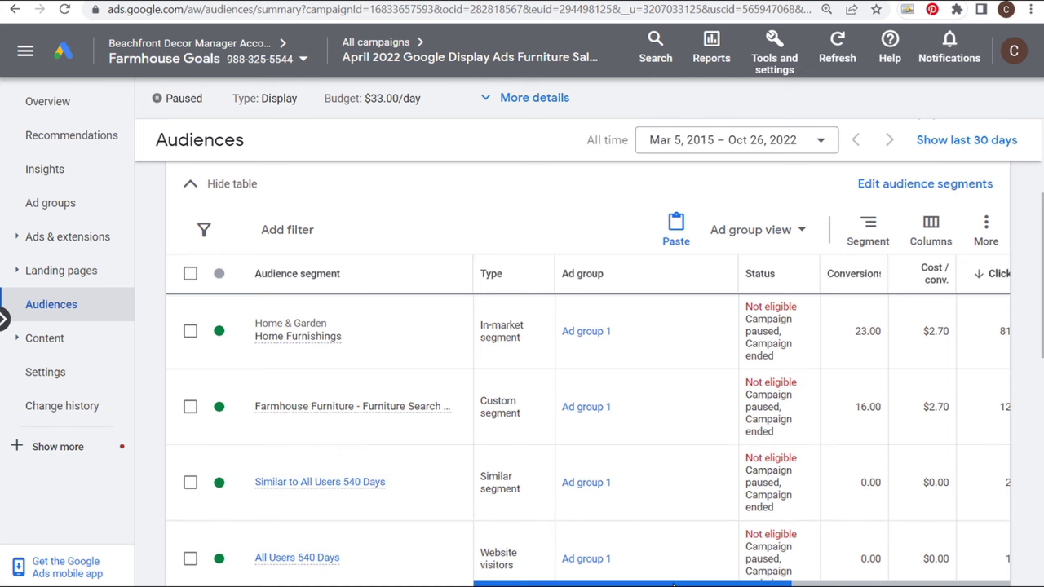
pyautogui.moveTo(674, 583); pyautogui.dragTo(893, 582)
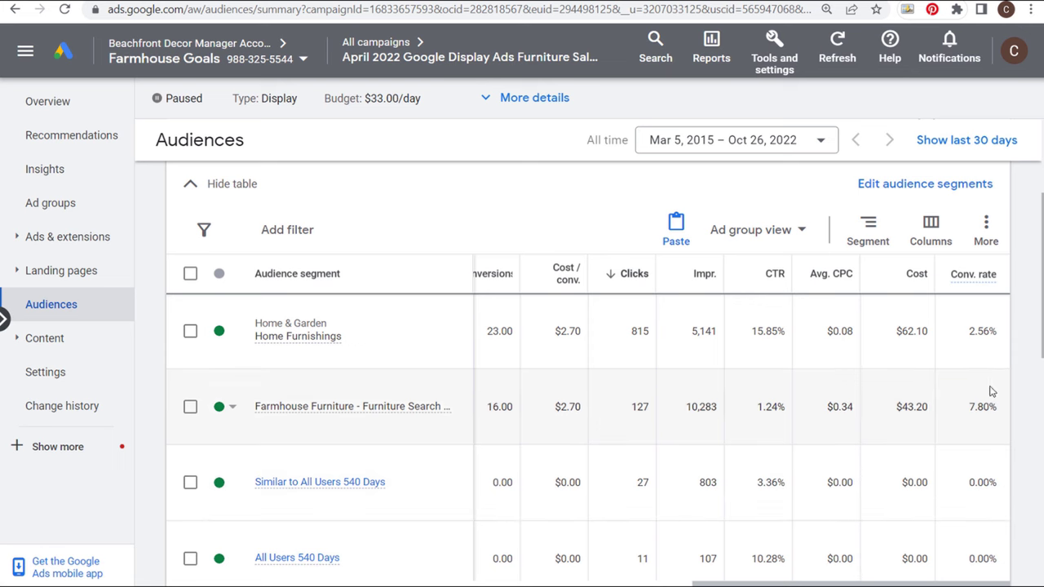
pyautogui.moveTo(816, 583); pyautogui.dragTo(595, 582)
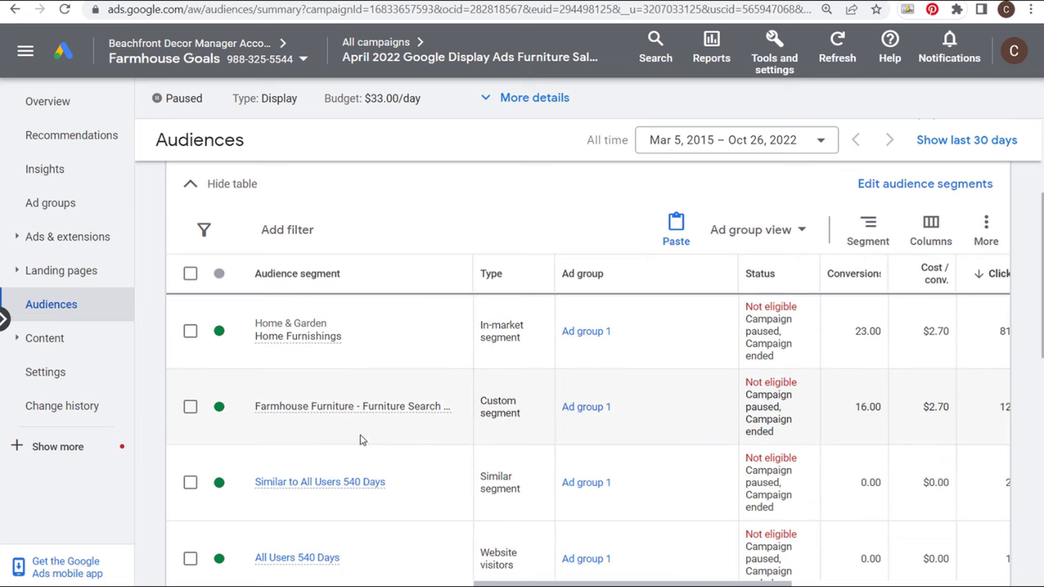
# - Read the full keyword list of the Farmhouse Furniture custom segment, and look over the age demographics chart
pyautogui.moveTo(346, 410)
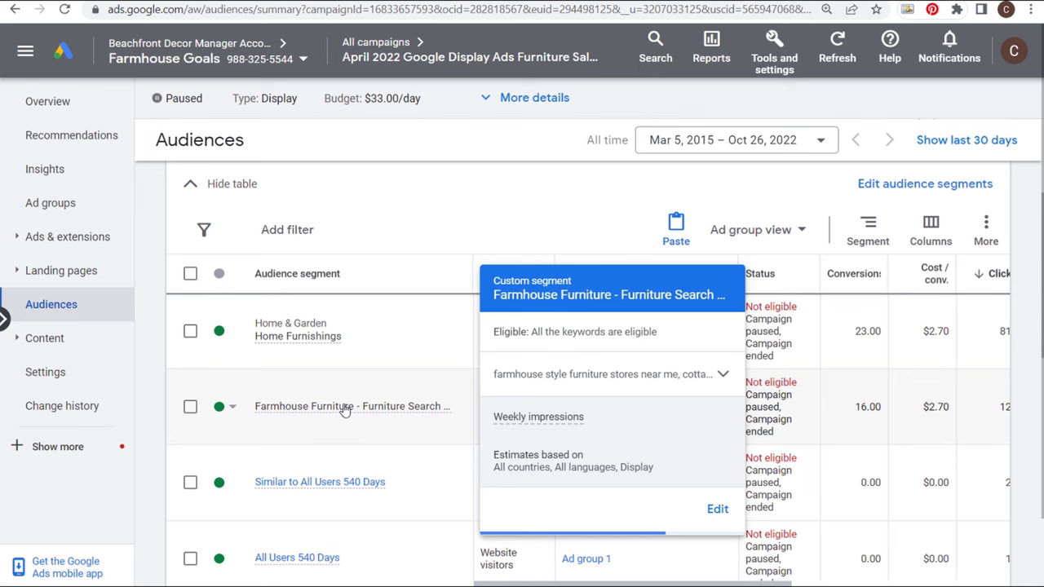
pyautogui.click(723, 375)
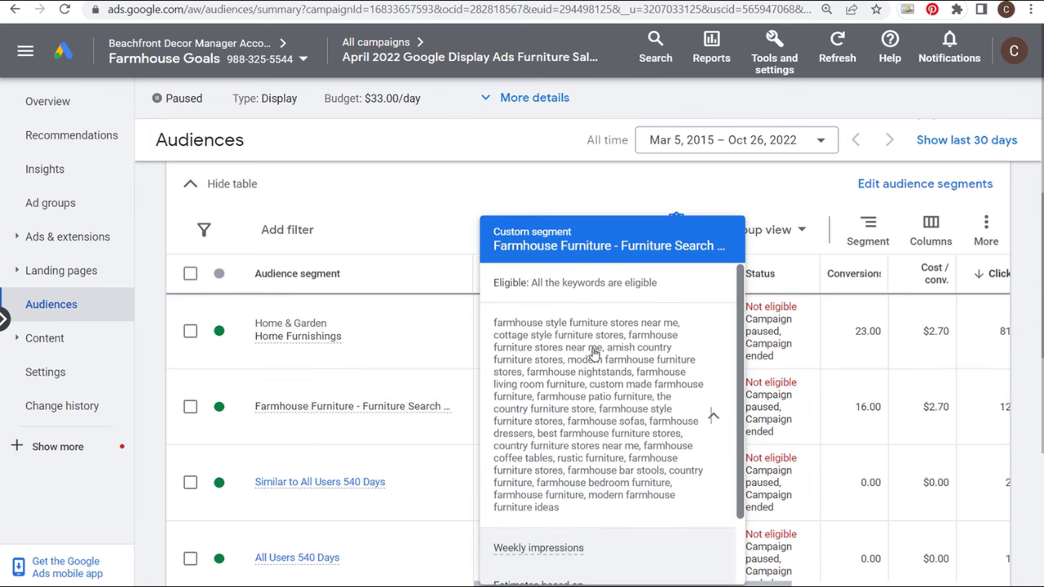
pyautogui.click(557, 204)
pyautogui.scroll(-1, 421, 385)
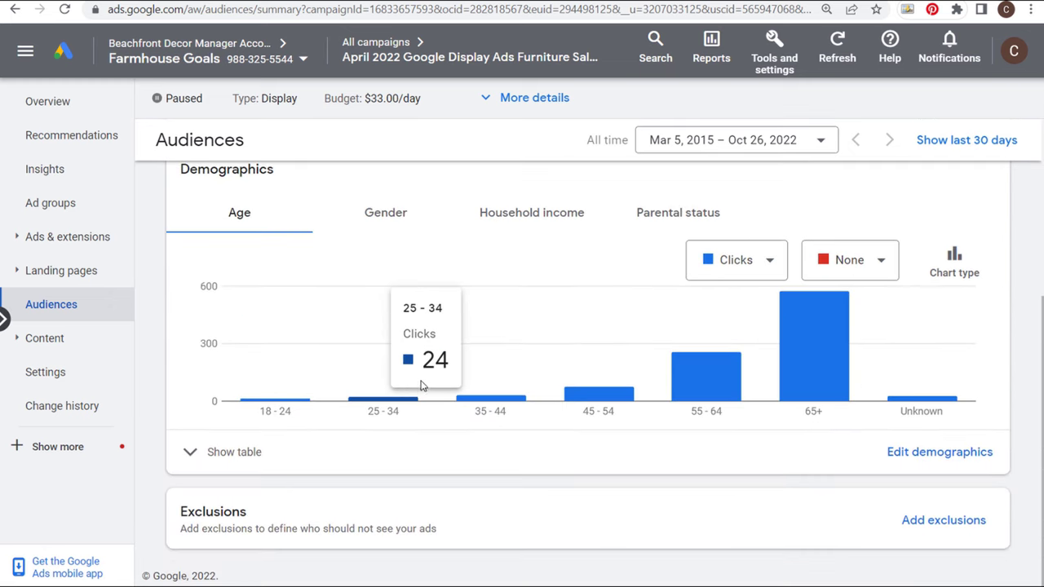
pyautogui.scroll(1, 163, 338)
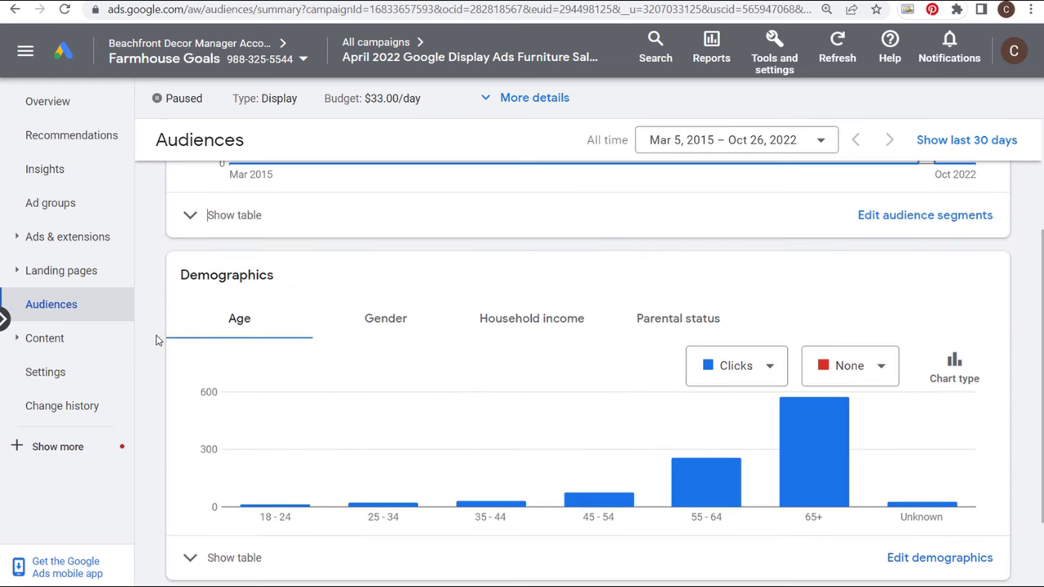
# - Show the audience segments table again and compare the segment types, from in-market and custom to similar segment and website visitors
pyautogui.click(207, 214)
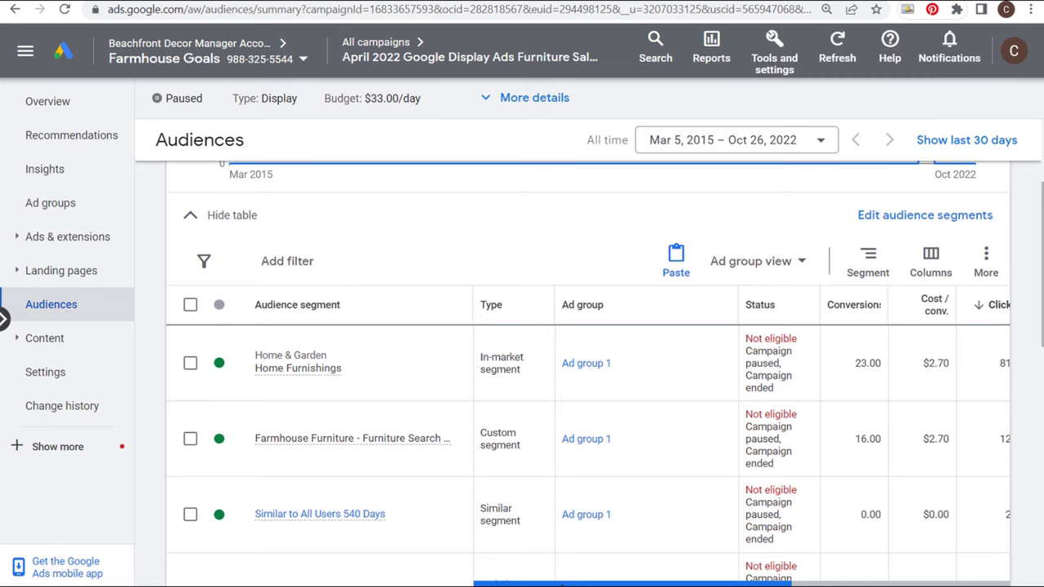
pyautogui.scroll(-1, 405, 497)
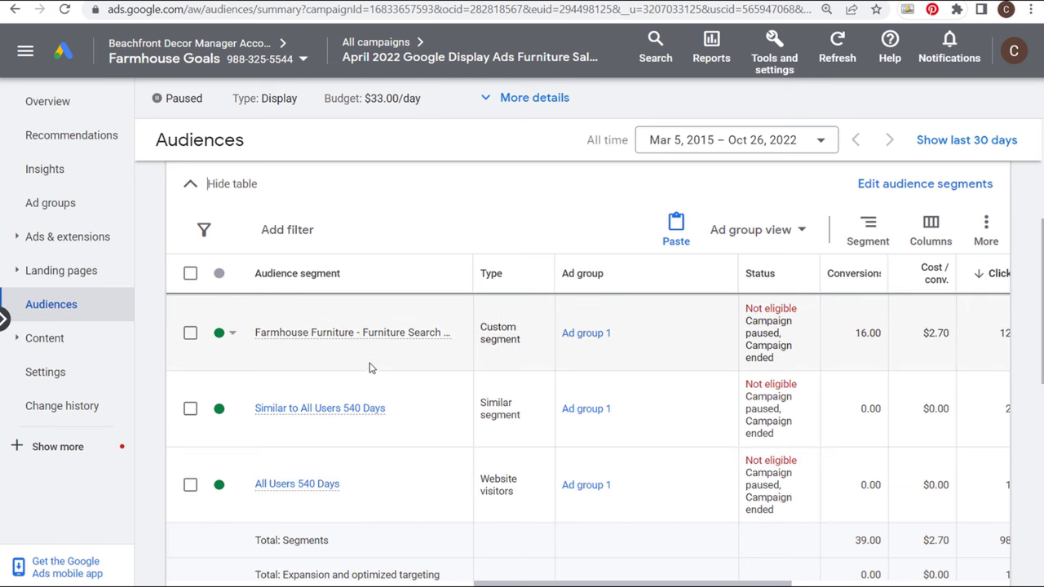
pyautogui.scroll(1, 491, 375)
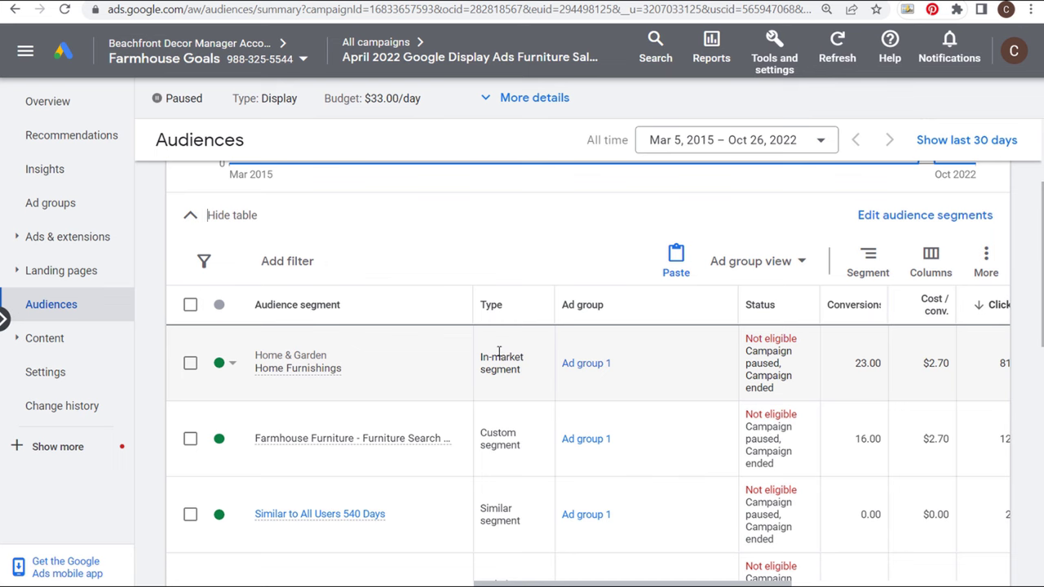
pyautogui.scroll(-1, 499, 359)
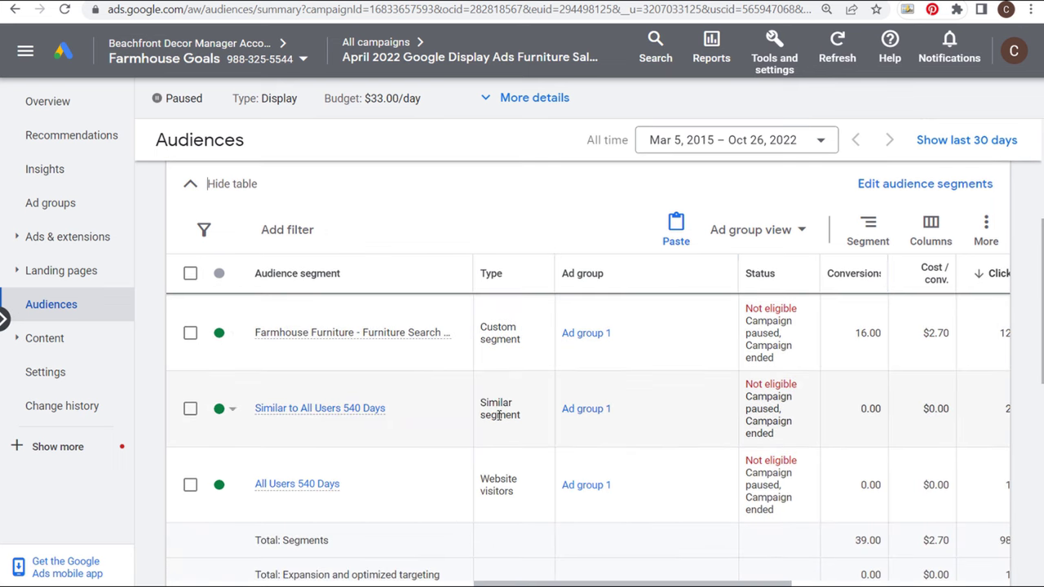
pyautogui.moveTo(481, 481); pyautogui.dragTo(519, 493)
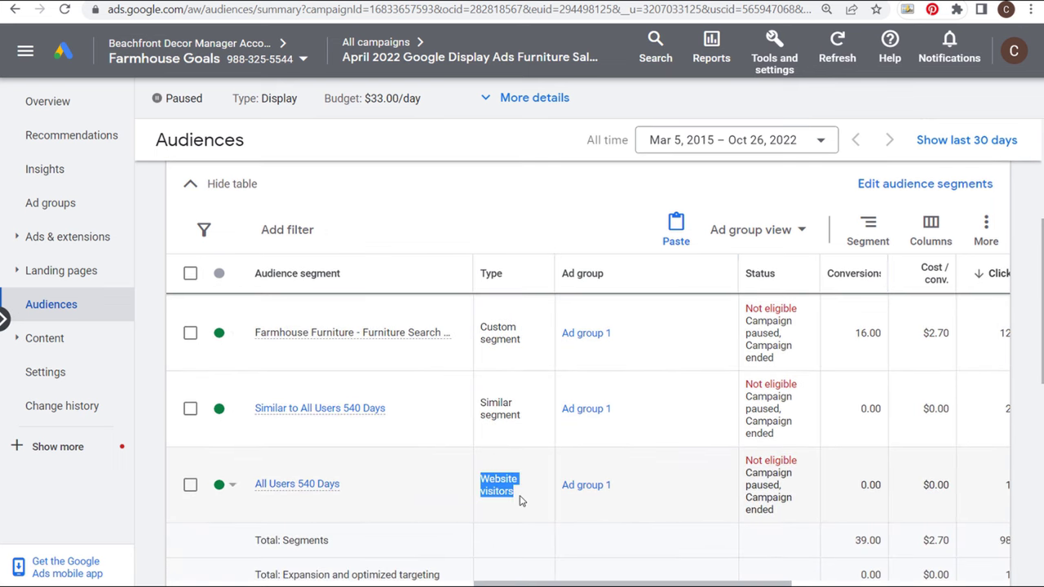
pyautogui.click(520, 501)
pyautogui.moveTo(484, 407); pyautogui.dragTo(528, 418)
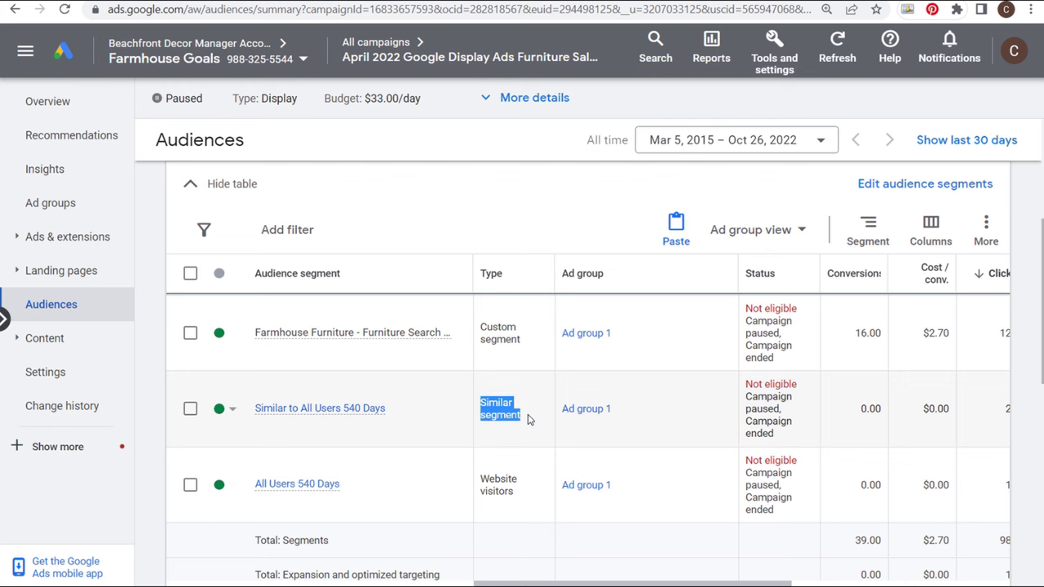
pyautogui.click(528, 418)
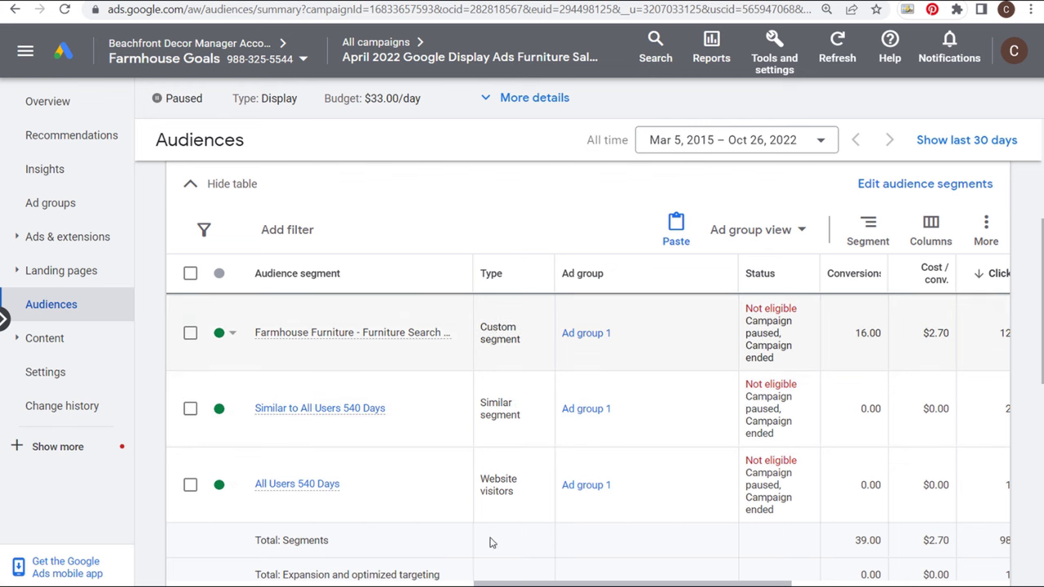
pyautogui.scroll(2, 514, 490)
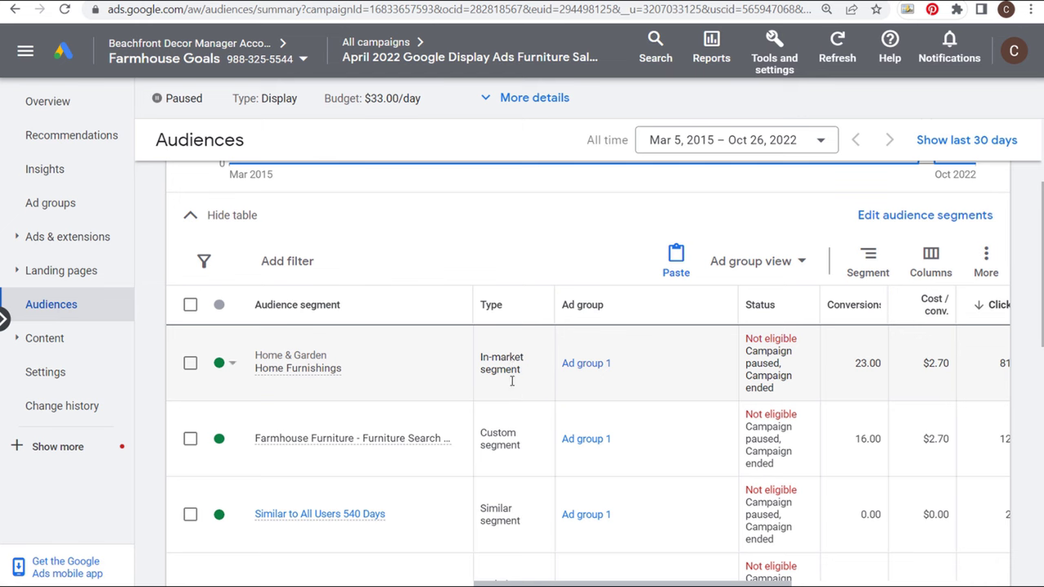
# - Examine the clicks, conversion rate and average CPC of the Home Furnishings in-market segment
pyautogui.moveTo(522, 583); pyautogui.dragTo(705, 584)
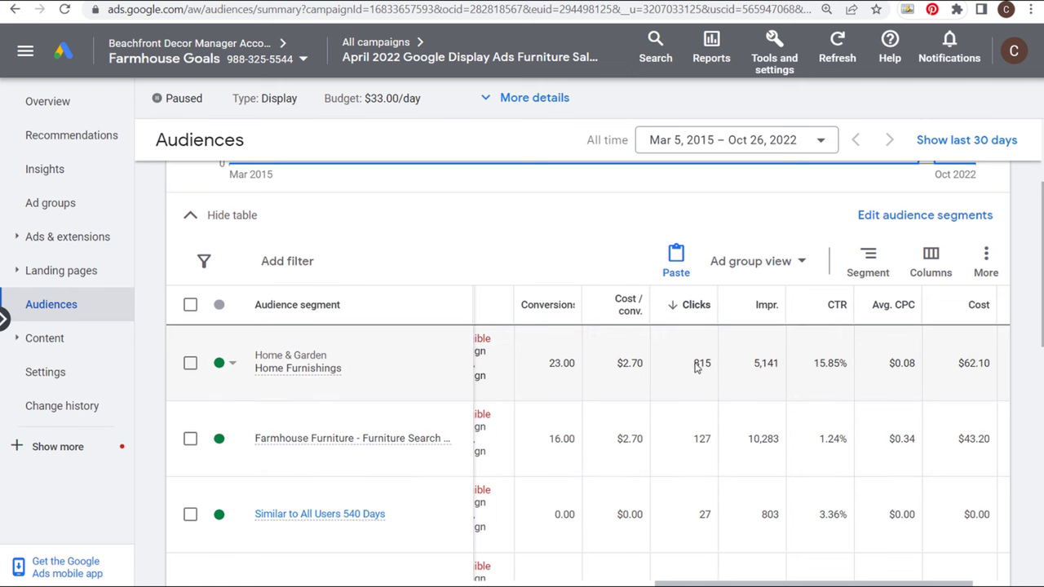
pyautogui.hscroll(3, 734, 375)
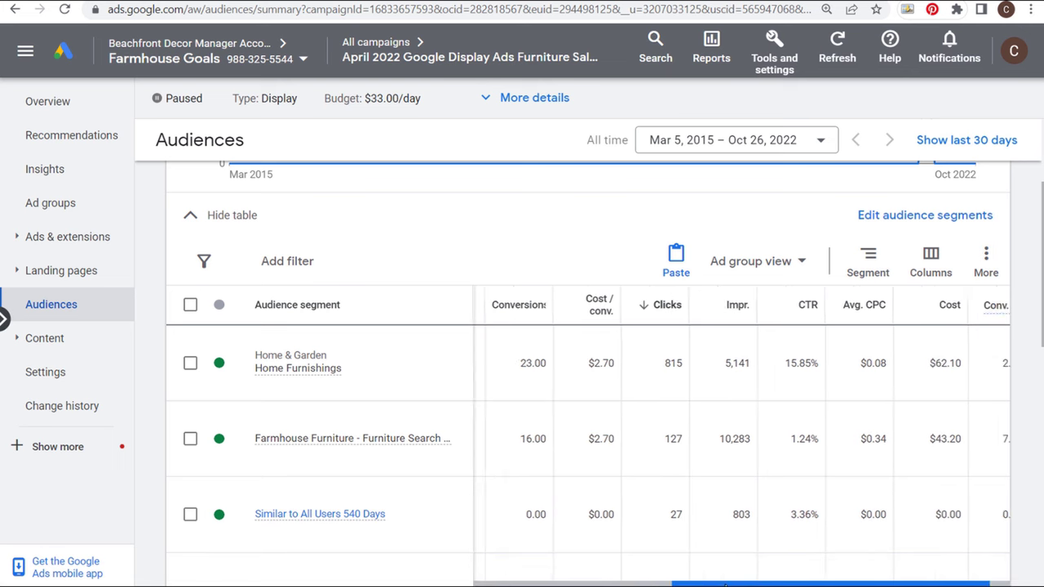
pyautogui.moveTo(1004, 367); pyautogui.dragTo(990, 360)
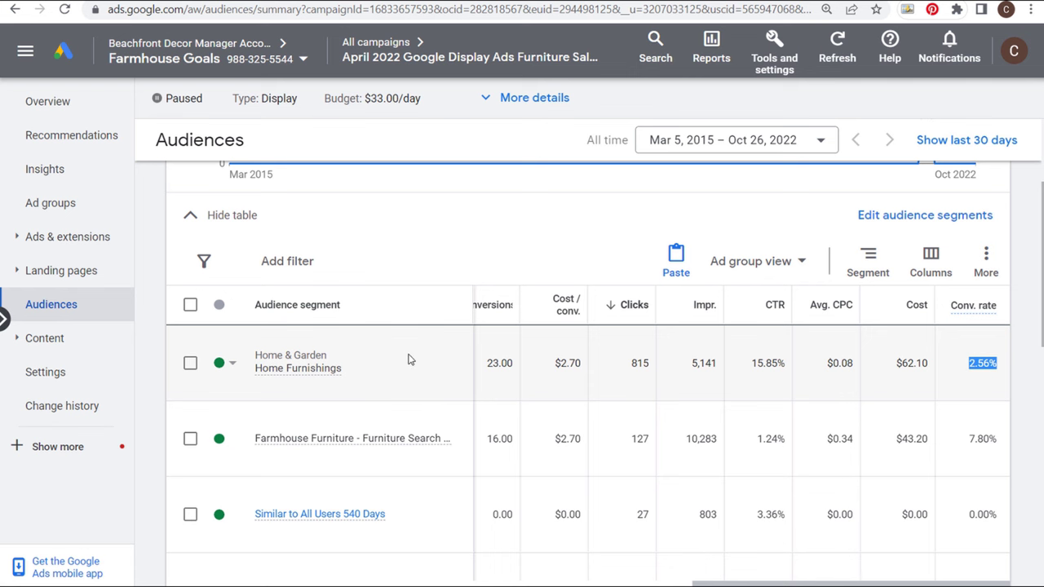
pyautogui.moveTo(853, 361); pyautogui.dragTo(827, 361)
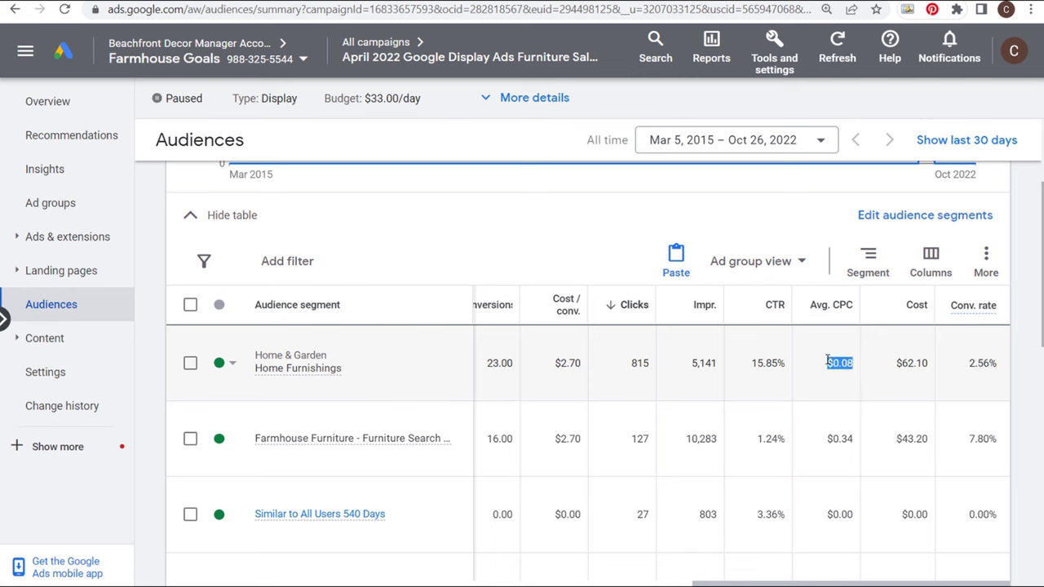
pyautogui.click(832, 387)
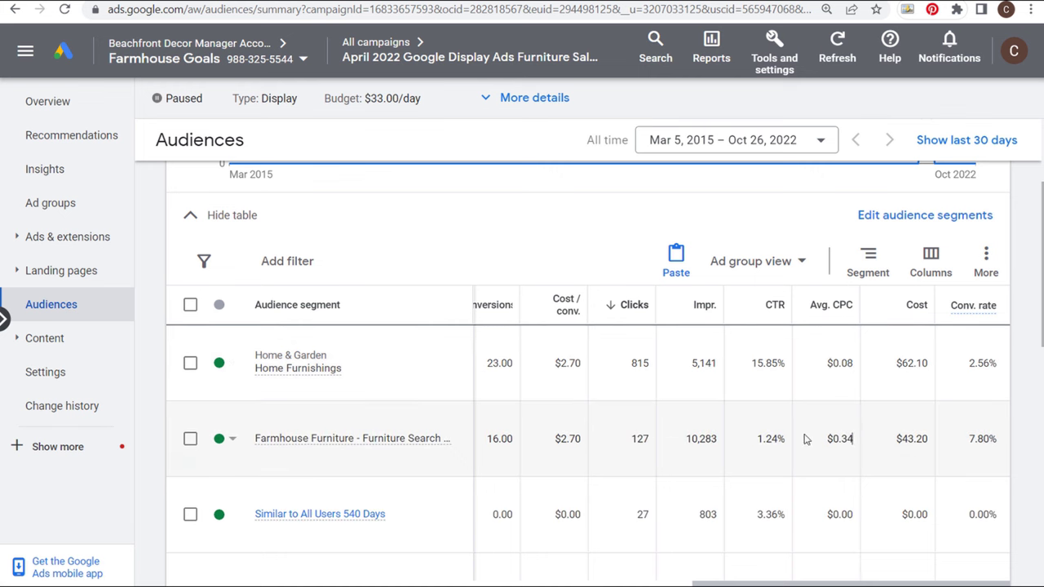
# - Check the Farmhouse Furniture custom segment's average CPC and conversion rate, and the Home Furnishings segment's cost per conversion
pyautogui.moveTo(803, 439); pyautogui.dragTo(806, 440)
pyautogui.click(829, 461)
pyautogui.moveTo(995, 438); pyautogui.dragTo(956, 445)
pyautogui.click(933, 445)
pyautogui.moveTo(850, 584); pyautogui.dragTo(797, 583)
pyautogui.doubleClick(752, 364)
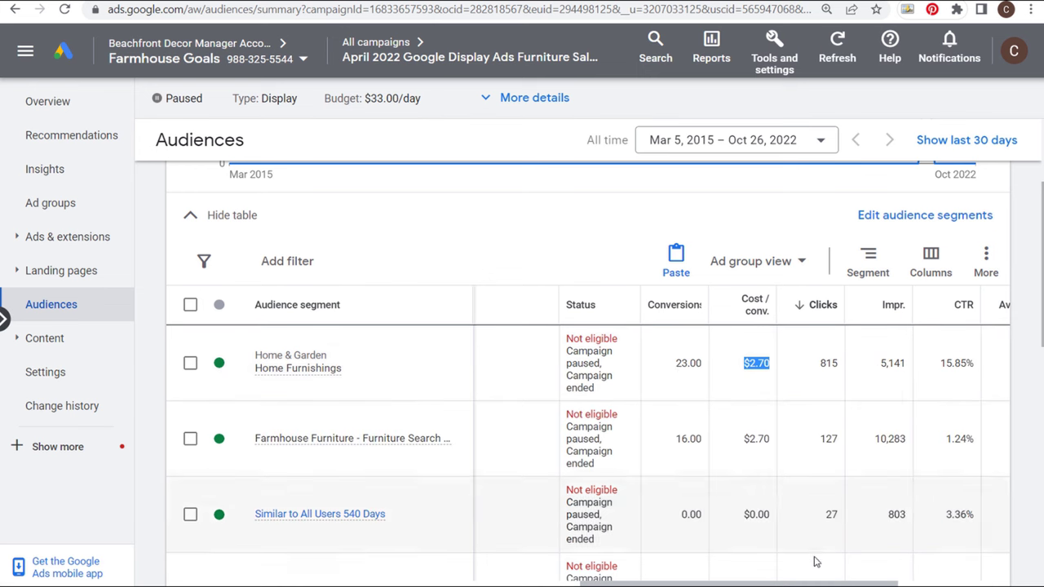
pyautogui.hscroll(5, 444, 359)
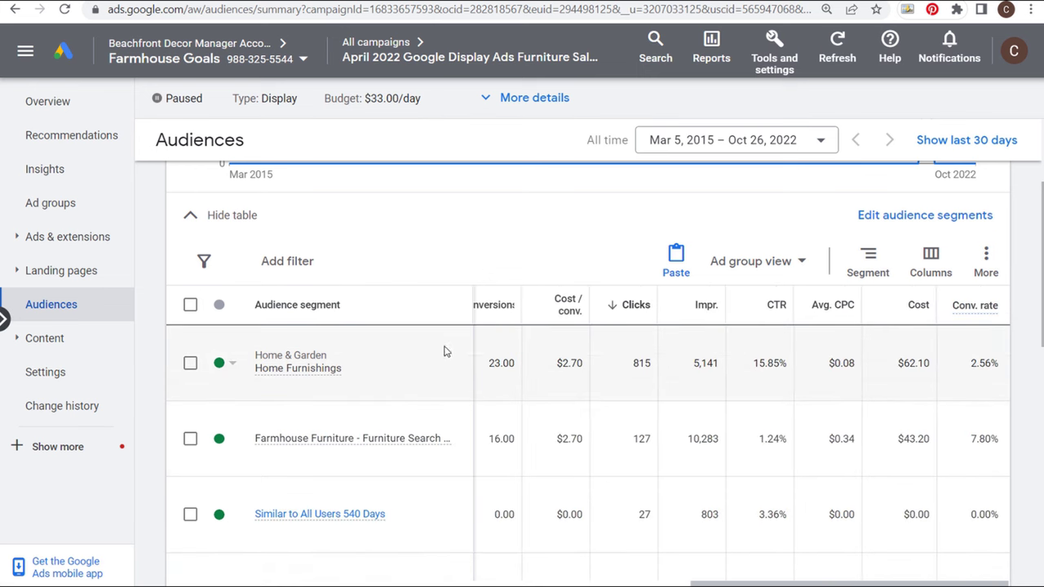
# - Examine the clicks, total cost and average CPC of the Home Furnishings in-market segment
pyautogui.doubleClick(650, 362)
pyautogui.moveTo(900, 361); pyautogui.dragTo(934, 363)
pyautogui.click(860, 356)
pyautogui.moveTo(849, 363); pyautogui.dragTo(815, 368)
pyautogui.click(829, 380)
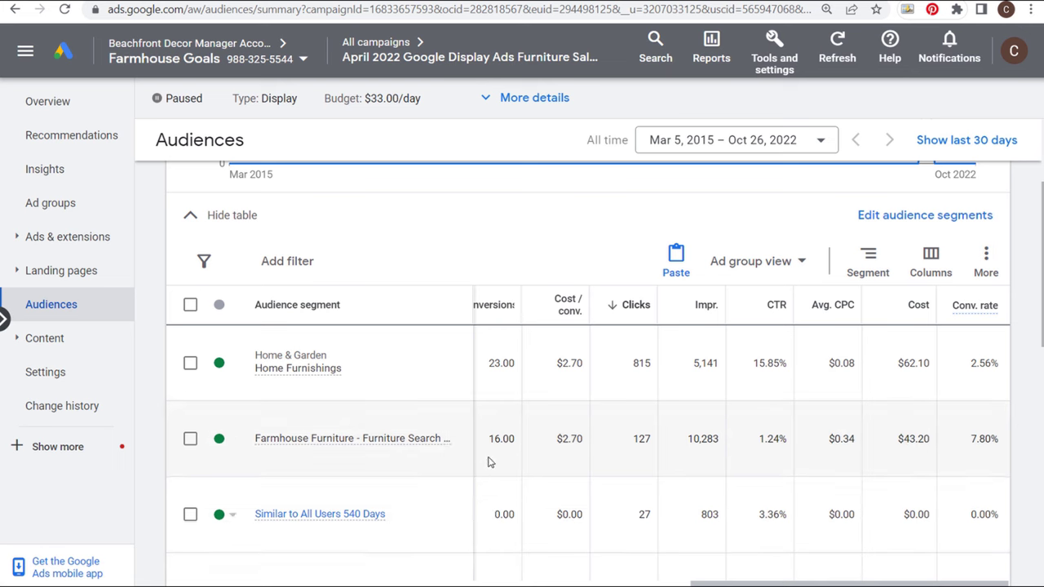
# - Examine the Farmhouse Furniture custom segment's clicks, total cost, average CPC, conversions and cost per conversion
pyautogui.moveTo(627, 445); pyautogui.dragTo(665, 444)
pyautogui.moveTo(893, 440); pyautogui.dragTo(938, 446)
pyautogui.click(822, 440)
pyautogui.moveTo(491, 438); pyautogui.dragTo(576, 441)
pyautogui.click(576, 441)
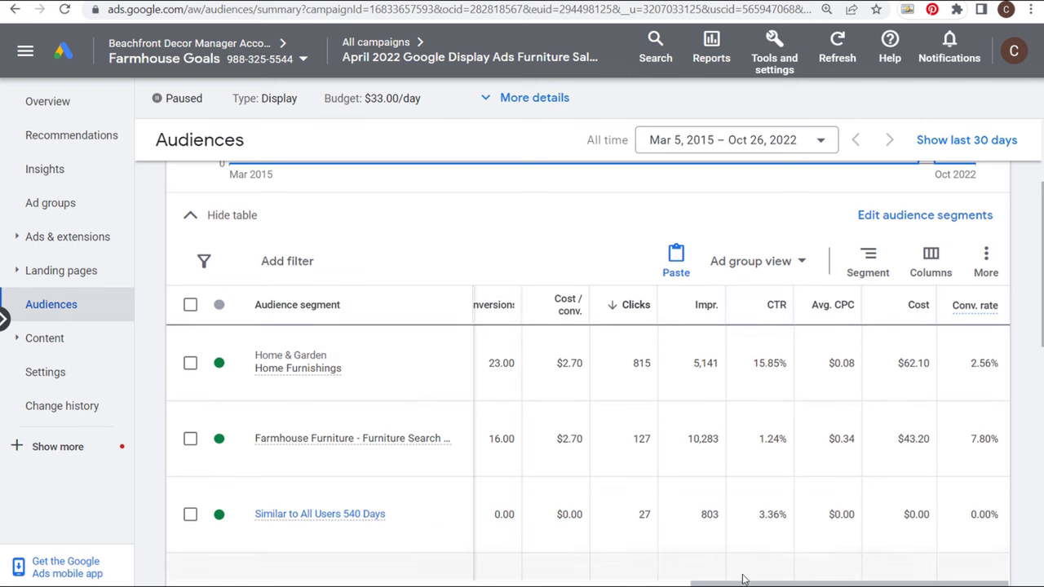
# - Show the segment types again and check which status options the Farmhouse Furniture segment offers, leaving its status as it is
pyautogui.hscroll(-5, 435, 424)
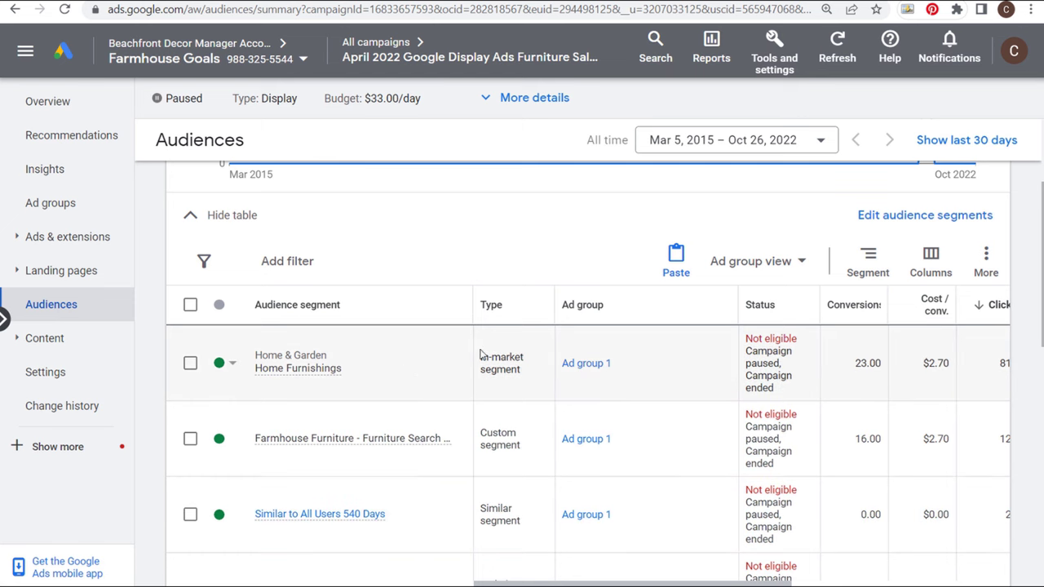
pyautogui.click(229, 445)
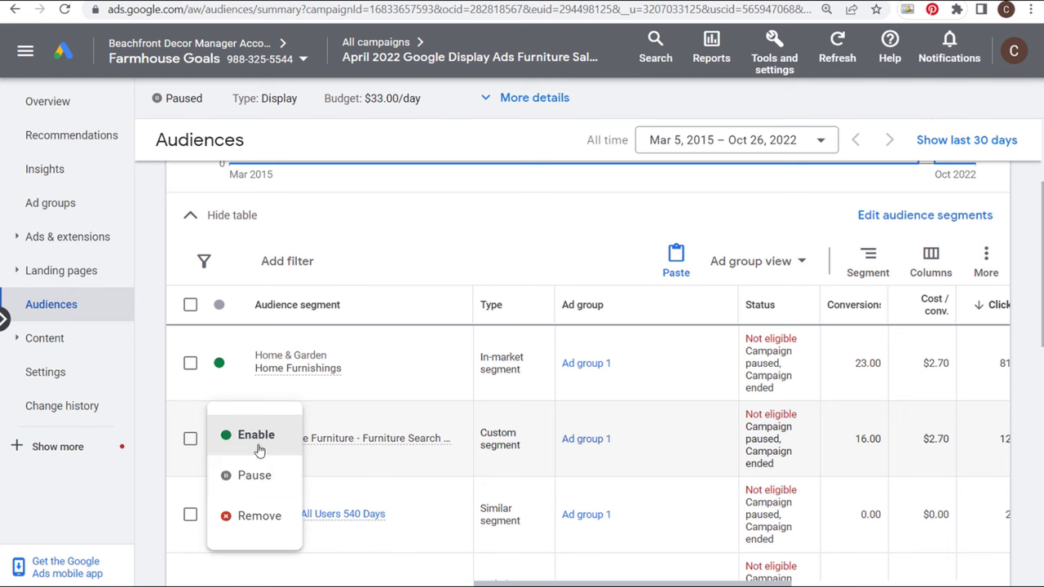
pyautogui.press('Escape')
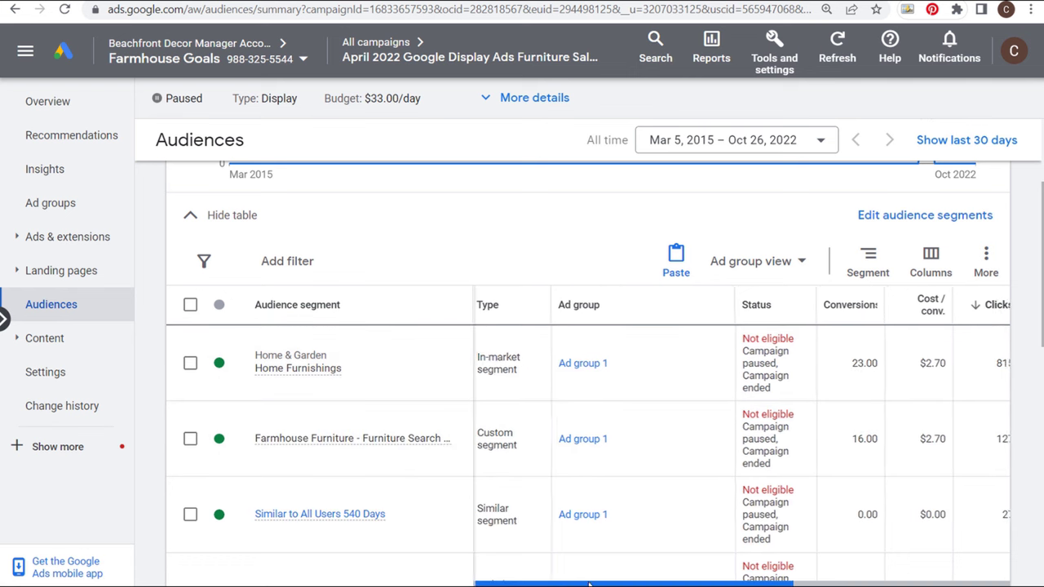
pyautogui.hscroll(3, 838, 346)
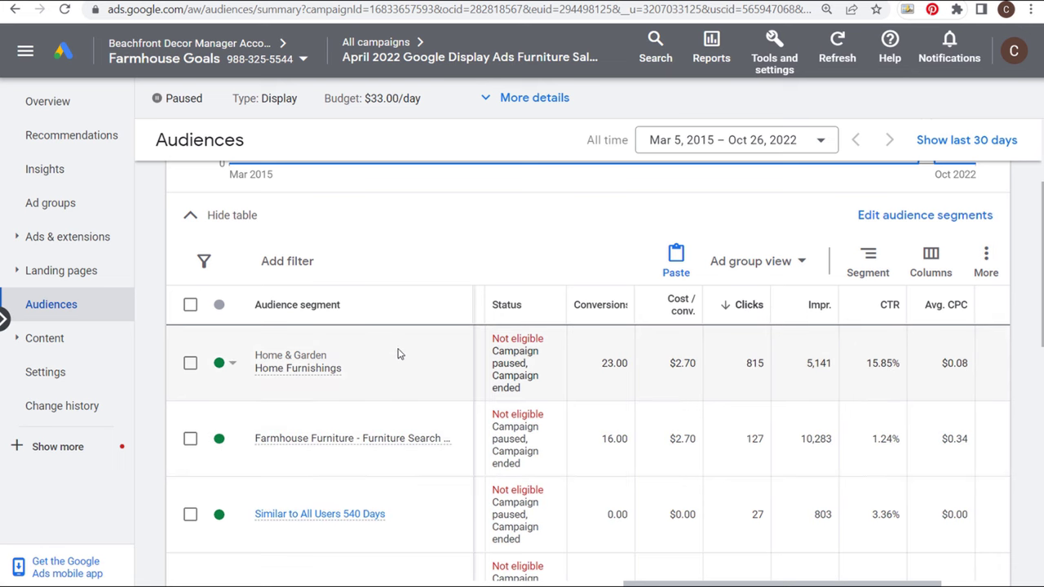
# - Open the campaign's placements and go on to the report of where its ads showed
pyautogui.click(32, 341)
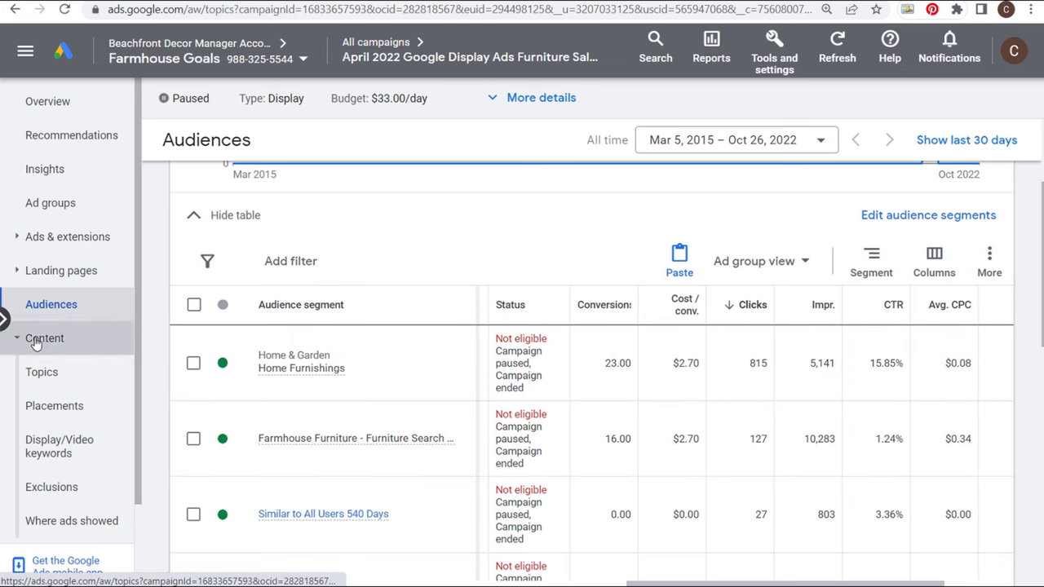
pyautogui.click(38, 409)
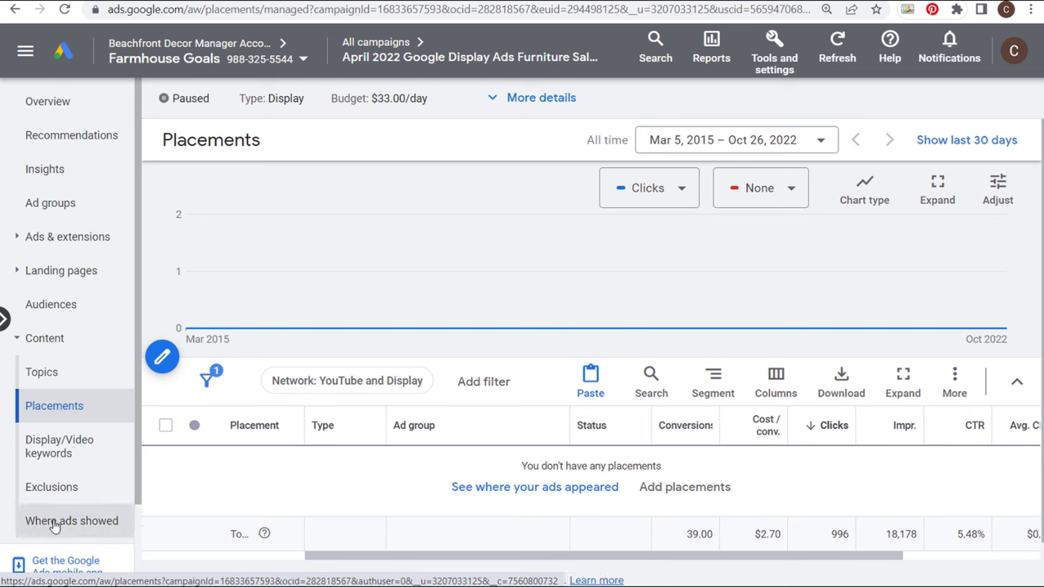
pyautogui.click(505, 489)
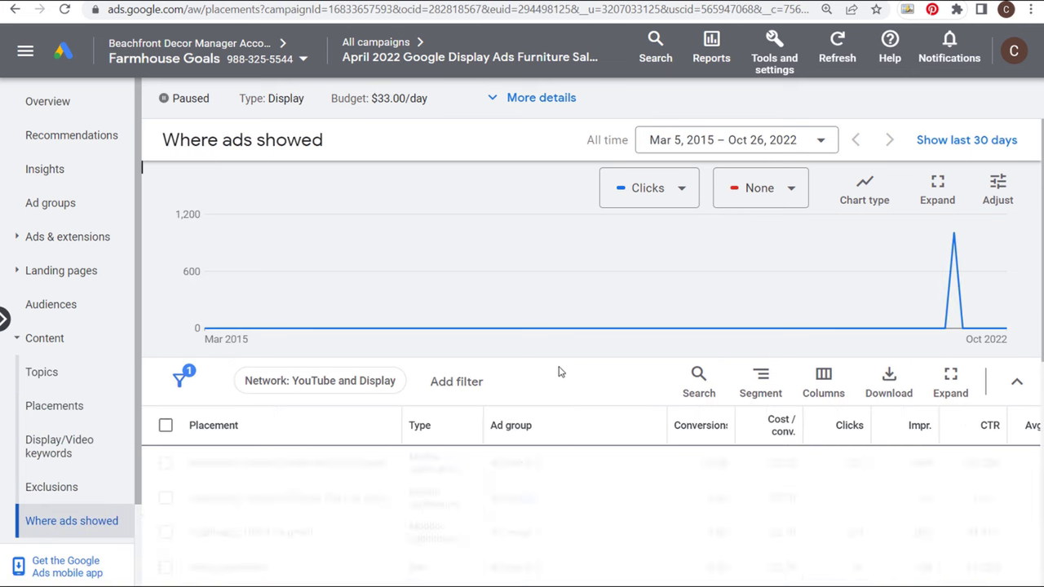
# - Compare conversions, cost per conversion, clicks, average CPC and conversion rate across the placements where the ads showed
pyautogui.scroll(-2, 584, 387)
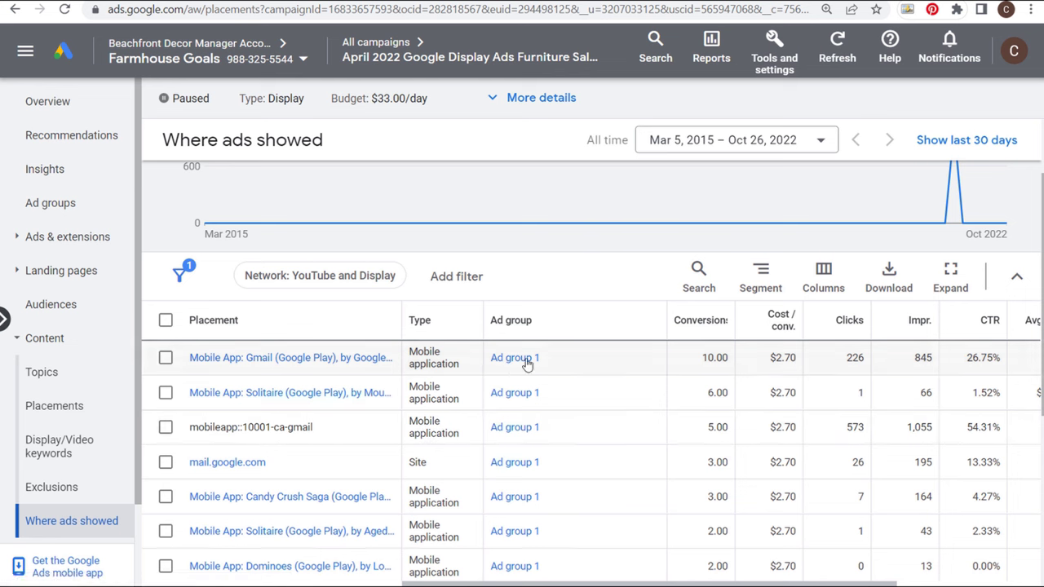
pyautogui.scroll(-2, 573, 324)
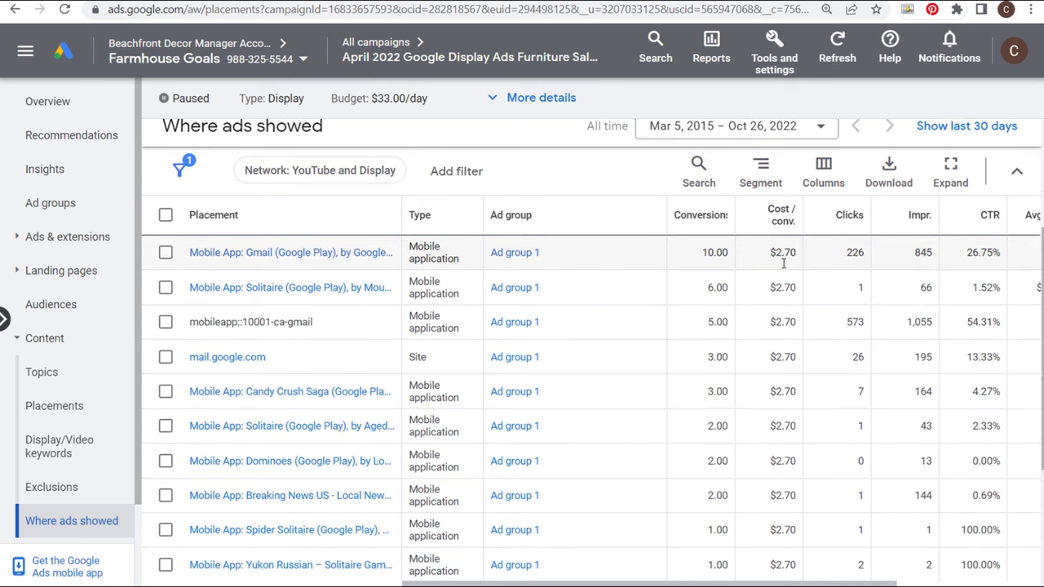
pyautogui.moveTo(699, 255); pyautogui.dragTo(851, 454)
pyautogui.click(838, 363)
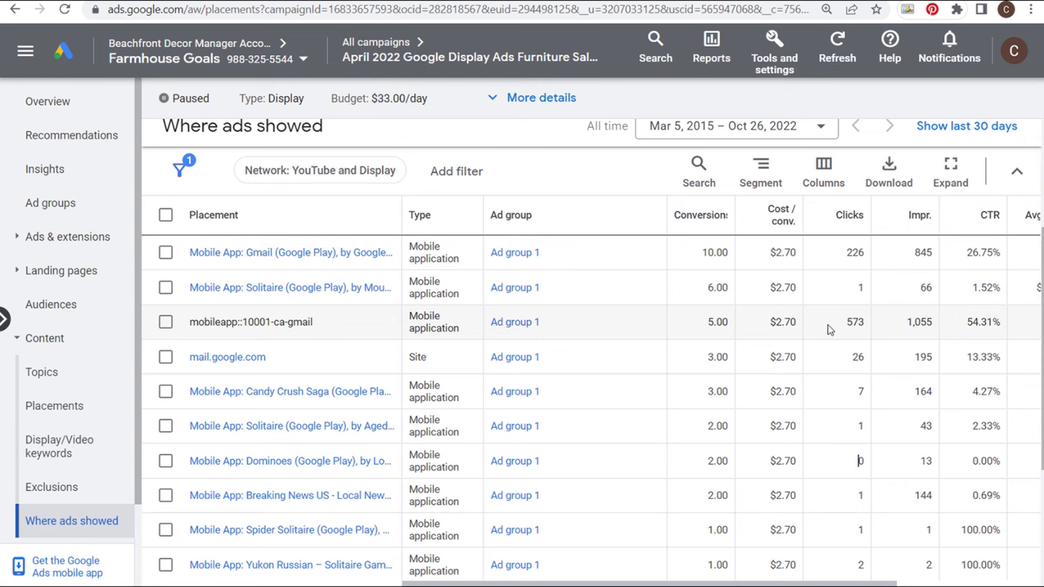
pyautogui.hscroll(3, 608, 335)
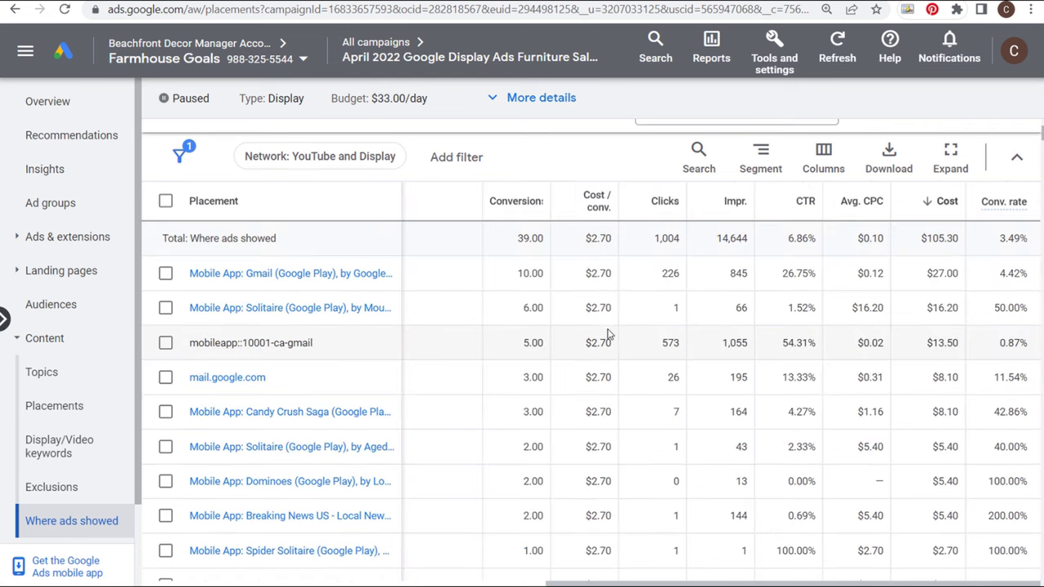
# - Look through the list of apps and websites that showed the ads, down to those without conversions, and return to its start
pyautogui.scroll(-4, 608, 326)
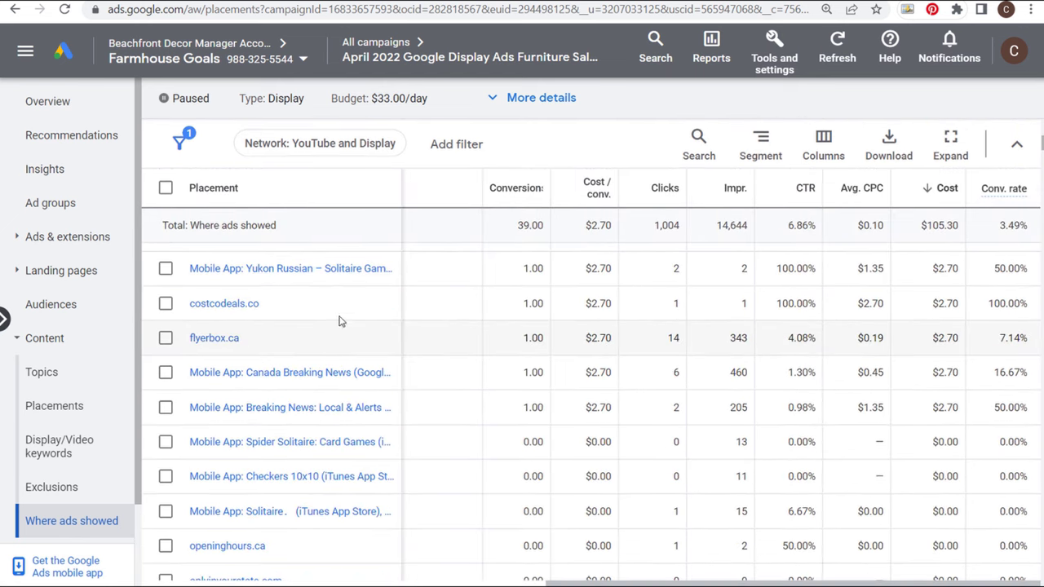
pyautogui.scroll(-1, 233, 340)
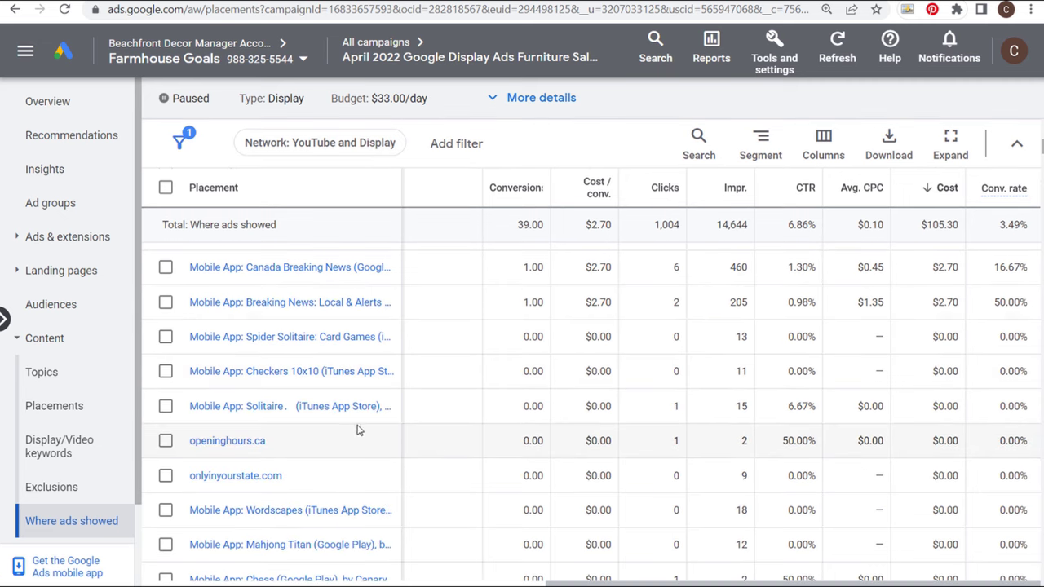
pyautogui.scroll(-5, 495, 402)
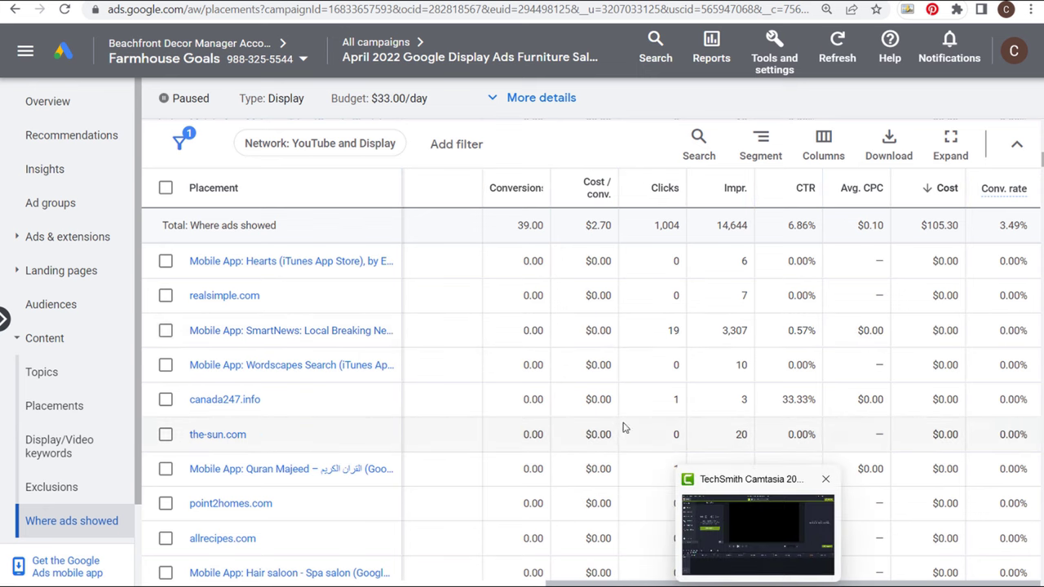
pyautogui.scroll(10, 625, 426)
pyautogui.scroll(10, 629, 385)
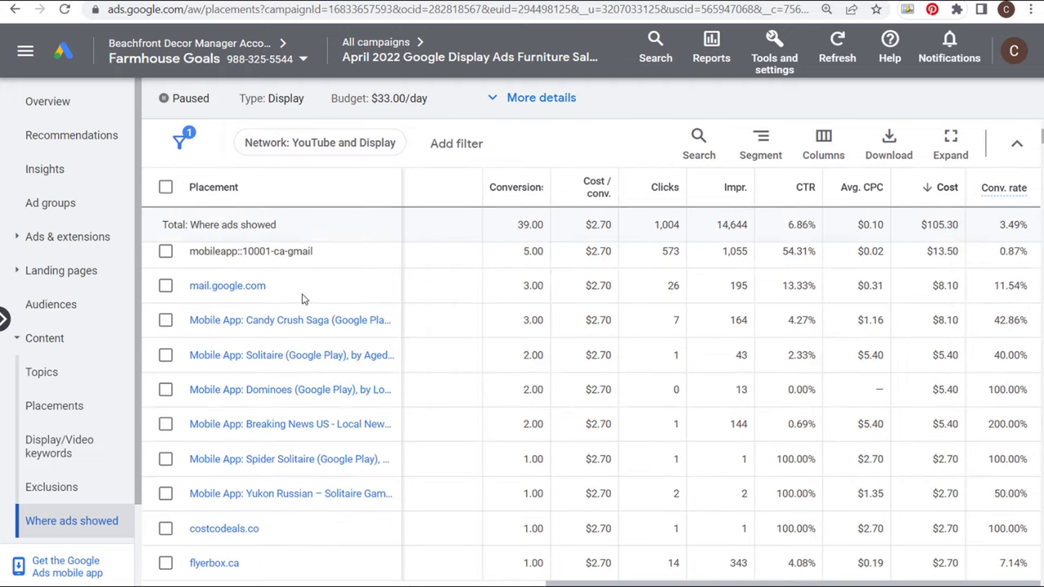
# - Check which exclusion options are offered for the Gmail Google Play app placement, and clear the selection
pyautogui.click(166, 287)
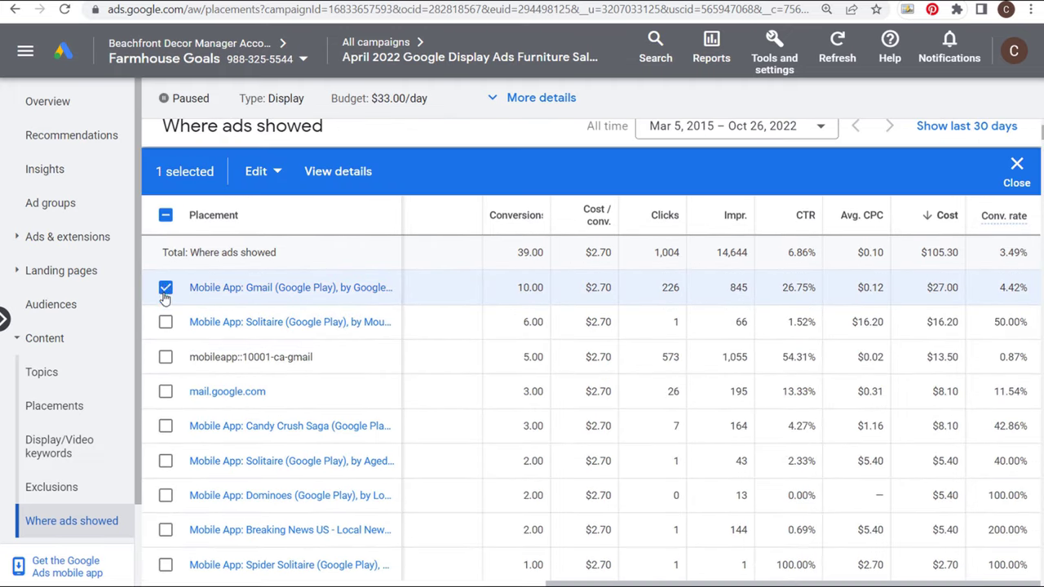
pyautogui.click(275, 173)
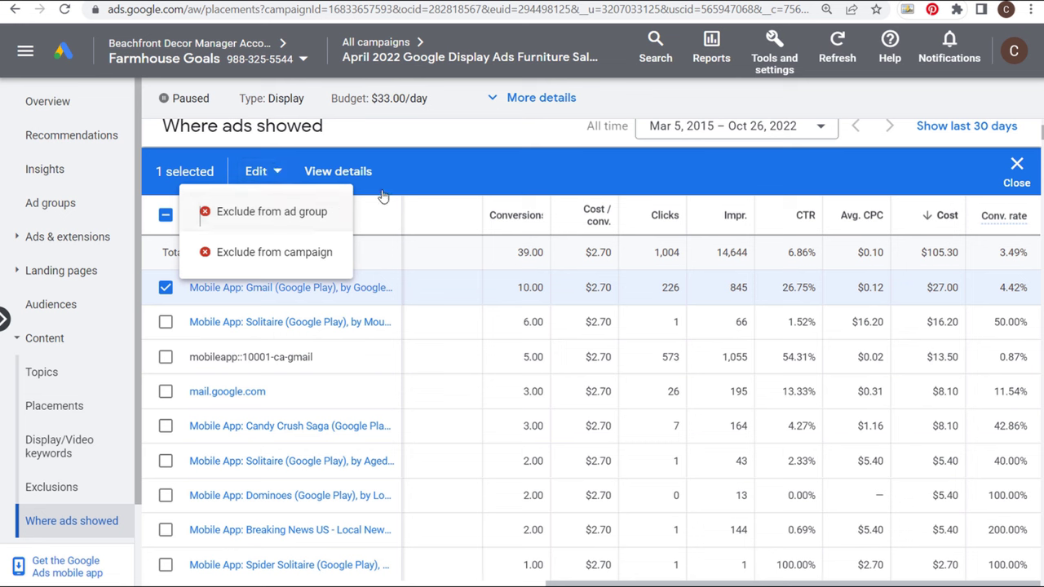
pyautogui.click(472, 151)
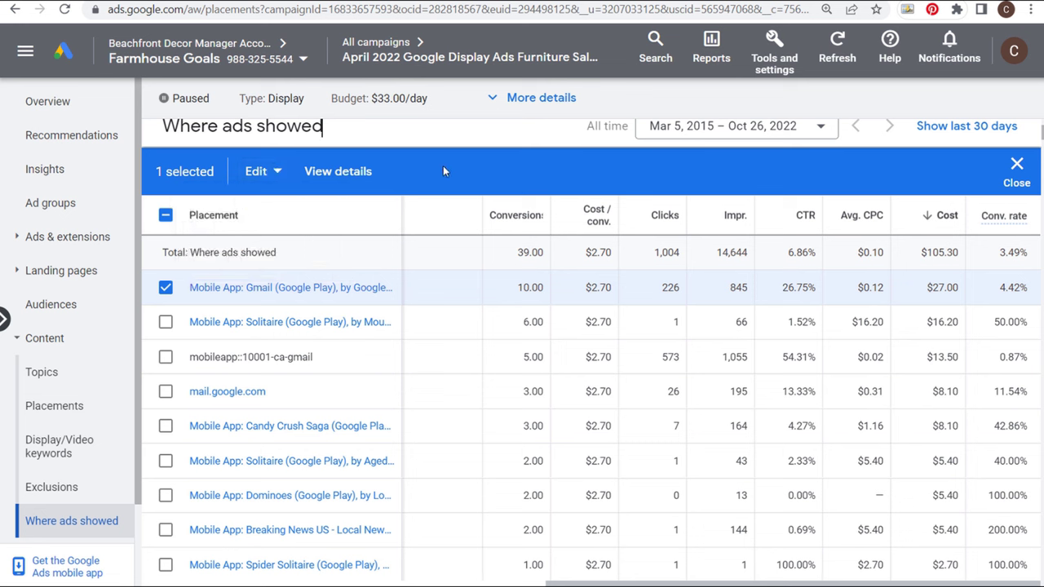
pyautogui.click(165, 288)
# - Open the campaign's placement exclusions and start adding a new placement exclusion
pyautogui.scroll(-2, 61, 473)
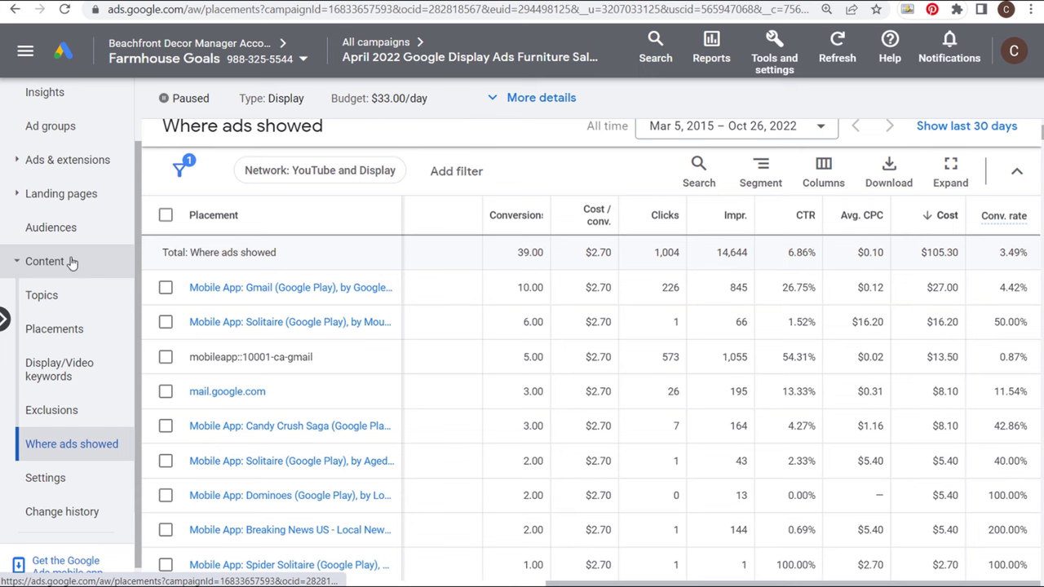
pyautogui.click(50, 410)
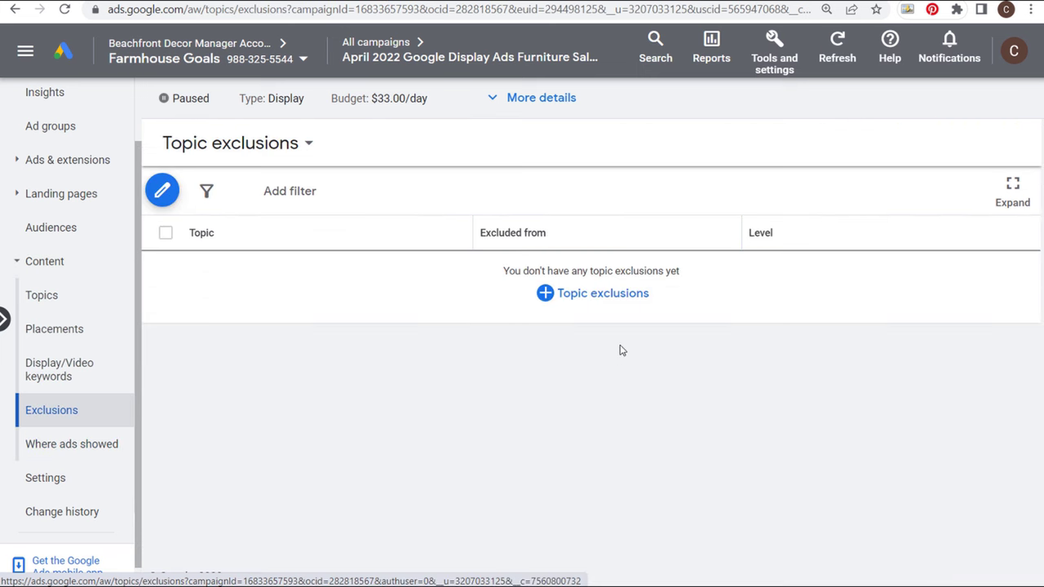
pyautogui.click(243, 145)
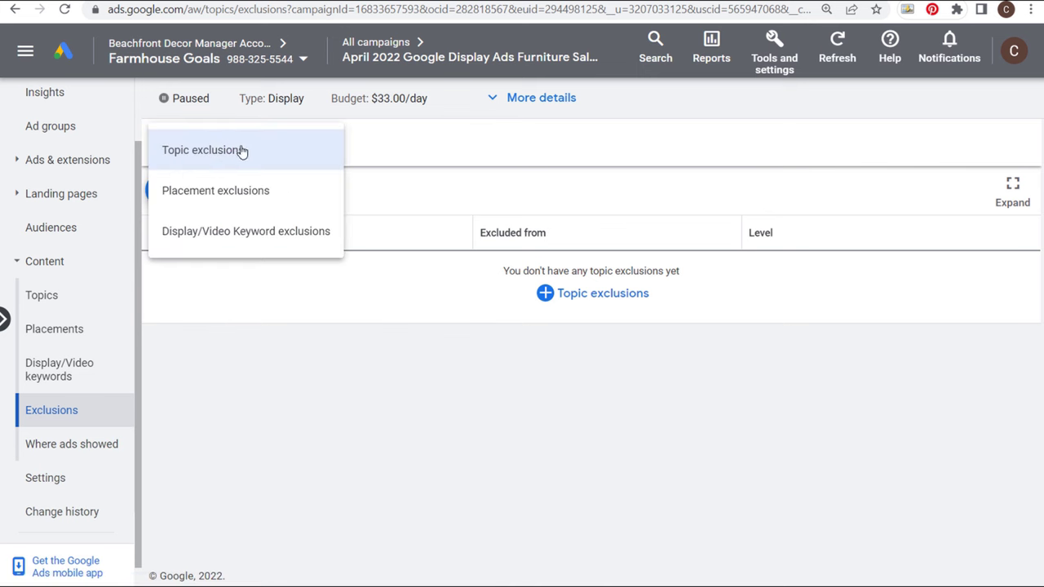
pyautogui.click(222, 196)
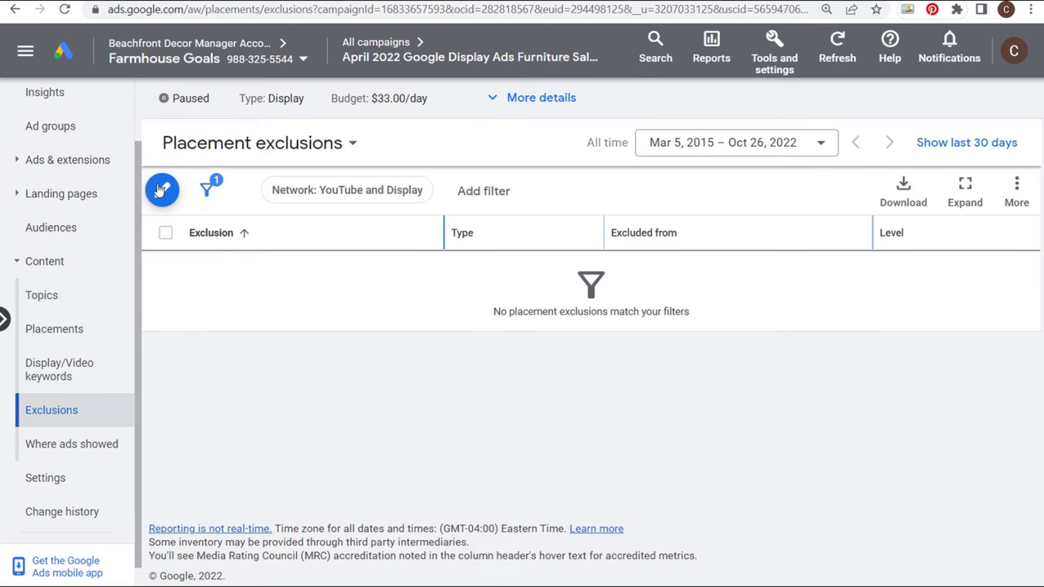
pyautogui.click(163, 190)
pyautogui.click(220, 207)
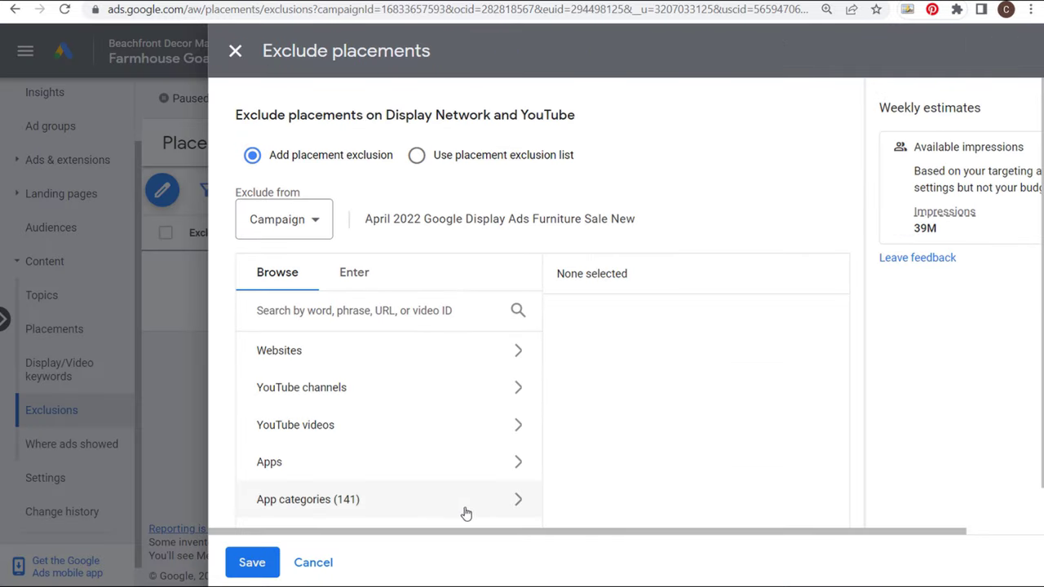
# - Select the app categories Windows Phone Apps and Google Play's Art & Design, Auto & Vehicles and Beauty for exclusion from the campaign
pyautogui.click(510, 501)
pyautogui.scroll(-1, 681, 411)
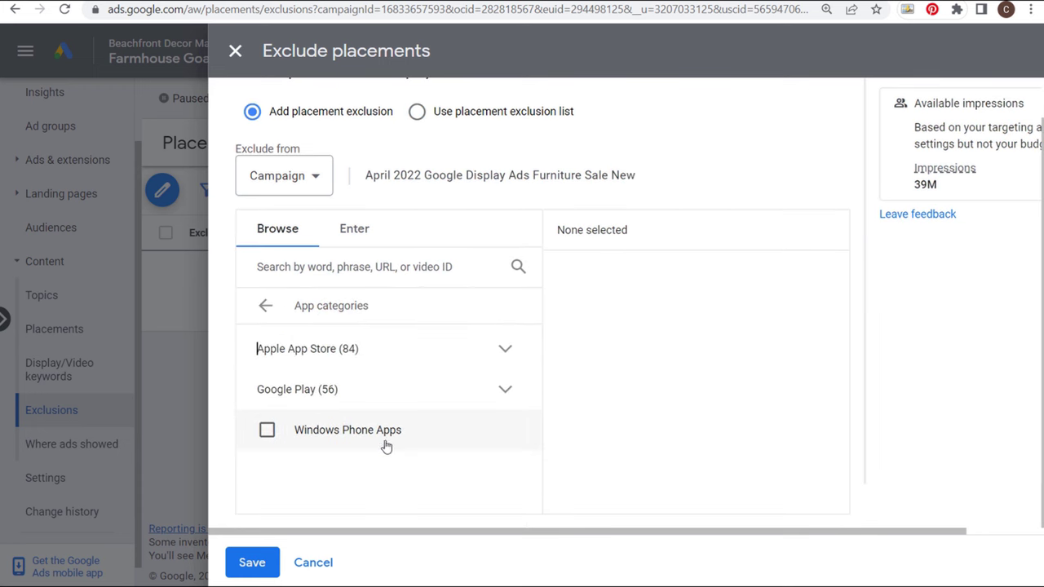
pyautogui.click(266, 432)
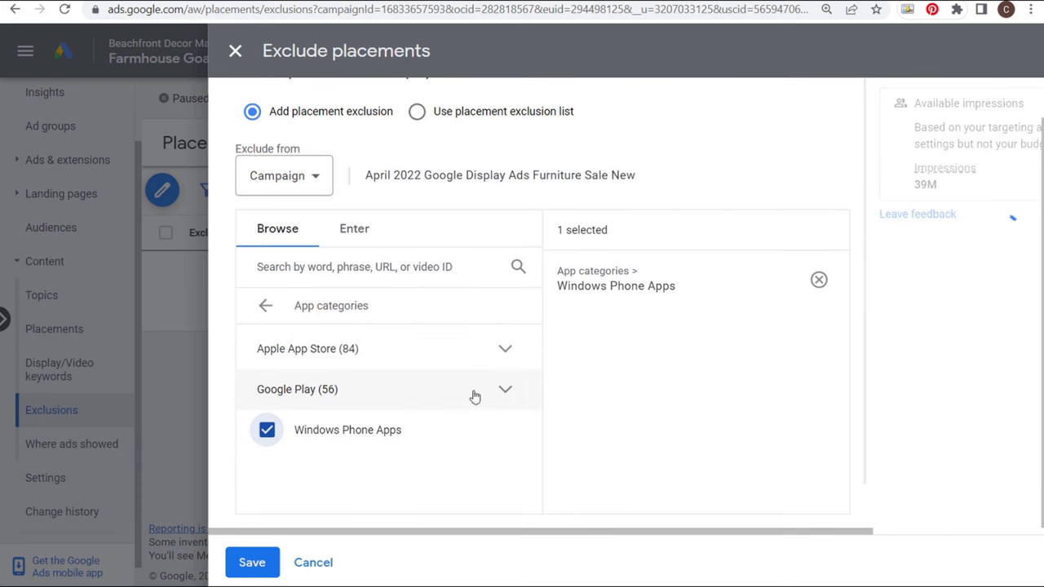
pyautogui.click(503, 391)
pyautogui.click(301, 430)
pyautogui.click(301, 470)
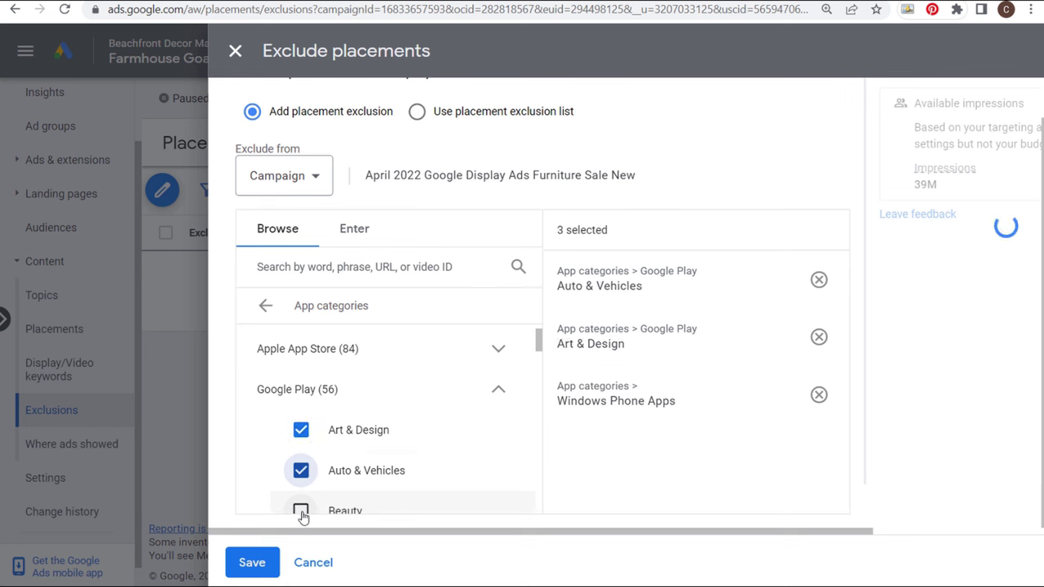
pyautogui.click(301, 510)
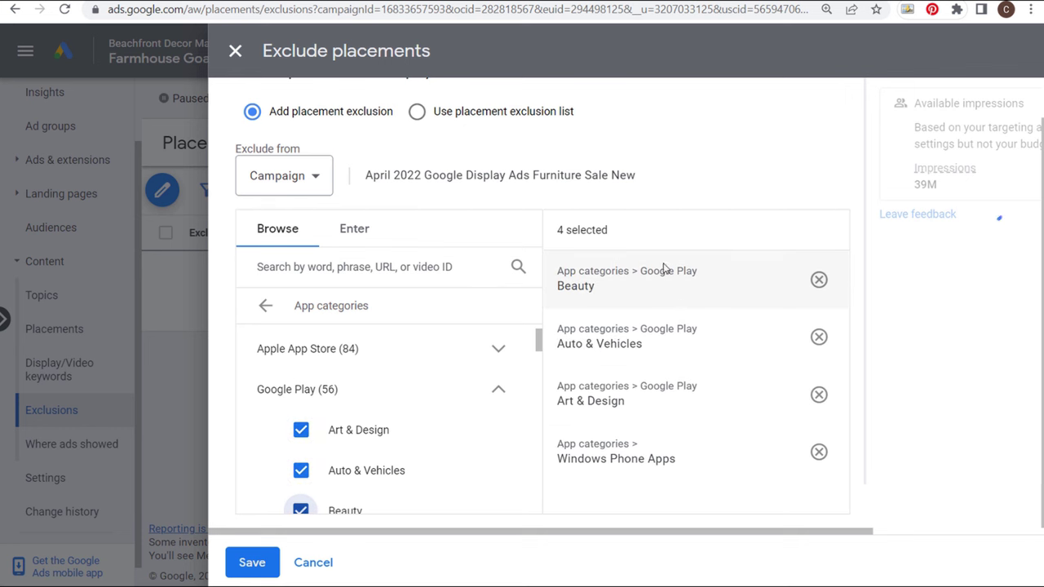
pyautogui.moveTo(560, 270); pyautogui.dragTo(669, 270)
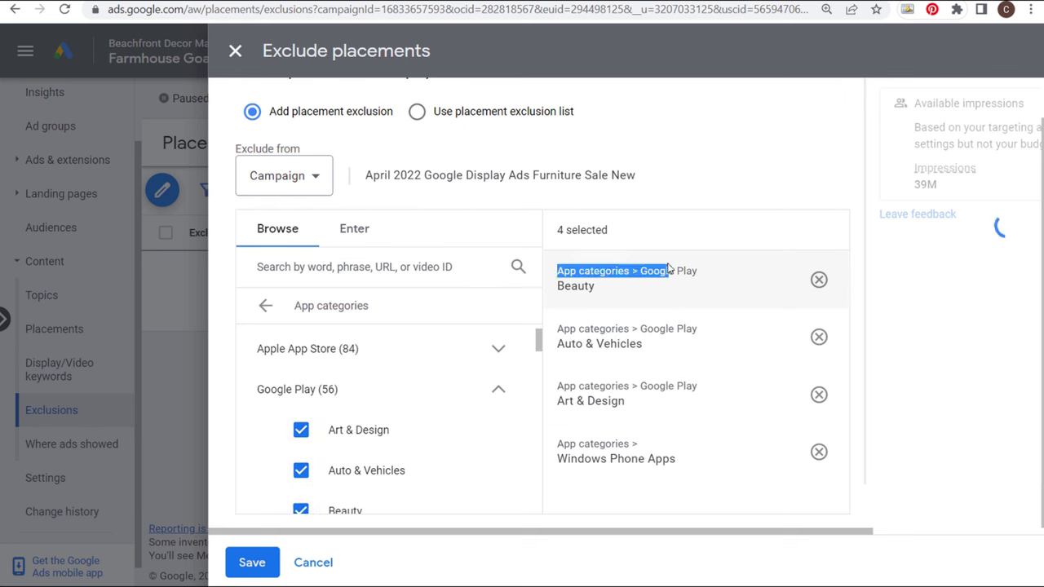
pyautogui.click(680, 200)
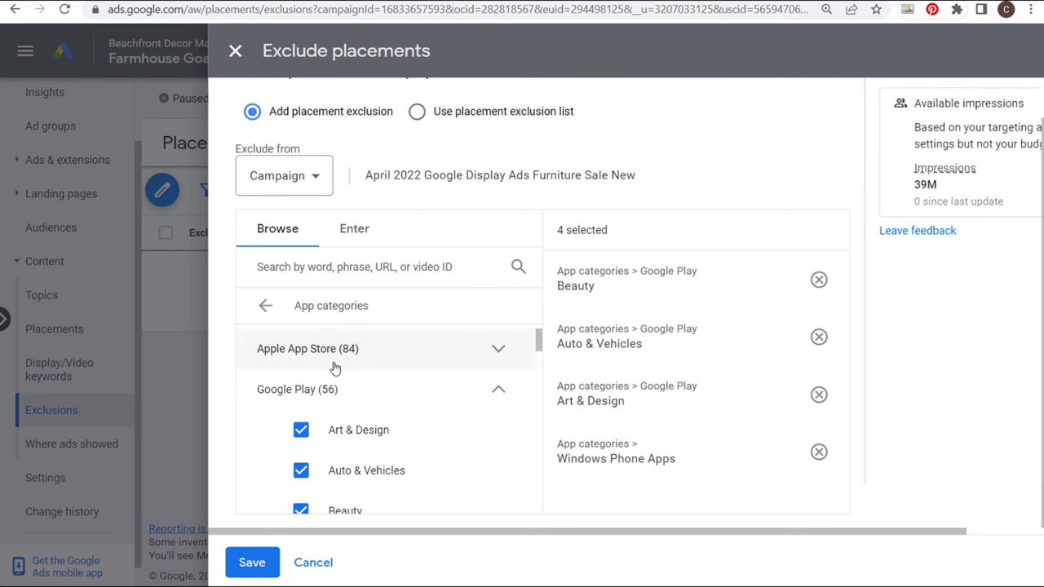
# - Add Google Play's Books & Reference, Business and Comics categories to the excluded placements, and save the exclusions
pyautogui.scroll(-1, 318, 424)
pyautogui.click(300, 474)
pyautogui.click(301, 512)
pyautogui.scroll(-1, 310, 468)
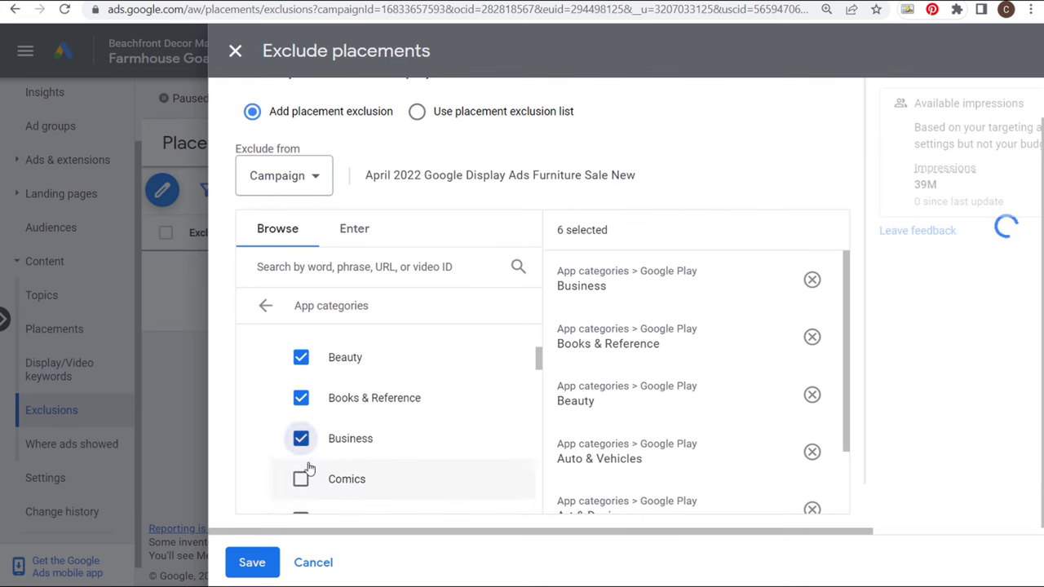
pyautogui.click(302, 479)
pyautogui.click(254, 564)
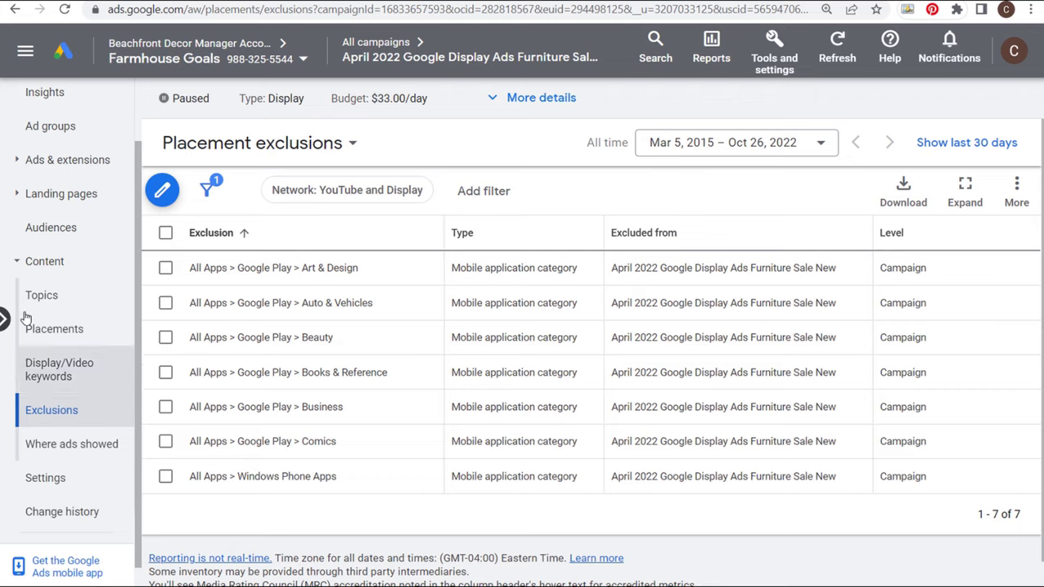
# - Open the campaign settings and expand the additional settings, such as ad rotation, dates and devices
pyautogui.click(74, 479)
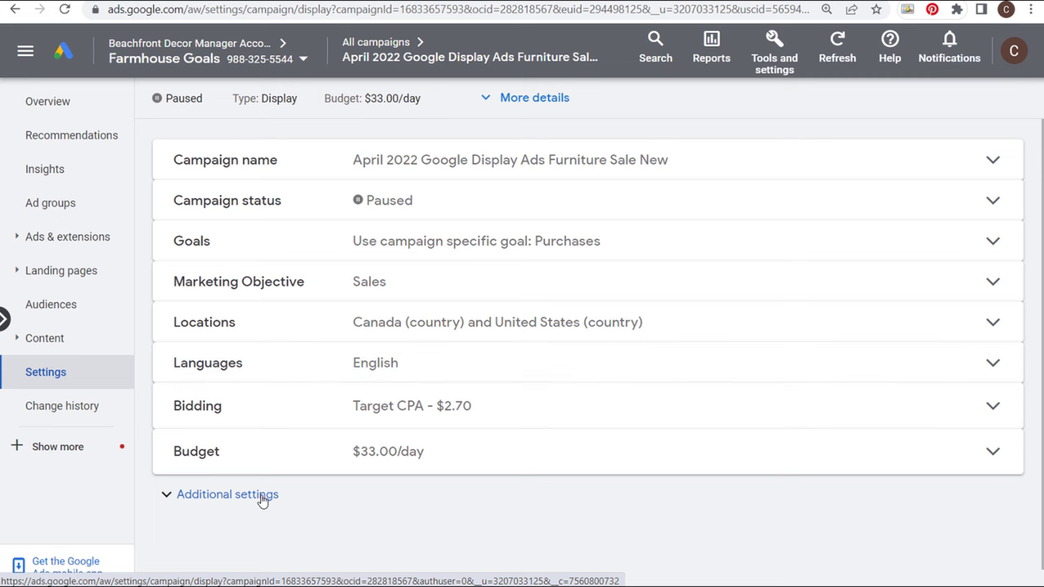
pyautogui.click(262, 497)
pyautogui.scroll(-1, 725, 380)
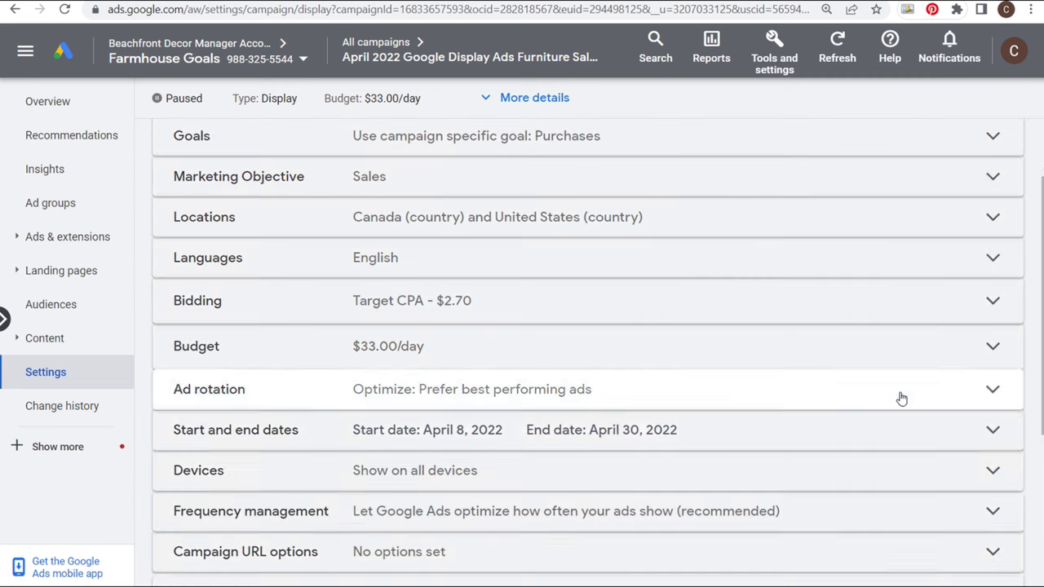
# - Examine the campaign's ad rotation options and close them without changes
pyautogui.click(901, 398)
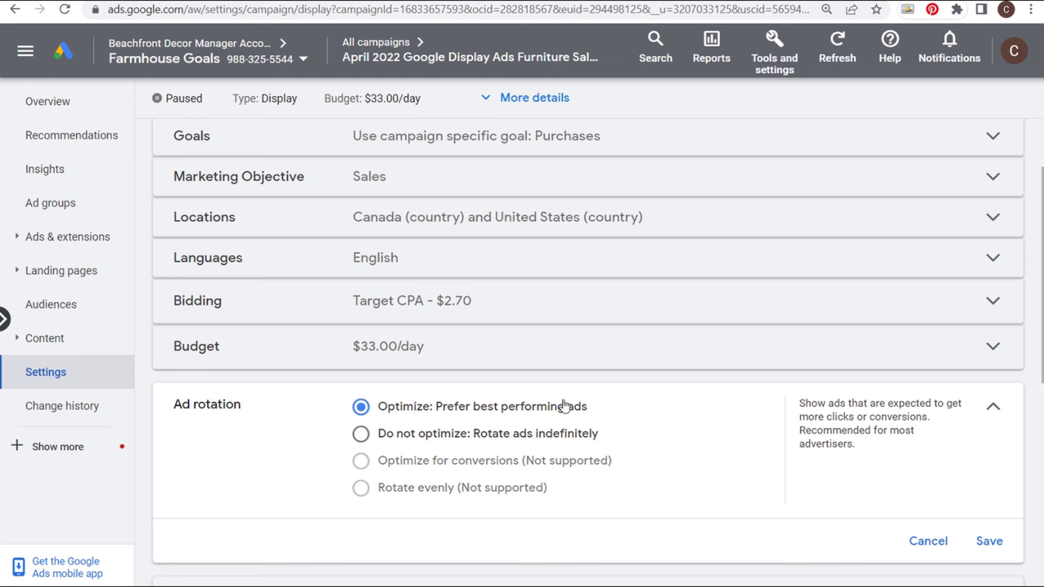
pyautogui.doubleClick(507, 408)
pyautogui.click(554, 408)
pyautogui.click(925, 543)
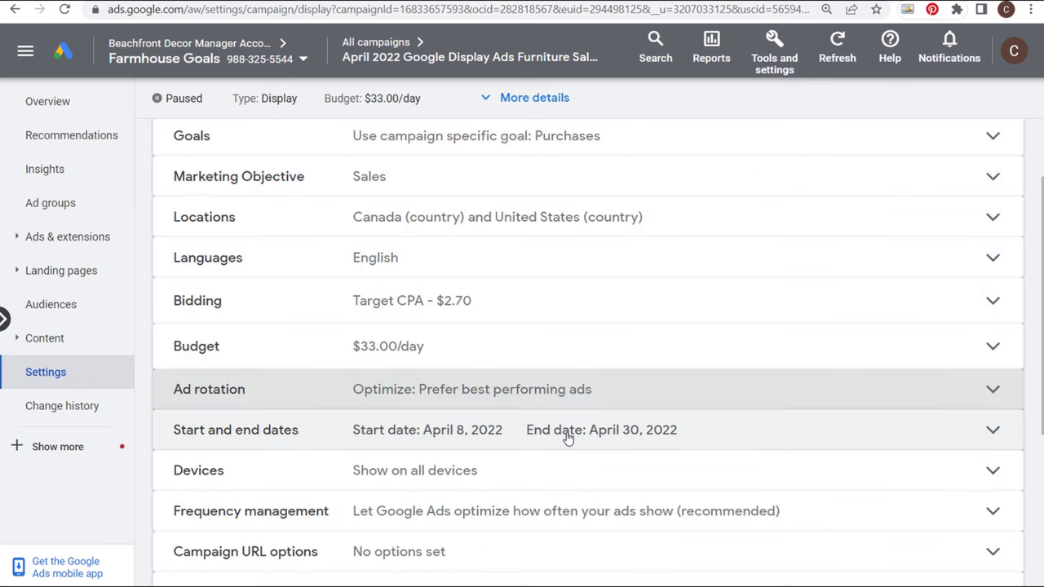
# - Set a frequency management preference limiting impressions for the whole campaign to 5 per day, and save it
pyautogui.scroll(-1, 568, 433)
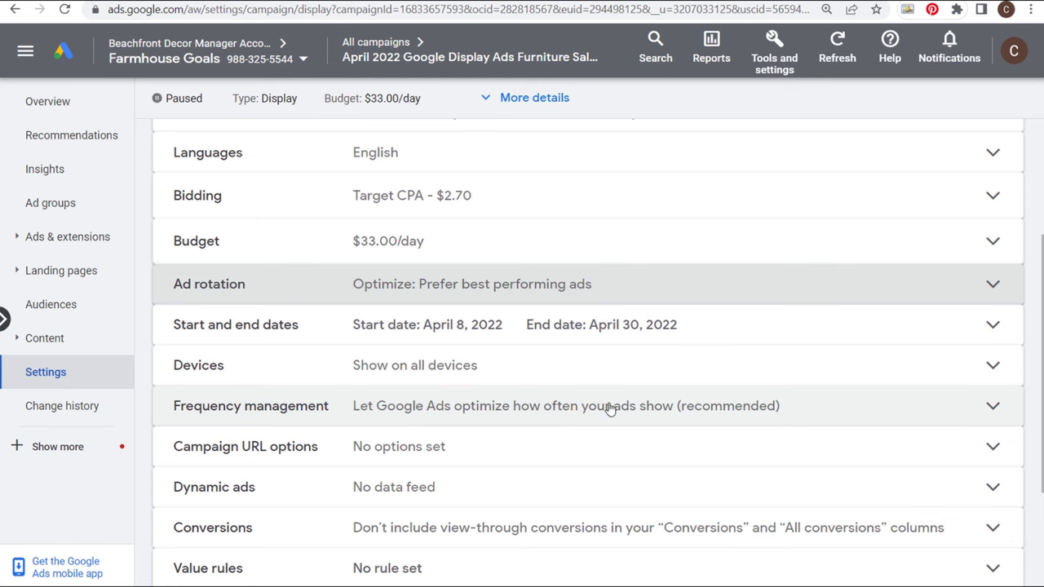
pyautogui.click(640, 410)
pyautogui.scroll(-1, 721, 445)
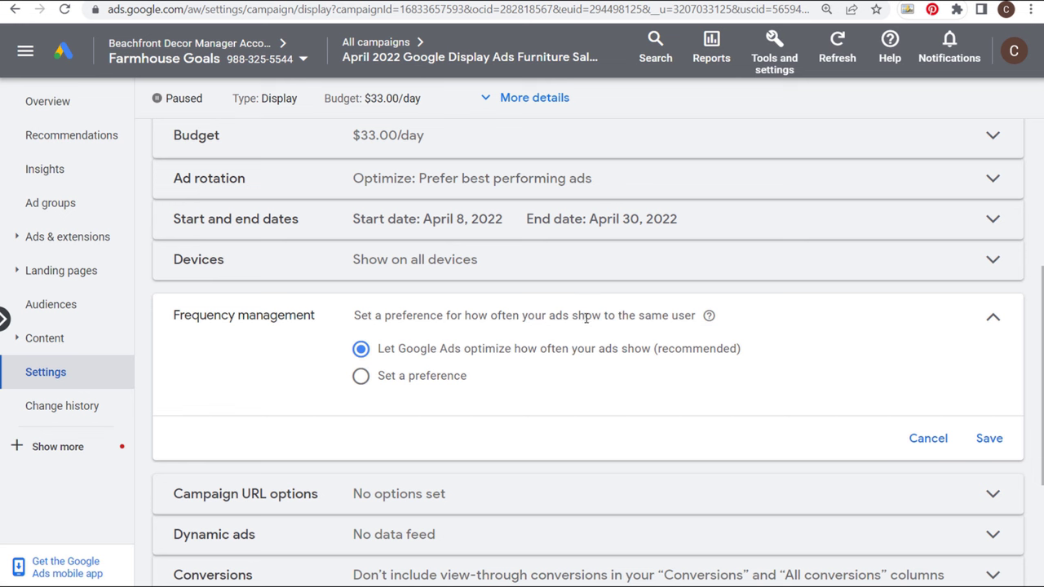
pyautogui.click(361, 377)
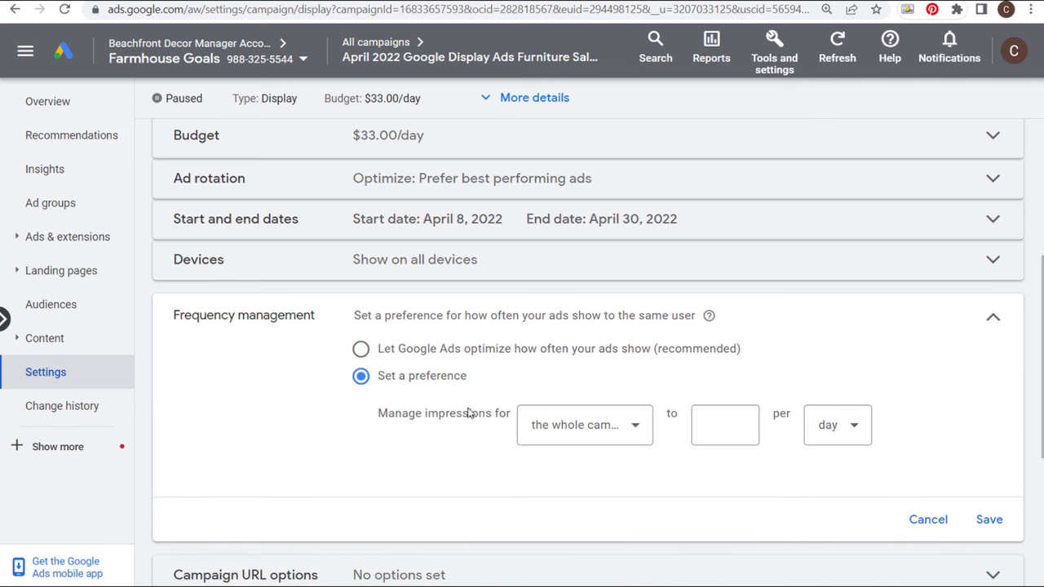
pyautogui.click(732, 424)
pyautogui.write('5')
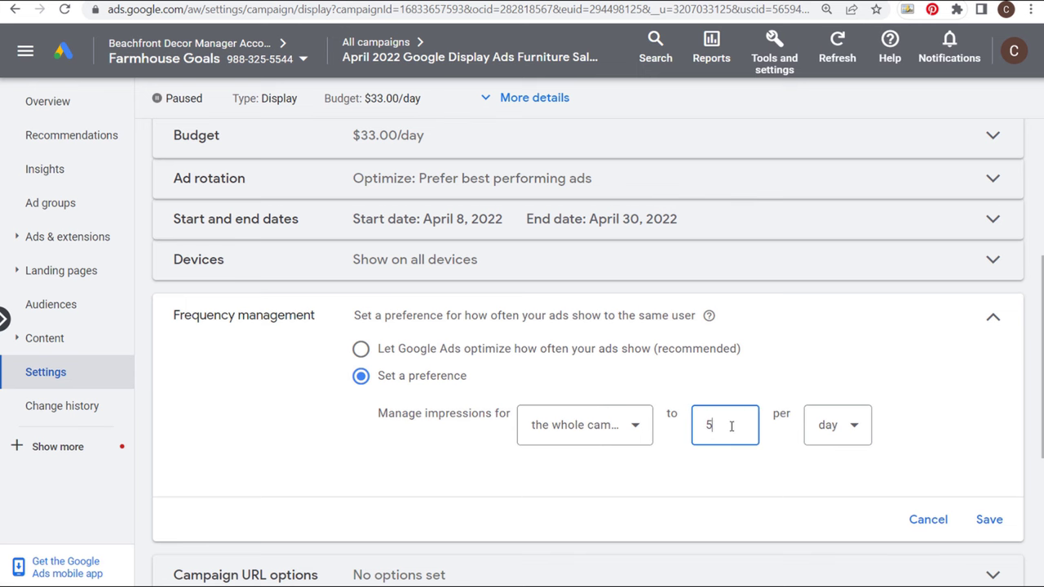
pyautogui.click(989, 519)
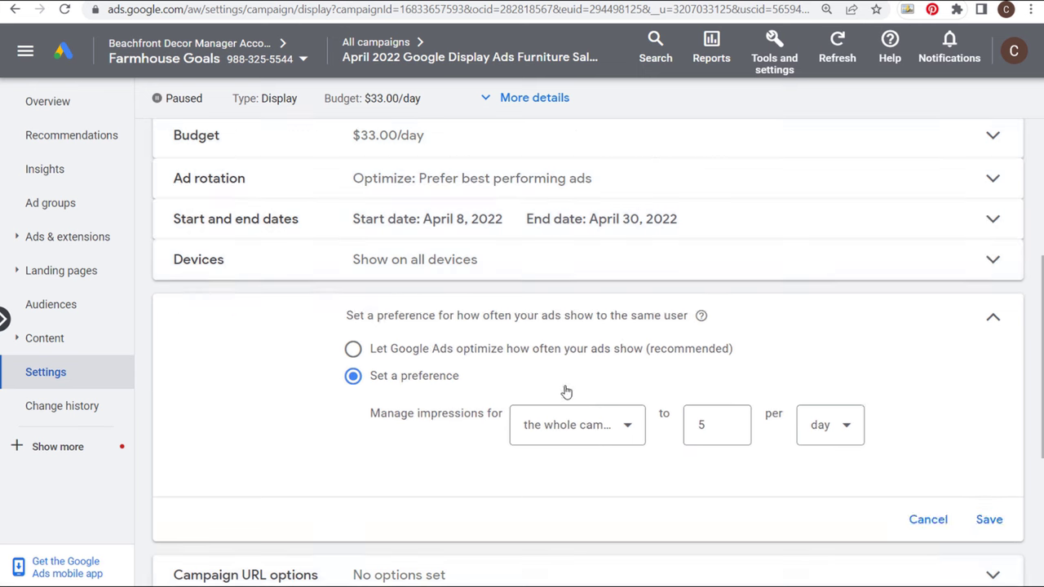
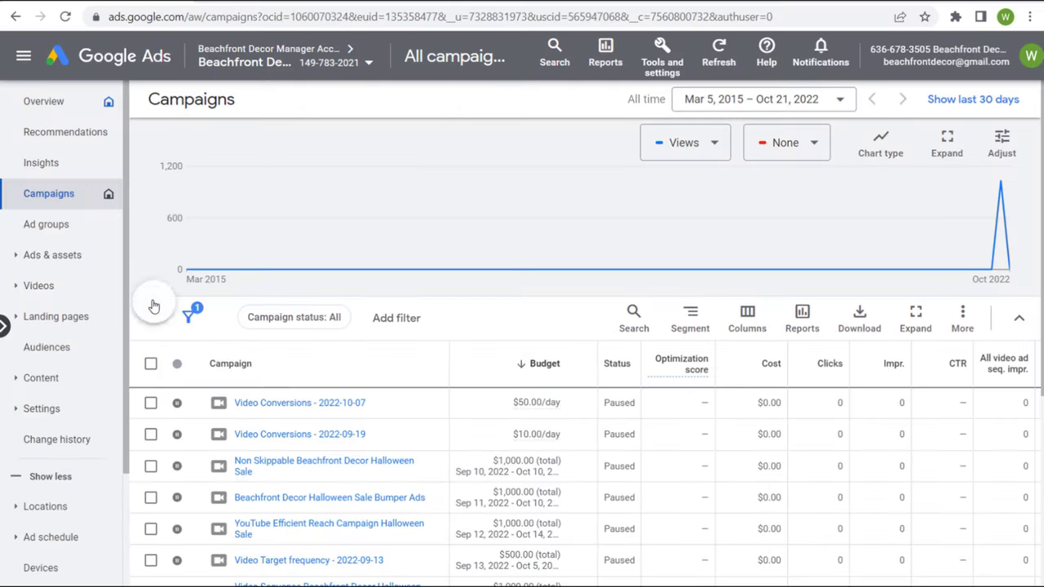
# - In the Beachfront Decor account, start a new campaign with Sales as the objective
pyautogui.click(149, 299)
pyautogui.click(175, 313)
pyautogui.click(217, 307)
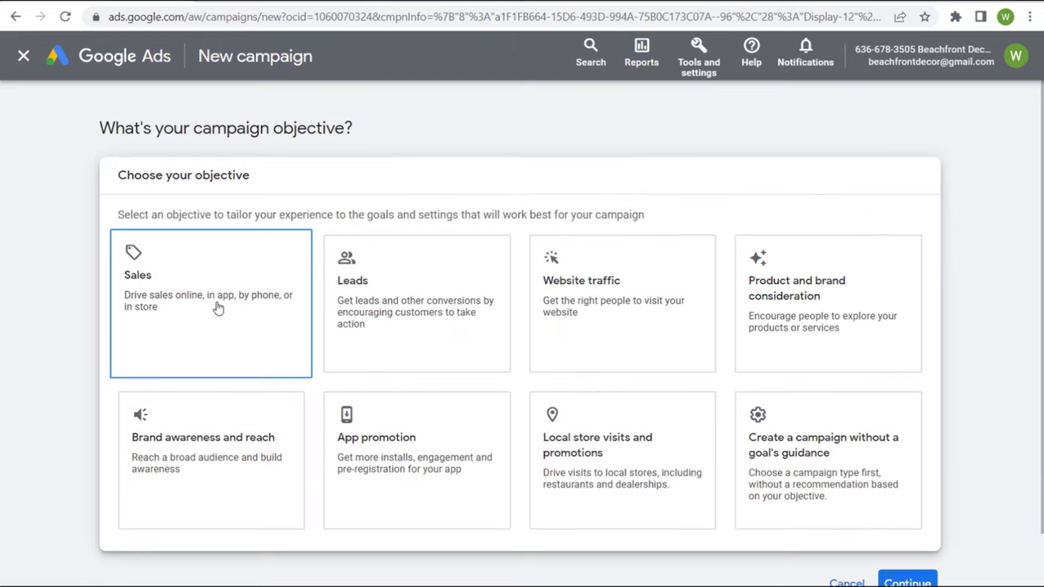
pyautogui.rightClick(217, 307)
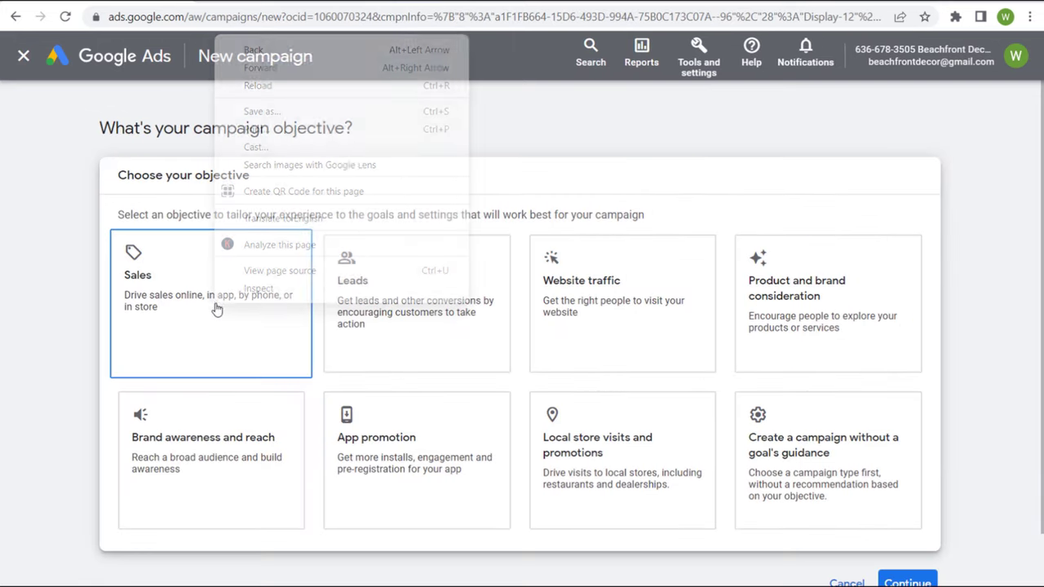
pyautogui.click(159, 304)
# - Remove the Book appointments conversion goal from the new campaign
pyautogui.scroll(-4, 269, 252)
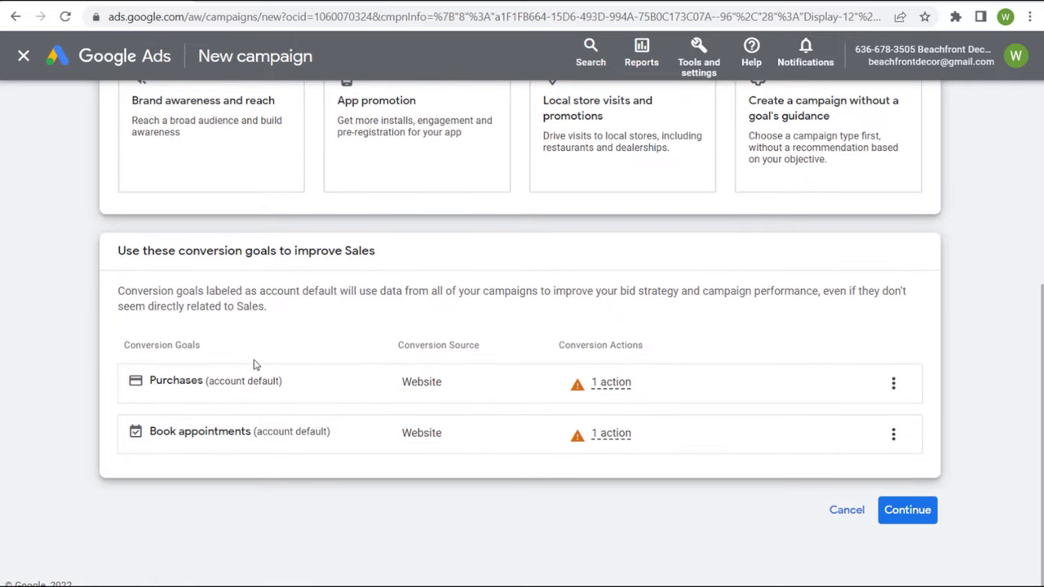
pyautogui.click(891, 434)
pyautogui.click(911, 444)
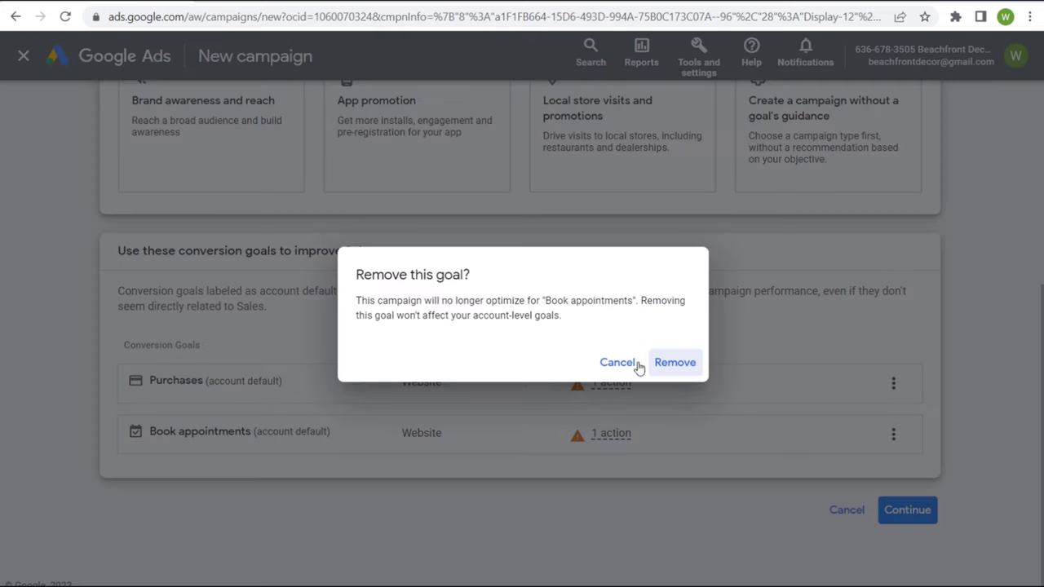
pyautogui.click(685, 367)
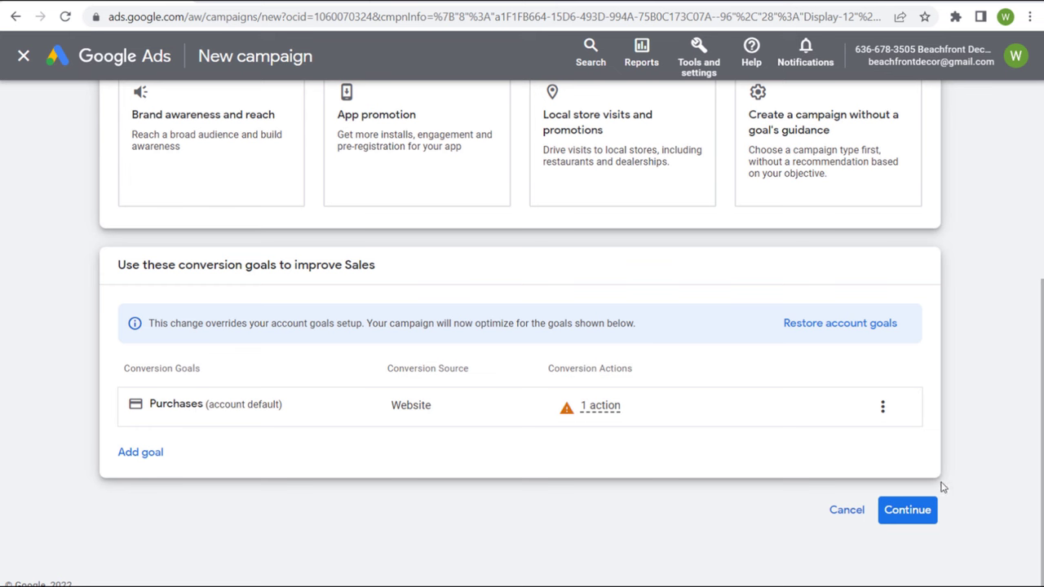
# - Choose Display as the campaign type and continue to the campaign settings with the suggested campaign name
pyautogui.click(913, 510)
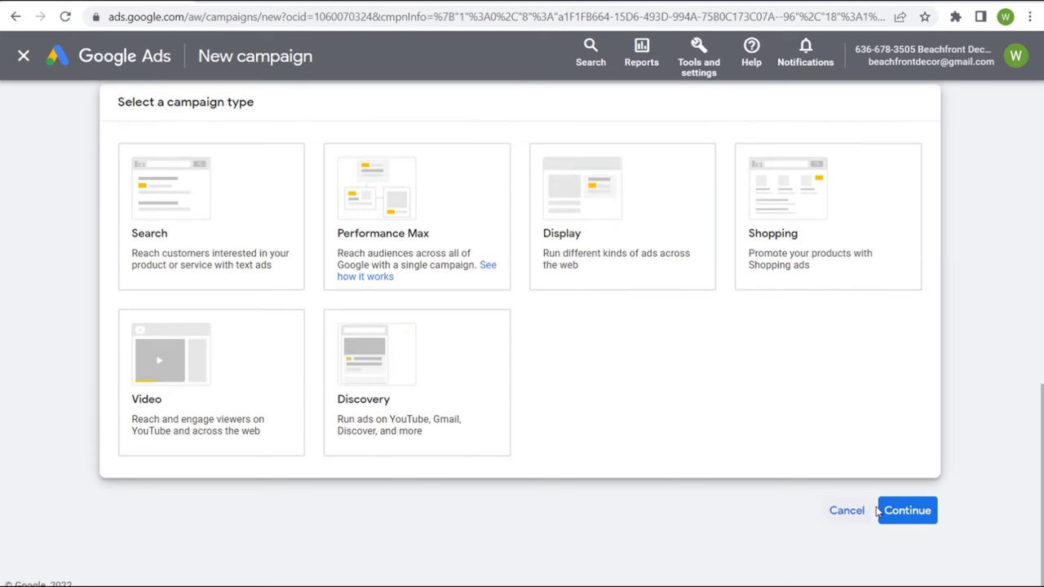
pyautogui.click(603, 256)
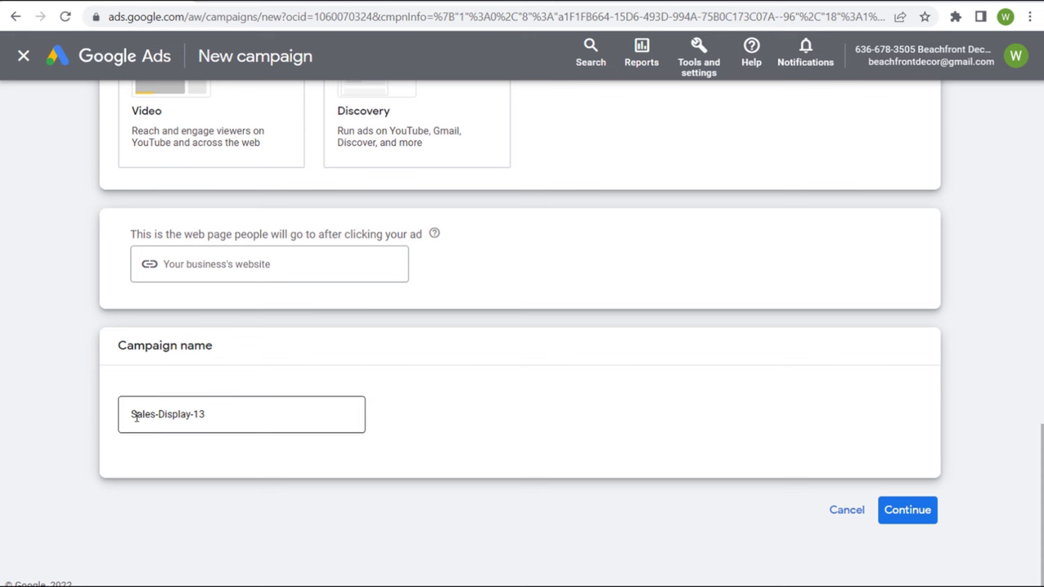
pyautogui.click(911, 513)
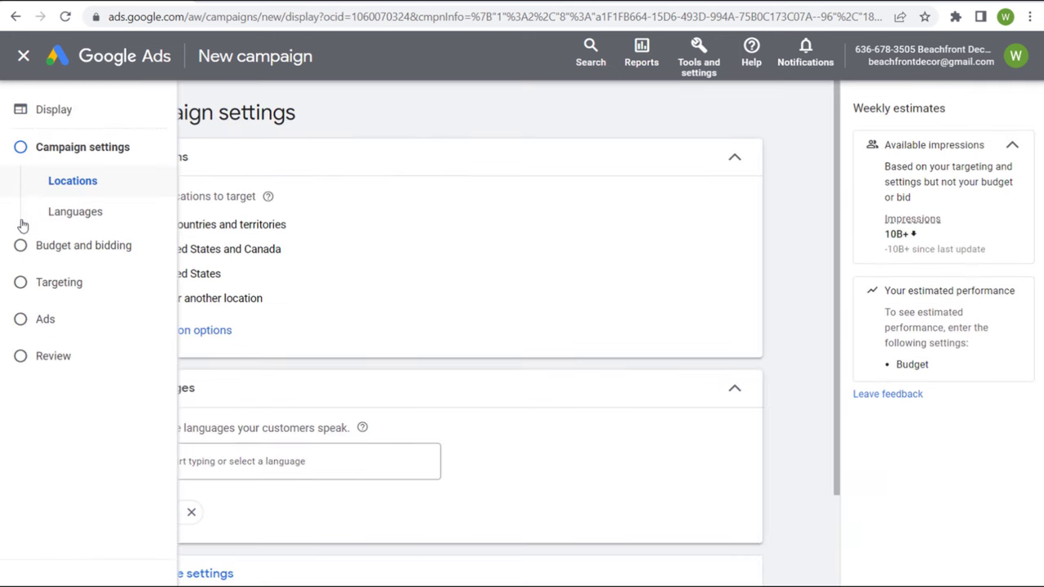
# - Target the United States and Canada, and expand the additional campaign settings to review them
pyautogui.click(252, 257)
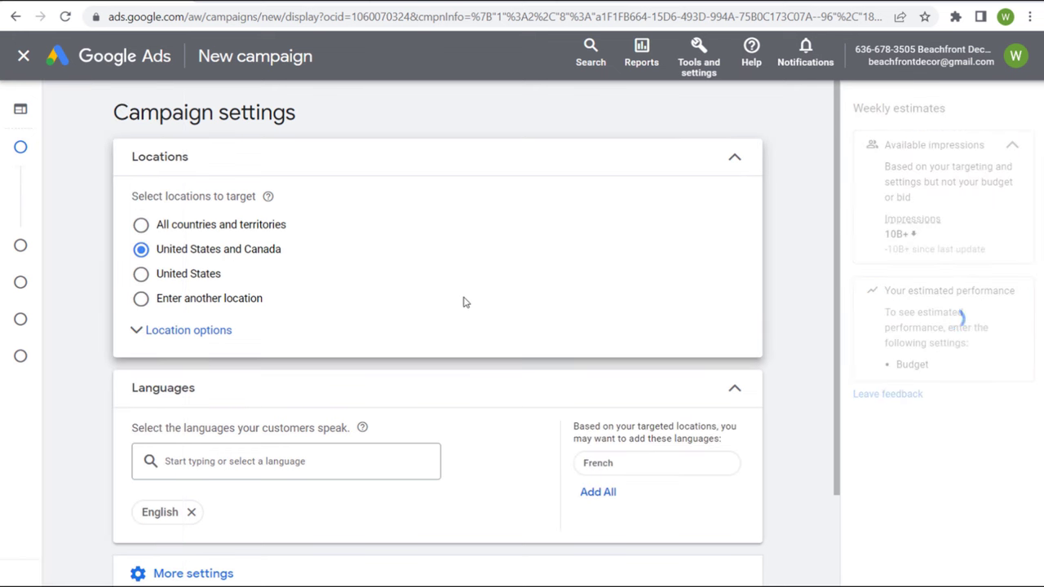
pyautogui.scroll(-1, 444, 307)
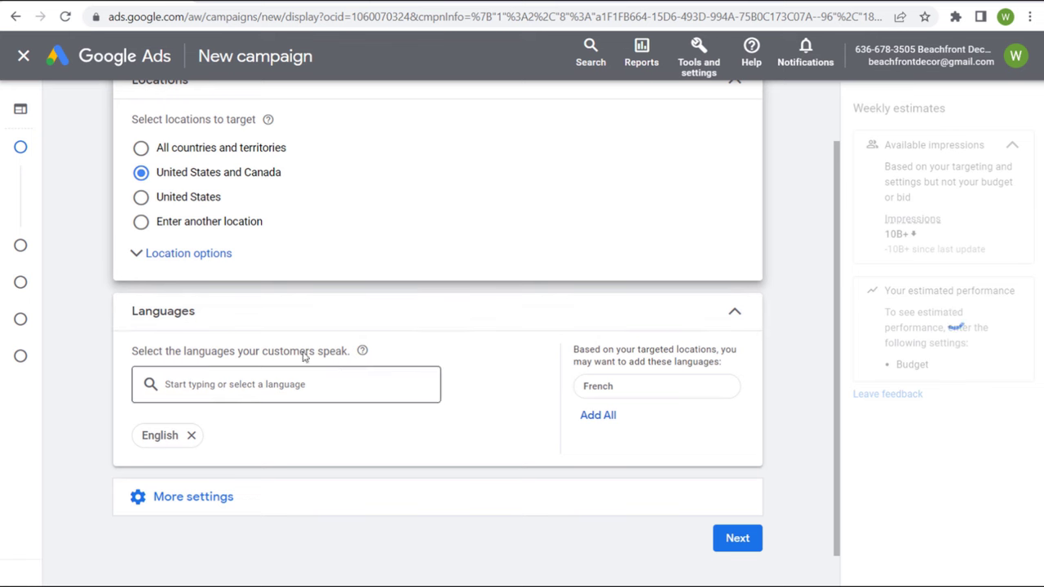
pyautogui.click(405, 512)
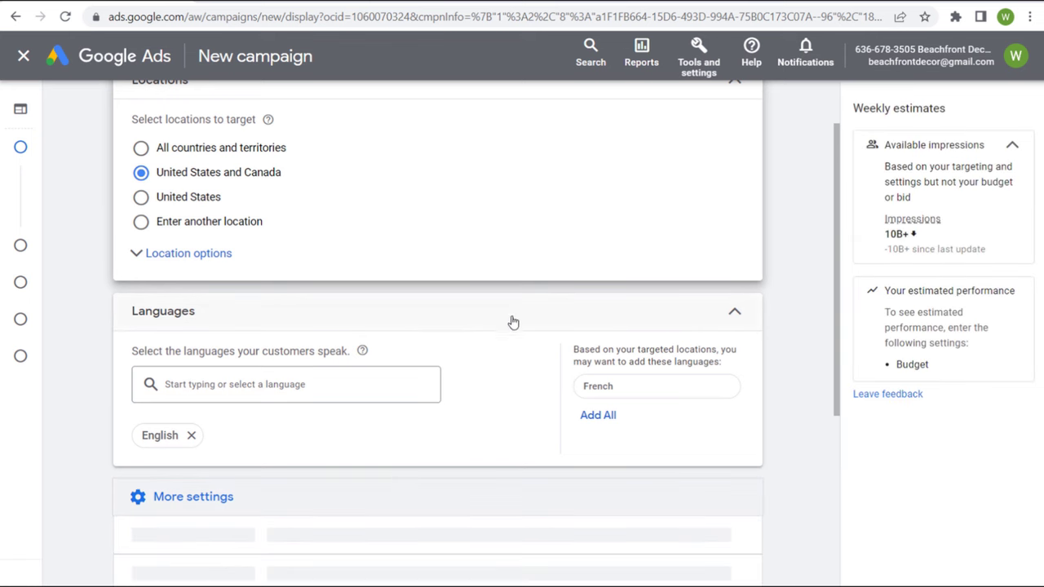
pyautogui.scroll(-2, 510, 322)
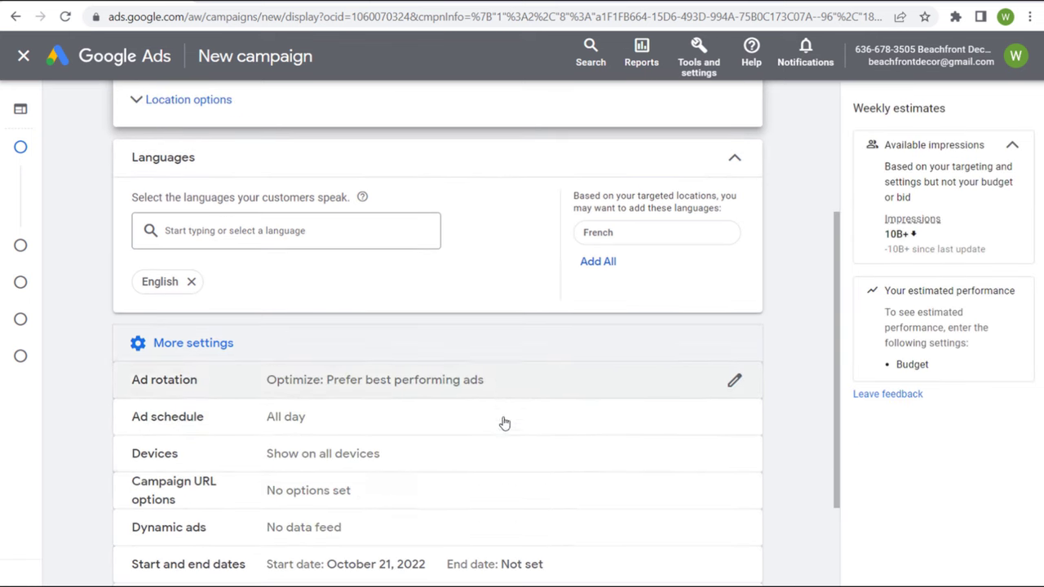
pyautogui.scroll(-1, 494, 538)
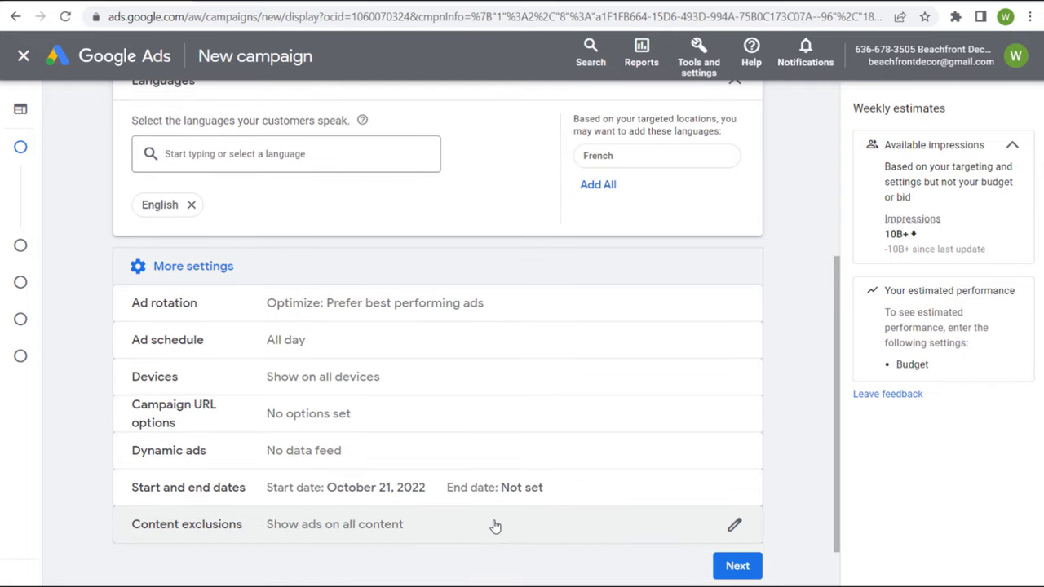
pyautogui.scroll(1, 342, 457)
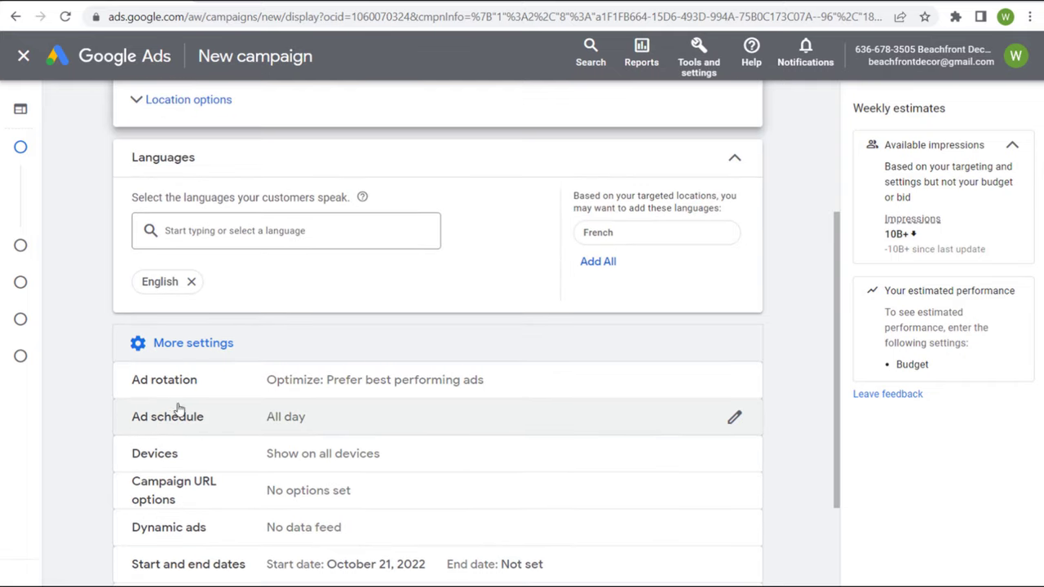
pyautogui.scroll(1, 100, 403)
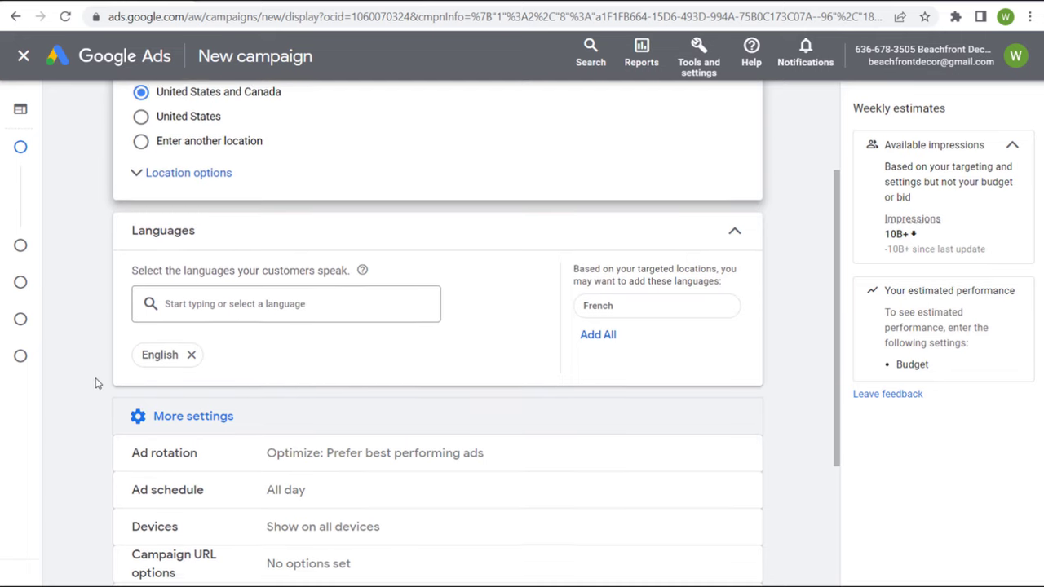
# - Go to the budget and bidding section and set the average daily budget to $25.00
pyautogui.click(56, 253)
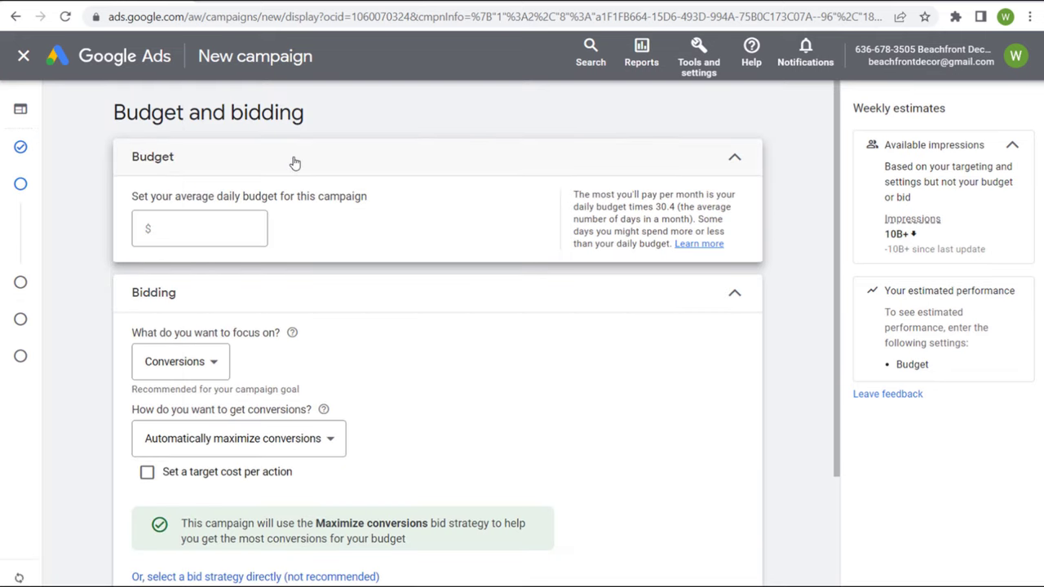
pyautogui.click(196, 235)
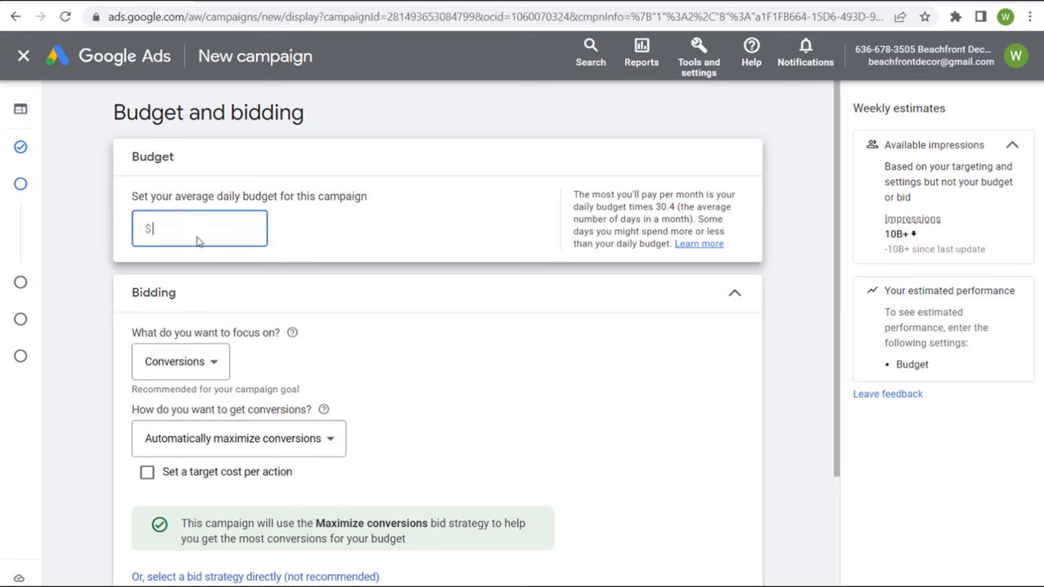
pyautogui.click(58, 251)
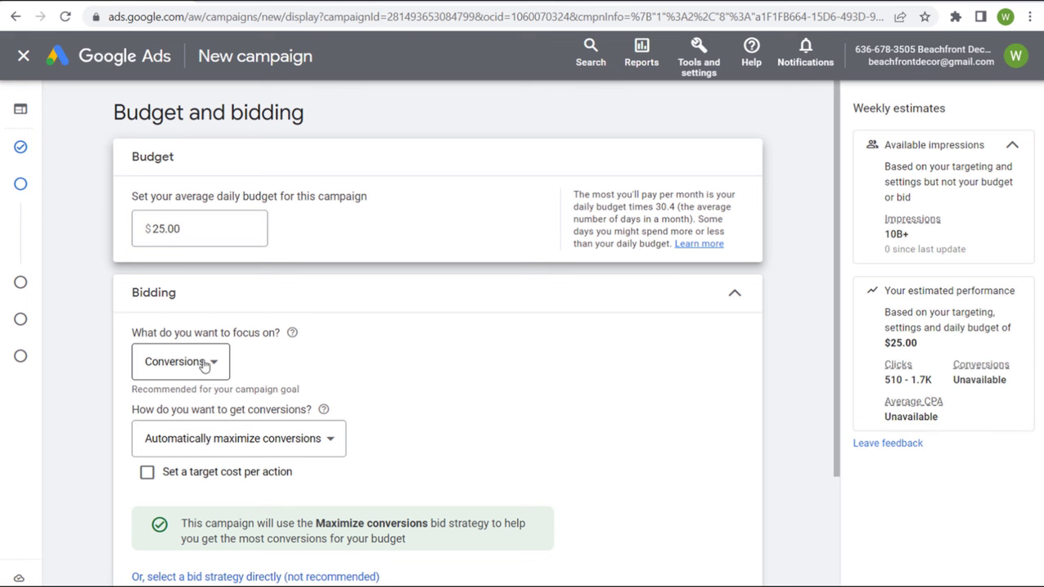
# - Review the ways of getting conversions and choose to automatically maximize conversions
pyautogui.scroll(-1, 124, 346)
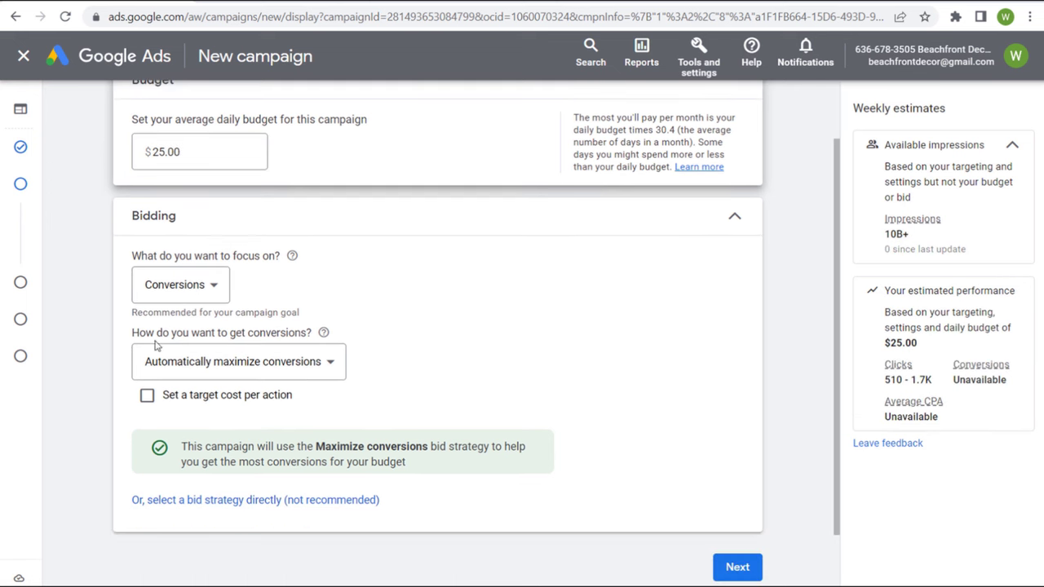
pyautogui.click(324, 369)
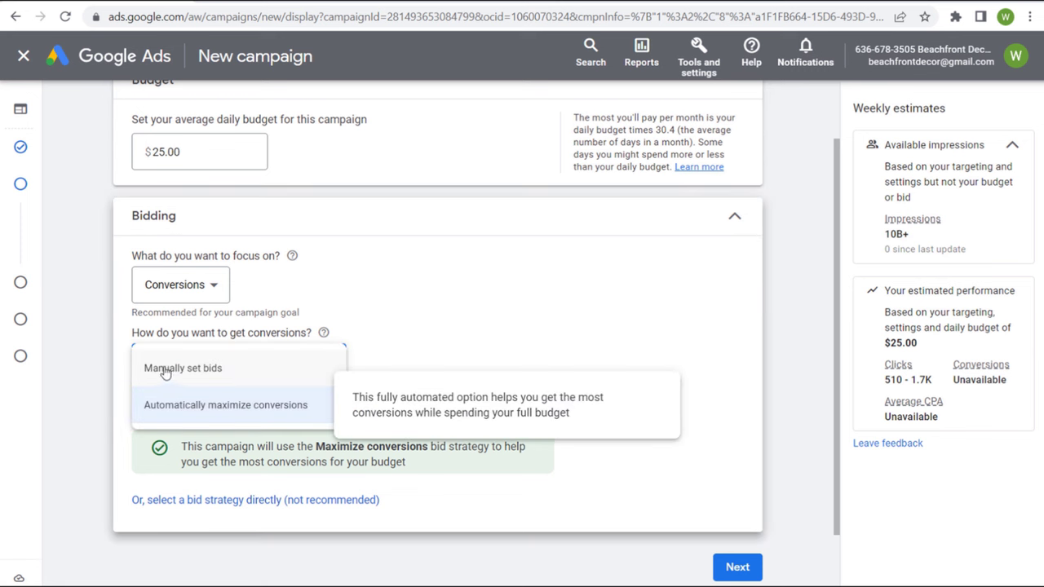
pyautogui.click(262, 405)
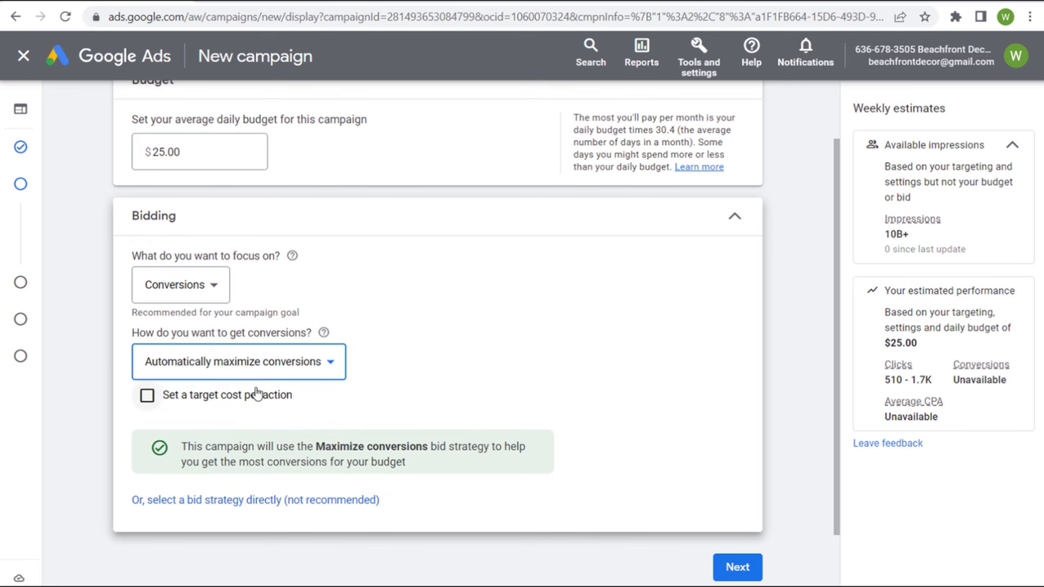
# - Enable a target cost per action, set the target CPA to $2.50 and pay for Interactions
pyautogui.click(256, 394)
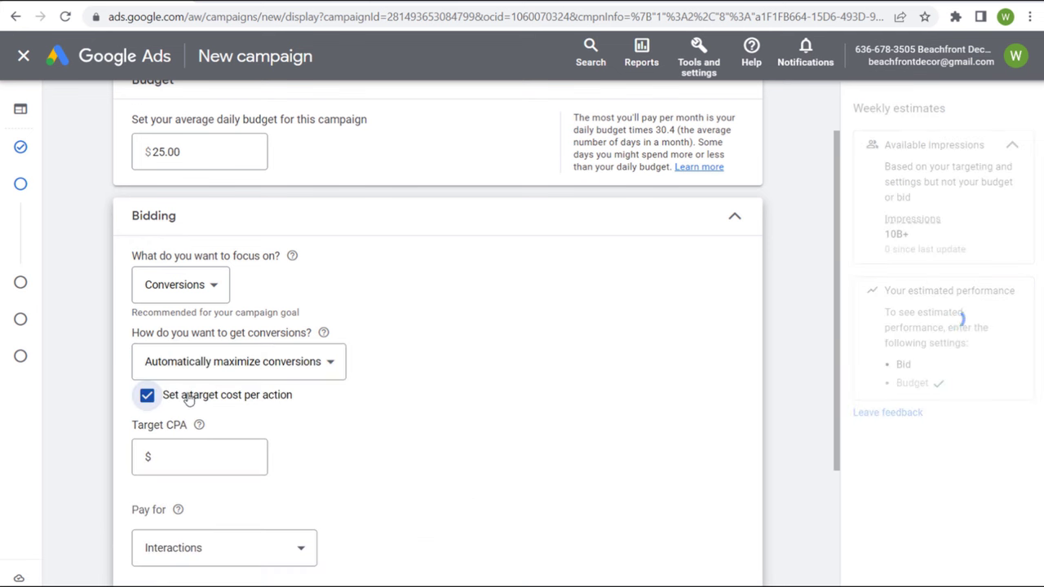
pyautogui.scroll(-1, 461, 410)
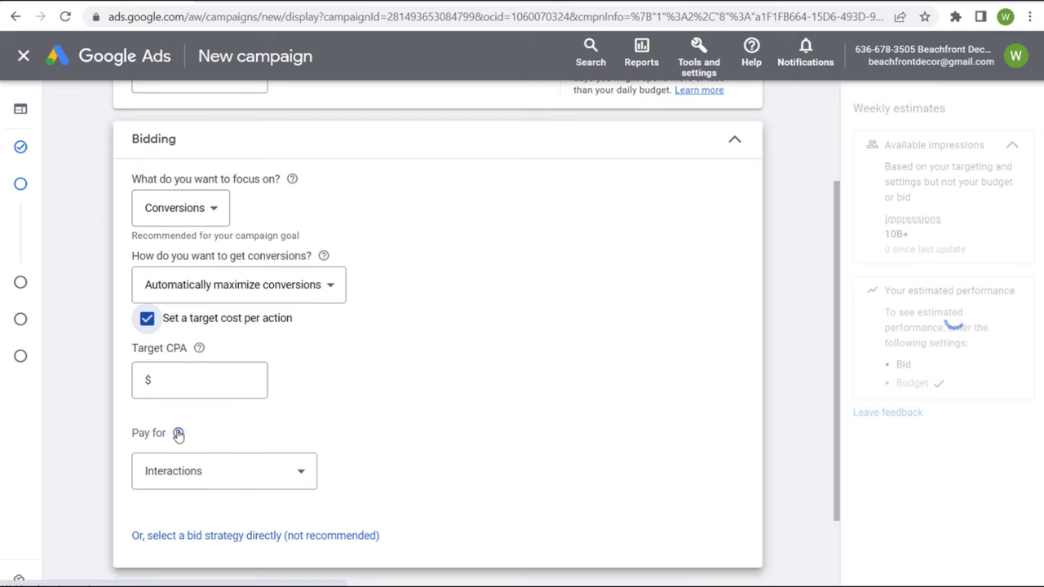
pyautogui.click(212, 381)
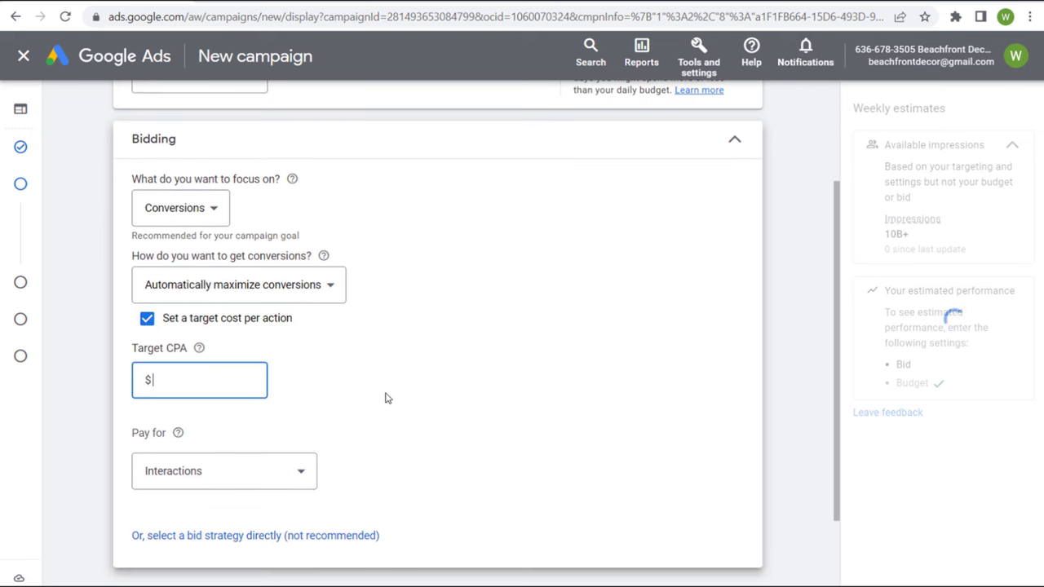
pyautogui.write('2.50')
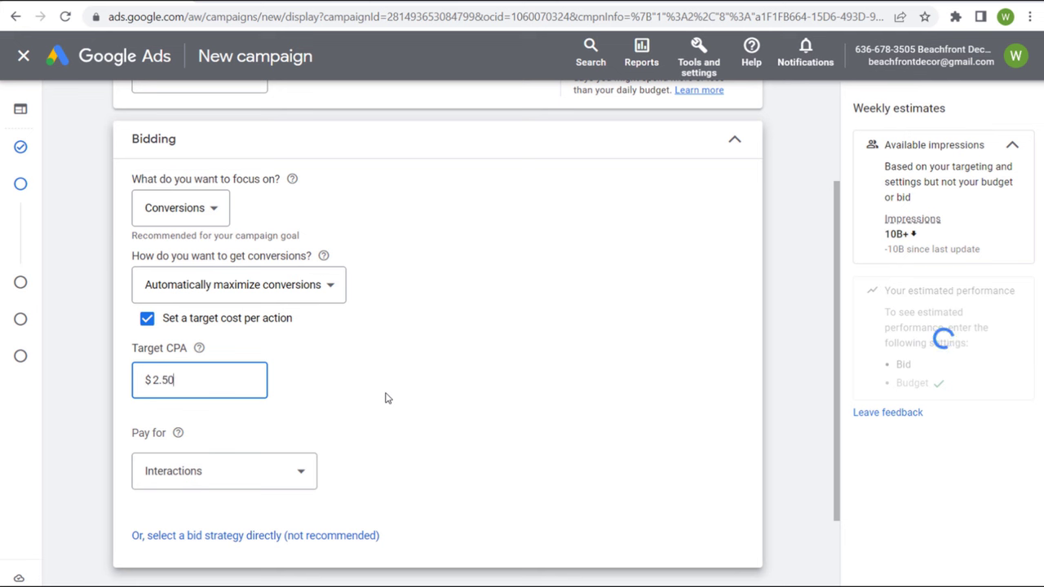
pyautogui.click(276, 474)
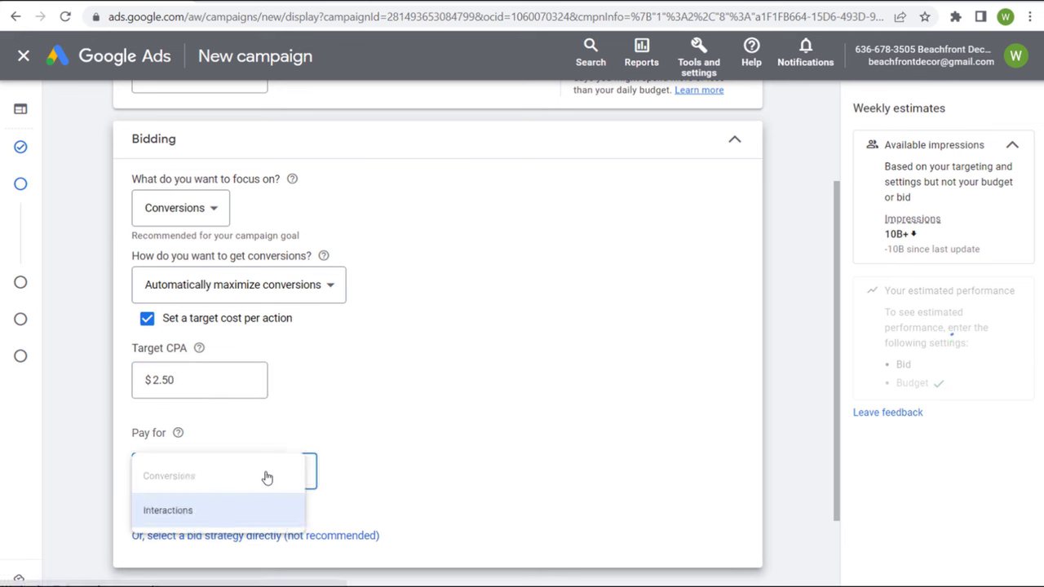
pyautogui.click(175, 514)
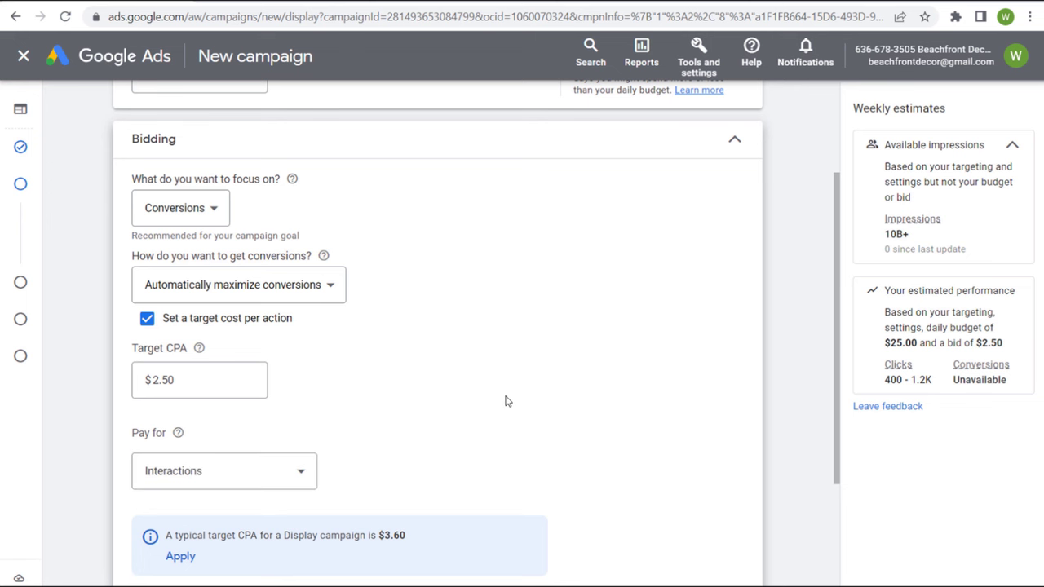
# - Review the suggested target CPA for Display campaigns and continue to the targeting section
pyautogui.scroll(-1, 505, 401)
pyautogui.moveTo(245, 460); pyautogui.dragTo(375, 461)
pyautogui.click(418, 472)
pyautogui.click(437, 371)
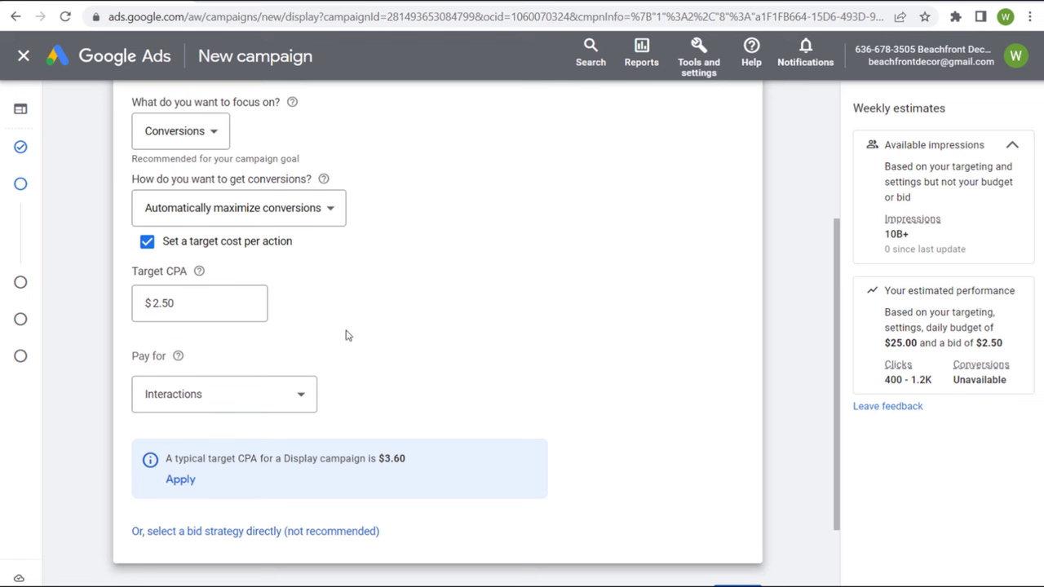
pyautogui.scroll(-1, 105, 386)
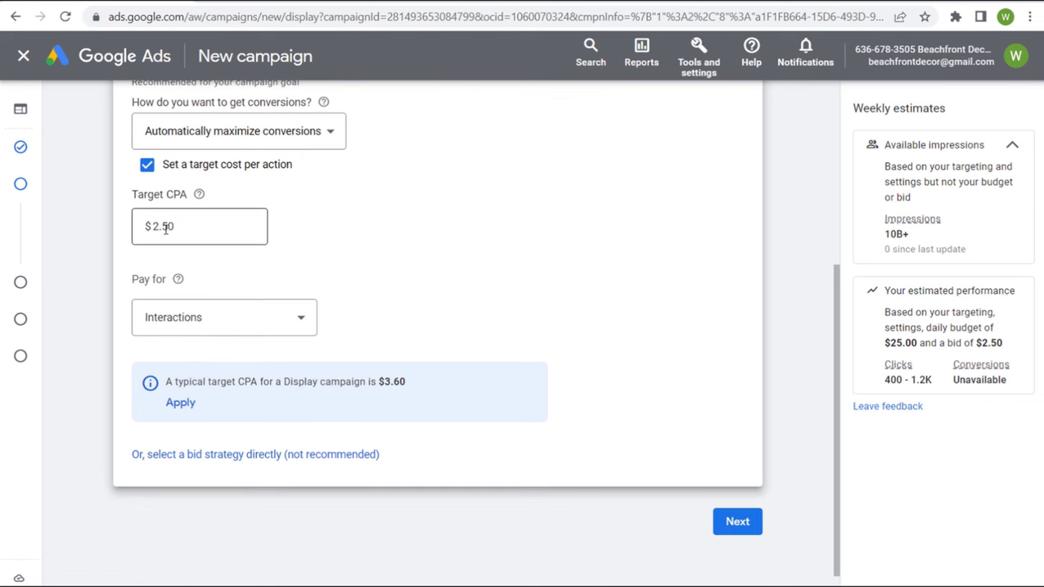
pyautogui.click(726, 532)
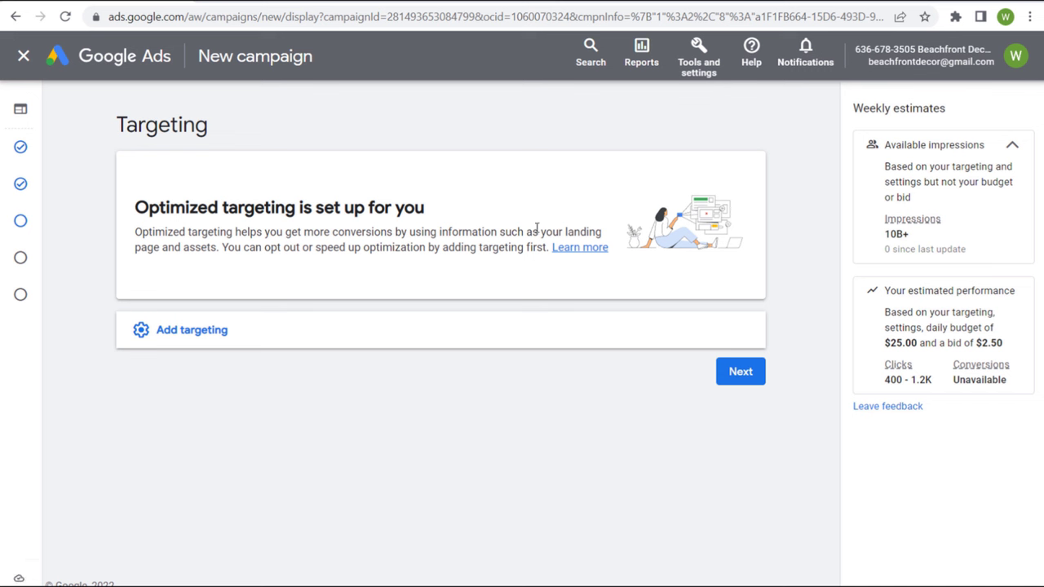
# - Read the optimized targeting note and add audience segments as a targeting option
pyautogui.moveTo(217, 248); pyautogui.dragTo(168, 248)
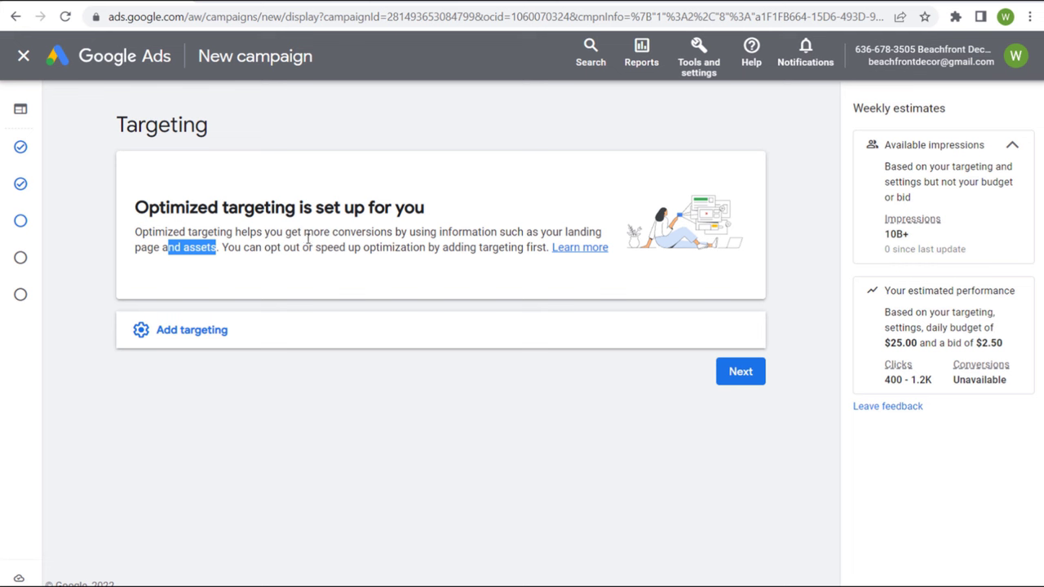
pyautogui.click(299, 338)
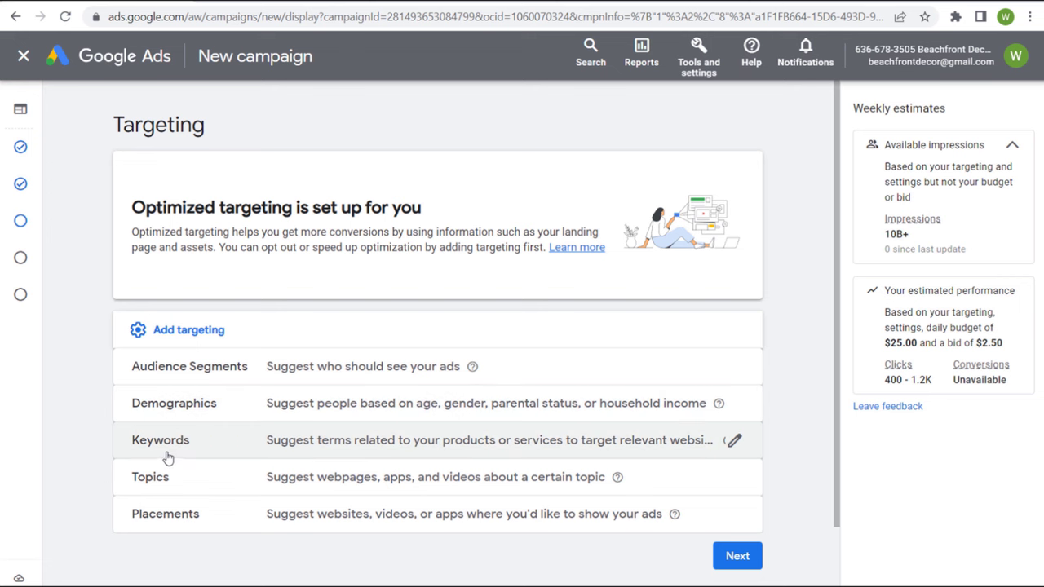
pyautogui.click(262, 369)
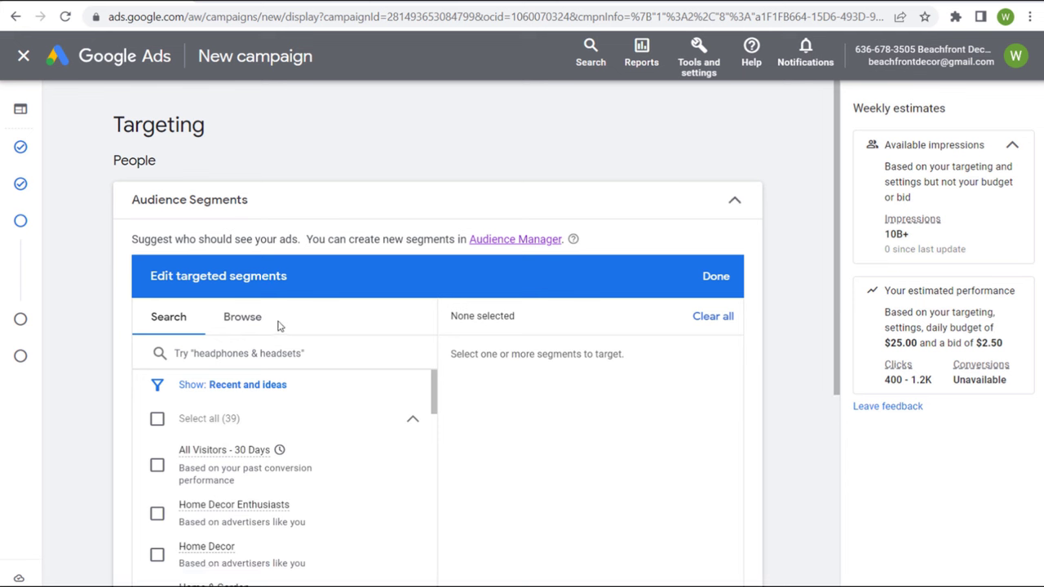
# - Search the audience segments for "beach christmas", examine the custom and in-market suggestions, and clear the search
pyautogui.click(238, 324)
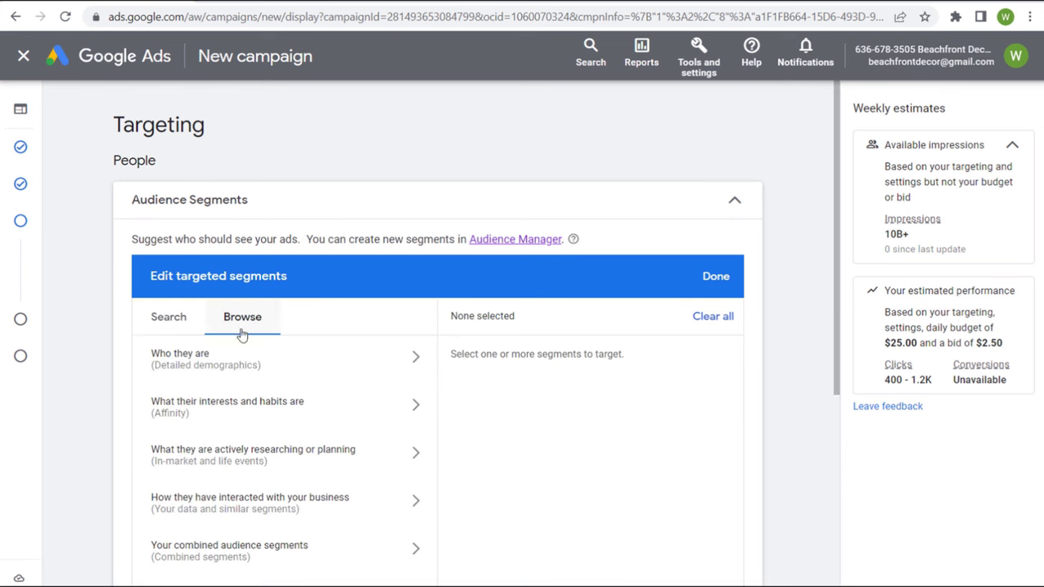
pyautogui.click(190, 327)
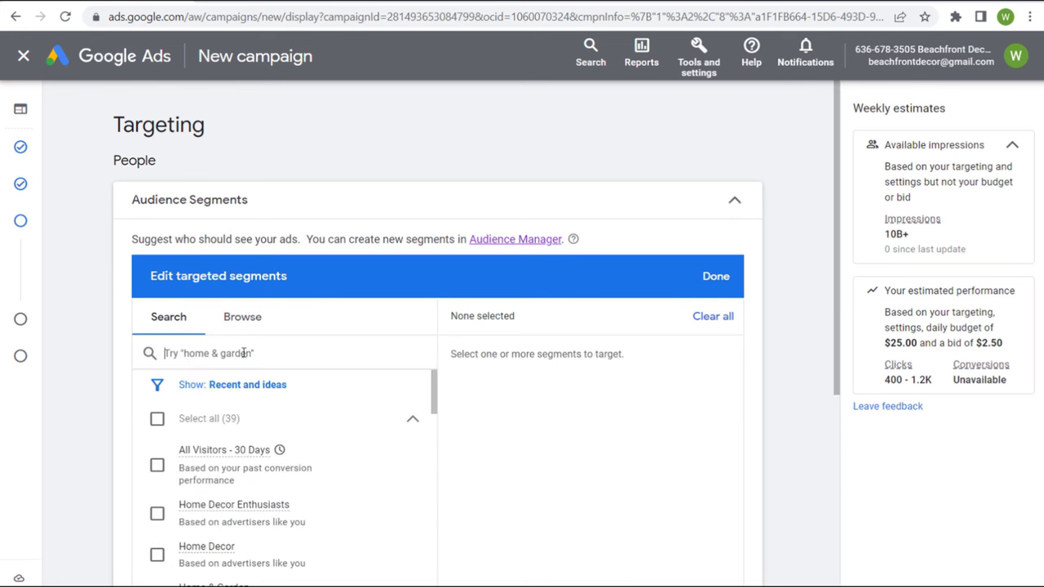
pyautogui.write('beach christmas')
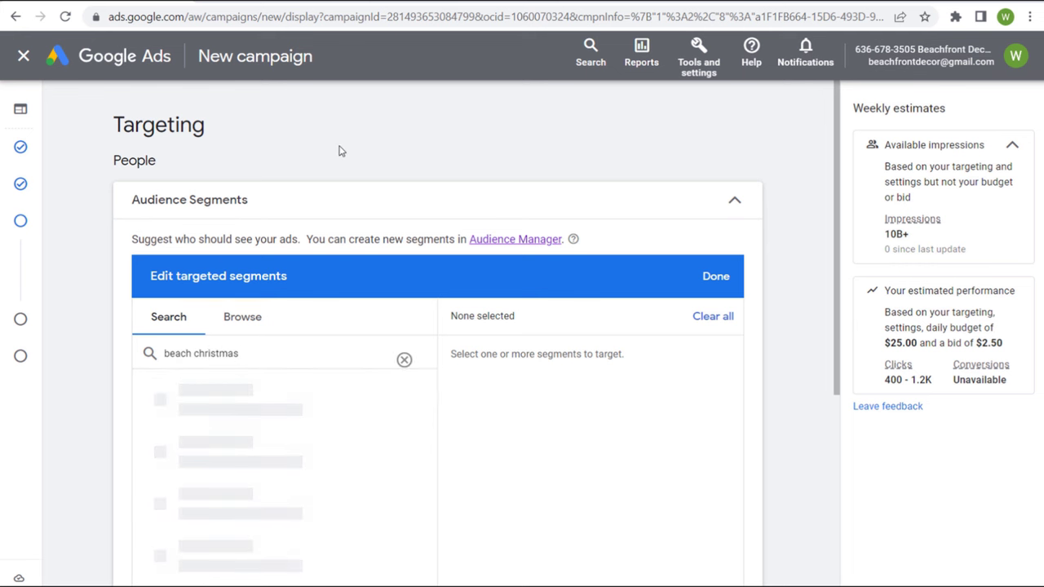
pyautogui.click(346, 145)
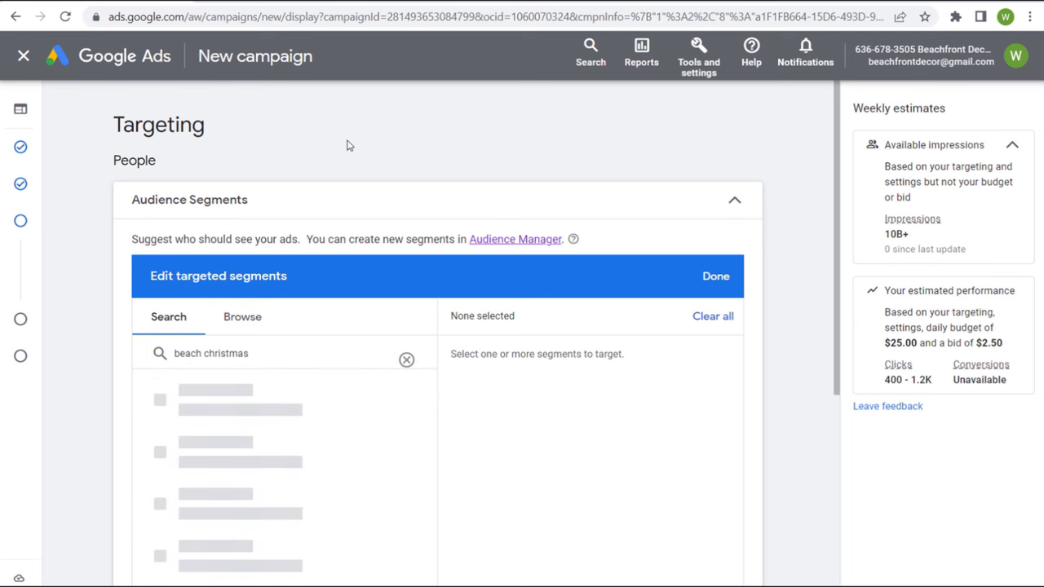
pyautogui.scroll(-1, 121, 340)
pyautogui.scroll(-1, 334, 343)
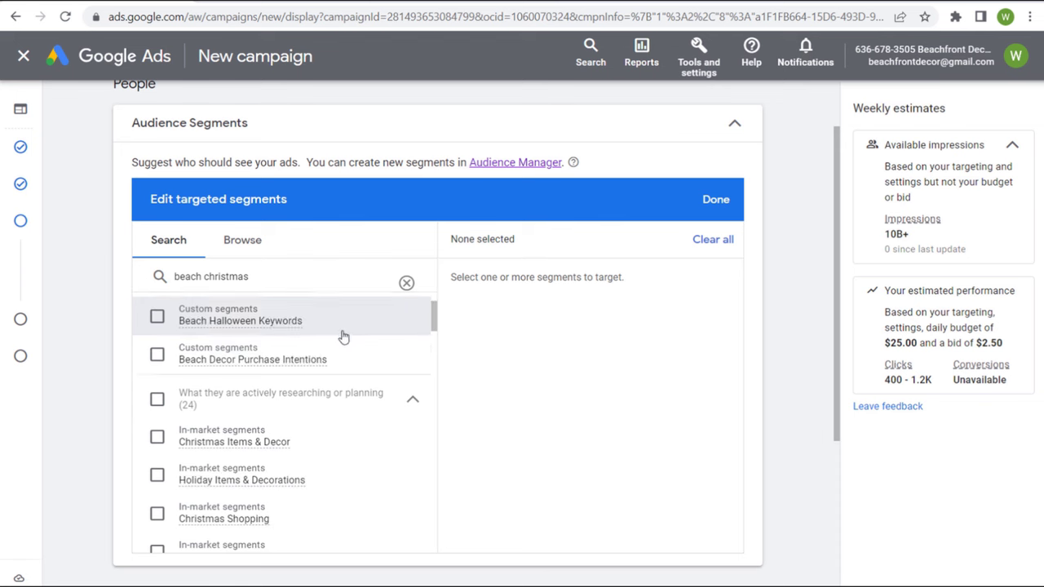
pyautogui.scroll(1, 344, 340)
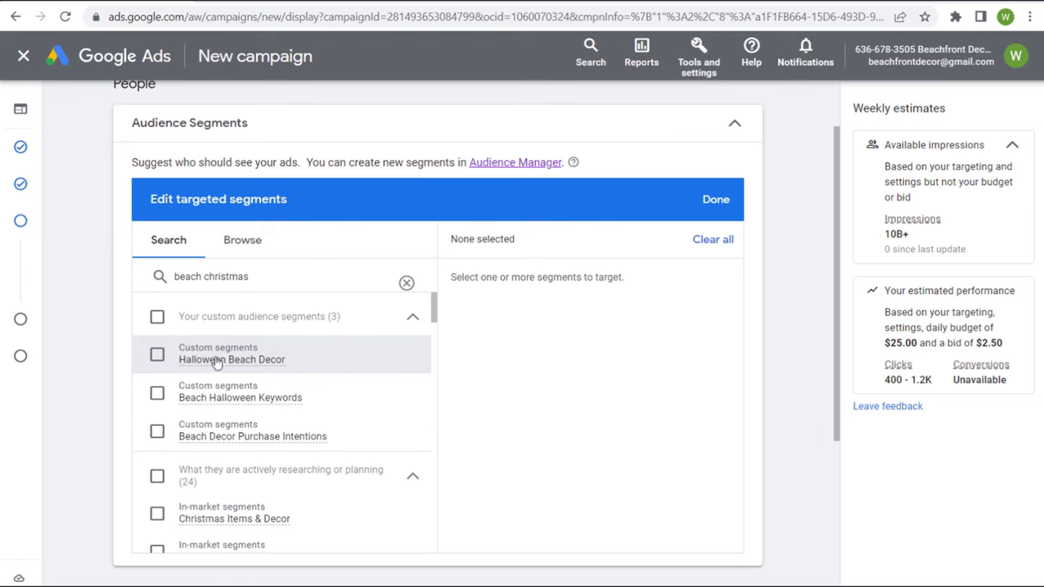
pyautogui.scroll(-1, 347, 358)
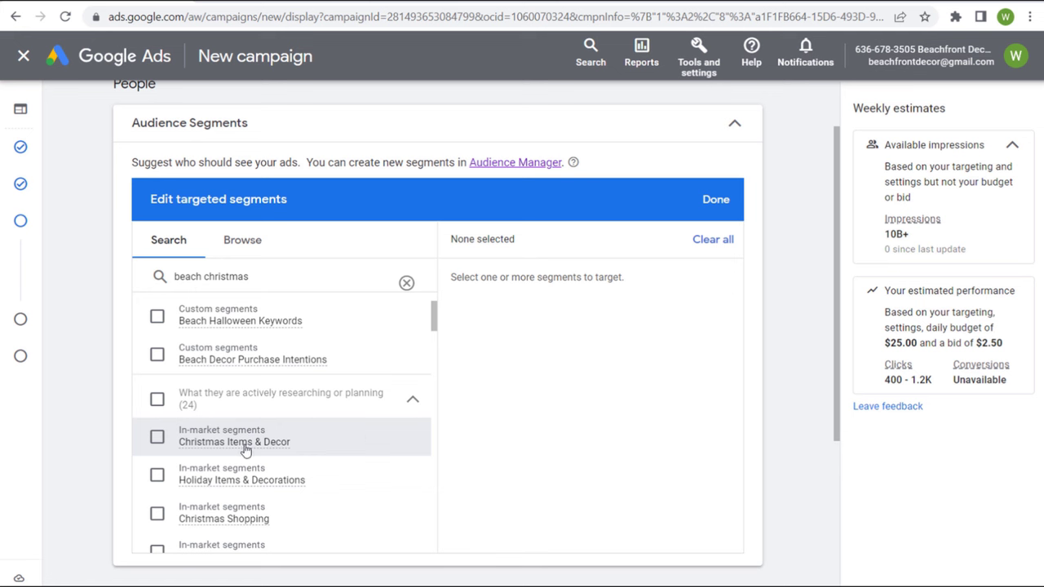
pyautogui.moveTo(285, 439)
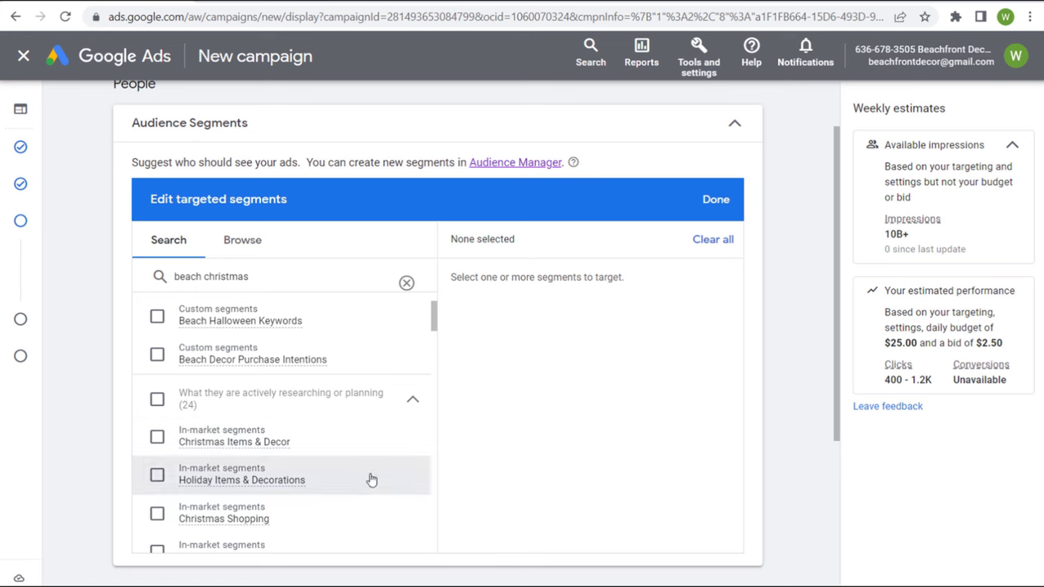
pyautogui.scroll(-1, 357, 472)
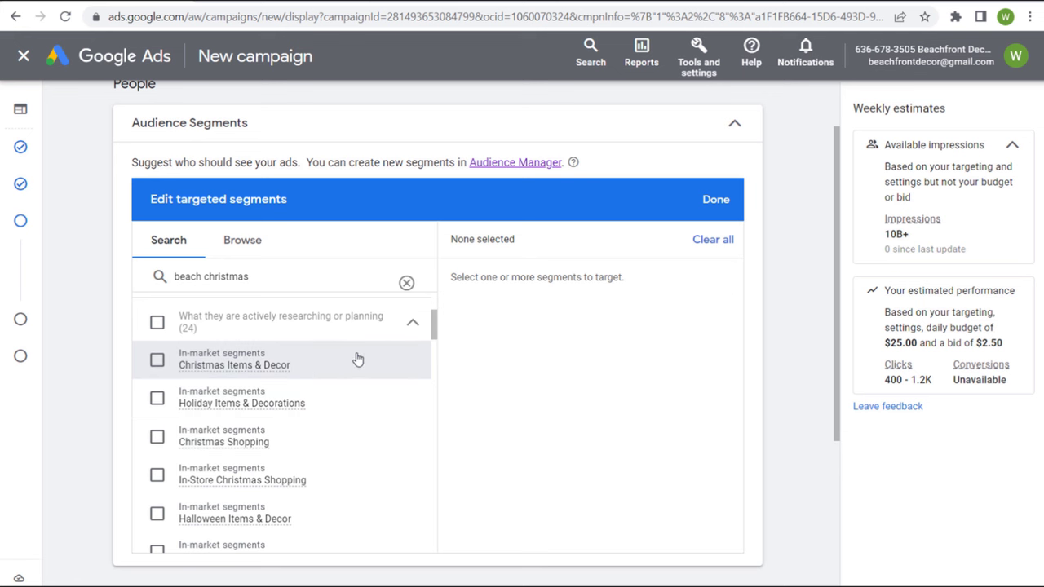
pyautogui.scroll(1, 351, 375)
pyautogui.scroll(2, 347, 390)
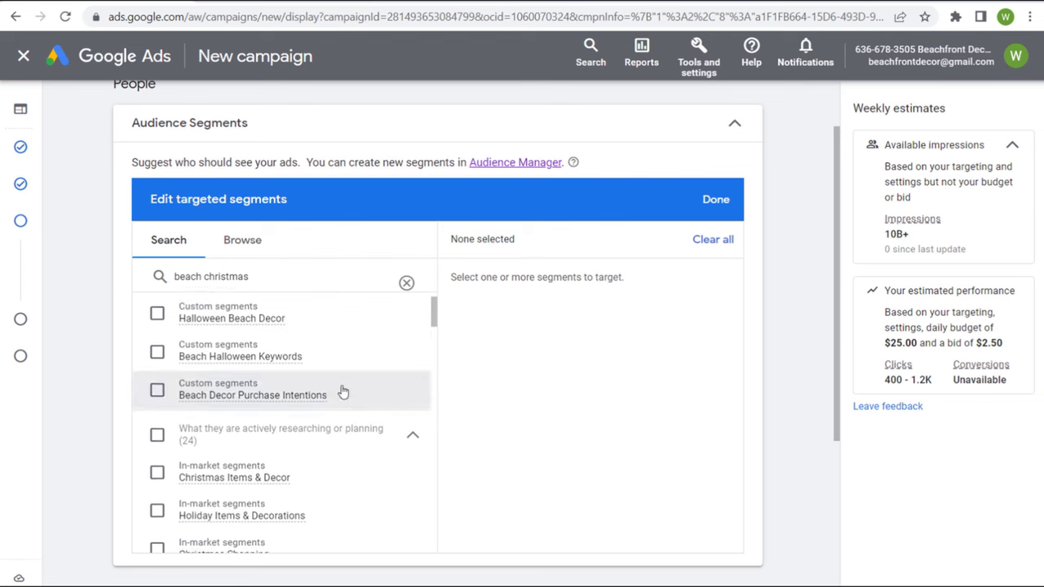
pyautogui.click(406, 286)
# - Start a new custom segment under the custom audience segments, based on people who searched for specific terms on Google
pyautogui.click(242, 239)
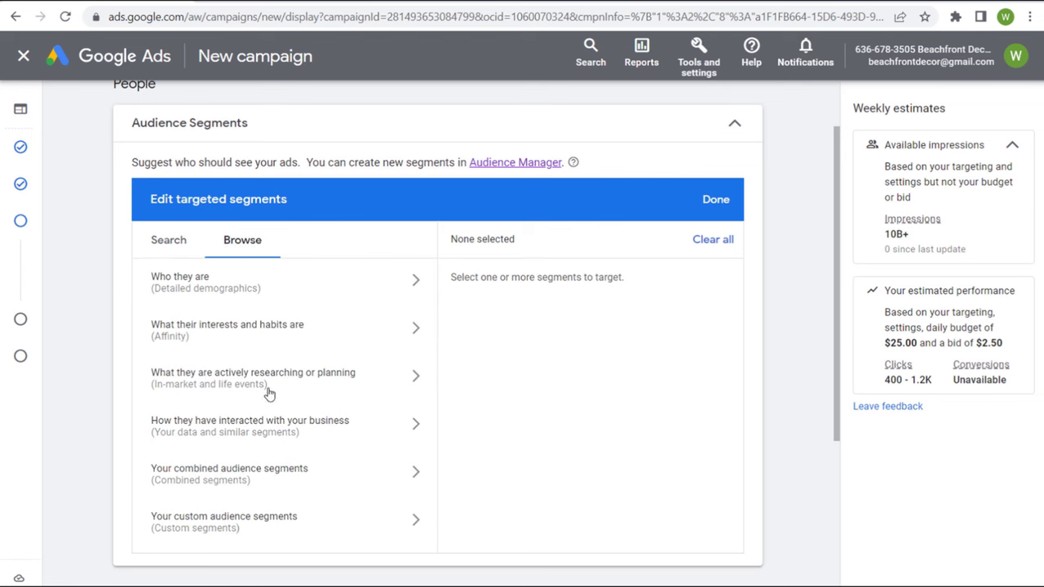
pyautogui.click(263, 526)
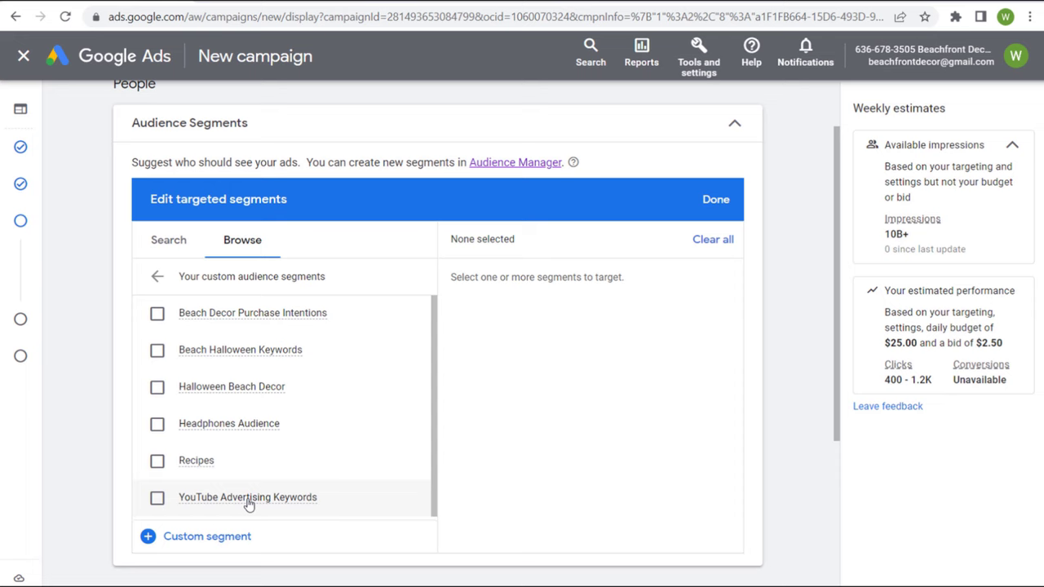
pyautogui.click(208, 537)
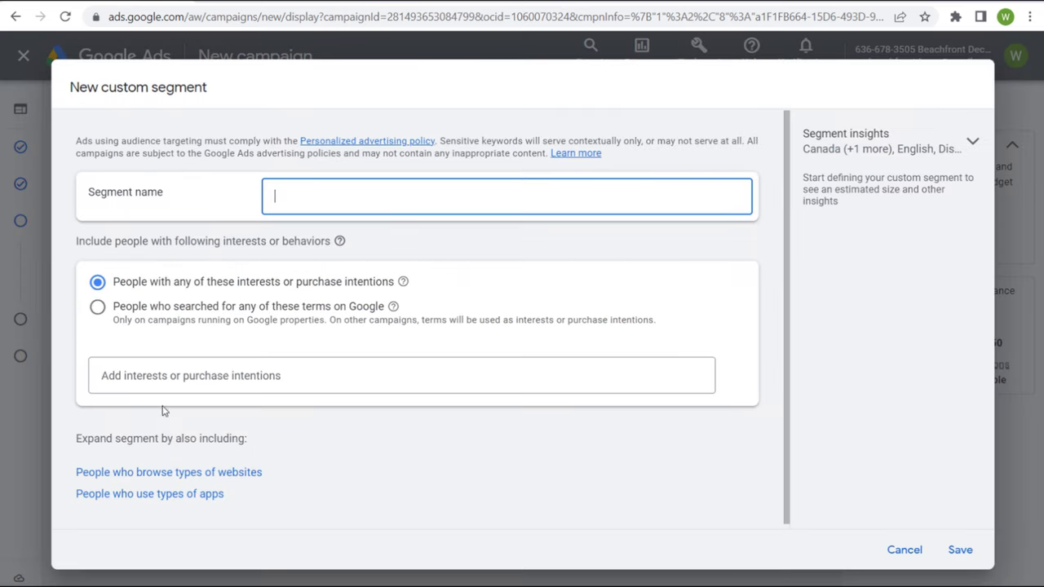
pyautogui.click(139, 308)
pyautogui.click(250, 380)
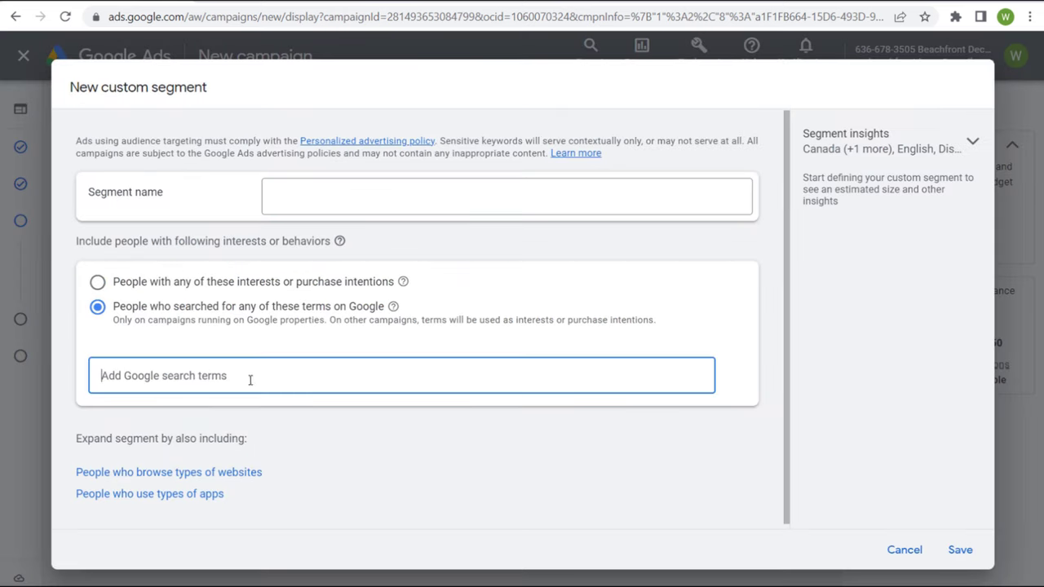
# - Name the segment Beach Christmas Decorations and add beach and coastal Christmas search terms, including "beach christmas decorations" and "coastal christmas decorations"
pyautogui.write('beach chr')
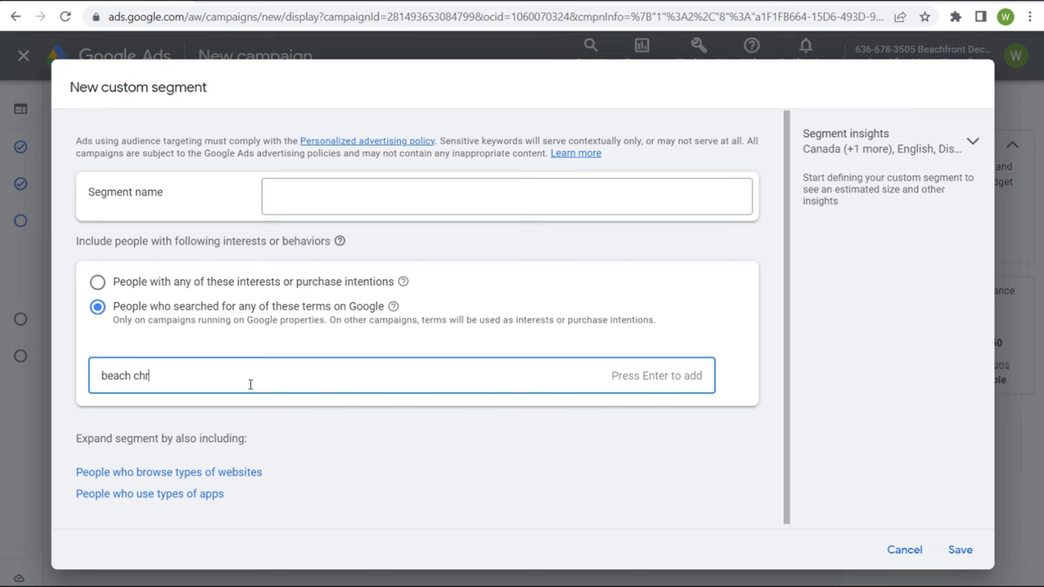
pyautogui.write('istmas decoratio')
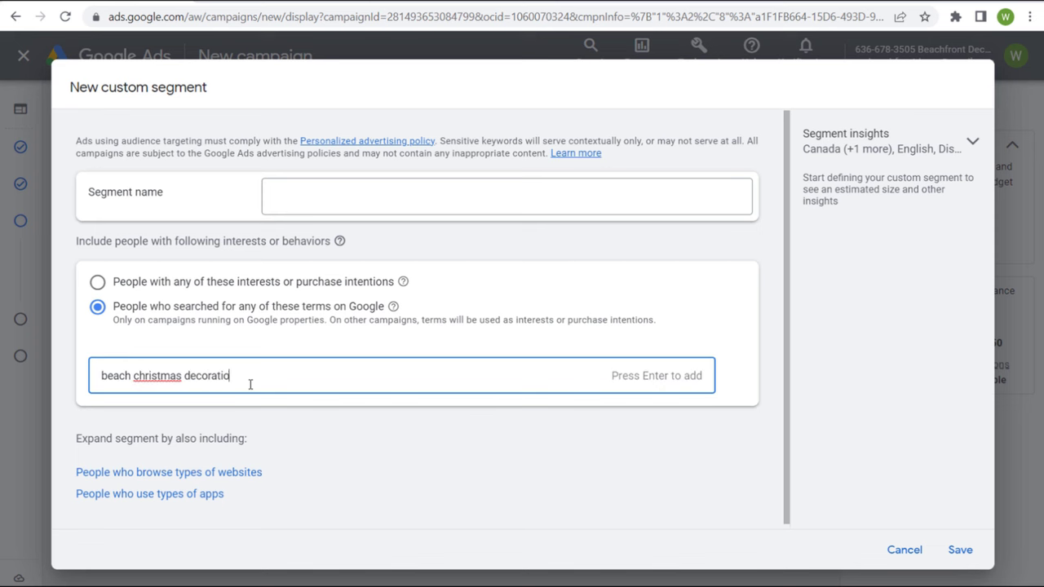
pyautogui.write('n')
pyautogui.press('Return')
pyautogui.write('coas')
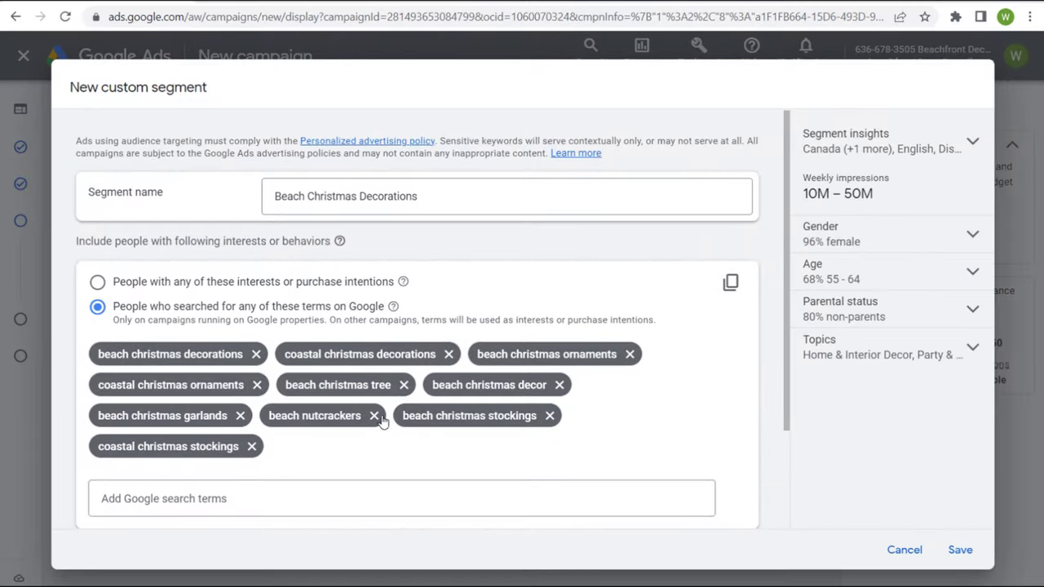
# - Examine the segment insights for age, topics, parental status and weekly impressions
pyautogui.scroll(-1, 184, 348)
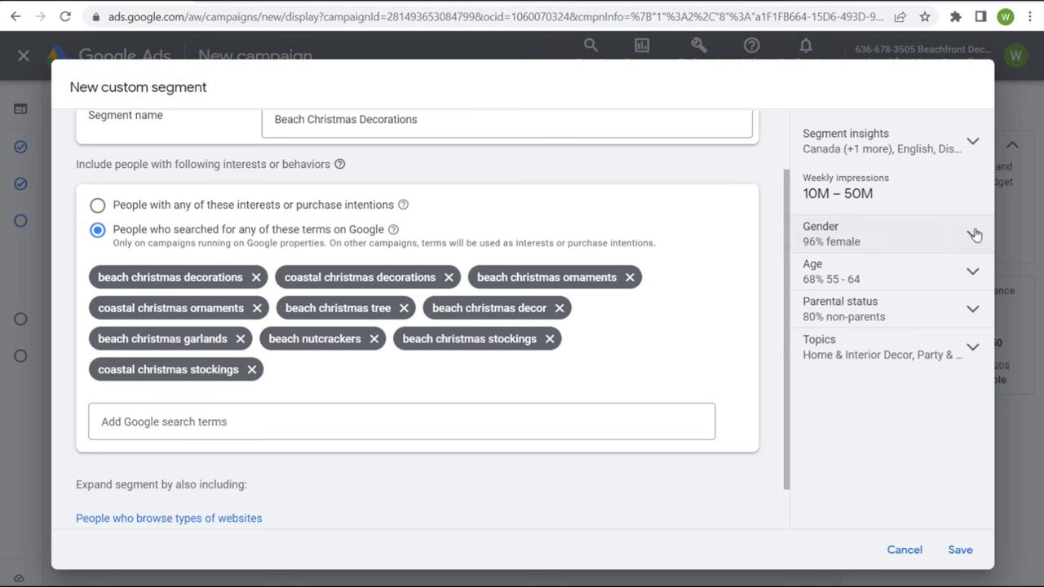
pyautogui.click(848, 277)
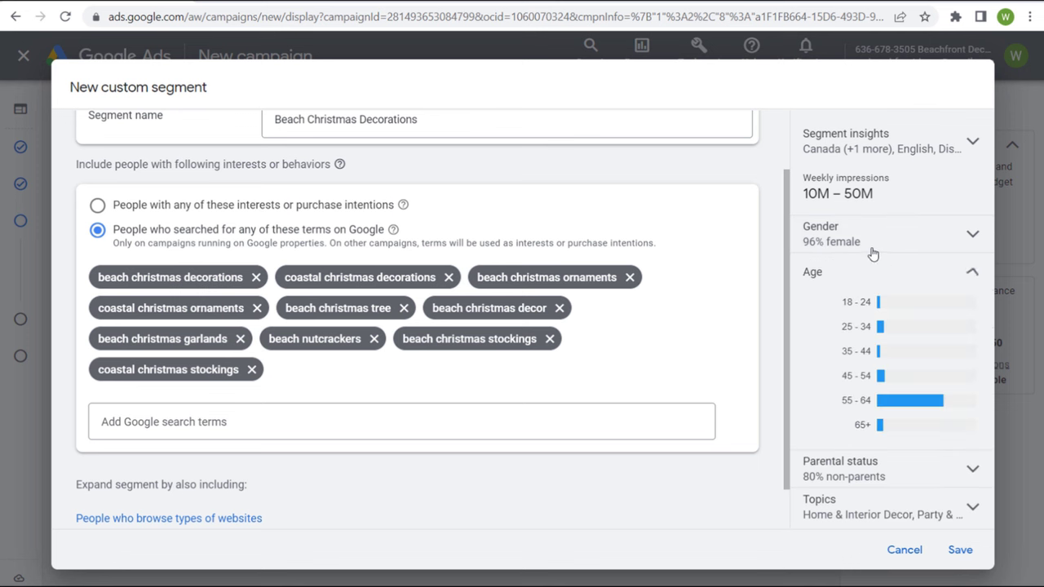
pyautogui.moveTo(864, 393)
pyautogui.click(983, 261)
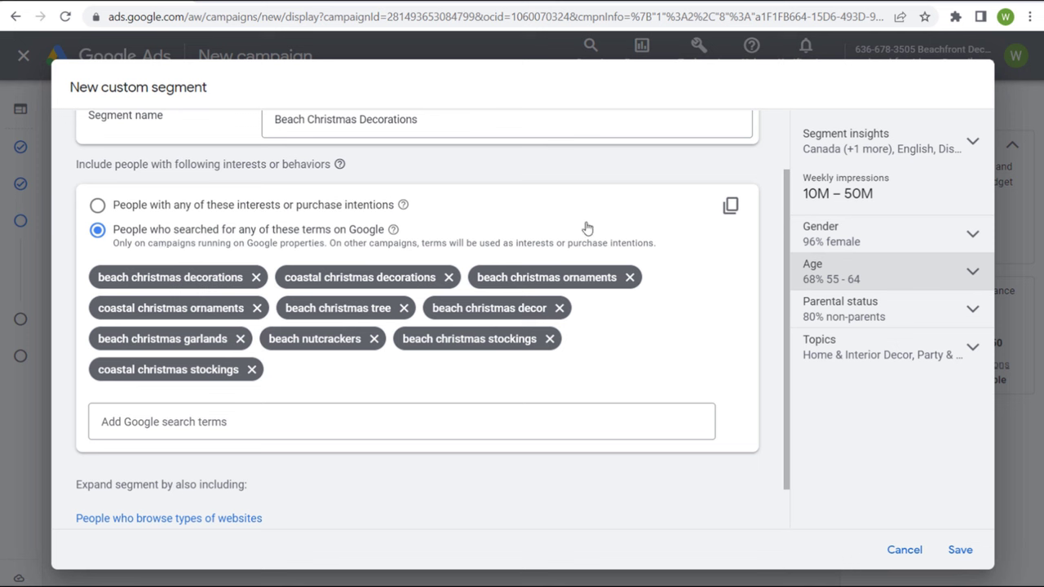
pyautogui.click(972, 350)
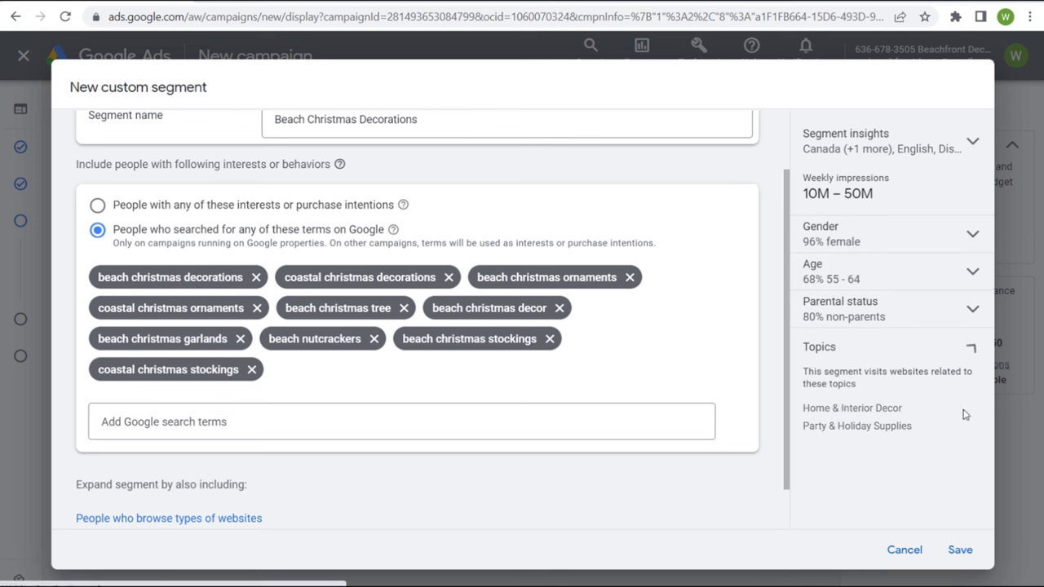
pyautogui.click(958, 325)
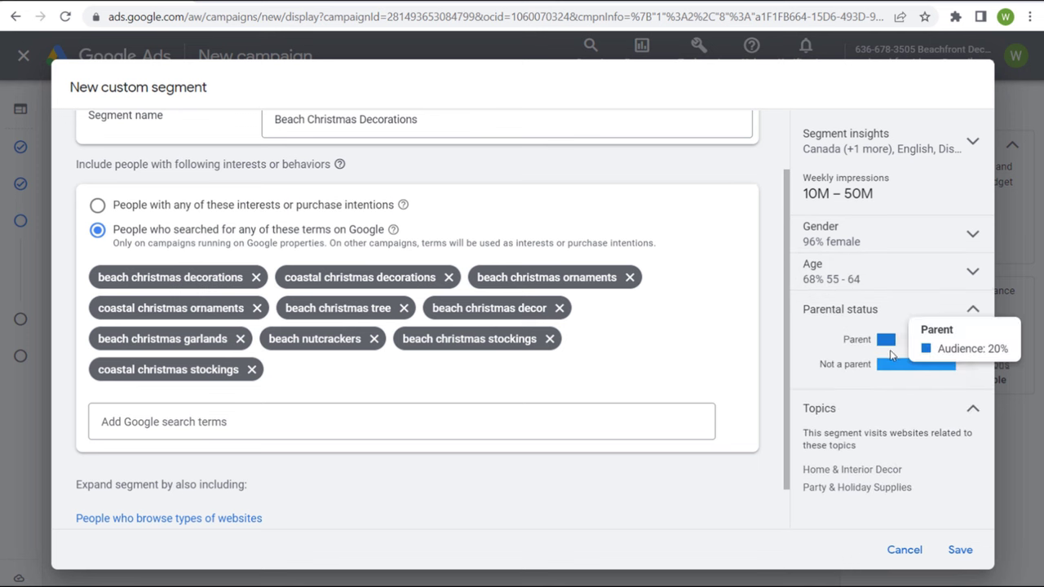
pyautogui.moveTo(874, 193); pyautogui.dragTo(802, 182)
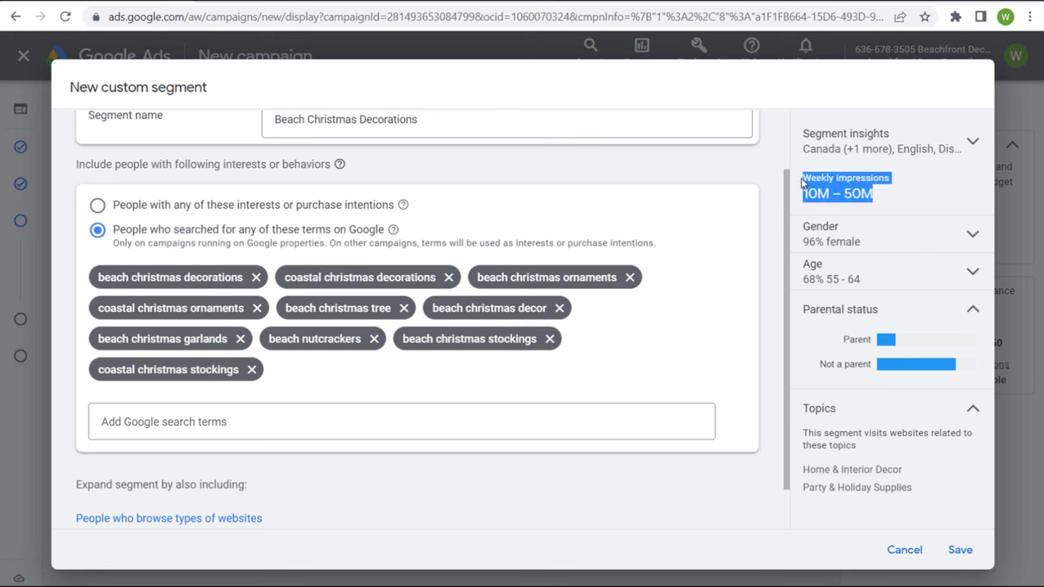
pyautogui.click(832, 178)
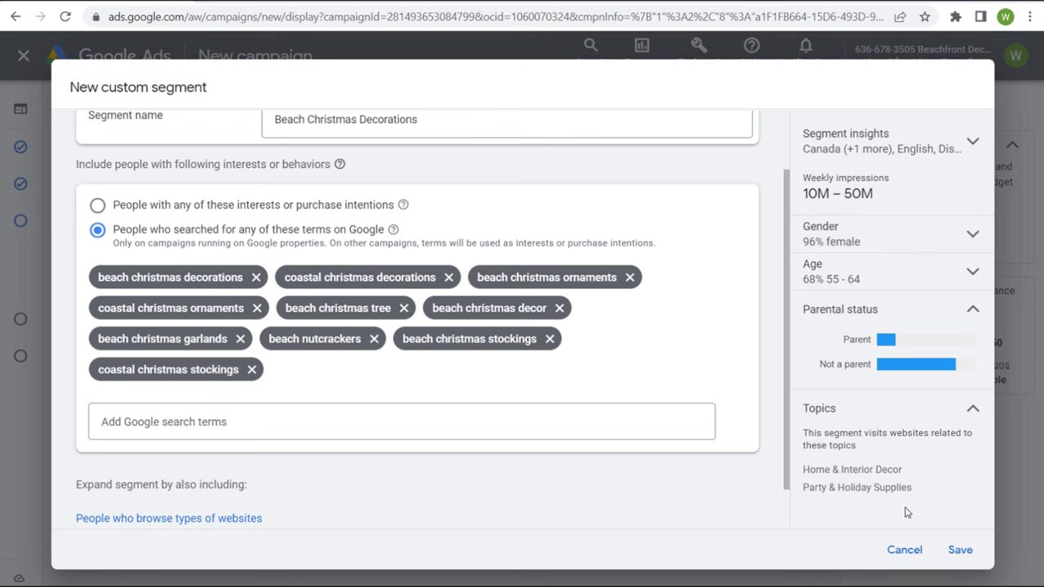
# - Save the custom segment, finish editing the targeted segments and continue past the targeting section
pyautogui.click(960, 551)
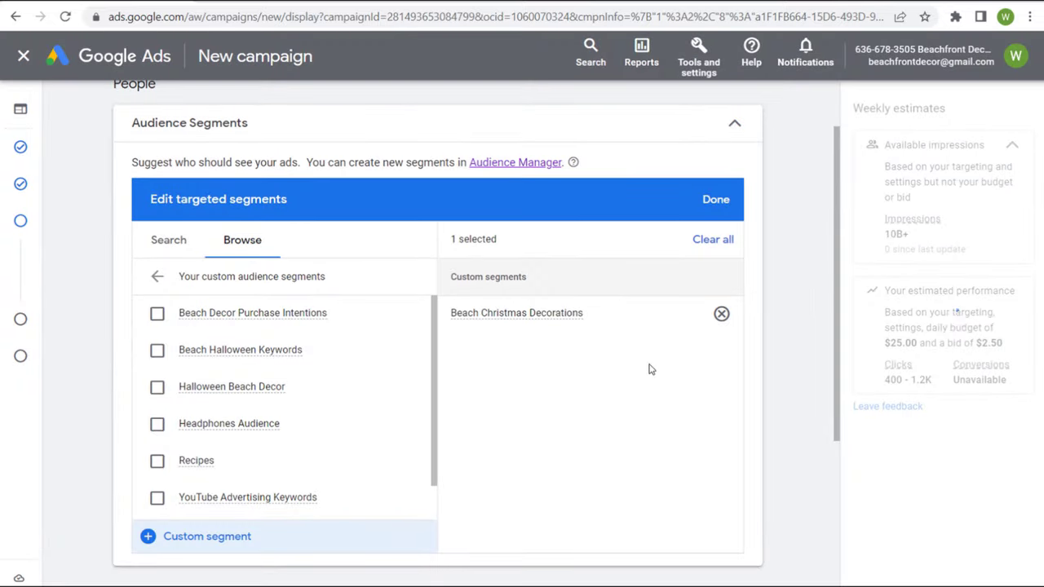
pyautogui.scroll(2, 322, 198)
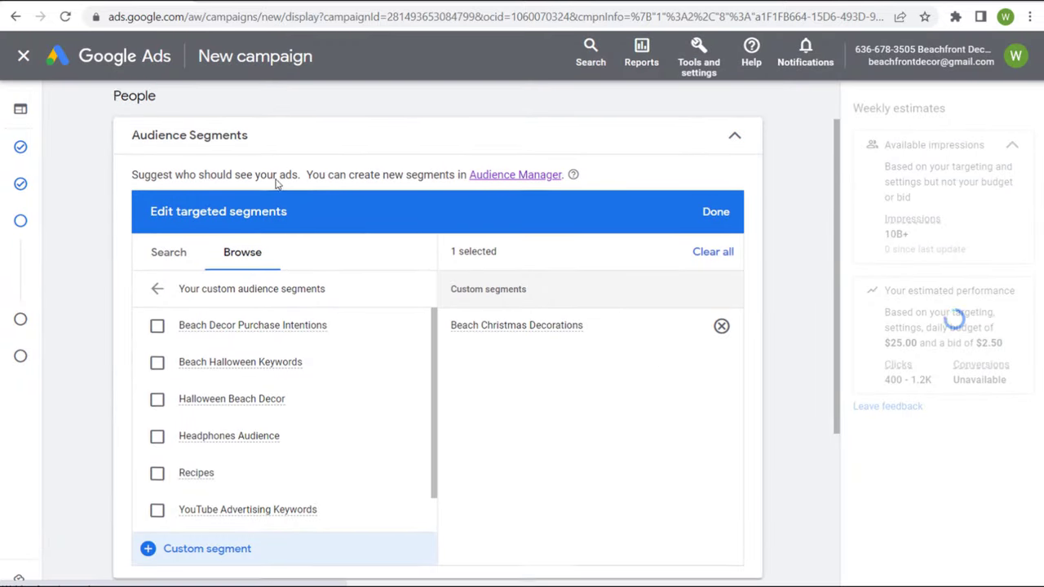
pyautogui.click(715, 278)
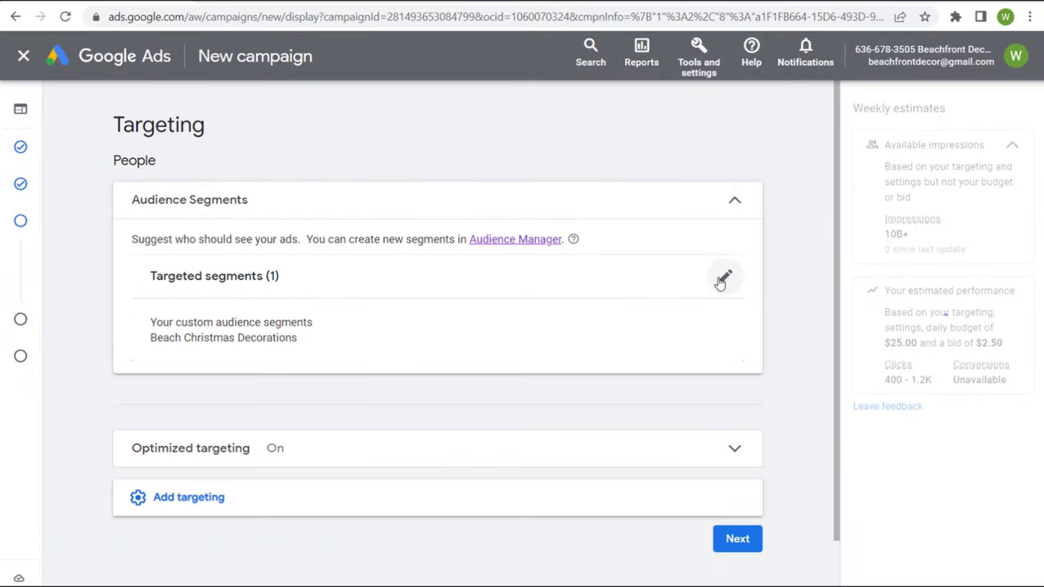
pyautogui.moveTo(169, 338); pyautogui.dragTo(417, 337)
pyautogui.click(421, 384)
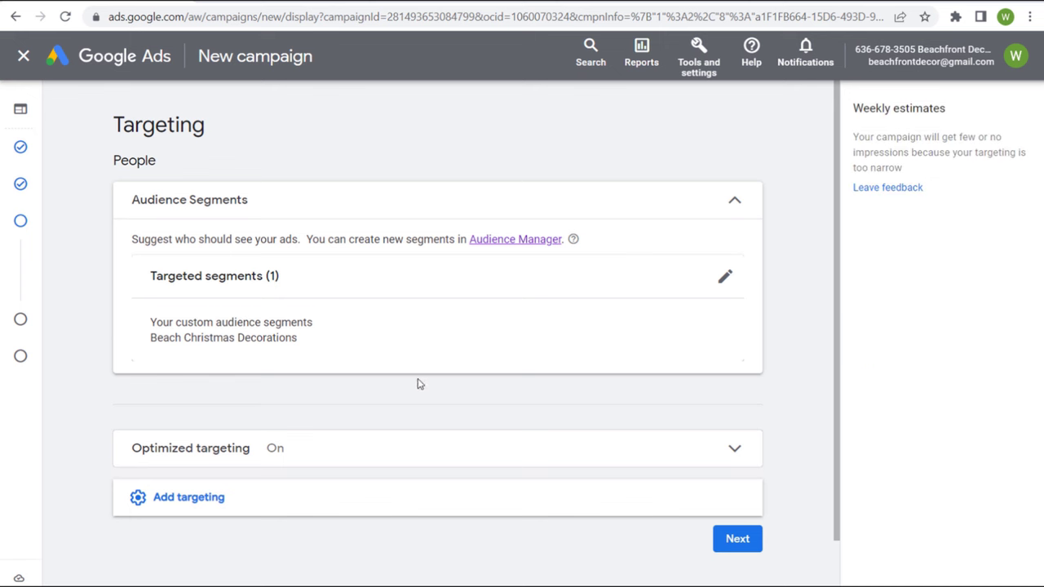
pyautogui.click(738, 538)
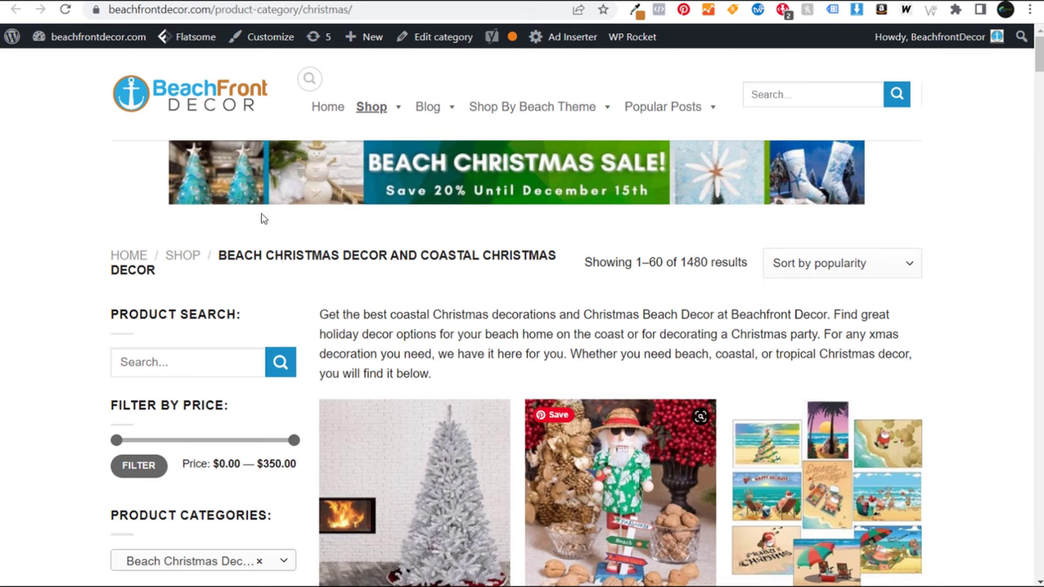
pyautogui.scroll(-4, 389, 296)
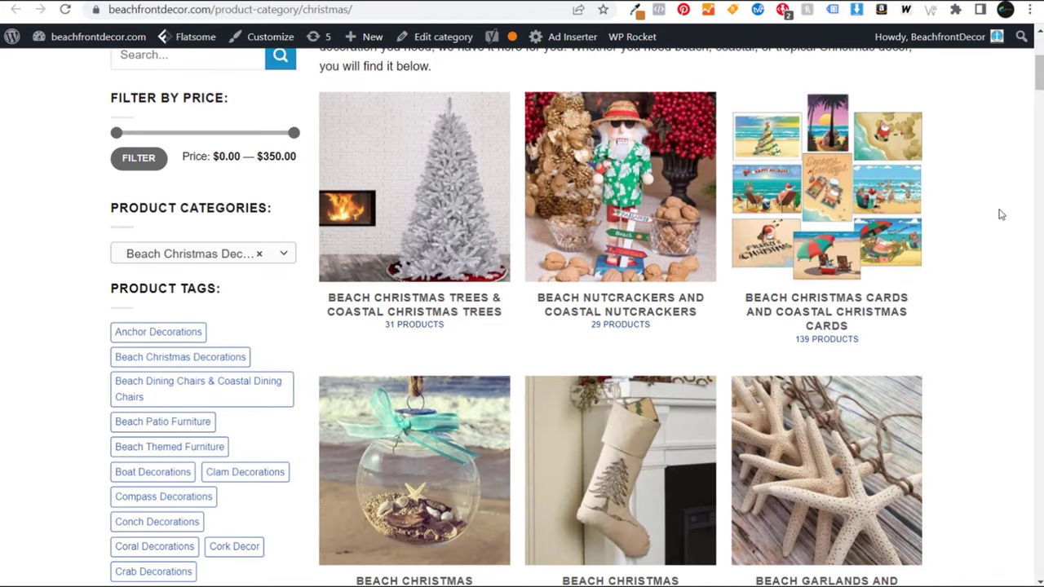
pyautogui.scroll(-1, 815, 342)
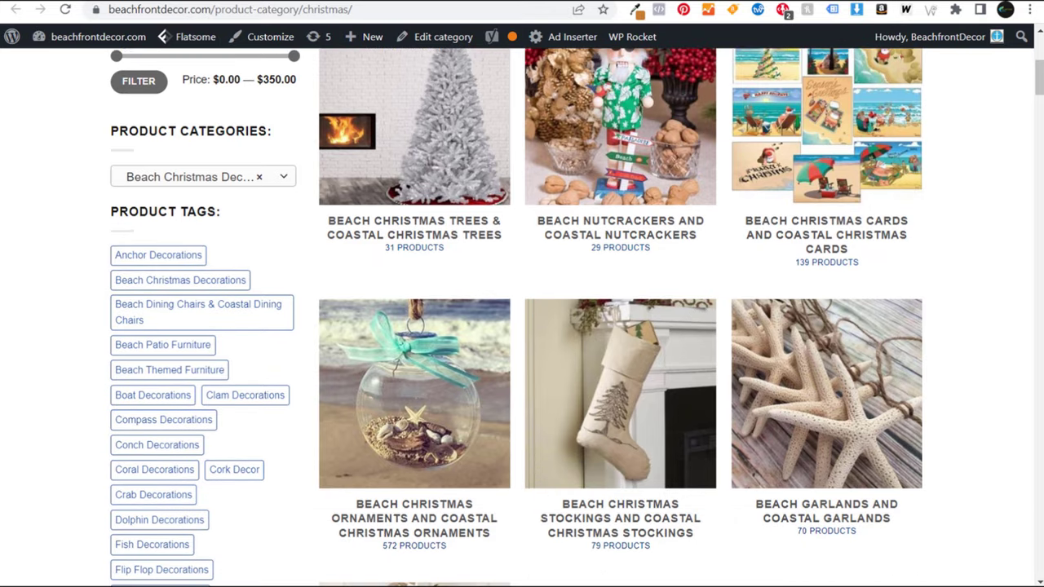
pyautogui.scroll(1, 548, 269)
pyautogui.scroll(5, 548, 269)
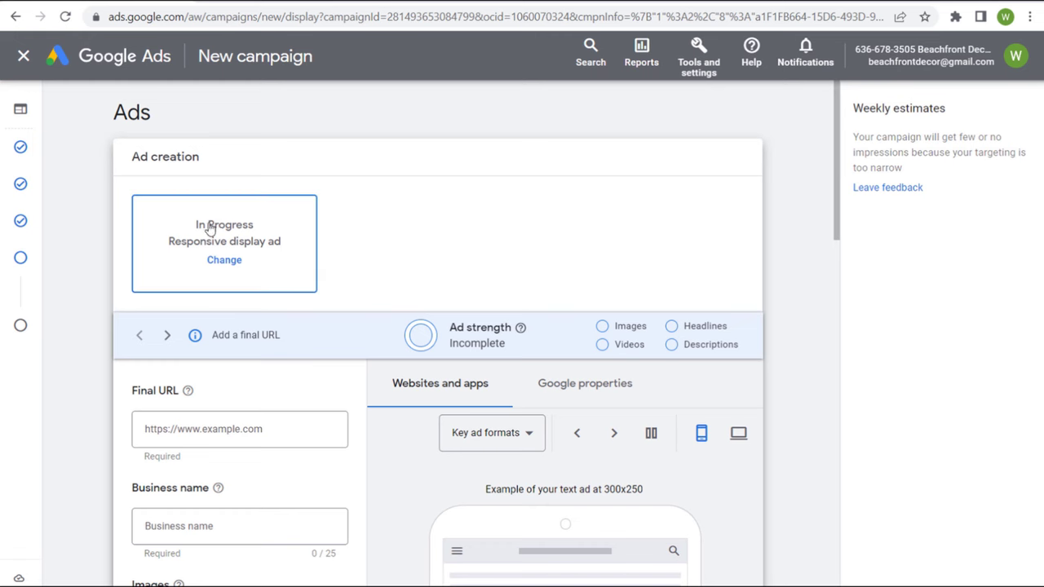
pyautogui.scroll(-2, 94, 285)
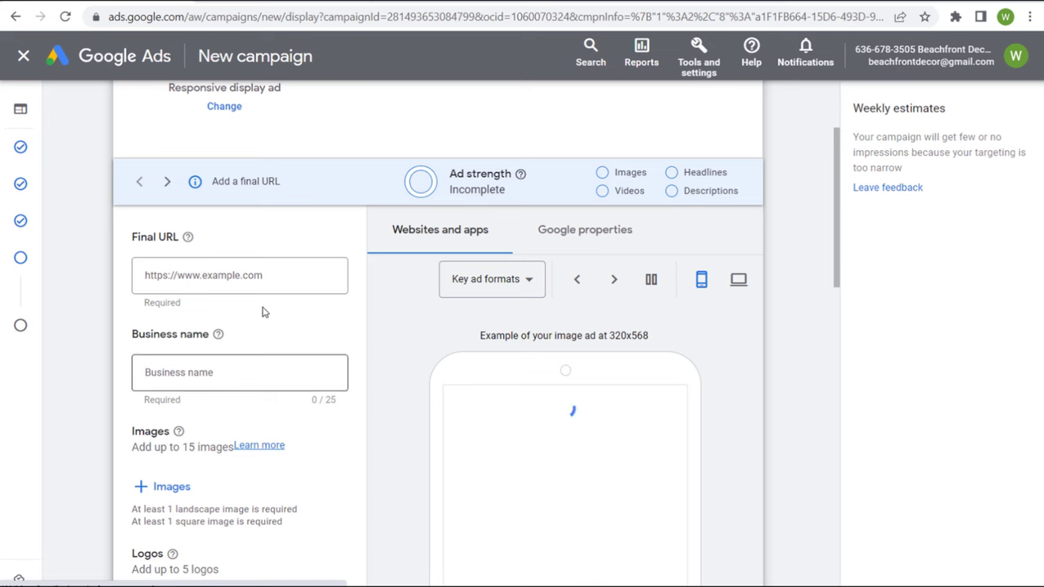
pyautogui.click(269, 274)
pyautogui.write('https://beachfrontdecor.com/product-category/christmas/')
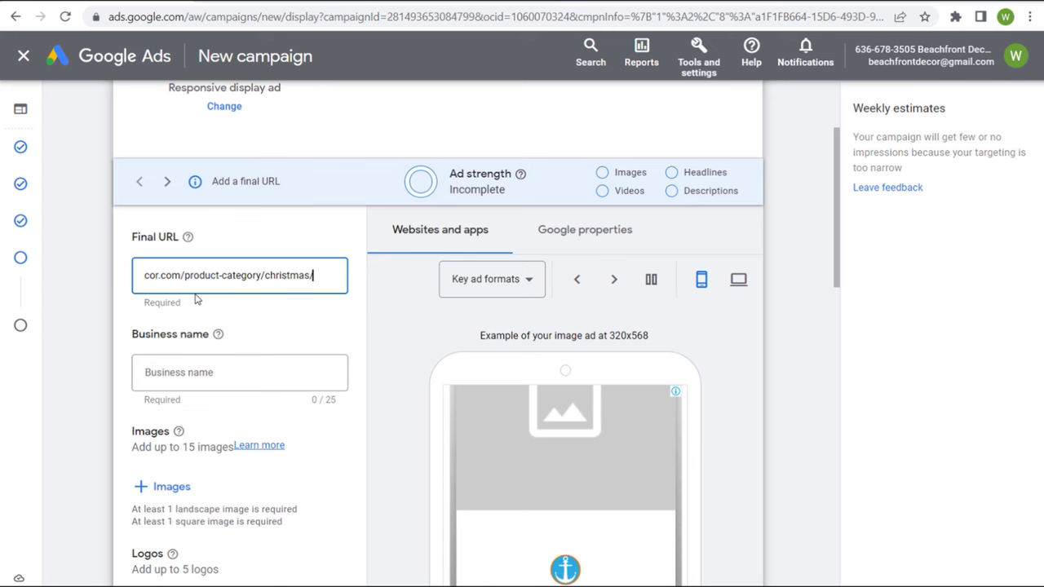
pyautogui.click(93, 291)
# - Enter Beachfront Decor as the business name of the responsive display ad
pyautogui.scroll(-1, 235, 286)
pyautogui.click(237, 296)
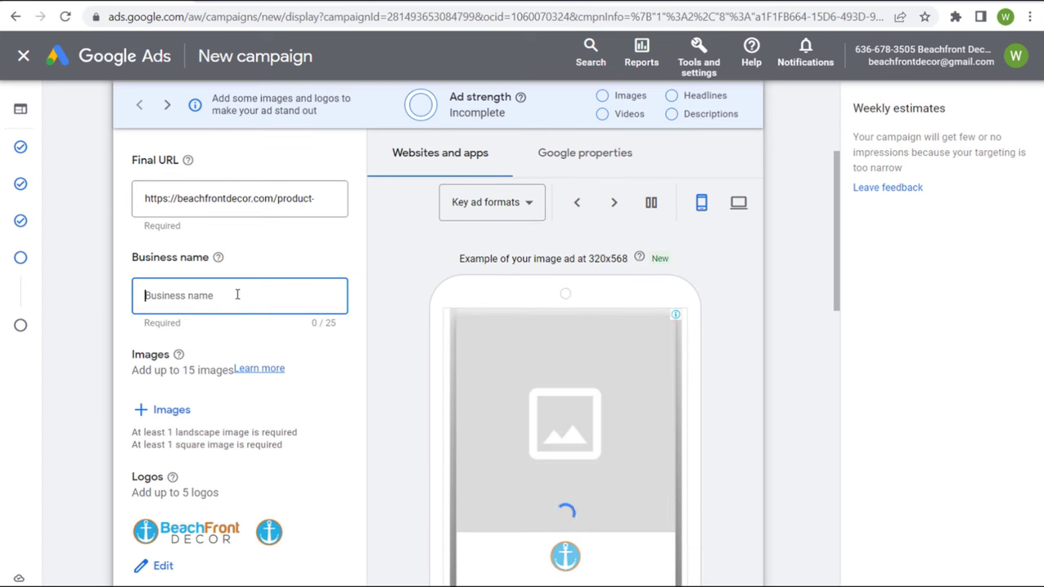
pyautogui.write('Beachf')
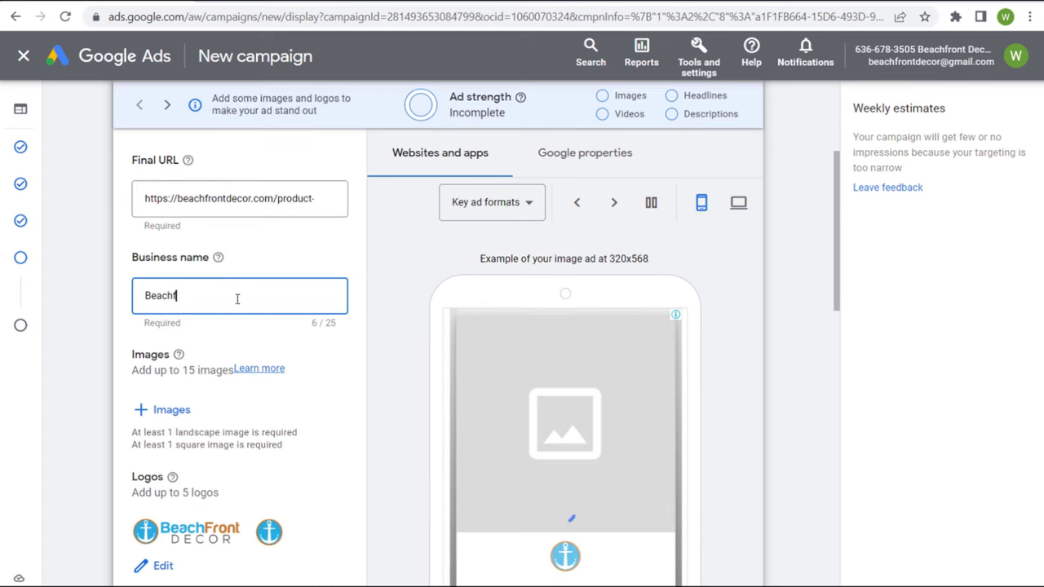
pyautogui.write('ront Decor')
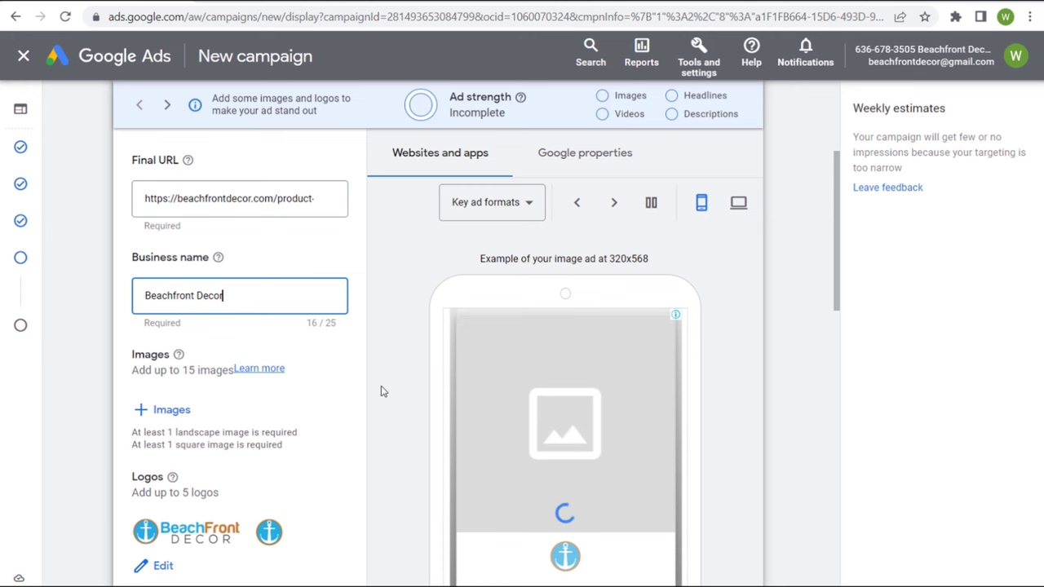
pyautogui.click(380, 391)
# - Open the ad's logo selection and check the wide BeachFront Decor logo's dimensions and crop, keeping the 4:1 ratio
pyautogui.scroll(-1, 382, 387)
pyautogui.scroll(-1, 403, 350)
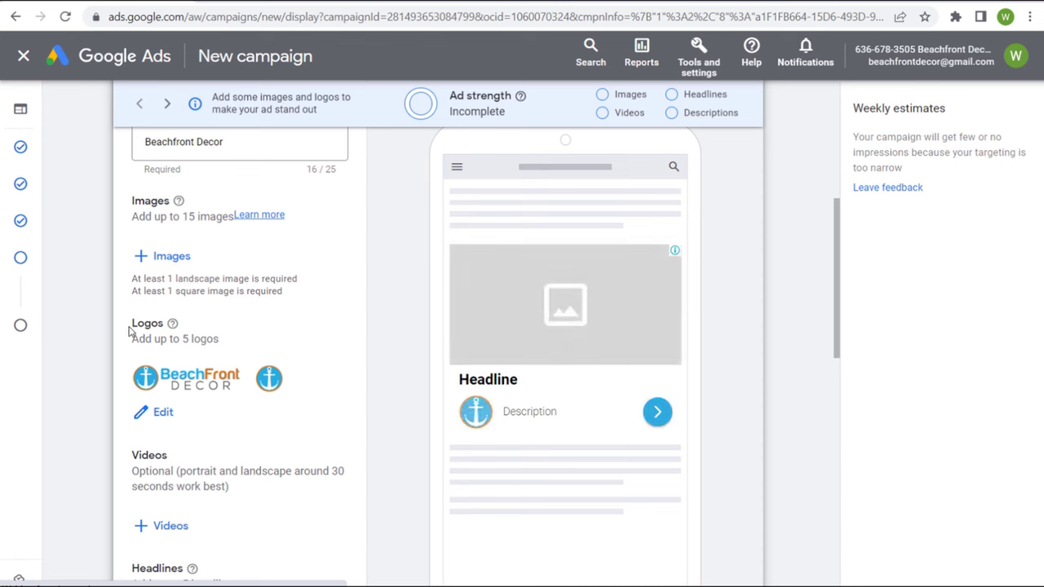
pyautogui.click(155, 412)
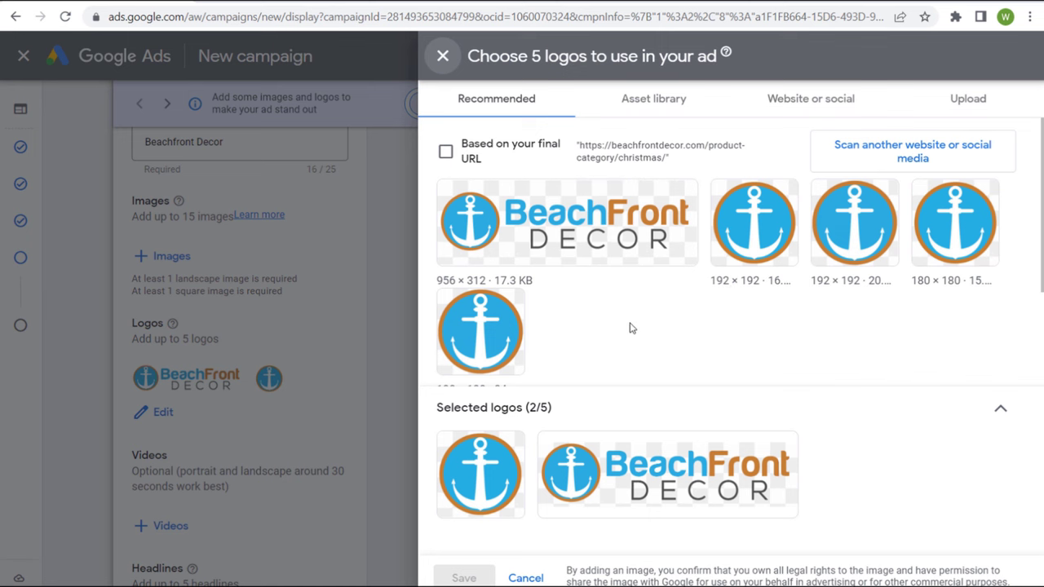
pyautogui.moveTo(505, 477)
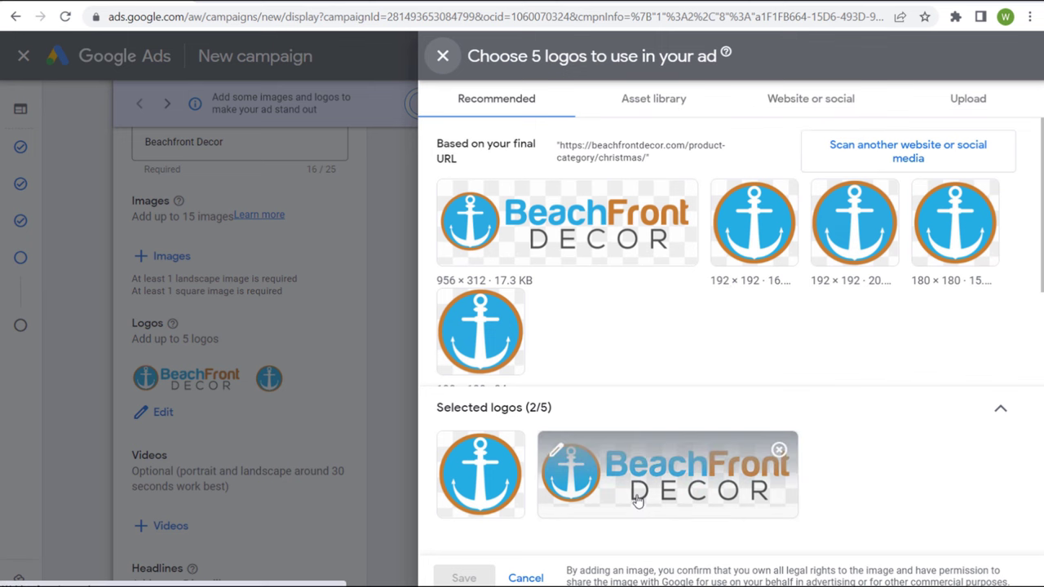
pyautogui.click(559, 506)
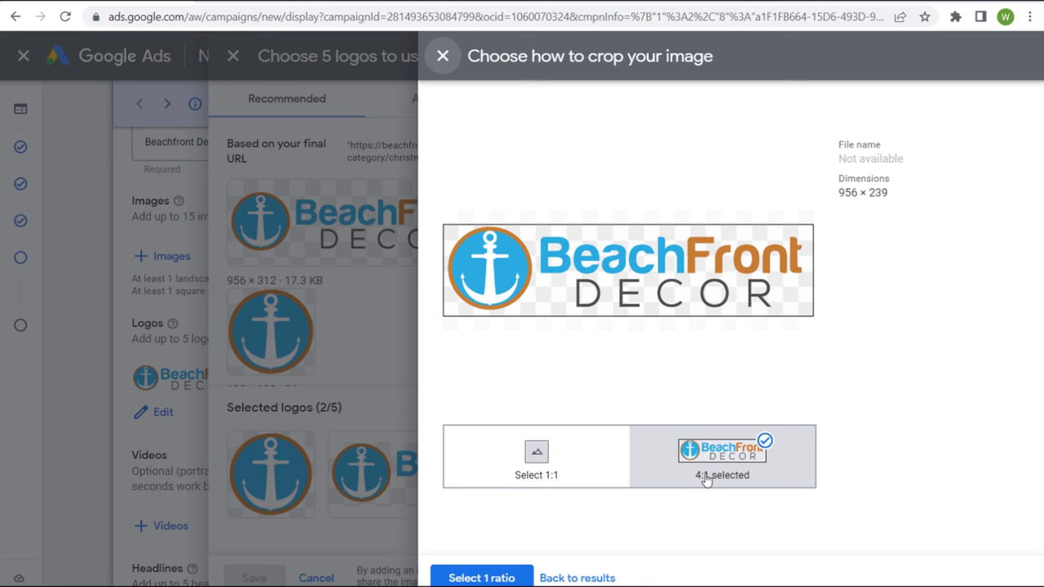
pyautogui.moveTo(901, 195); pyautogui.dragTo(827, 199)
pyautogui.click(859, 191)
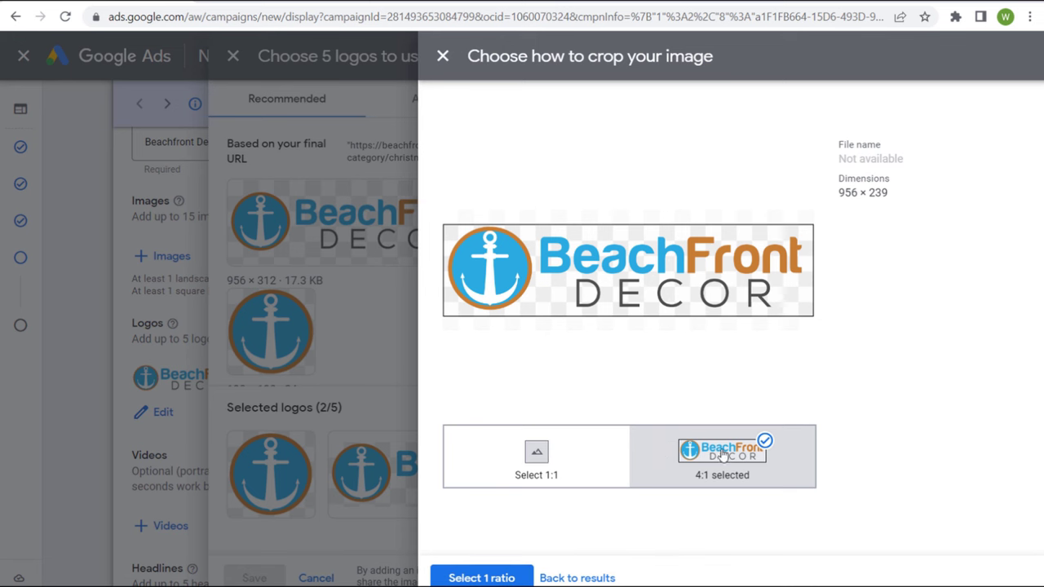
pyautogui.click(500, 579)
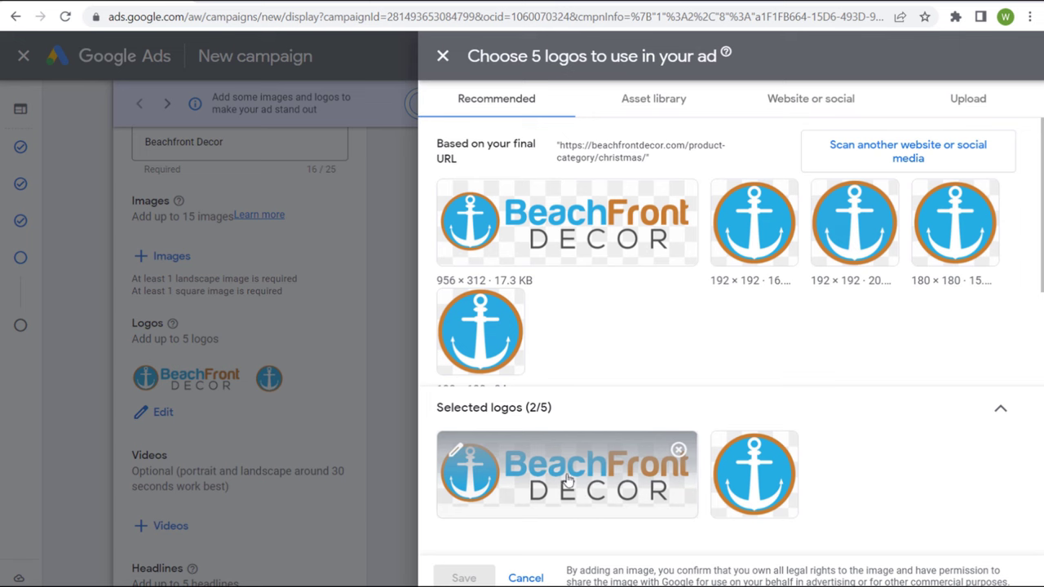
# - Check the square anchor logo's dimensions and 1:1 crop, review the recent logo assets and leave the logo selection without saving
pyautogui.click(726, 451)
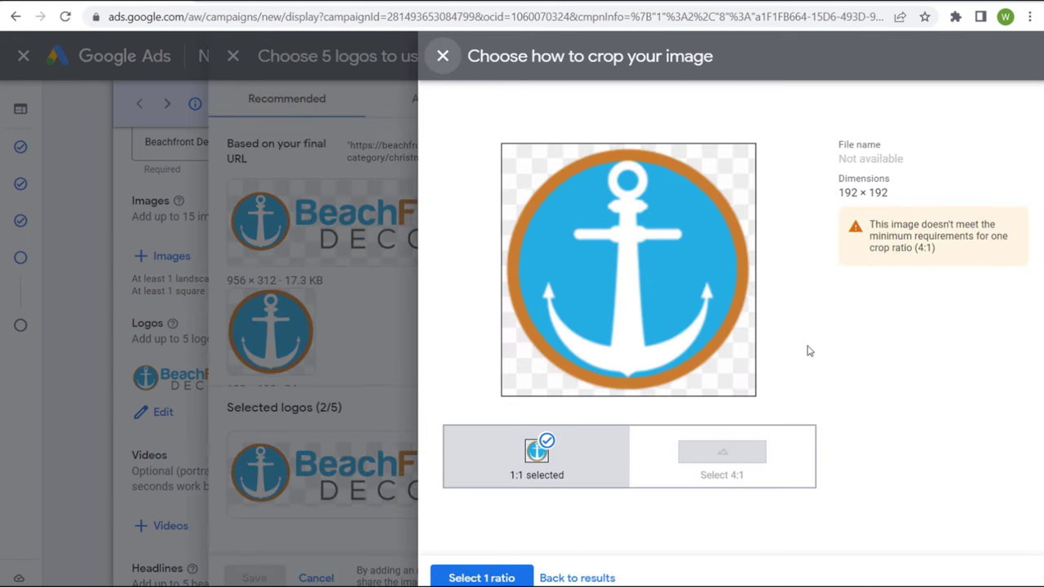
pyautogui.moveTo(900, 198); pyautogui.dragTo(840, 192)
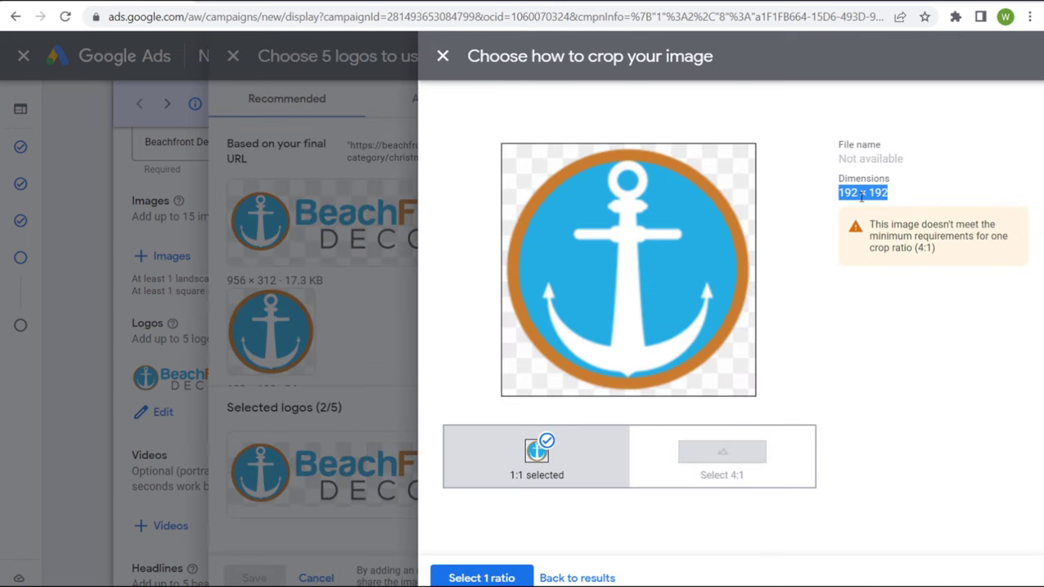
pyautogui.click(861, 196)
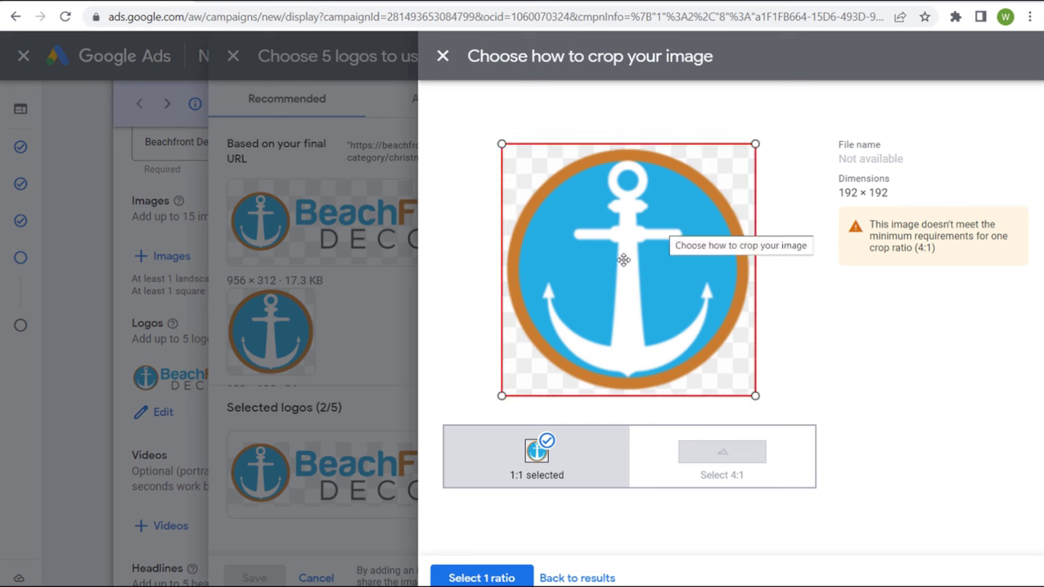
pyautogui.click(505, 579)
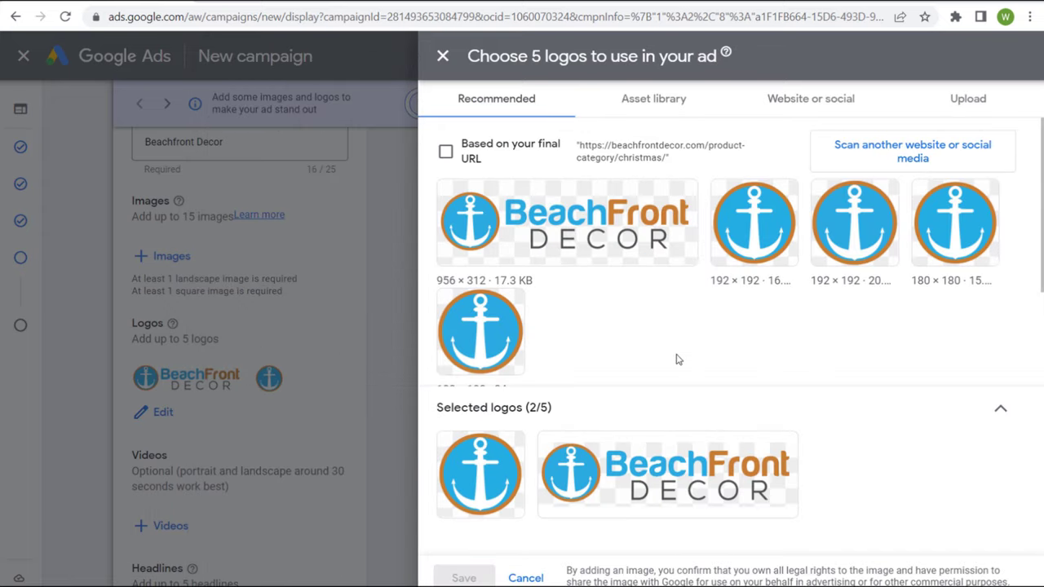
pyautogui.scroll(-1, 708, 331)
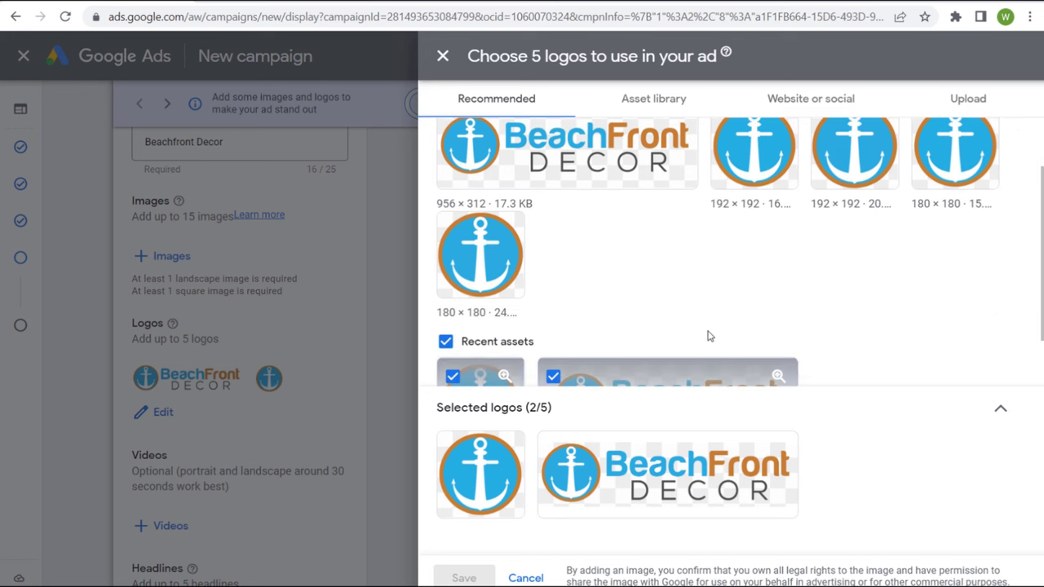
pyautogui.scroll(-1, 708, 330)
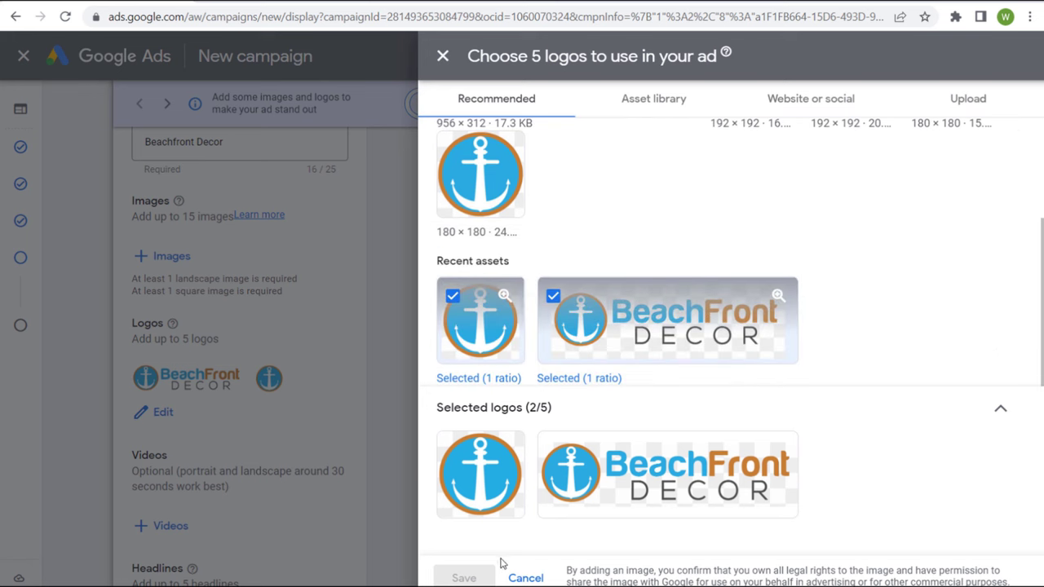
pyautogui.click(525, 578)
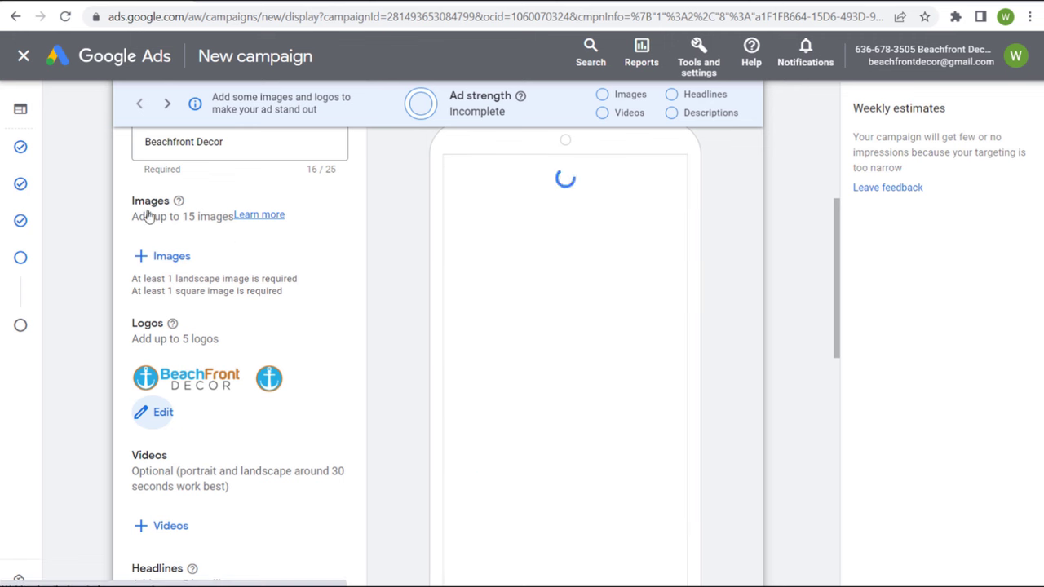
# - Read the landscape and square image requirements and open the upload option for the ad's images
pyautogui.moveTo(131, 200); pyautogui.dragTo(168, 202)
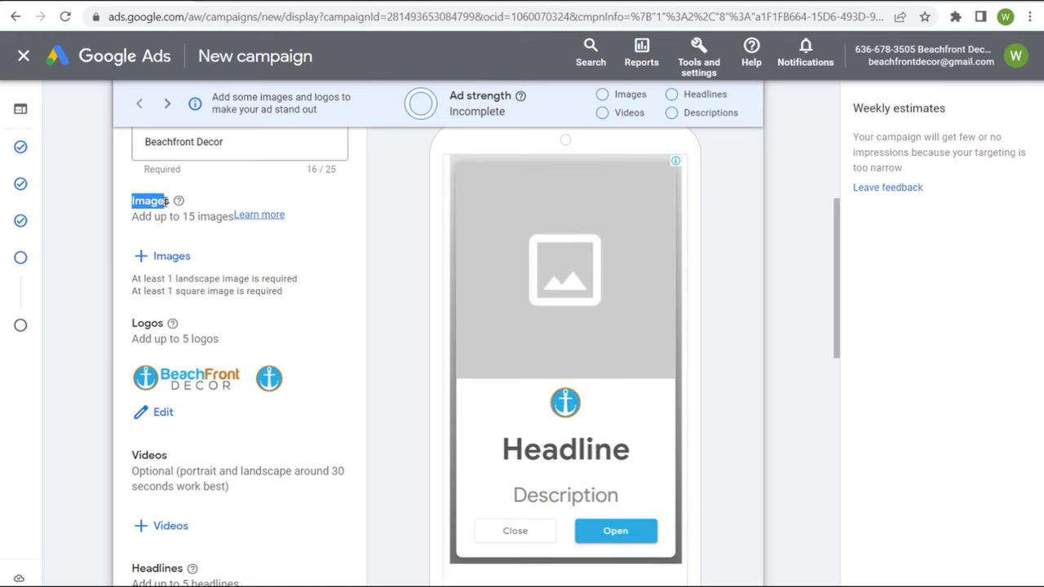
pyautogui.click(149, 217)
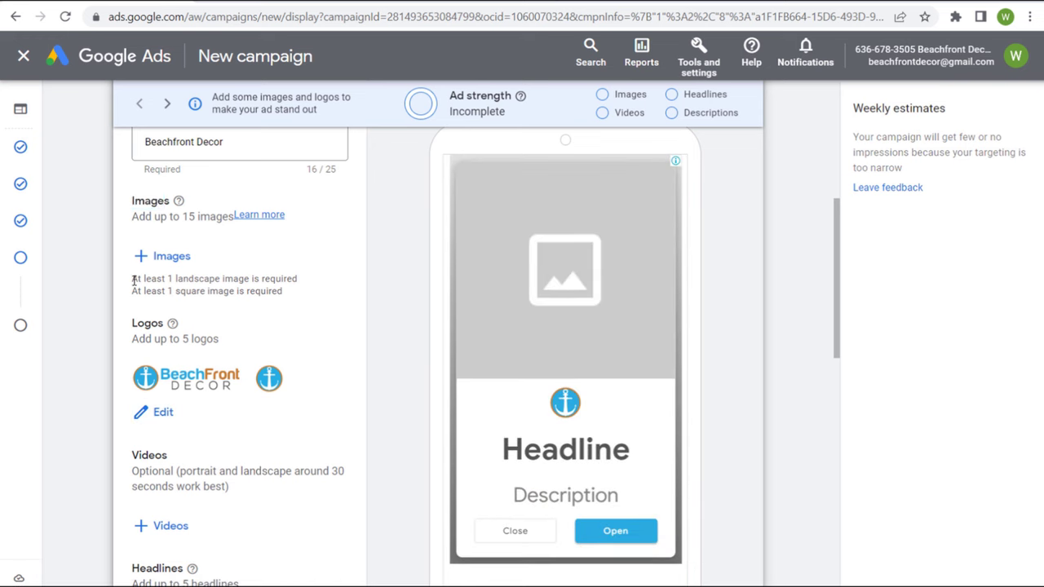
pyautogui.moveTo(133, 280); pyautogui.dragTo(284, 281)
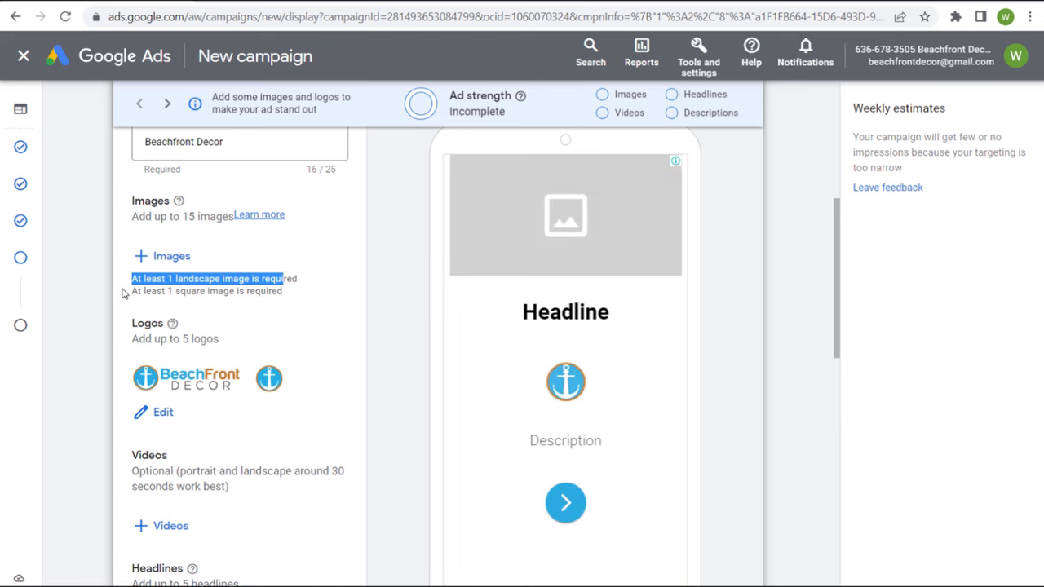
pyautogui.moveTo(123, 293); pyautogui.dragTo(270, 298)
pyautogui.click(276, 291)
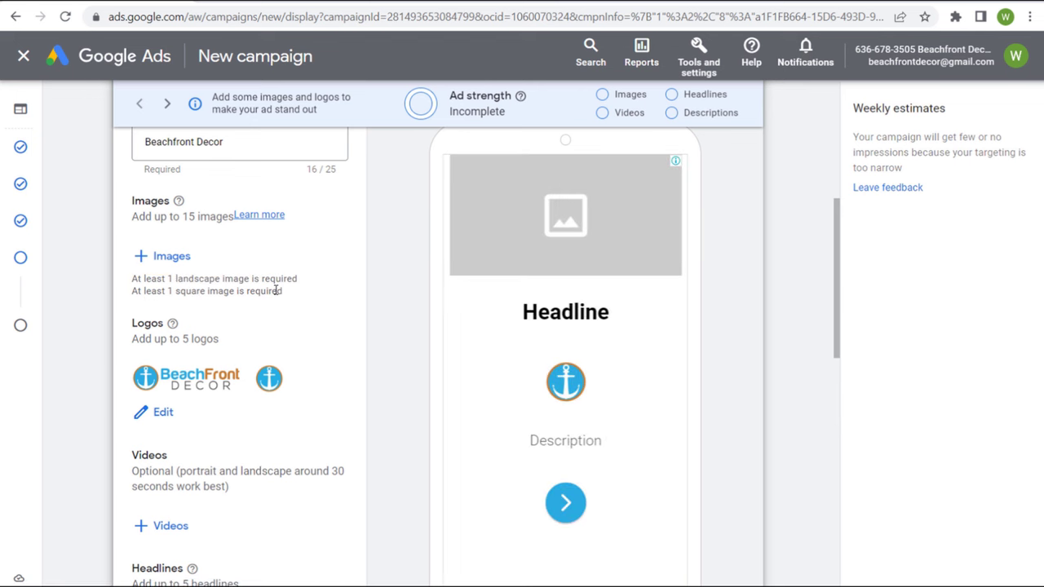
pyautogui.click(161, 257)
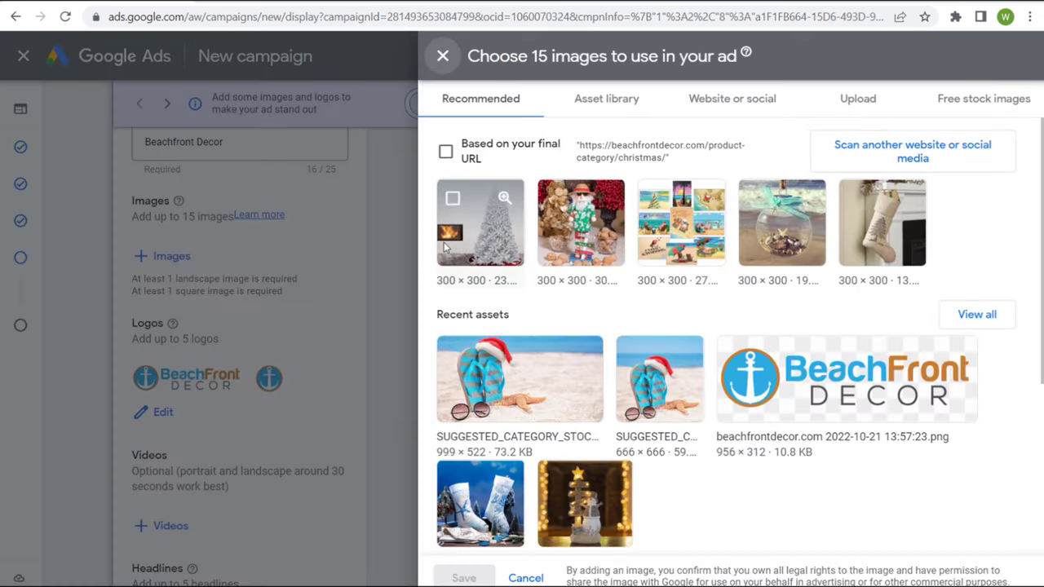
pyautogui.click(867, 101)
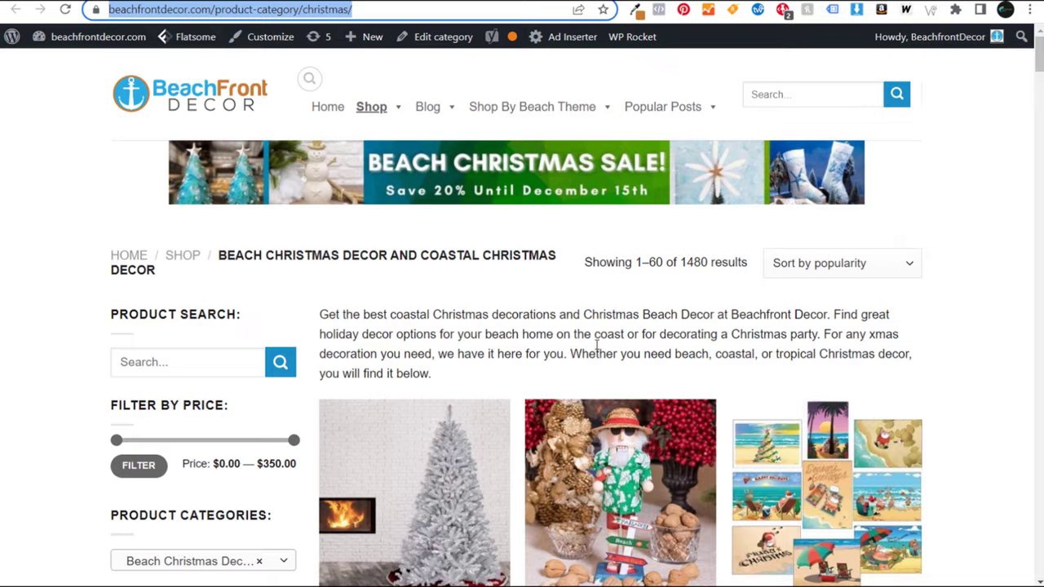
# - Examine the categories and products shown on the store's Christmas category page as a reference for the ad images
pyautogui.scroll(-2, 803, 359)
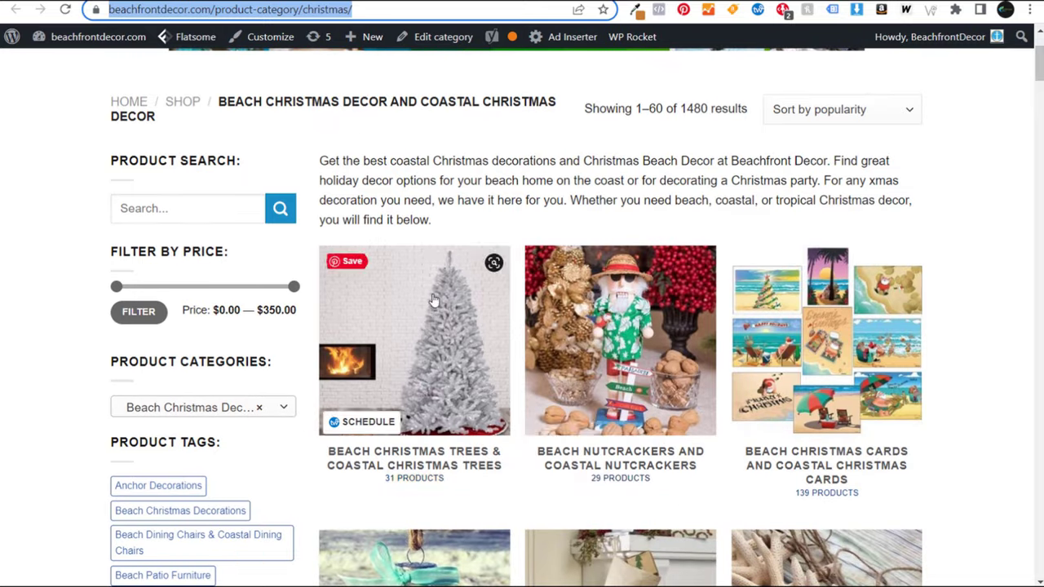
pyautogui.scroll(-3, 803, 359)
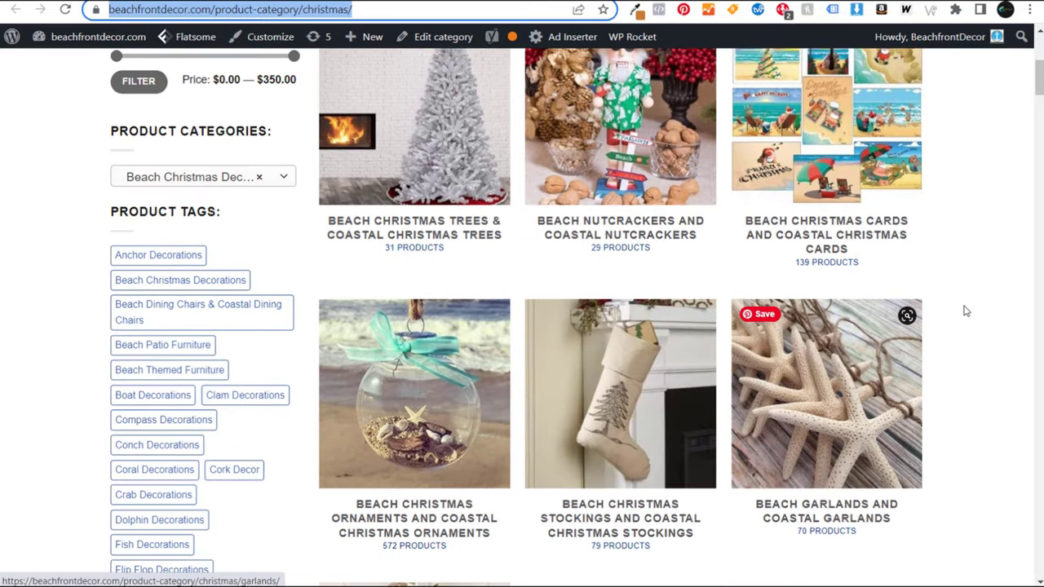
pyautogui.scroll(-3, 972, 299)
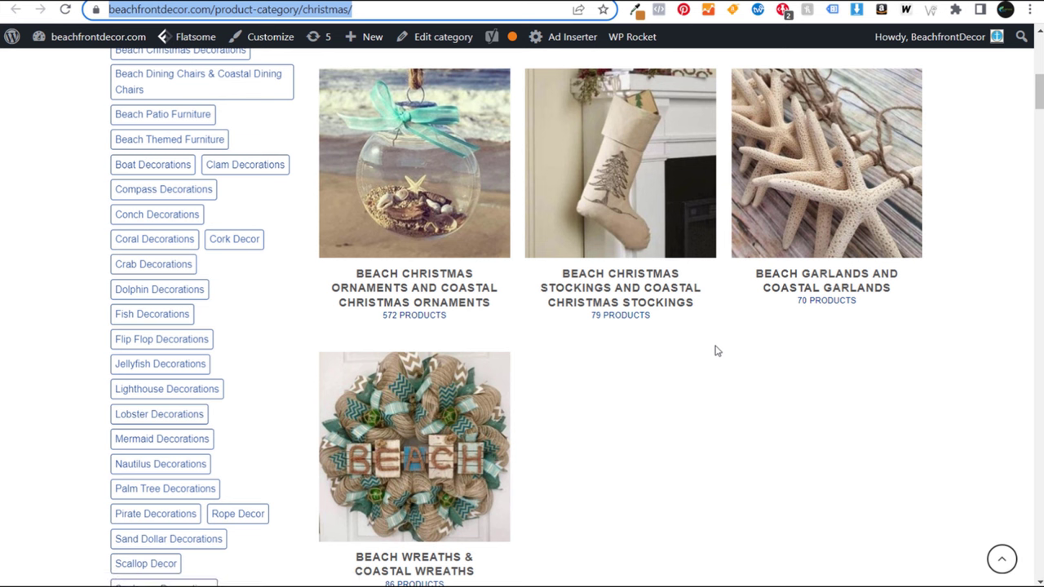
pyautogui.scroll(-8, 714, 350)
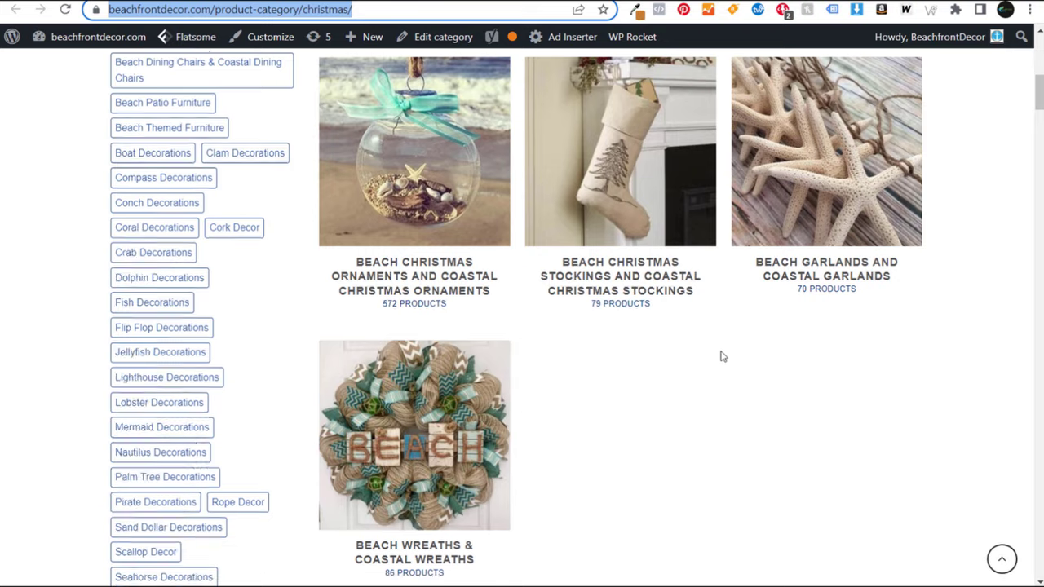
pyautogui.scroll(-5, 741, 332)
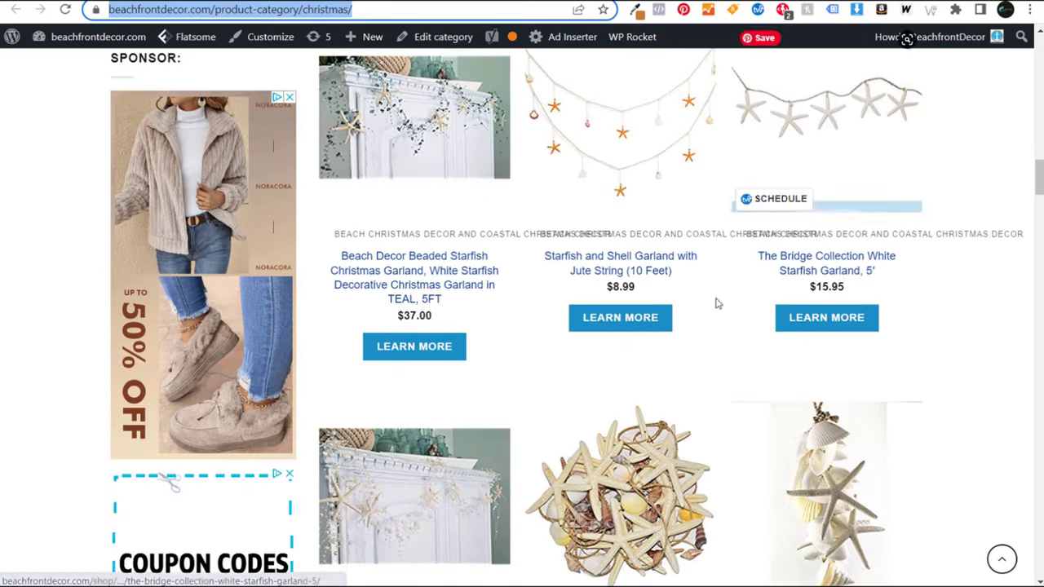
pyautogui.scroll(-5, 668, 357)
pyautogui.scroll(18, 927, 291)
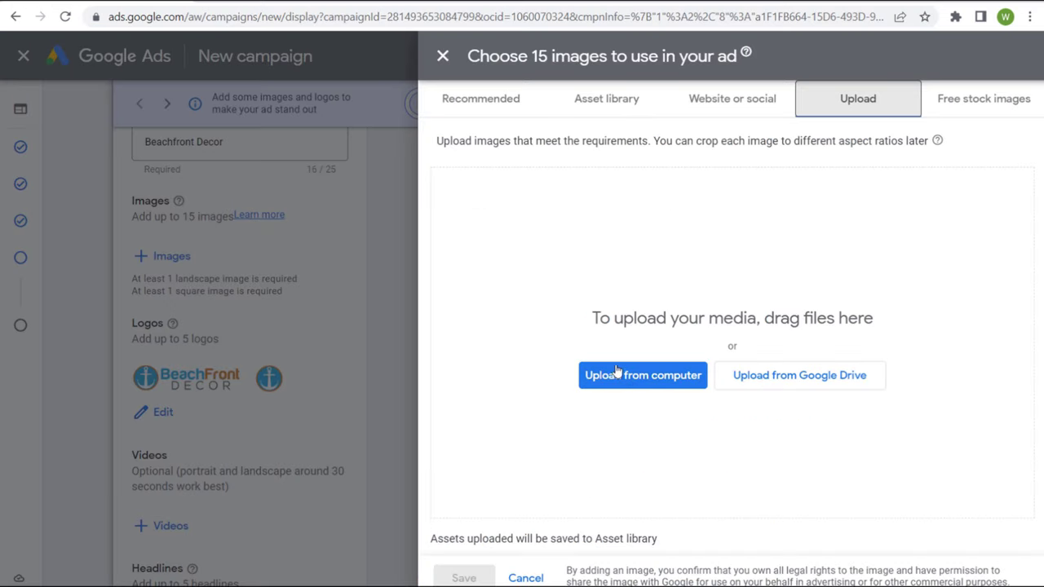
pyautogui.click(639, 378)
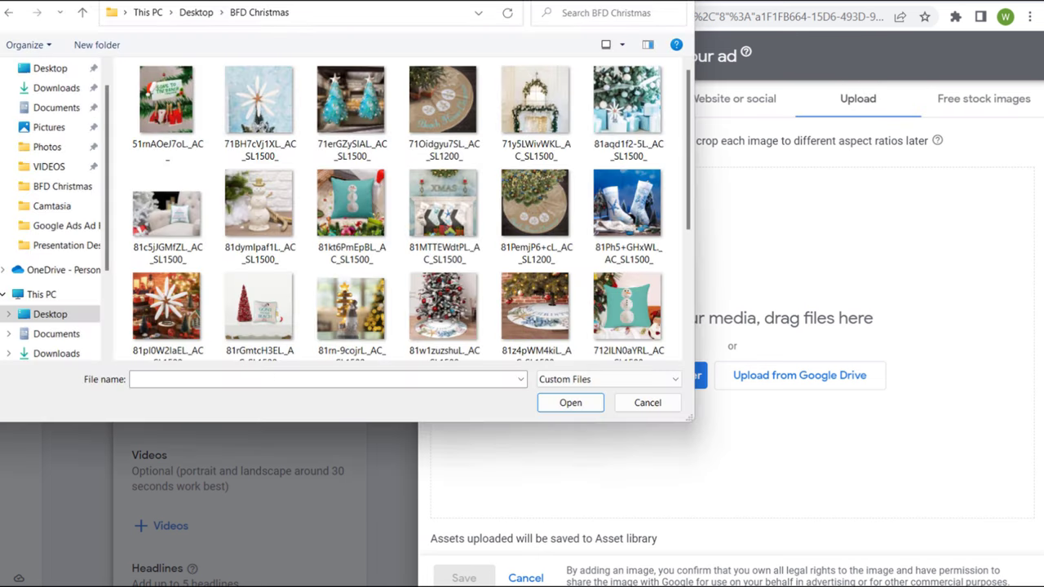
pyautogui.moveTo(689, 97); pyautogui.dragTo(690, 215)
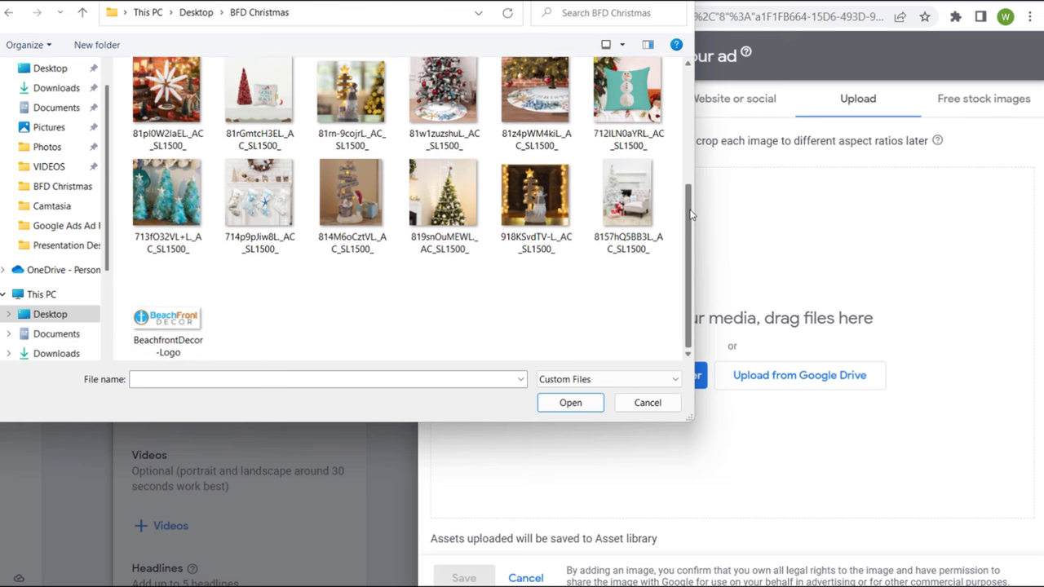
pyautogui.click(628, 193)
pyautogui.scroll(3, 326, 180)
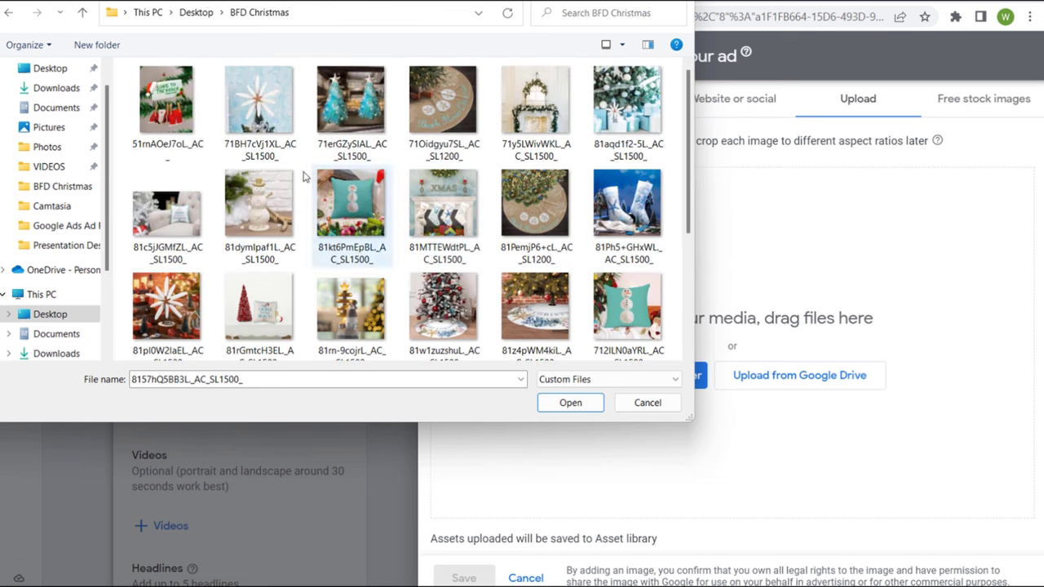
pyautogui.keyDown('shift'); pyautogui.click(166, 130); pyautogui.keyUp('shift')
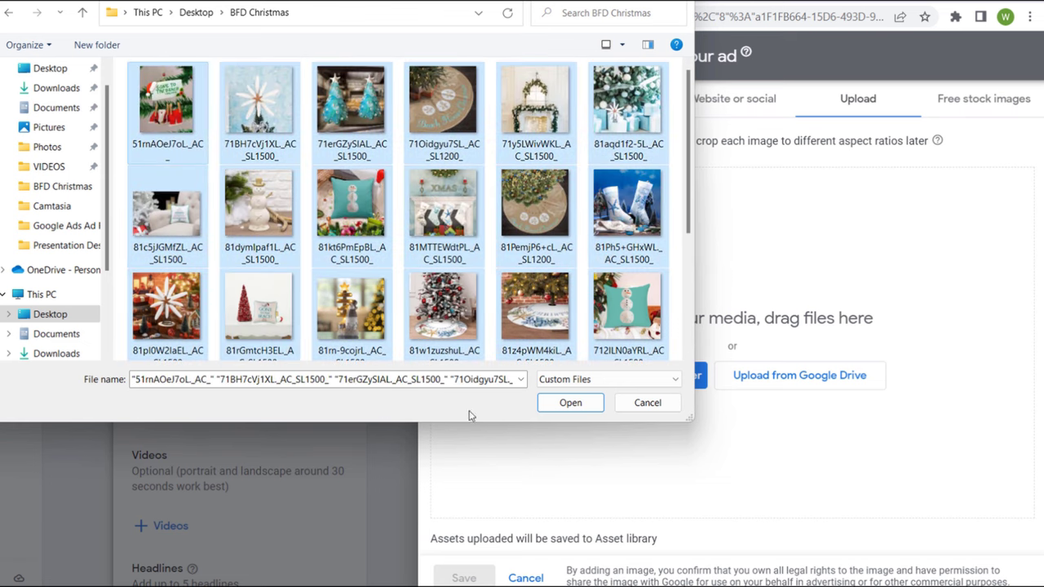
pyautogui.click(647, 402)
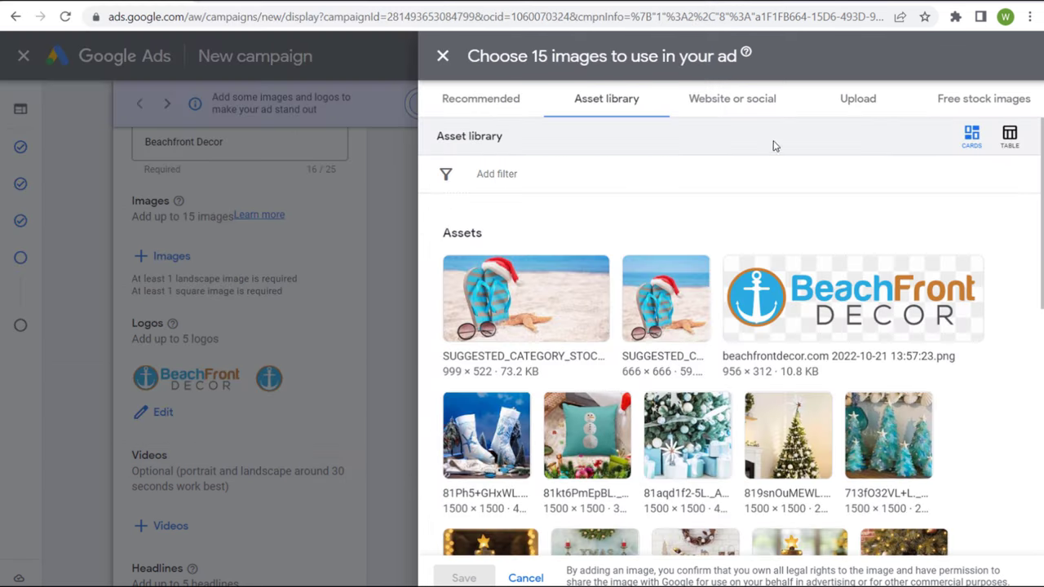
# - Look through the Christmas product images available in the asset library
pyautogui.scroll(-1, 927, 361)
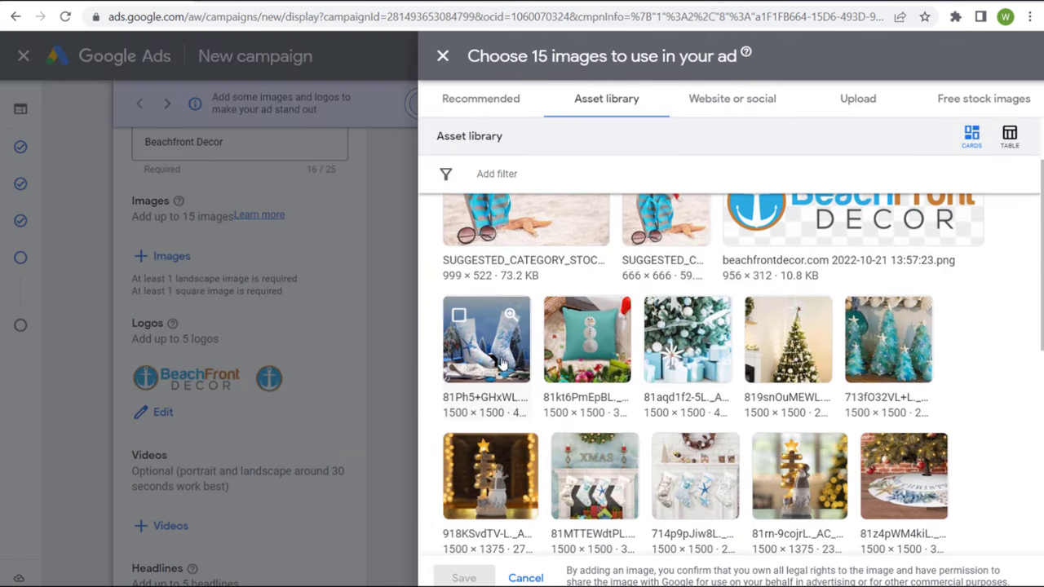
pyautogui.scroll(-2, 881, 466)
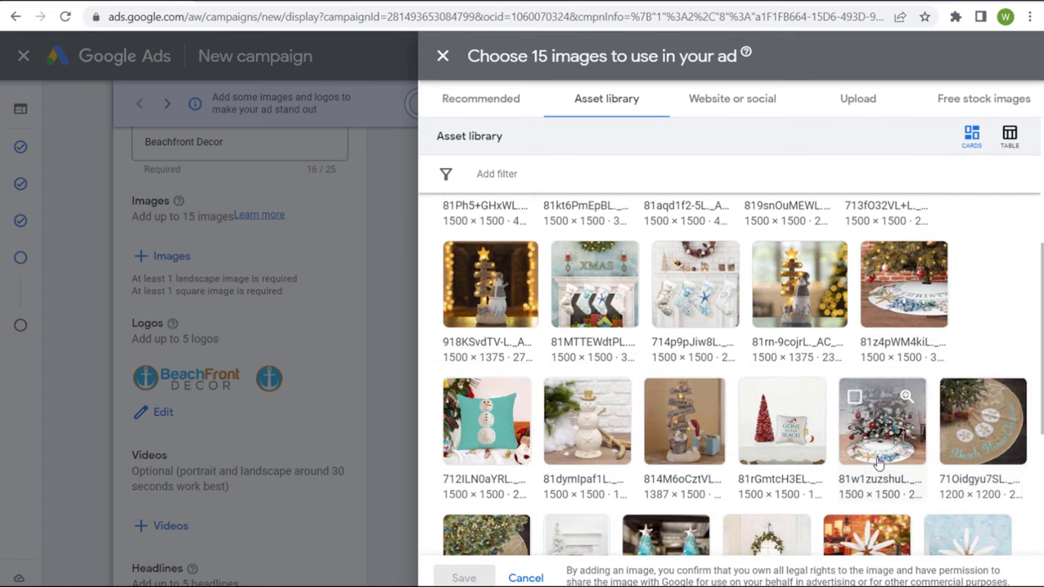
pyautogui.scroll(2, 900, 396)
pyautogui.scroll(1, 899, 395)
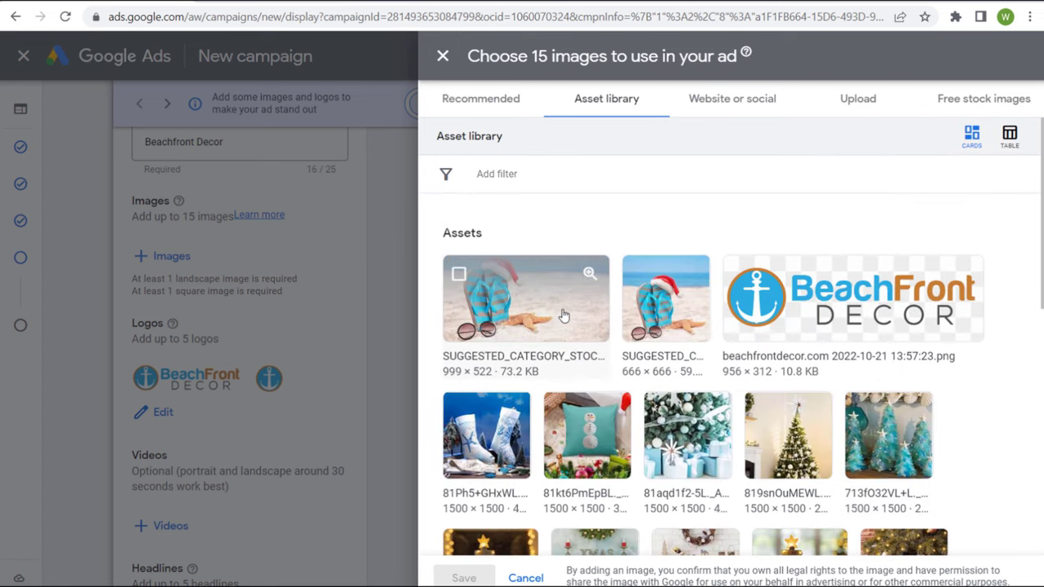
# - Review the suggested free stock images and their watermark note, and search the stock images for "beach christmas"
pyautogui.click(962, 104)
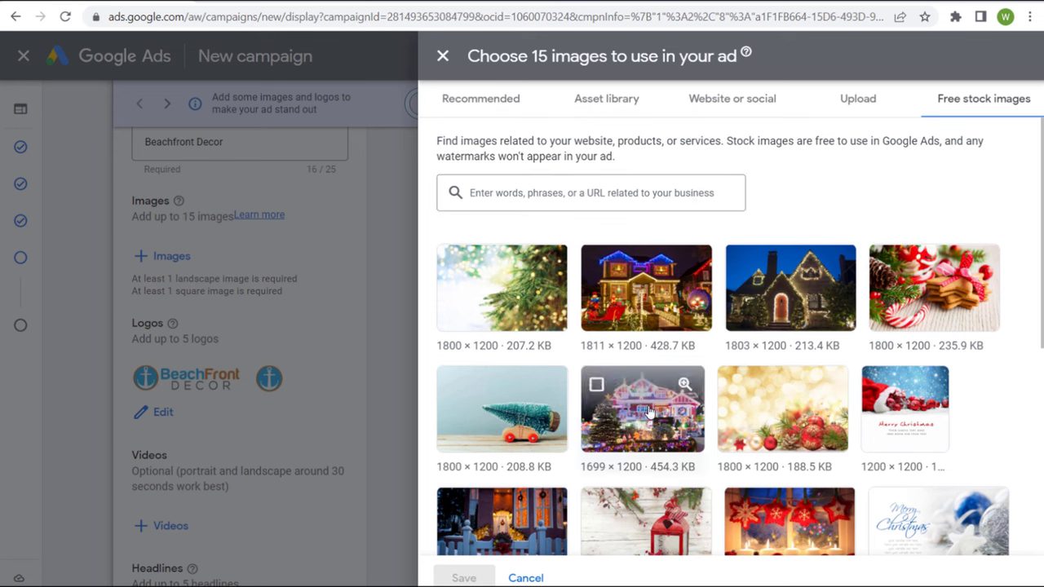
pyautogui.scroll(-1, 693, 424)
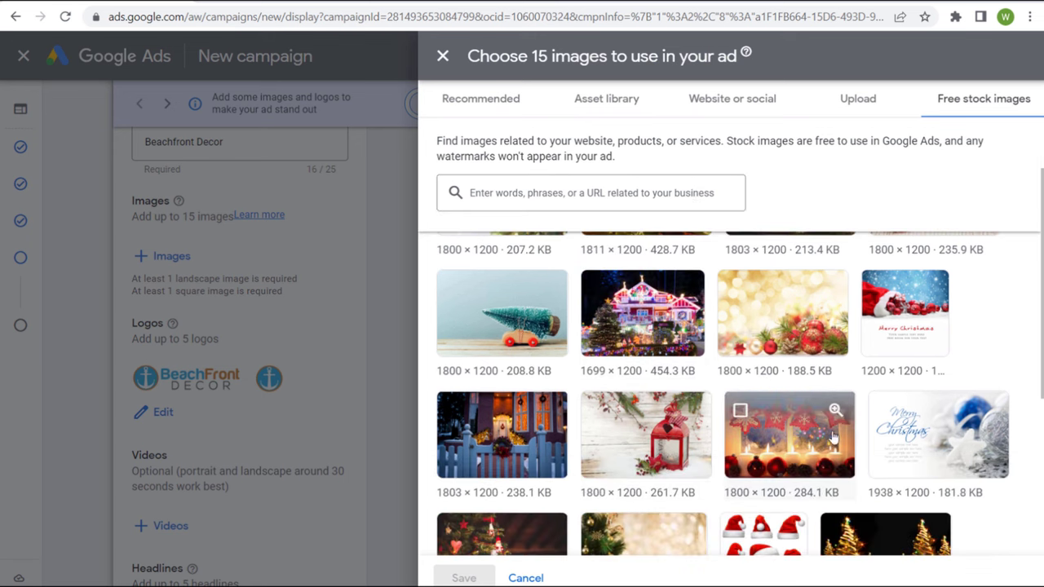
pyautogui.scroll(-2, 848, 460)
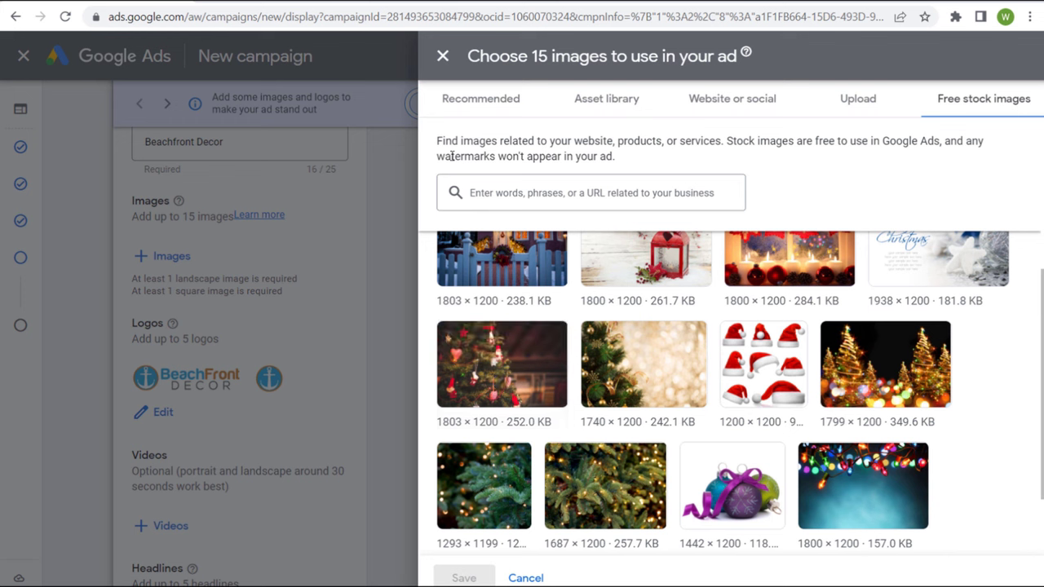
pyautogui.moveTo(450, 157); pyautogui.dragTo(642, 159)
pyautogui.click(643, 159)
pyautogui.scroll(1, 531, 193)
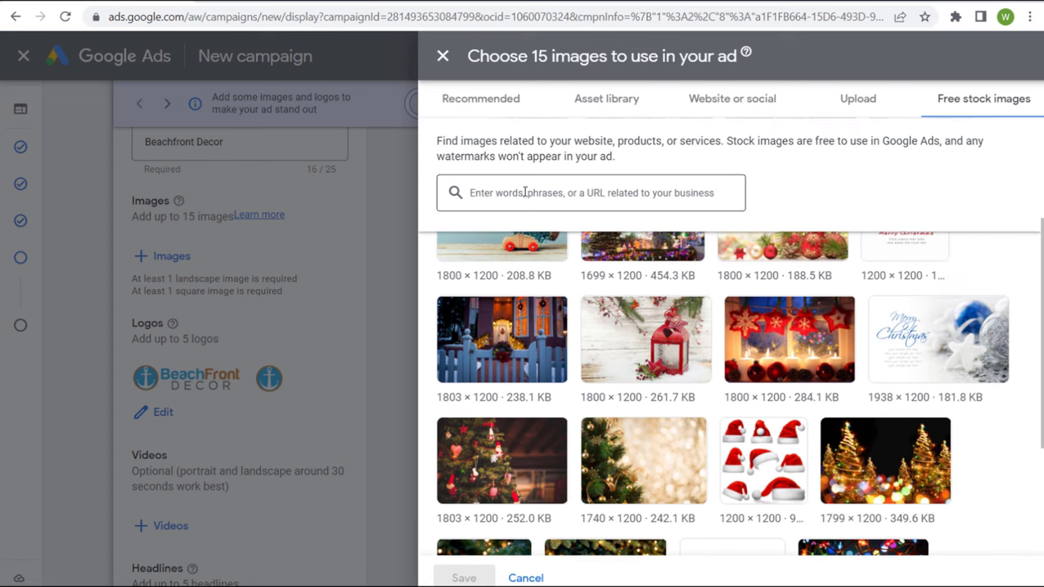
pyautogui.scroll(2, 524, 192)
pyautogui.click(515, 192)
pyautogui.write('bea')
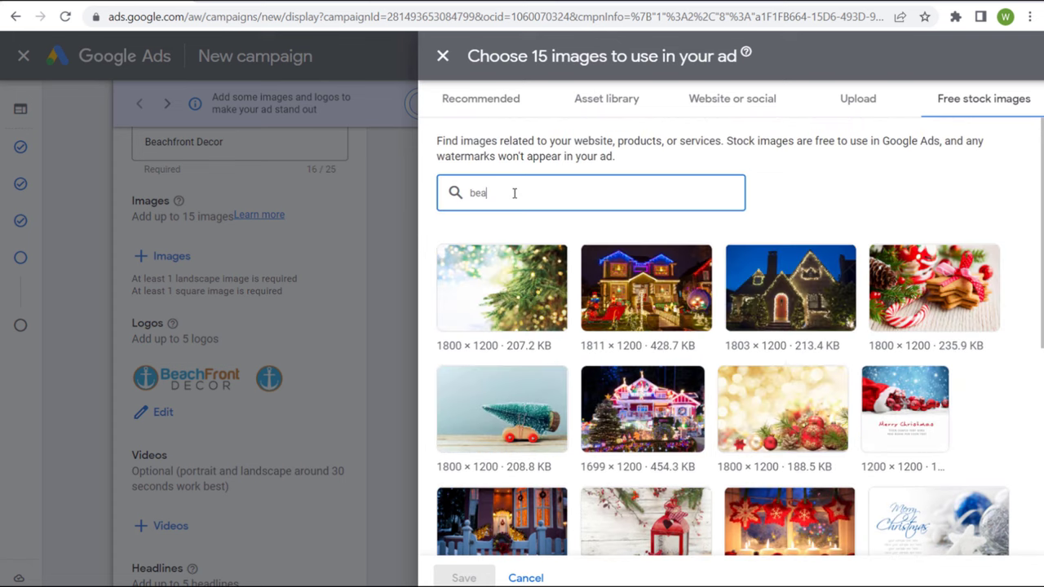
pyautogui.write('ch christmas')
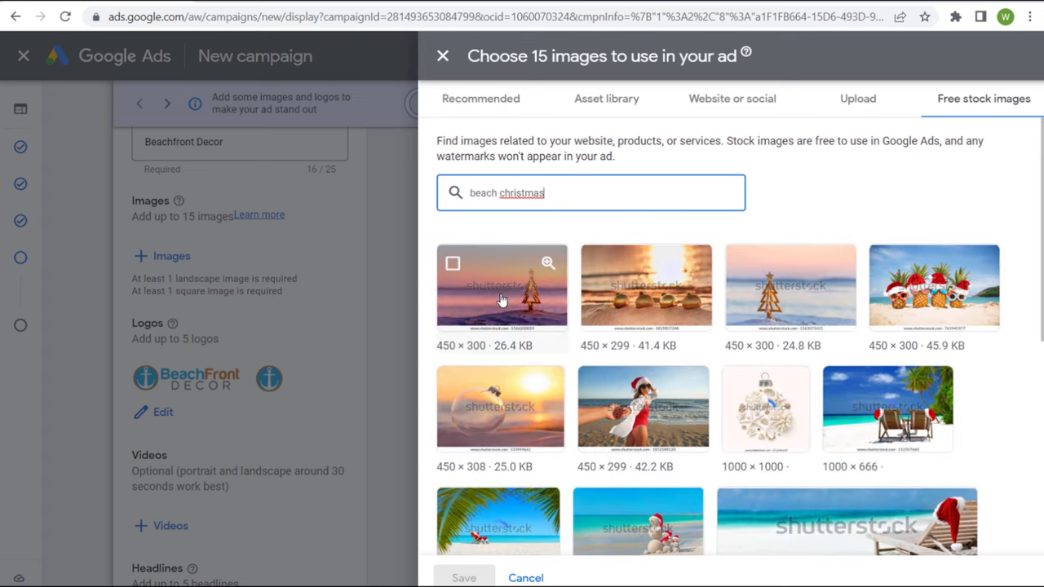
# - Choose the stock photo of four gold ornaments on the sand and move its 1.91:1 crop down to include more sand
pyautogui.click(642, 301)
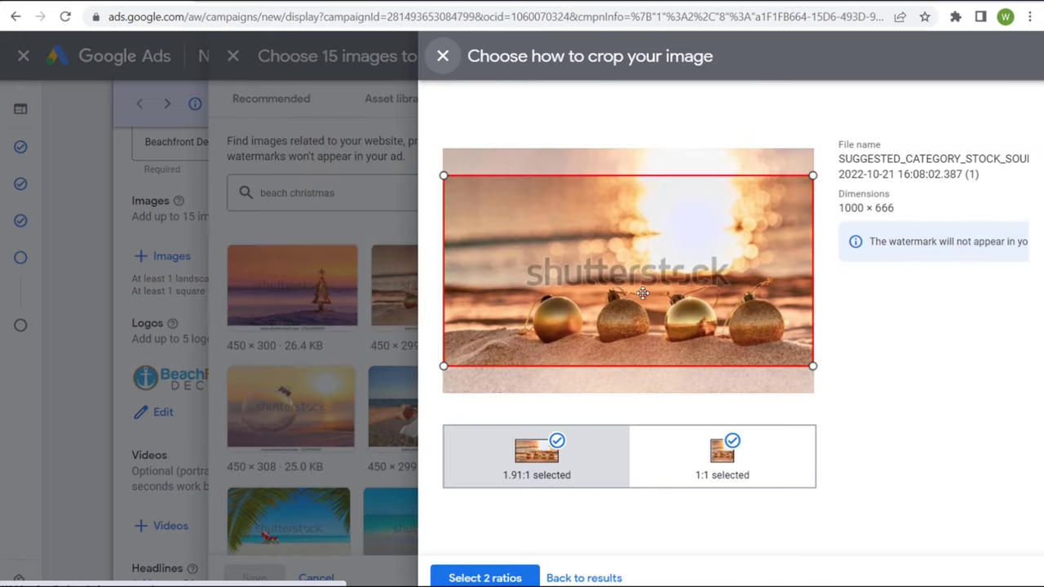
pyautogui.moveTo(715, 295); pyautogui.dragTo(715, 313)
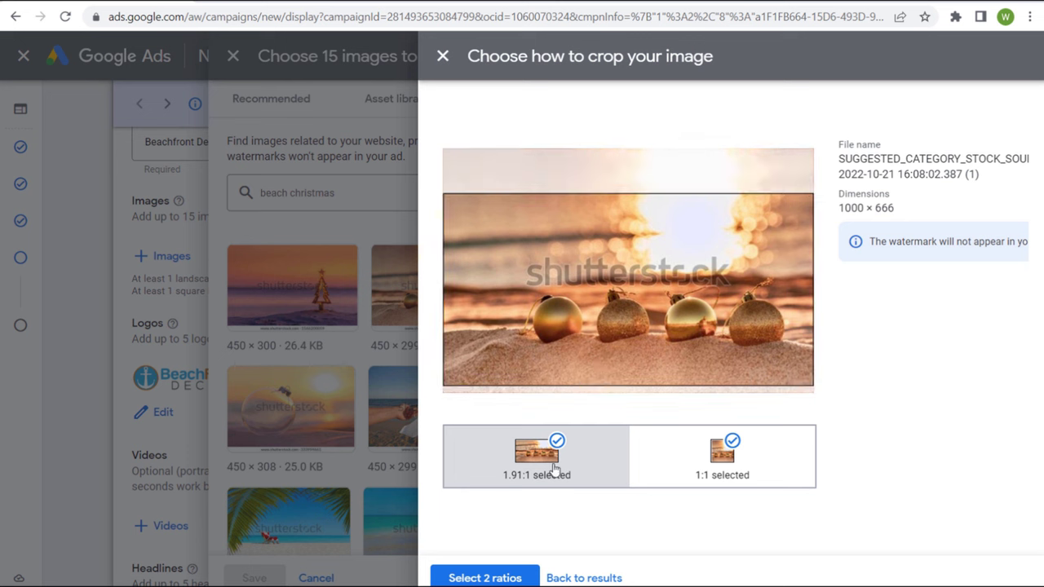
pyautogui.click(777, 470)
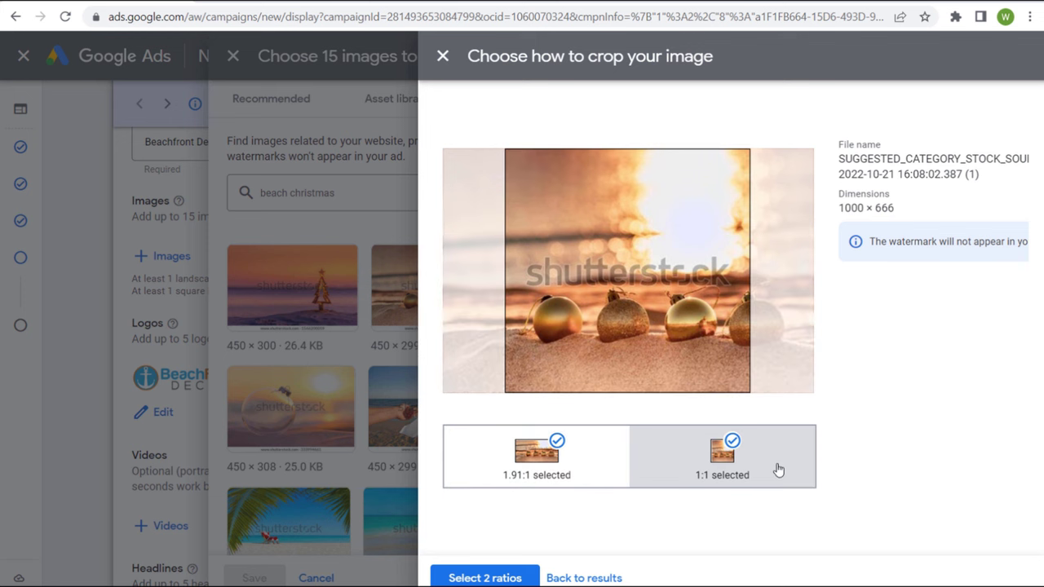
pyautogui.click(568, 476)
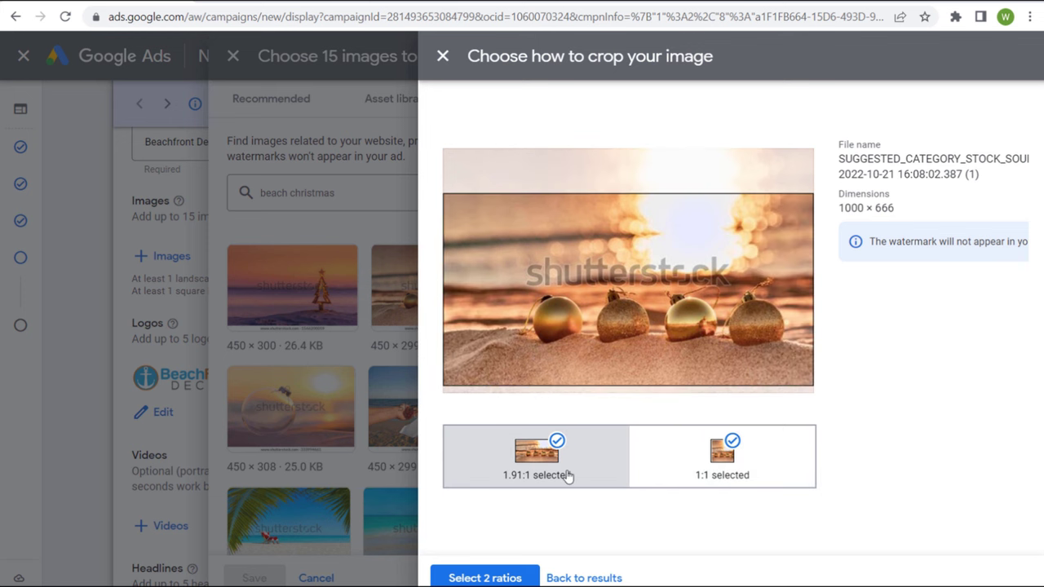
# - Shift the ornament photo's 1:1 crop to the right and add the photo to the selected images in both ratios
pyautogui.click(684, 481)
pyautogui.moveTo(659, 337)
pyautogui.mouseDown()
pyautogui.moveTo(689, 337)
pyautogui.moveTo(680, 336)
pyautogui.mouseUp()
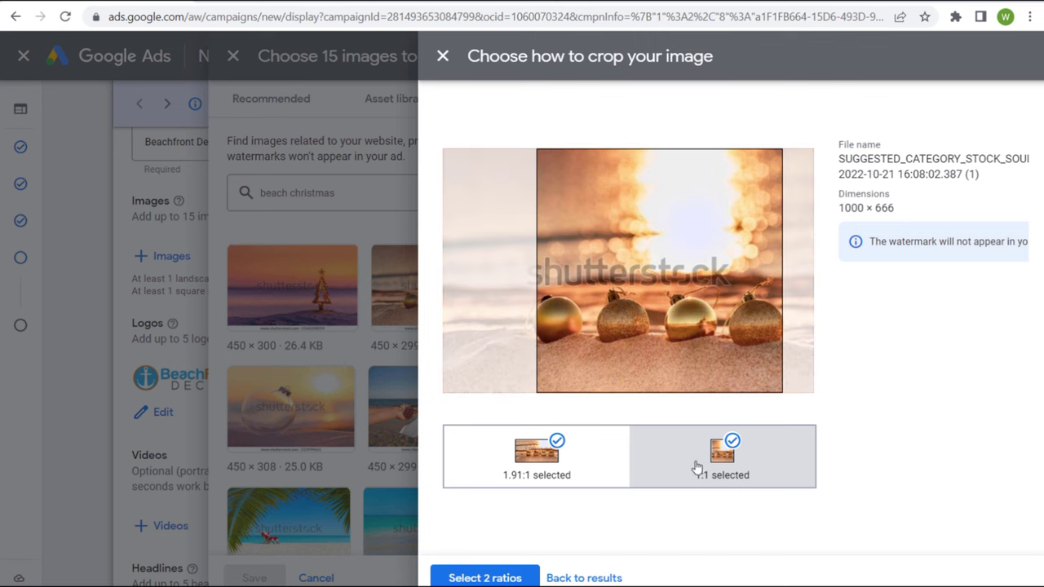
pyautogui.click(552, 463)
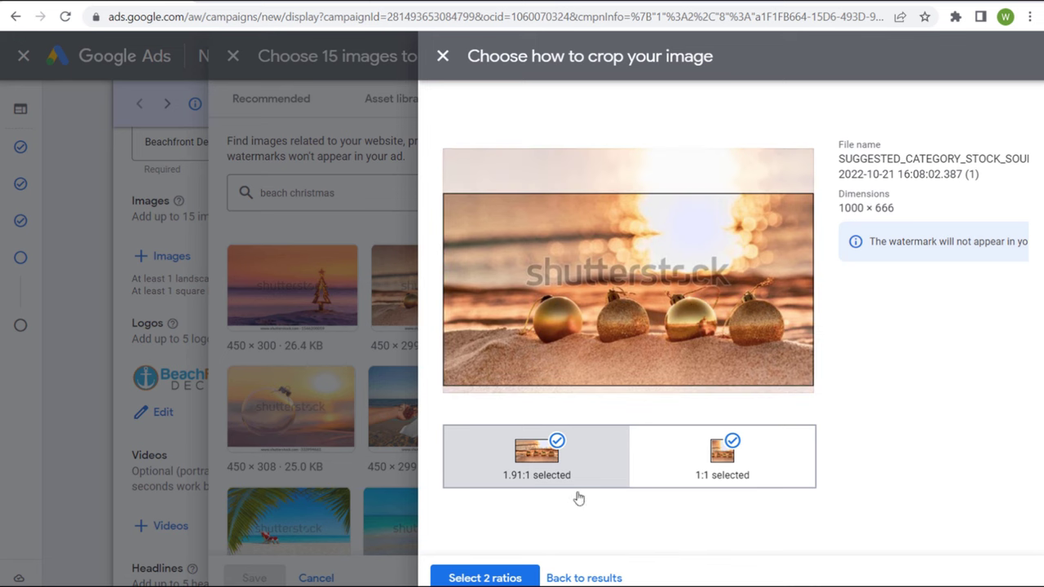
pyautogui.click(499, 578)
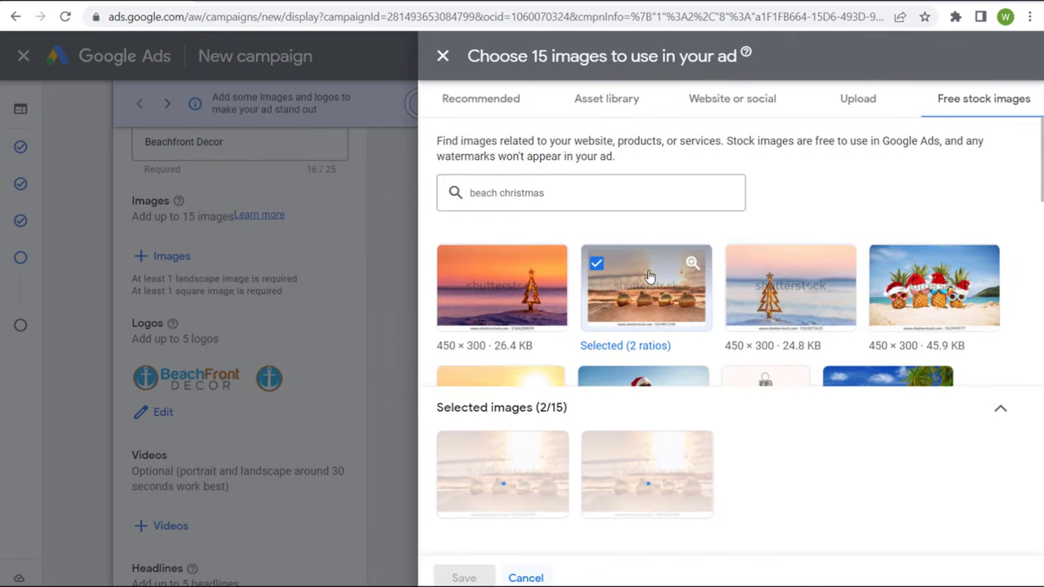
# - Add the asset library image of XMAS stockings on a fireplace in both the 1.91:1 and 1:1 ratios
pyautogui.click(596, 105)
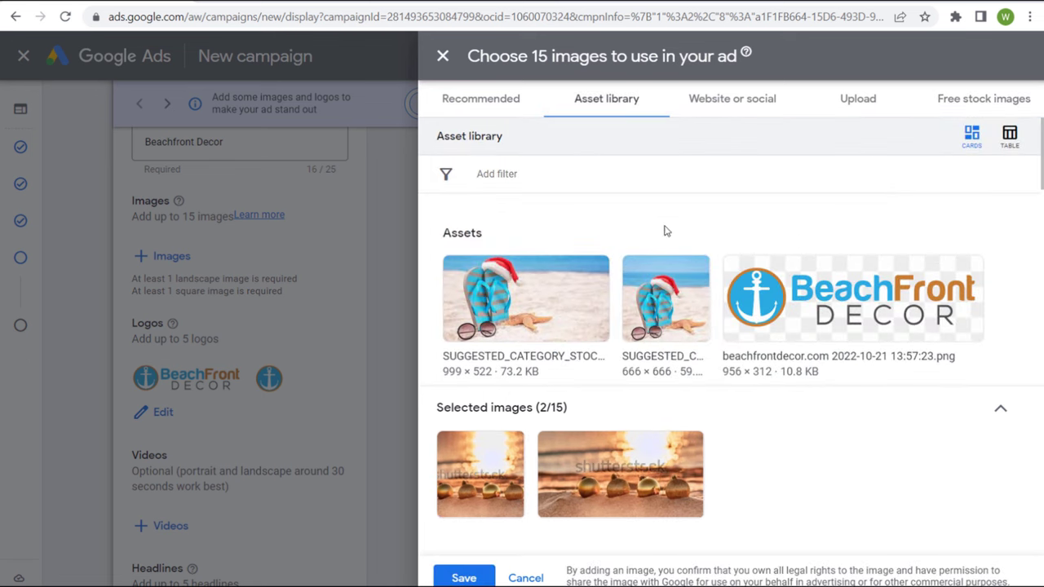
pyautogui.scroll(-1, 737, 215)
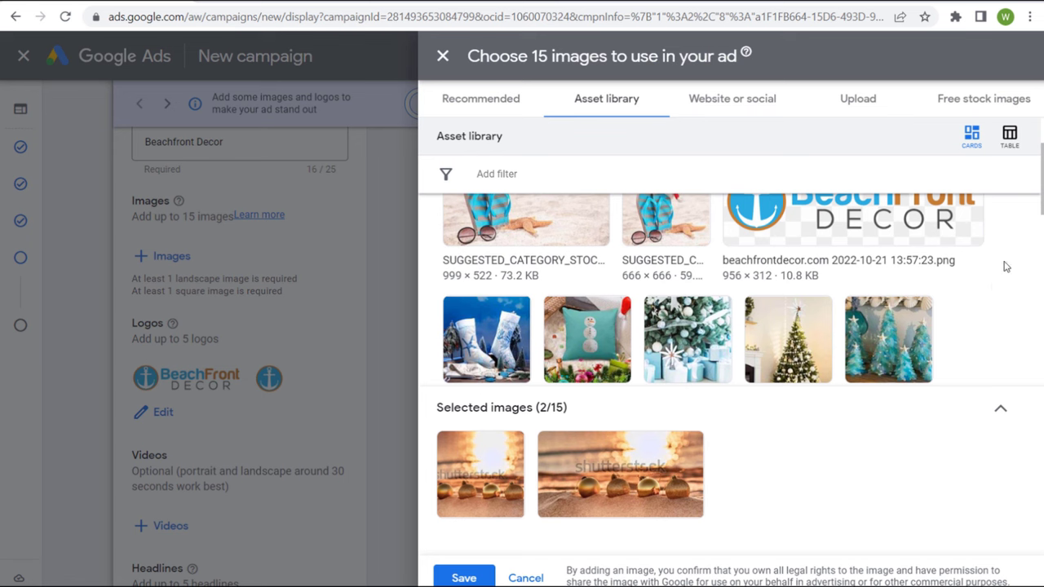
pyautogui.moveTo(1040, 178); pyautogui.dragTo(1040, 245)
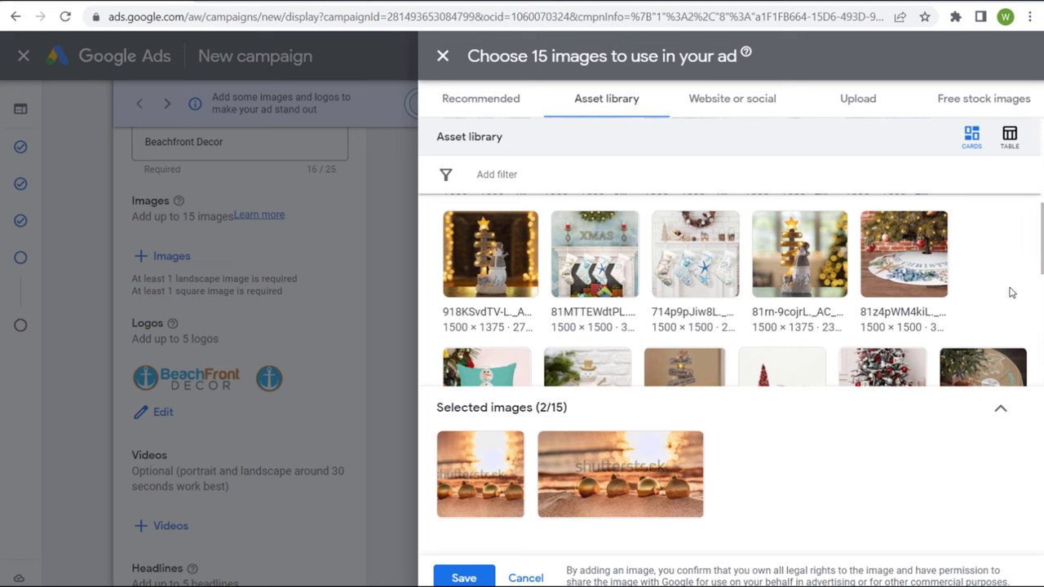
pyautogui.click(583, 253)
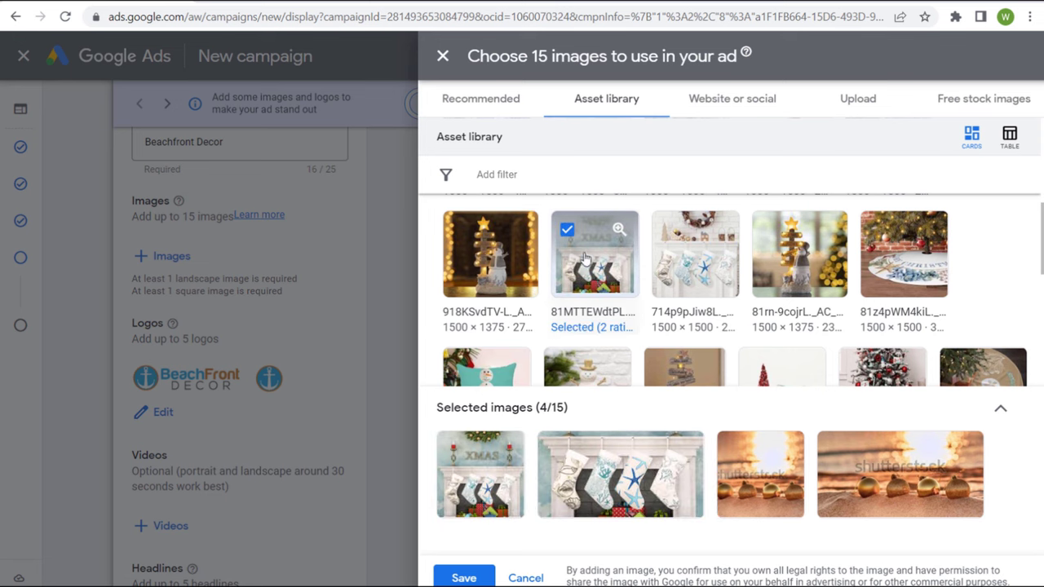
pyautogui.click(597, 329)
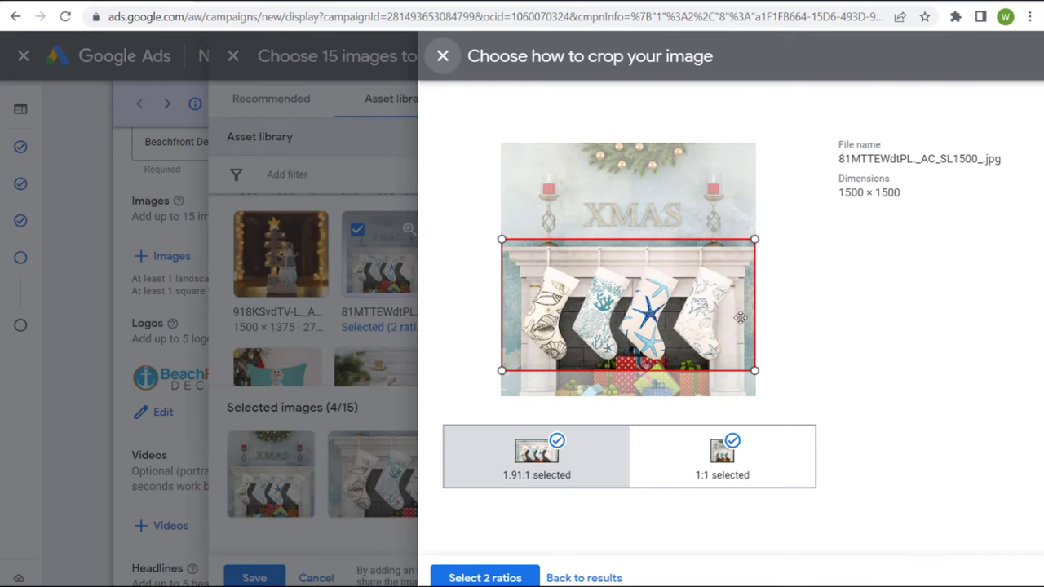
pyautogui.click(687, 459)
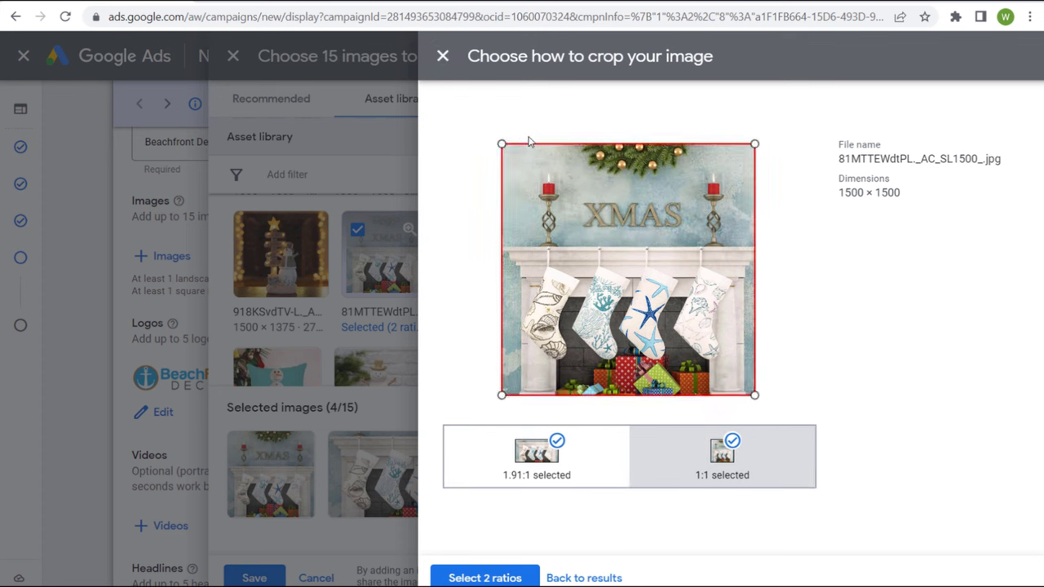
pyautogui.click(484, 578)
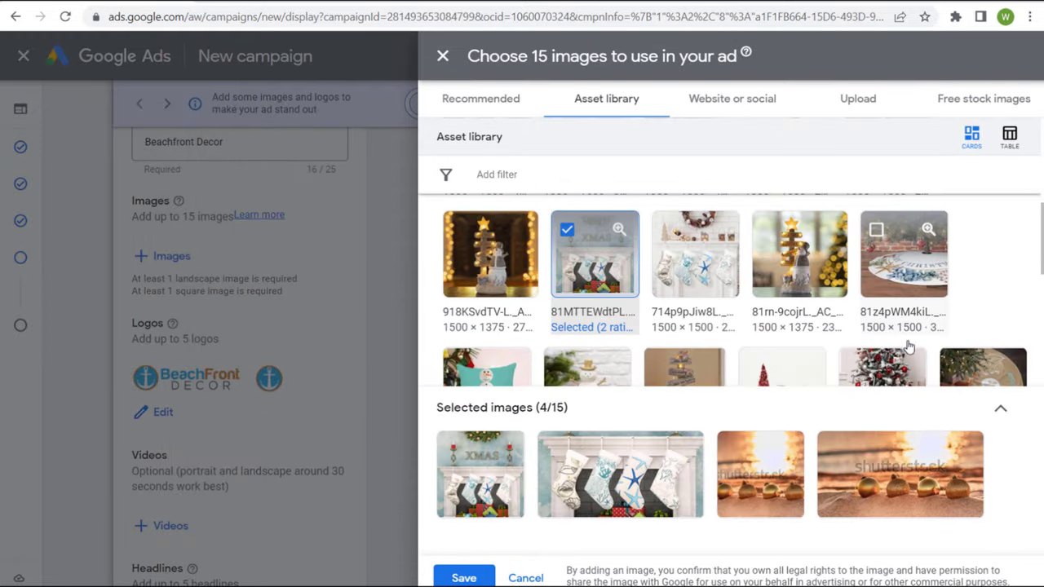
# - Add the lit snowman signpost image in the 1:1 ratio only, excluding 1.91:1 and shifting the square crop slightly right
pyautogui.click(501, 277)
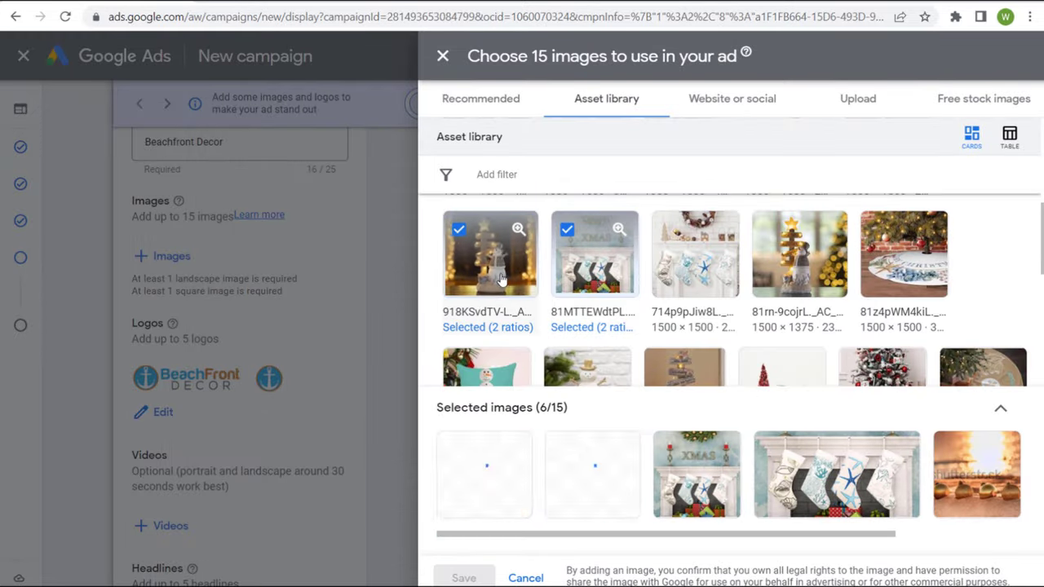
pyautogui.click(473, 328)
pyautogui.moveTo(670, 363); pyautogui.dragTo(670, 234)
pyautogui.click(557, 442)
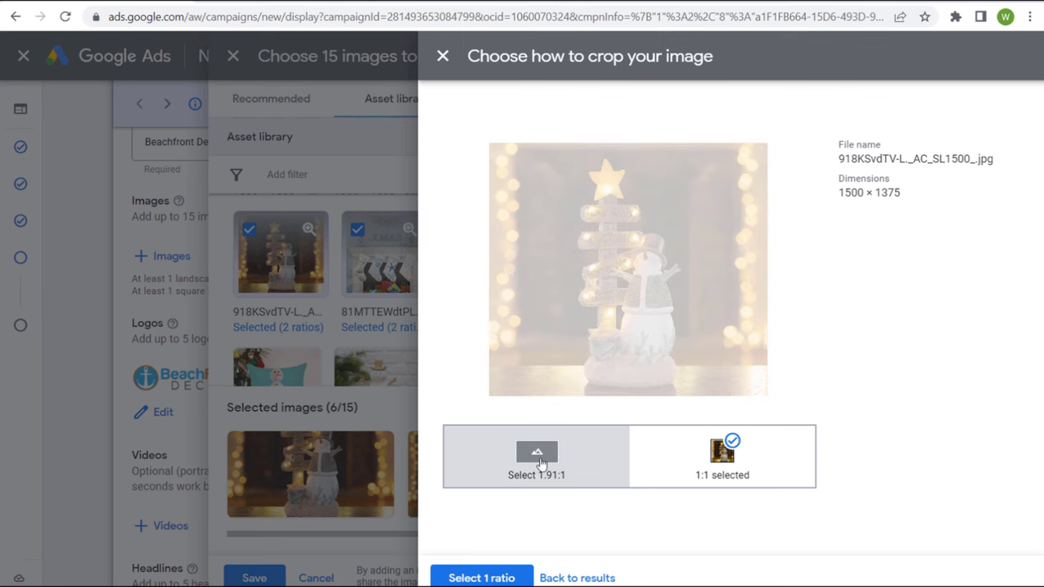
pyautogui.click(750, 476)
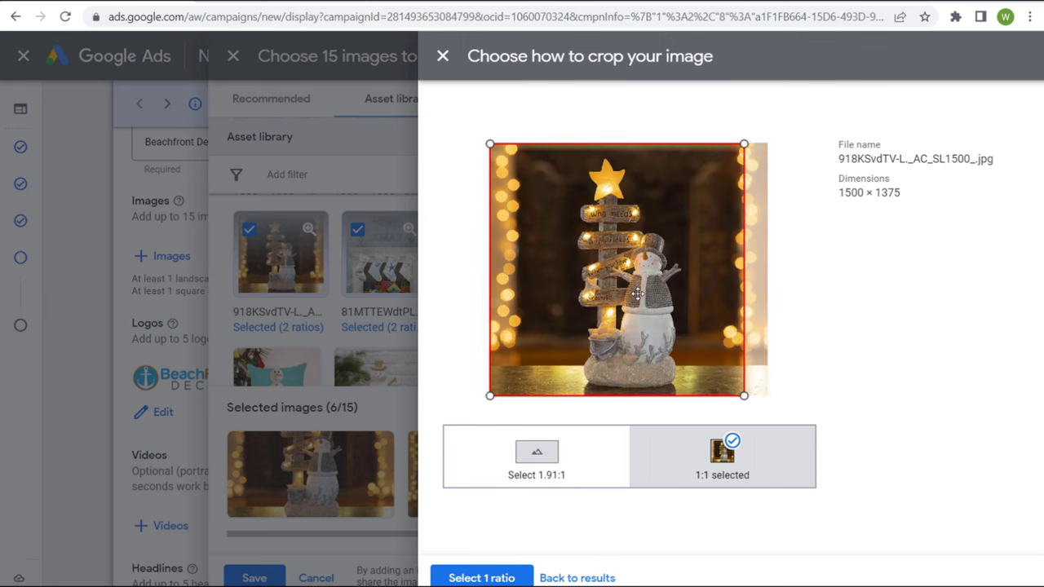
pyautogui.moveTo(637, 293)
pyautogui.mouseDown()
pyautogui.moveTo(659, 293)
pyautogui.moveTo(643, 294)
pyautogui.mouseUp()
pyautogui.click(479, 575)
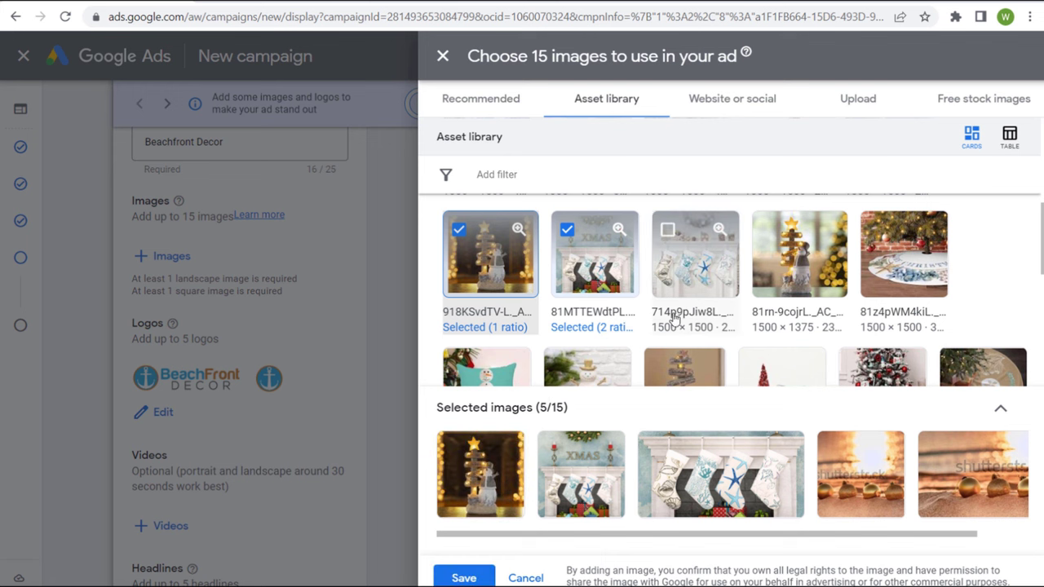
# - Add the asset library image of blue gifts under a Christmas tree in both ratios, moving its 1.91:1 crop down over the gifts
pyautogui.scroll(1, 734, 310)
pyautogui.scroll(1, 734, 309)
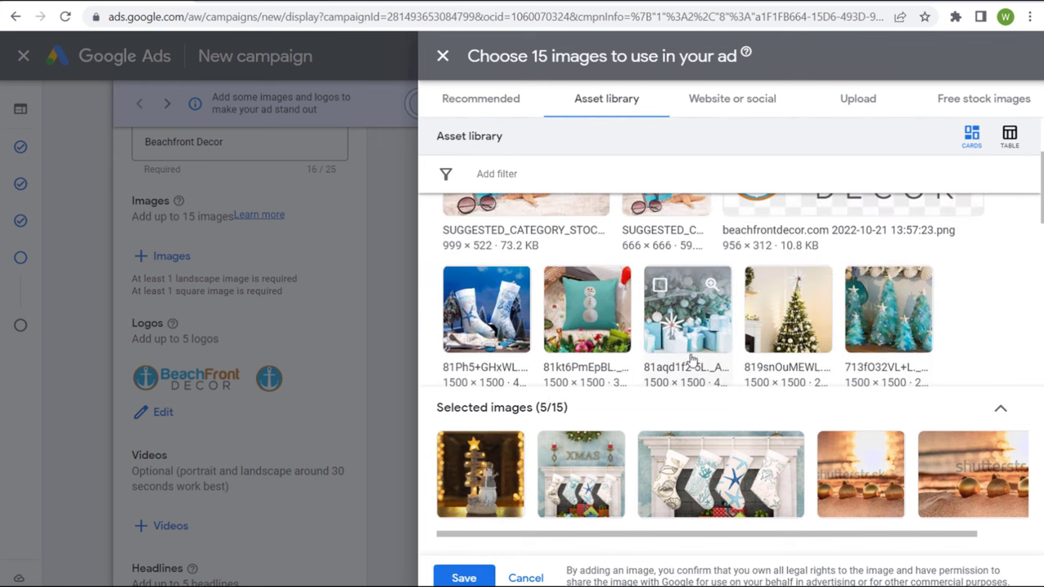
pyautogui.click(688, 310)
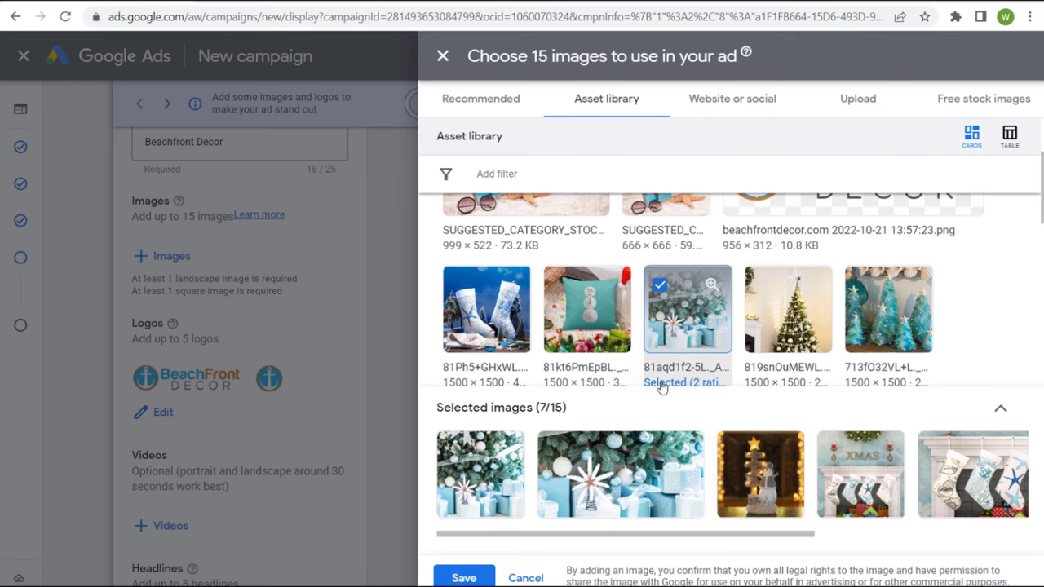
pyautogui.click(664, 383)
pyautogui.moveTo(726, 315); pyautogui.dragTo(726, 328)
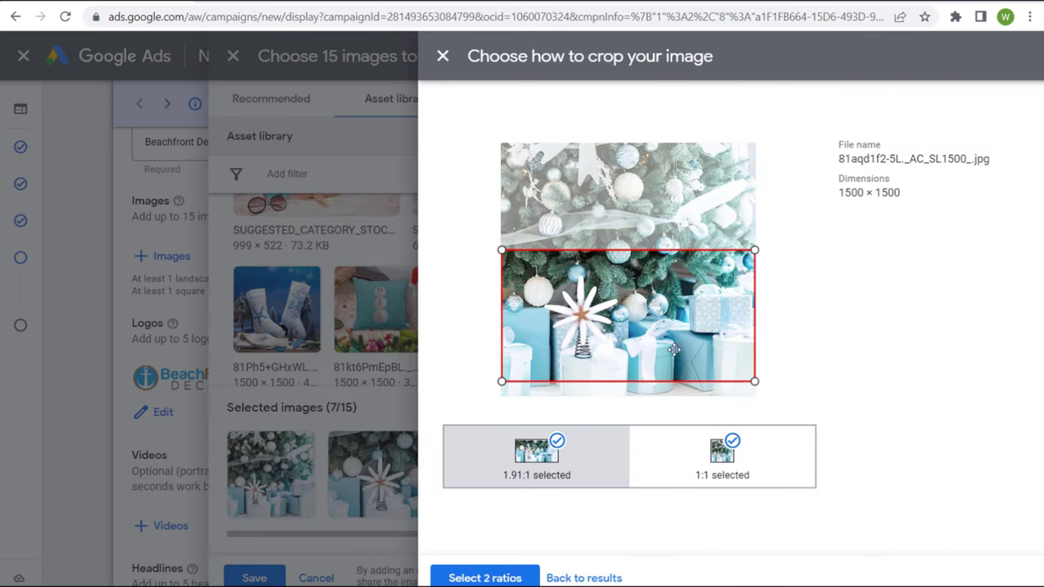
pyautogui.click(719, 469)
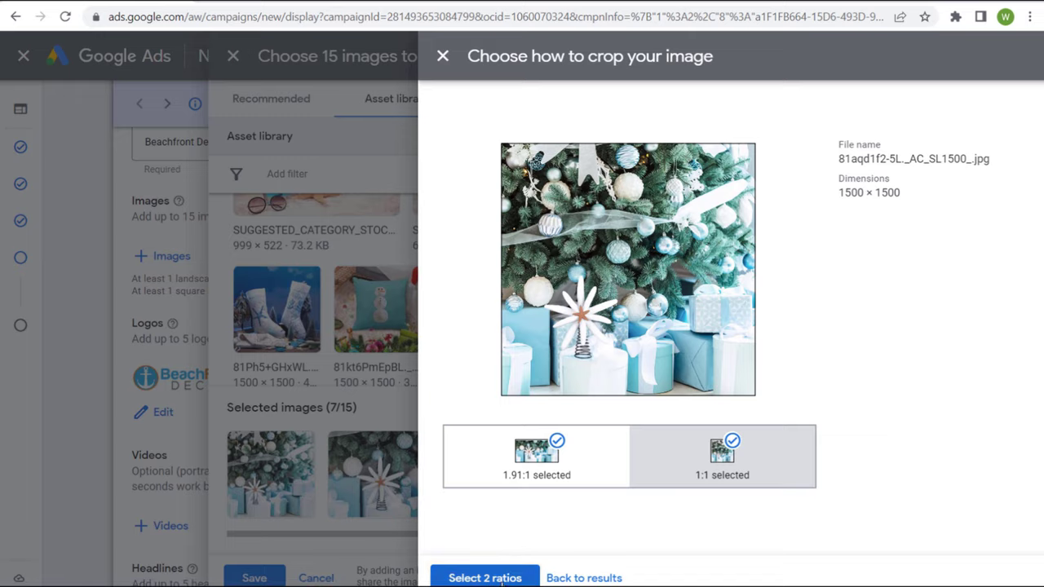
pyautogui.click(526, 576)
# - Add the image of two starfish and coral stockings in the 1:1 ratio only, trying a lower 1.91:1 crop before excluding that ratio
pyautogui.click(486, 383)
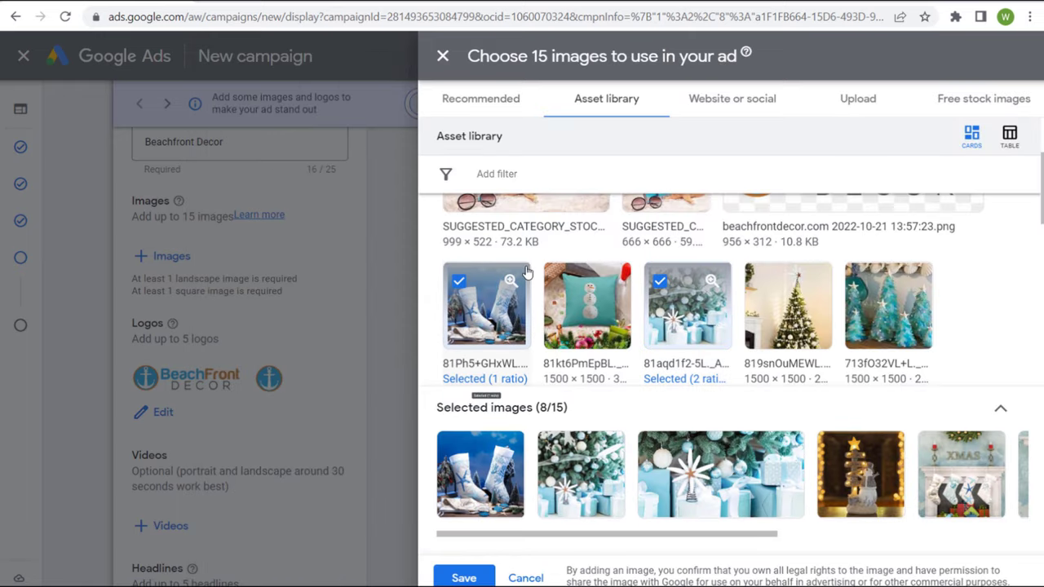
pyautogui.click(472, 379)
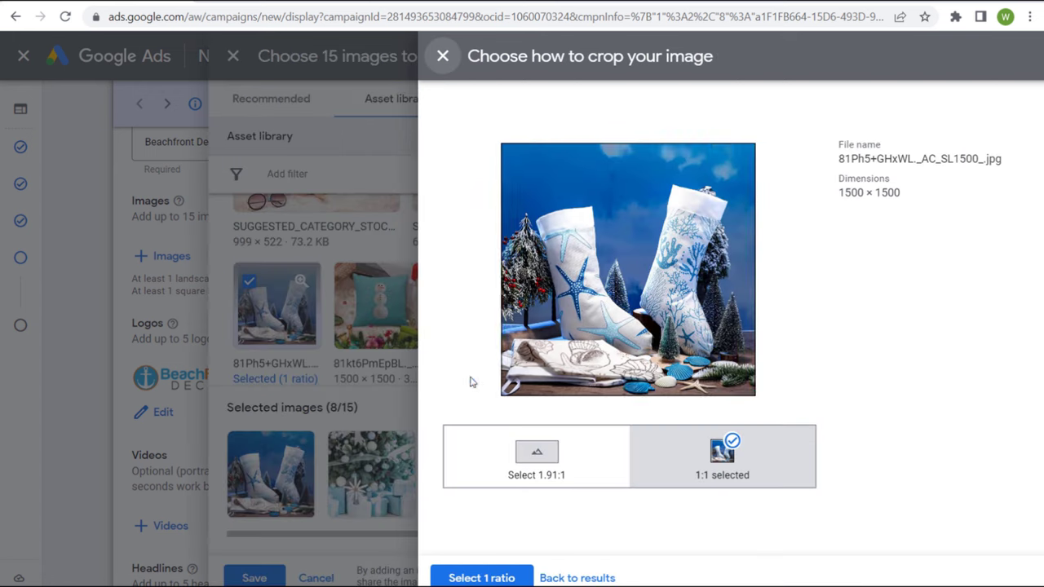
pyautogui.click(562, 475)
pyautogui.moveTo(661, 261); pyautogui.dragTo(622, 399)
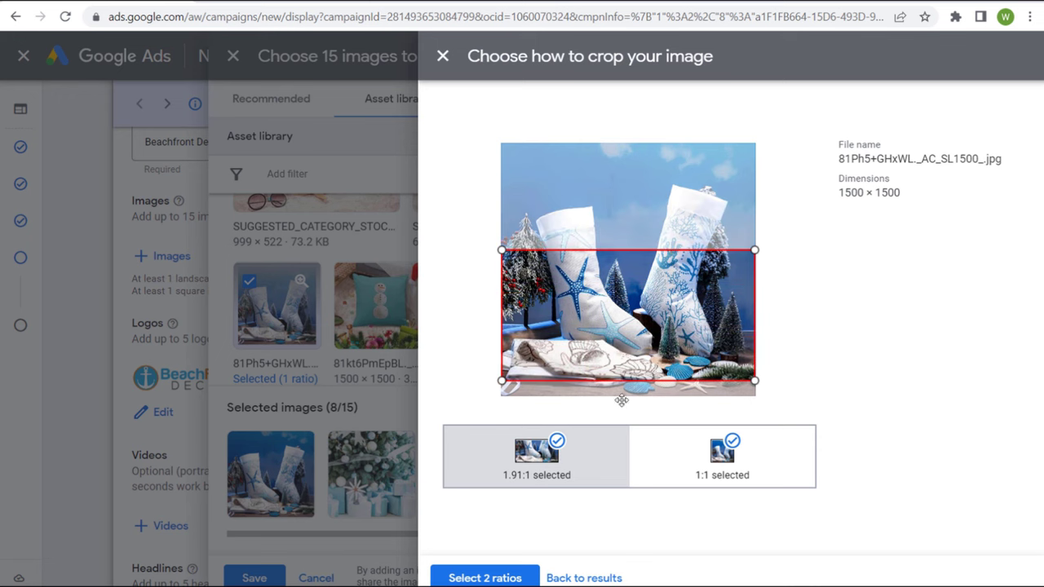
pyautogui.click(557, 450)
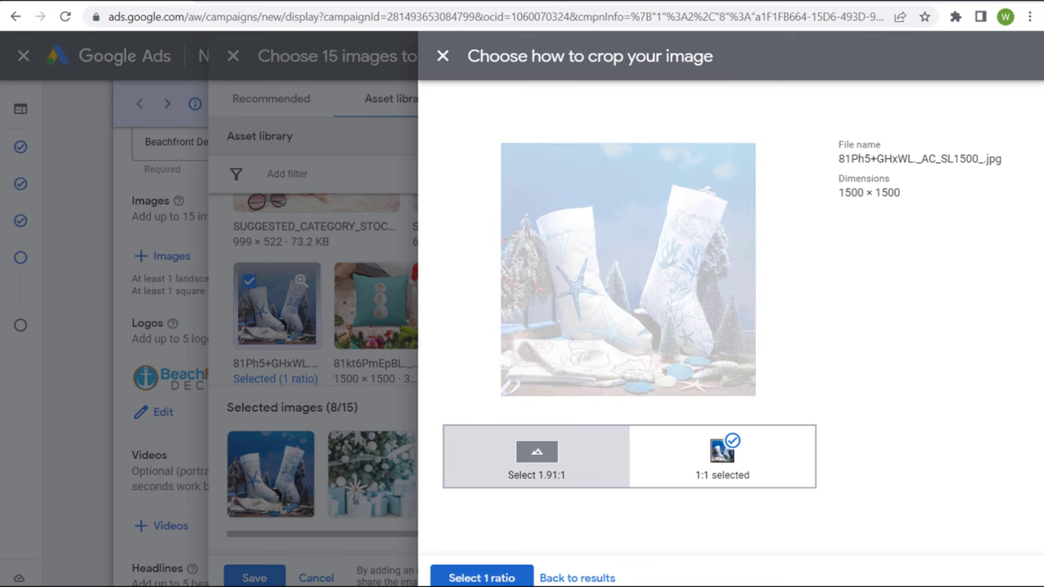
pyautogui.click(522, 571)
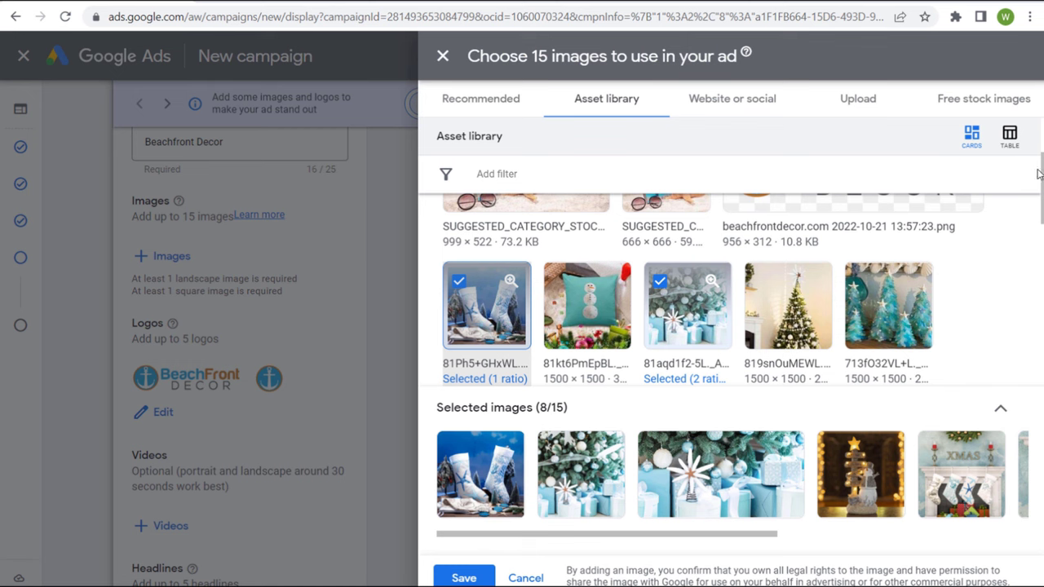
# - Add the teal snowman pillow image beside the stockings and the turquoise starfish-topped trees image in one ratio each
pyautogui.scroll(2, 1011, 200)
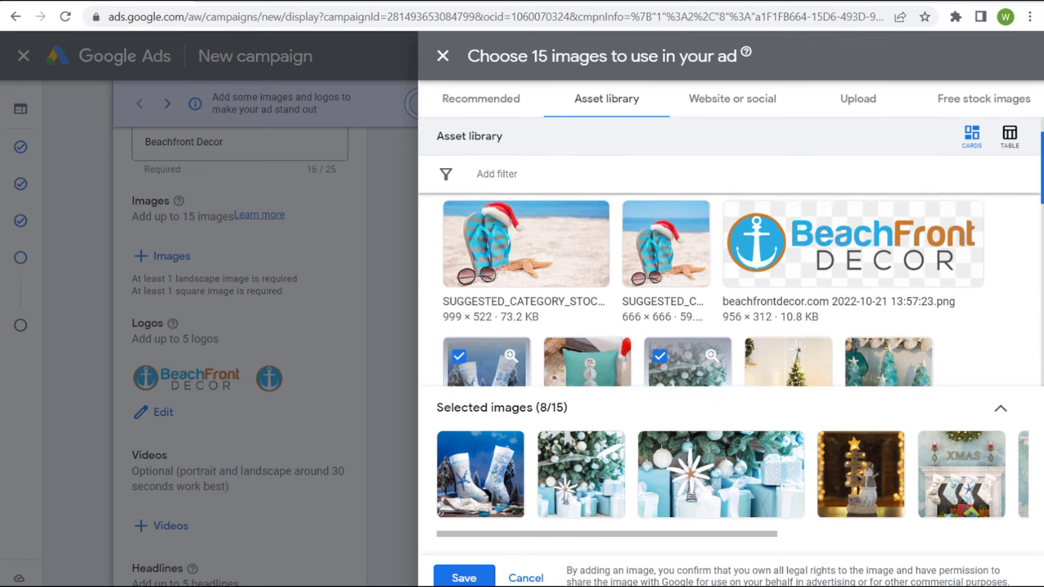
pyautogui.scroll(-2, 679, 259)
pyautogui.click(586, 286)
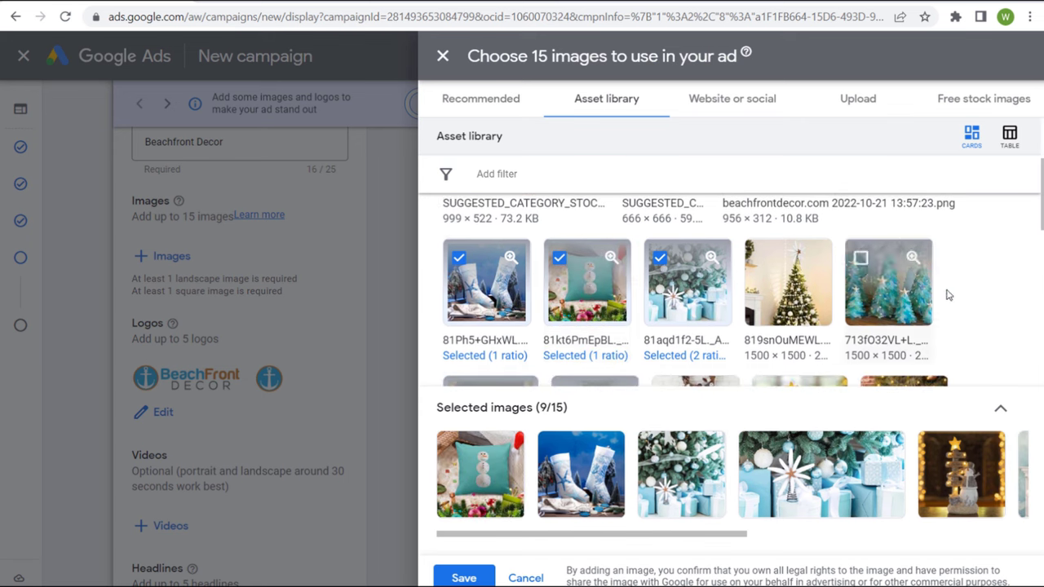
pyautogui.click(904, 304)
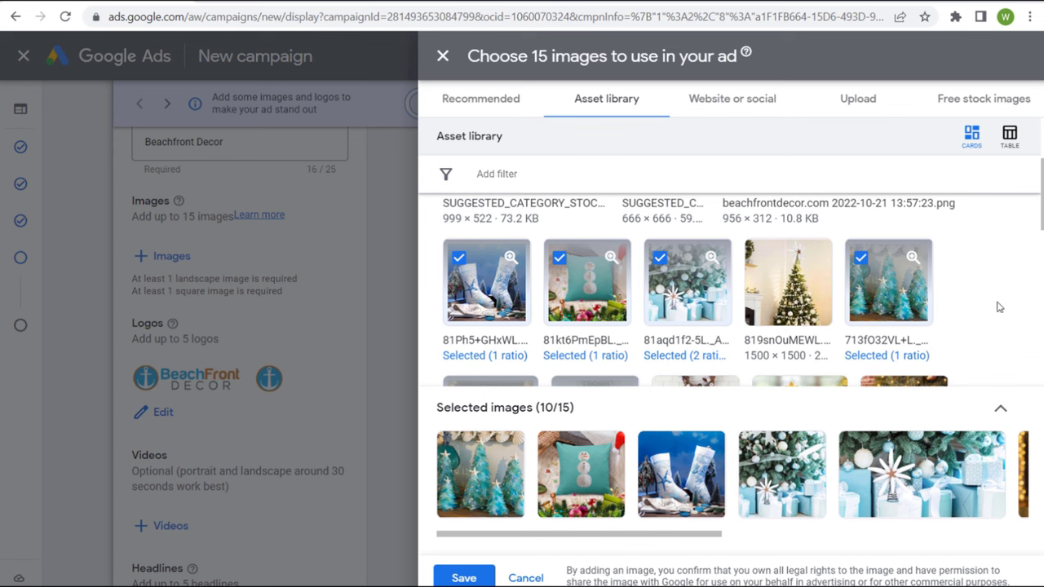
# - Add the Merry Christmas tree skirt image with the brick wall in both the 1.91:1 and 1:1 ratios
pyautogui.scroll(-2, 1029, 220)
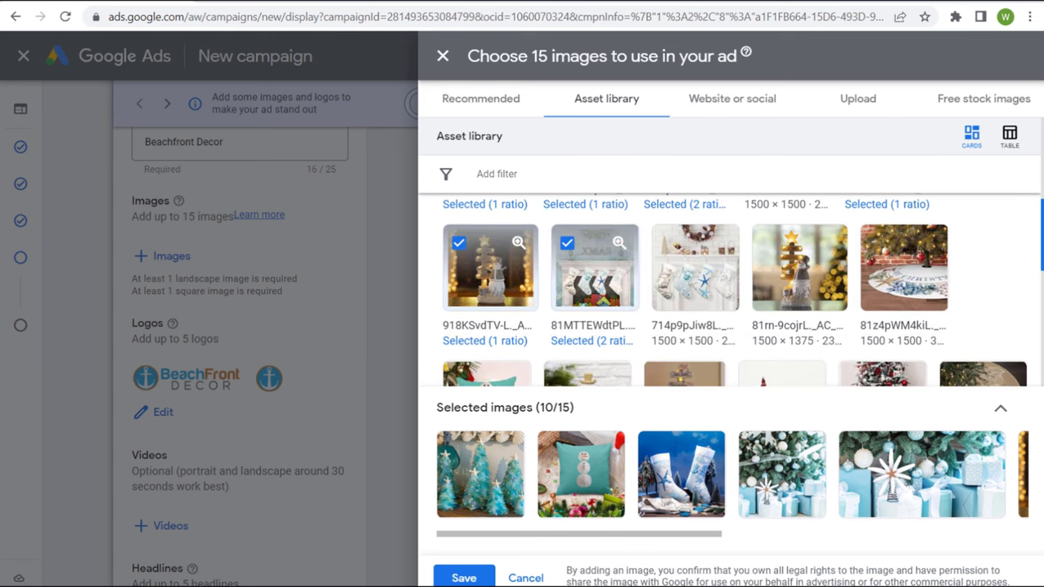
pyautogui.scroll(-2, 1007, 234)
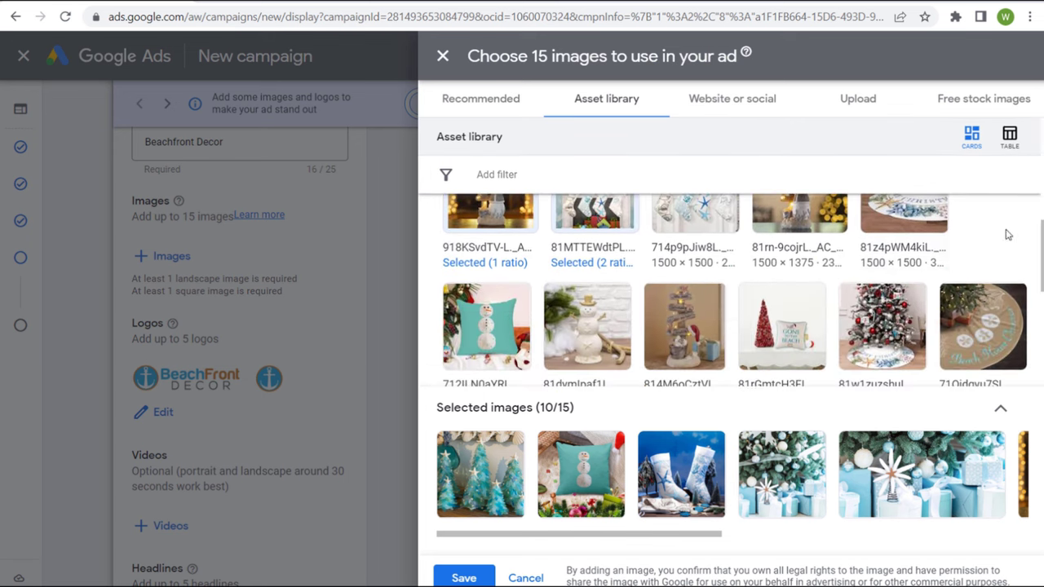
pyautogui.click(916, 207)
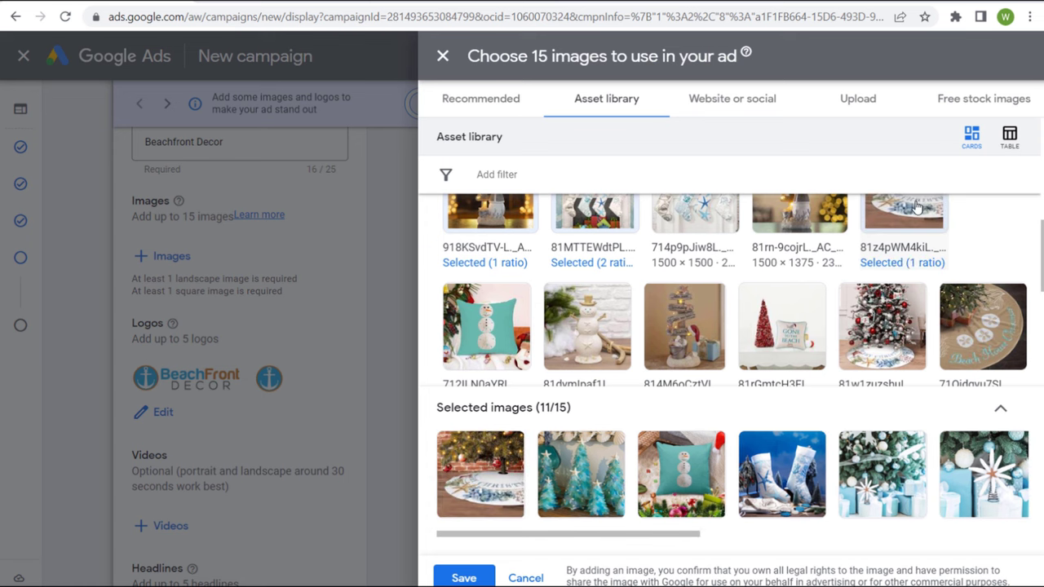
pyautogui.click(865, 261)
pyautogui.click(562, 458)
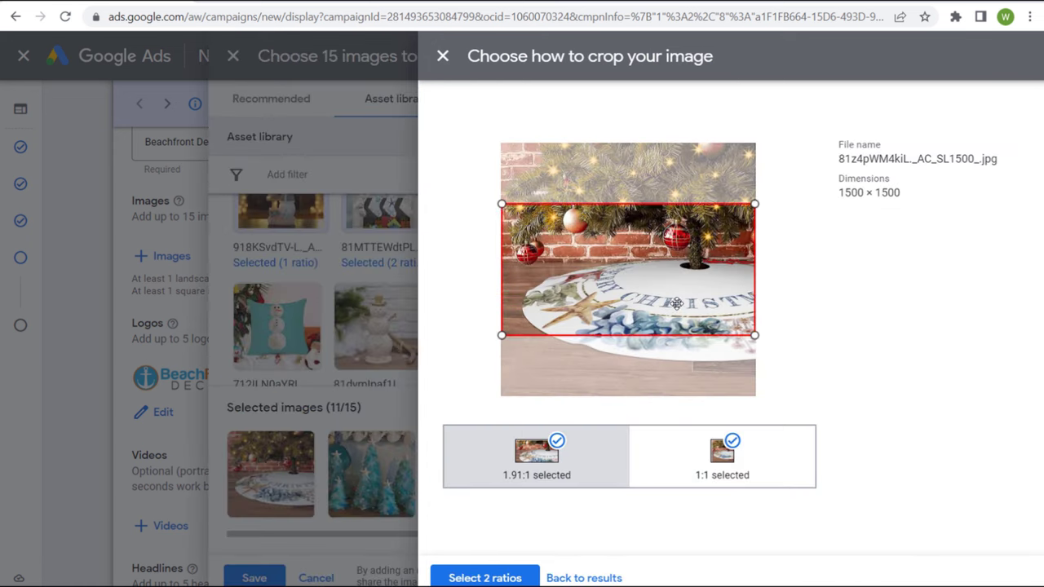
pyautogui.click(512, 575)
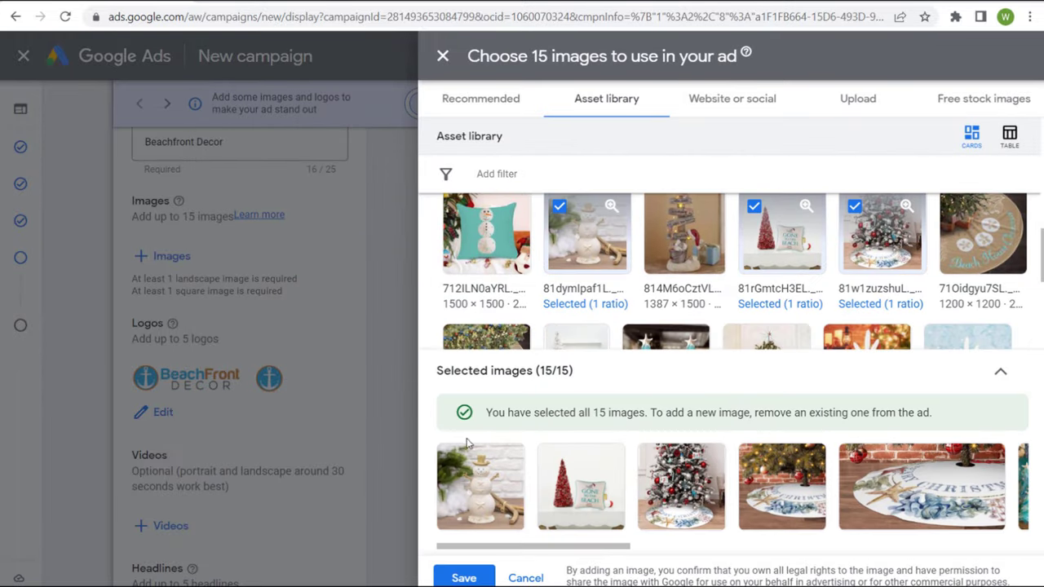
# - Save the full selection of 15 images to the ad
pyautogui.moveTo(550, 413); pyautogui.dragTo(765, 413)
pyautogui.click(865, 412)
pyautogui.moveTo(520, 413); pyautogui.dragTo(612, 412)
pyautogui.click(668, 412)
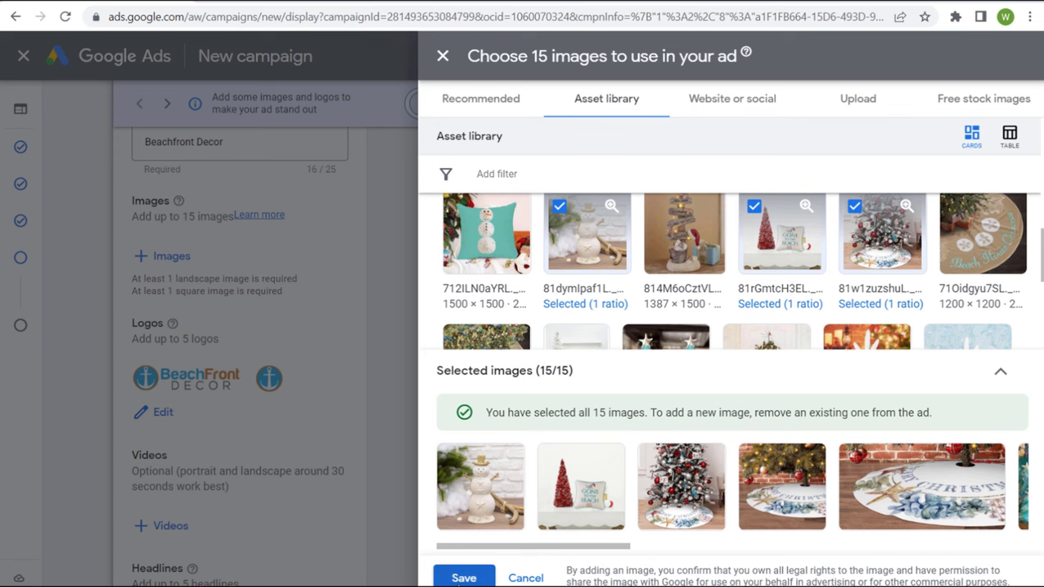
pyautogui.click(461, 578)
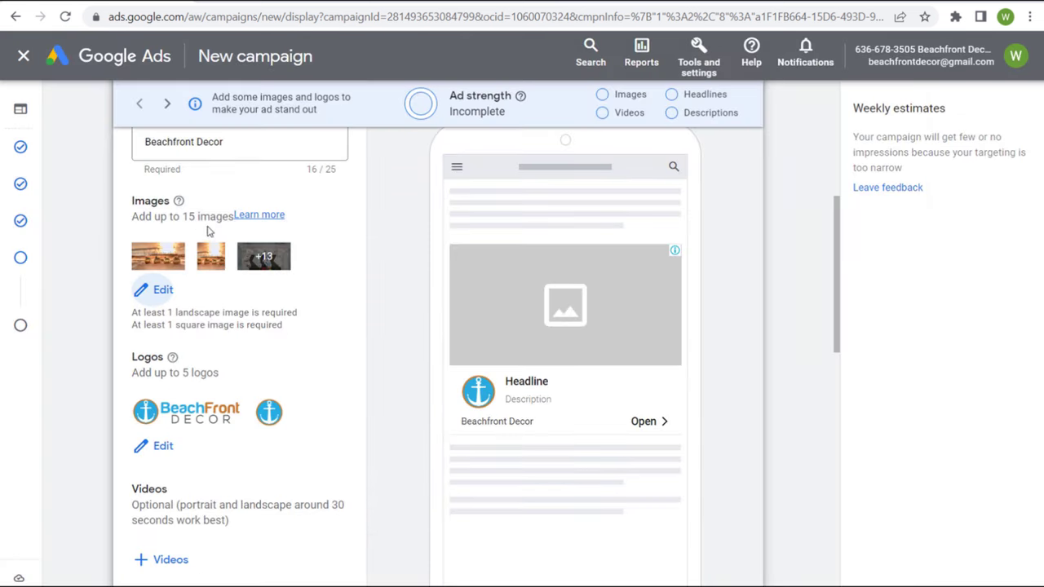
# - Switch to YouTube Studio, open the BeachfrontDecor 30SecAd1 Christmas Portrait video on YouTube and copy its URL
pyautogui.scroll(-1, 245, 326)
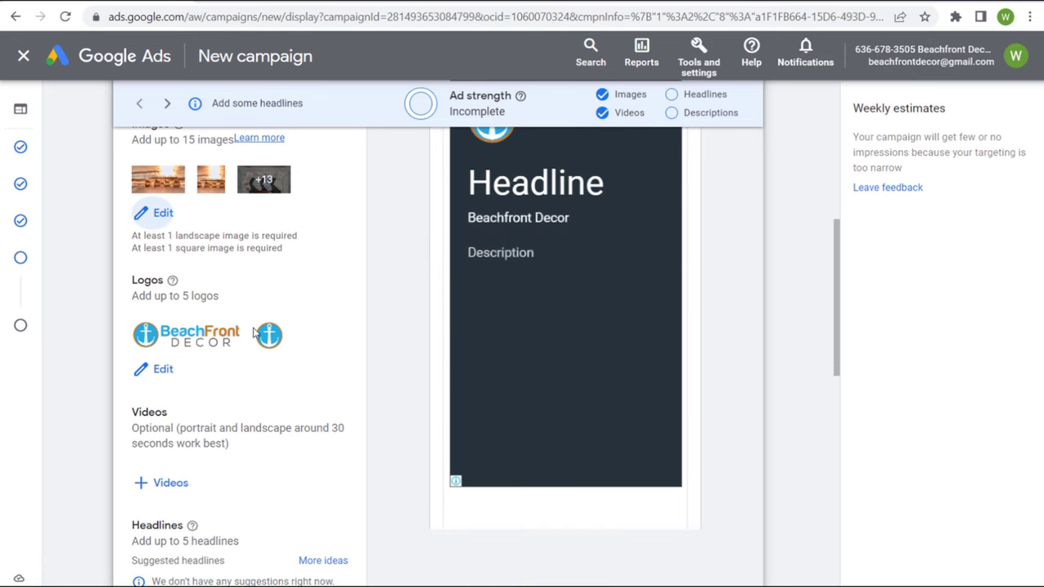
pyautogui.scroll(-1, 362, 318)
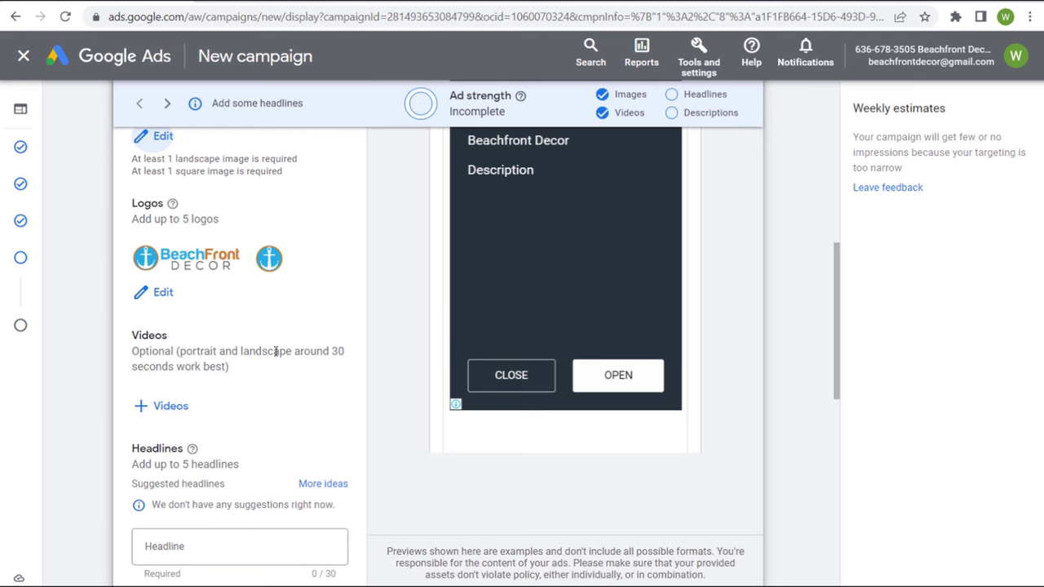
pyautogui.moveTo(131, 356); pyautogui.dragTo(263, 366)
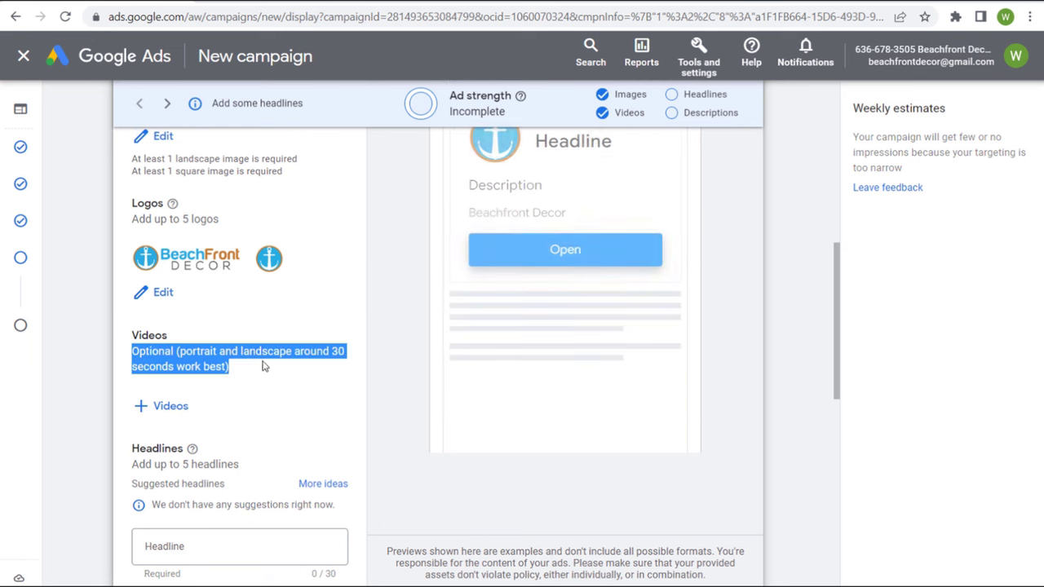
pyautogui.click(295, 353)
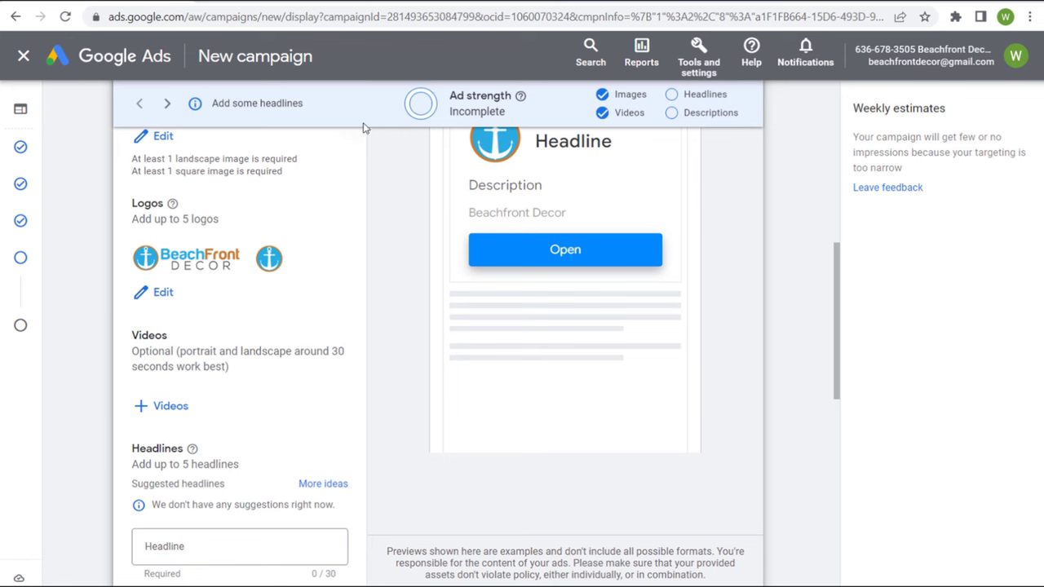
pyautogui.click(325, 3)
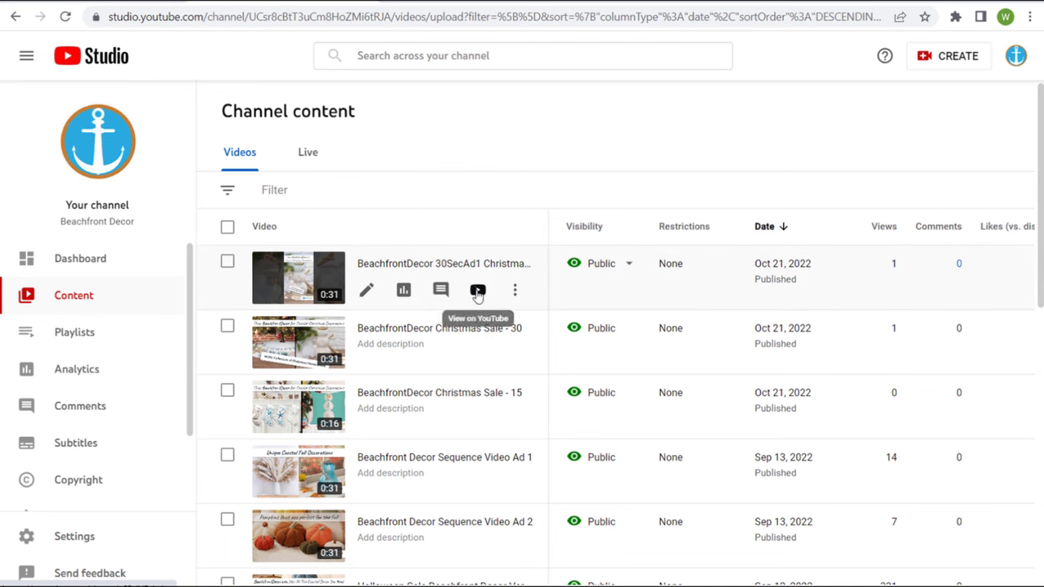
pyautogui.rightClick(478, 295)
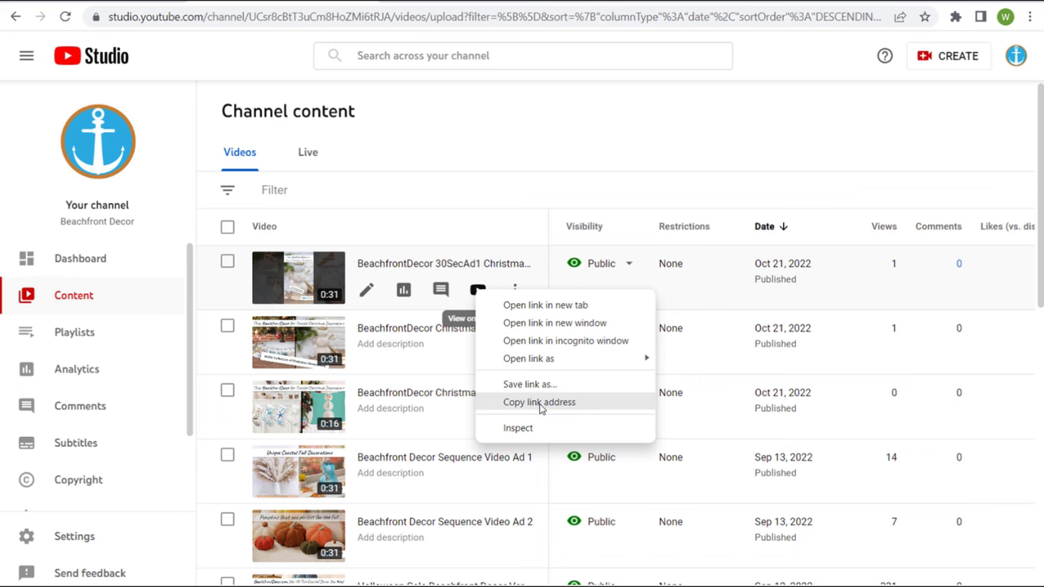
pyautogui.click(514, 138)
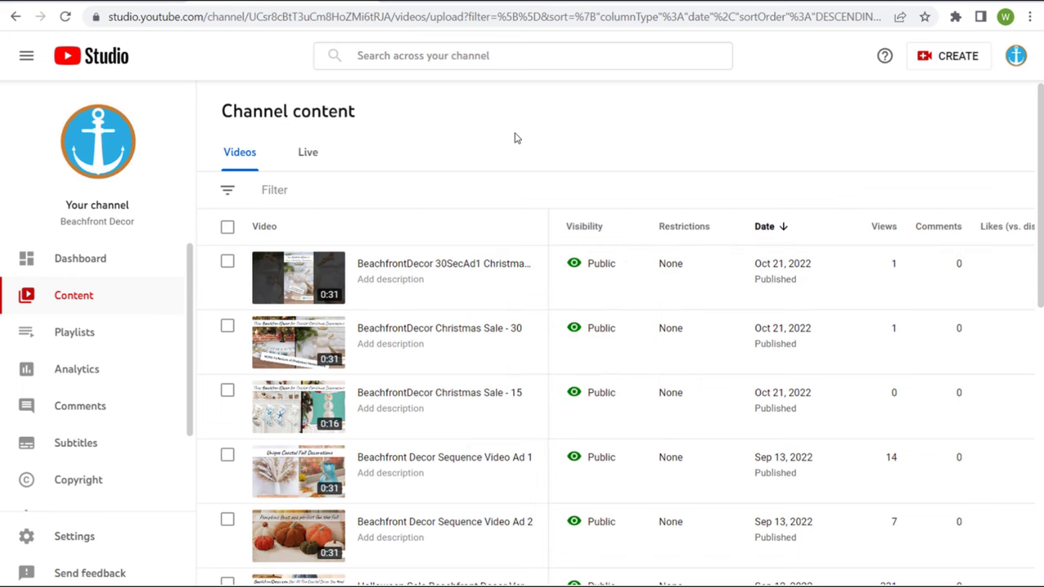
pyautogui.click(478, 292)
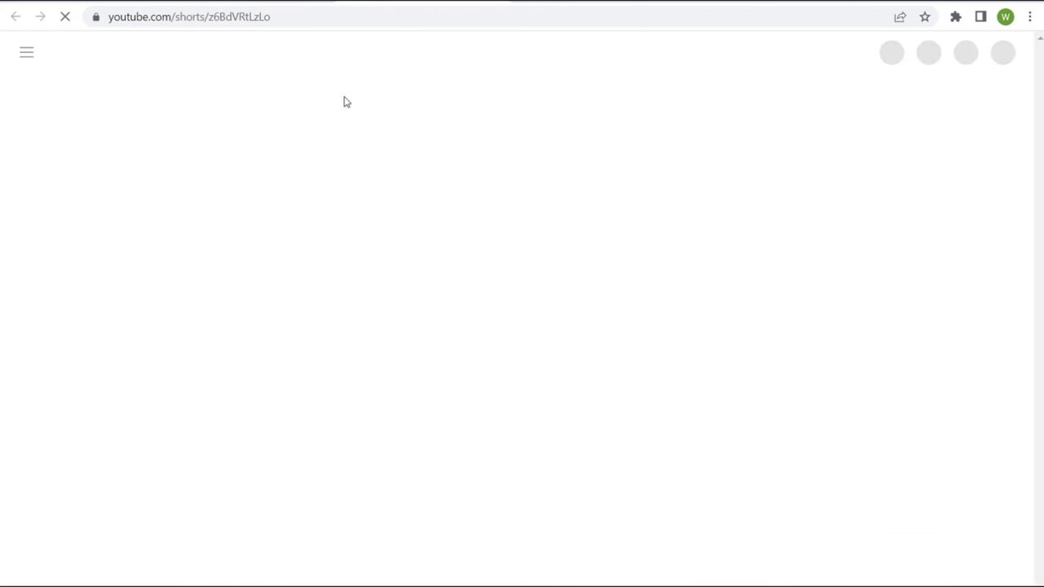
pyautogui.click(315, 12)
pyautogui.hotkey('ctrl', 'c')
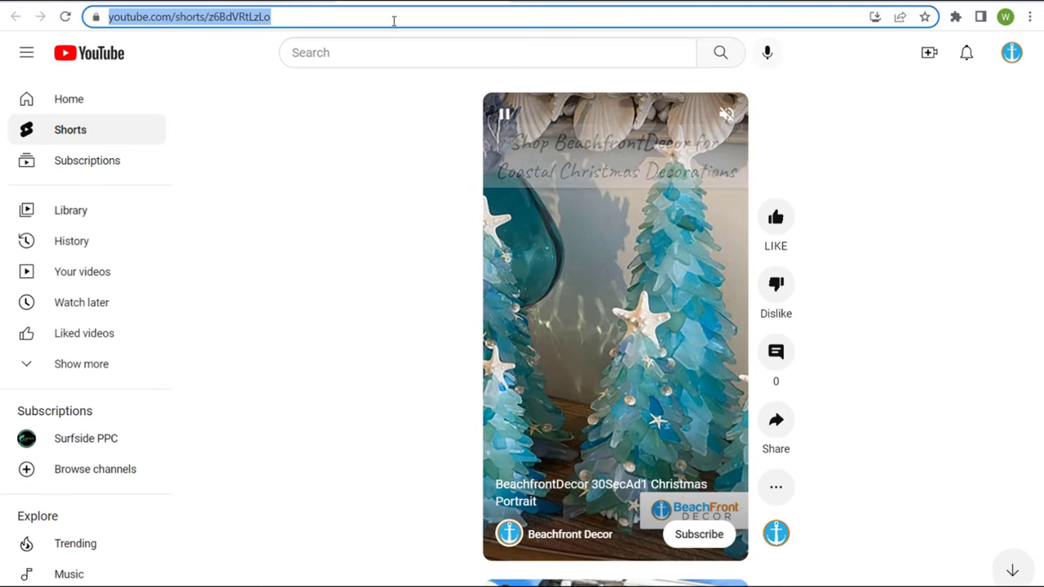
pyautogui.click(81, 2)
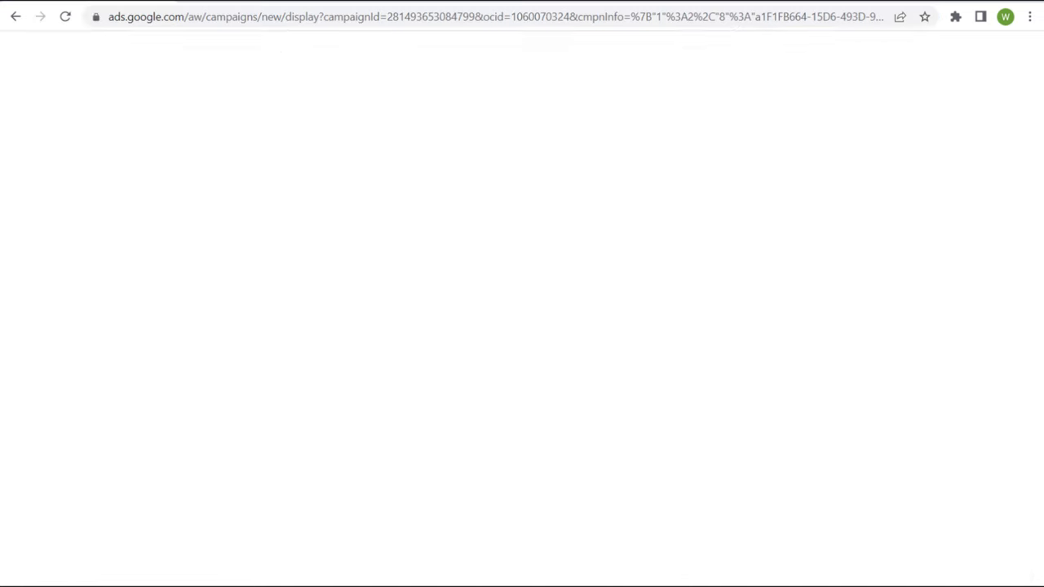
pyautogui.click(168, 405)
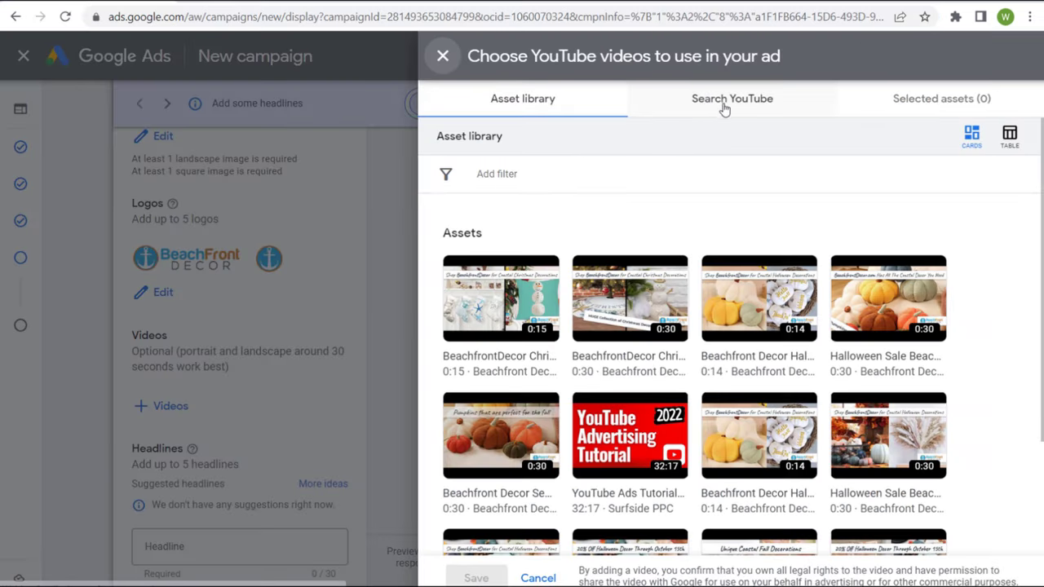
pyautogui.click(729, 101)
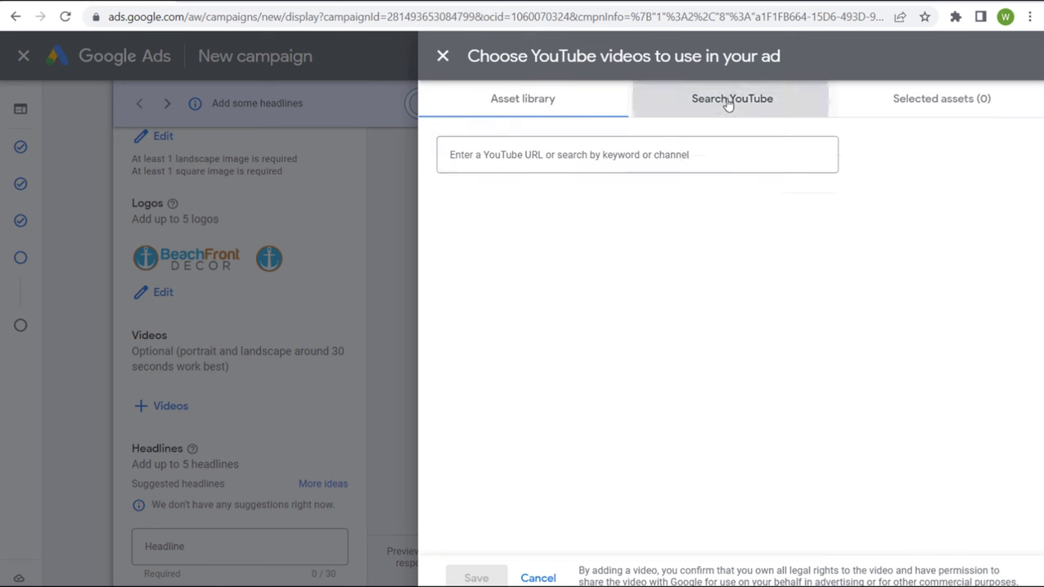
pyautogui.click(662, 163)
pyautogui.hotkey('ctrl', 'v')
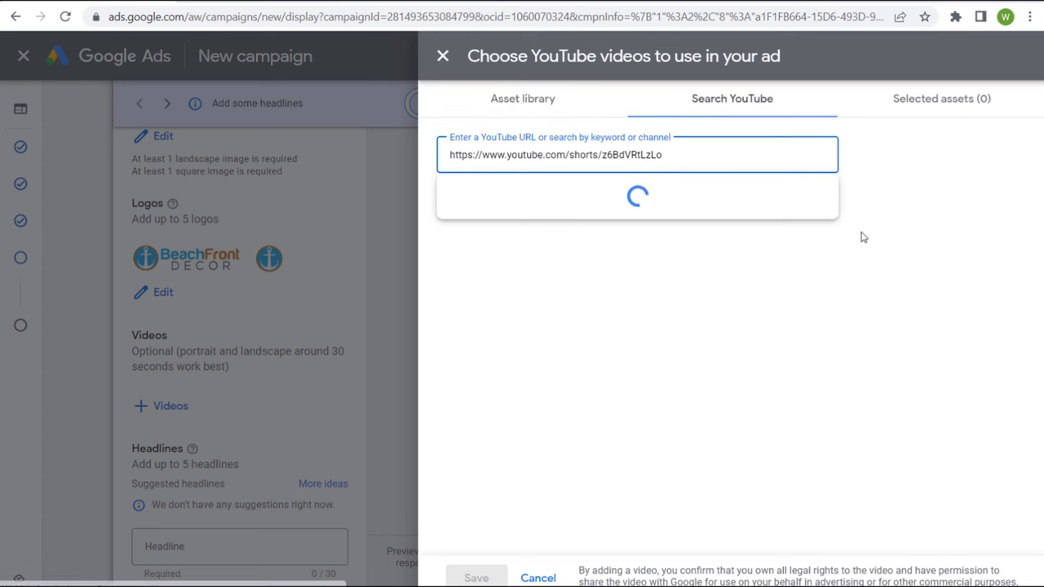
pyautogui.click(652, 225)
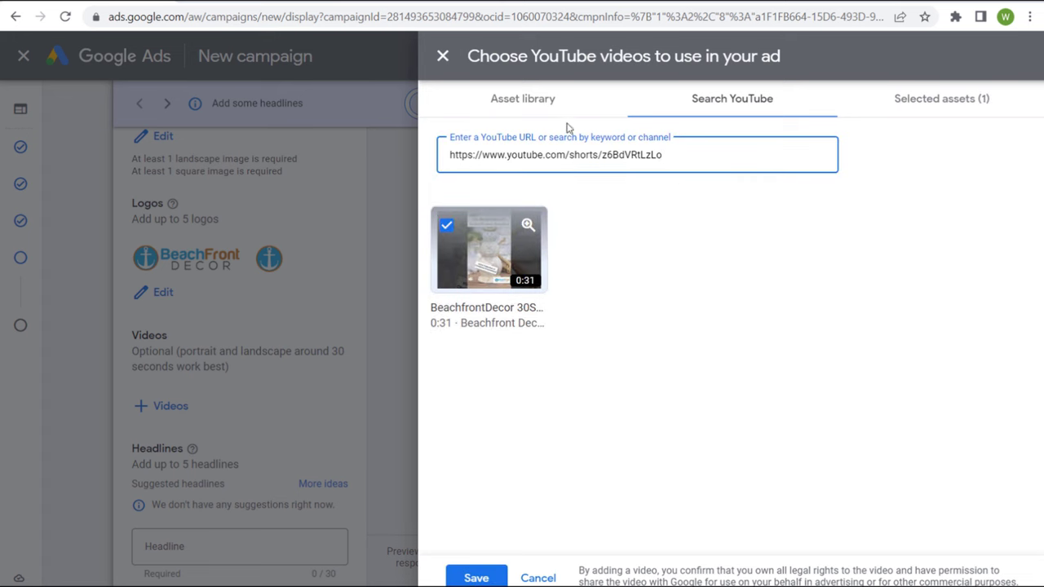
# - Show the asset library for the ad's videos, copy the BeachfrontDecor Christmas Sale - 30 video link from YouTube Studio, and return to Google Ads
pyautogui.click(541, 104)
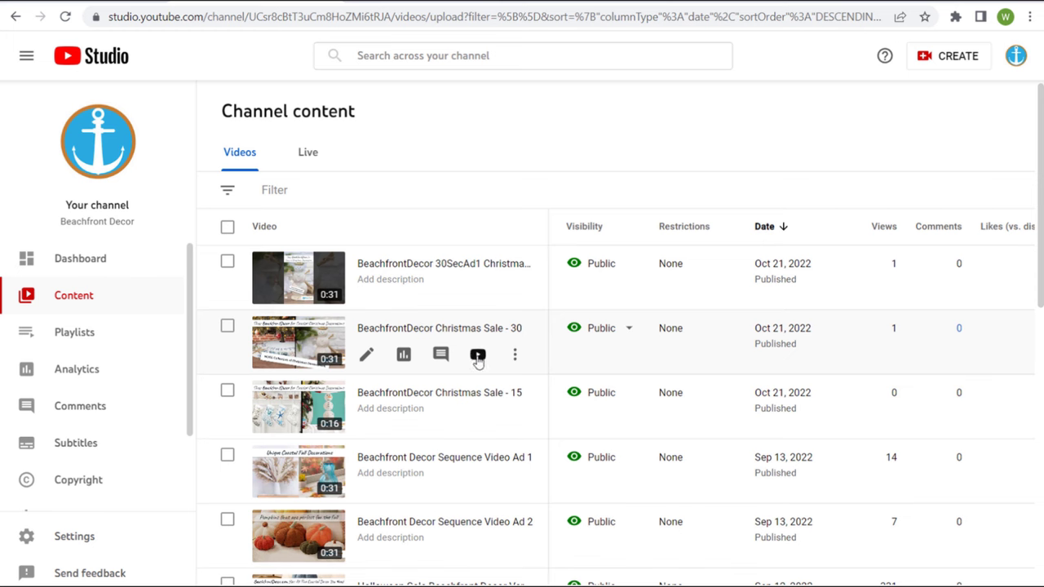
pyautogui.rightClick(479, 361)
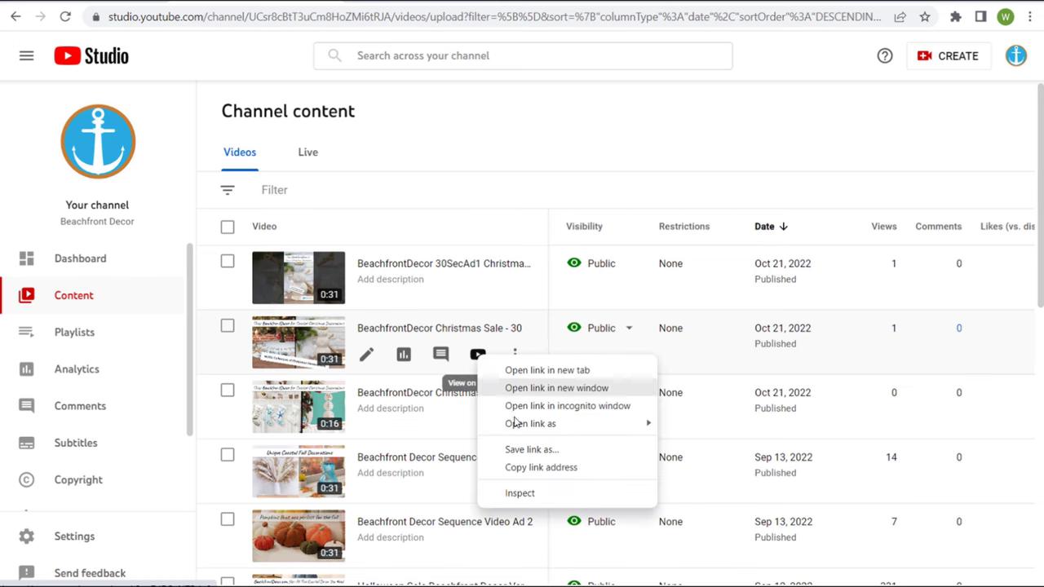
pyautogui.click(522, 468)
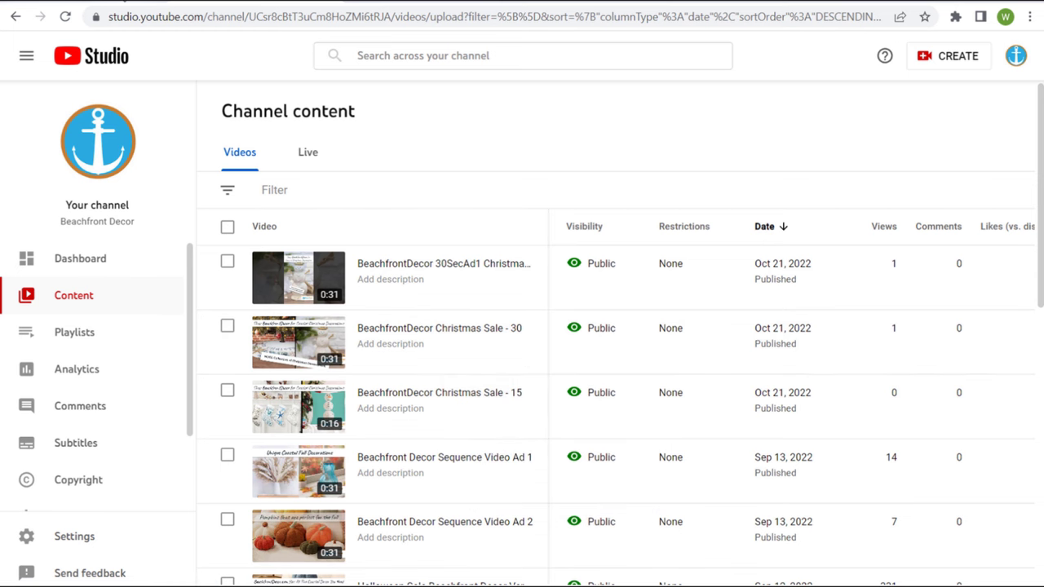
pyautogui.hotkey('ctrl', 'Tab')
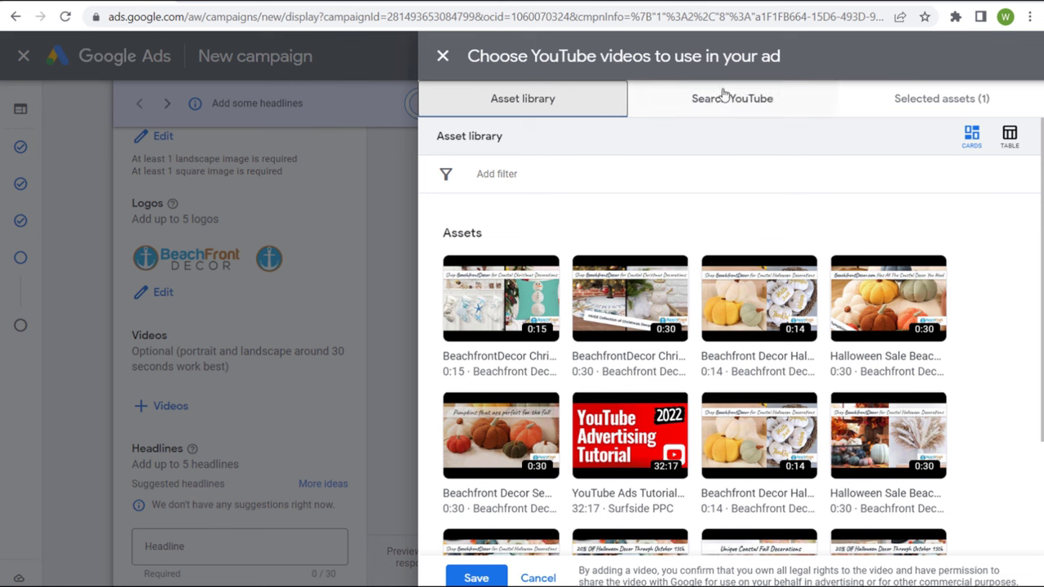
# - Select the 15-second and 30-second BeachfrontDecor Christmas videos from the asset library and save the video selection to the ad
pyautogui.click(482, 318)
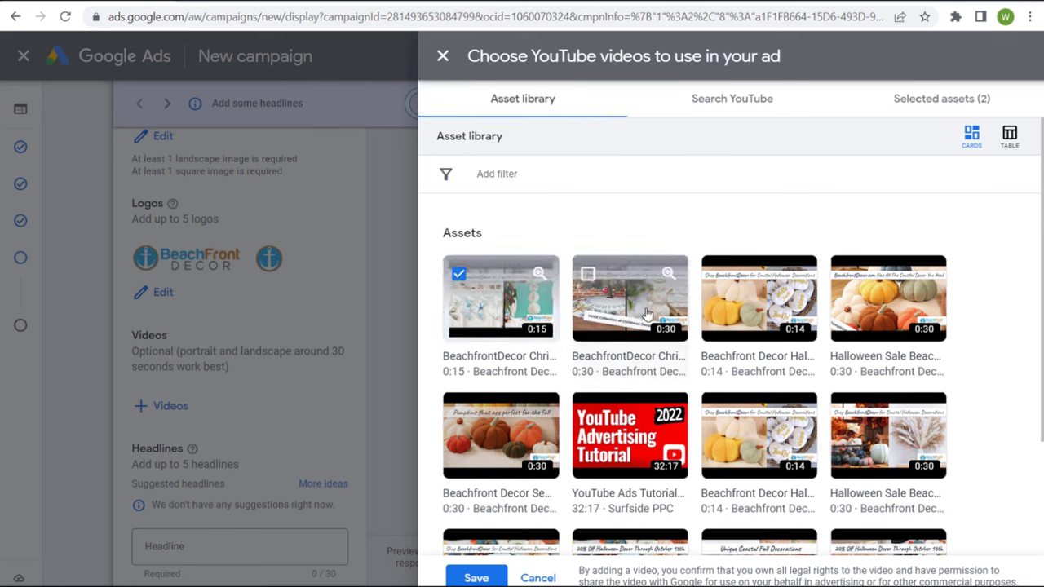
pyautogui.click(612, 274)
pyautogui.click(478, 578)
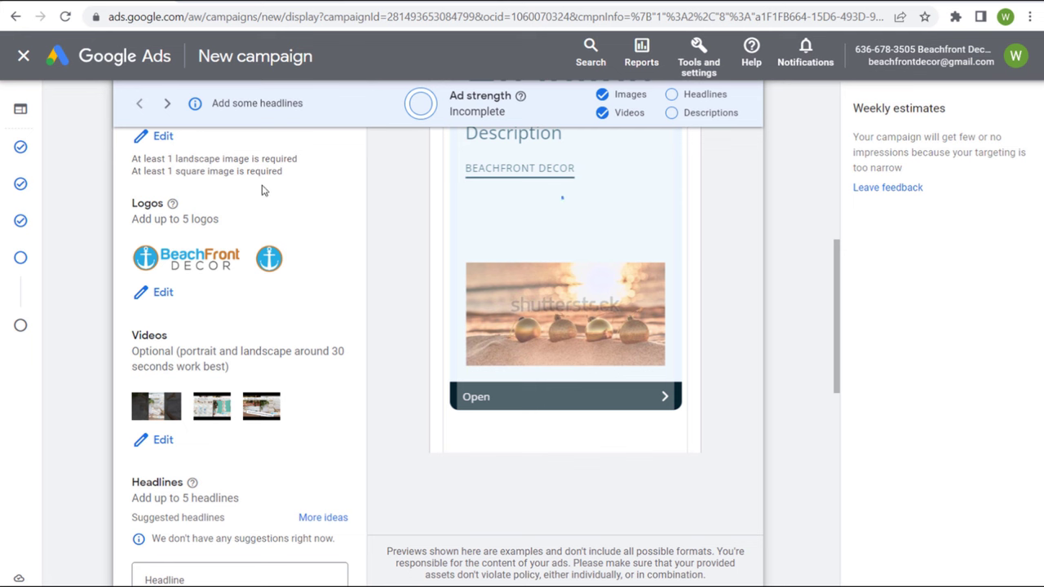
# - Add four more headline fields to the responsive display ad so that five headlines can be entered
pyautogui.scroll(1, 282, 270)
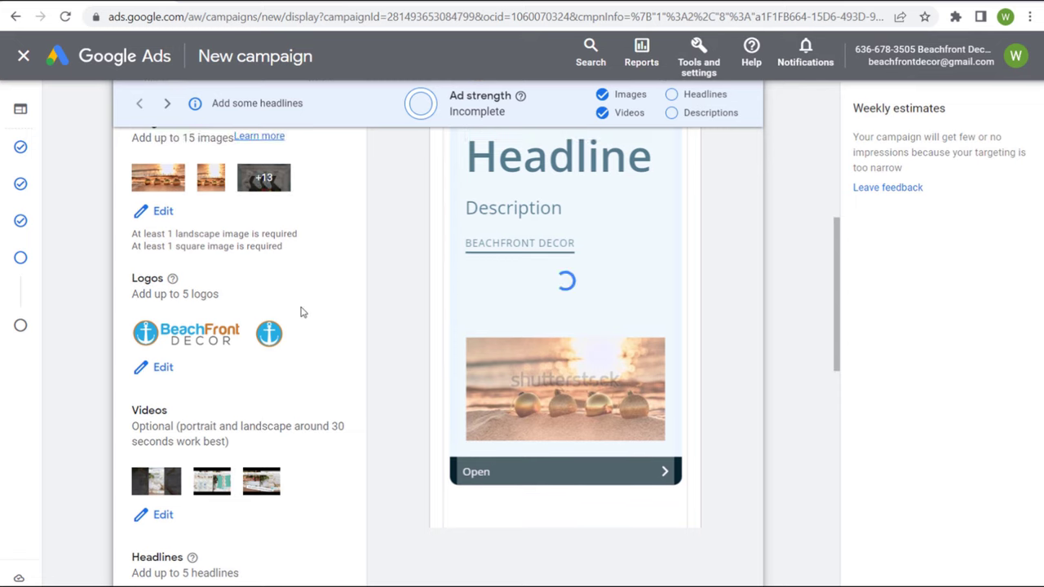
pyautogui.scroll(-2, 301, 310)
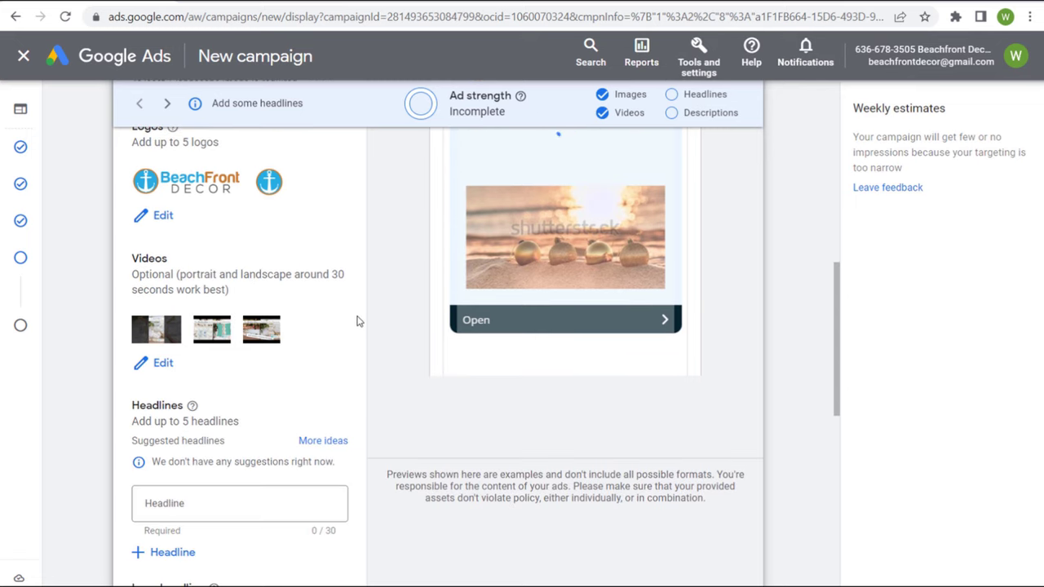
pyautogui.scroll(-2, 352, 313)
pyautogui.scroll(-1, 377, 290)
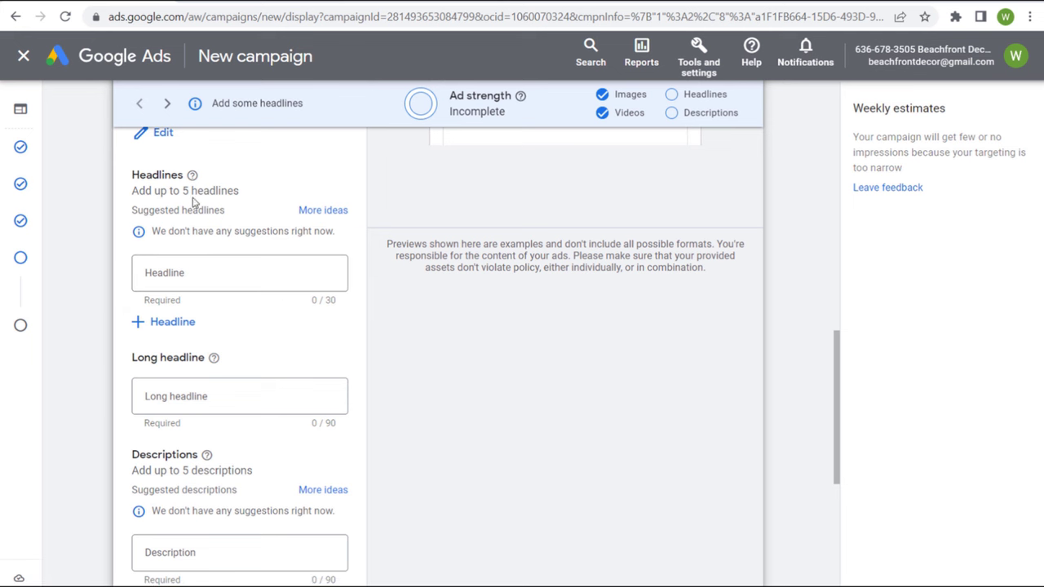
pyautogui.click(171, 325)
pyautogui.click(173, 382)
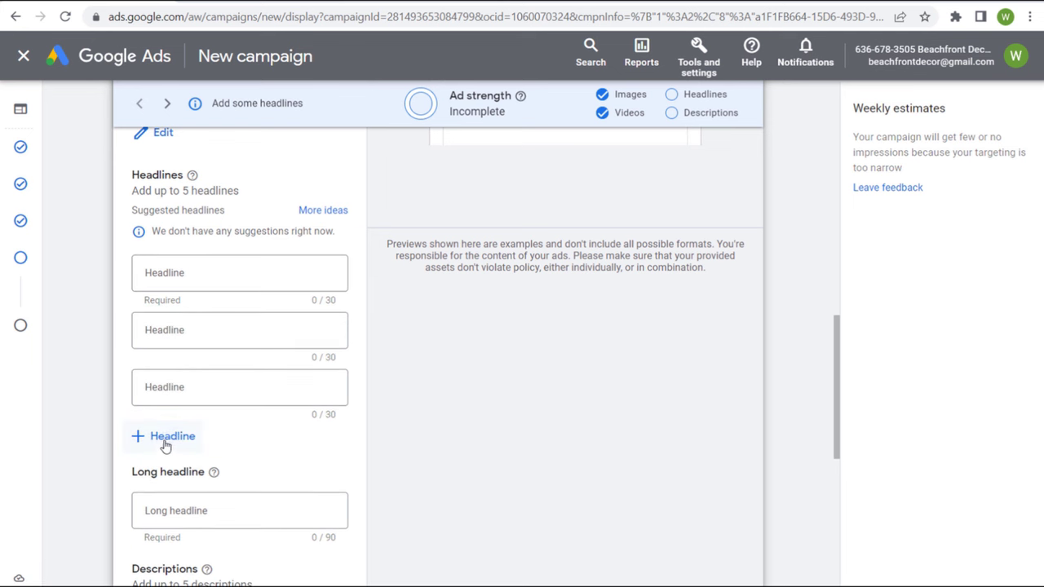
pyautogui.doubleClick(168, 433)
# - Add four more description fields to the ad so that five descriptions can be entered
pyautogui.scroll(-4, 427, 412)
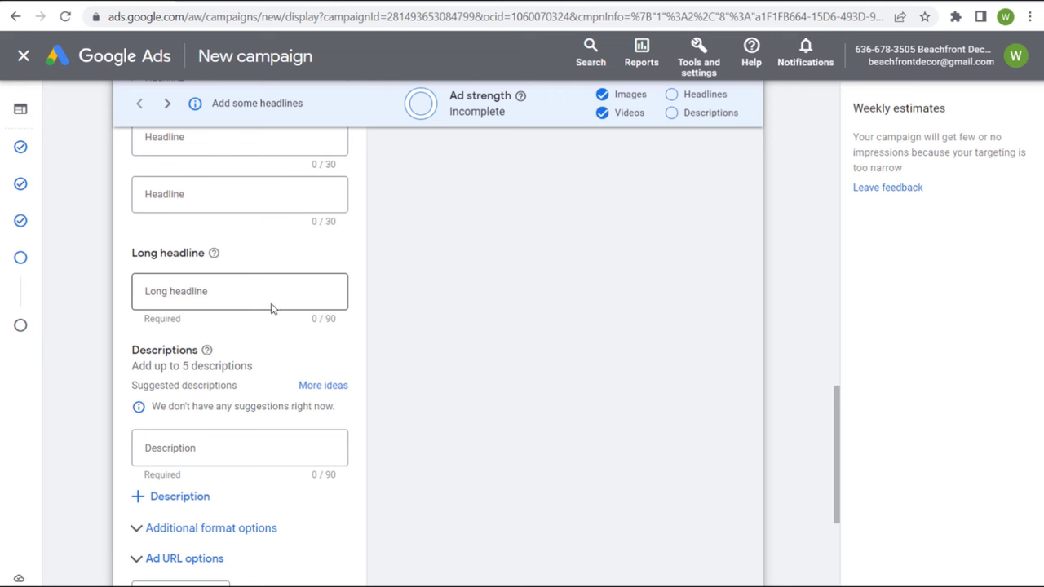
pyautogui.scroll(-1, 402, 341)
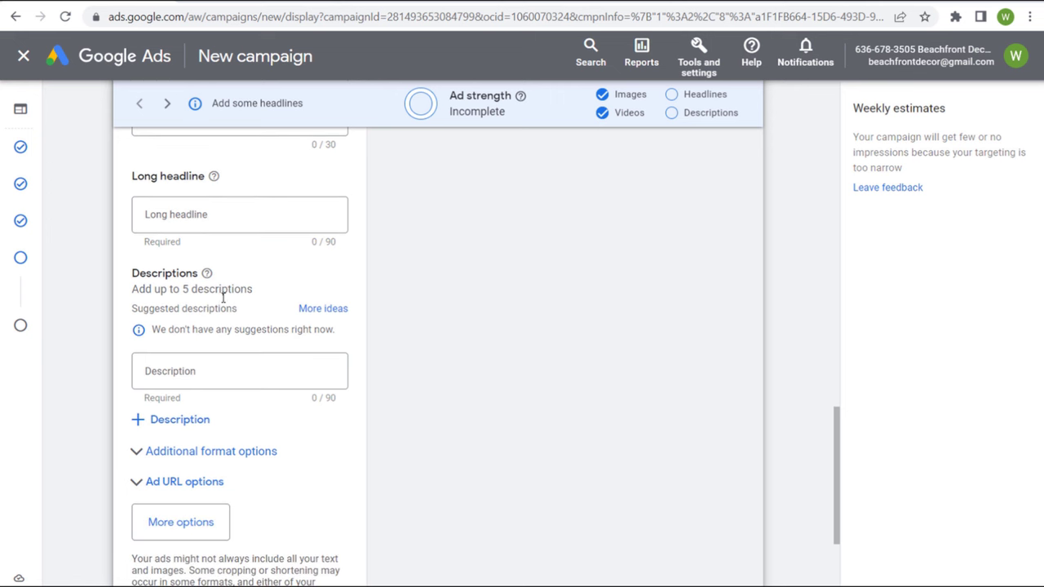
pyautogui.click(179, 419)
pyautogui.click(175, 476)
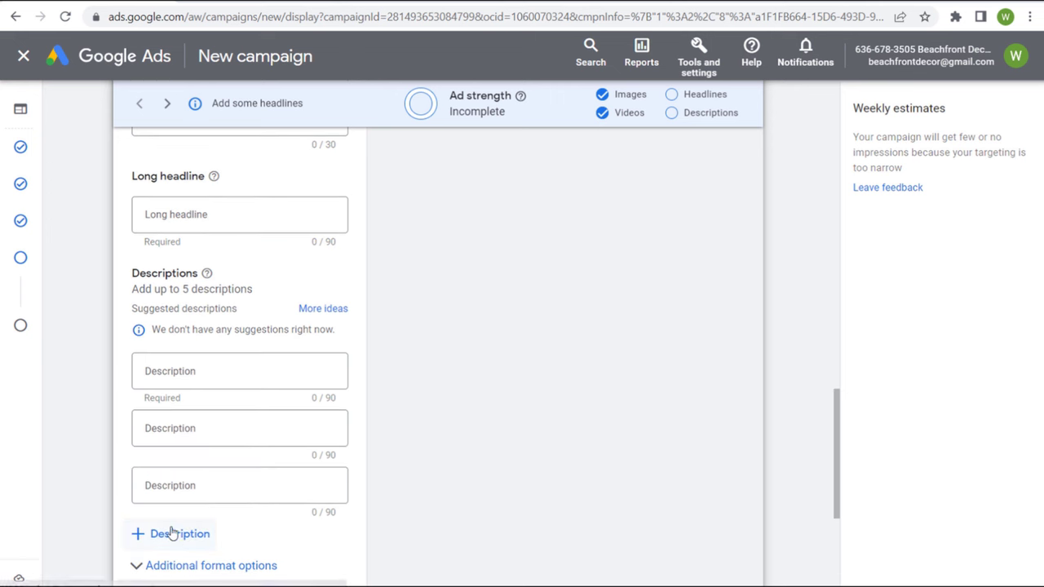
pyautogui.click(173, 533)
pyautogui.scroll(-2, 209, 517)
pyautogui.click(175, 436)
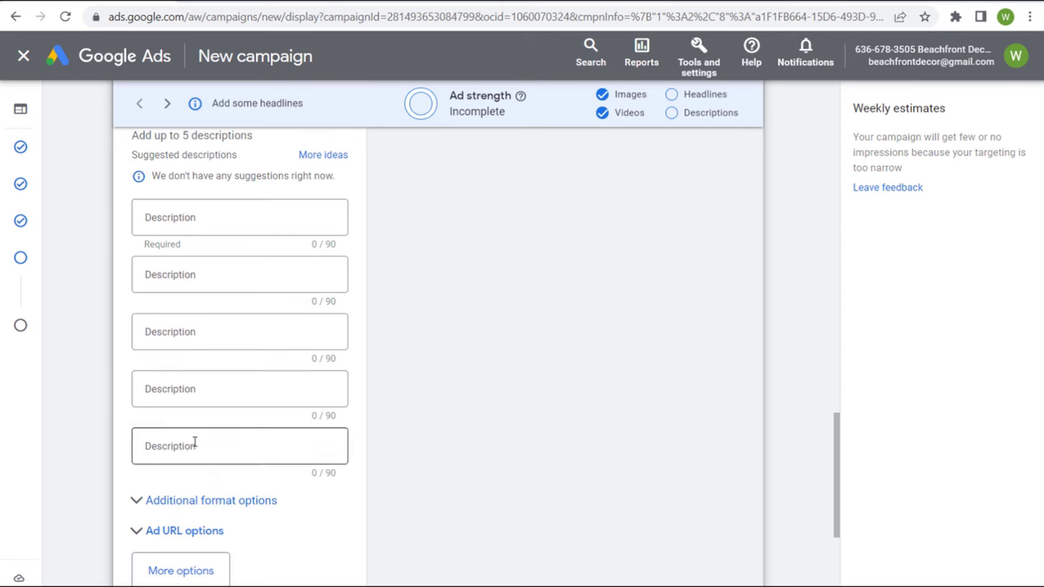
# - Review the wording of the five short headlines and examine how they appear in the mobile ad preview
pyautogui.scroll(7, 540, 425)
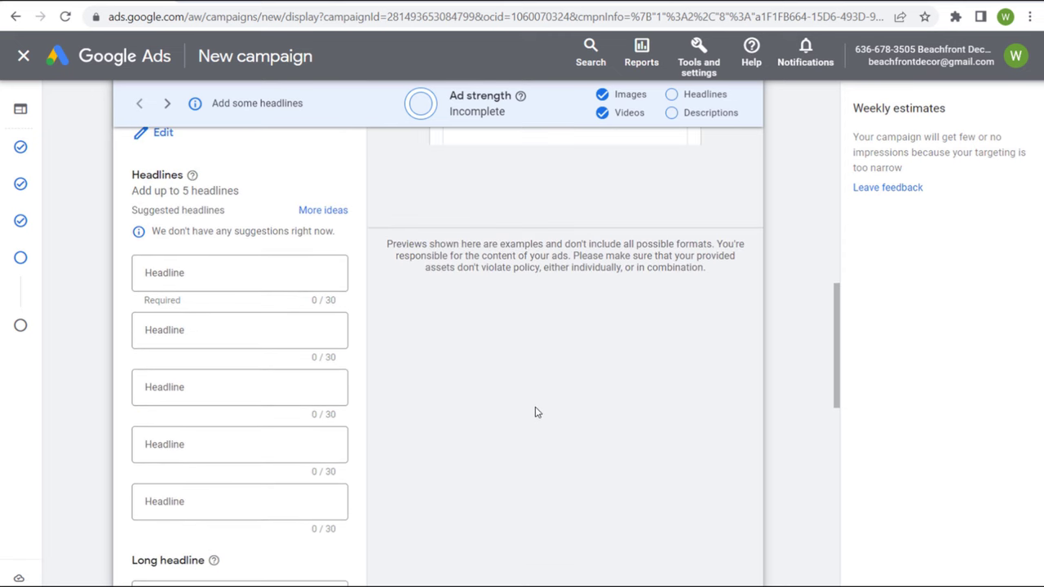
pyautogui.scroll(-1, 546, 412)
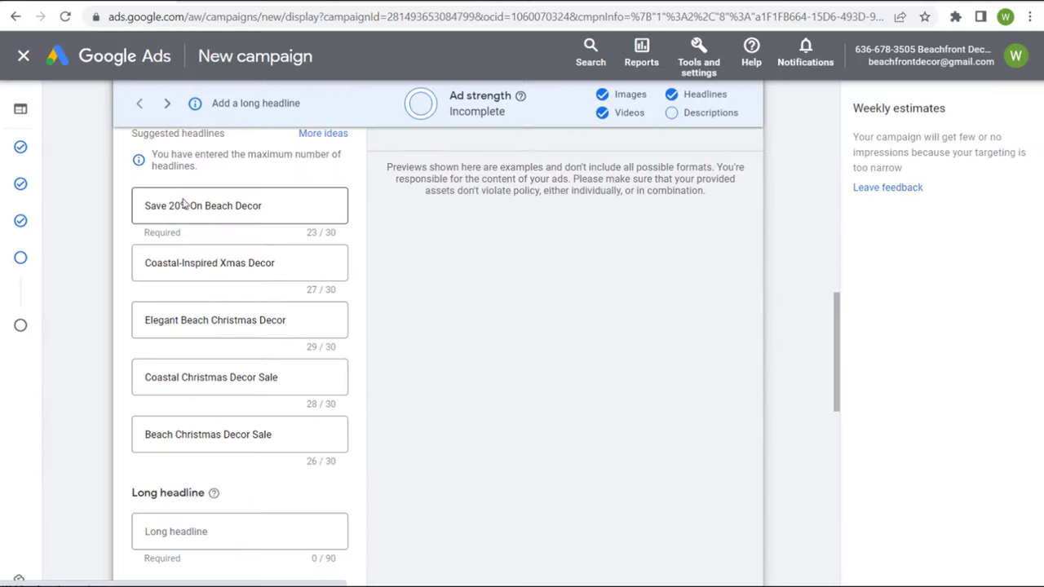
pyautogui.click(155, 207)
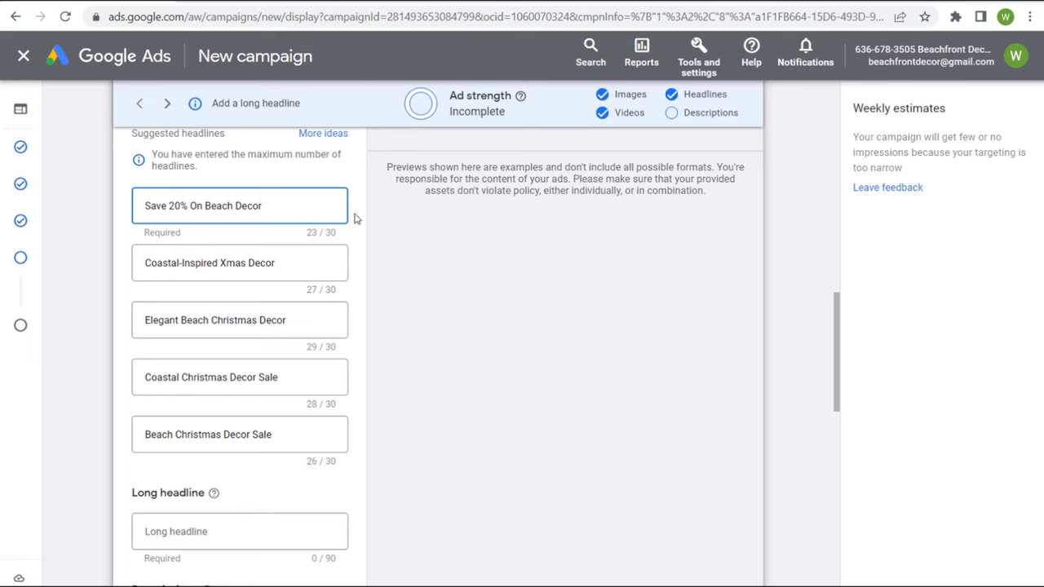
pyautogui.moveTo(144, 262); pyautogui.dragTo(298, 268)
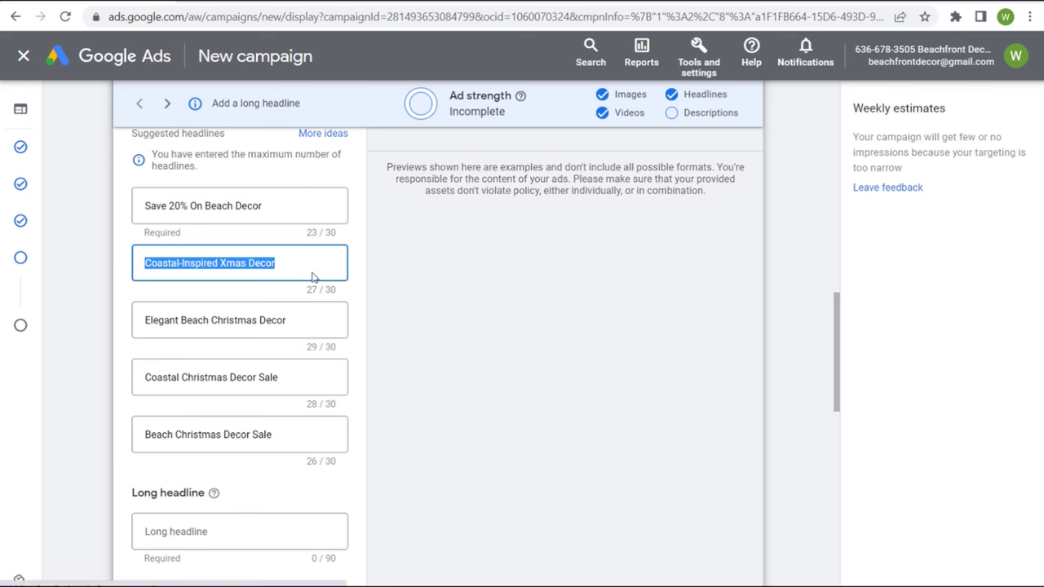
pyautogui.click(310, 274)
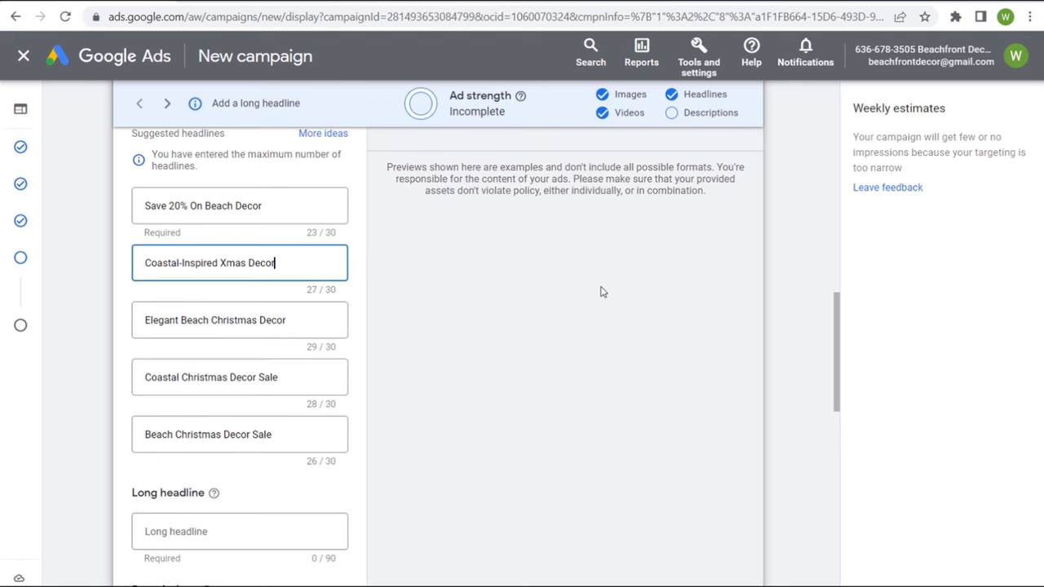
pyautogui.scroll(5, 601, 291)
pyautogui.scroll(1, 652, 301)
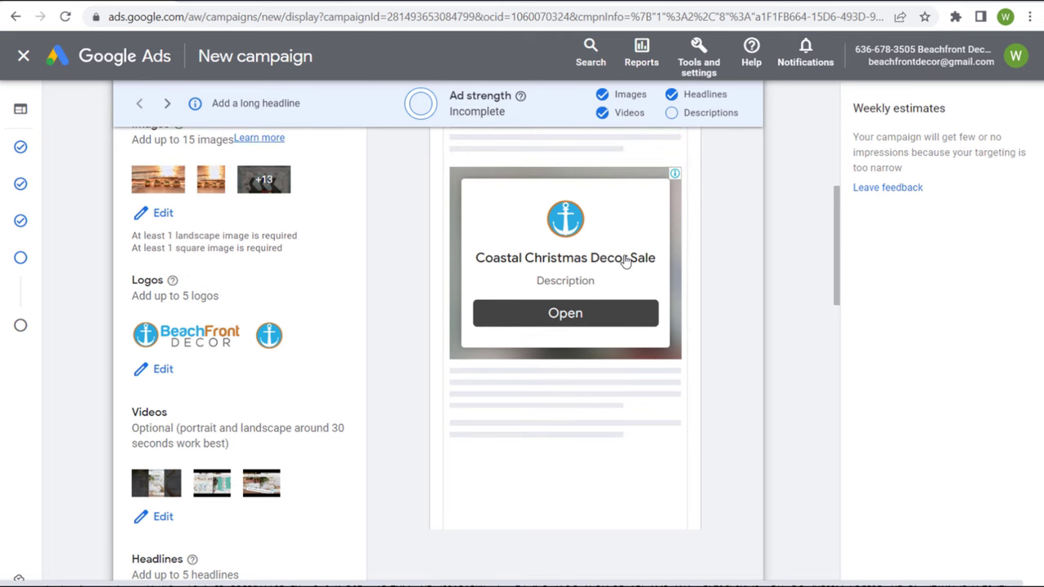
pyautogui.scroll(1, 656, 285)
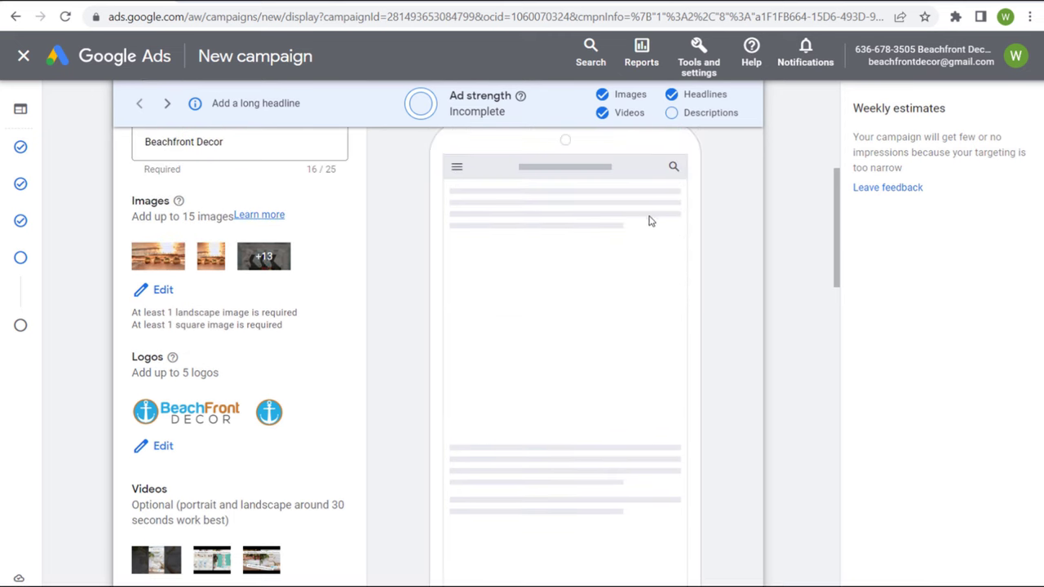
pyautogui.scroll(1, 657, 226)
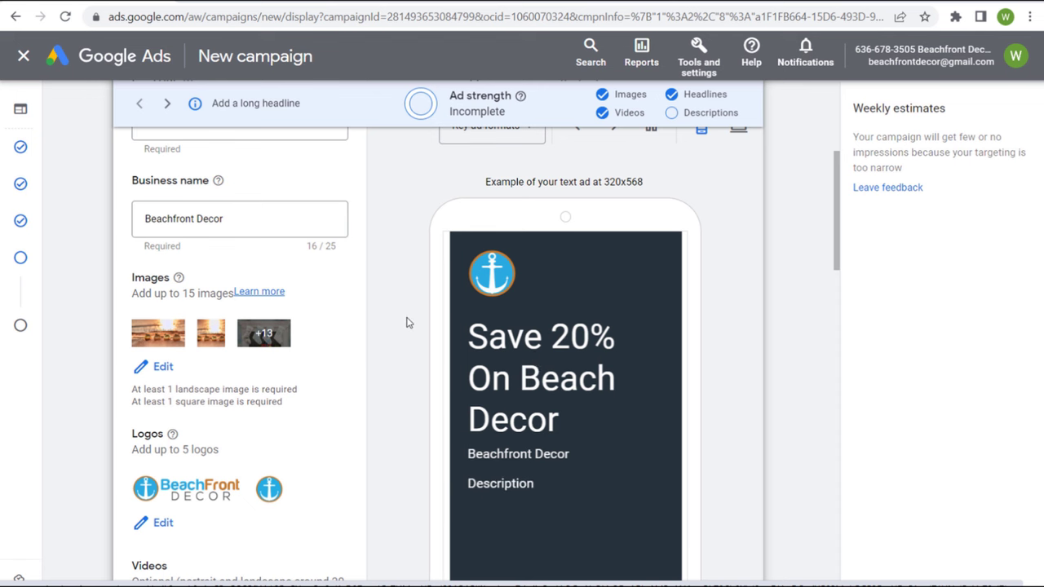
pyautogui.scroll(-5, 423, 380)
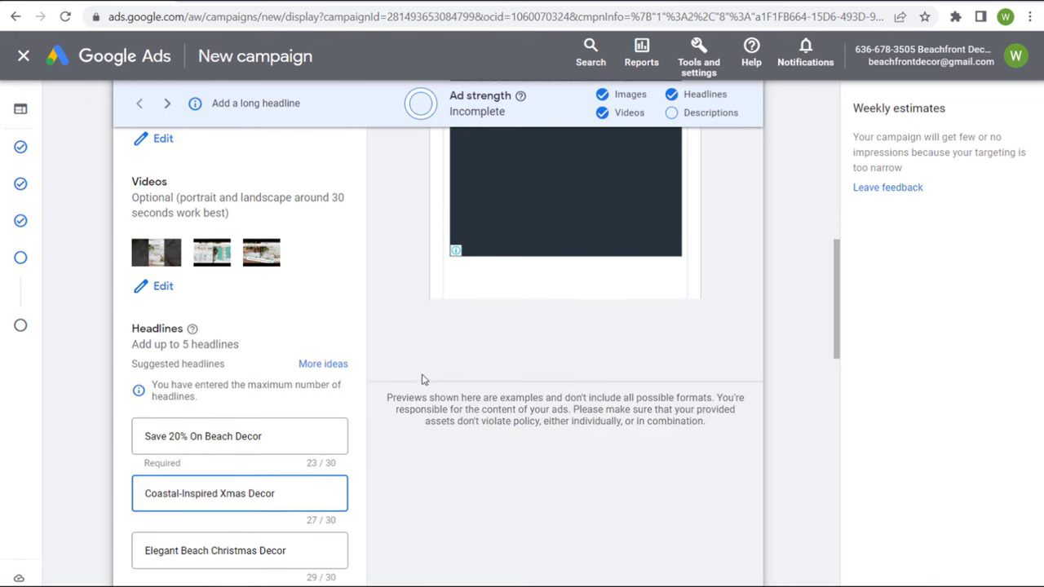
pyautogui.scroll(-3, 568, 413)
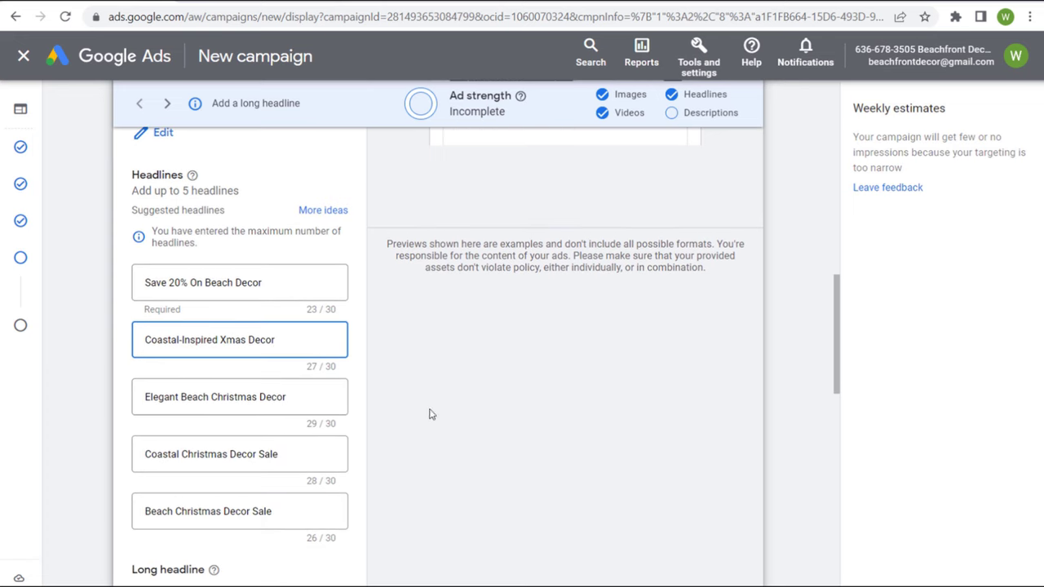
pyautogui.tripleClick(291, 458)
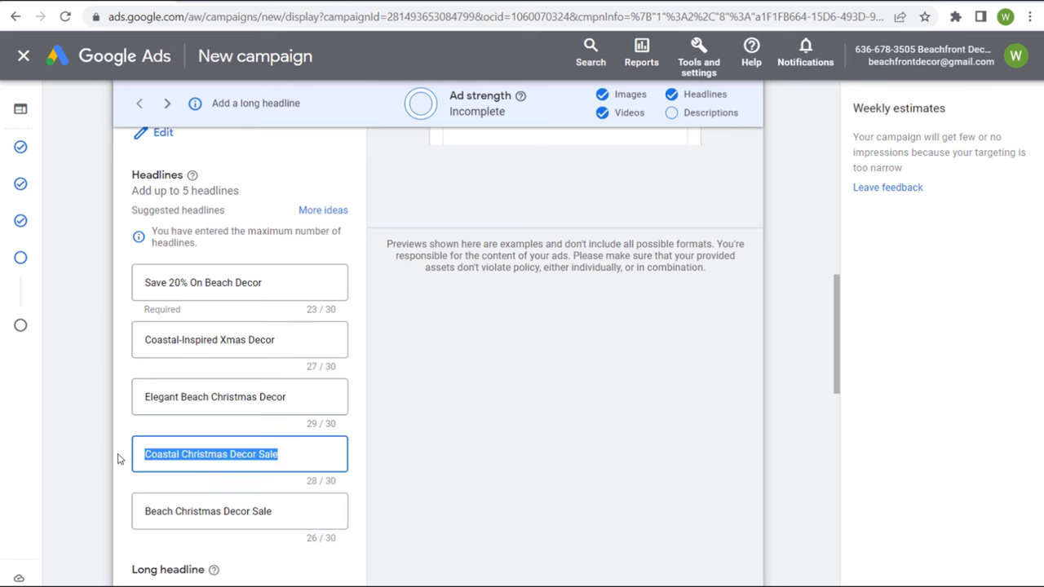
pyautogui.tripleClick(285, 509)
pyautogui.click(453, 435)
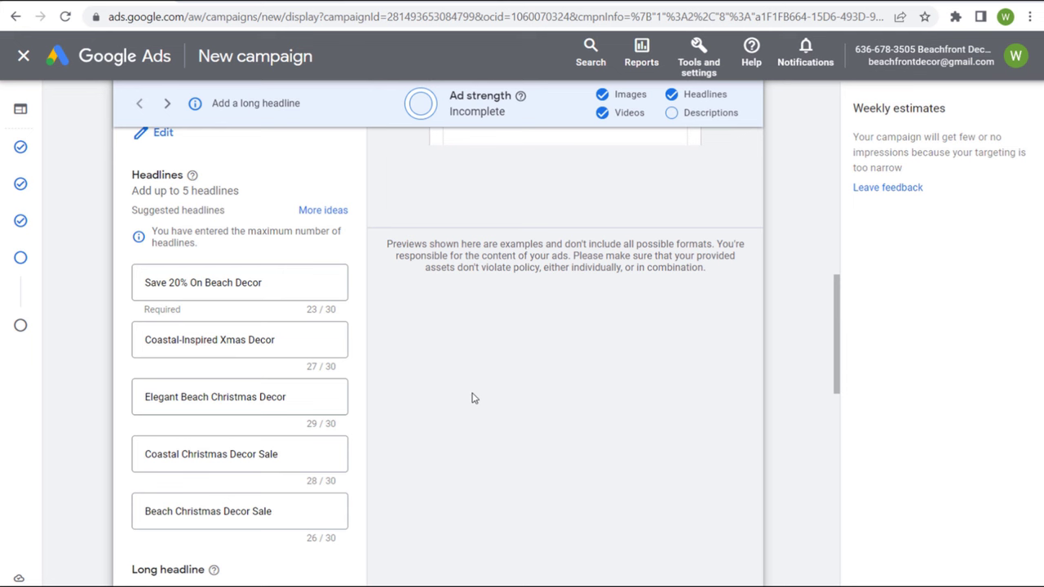
# - Set the long headline to "Save 20% On Beach Christmas Decorations: Ornaments, Trees, Garlands, Snowmen, and More"
pyautogui.scroll(-4, 481, 367)
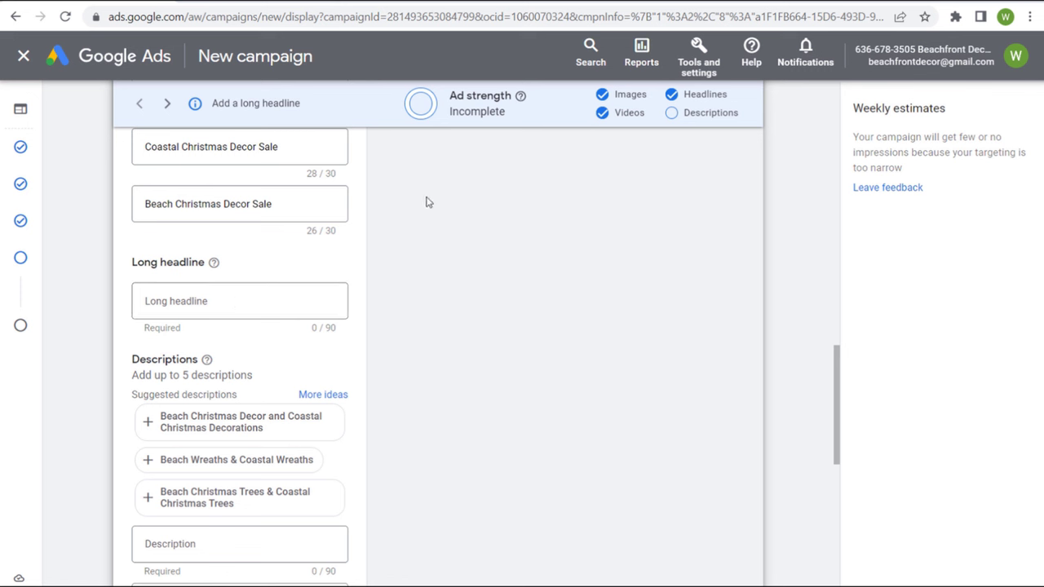
pyautogui.click(271, 304)
pyautogui.write('Save 20% On Beach Christmas Decorations: Ornaments, Trees, Garlands, Snowmen, and More')
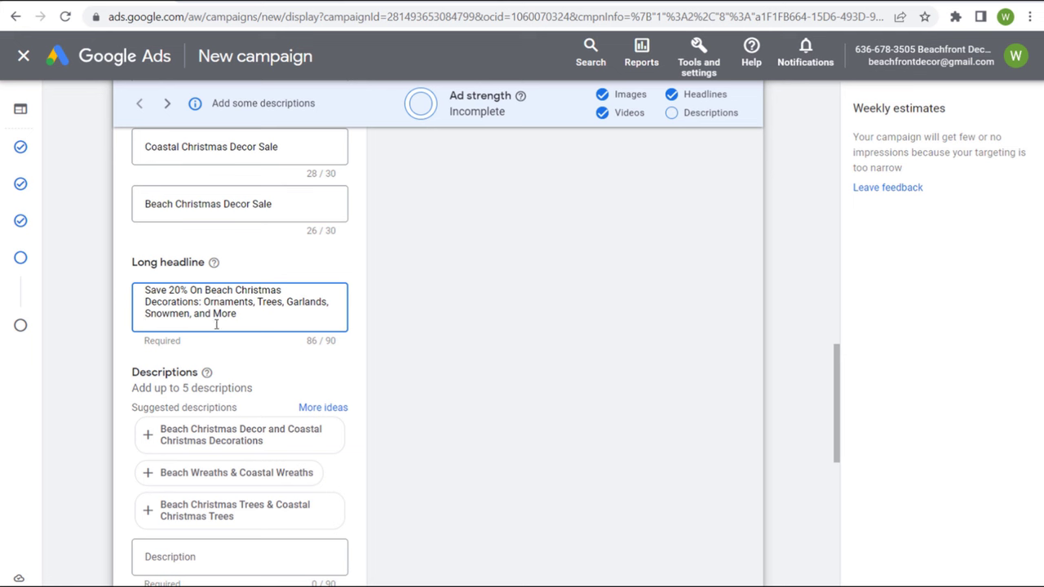
pyautogui.click(546, 362)
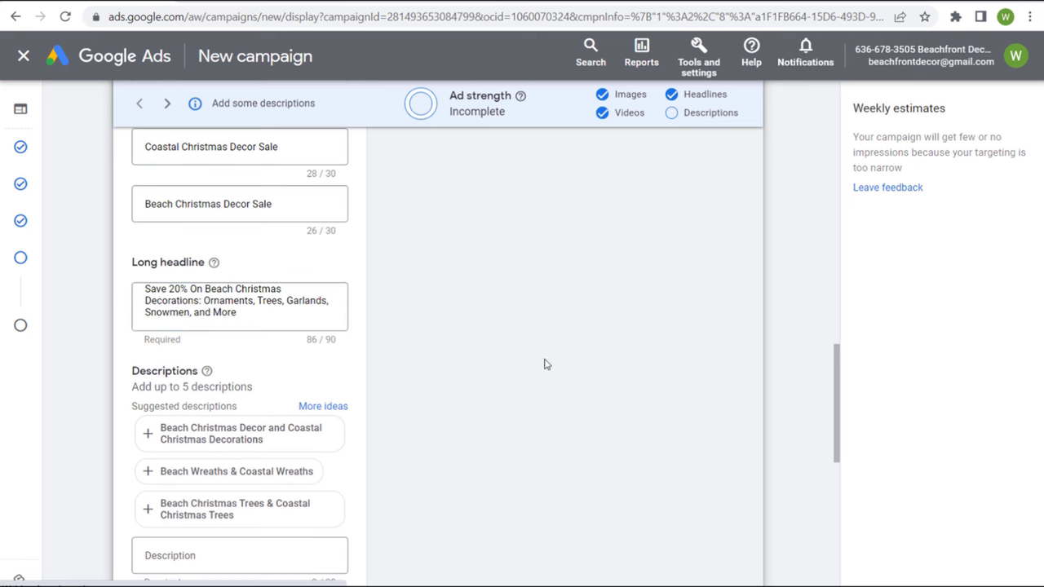
# - Compare the long headline's discount wording with the first short headline and examine the ad's description fields
pyautogui.click(266, 313)
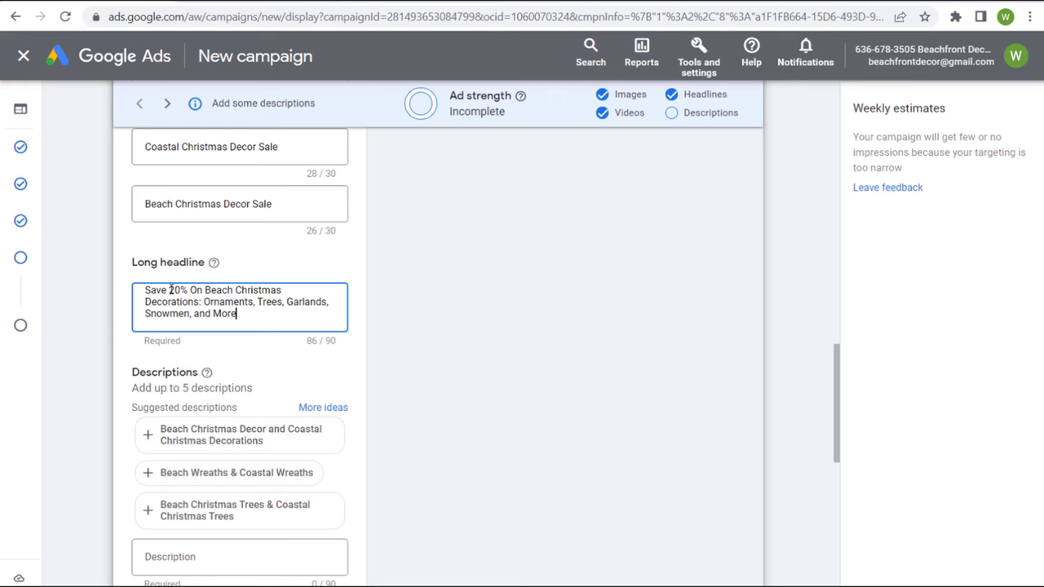
pyautogui.scroll(3, 563, 379)
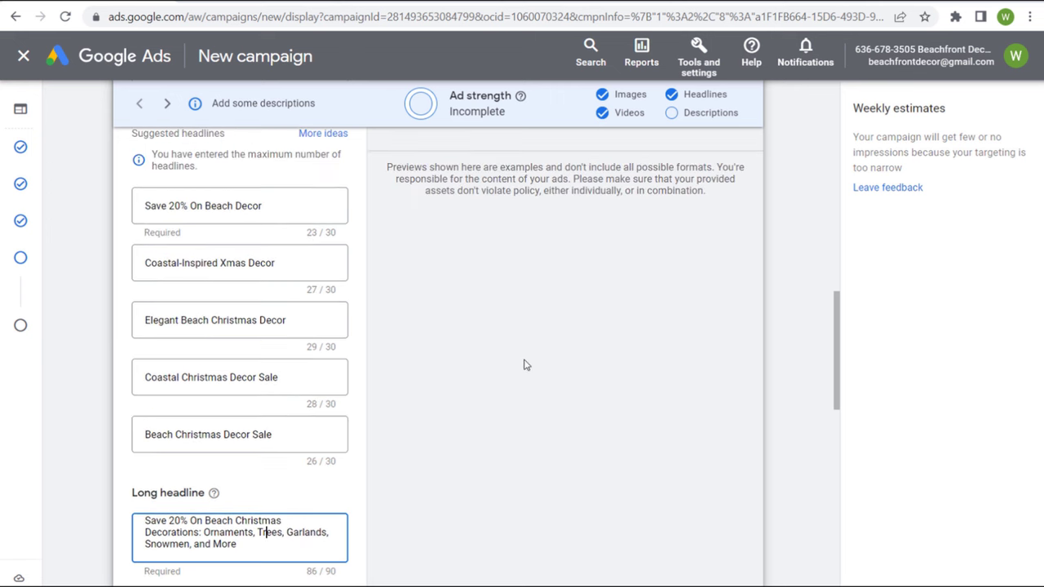
pyautogui.moveTo(146, 205); pyautogui.dragTo(183, 206)
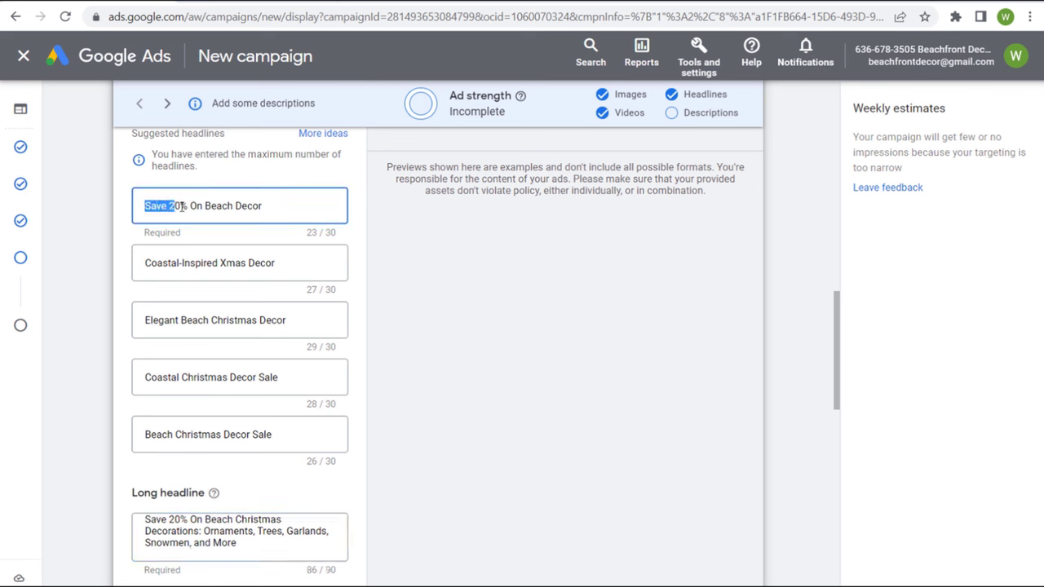
pyautogui.click(209, 205)
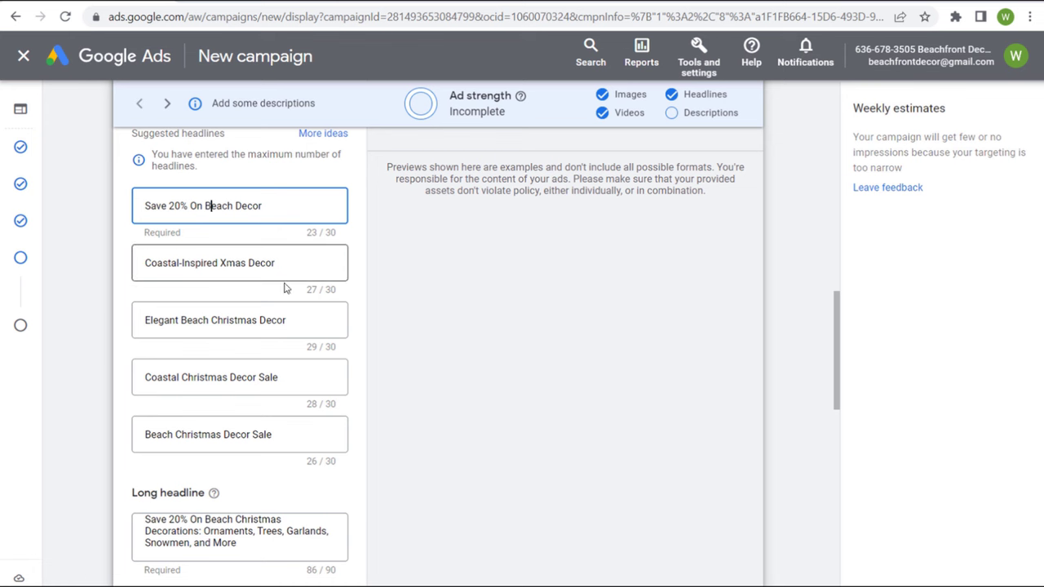
pyautogui.scroll(-4, 465, 322)
pyautogui.scroll(-1, 489, 300)
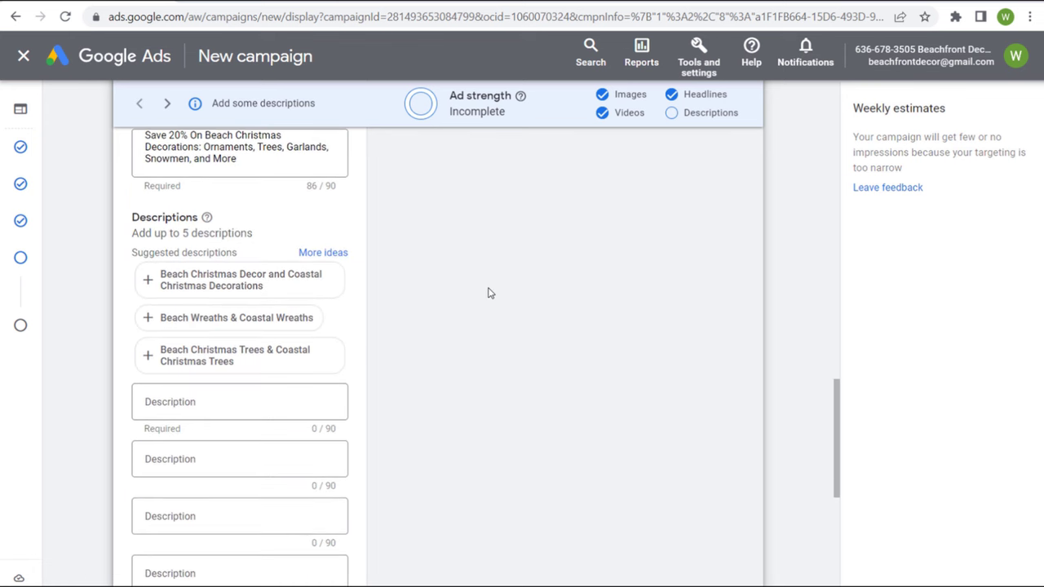
pyautogui.scroll(-2, 489, 291)
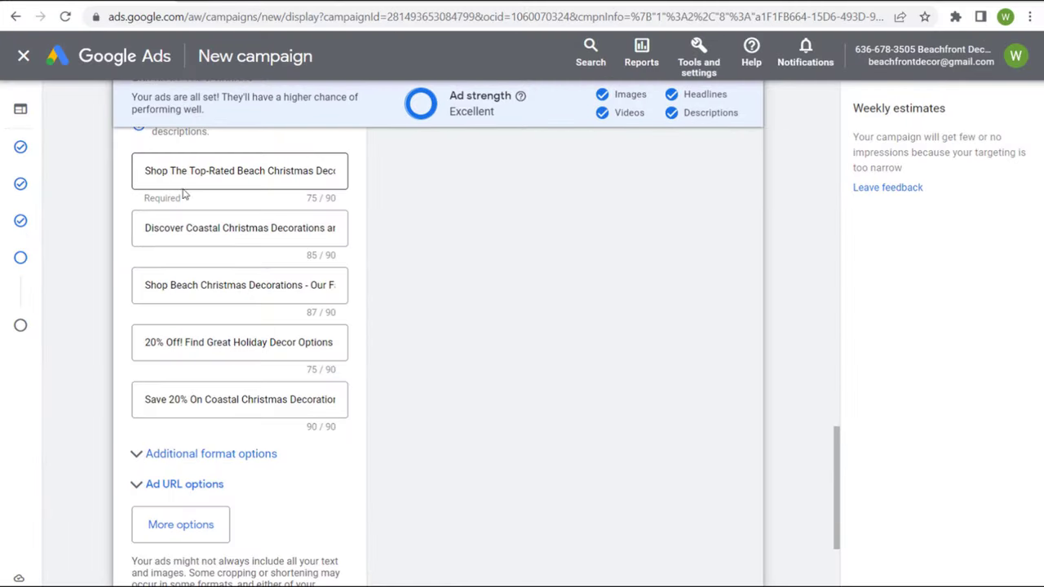
# - Review the wording of the ad's five descriptions, including the full ending of the fourth one about holiday decor options
pyautogui.moveTo(145, 171); pyautogui.dragTo(310, 171)
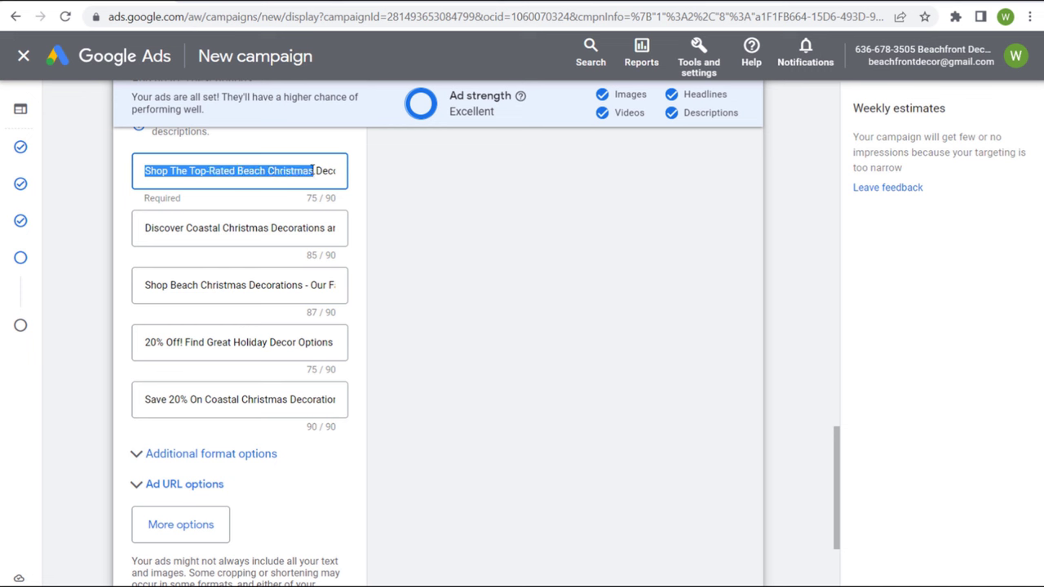
pyautogui.click(231, 170)
pyautogui.moveTo(174, 170); pyautogui.dragTo(291, 169)
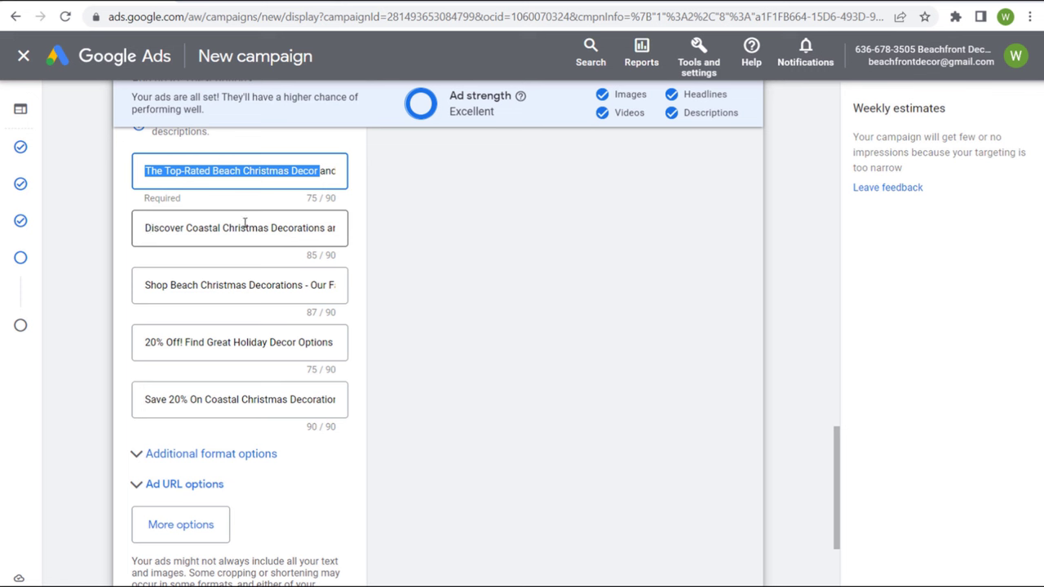
pyautogui.moveTo(147, 285); pyautogui.dragTo(305, 285)
pyautogui.click(305, 285)
pyautogui.click(190, 339)
pyautogui.press('End')
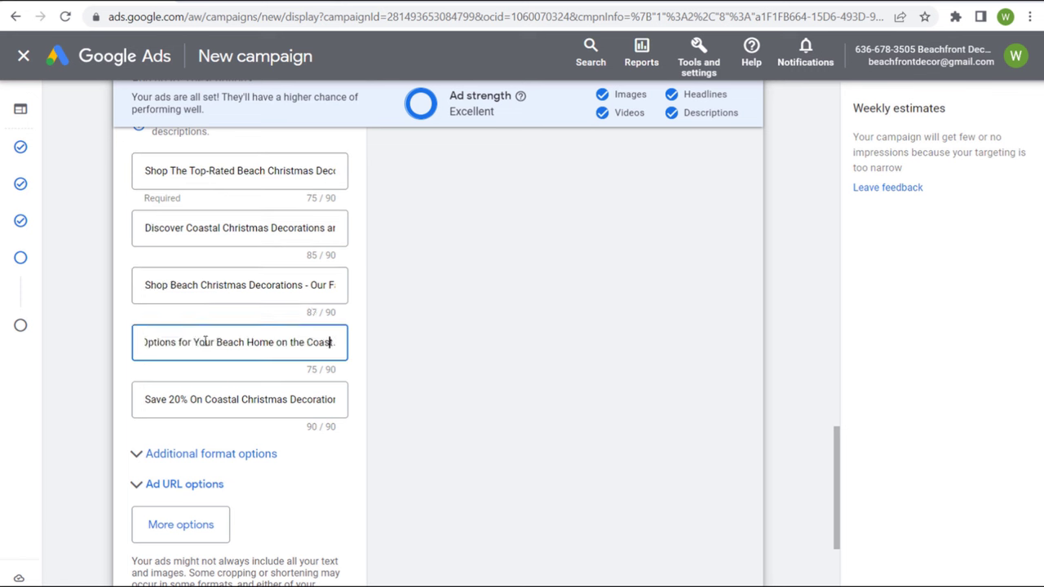
pyautogui.click(529, 359)
# - Examine the mobile ad preview and compare it with the ad's images, logos, videos, headlines and descriptions
pyautogui.scroll(10, 538, 375)
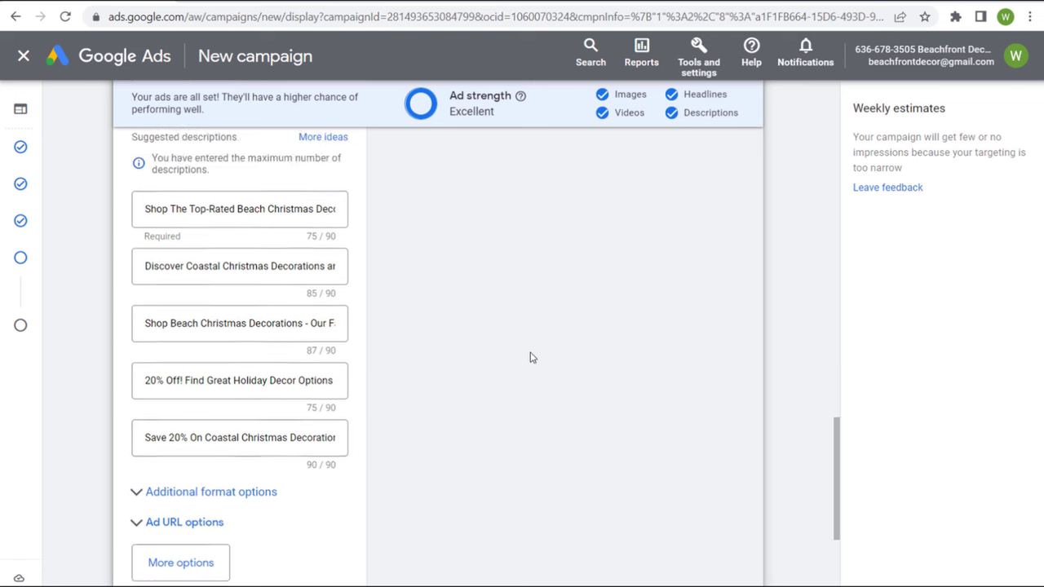
pyautogui.scroll(4, 547, 390)
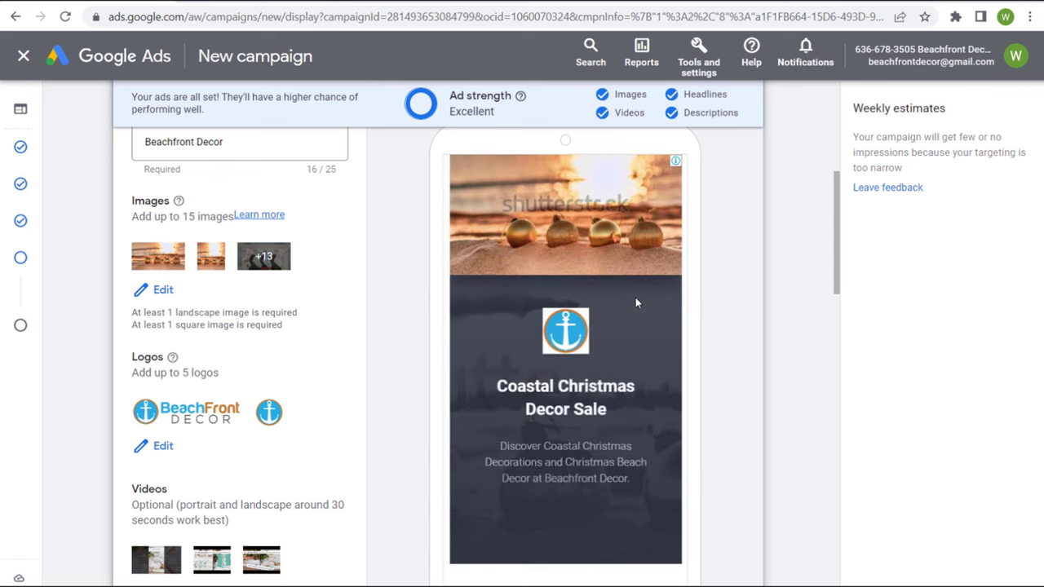
pyautogui.scroll(-2, 412, 352)
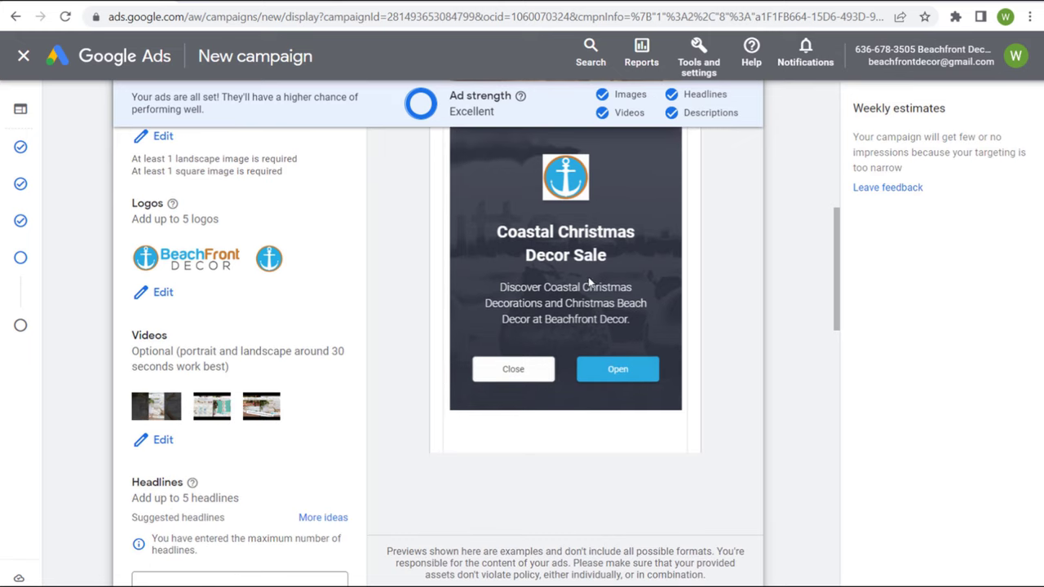
pyautogui.scroll(-7, 417, 260)
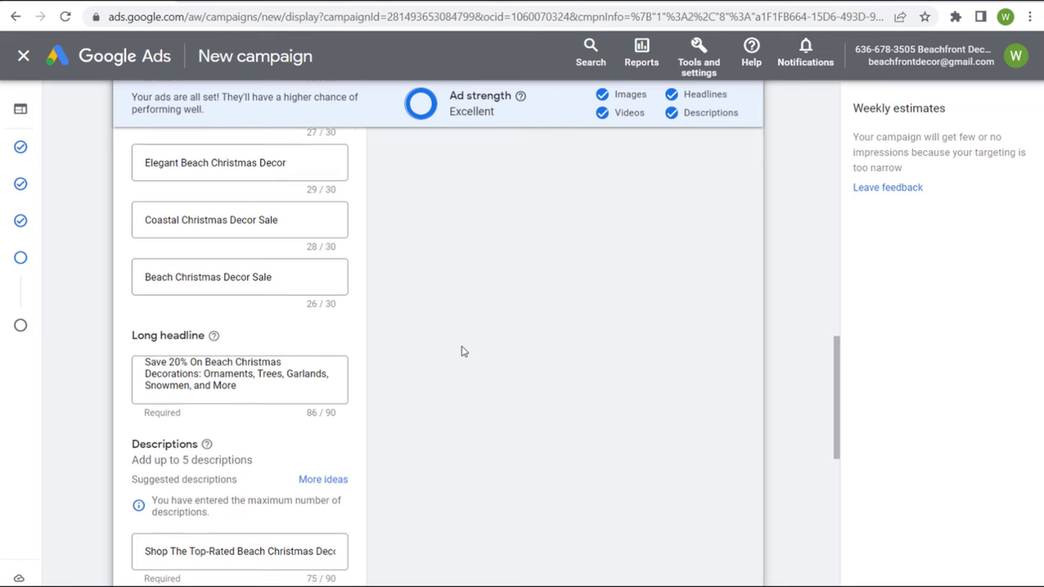
pyautogui.scroll(-2, 462, 351)
pyautogui.scroll(2, 522, 347)
pyautogui.scroll(-1, 590, 345)
pyautogui.scroll(-3, 590, 345)
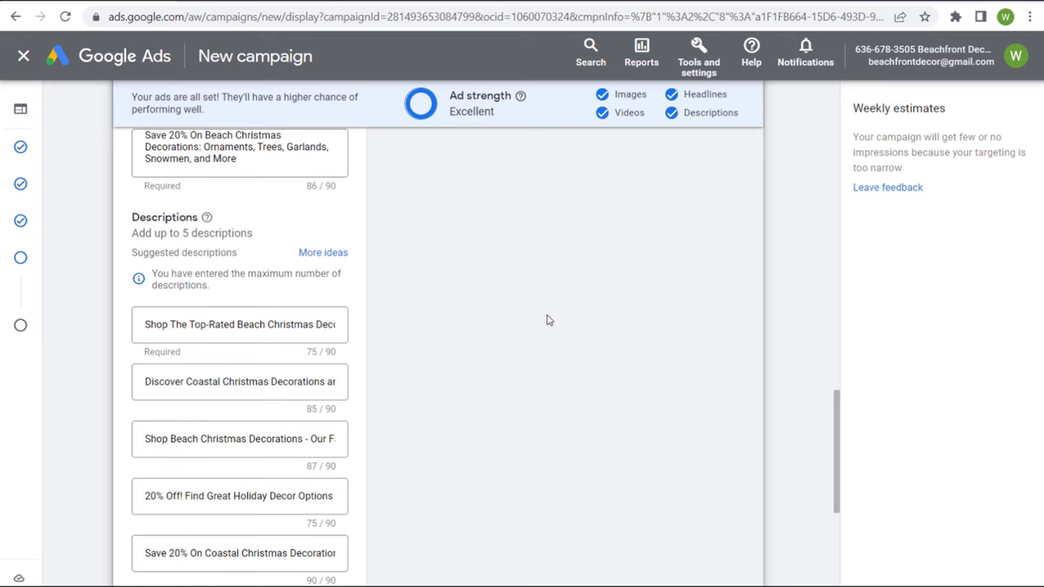
# - Expand the ad's additional format options and turn off the use of auto-generated video
pyautogui.scroll(-4, 546, 319)
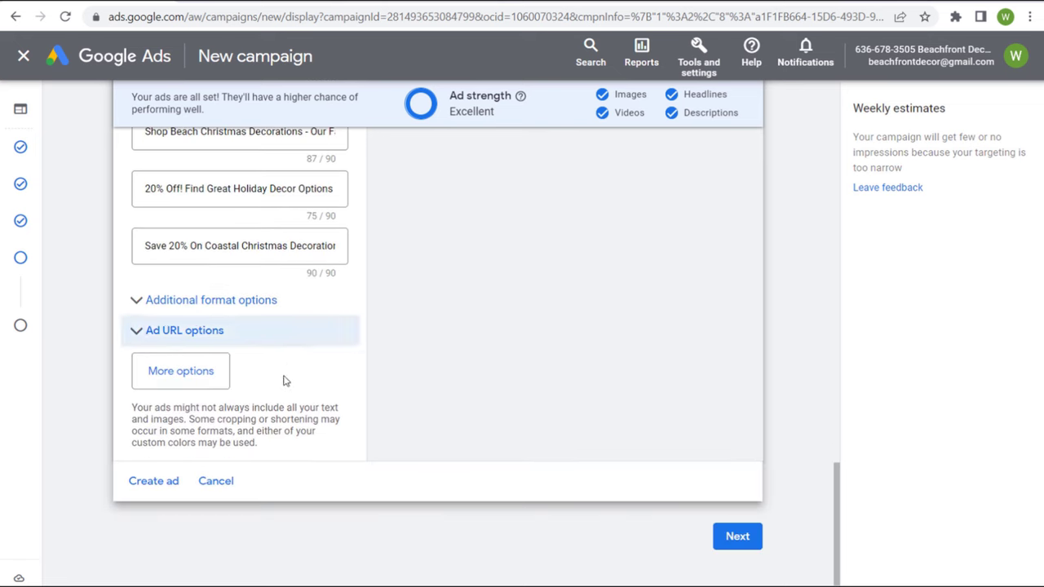
pyautogui.click(205, 300)
pyautogui.scroll(-2, 416, 304)
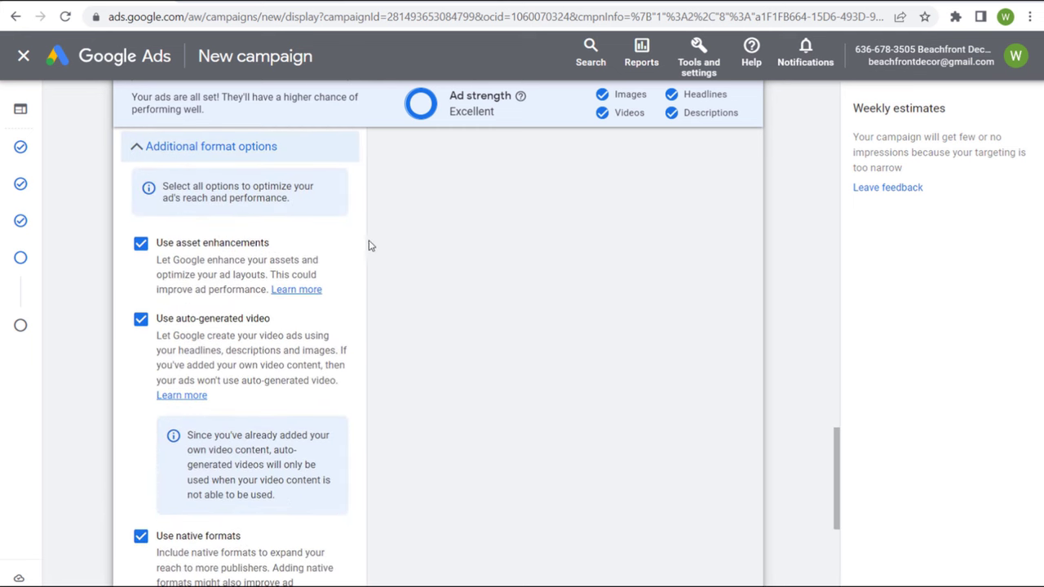
pyautogui.scroll(-1, 236, 485)
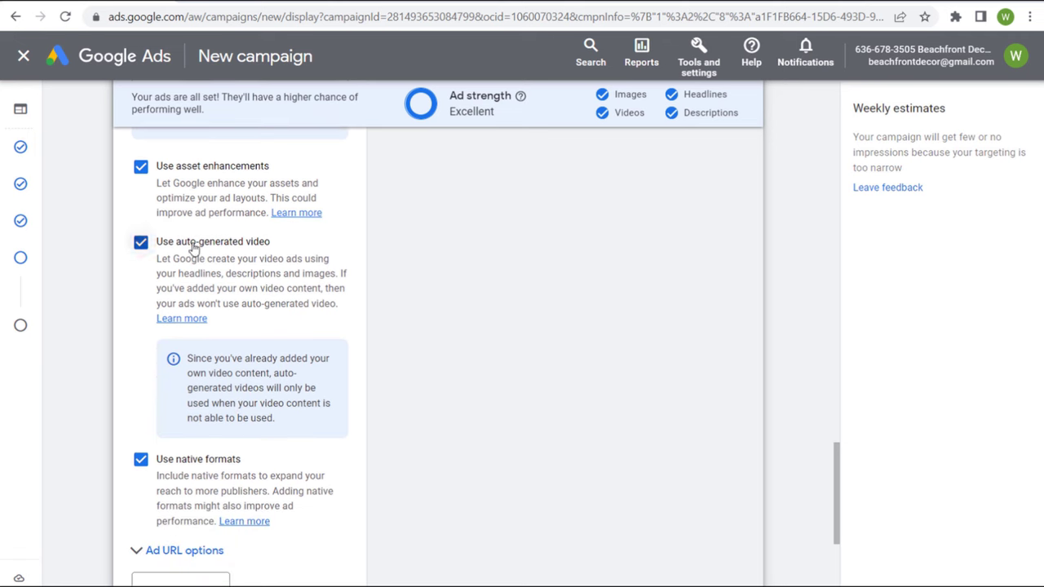
pyautogui.click(142, 242)
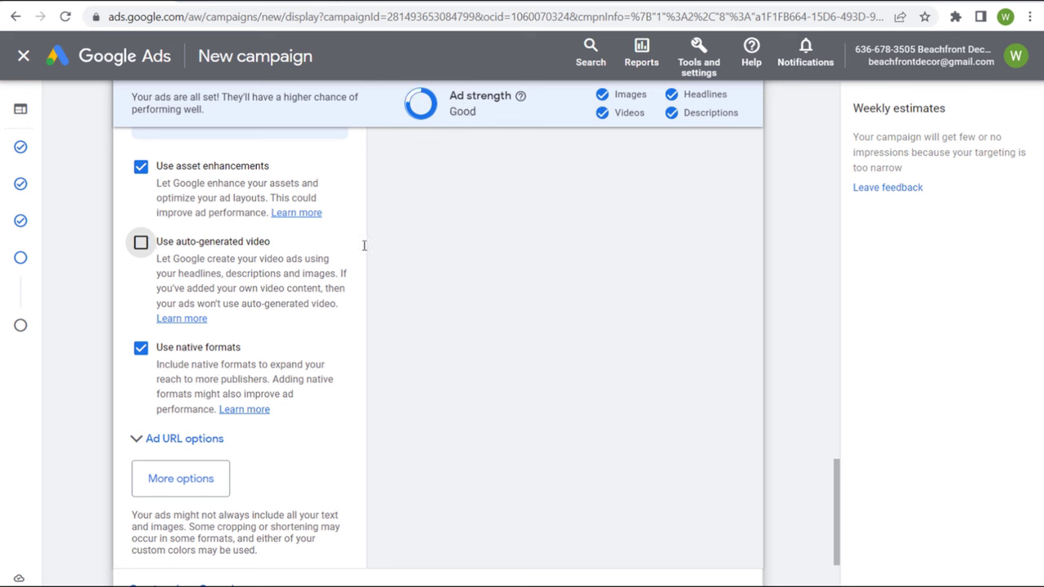
pyautogui.moveTo(179, 253); pyautogui.dragTo(290, 278)
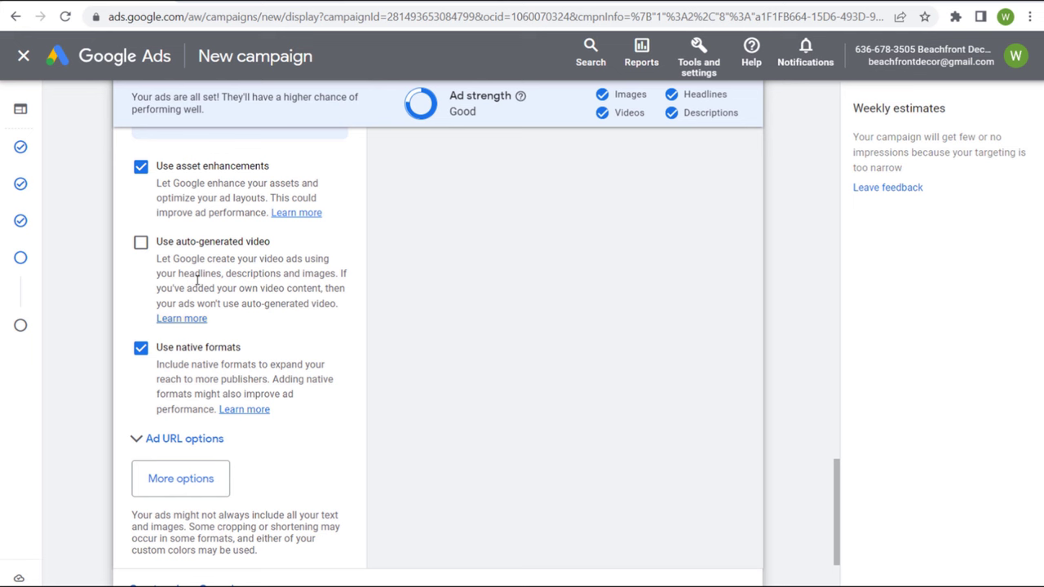
# - Enable auto-generated video for the display ad and read the note on when it applies
pyautogui.click(140, 242)
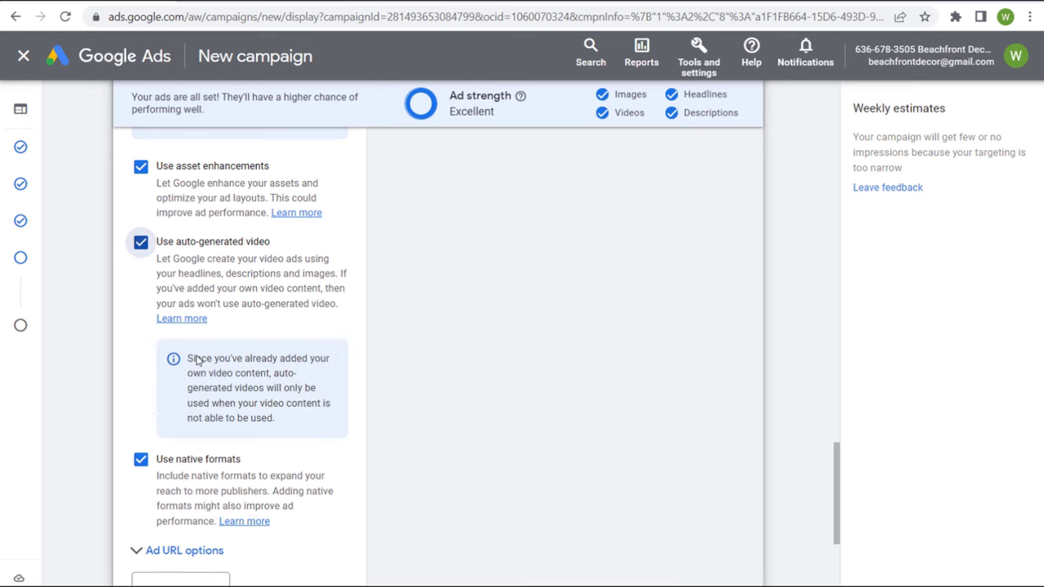
pyautogui.moveTo(197, 360); pyautogui.dragTo(263, 390)
pyautogui.click(284, 391)
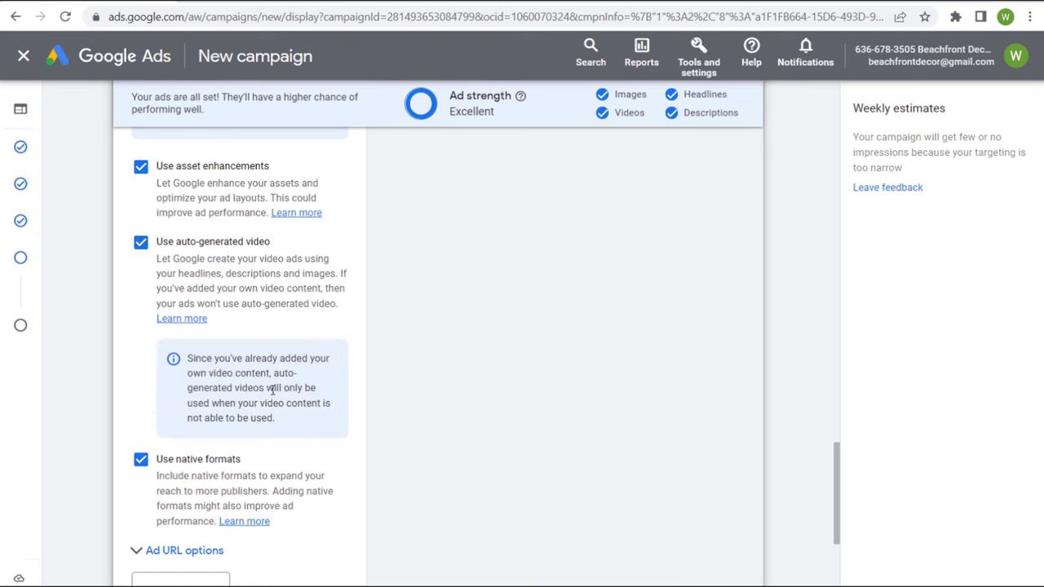
# - Review the ad's images, logos, videos, headlines and descriptions, along with the asset enhancement, auto-generated video and native format options
pyautogui.scroll(3, 424, 367)
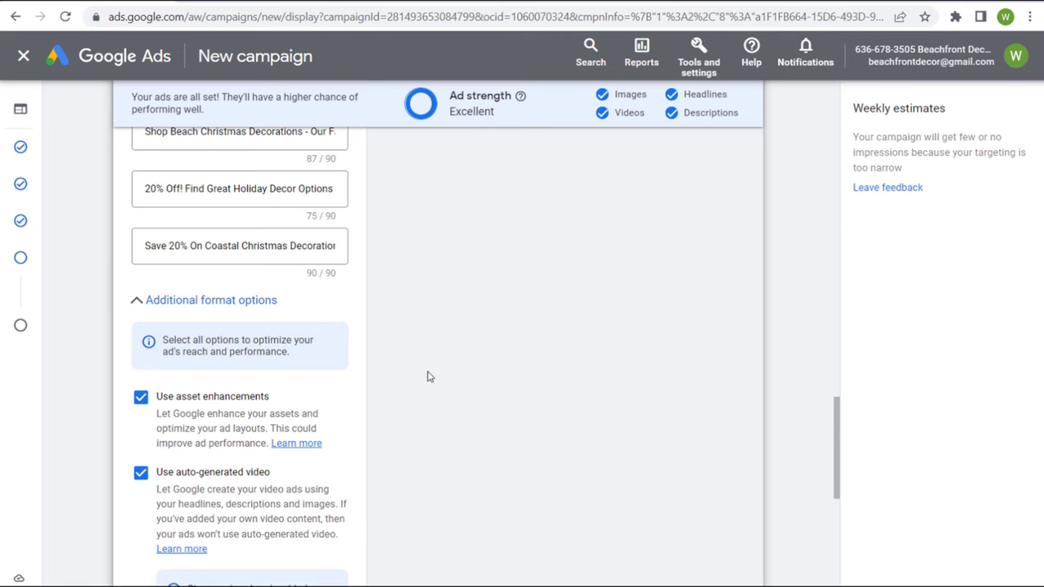
pyautogui.scroll(-1, 421, 377)
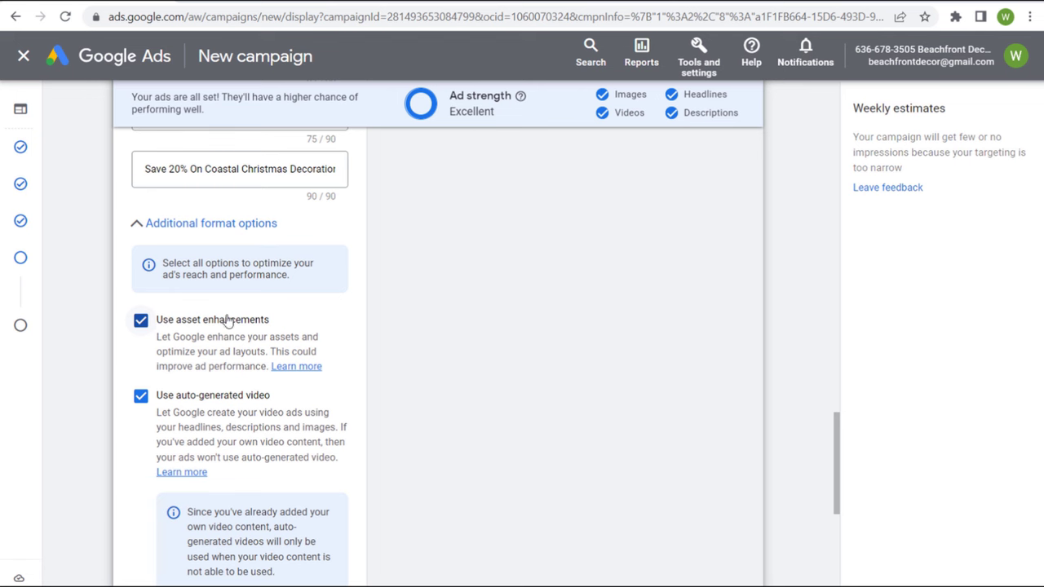
pyautogui.scroll(6, 450, 328)
pyautogui.scroll(6, 441, 346)
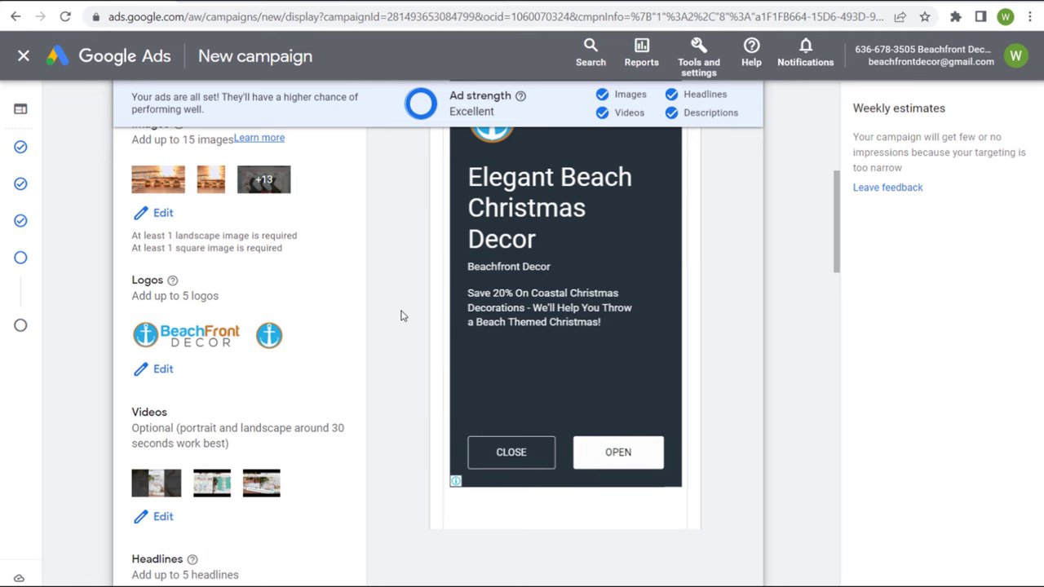
pyautogui.scroll(-8, 373, 304)
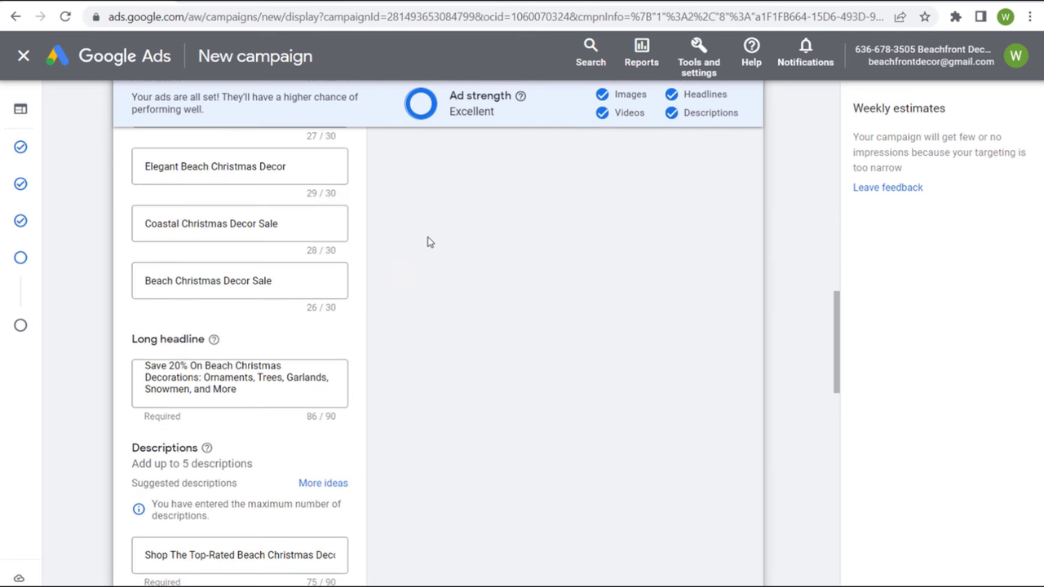
pyautogui.scroll(-6, 457, 289)
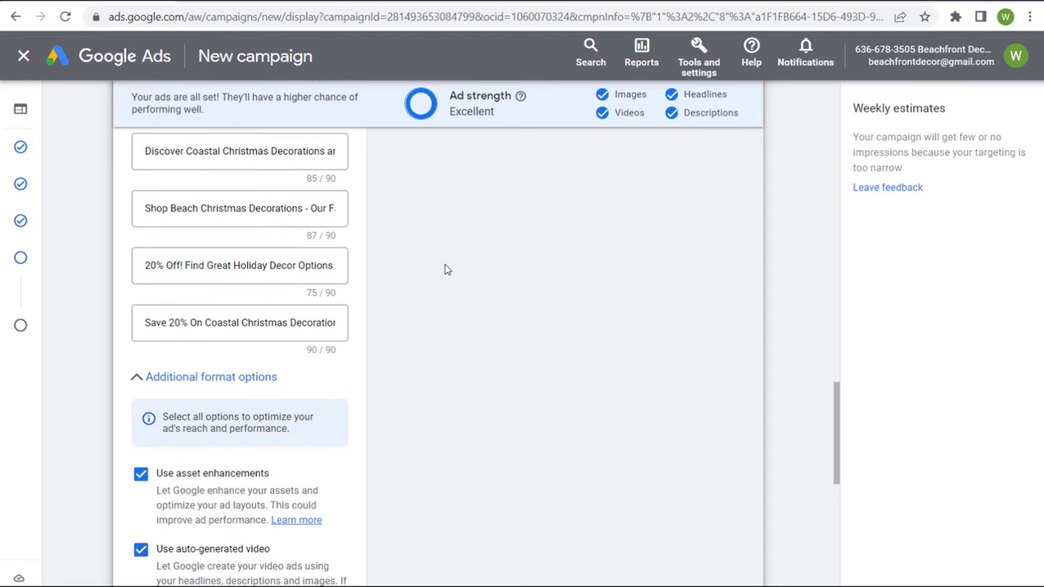
pyautogui.scroll(-2, 444, 269)
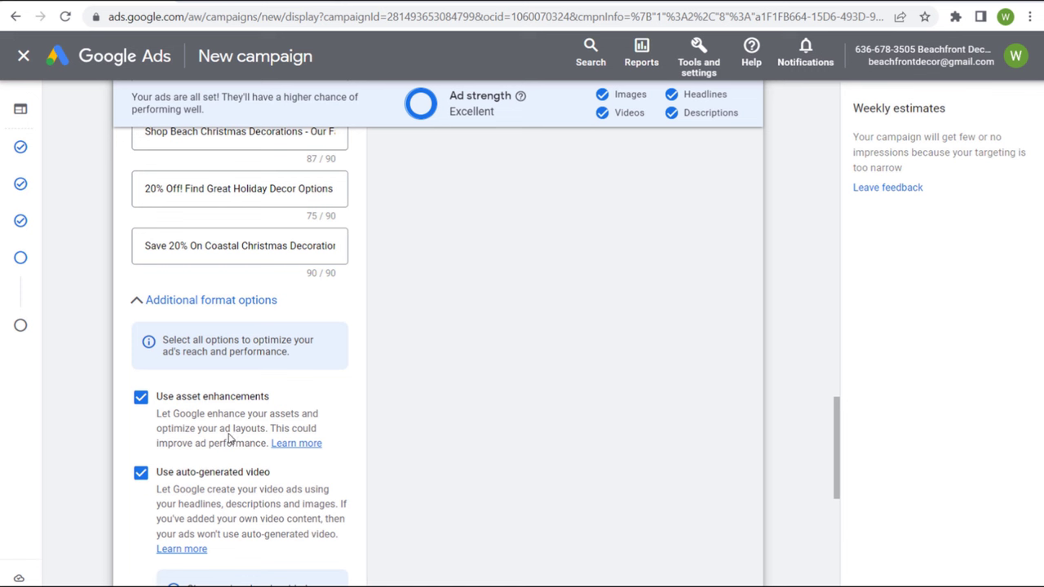
pyautogui.moveTo(271, 397); pyautogui.dragTo(168, 398)
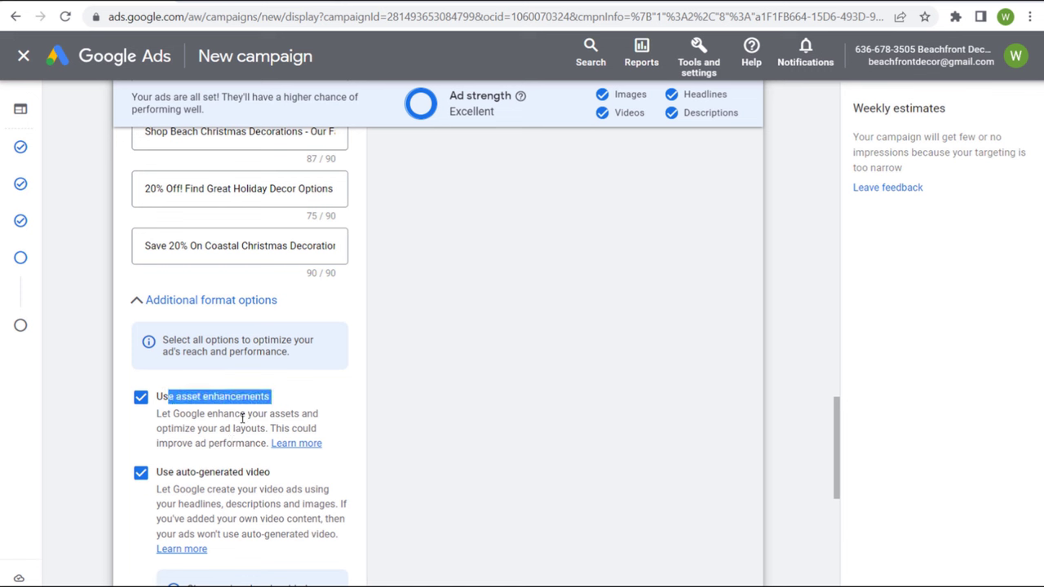
pyautogui.click(242, 417)
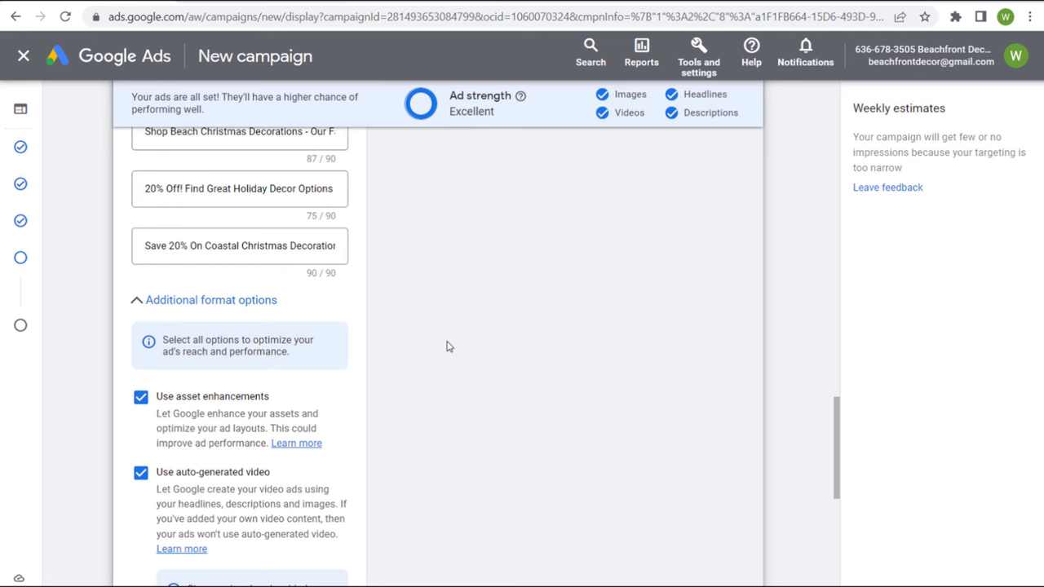
pyautogui.scroll(-4, 447, 346)
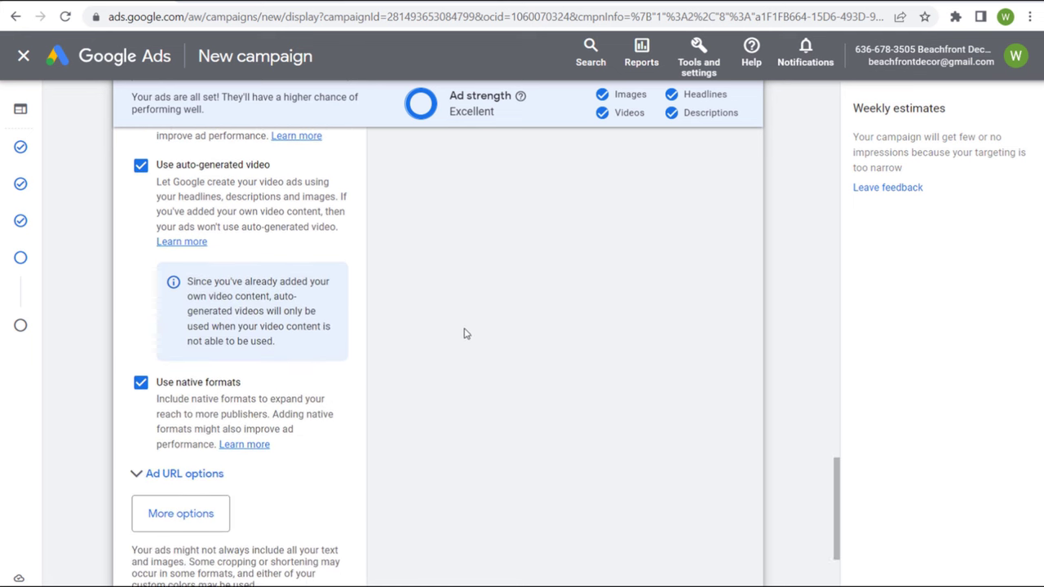
pyautogui.scroll(-1, 457, 334)
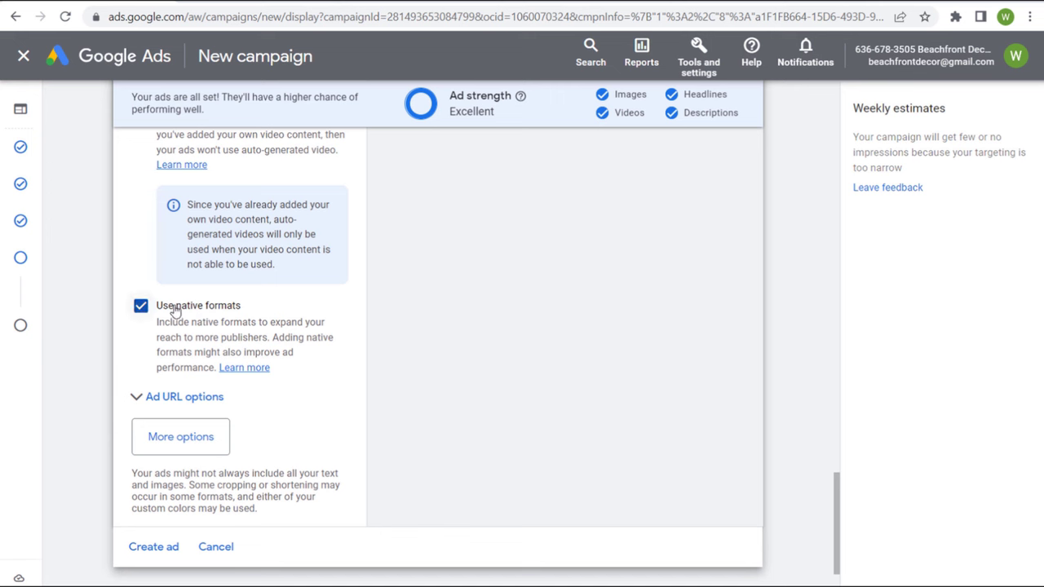
pyautogui.scroll(3, 333, 310)
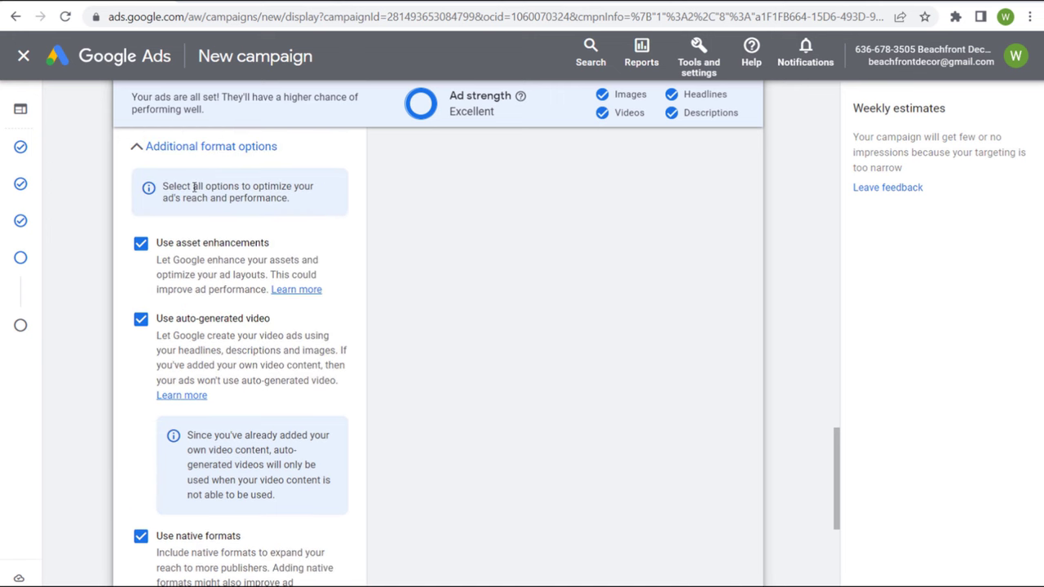
# - Switch auto-generated video off and back on to compare the ad strength, and collapse the additional format options
pyautogui.click(177, 149)
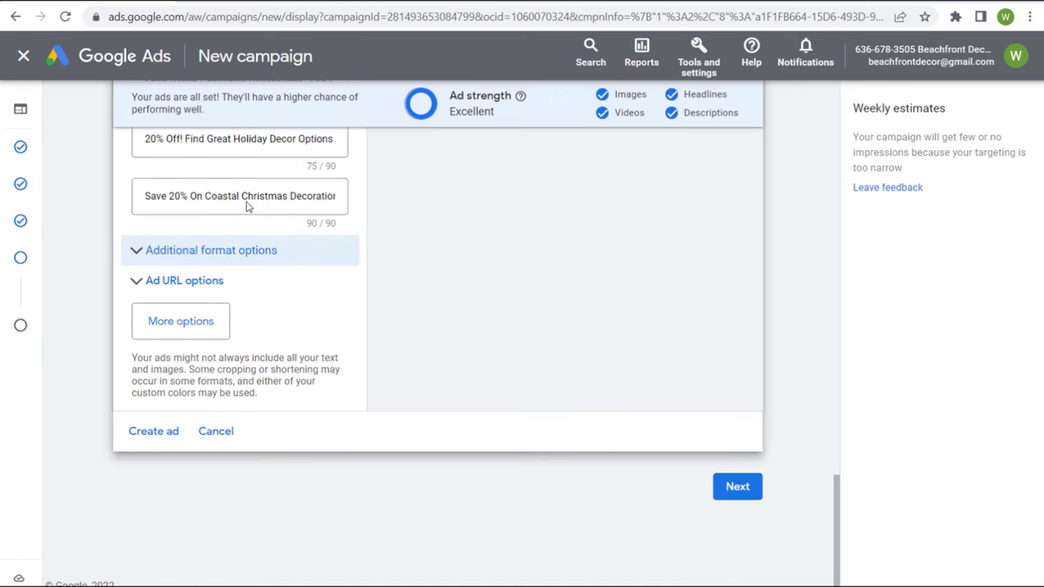
pyautogui.click(210, 247)
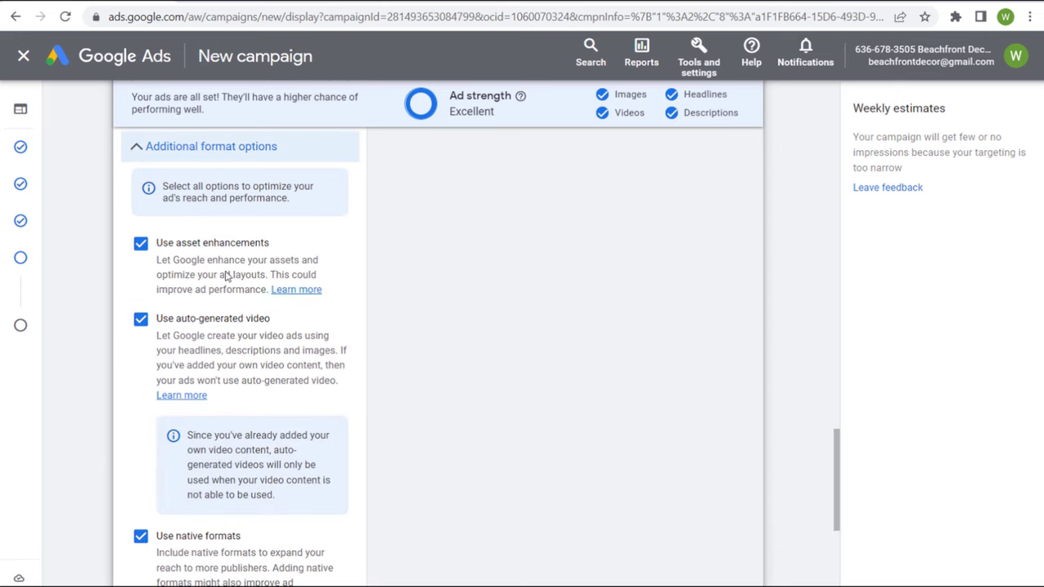
pyautogui.click(141, 319)
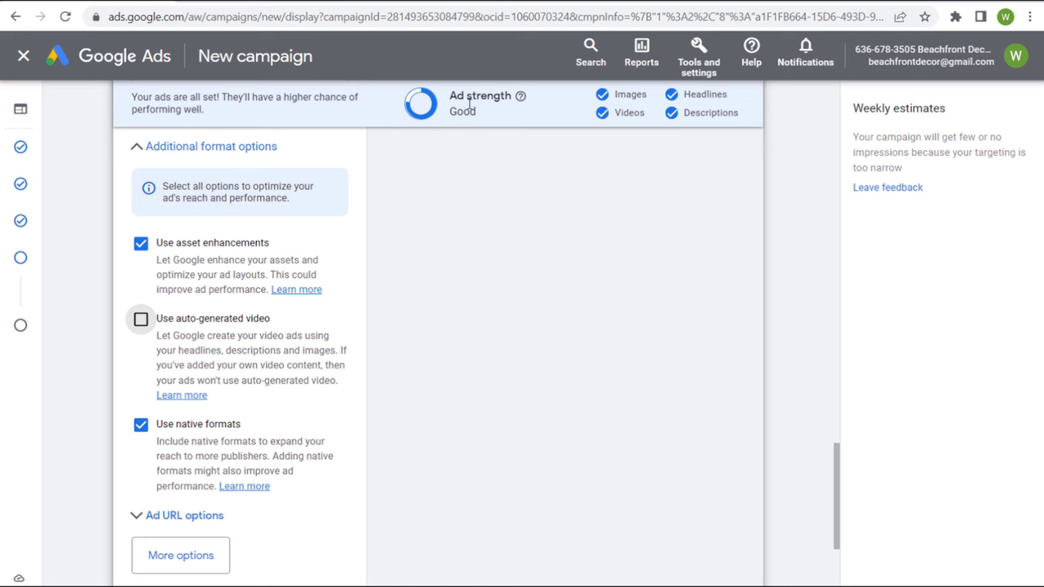
pyautogui.click(141, 318)
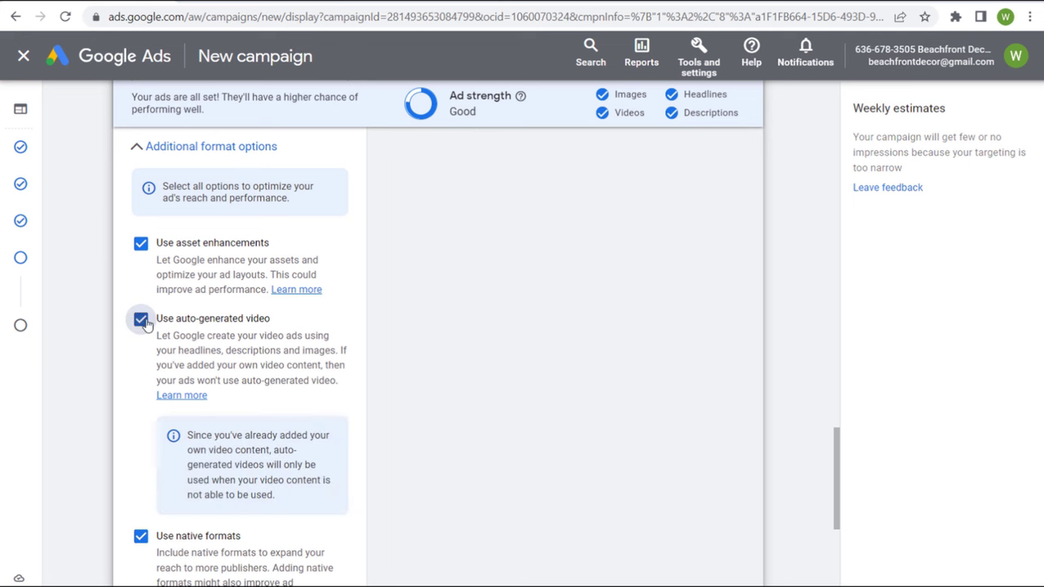
pyautogui.click(201, 148)
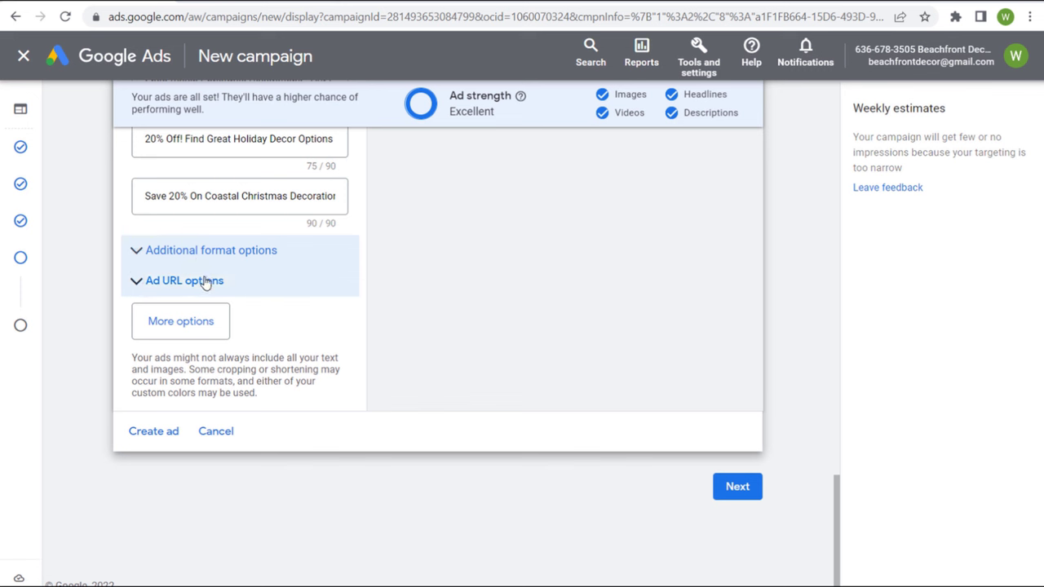
# - Add call to action text to the ad and set it to Shop Now
pyautogui.click(171, 332)
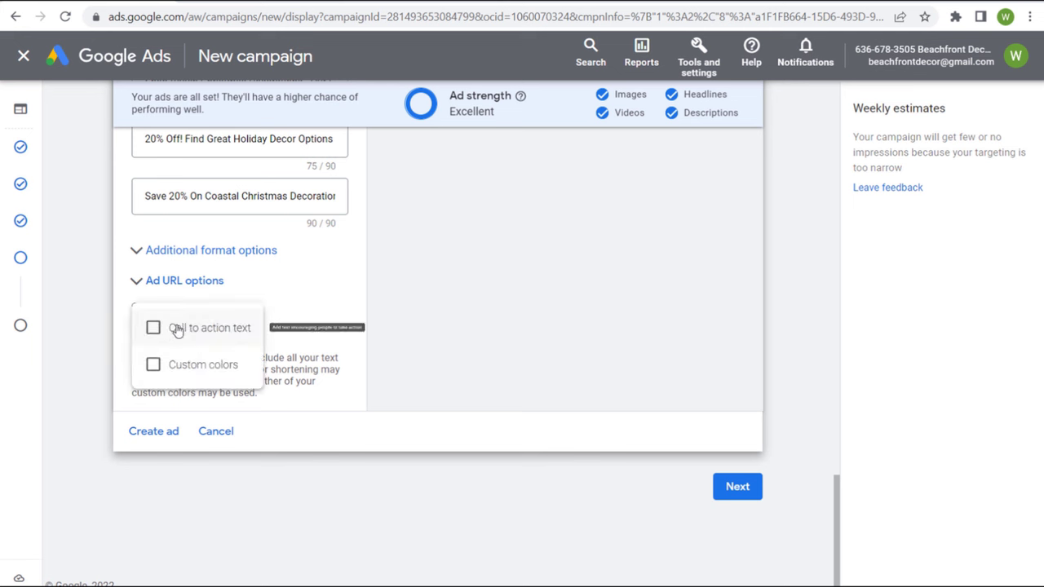
pyautogui.click(179, 330)
pyautogui.click(219, 422)
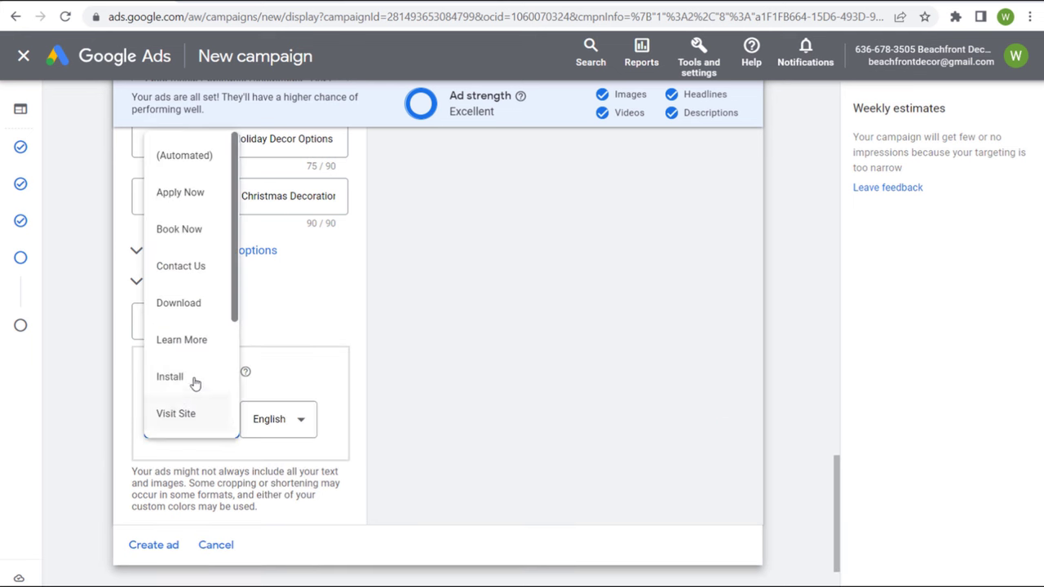
pyautogui.scroll(-3, 185, 250)
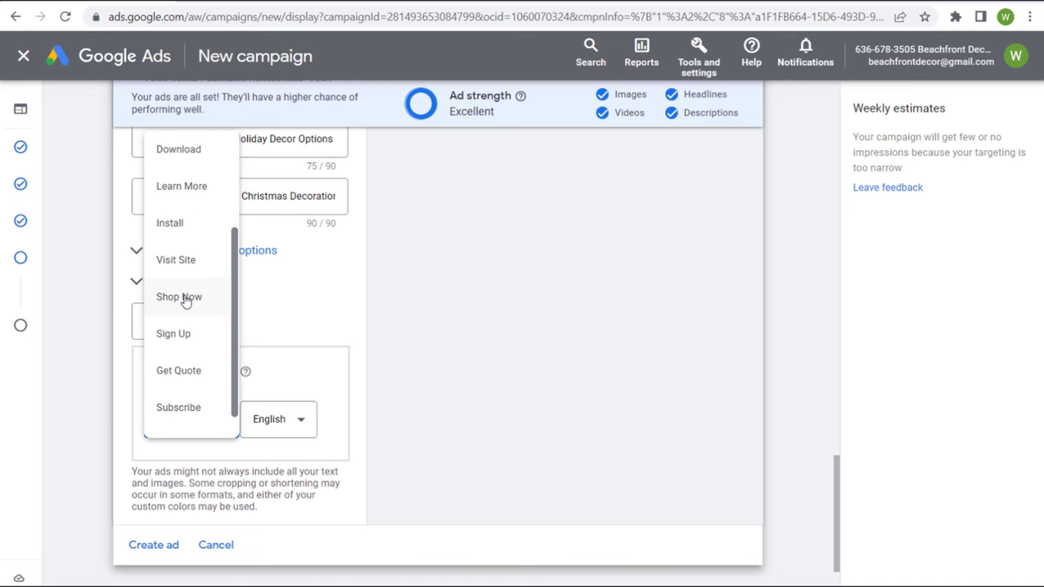
pyautogui.click(184, 298)
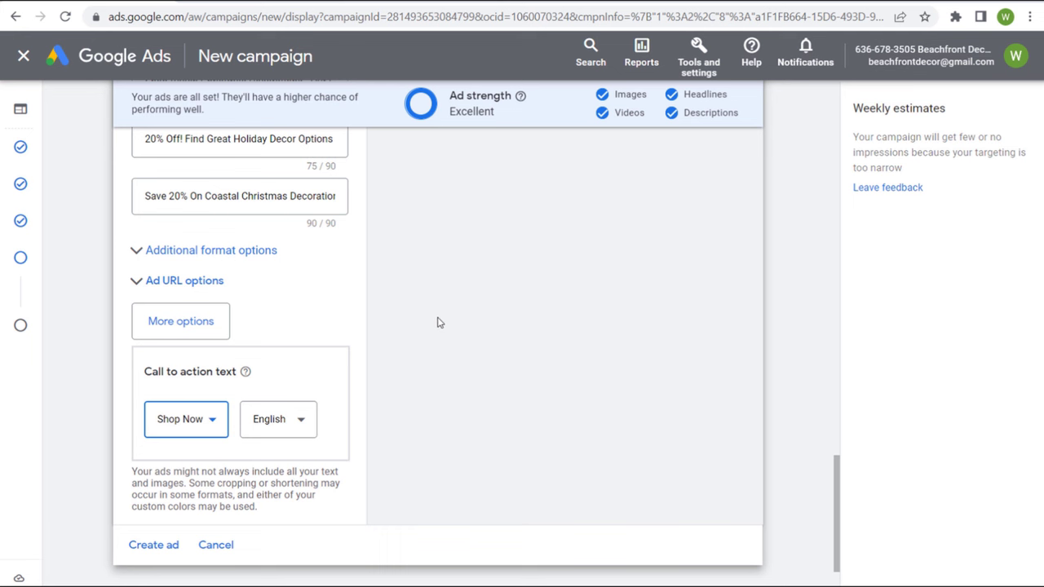
# - Add custom colors to the ad, with main color #29abe2 and accent color #c67d34
pyautogui.scroll(-2, 210, 306)
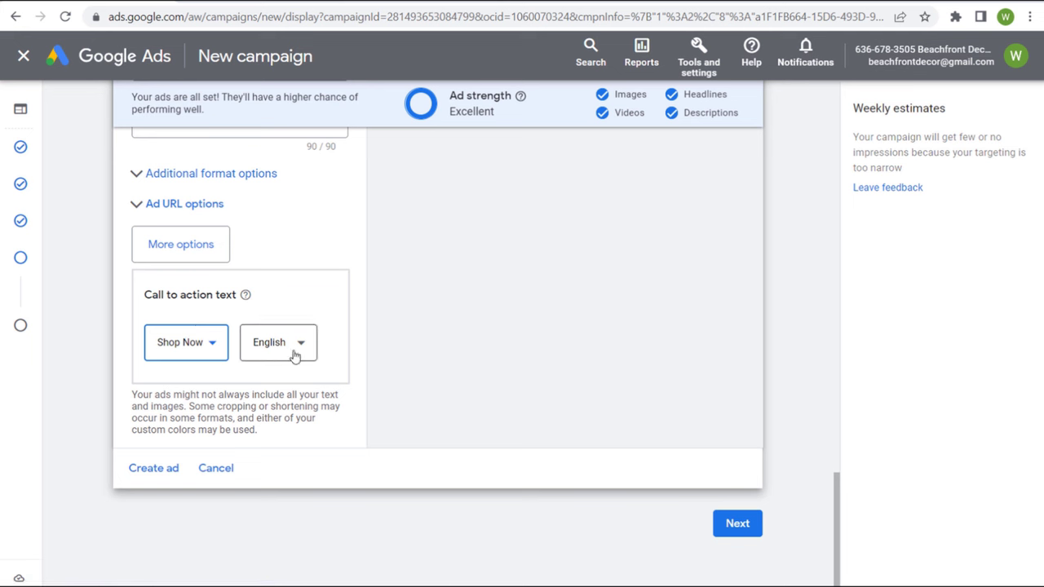
pyautogui.click(189, 250)
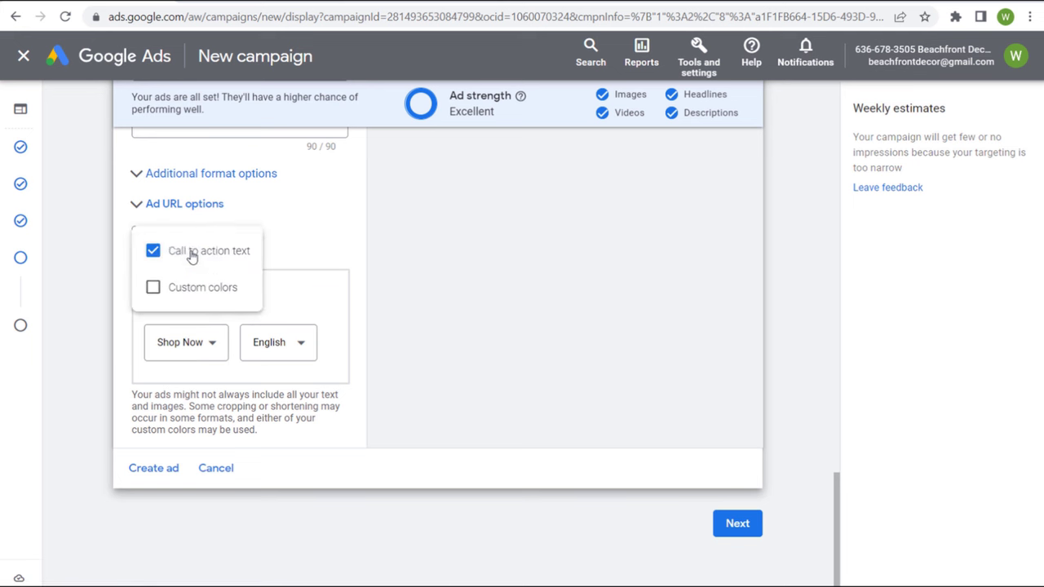
pyautogui.click(190, 290)
pyautogui.press('Escape')
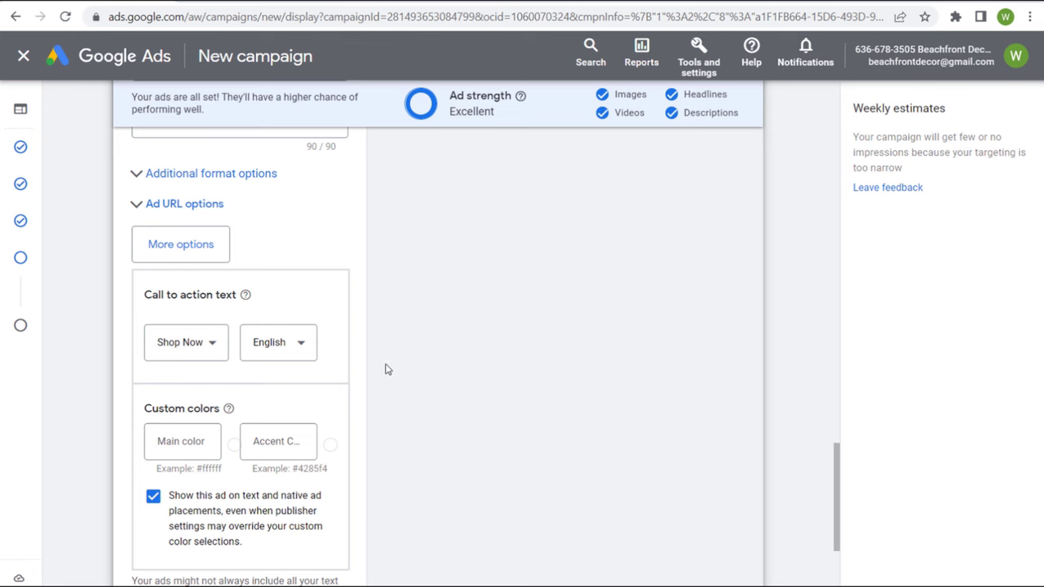
pyautogui.scroll(-1, 387, 369)
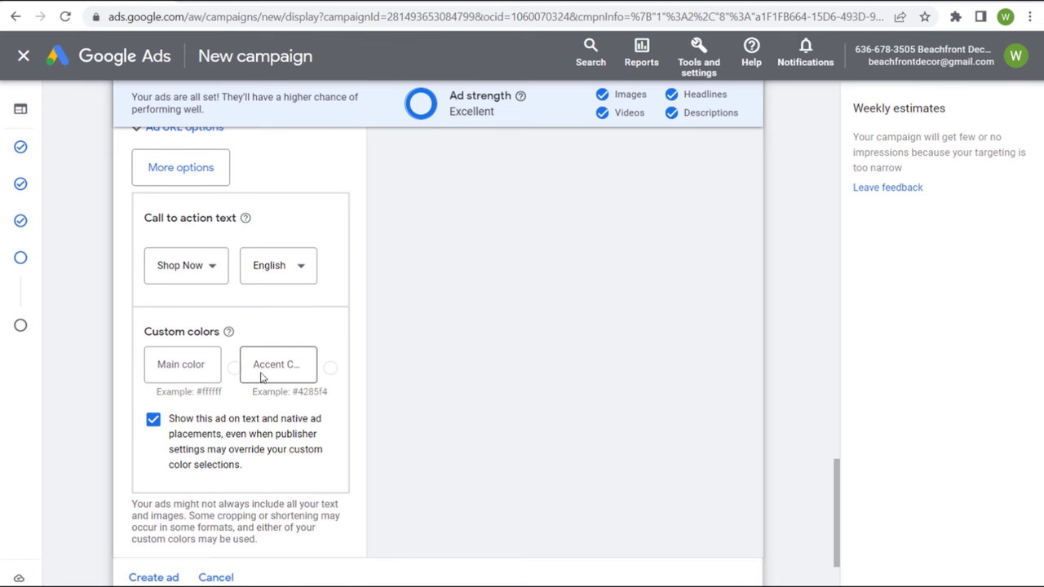
pyautogui.click(183, 364)
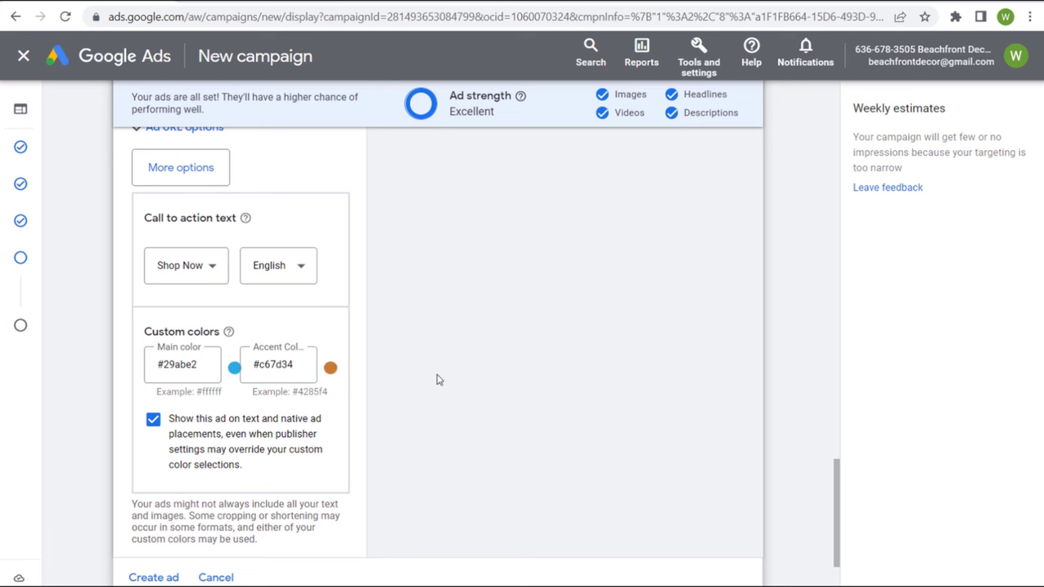
# - Examine the native placement option and how the custom colors look in the ad preview
pyautogui.scroll(2, 622, 407)
pyautogui.scroll(-5, 521, 403)
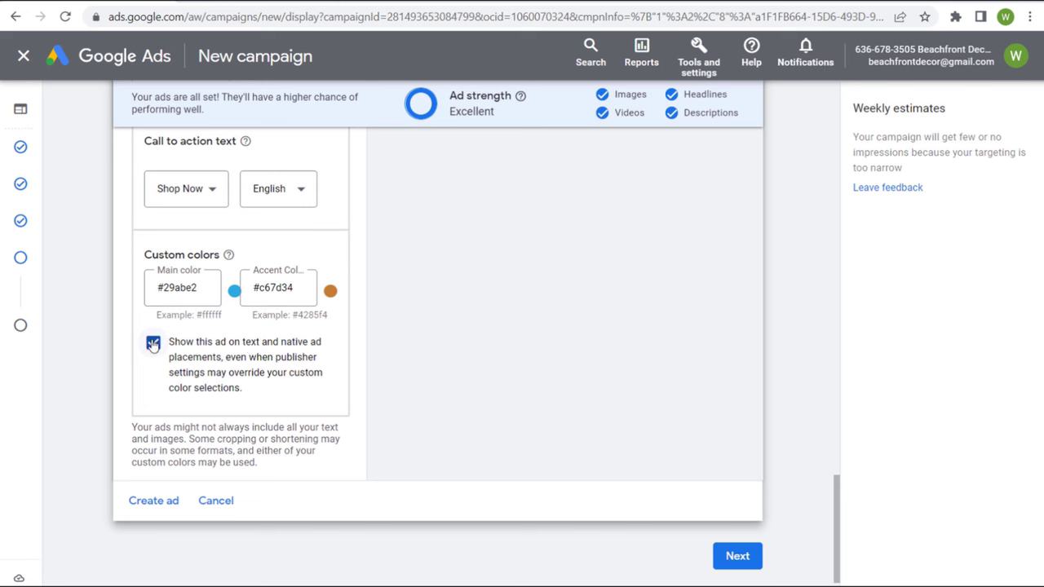
pyautogui.scroll(5, 585, 359)
pyautogui.scroll(8, 598, 388)
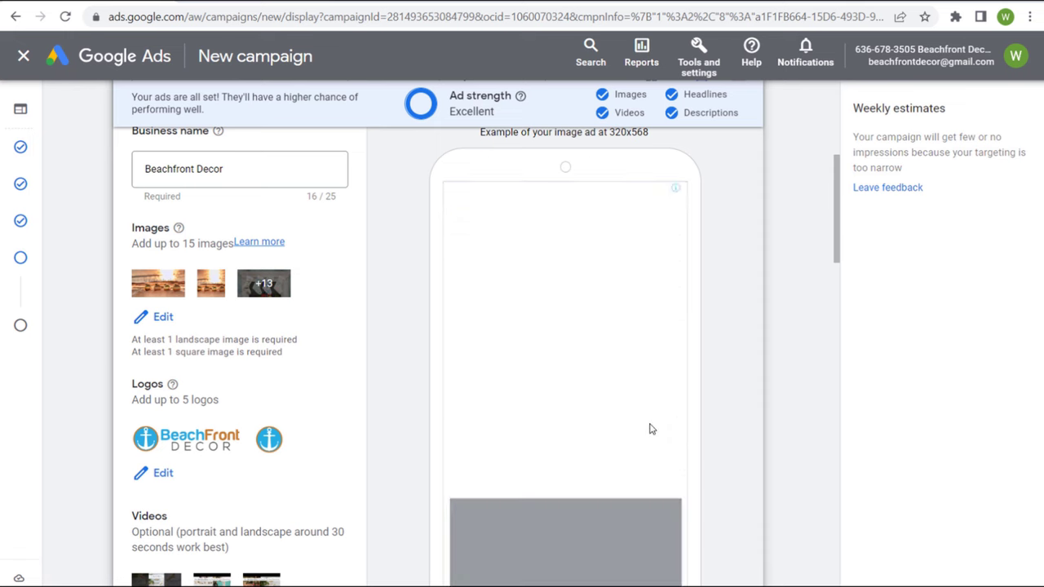
pyautogui.scroll(-1, 502, 326)
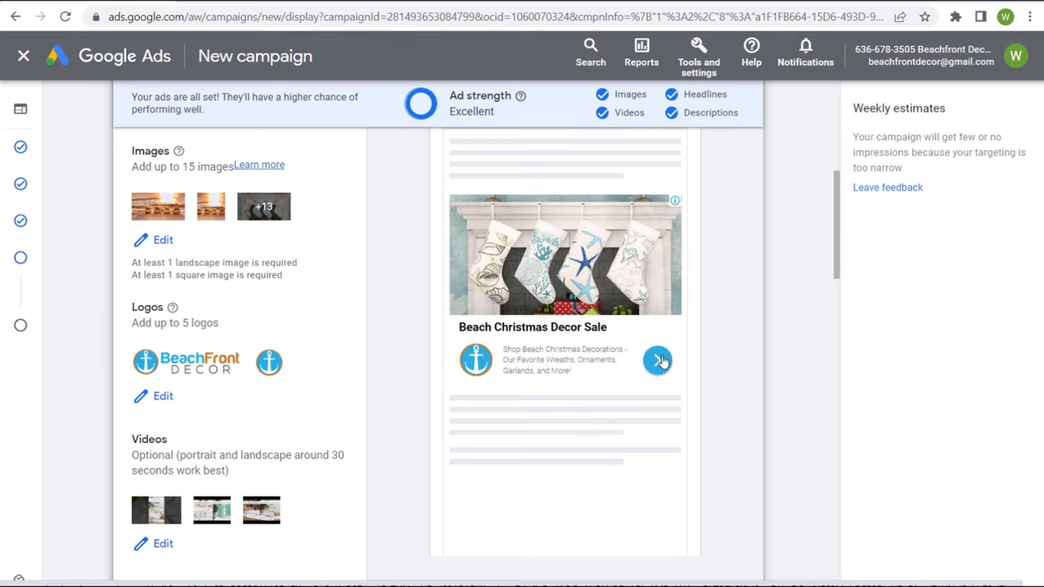
pyautogui.scroll(-3, 758, 419)
pyautogui.scroll(-12, 740, 414)
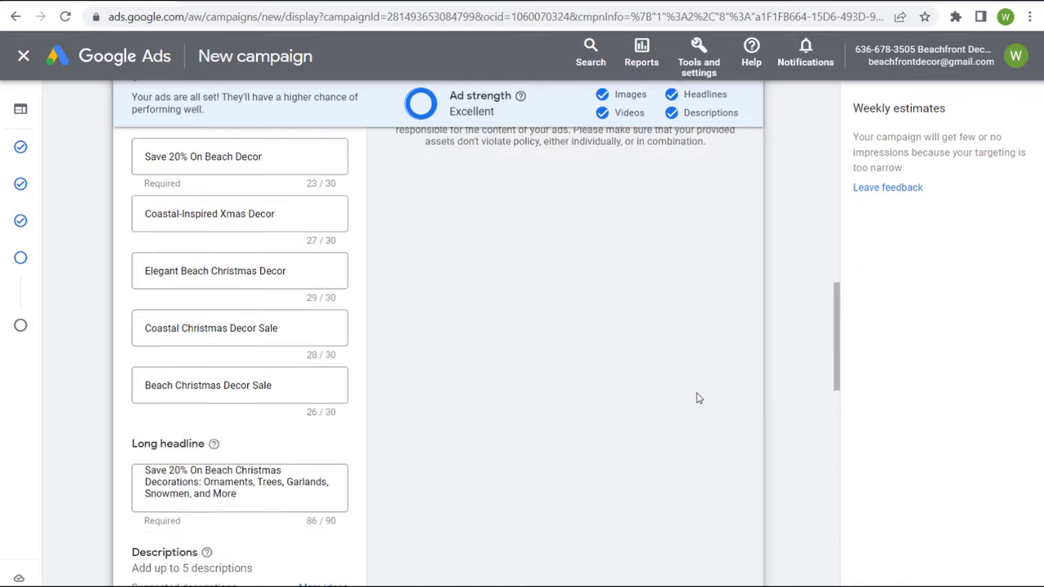
pyautogui.scroll(-4, 566, 376)
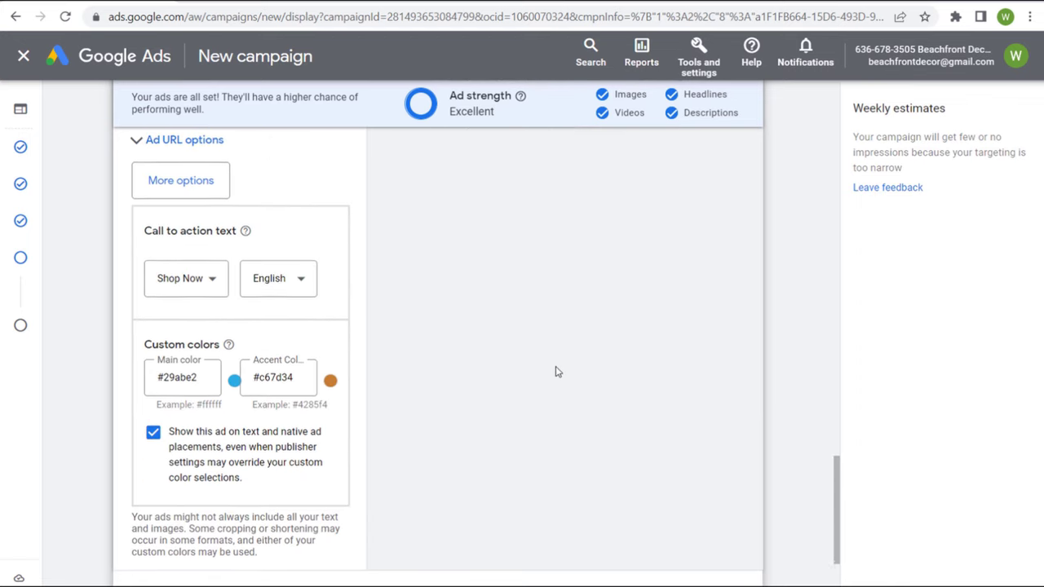
# - Create the display ad, and reopen it from the ad creation list for editing
pyautogui.click(153, 500)
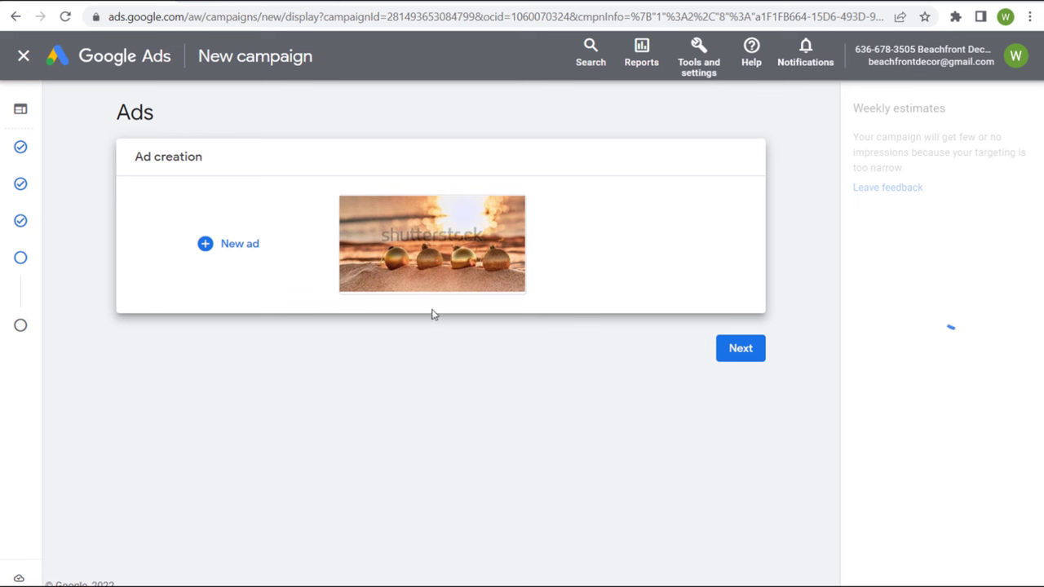
pyautogui.moveTo(360, 278)
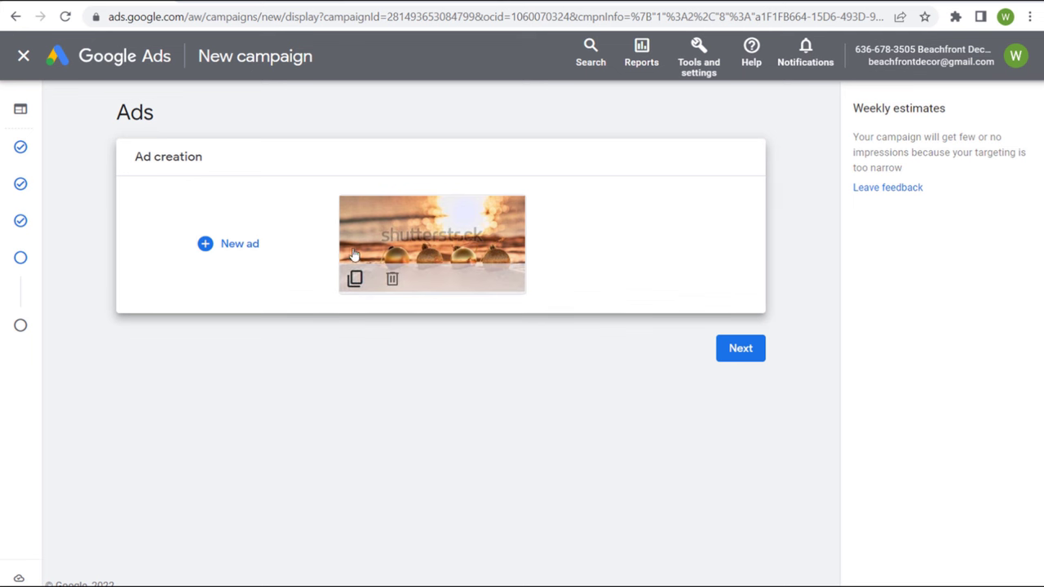
pyautogui.click(381, 234)
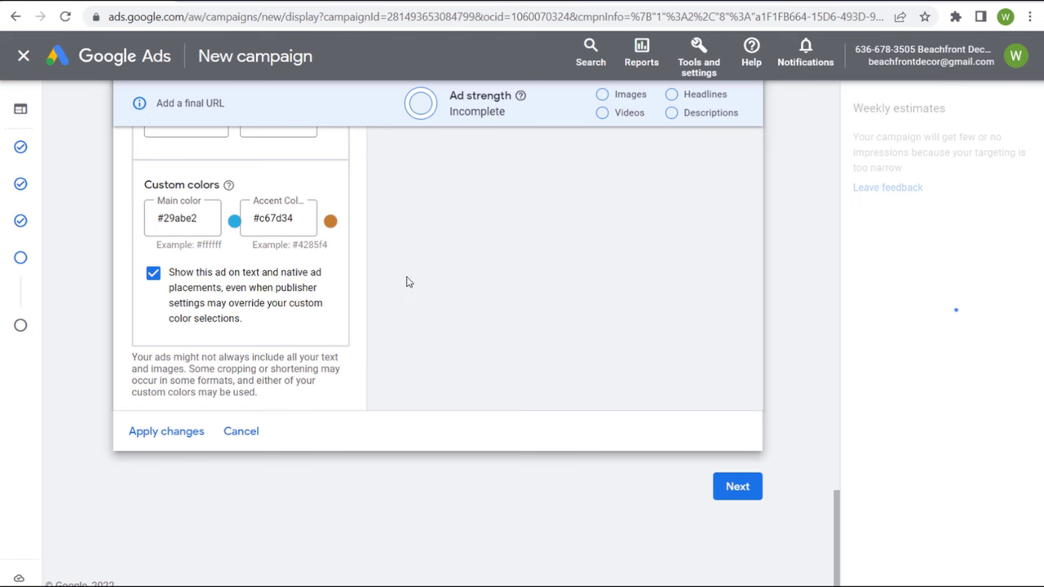
# - Examine the ad's images, logos, videos, headlines, long headline and descriptions
pyautogui.scroll(1, 326, 261)
pyautogui.scroll(10, 198, 217)
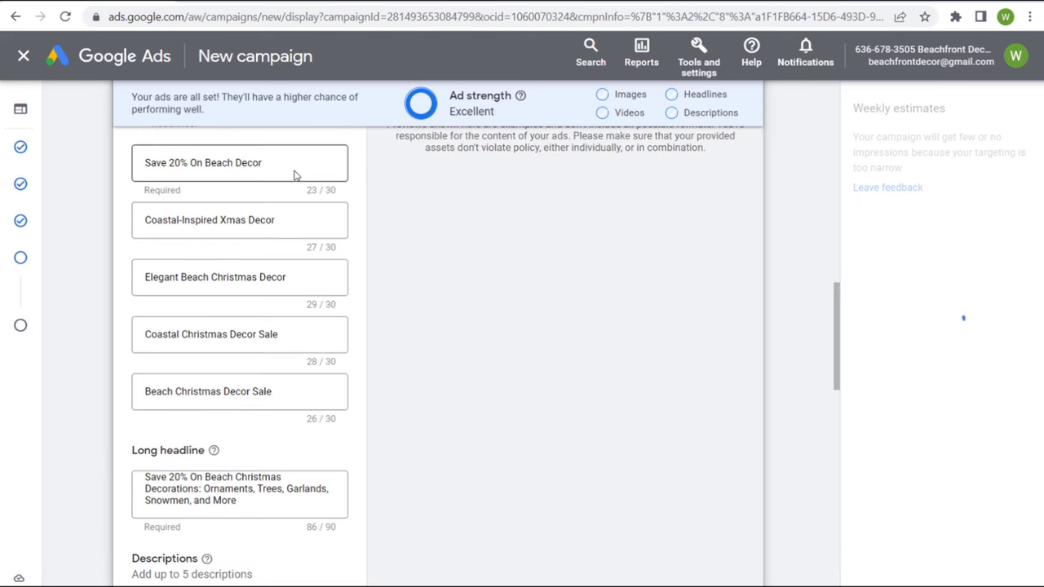
pyautogui.scroll(1, 294, 175)
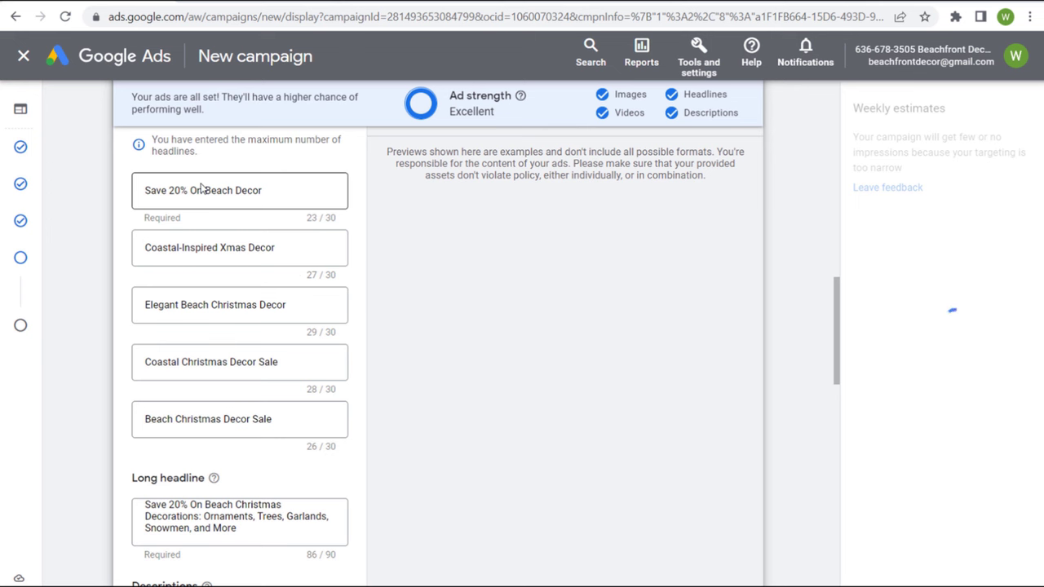
pyautogui.scroll(2, 308, 239)
pyautogui.scroll(4, 308, 239)
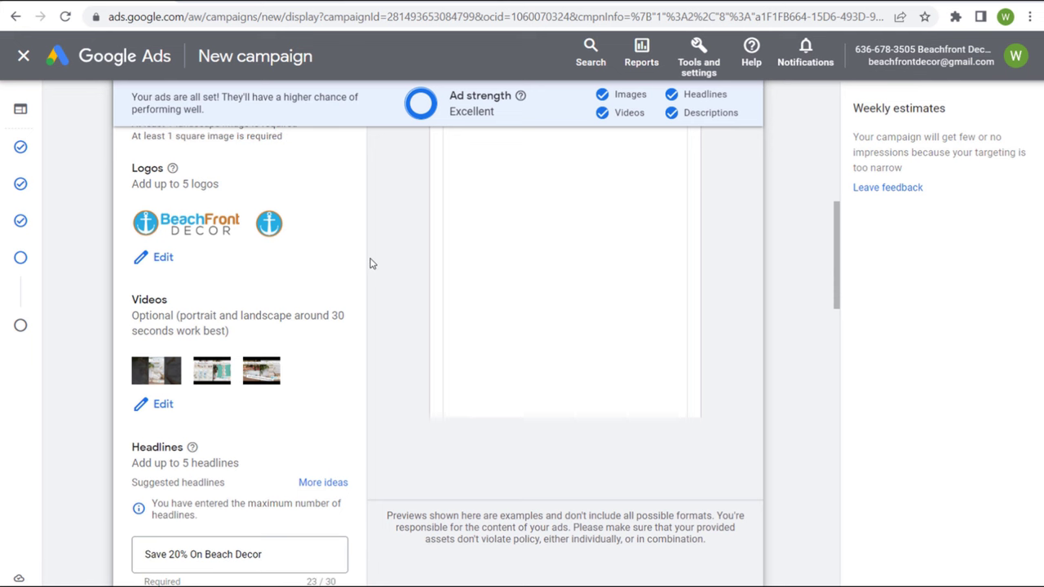
pyautogui.scroll(2, 383, 245)
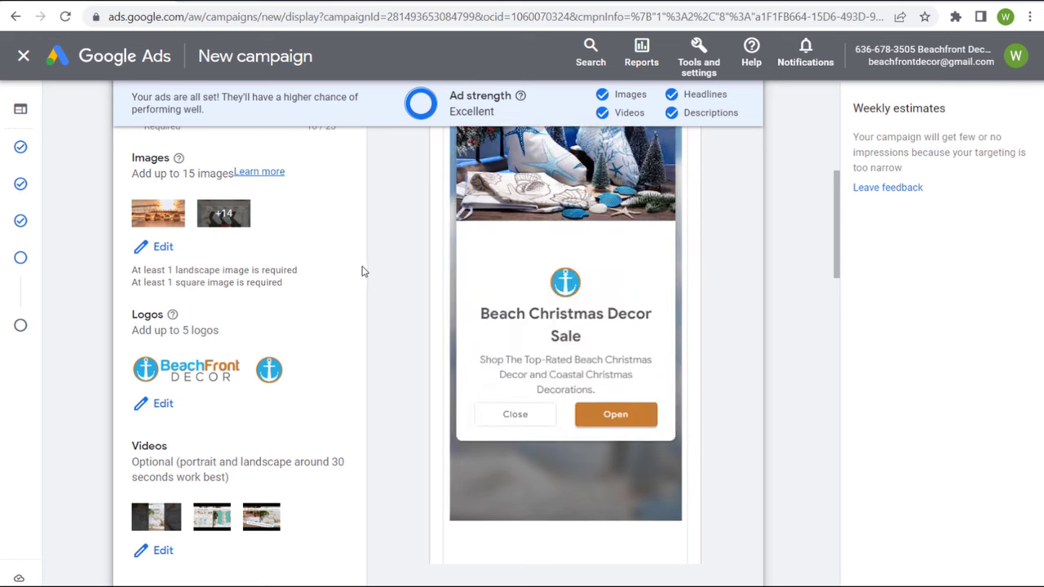
pyautogui.scroll(-2, 386, 278)
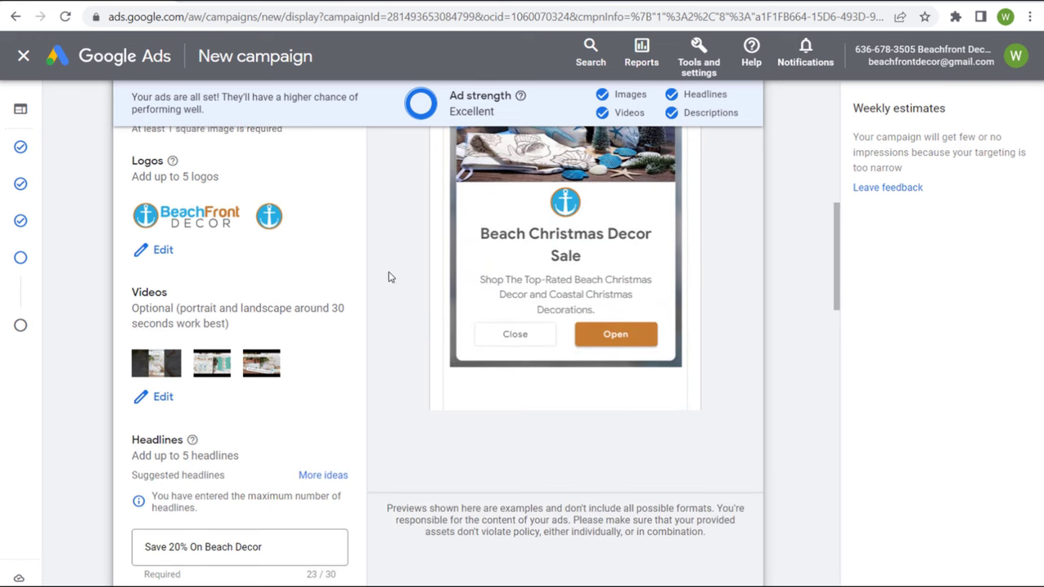
pyautogui.scroll(-4, 388, 277)
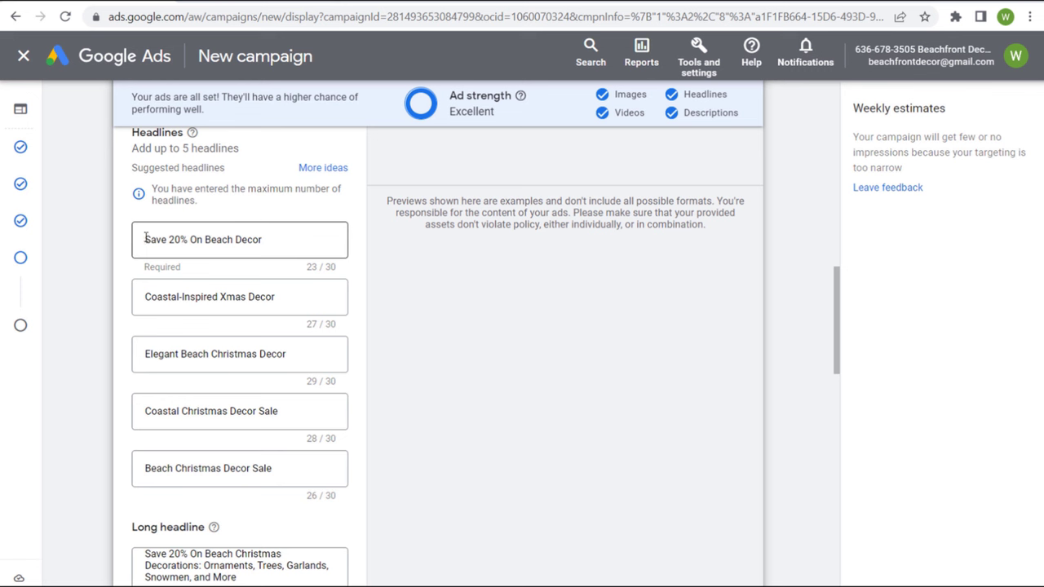
pyautogui.click(188, 238)
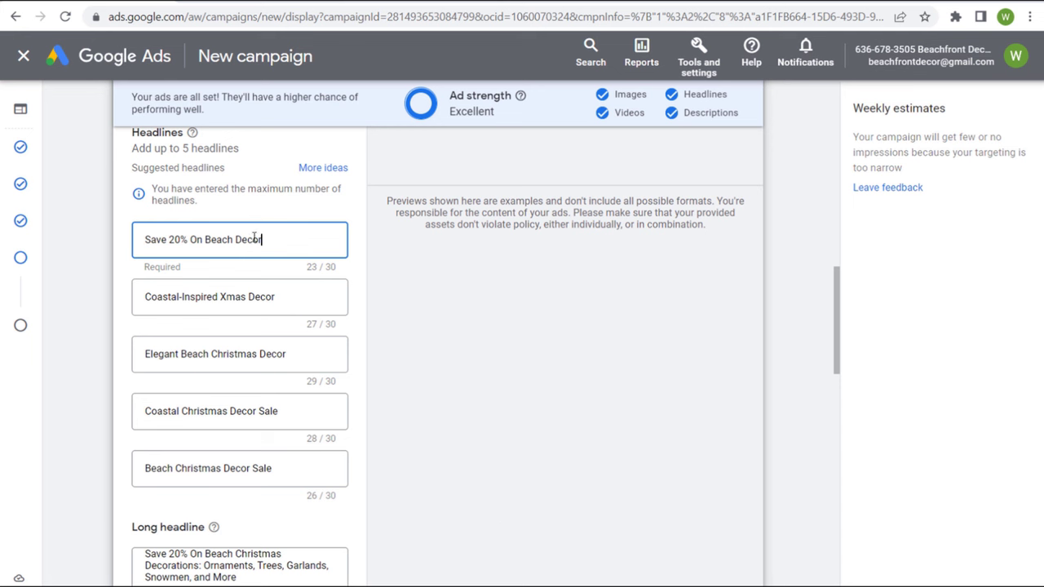
pyautogui.scroll(9, 255, 237)
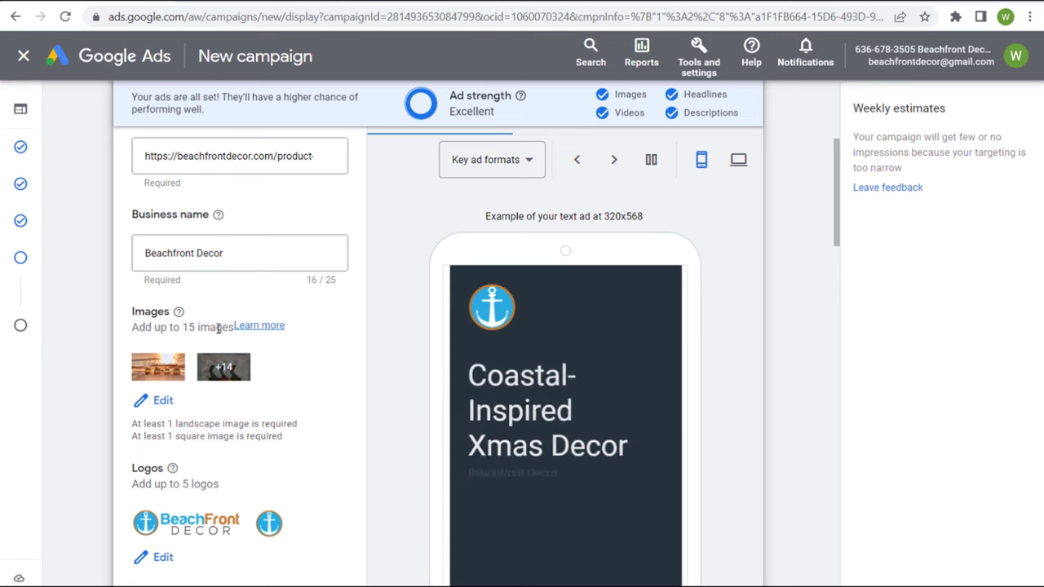
pyautogui.scroll(-14, 329, 327)
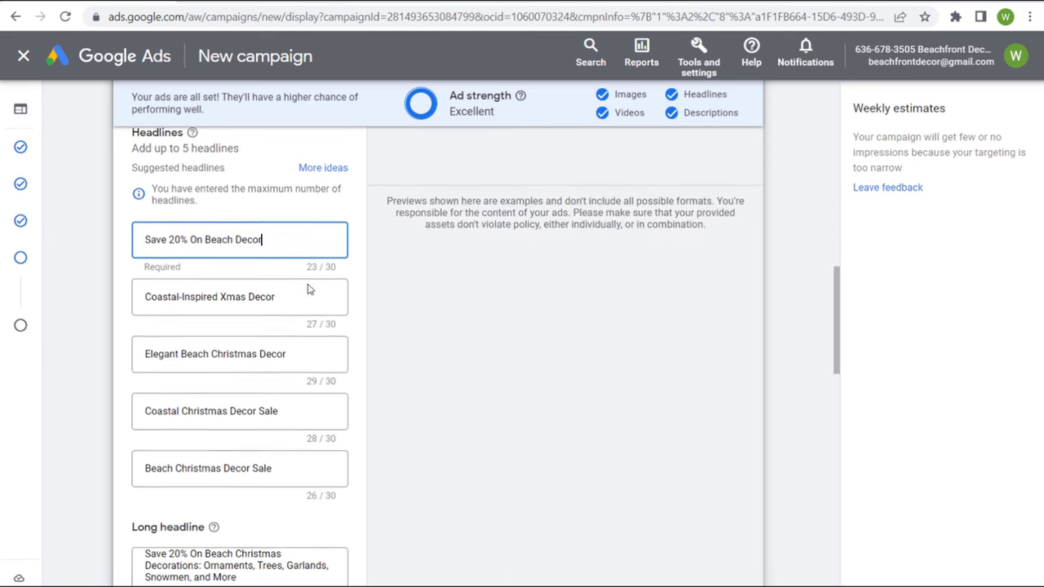
pyautogui.scroll(-5, 361, 342)
pyautogui.scroll(9, 562, 319)
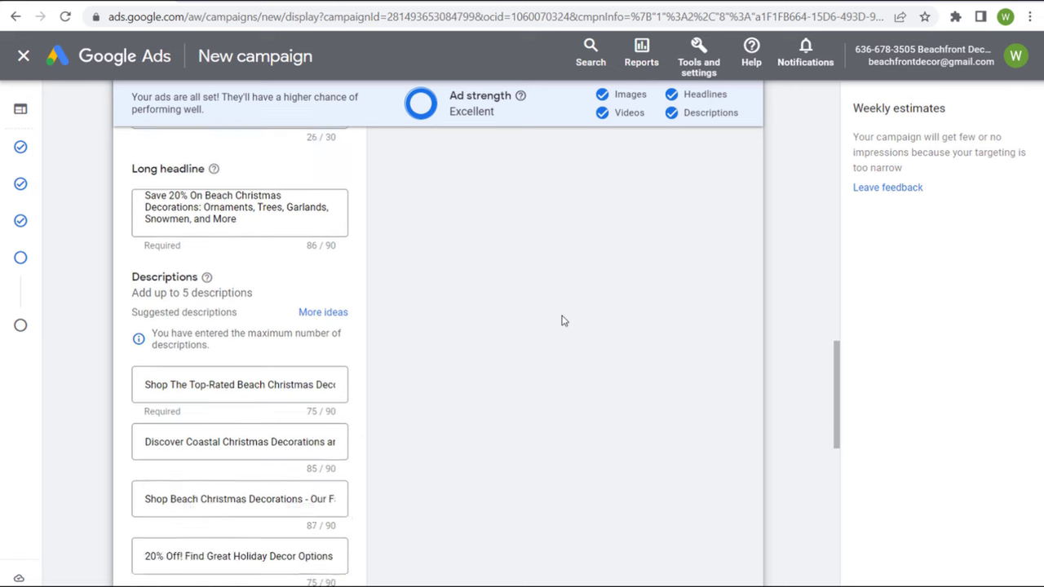
pyautogui.scroll(1, 560, 321)
pyautogui.scroll(-3, 531, 291)
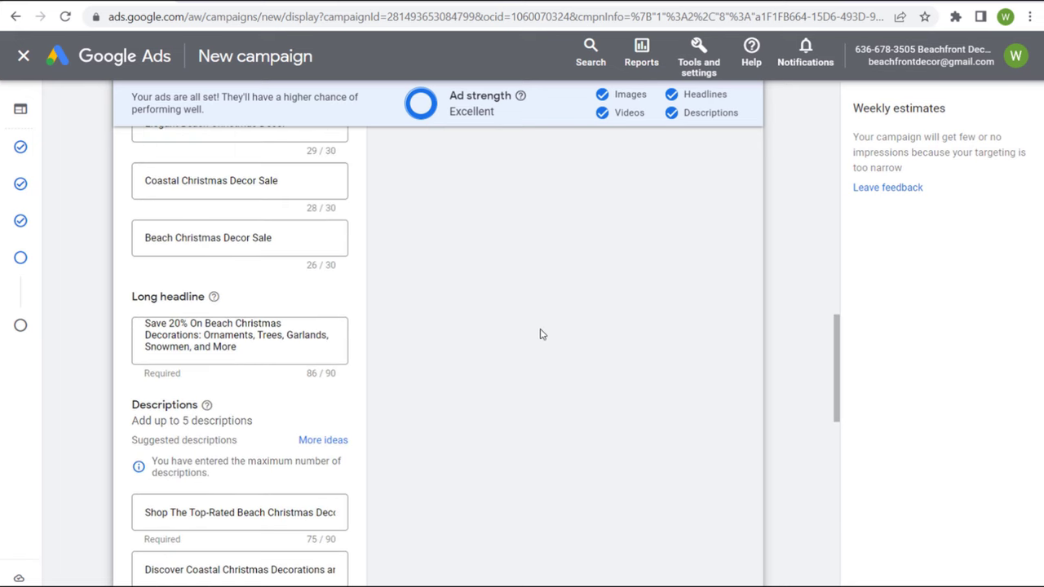
pyautogui.scroll(-1, 478, 438)
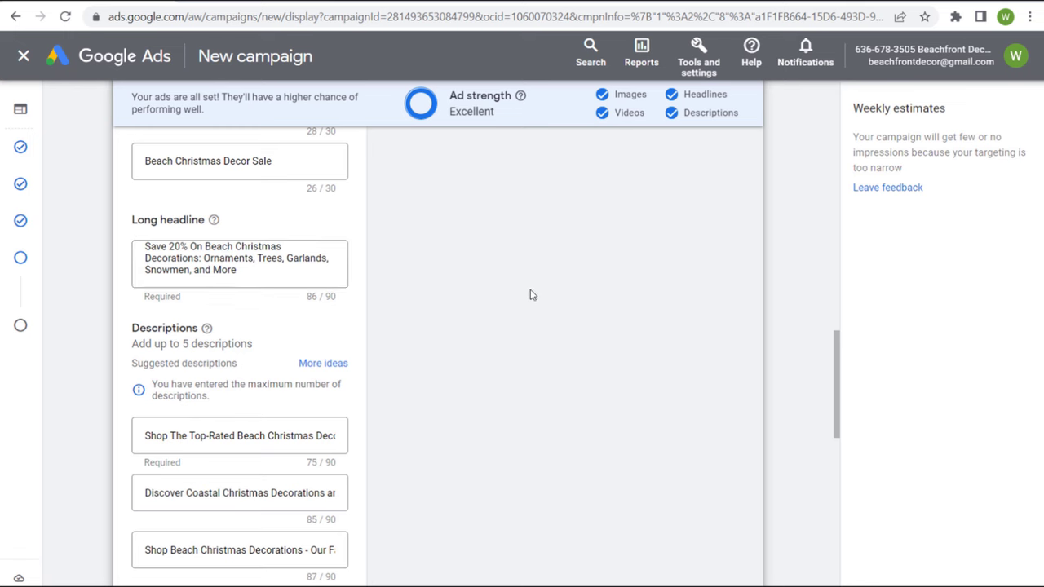
# - Apply the changes to the ad, keeping the Shop Now call to action and the custom colors
pyautogui.scroll(-4, 531, 294)
pyautogui.scroll(-4, 524, 287)
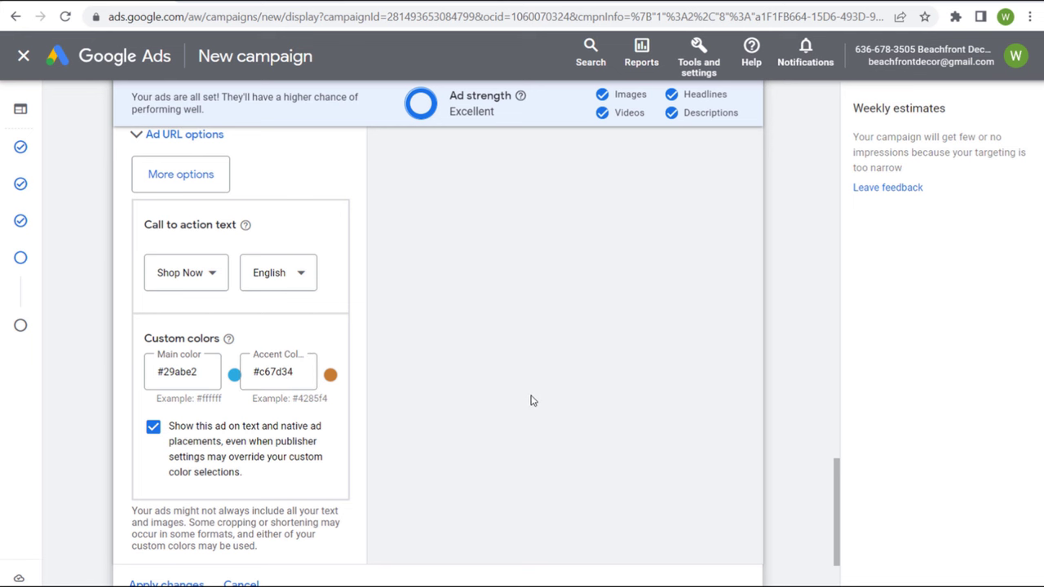
pyautogui.scroll(-1, 258, 484)
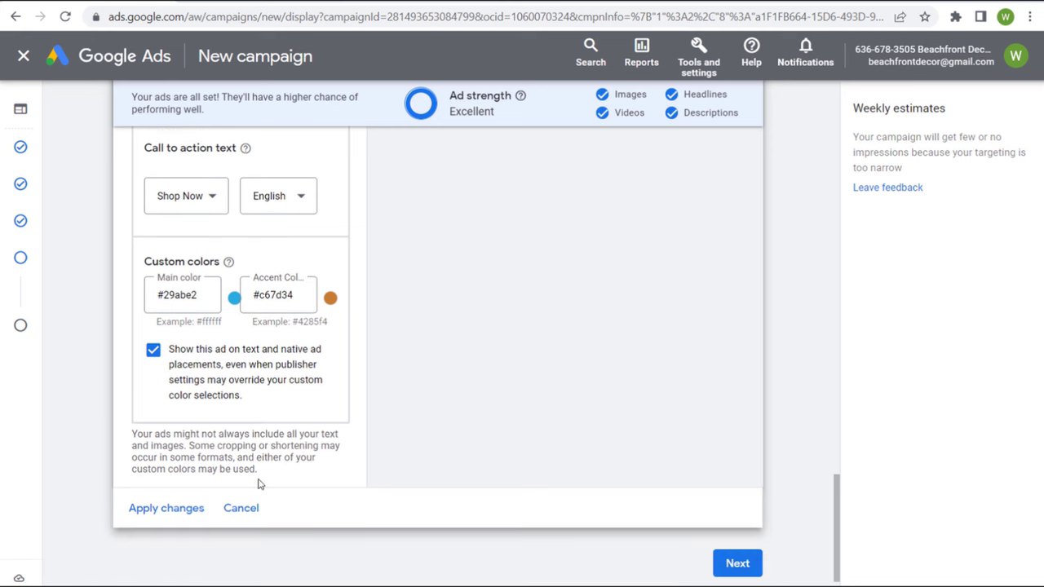
pyautogui.click(180, 509)
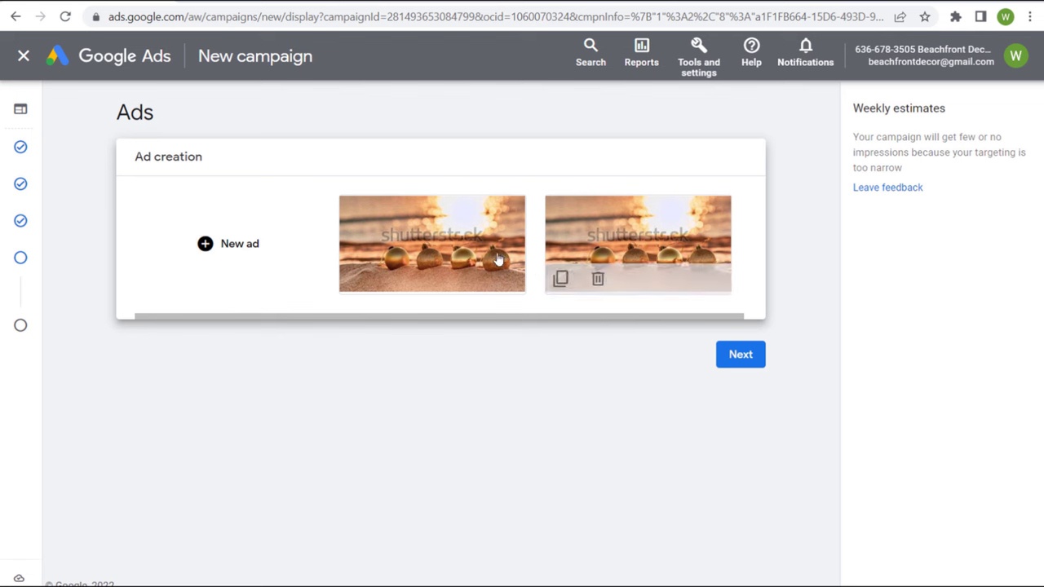
# - Switch to the Beachfront Decor website, view the Christmas category page, and open the Beach Christmas Decor & Nautical Christmas Decor article
pyautogui.moveTo(462, 235)
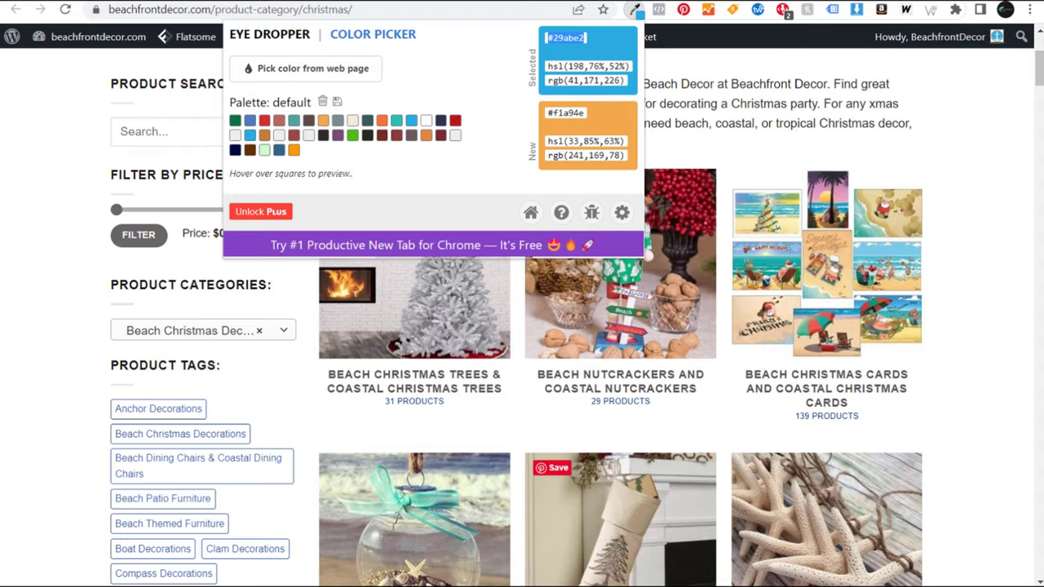
pyautogui.click(710, 139)
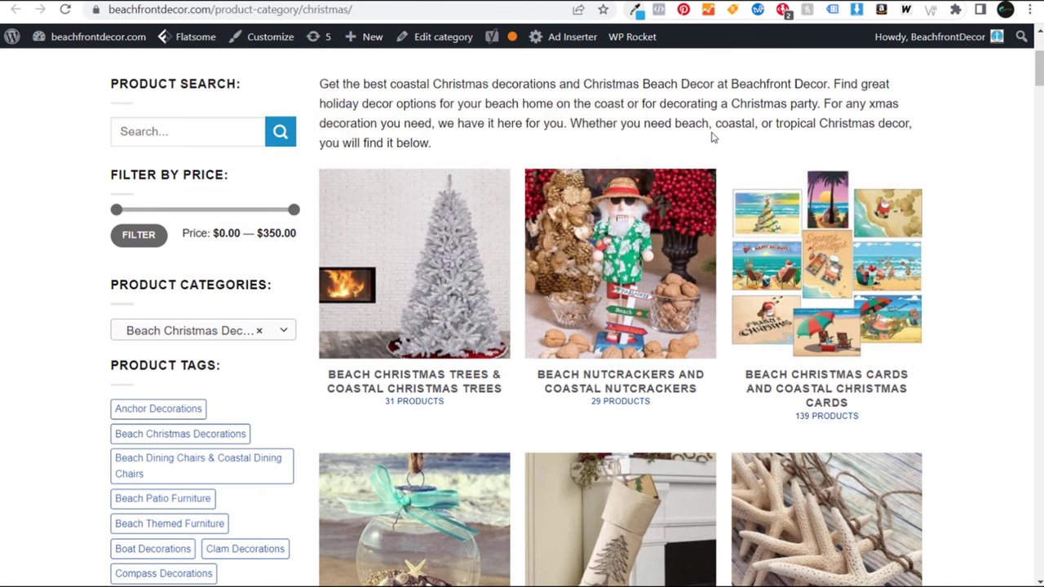
pyautogui.scroll(2, 814, 235)
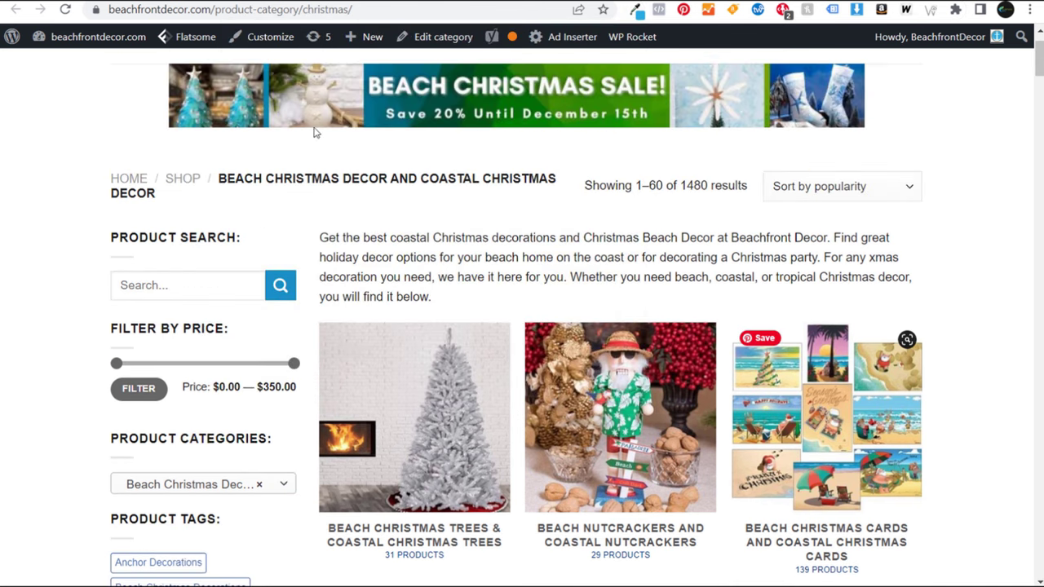
pyautogui.moveTo(264, 178); pyautogui.dragTo(490, 196)
pyautogui.click(505, 259)
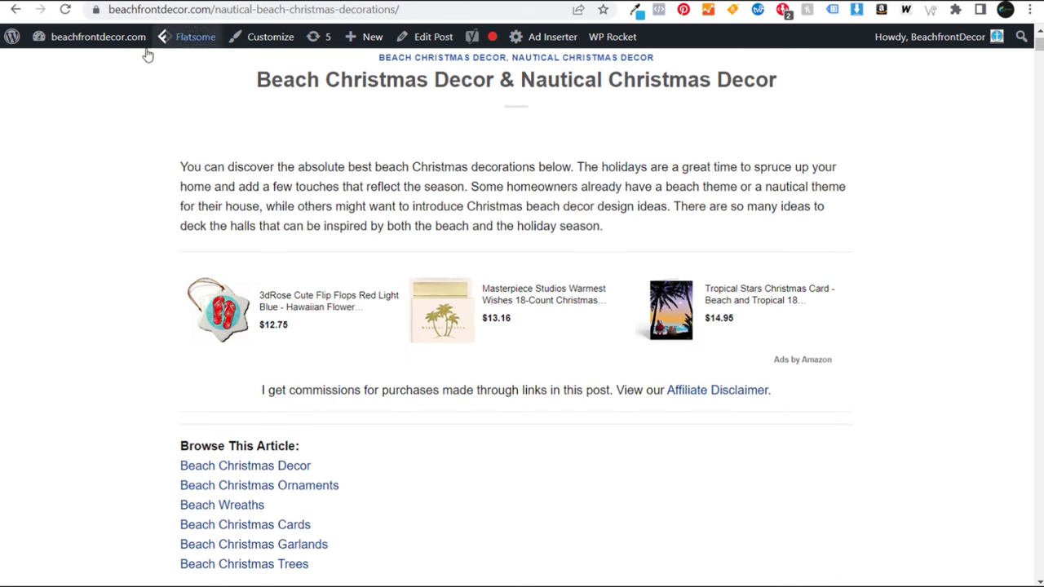
pyautogui.moveTo(259, 78); pyautogui.dragTo(679, 97)
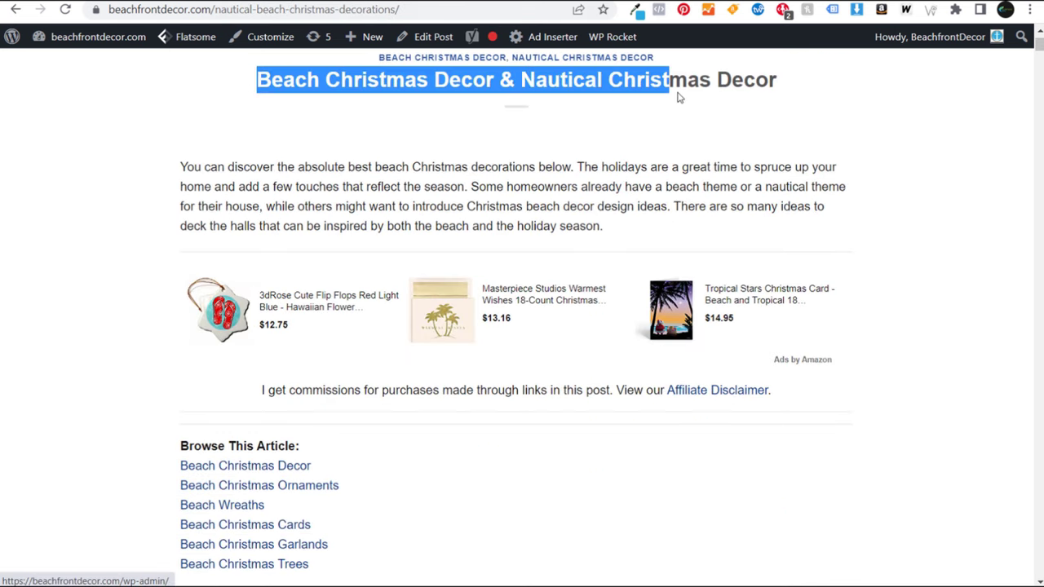
pyautogui.click(766, 157)
# - Examine the products listed in the article, including its Beach Christmas Cards section
pyautogui.scroll(-7, 736, 181)
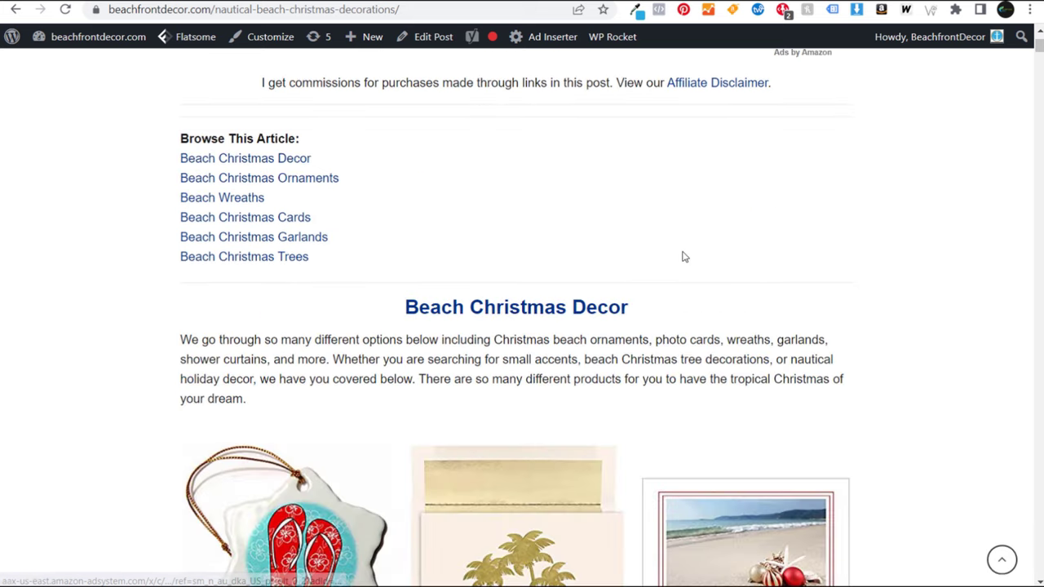
pyautogui.scroll(-7, 729, 224)
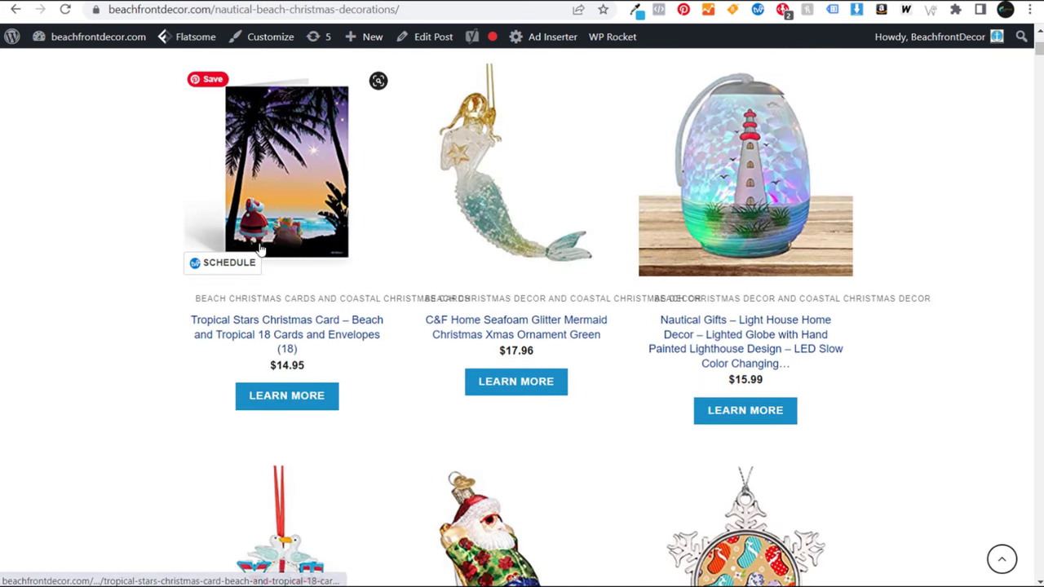
pyautogui.scroll(5, 209, 246)
pyautogui.scroll(6, 208, 246)
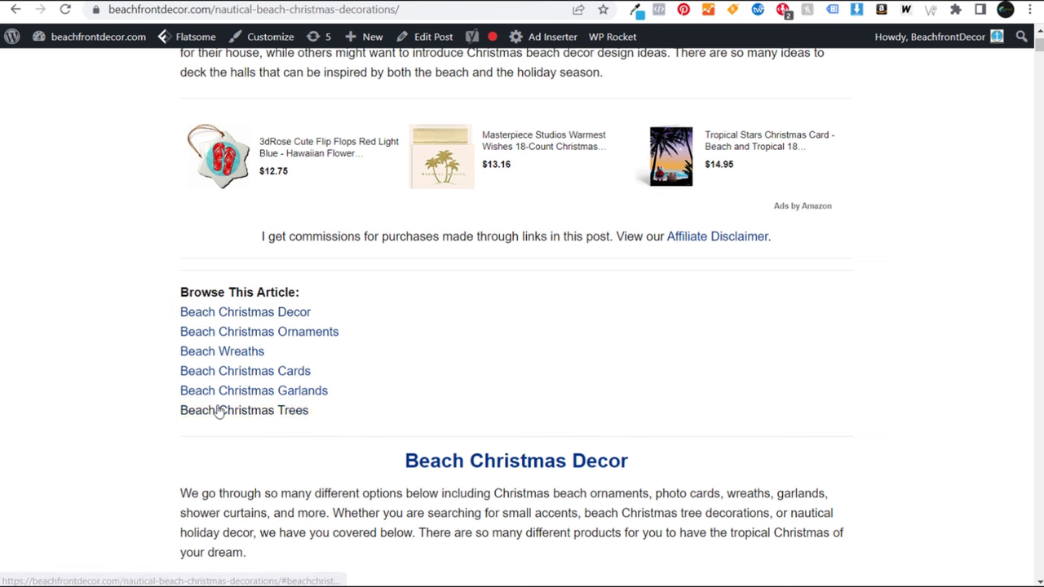
pyautogui.click(245, 377)
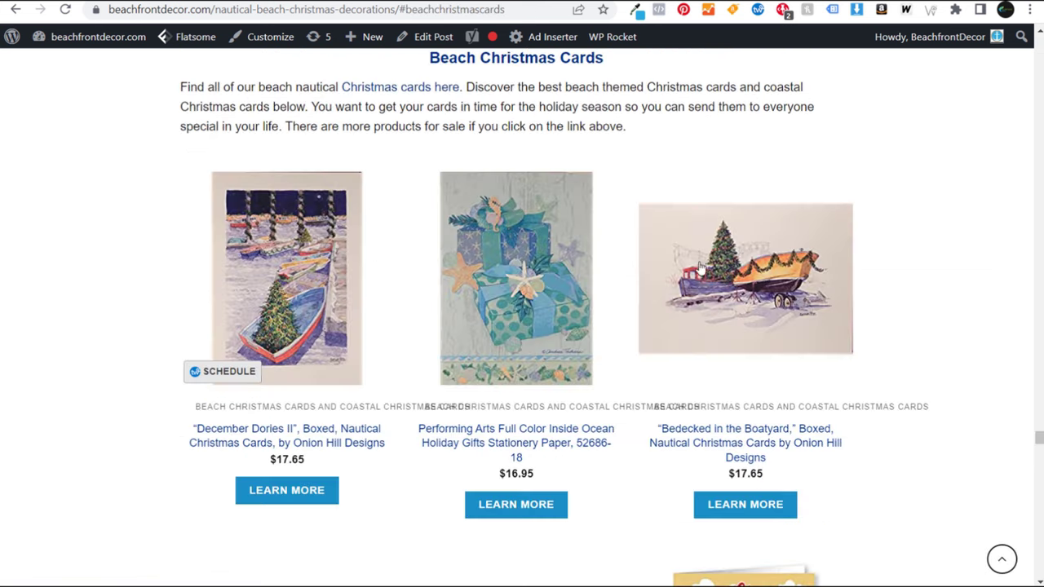
pyautogui.scroll(-5, 149, 188)
pyautogui.scroll(7, 149, 187)
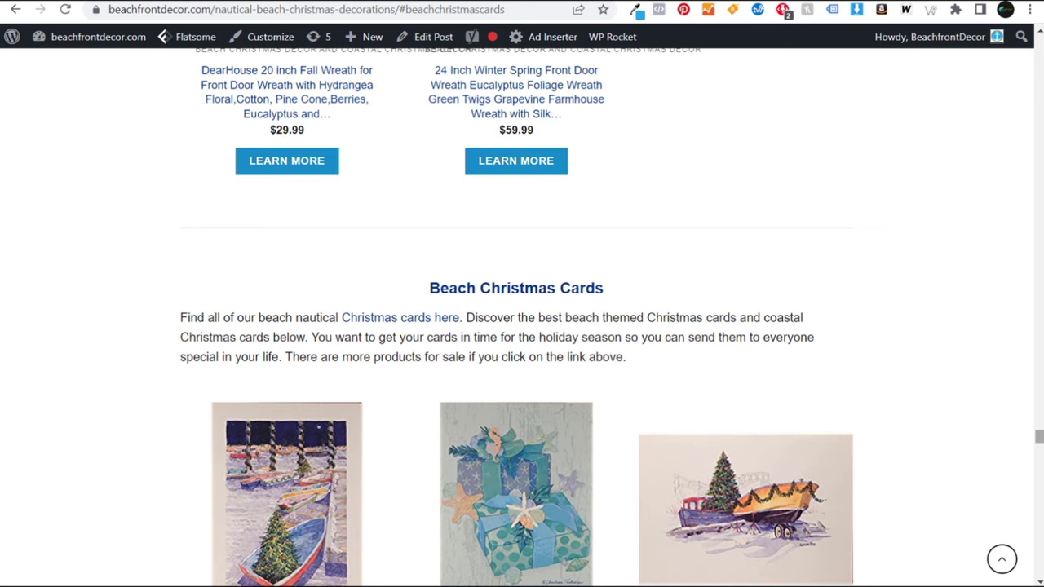
pyautogui.scroll(10, 853, 275)
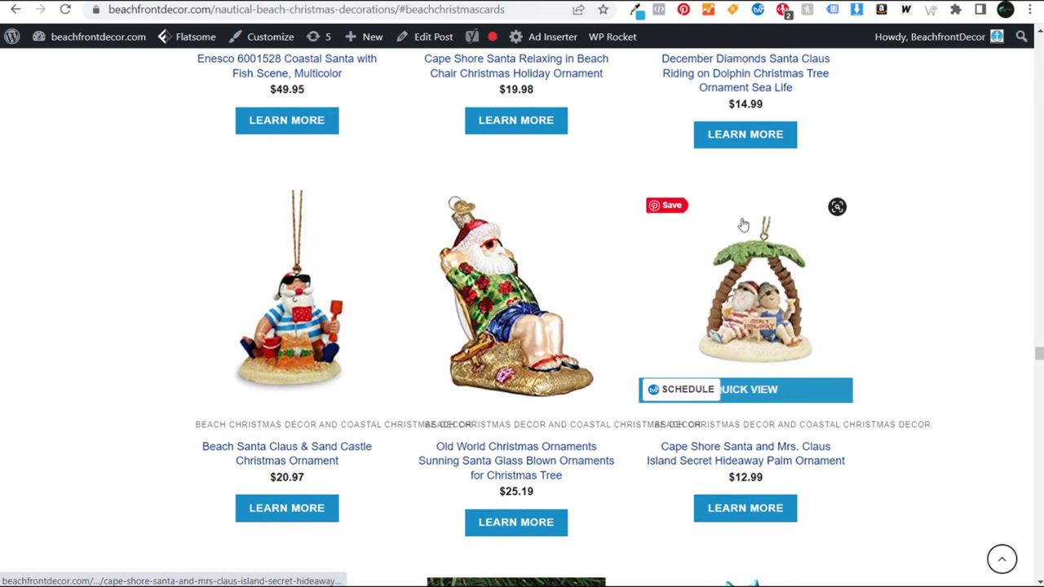
# - Copy the article's web address without the section anchor, switch back to Google Ads, and duplicate the first ad in the ad creation list
pyautogui.moveTo(399, 9); pyautogui.dragTo(108, 9)
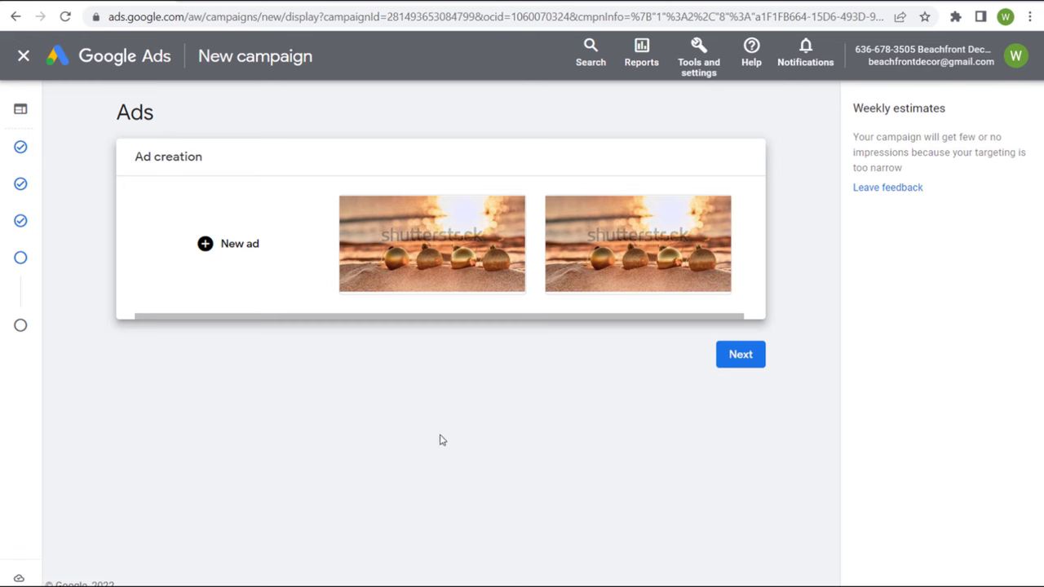
pyautogui.moveTo(438, 270)
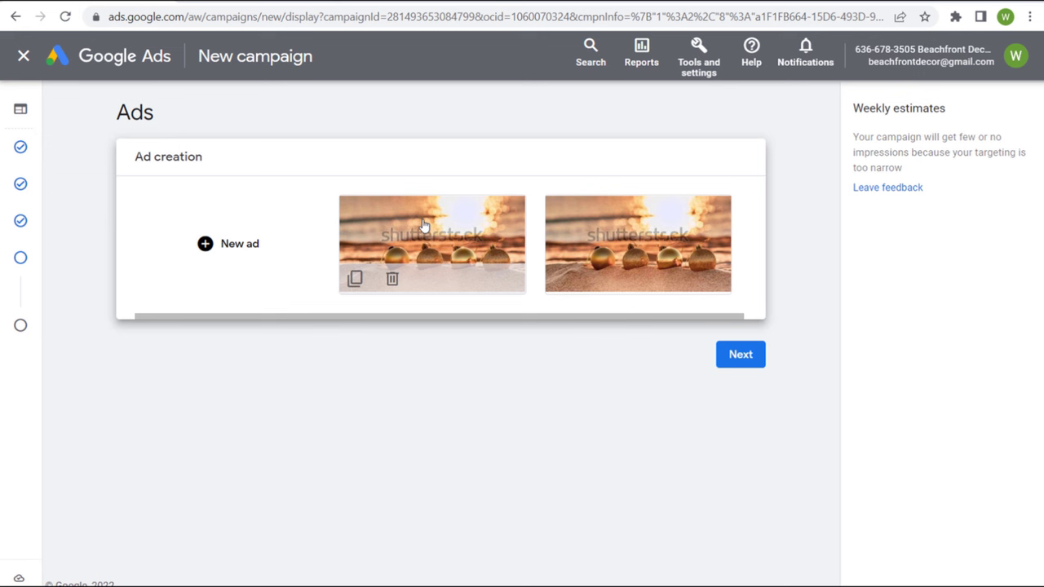
pyautogui.click(356, 280)
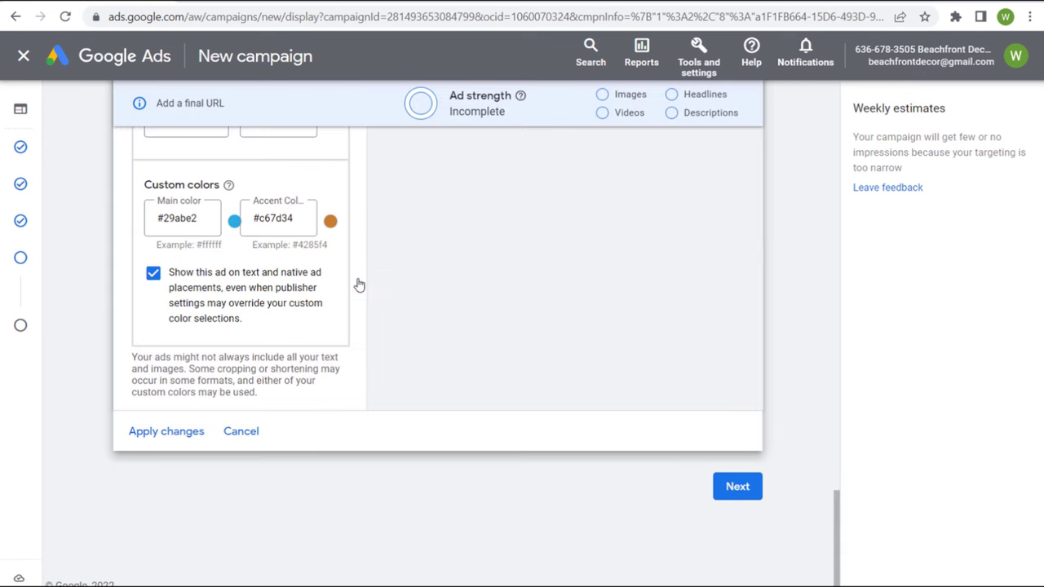
# - Replace the duplicated ad's final URL with the copied address of the nautical-beach-christmas-decorations article on beachfrontdecor.com
pyautogui.scroll(5, 379, 329)
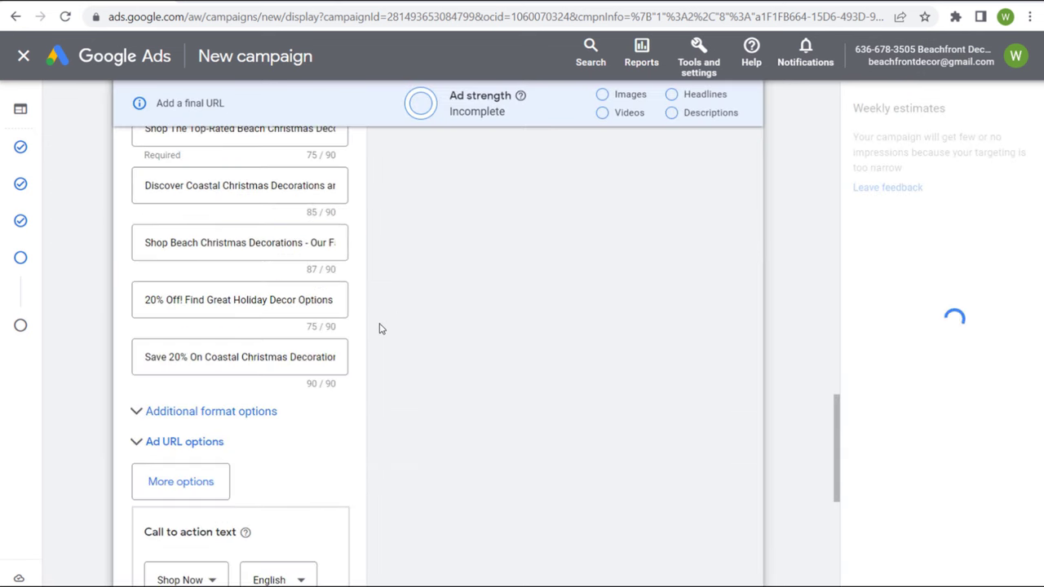
pyautogui.scroll(8, 379, 329)
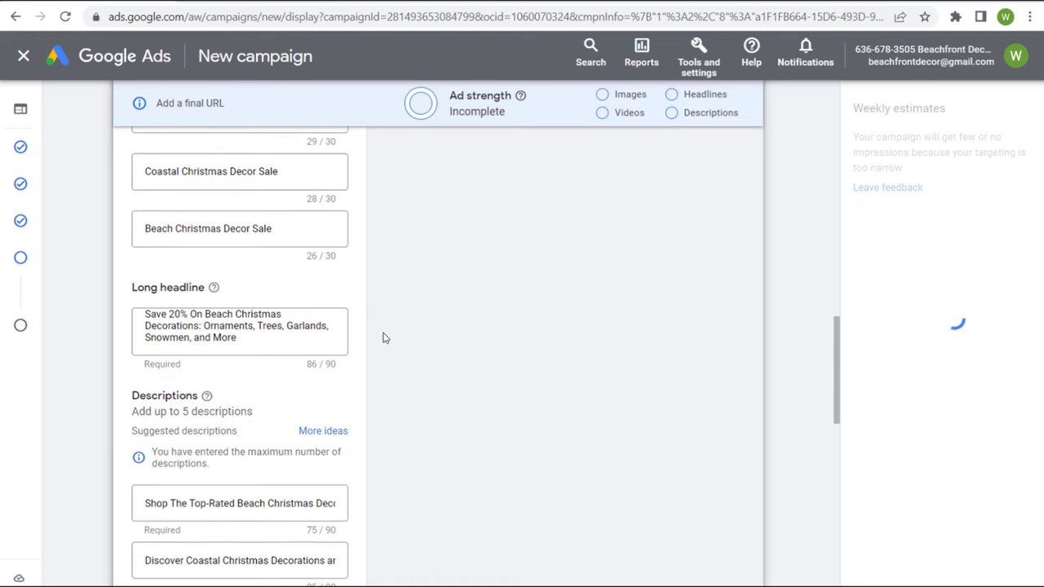
pyautogui.scroll(7, 388, 336)
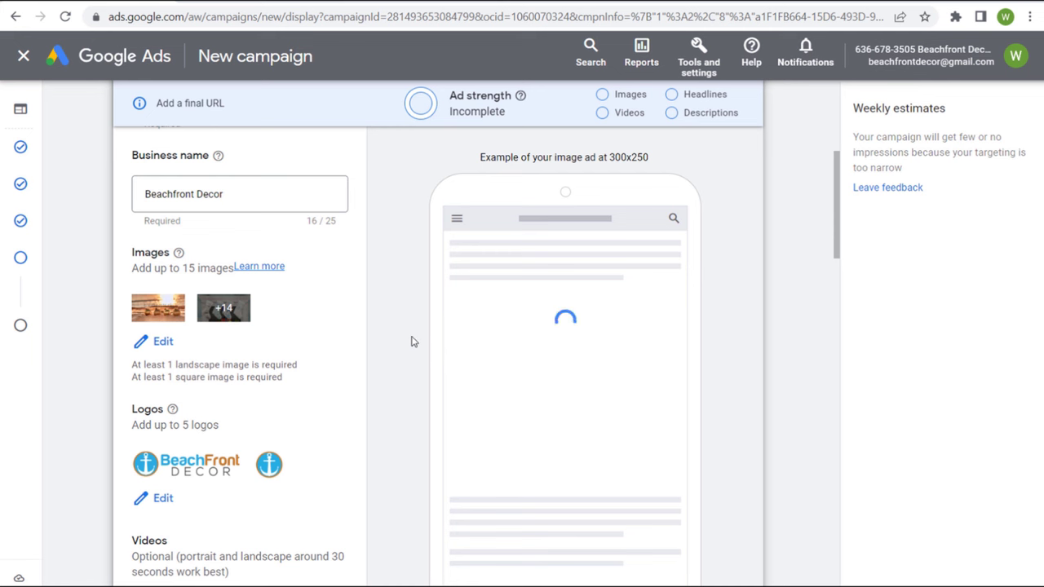
pyautogui.scroll(1, 835, 195)
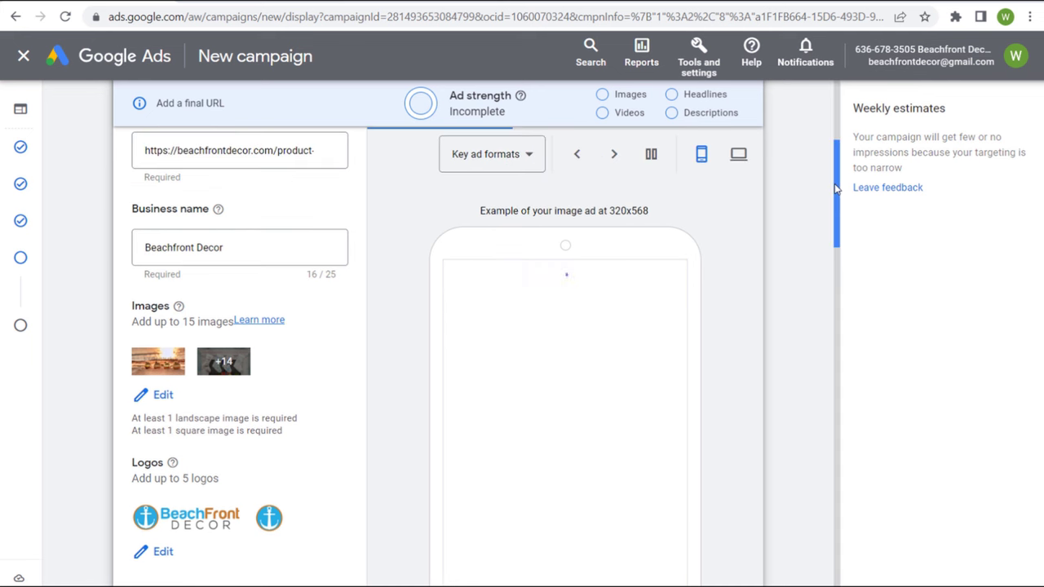
pyautogui.scroll(2, 231, 305)
pyautogui.tripleClick(231, 306)
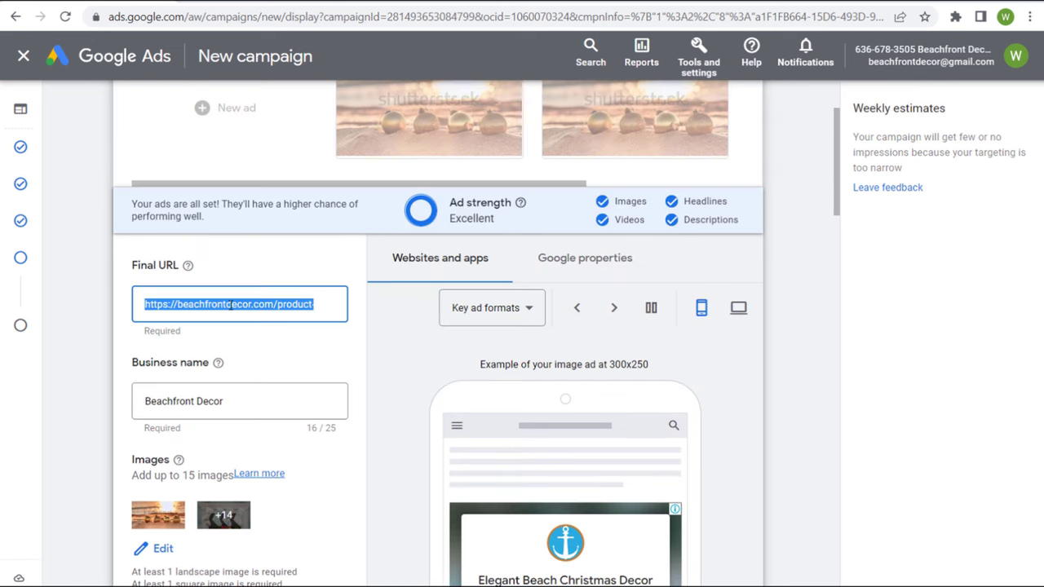
pyautogui.hotkey('ctrl', 'v')
pyautogui.moveTo(256, 308); pyautogui.dragTo(114, 304)
pyautogui.click(105, 319)
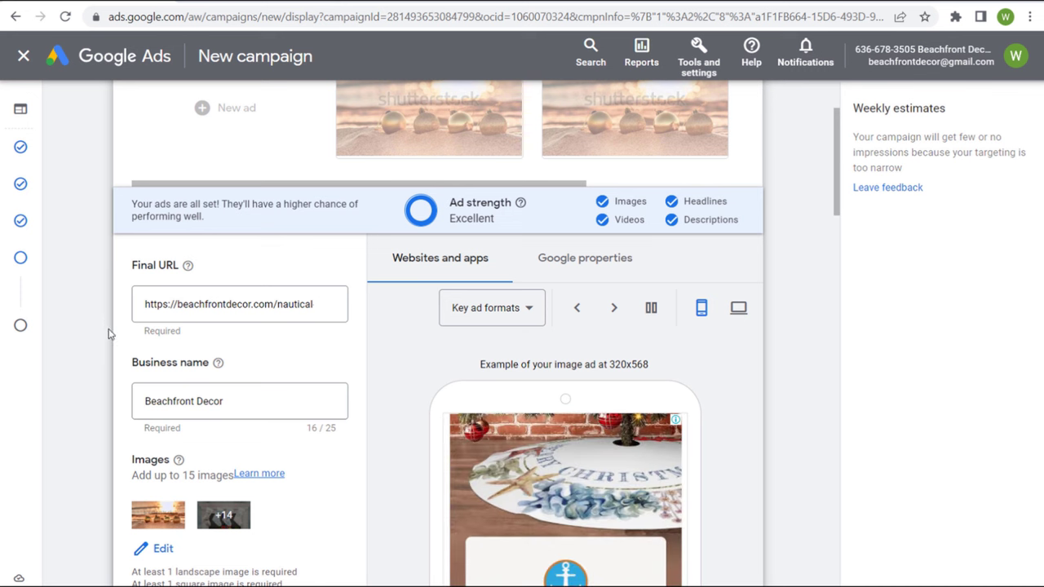
# - Review the duplicated ad's settings and landing page, and apply the changes to the ad
pyautogui.scroll(-1, 105, 343)
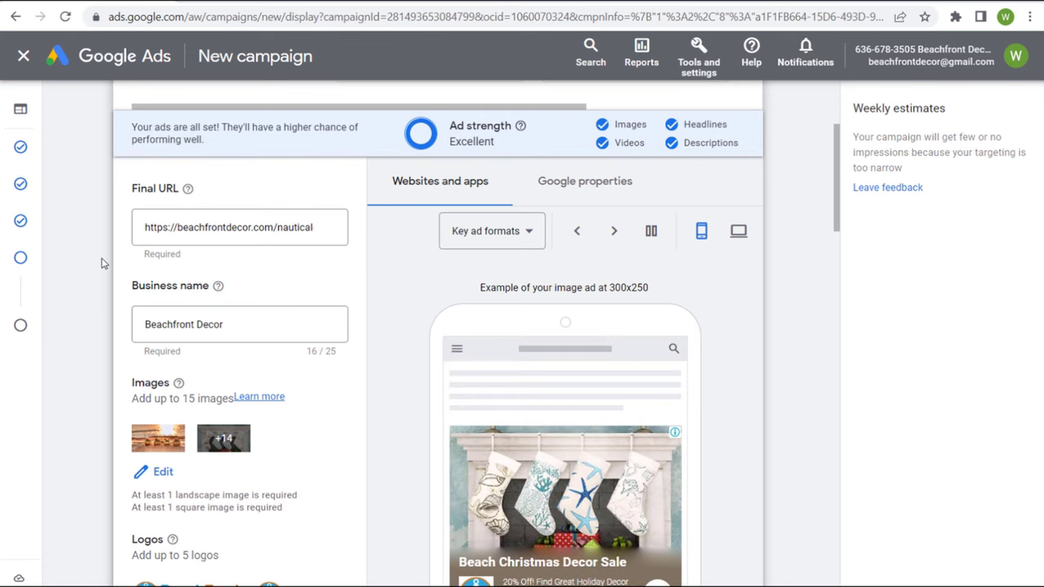
pyautogui.scroll(-1, 102, 262)
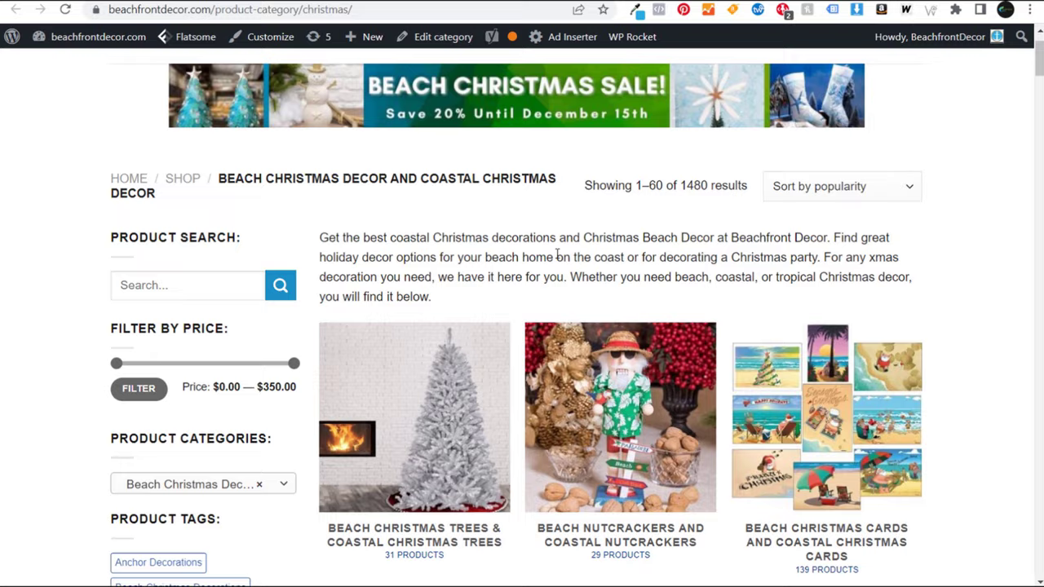
pyautogui.scroll(-3, 557, 255)
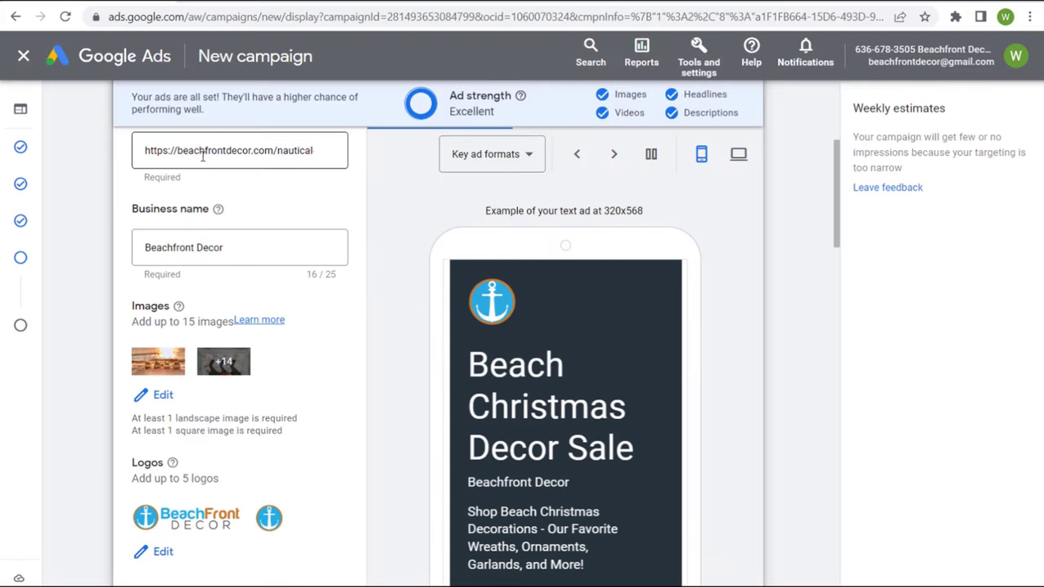
pyautogui.scroll(-14, 367, 272)
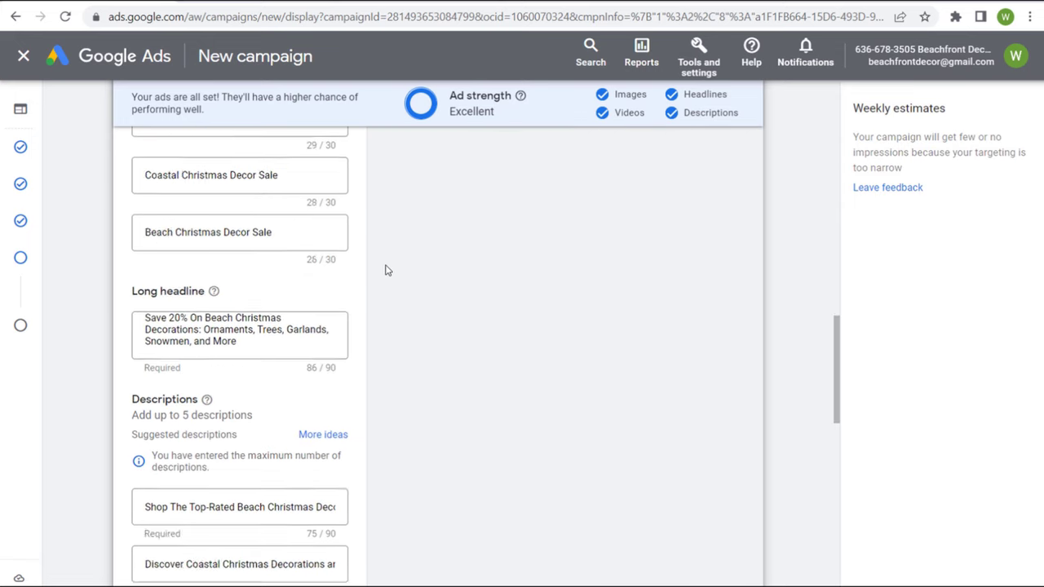
pyautogui.scroll(-6, 389, 269)
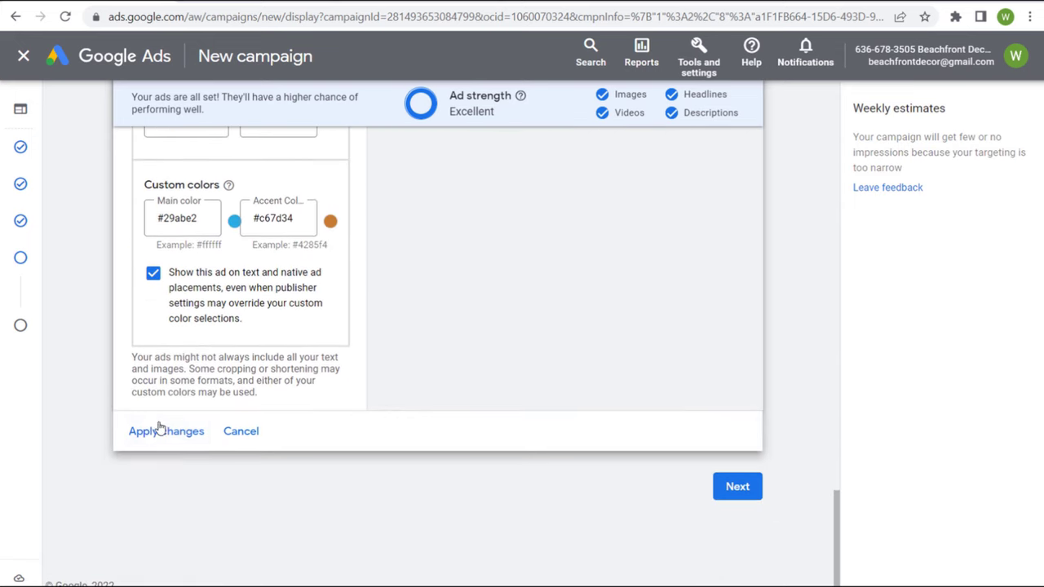
pyautogui.click(148, 437)
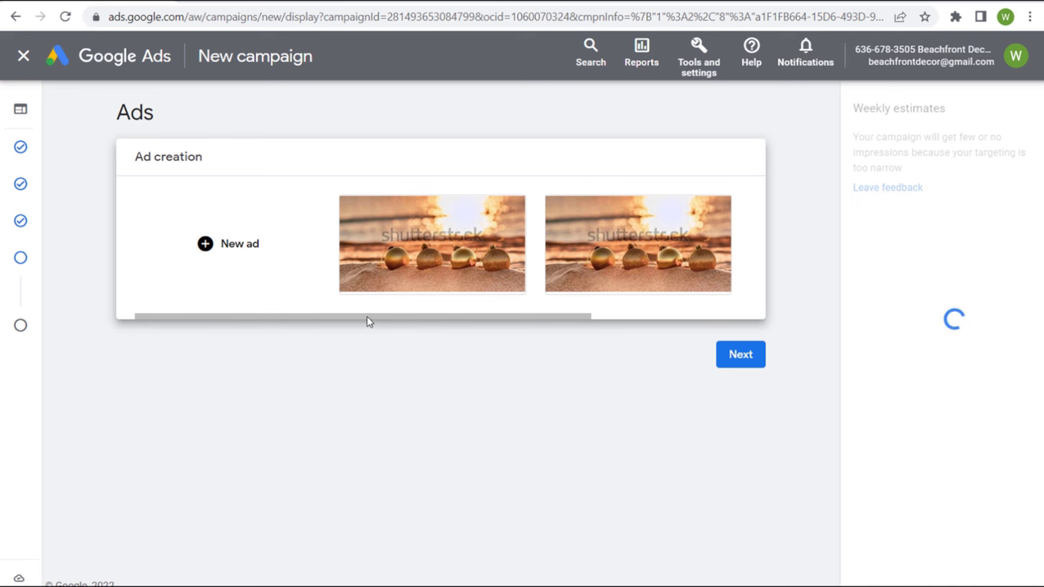
# - Look through the responsive display ads in the ad creation list and view the options for adding a new ad
pyautogui.moveTo(463, 318); pyautogui.dragTo(549, 319)
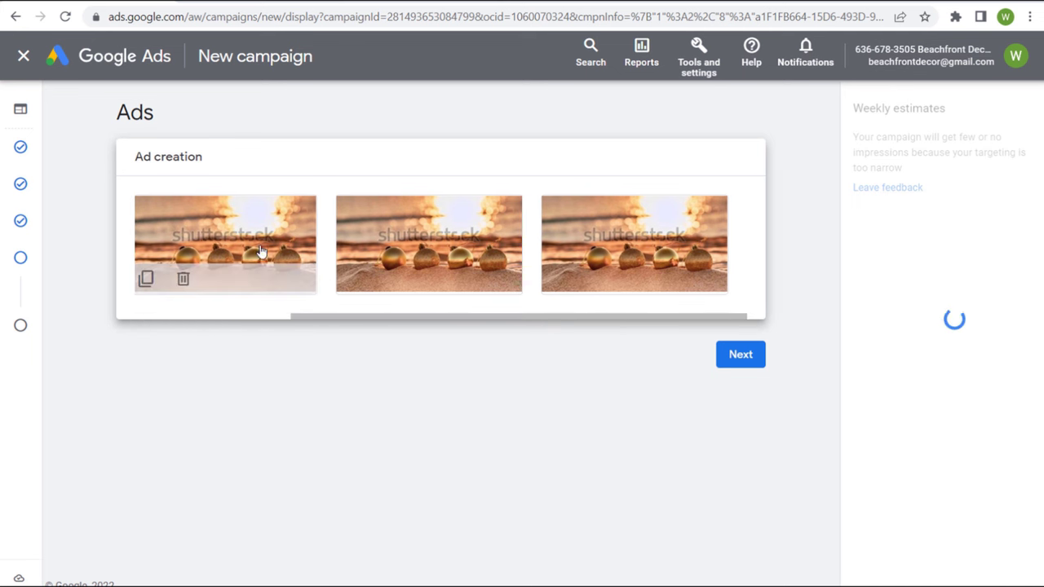
pyautogui.moveTo(423, 261)
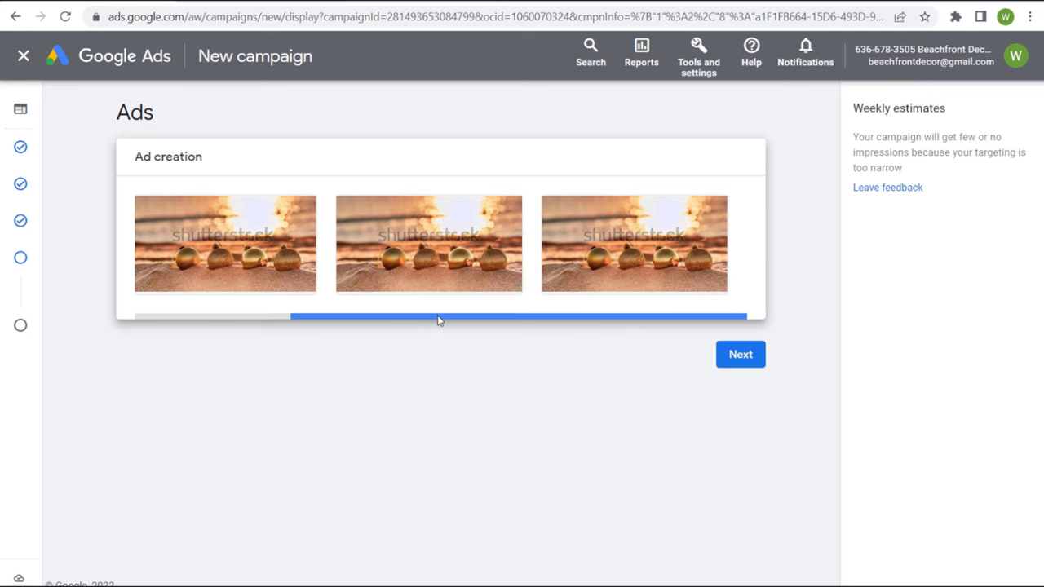
pyautogui.moveTo(438, 320); pyautogui.dragTo(347, 318)
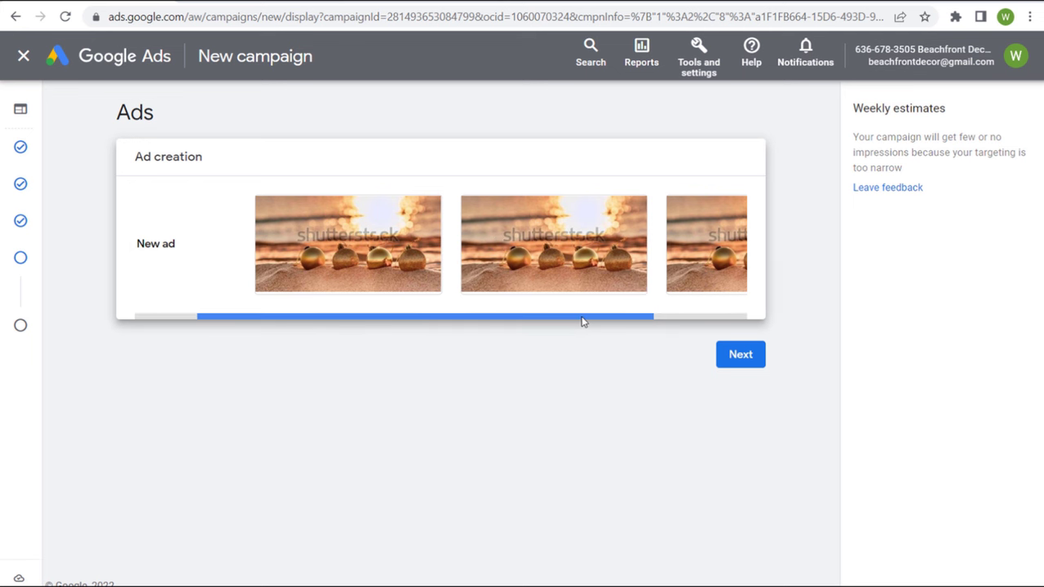
pyautogui.moveTo(582, 321); pyautogui.dragTo(671, 322)
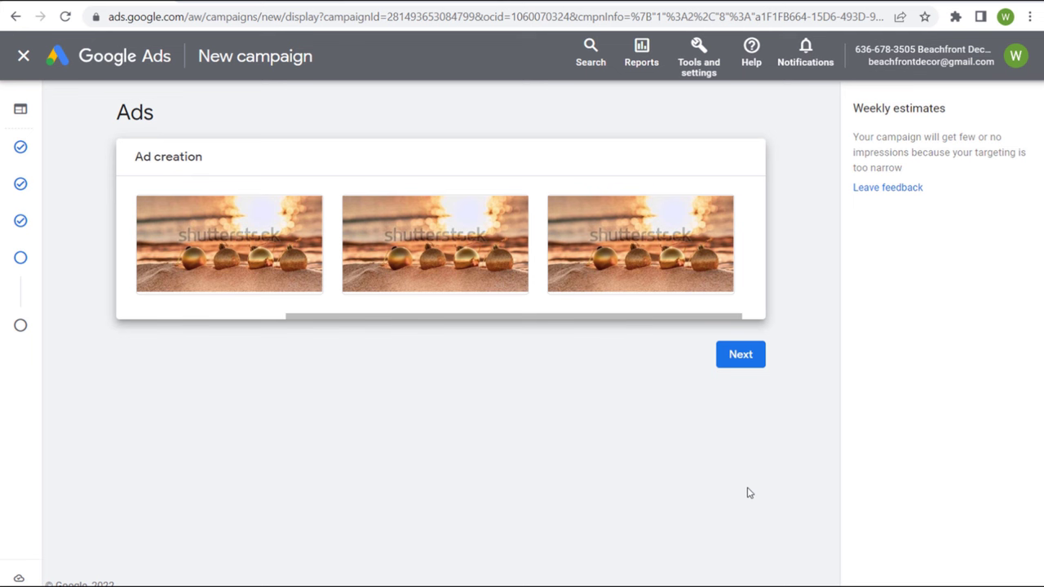
pyautogui.moveTo(619, 323); pyautogui.dragTo(379, 317)
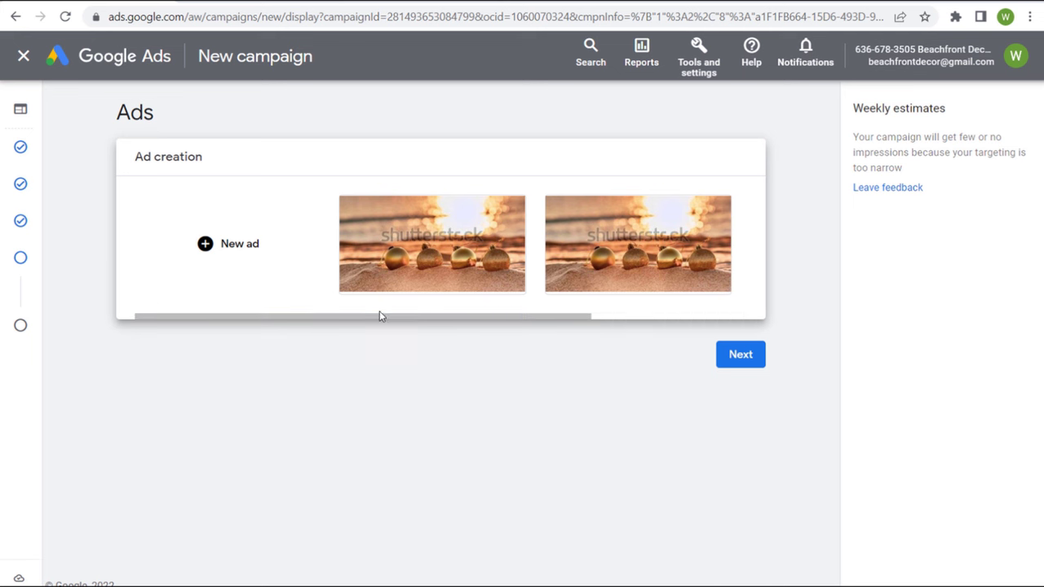
pyautogui.click(206, 257)
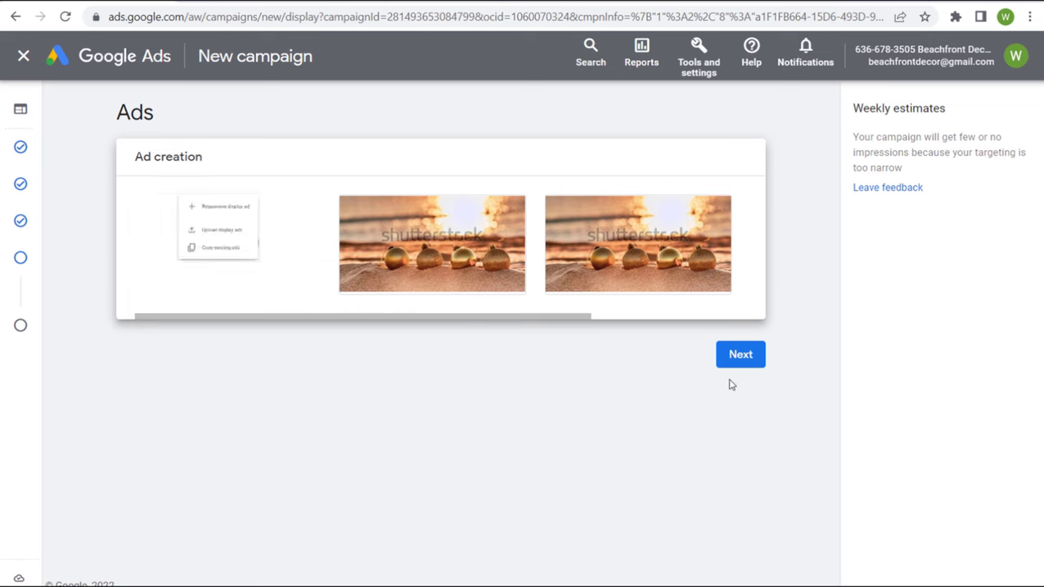
# - Continue to the campaign review and examine the targeting issue, campaign settings, ad group targeting and ad creation summary
pyautogui.click(741, 354)
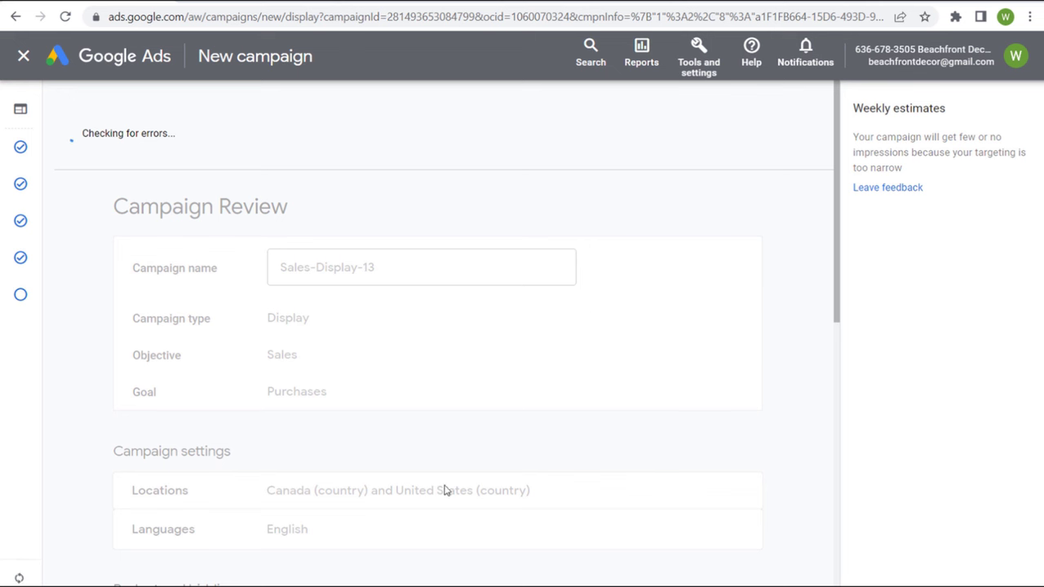
pyautogui.scroll(-4, 596, 457)
pyautogui.scroll(-3, 648, 372)
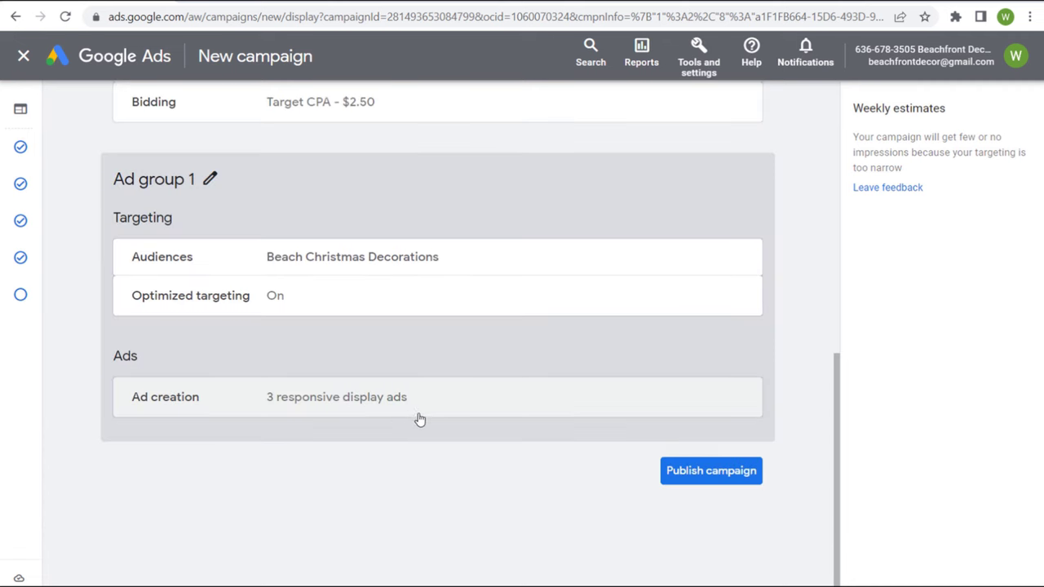
pyautogui.scroll(5, 424, 424)
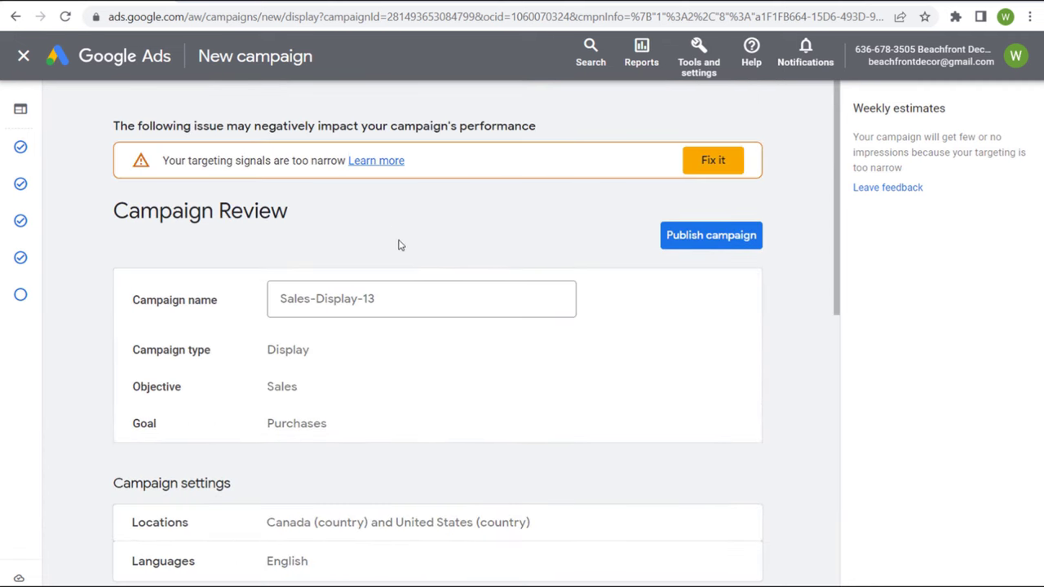
pyautogui.moveTo(179, 161); pyautogui.dragTo(290, 163)
pyautogui.click(312, 165)
pyautogui.scroll(-1, 823, 130)
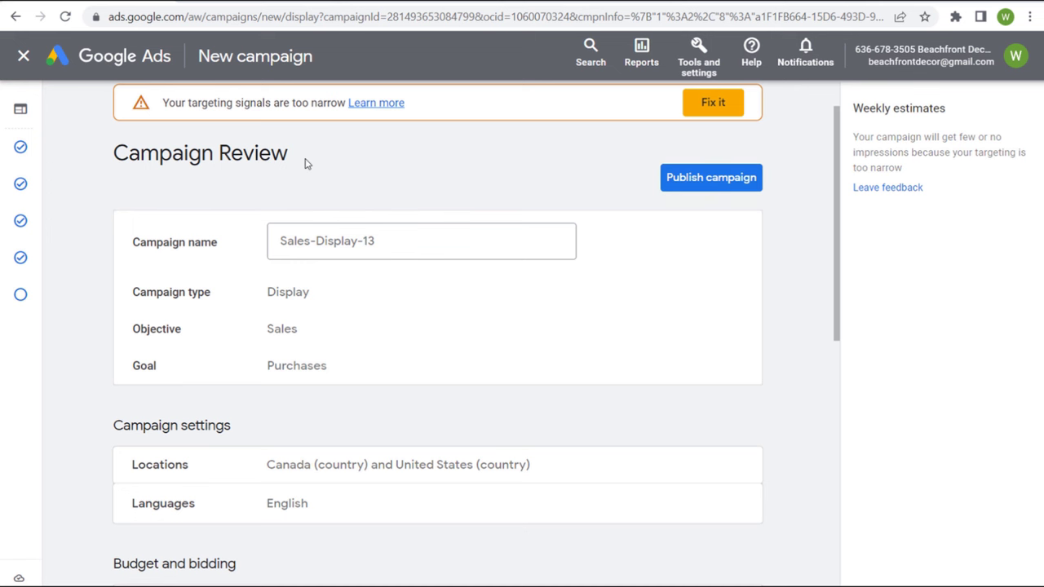
pyautogui.scroll(-7, 443, 175)
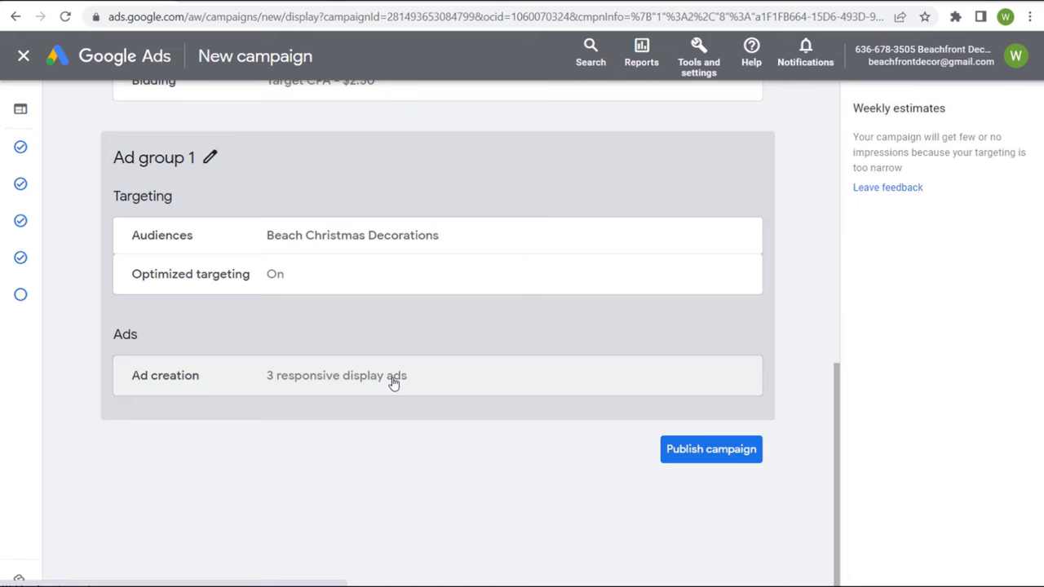
pyautogui.click(393, 381)
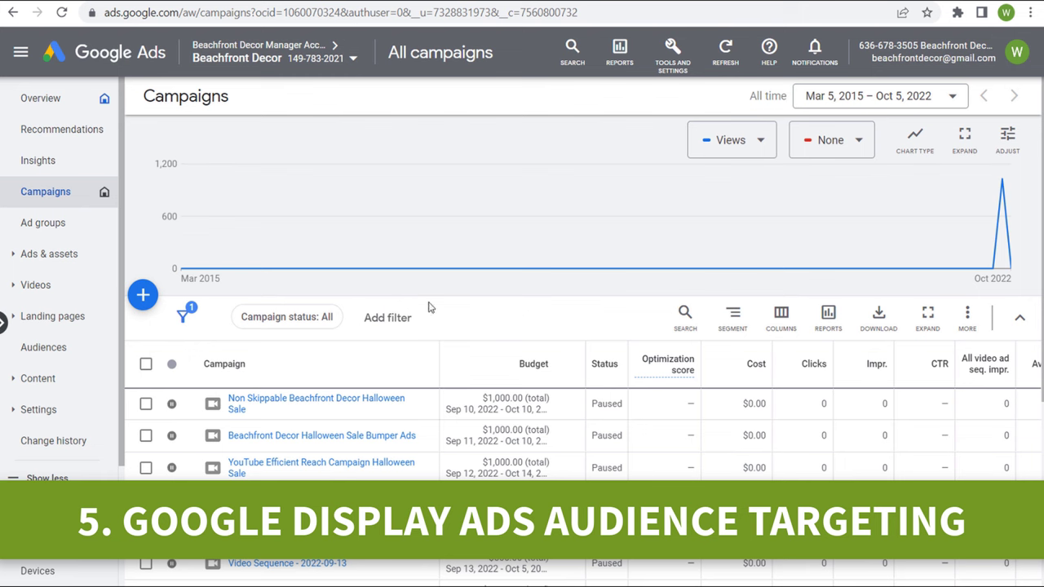
# - Start a new Display campaign without a goal's guidance, keeping the default conversion goals and the name Display-3, rather than resuming a draft
pyautogui.click(144, 297)
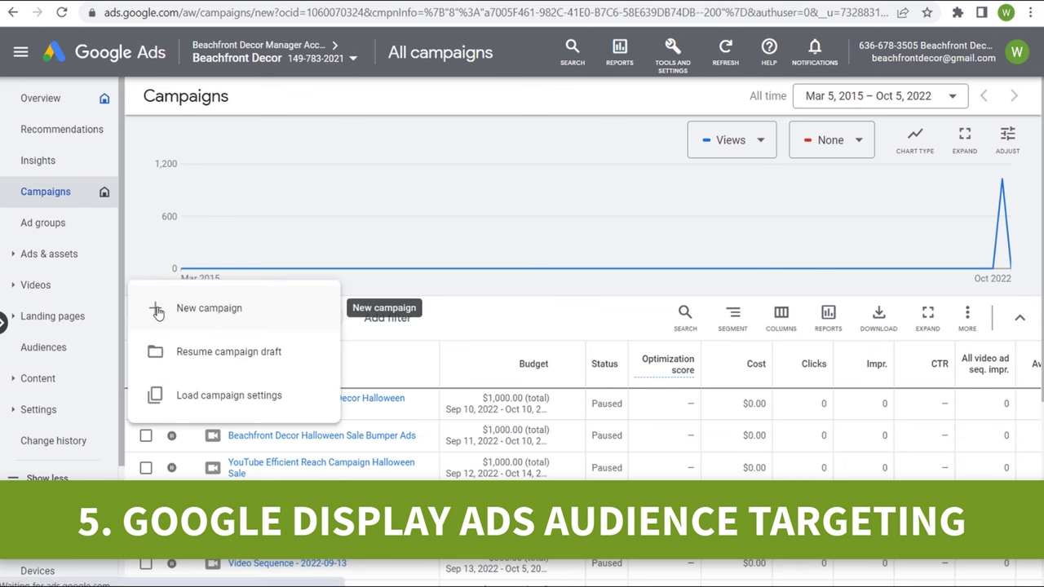
pyautogui.click(156, 314)
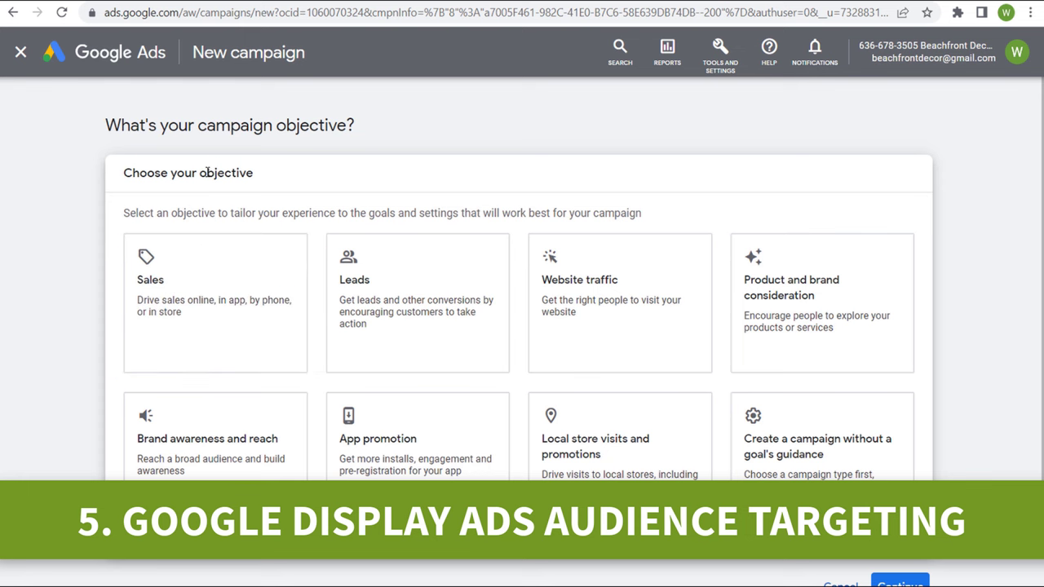
pyautogui.scroll(-1, 976, 393)
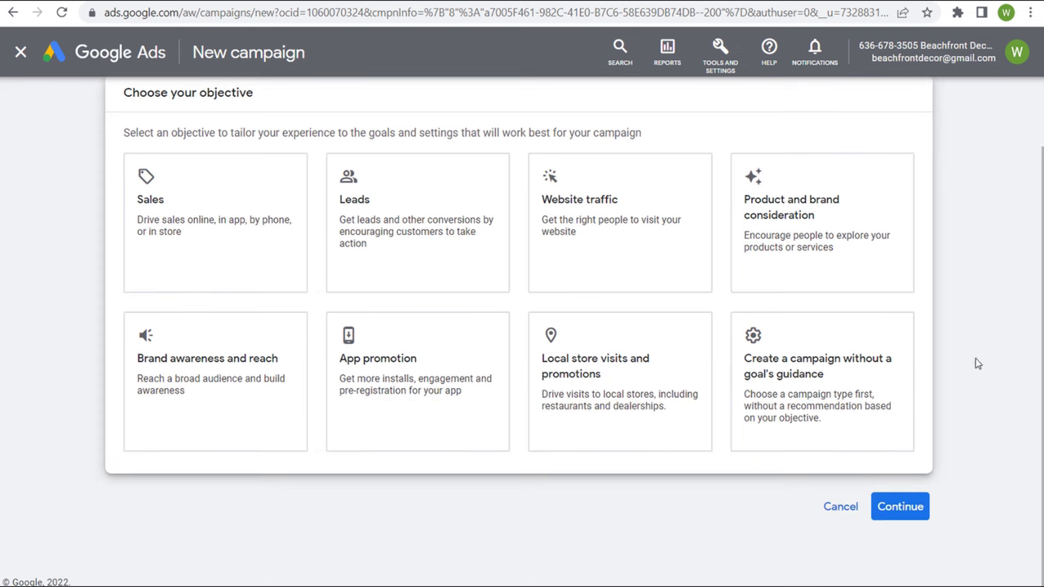
pyautogui.click(823, 371)
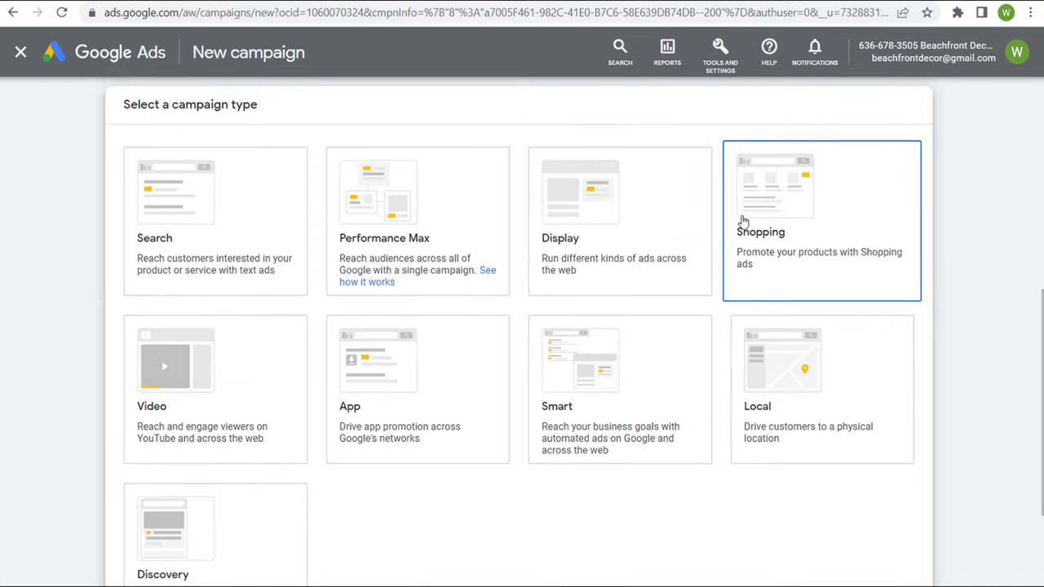
pyautogui.click(590, 165)
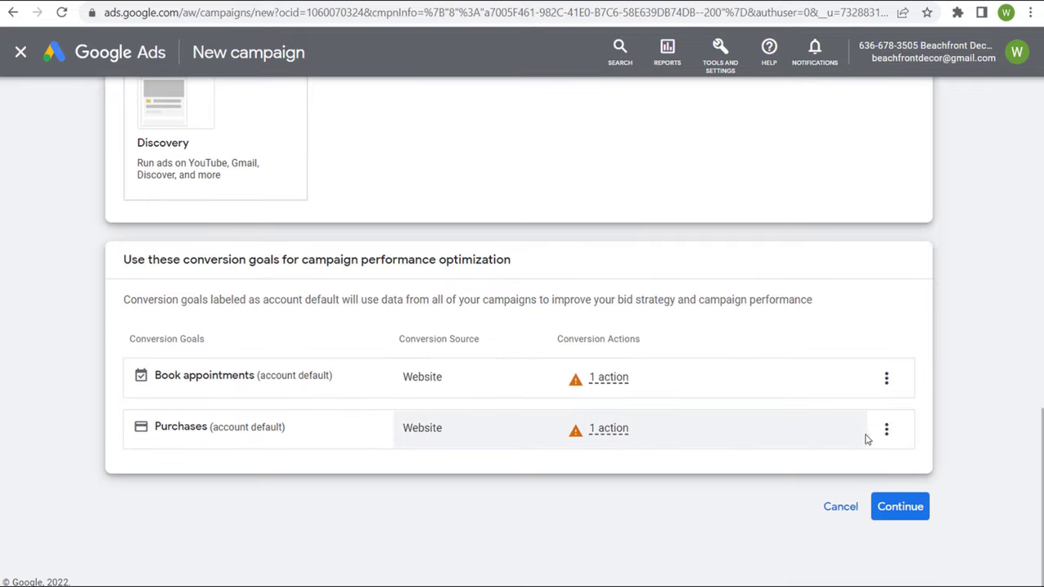
pyautogui.click(879, 507)
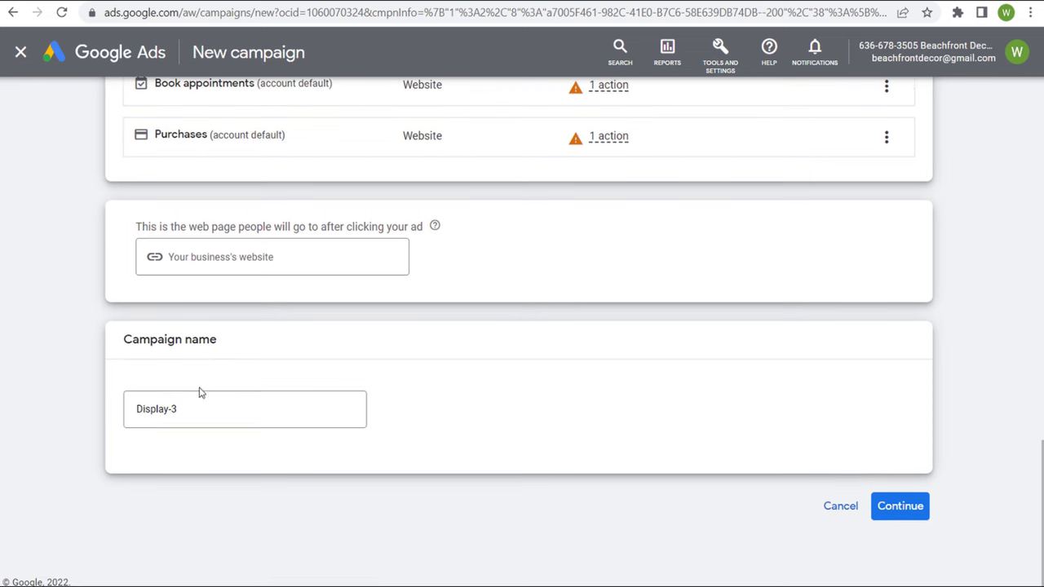
pyautogui.click(900, 506)
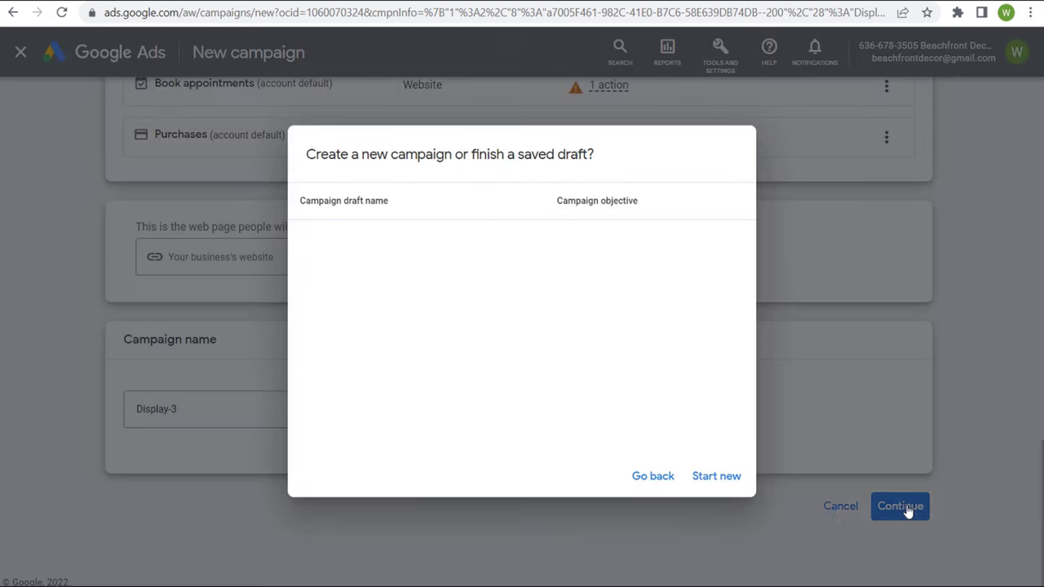
pyautogui.click(715, 475)
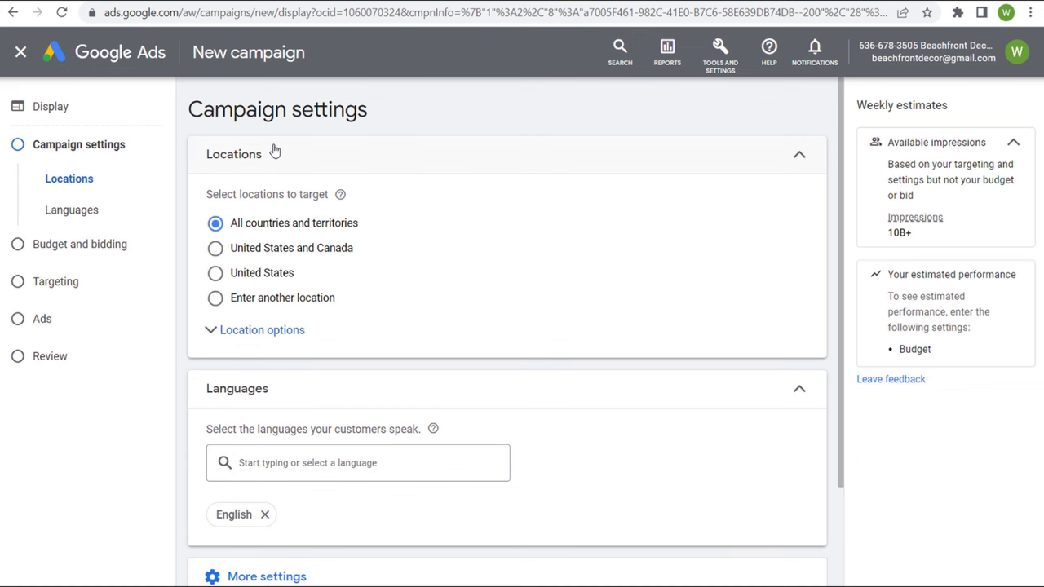
# - Skip ahead to the new campaign's Targeting section and hide the notice about ads not running
pyautogui.scroll(-2, 517, 280)
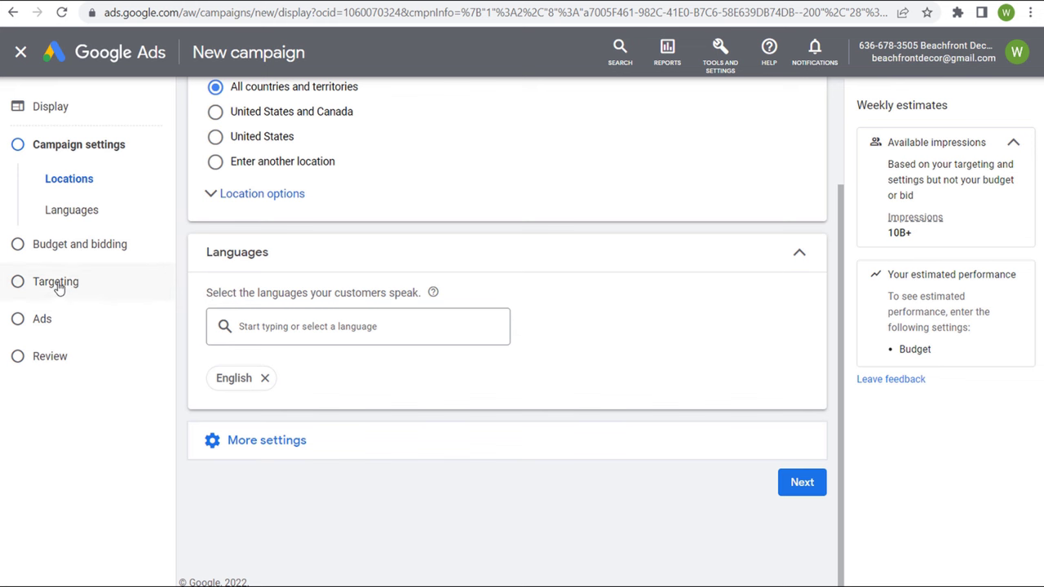
pyautogui.click(104, 291)
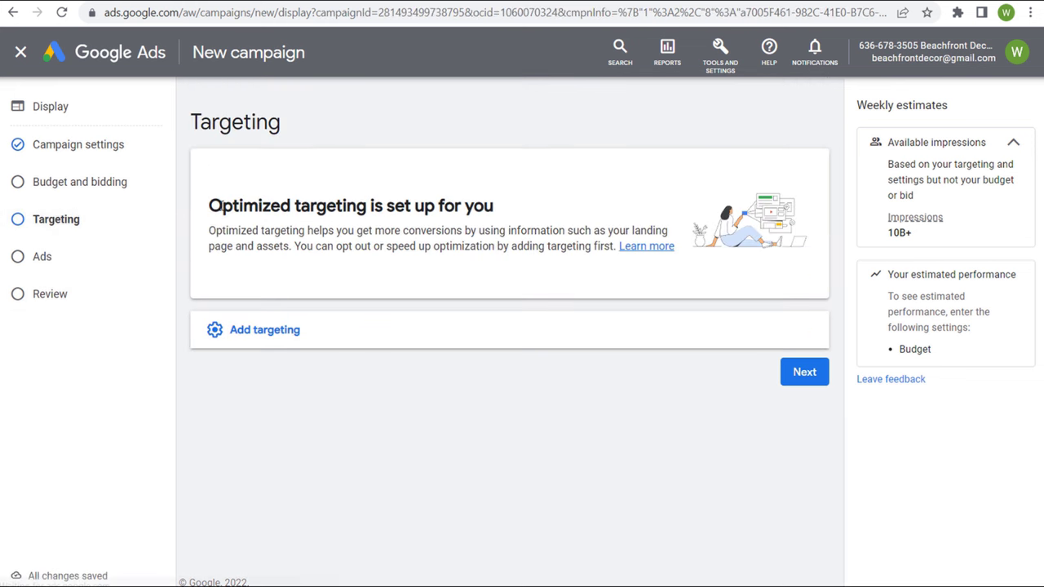
pyautogui.moveTo(210, 206); pyautogui.dragTo(452, 216)
pyautogui.click(462, 209)
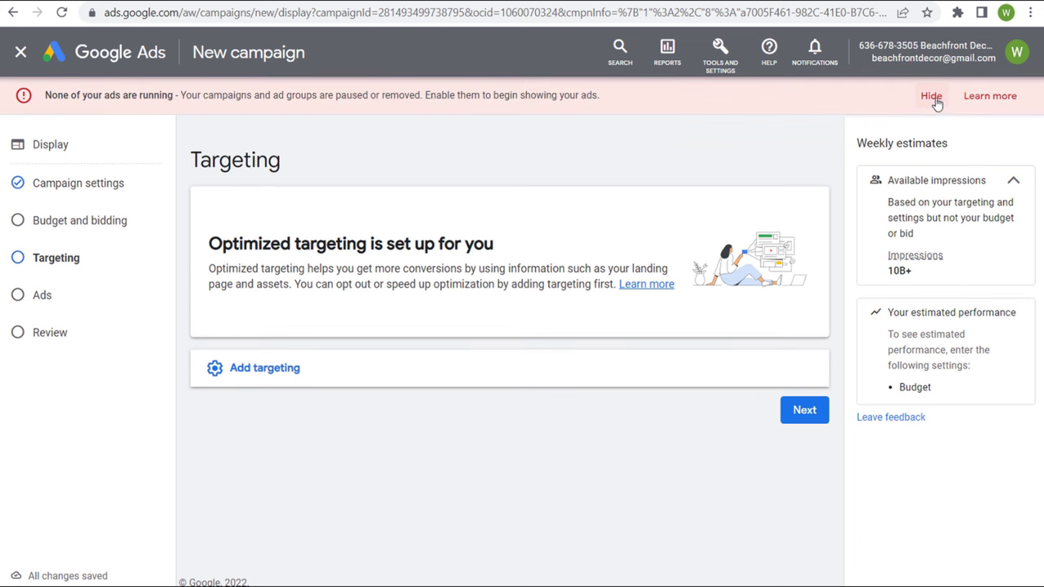
pyautogui.click(930, 96)
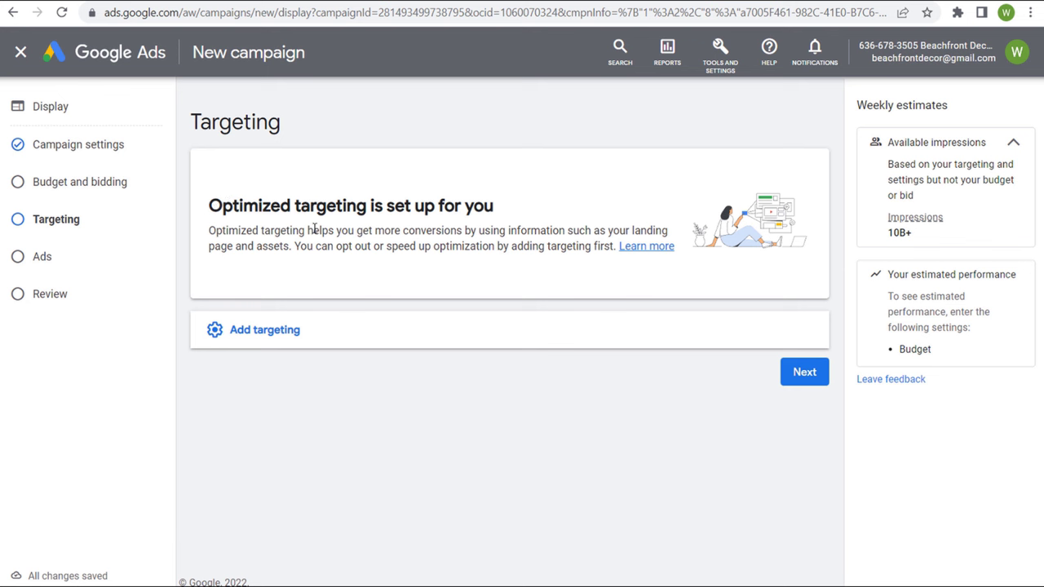
# - Read the optimized targeting description and expand the list of additional targeting types
pyautogui.moveTo(315, 229); pyautogui.dragTo(448, 232)
pyautogui.click(572, 231)
pyautogui.click(373, 344)
pyautogui.scroll(-1, 400, 315)
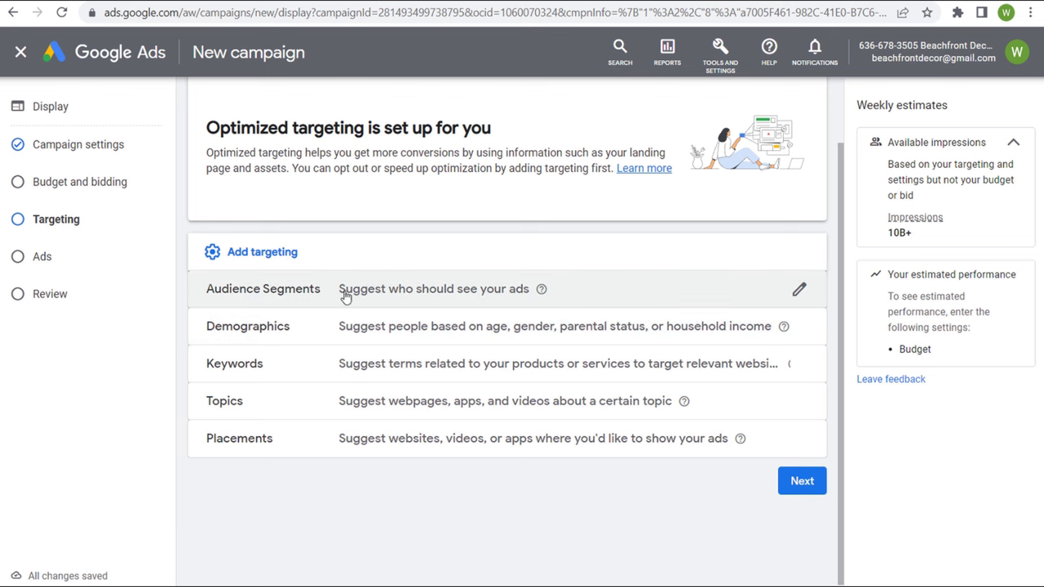
# - Add demographic targeting and limit the ages to 25–64 by excluding 18 - 24, 65+ and Unknown
pyautogui.click(407, 330)
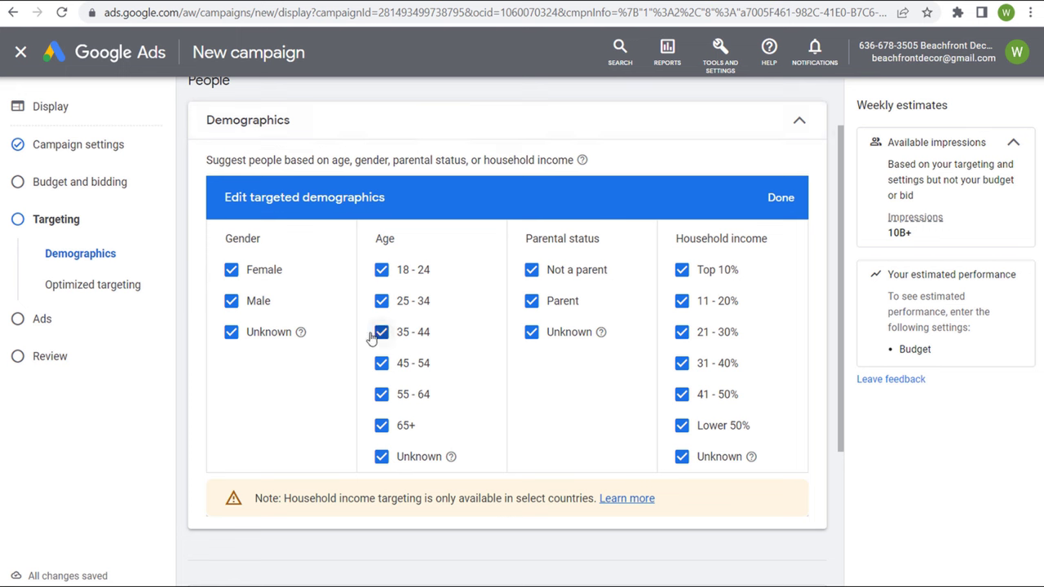
pyautogui.click(381, 426)
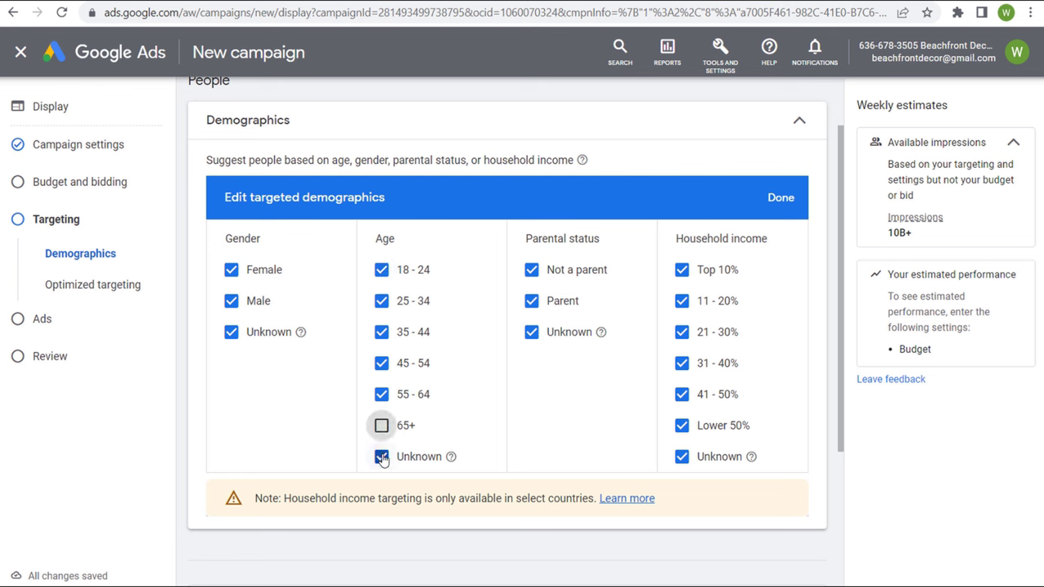
pyautogui.click(381, 457)
pyautogui.click(381, 270)
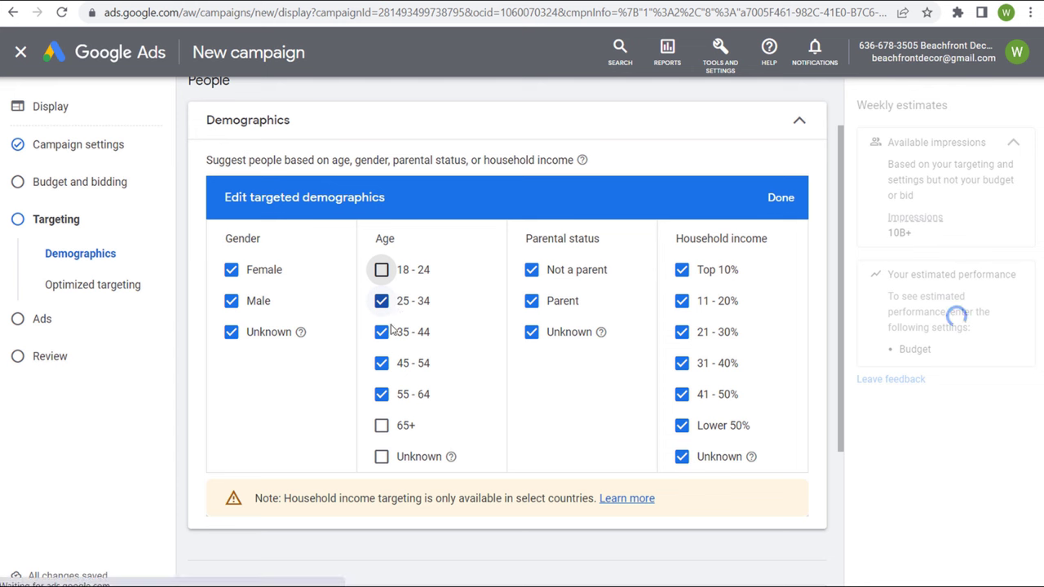
# - Limit the targeted parental status to Parent and the gender to Female, and finish the demographics edit
pyautogui.click(531, 270)
pyautogui.click(530, 331)
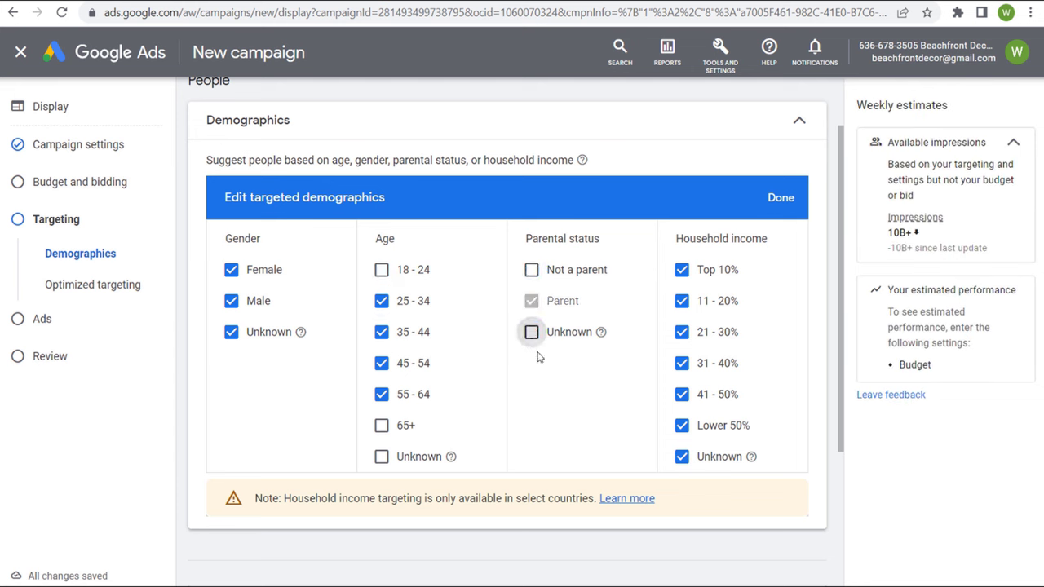
pyautogui.click(231, 301)
pyautogui.click(231, 332)
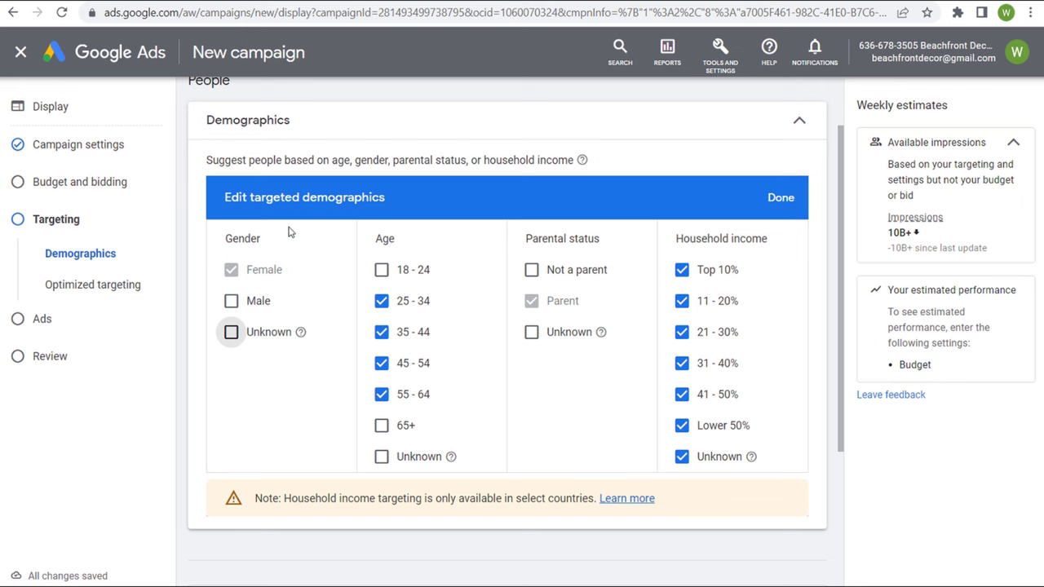
pyautogui.click(782, 198)
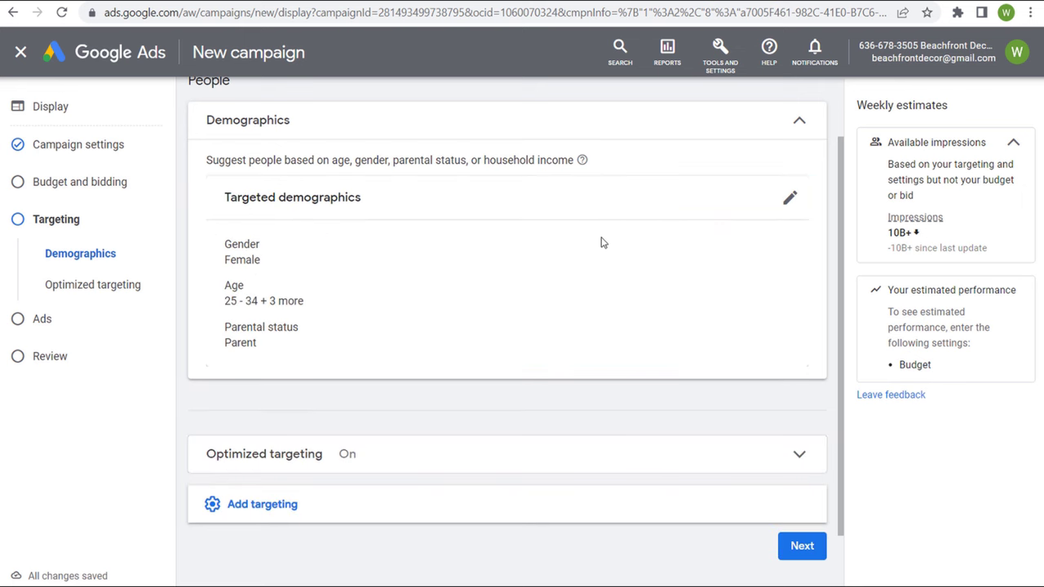
pyautogui.scroll(1, 494, 207)
pyautogui.scroll(-1, 489, 387)
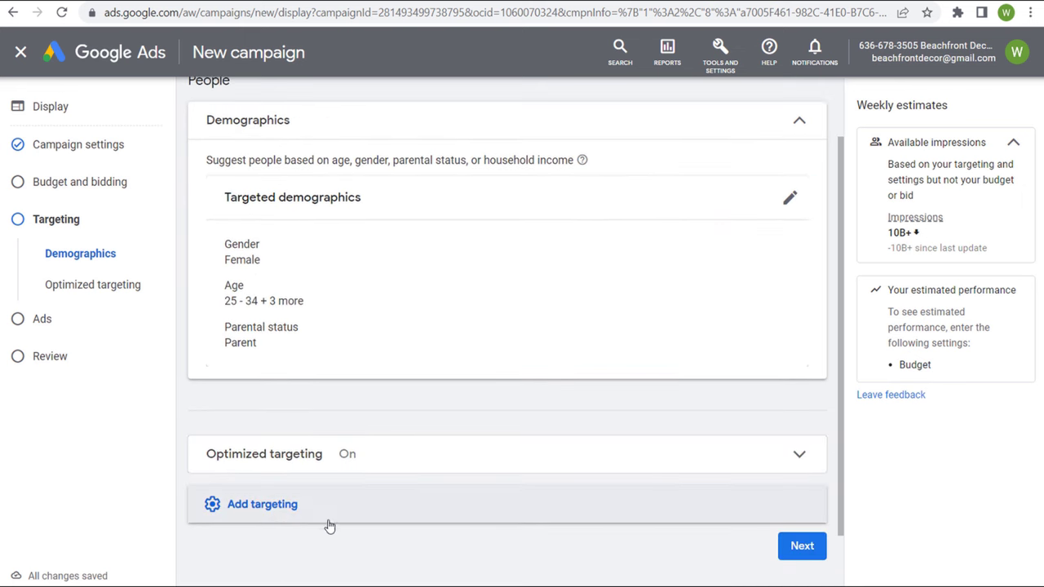
# - Reopen the targeted demographics and include all genders, ages and parental statuses again
pyautogui.click(330, 517)
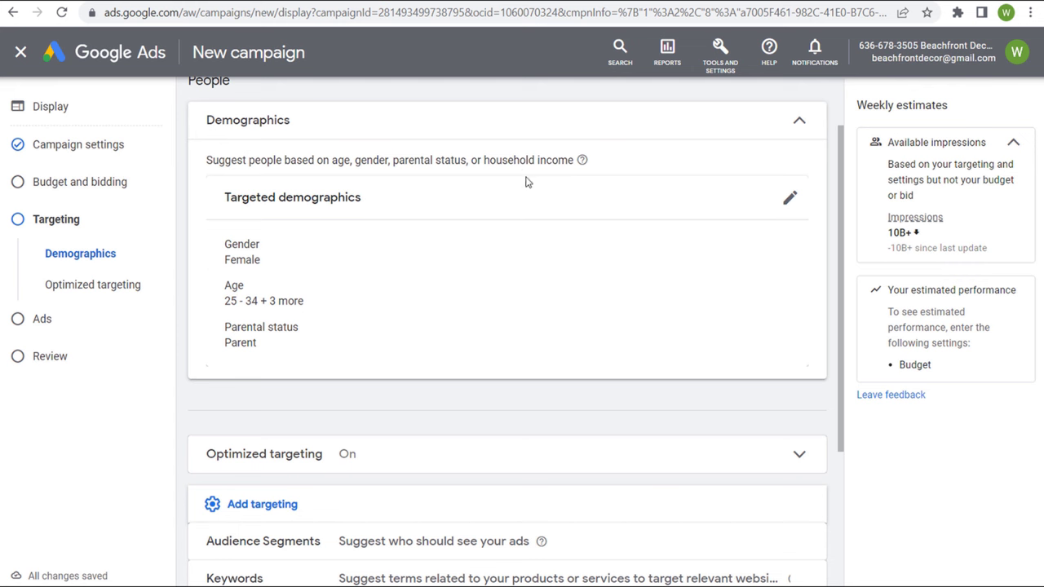
pyautogui.click(789, 198)
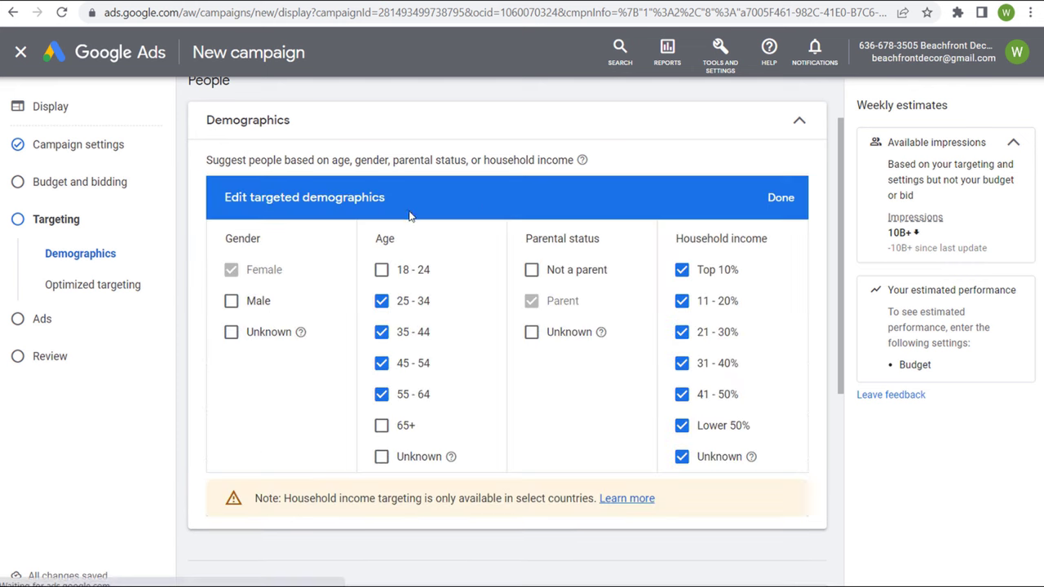
pyautogui.click(232, 301)
pyautogui.click(231, 332)
pyautogui.click(381, 270)
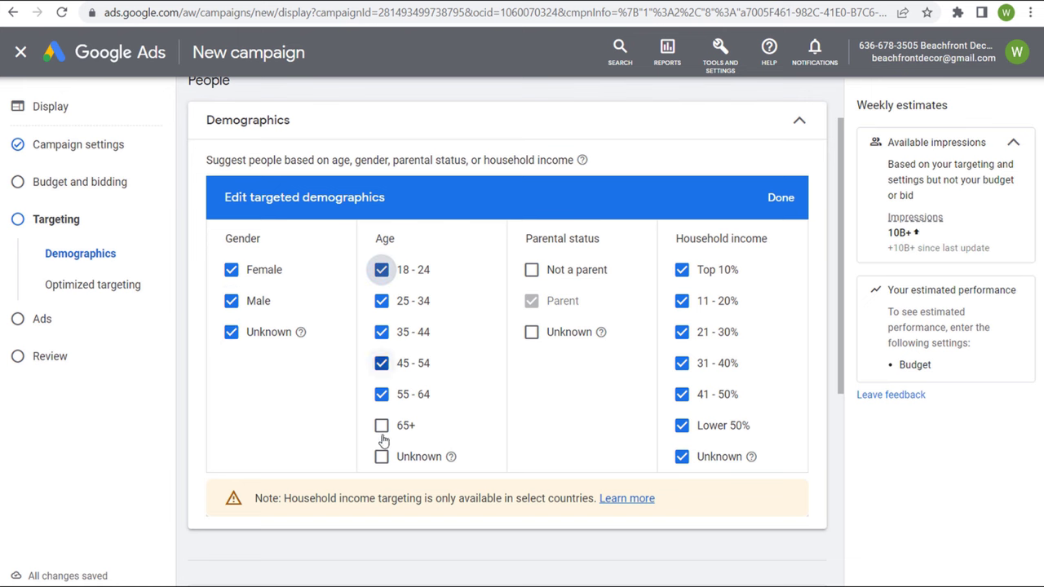
pyautogui.click(382, 425)
pyautogui.click(382, 456)
pyautogui.click(532, 270)
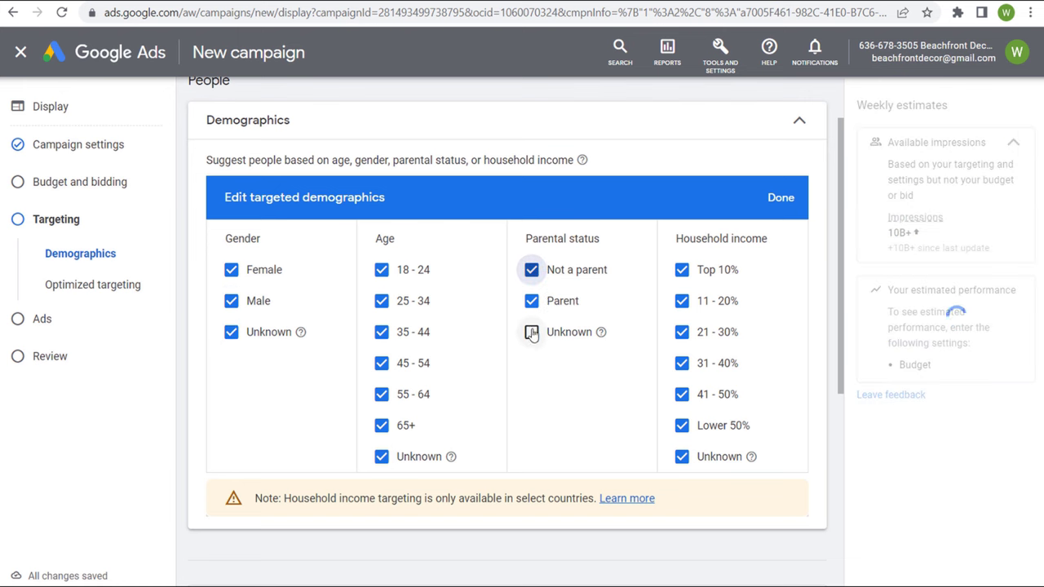
pyautogui.click(531, 333)
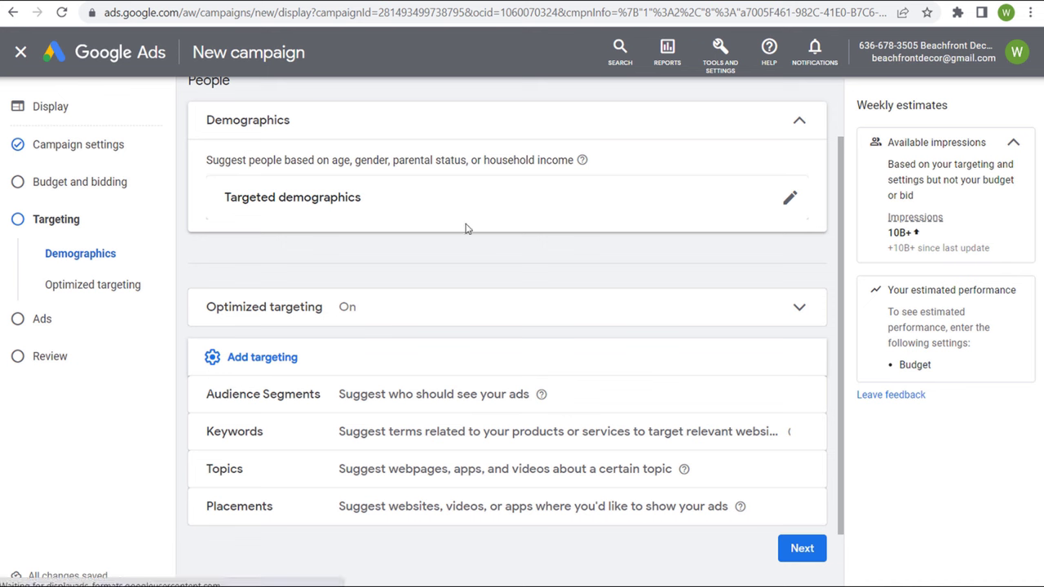
# - Open Audience Segments targeting, search the segments for "investing", look through each result category and clear the search
pyautogui.click(520, 397)
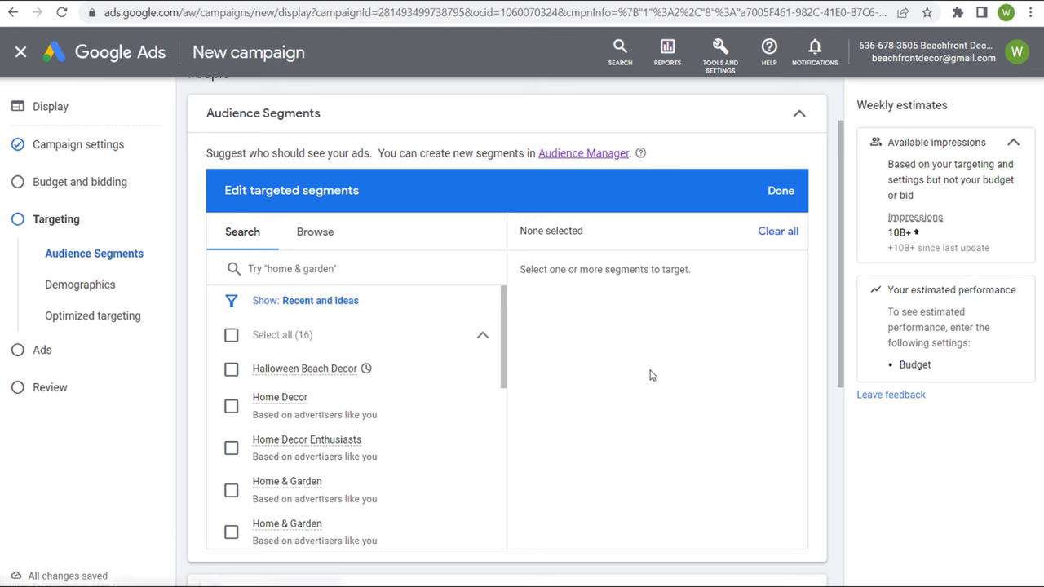
pyautogui.click(387, 270)
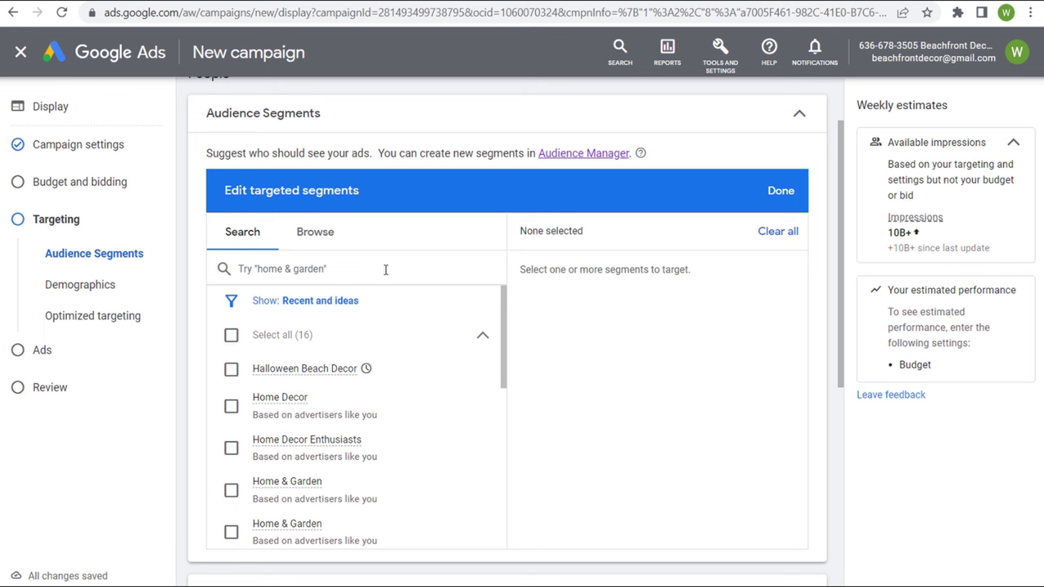
pyautogui.write('investing')
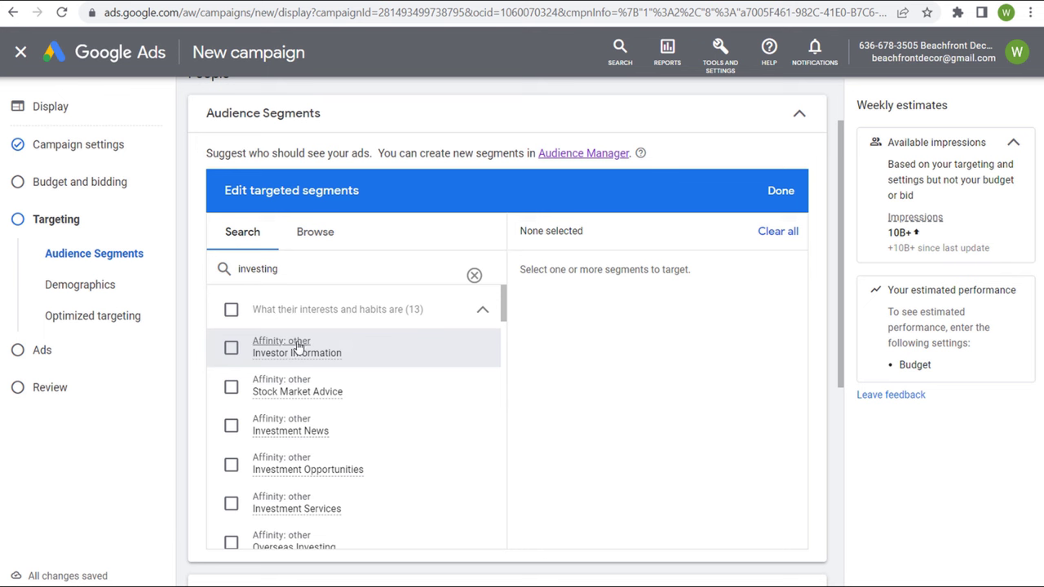
pyautogui.click(481, 310)
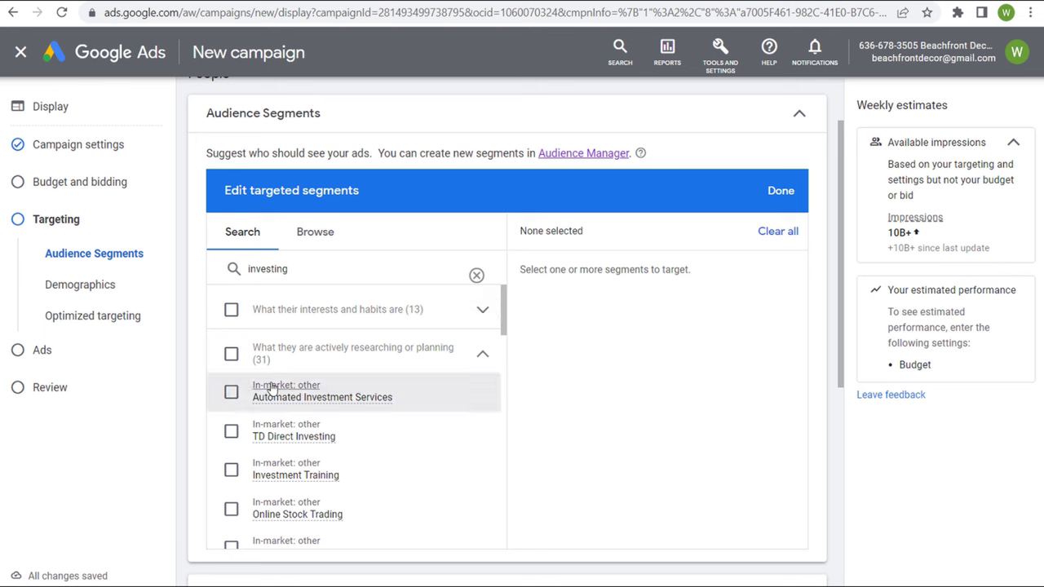
pyautogui.click(481, 355)
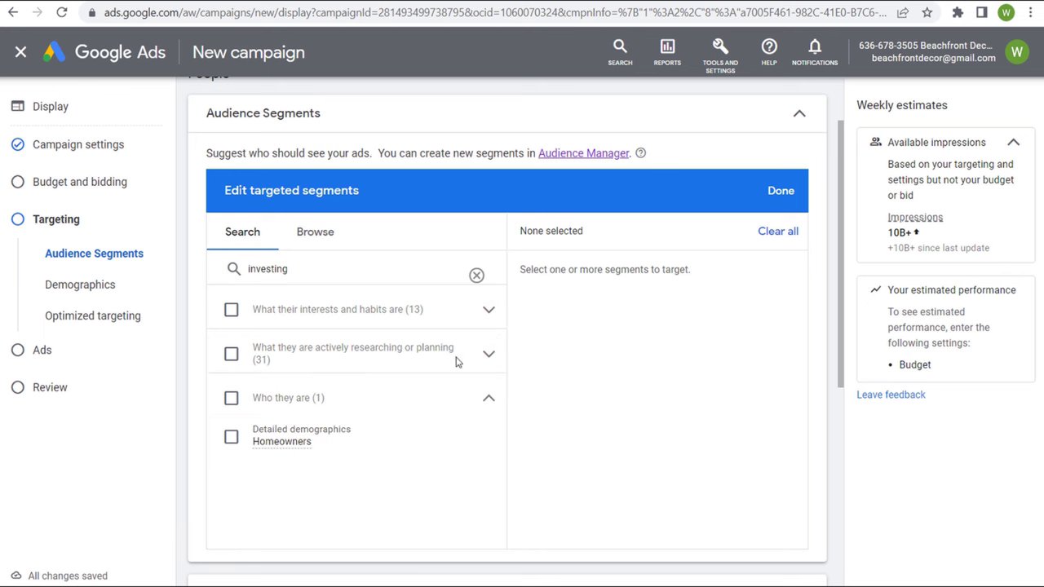
pyautogui.click(486, 403)
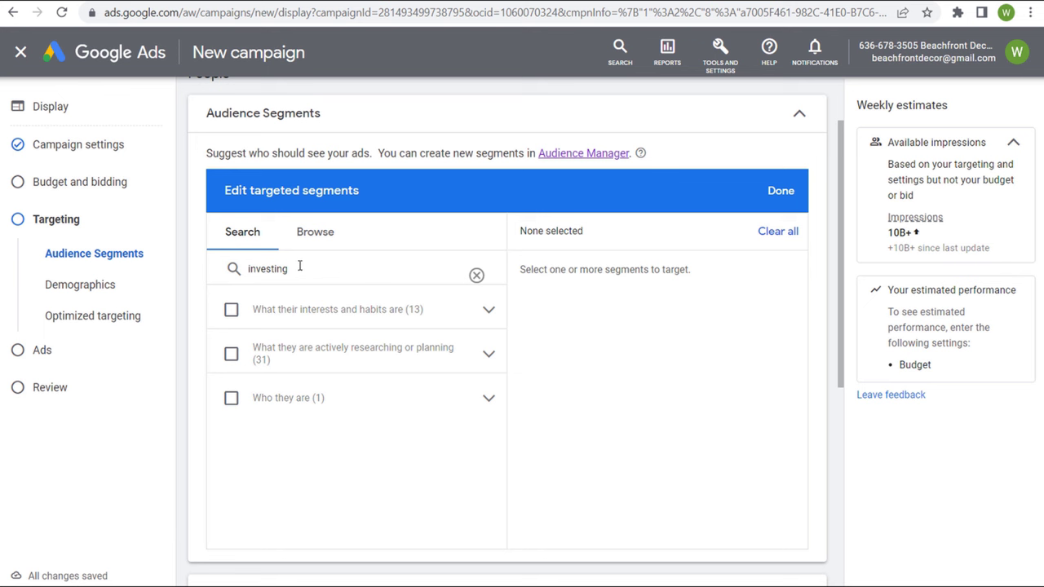
pyautogui.click(477, 276)
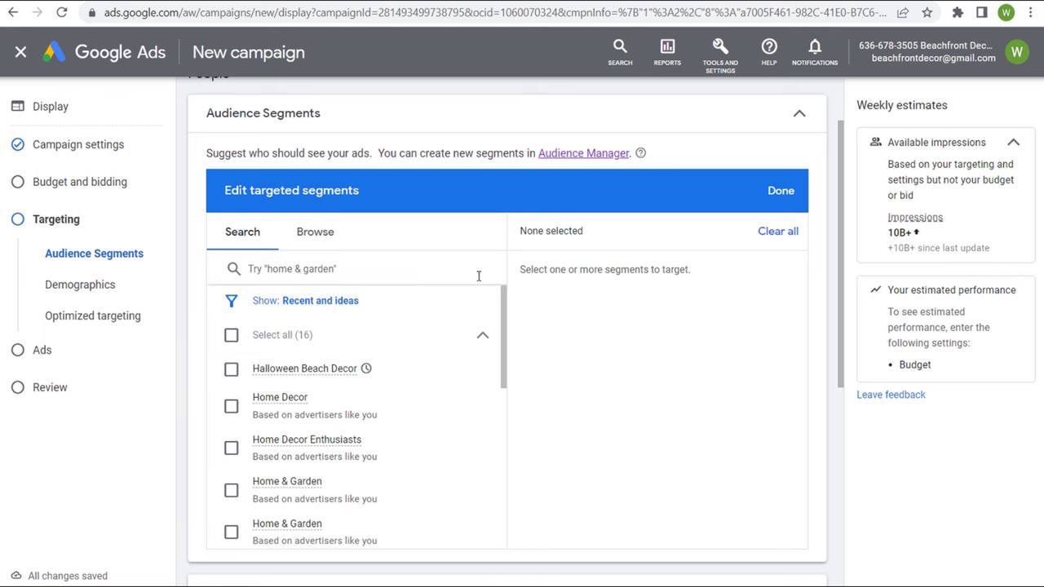
# - Browse the detailed demographics segments under Who they are and examine the Parental Status options for parents
pyautogui.click(314, 234)
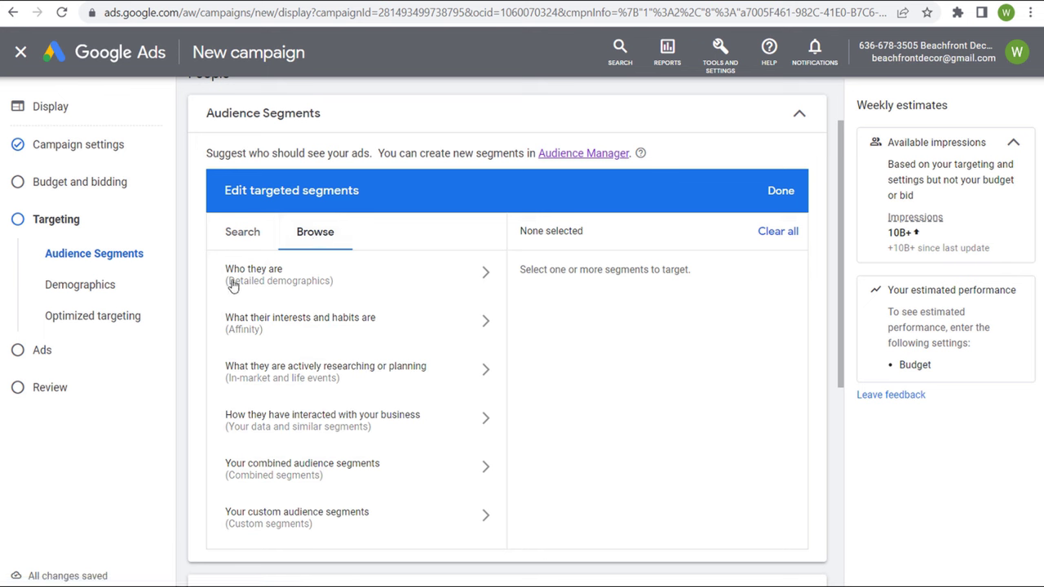
pyautogui.click(463, 273)
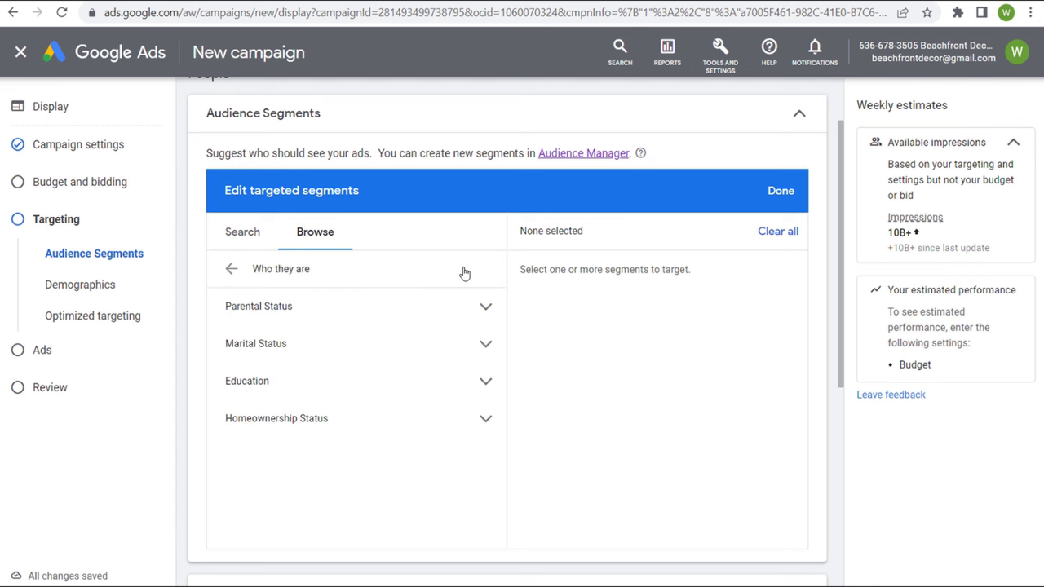
pyautogui.click(486, 308)
pyautogui.click(484, 343)
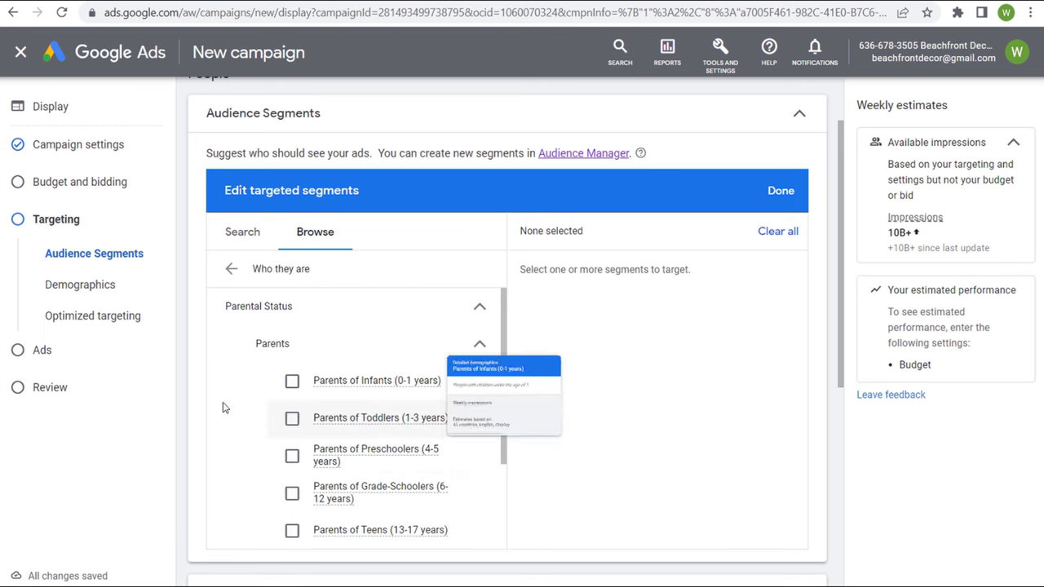
pyautogui.scroll(-1, 378, 428)
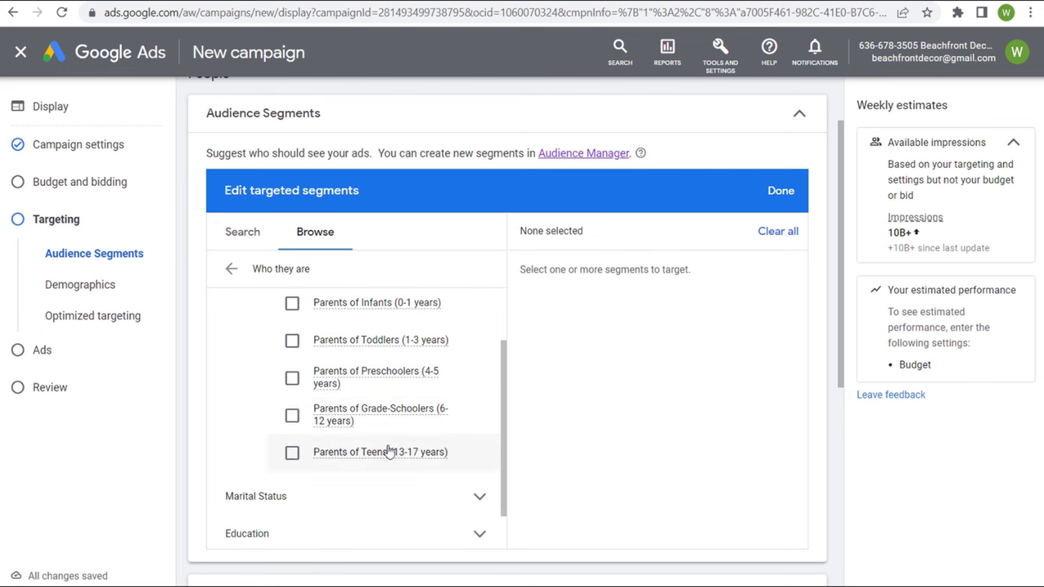
pyautogui.scroll(1, 474, 342)
pyautogui.click(480, 342)
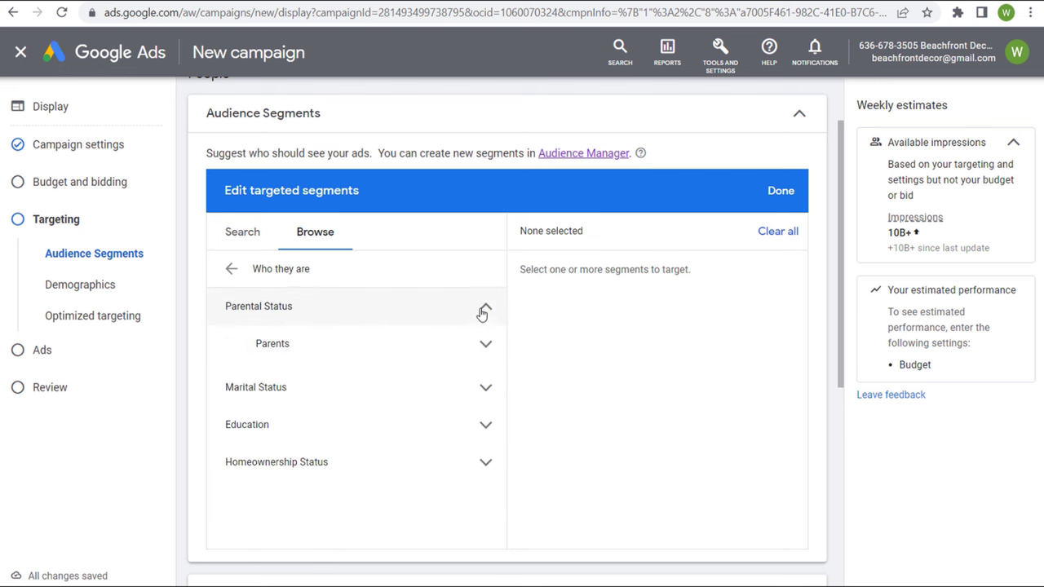
pyautogui.click(481, 306)
# - Examine the Marital Status, Education and Homeownership Status options among the detailed demographics
pyautogui.click(481, 343)
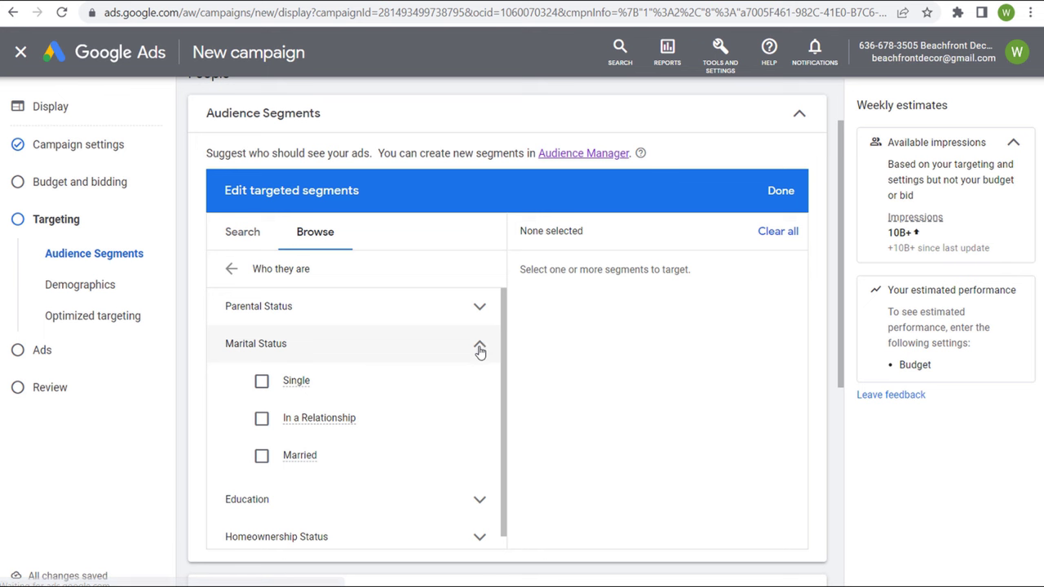
pyautogui.click(481, 345)
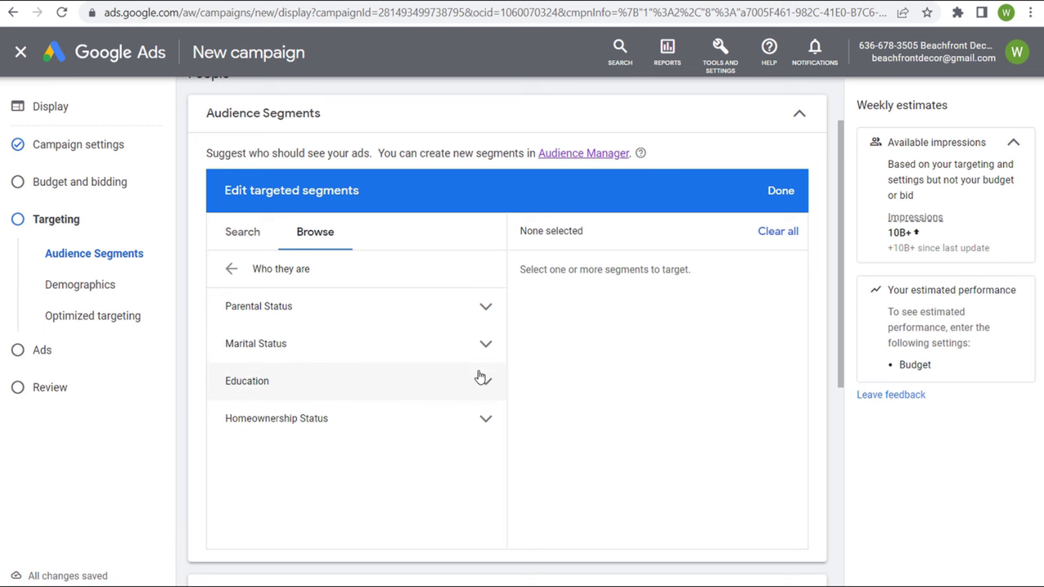
pyautogui.click(483, 380)
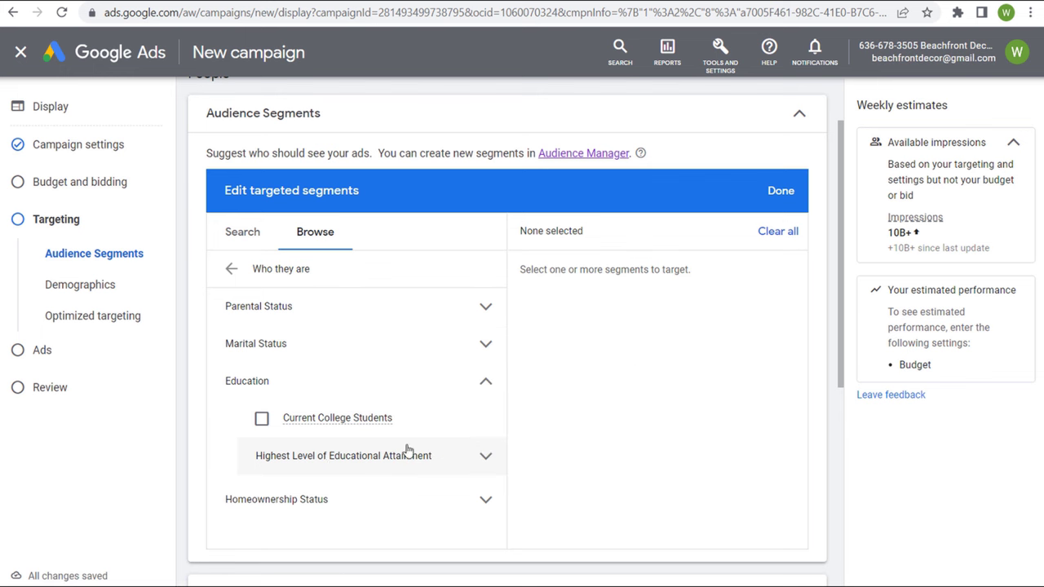
pyautogui.click(483, 381)
pyautogui.click(486, 418)
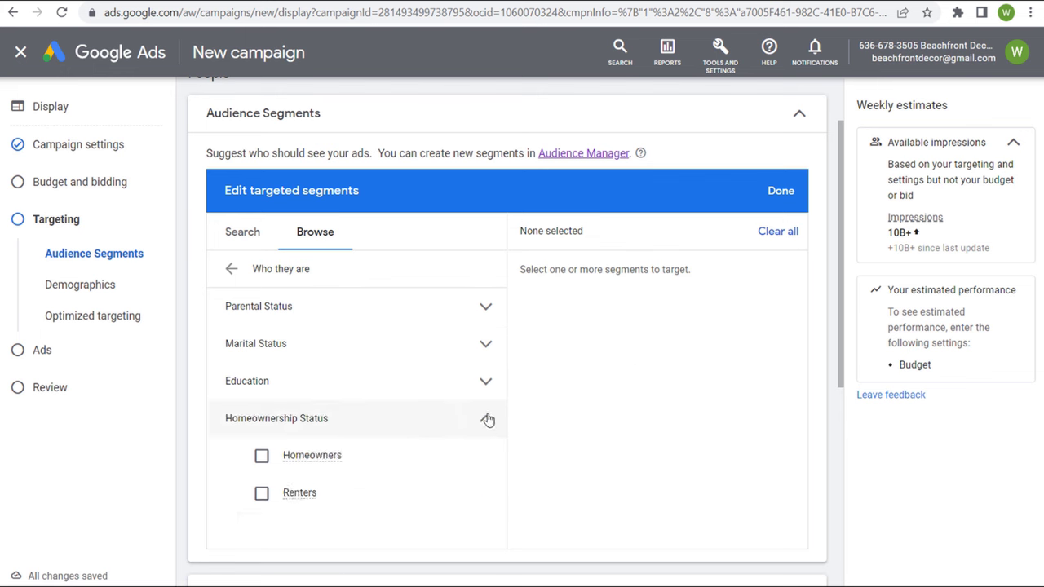
pyautogui.click(486, 420)
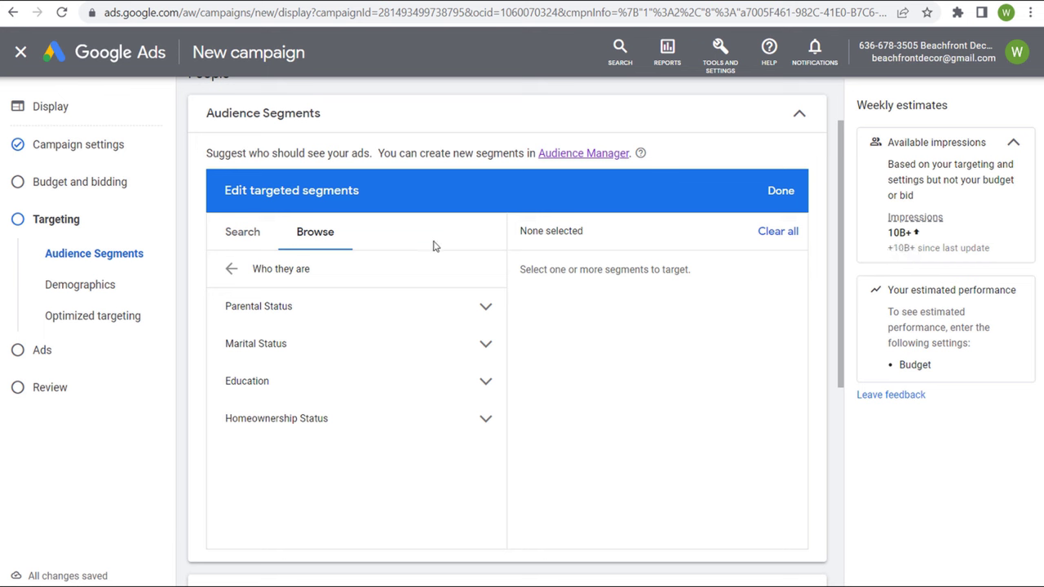
# - Target Renters under Homeownership Status and Current College Students under Education, save the segments and check the targeting summary
pyautogui.click(484, 418)
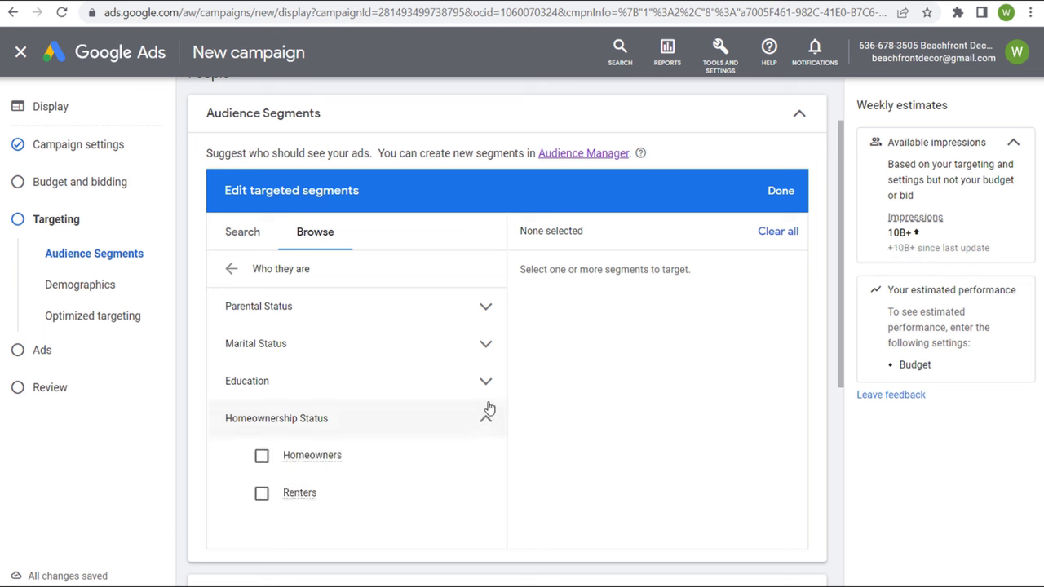
pyautogui.click(261, 494)
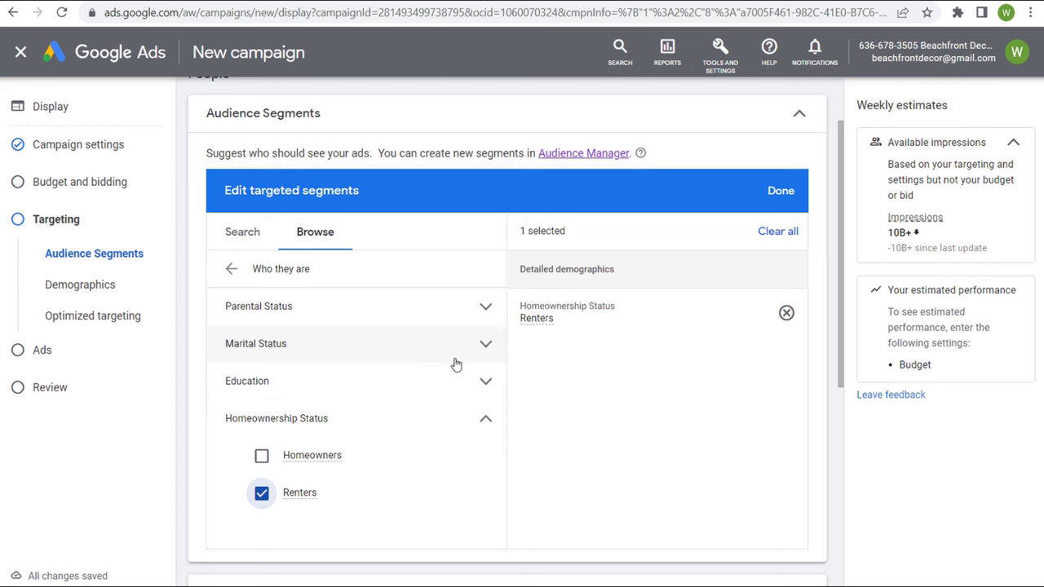
pyautogui.click(482, 380)
pyautogui.click(291, 427)
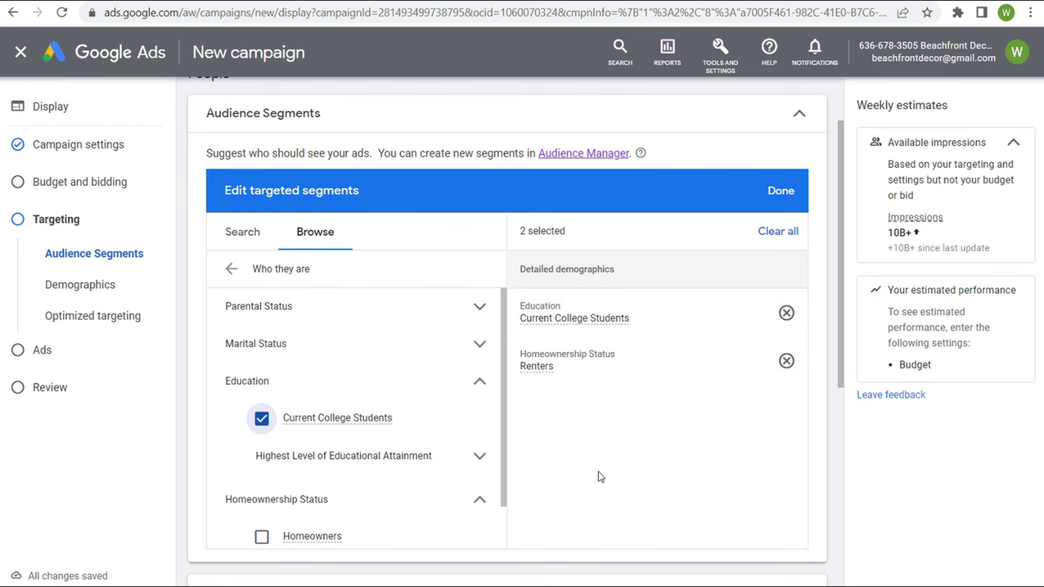
pyautogui.click(780, 192)
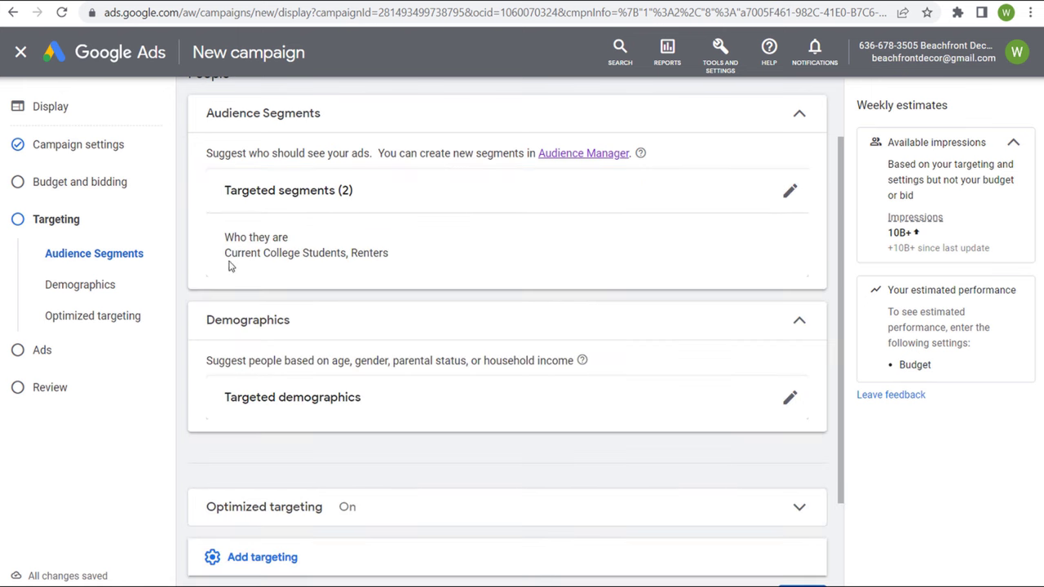
pyautogui.moveTo(225, 257); pyautogui.dragTo(416, 259)
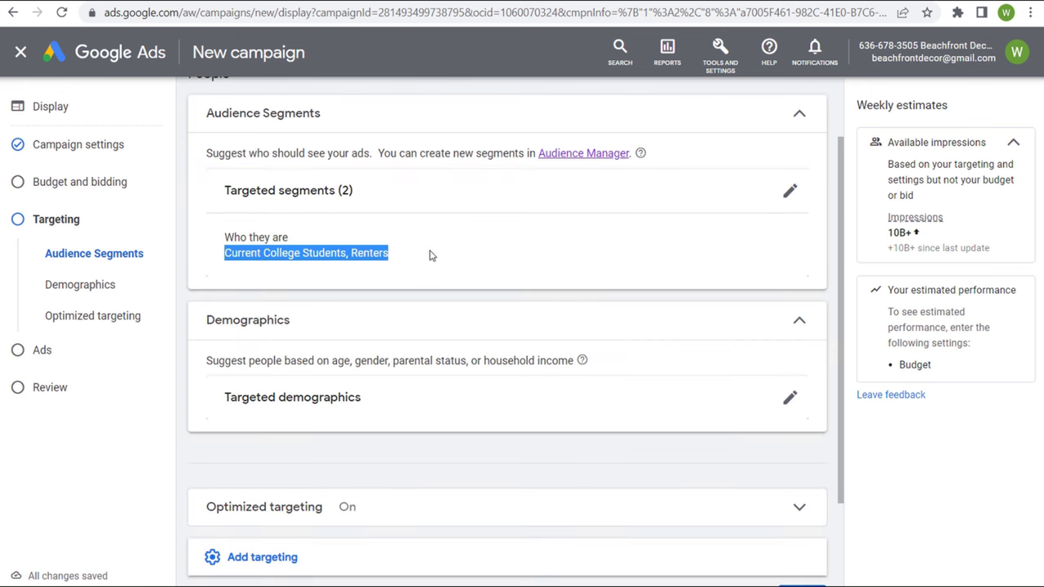
pyautogui.click(232, 255)
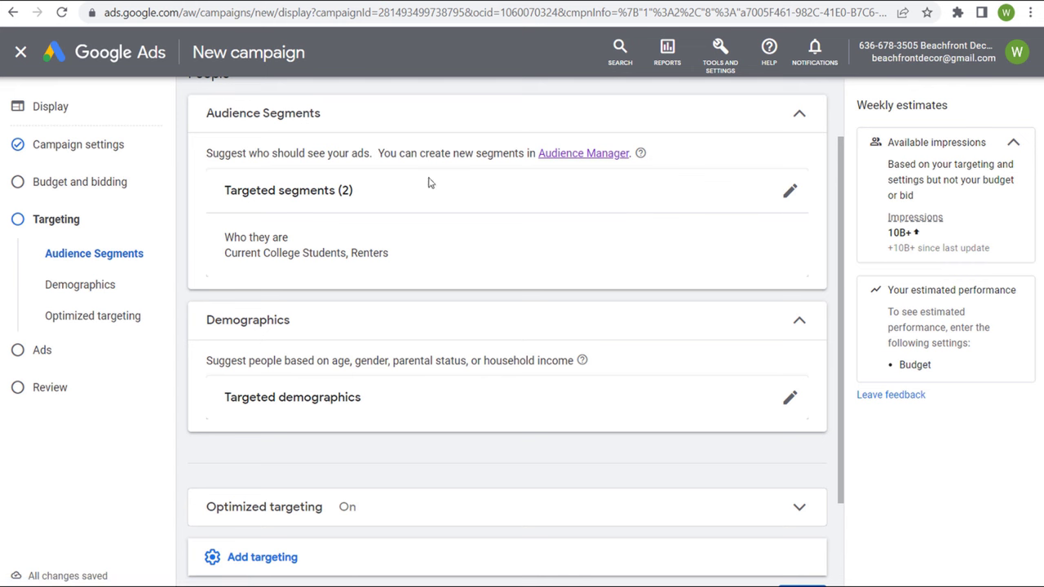
# - Edit the targeted segments and add Married under Marital Status and Parents of Toddlers (1-3 years) under Parental Status
pyautogui.click(790, 190)
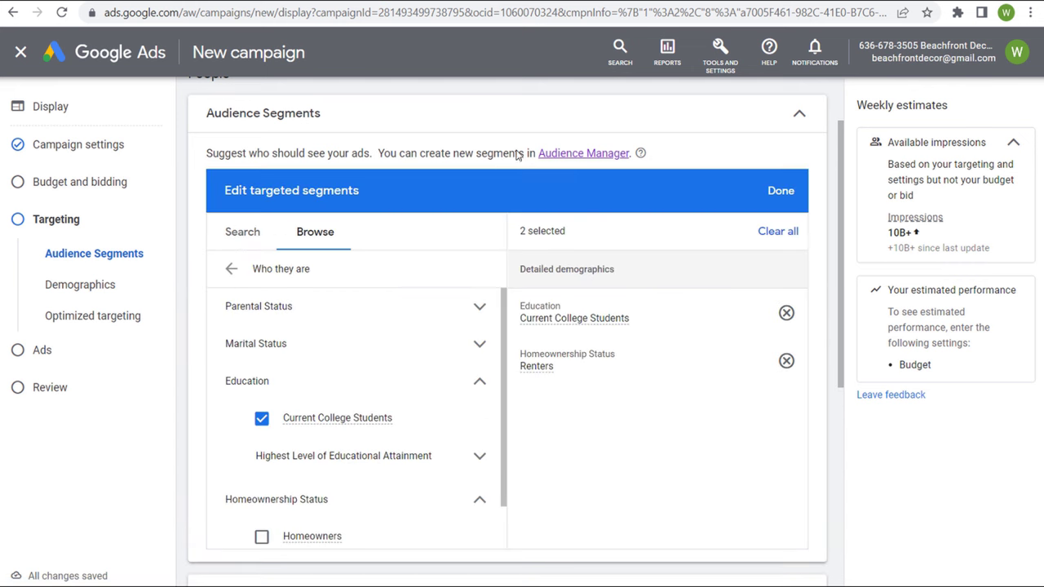
pyautogui.click(479, 346)
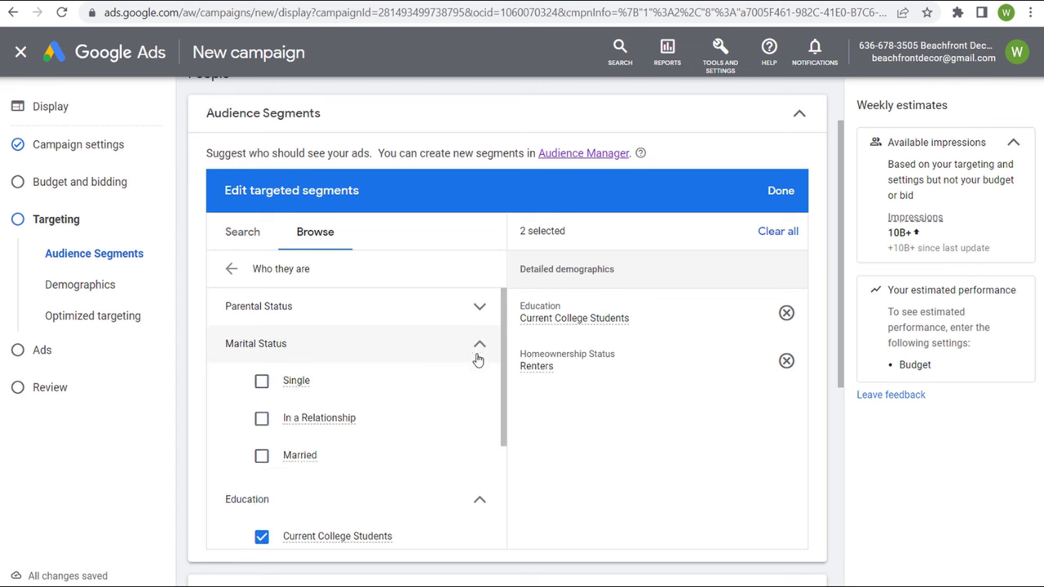
pyautogui.click(261, 456)
pyautogui.click(482, 307)
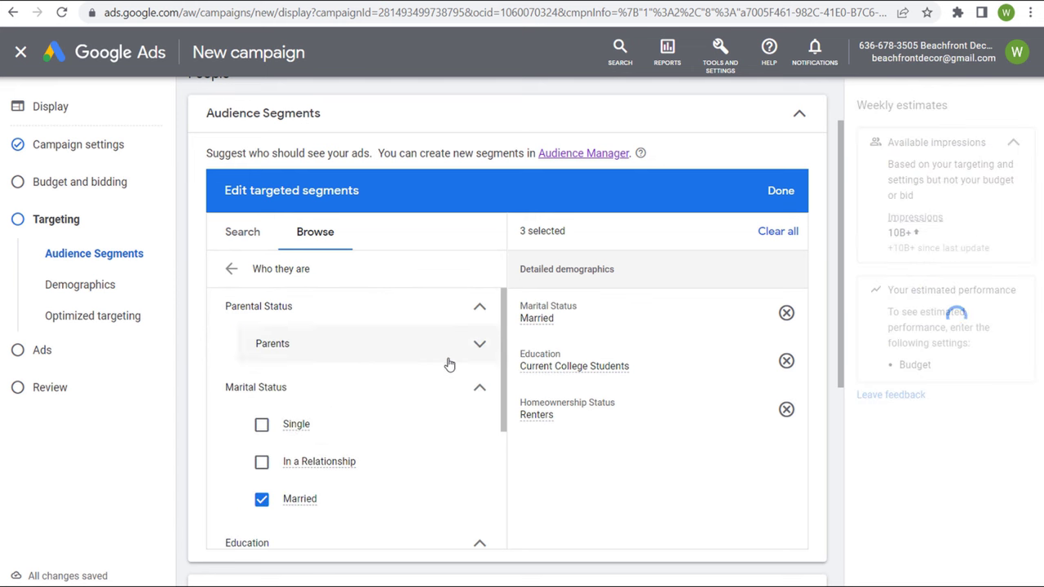
pyautogui.click(479, 343)
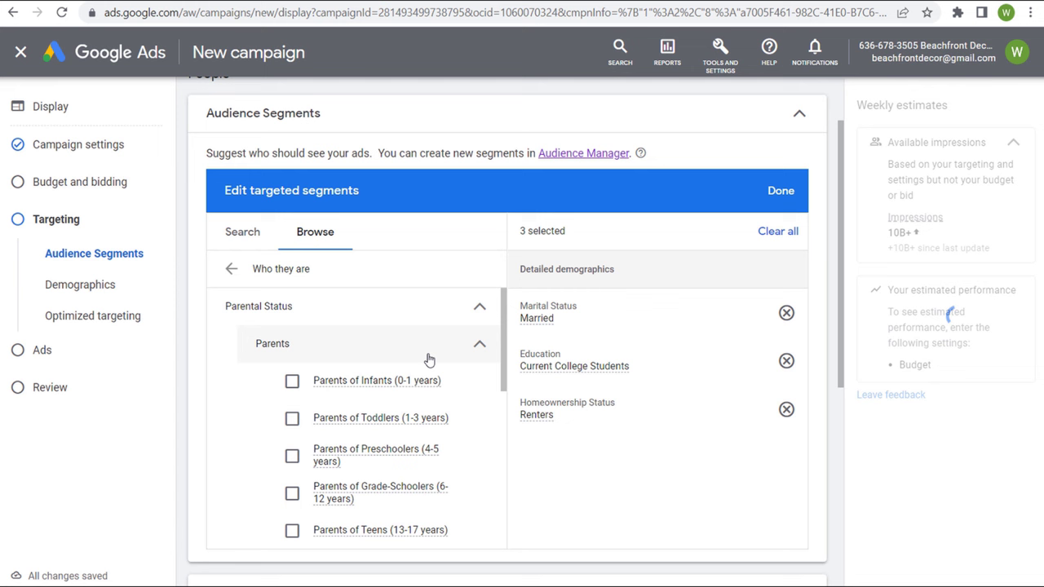
pyautogui.click(292, 419)
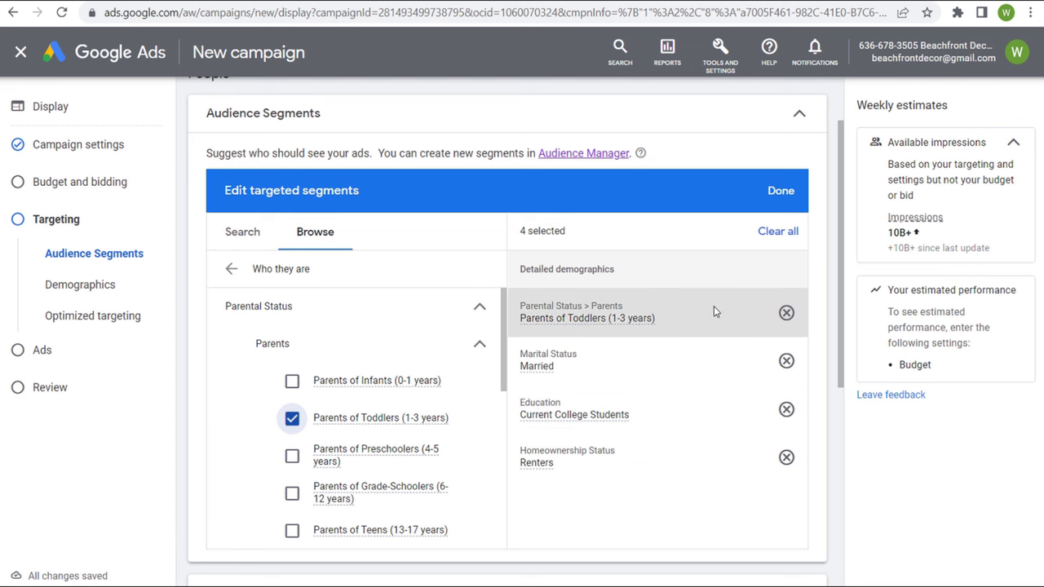
# - Clear all targeted segments and collapse every detailed demographics category under Who they are
pyautogui.click(775, 233)
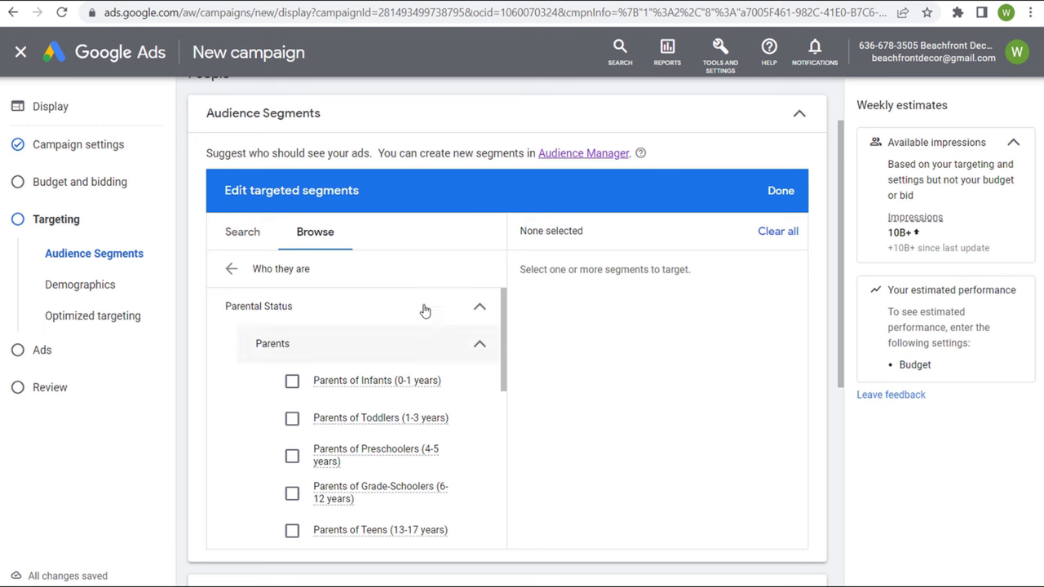
pyautogui.click(479, 343)
pyautogui.click(479, 307)
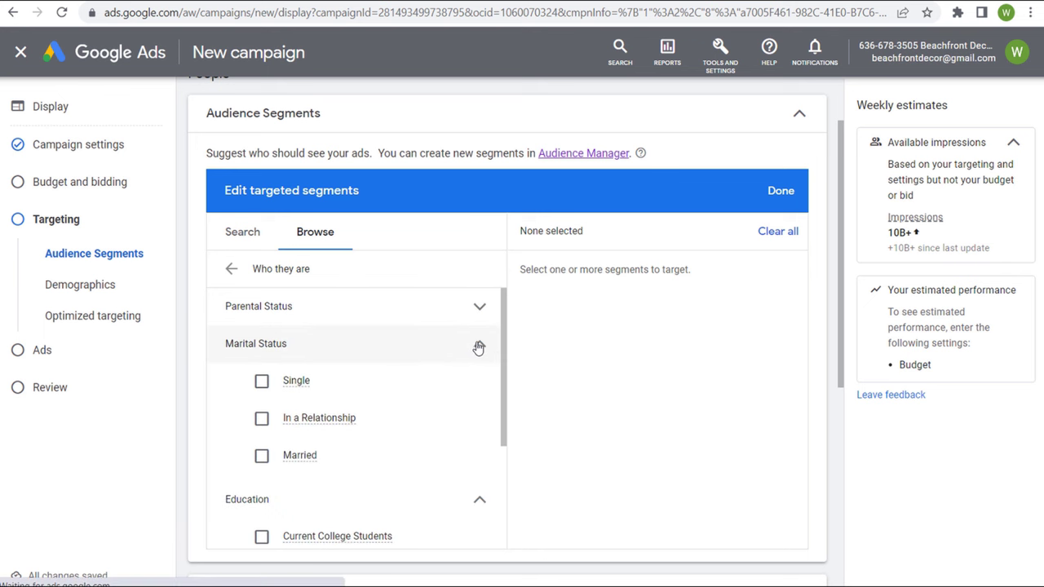
pyautogui.click(478, 346)
pyautogui.click(481, 381)
pyautogui.click(480, 416)
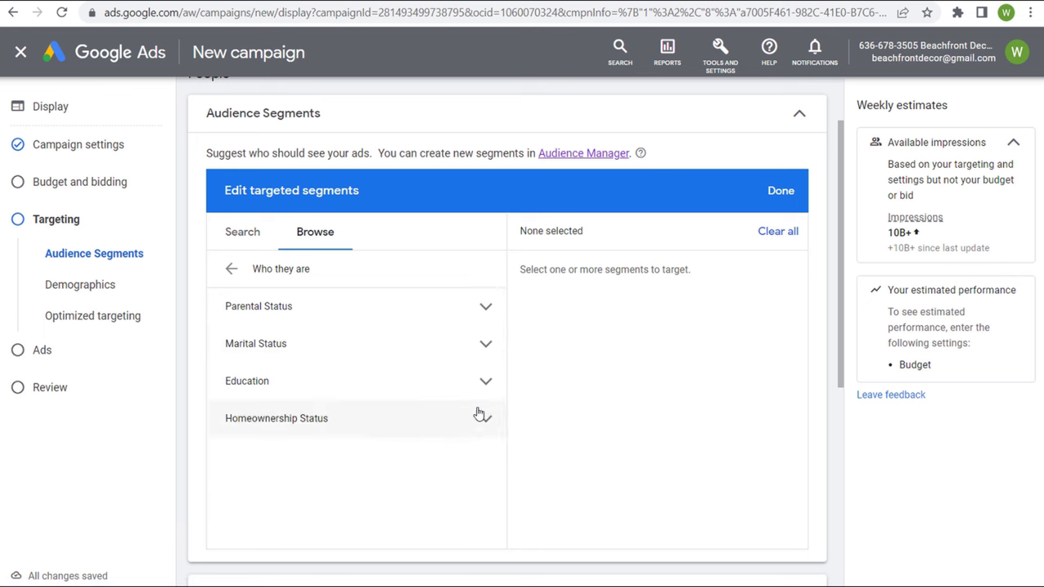
# - Browse the affinity segments under What their interests and habits are, examining the Banking & Finance and Beauty & Wellness options
pyautogui.click(233, 270)
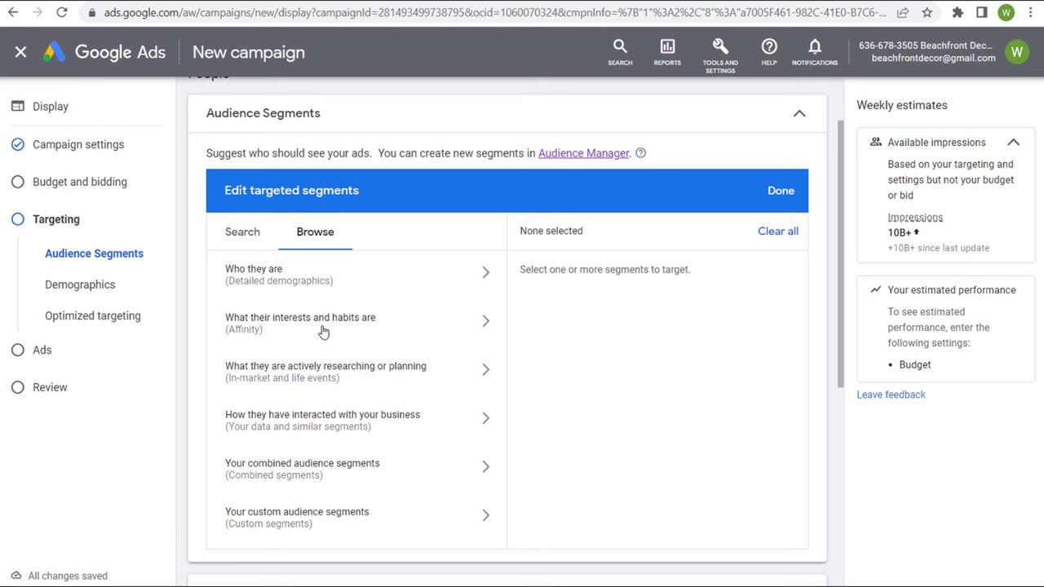
pyautogui.click(482, 323)
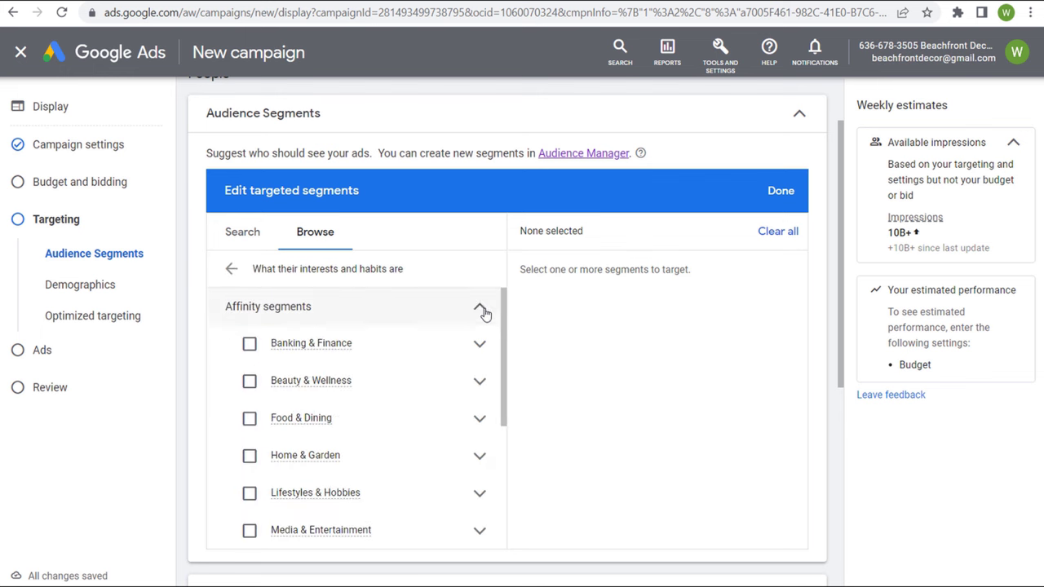
pyautogui.scroll(-1, 506, 306)
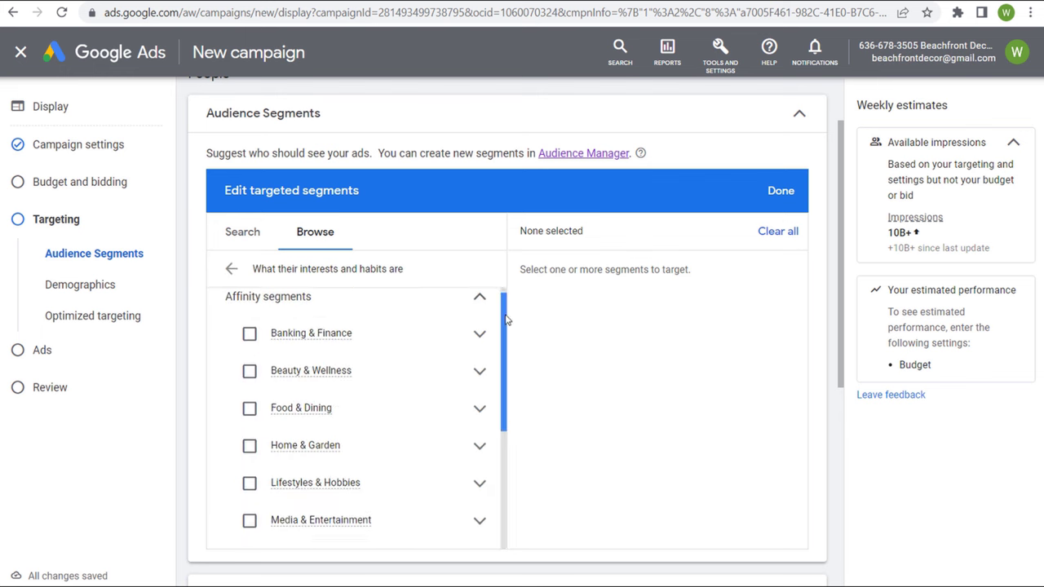
pyautogui.click(479, 334)
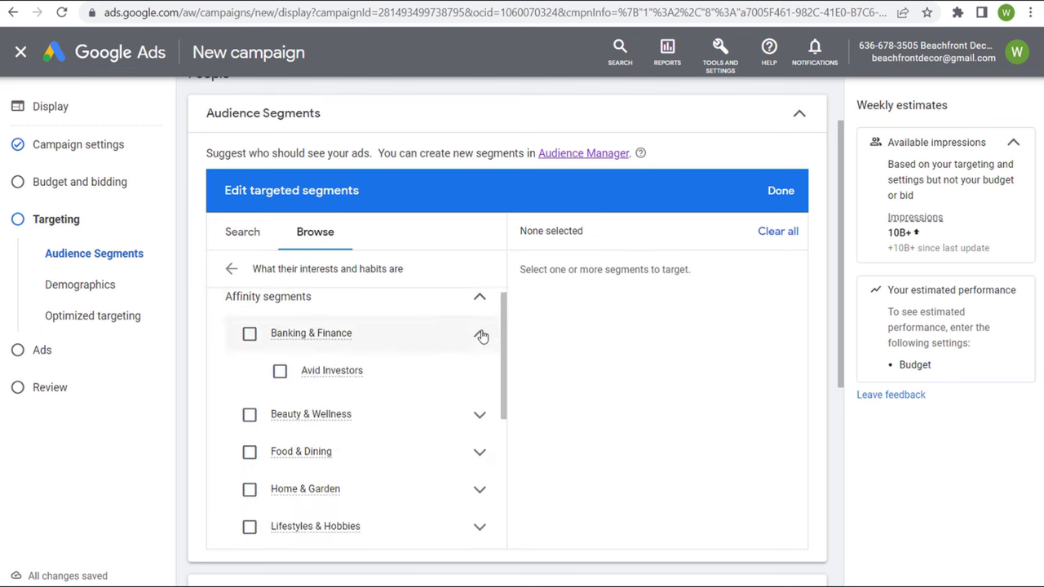
pyautogui.moveTo(322, 377)
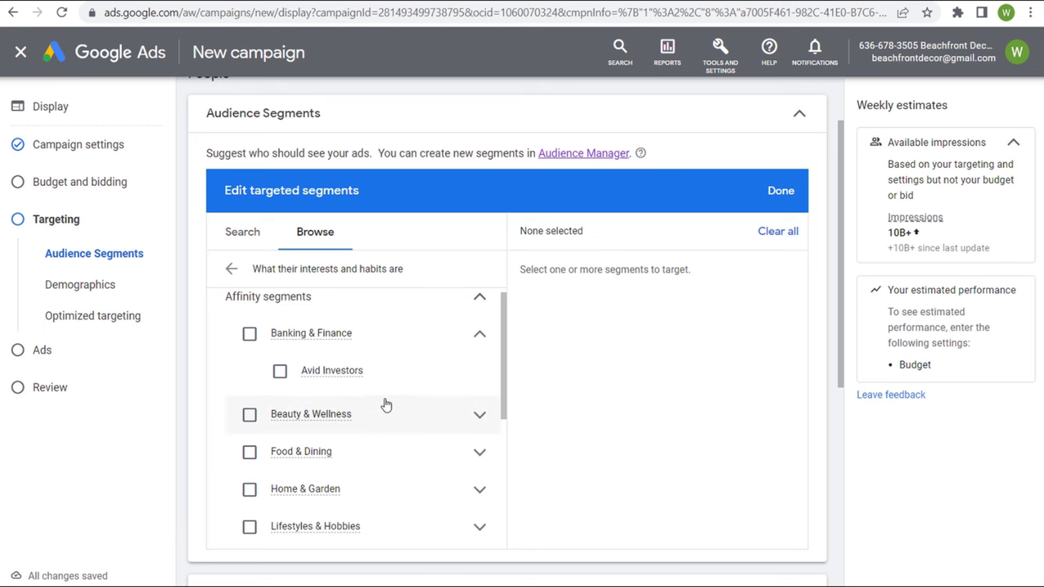
pyautogui.click(478, 416)
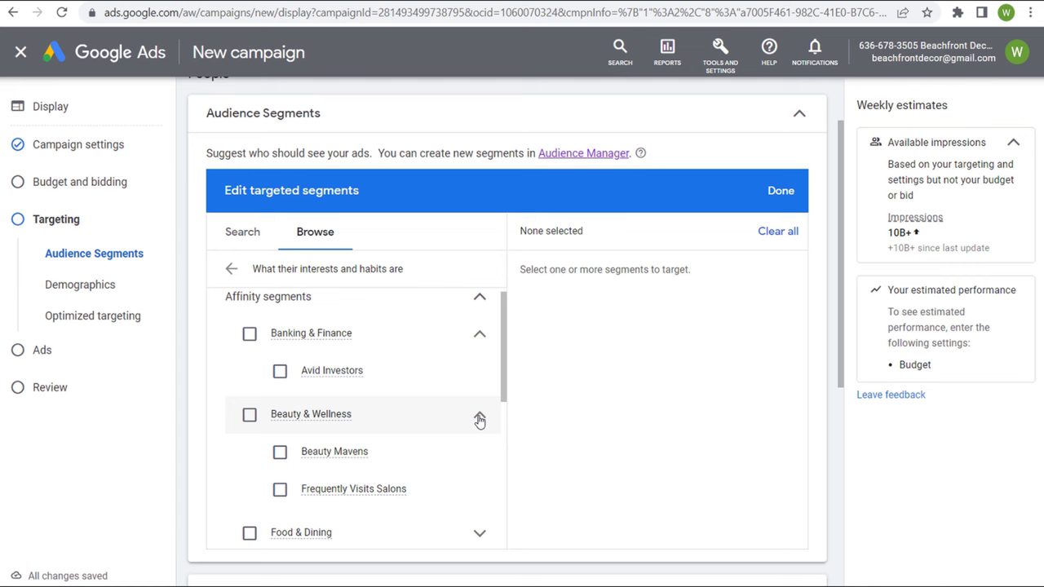
pyautogui.moveTo(361, 489)
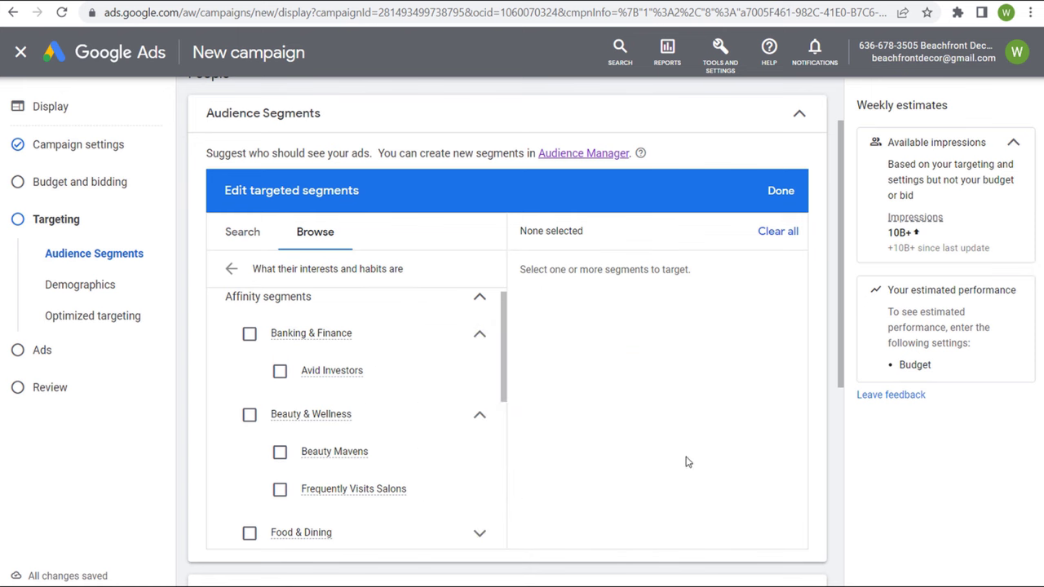
pyautogui.click(479, 416)
pyautogui.click(480, 334)
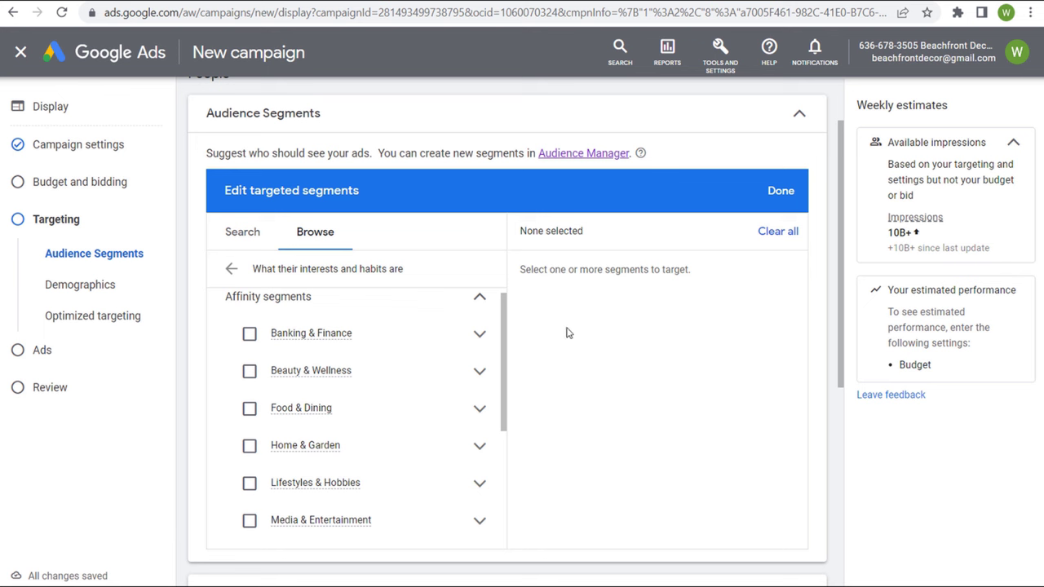
# - Examine the Food & Dining affinity segments, including its cooking, foodie and dining-out options
pyautogui.click(482, 412)
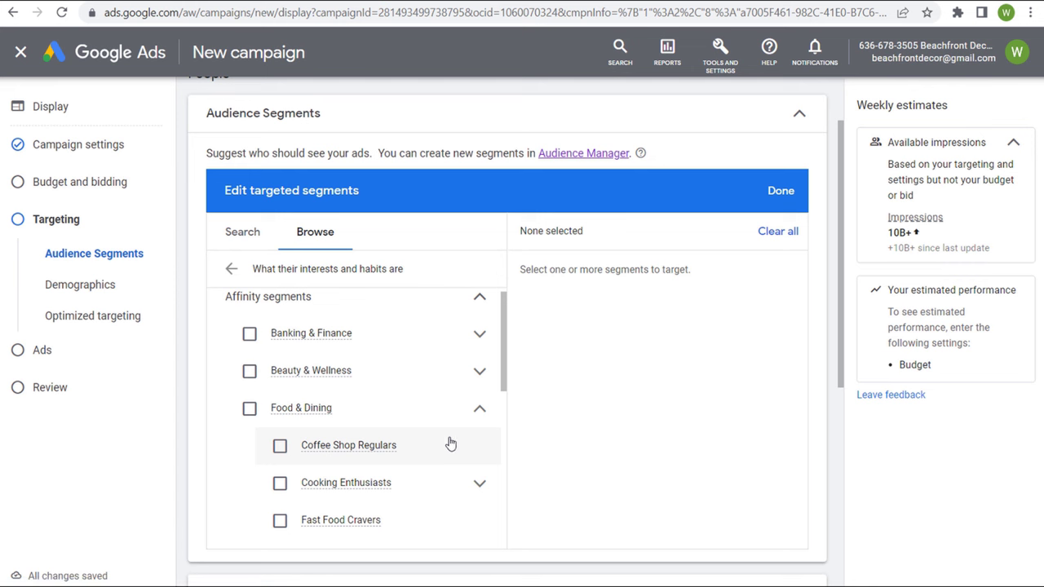
pyautogui.scroll(-2, 450, 440)
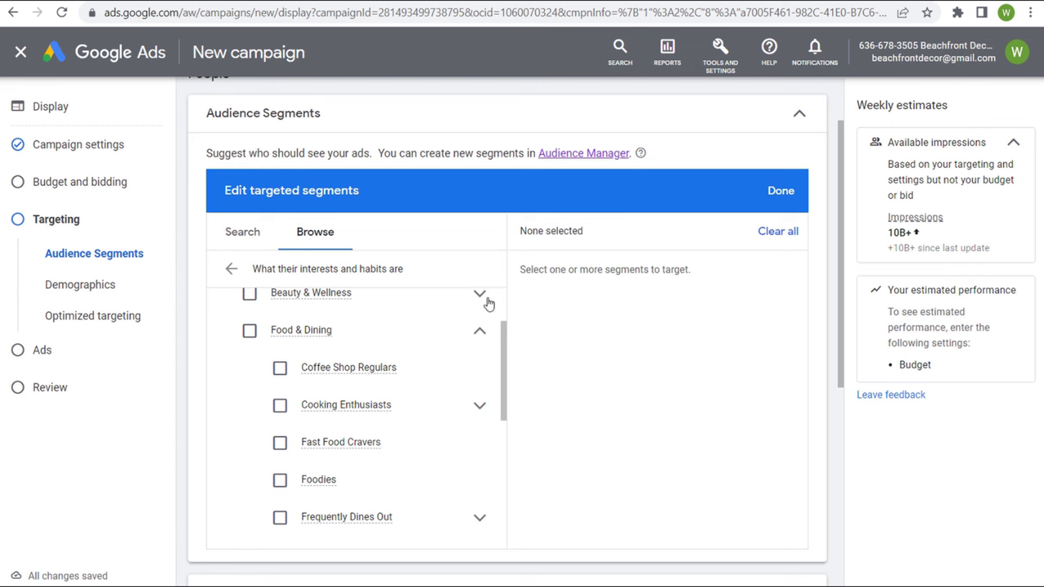
pyautogui.click(479, 331)
pyautogui.scroll(3, 391, 351)
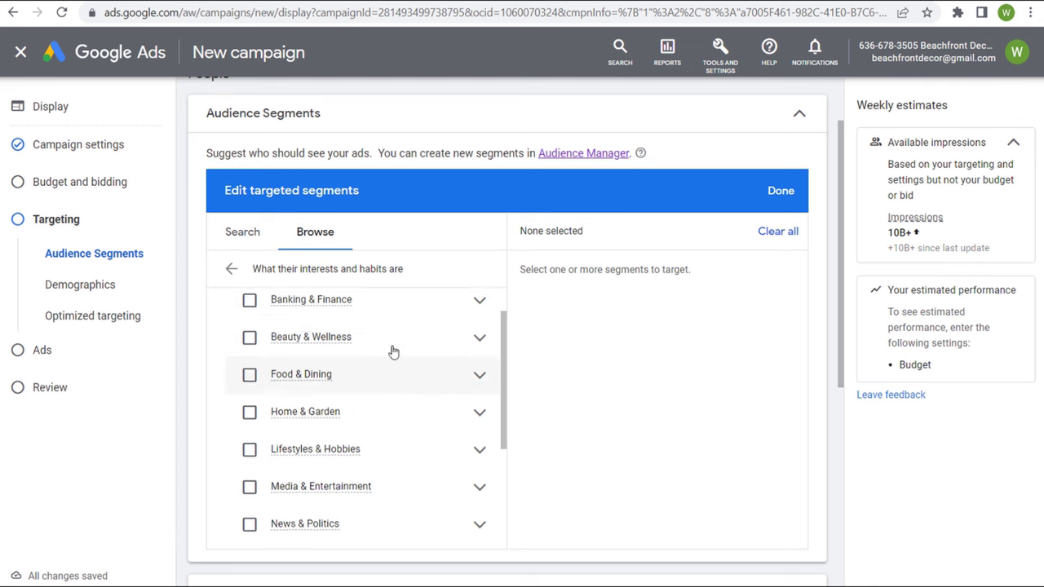
# - Reopen the affinity segments, review the remaining categories and examine the Lifestyles & Hobbies options such as Business Professionals
pyautogui.click(232, 270)
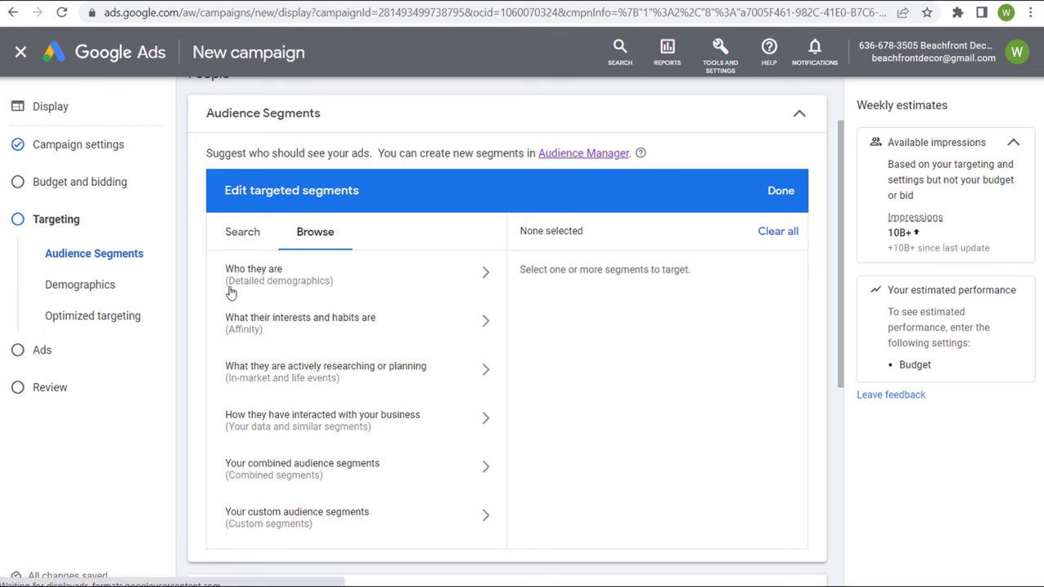
pyautogui.click(364, 327)
pyautogui.scroll(-2, 414, 398)
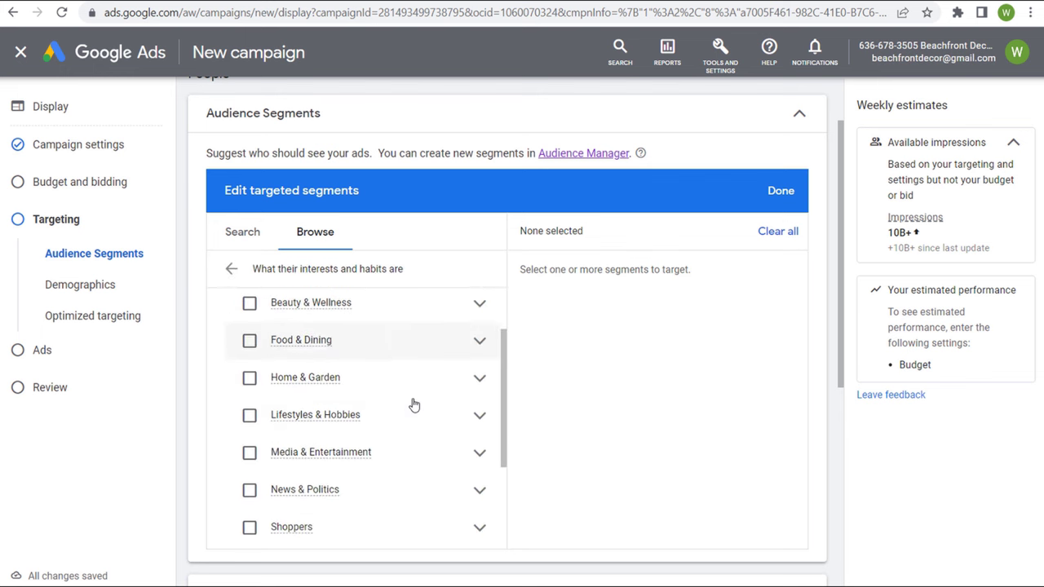
pyautogui.scroll(-2, 413, 416)
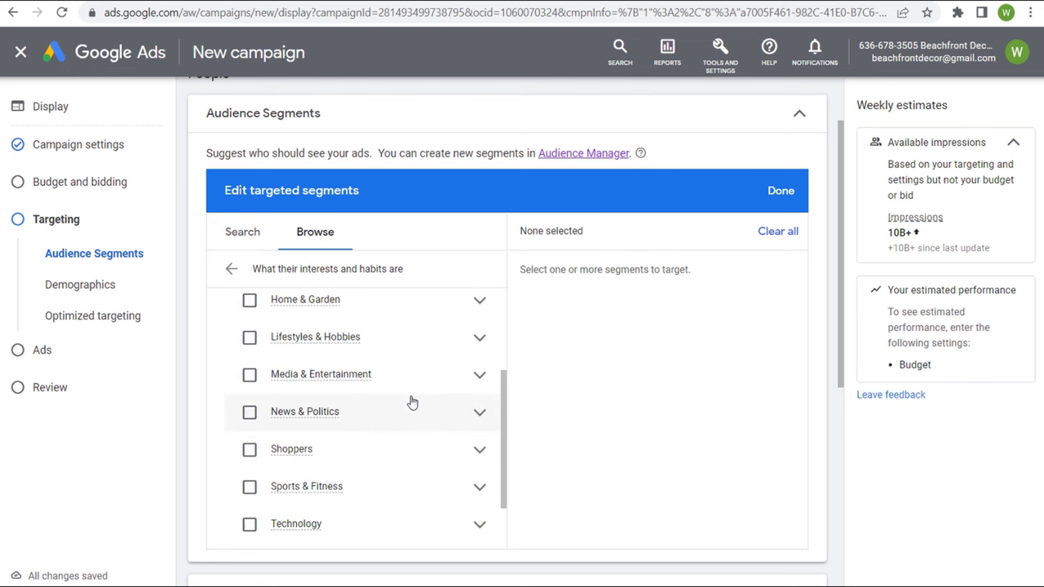
pyautogui.click(479, 337)
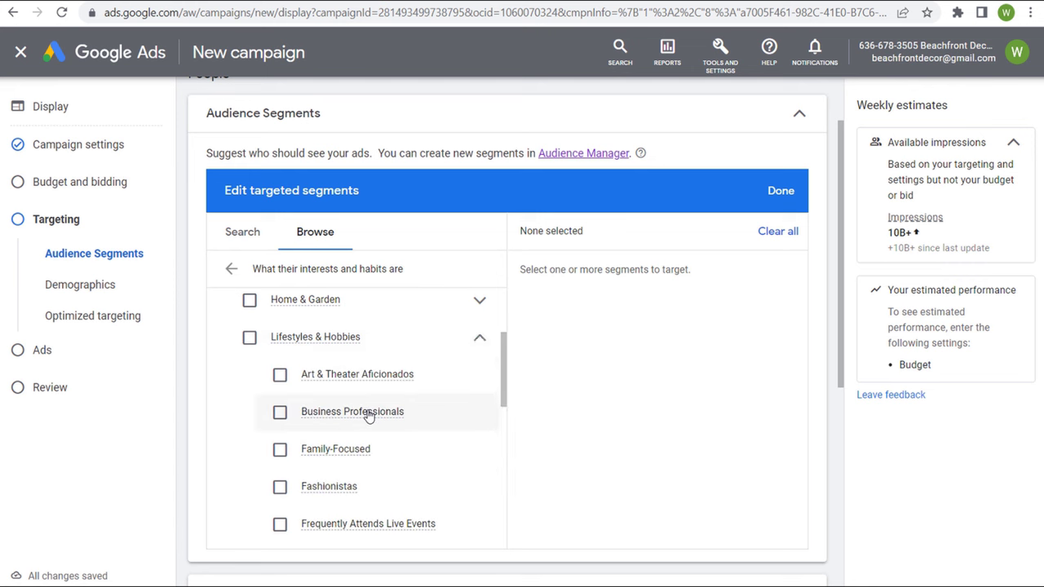
pyautogui.moveTo(367, 414)
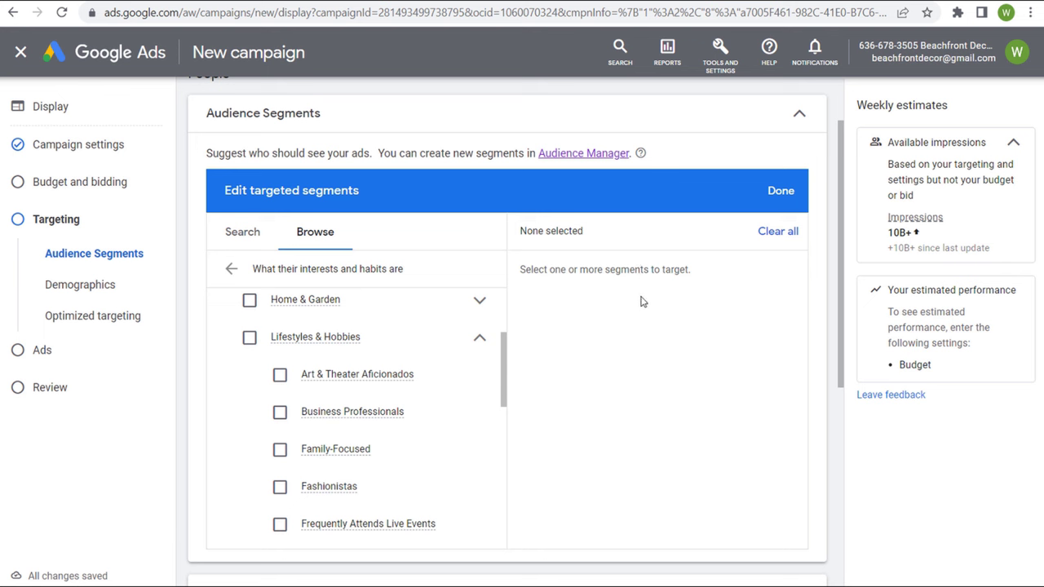
# - Browse the life events under What they are actively researching or planning and examine the Moving options
pyautogui.click(231, 268)
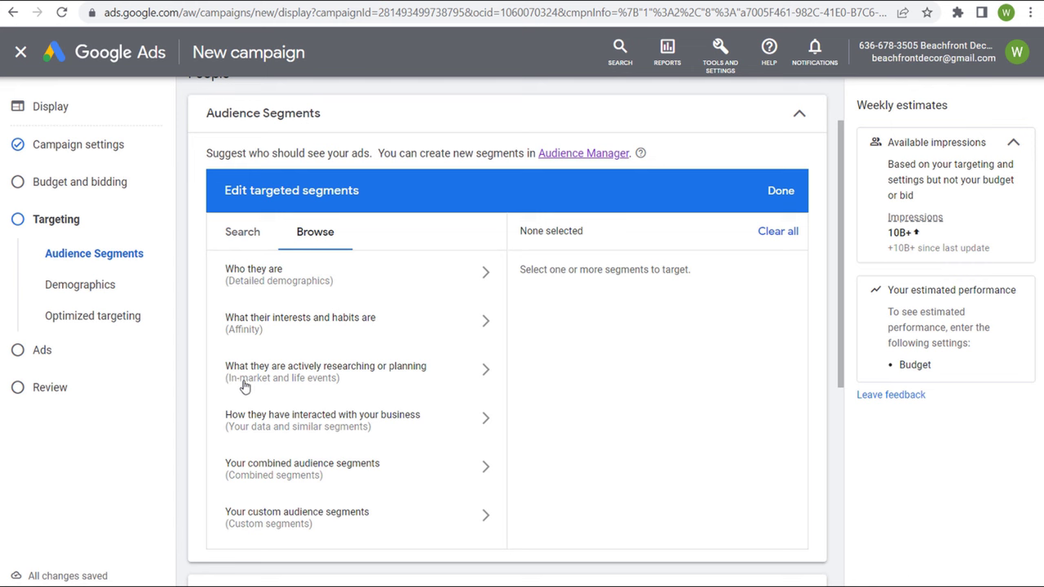
pyautogui.click(483, 371)
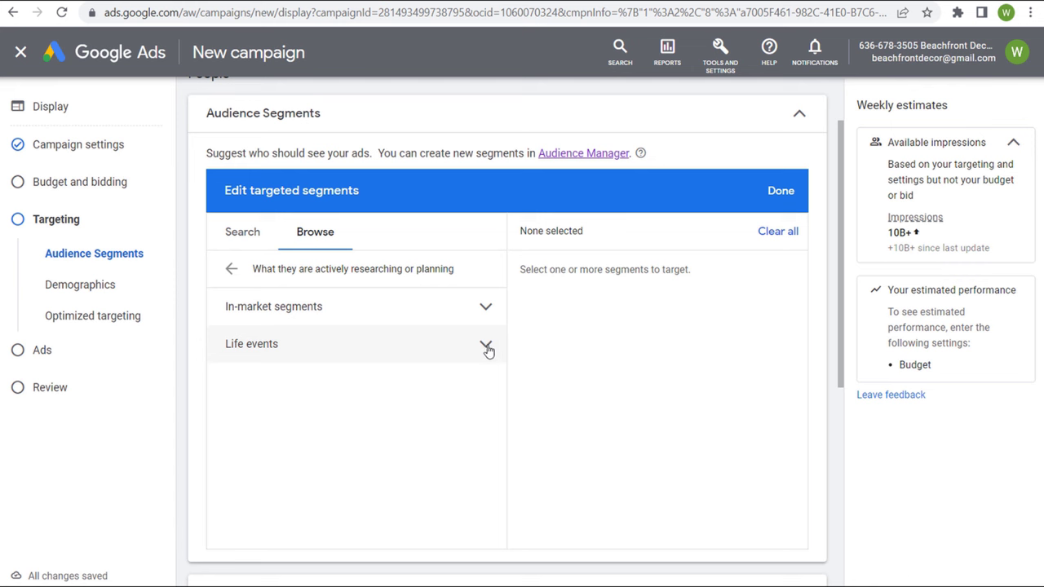
pyautogui.click(485, 348)
pyautogui.scroll(-1, 401, 305)
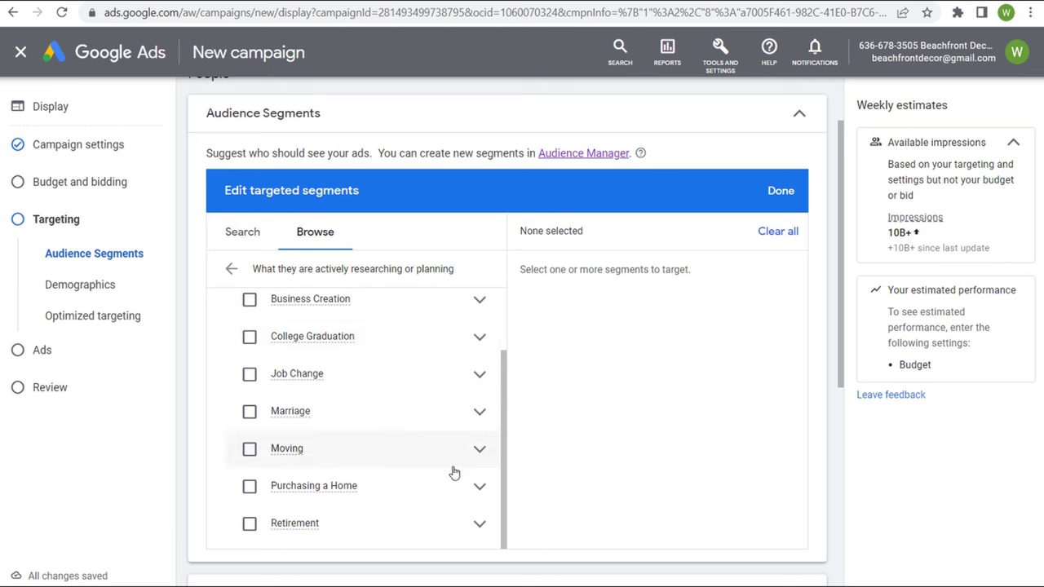
pyautogui.click(480, 453)
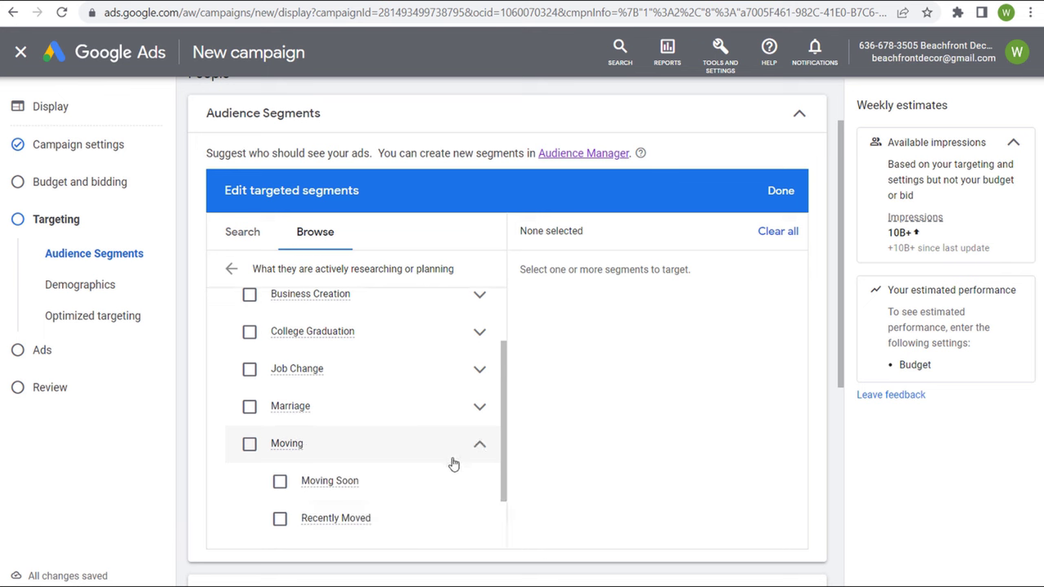
pyautogui.scroll(-1, 424, 432)
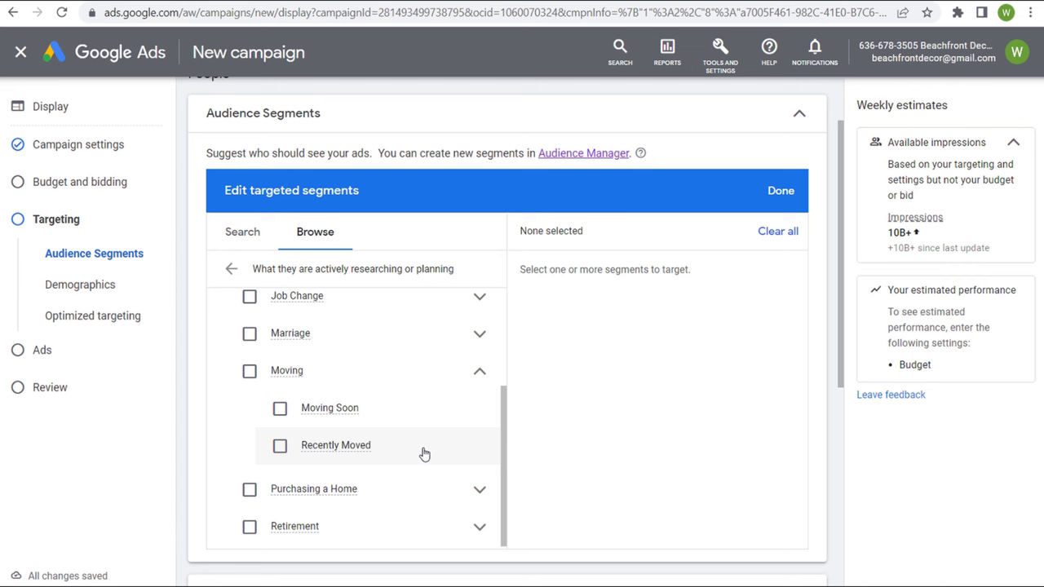
# - Try targeting Recently Moved and Moving Soon one at a time, removing each selection, and collapse the Moving life event
pyautogui.click(422, 455)
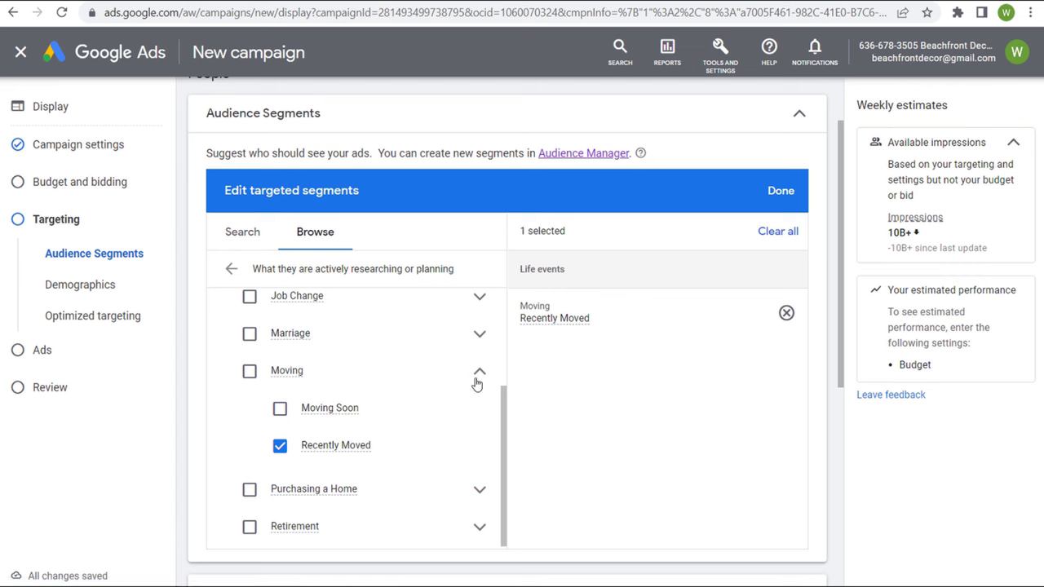
pyautogui.click(400, 446)
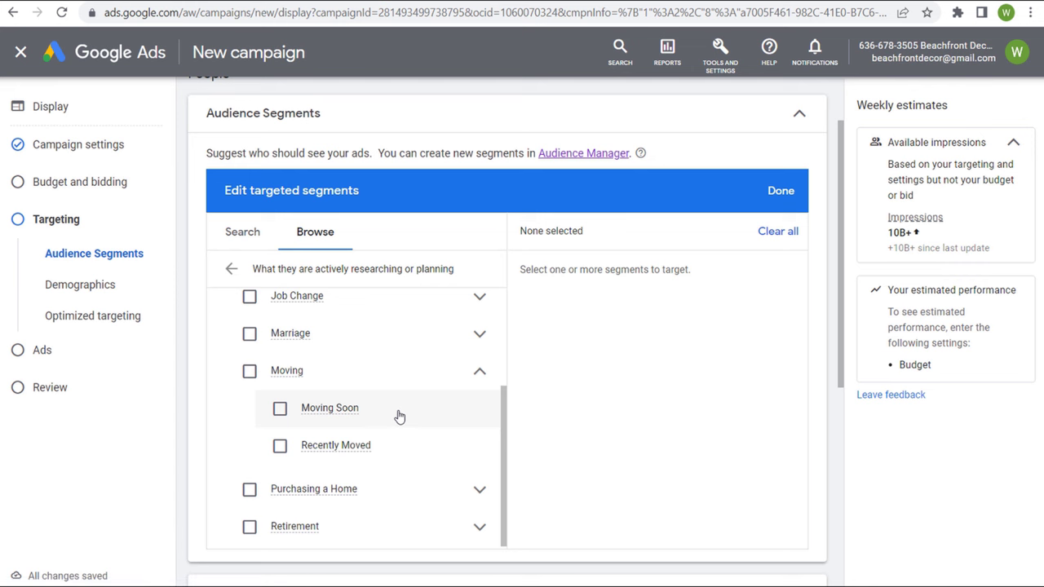
pyautogui.click(400, 418)
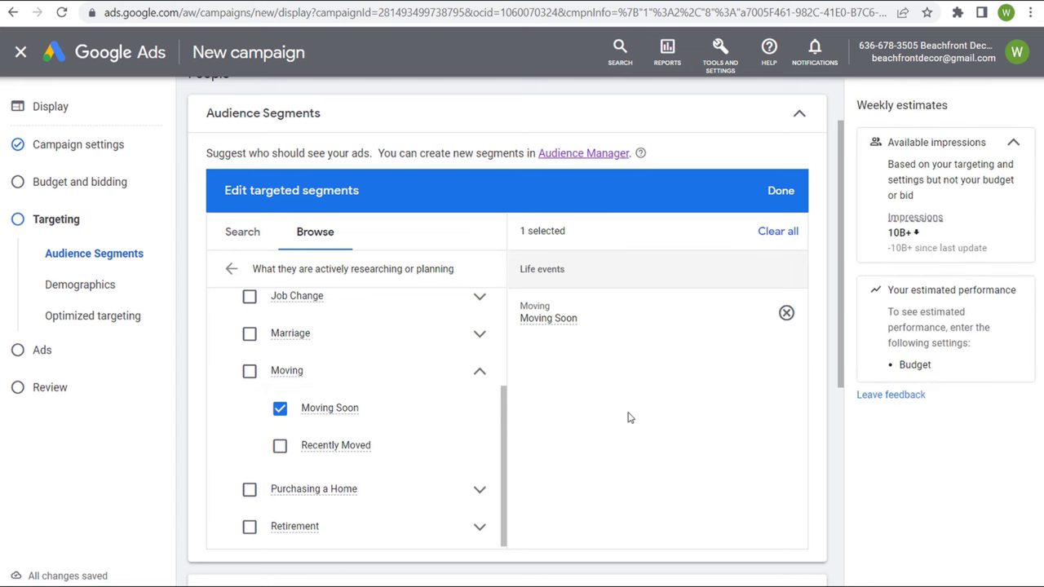
pyautogui.click(405, 418)
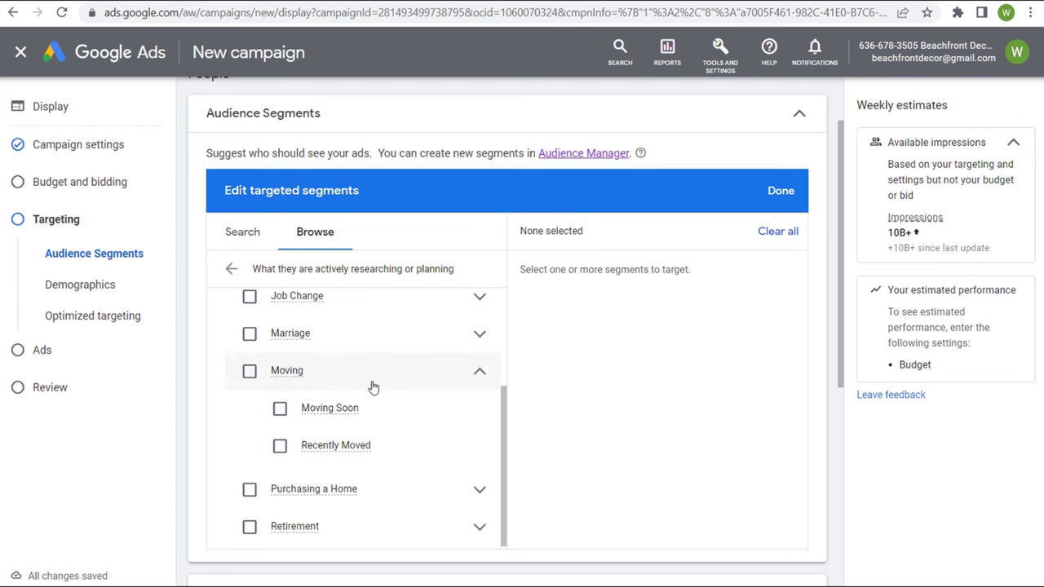
pyautogui.scroll(2, 399, 392)
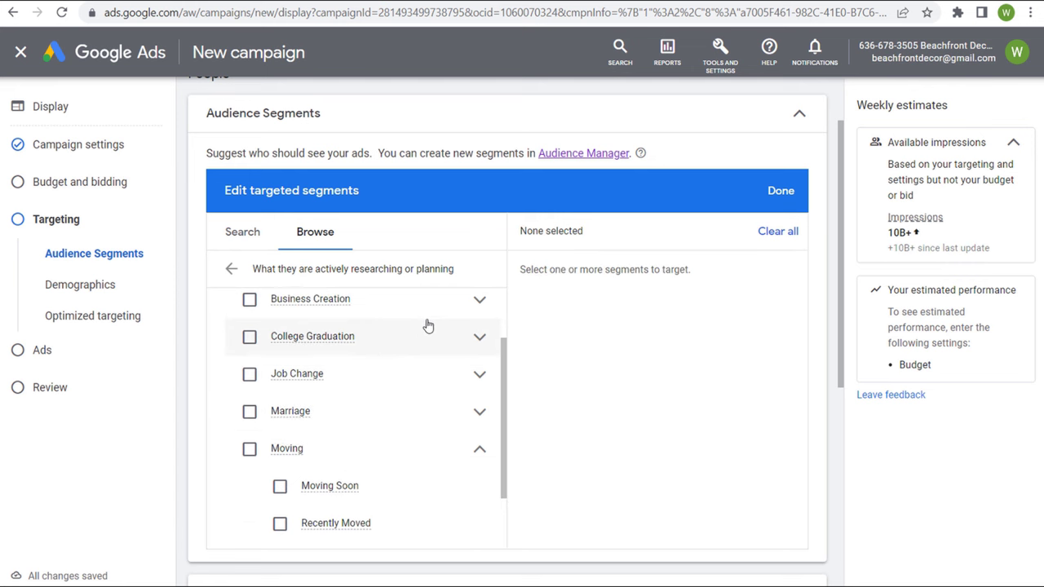
pyautogui.click(479, 449)
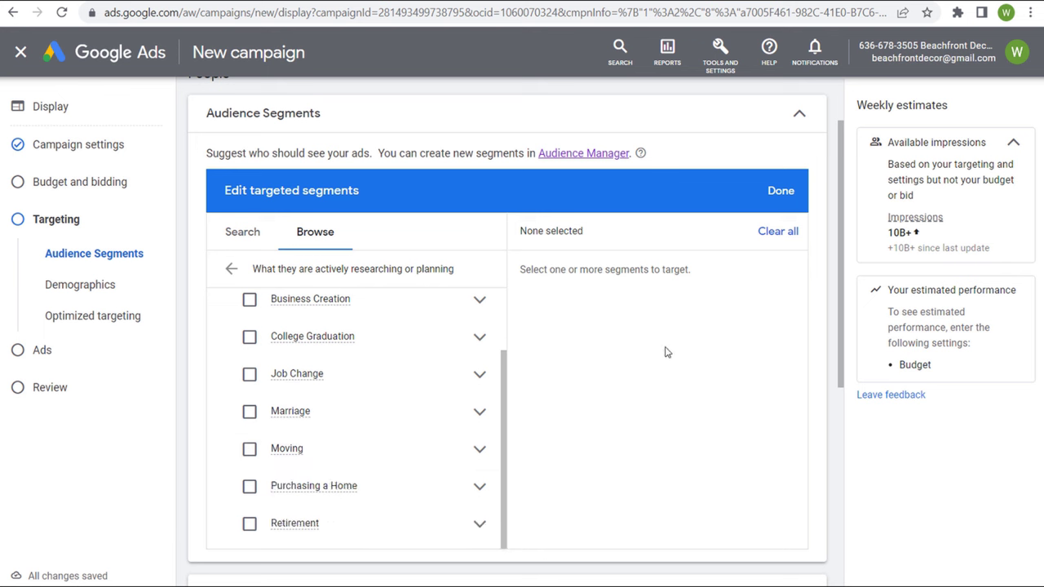
# - Reopen What they are actively researching or planning, collapse Life events and browse the in-market segment categories
pyautogui.click(231, 270)
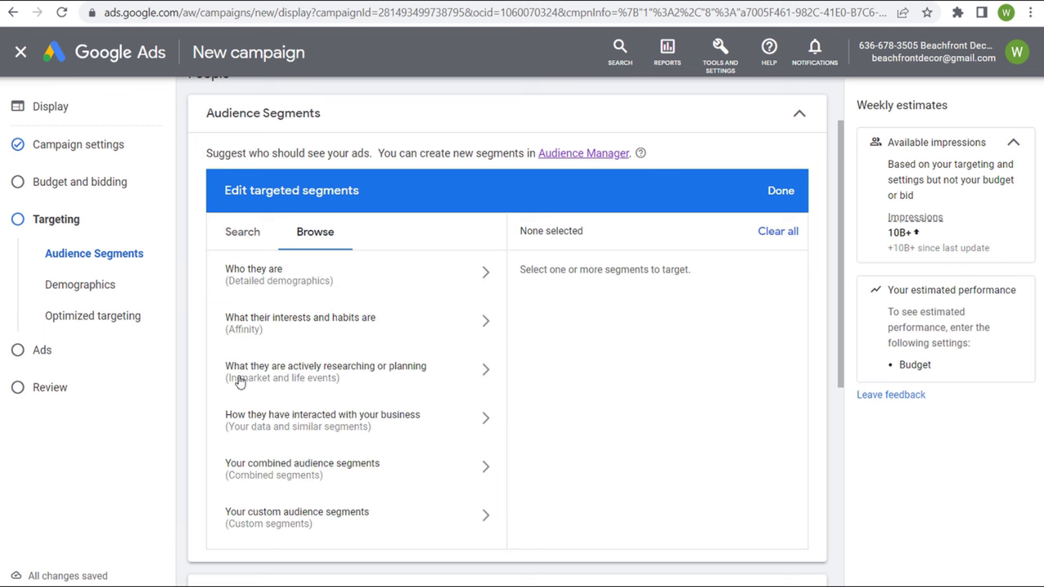
pyautogui.click(297, 377)
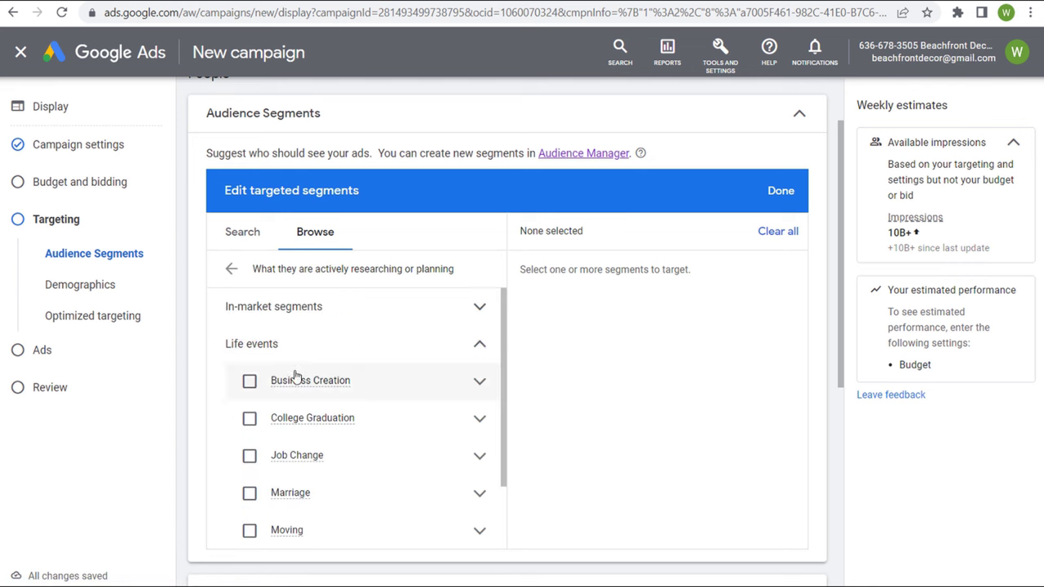
pyautogui.click(314, 343)
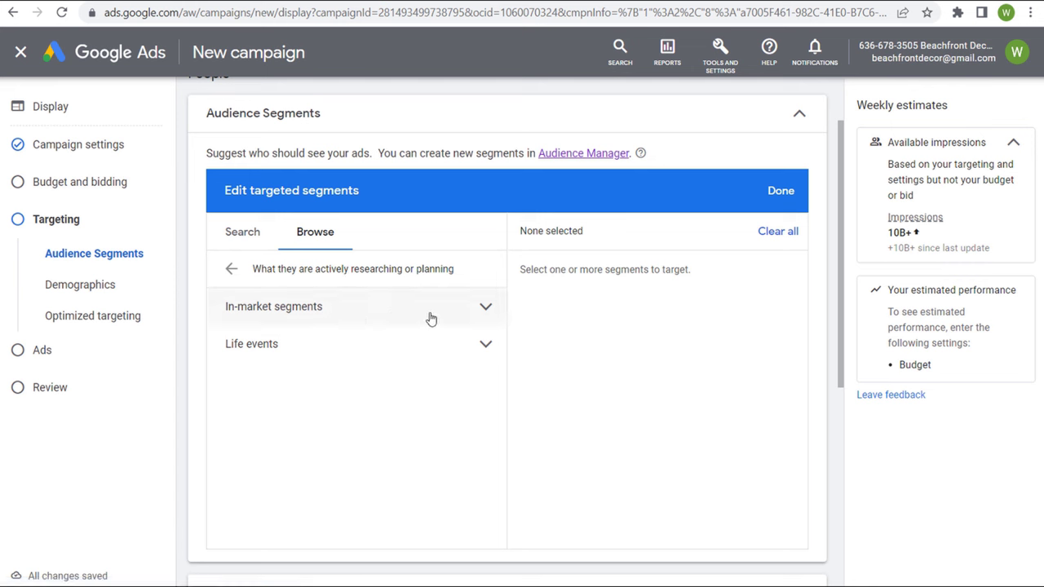
pyautogui.click(486, 308)
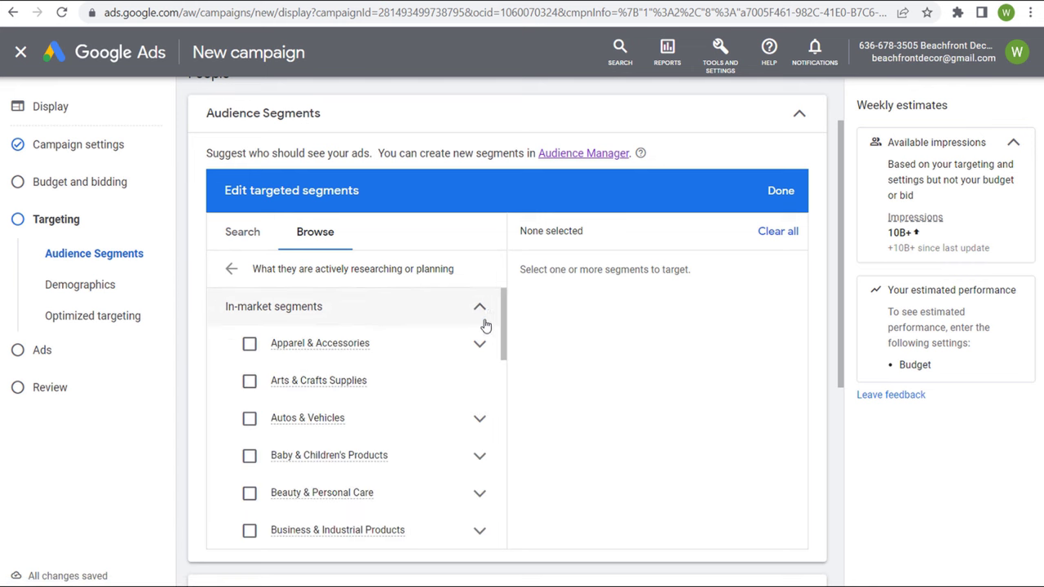
pyautogui.scroll(-1, 415, 383)
pyautogui.scroll(-2, 414, 383)
pyautogui.scroll(-2, 384, 382)
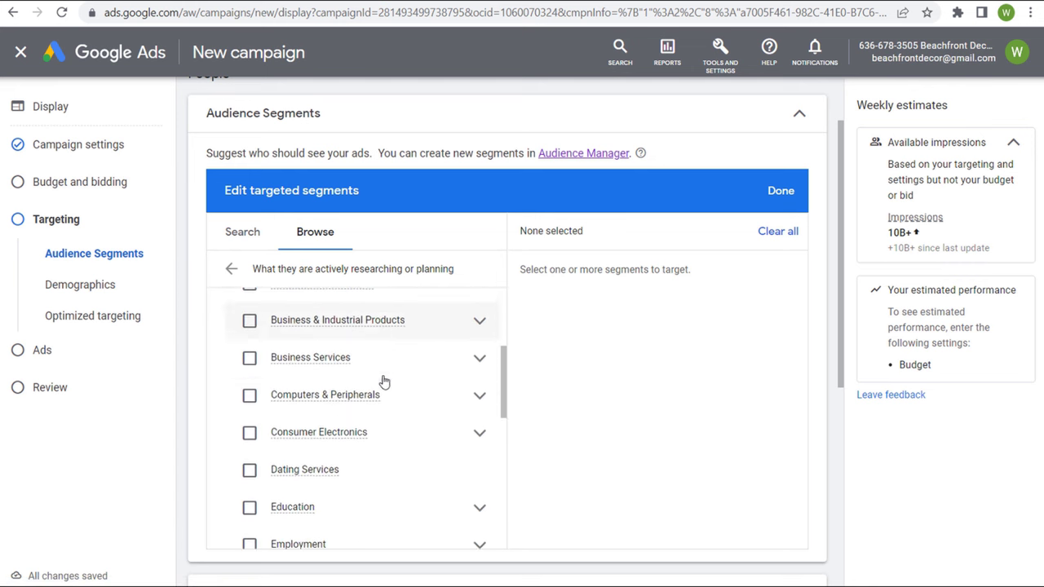
# - Expand Business Services and Advertising & Marketing Services, and examine the description of the SEO & SEM Services in-market segment
pyautogui.click(480, 335)
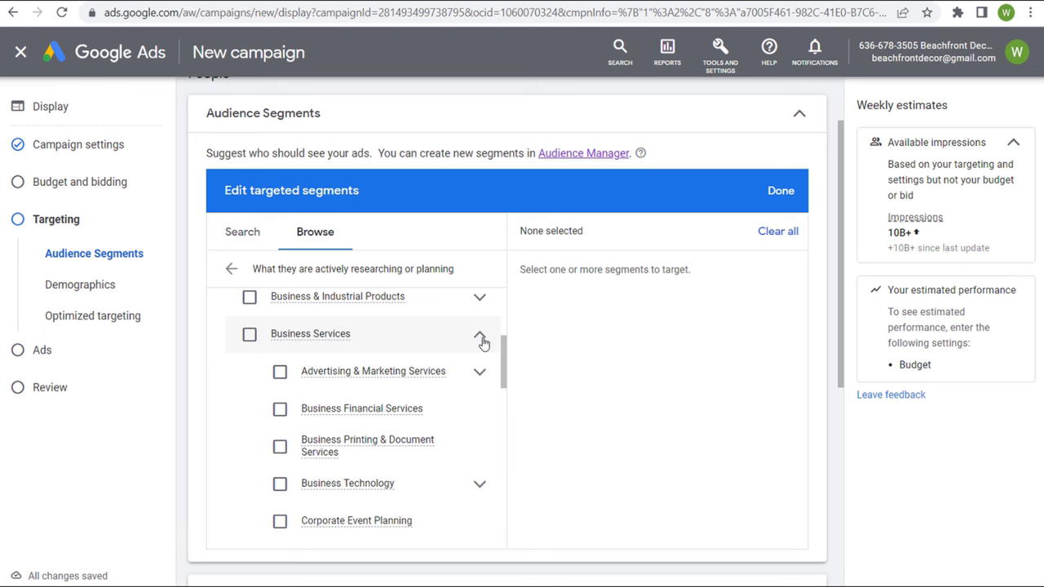
pyautogui.click(481, 372)
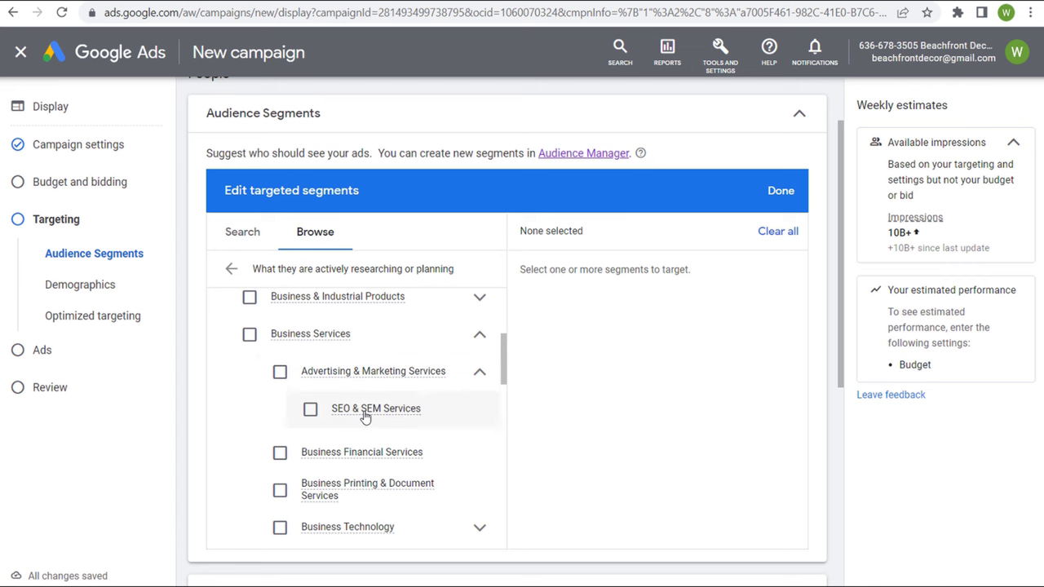
pyautogui.moveTo(367, 418)
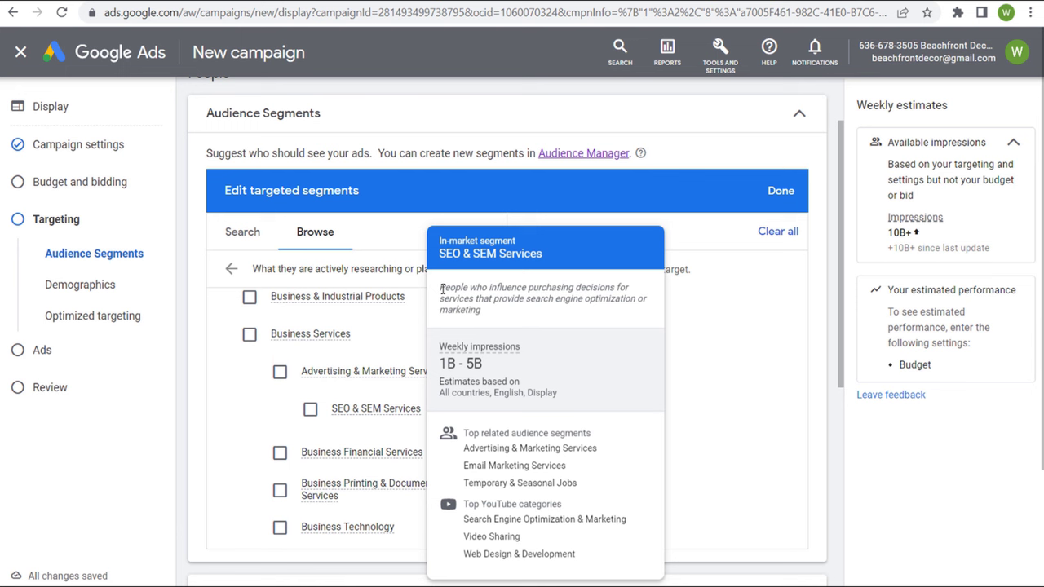
pyautogui.moveTo(440, 287); pyautogui.dragTo(554, 287)
pyautogui.click(578, 286)
pyautogui.moveTo(476, 348)
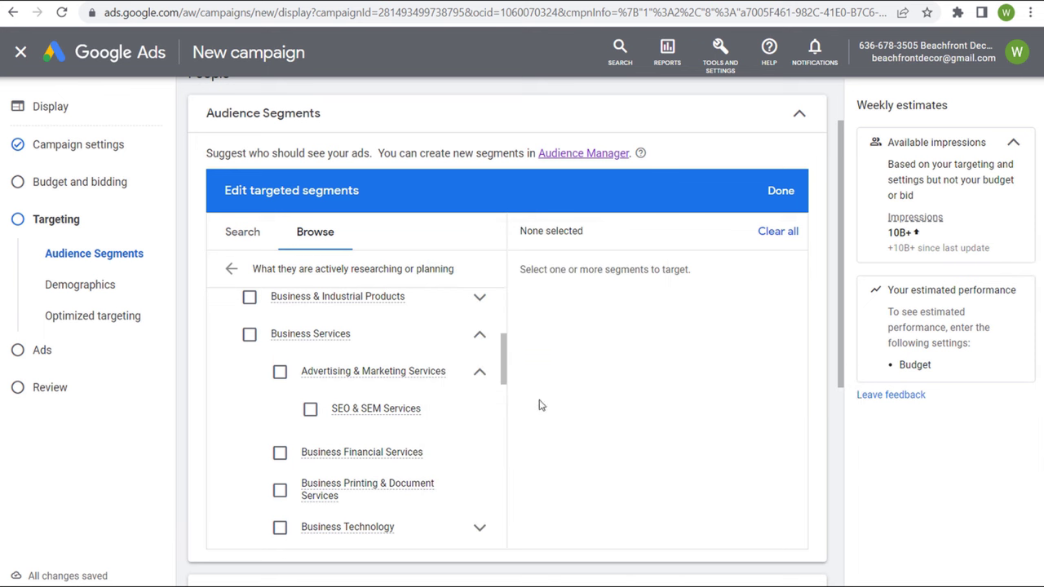
# - Collapse Business Services, try targeting Golf Equipment within the Sports & Fitness sporting goods segments, and remove the selection
pyautogui.click(481, 335)
pyautogui.scroll(-2, 424, 363)
pyautogui.scroll(-4, 409, 369)
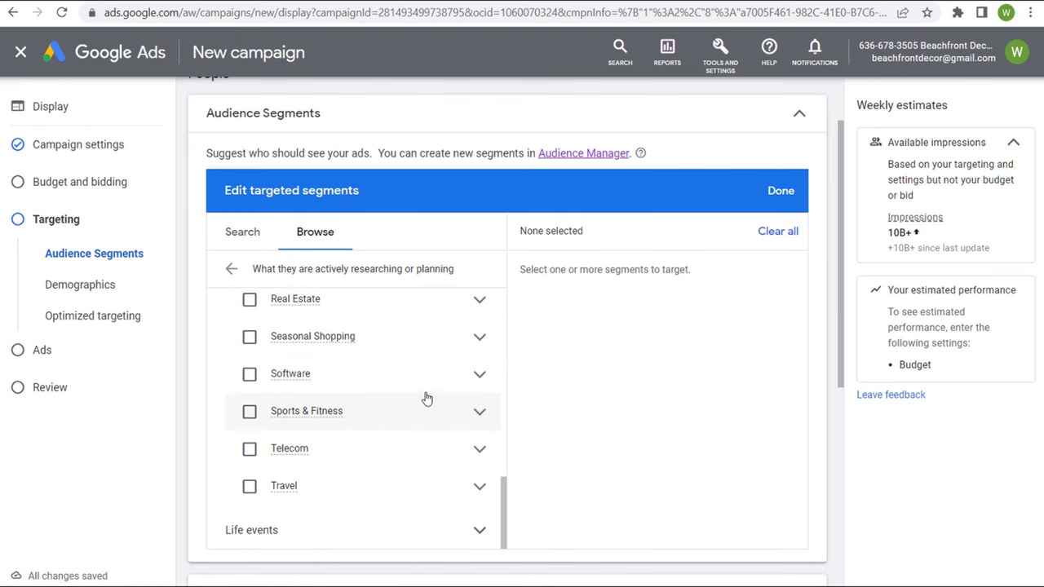
pyautogui.click(481, 412)
pyautogui.scroll(-2, 472, 430)
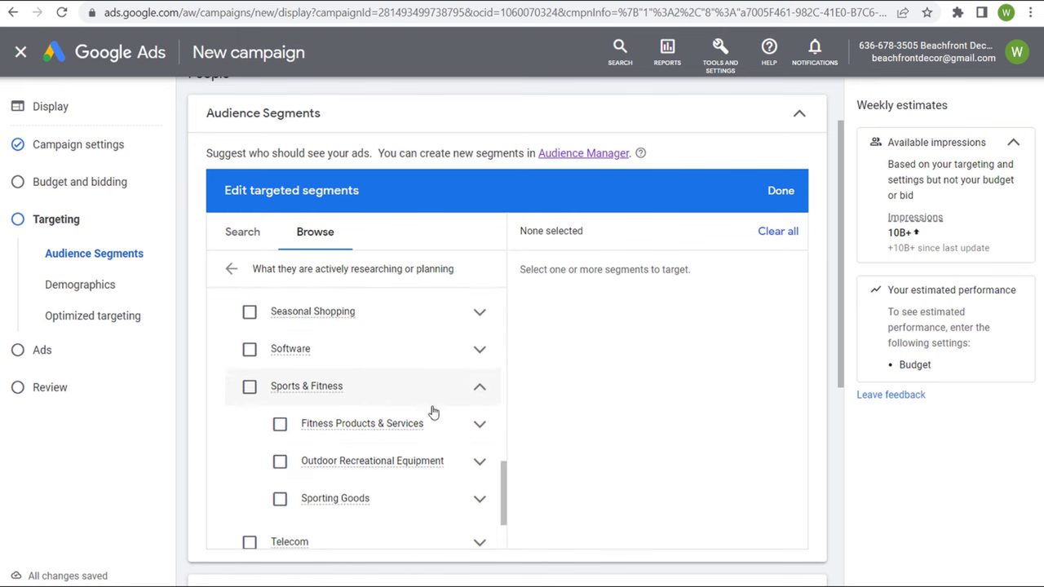
pyautogui.click(479, 445)
pyautogui.scroll(-2, 440, 407)
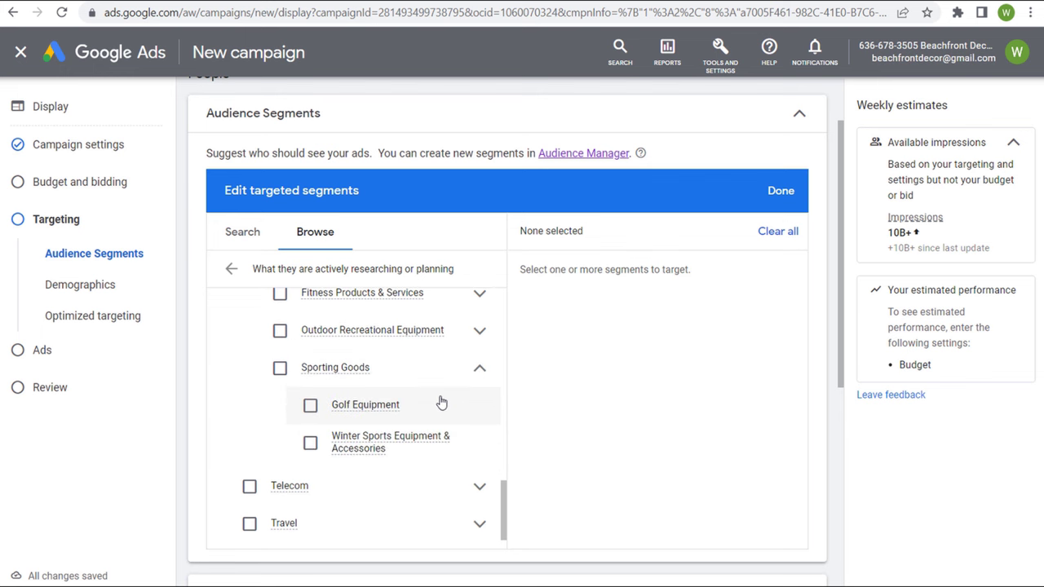
pyautogui.click(310, 406)
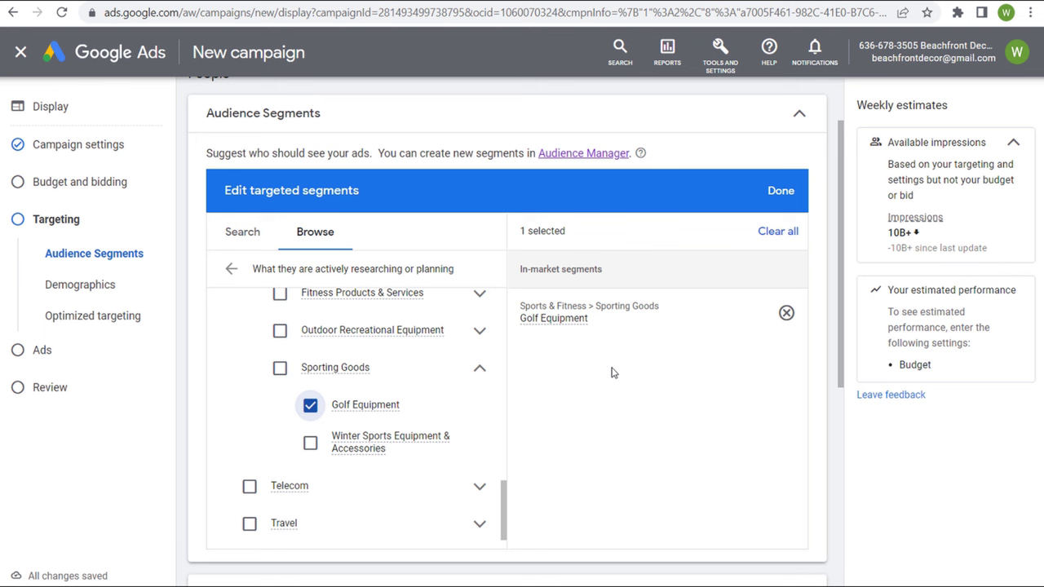
pyautogui.click(310, 404)
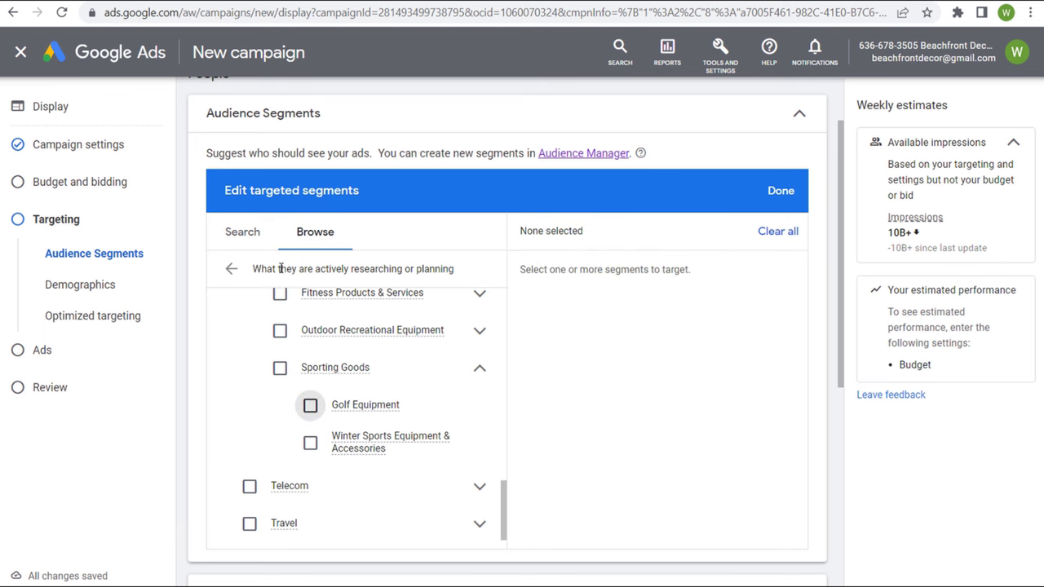
# - Search the audience segments for "investing" and collapse the interests and habits results to view the in-market ones
pyautogui.click(232, 268)
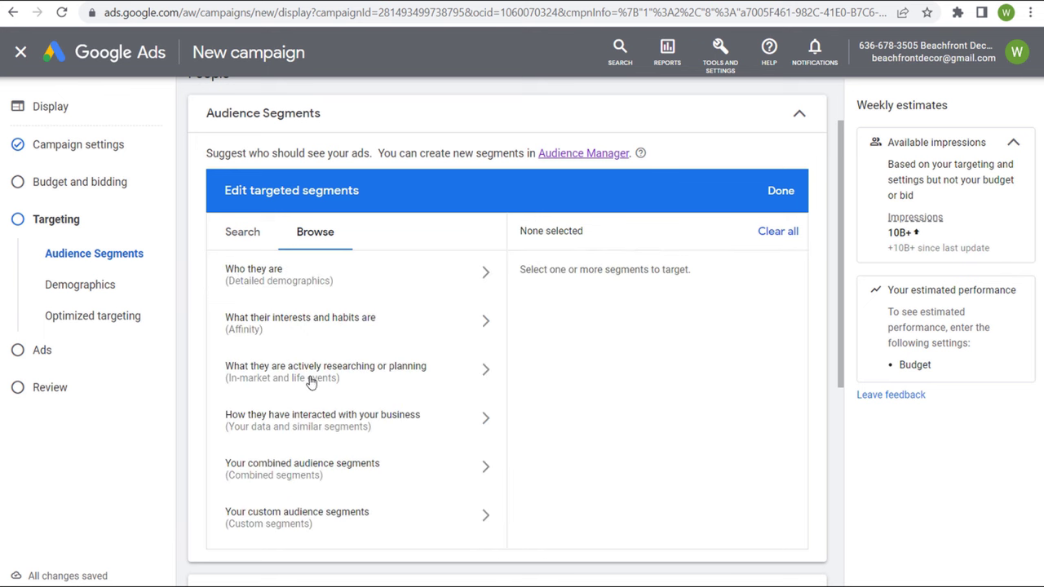
pyautogui.click(242, 232)
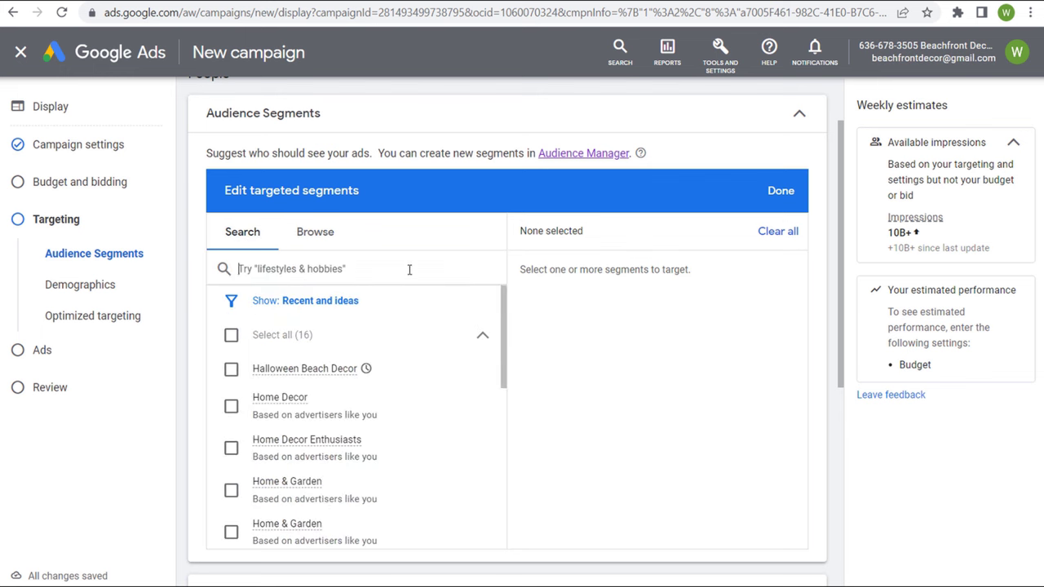
pyautogui.write('investing')
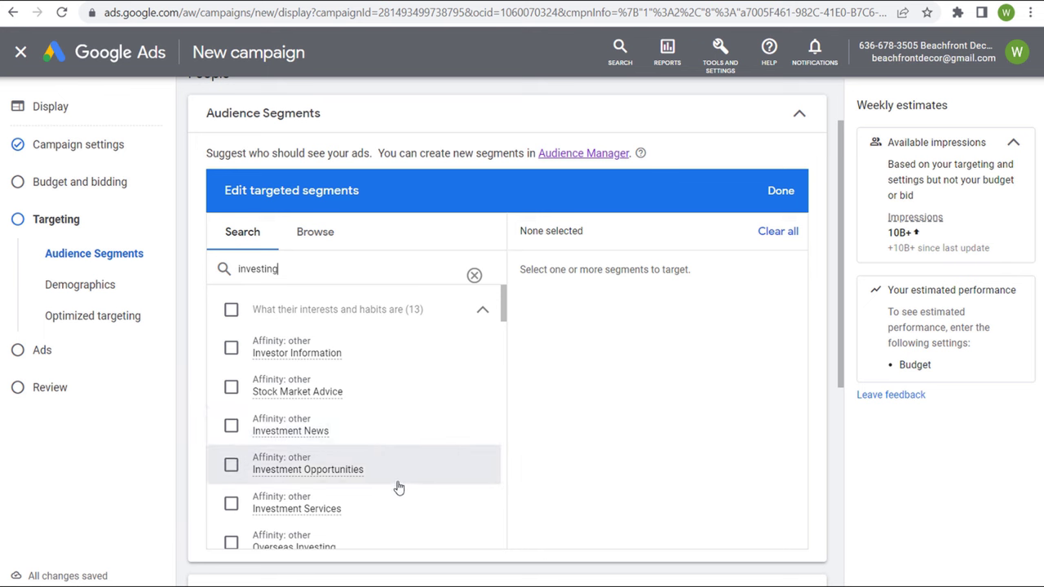
pyautogui.click(484, 315)
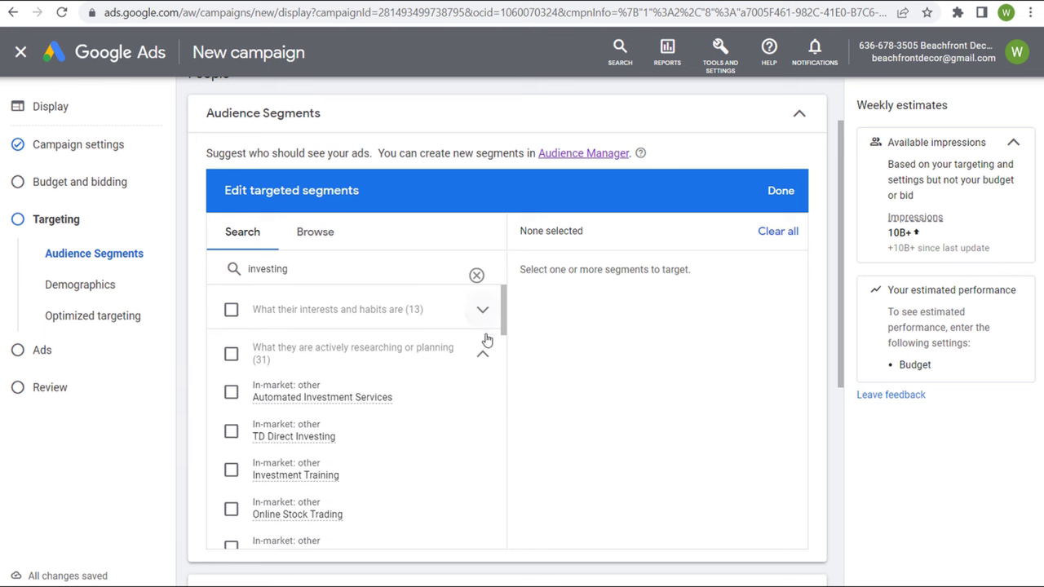
# - Try targeting the Automated Investment Services in-market segment, remove the selection and clear the segment search
pyautogui.click(442, 399)
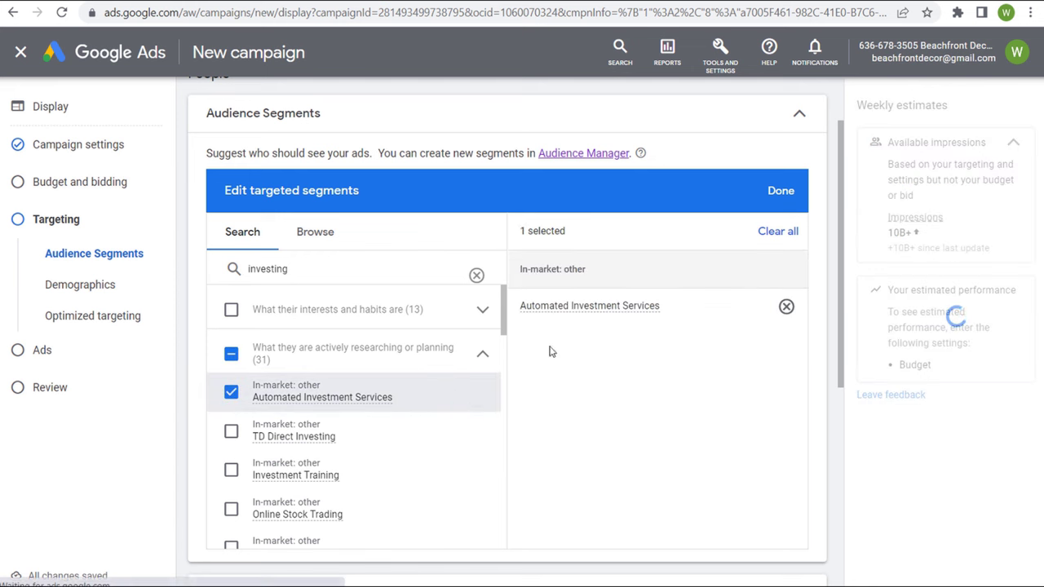
pyautogui.click(231, 392)
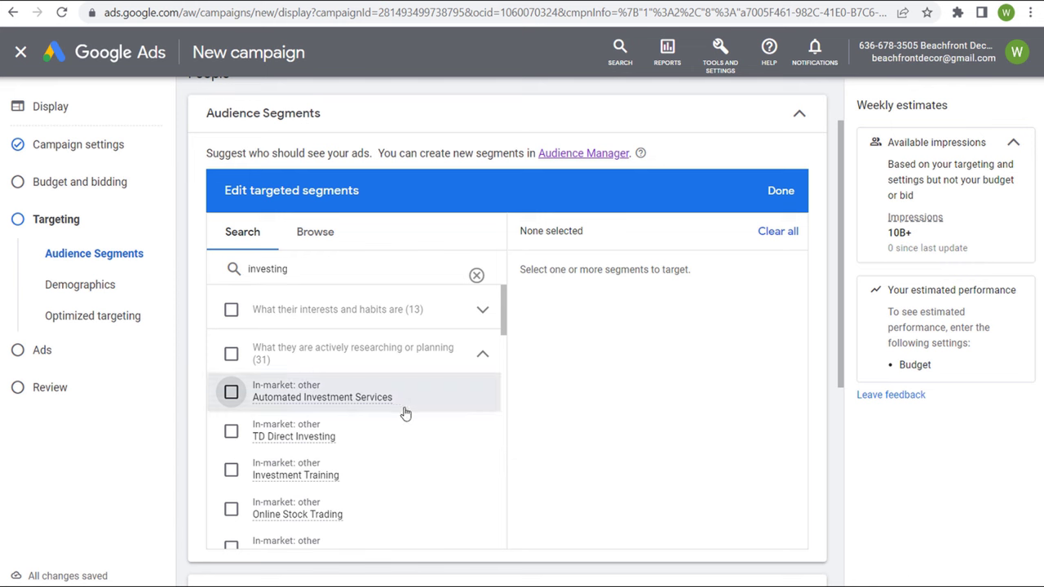
pyautogui.scroll(-1, 435, 396)
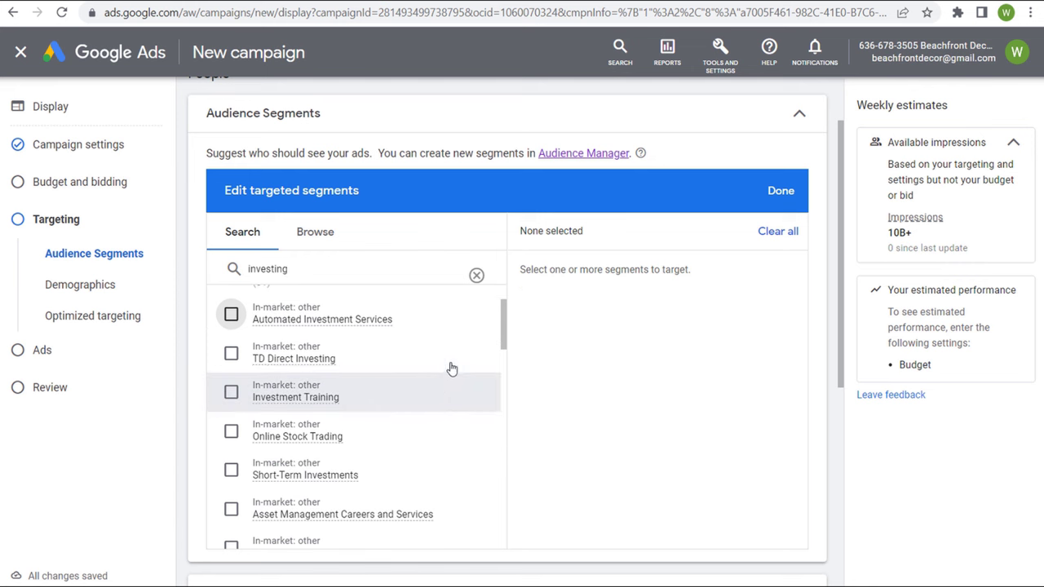
pyautogui.click(476, 275)
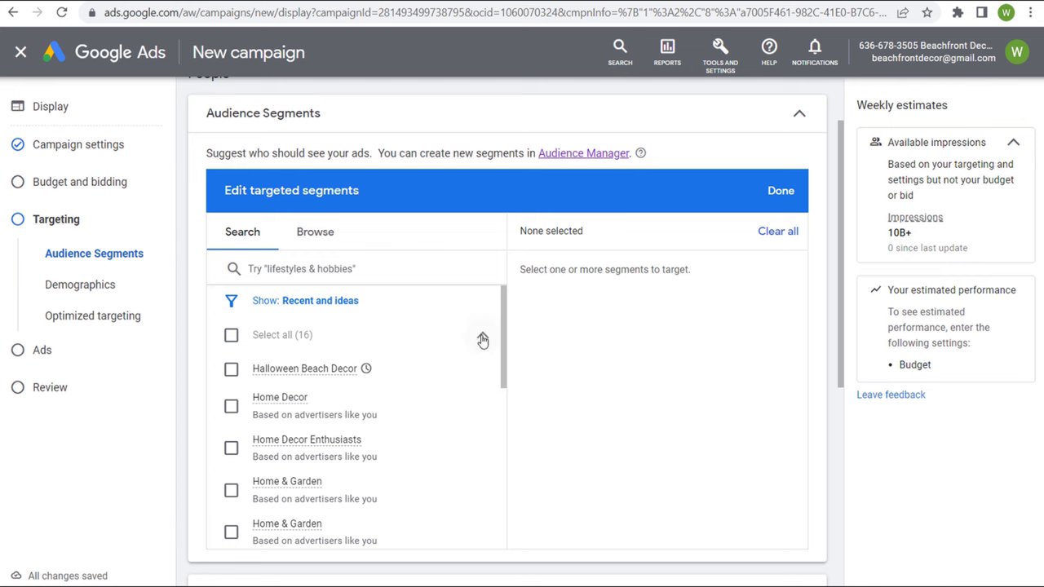
# - Revisit What they are actively researching or planning, collapse its in-market segments and return to the audience category list
pyautogui.click(334, 233)
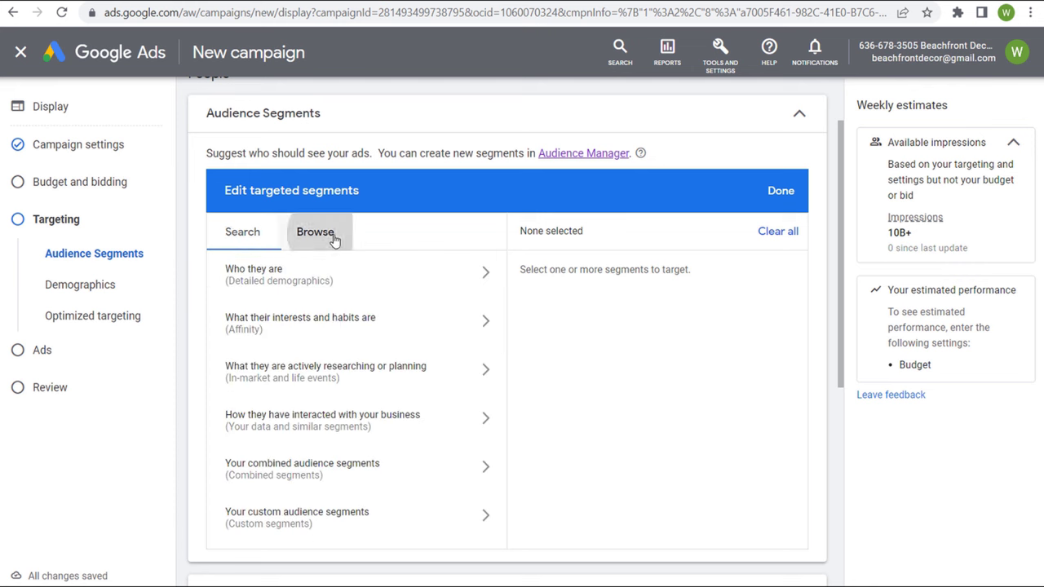
pyautogui.click(314, 371)
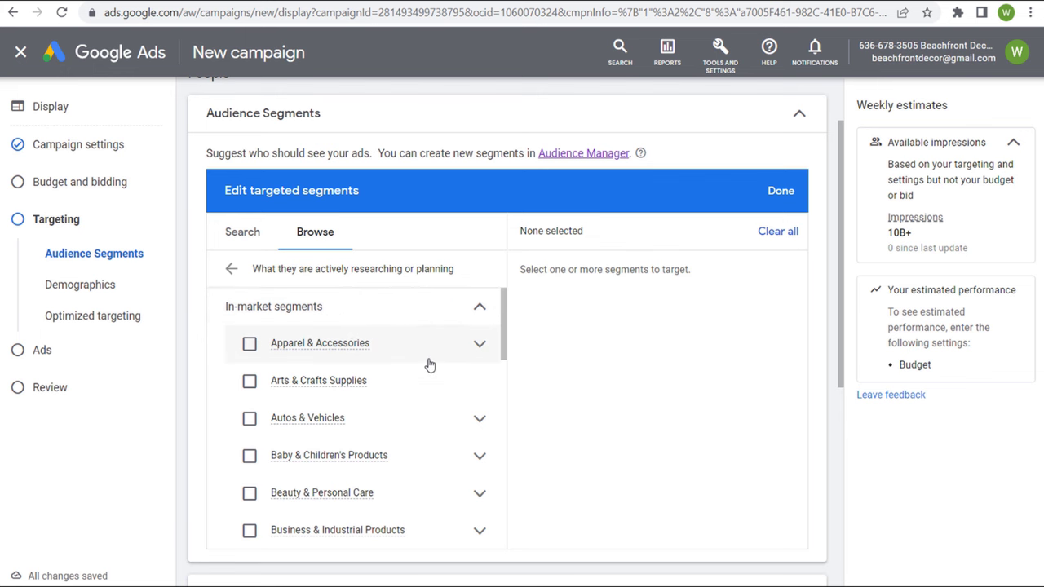
pyautogui.click(235, 233)
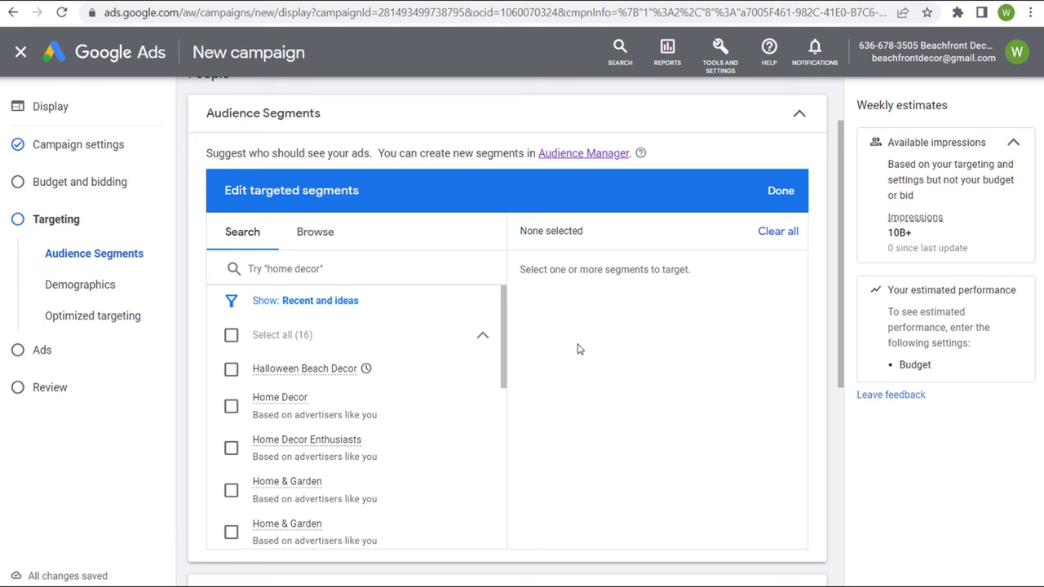
pyautogui.click(332, 238)
pyautogui.click(230, 268)
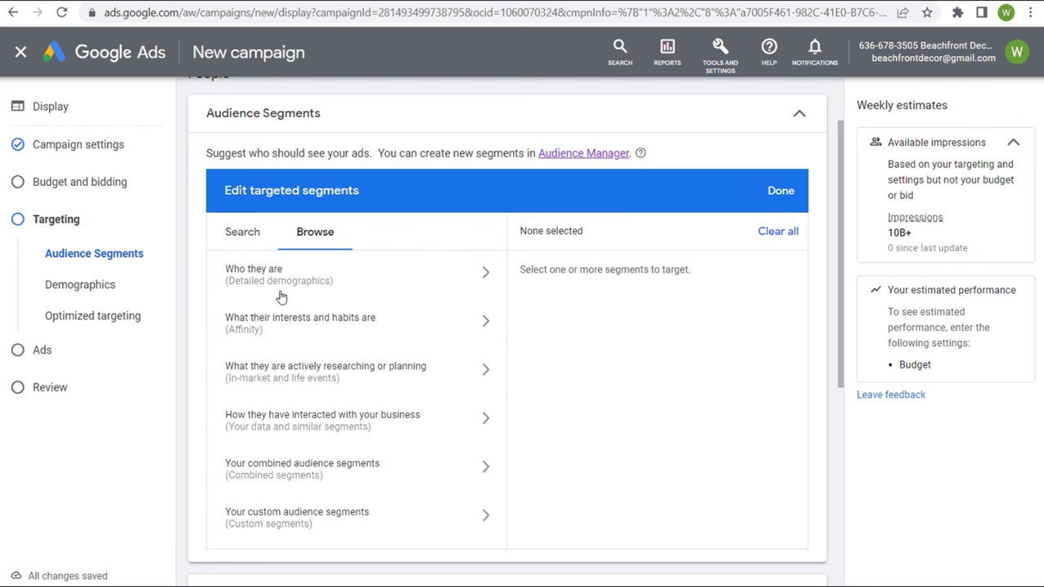
pyautogui.click(299, 376)
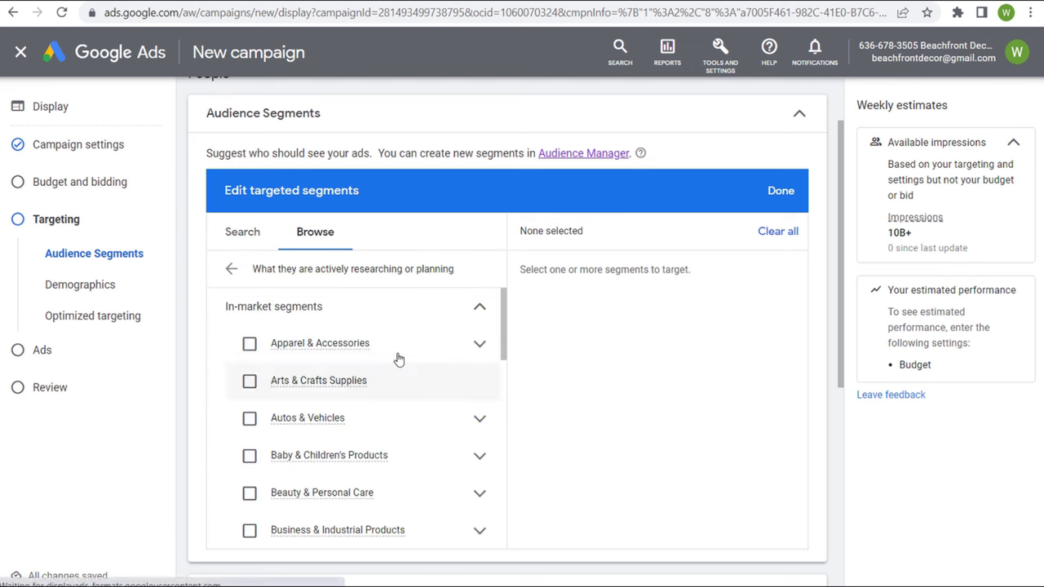
pyautogui.click(482, 308)
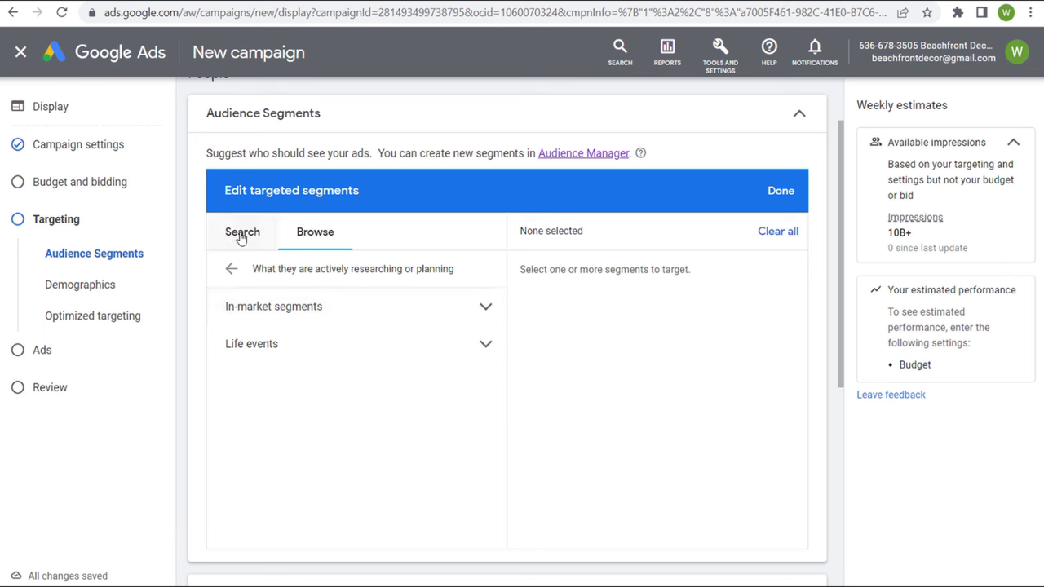
pyautogui.click(232, 270)
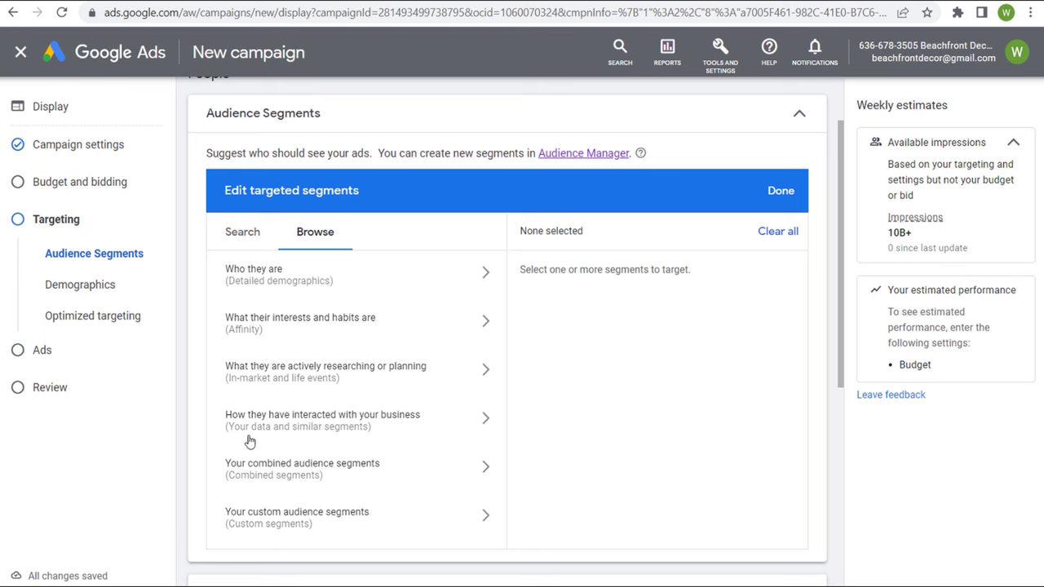
# - Examine the website visitors, similar segments and YouTube users options under How they have interacted with your business
pyautogui.click(479, 422)
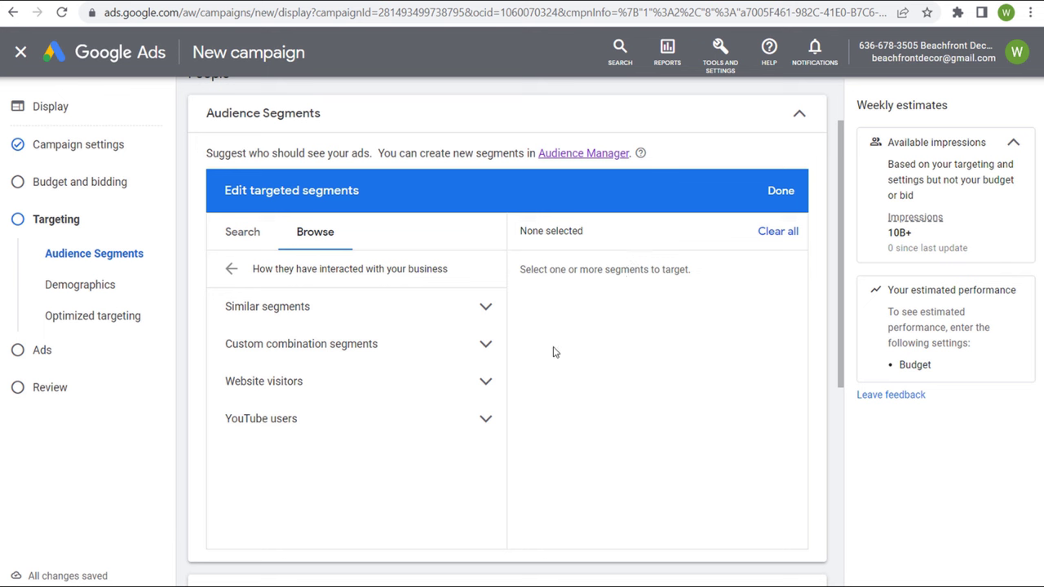
pyautogui.click(484, 383)
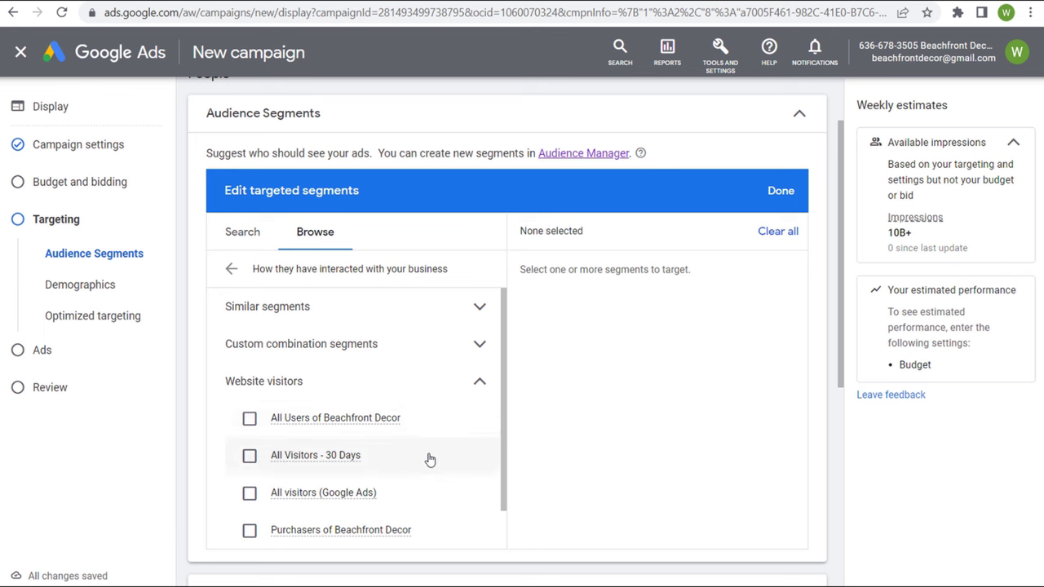
pyautogui.click(479, 310)
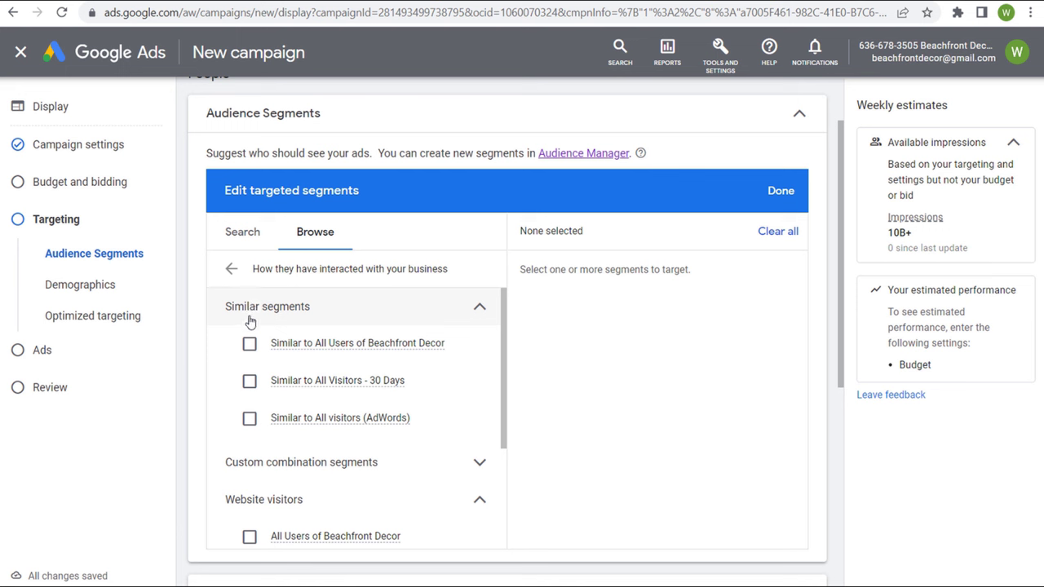
pyautogui.scroll(-1, 285, 441)
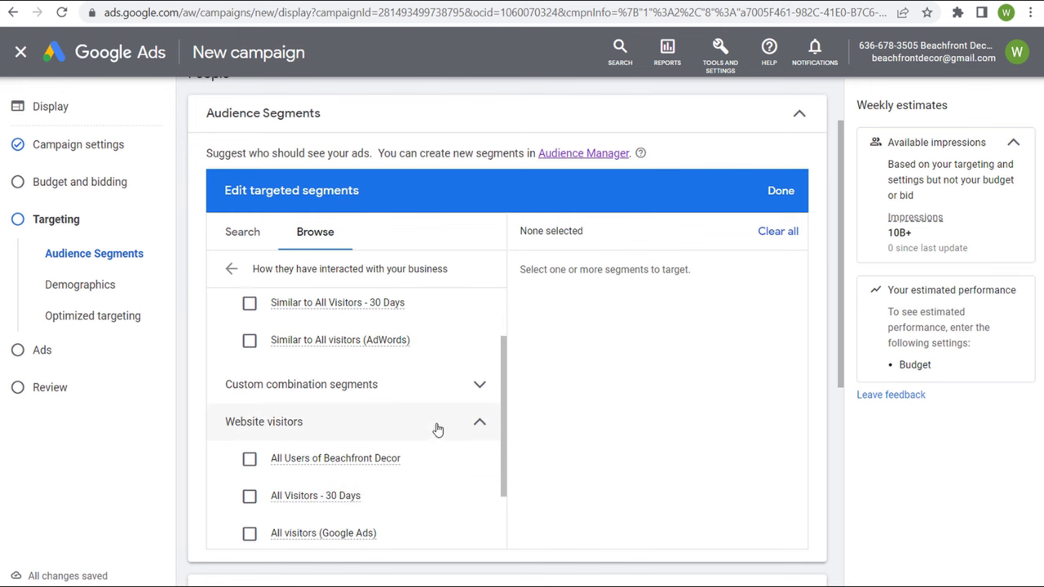
pyautogui.click(436, 428)
pyautogui.click(475, 530)
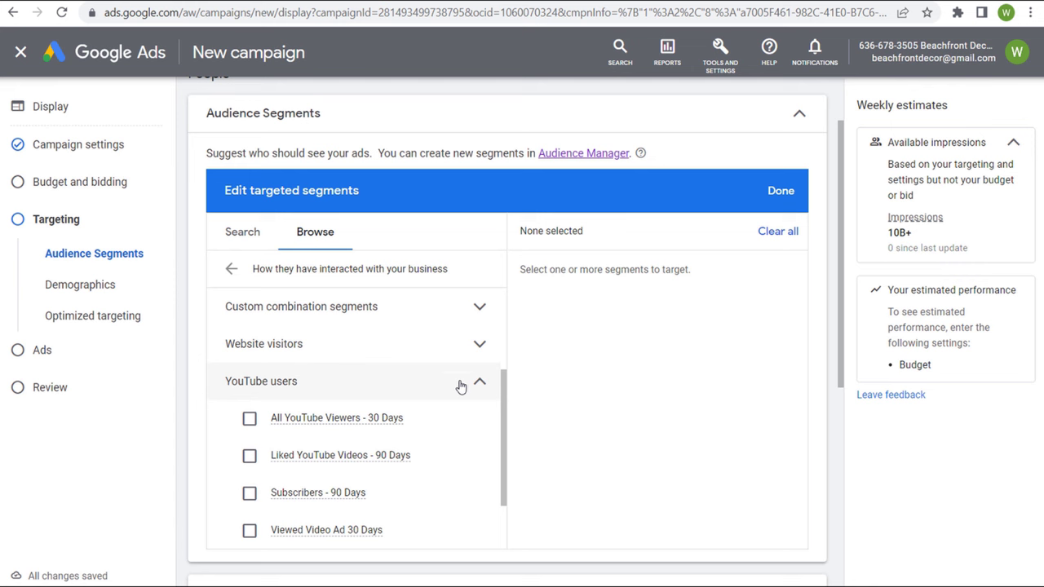
pyautogui.click(462, 389)
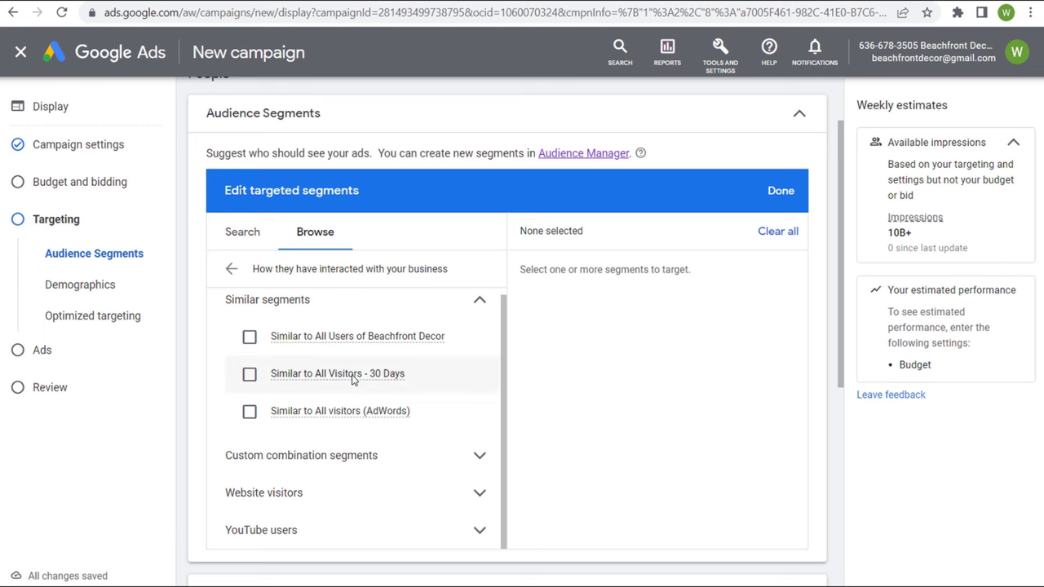
# - Examine the details of the Similar to All Visitors - 30 Days segment under Similar segments
pyautogui.moveTo(355, 379)
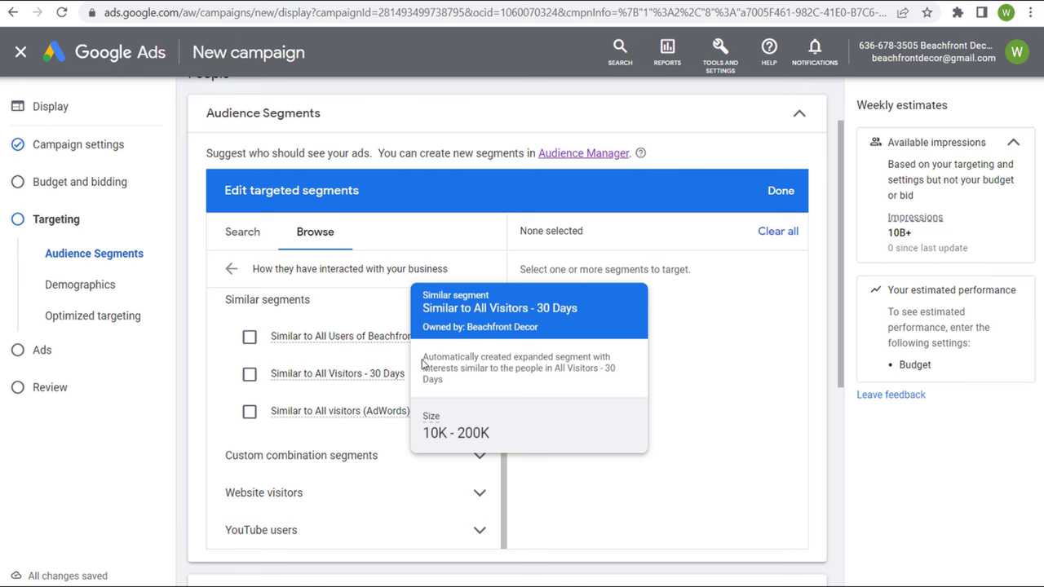
pyautogui.moveTo(424, 362); pyautogui.dragTo(554, 363)
pyautogui.click(488, 367)
# - Try targeting the All Visitors - 30 Days website visitors segment and examine its size and weekly estimates
pyautogui.click(477, 493)
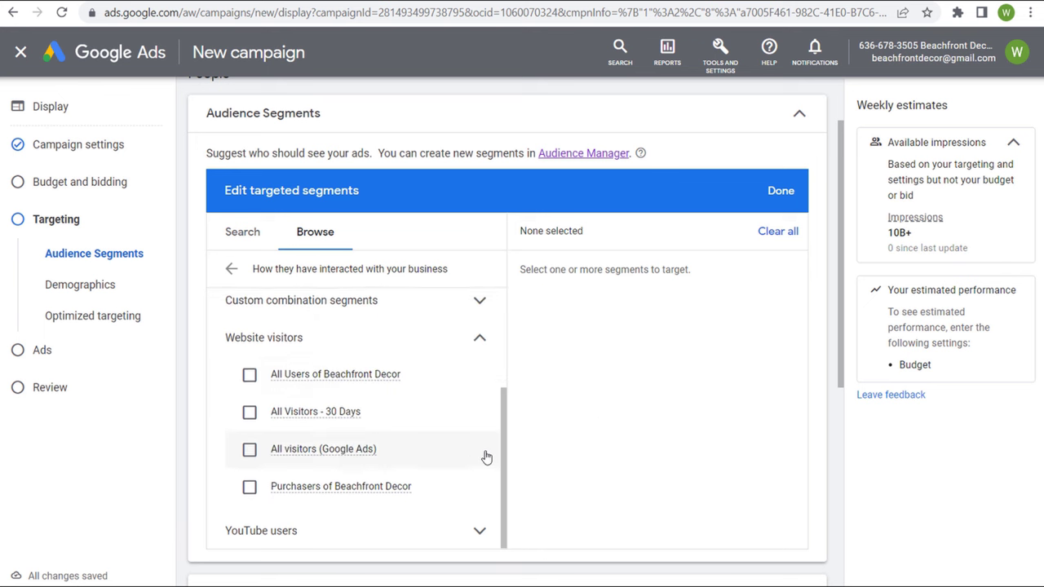
pyautogui.click(250, 412)
pyautogui.moveTo(304, 417)
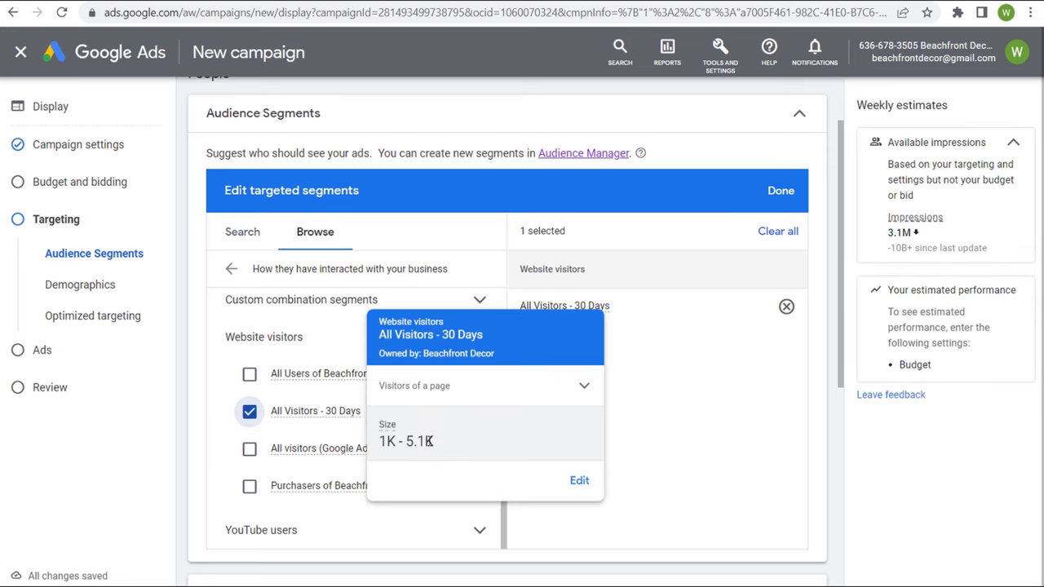
pyautogui.click(579, 480)
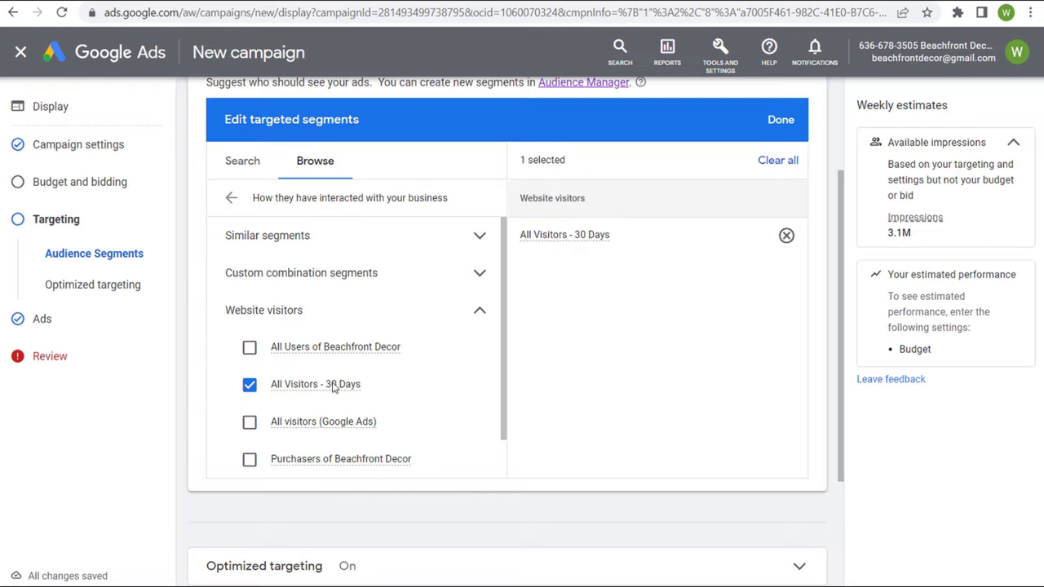
pyautogui.moveTo(920, 235); pyautogui.dragTo(886, 235)
pyautogui.click(922, 236)
pyautogui.moveTo(857, 105); pyautogui.dragTo(963, 112)
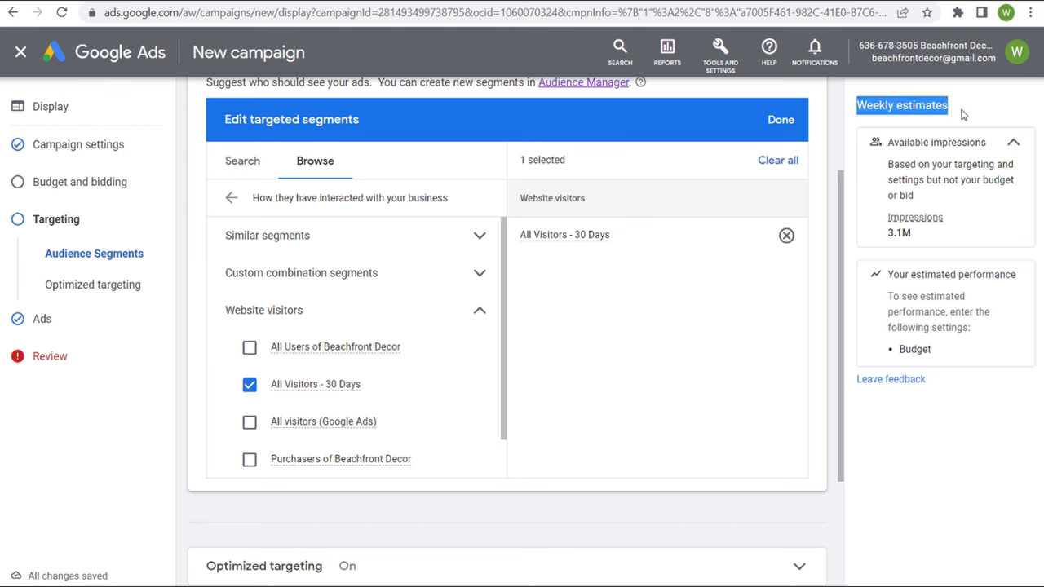
pyautogui.click(664, 296)
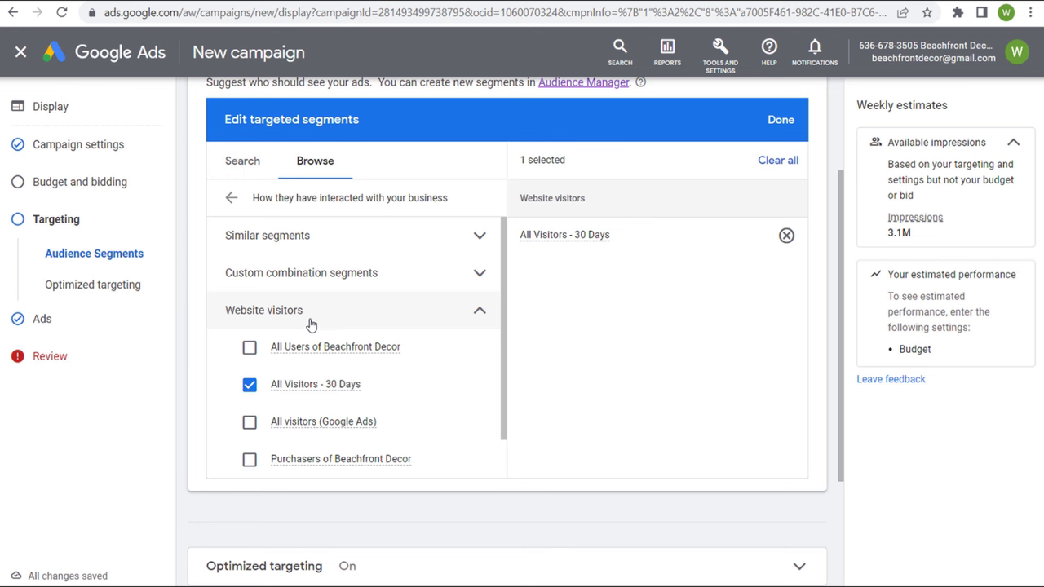
# - Remove All Visitors - 30 Days from the targeted segments, collapse Website visitors and return to the audience category list
pyautogui.click(250, 384)
pyautogui.click(478, 308)
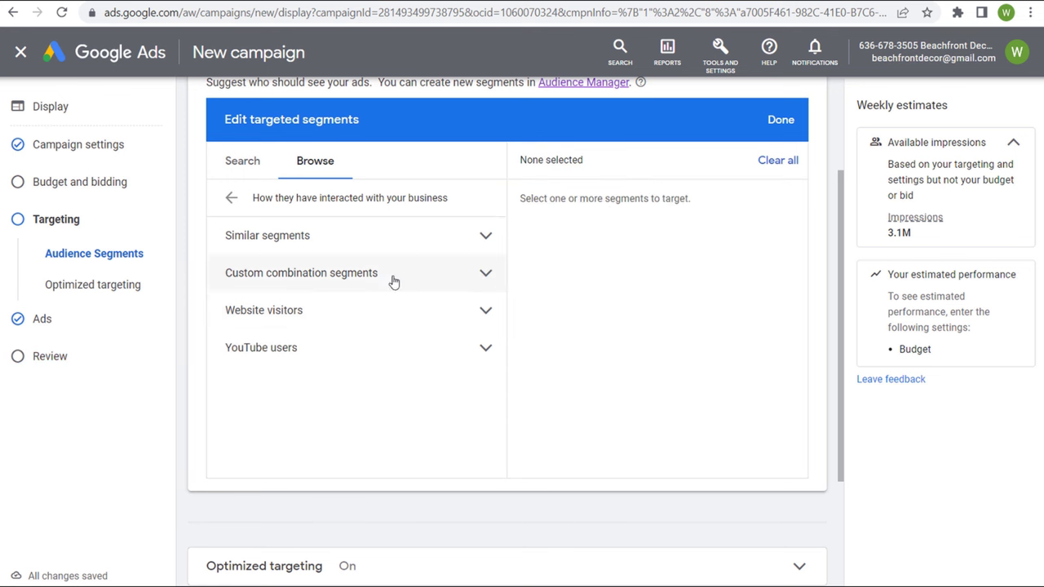
pyautogui.click(231, 198)
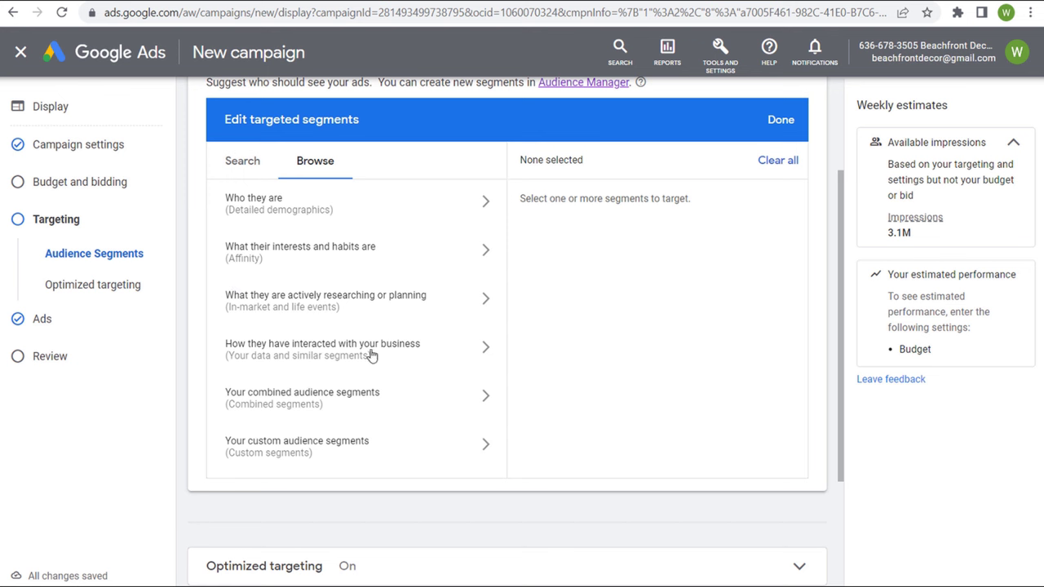
# - Open Audience manager in a new browser tab and switch to it
pyautogui.click(738, 51)
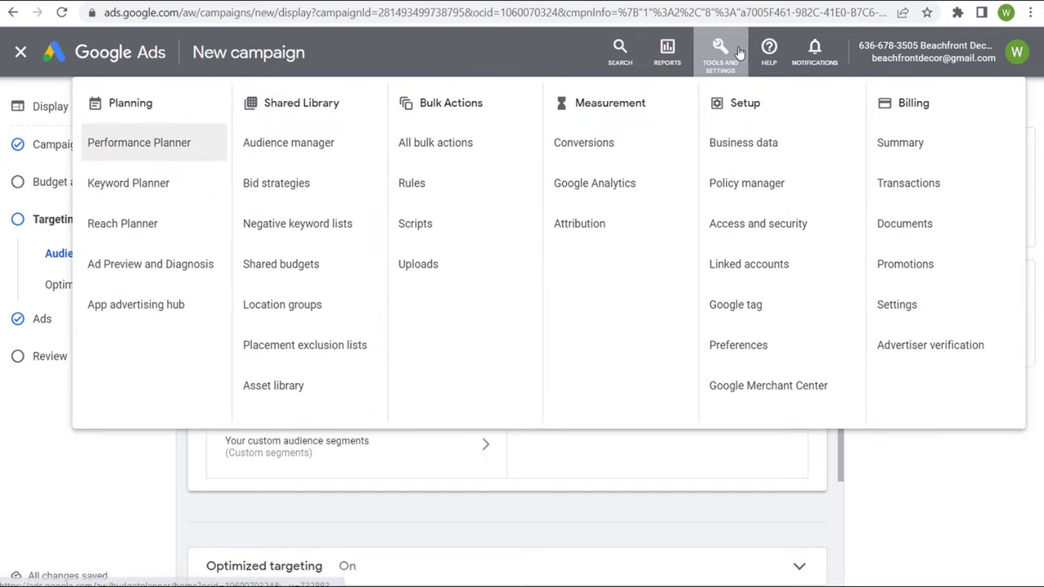
pyautogui.rightClick(276, 144)
pyautogui.click(313, 155)
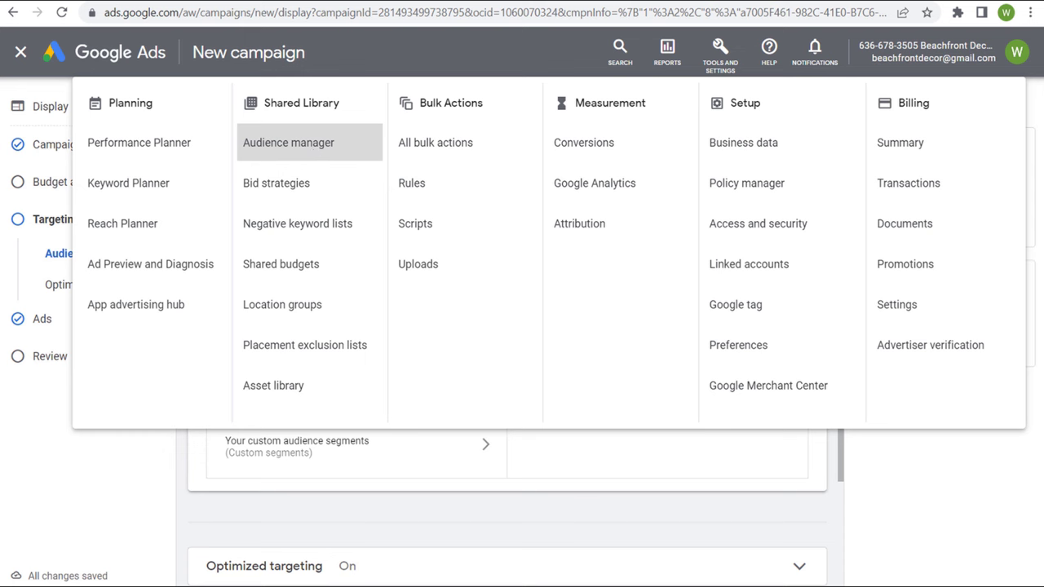
pyautogui.hotkey('ctrl', 'Tab')
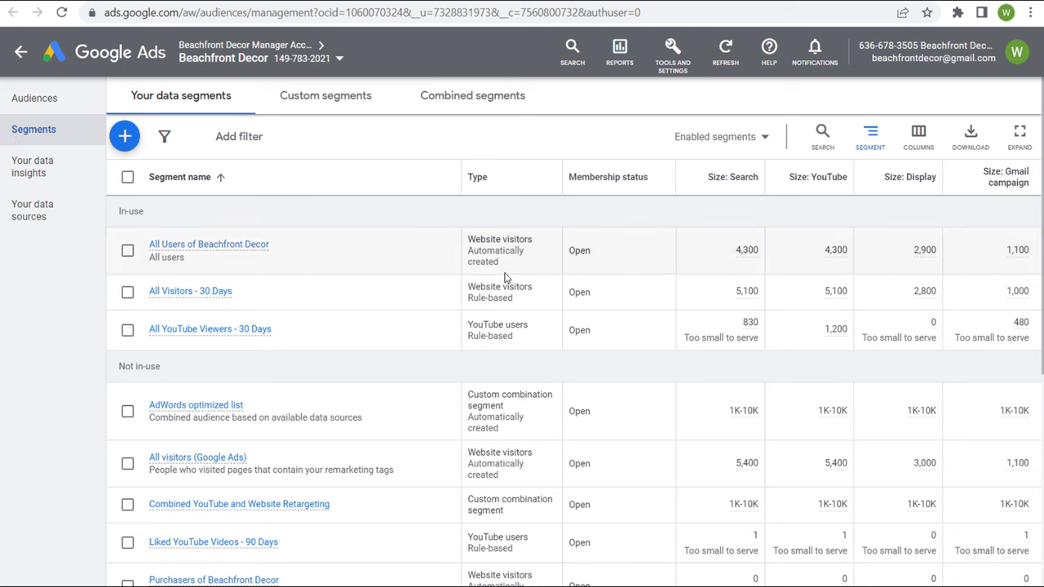
# - Examine the types of your data segments, including the Combined YouTube and Website Retargeting custom combination
pyautogui.scroll(-1, 487, 349)
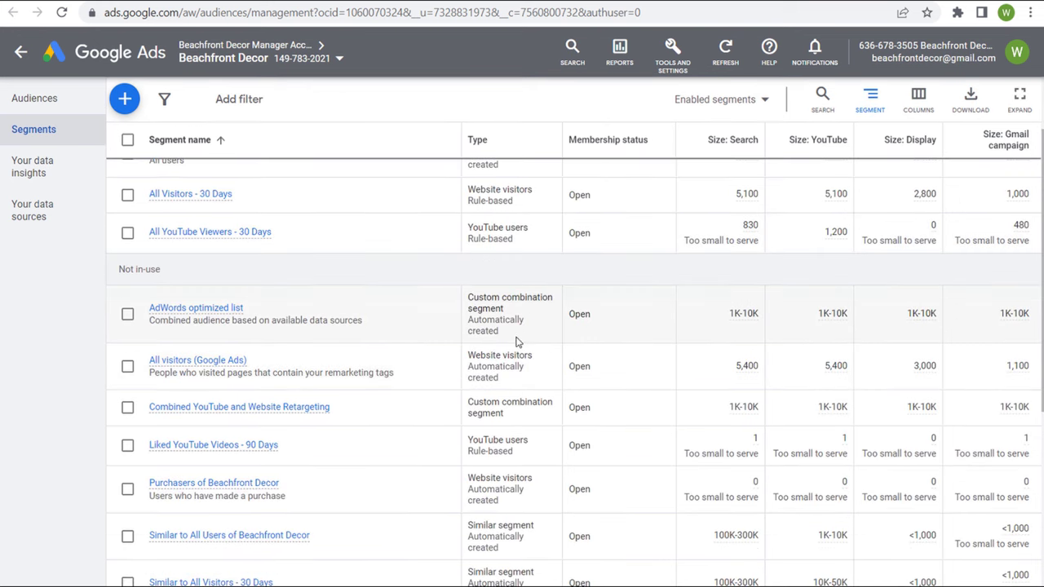
pyautogui.scroll(-1, 517, 363)
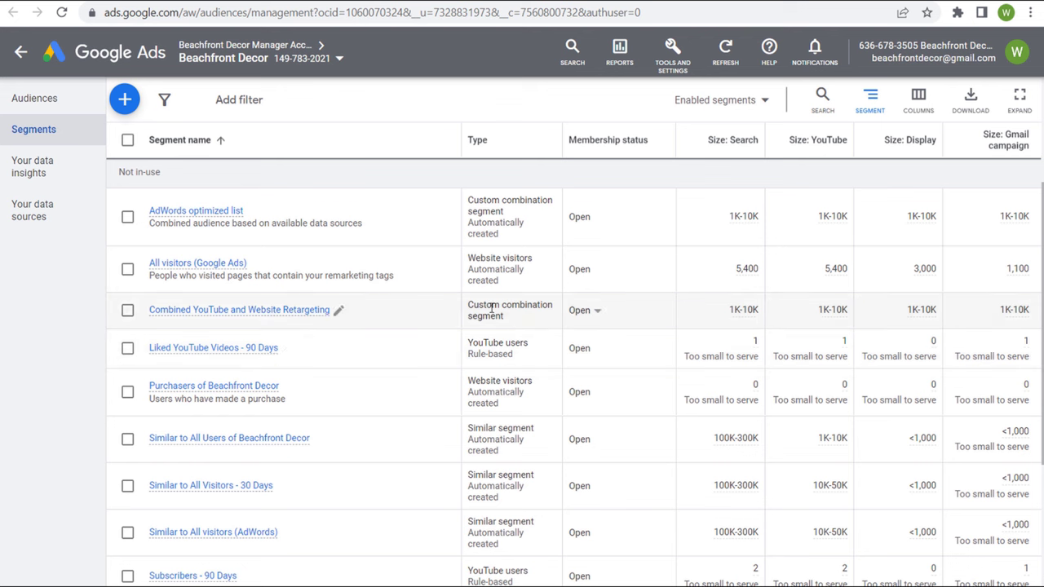
pyautogui.moveTo(472, 308); pyautogui.dragTo(522, 308)
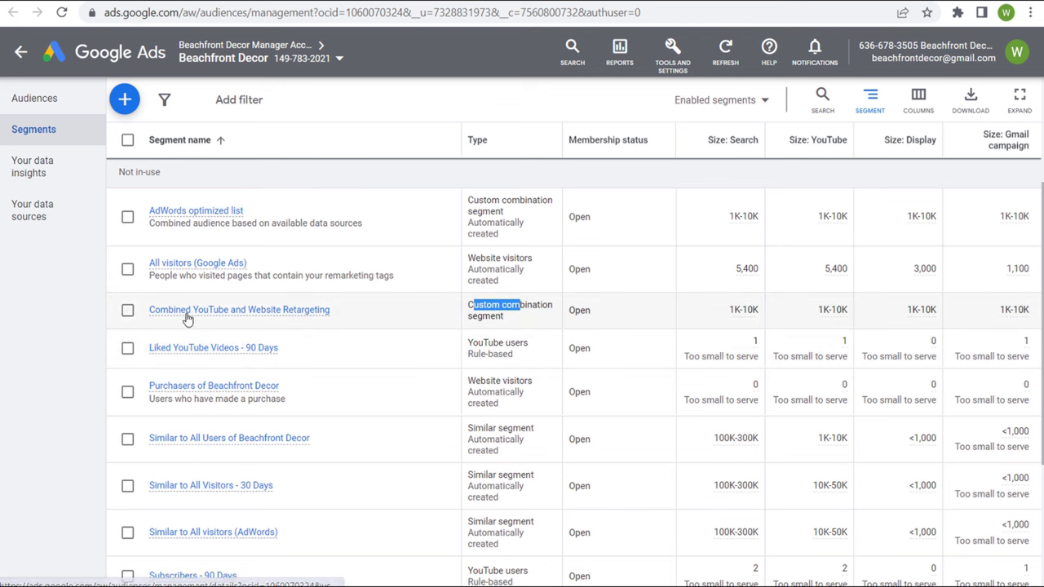
pyautogui.moveTo(204, 318)
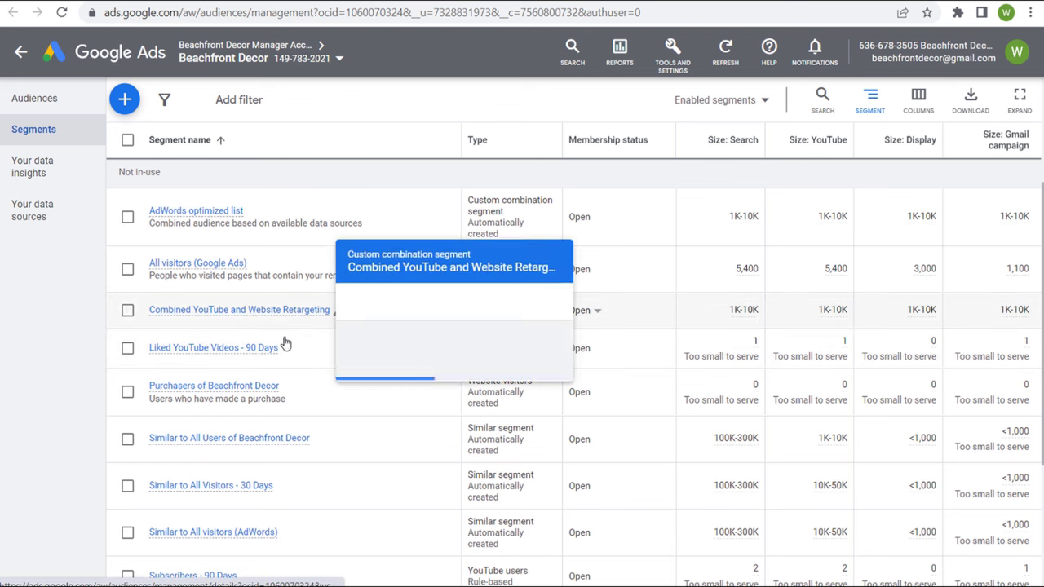
pyautogui.scroll(1, 653, 326)
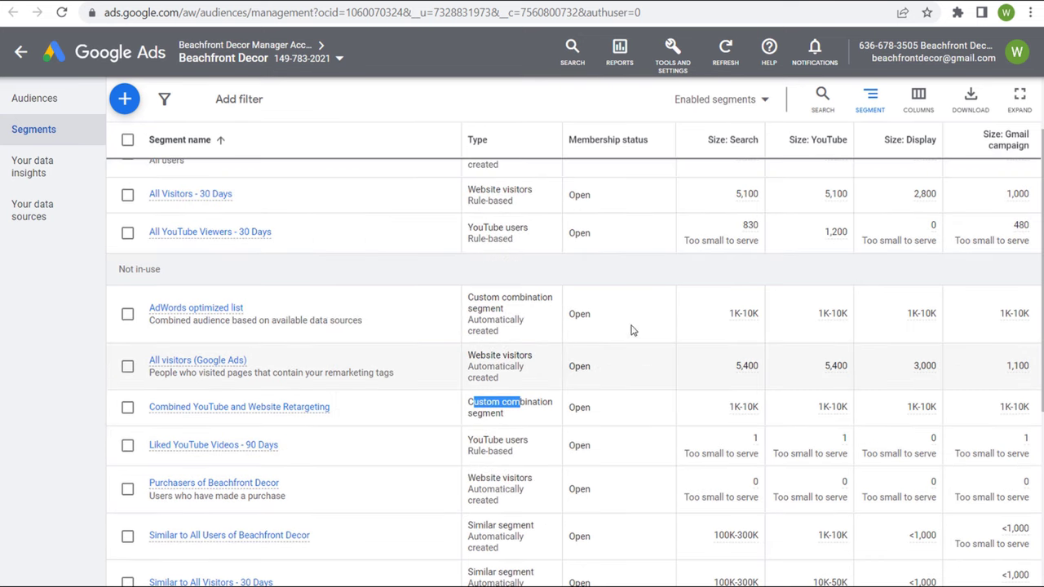
pyautogui.click(486, 306)
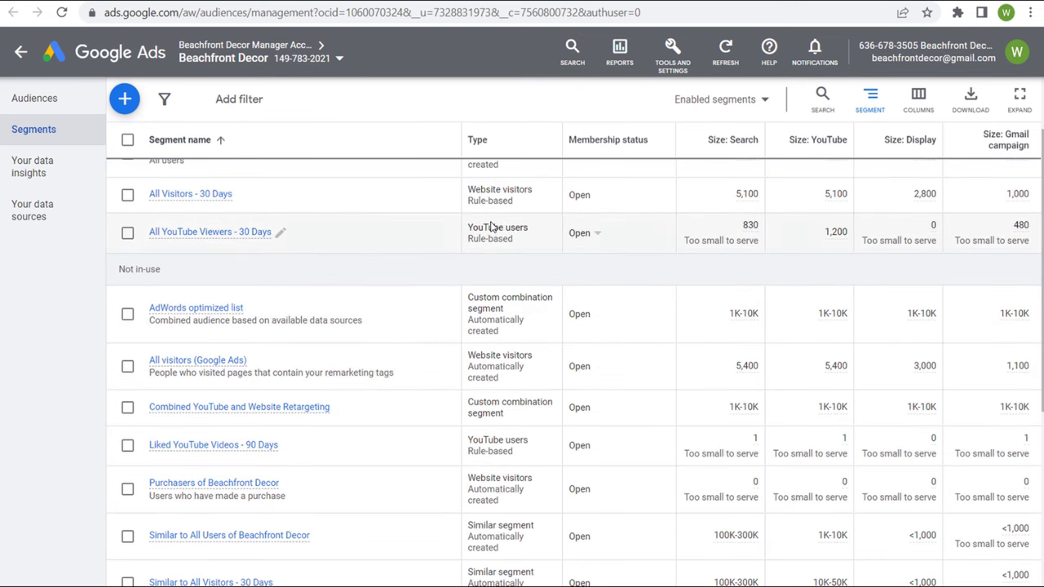
pyautogui.scroll(1, 494, 218)
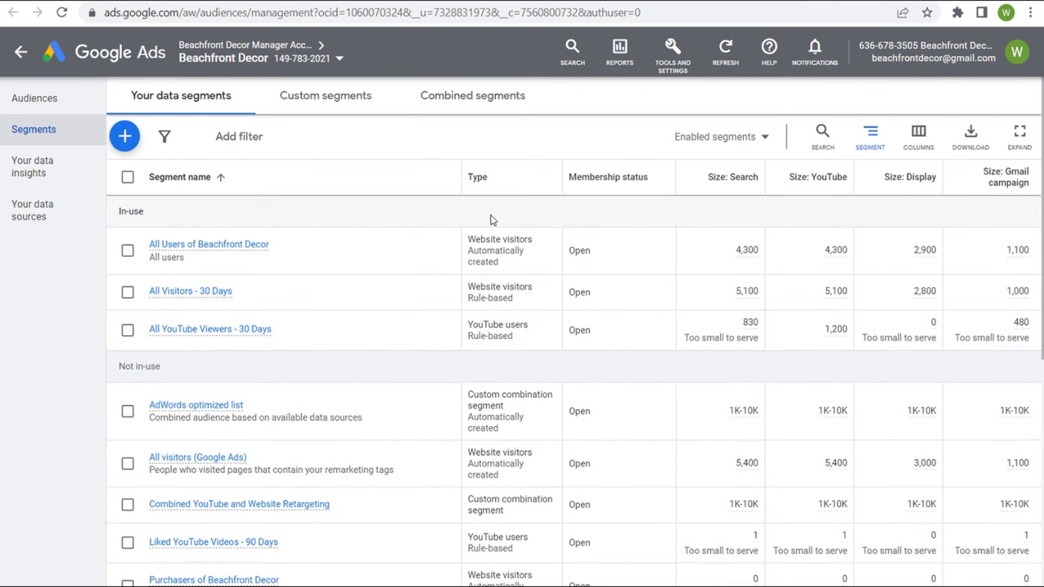
# - Open Your data sources and examine the Google Ads tag and the Google Analytics (GA4) and Firebase sources
pyautogui.click(54, 215)
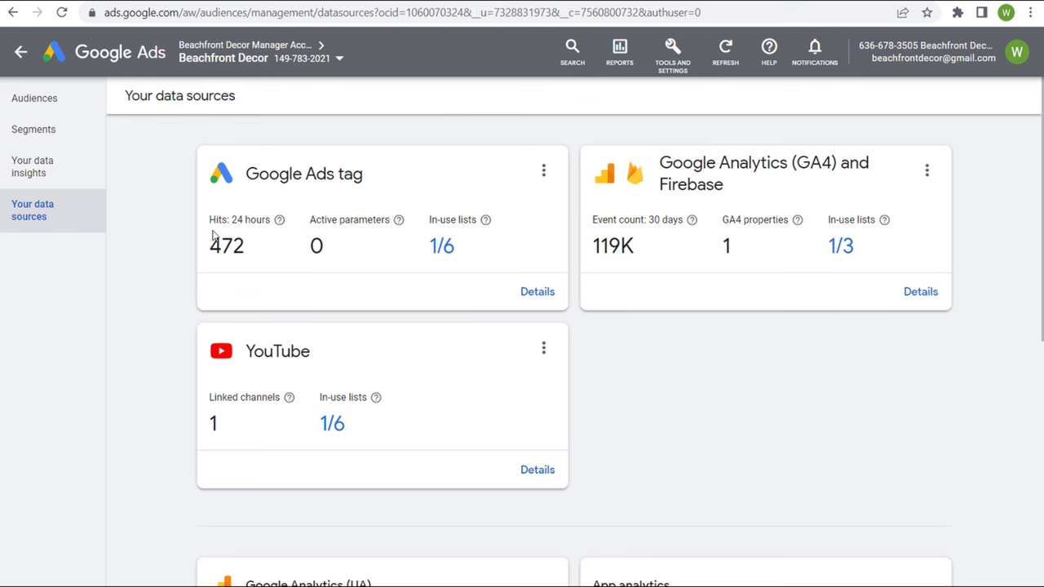
pyautogui.moveTo(209, 220); pyautogui.dragTo(264, 218)
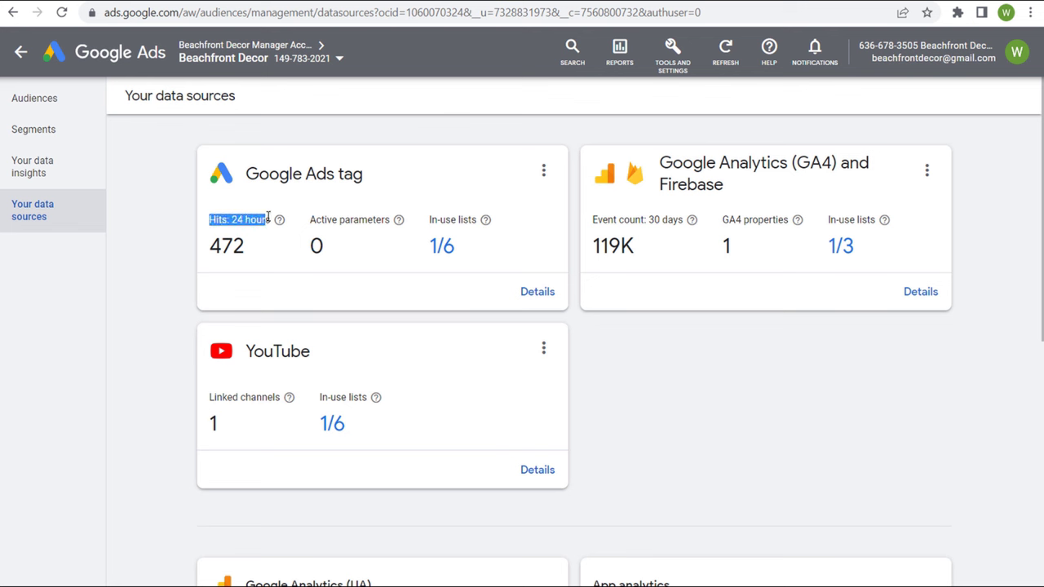
pyautogui.click(338, 216)
pyautogui.moveTo(380, 177); pyautogui.dragTo(282, 138)
pyautogui.click(284, 137)
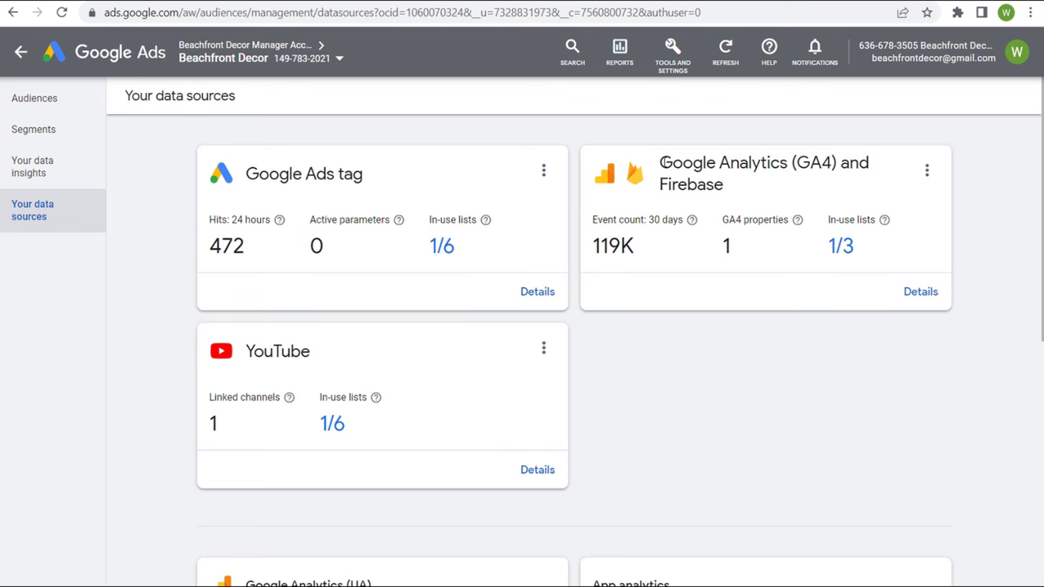
pyautogui.moveTo(660, 162); pyautogui.dragTo(830, 157)
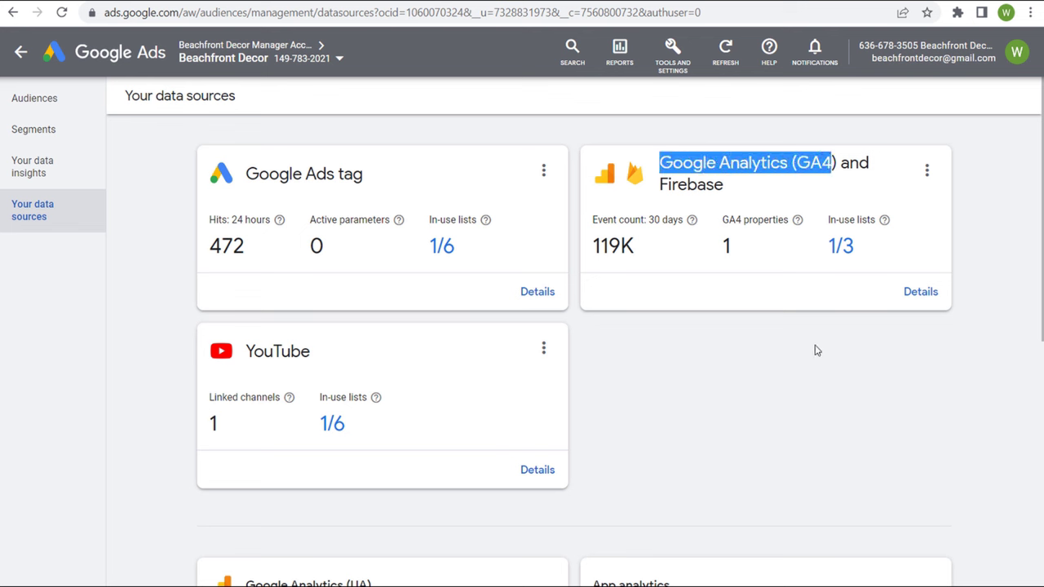
pyautogui.moveTo(730, 192); pyautogui.dragTo(657, 189)
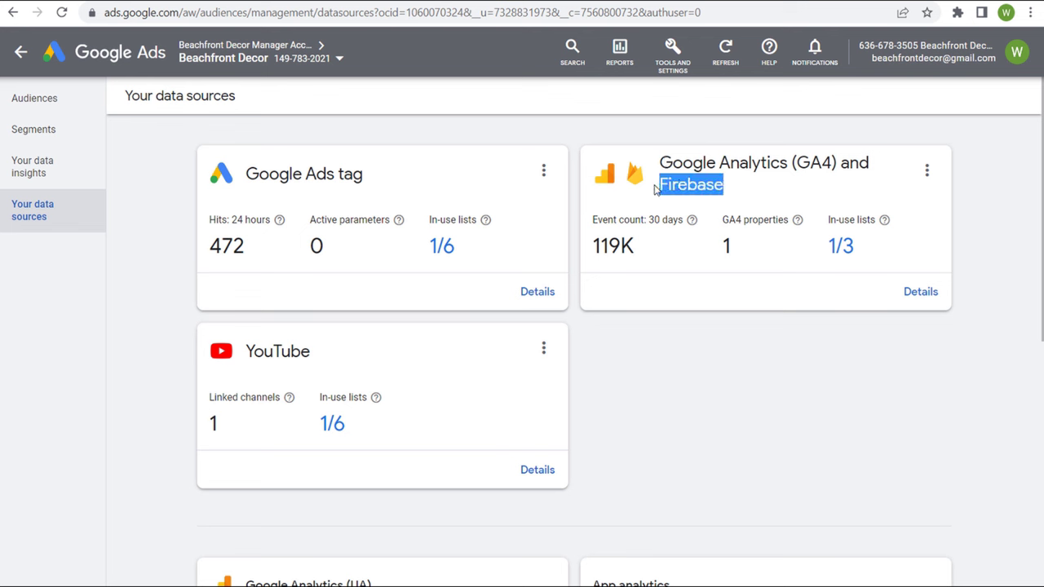
pyautogui.click(758, 368)
# - Examine the additional data sources available for linking, including App analytics, Google Play and Zapier
pyautogui.scroll(-3, 742, 353)
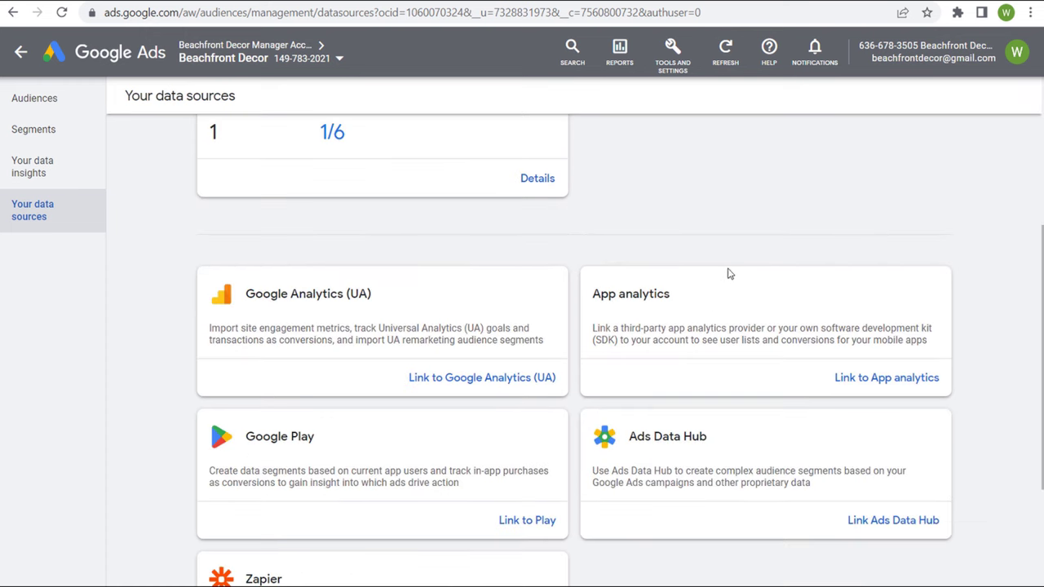
pyautogui.moveTo(676, 295); pyautogui.dragTo(590, 297)
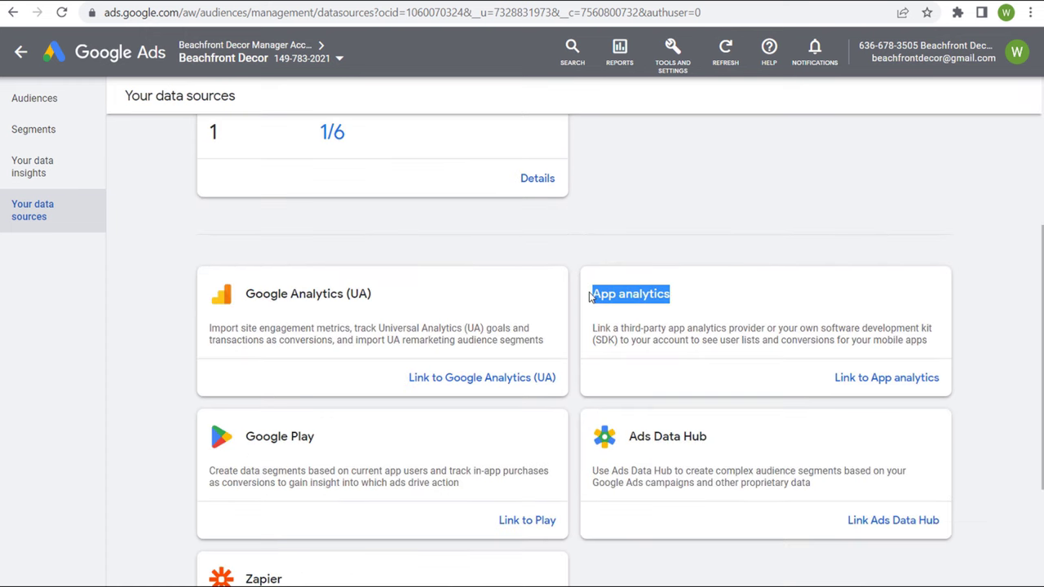
pyautogui.click(625, 233)
pyautogui.moveTo(301, 432); pyautogui.dragTo(242, 436)
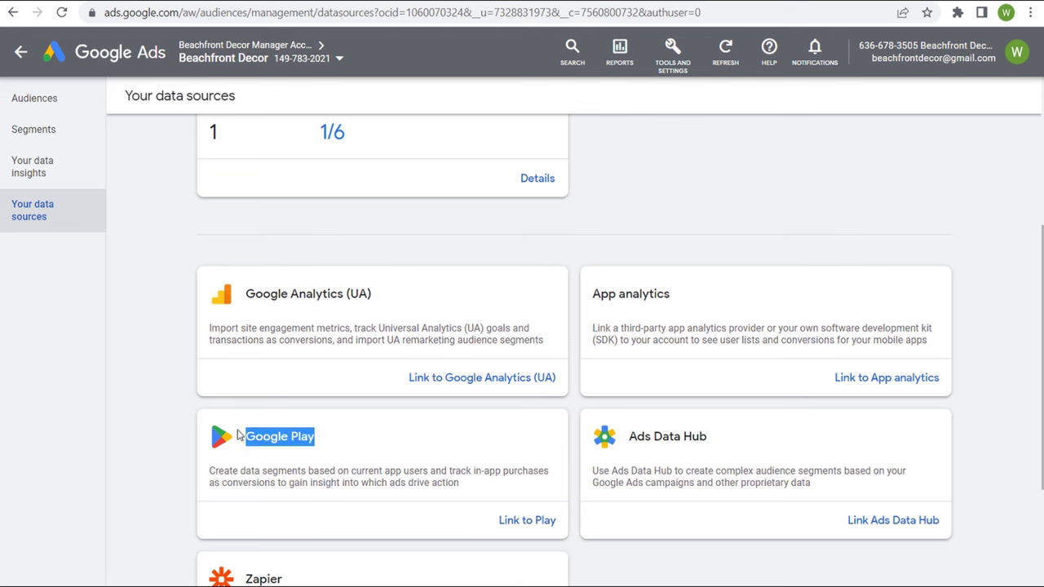
pyautogui.click(176, 344)
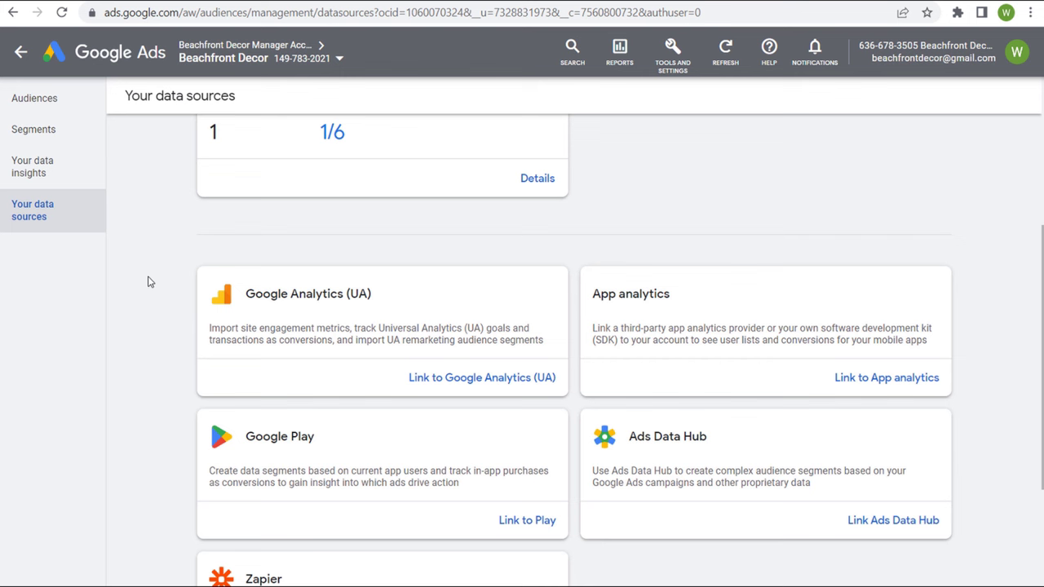
pyautogui.scroll(-3, 147, 281)
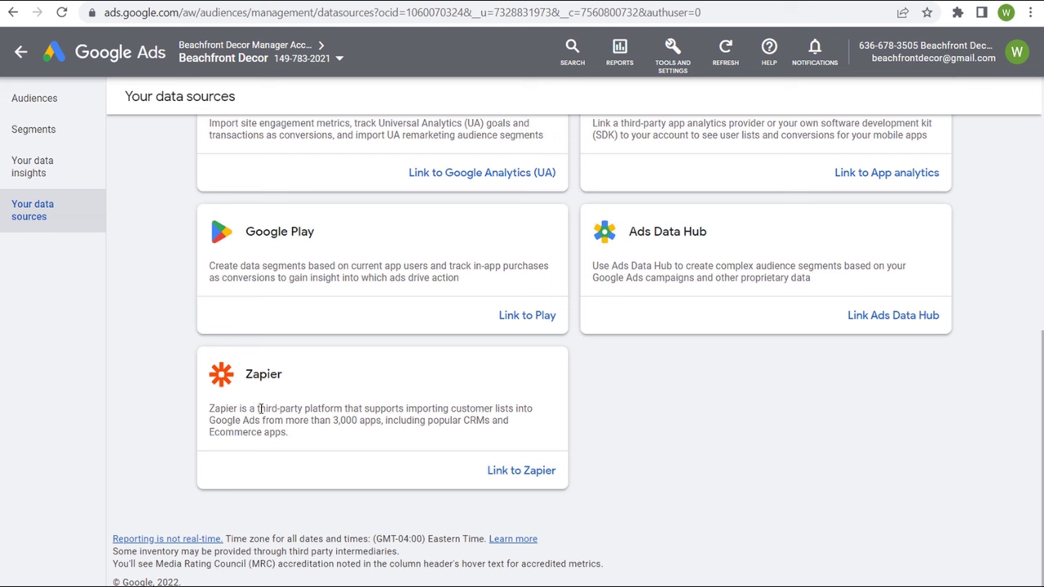
pyautogui.moveTo(259, 408); pyautogui.dragTo(514, 409)
pyautogui.click(377, 416)
pyautogui.scroll(6, 164, 301)
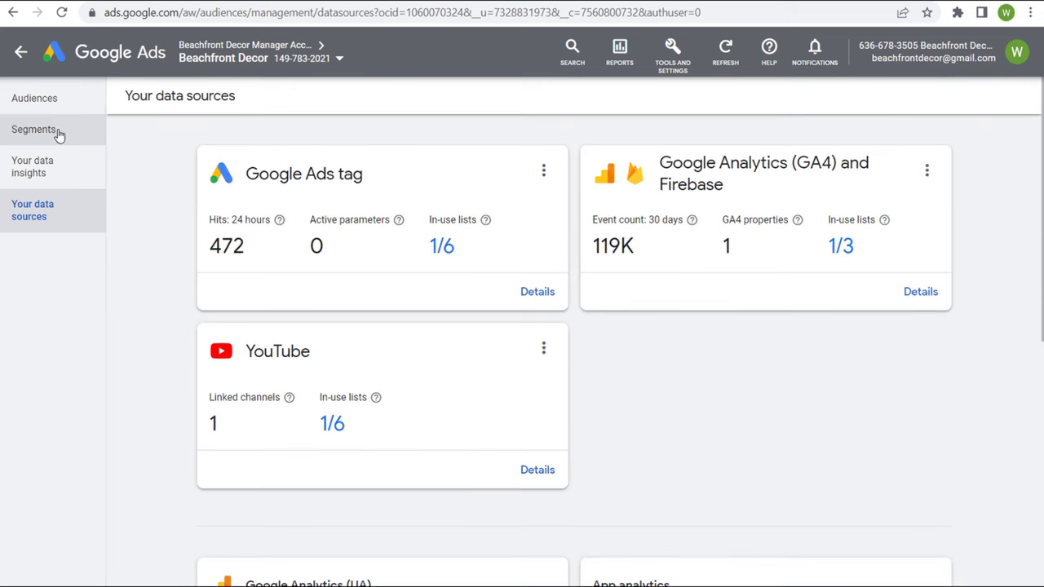
# - Start a new customer list segment from Segments and read the Data type note on customer list usage
pyautogui.click(57, 134)
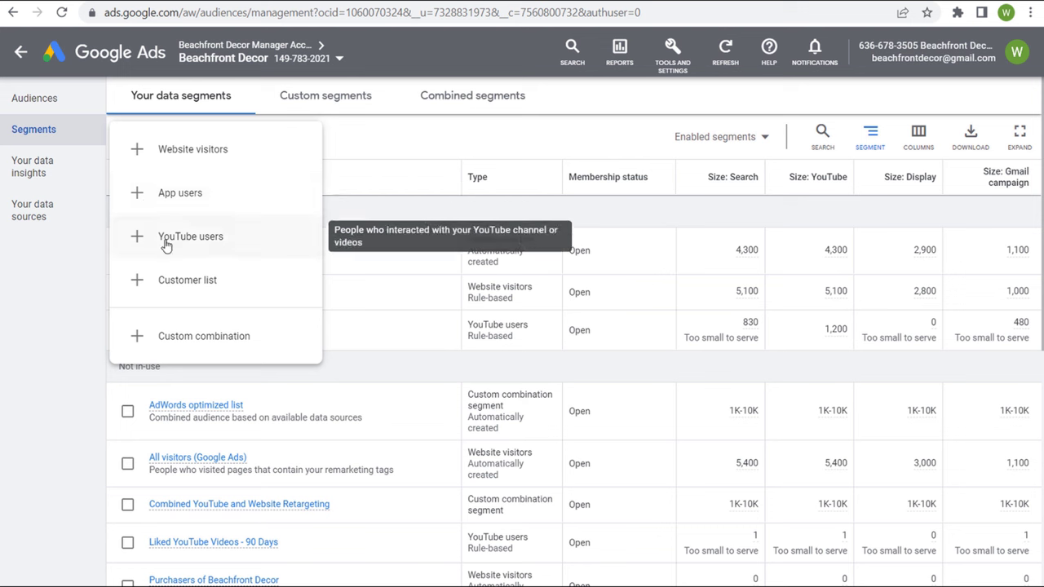
pyautogui.click(137, 282)
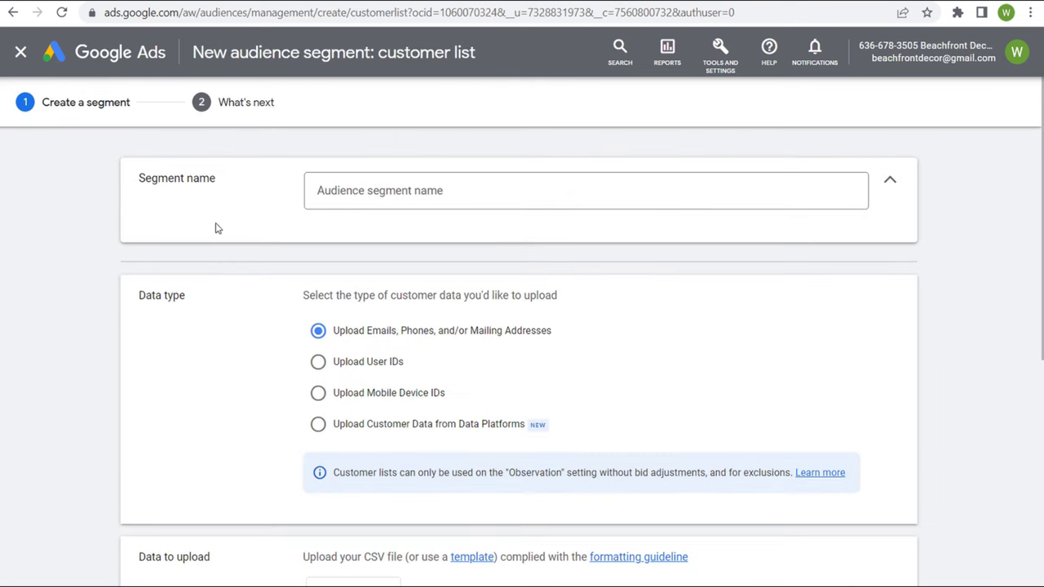
pyautogui.scroll(-1, 255, 353)
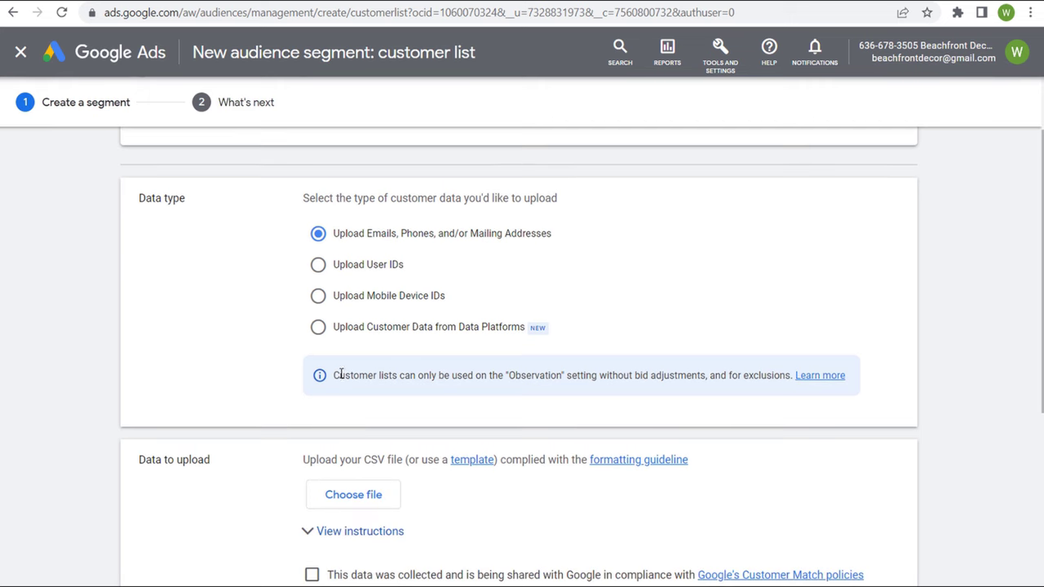
pyautogui.moveTo(340, 375); pyautogui.dragTo(676, 375)
pyautogui.click(667, 375)
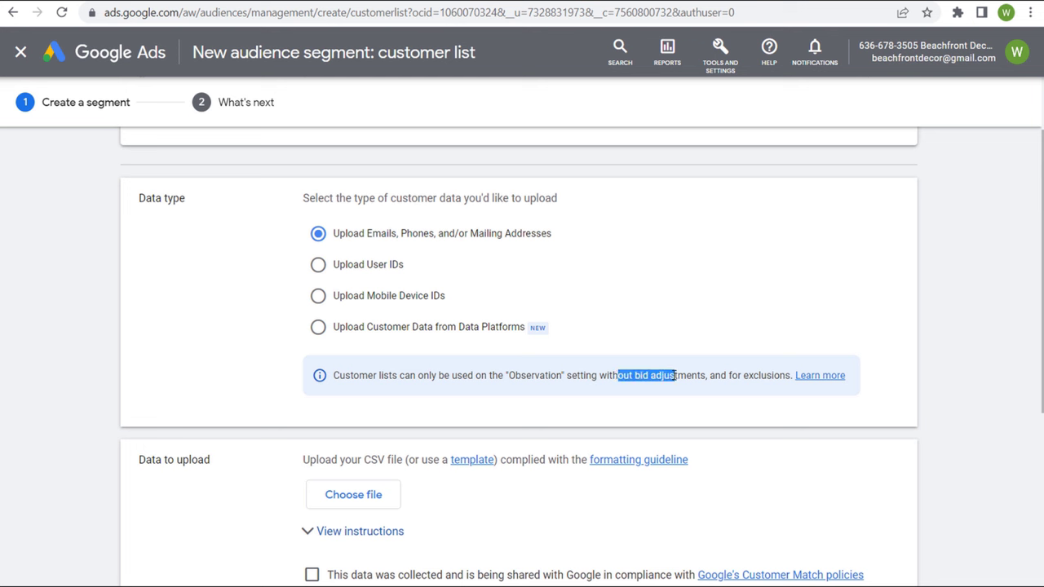
pyautogui.click(696, 372)
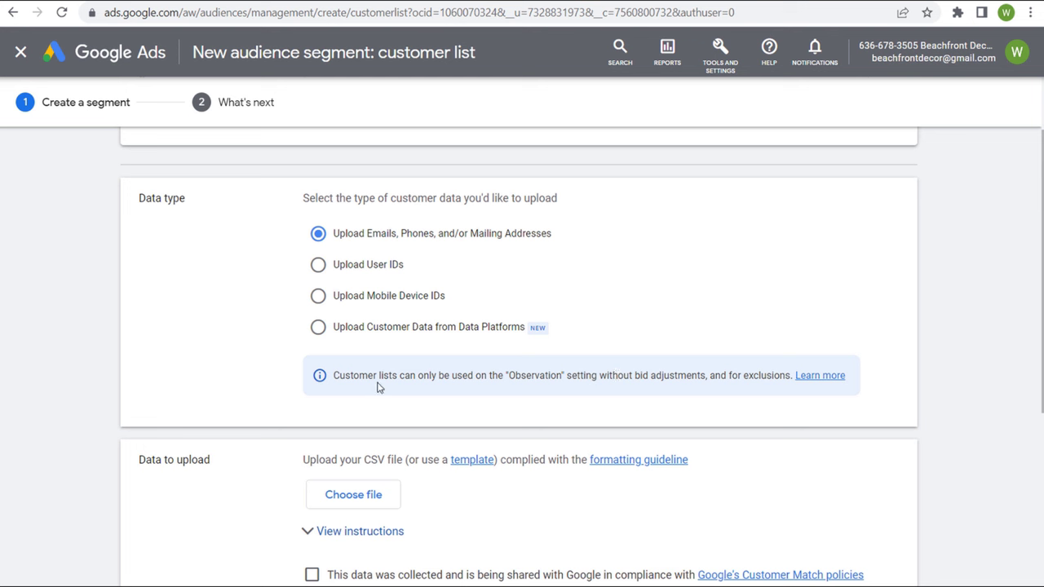
pyautogui.moveTo(334, 375); pyautogui.dragTo(406, 375)
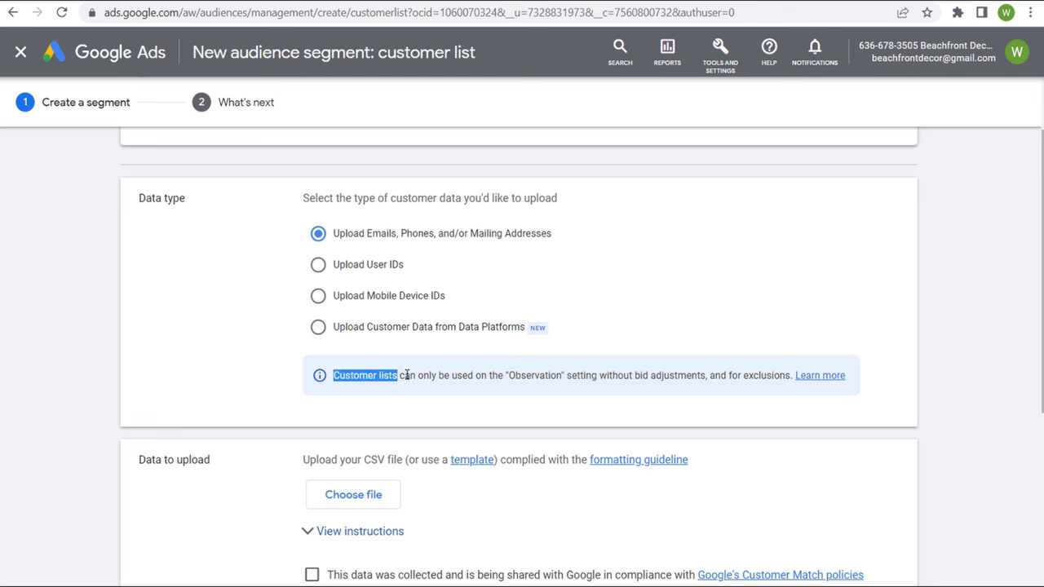
# - Examine the restrictions on using customer lists for exclusions and with the Observation setting
pyautogui.click(405, 375)
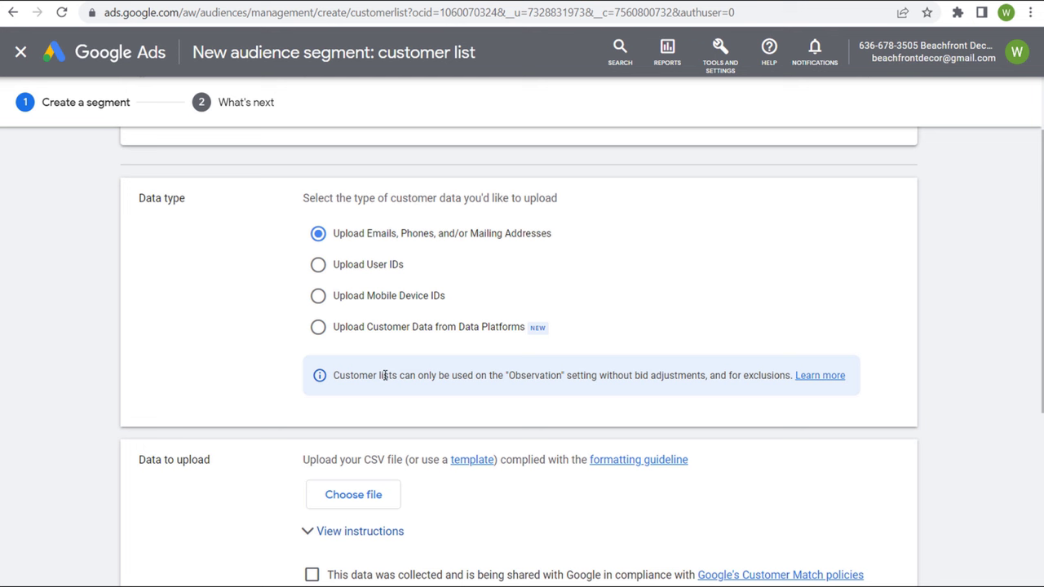
pyautogui.moveTo(743, 375); pyautogui.dragTo(791, 373)
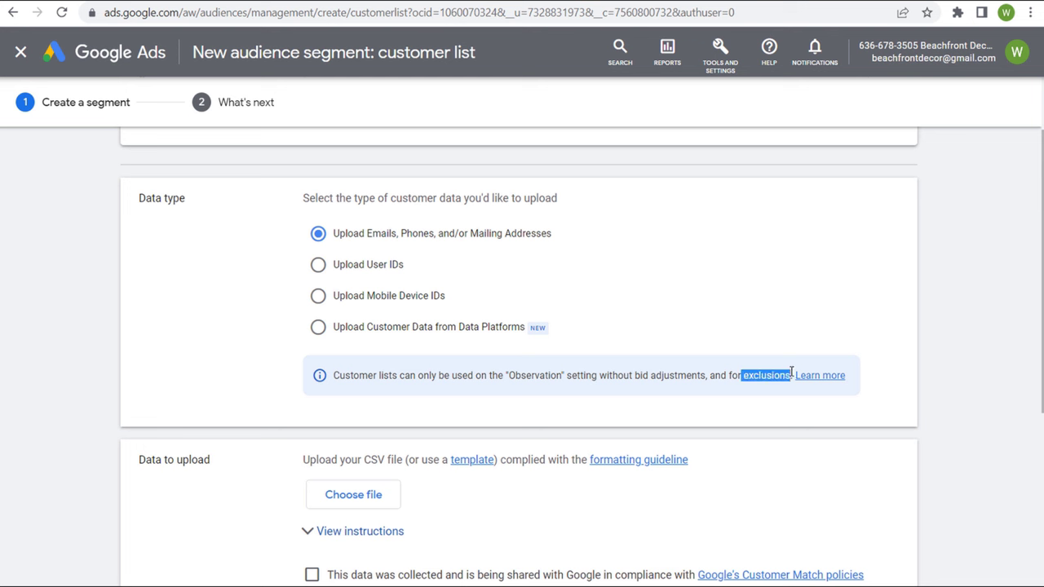
pyautogui.click(749, 375)
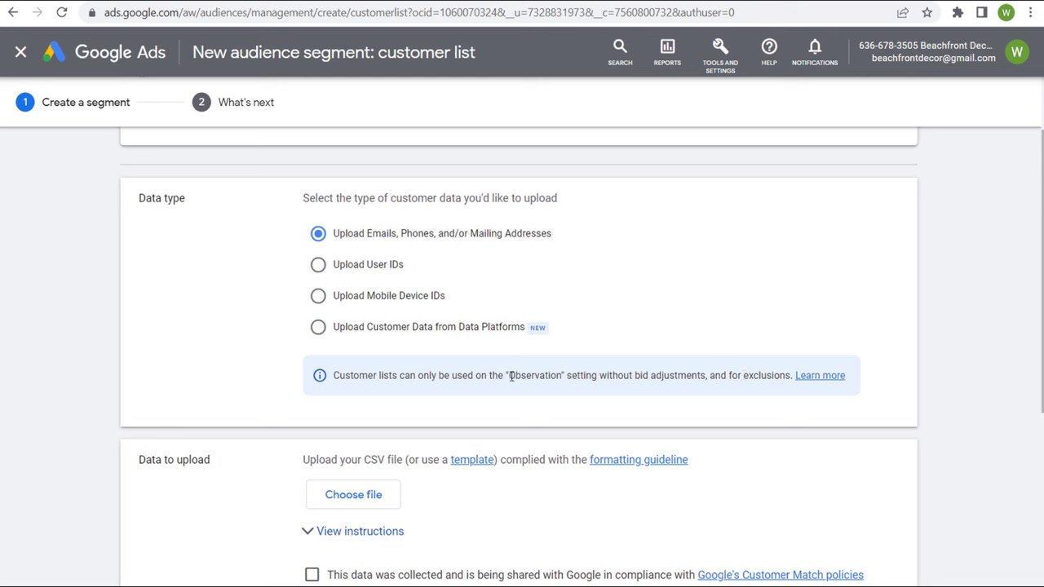
pyautogui.moveTo(510, 375); pyautogui.dragTo(566, 375)
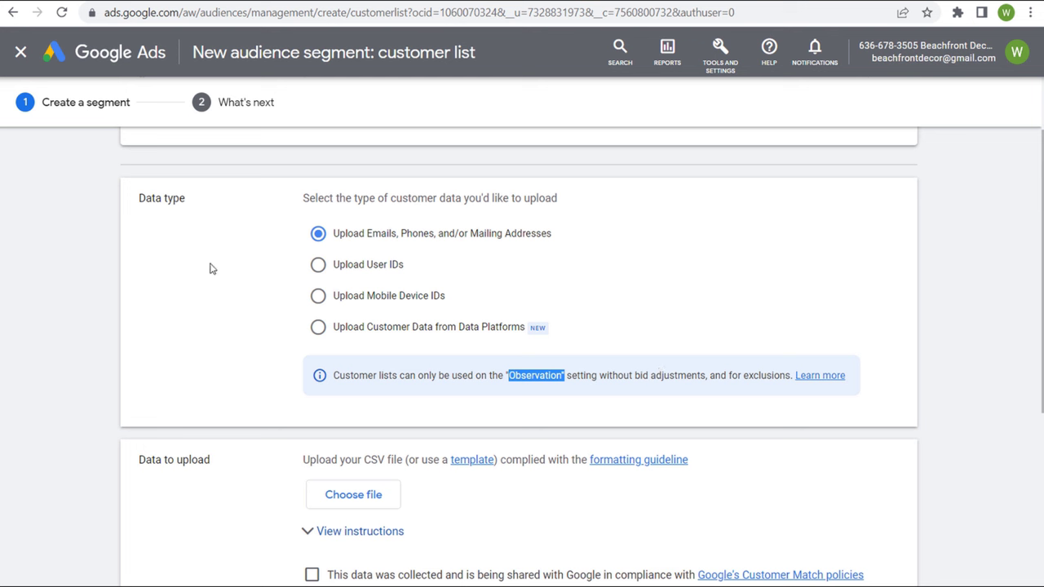
# - Examine the customer list form, including the CSV upload requirements under Data to upload and the remaining segment settings
pyautogui.scroll(1, 82, 265)
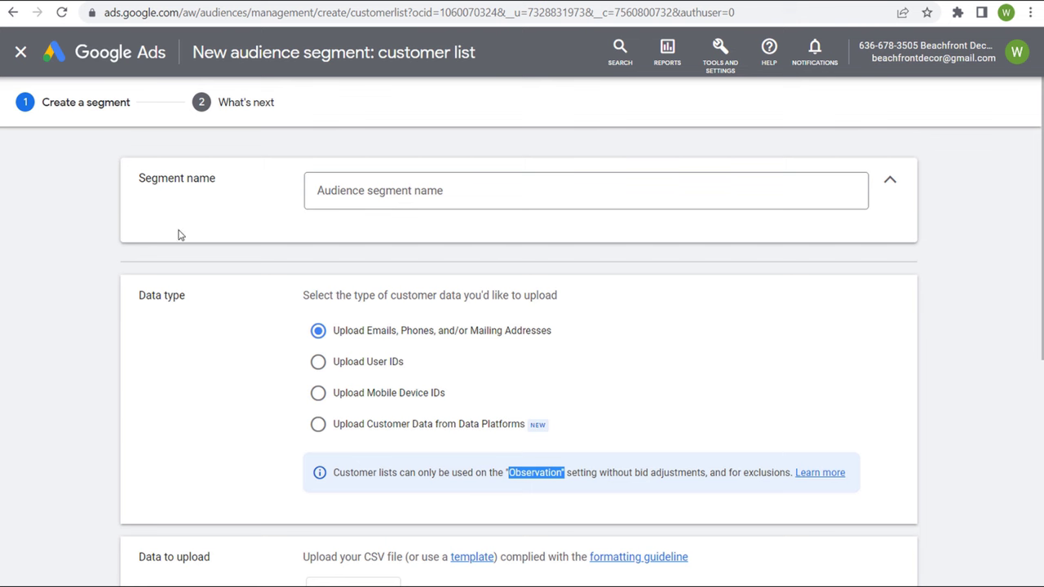
pyautogui.scroll(-4, 98, 236)
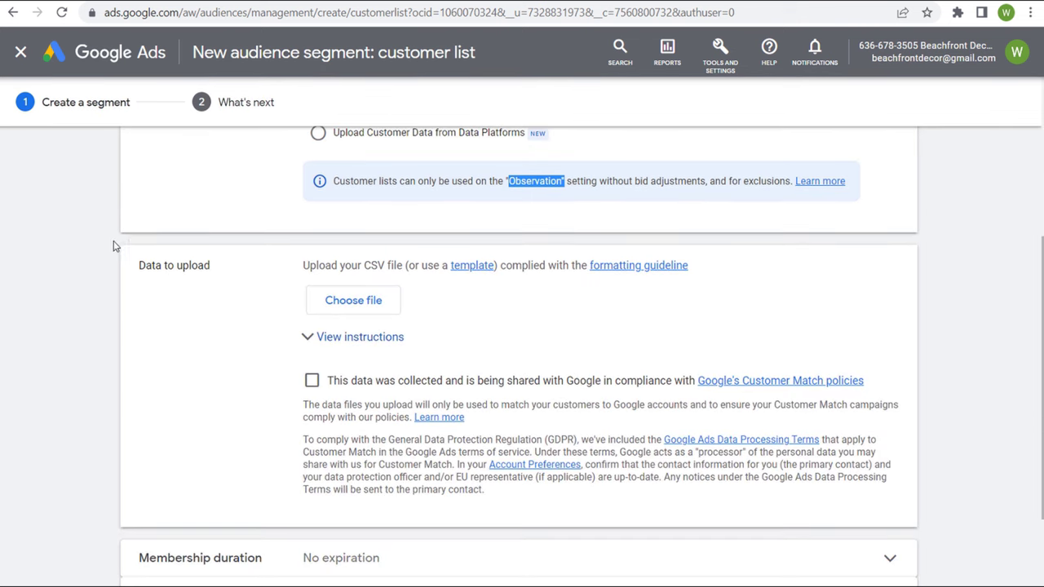
pyautogui.click(321, 265)
pyautogui.moveTo(304, 265); pyautogui.dragTo(374, 265)
pyautogui.click(427, 265)
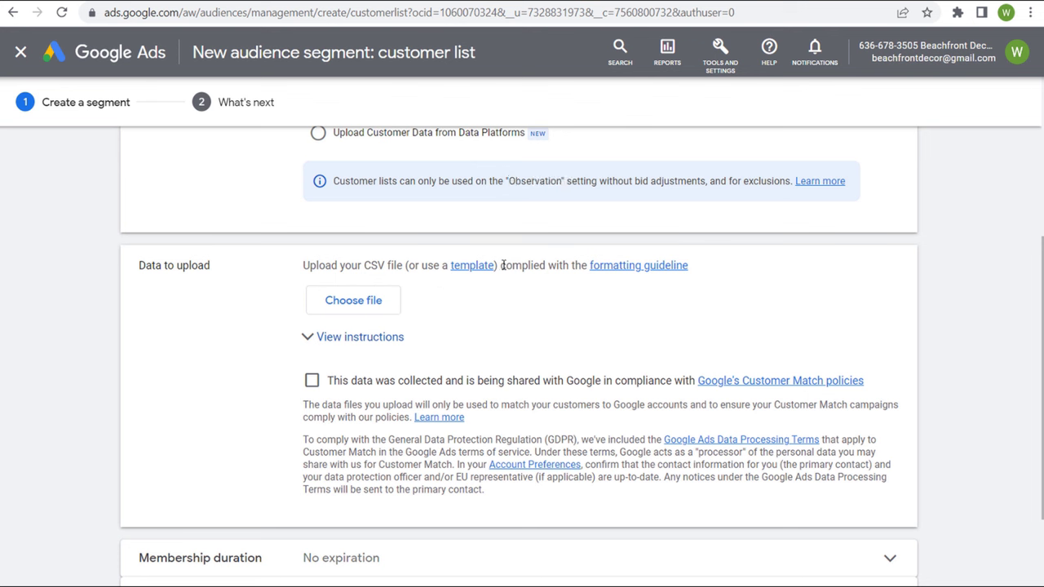
pyautogui.moveTo(501, 265); pyautogui.dragTo(531, 265)
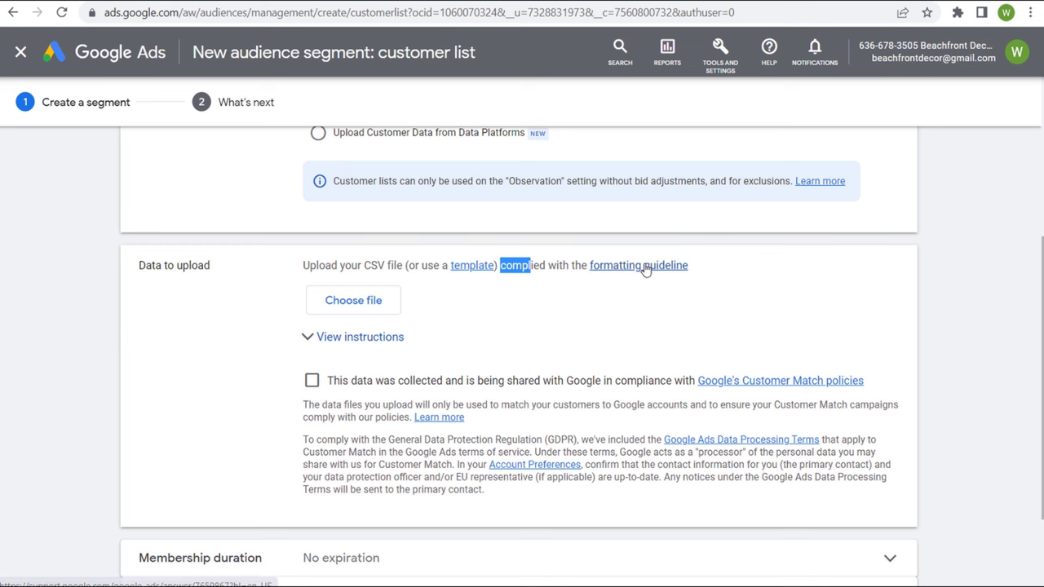
pyautogui.scroll(-2, 255, 324)
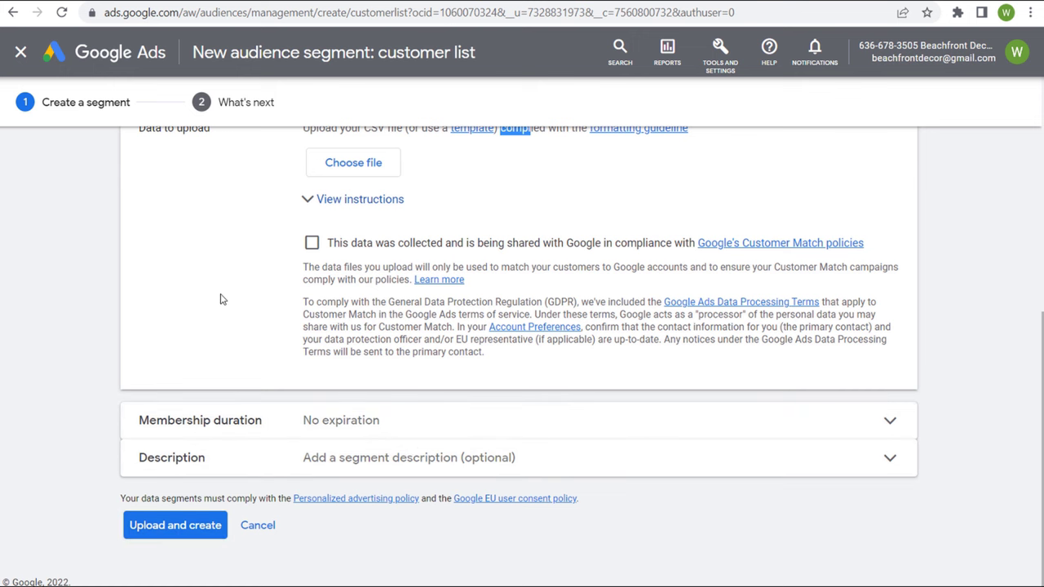
pyautogui.scroll(4, 229, 286)
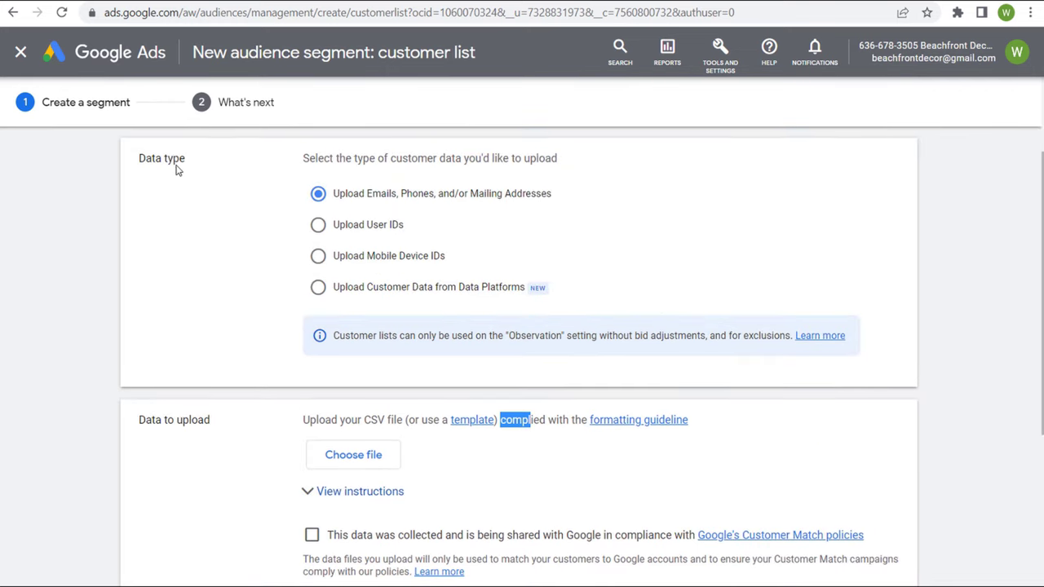
pyautogui.scroll(3, 220, 184)
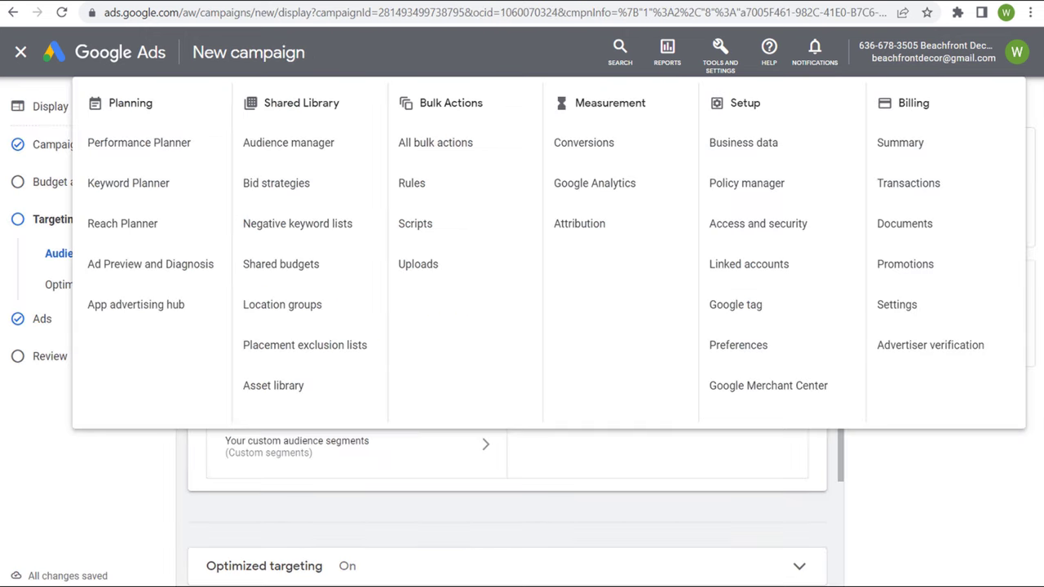
# - Return to the campaign's audience segments and examine the similar and custom combination segments based on interactions with the business
pyautogui.click(440, 531)
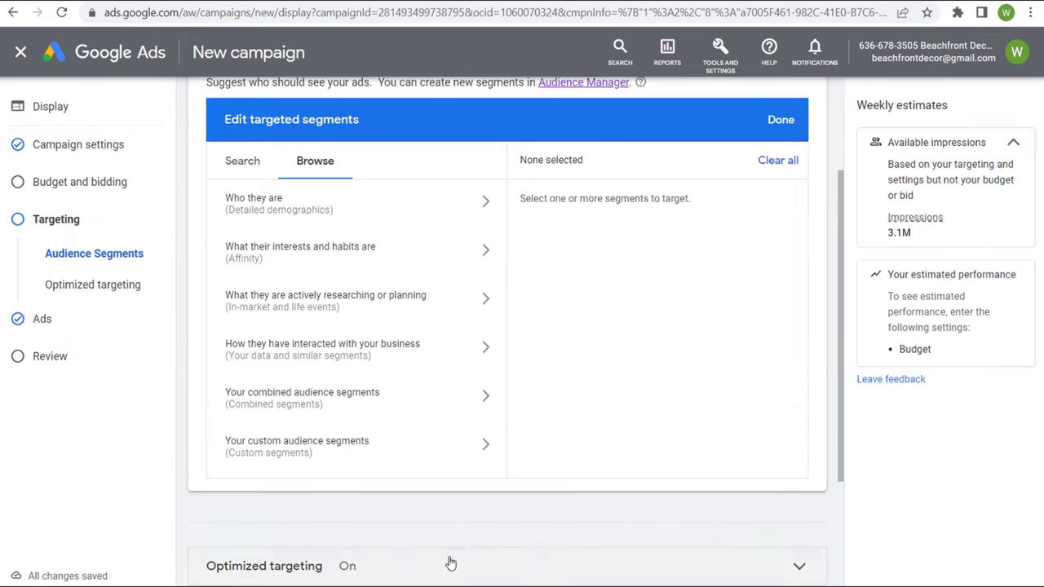
pyautogui.click(277, 350)
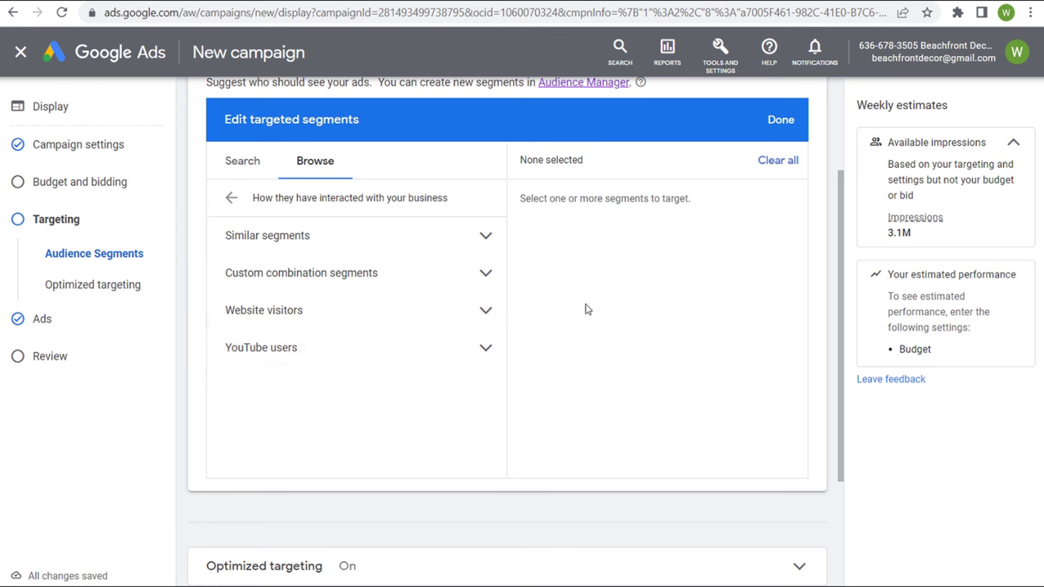
pyautogui.click(484, 237)
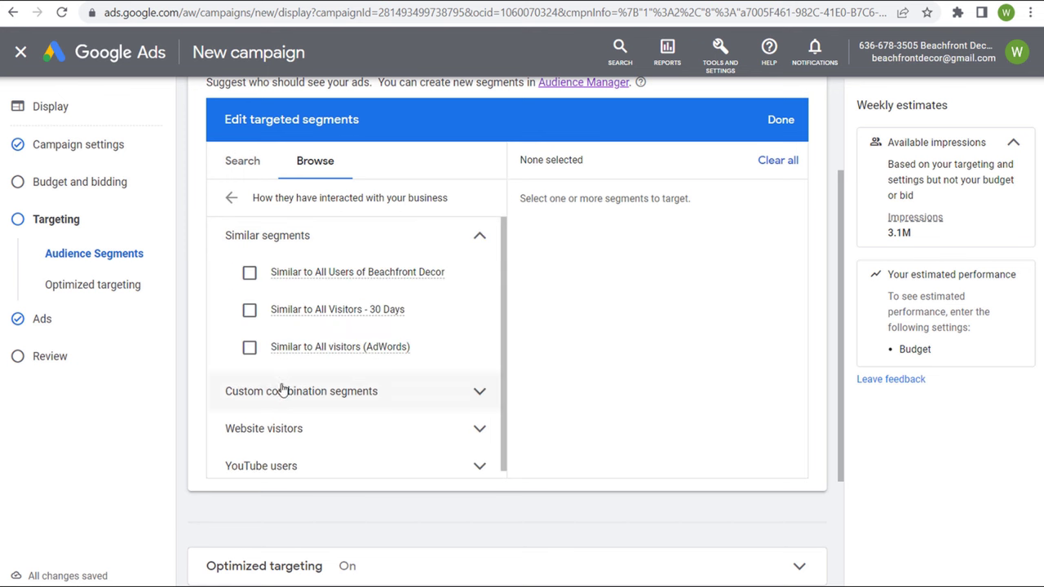
pyautogui.click(422, 391)
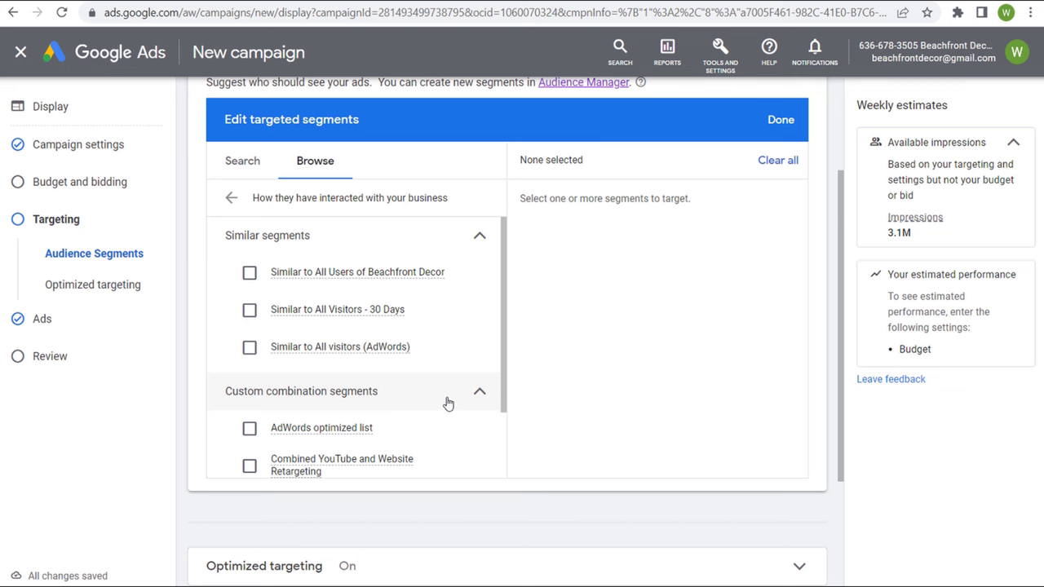
pyautogui.scroll(-1, 448, 400)
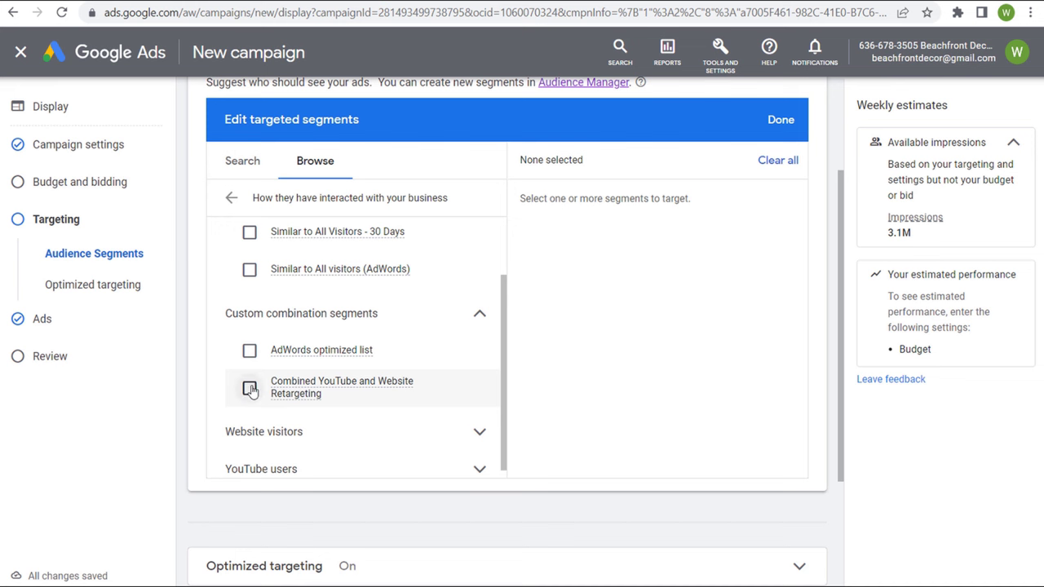
pyautogui.click(478, 313)
pyautogui.click(476, 234)
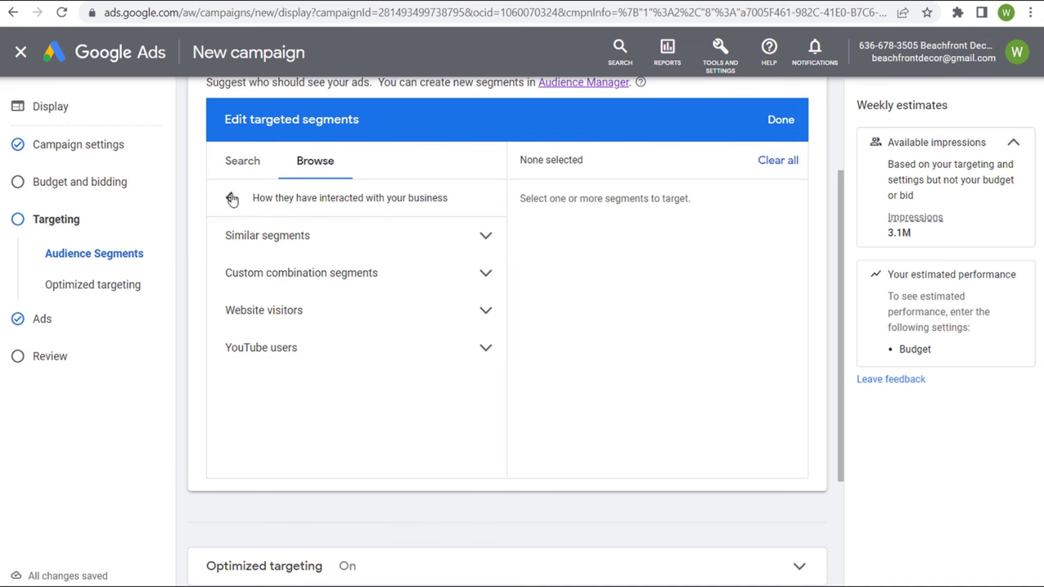
pyautogui.click(232, 199)
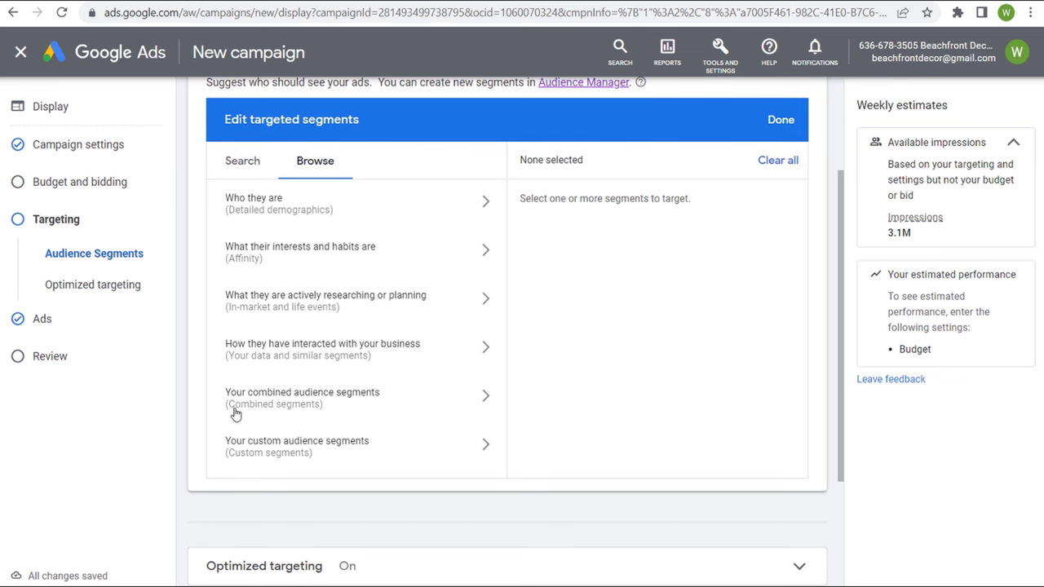
# - Start a new combined audience segment and include All Visitors - 30 Days, Home Decor (in-market) and Home Decor Enthusiasts as OR conditions
pyautogui.click(326, 403)
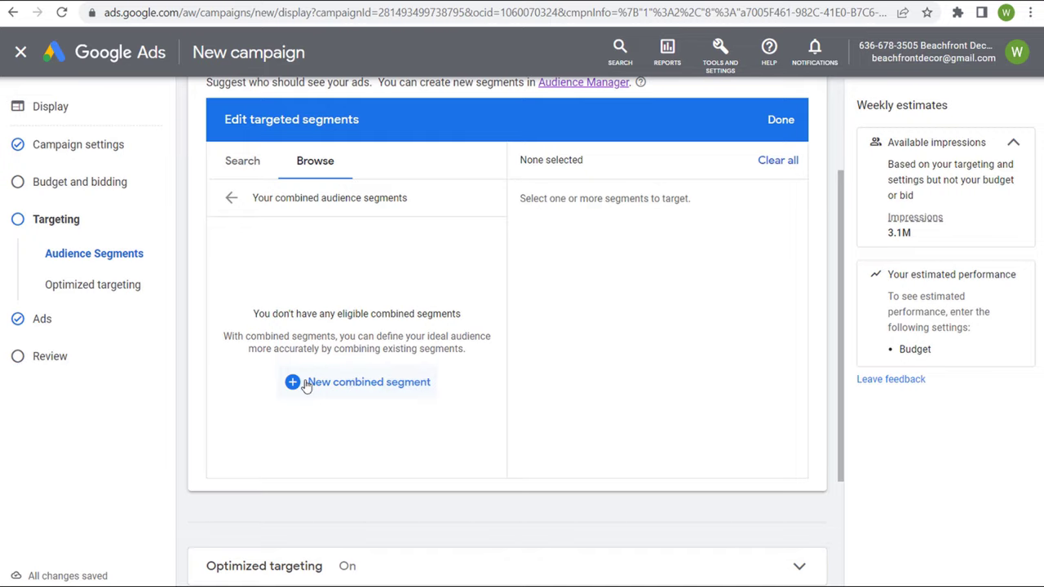
pyautogui.click(307, 383)
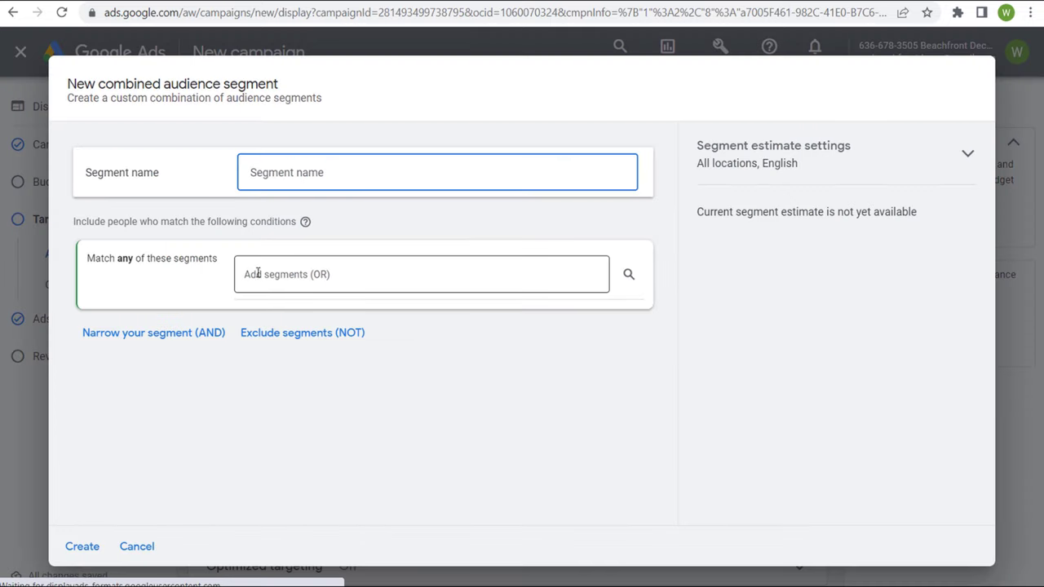
pyautogui.click(373, 274)
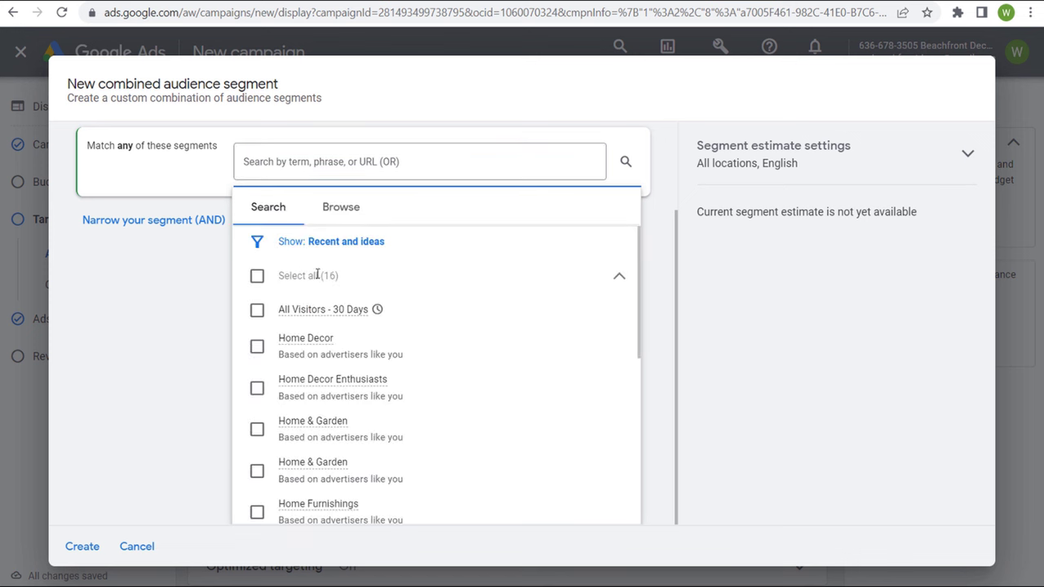
pyautogui.click(433, 318)
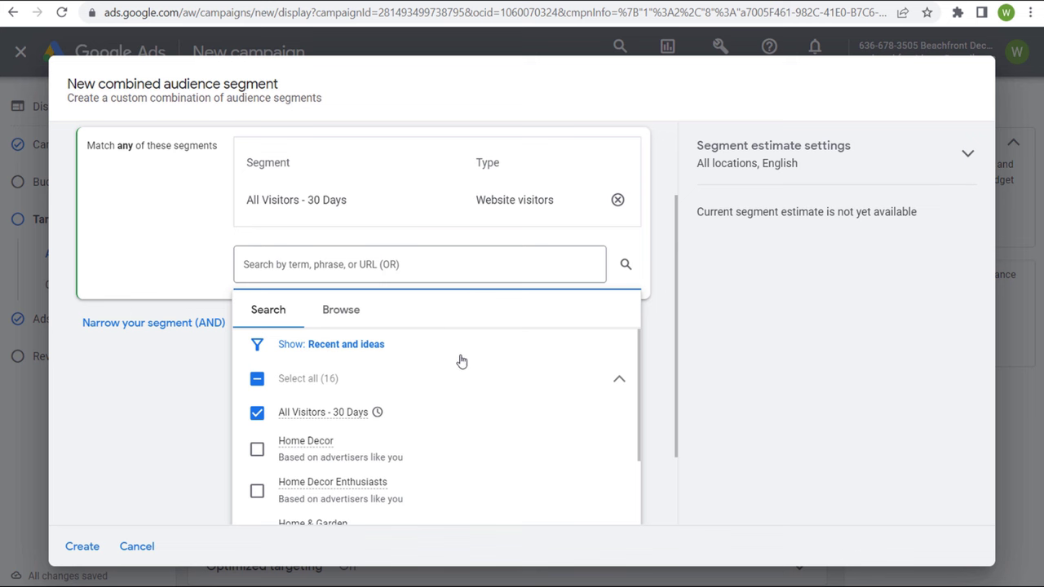
pyautogui.scroll(-1, 440, 371)
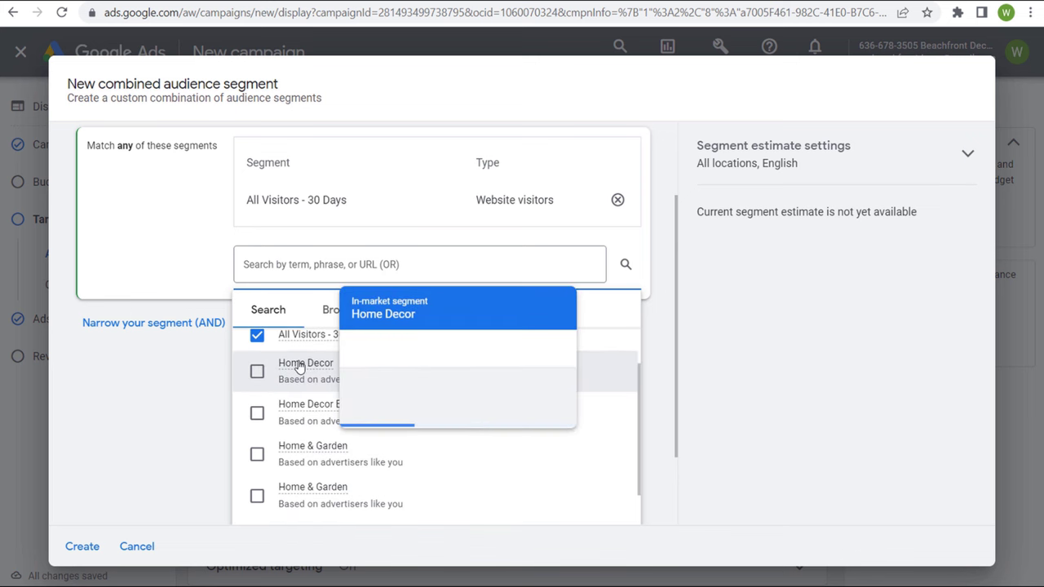
pyautogui.click(257, 371)
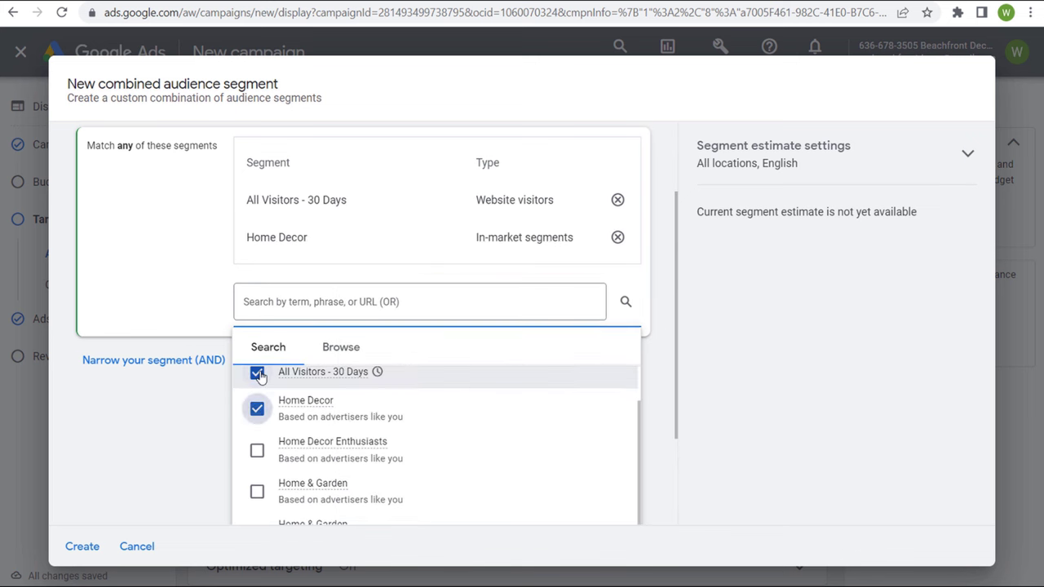
pyautogui.click(257, 453)
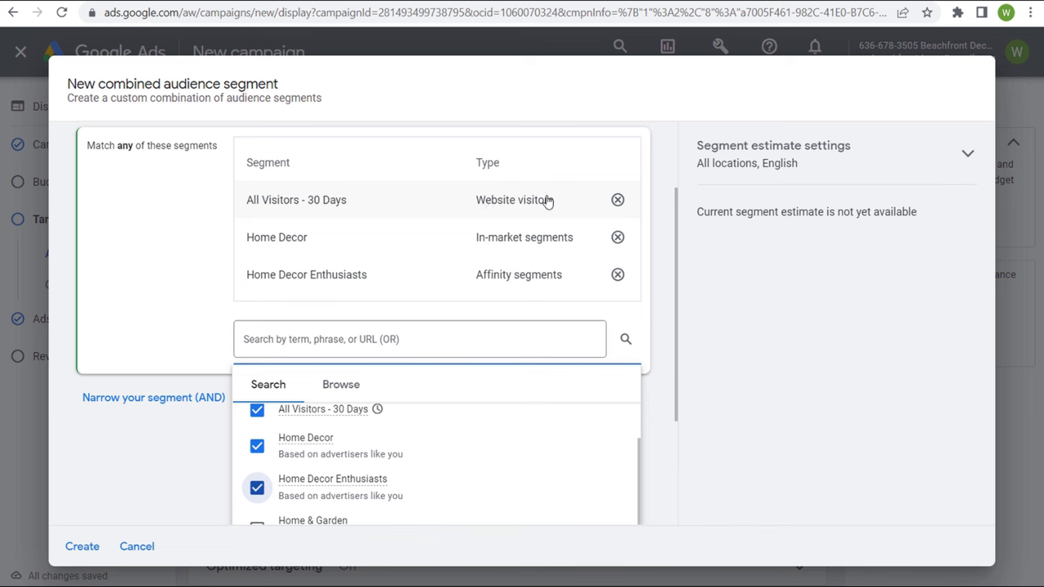
pyautogui.click(142, 350)
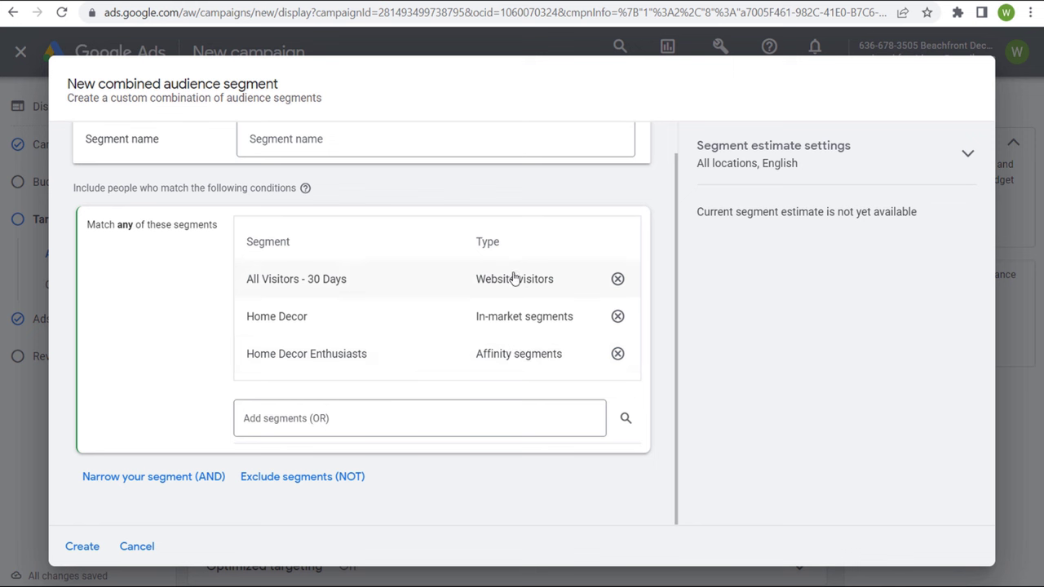
# - Remove All Visitors - 30 Days and Home Decor Enthusiasts from the combined segment, keeping only the Home Decor in-market segment
pyautogui.click(617, 279)
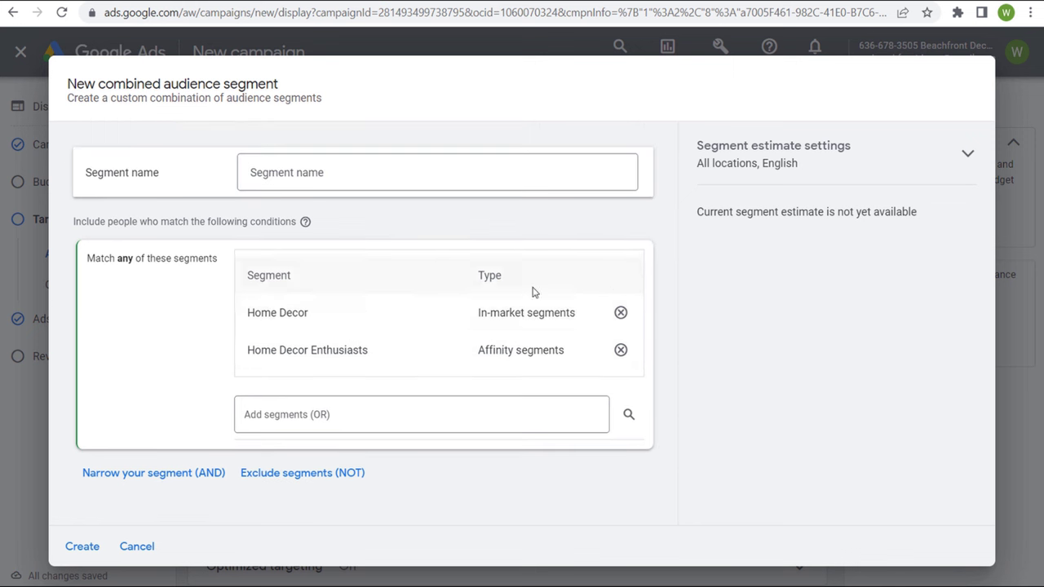
pyautogui.click(619, 350)
pyautogui.click(134, 444)
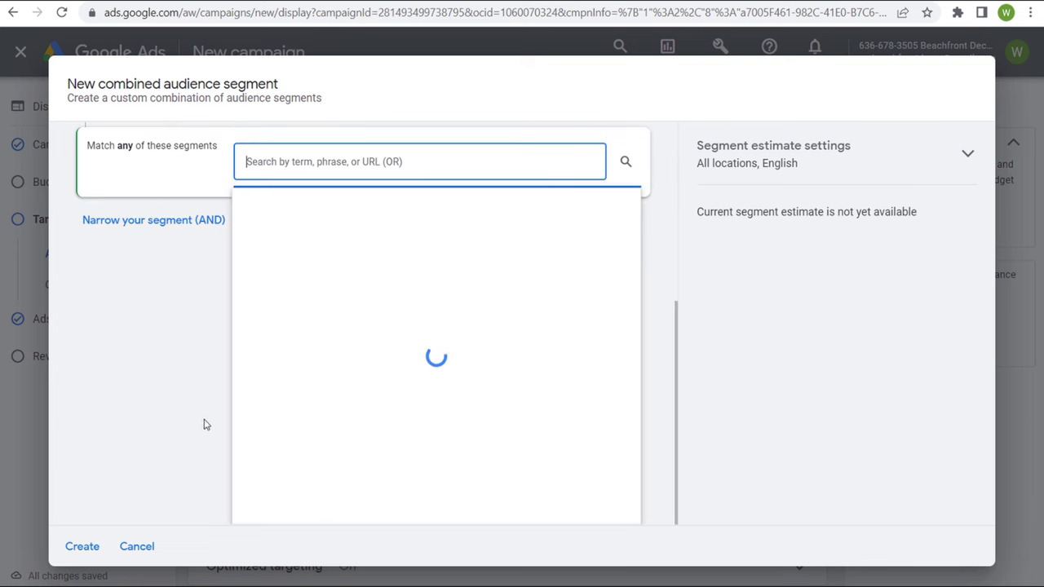
pyautogui.scroll(3, 183, 357)
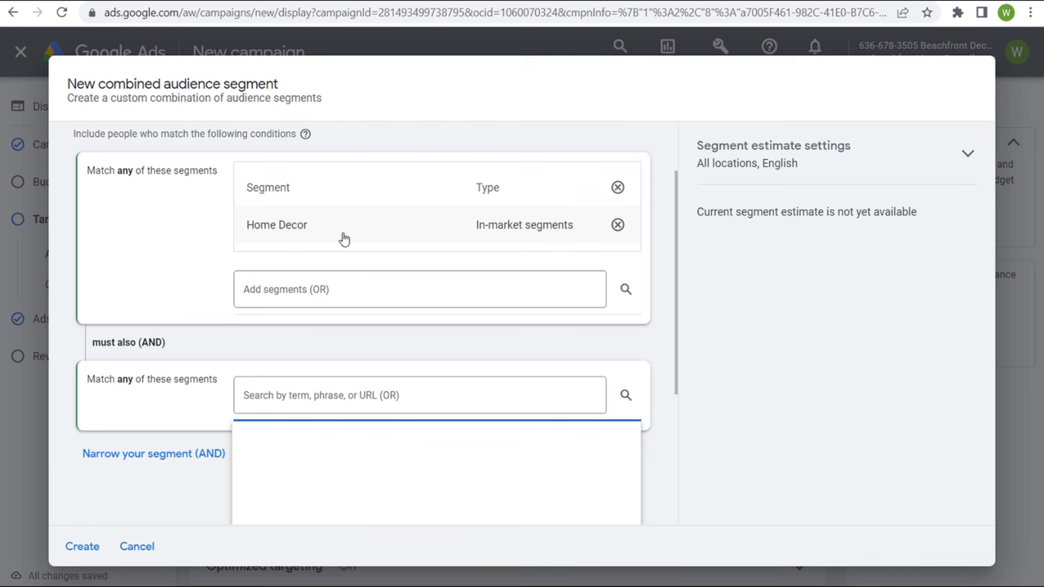
pyautogui.click(341, 358)
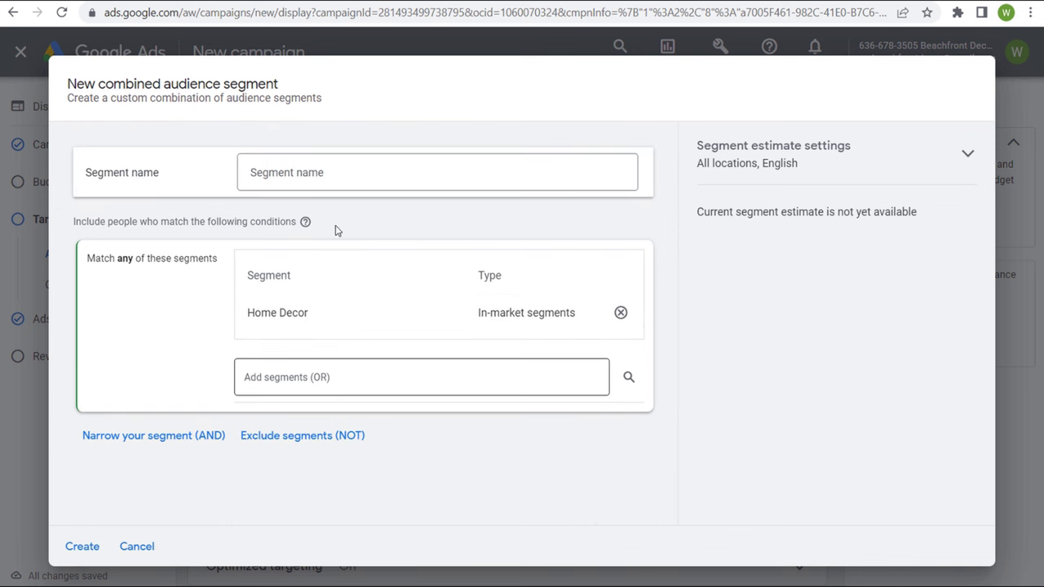
# - Narrow the combined segment with an AND condition for Parents of Toddlers (1-3 years) from the Parental Status demographics
pyautogui.click(354, 373)
pyautogui.click(609, 249)
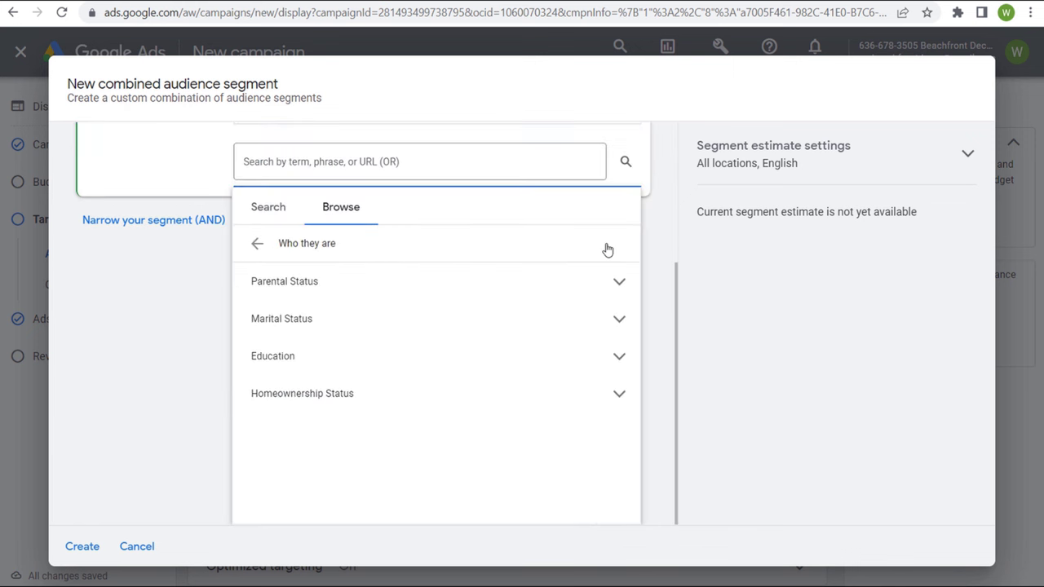
pyautogui.click(619, 281)
pyautogui.click(623, 318)
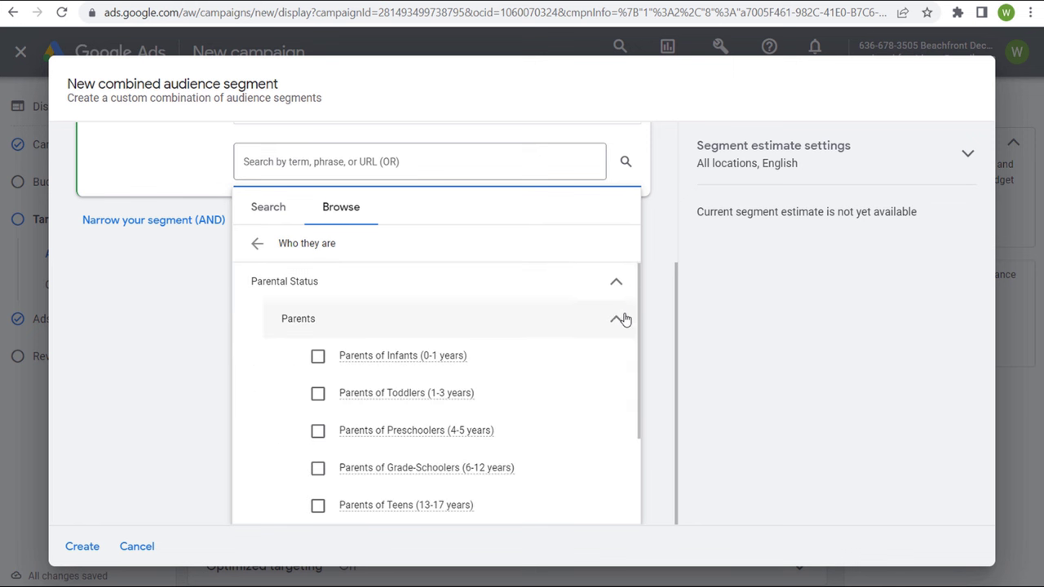
pyautogui.click(318, 394)
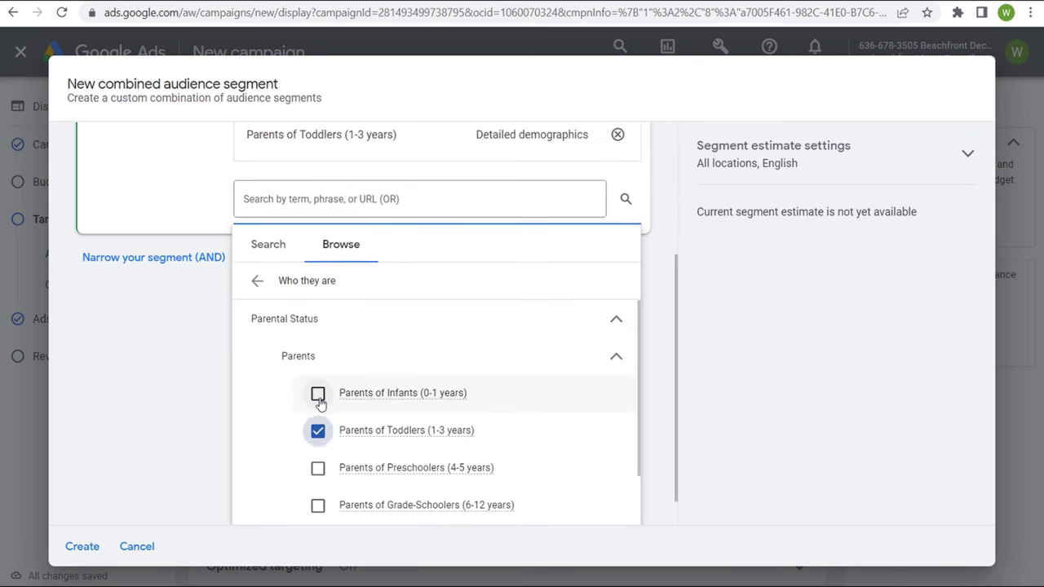
pyautogui.click(167, 393)
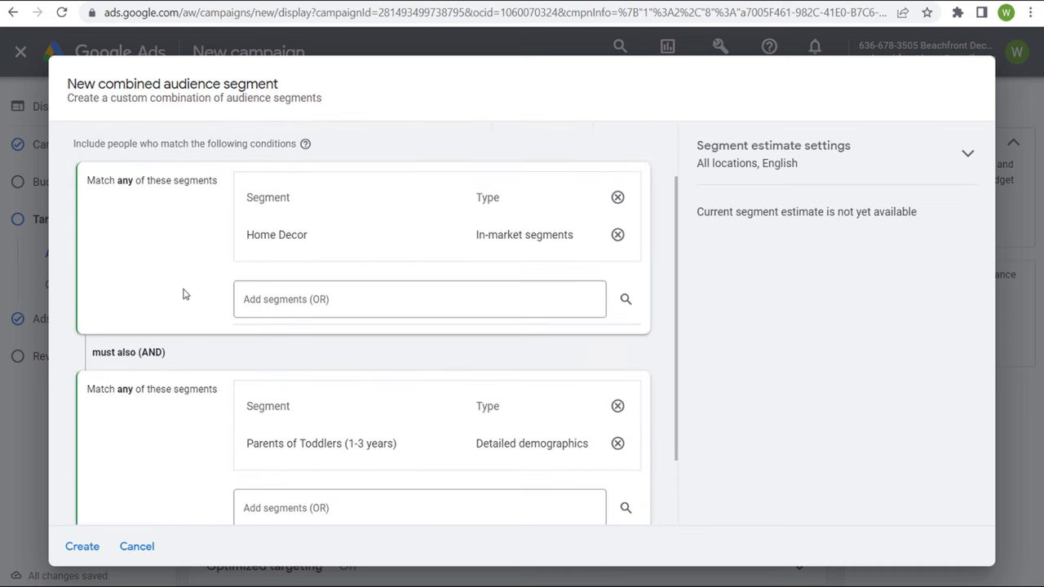
pyautogui.scroll(-2, 166, 262)
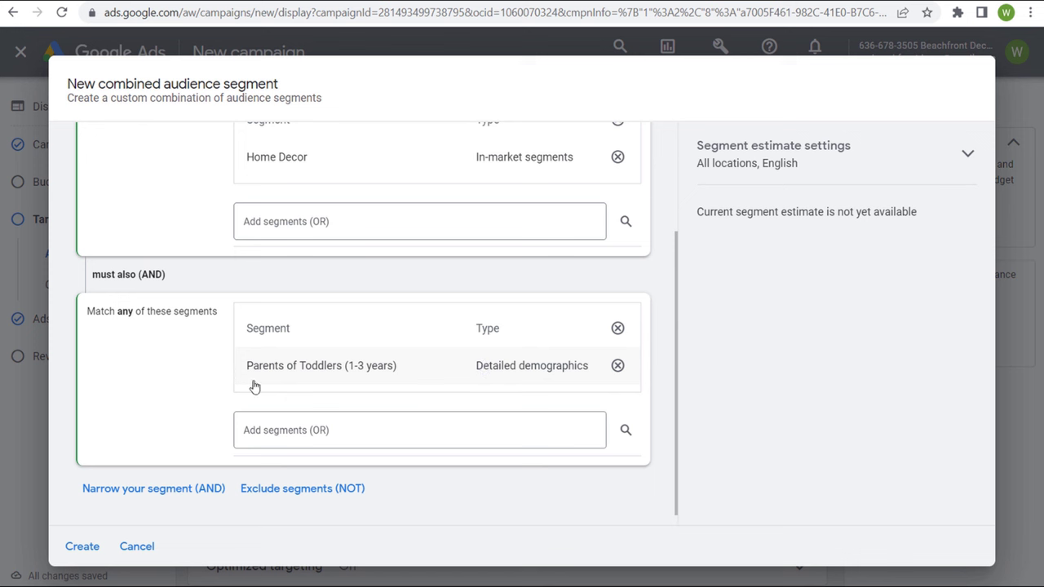
# - Review the combined segment's Home Decor AND Parents of Toddlers (1-3 years) conditions and discard the new combined segment
pyautogui.scroll(2, 174, 348)
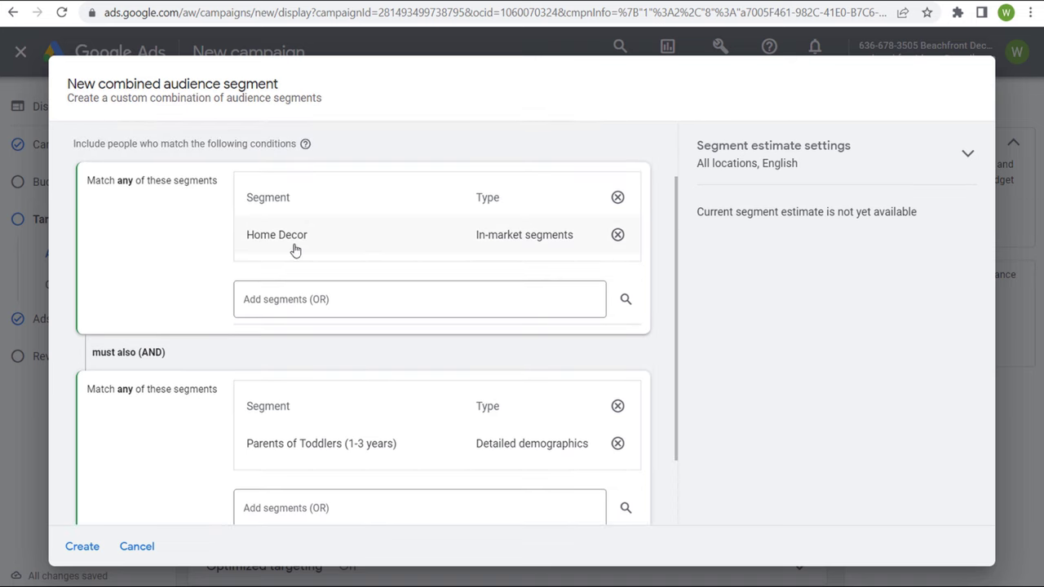
pyautogui.scroll(-2, 170, 258)
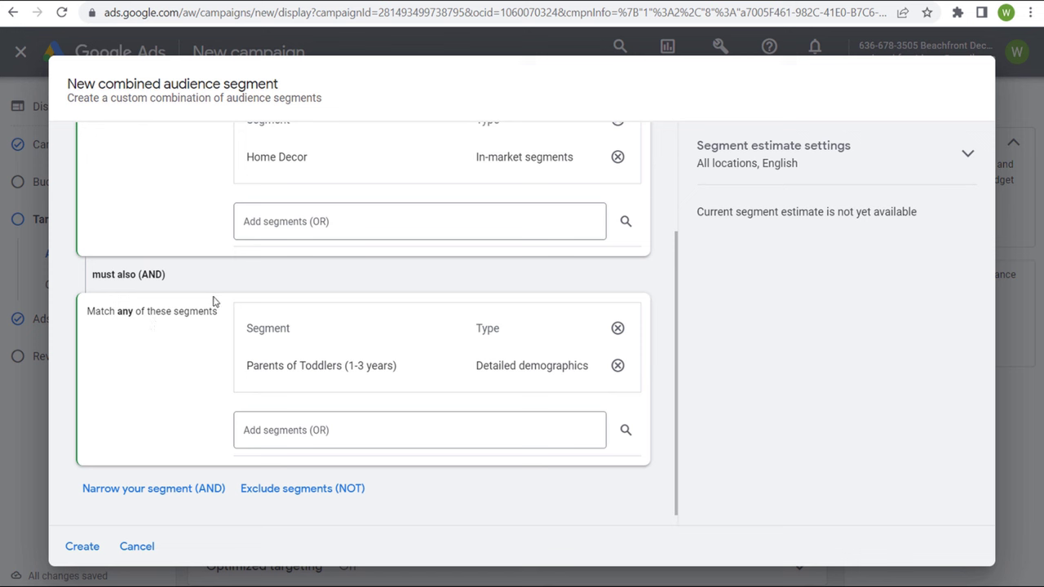
pyautogui.scroll(1, 162, 236)
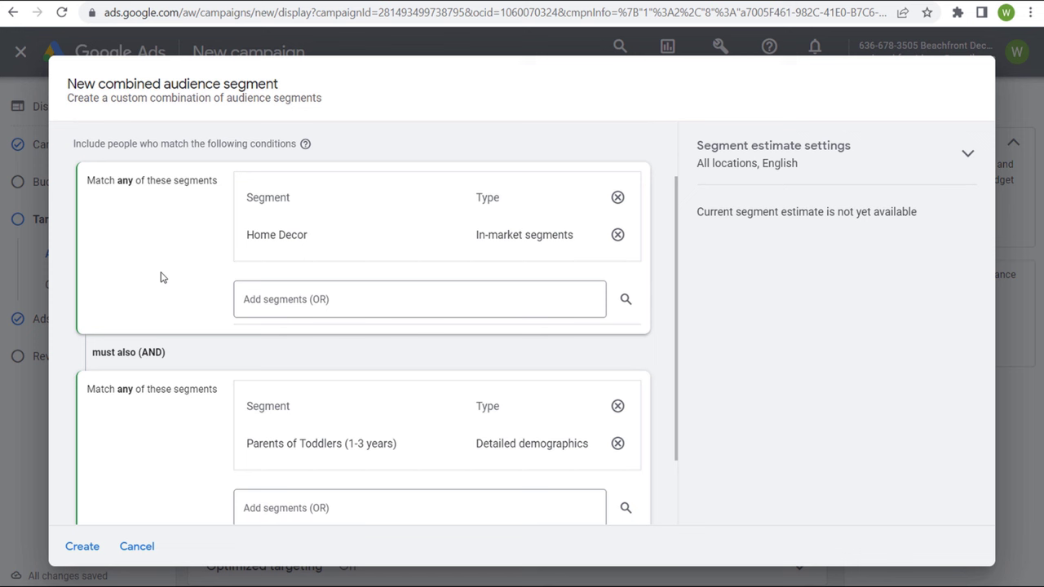
pyautogui.click(137, 552)
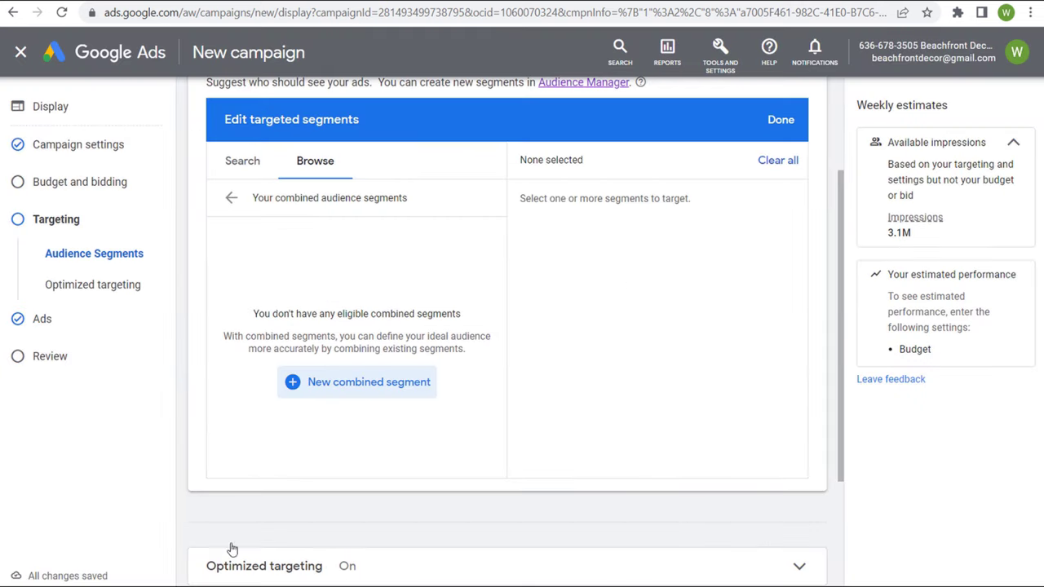
# - Start a new custom audience segment aimed at people who searched for any of the given terms on Google
pyautogui.click(229, 198)
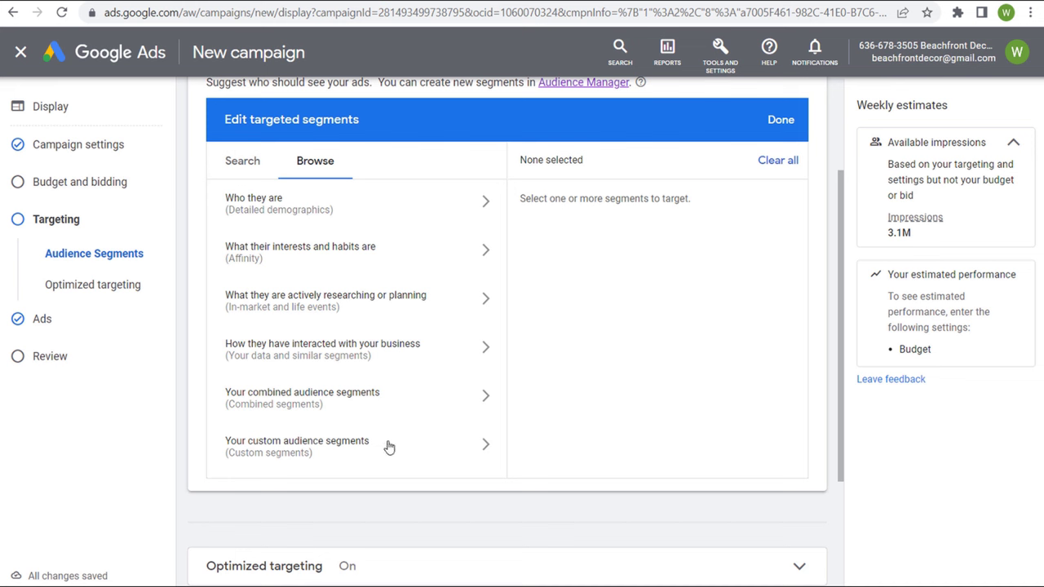
pyautogui.click(447, 445)
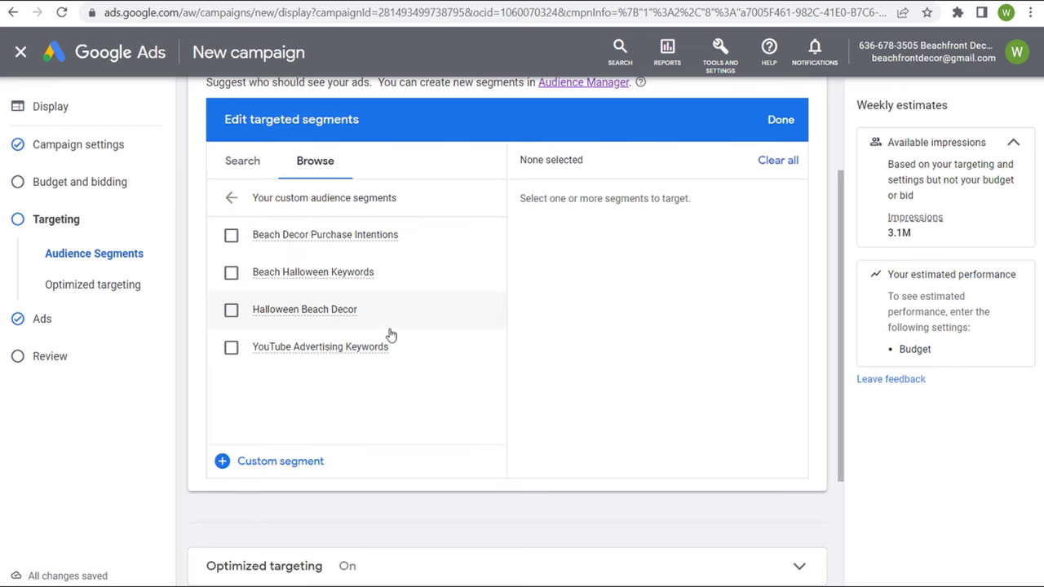
pyautogui.click(225, 462)
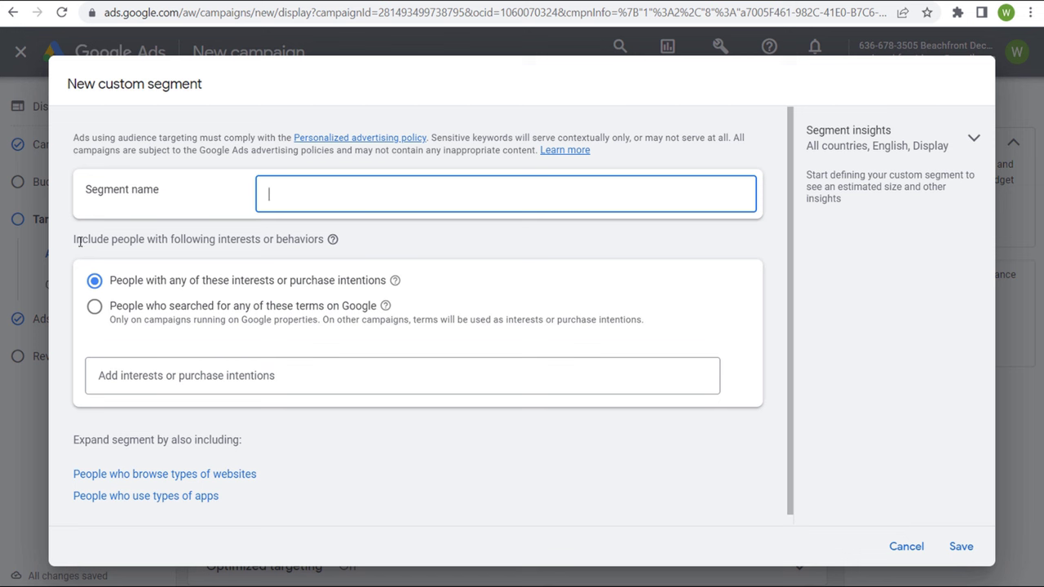
pyautogui.moveTo(74, 240); pyautogui.dragTo(303, 238)
pyautogui.click(307, 238)
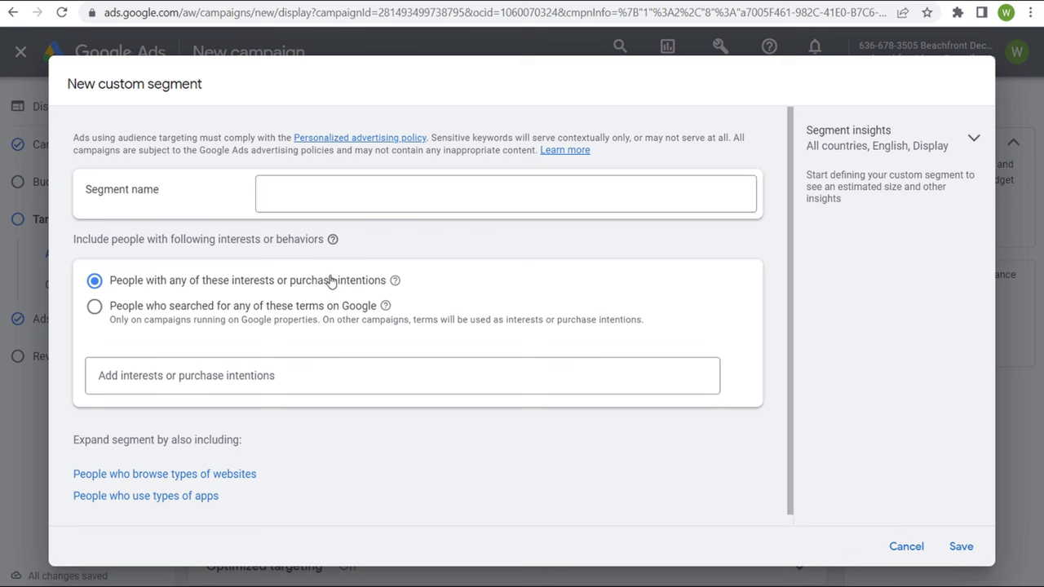
pyautogui.click(146, 305)
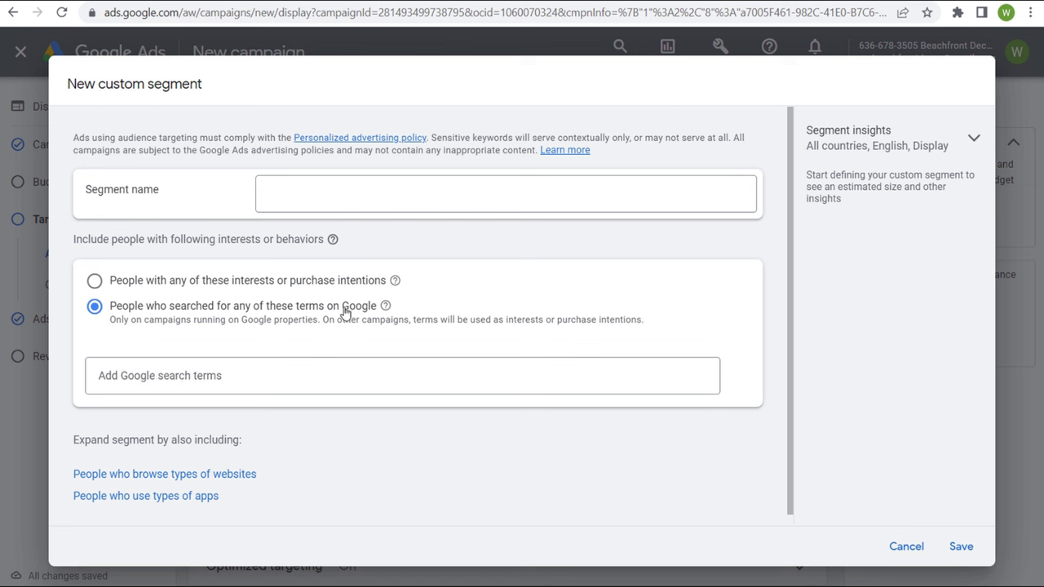
# - Add beach decor, coastal decor and nautical decor as Google search terms for the custom segment
pyautogui.click(181, 377)
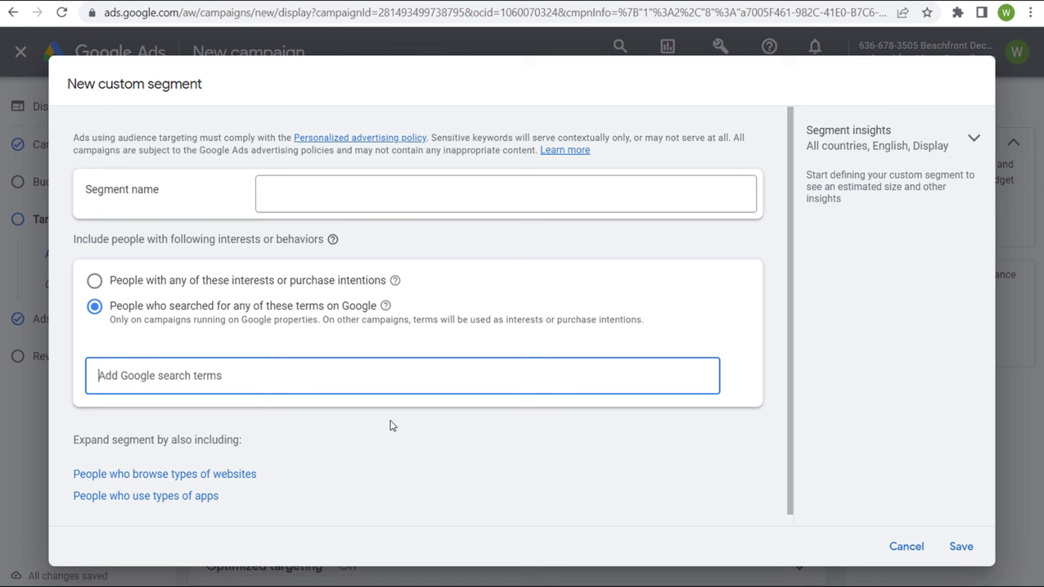
pyautogui.write('beach')
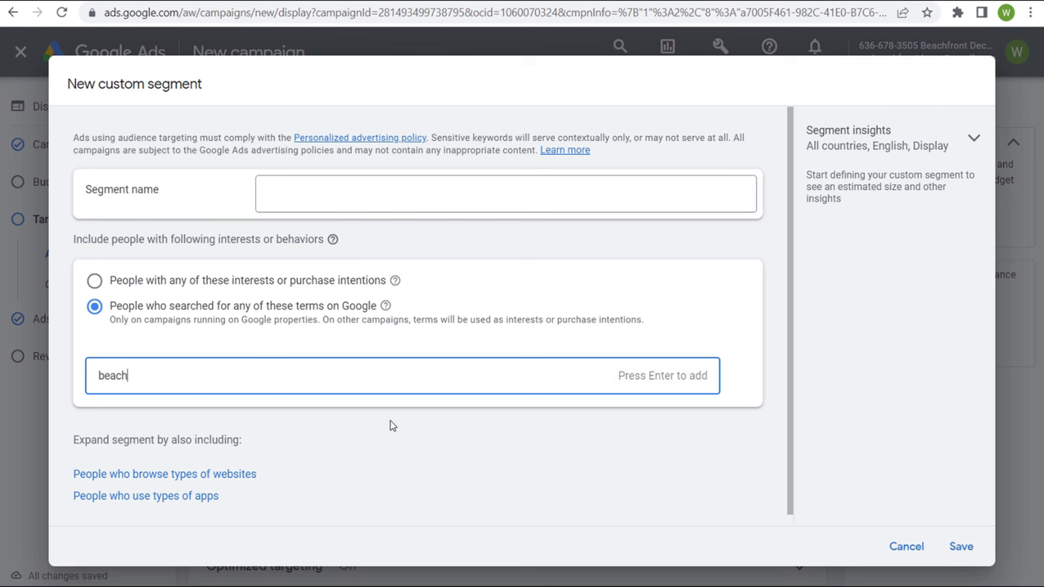
pyautogui.write(' decor')
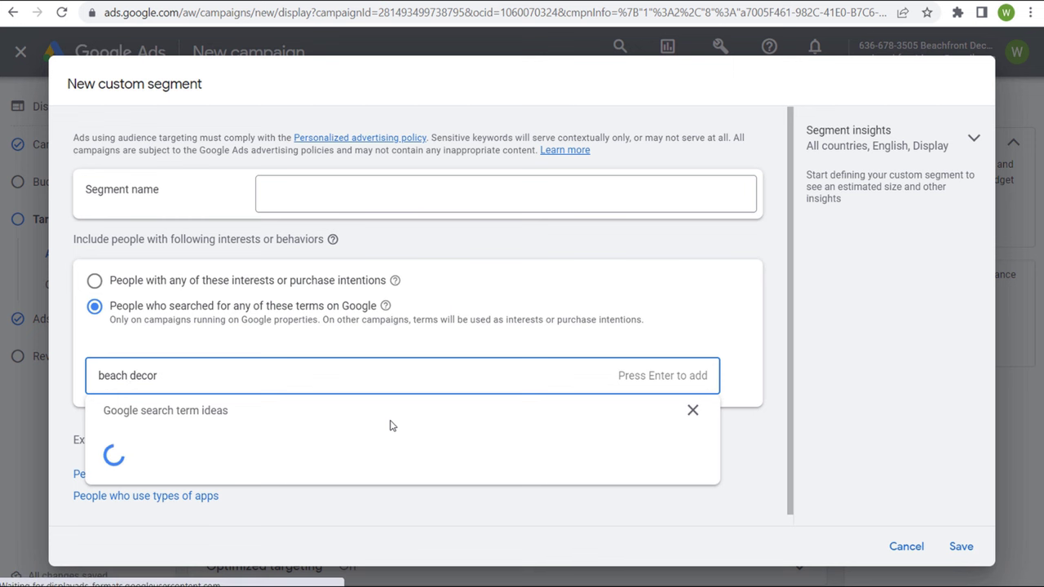
pyautogui.press('Return')
pyautogui.write('coastal decor')
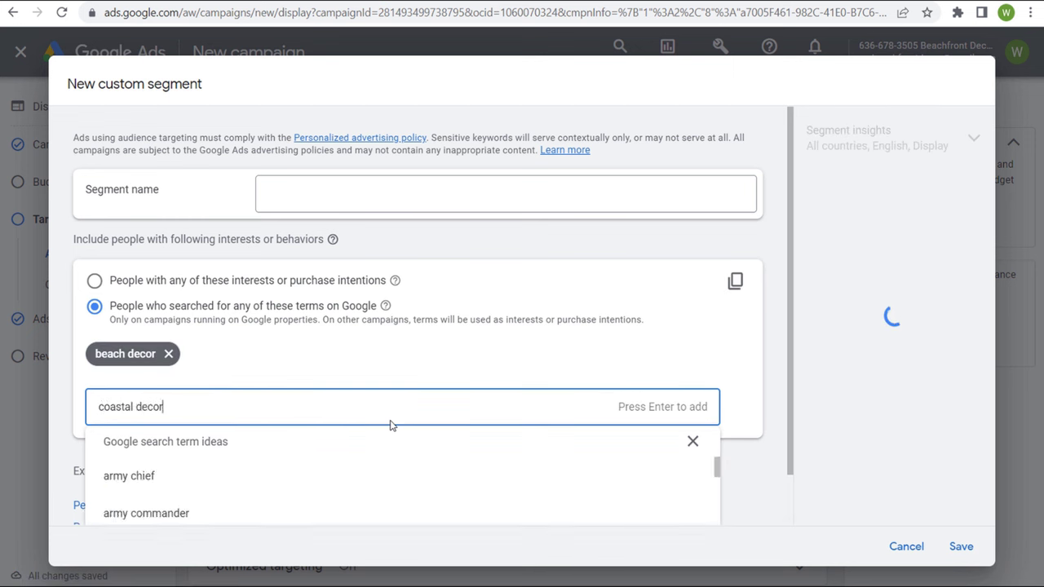
pyautogui.press('Return')
pyautogui.write('nautical decor')
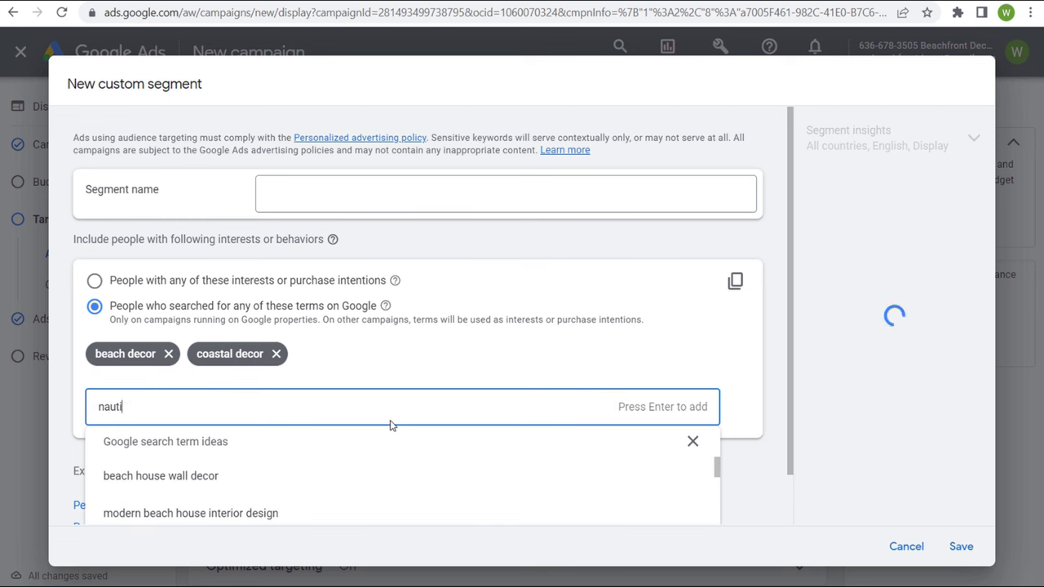
pyautogui.press('Return')
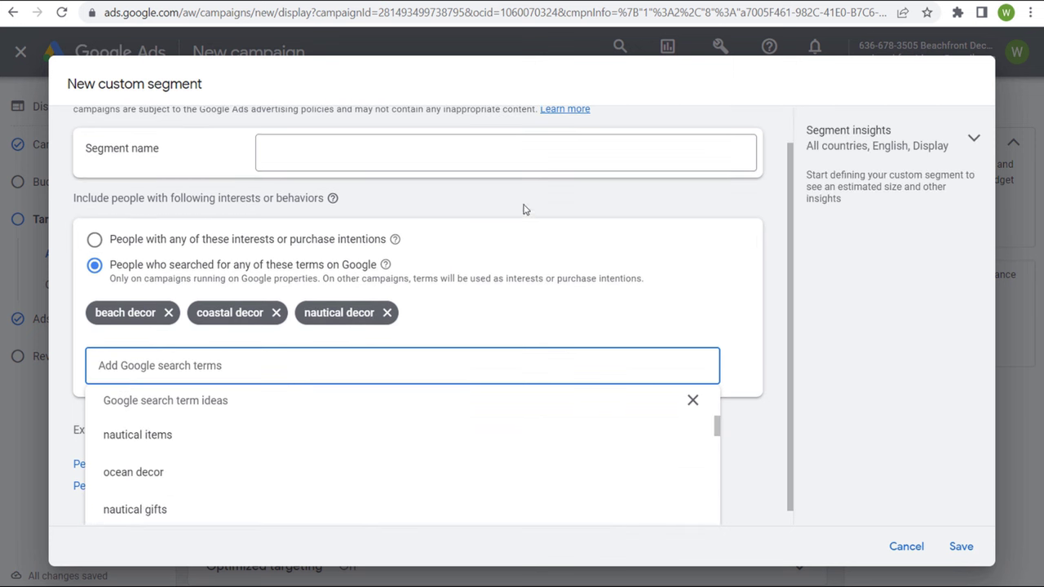
# - Add suggested terms ocean decor, nautical gifts, large nautical wall art, nautical metal wall art, nautical wall decor and outdoor coastal wall decor
pyautogui.click(190, 479)
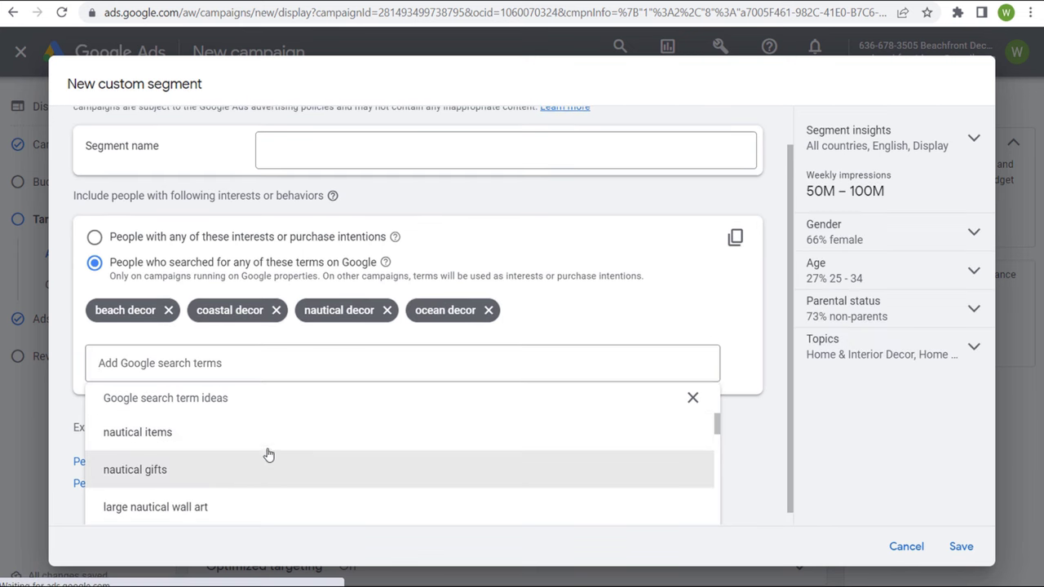
pyautogui.click(204, 475)
pyautogui.click(251, 478)
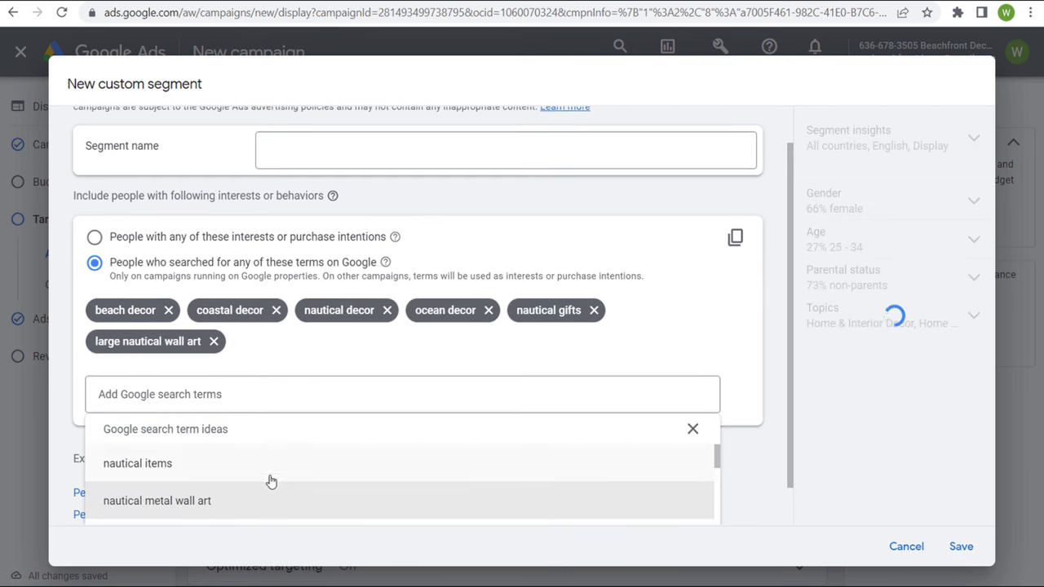
pyautogui.click(283, 497)
pyautogui.click(318, 507)
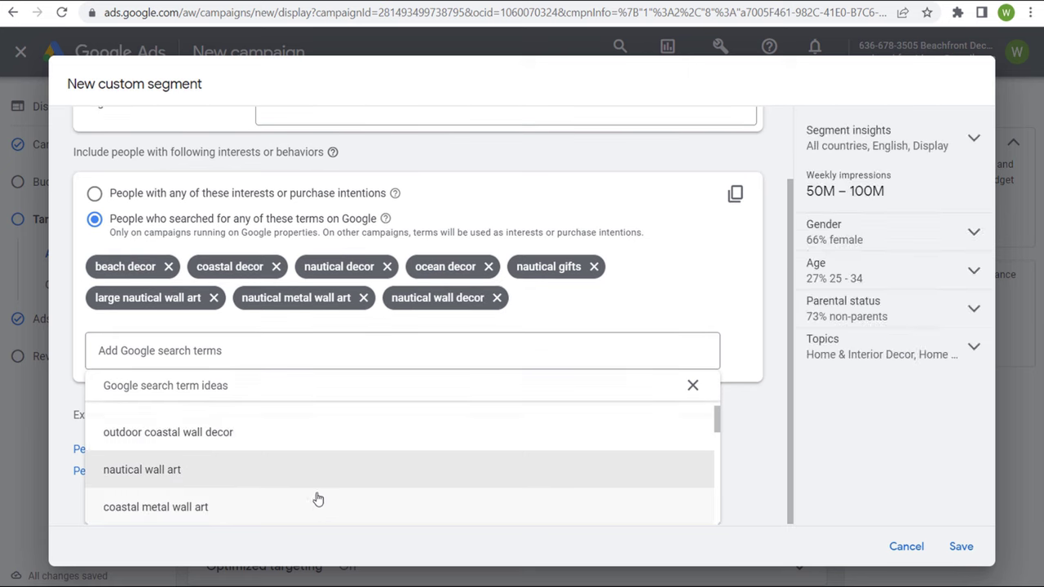
pyautogui.click(311, 433)
pyautogui.click(545, 191)
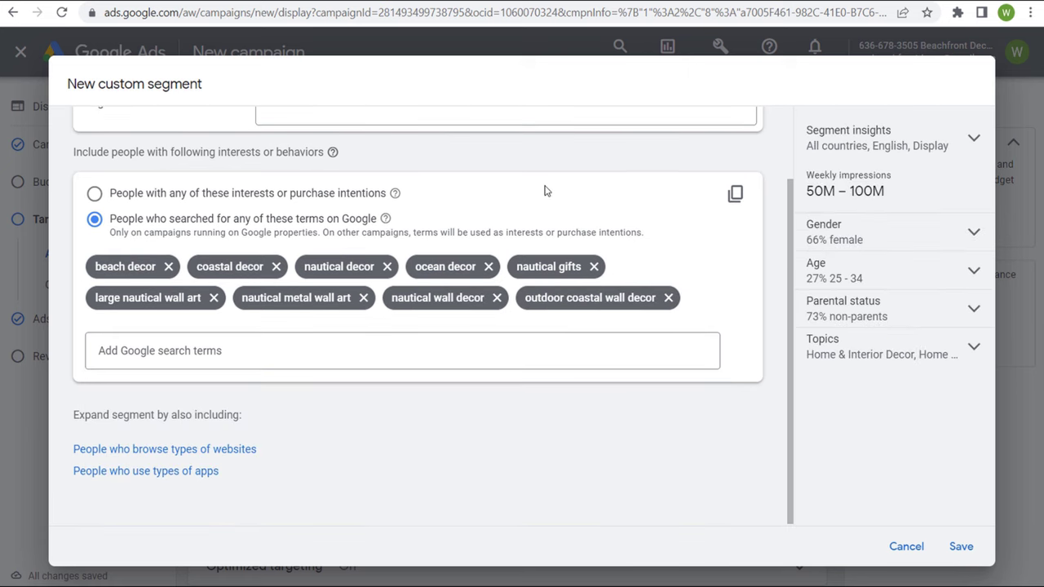
# - Check the weekly impressions estimate in the custom segment's insights
pyautogui.scroll(1, 431, 197)
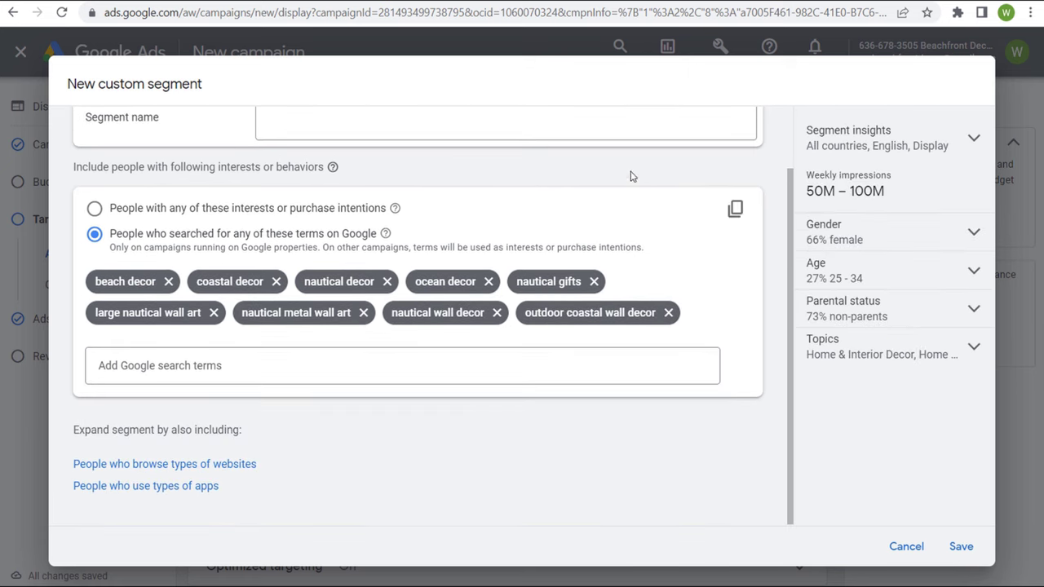
pyautogui.moveTo(807, 173)
pyautogui.mouseDown()
pyautogui.moveTo(897, 172)
pyautogui.moveTo(913, 190)
pyautogui.moveTo(806, 192)
pyautogui.moveTo(814, 179)
pyautogui.mouseUp()
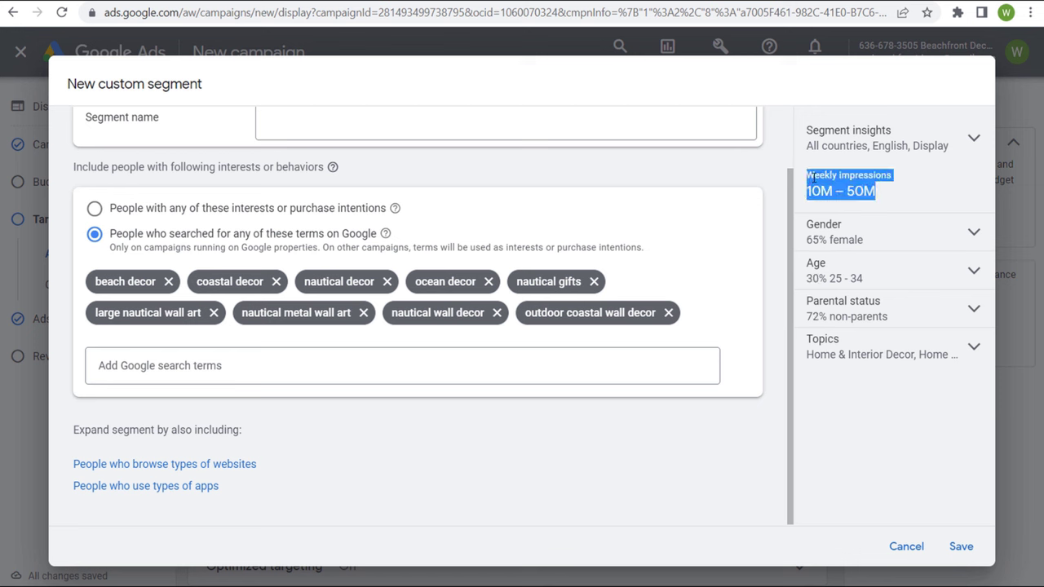
pyautogui.click(830, 196)
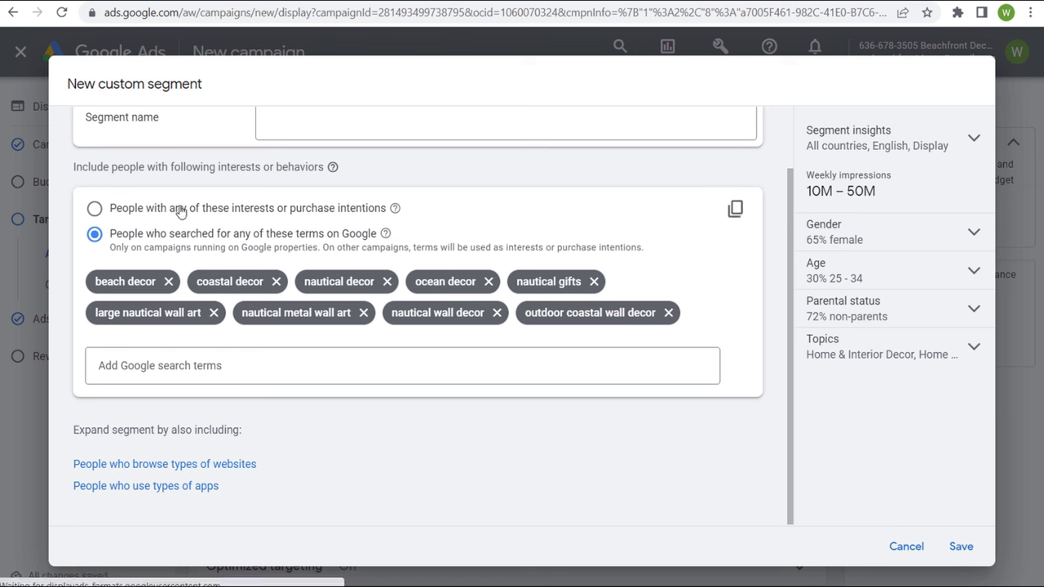
# - Try the interests or purchase intentions option, switch back to Google search terms, and discard the new custom segment
pyautogui.click(348, 211)
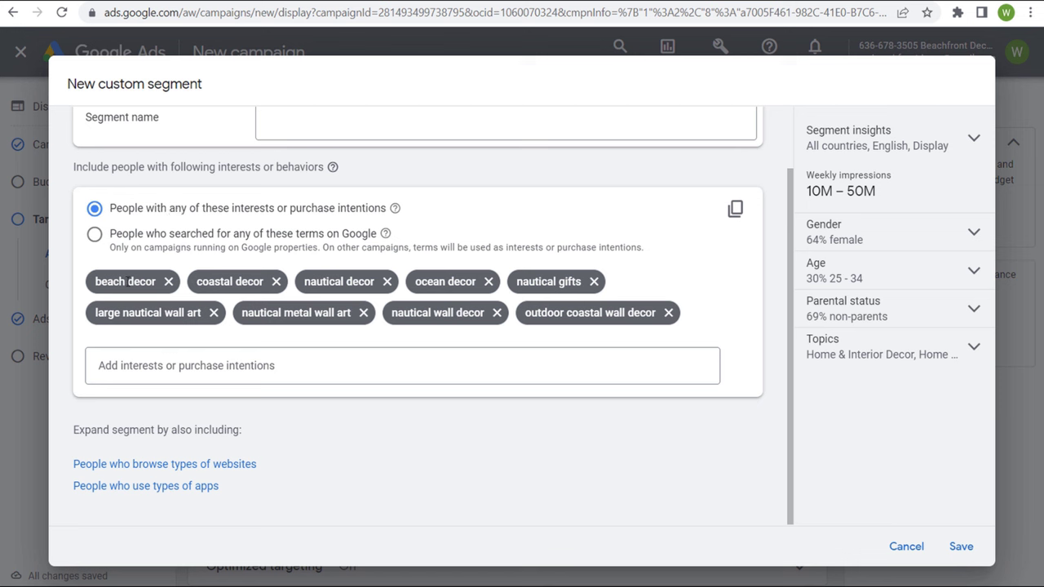
pyautogui.click(114, 238)
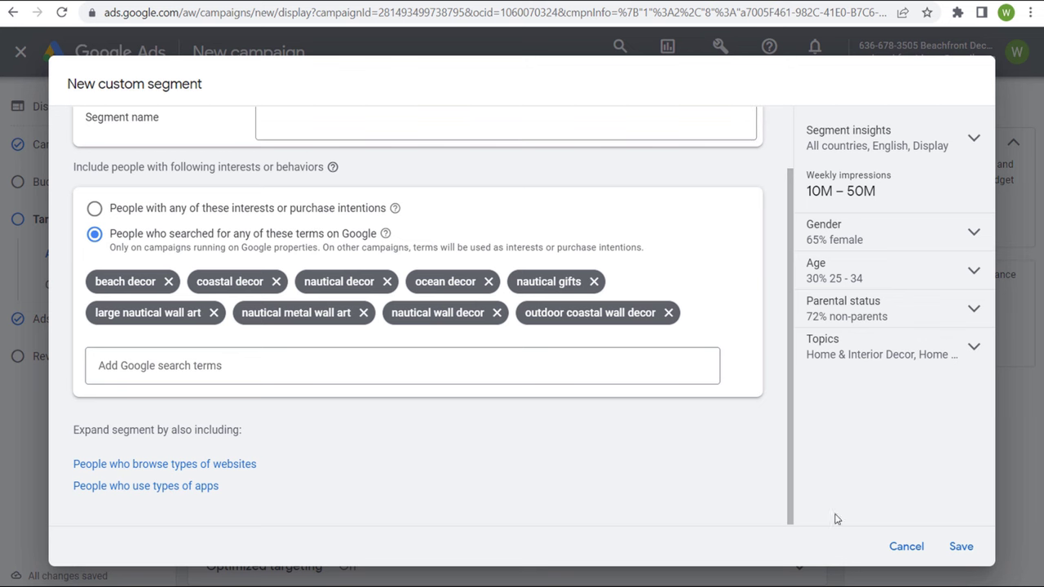
pyautogui.click(906, 547)
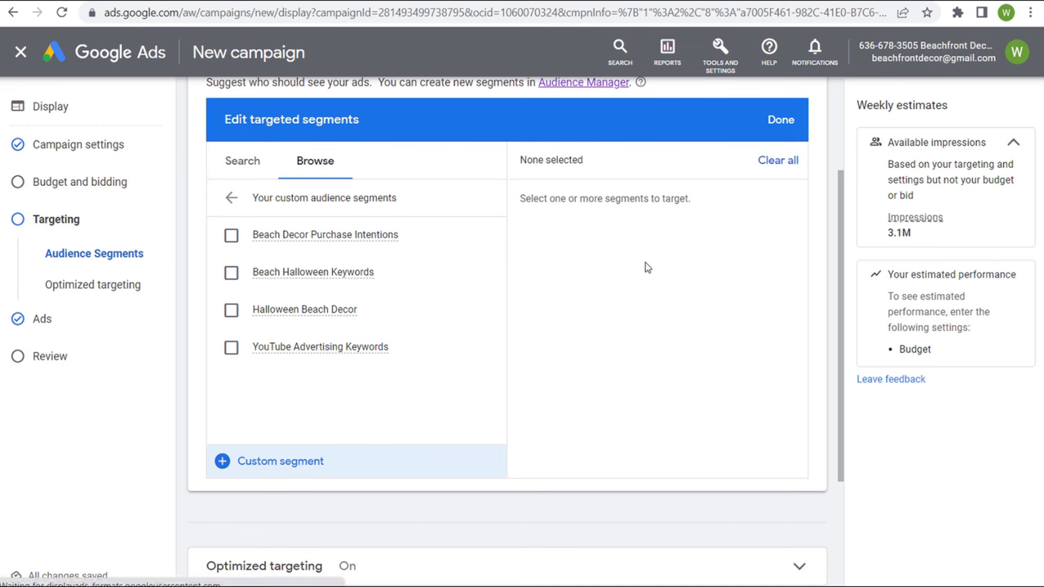
# - Examine the full keyword list and weekly impressions of the Beach Halloween Keywords custom segment
pyautogui.moveTo(300, 277)
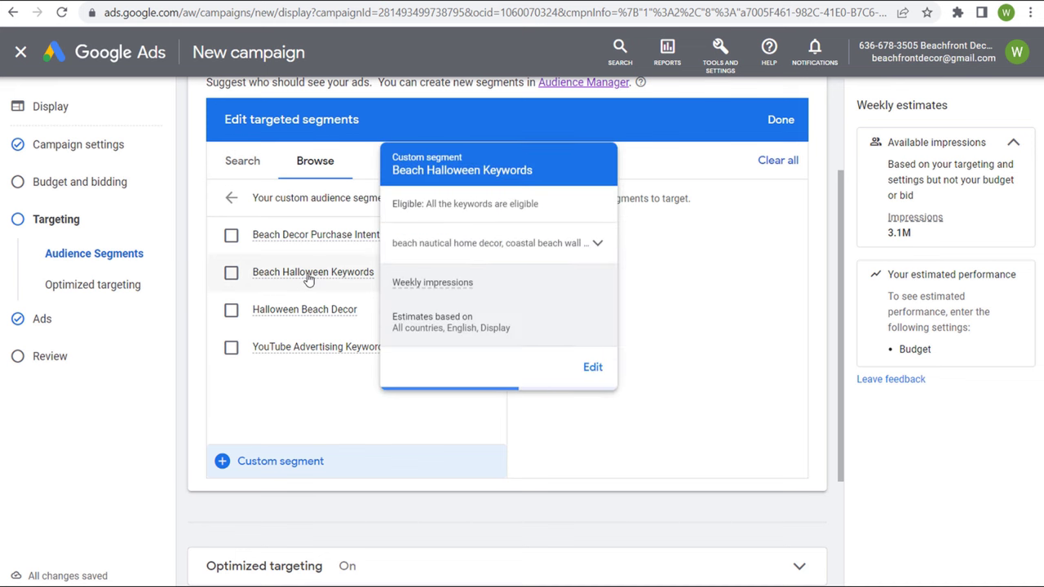
pyautogui.moveTo(325, 272); pyautogui.dragTo(447, 266)
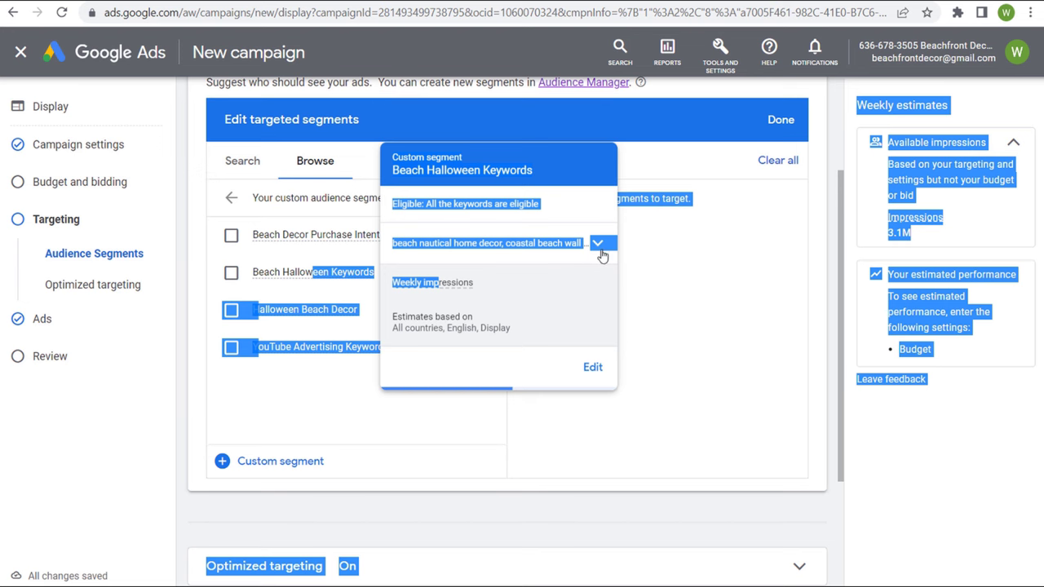
pyautogui.click(599, 248)
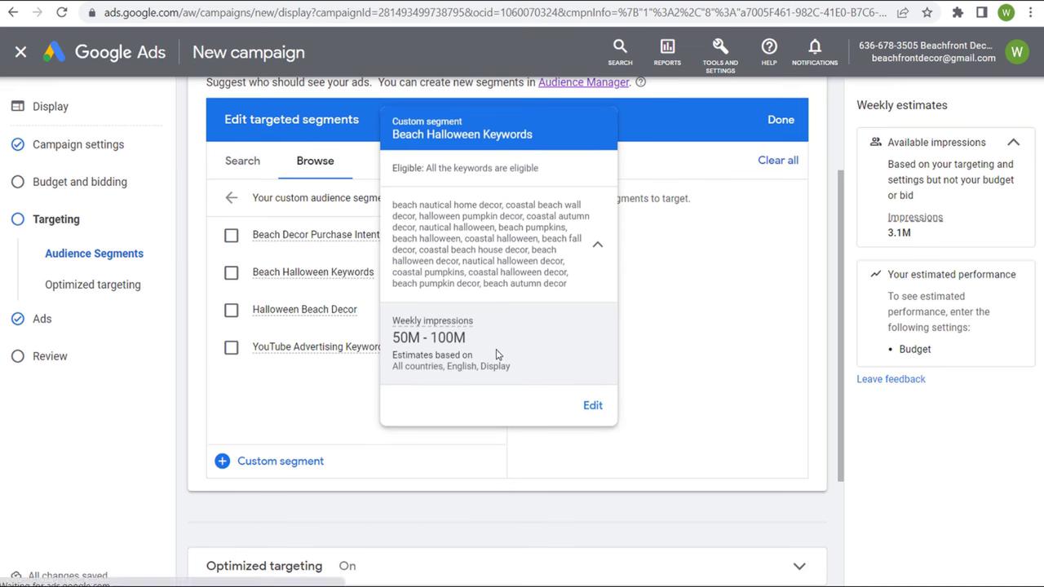
pyautogui.moveTo(467, 338); pyautogui.dragTo(394, 337)
pyautogui.click(433, 341)
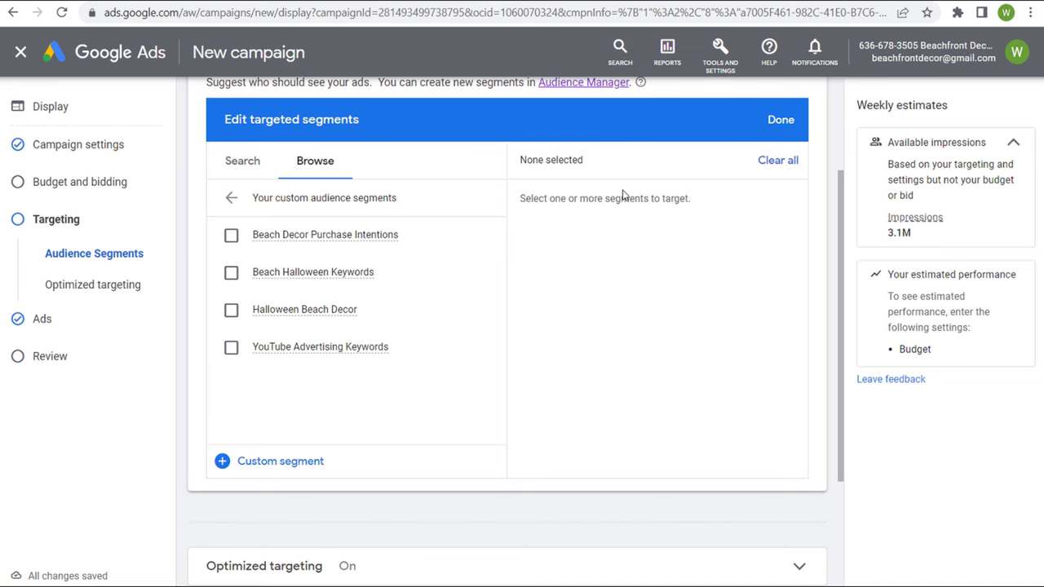
# - Close and reopen the targeted segments editor, and review the top-level audience segment categories
pyautogui.click(779, 121)
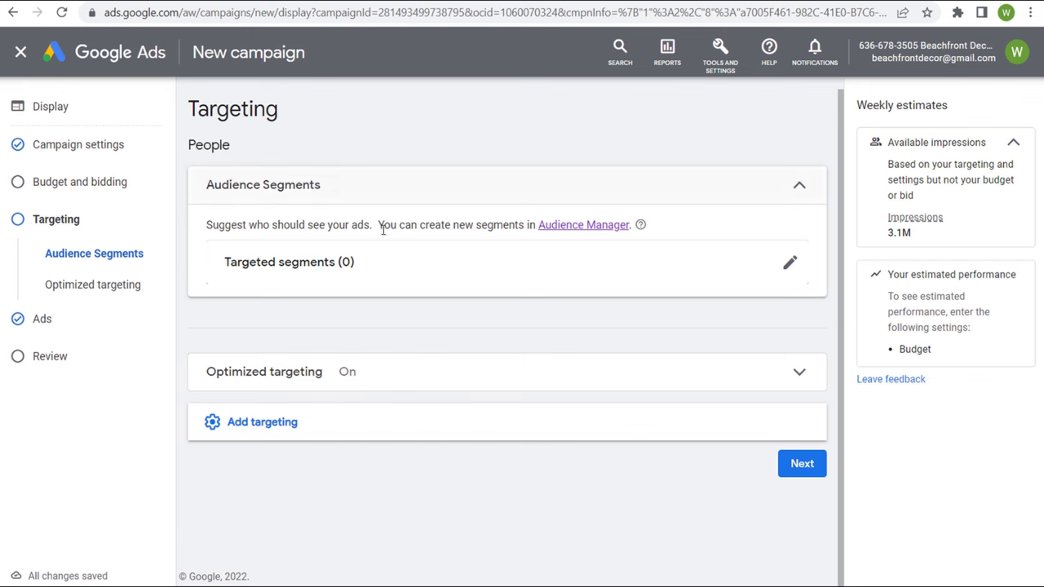
pyautogui.click(781, 273)
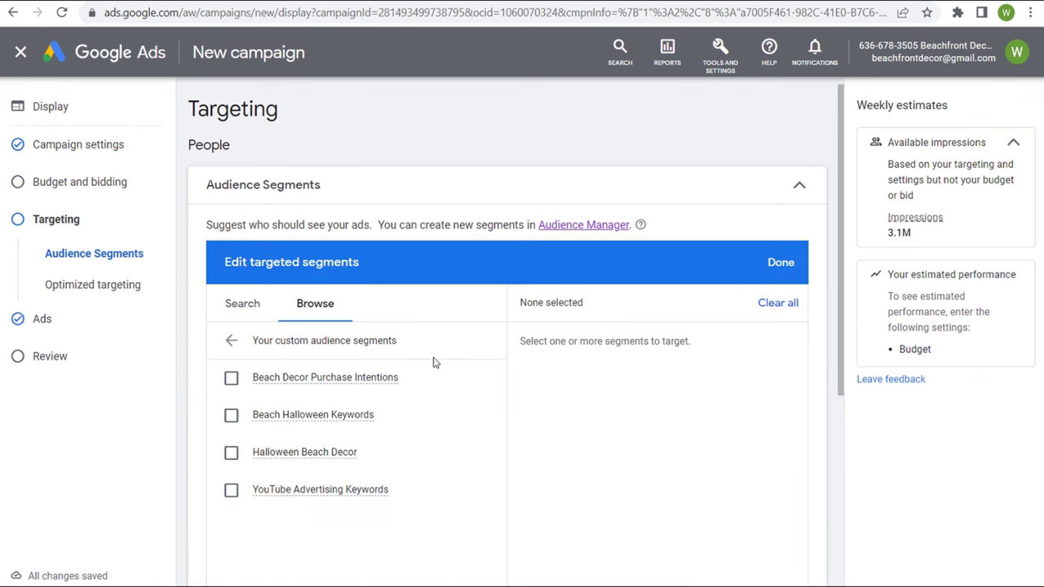
pyautogui.click(232, 339)
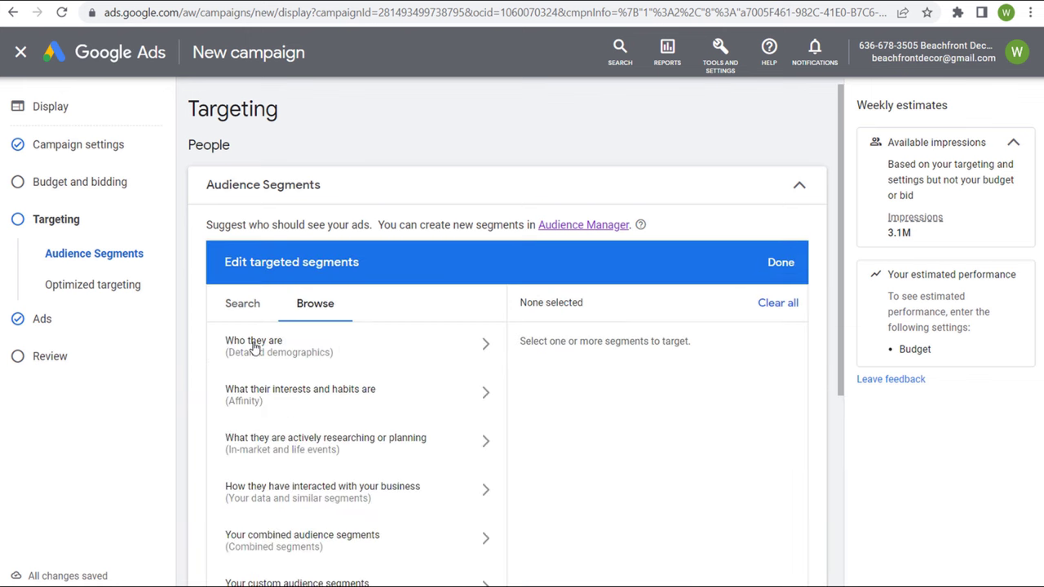
pyautogui.scroll(-1, 362, 344)
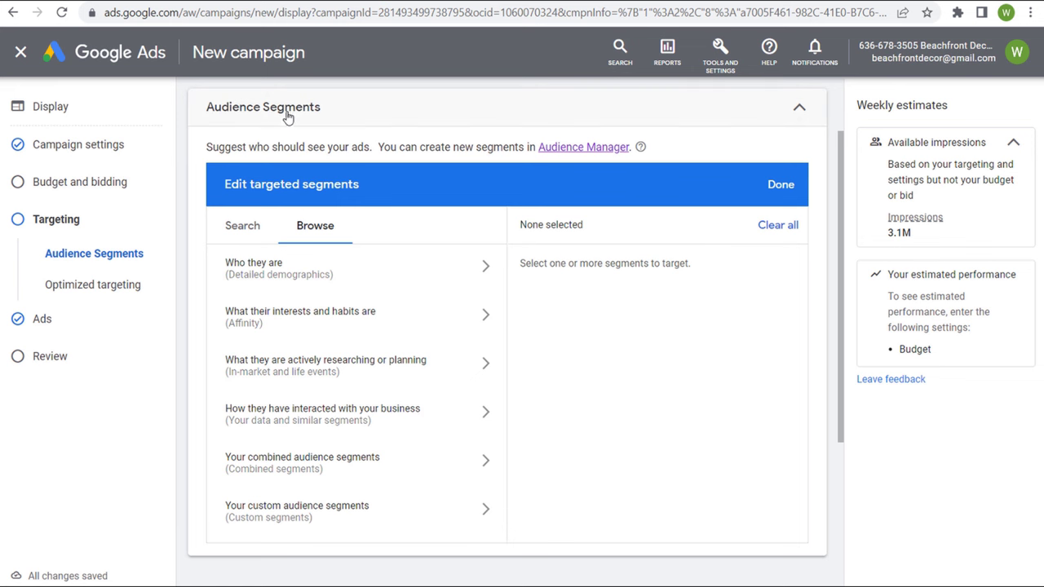
# - Finish editing the targeted segments with none selected and expand the Optimized targeting section to read its description
pyautogui.click(778, 185)
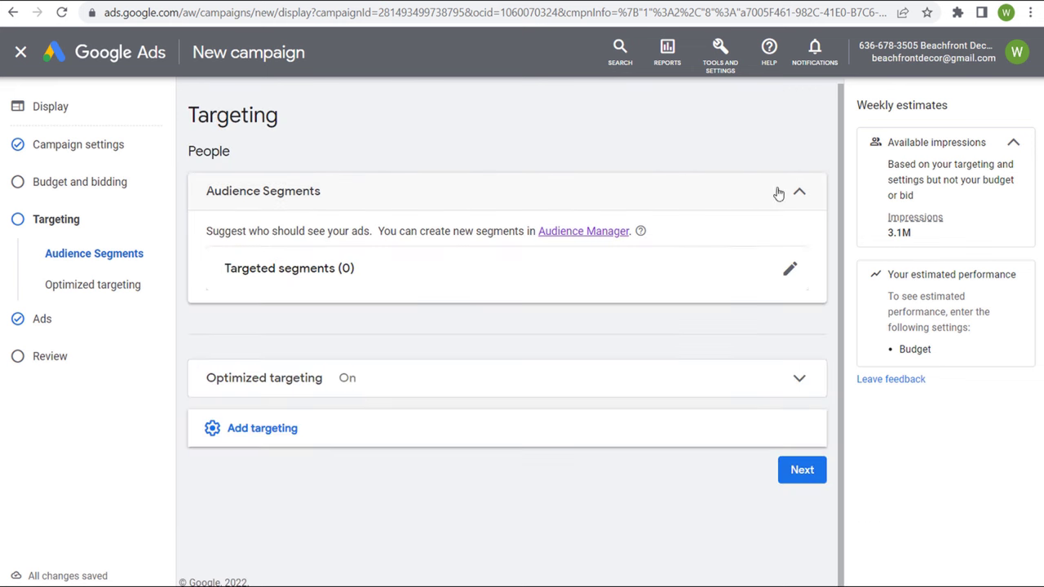
pyautogui.click(804, 383)
pyautogui.scroll(-1, 614, 346)
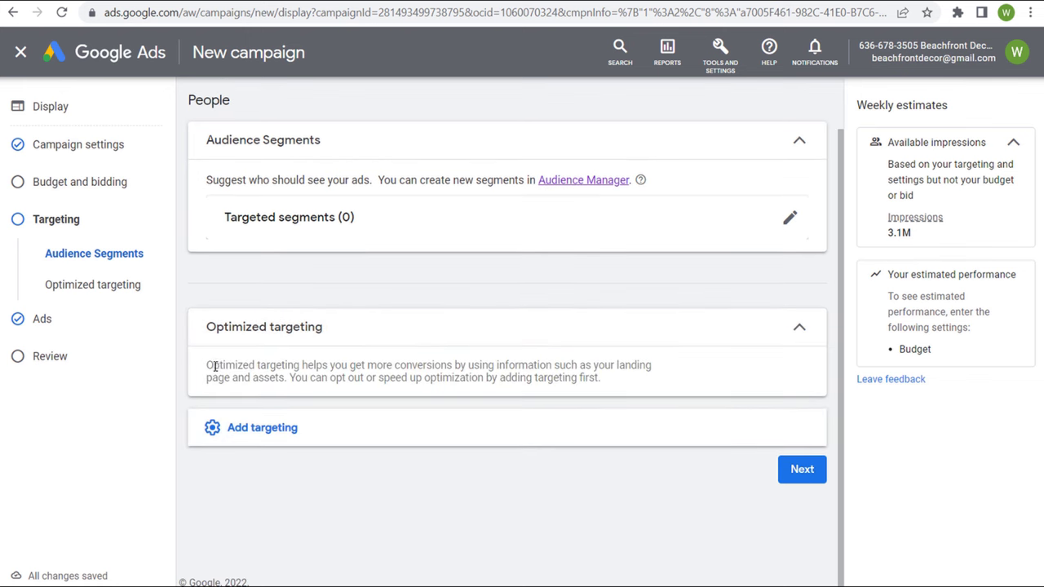
# - Read the Optimized targeting description about getting more conversions, then collapse the section
pyautogui.moveTo(215, 366); pyautogui.dragTo(517, 364)
pyautogui.click(568, 357)
pyautogui.moveTo(656, 372); pyautogui.dragTo(232, 366)
pyautogui.click(359, 367)
pyautogui.click(796, 326)
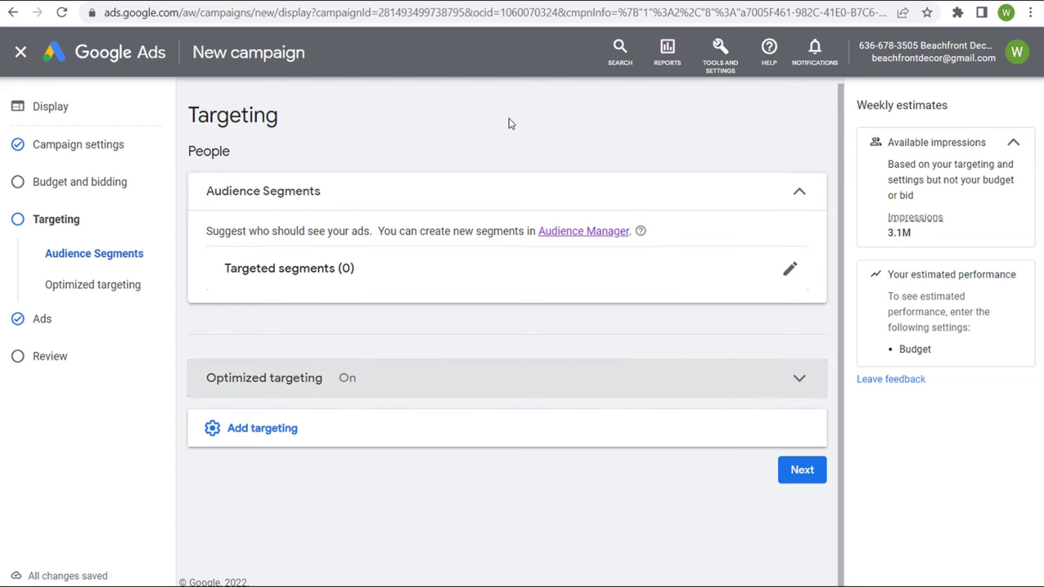
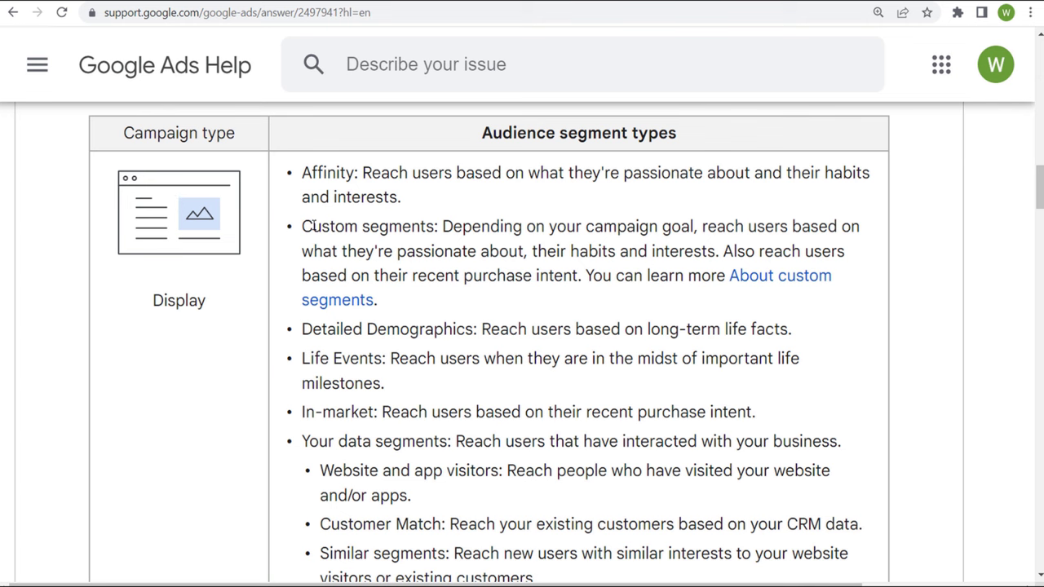
# - In the Google Ads Help article, review the audience segment types for Display and Search campaigns, from Affinity to your data segments
pyautogui.scroll(-1, 313, 226)
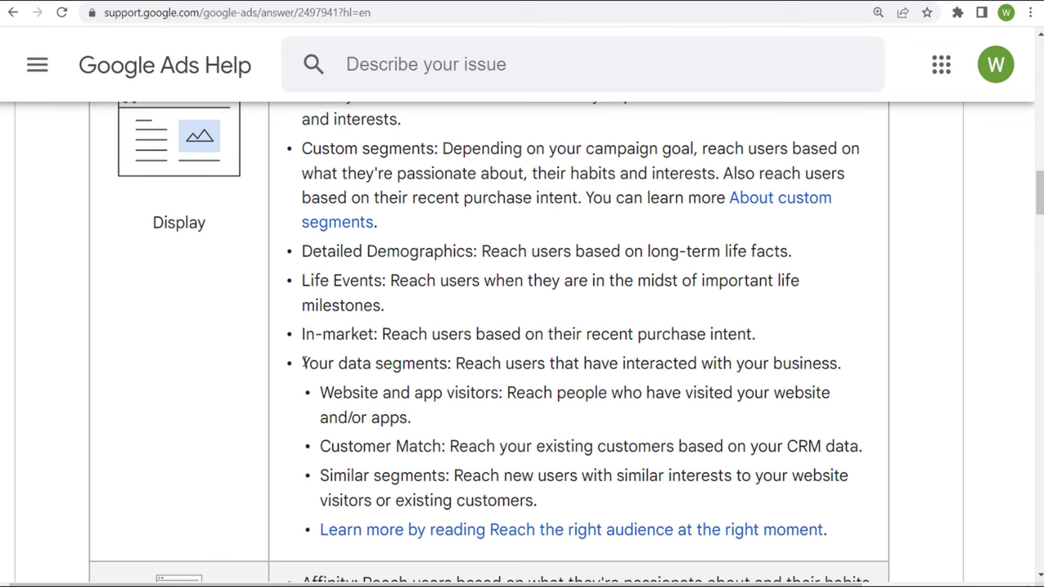
pyautogui.scroll(-5, 477, 366)
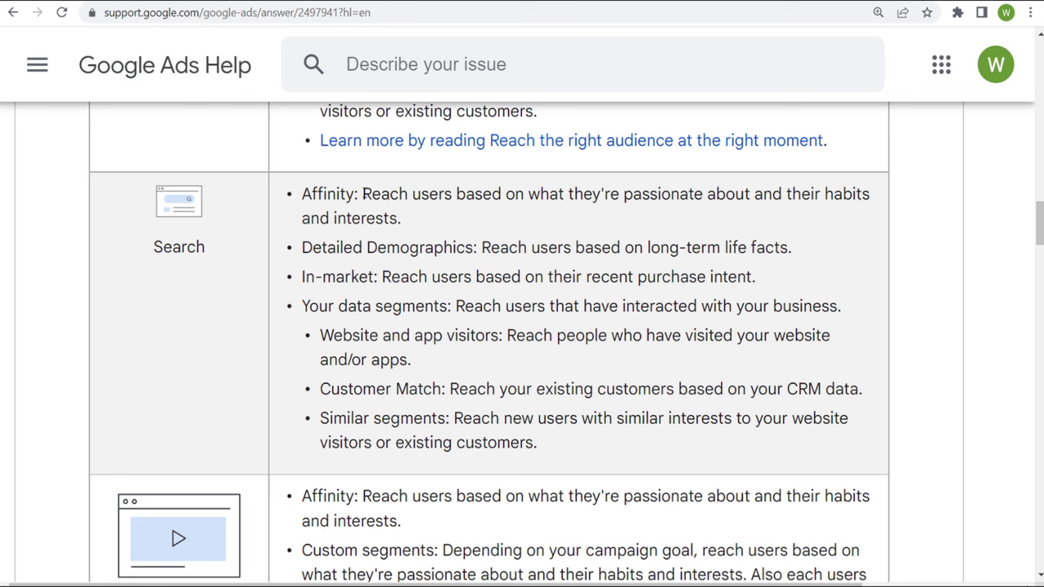
pyautogui.moveTo(356, 194); pyautogui.dragTo(300, 196)
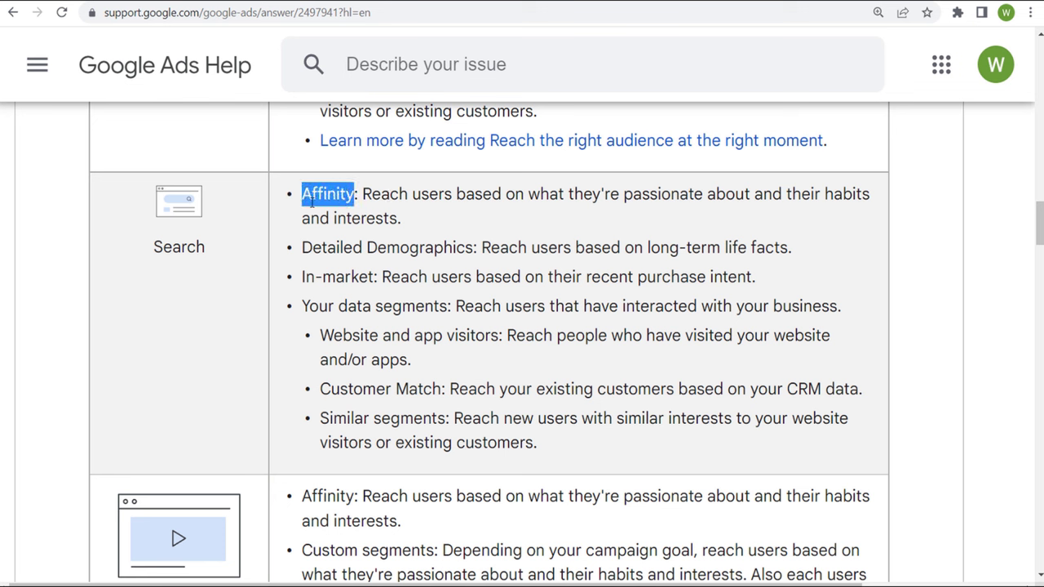
pyautogui.click(367, 230)
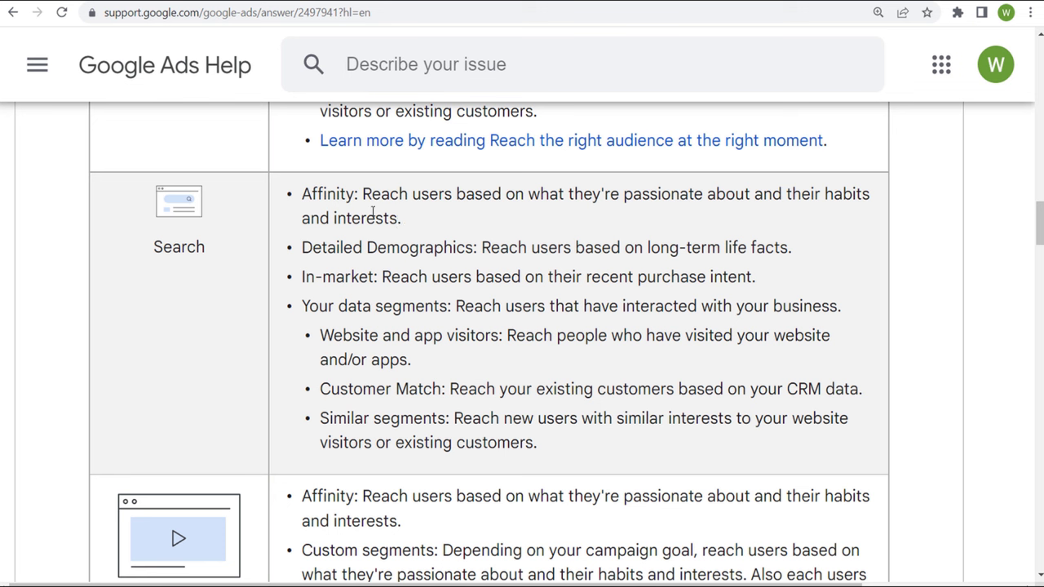
pyautogui.moveTo(355, 195); pyautogui.dragTo(307, 194)
pyautogui.click(307, 194)
pyautogui.moveTo(321, 336); pyautogui.dragTo(381, 336)
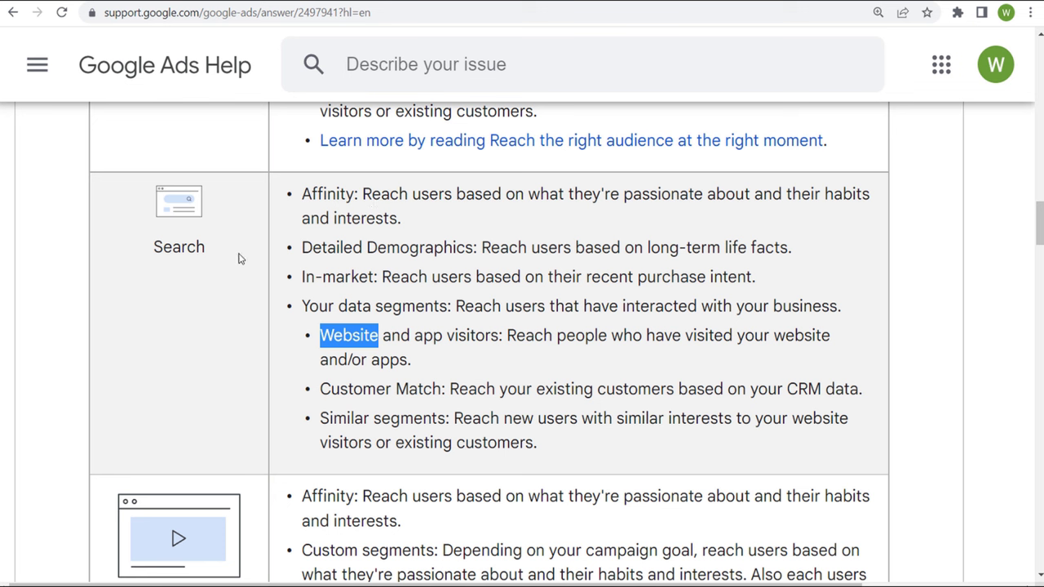
pyautogui.moveTo(207, 249); pyautogui.dragTo(155, 254)
pyautogui.click(309, 201)
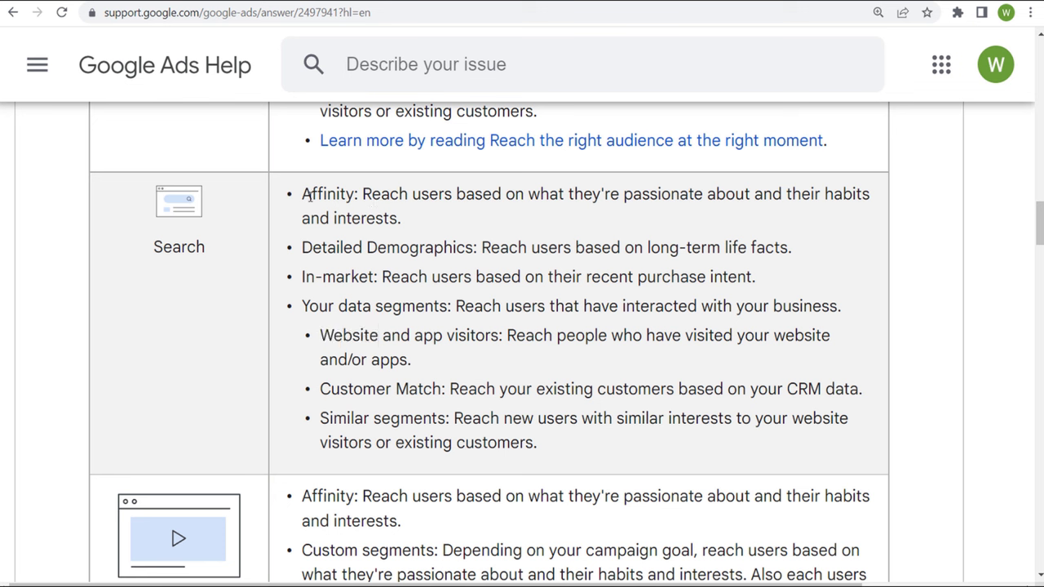
pyautogui.moveTo(302, 195); pyautogui.dragTo(356, 196)
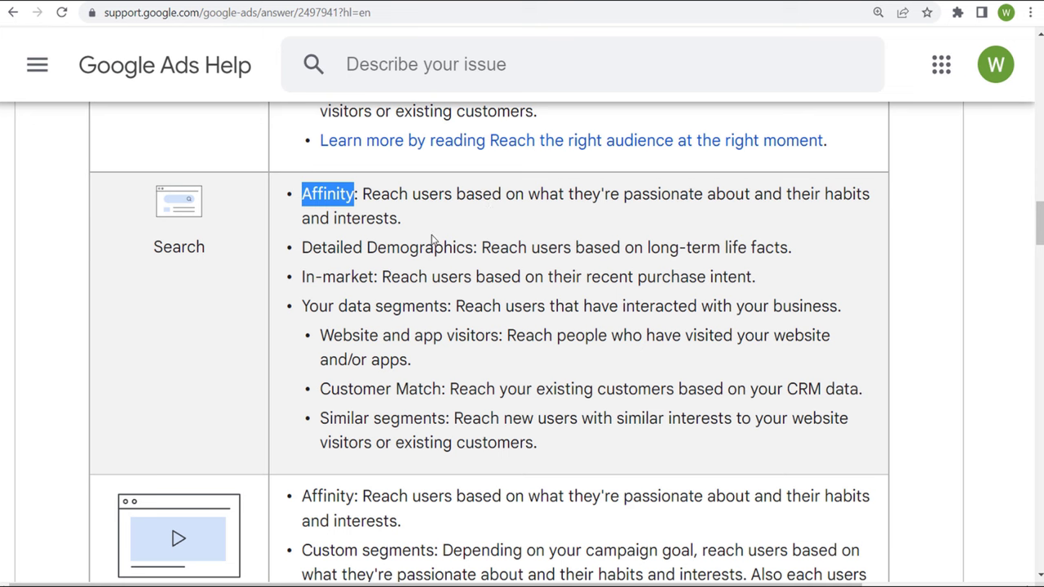
# - Review the audience segment types for Video campaigns, including affinity, custom segments, detailed demographics, in-market and your data segments
pyautogui.scroll(-3, 428, 238)
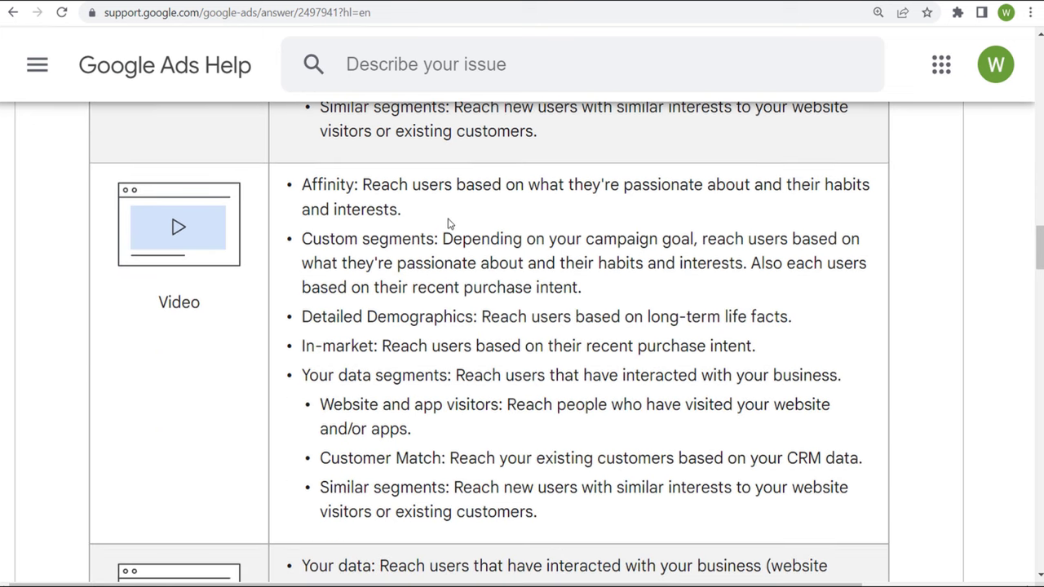
pyautogui.moveTo(302, 184); pyautogui.dragTo(358, 184)
pyautogui.moveTo(312, 238); pyautogui.dragTo(411, 238)
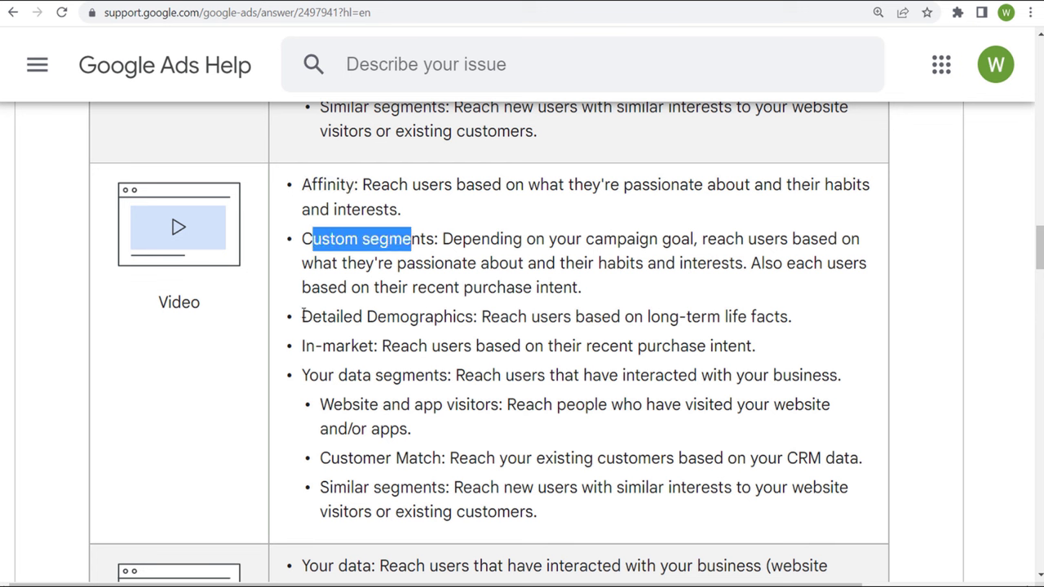
pyautogui.moveTo(301, 316); pyautogui.dragTo(429, 316)
pyautogui.moveTo(306, 346); pyautogui.dragTo(403, 375)
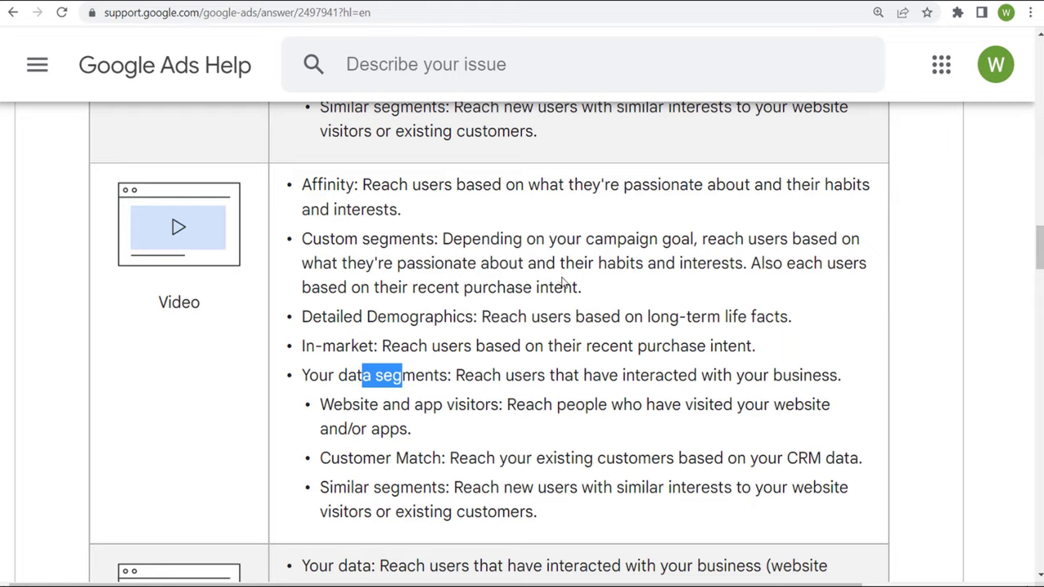
pyautogui.scroll(4, 561, 277)
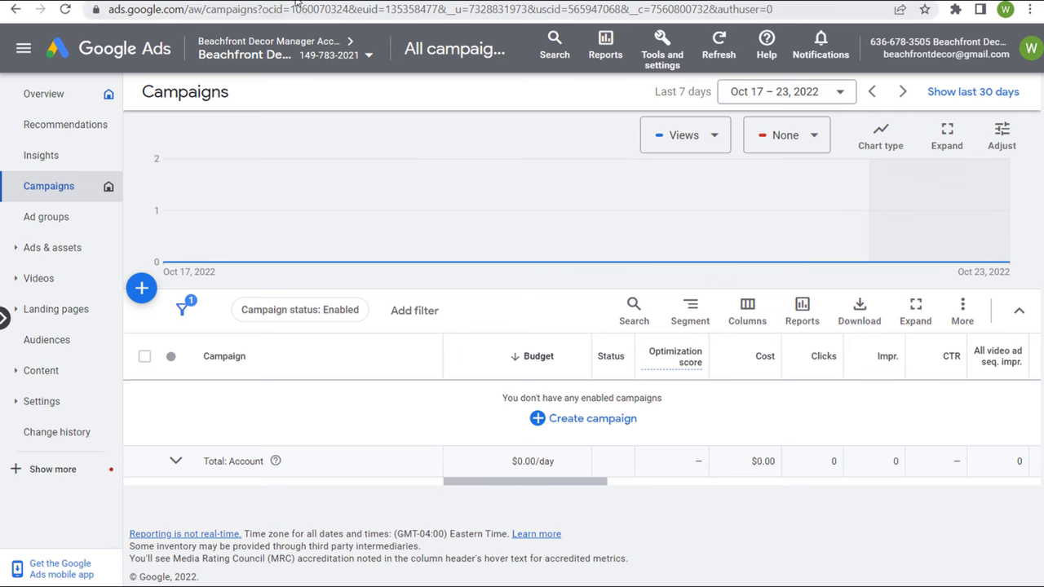
# - Switch to Google Analytics and open the Data Collection settings of the Beachfront Decor property
pyautogui.click(253, 6)
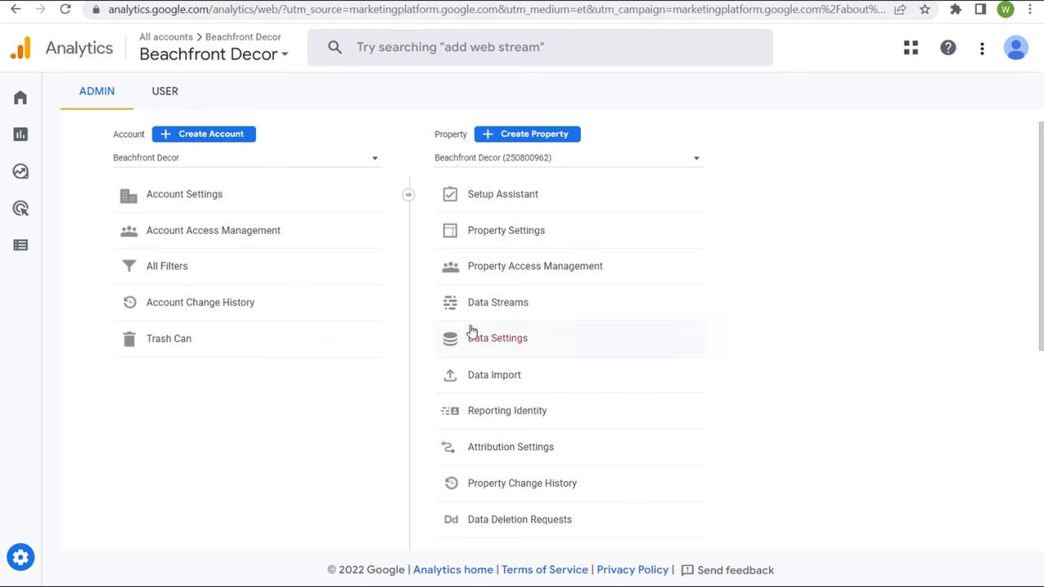
pyautogui.moveTo(27, 564)
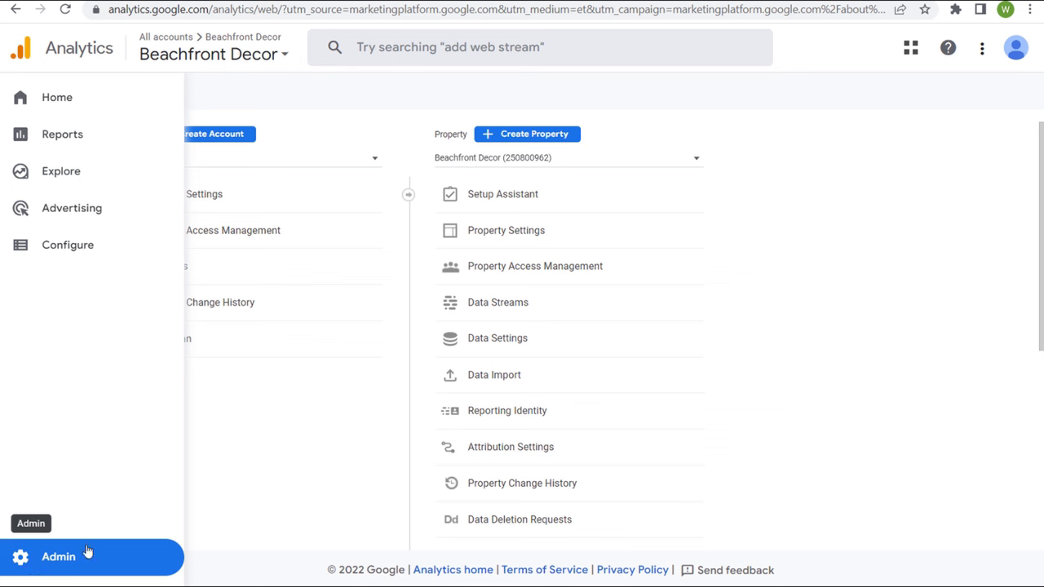
pyautogui.click(498, 342)
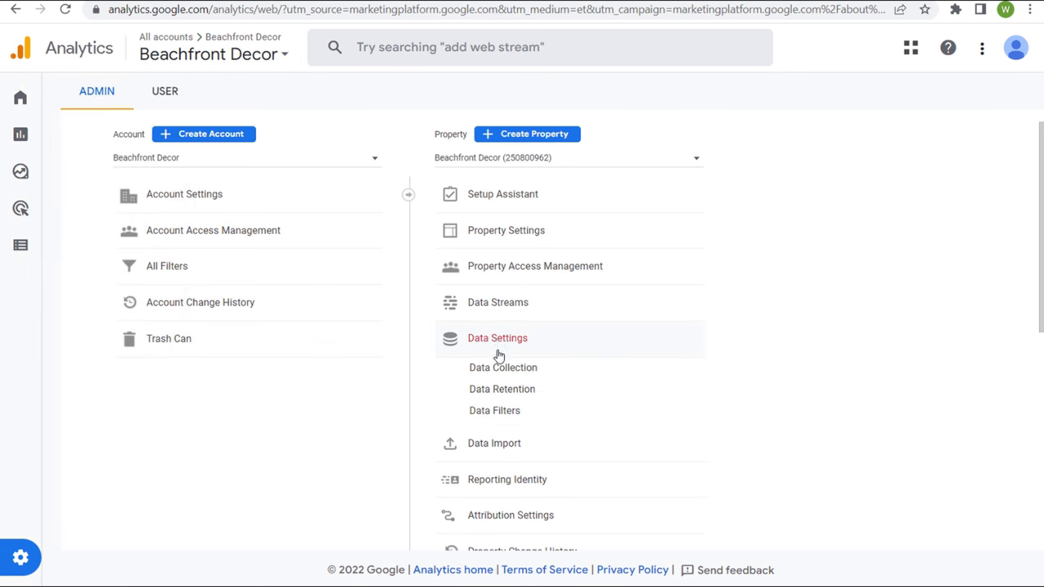
pyautogui.click(513, 371)
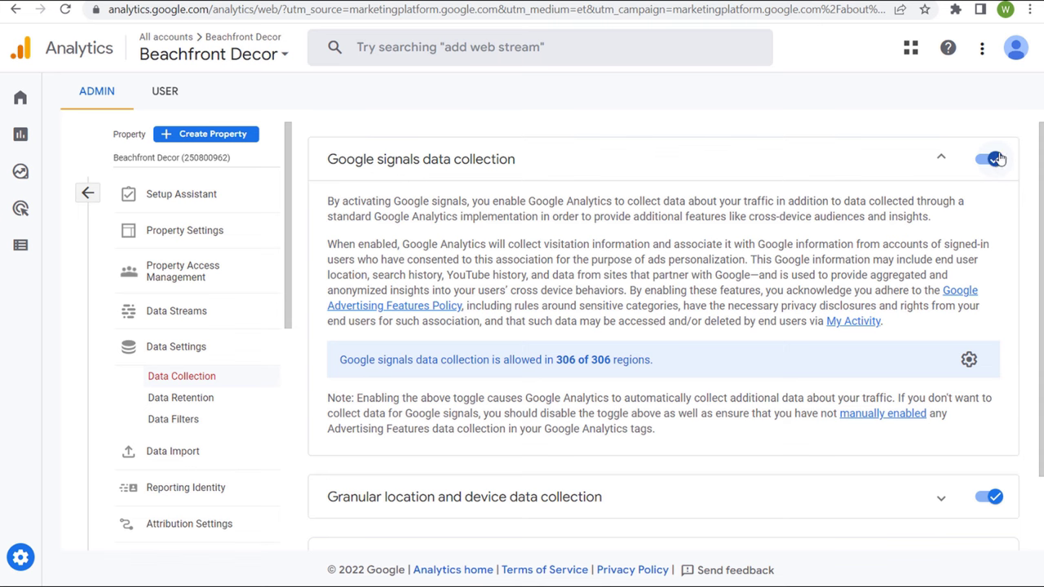
# - Expand the User Data Collection Acknowledgement and read its statement on privacy disclosures and rights from end users
pyautogui.scroll(-1, 834, 324)
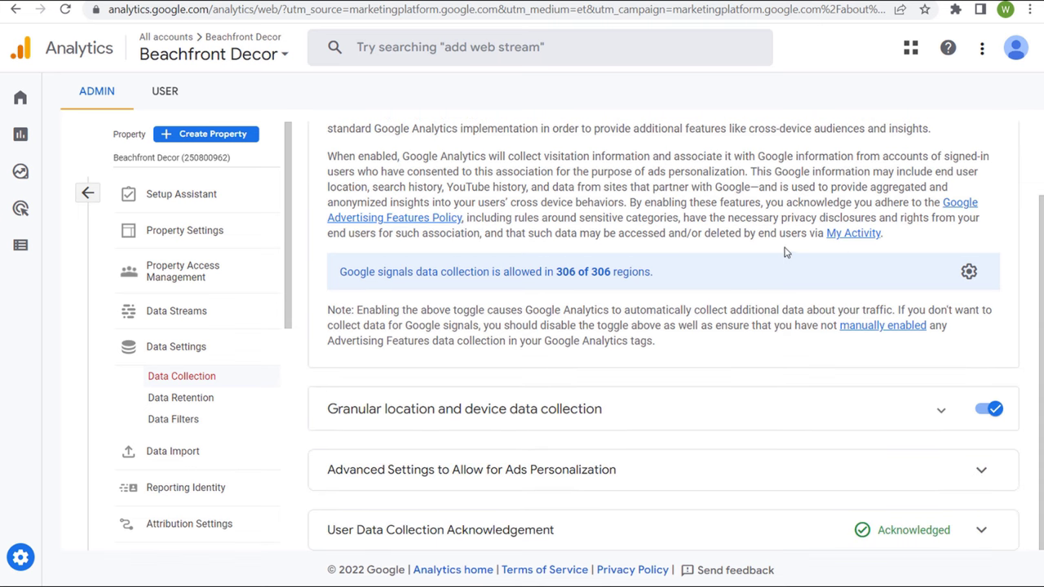
pyautogui.click(979, 528)
pyautogui.scroll(-1, 815, 350)
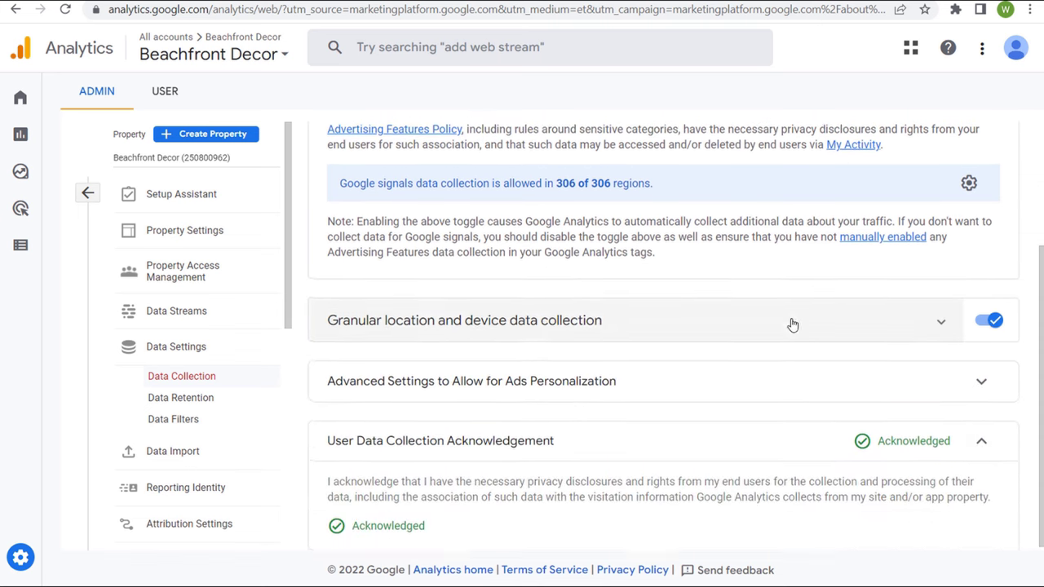
pyautogui.moveTo(335, 441); pyautogui.dragTo(560, 459)
pyautogui.click(573, 505)
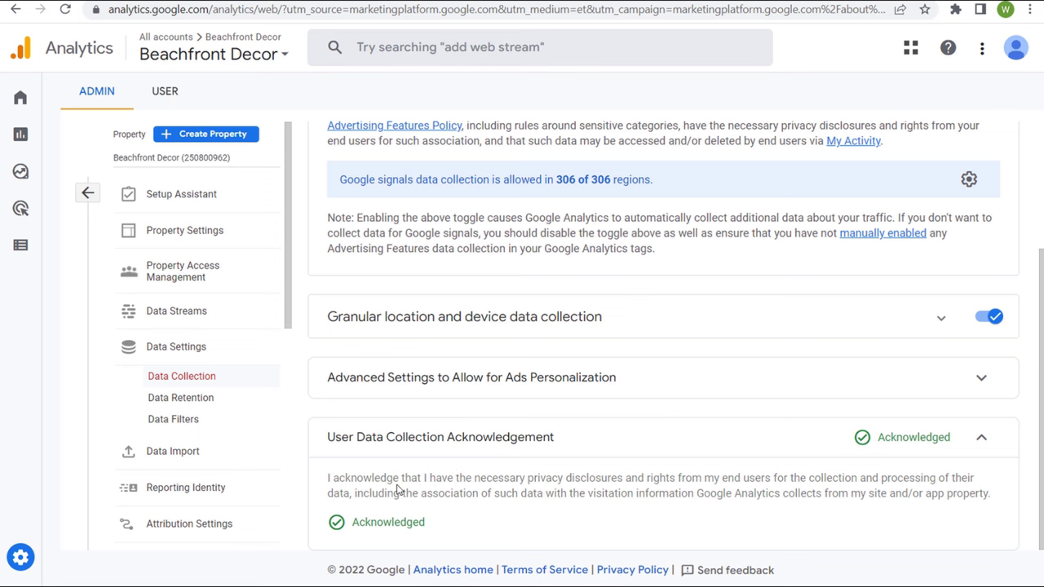
pyautogui.moveTo(345, 478); pyautogui.dragTo(811, 494)
pyautogui.click(811, 494)
pyautogui.moveTo(421, 492); pyautogui.dragTo(628, 506)
pyautogui.click(767, 505)
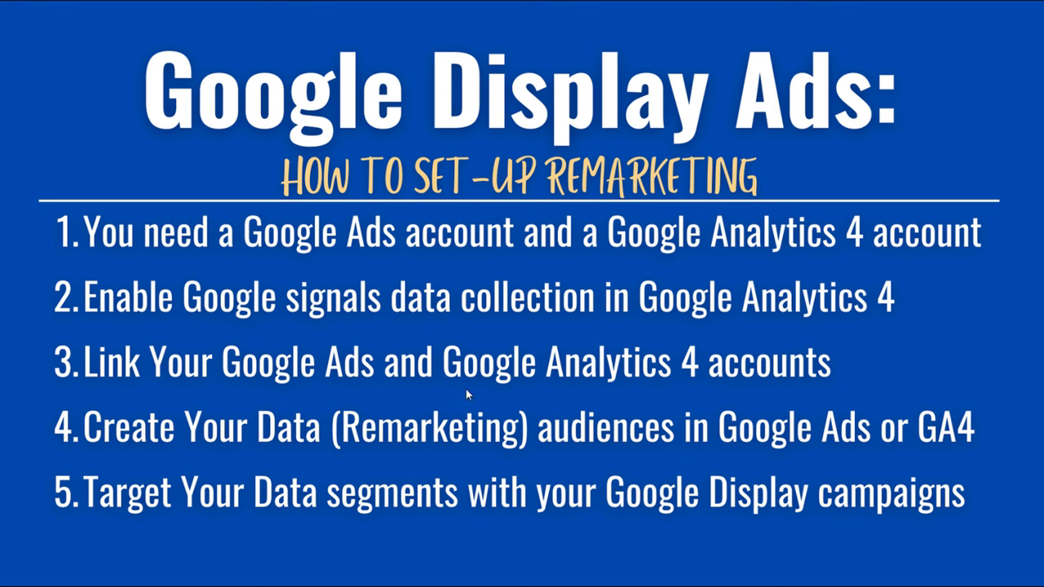
# - Switch to the Google Ads account and open its linked accounts page
pyautogui.hotkey('alt', 'Tab')
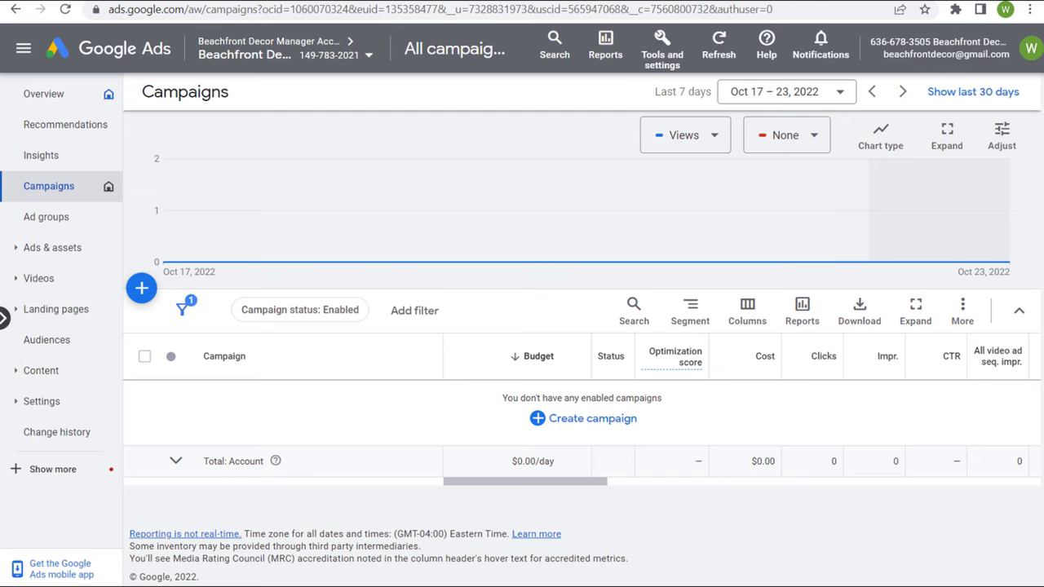
pyautogui.click(662, 50)
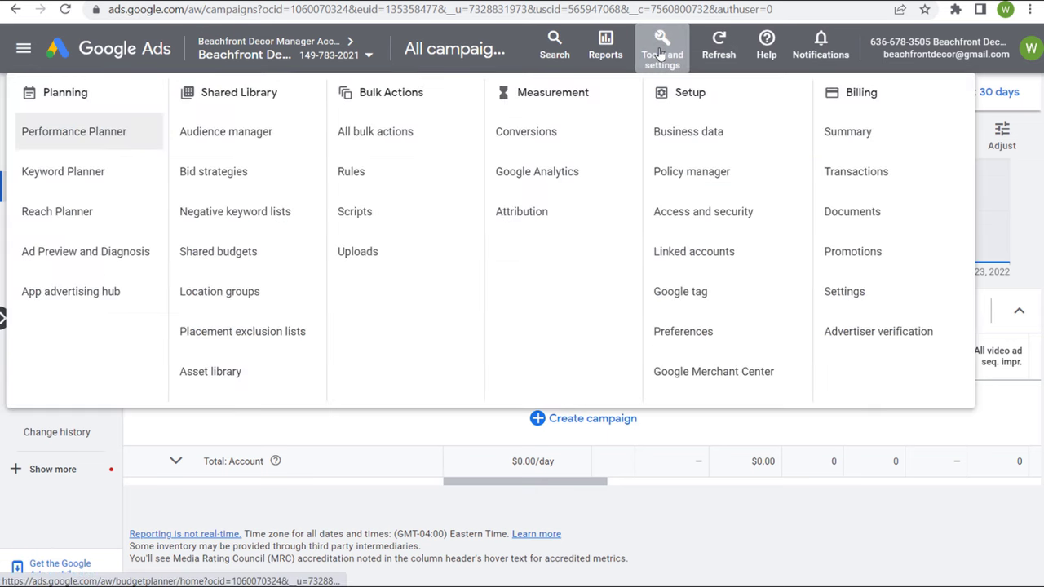
pyautogui.click(699, 255)
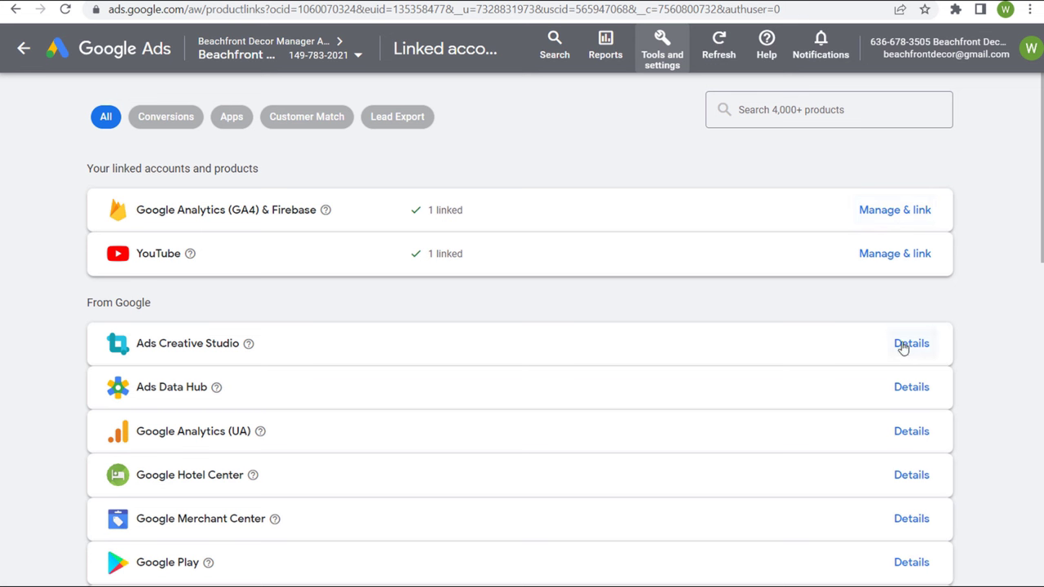
# - Open the Google Analytics (UA) details and examine the Beachfront Decor property's link status and actions
pyautogui.click(912, 433)
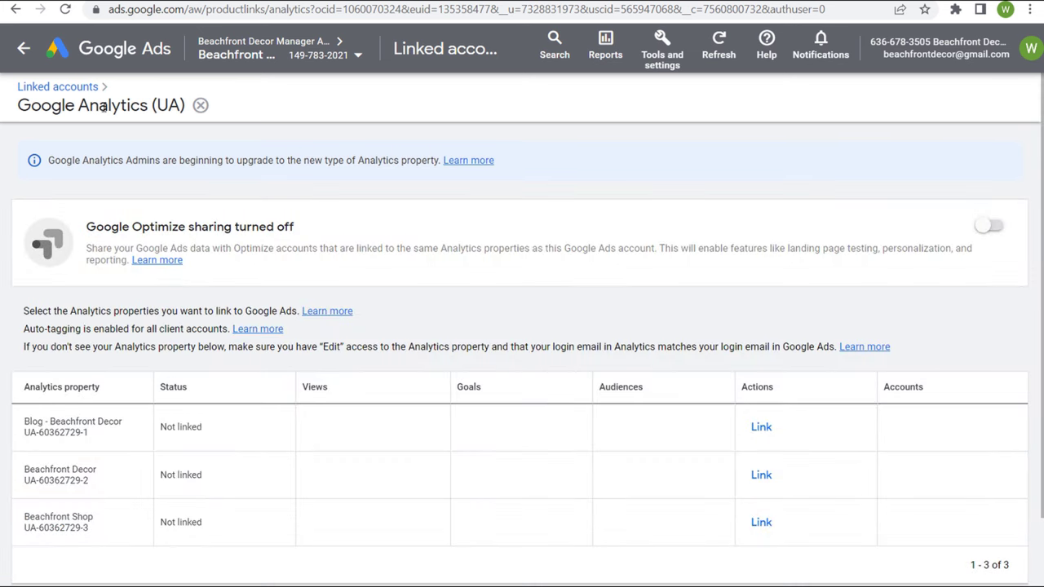
pyautogui.doubleClick(161, 104)
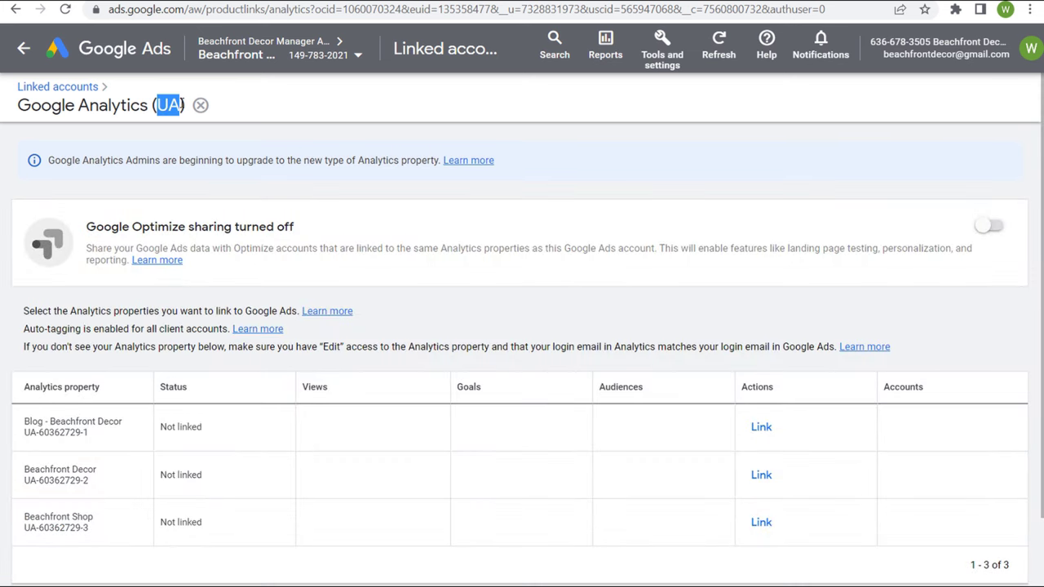
pyautogui.click(183, 137)
pyautogui.scroll(-1, 293, 224)
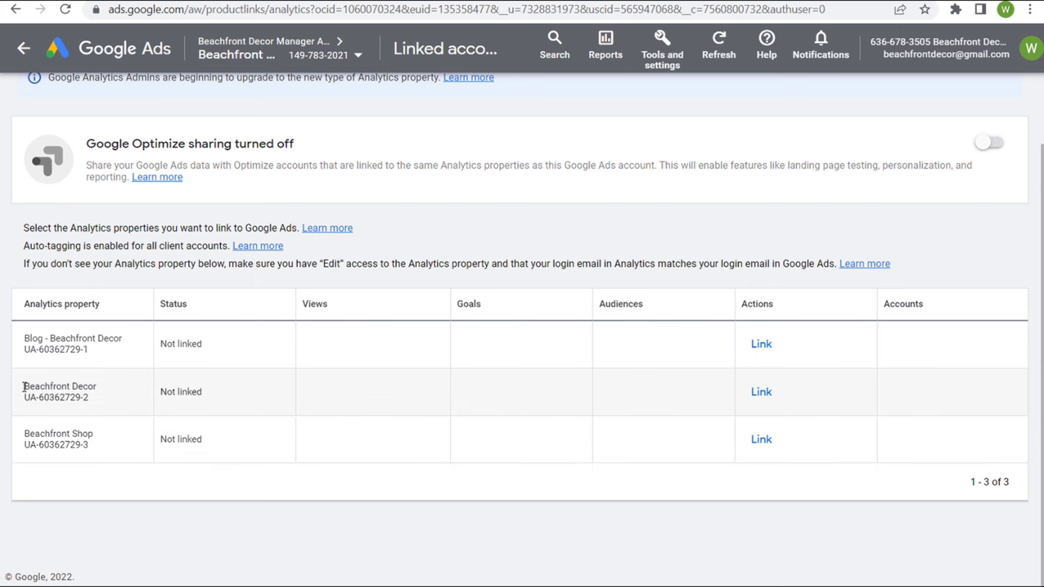
pyautogui.moveTo(26, 391); pyautogui.dragTo(104, 395)
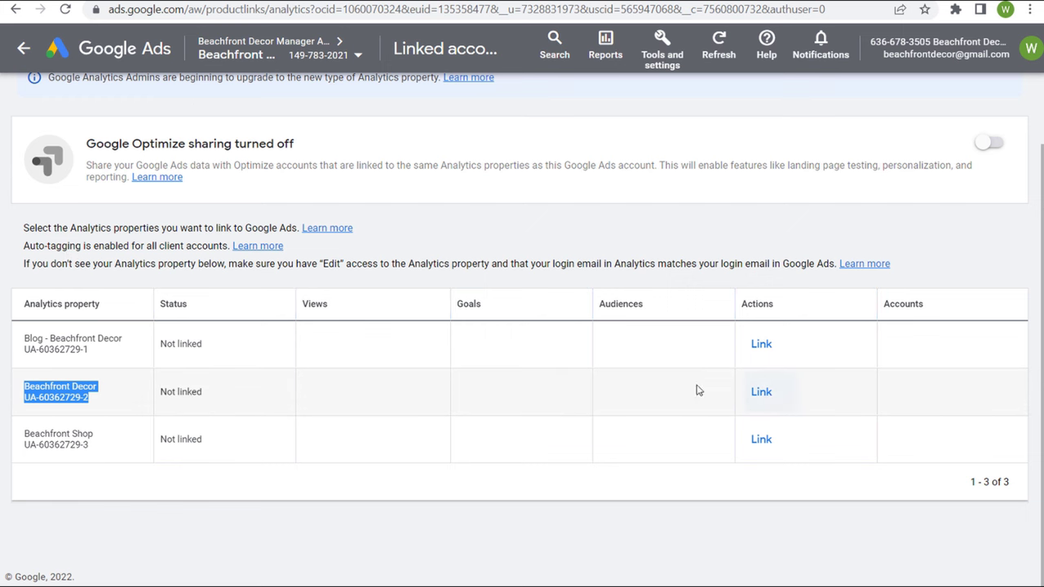
pyautogui.scroll(1, 615, 363)
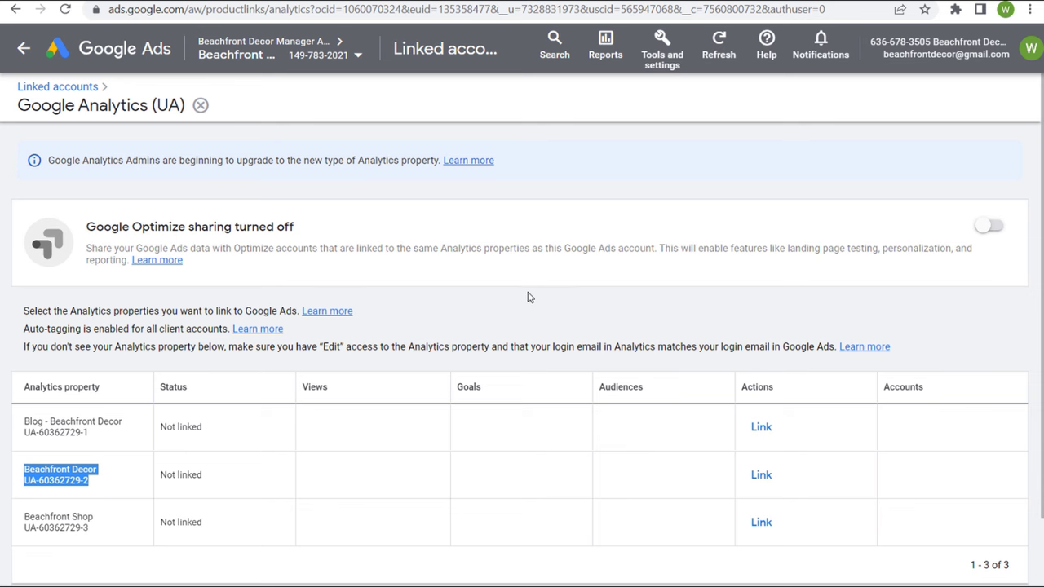
# - Return to the linked accounts and inspect the Beachfront Decor property under Google Analytics (GA4) & Firebase
pyautogui.click(80, 88)
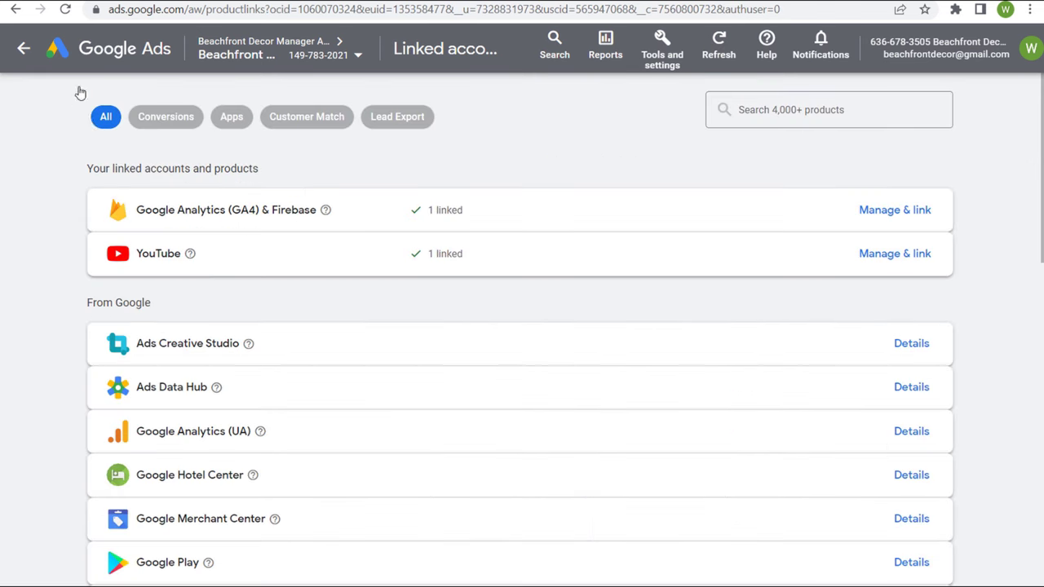
pyautogui.click(909, 212)
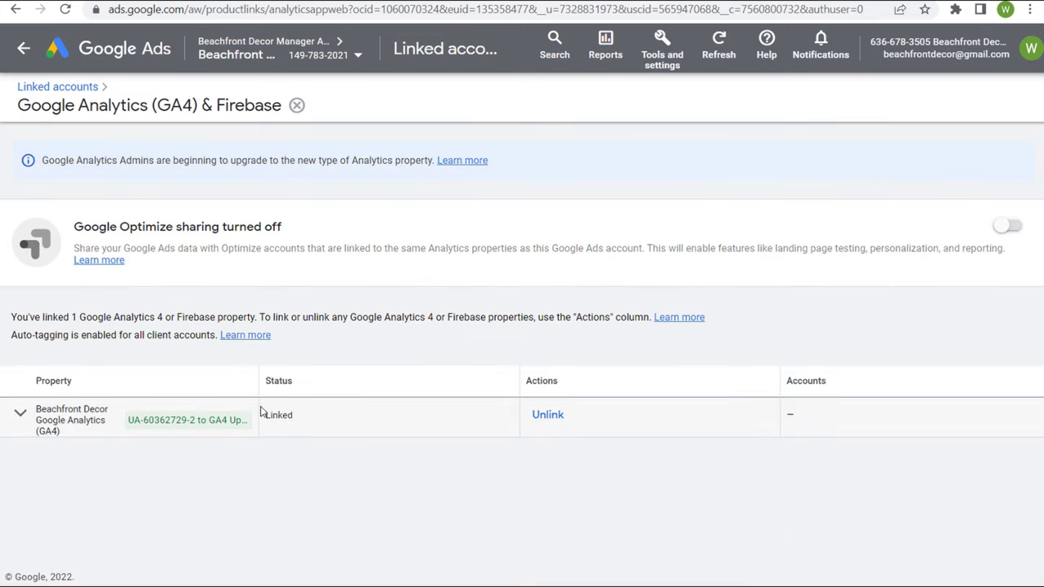
pyautogui.moveTo(134, 419); pyautogui.dragTo(247, 418)
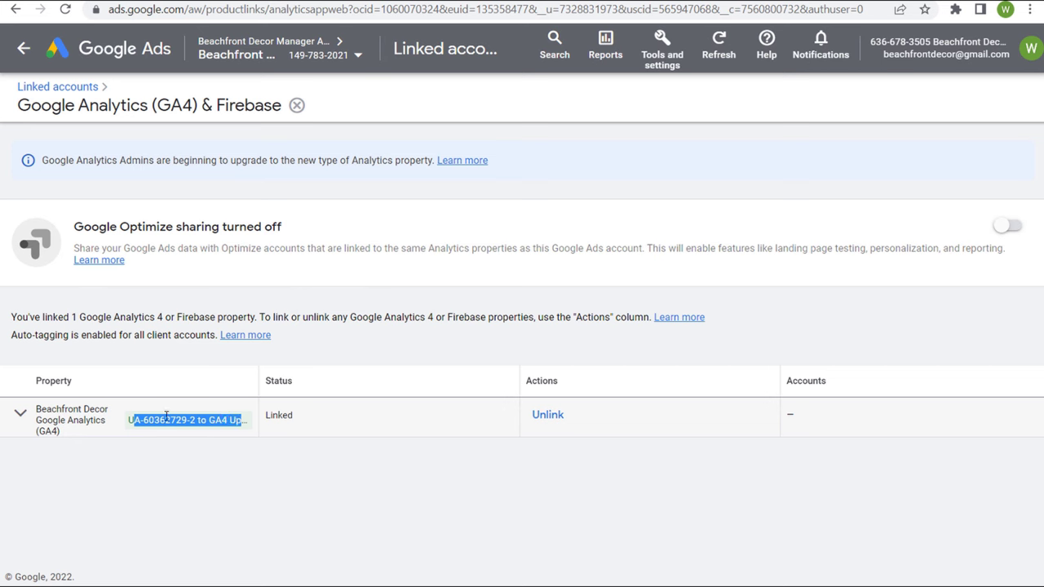
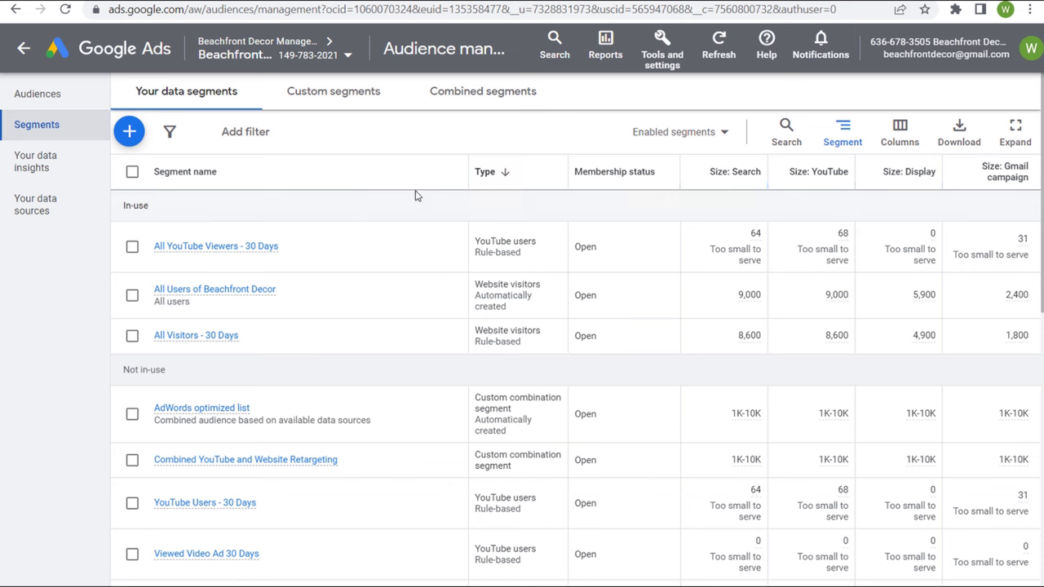
# - Start a new website visitors segment and keep its members set to Visitors of a page
pyautogui.click(129, 132)
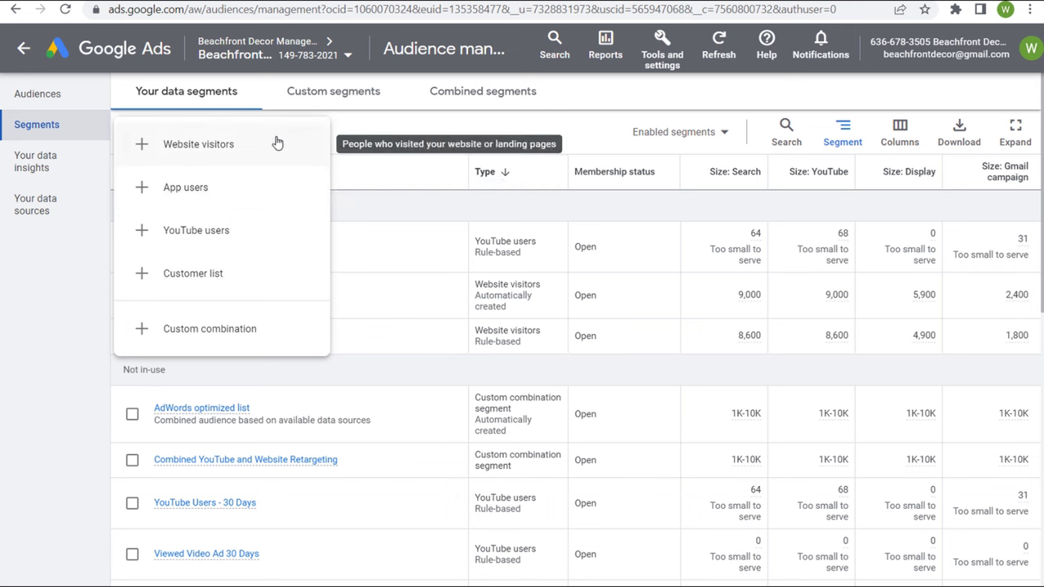
pyautogui.click(142, 144)
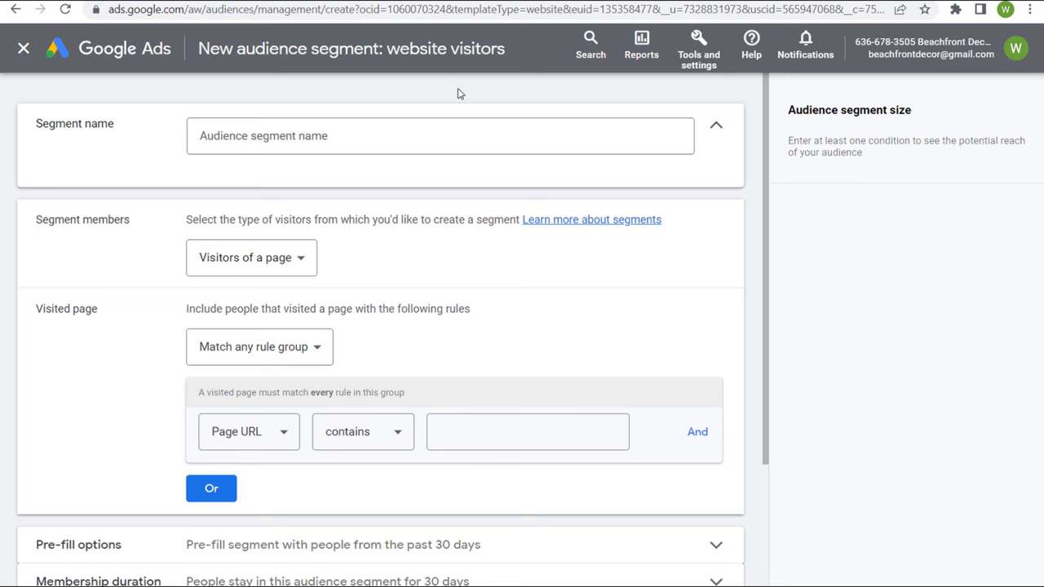
pyautogui.click(506, 137)
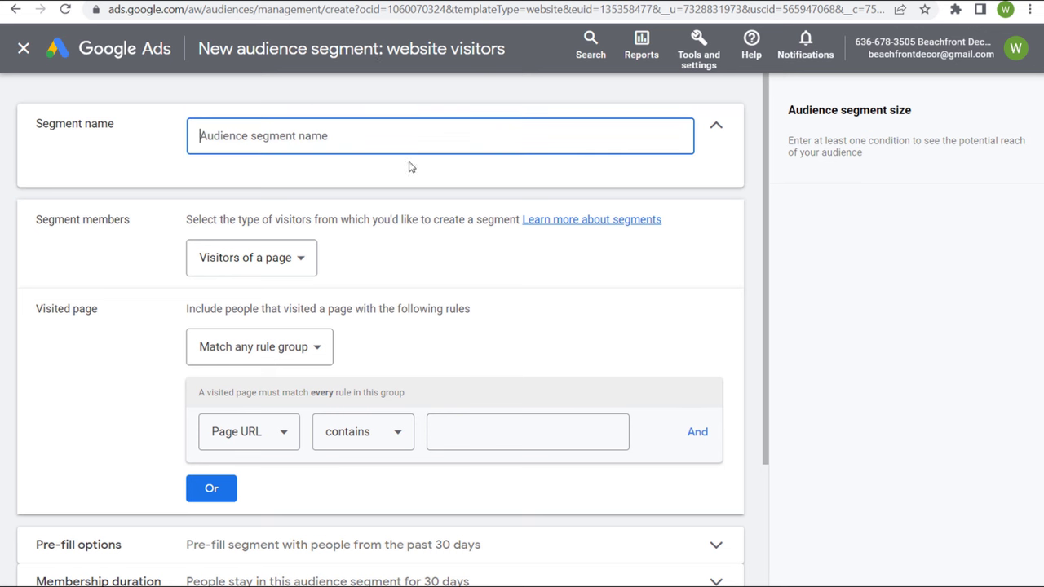
pyautogui.click(301, 261)
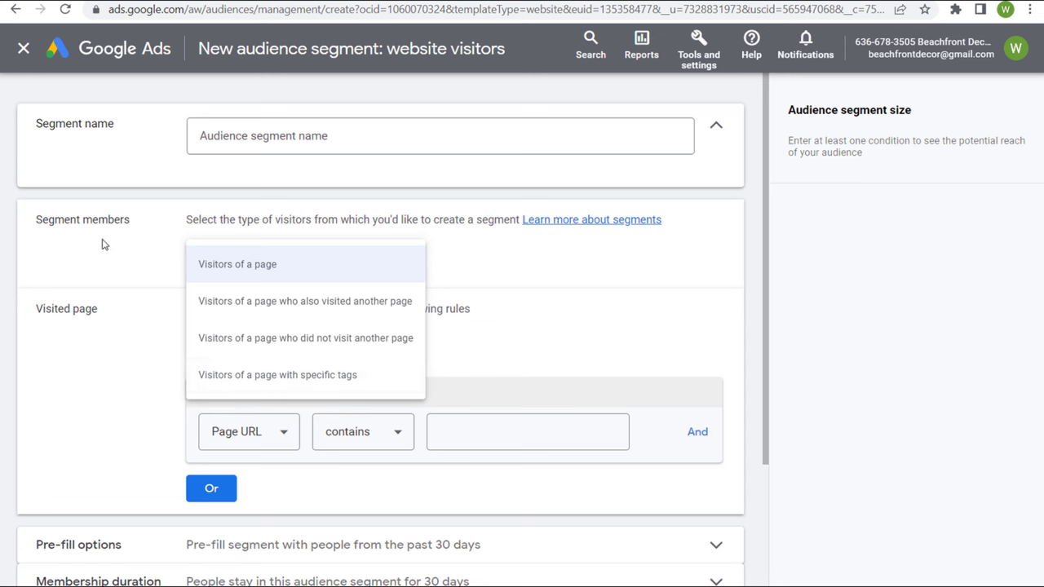
pyautogui.click(279, 265)
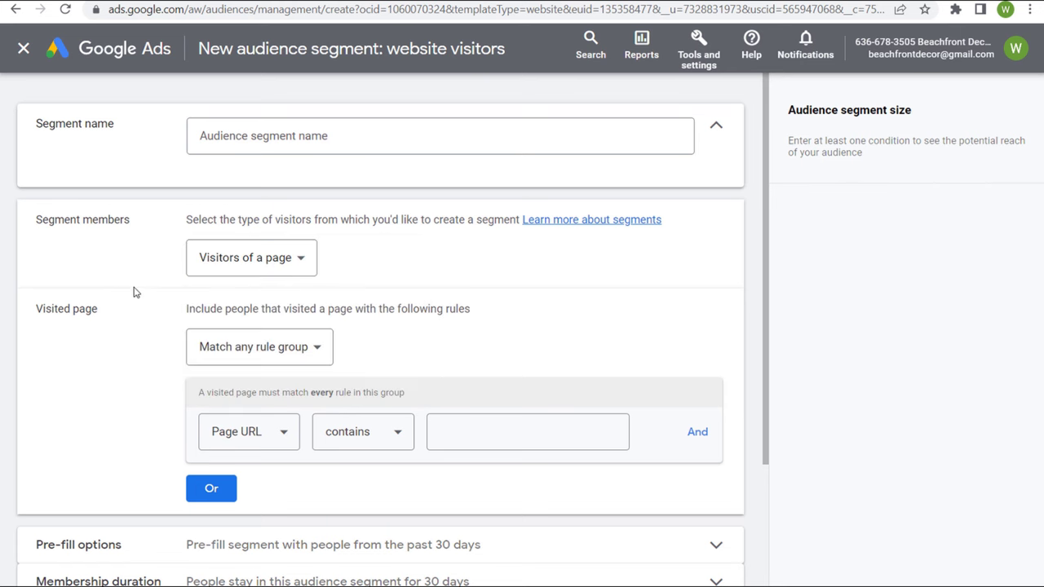
# - Set the visited page rules to Page URL contains "christmas" or, in a second rule group, Page URL contains "ornaments"
pyautogui.scroll(-1, 136, 292)
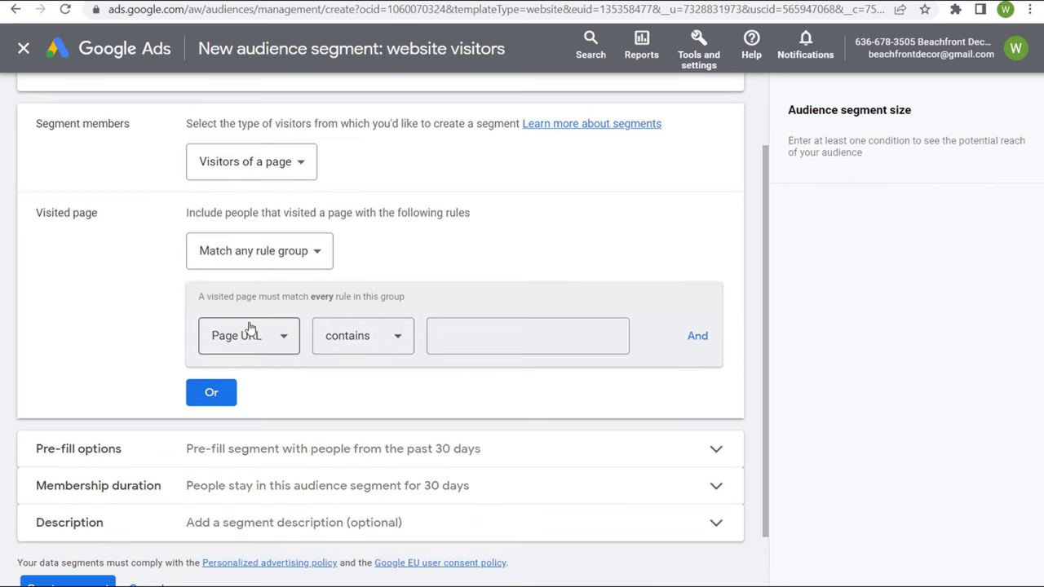
pyautogui.click(476, 335)
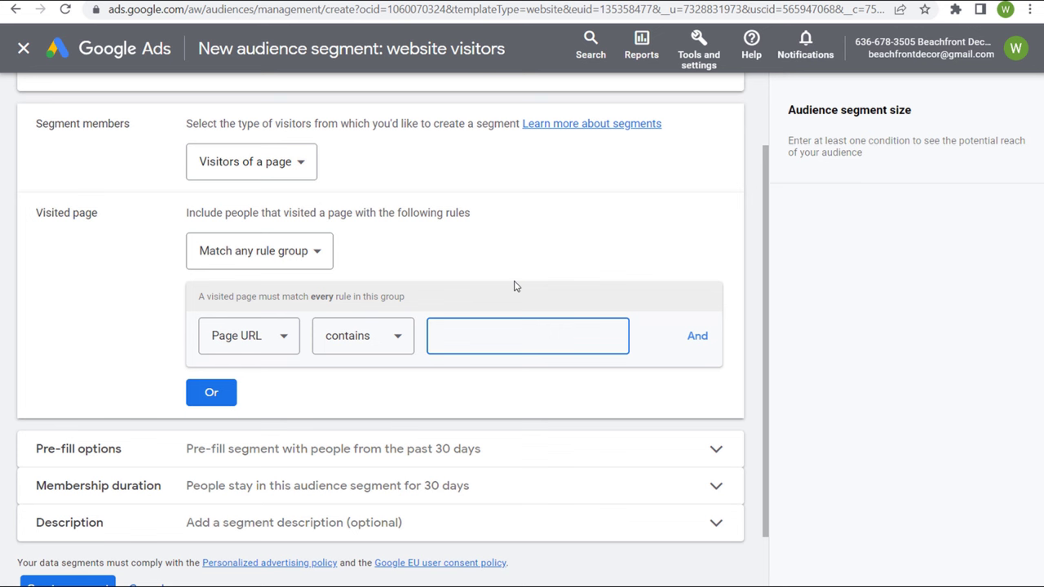
pyautogui.write('christmas')
pyautogui.click(219, 399)
pyautogui.press('Tab')
pyautogui.press('Tab')
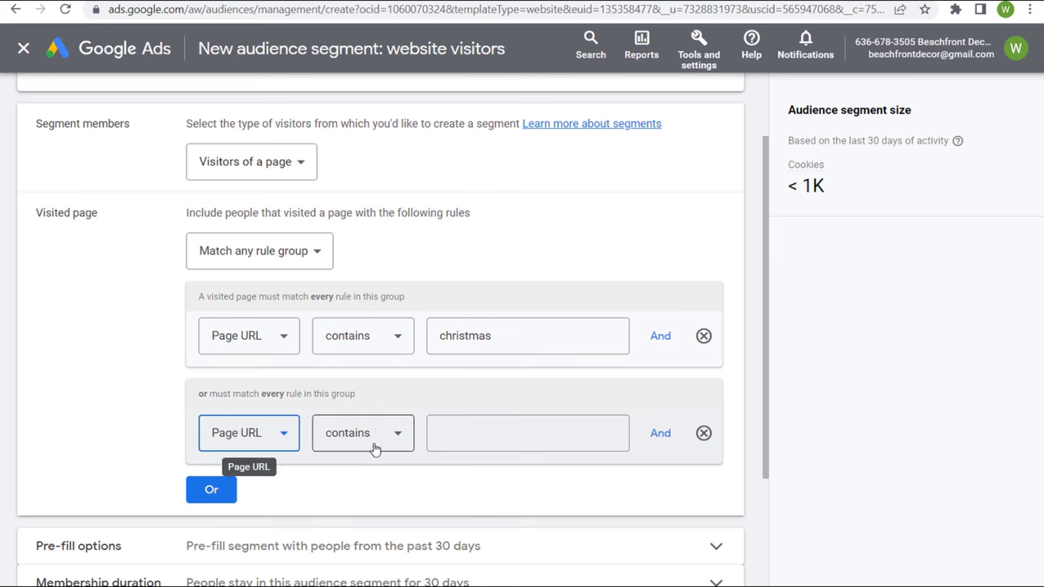
pyautogui.write('ornaments')
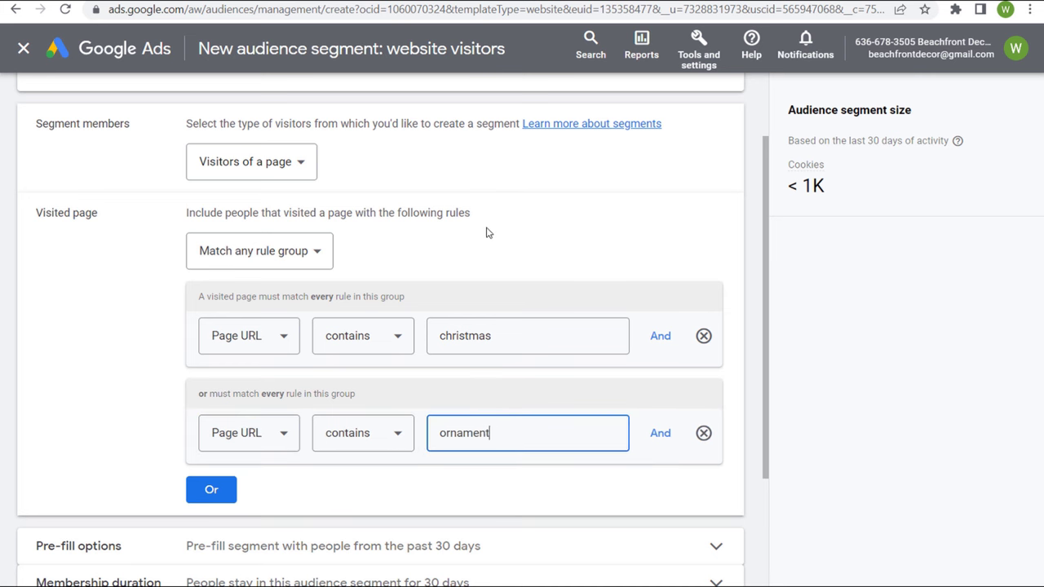
# - Add a third alternative rule group for Page URL contains below the "ornaments" rule
pyautogui.click(214, 489)
pyautogui.scroll(-2, 158, 407)
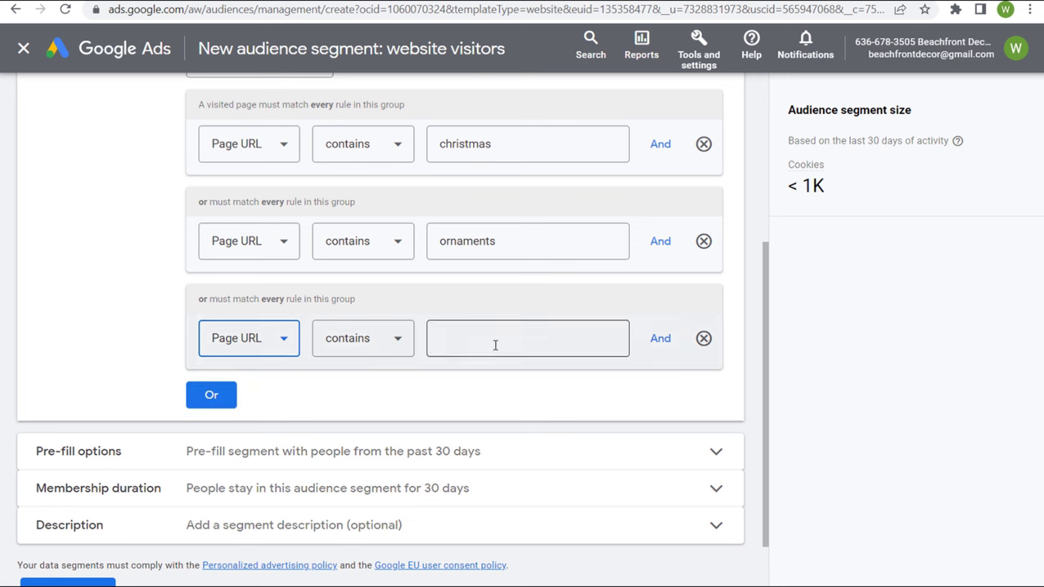
pyautogui.click(501, 344)
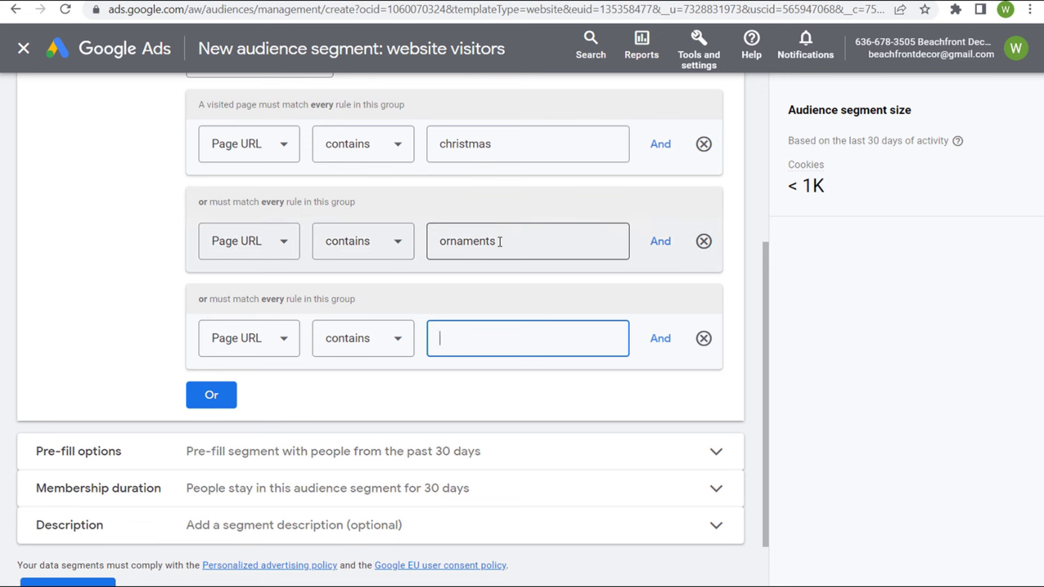
# - Fill in the third rule group so the page URL contains "garlands"
pyautogui.moveTo(494, 143); pyautogui.dragTo(441, 144)
pyautogui.click(458, 142)
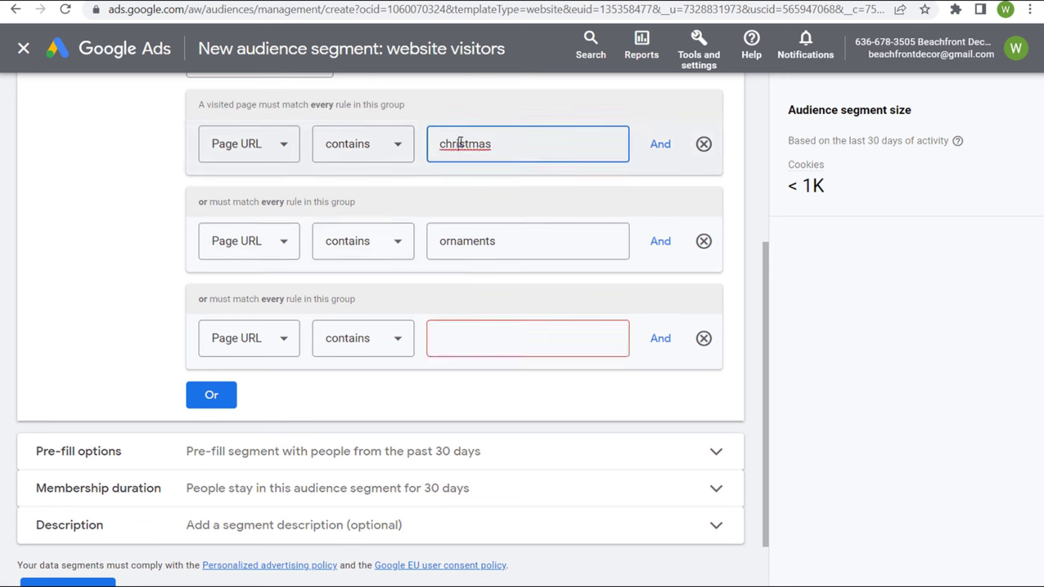
pyautogui.click(476, 240)
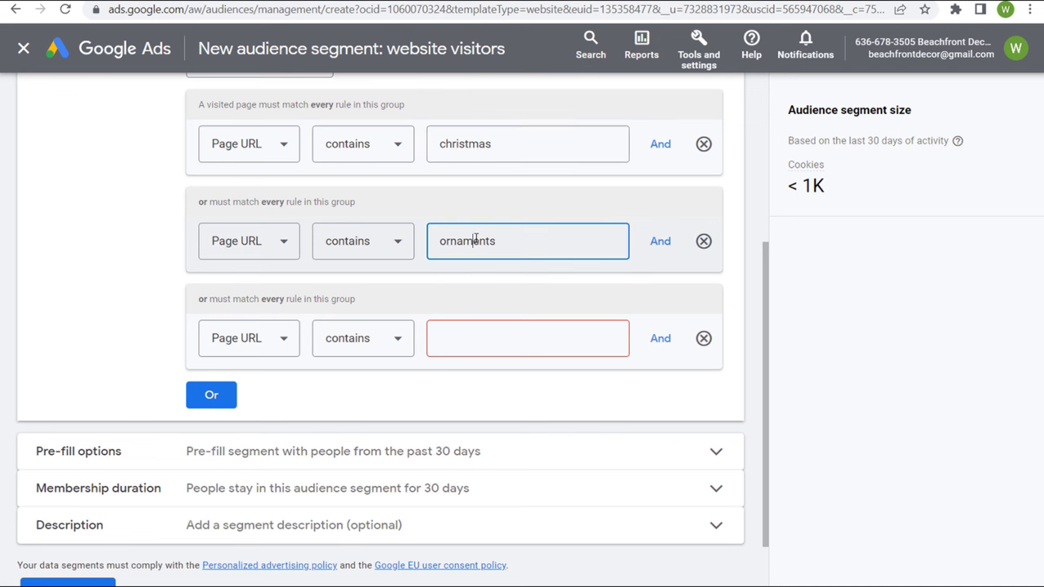
pyautogui.click(471, 338)
pyautogui.write('g')
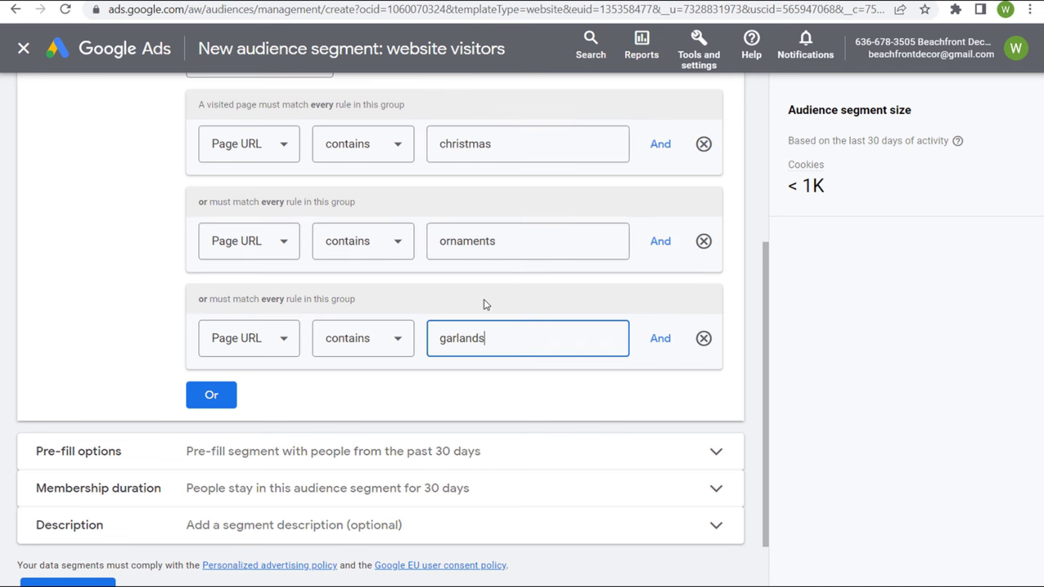
pyautogui.write('arlands')
# - Add an alternative rule group matching page URLs that contain "wreath"
pyautogui.click(208, 395)
pyautogui.click(530, 435)
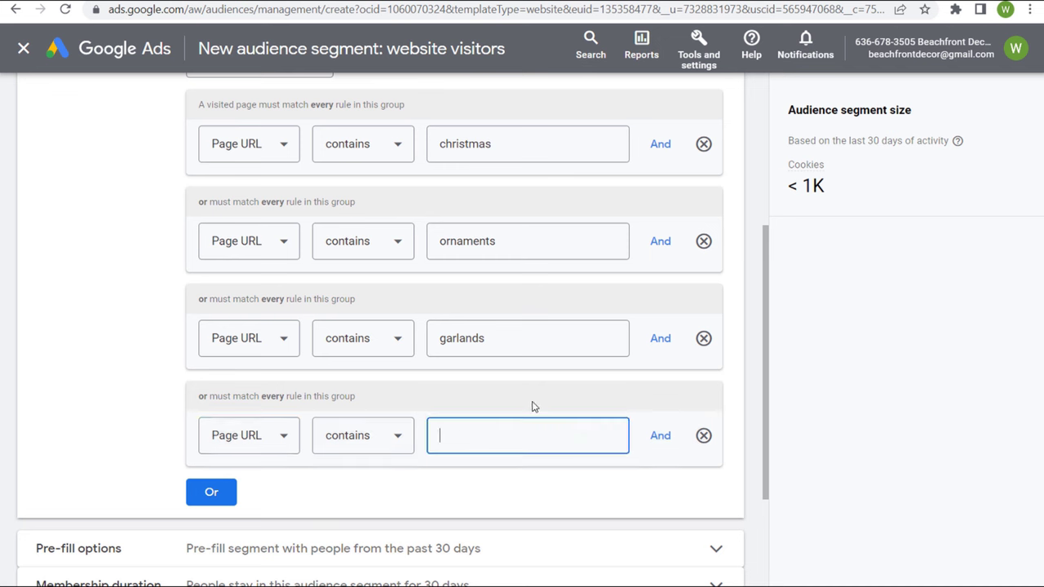
pyautogui.write('wreath')
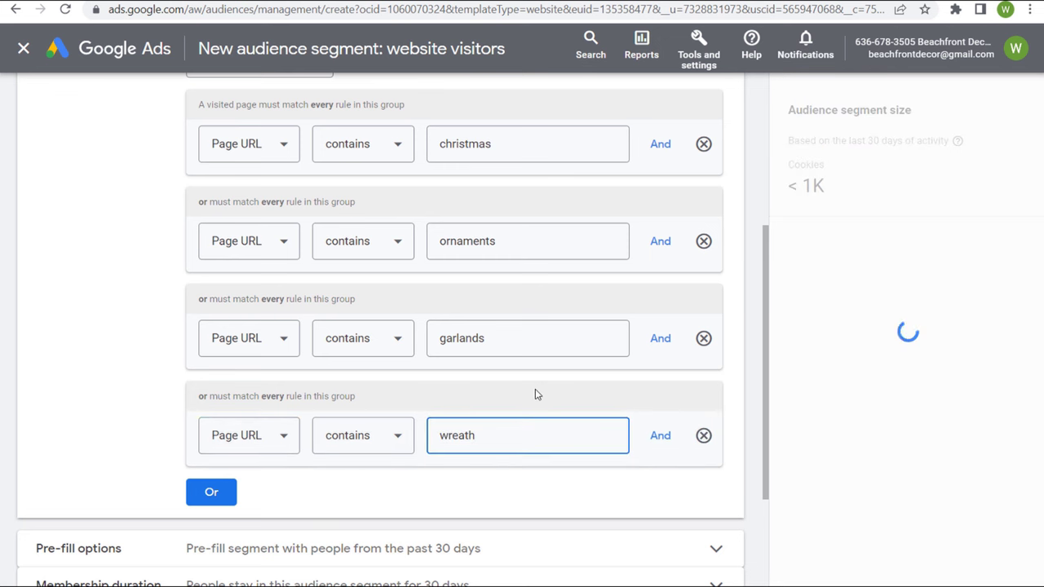
pyautogui.click(511, 342)
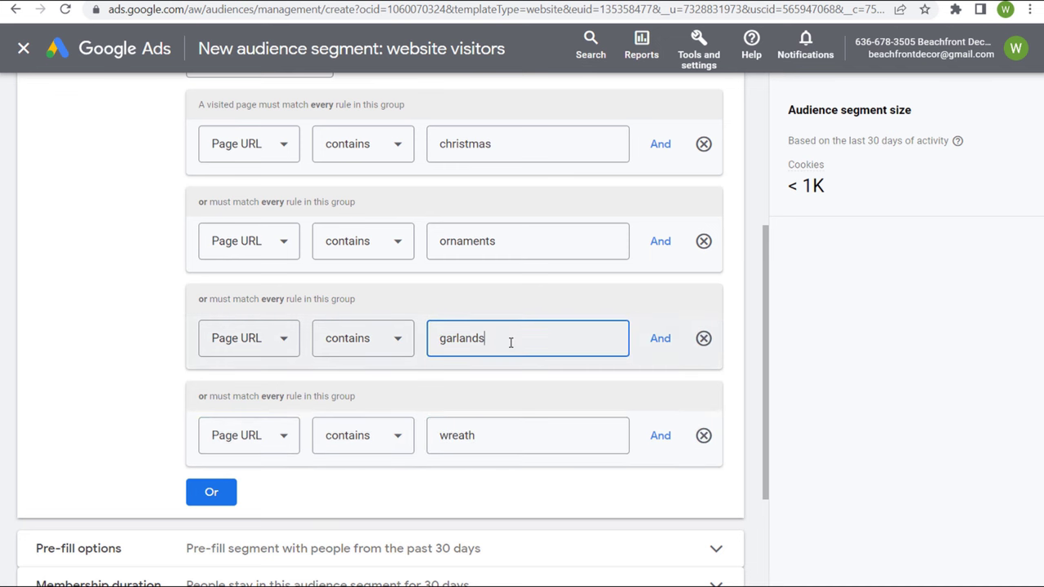
# - Add another alternative rule group matching page URLs that contain "holiday"
pyautogui.click(217, 498)
pyautogui.click(467, 529)
pyautogui.write('holid')
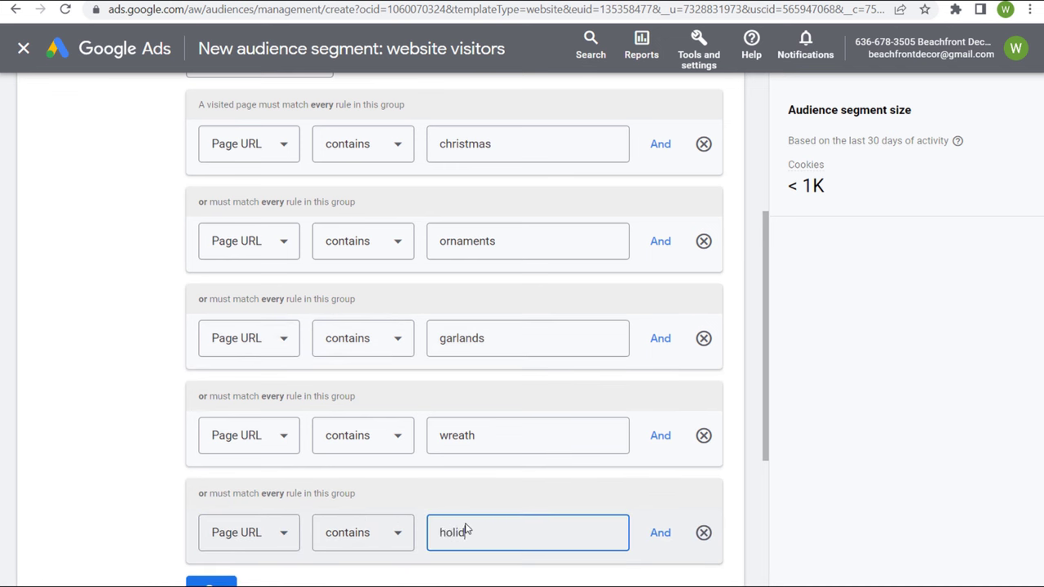
pyautogui.write('ay')
pyautogui.click(116, 286)
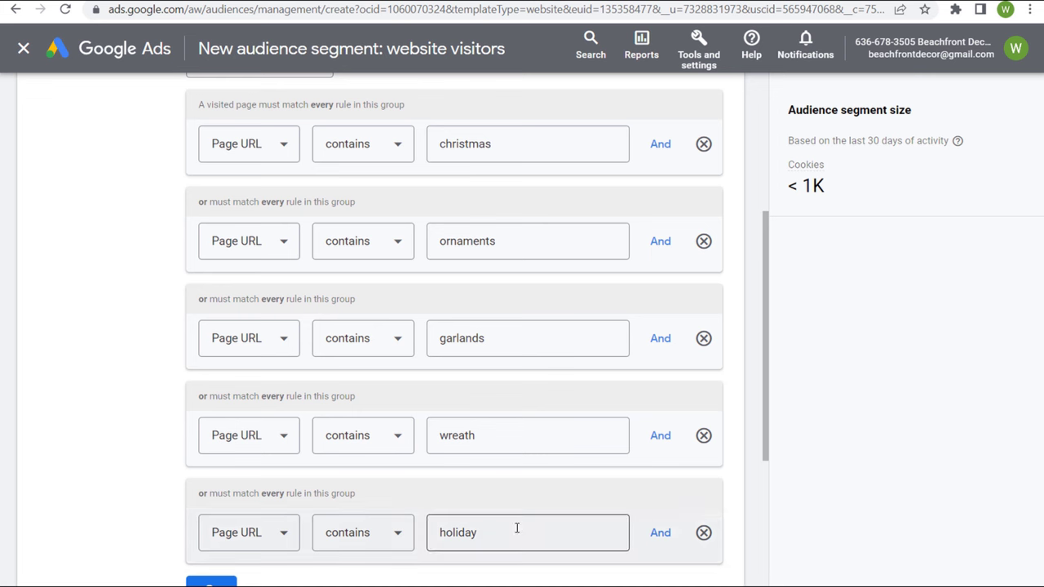
# - Review the rule groups and the URL type and match condition choices for the christmas rule, keeping Page URL and contains
pyautogui.scroll(-1, 94, 351)
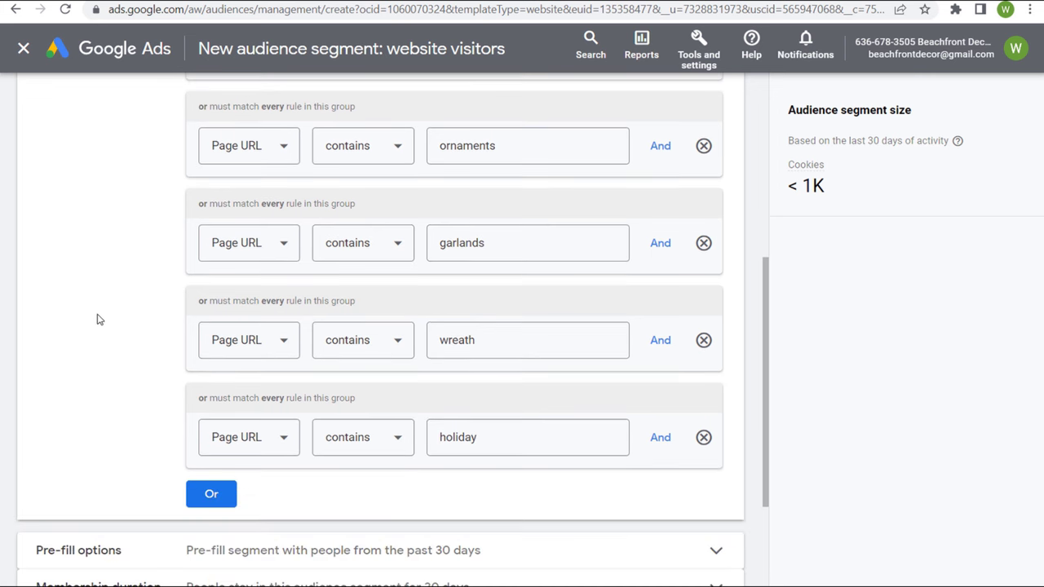
pyautogui.scroll(2, 94, 318)
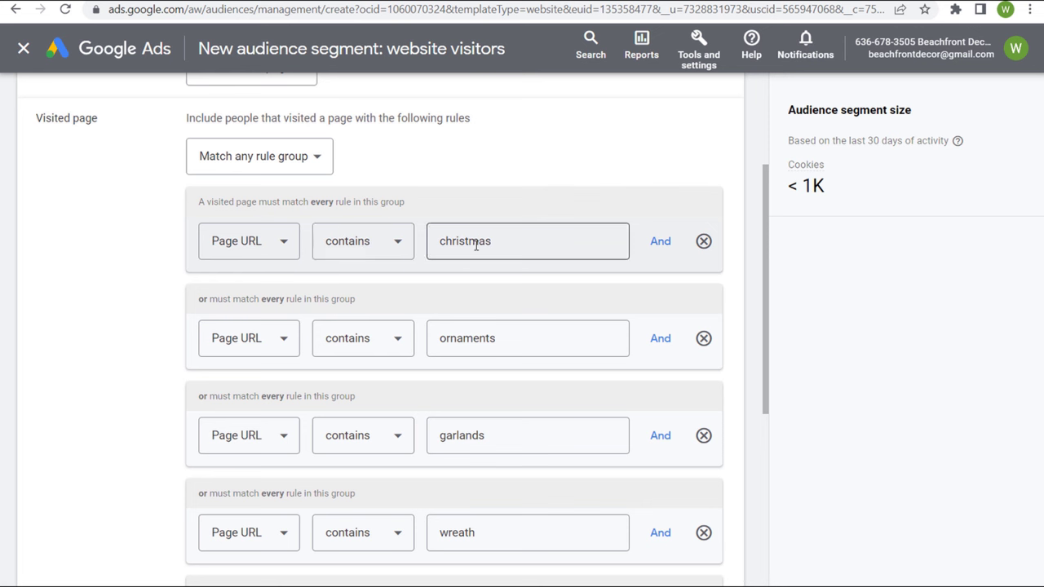
pyautogui.click(287, 249)
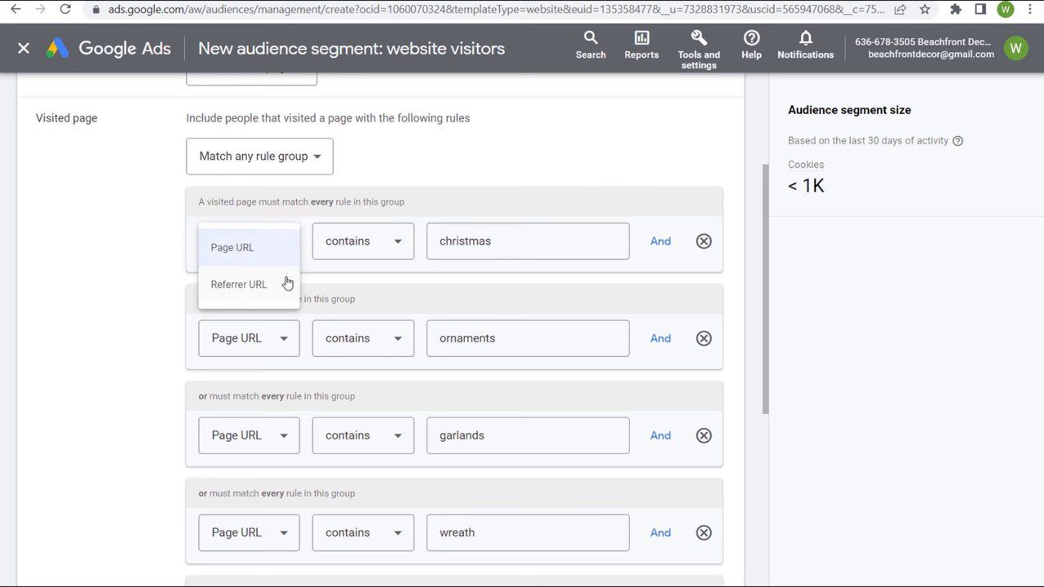
pyautogui.click(254, 249)
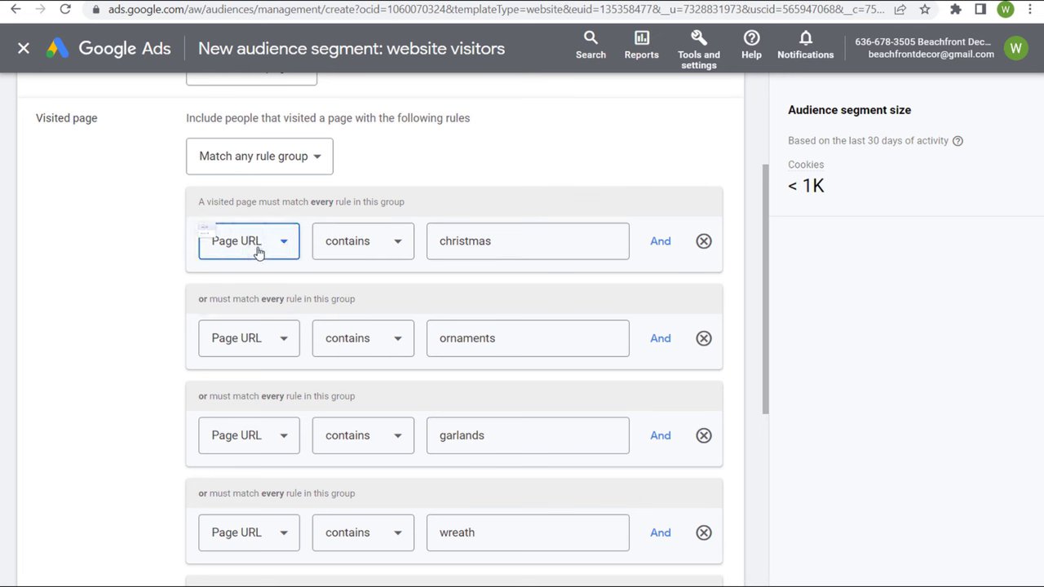
pyautogui.click(362, 243)
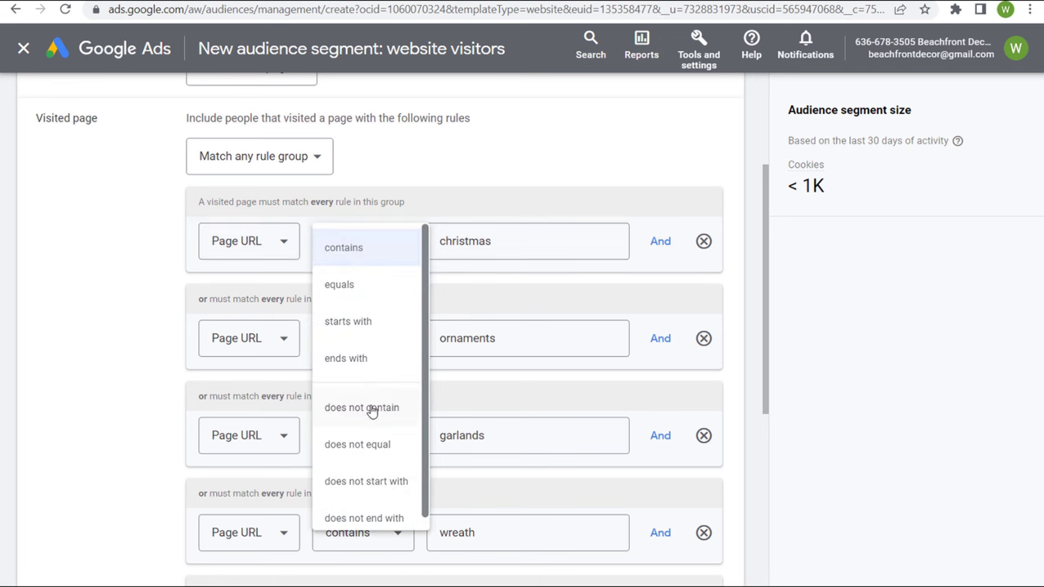
pyautogui.click(352, 251)
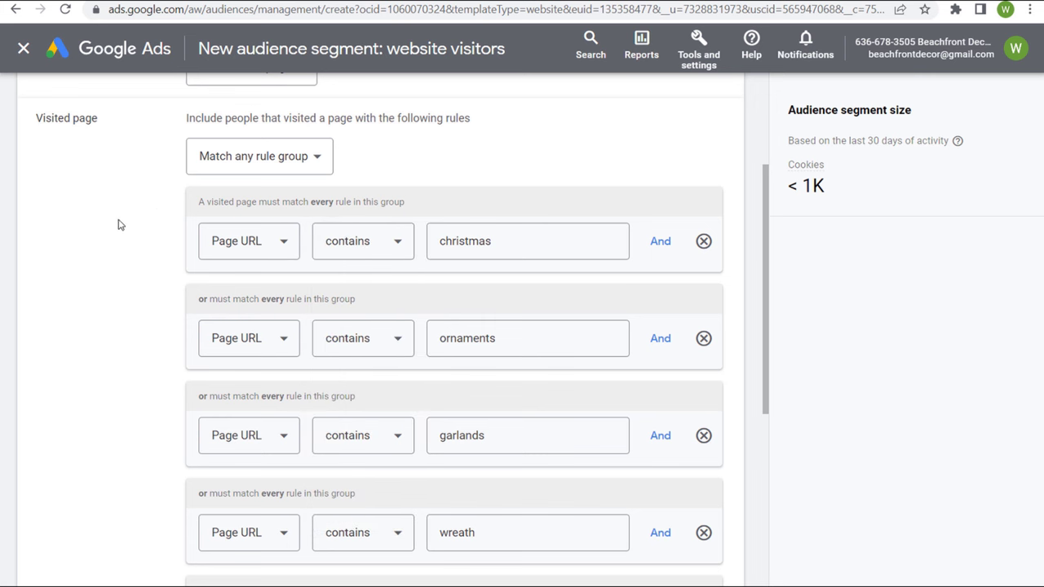
pyautogui.scroll(1, 167, 210)
pyautogui.scroll(1, 136, 208)
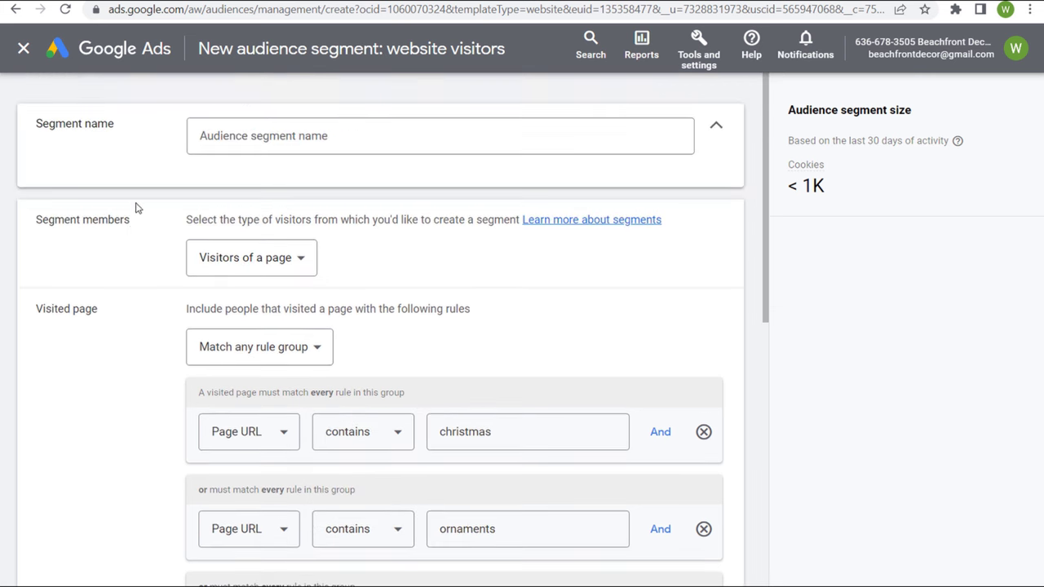
# - Add one more alternative rule group matching page URLs that contain "stocking"
pyautogui.scroll(-5, 151, 249)
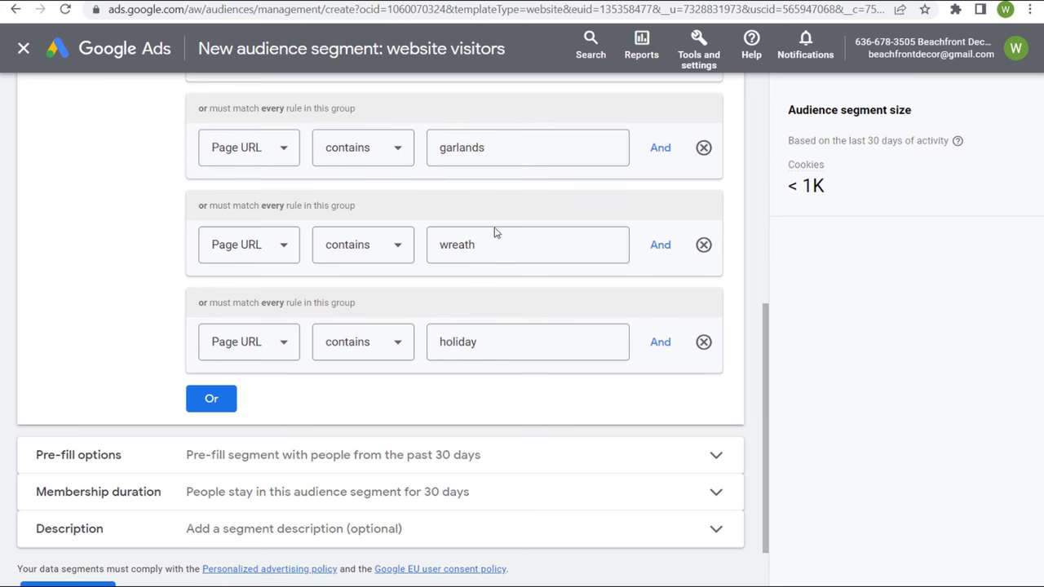
pyautogui.click(225, 402)
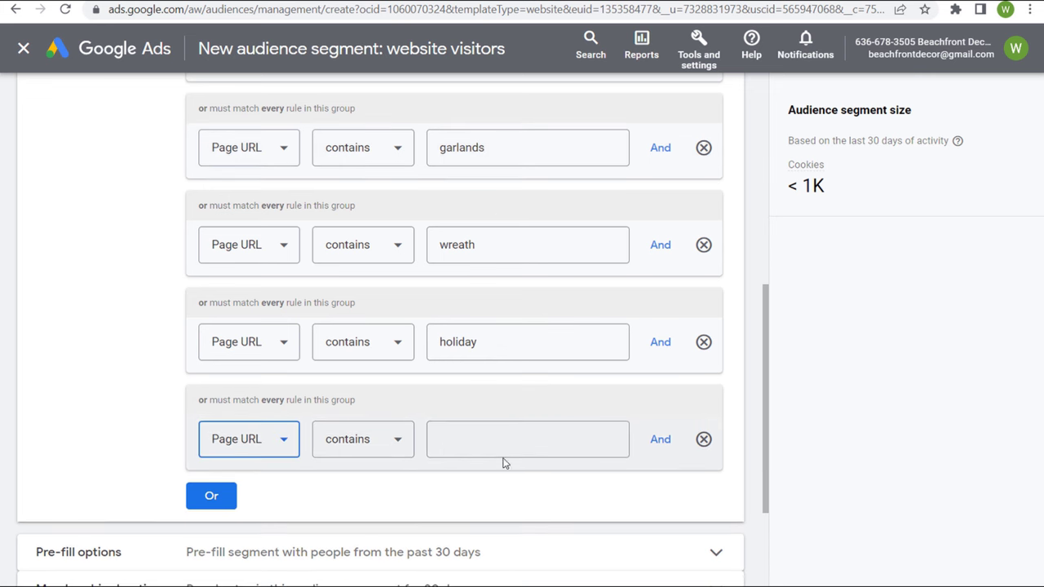
pyautogui.click(512, 449)
pyautogui.write('stocking')
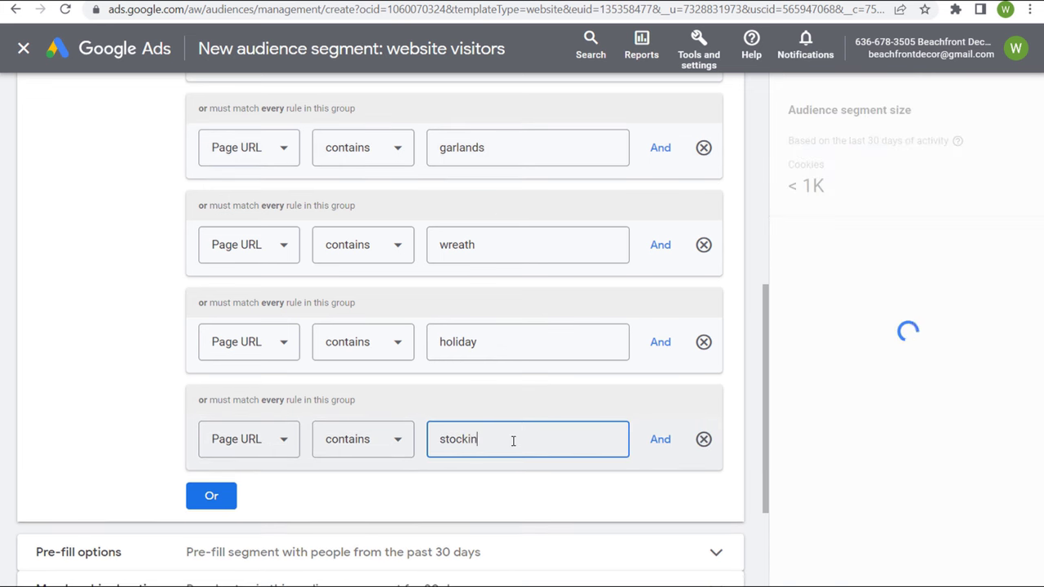
pyautogui.click(112, 345)
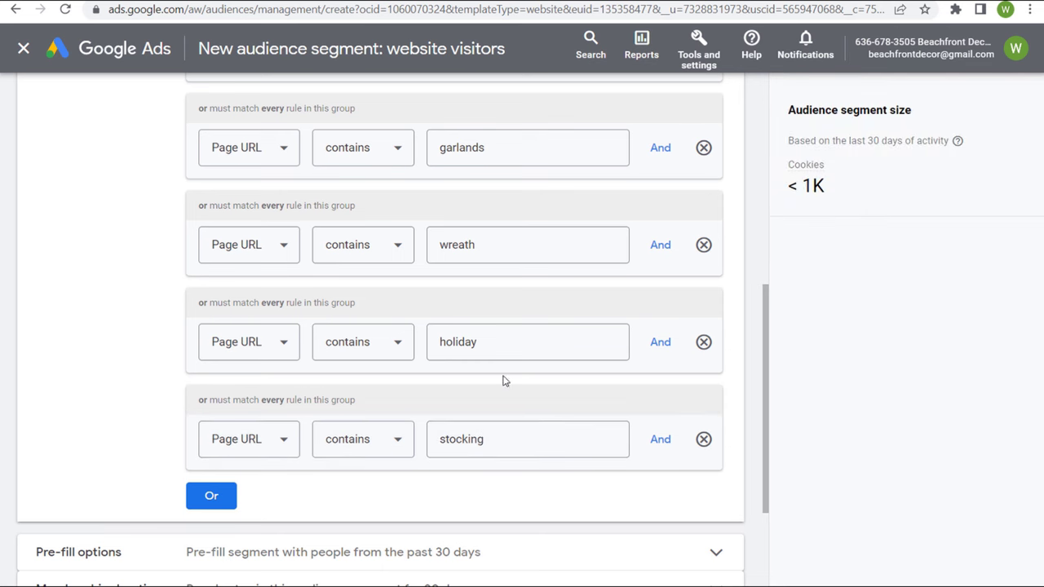
# - Change the plural keywords in the visited page rules to the singular "garland" and "ornament"
pyautogui.scroll(1, 506, 245)
pyautogui.click(515, 244)
pyautogui.press('BackSpace')
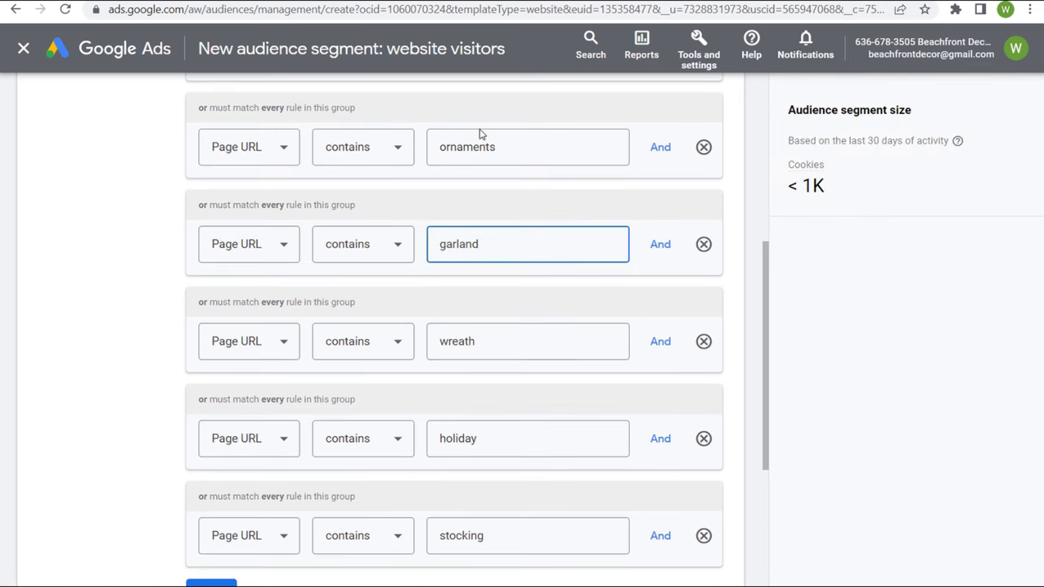
pyautogui.click(514, 142)
pyautogui.press('BackSpace')
pyautogui.click(127, 190)
# - Look over the finished rules and examine the segment's pre-fill options without changing them
pyautogui.scroll(1, 130, 200)
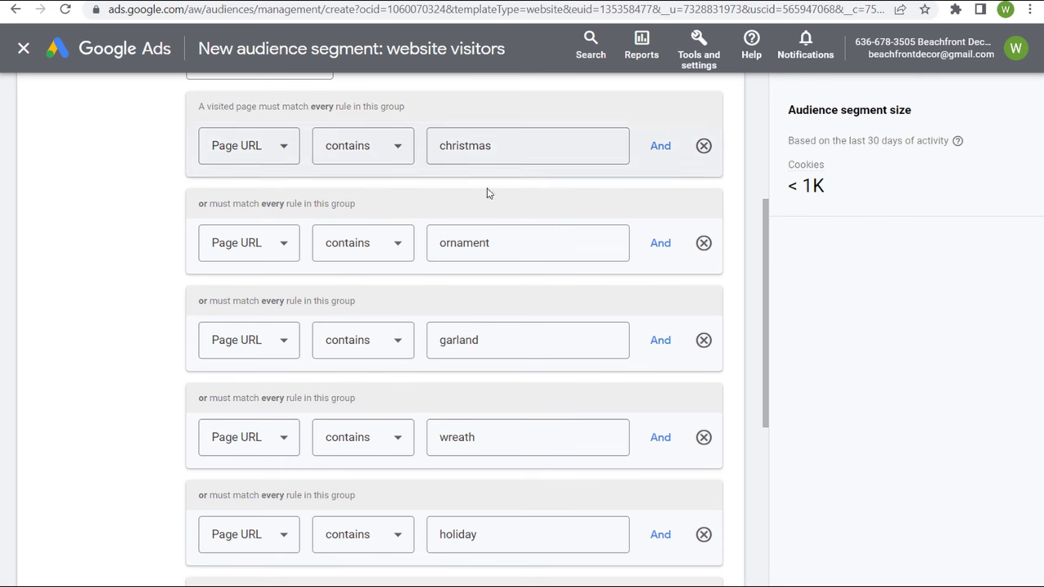
pyautogui.scroll(-1, 511, 342)
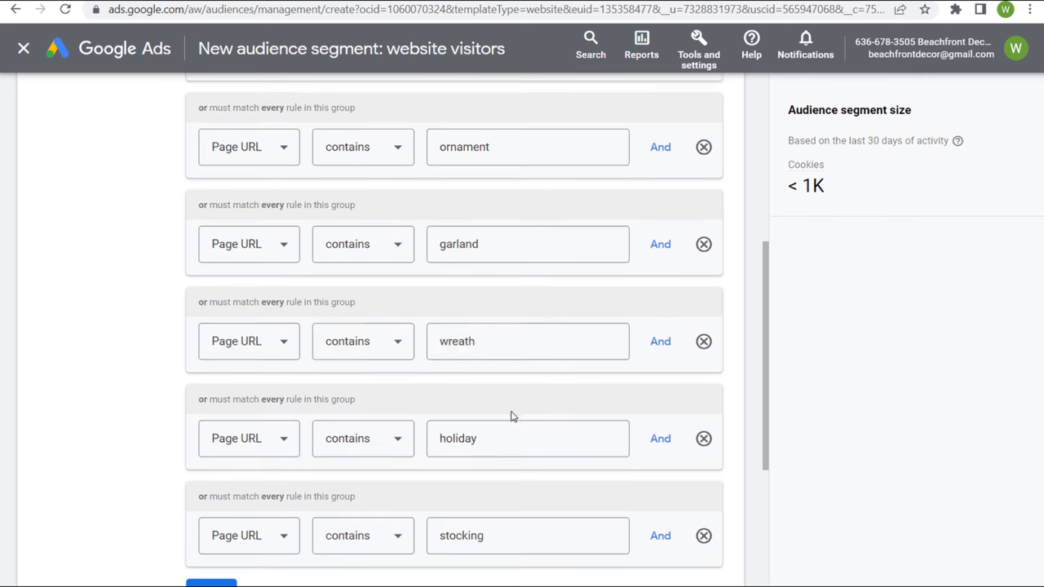
pyautogui.scroll(-2, 151, 240)
pyautogui.scroll(-1, 137, 257)
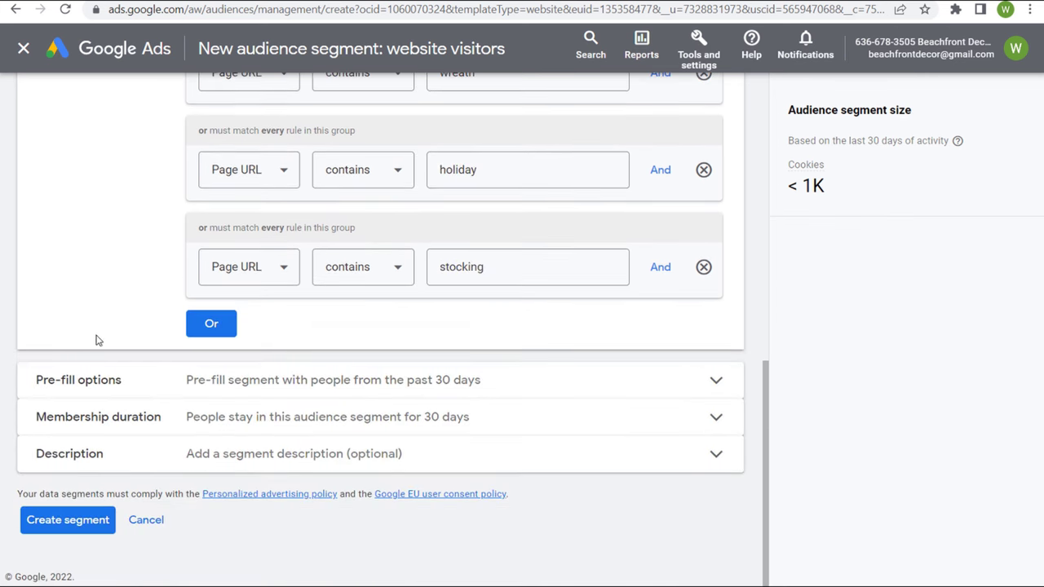
pyautogui.click(235, 387)
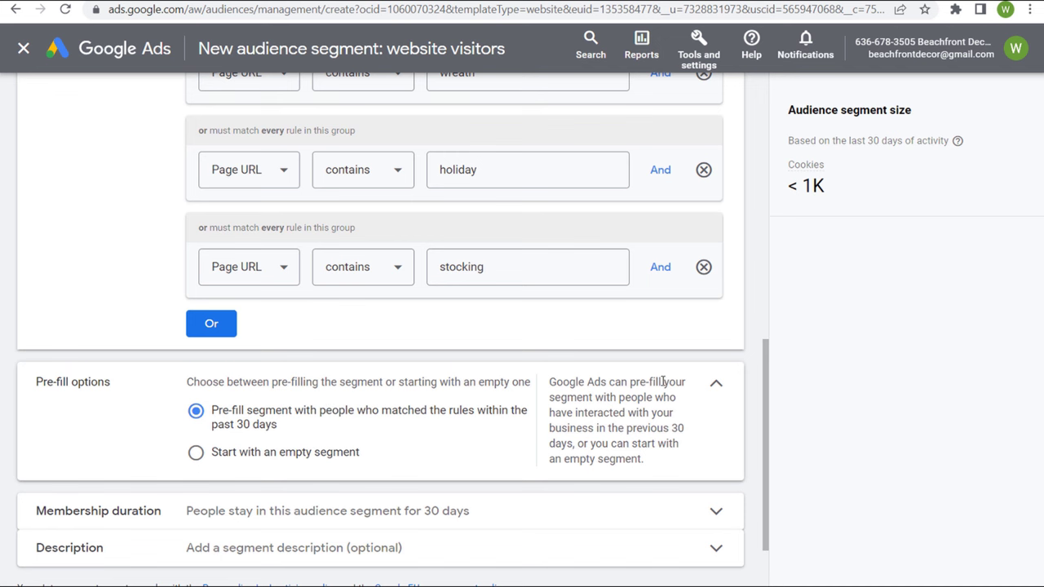
pyautogui.click(718, 385)
# - Set the segment's membership duration to 90 days
pyautogui.click(233, 352)
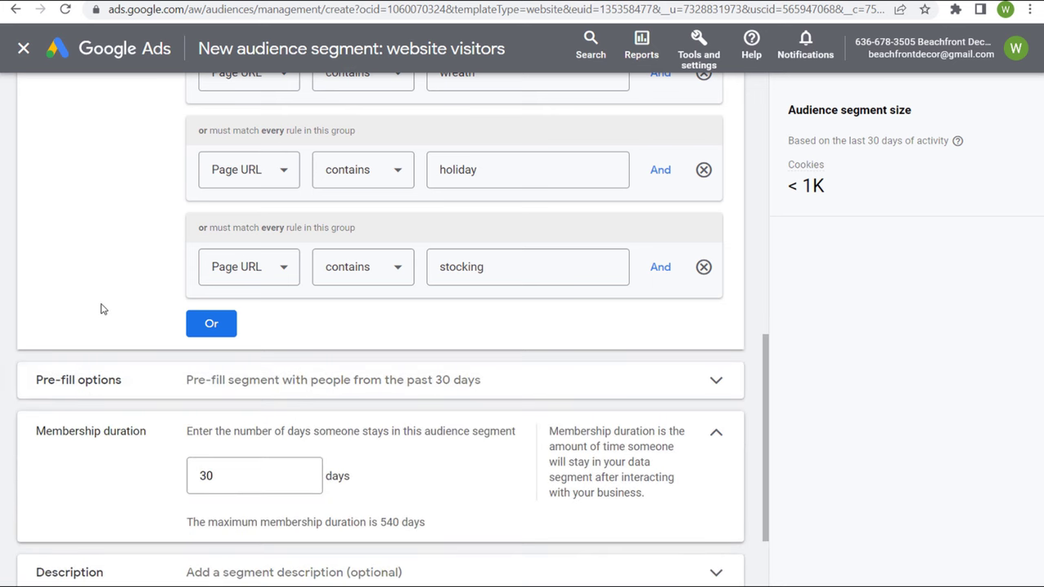
pyautogui.scroll(-2, 102, 309)
pyautogui.moveTo(246, 383); pyautogui.dragTo(144, 392)
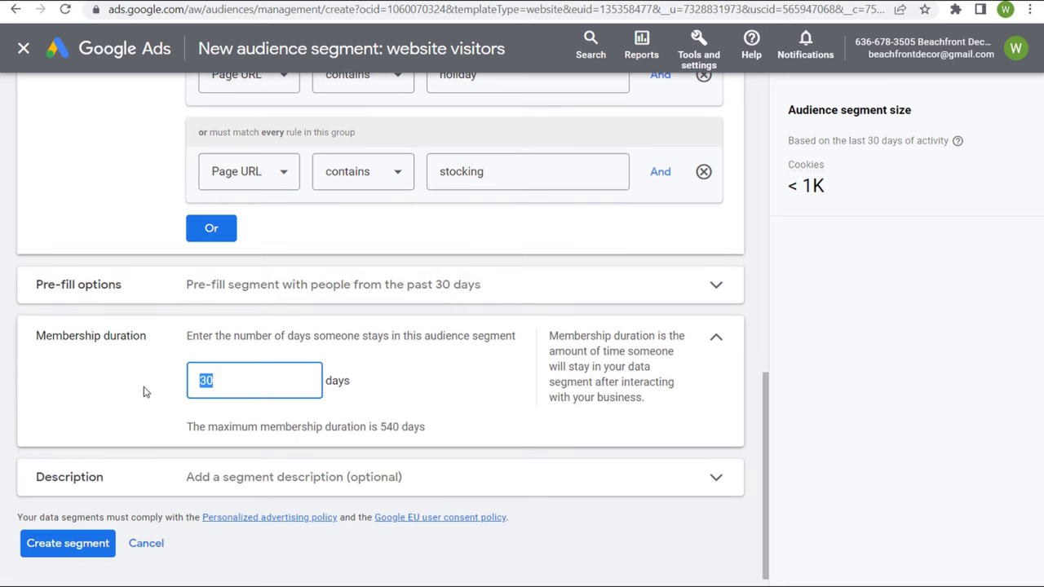
pyautogui.write('90')
pyautogui.click(141, 394)
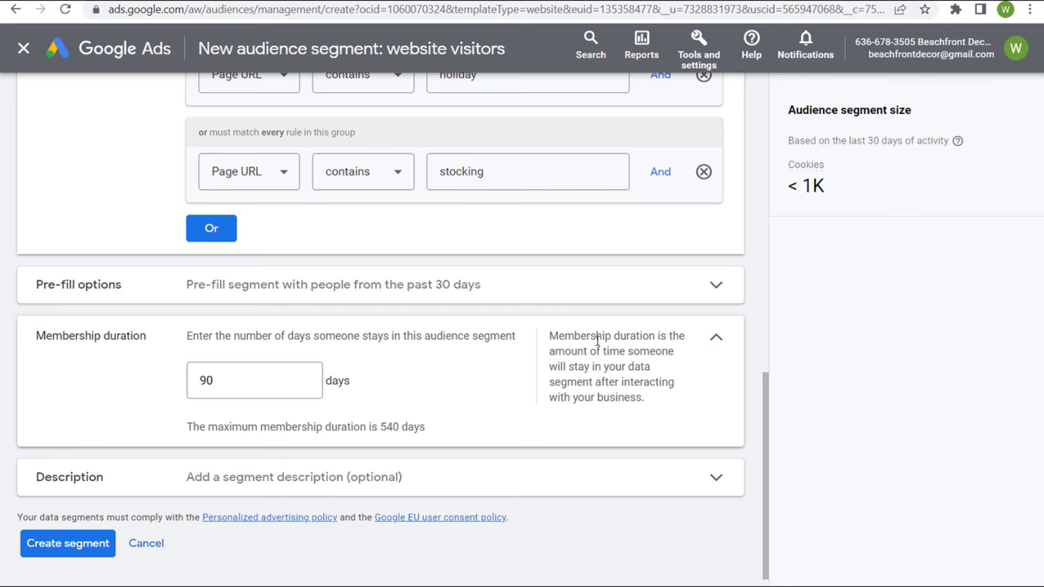
pyautogui.click(715, 338)
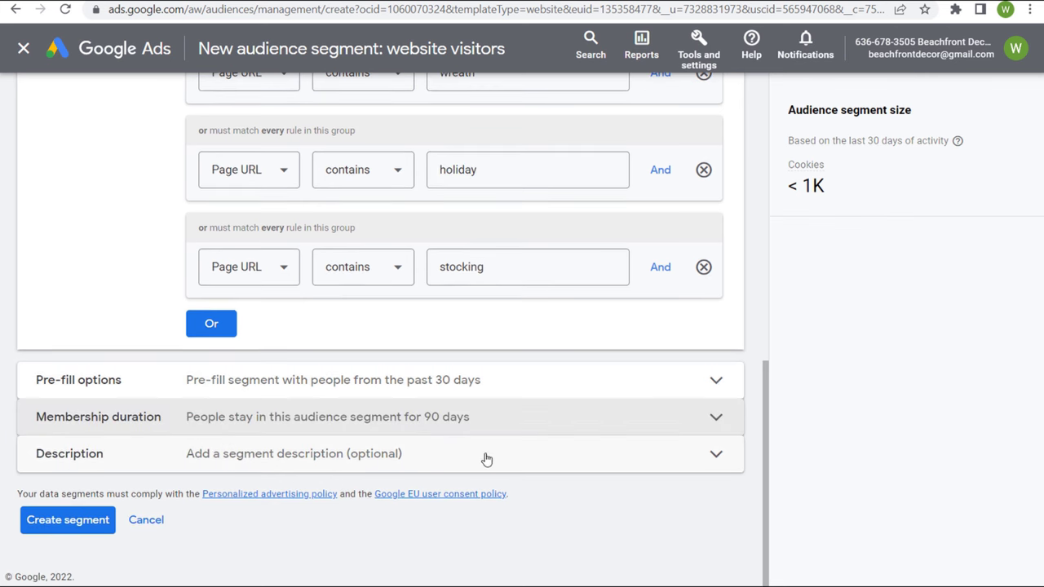
# - Name the audience segment "Christmas Pages - Page URL"
pyautogui.scroll(8, 427, 494)
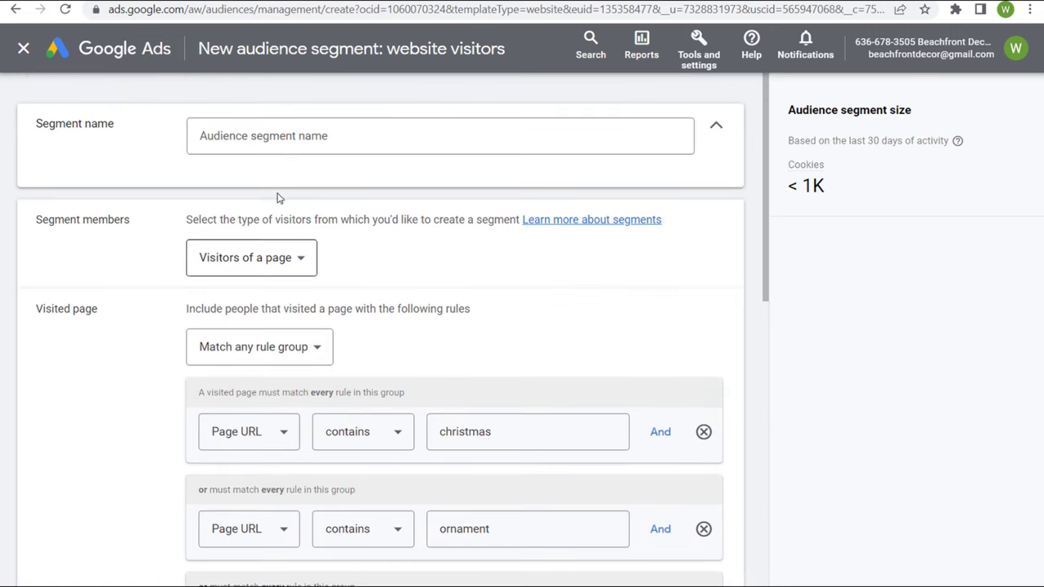
pyautogui.click(280, 137)
pyautogui.write('Christmas Pages')
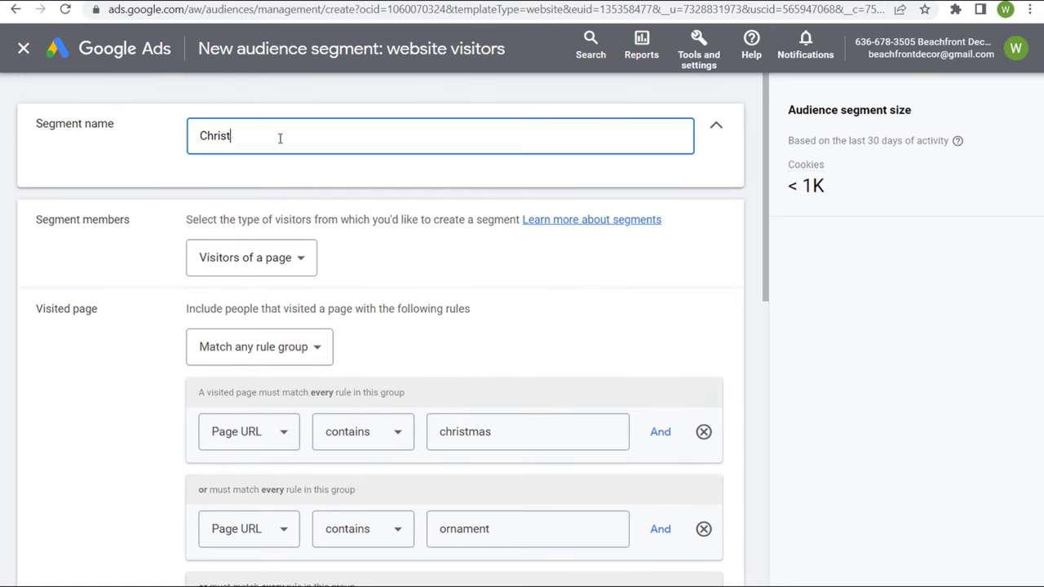
pyautogui.click(60, 437)
pyautogui.click(321, 142)
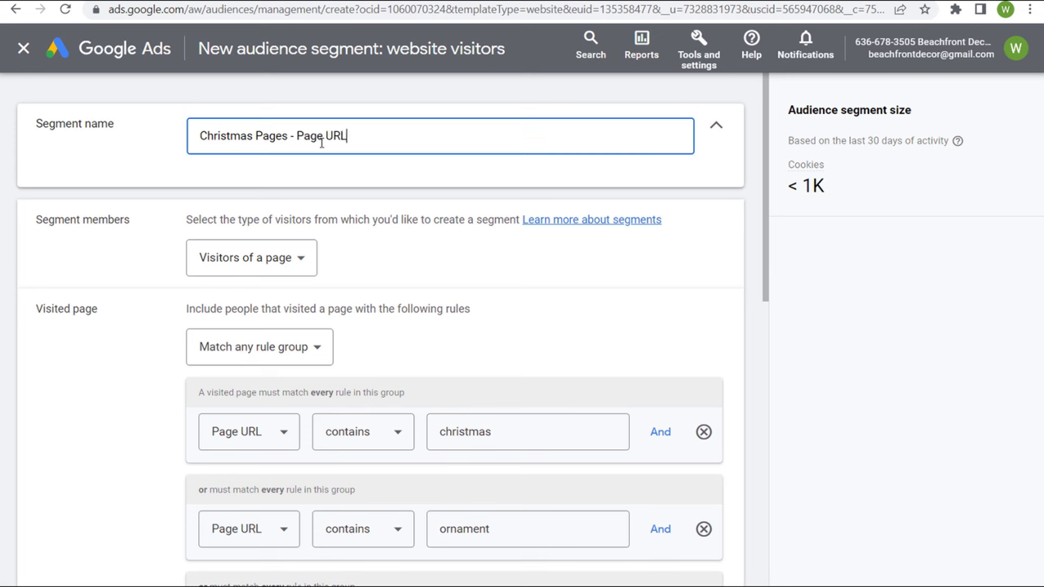
# - Create the audience segment and check its Search size status in the segments list
pyautogui.scroll(-8, 119, 387)
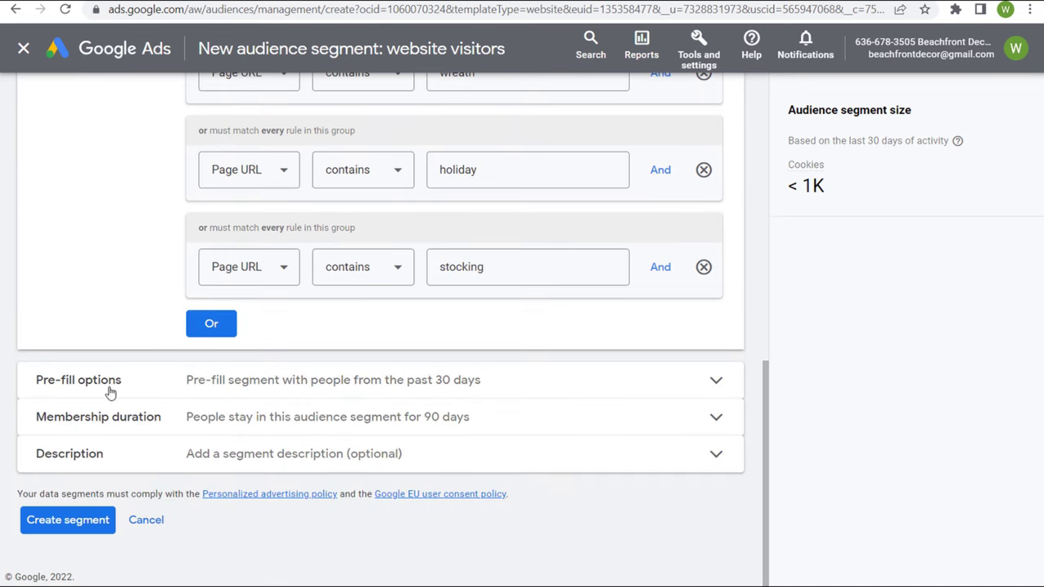
pyautogui.click(68, 521)
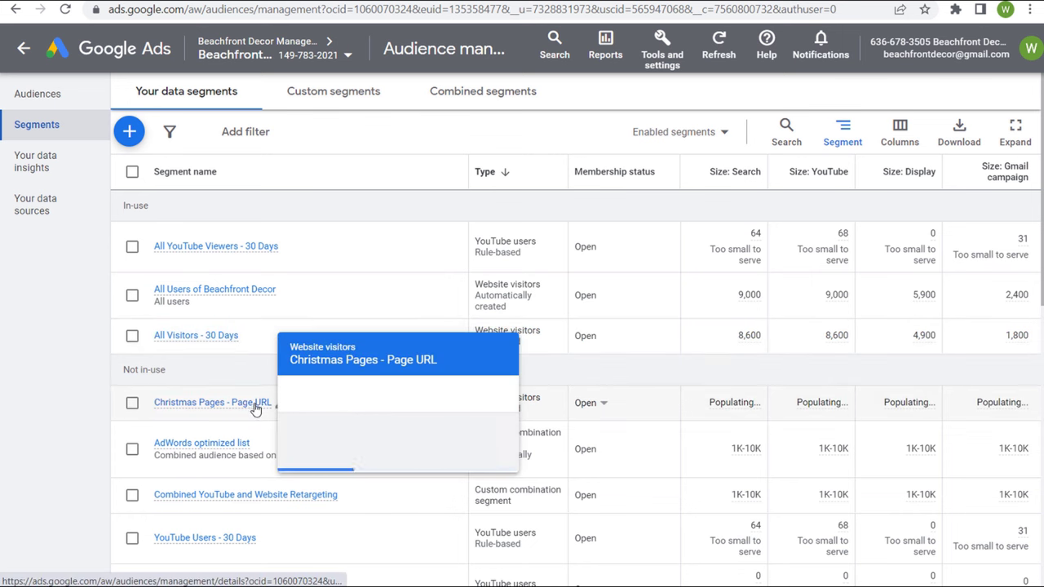
pyautogui.moveTo(735, 408)
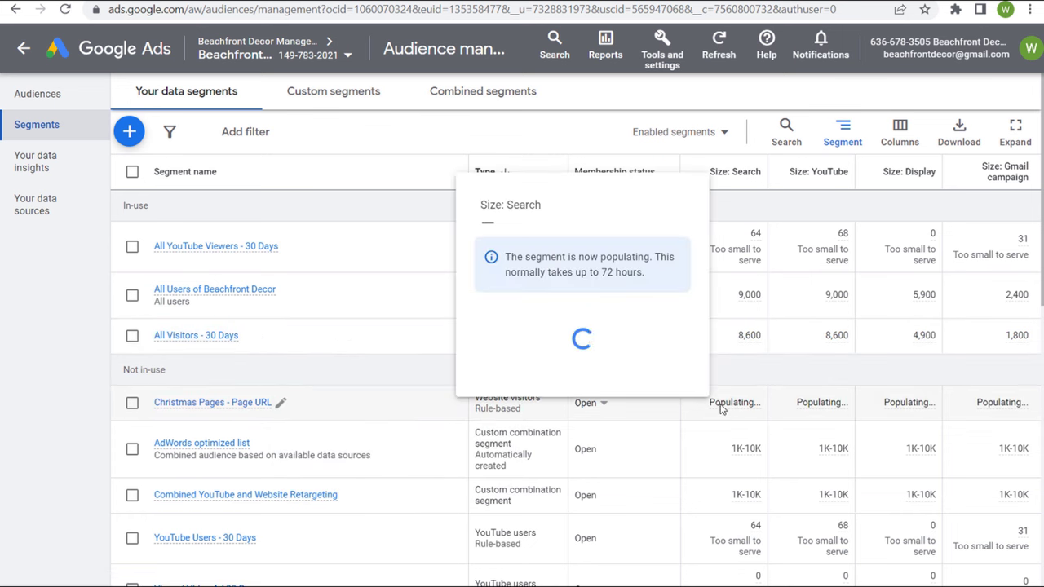
pyautogui.moveTo(542, 412); pyautogui.dragTo(474, 401)
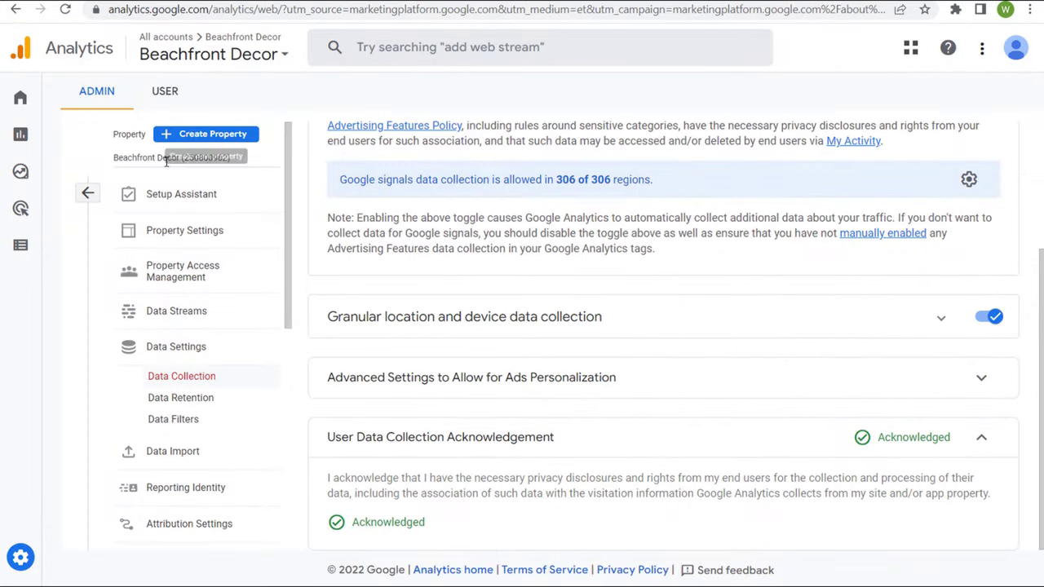
# - Open the Audiences list of the Beachfront Decor property in Google Analytics and look at its All Users audience
pyautogui.click(89, 195)
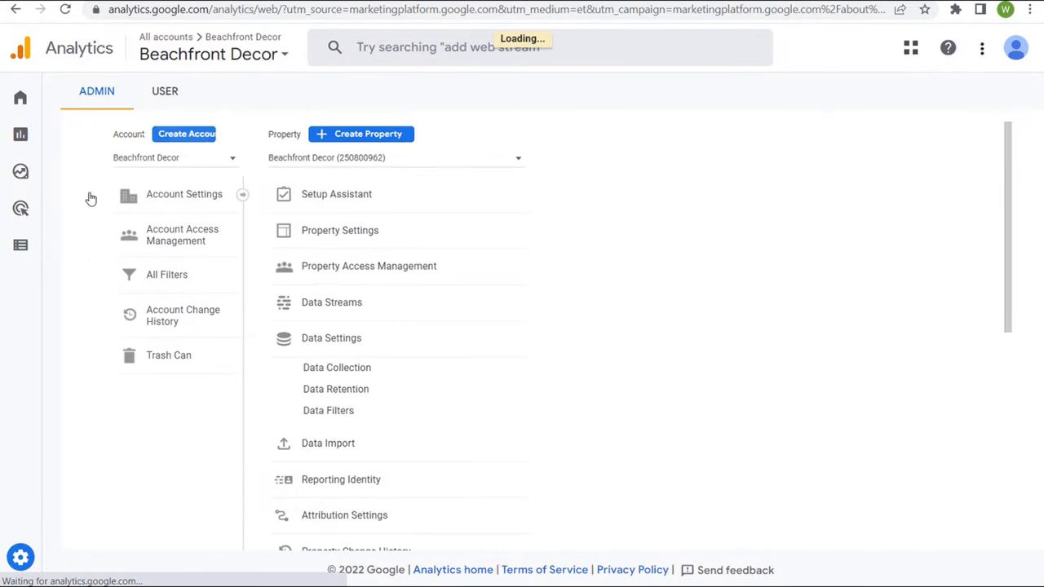
pyautogui.click(69, 245)
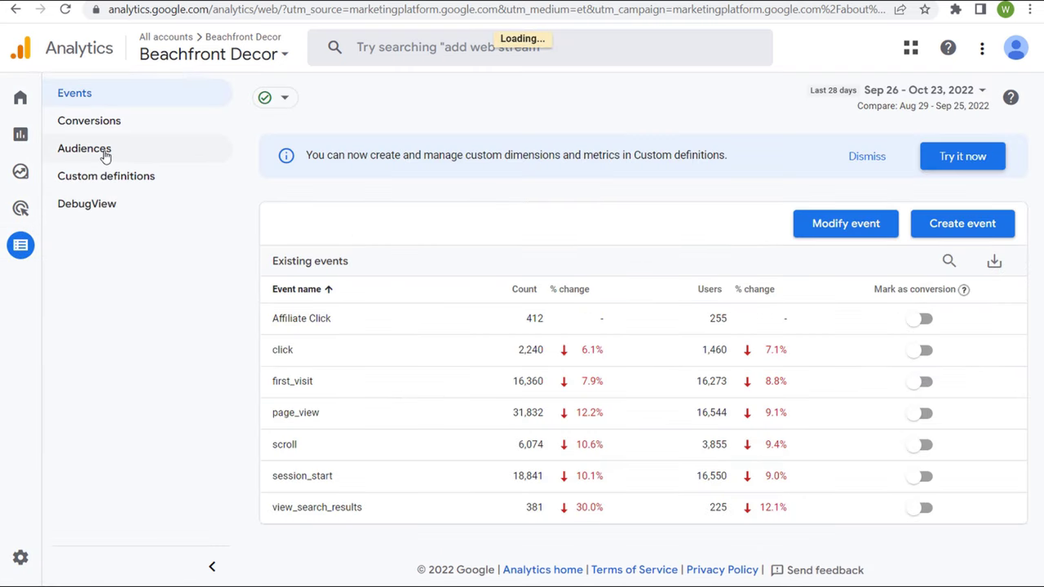
pyautogui.click(104, 155)
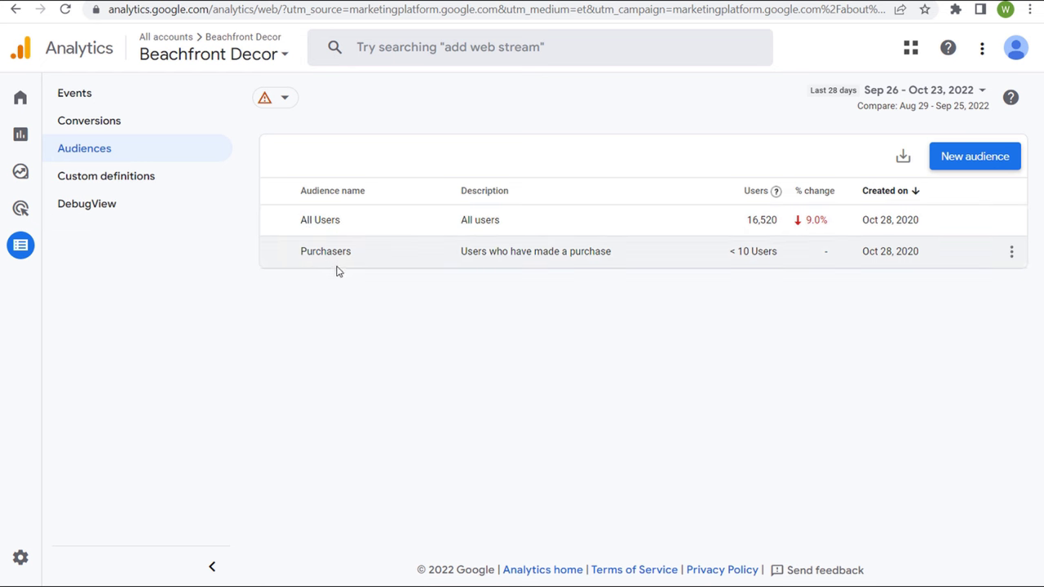
pyautogui.moveTo(930, 226); pyautogui.dragTo(862, 226)
pyautogui.click(892, 328)
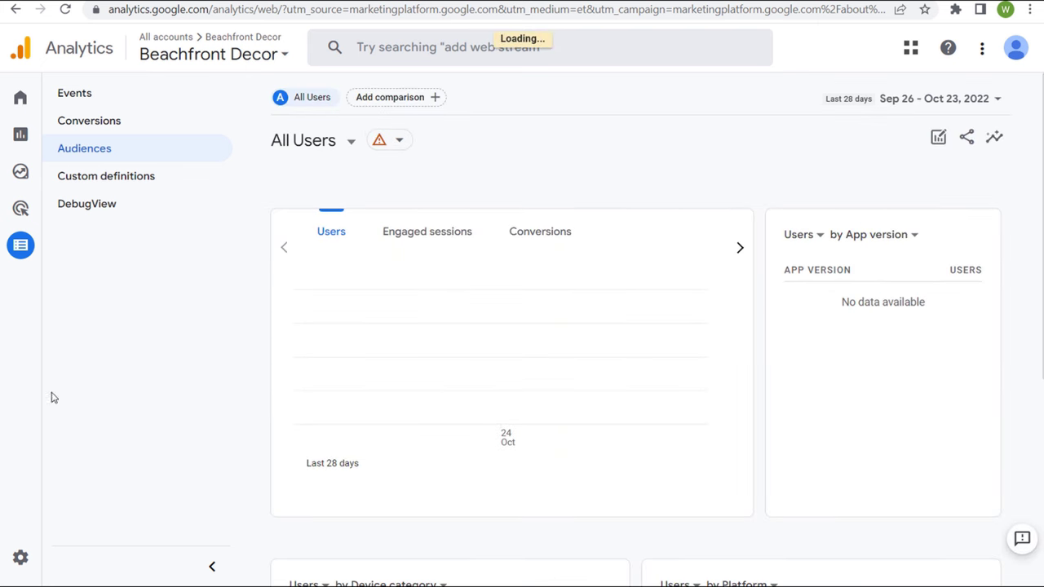
pyautogui.click(29, 248)
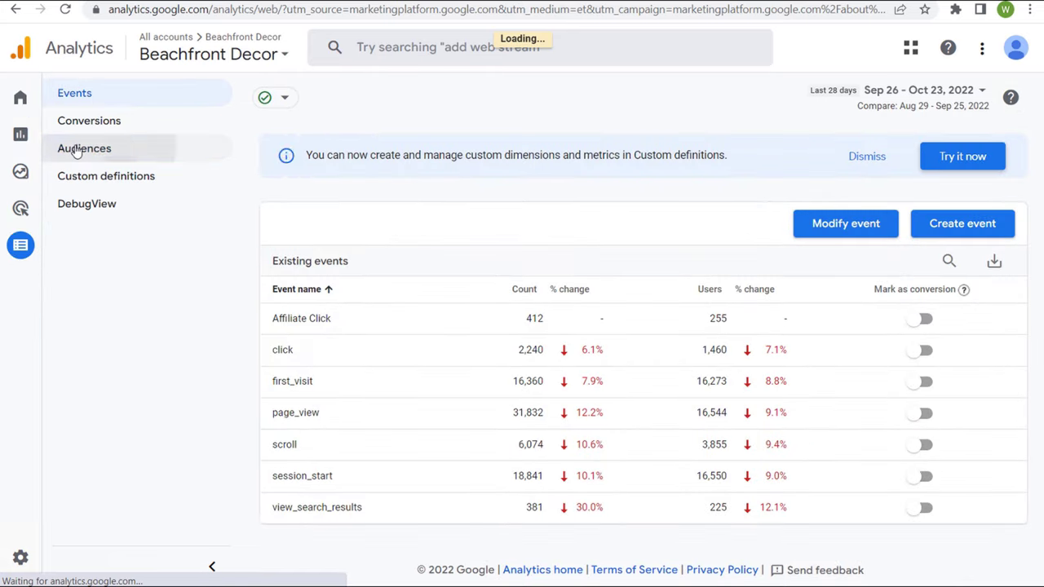
pyautogui.click(78, 150)
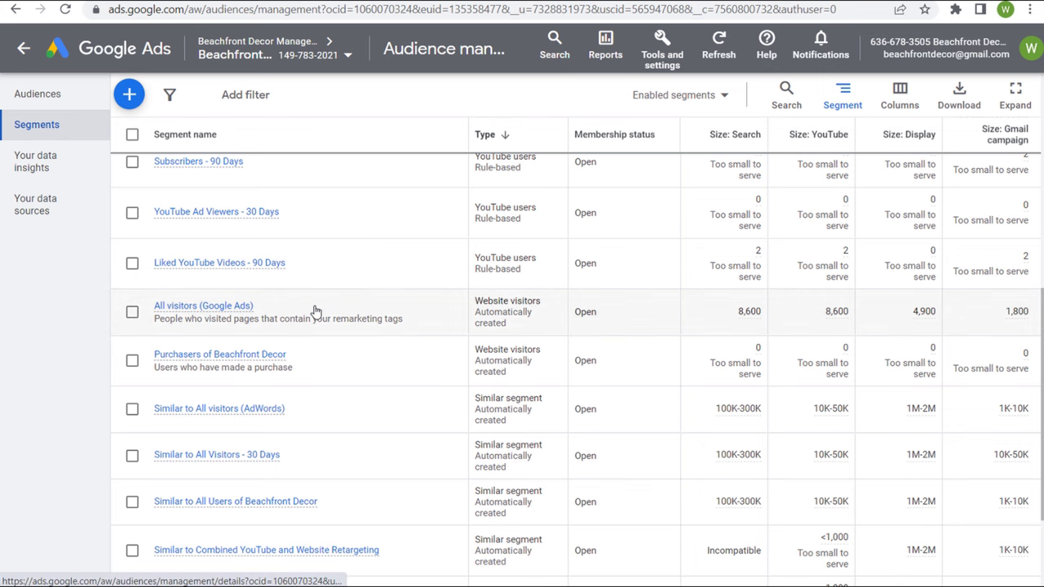
# - Switch to Google Ads and examine the Purchasers and All Users of Beachfront Decor segments in the segments list
pyautogui.moveTo(204, 365)
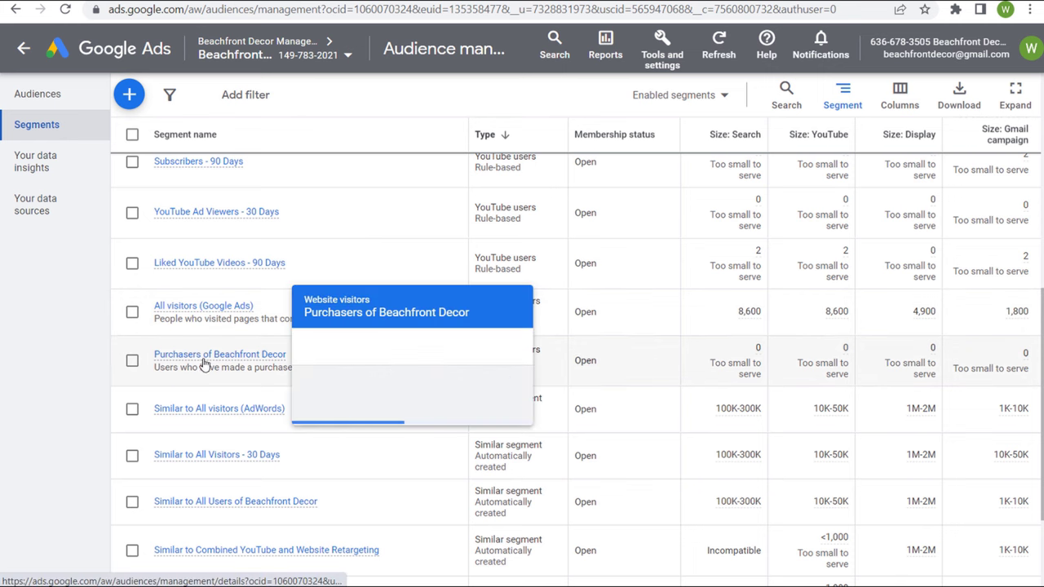
pyautogui.scroll(5, 383, 245)
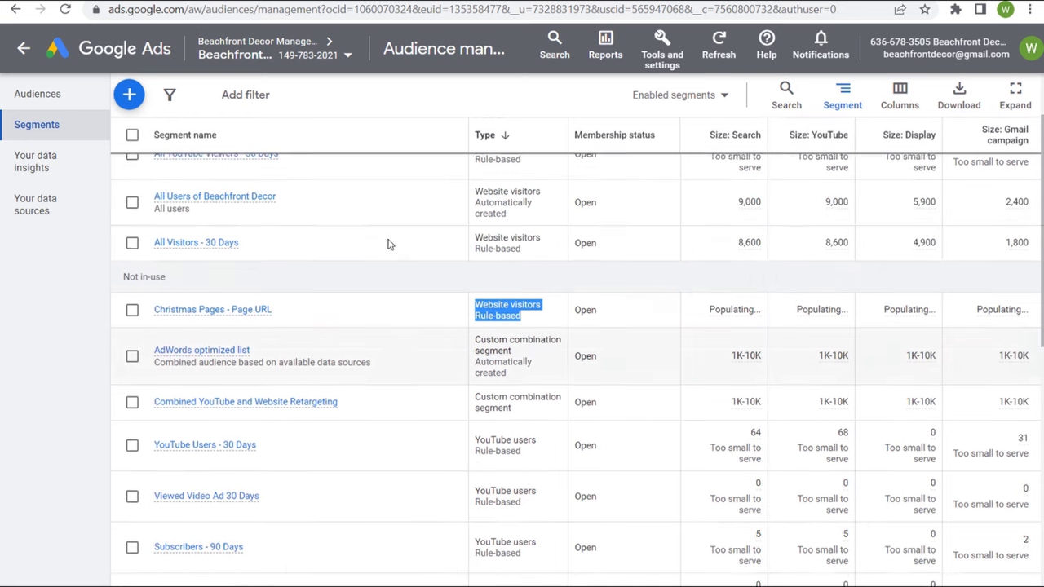
pyautogui.scroll(2, 388, 245)
pyautogui.moveTo(176, 292)
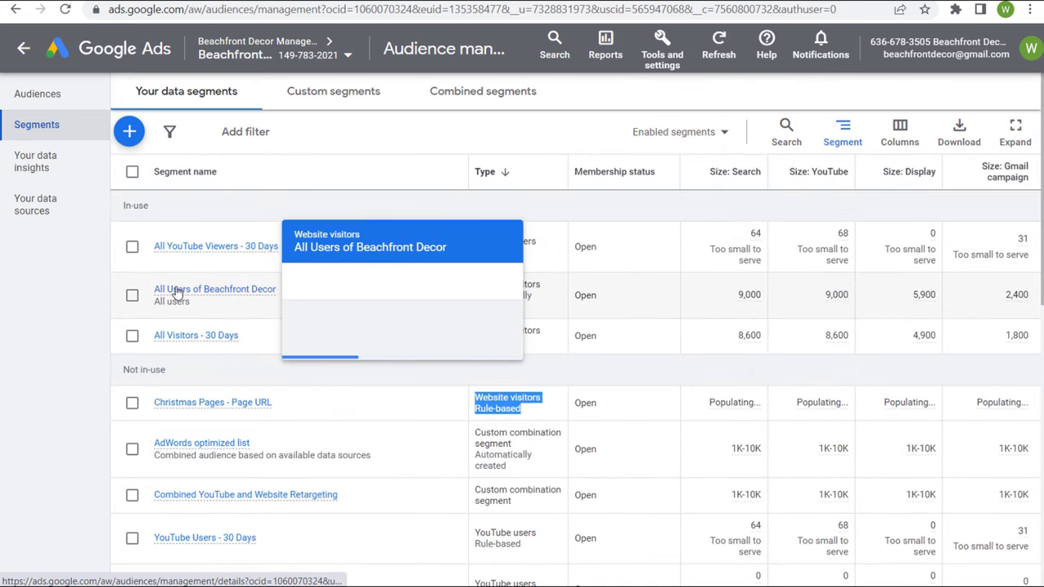
pyautogui.moveTo(311, 301); pyautogui.dragTo(427, 306)
pyautogui.click(496, 311)
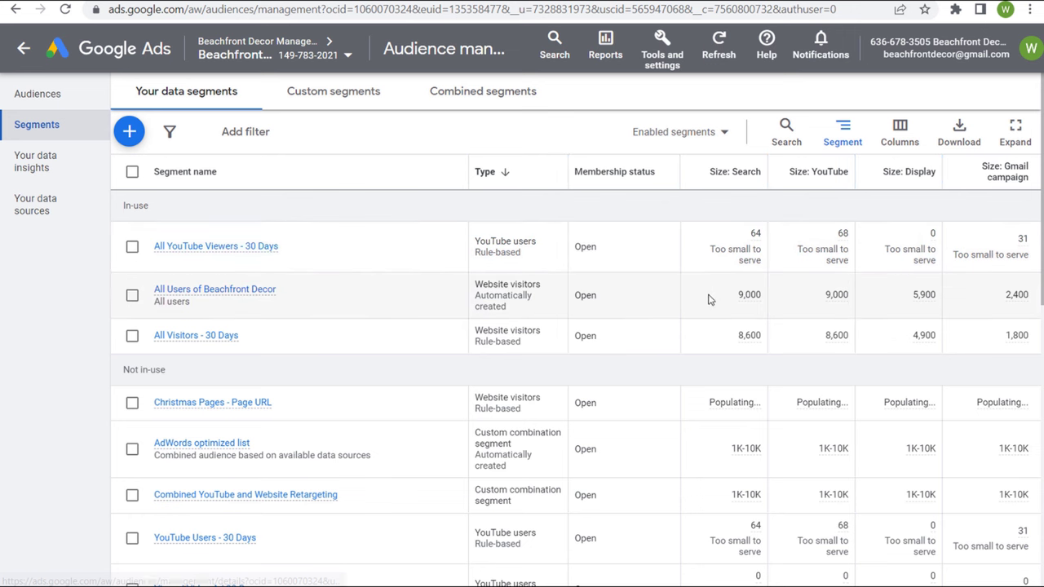
# - Compare the automatically created similar segments' sizes and types with those of the website visitor segments
pyautogui.scroll(-10, 620, 280)
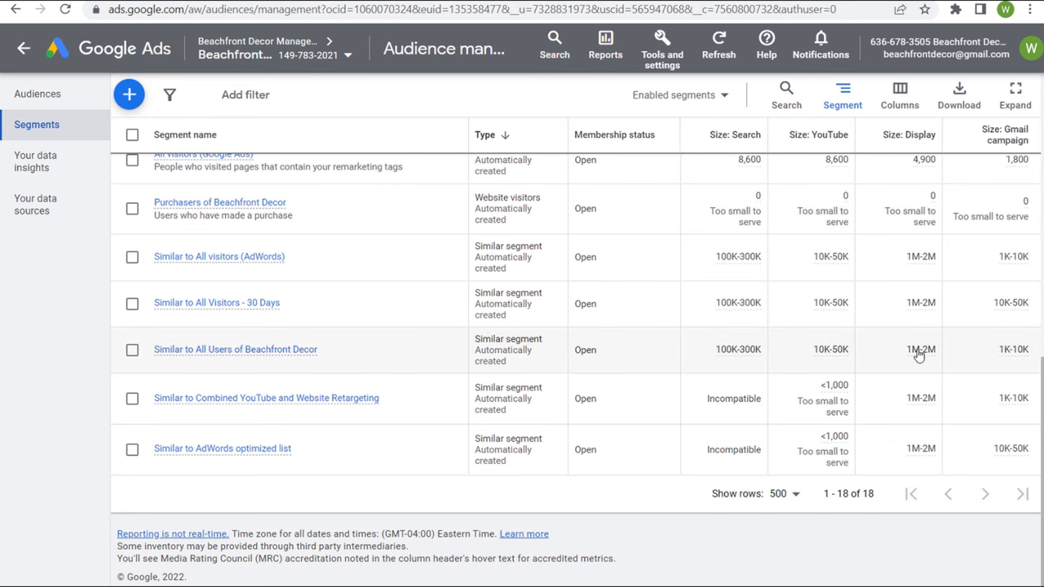
pyautogui.moveTo(916, 354)
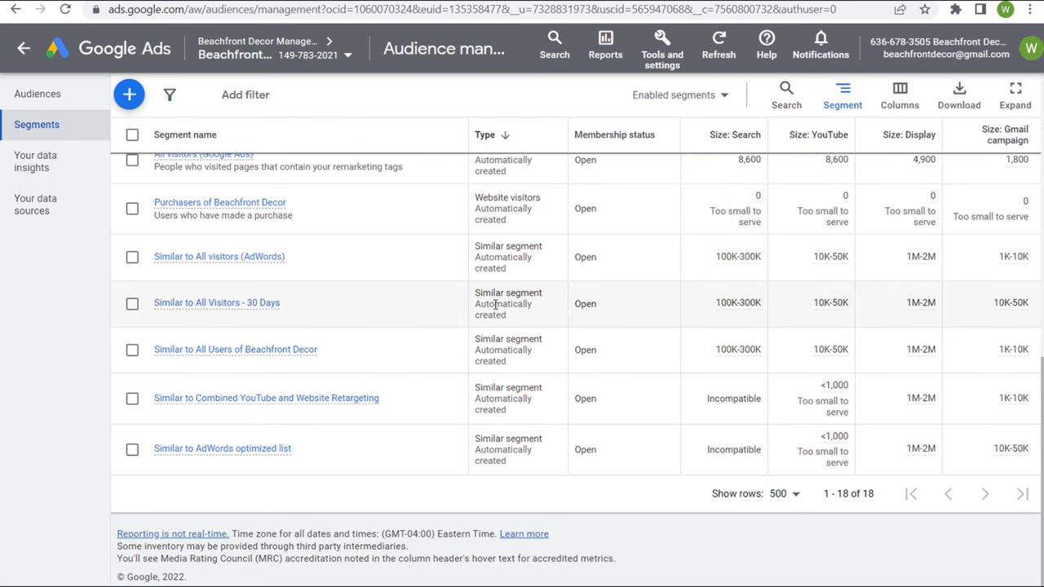
pyautogui.scroll(10, 495, 304)
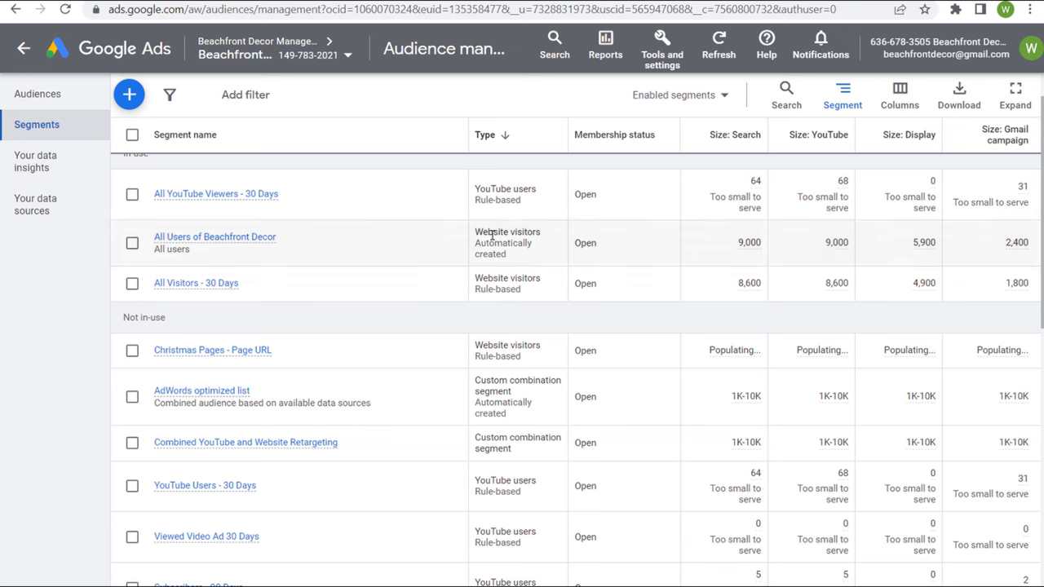
pyautogui.moveTo(476, 229); pyautogui.dragTo(547, 234)
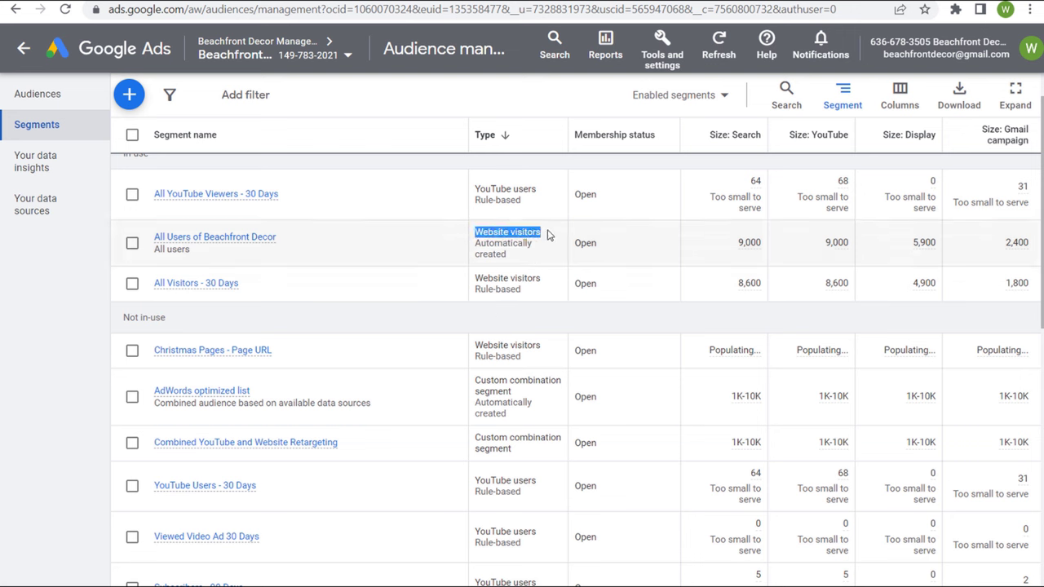
pyautogui.click(511, 236)
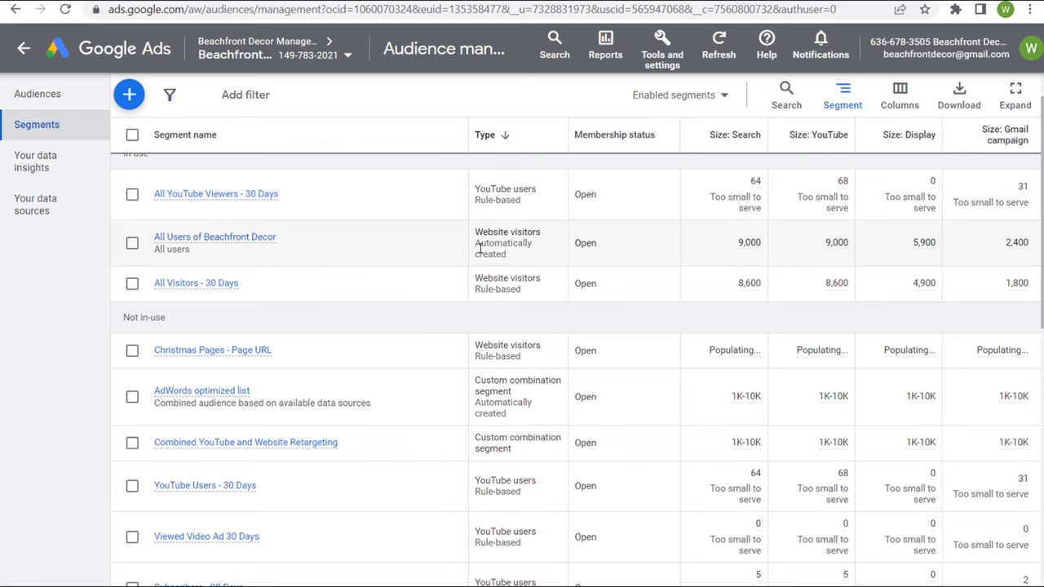
pyautogui.scroll(-10, 500, 244)
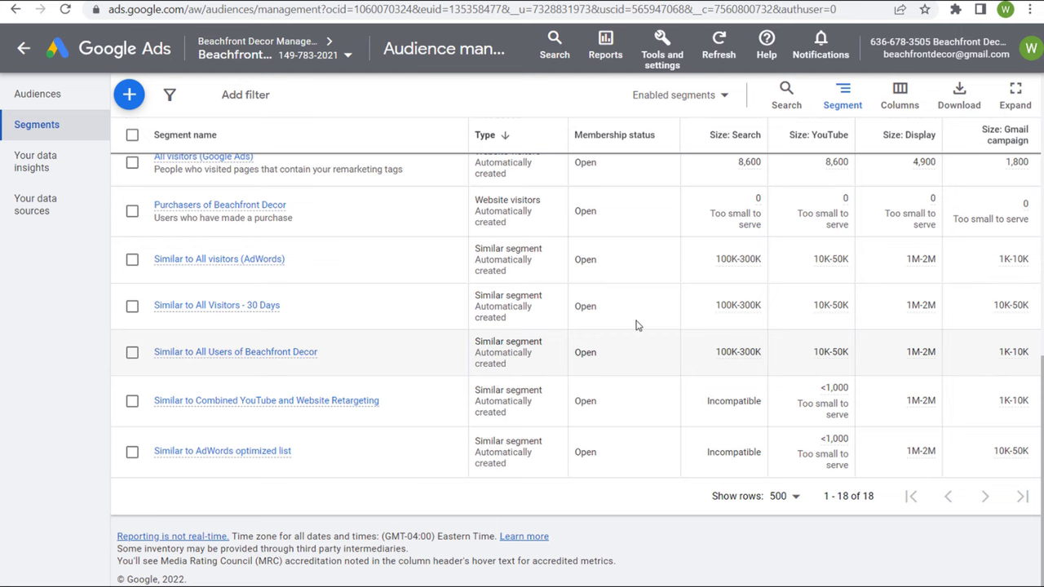
pyautogui.scroll(10, 637, 325)
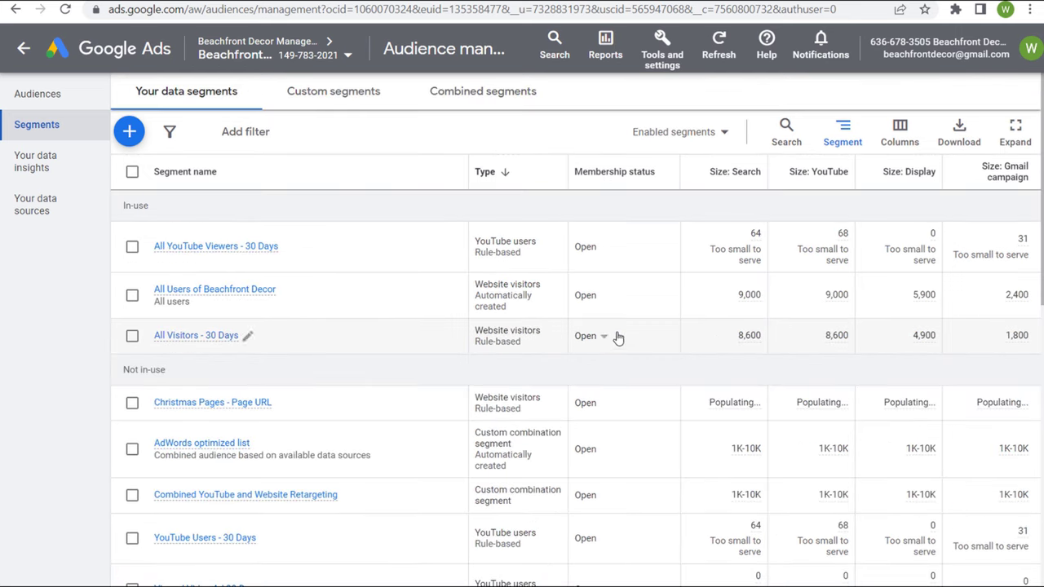
# - Switch to Google Analytics and start a new audience from the Demographics template
pyautogui.click(223, 0)
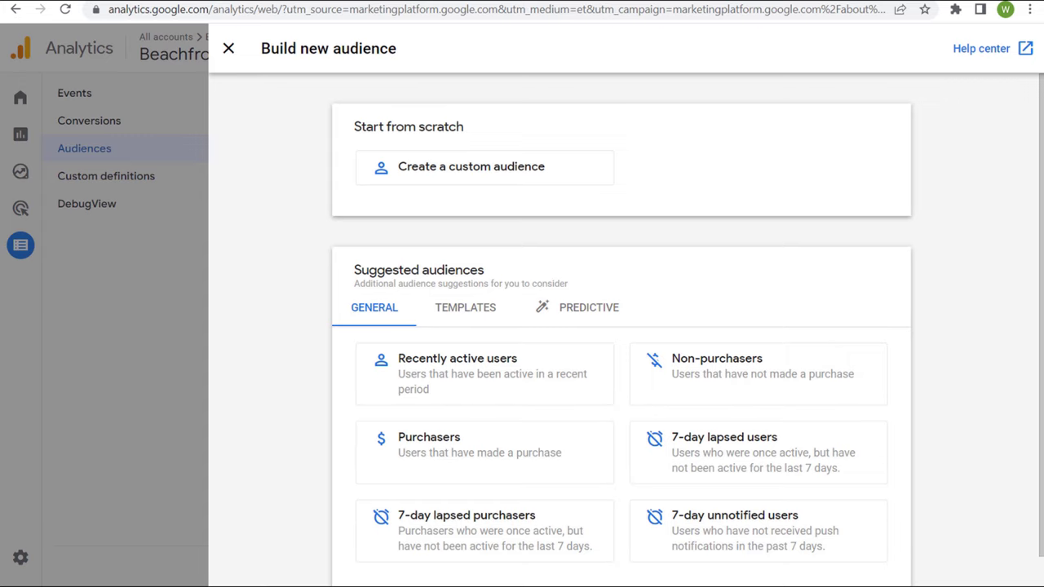
pyautogui.scroll(-1, 287, 244)
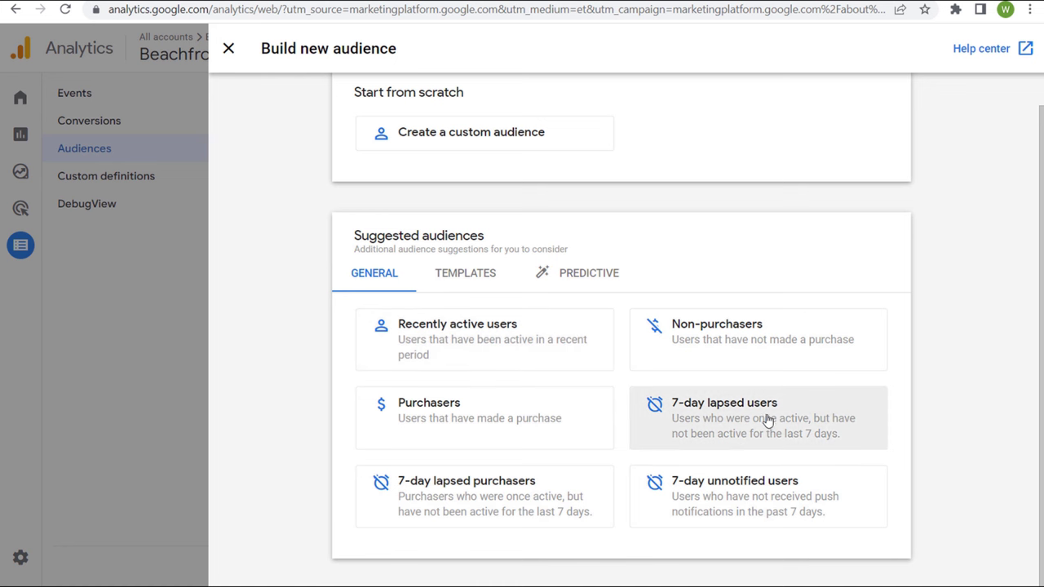
pyautogui.click(476, 277)
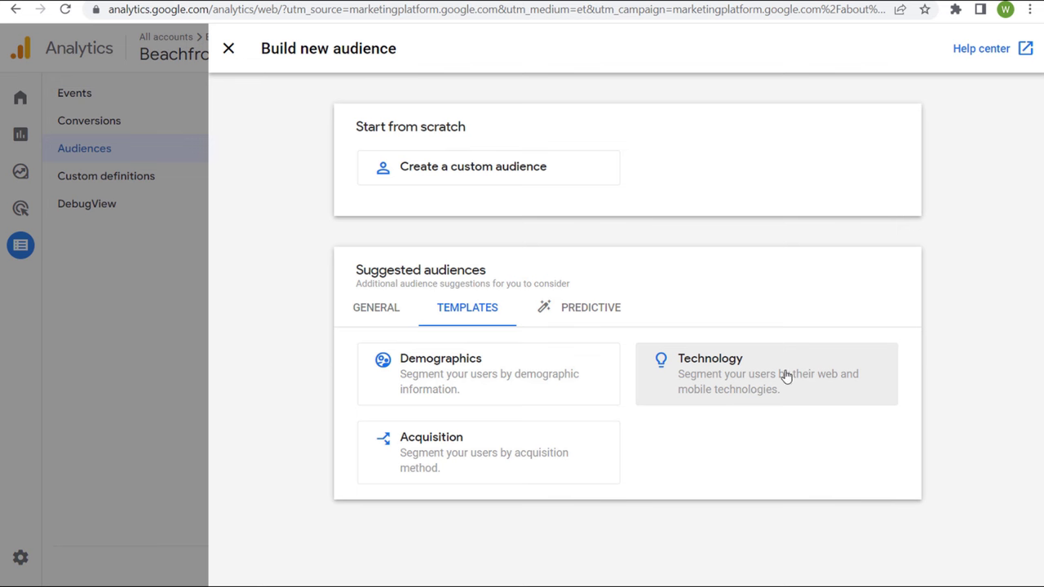
pyautogui.click(504, 373)
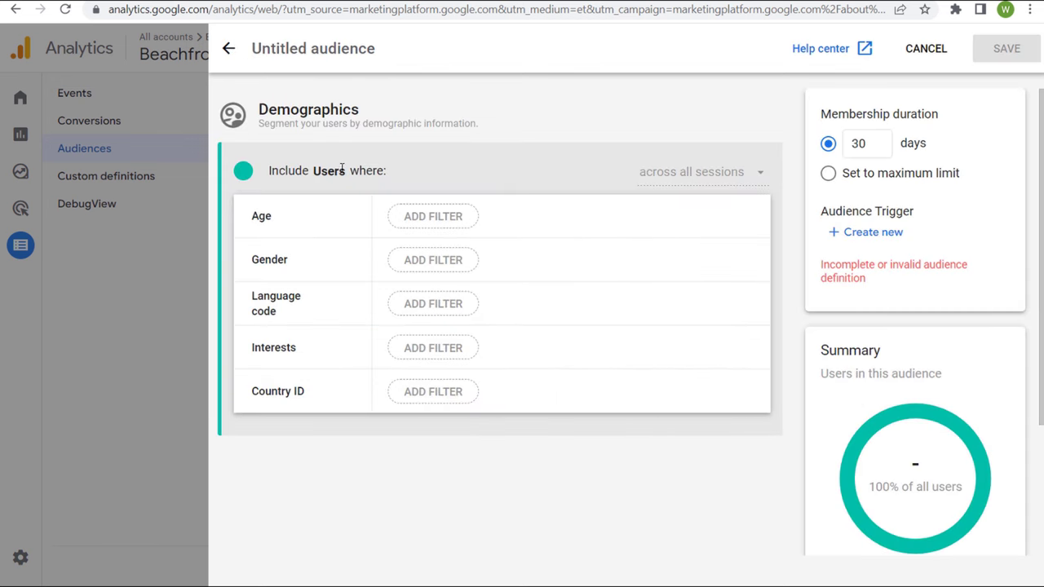
pyautogui.click(446, 218)
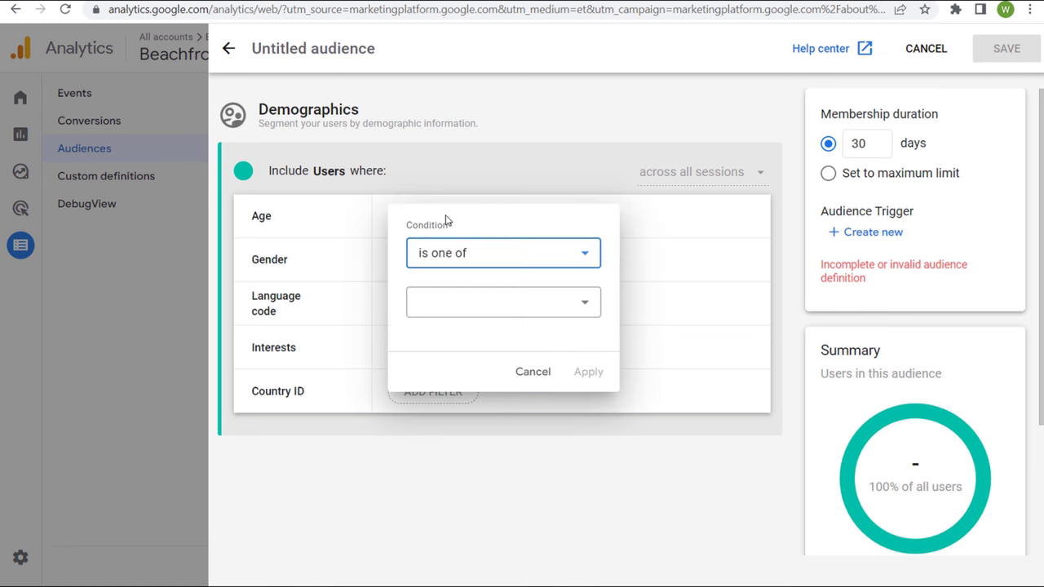
pyautogui.click(585, 256)
pyautogui.click(517, 286)
pyautogui.click(587, 306)
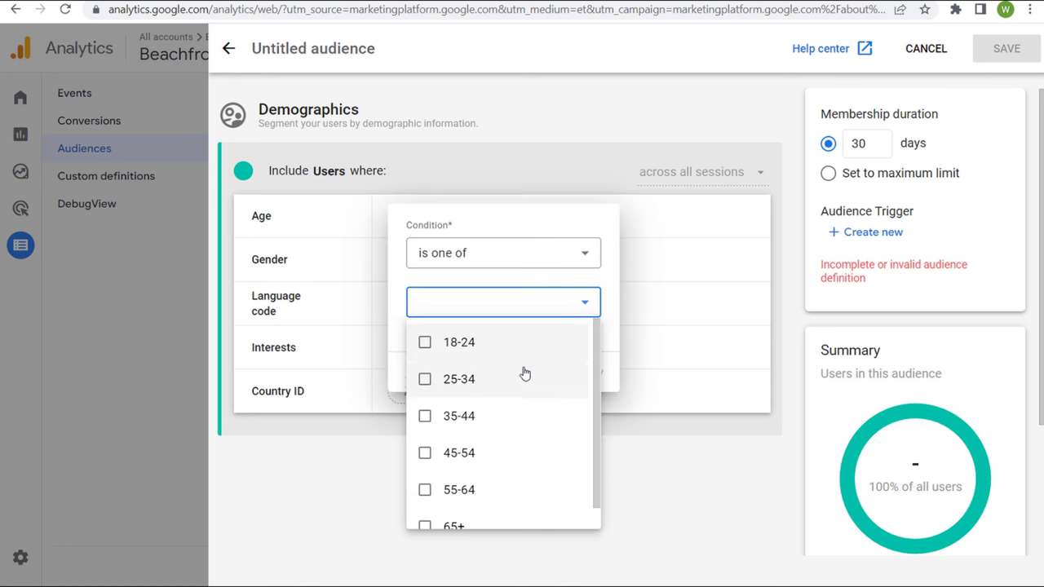
pyautogui.click(503, 425)
pyautogui.click(503, 451)
pyautogui.click(499, 471)
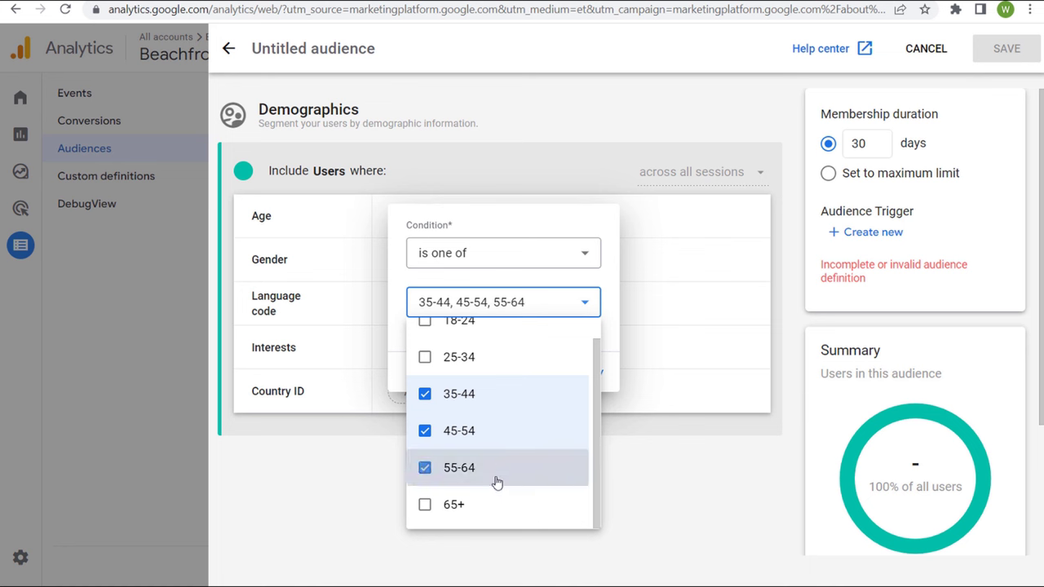
pyautogui.click(498, 505)
pyautogui.click(571, 220)
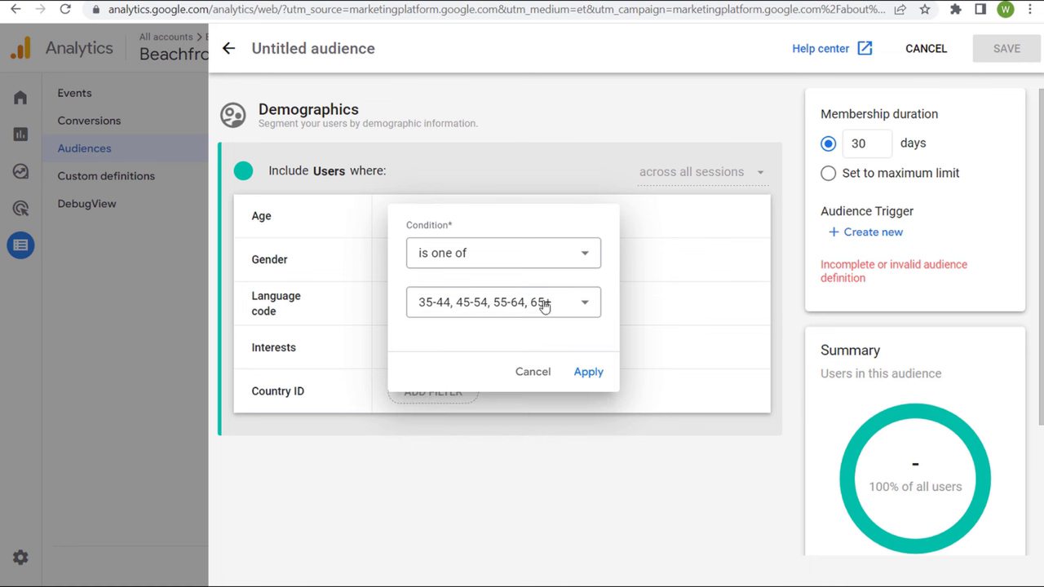
# - Name the audience "Ages 35+" and set its membership duration to the maximum limit
pyautogui.click(339, 51)
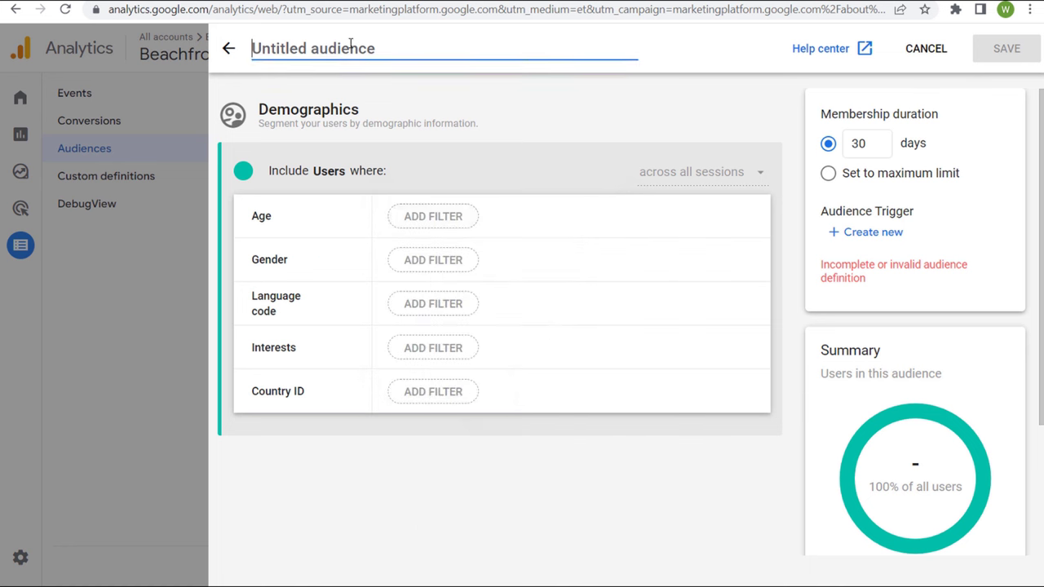
pyautogui.write('Ages 35+')
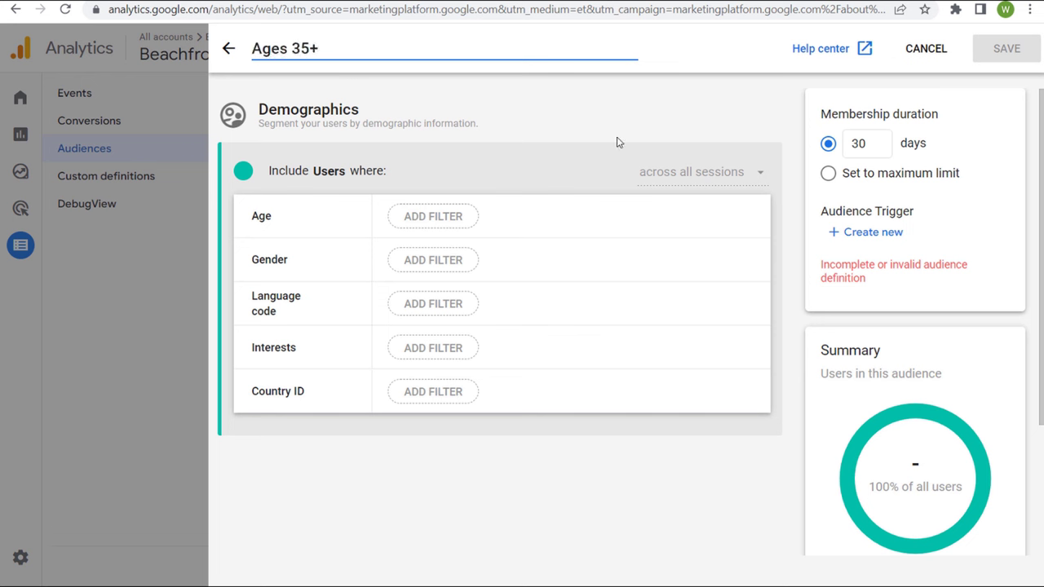
pyautogui.click(828, 173)
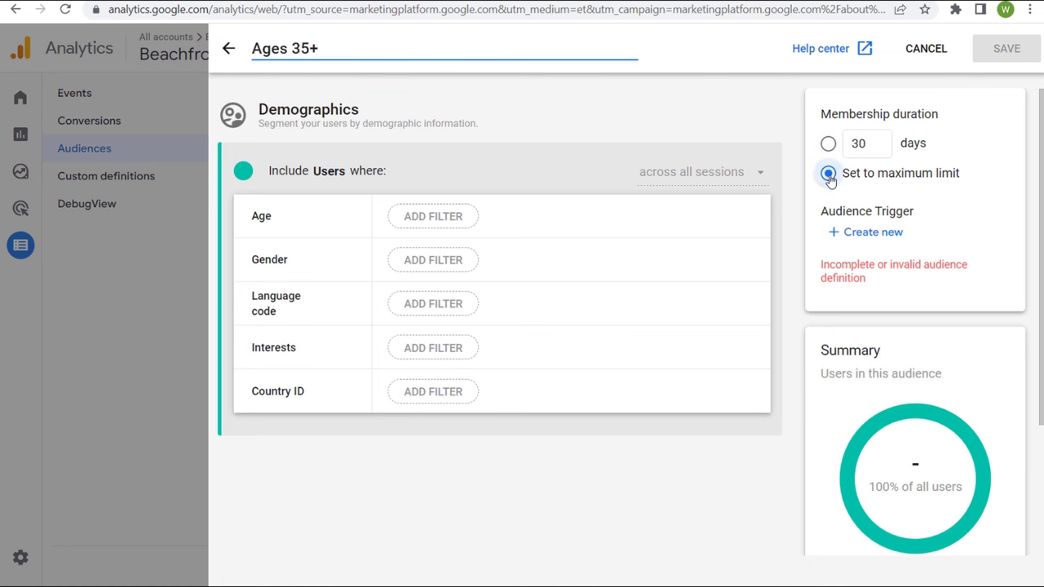
# - Add an Age filter that is one of 35-44, 45-54, 55-64 and 65+, and save the audience
pyautogui.click(440, 219)
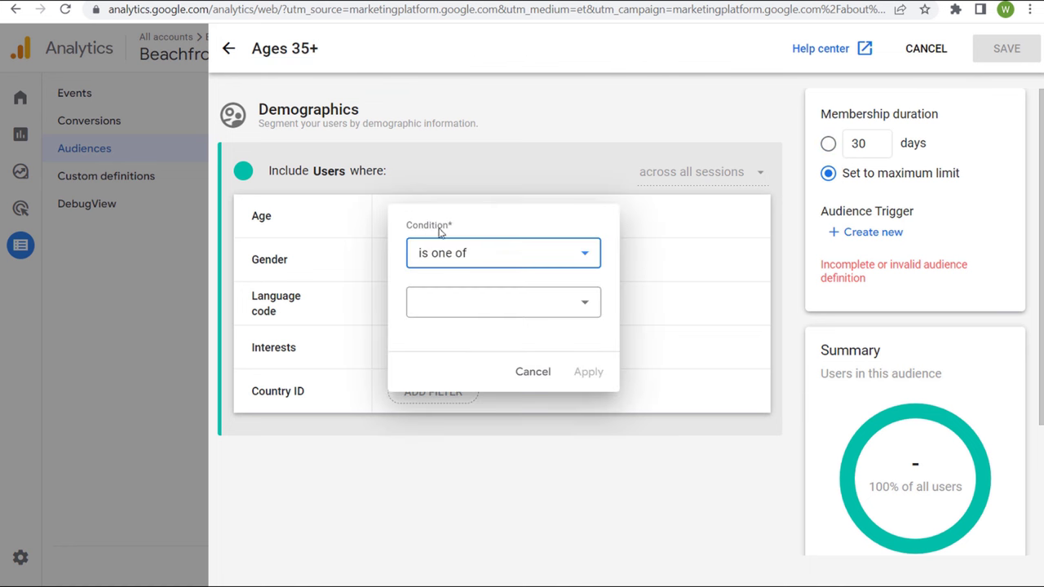
pyautogui.click(529, 311)
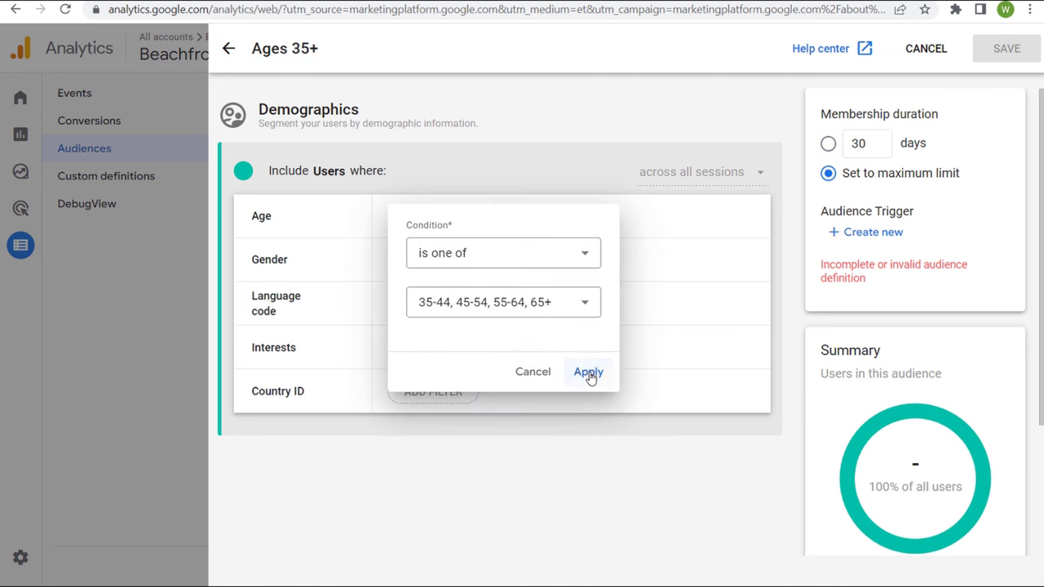
pyautogui.click(588, 371)
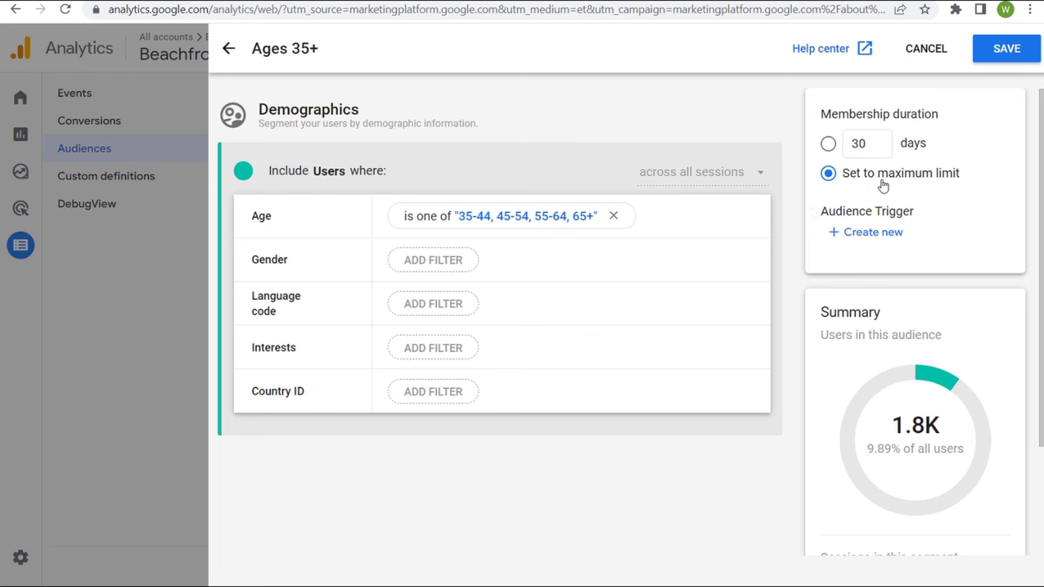
pyautogui.click(320, 48)
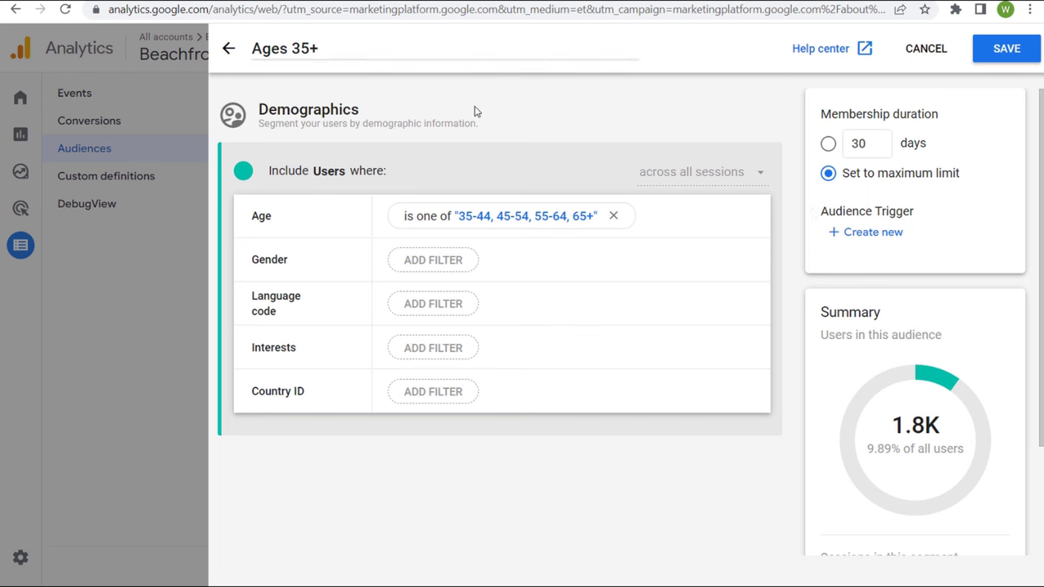
pyautogui.click(1005, 51)
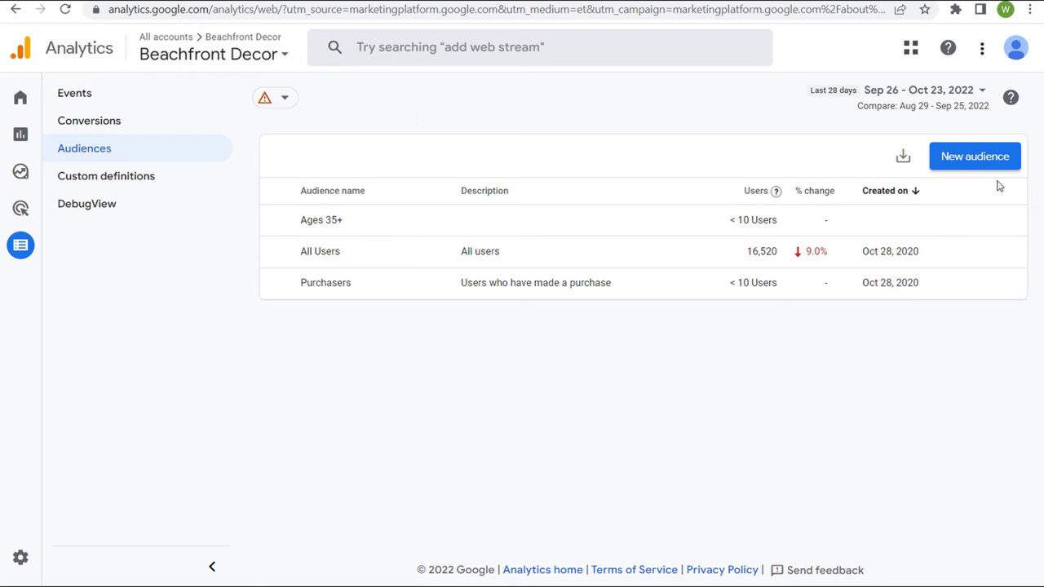
# - Start a new custom audience from scratch and open the choices for its first include condition
pyautogui.click(979, 160)
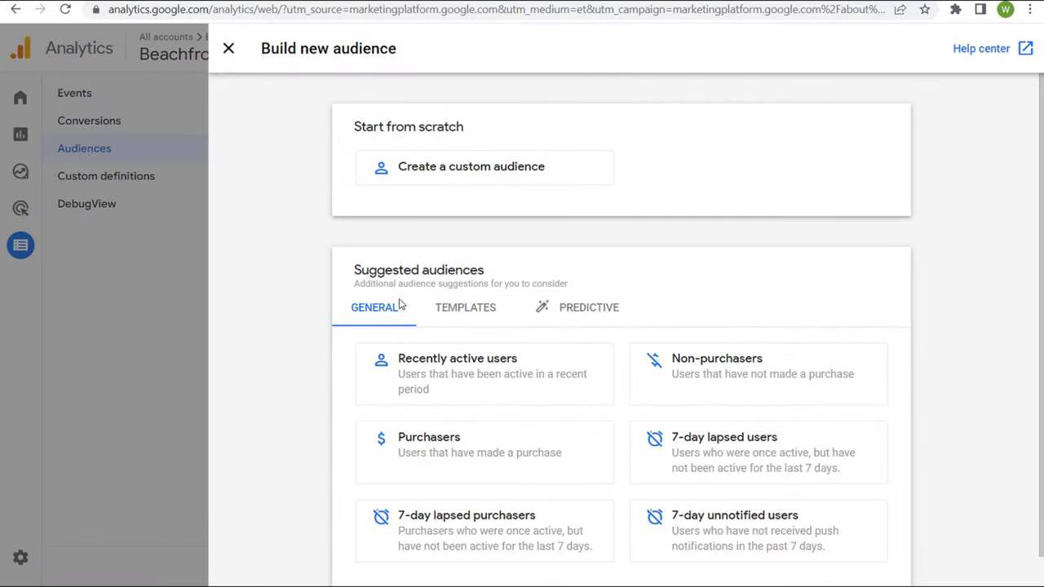
pyautogui.click(466, 175)
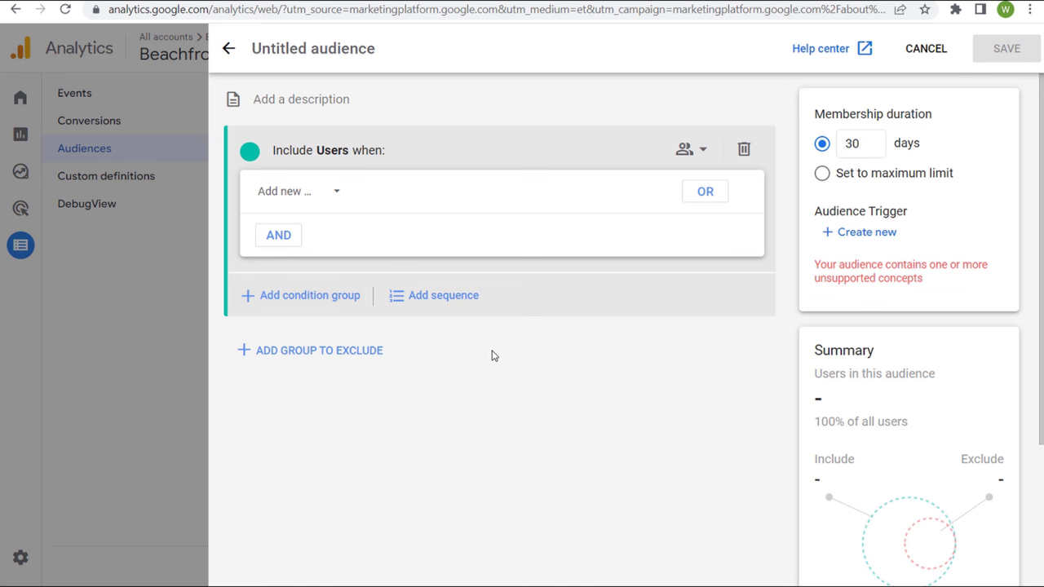
pyautogui.click(320, 188)
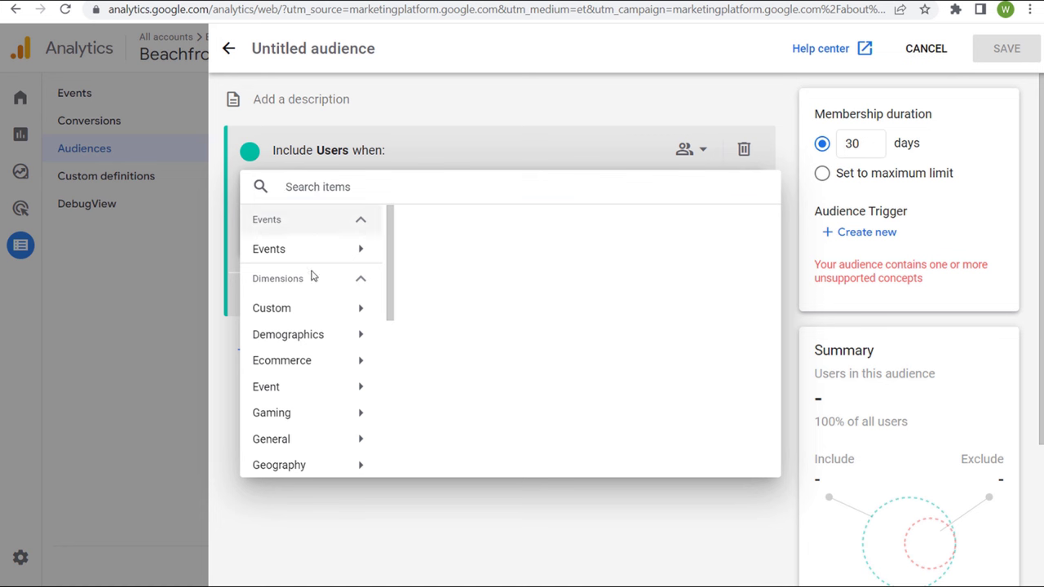
# - Examine the available events and the Custom, Demographics, Ecommerce and remaining dimension categories for building audience conditions
pyautogui.click(362, 252)
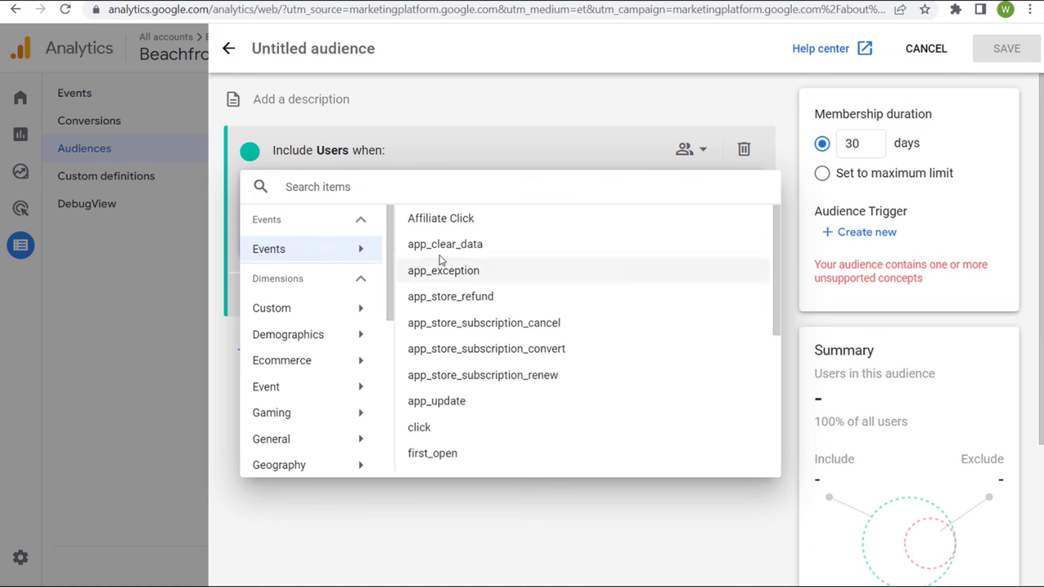
pyautogui.scroll(-1, 457, 256)
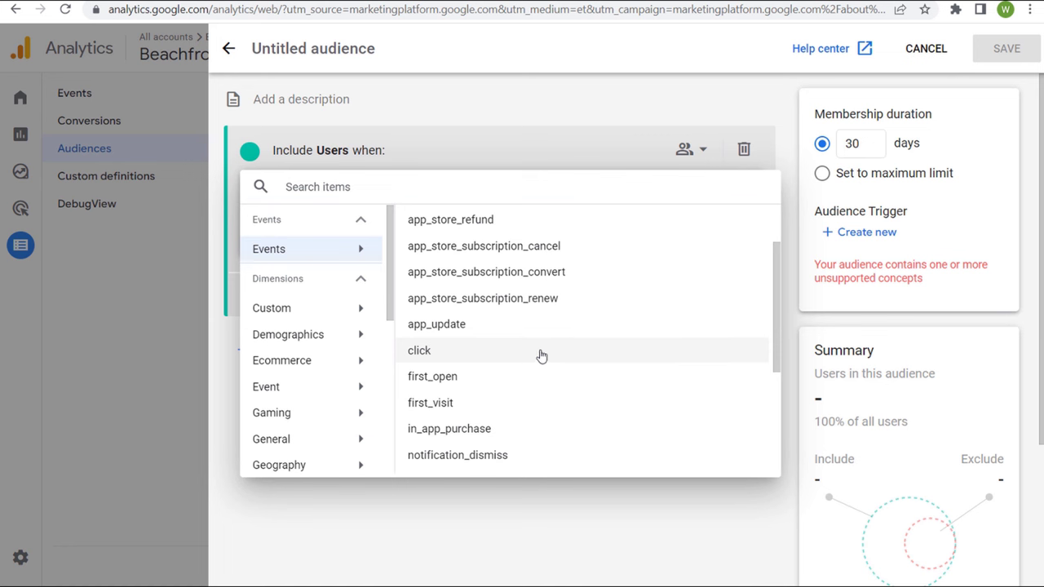
pyautogui.click(359, 252)
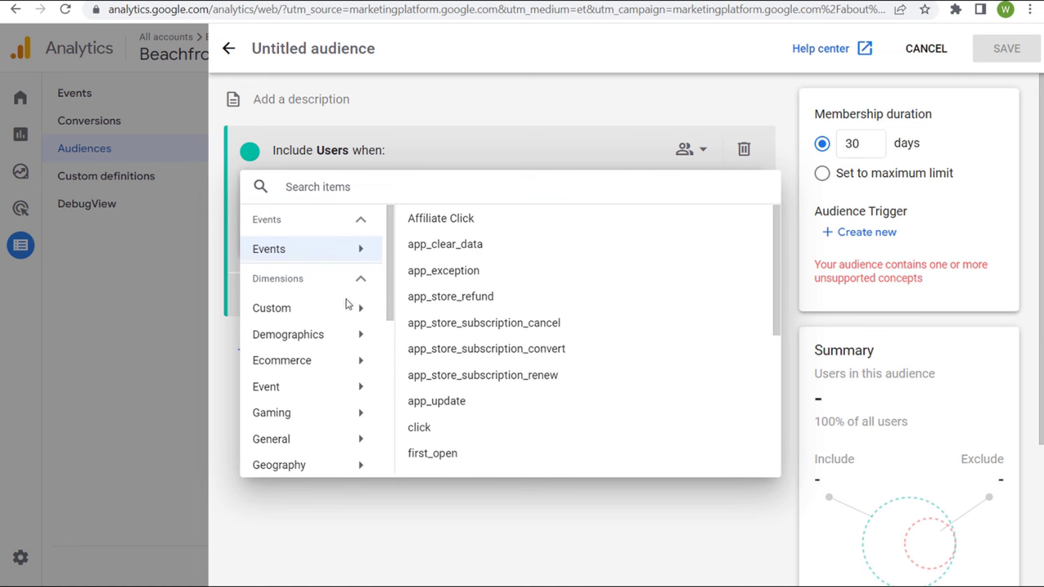
pyautogui.click(345, 310)
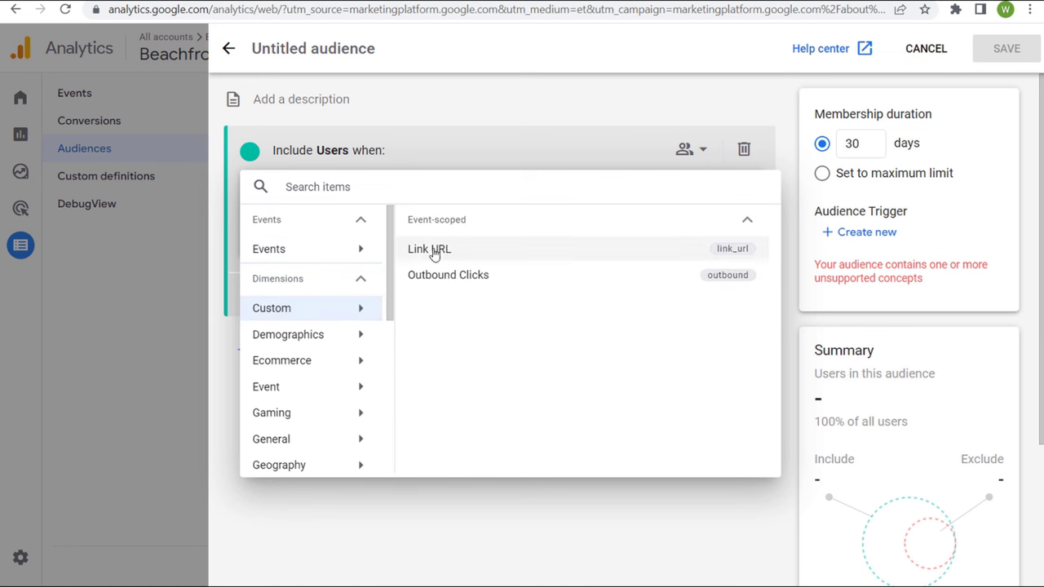
pyautogui.click(336, 337)
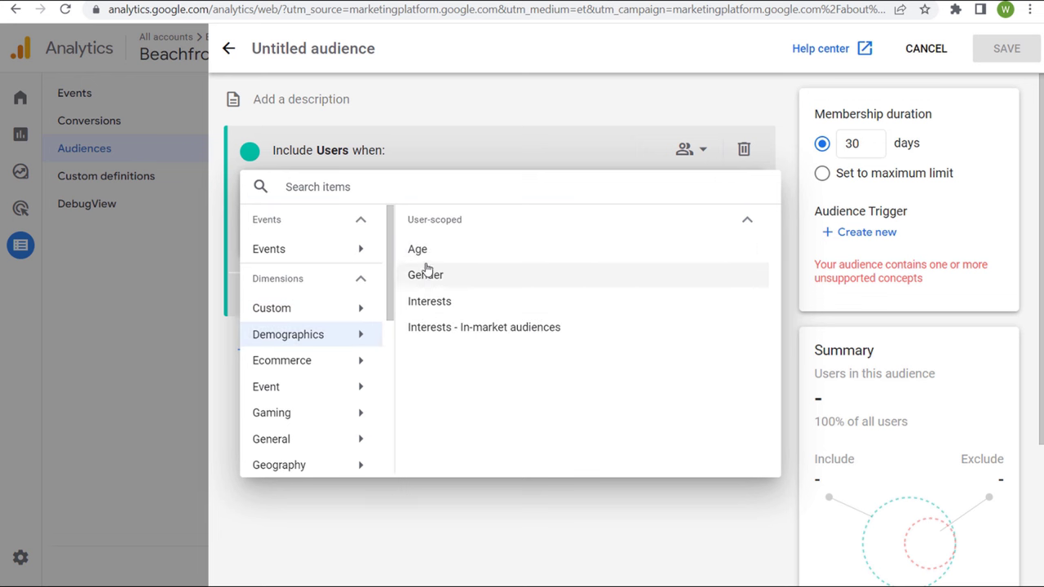
pyautogui.click(363, 367)
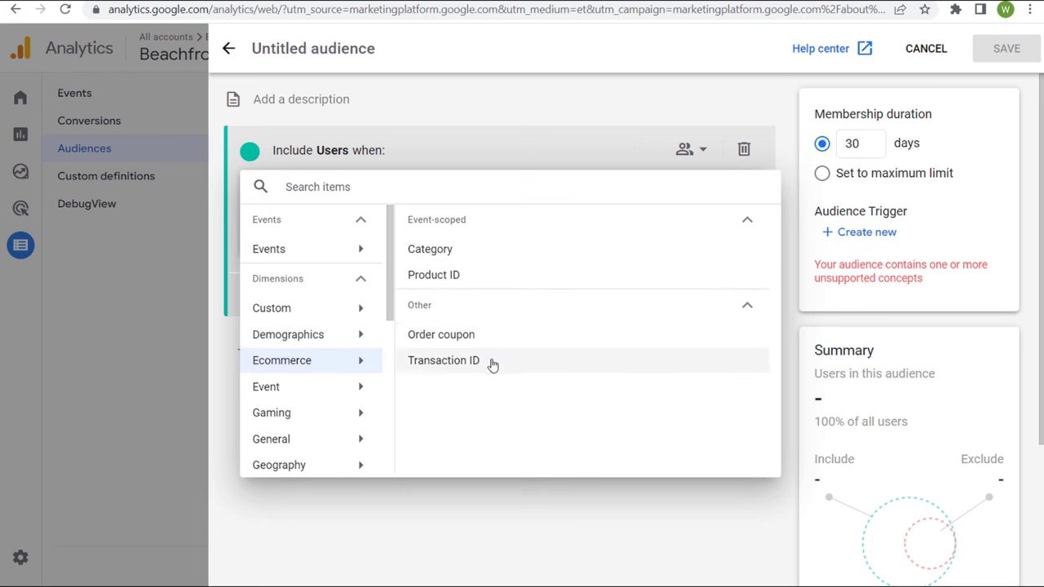
pyautogui.scroll(-2, 322, 317)
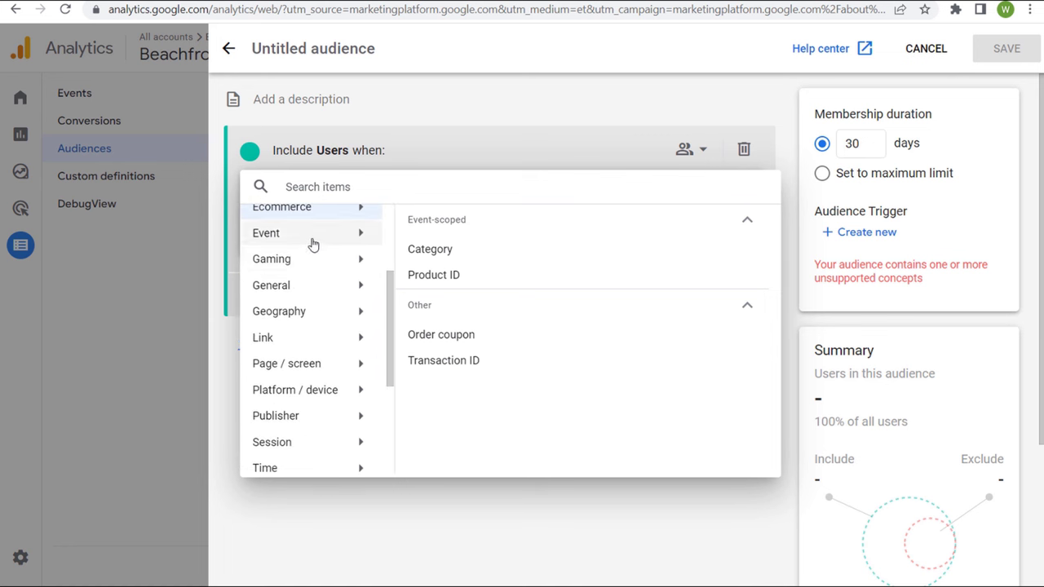
pyautogui.scroll(-1, 326, 240)
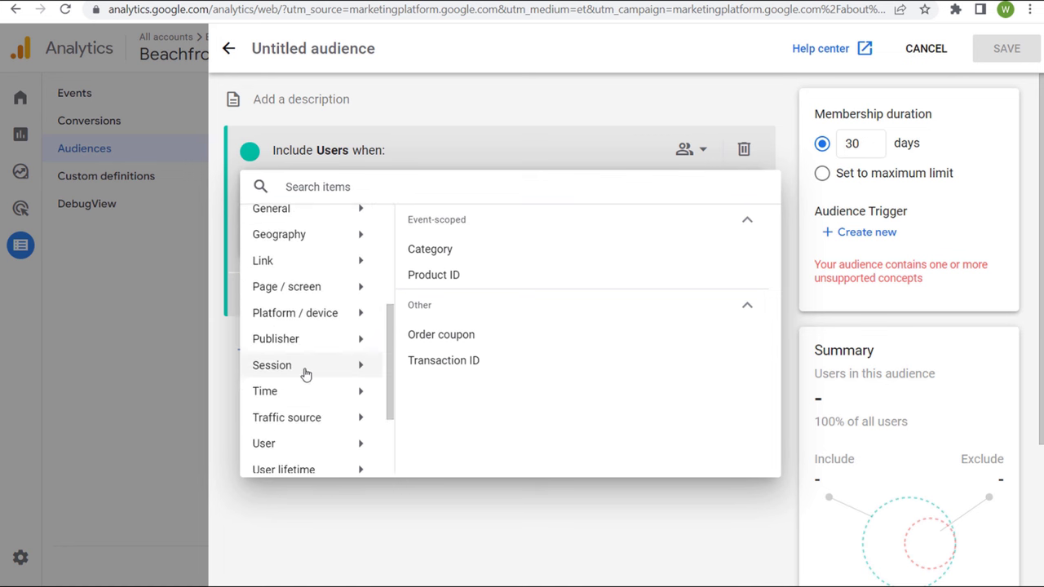
pyautogui.scroll(-1, 303, 442)
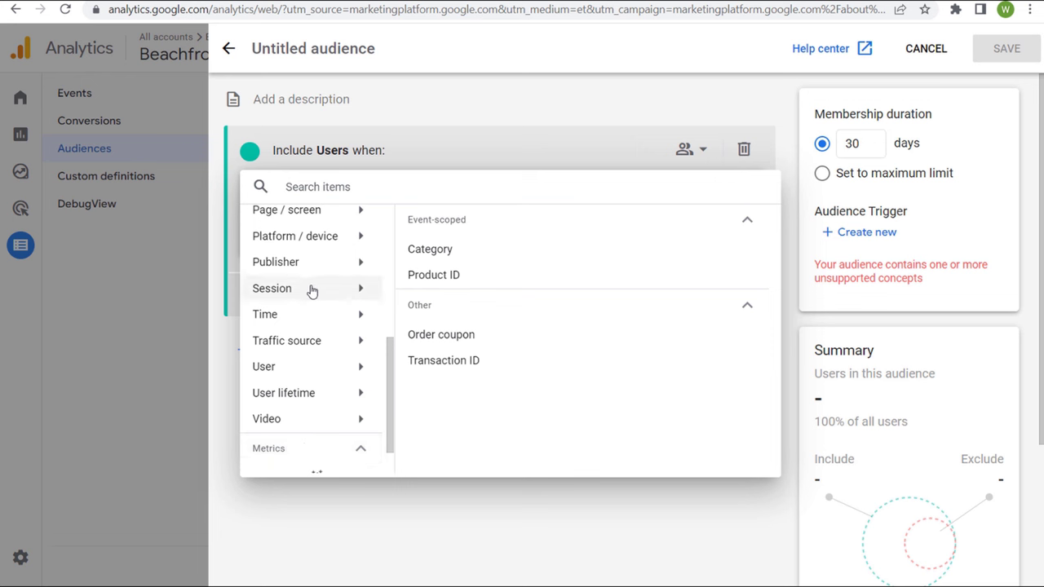
pyautogui.scroll(1, 343, 375)
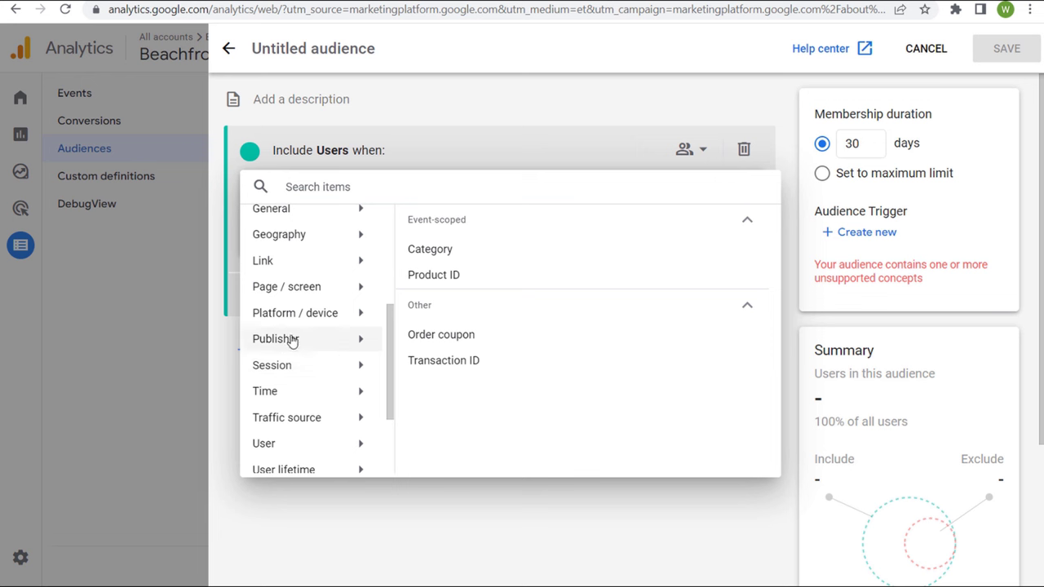
# - Include users when the Page title, from the Page / screen dimensions, contains "christmas"
pyautogui.click(310, 292)
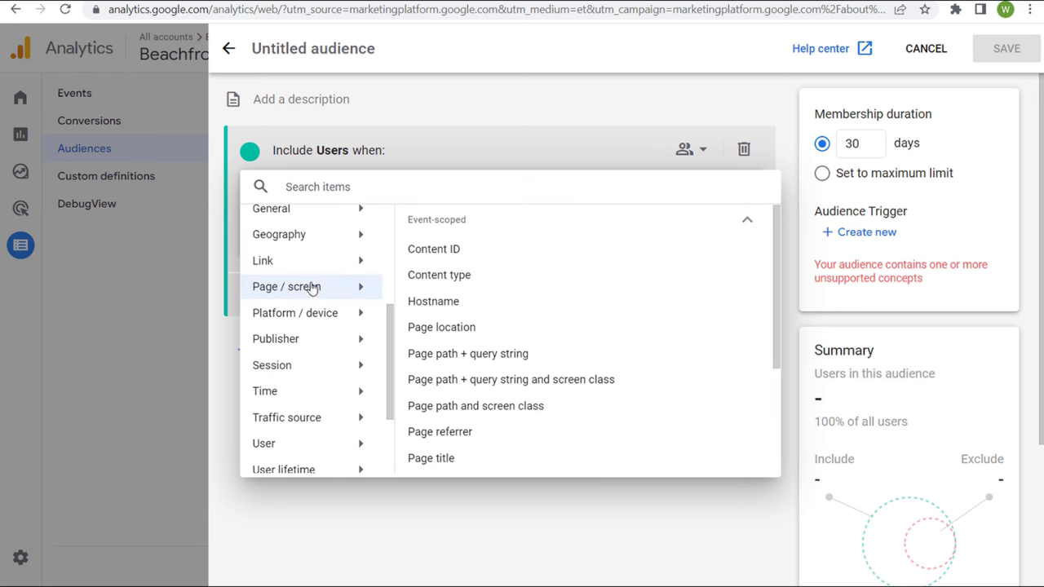
pyautogui.scroll(-1, 499, 359)
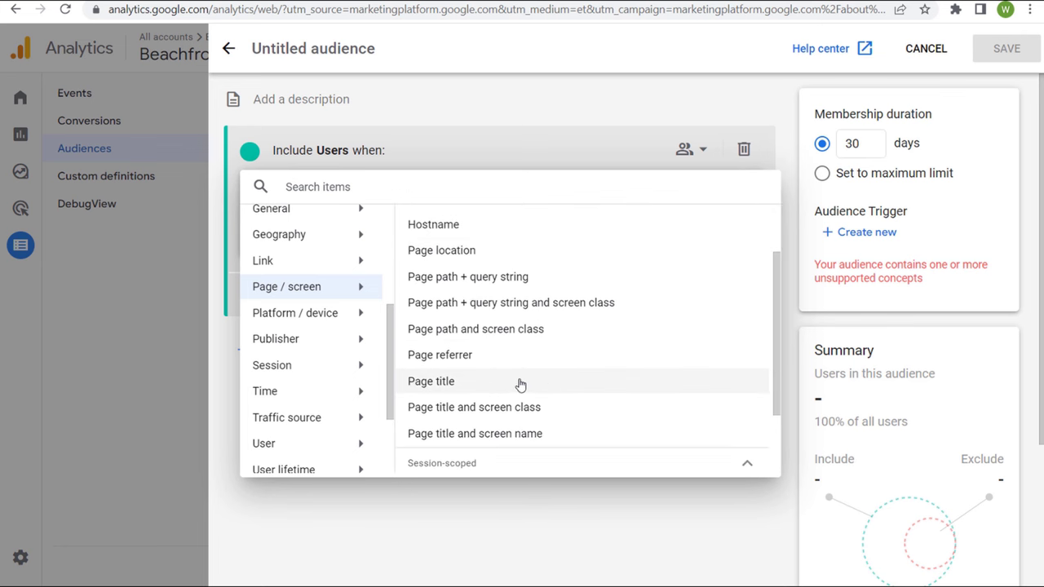
pyautogui.click(501, 383)
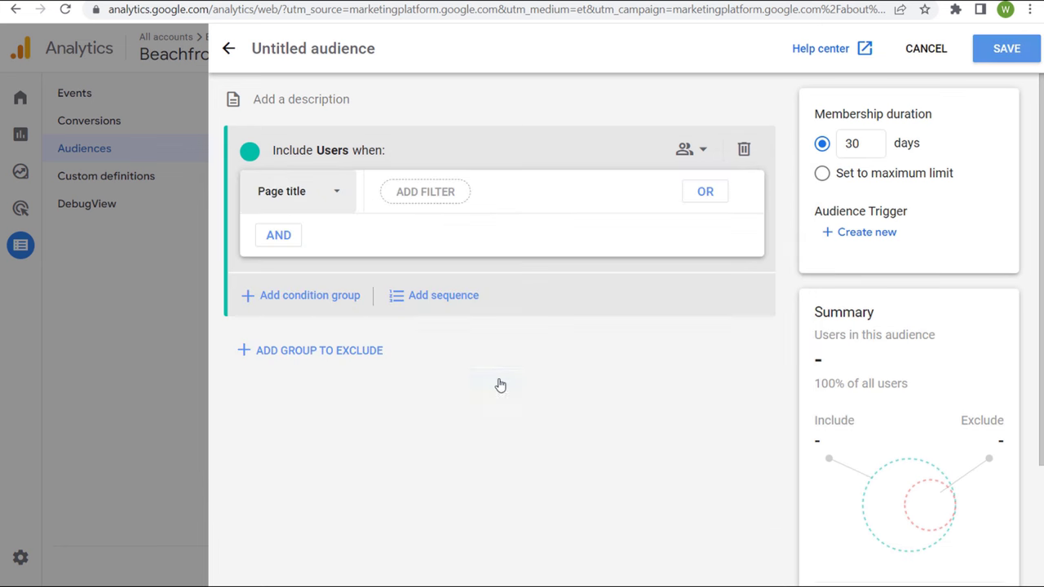
pyautogui.click(431, 197)
pyautogui.click(474, 275)
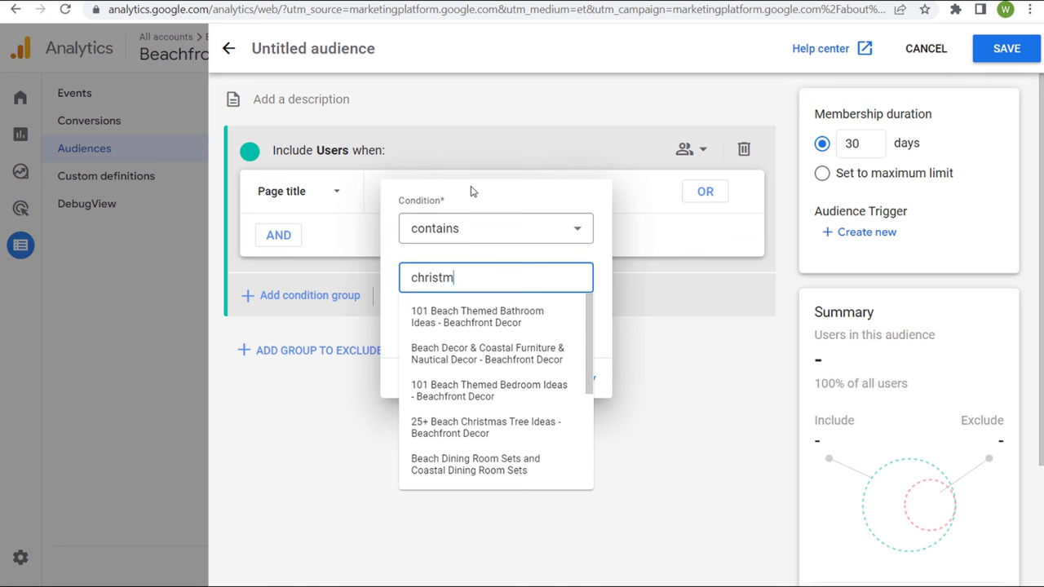
pyautogui.click(658, 317)
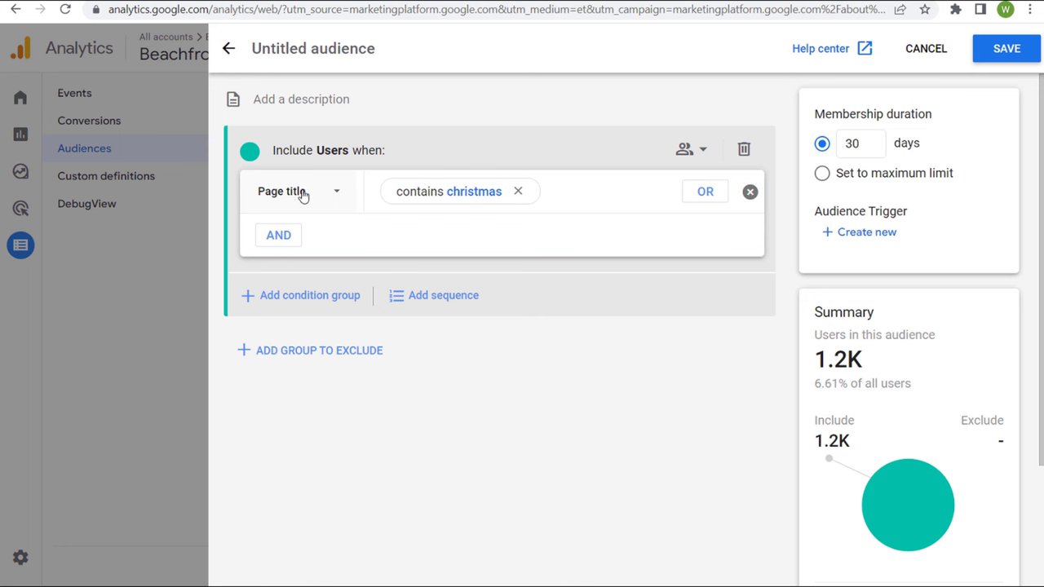
# - Add alternative OR conditions for Page title containing "ornament", "tree", "wreath", "garland" and "stocking"
pyautogui.click(703, 193)
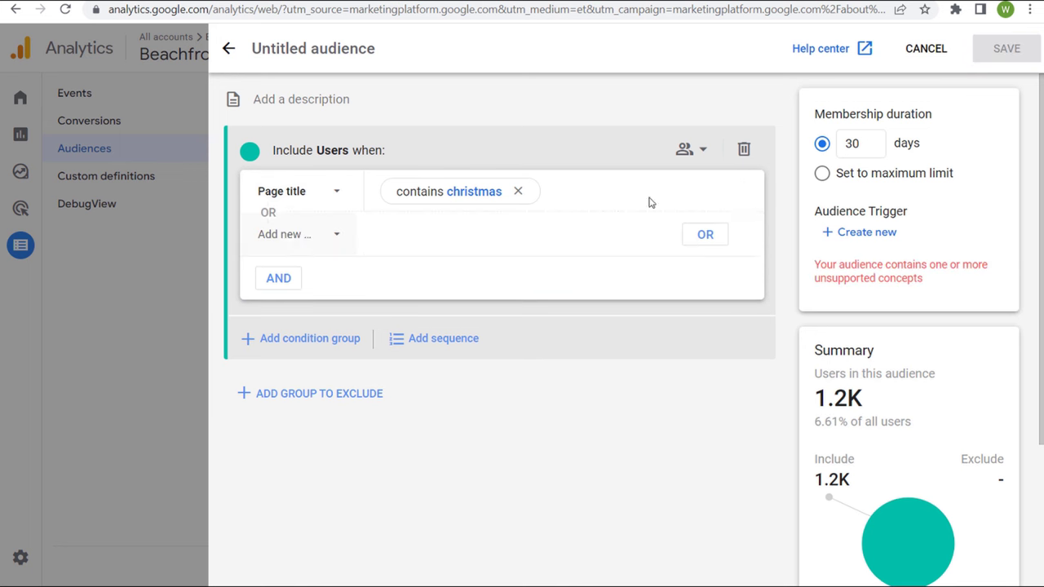
pyautogui.click(303, 236)
pyautogui.scroll(-2, 354, 324)
pyautogui.click(359, 406)
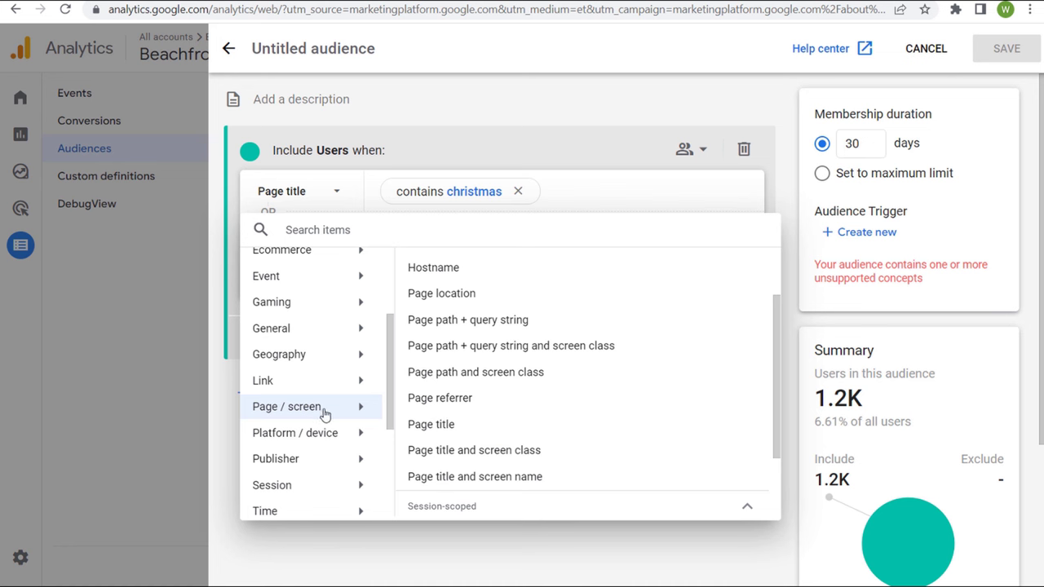
pyautogui.click(432, 423)
pyautogui.click(449, 236)
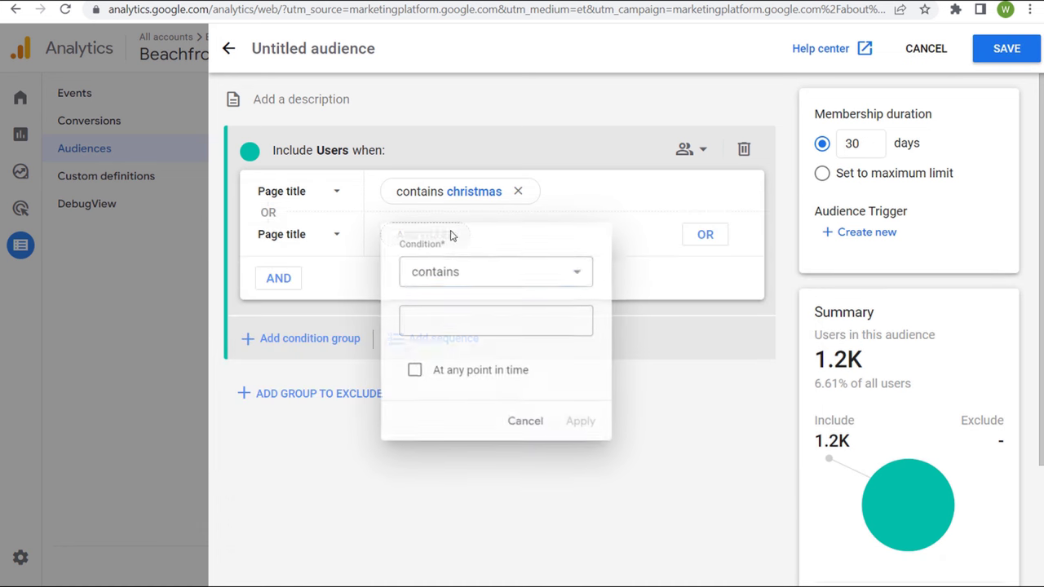
pyautogui.click(472, 325)
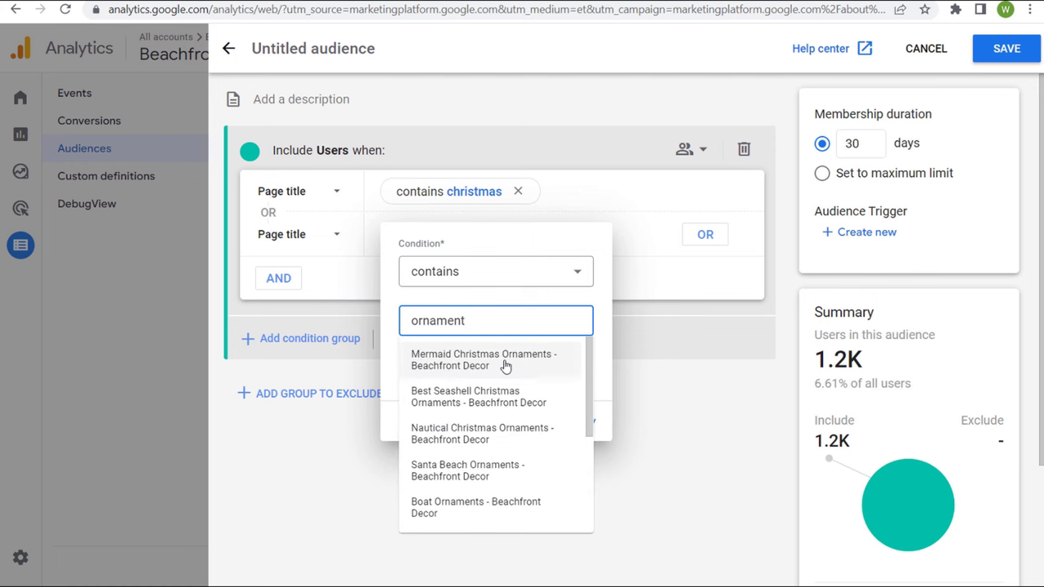
pyautogui.click(519, 249)
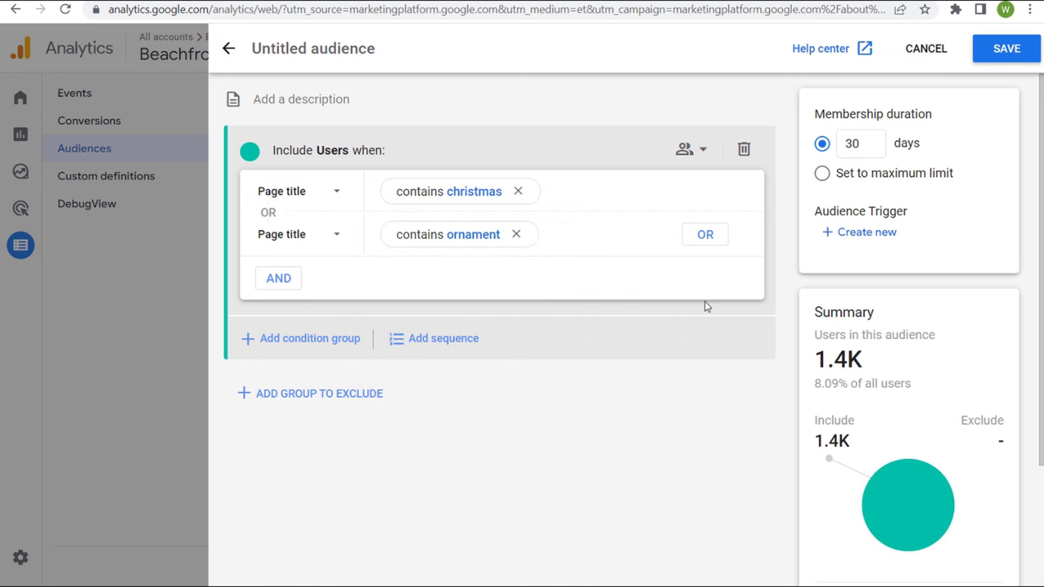
pyautogui.click(705, 235)
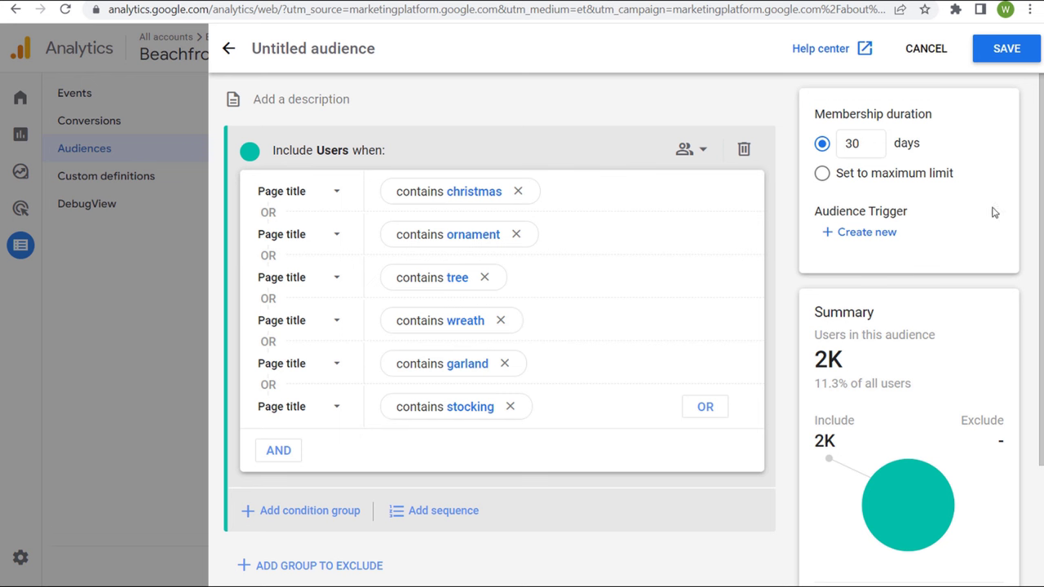
# - Set the membership duration to the maximum limit and name the audience "Christmas Page Titles"
pyautogui.click(822, 173)
pyautogui.click(365, 52)
pyautogui.write('C')
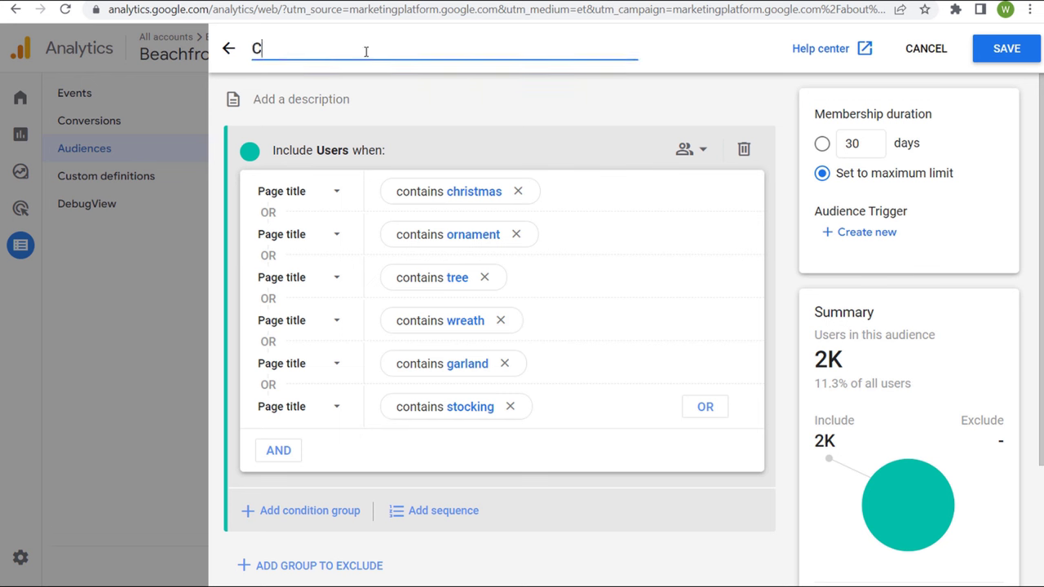
pyautogui.write('hristmas Page Titles')
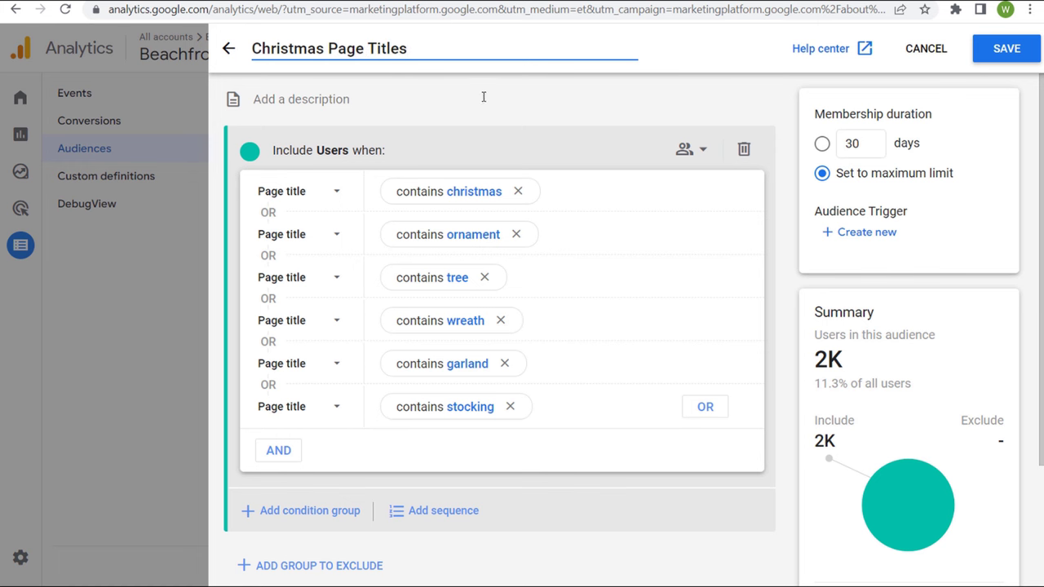
# - Extend the audience name to "Christmas Page Titles - GA4" and save the audience
pyautogui.scroll(-1, 636, 260)
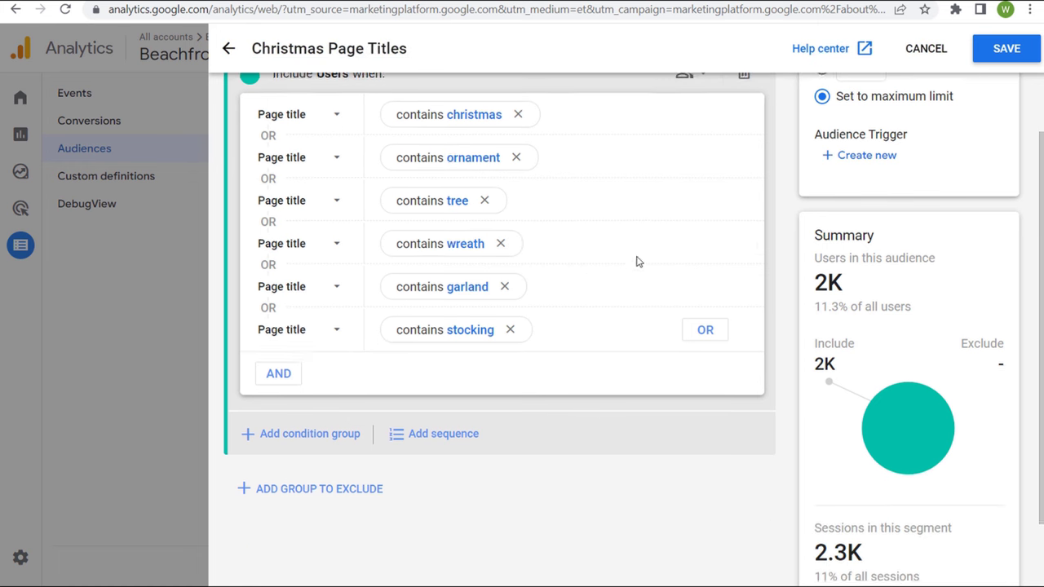
pyautogui.scroll(1, 500, 75)
pyautogui.click(499, 75)
pyautogui.click(487, 40)
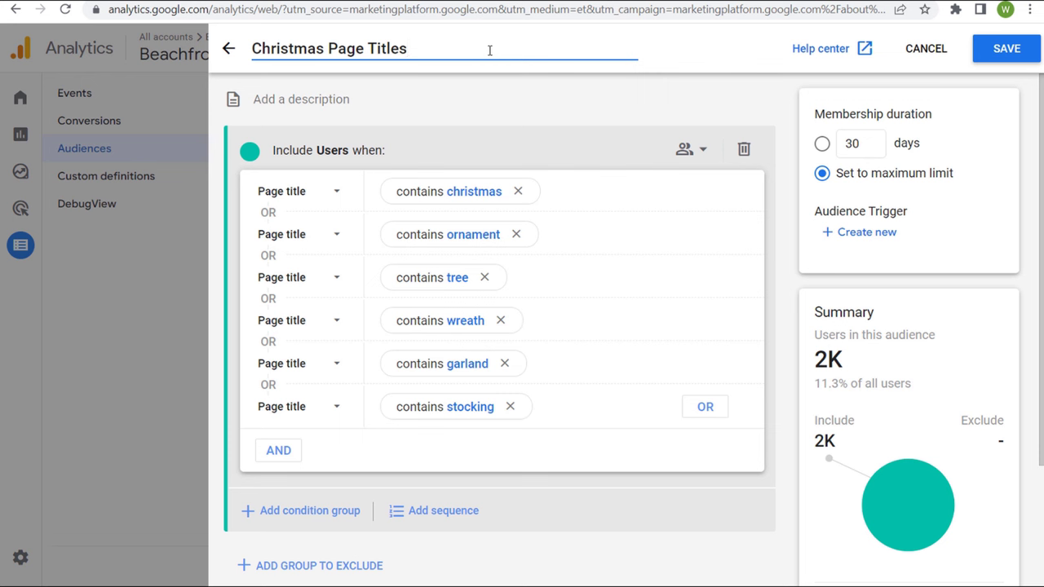
pyautogui.write('- GA4')
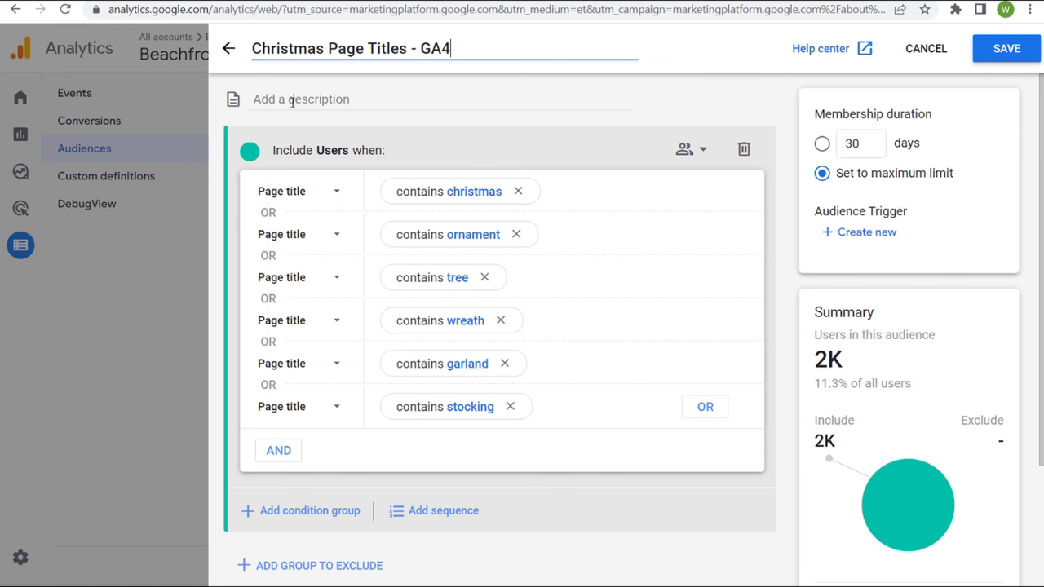
pyautogui.scroll(-1, 401, 135)
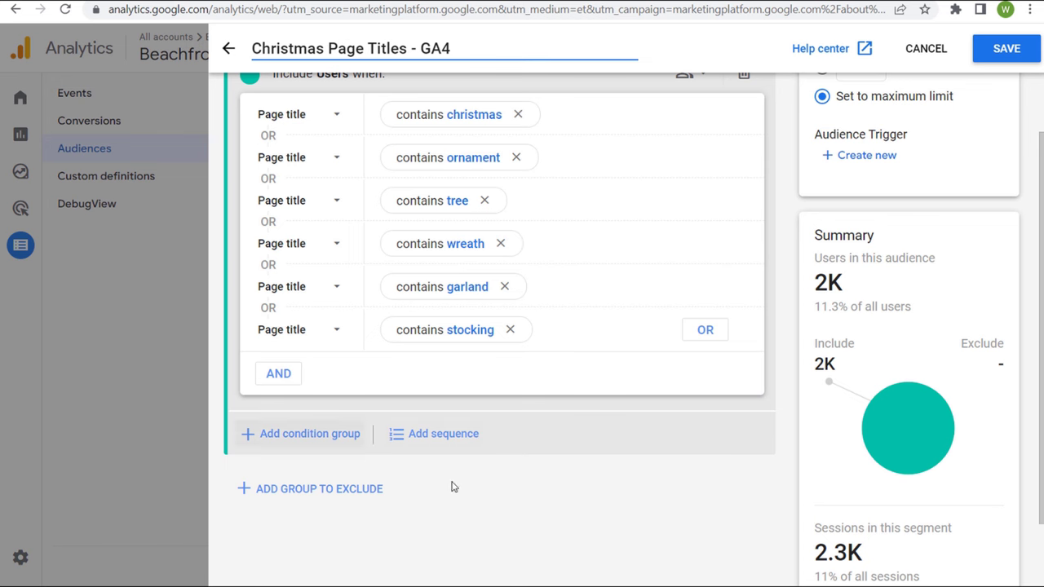
pyautogui.scroll(1, 762, 361)
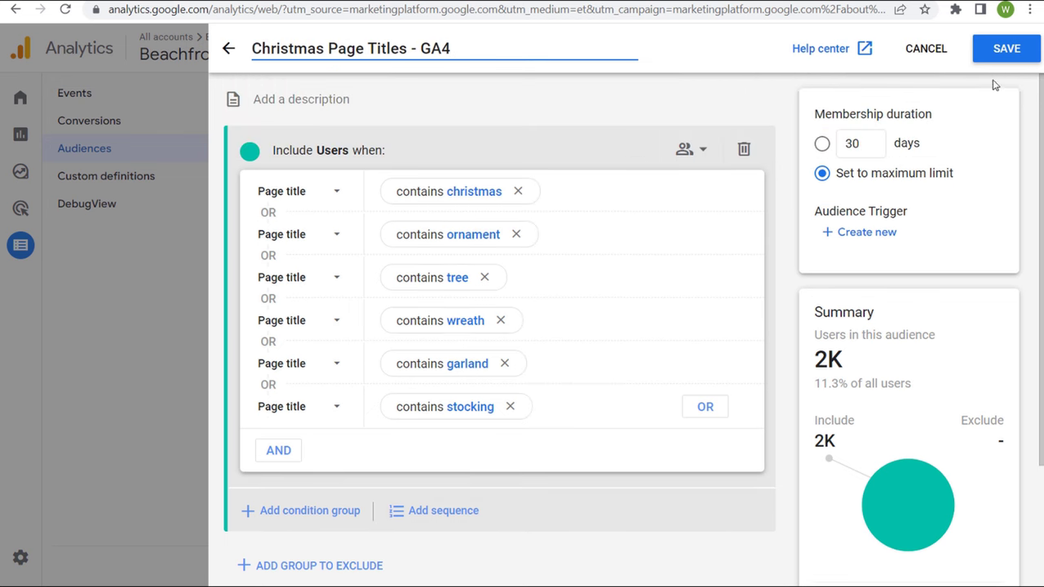
pyautogui.click(1002, 51)
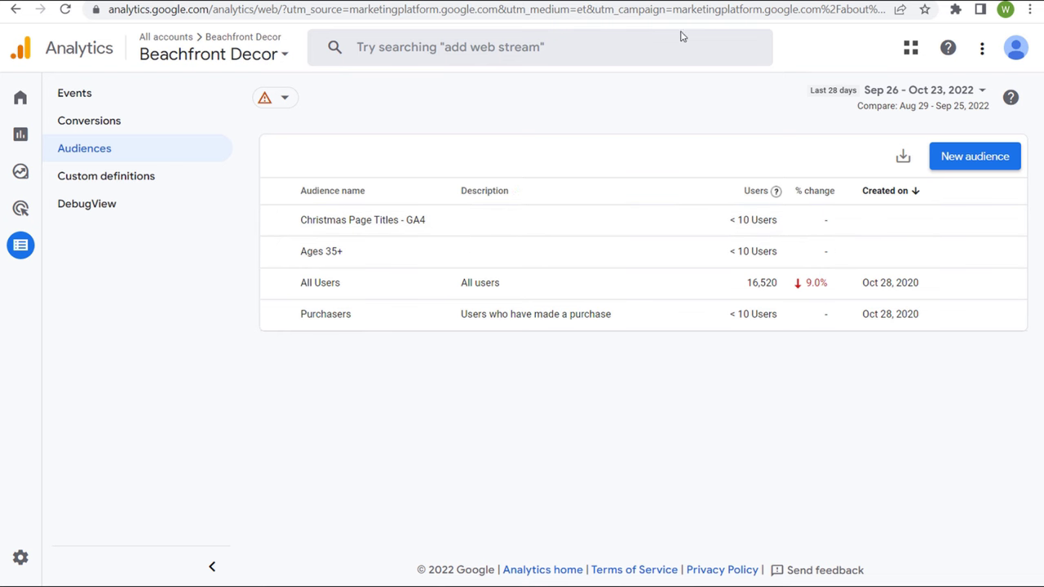
# - Switch to Google Ads and open the Campaigns page of the Beachfront Decor account
pyautogui.click(132, 2)
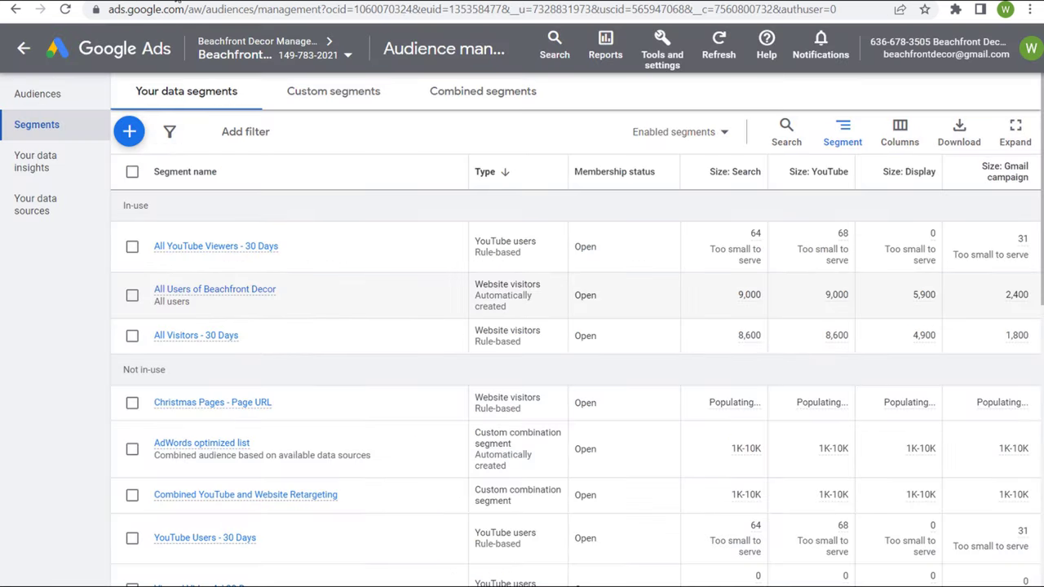
pyautogui.click(144, 42)
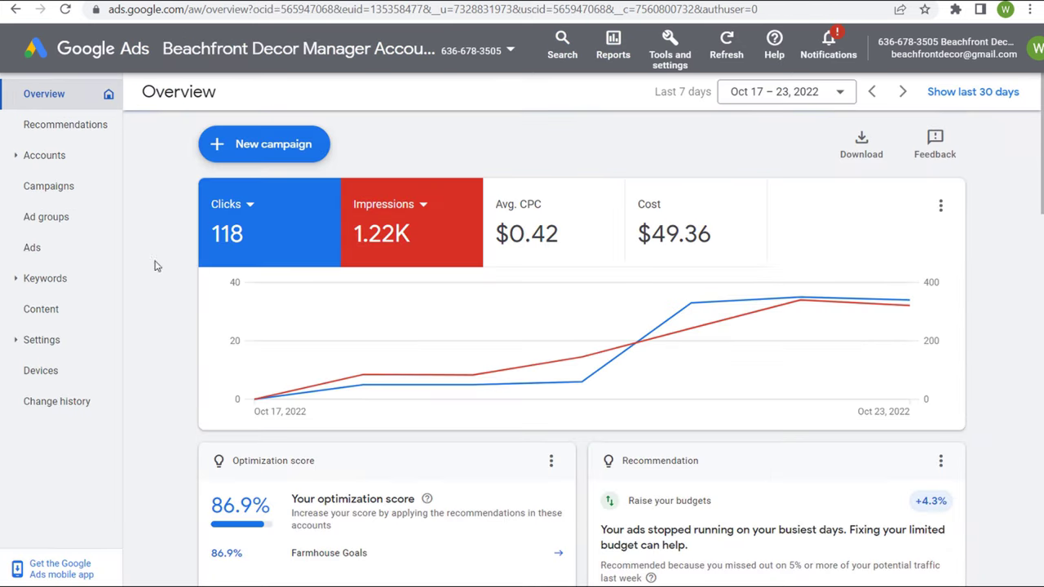
pyautogui.click(66, 189)
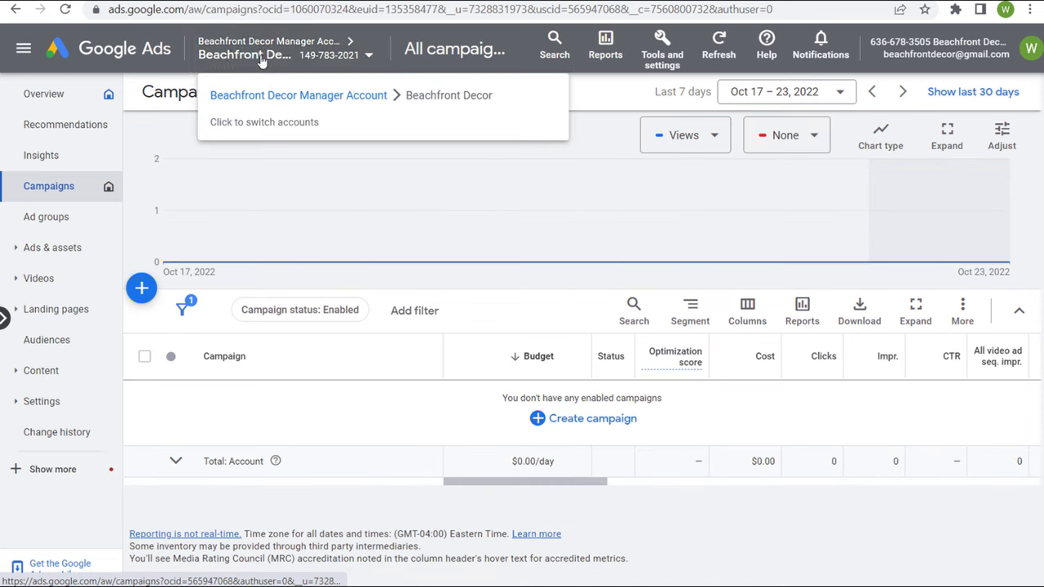
# - Start a new campaign in the Beachfront Decor account with Sales as its objective
pyautogui.click(141, 290)
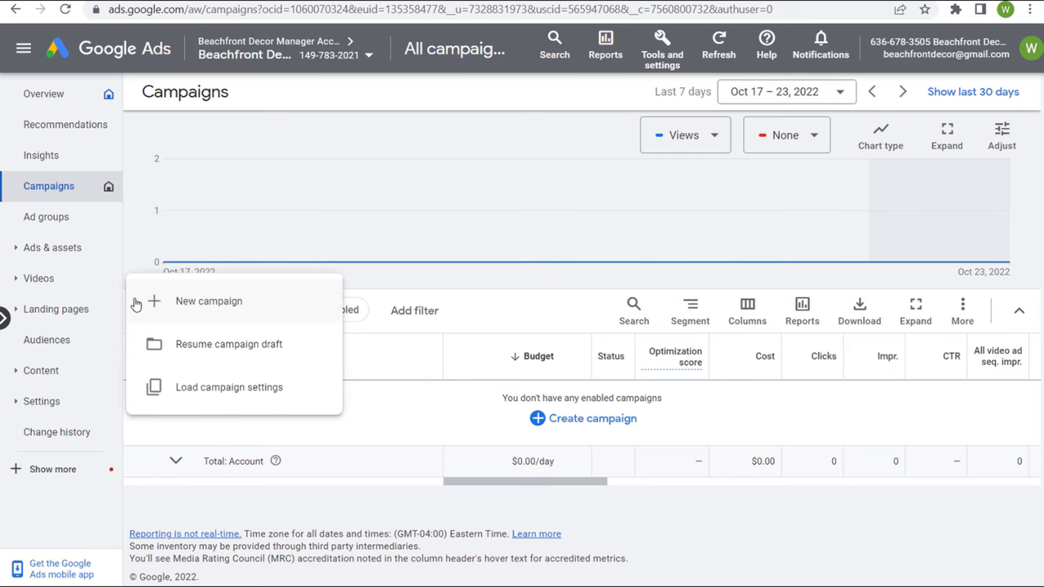
pyautogui.click(159, 303)
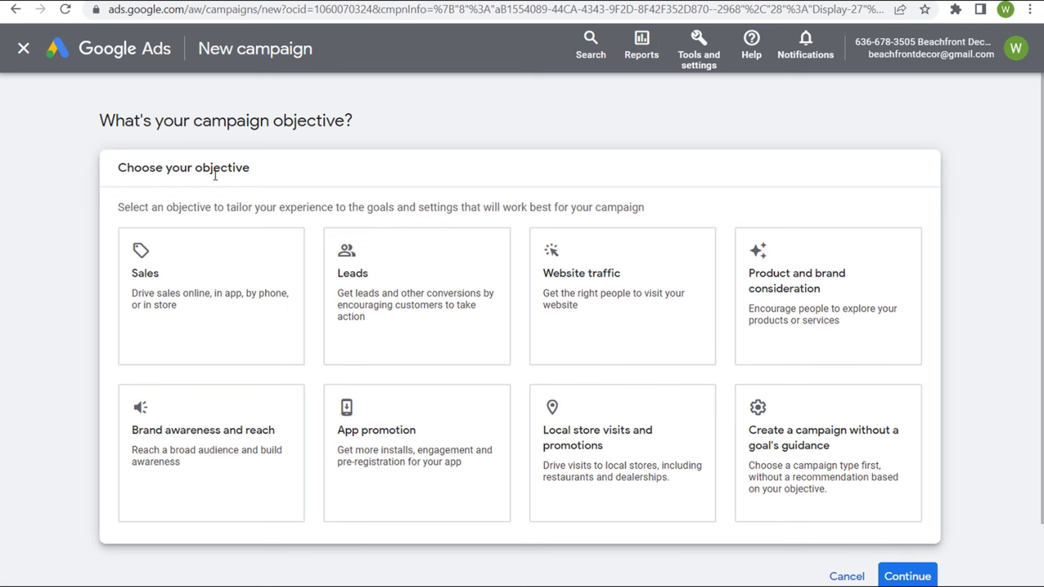
pyautogui.click(251, 280)
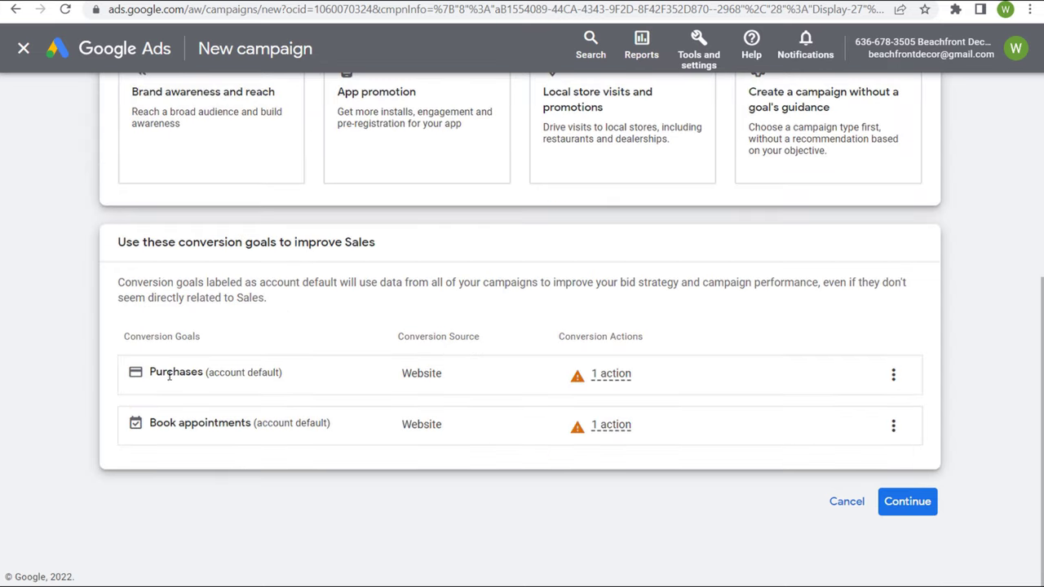
# - Remove the Book appointments conversion goal so only Purchases remains, and continue to the campaign type selection
pyautogui.click(893, 425)
pyautogui.click(878, 429)
pyautogui.click(674, 355)
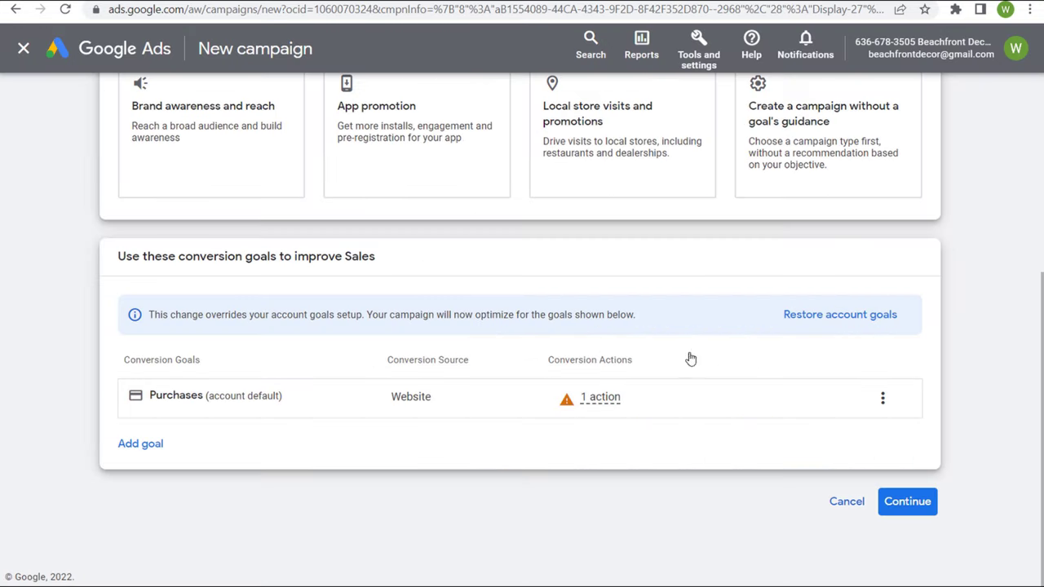
pyautogui.moveTo(170, 417); pyautogui.dragTo(256, 418)
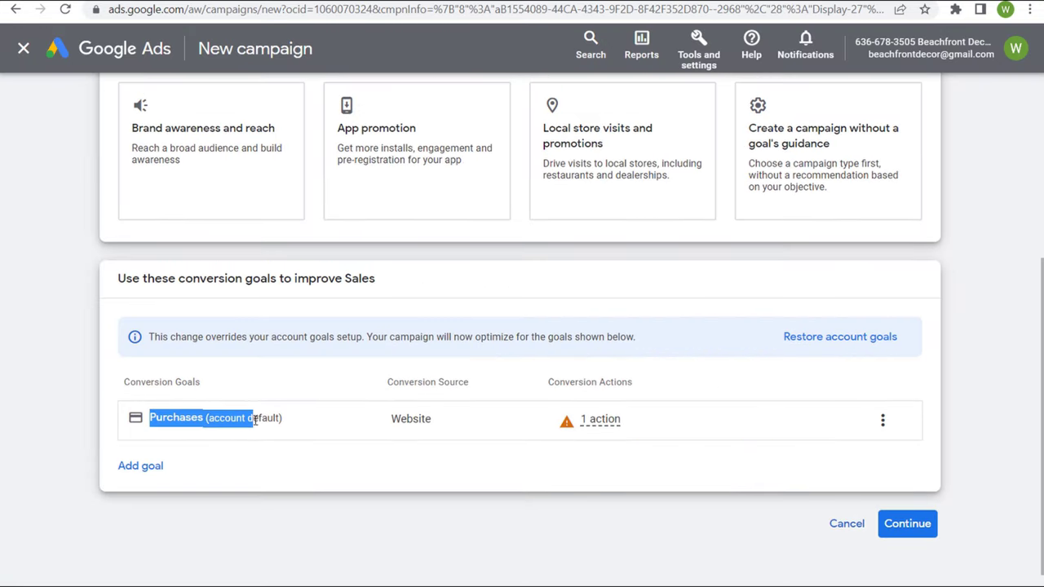
pyautogui.click(295, 422)
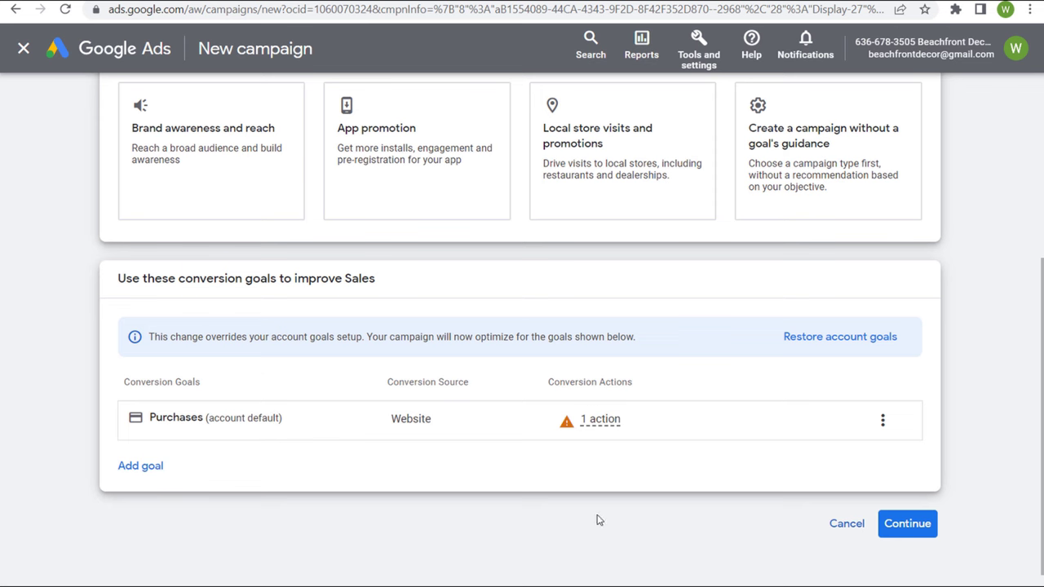
pyautogui.click(907, 524)
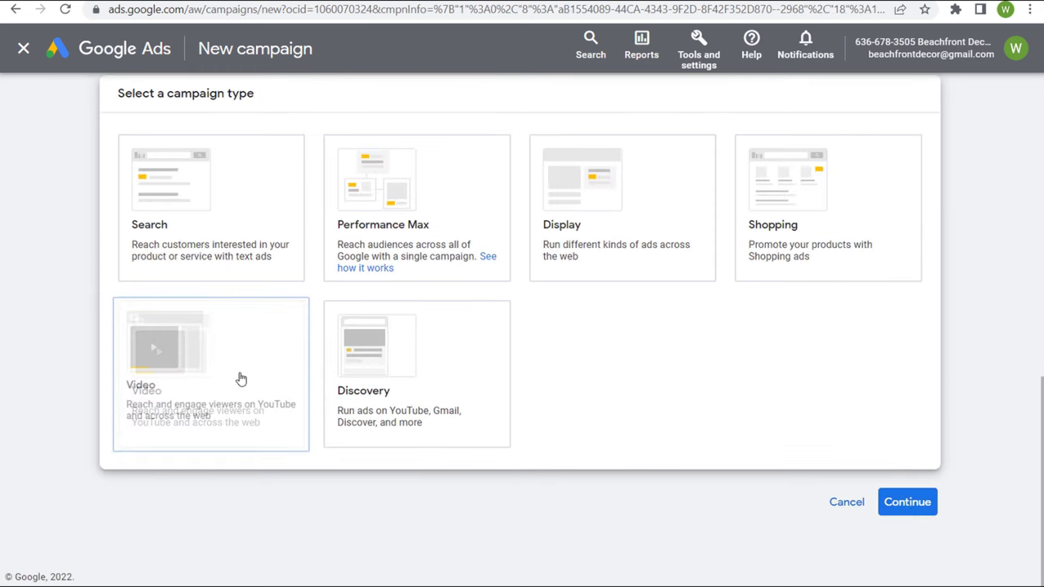
# - Choose Display as the campaign type and enter beachfrontdecor.com as the web page people reach from the ad
pyautogui.click(608, 235)
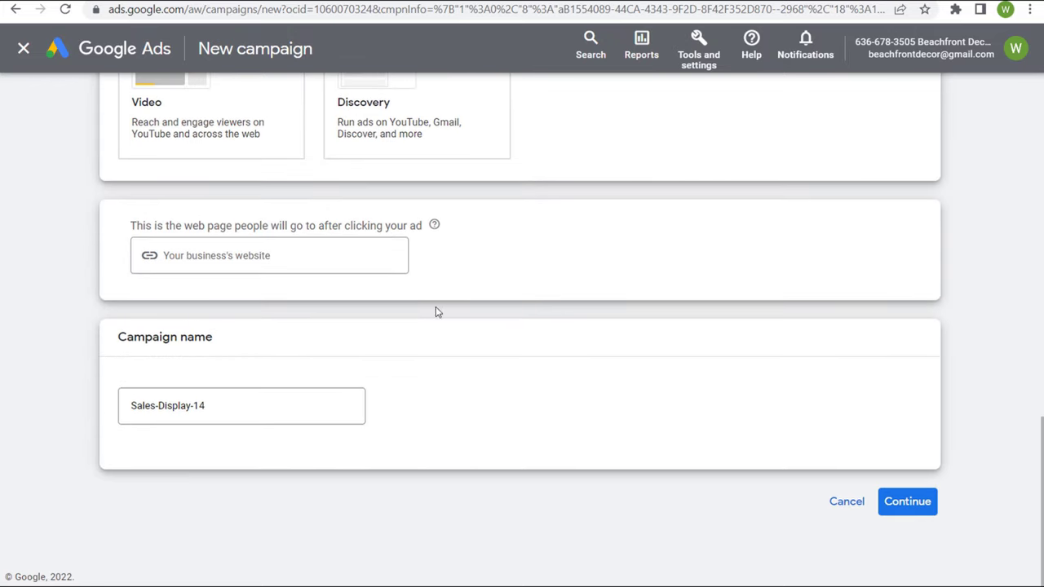
pyautogui.click(333, 260)
pyautogui.write('beachfrontdecor.com')
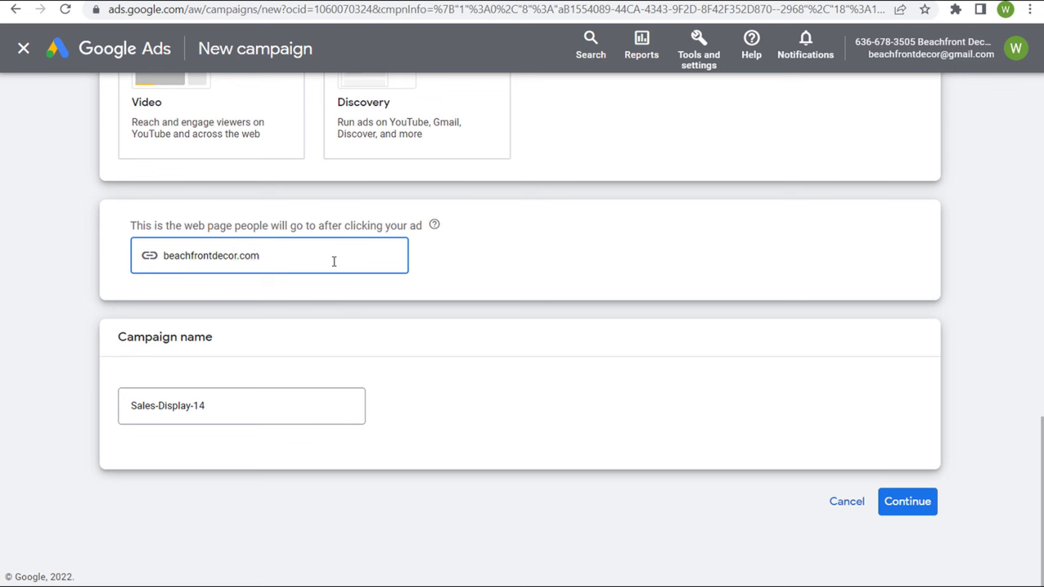
pyautogui.moveTo(306, 261); pyautogui.dragTo(128, 270)
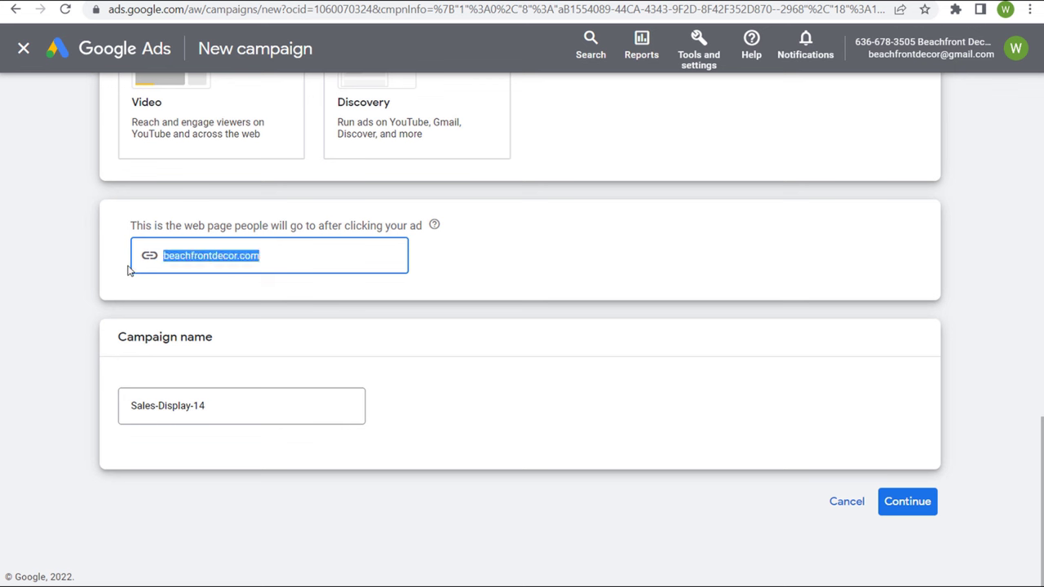
pyautogui.click(305, 250)
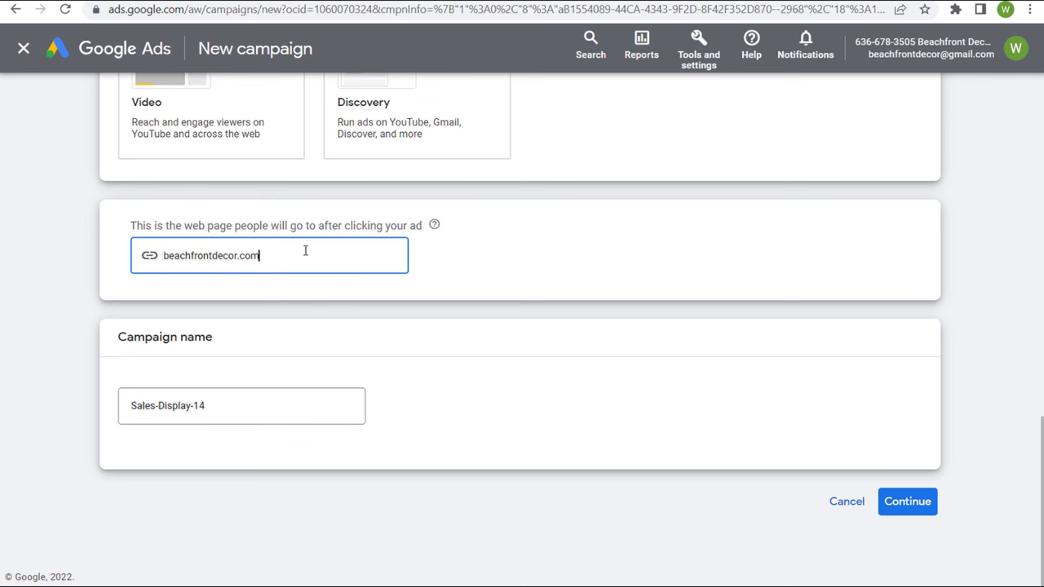
# - Replace the default campaign name with a custom one and continue to the campaign settings
pyautogui.click(245, 406)
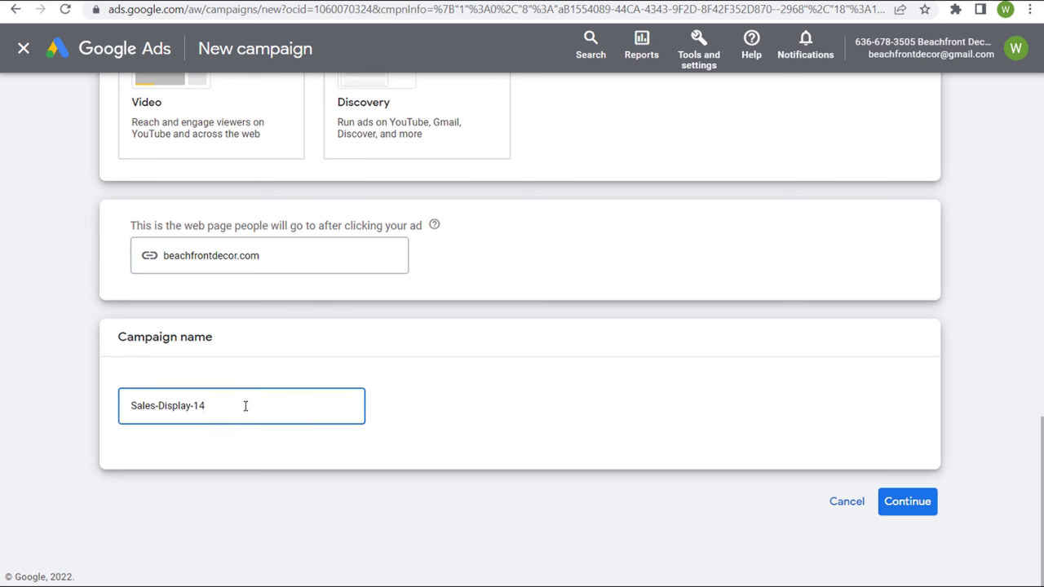
pyautogui.moveTo(245, 406); pyautogui.dragTo(123, 392)
pyautogui.write('Be')
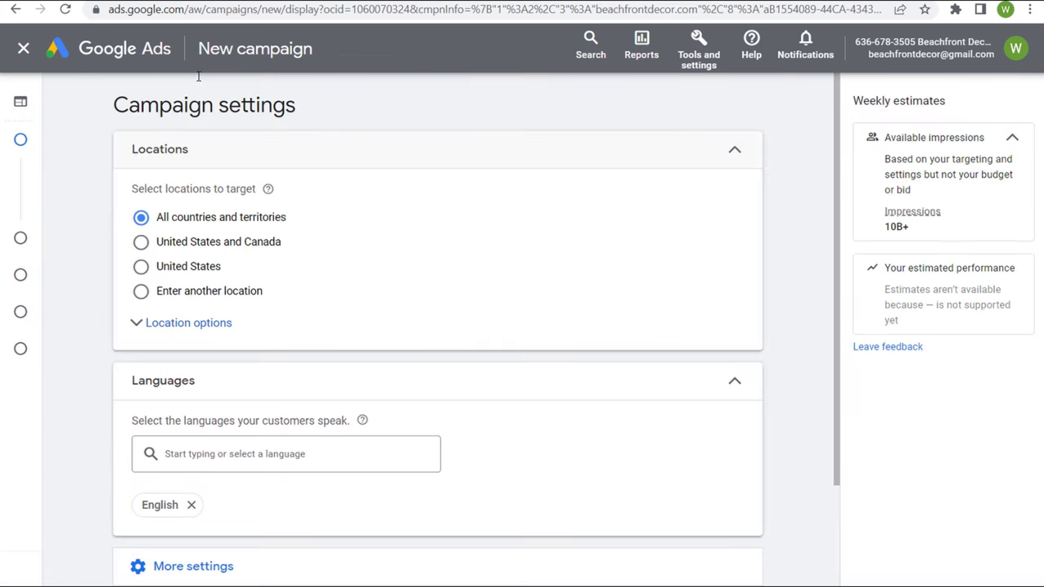
# - Target the United States and Canada, keep English as the language, and proceed to budget and bidding
pyautogui.click(250, 244)
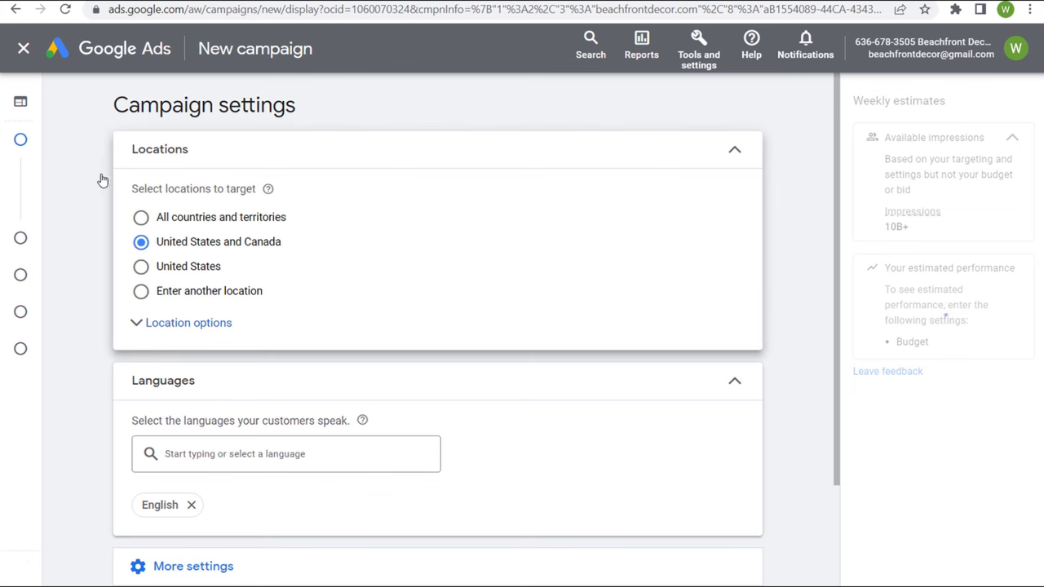
pyautogui.scroll(-2, 90, 326)
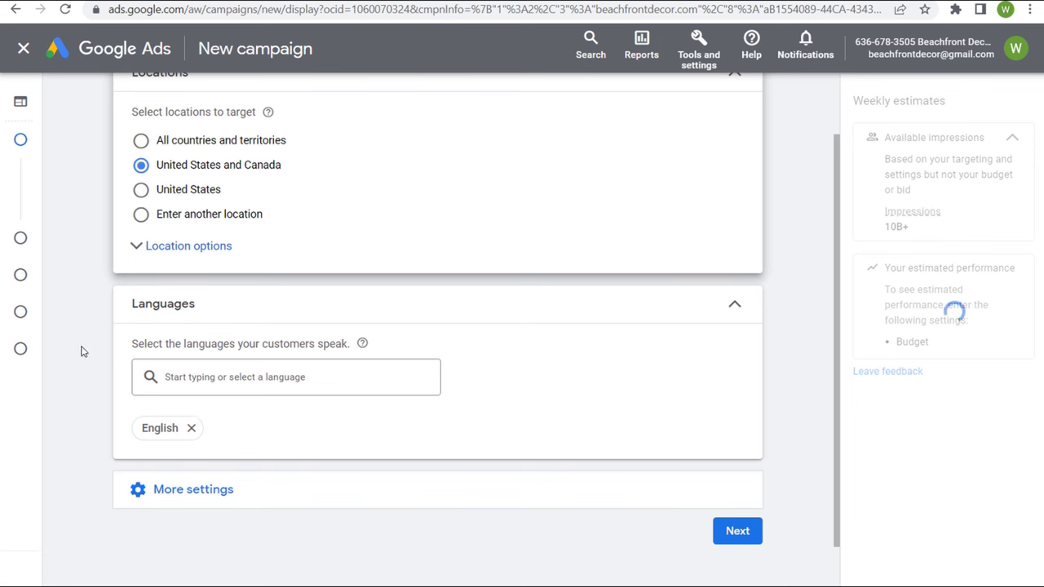
pyautogui.scroll(-2, 220, 489)
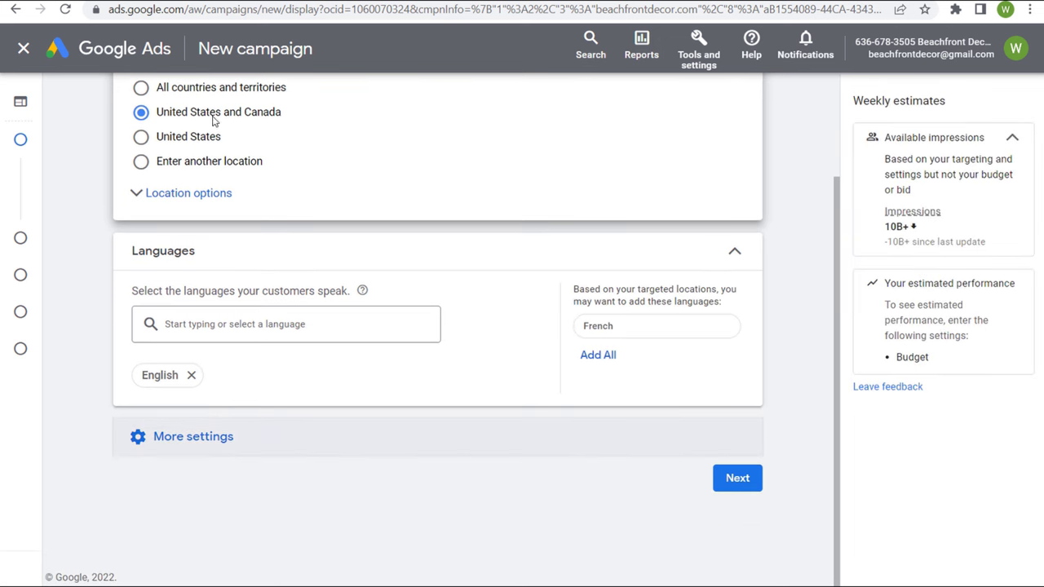
pyautogui.click(737, 478)
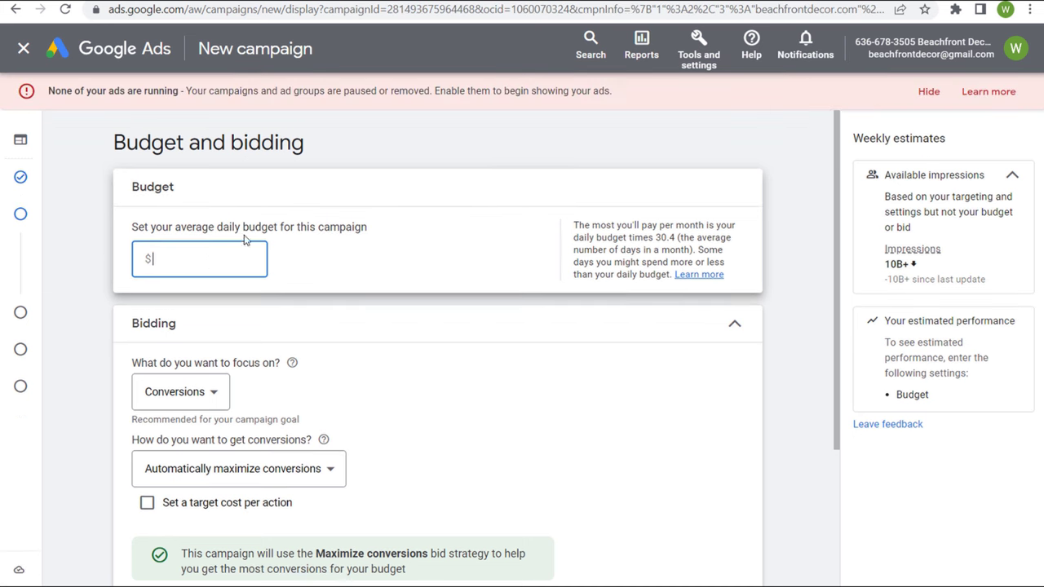
# - Hide the warning about no running ads and set the campaign's average daily budget to $25.00
pyautogui.click(939, 94)
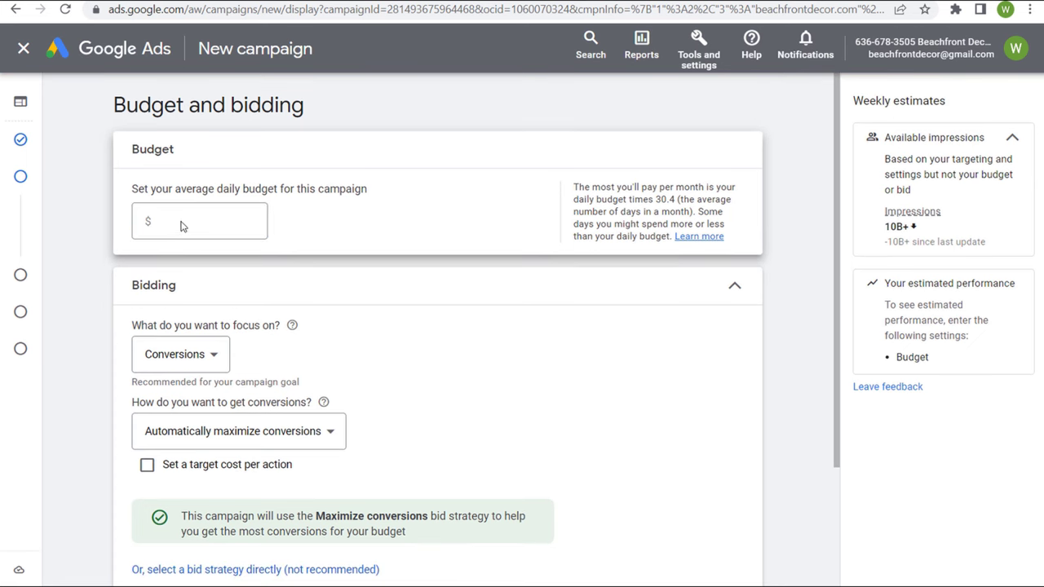
pyautogui.click(181, 221)
pyautogui.write('25.00')
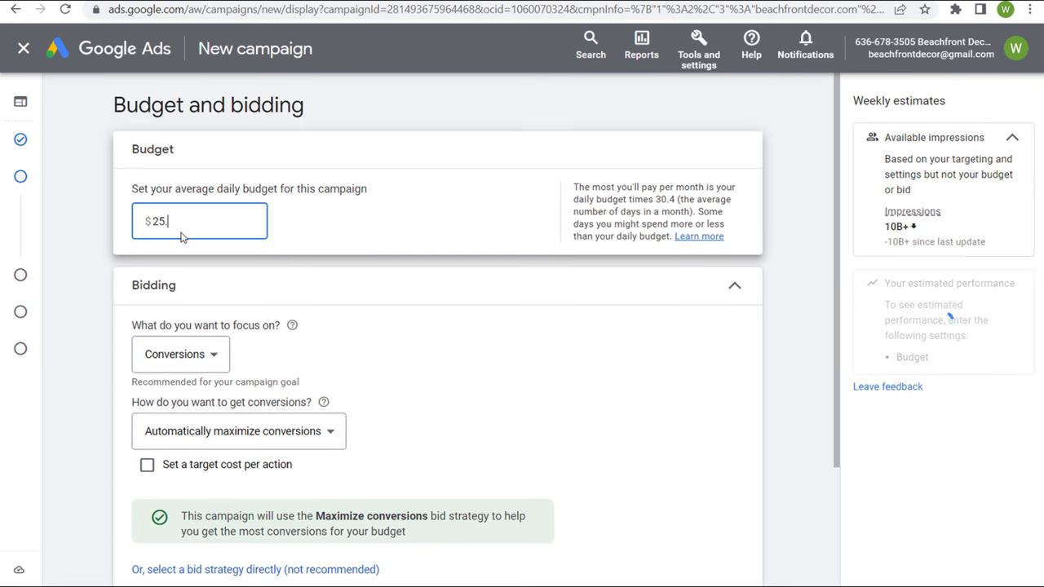
pyautogui.click(91, 232)
# - Enable a target cost per action, set the target CPA to $3.00, and proceed to targeting
pyautogui.scroll(-1, 91, 237)
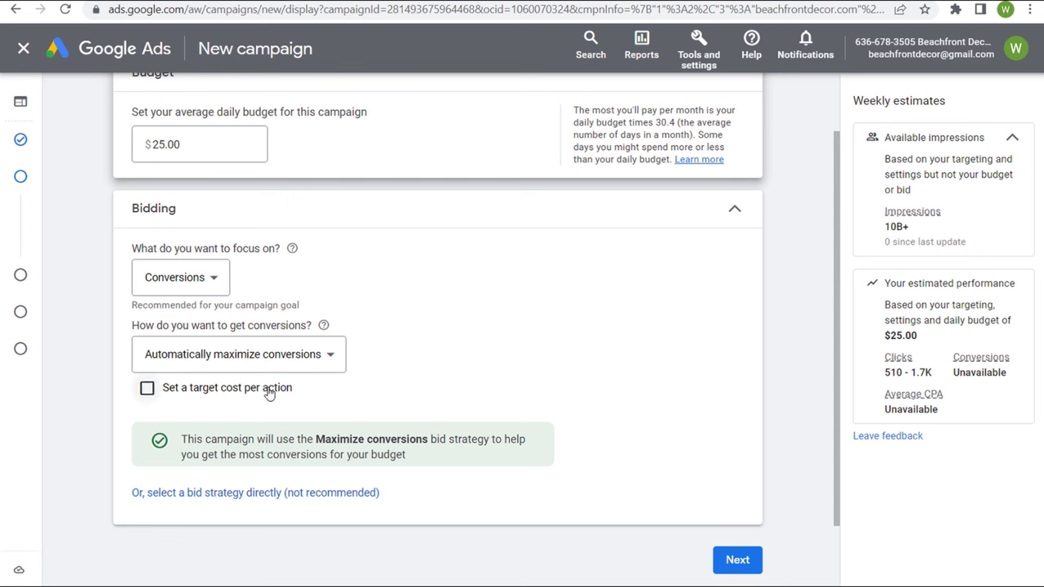
pyautogui.click(238, 393)
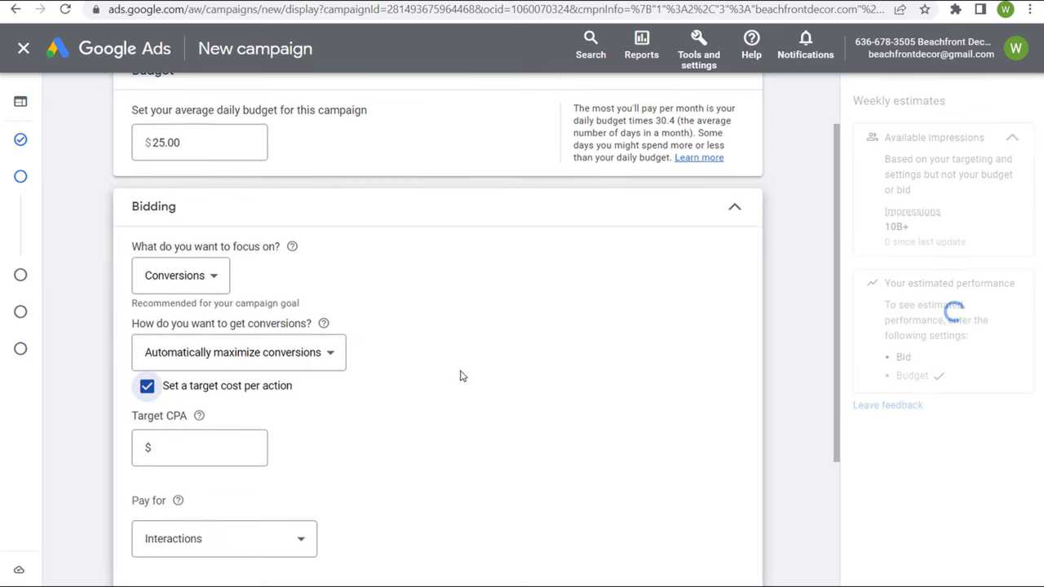
pyautogui.scroll(-1, 526, 285)
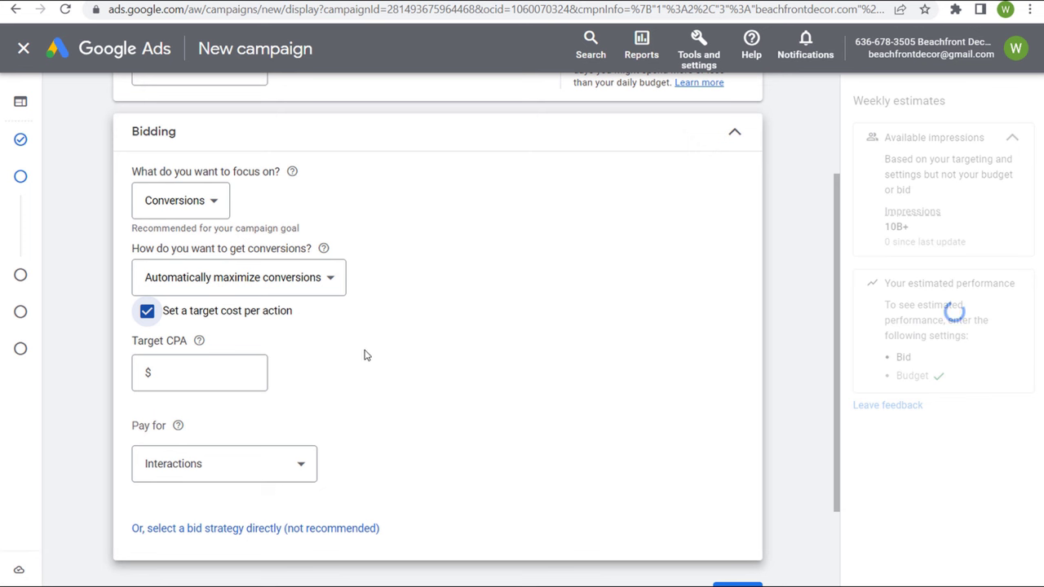
pyautogui.click(215, 376)
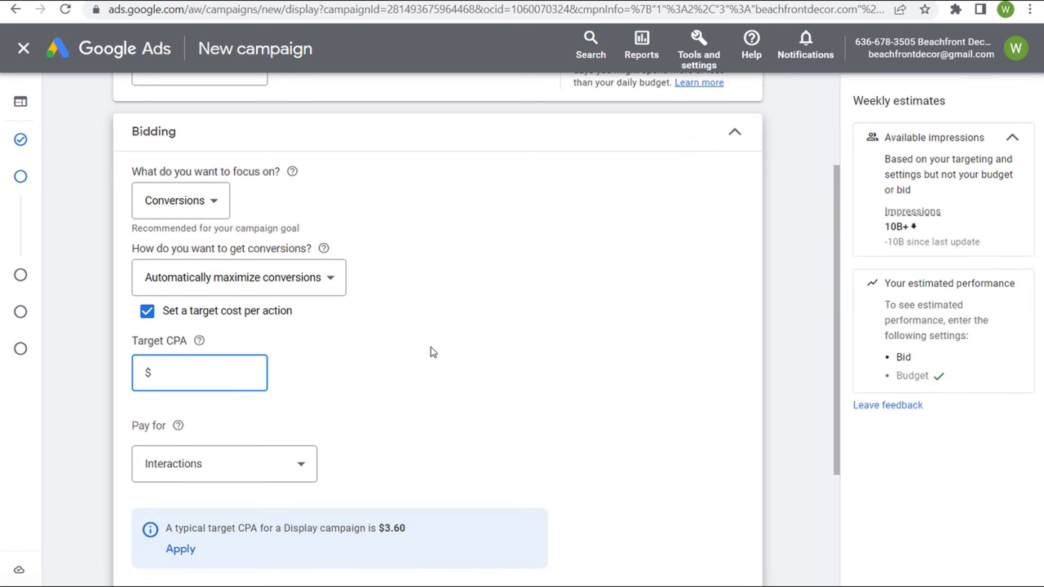
pyautogui.moveTo(413, 531); pyautogui.dragTo(376, 529)
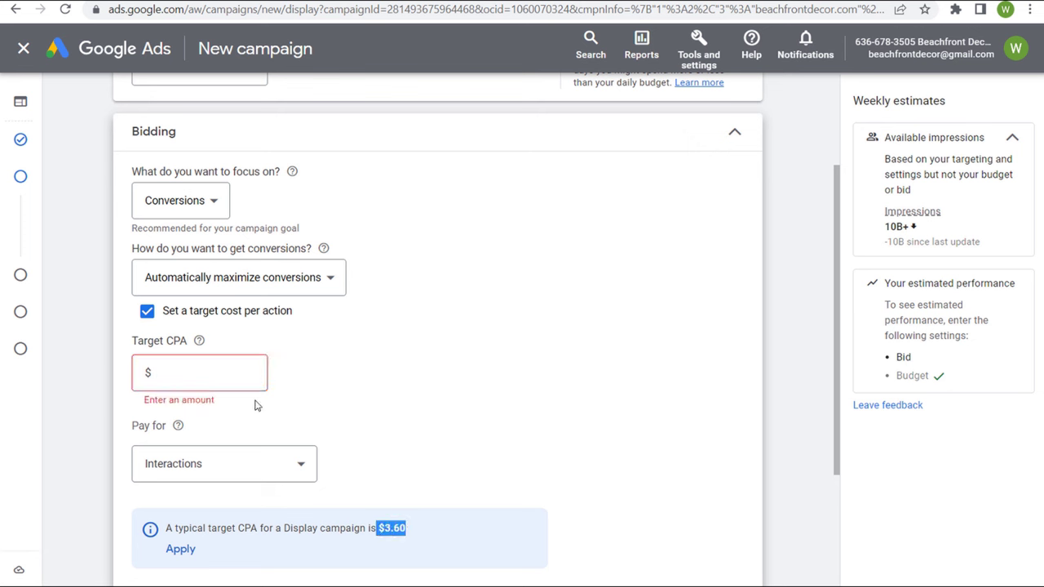
pyautogui.click(228, 385)
pyautogui.moveTo(236, 527); pyautogui.dragTo(315, 528)
pyautogui.click(338, 524)
pyautogui.click(211, 374)
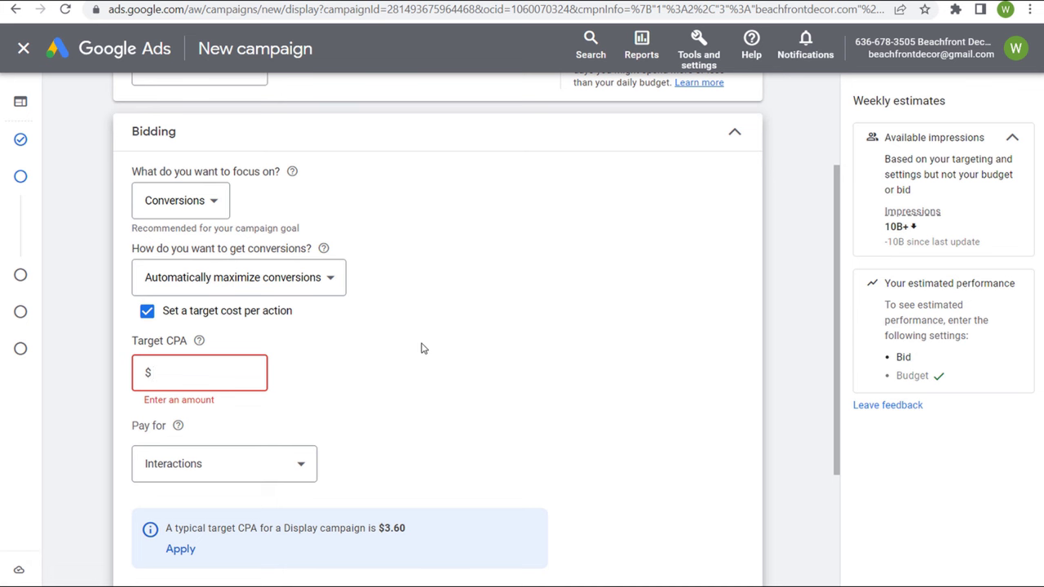
pyautogui.write('3.0')
pyautogui.click(426, 323)
pyautogui.scroll(-1, 571, 318)
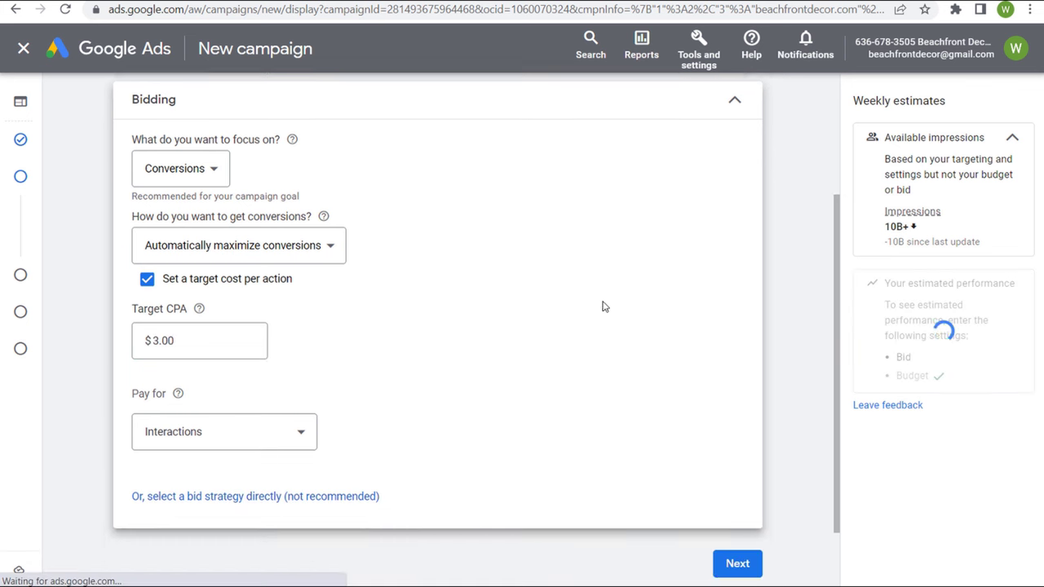
pyautogui.scroll(-2, 604, 306)
pyautogui.click(735, 479)
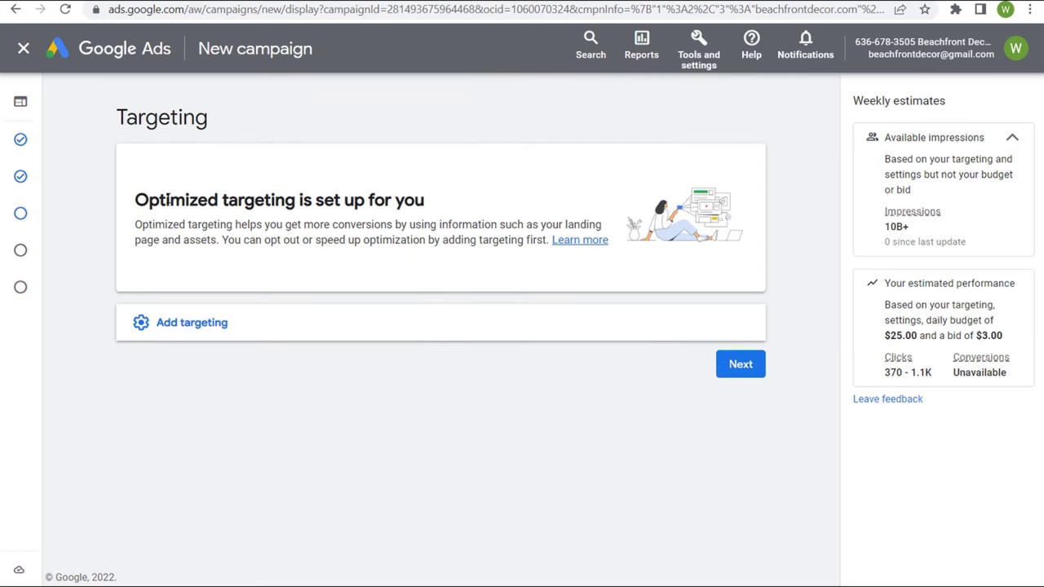
# - Add audience segment targeting to the Display campaign
pyautogui.moveTo(135, 199); pyautogui.dragTo(486, 203)
pyautogui.click(502, 195)
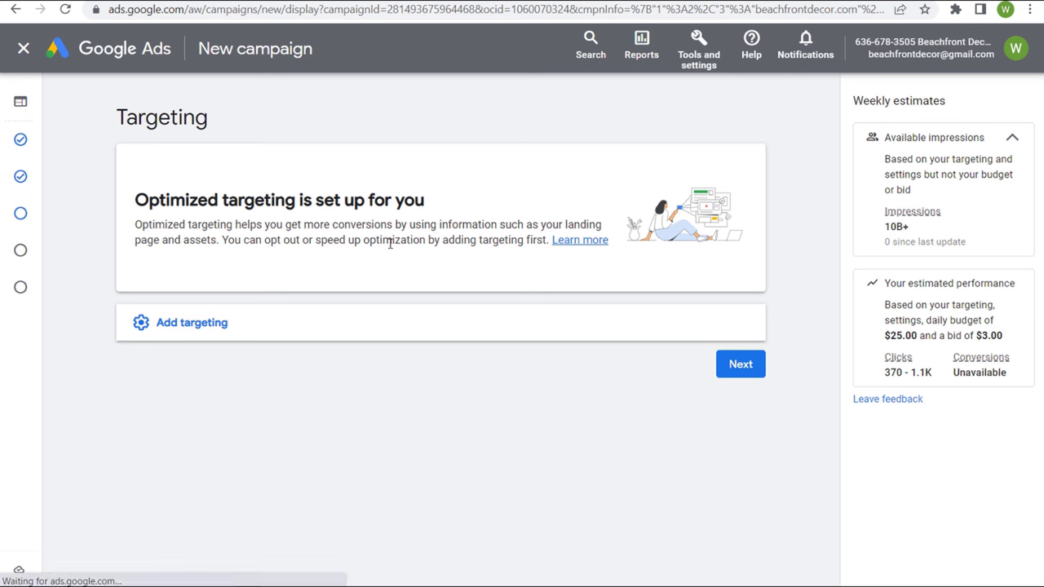
pyautogui.click(287, 336)
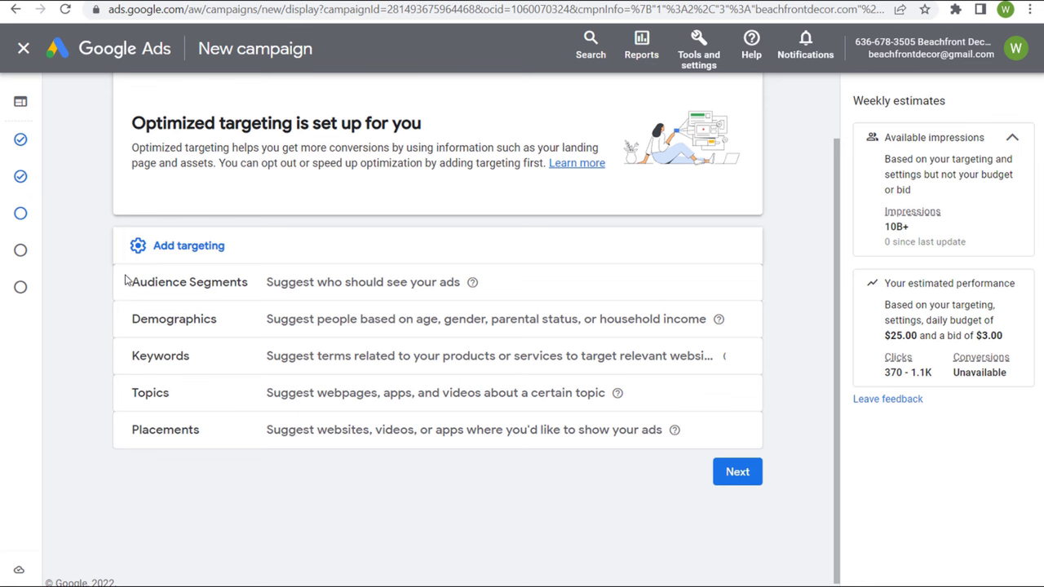
pyautogui.click(349, 289)
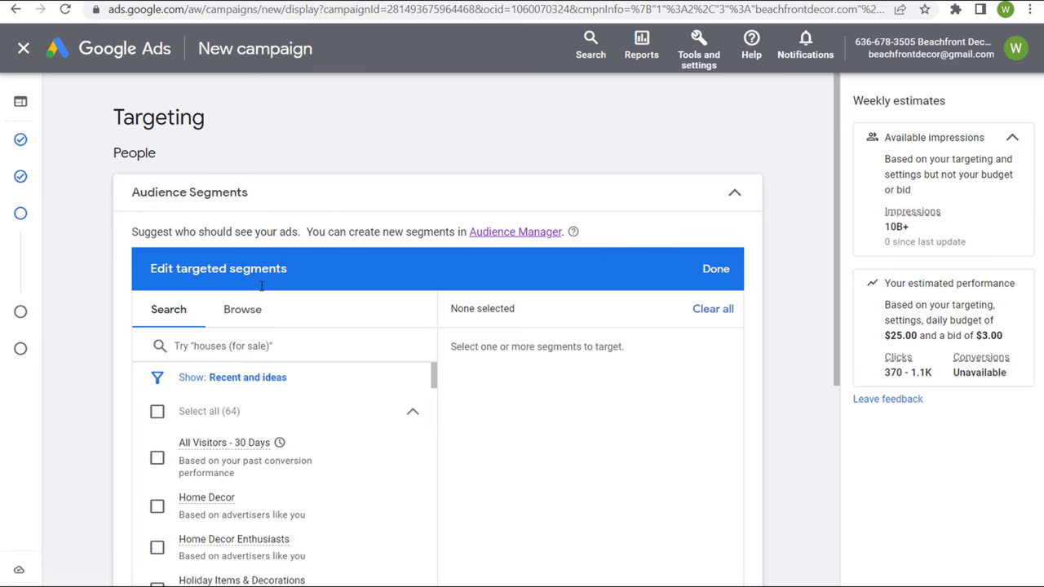
# - Browse the segments by how people have interacted with the business and expand the website visitors list
pyautogui.click(242, 309)
pyautogui.scroll(-1, 463, 213)
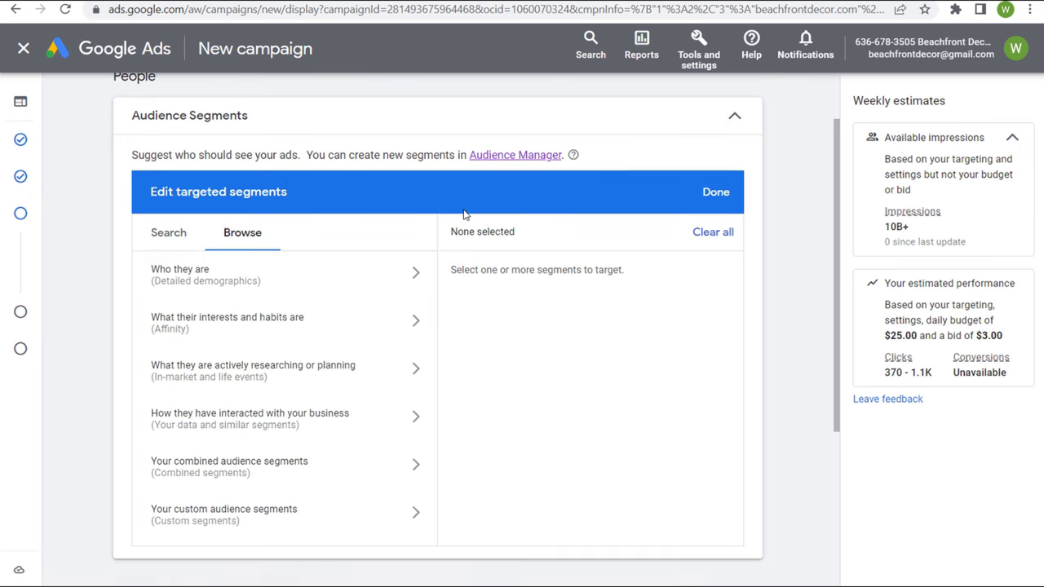
pyautogui.scroll(-1, 463, 213)
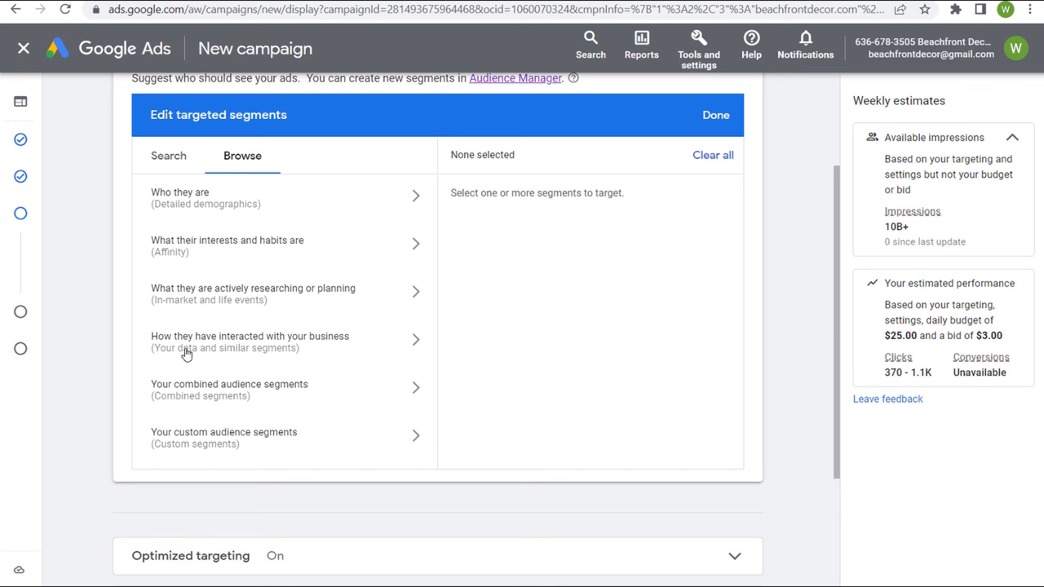
pyautogui.click(401, 346)
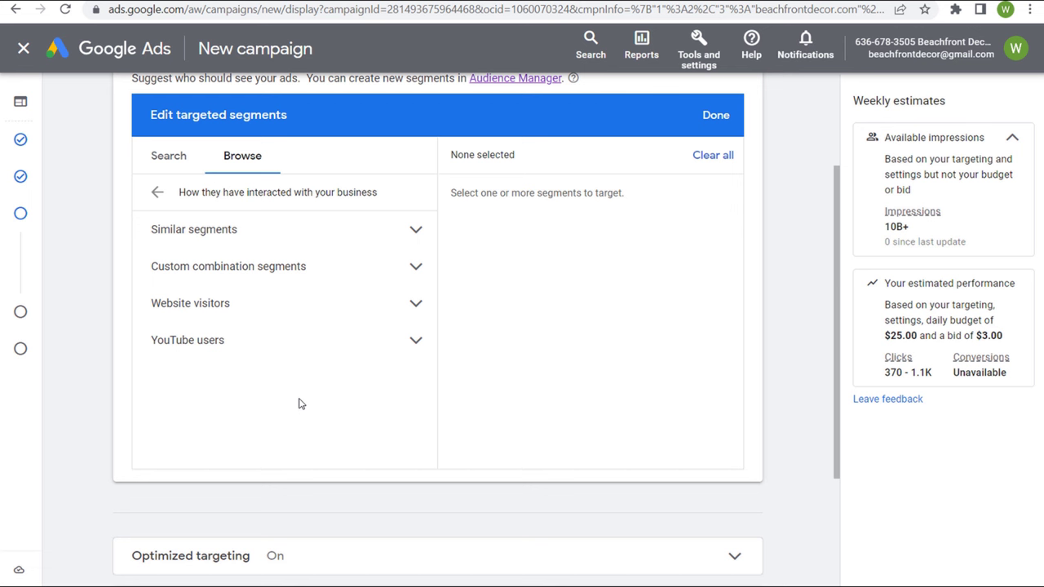
pyautogui.click(291, 309)
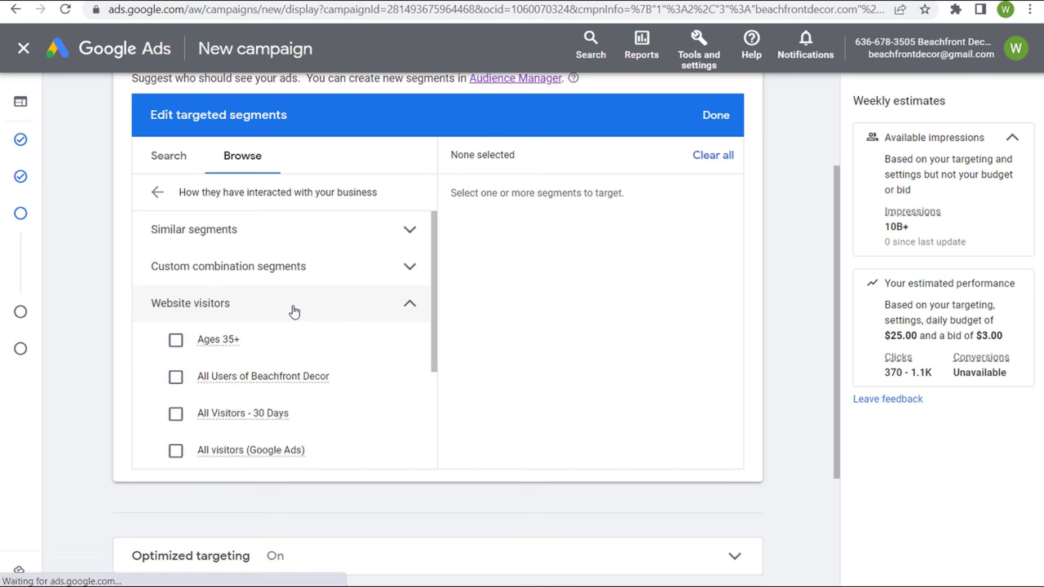
# - Select the website visitor segments Christmas Page Titles - GA4 and Christmas Pages - Page URL for targeting
pyautogui.moveTo(435, 274); pyautogui.dragTo(434, 336)
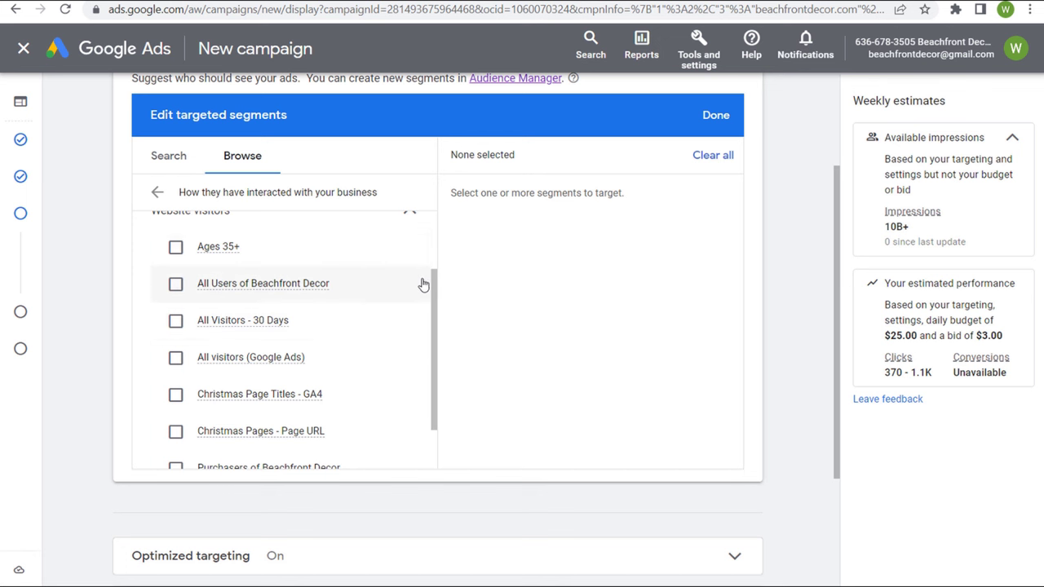
pyautogui.scroll(-1, 435, 293)
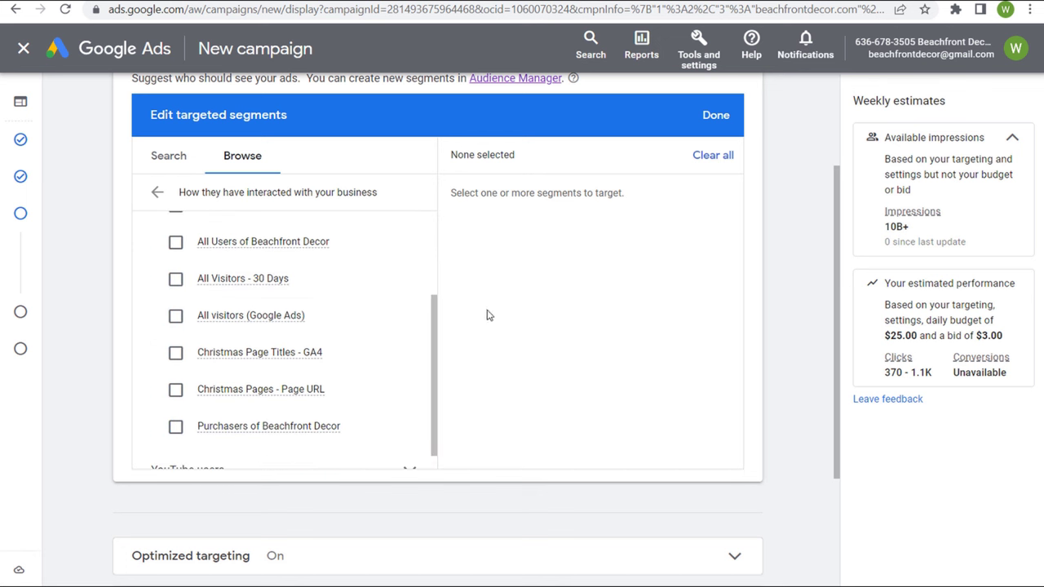
pyautogui.scroll(1, 429, 294)
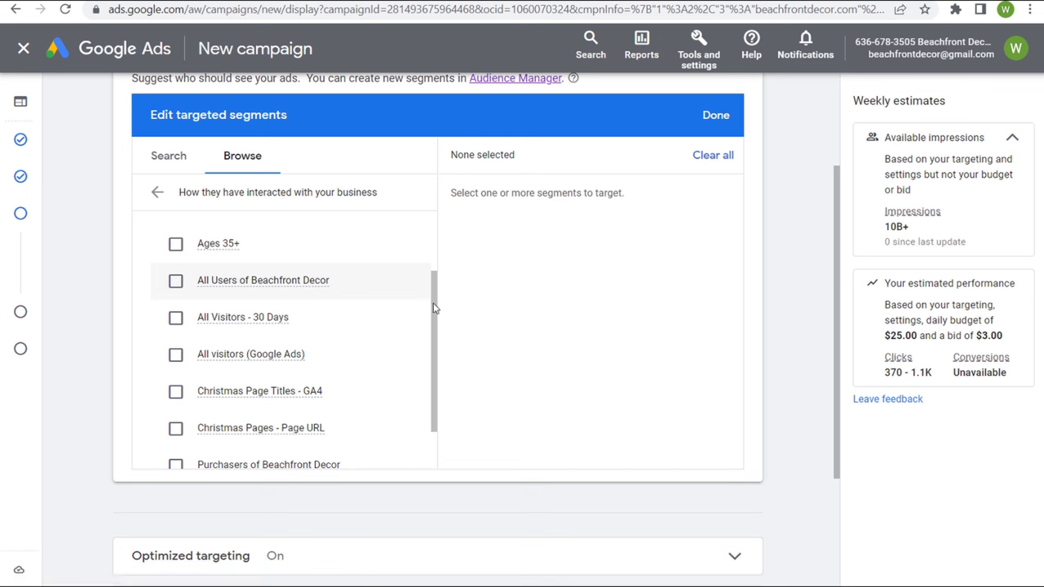
pyautogui.moveTo(433, 306); pyautogui.dragTo(432, 422)
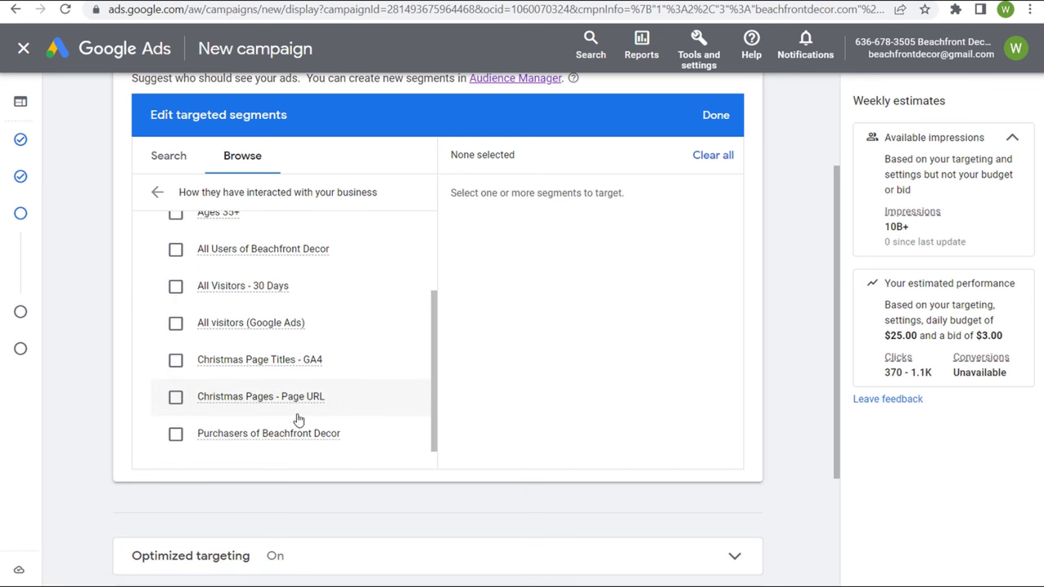
pyautogui.click(175, 361)
pyautogui.click(174, 397)
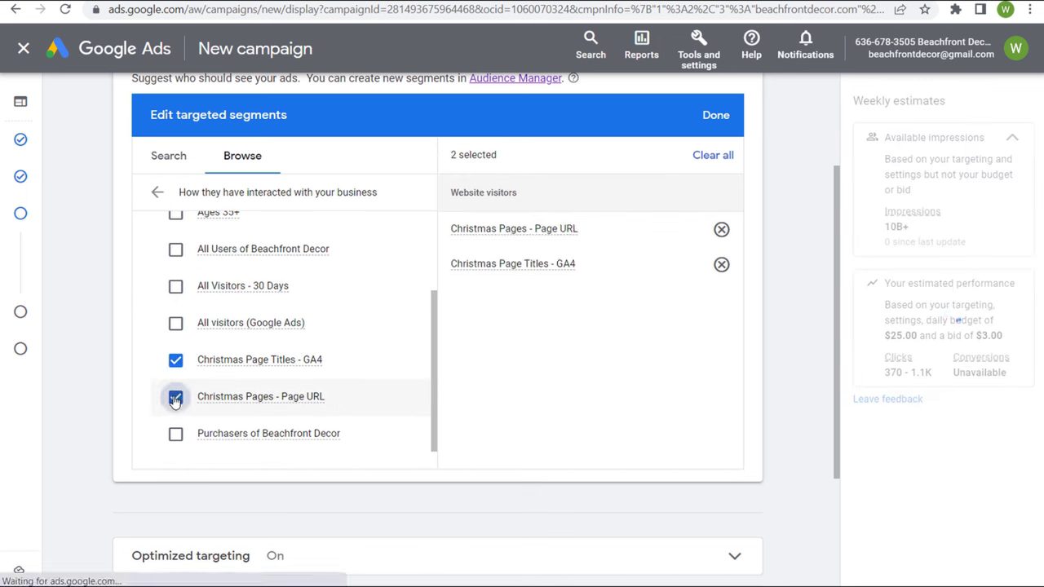
# - Check the size and status of the two Christmas segments in the Audience manager's list of data segments
pyautogui.moveTo(257, 367)
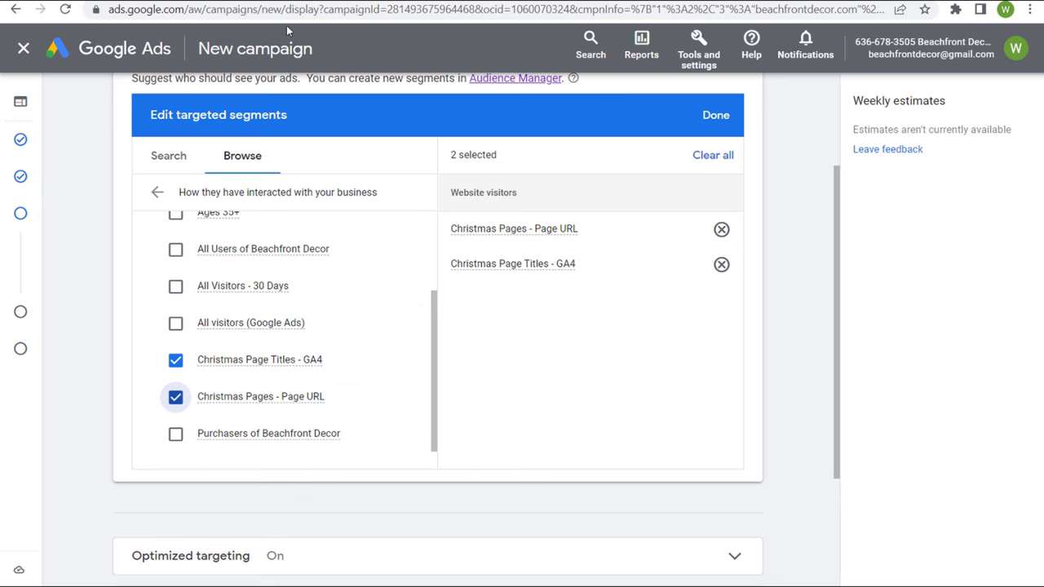
pyautogui.click(698, 49)
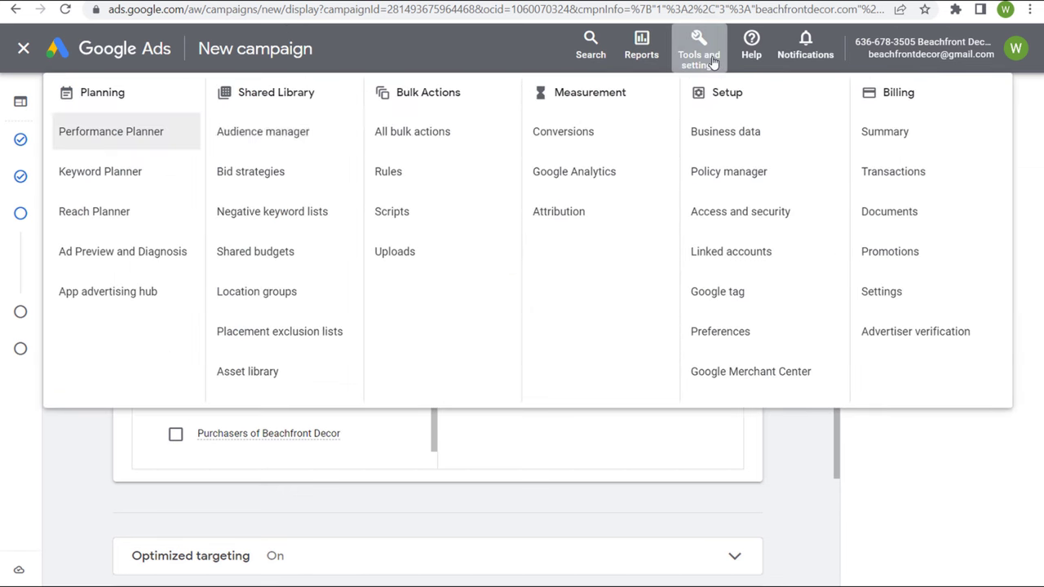
pyautogui.click(292, 135)
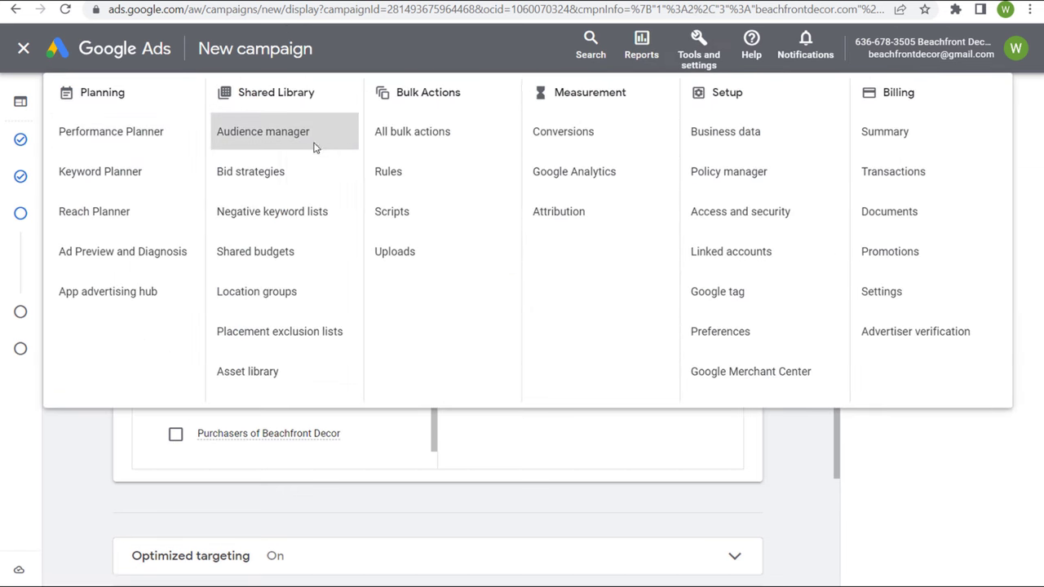
pyautogui.click(100, 444)
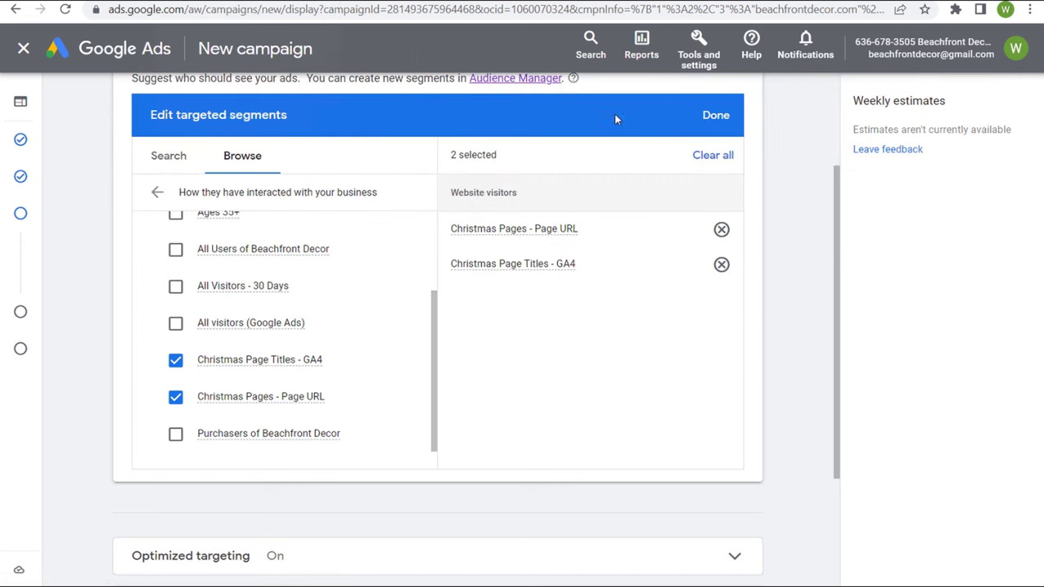
pyautogui.moveTo(518, 233)
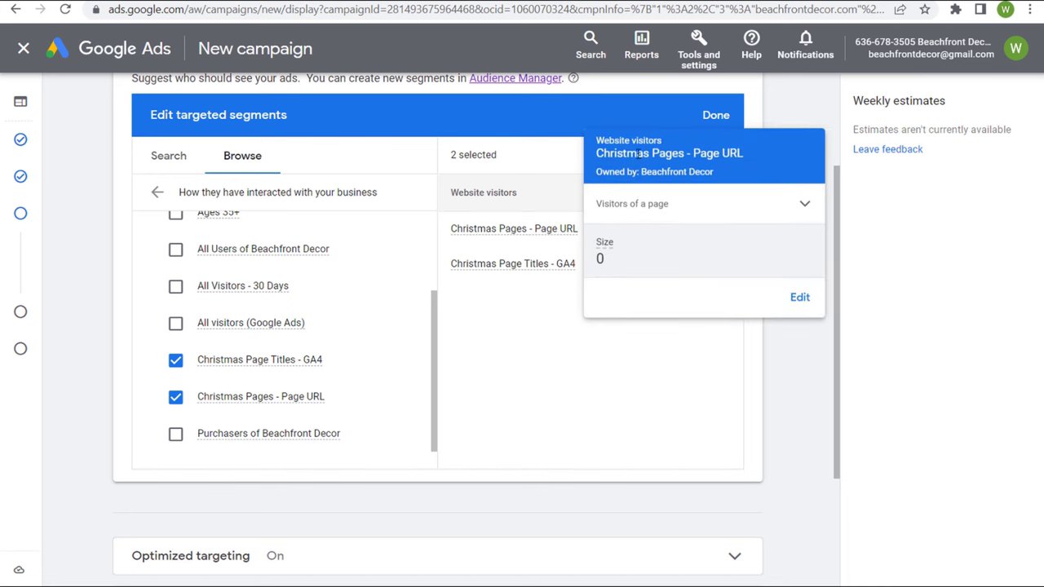
pyautogui.click(798, 297)
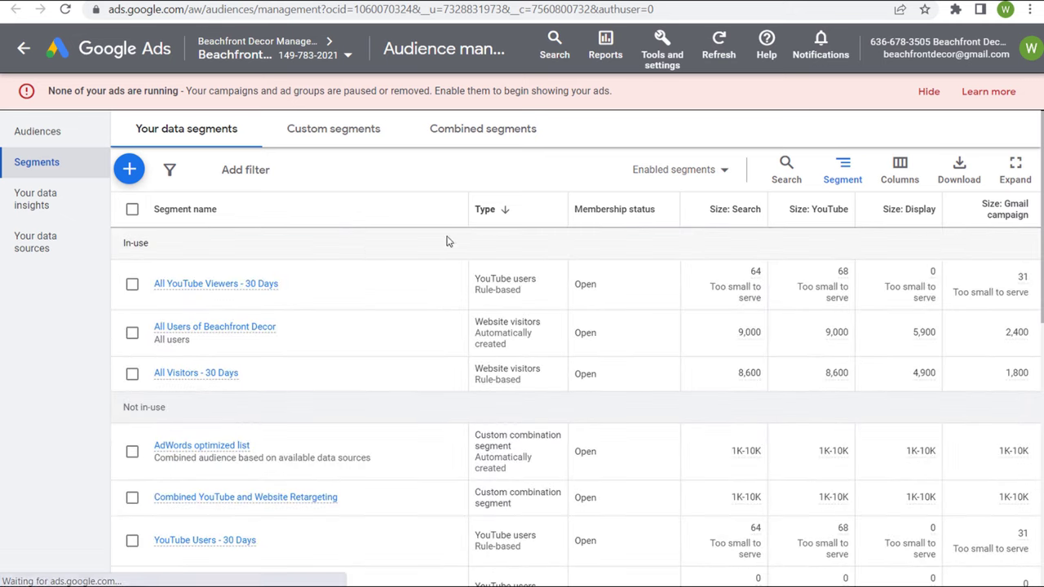
pyautogui.click(928, 92)
pyautogui.scroll(-5, 280, 346)
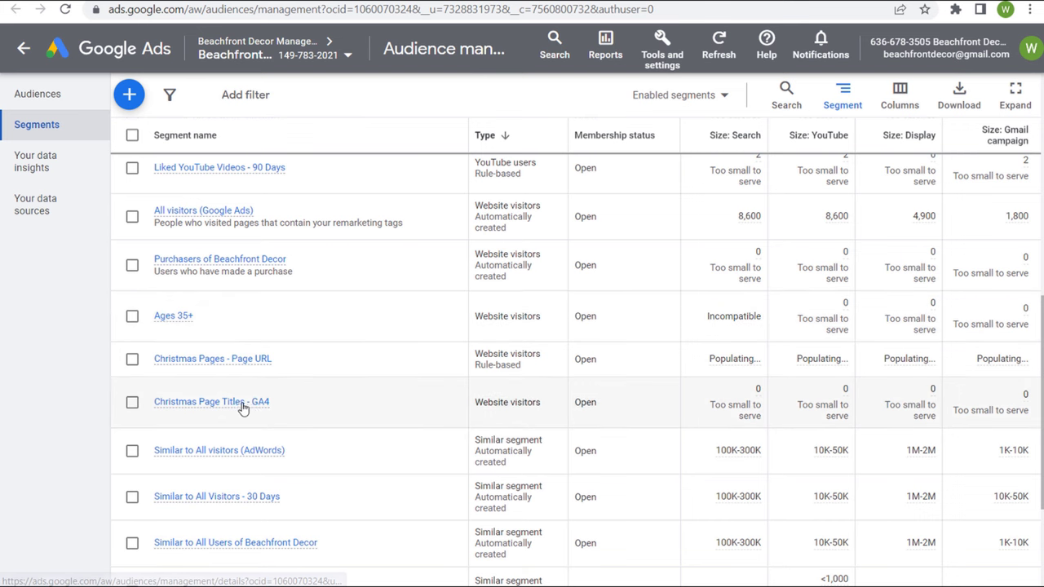
pyautogui.moveTo(241, 408)
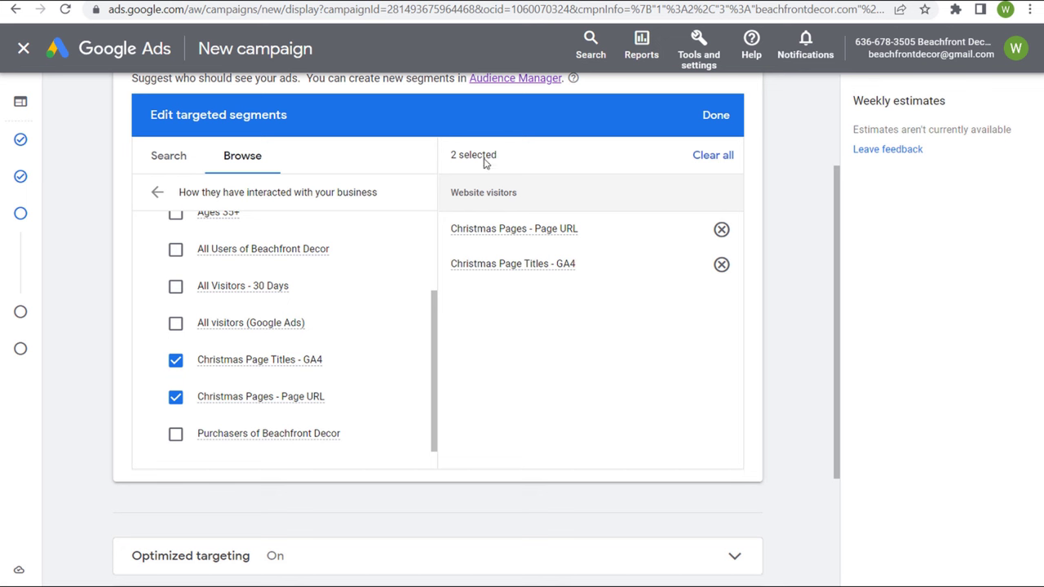
# - Confirm the targeted Christmas segments for the campaign and collapse the Audience Segments section
pyautogui.click(712, 114)
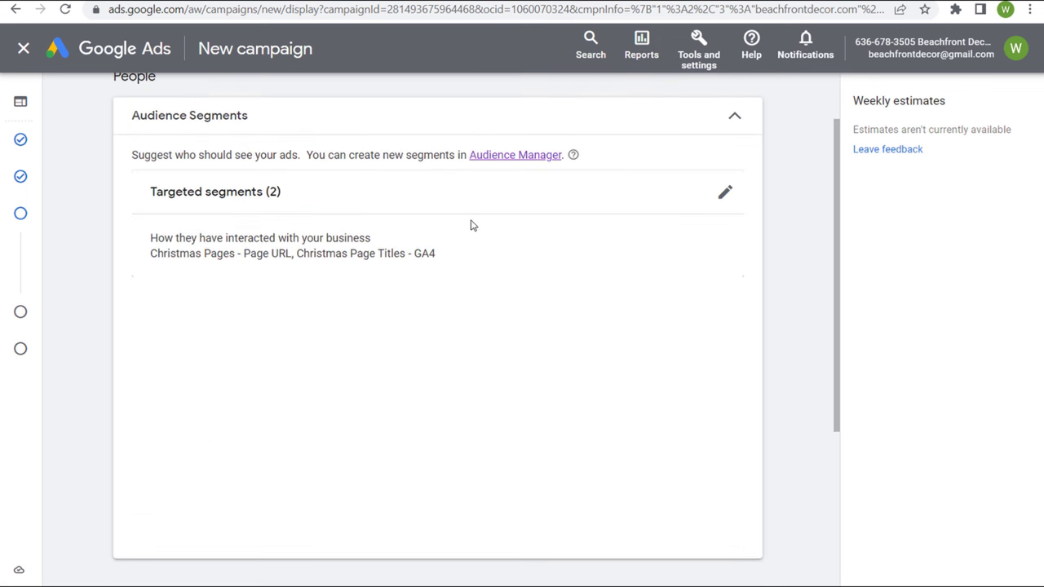
pyautogui.moveTo(152, 237); pyautogui.dragTo(414, 242)
pyautogui.click(480, 273)
pyautogui.click(726, 124)
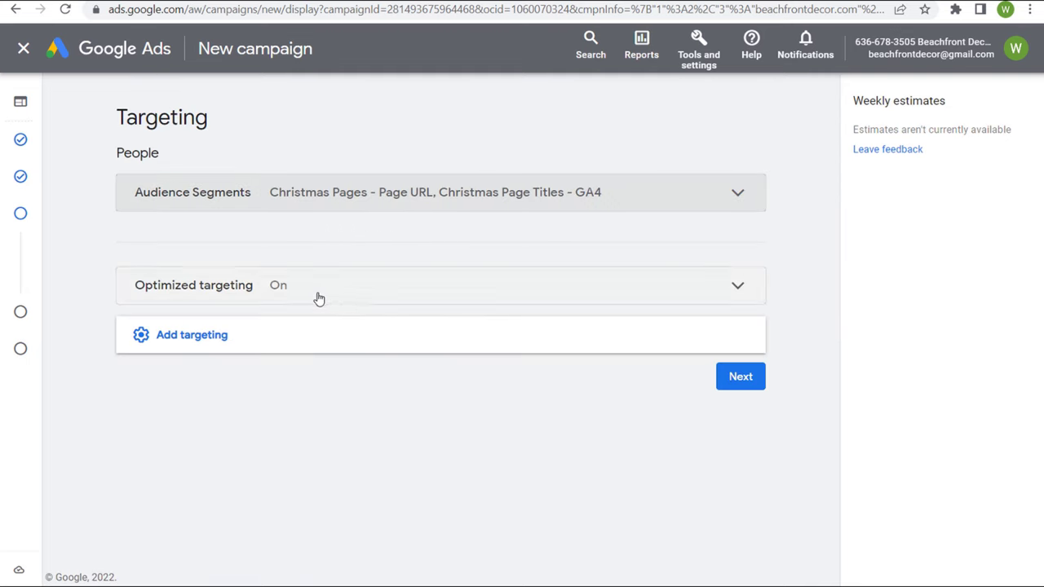
# - Turn off optimized targeting for the campaign and proceed to the responsive display ad creation
pyautogui.click(317, 298)
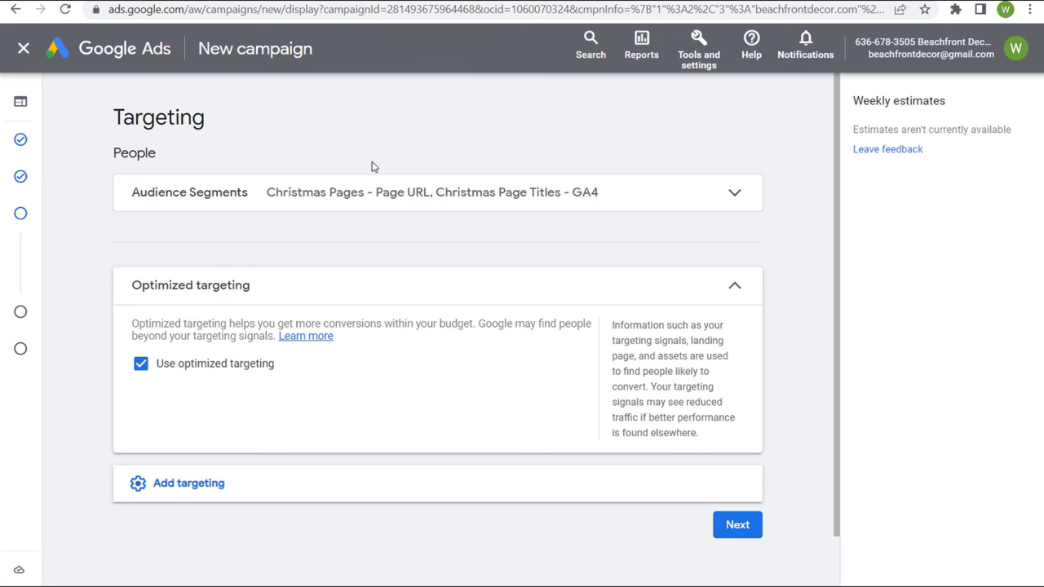
pyautogui.click(202, 287)
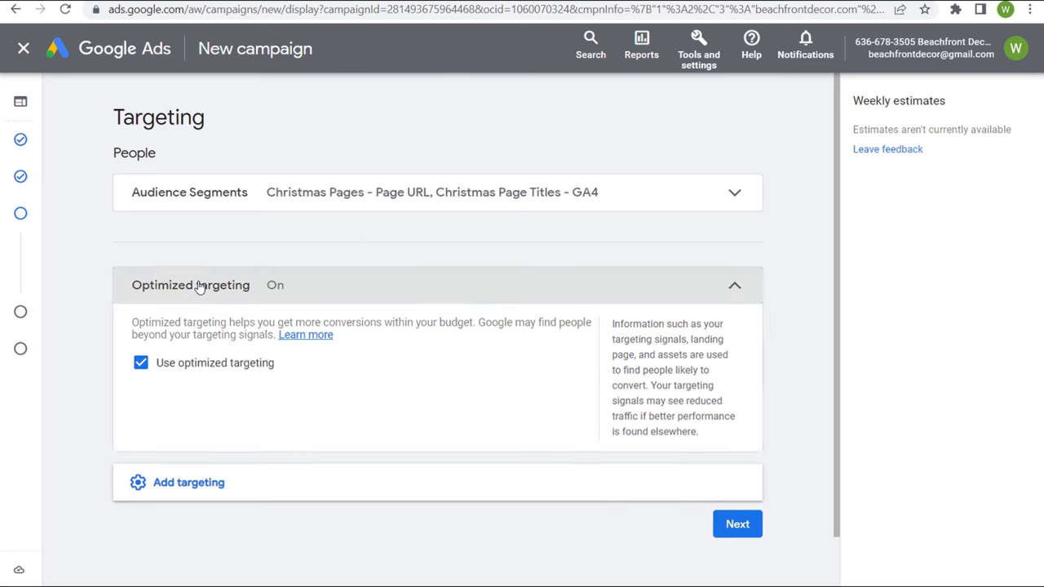
pyautogui.click(199, 287)
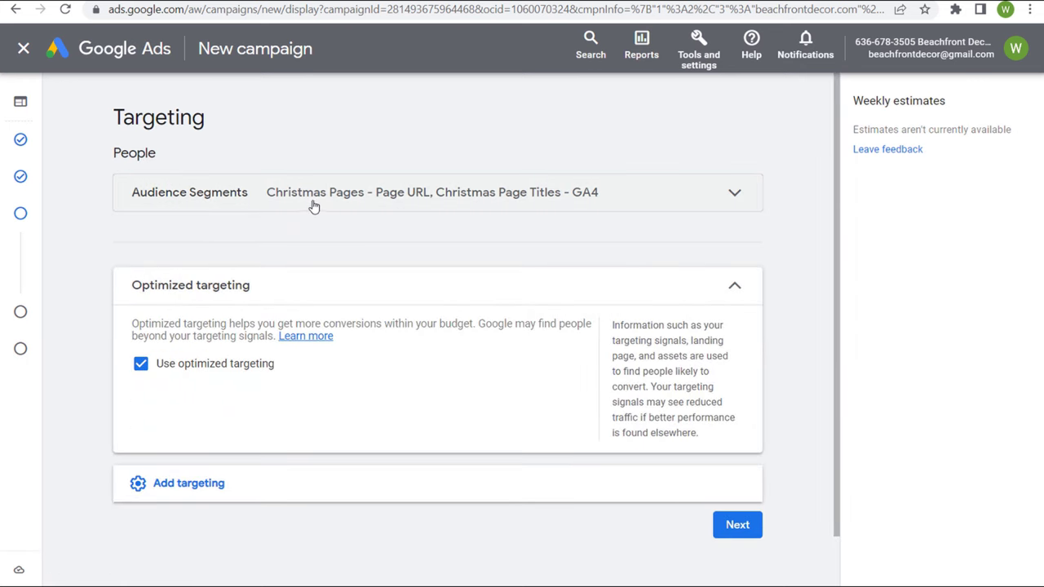
pyautogui.click(141, 367)
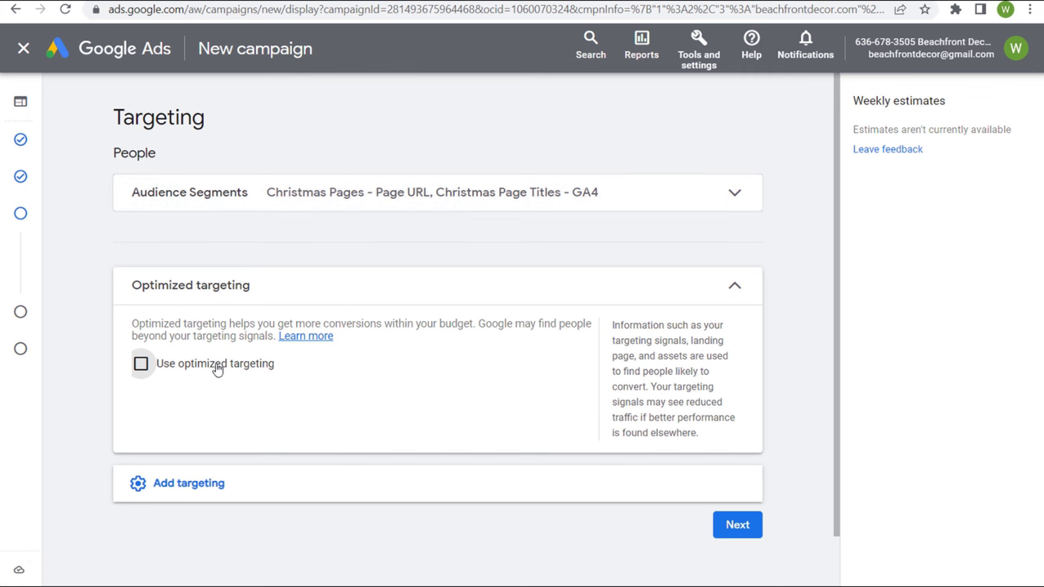
pyautogui.click(745, 524)
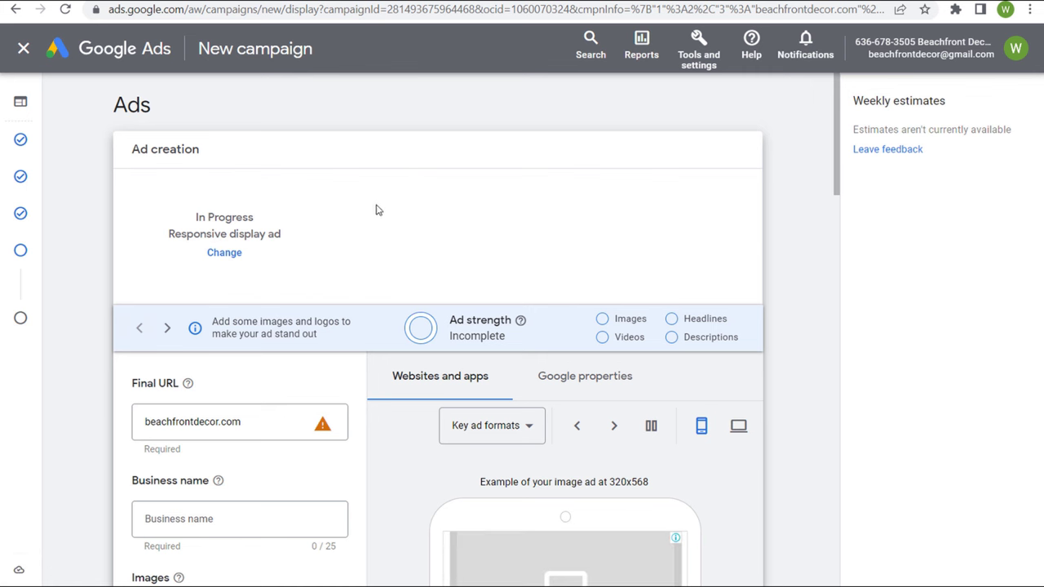
pyautogui.scroll(-2, 378, 210)
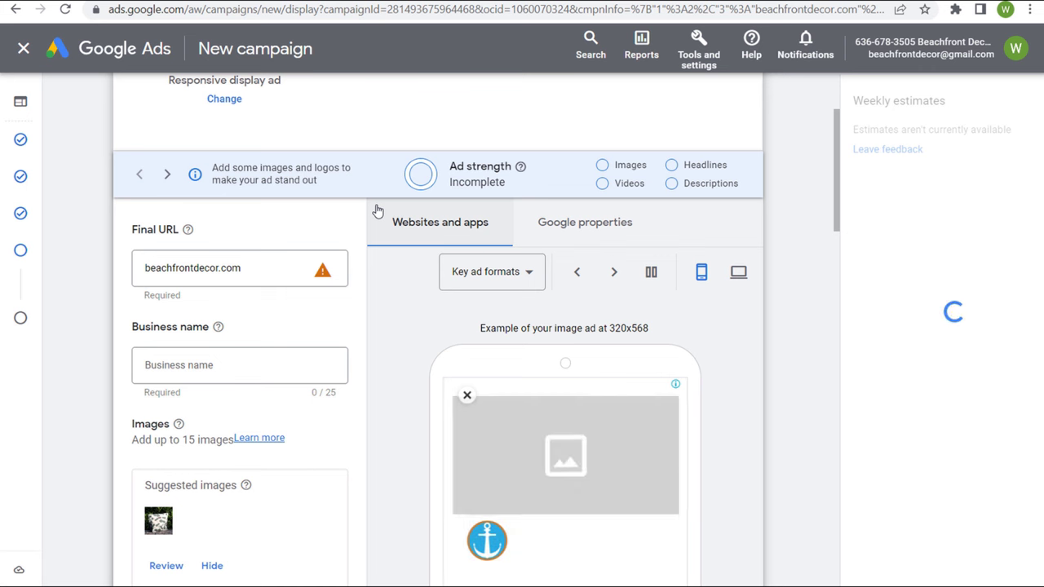
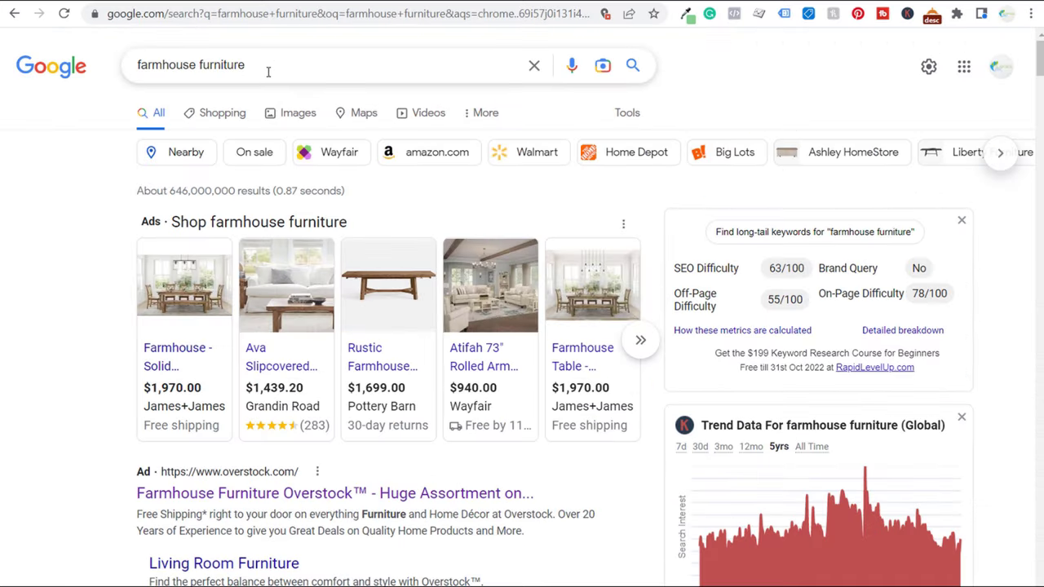
# - Switch to the Google results for "farmhouse furniture" and examine the ads and organic listings
pyautogui.moveTo(268, 71); pyautogui.dragTo(105, 65)
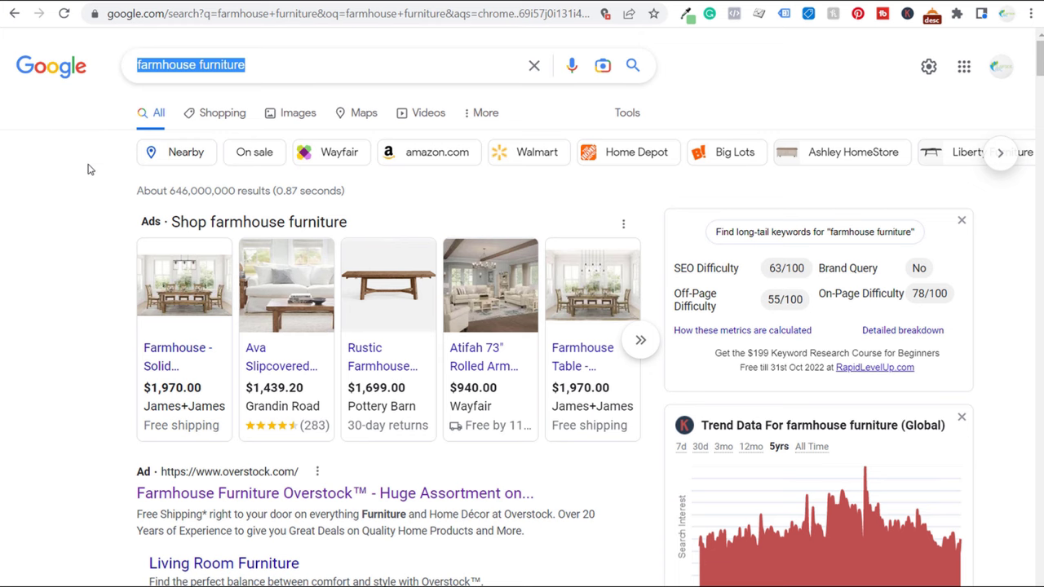
pyautogui.scroll(-1, 90, 168)
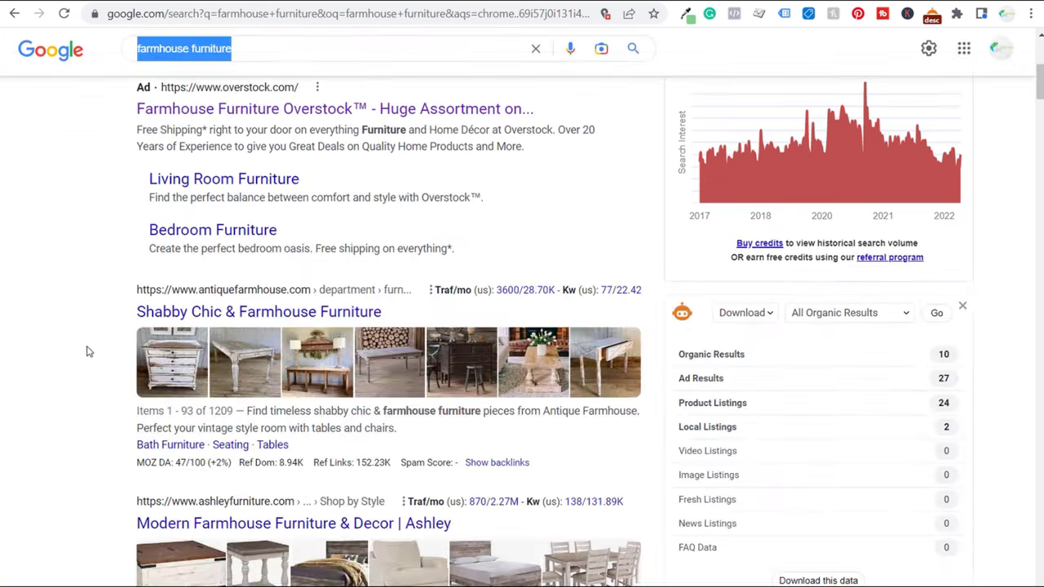
pyautogui.scroll(-6, 87, 350)
pyautogui.scroll(-2, 91, 329)
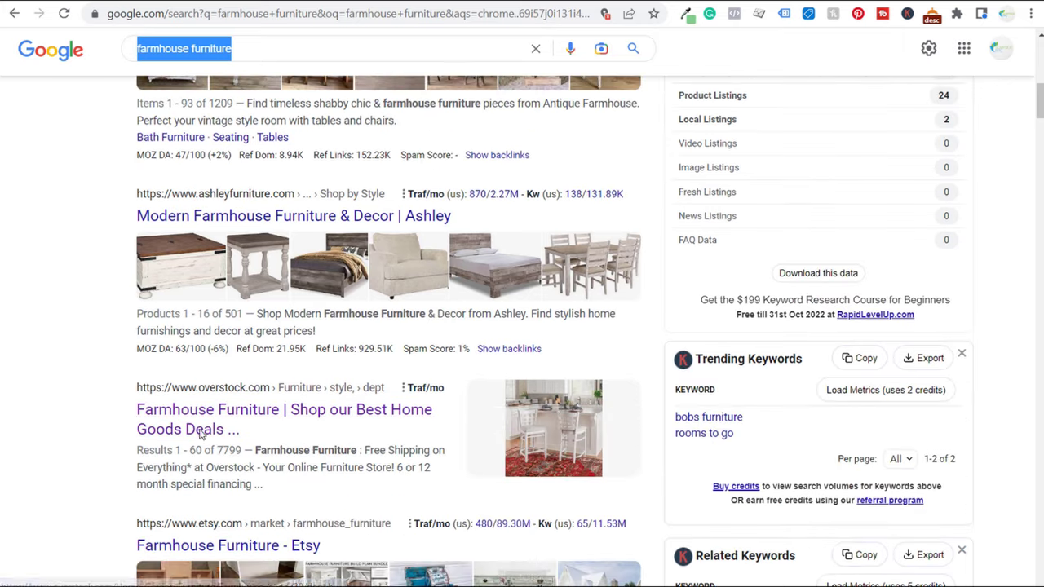
pyautogui.moveTo(1039, 111); pyautogui.dragTo(1040, 563)
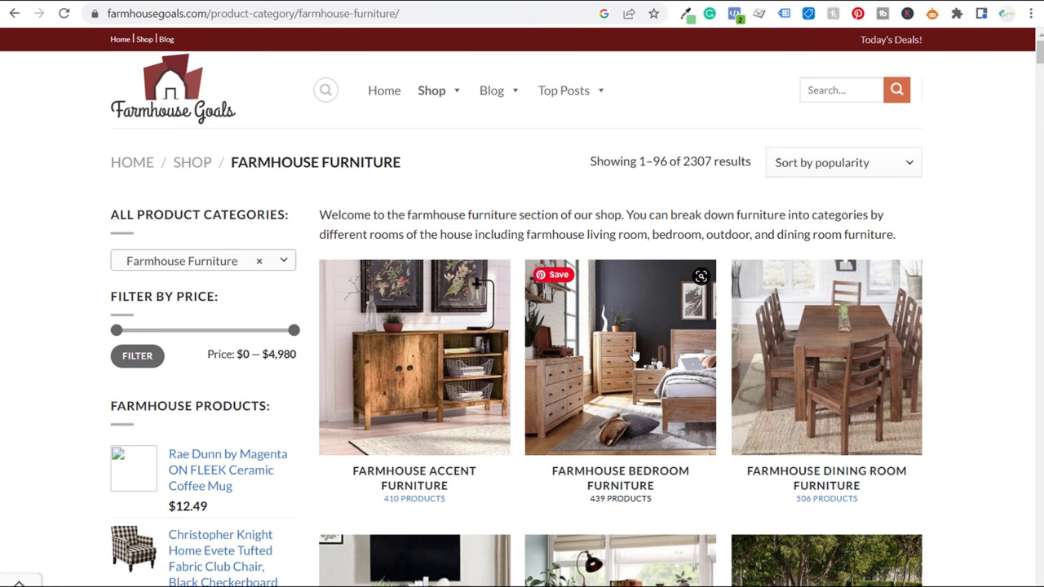
# - Examine the farmhouse furniture category page on farmhousegoals.com, including its subcategories, display ad and Farmhouse Products list
pyautogui.scroll(-1, 990, 153)
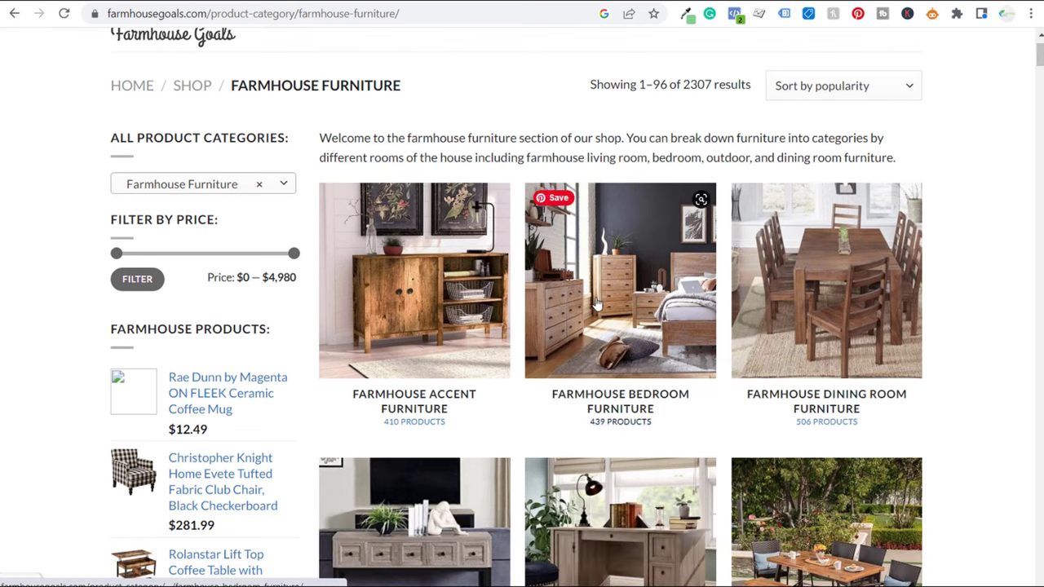
pyautogui.scroll(-4, 927, 263)
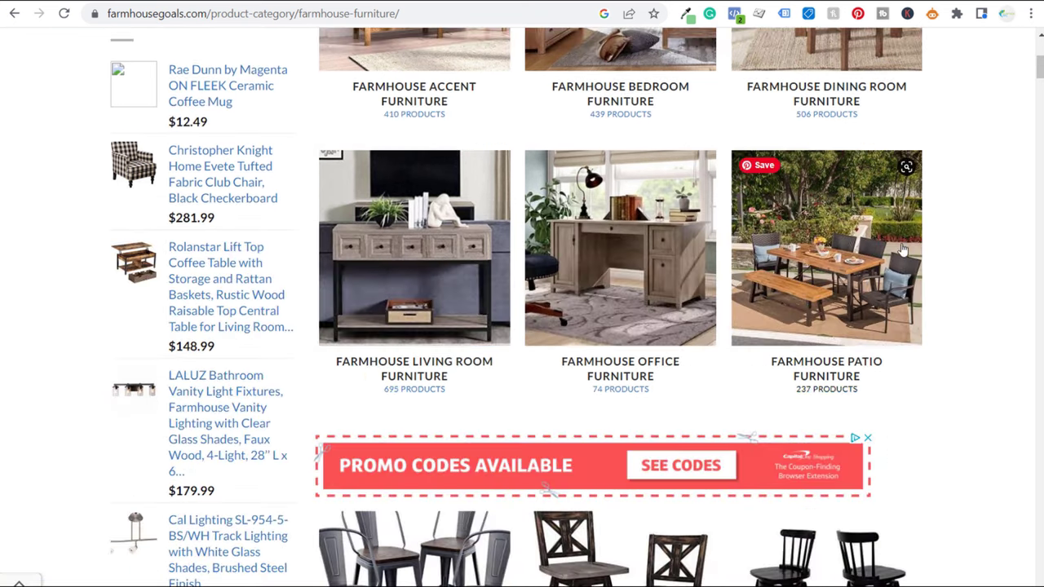
pyautogui.scroll(-4, 905, 261)
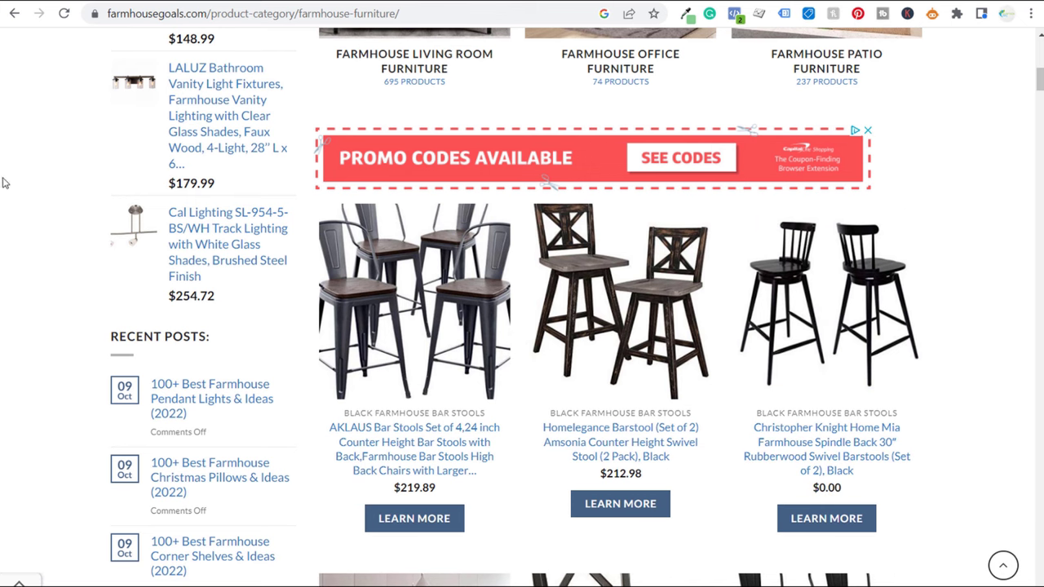
pyautogui.scroll(6, 52, 193)
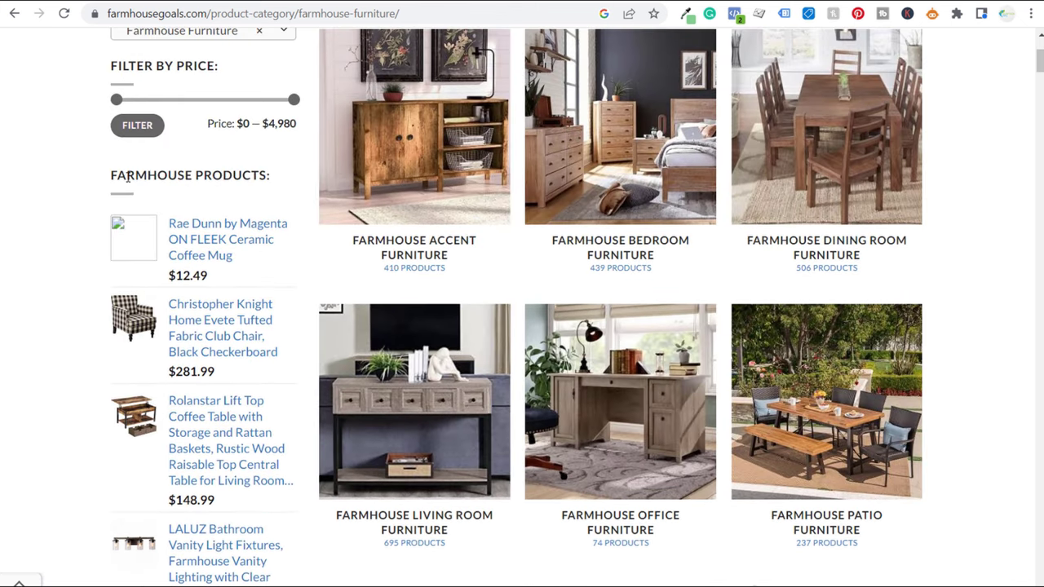
pyautogui.moveTo(113, 175); pyautogui.dragTo(277, 183)
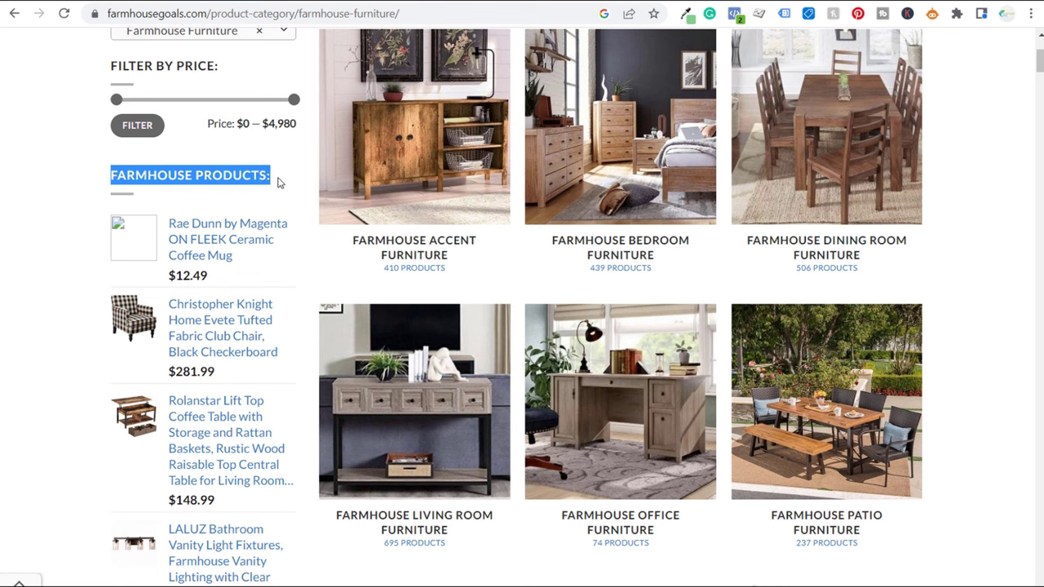
# - Review the Farmhouse Products list, furniture subcategories and intro text on the farmhousegoals.com category page
pyautogui.click(258, 175)
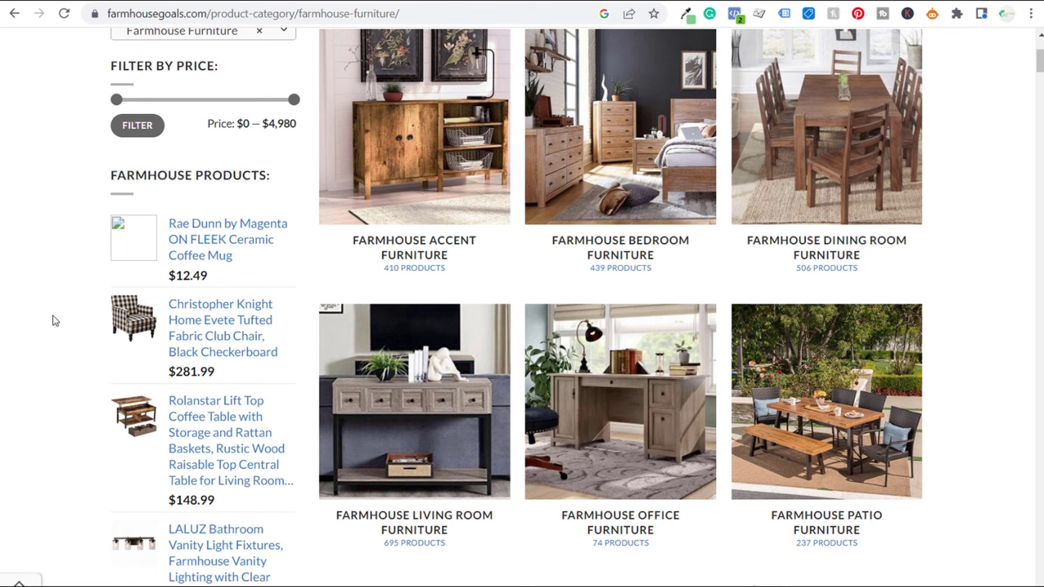
pyautogui.scroll(-3, 64, 343)
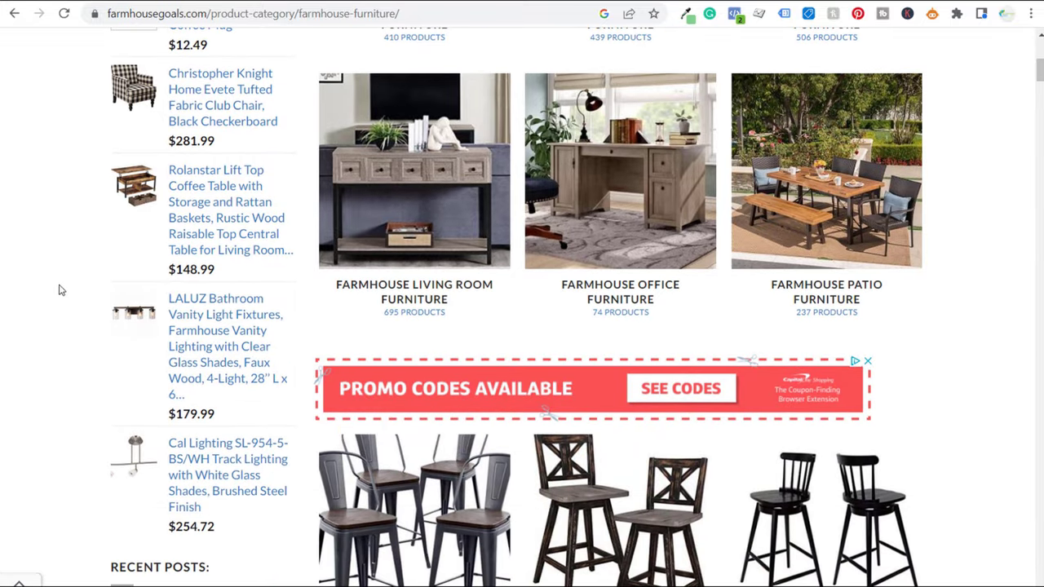
pyautogui.scroll(3, 47, 252)
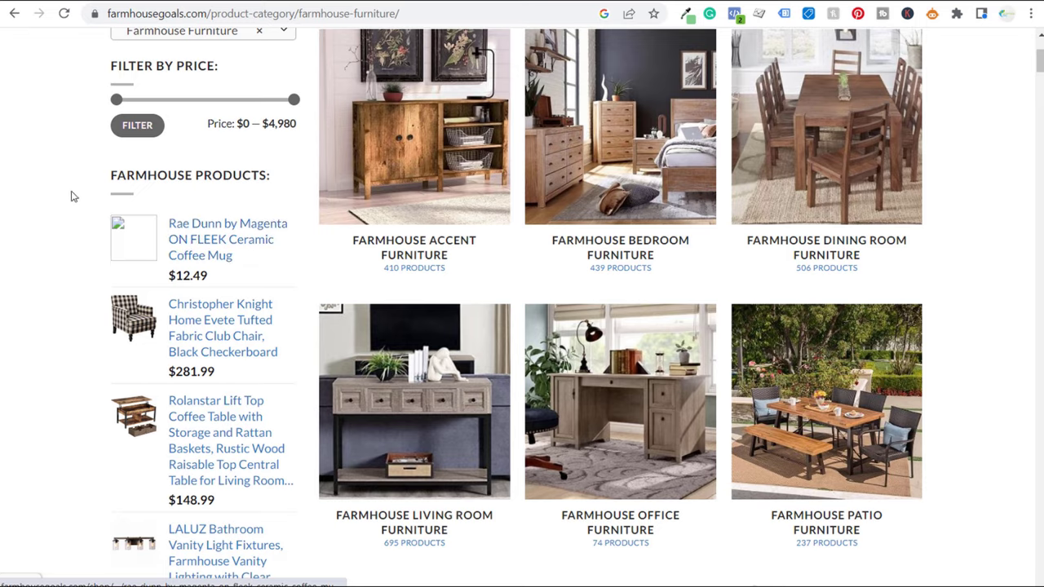
pyautogui.scroll(2, 70, 197)
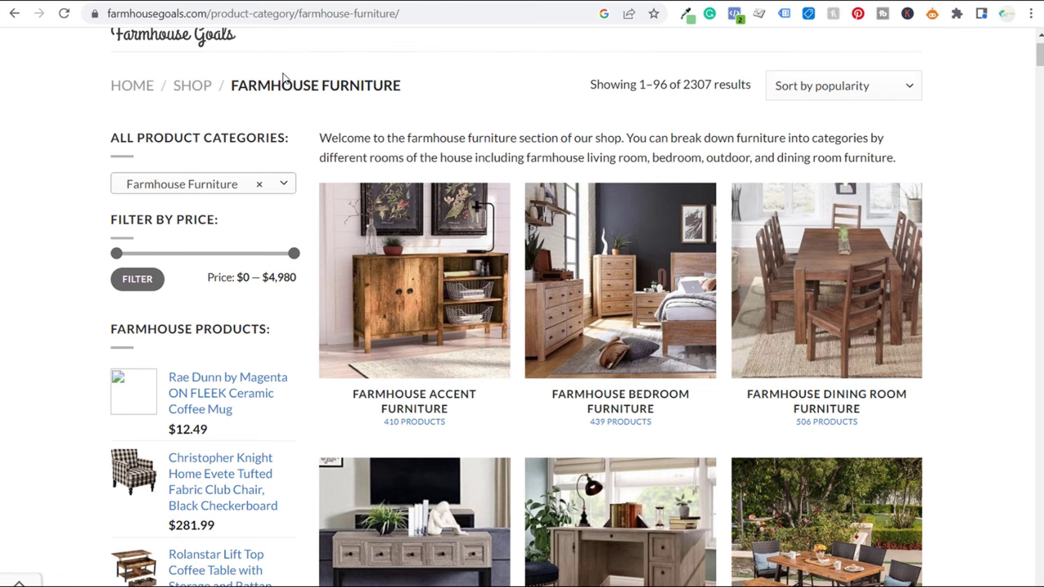
# - Return to the Google results for "farmhouse furniture" and open the landing page of the Overstock ad
pyautogui.click(235, 1)
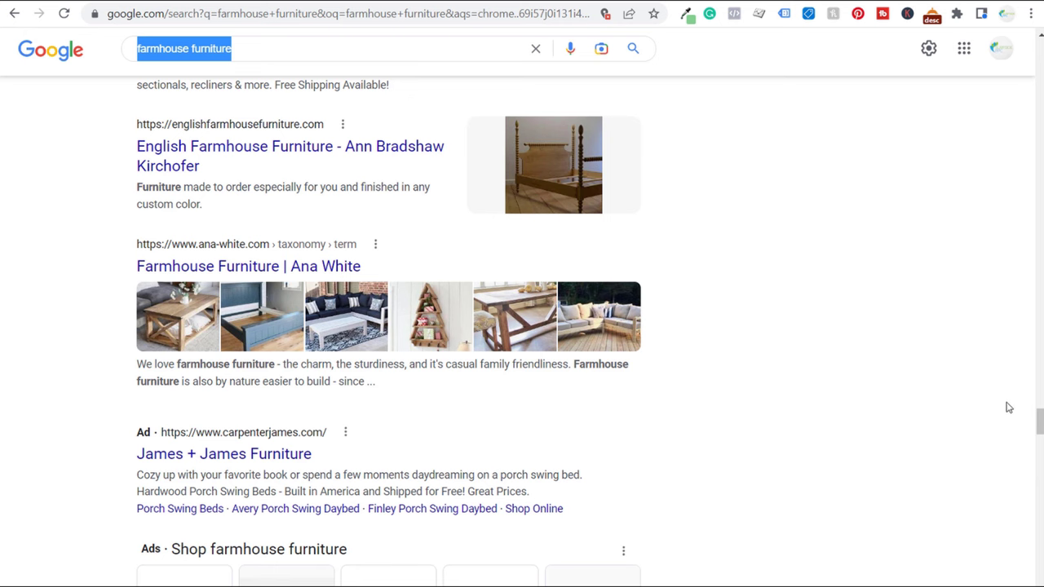
pyautogui.moveTo(1038, 422); pyautogui.dragTo(1038, 89)
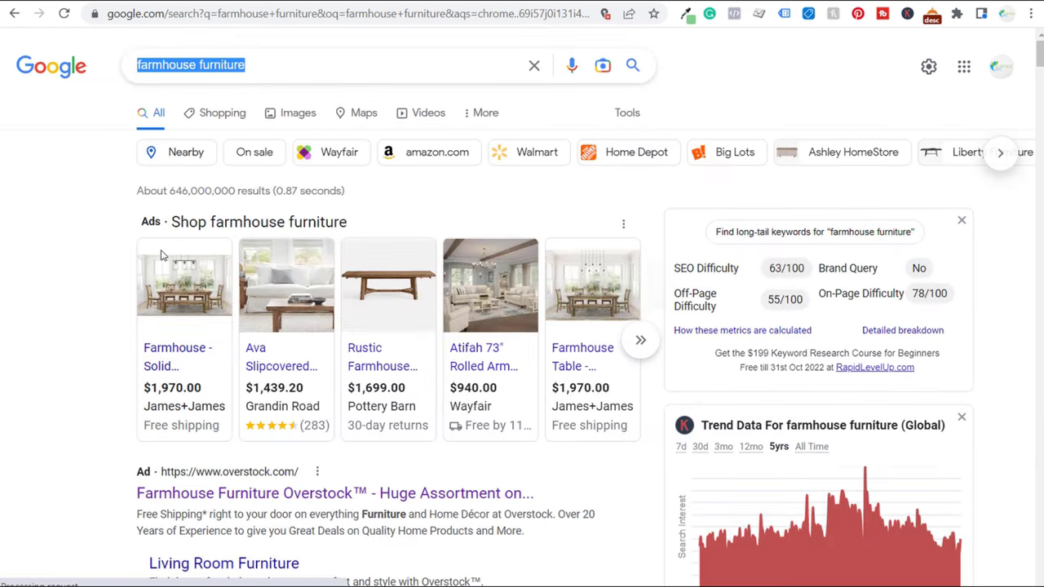
pyautogui.scroll(-4, 81, 319)
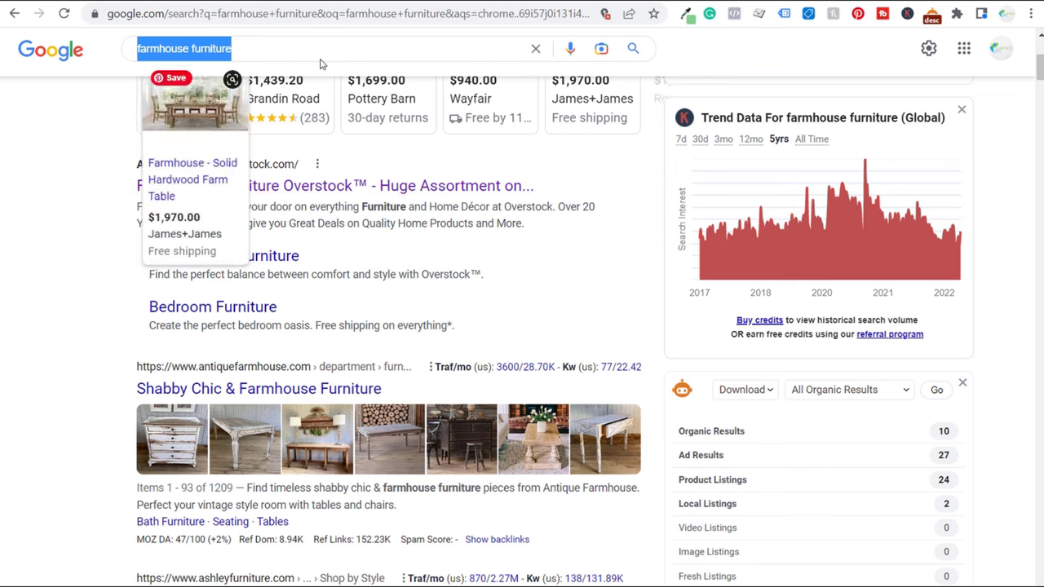
pyautogui.click(343, 186)
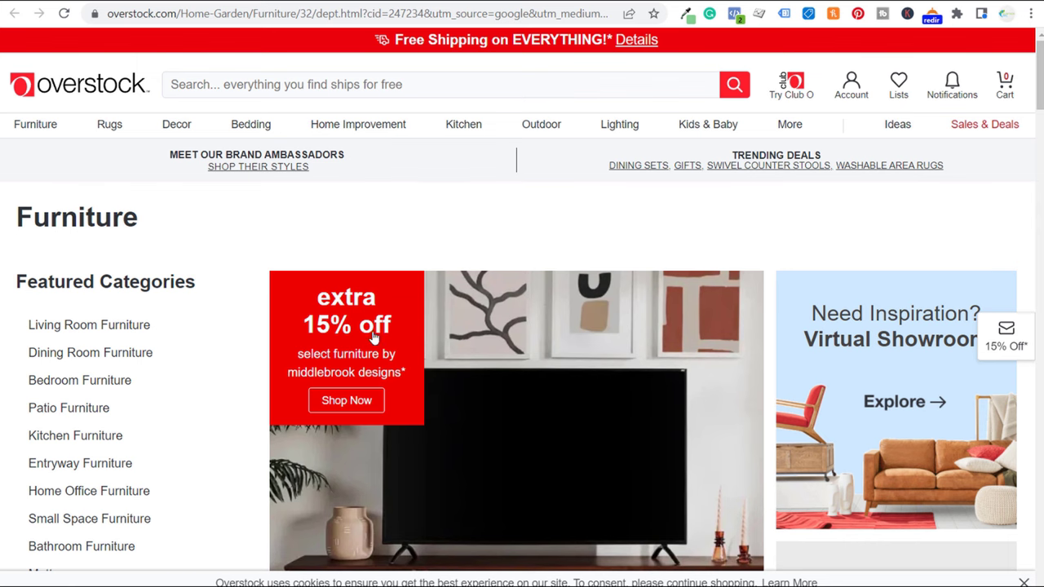
# - Examine Overstock's general Furniture landing page, including its featured categories, price-based offers, trend articles and page heading
pyautogui.scroll(-1, 245, 257)
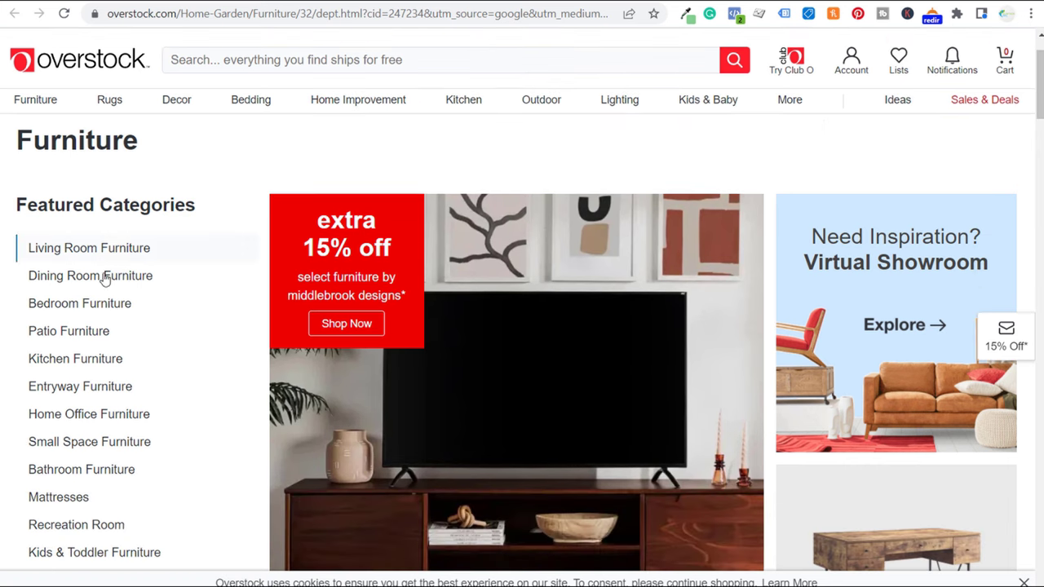
pyautogui.scroll(-1, 210, 332)
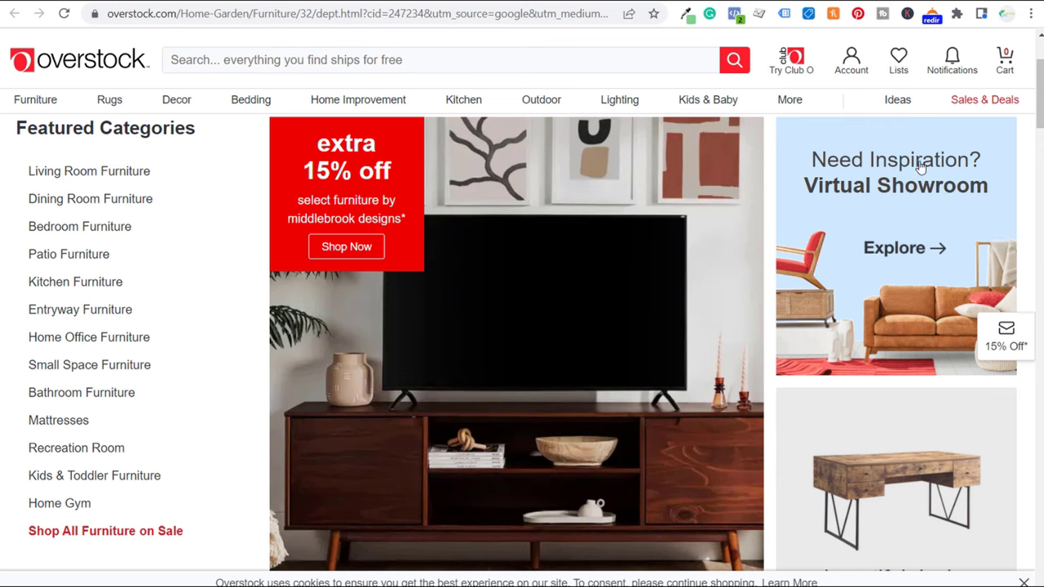
pyautogui.scroll(-2, 891, 216)
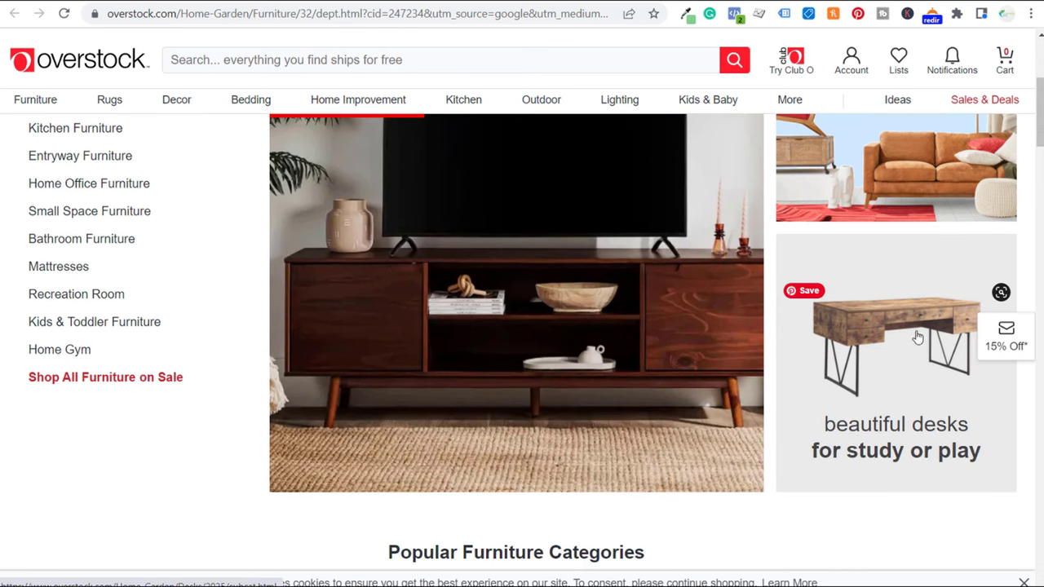
pyautogui.scroll(-3, 856, 334)
pyautogui.scroll(-10, 665, 327)
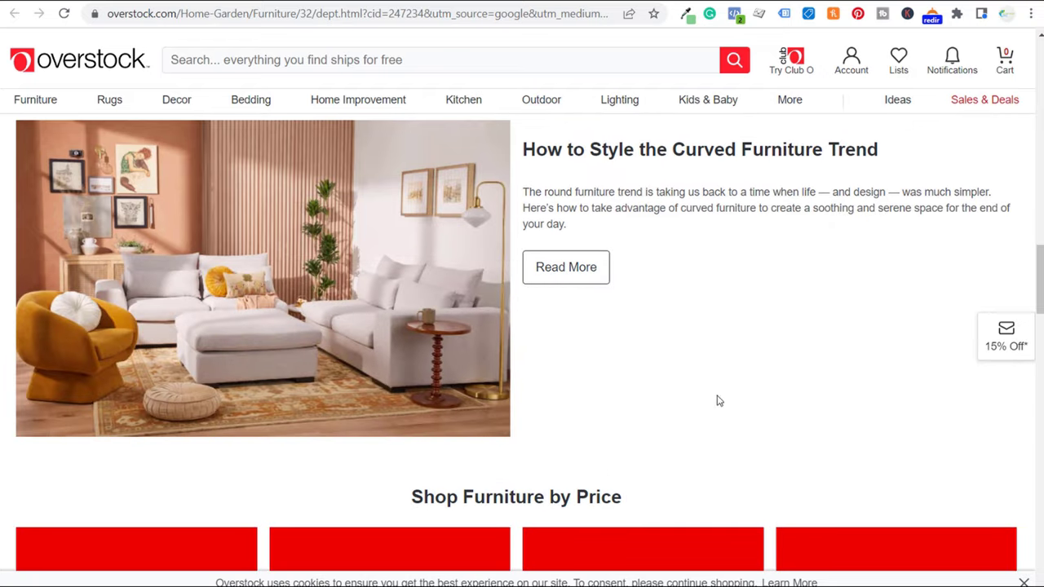
pyautogui.scroll(-4, 766, 245)
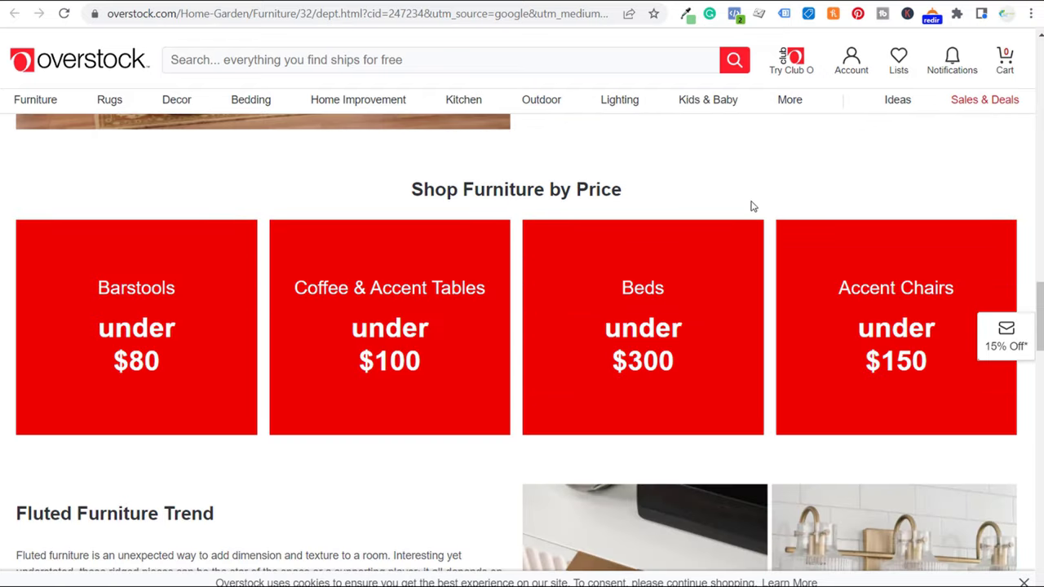
pyautogui.scroll(-4, 494, 245)
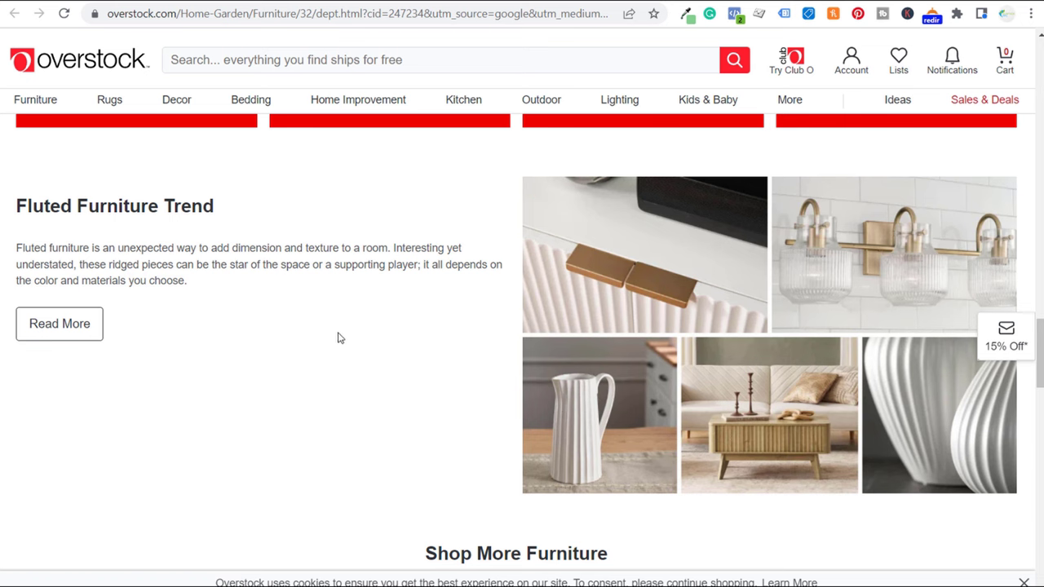
pyautogui.scroll(9, 340, 338)
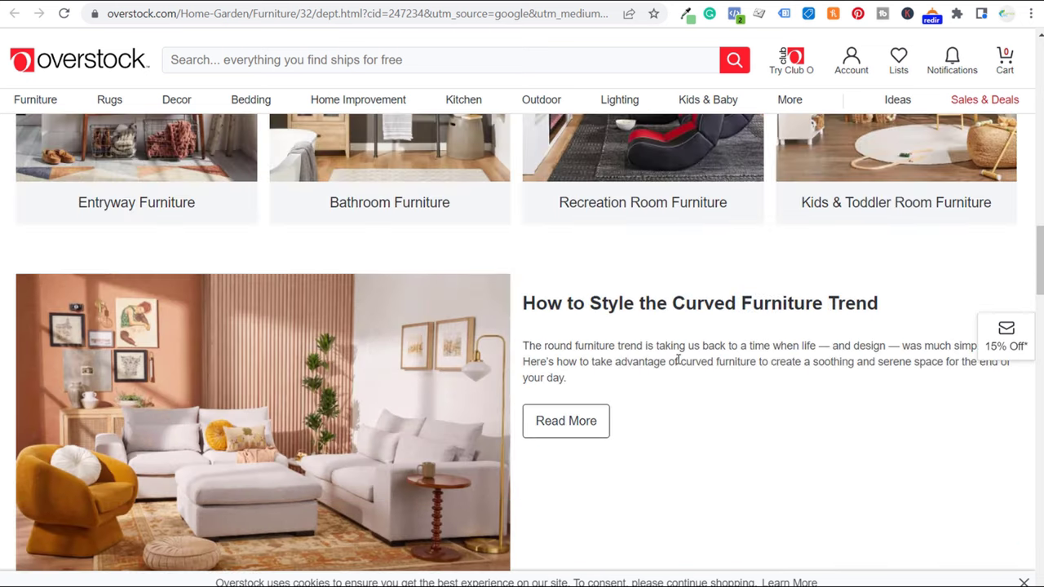
pyautogui.scroll(3, 678, 360)
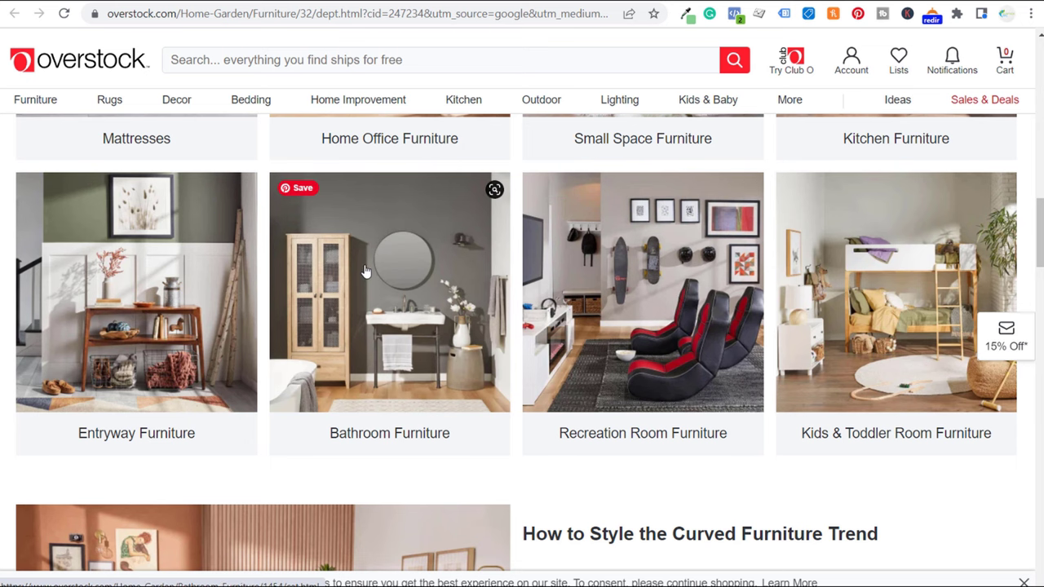
pyautogui.scroll(15, 366, 272)
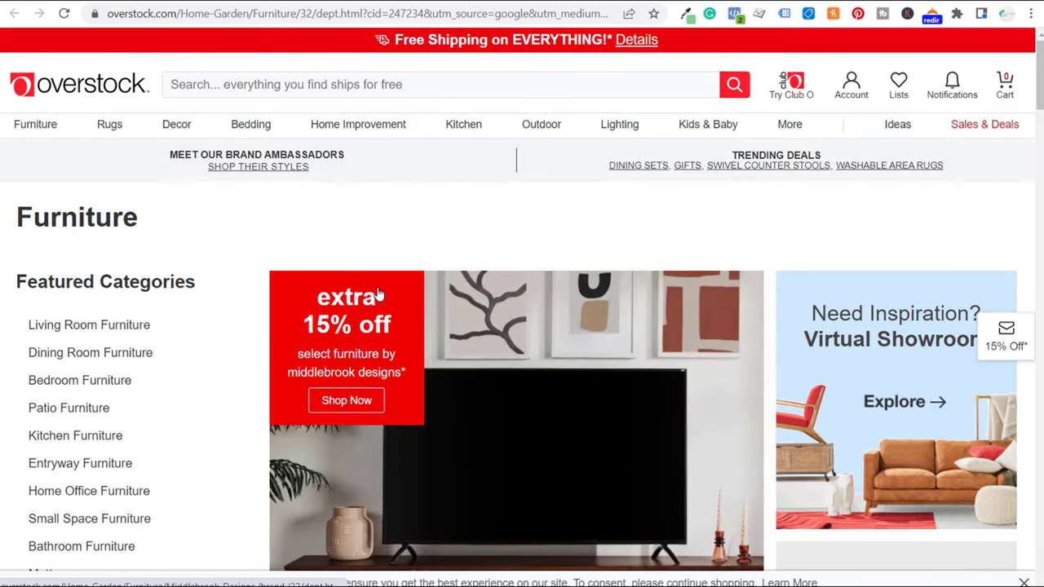
pyautogui.moveTo(172, 217); pyautogui.dragTo(19, 219)
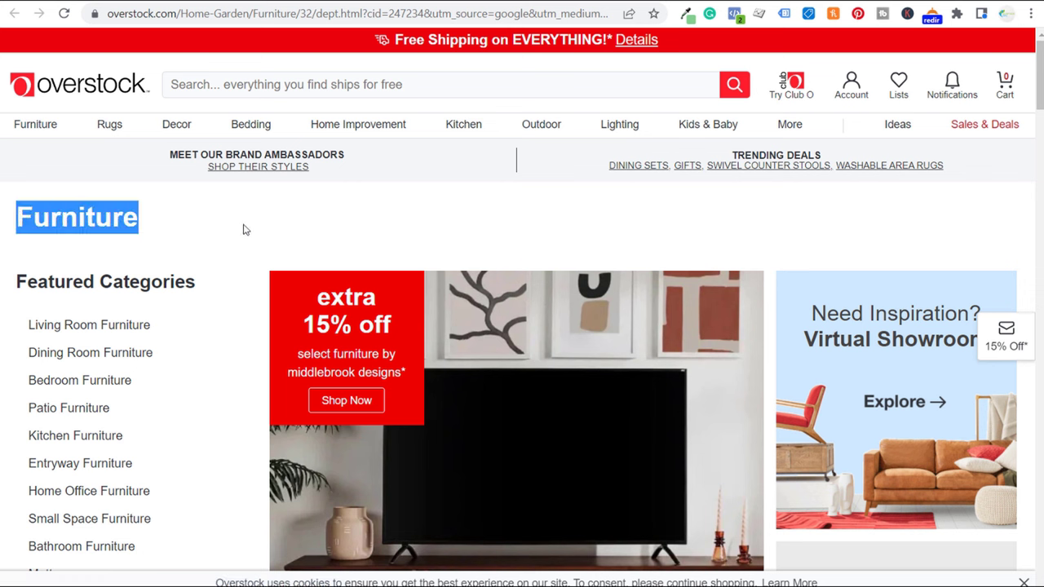
pyautogui.click(130, 219)
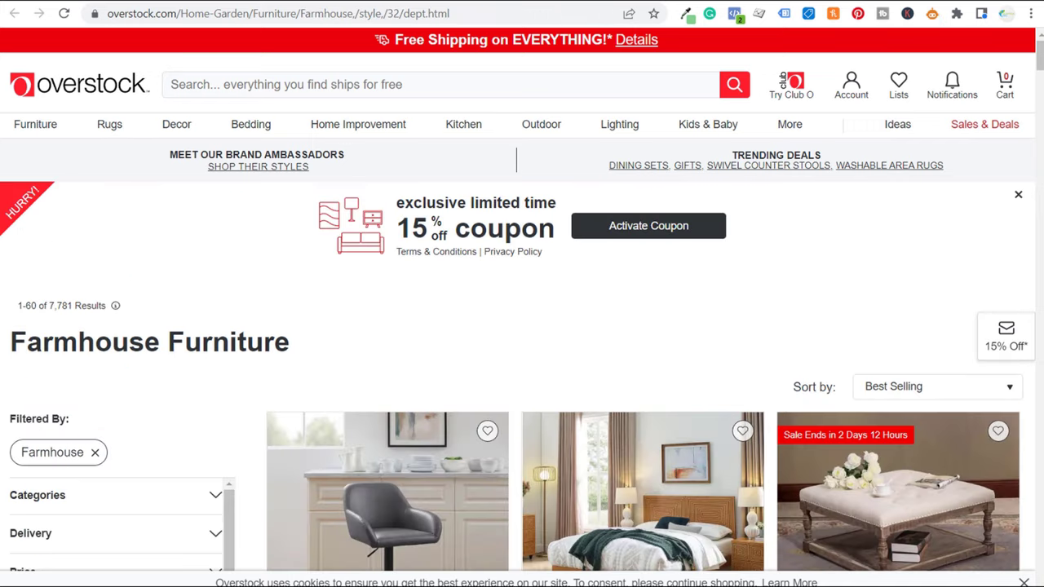
# - Examine Overstock's Farmhouse Furniture page, including its heading, Farmhouse style filter and product listings
pyautogui.moveTo(14, 344); pyautogui.dragTo(292, 346)
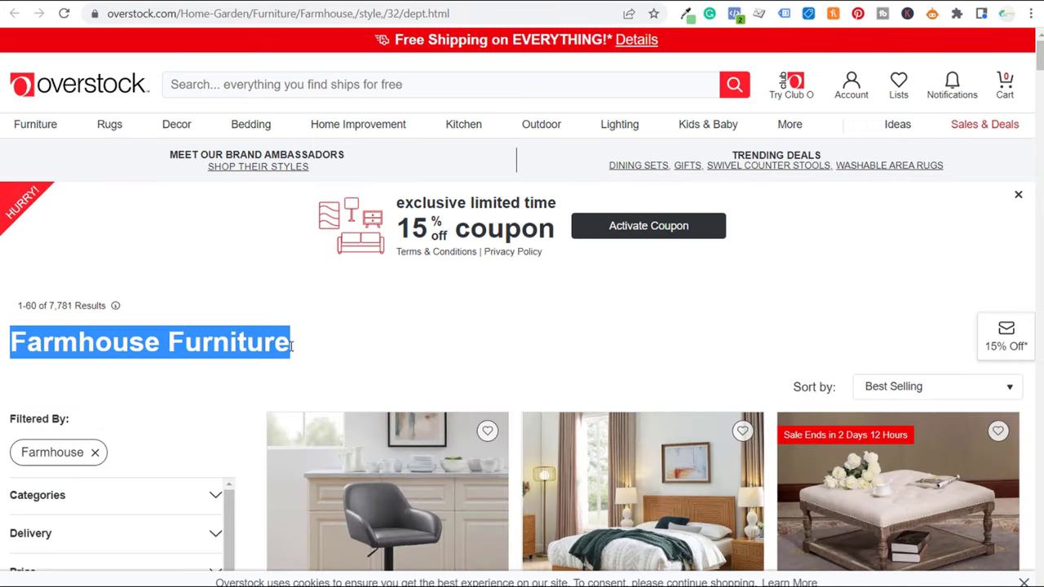
pyautogui.click(343, 341)
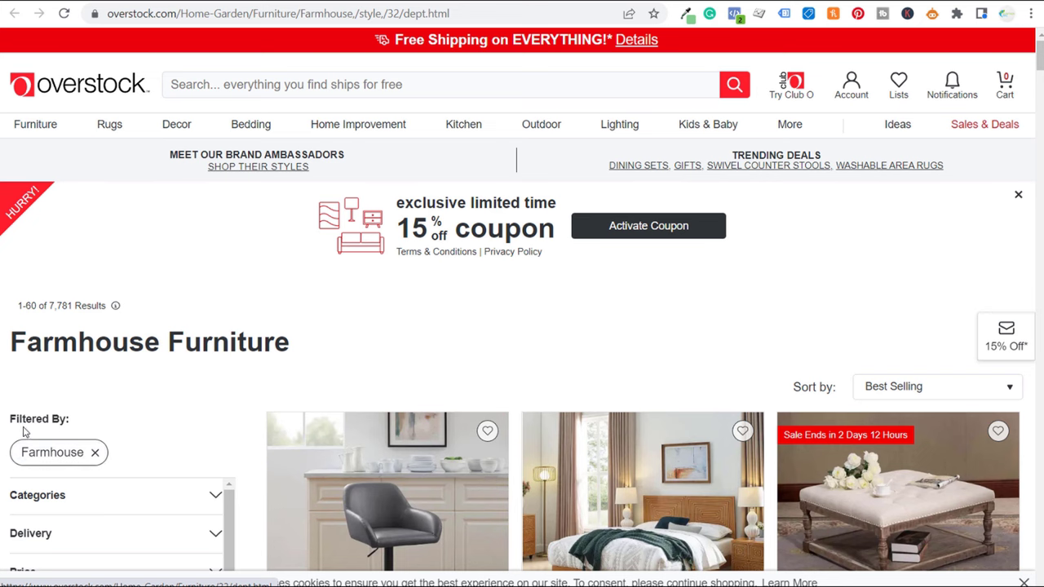
pyautogui.scroll(-3, 544, 274)
pyautogui.scroll(-1, 545, 269)
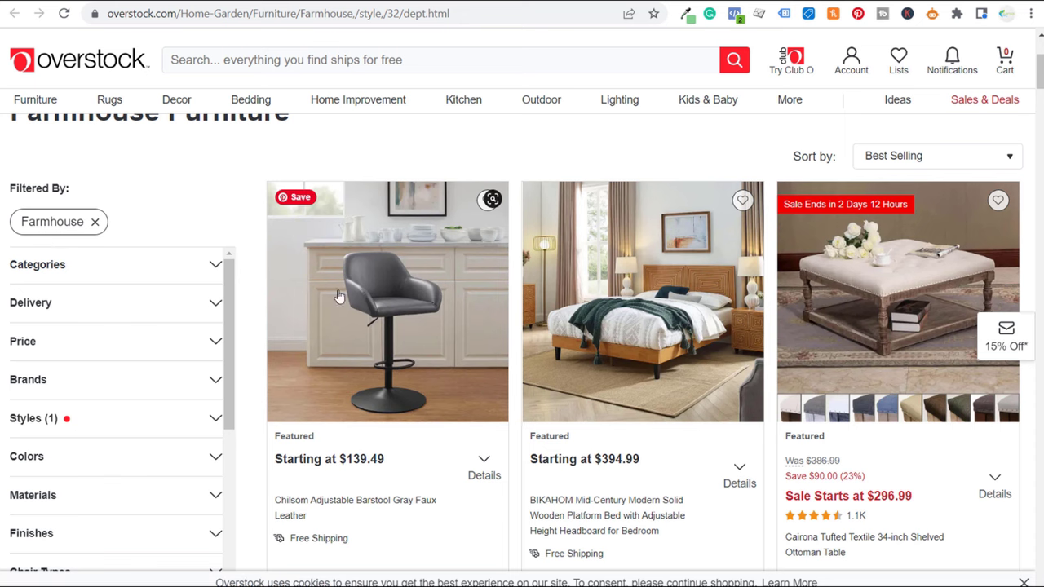
pyautogui.scroll(-8, 400, 309)
pyautogui.scroll(-8, 413, 299)
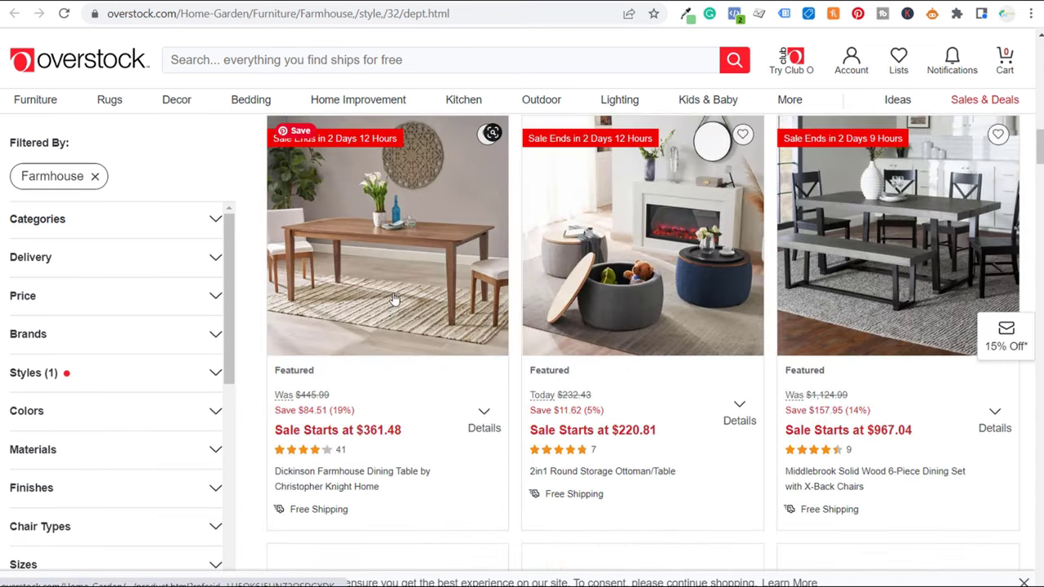
pyautogui.scroll(15, 424, 309)
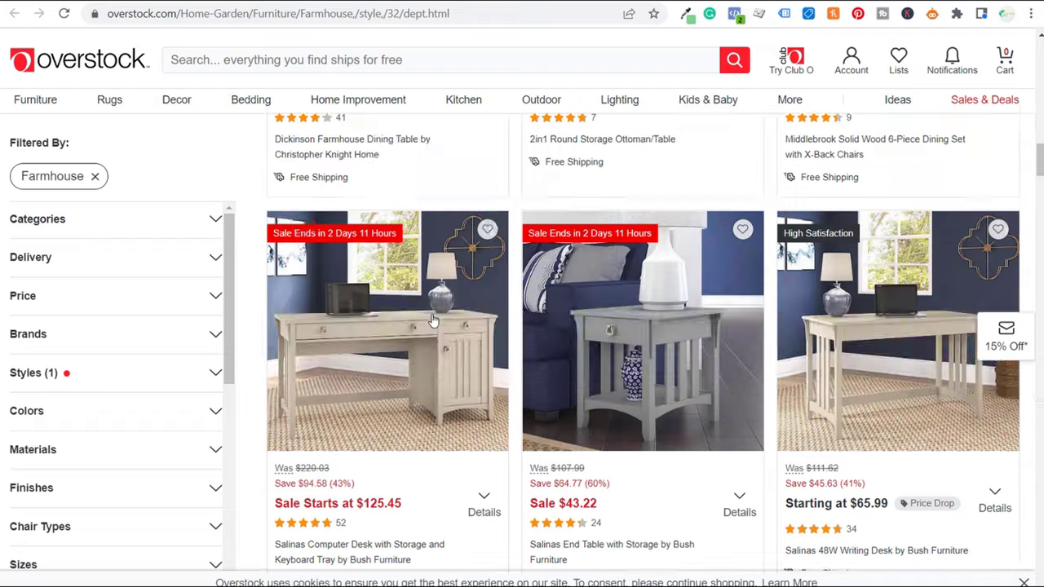
pyautogui.scroll(4, 412, 271)
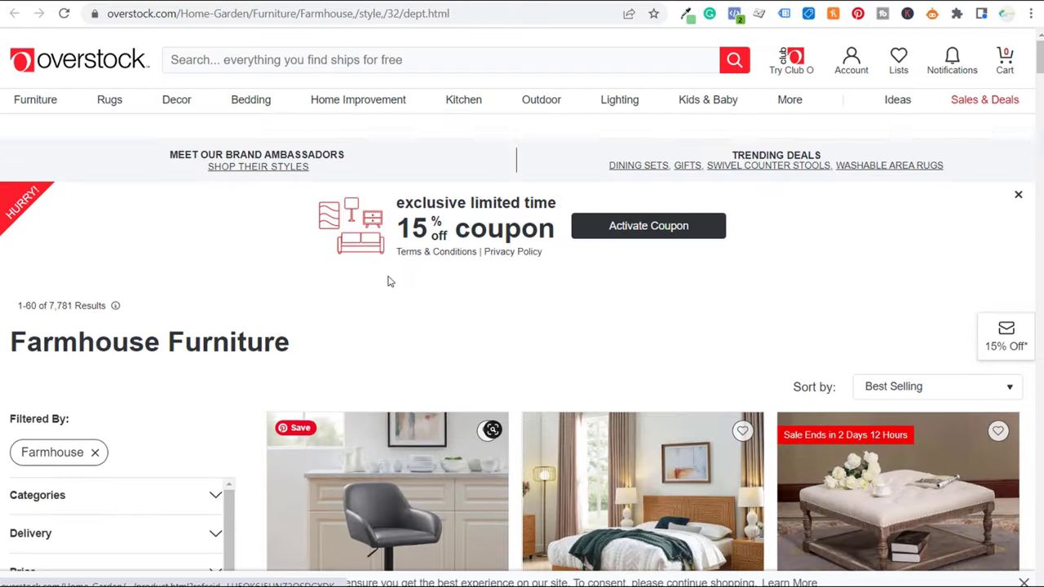
pyautogui.scroll(-4, 457, 314)
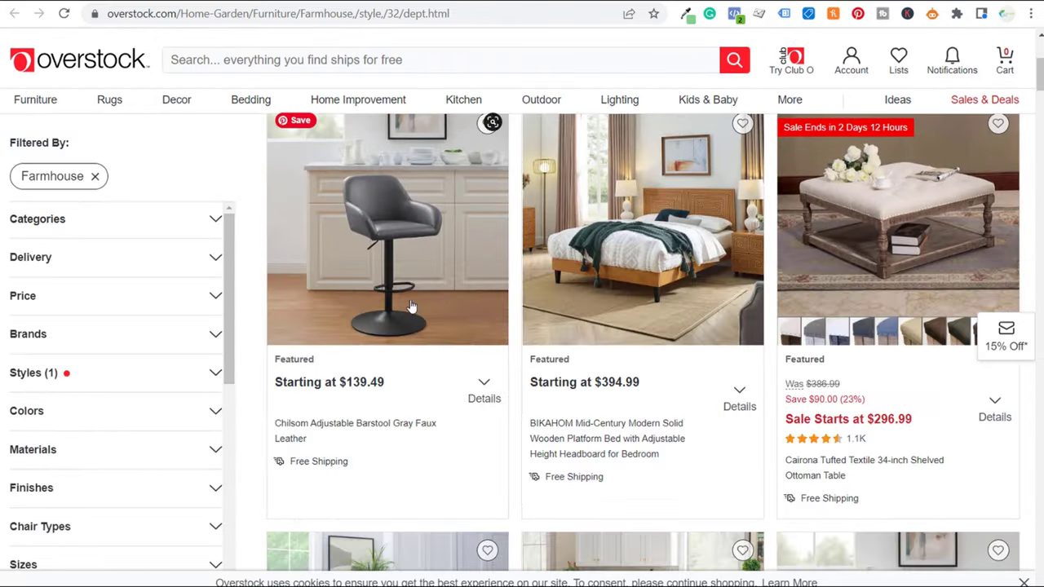
pyautogui.scroll(-3, 767, 408)
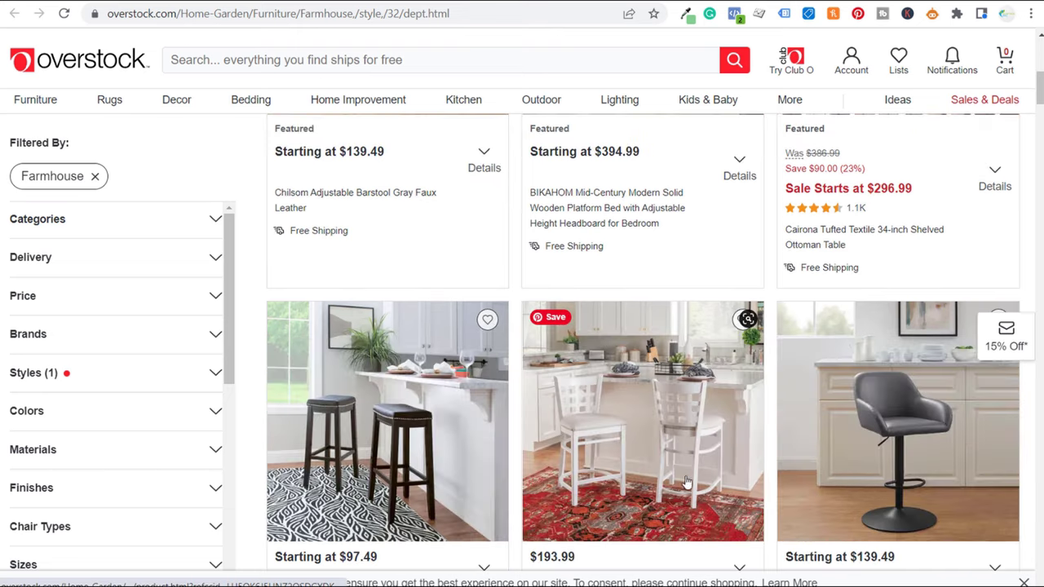
pyautogui.scroll(-6, 687, 483)
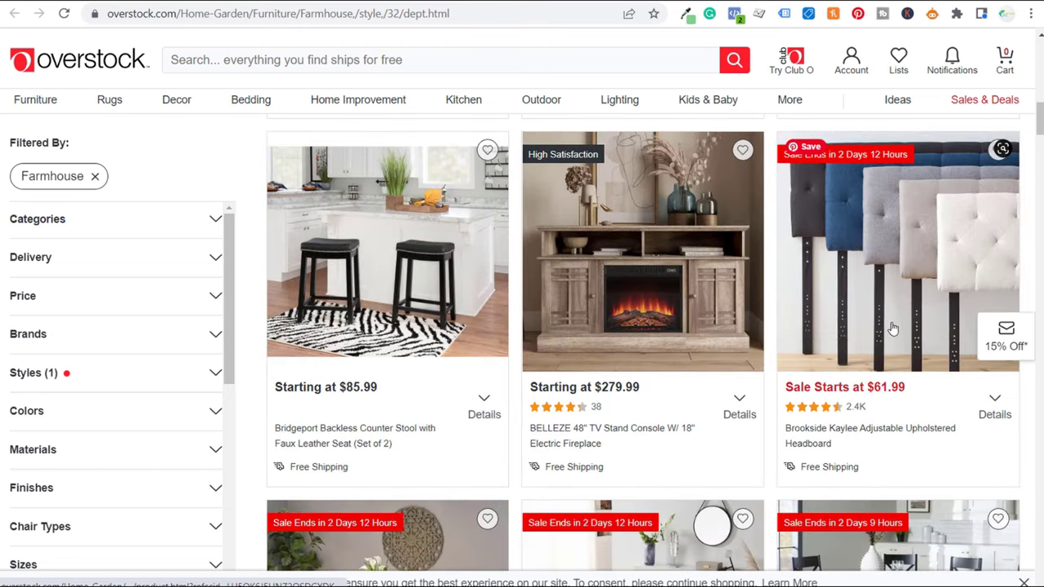
pyautogui.scroll(10, 734, 326)
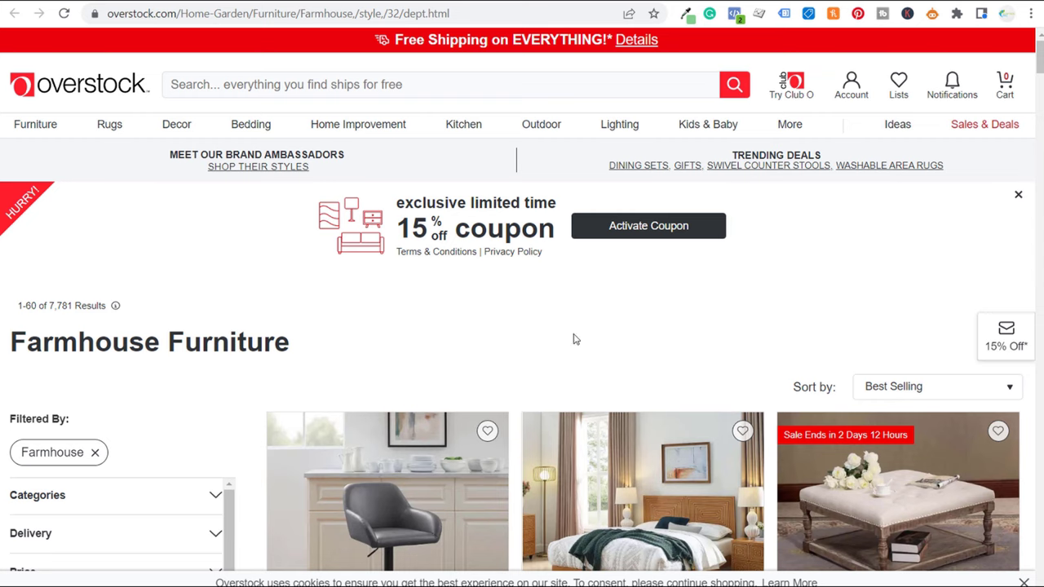
# - Open the James + James ad landing page on carpenterjames.com and look through its hero area and room categories
pyautogui.click(533, 13)
pyautogui.hotkey('ctrl', 'v')
pyautogui.press('Return')
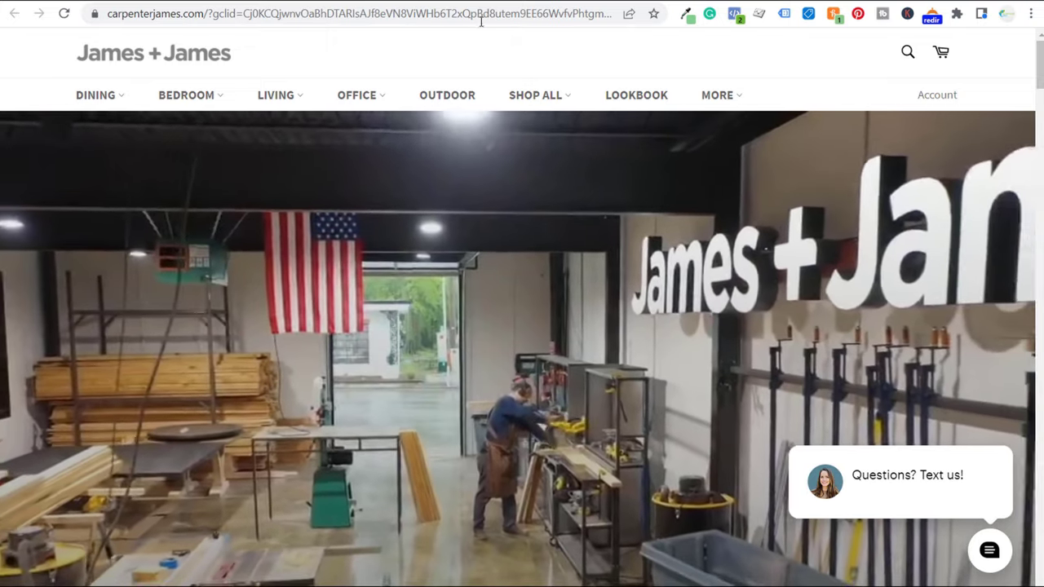
pyautogui.scroll(-2, 192, 122)
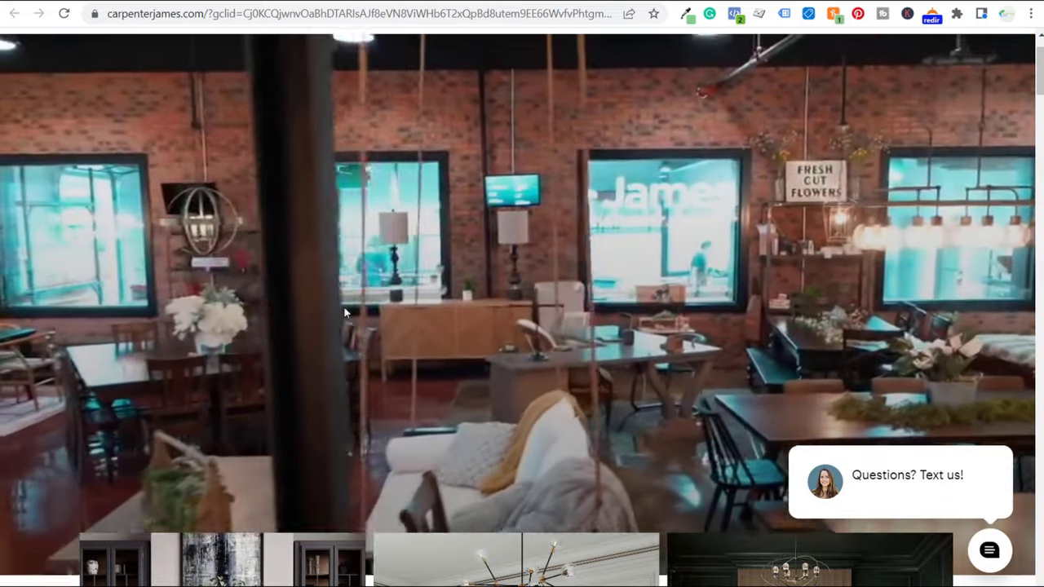
pyautogui.scroll(-3, 408, 263)
pyautogui.scroll(-2, 408, 263)
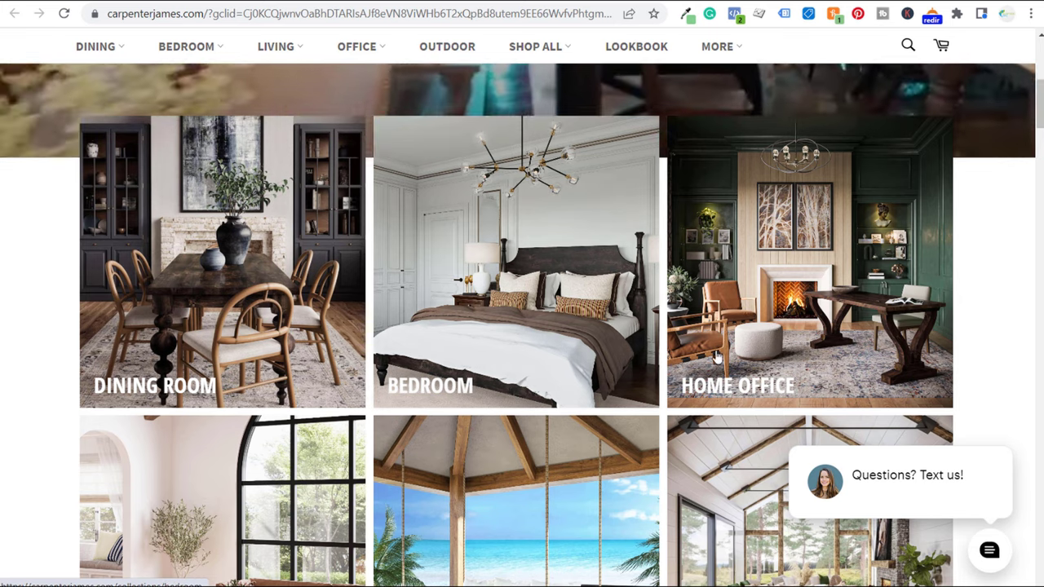
pyautogui.scroll(-3, 840, 281)
pyautogui.scroll(-3, 839, 281)
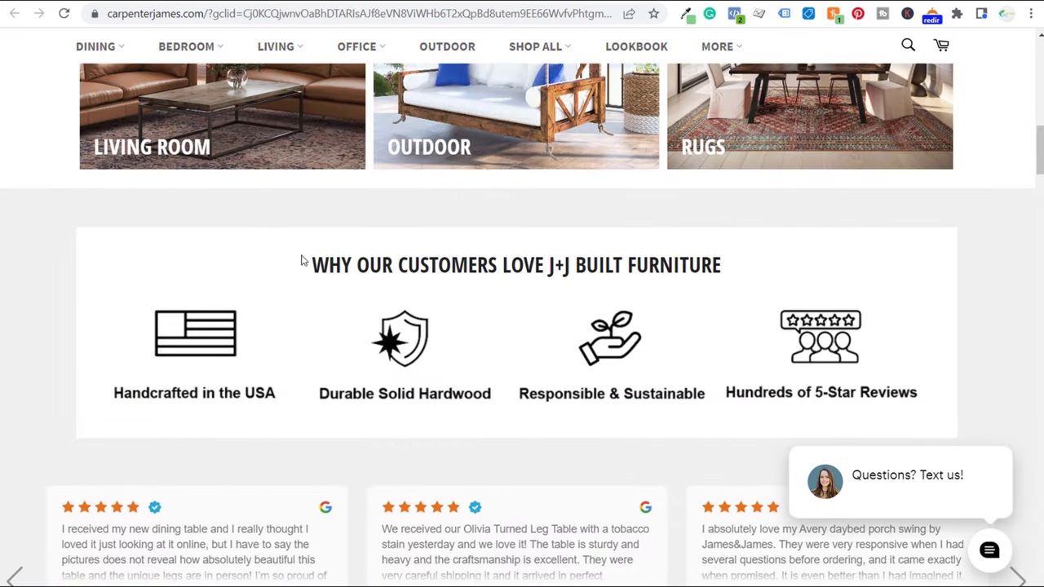
# - Examine the "Why Our Customers Love J+J Built Furniture" section, the customer reviews and the "From James' Garage" video section
pyautogui.moveTo(305, 264); pyautogui.dragTo(412, 265)
pyautogui.moveTo(689, 265); pyautogui.dragTo(723, 265)
pyautogui.click(743, 268)
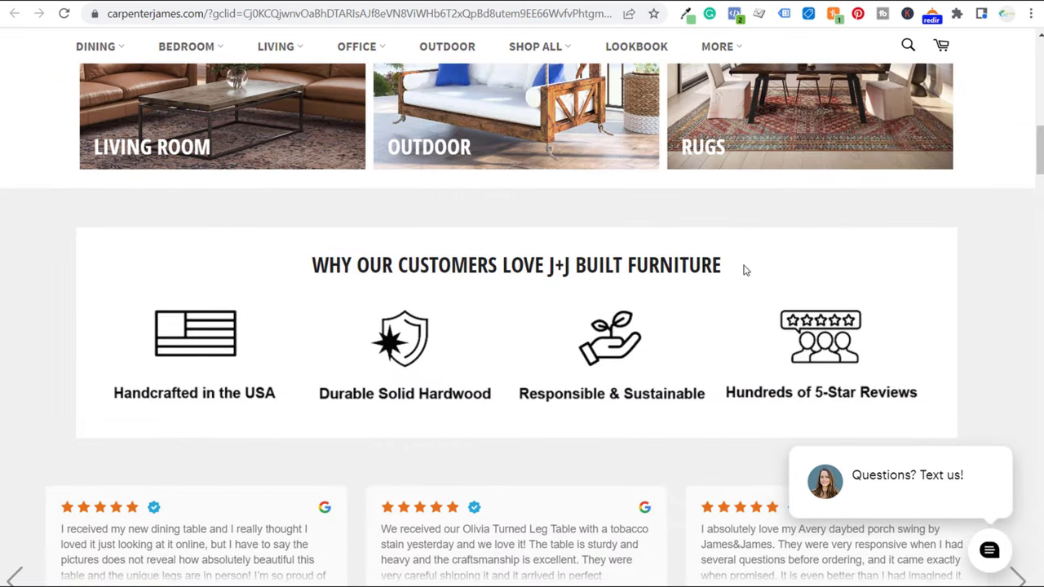
pyautogui.scroll(-3, 750, 270)
pyautogui.scroll(-4, 19, 328)
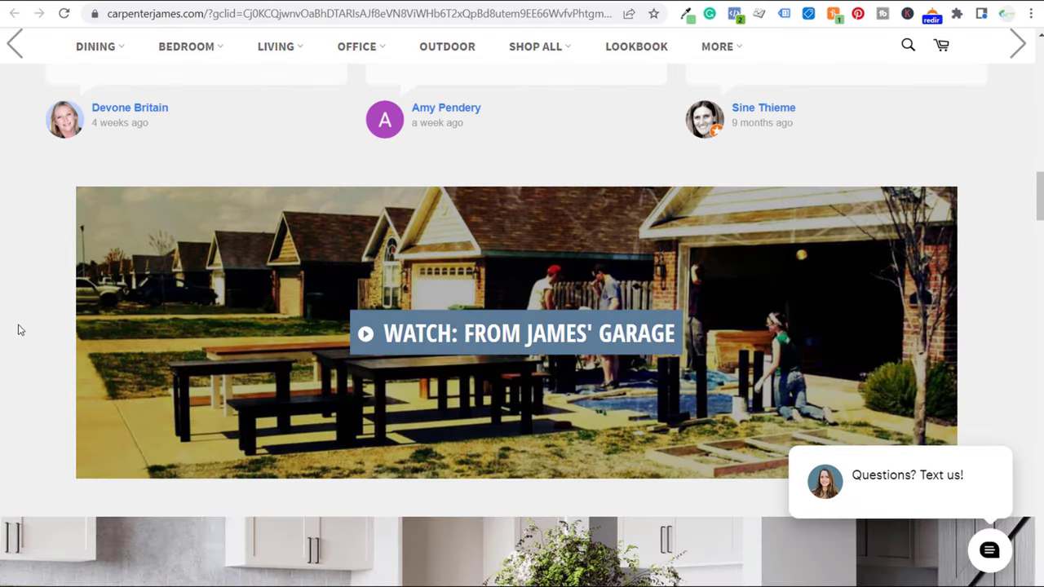
pyautogui.scroll(-4, 557, 251)
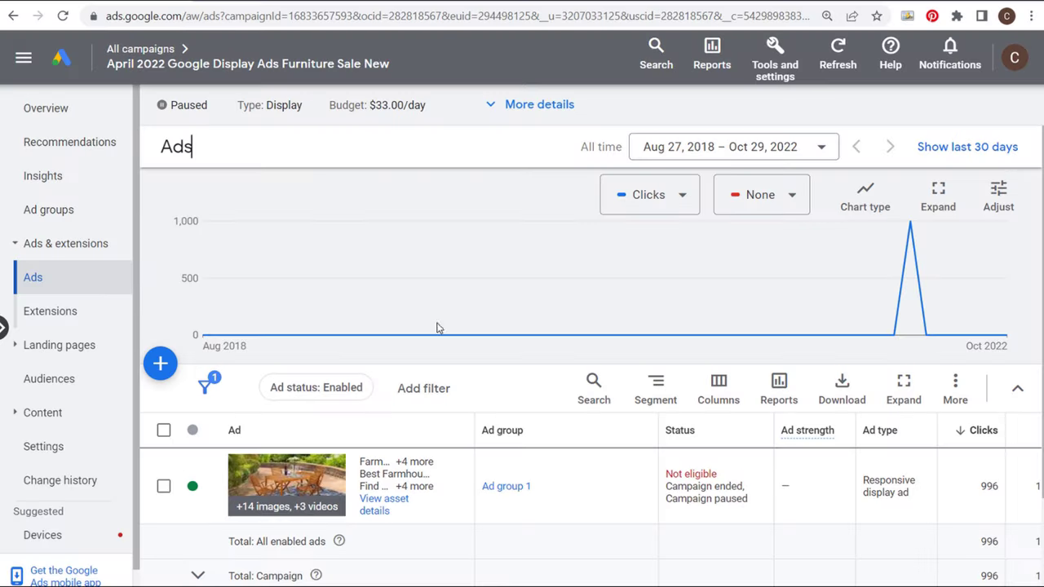
# - Duplicate the responsive display ad within the April 2022 furniture sale campaign by copying and pasting it, and clear the selection
pyautogui.scroll(-2, 487, 459)
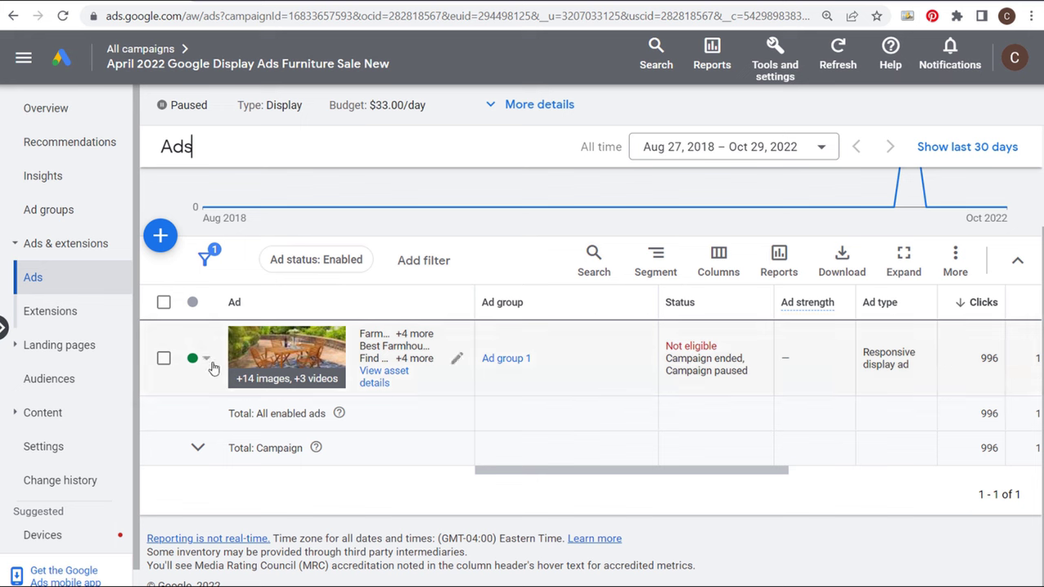
pyautogui.click(163, 360)
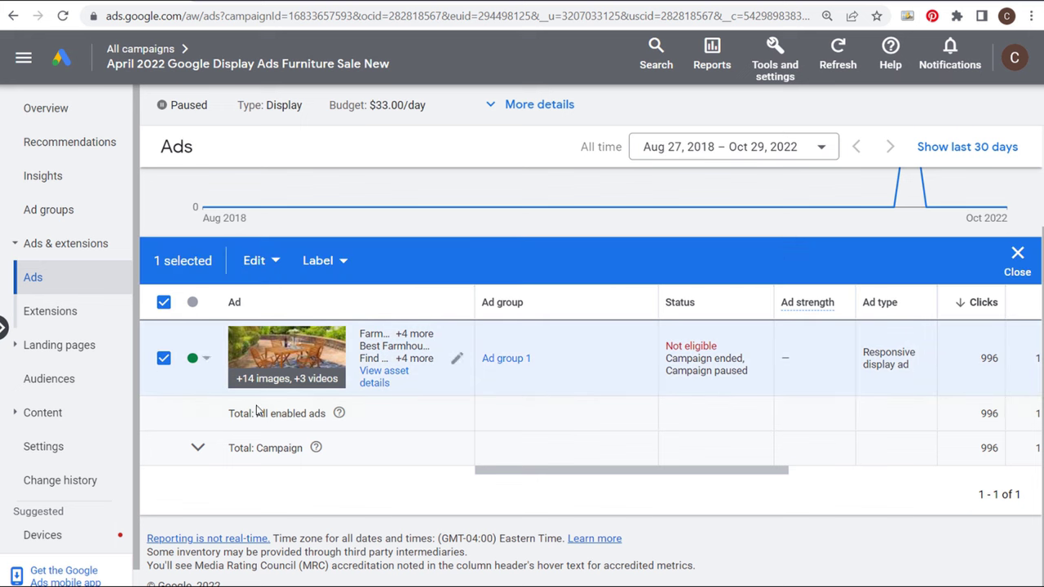
pyautogui.click(269, 265)
pyautogui.click(121, 84)
pyautogui.click(270, 265)
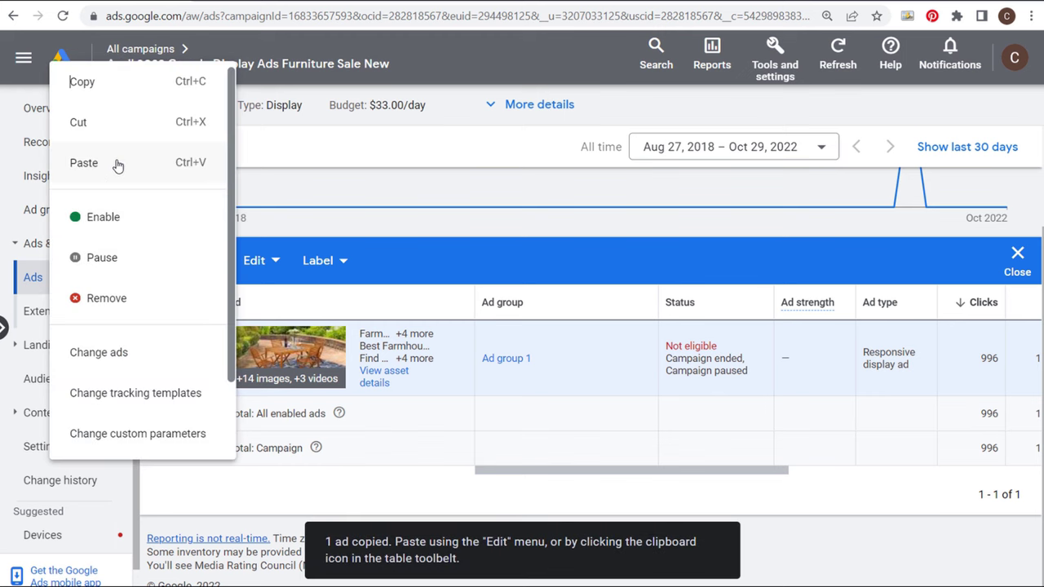
pyautogui.click(117, 166)
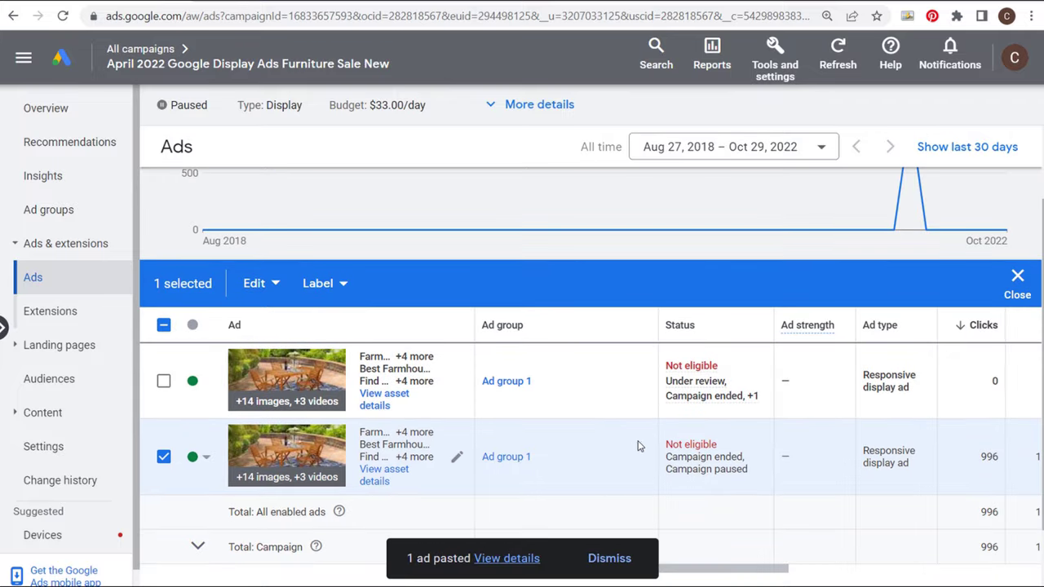
pyautogui.click(164, 457)
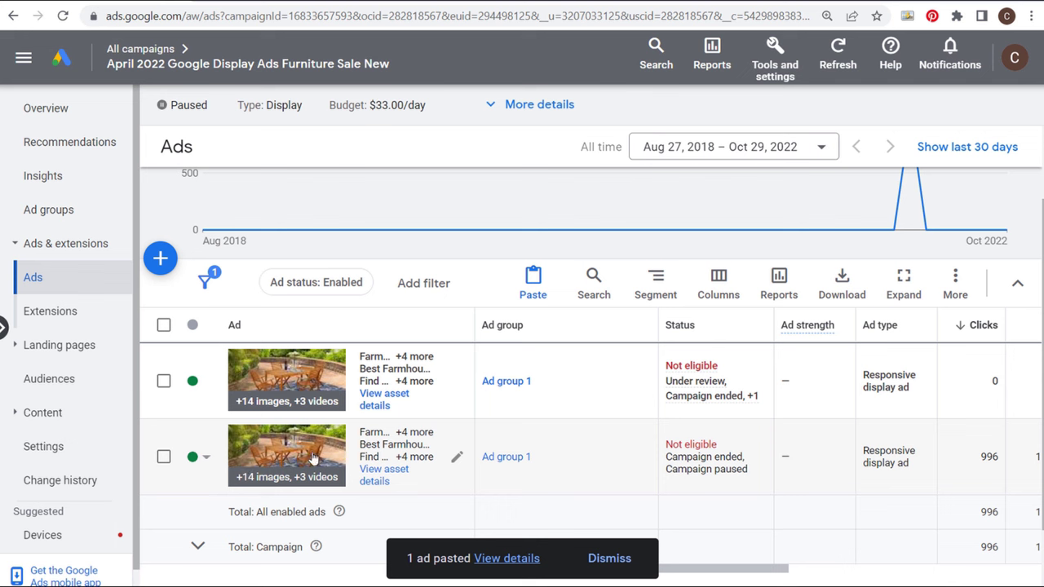
# - Open the pasted ad for editing and look over its descriptions, headlines, images, business name and Final URL
pyautogui.click(457, 384)
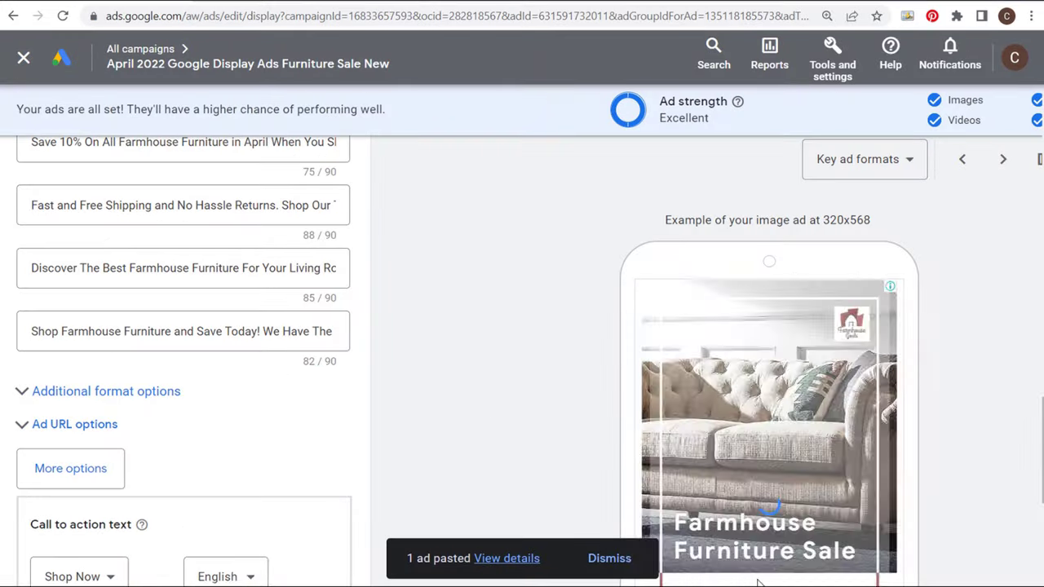
pyautogui.scroll(12, 244, 342)
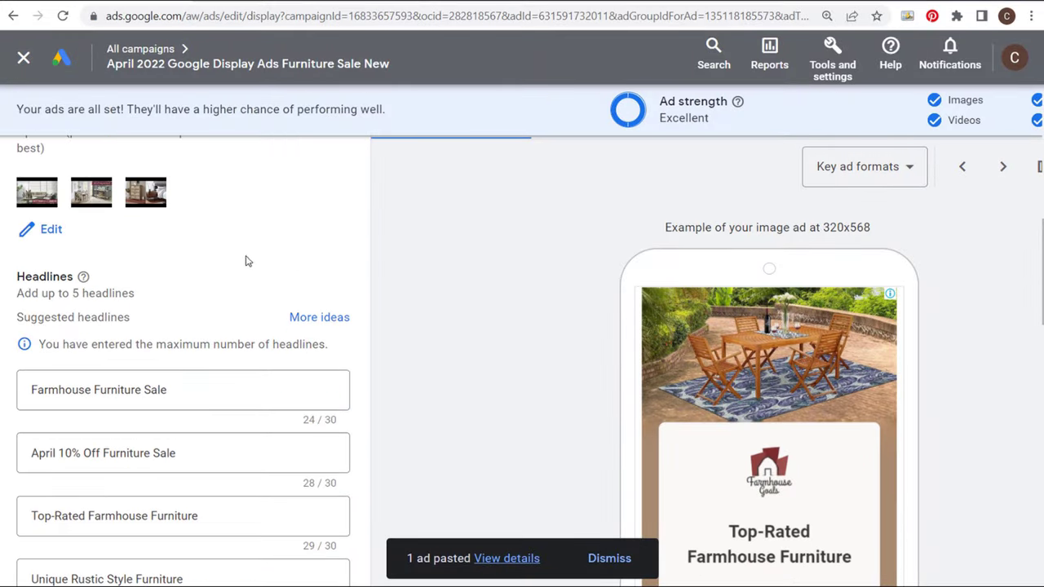
pyautogui.scroll(6, 259, 274)
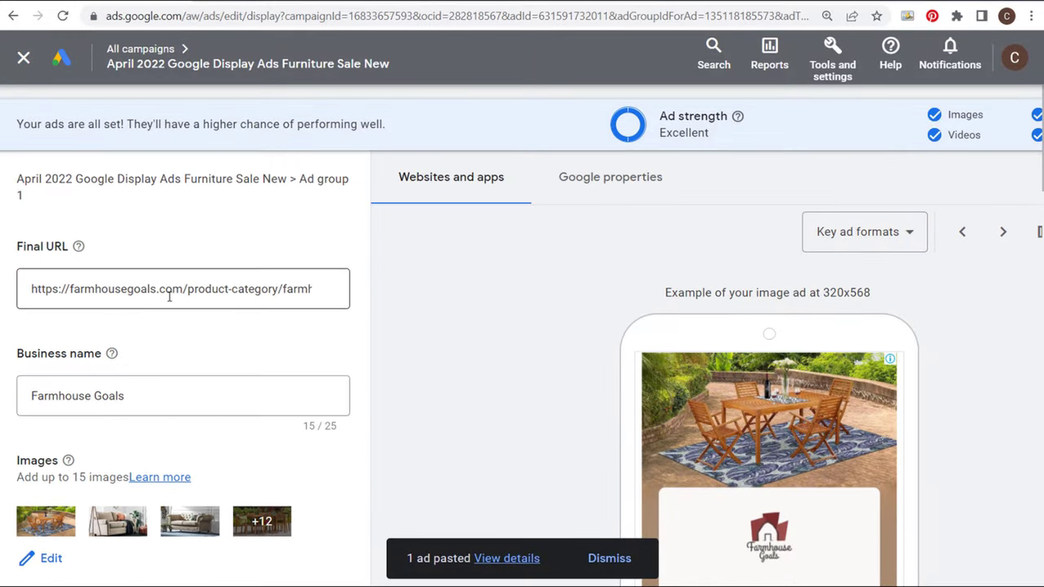
pyautogui.moveTo(76, 292); pyautogui.dragTo(337, 301)
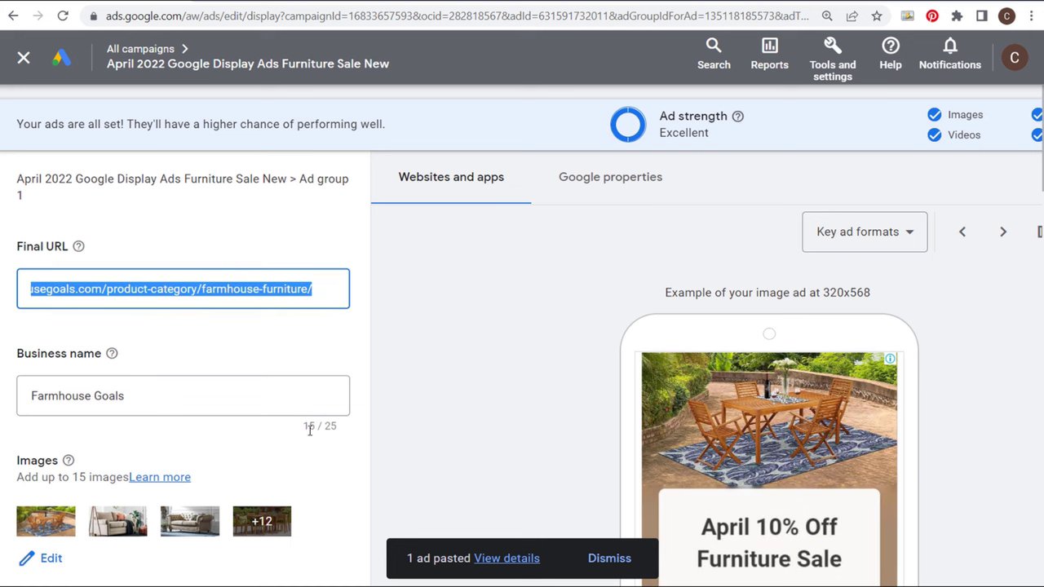
pyautogui.click(458, 386)
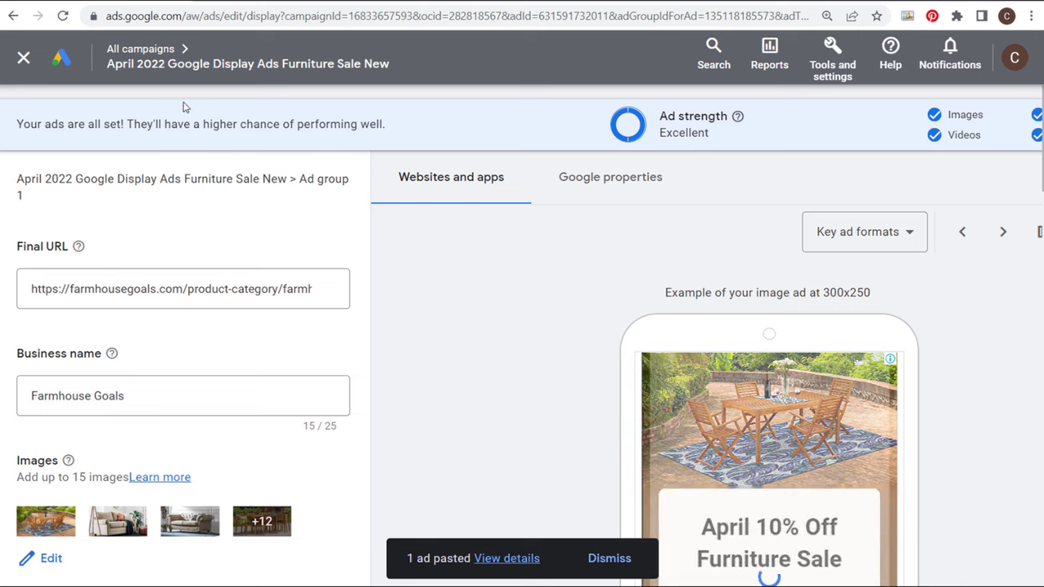
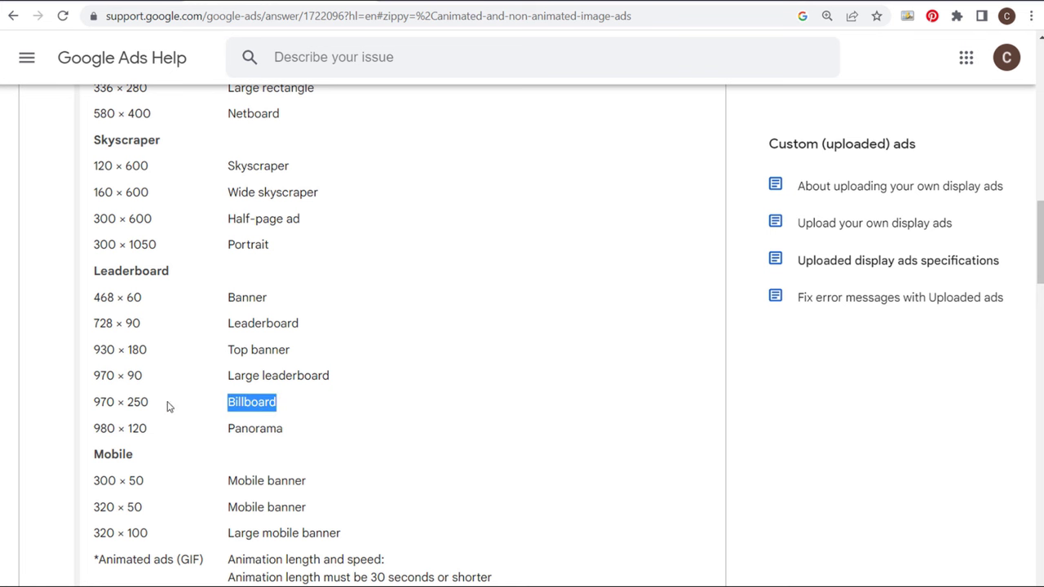
# - Examine the Leaderboard and Mobile ad sizes in the Google Ads Help specifications for uploaded display ads
pyautogui.click(439, 393)
pyautogui.scroll(-1, 437, 391)
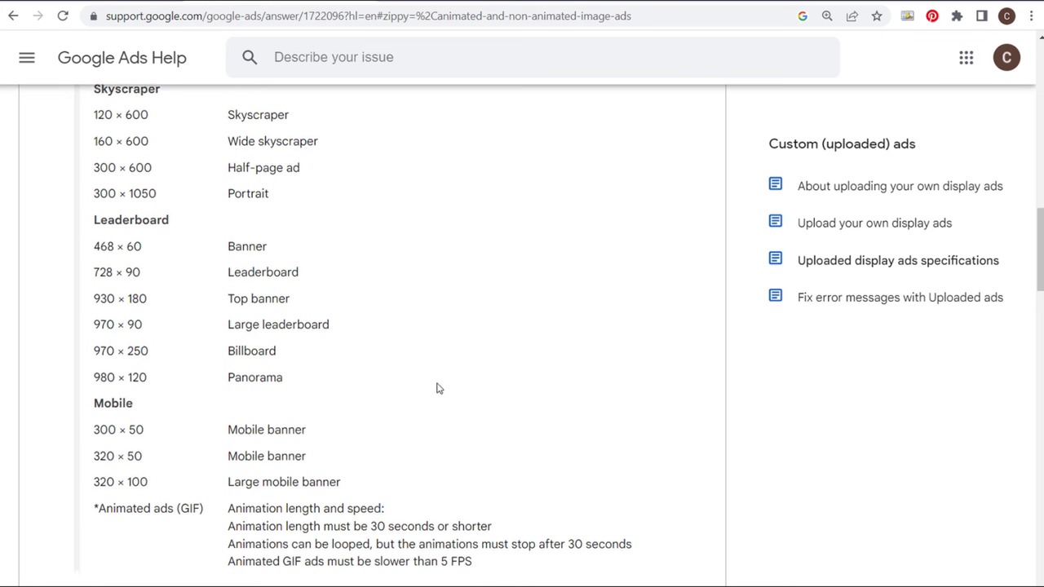
pyautogui.moveTo(366, 459); pyautogui.dragTo(109, 406)
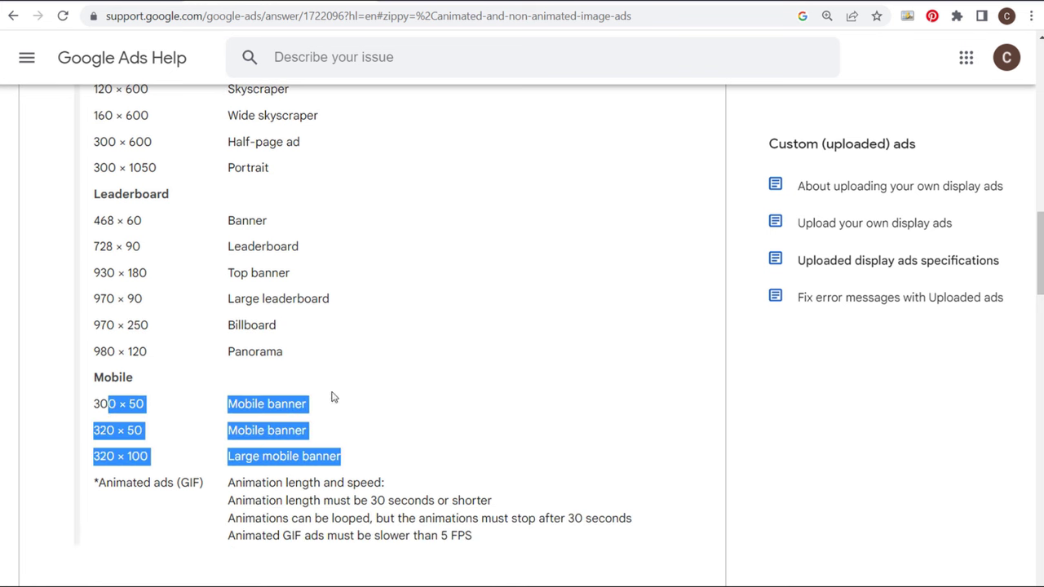
pyautogui.click(345, 393)
# - Examine the Square and rectangle ad sizes, particularly the 300 × 250 inline rectangle and 336 × 280 large rectangle
pyautogui.scroll(3, 361, 391)
pyautogui.scroll(1, 437, 348)
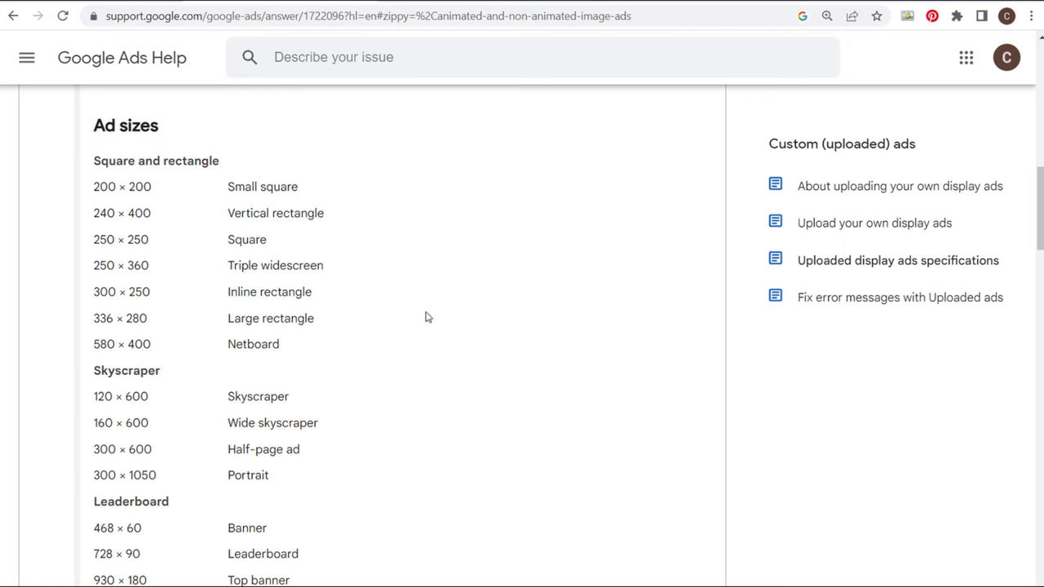
pyautogui.moveTo(334, 293); pyautogui.dragTo(96, 299)
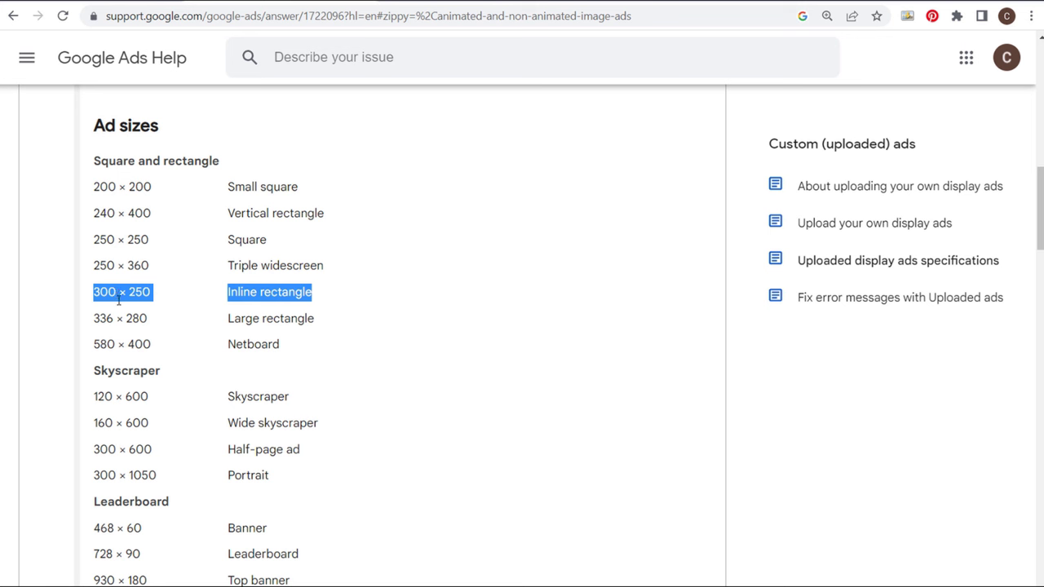
pyautogui.moveTo(342, 321); pyautogui.dragTo(92, 320)
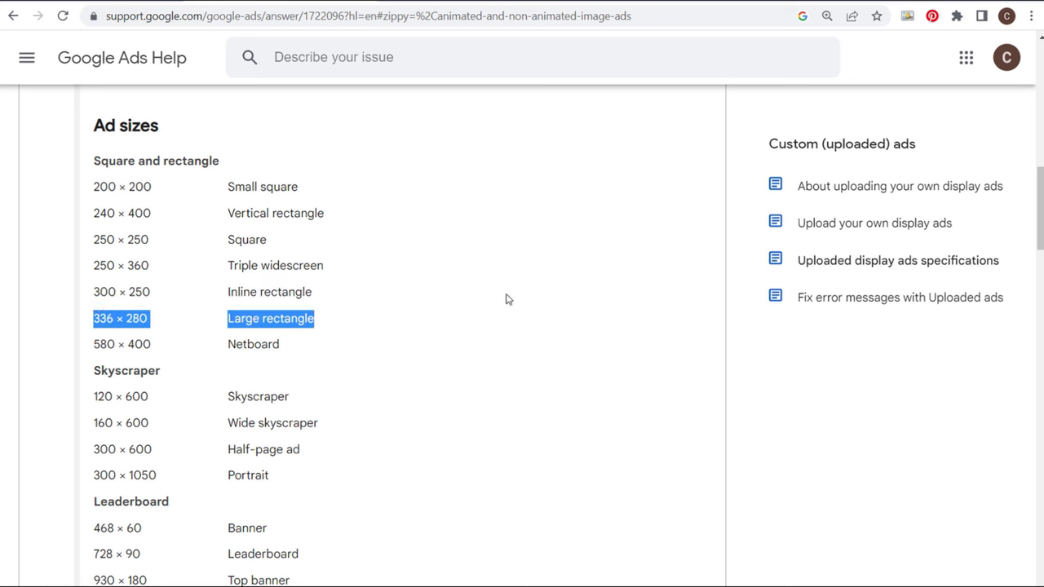
pyautogui.click(384, 294)
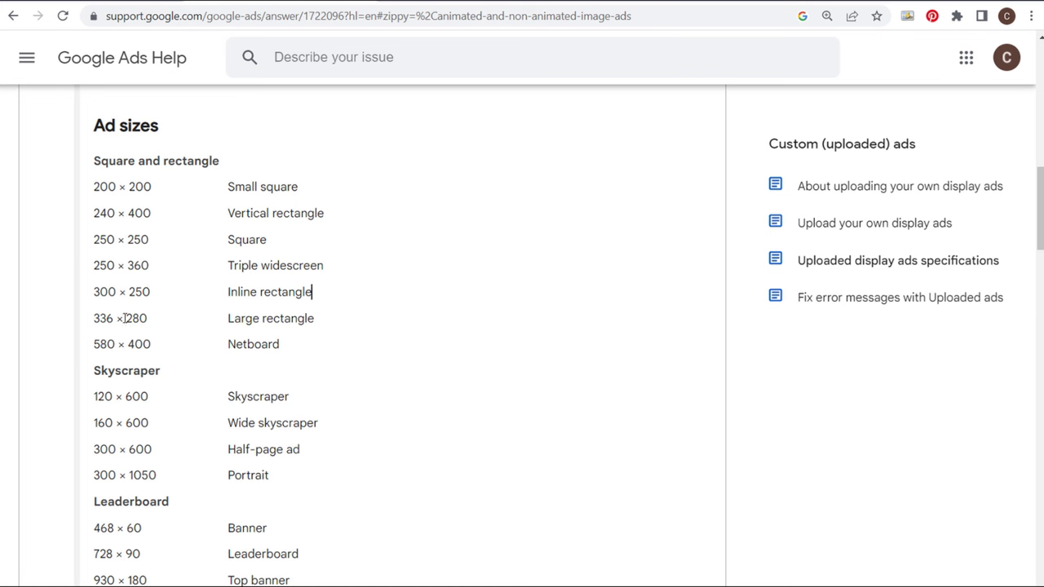
# - Examine the remaining ad sizes and the animated GIF rules, particularly the half-page ad under Skyscraper
pyautogui.scroll(-1, 165, 356)
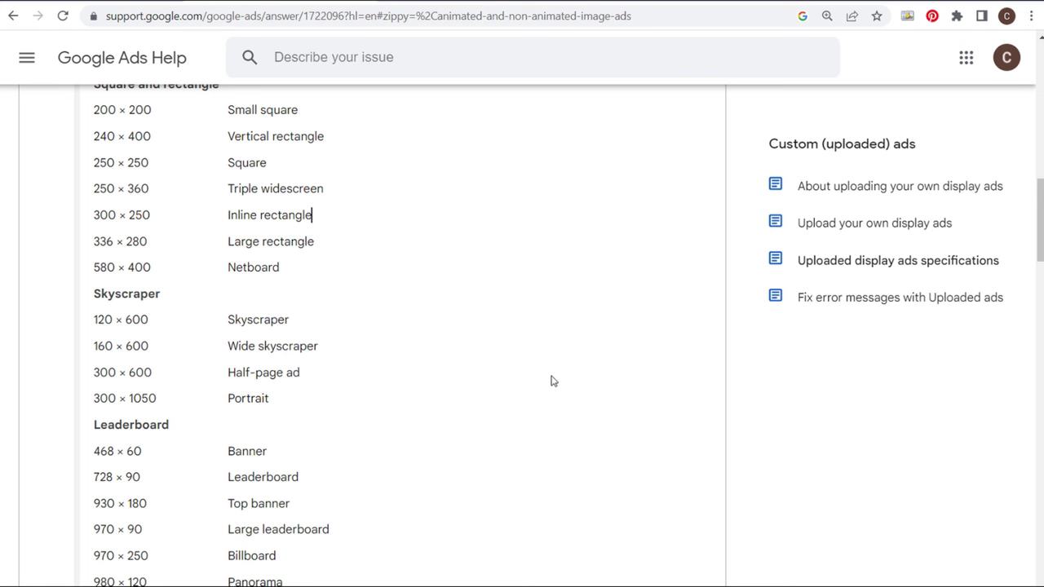
pyautogui.scroll(-3, 538, 375)
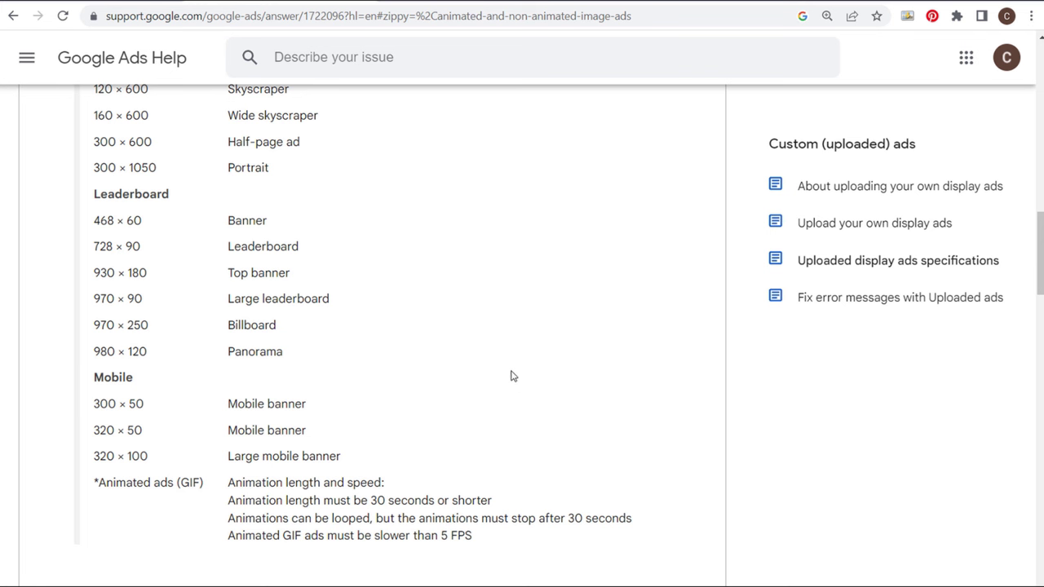
pyautogui.scroll(1, 534, 379)
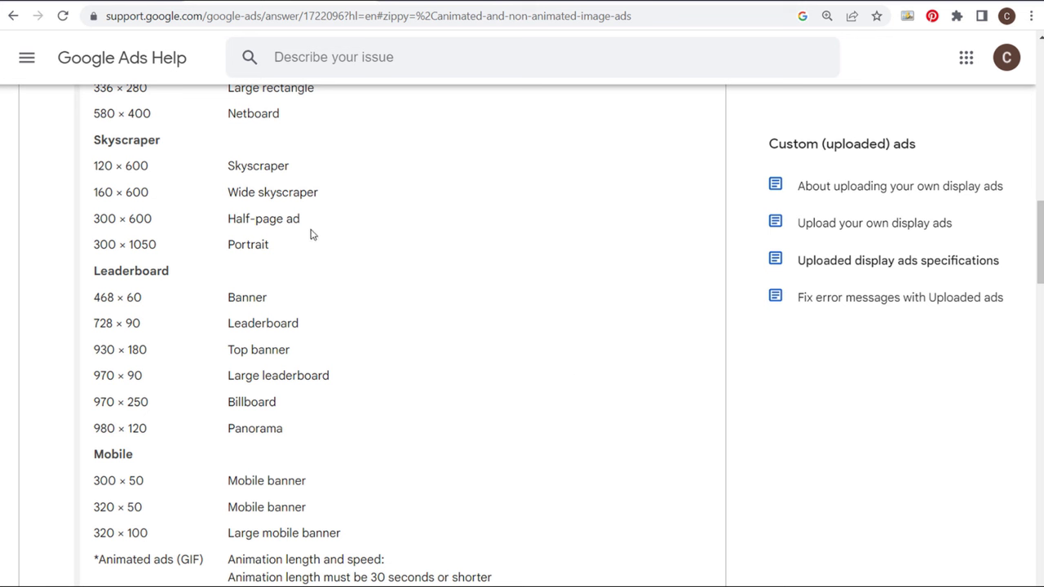
pyautogui.moveTo(300, 218); pyautogui.dragTo(221, 223)
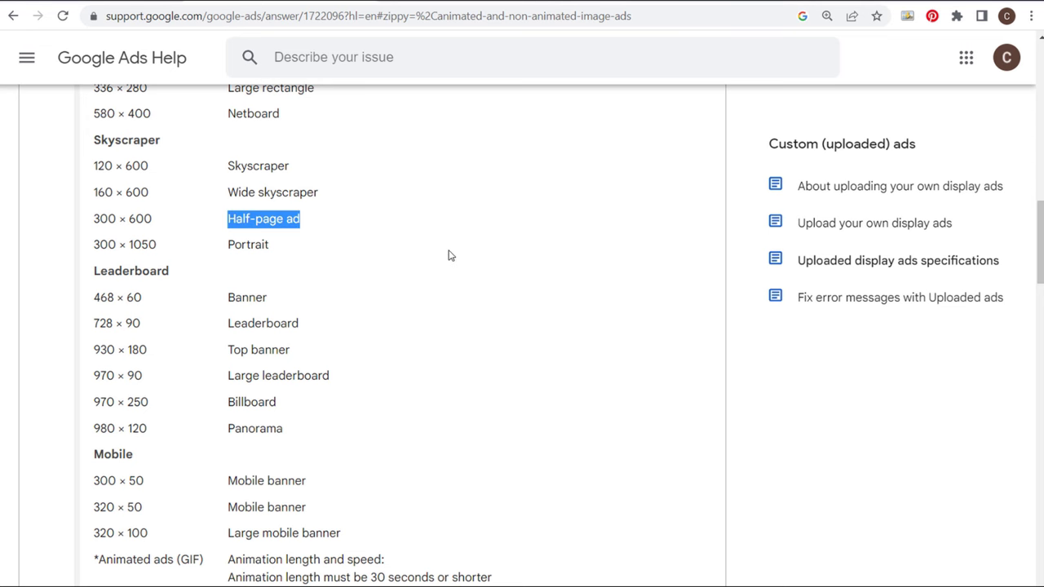
pyautogui.click(296, 168)
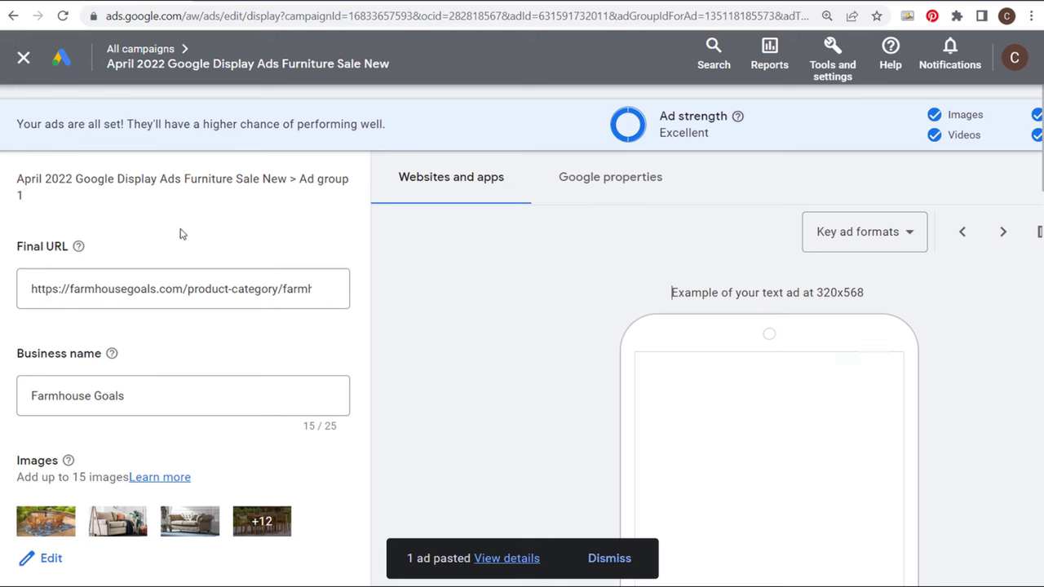
# - Save the pasted responsive display ad and return to the campaign's ads list
pyautogui.scroll(-15, 407, 343)
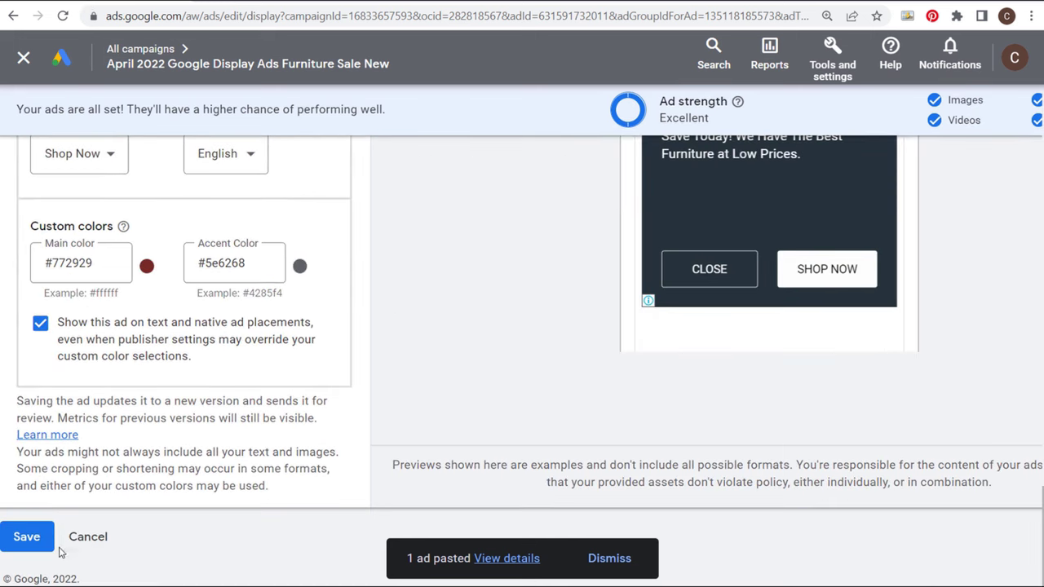
pyautogui.click(26, 536)
pyautogui.scroll(-3, 489, 363)
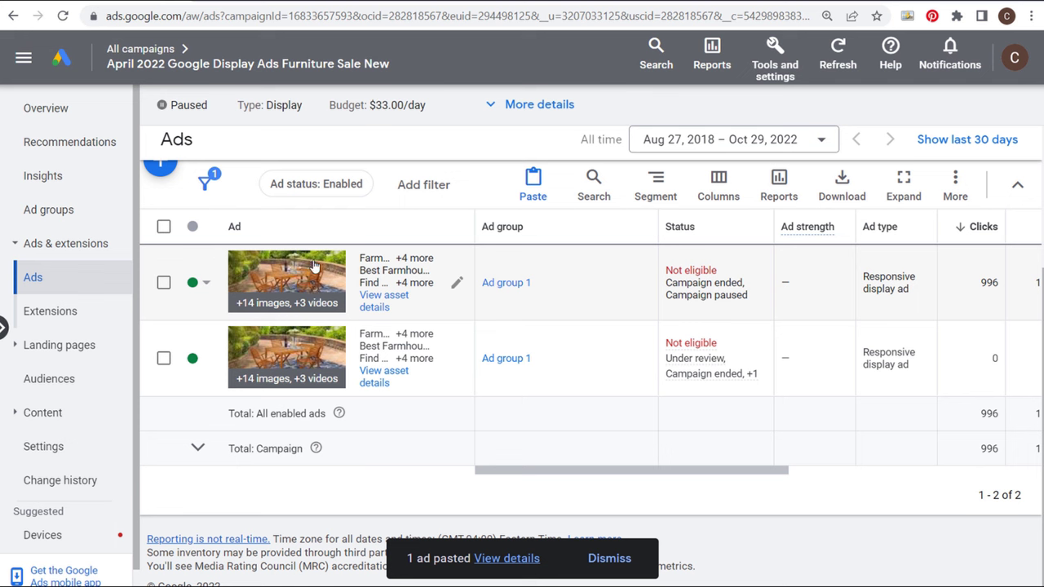
# - Select both responsive display ads and look over the available bulk edit actions without applying any
pyautogui.click(163, 226)
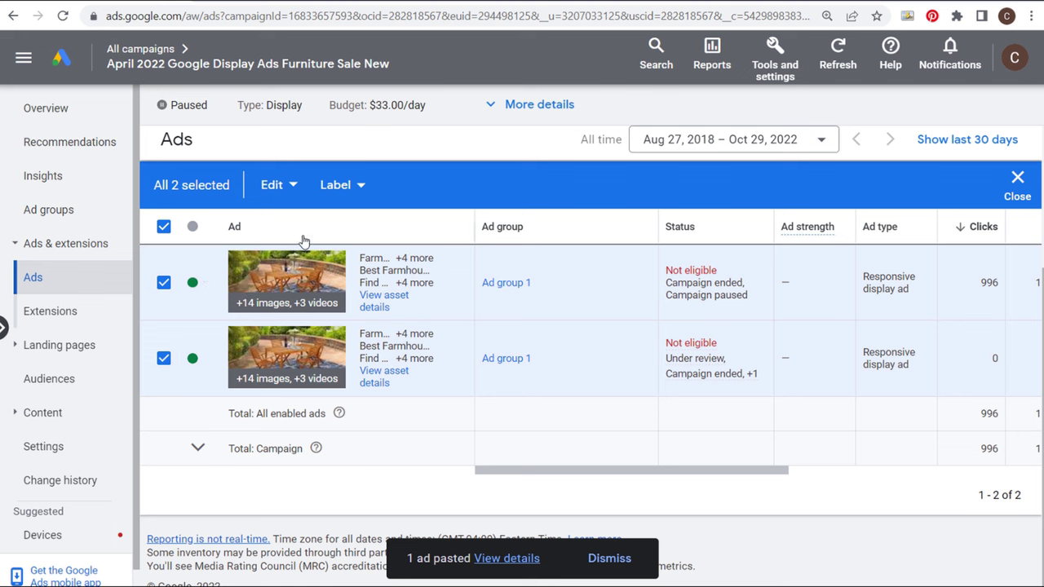
pyautogui.click(271, 186)
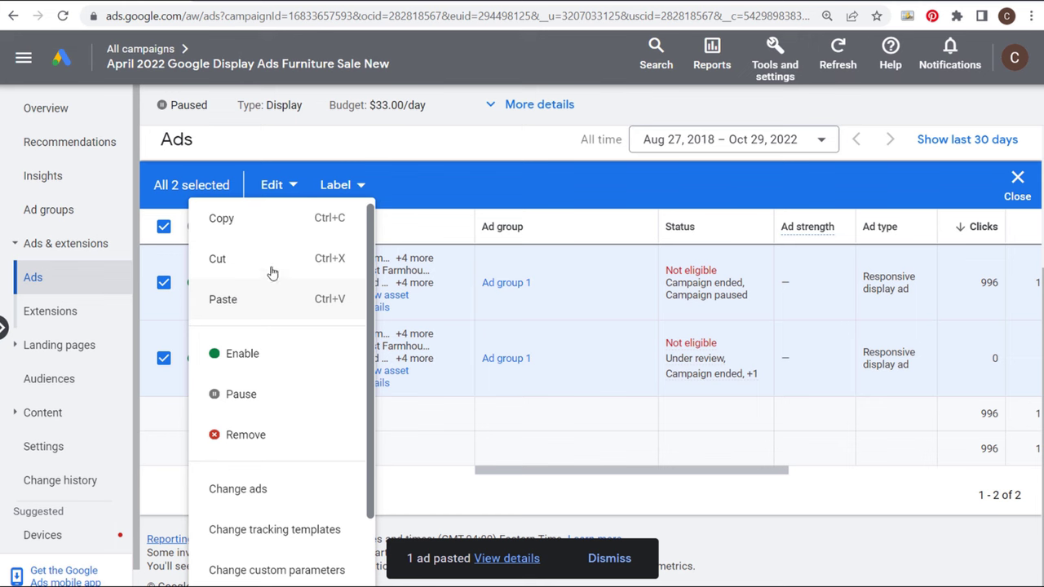
pyautogui.click(416, 155)
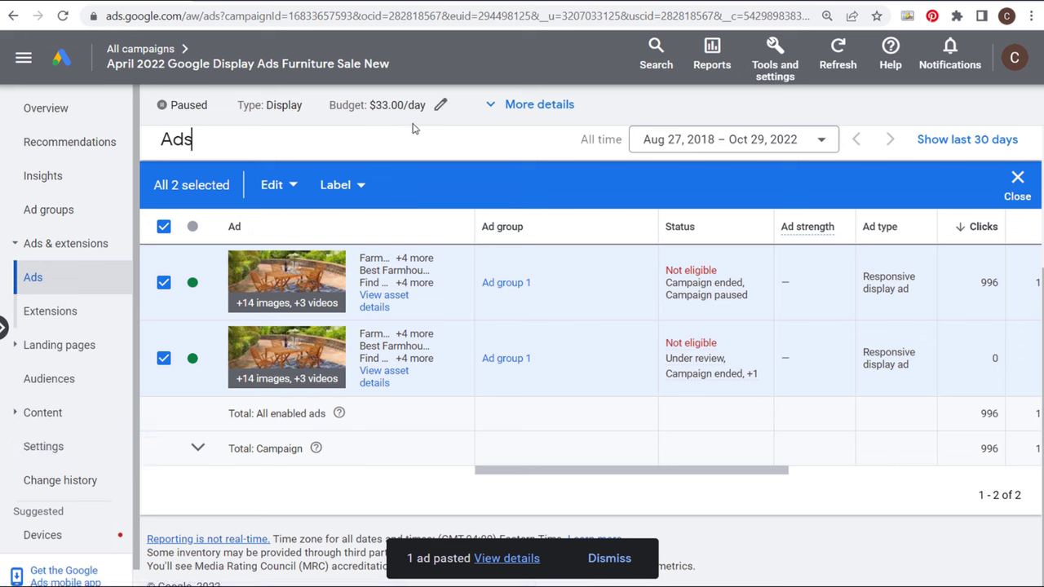
# - Compare the two ads' performance figures, including clicks, CTR, cost, conversions and cost per conversion
pyautogui.moveTo(648, 480); pyautogui.dragTo(847, 482)
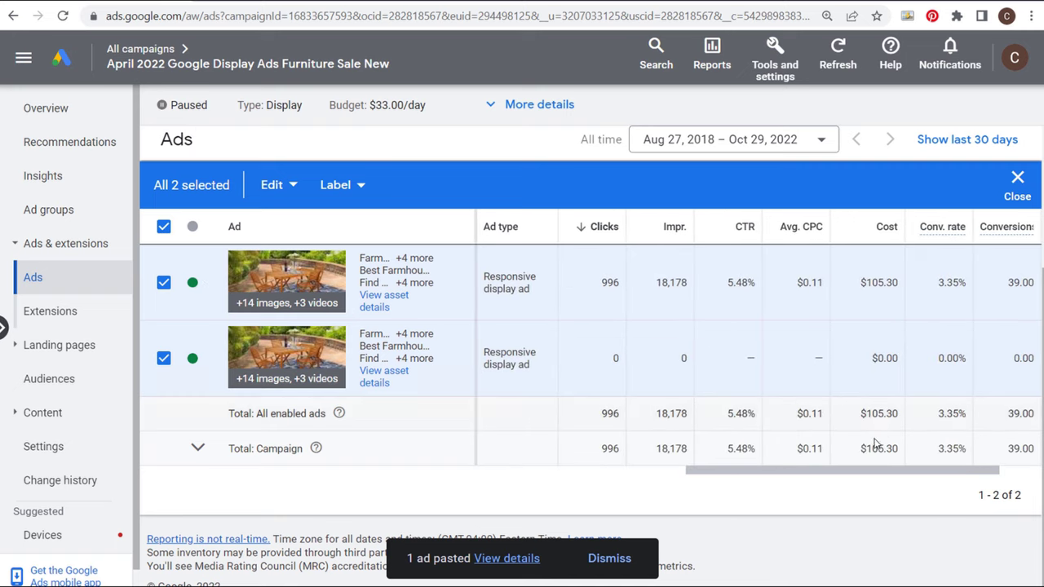
pyautogui.moveTo(867, 470); pyautogui.dragTo(920, 481)
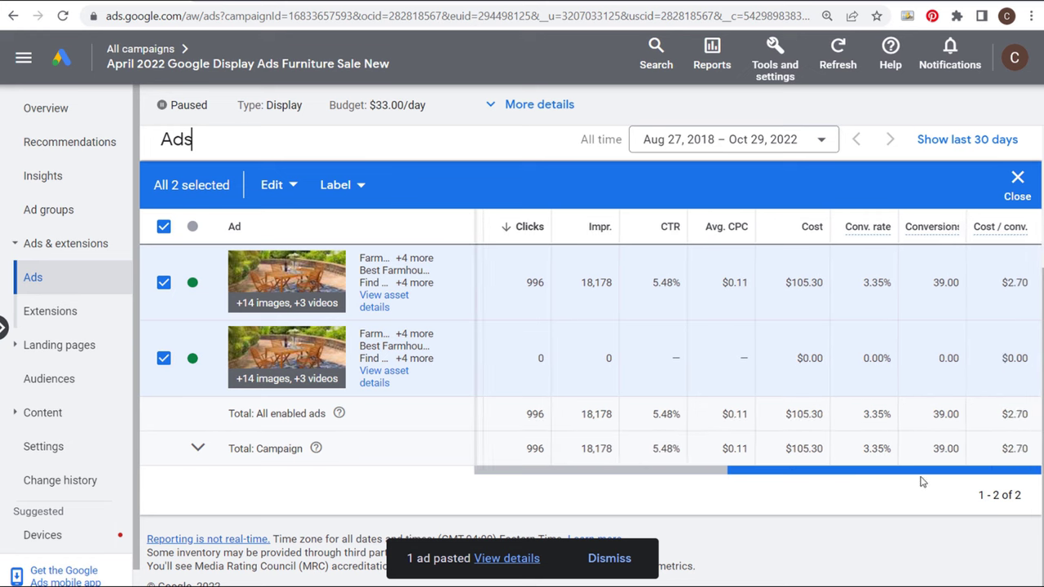
pyautogui.doubleClick(937, 282)
pyautogui.click(939, 320)
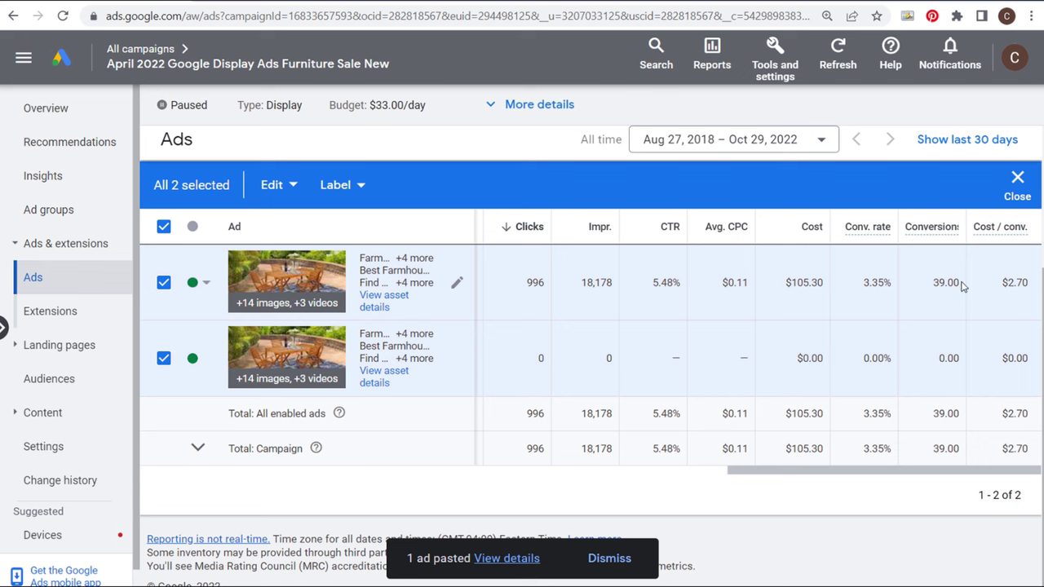
pyautogui.moveTo(964, 282); pyautogui.dragTo(927, 287)
pyautogui.click(942, 299)
pyautogui.moveTo(897, 471); pyautogui.dragTo(657, 477)
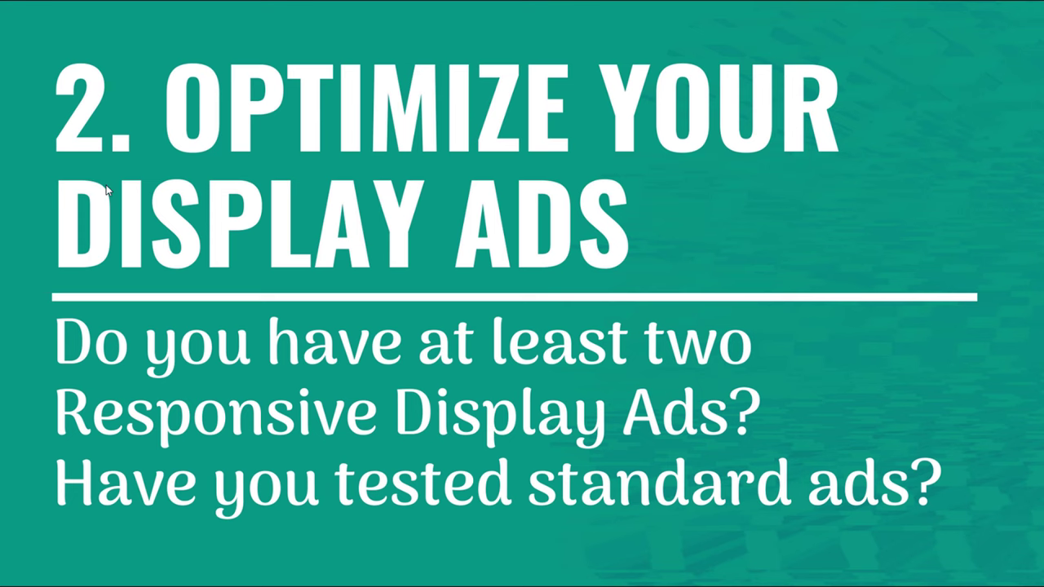
pyautogui.press('Right')
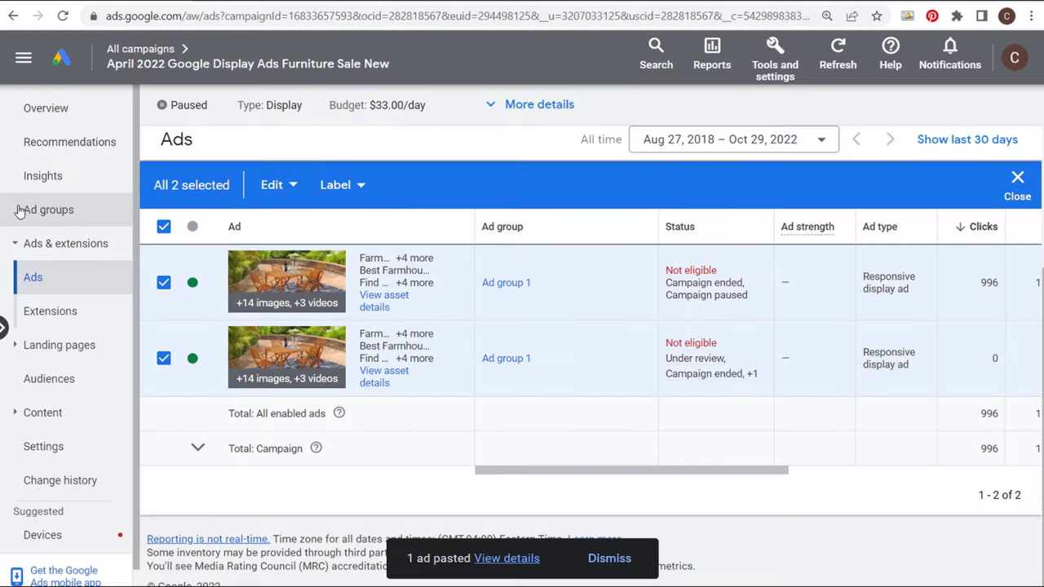
# - Open Ad group 1 from the campaign's ad groups and go to its audience page
pyautogui.click(45, 211)
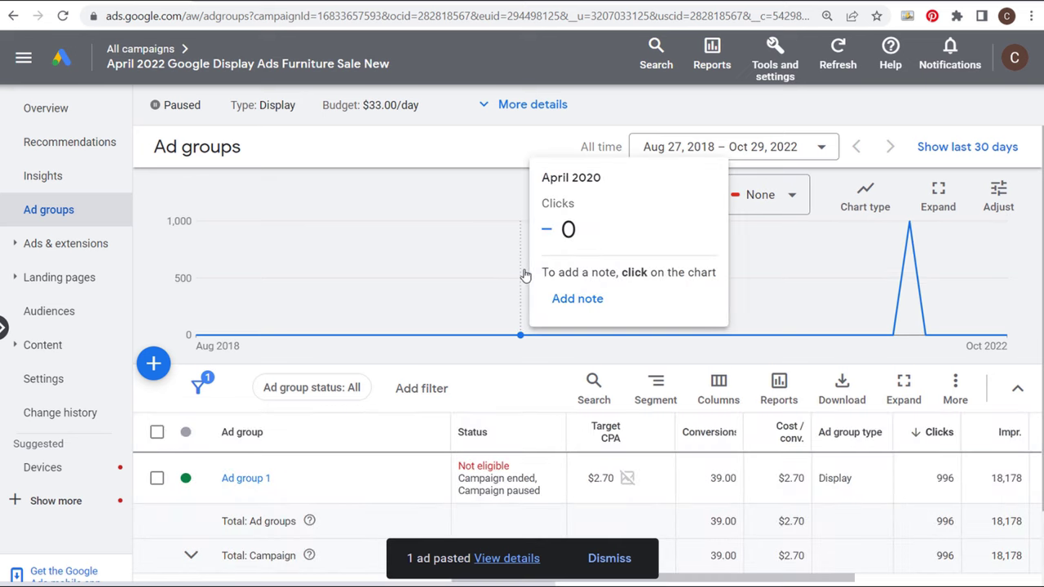
pyautogui.scroll(-2, 350, 461)
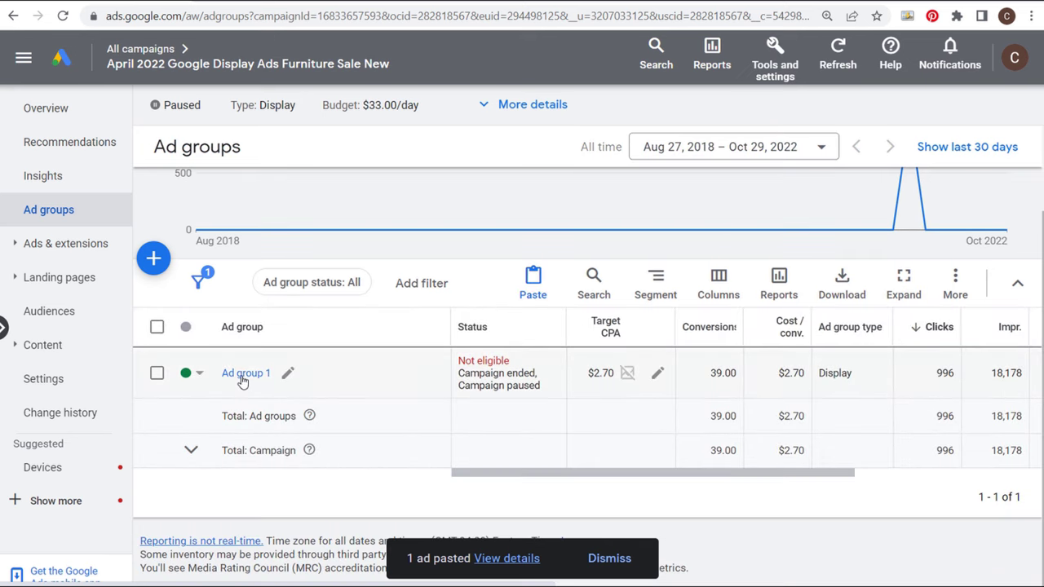
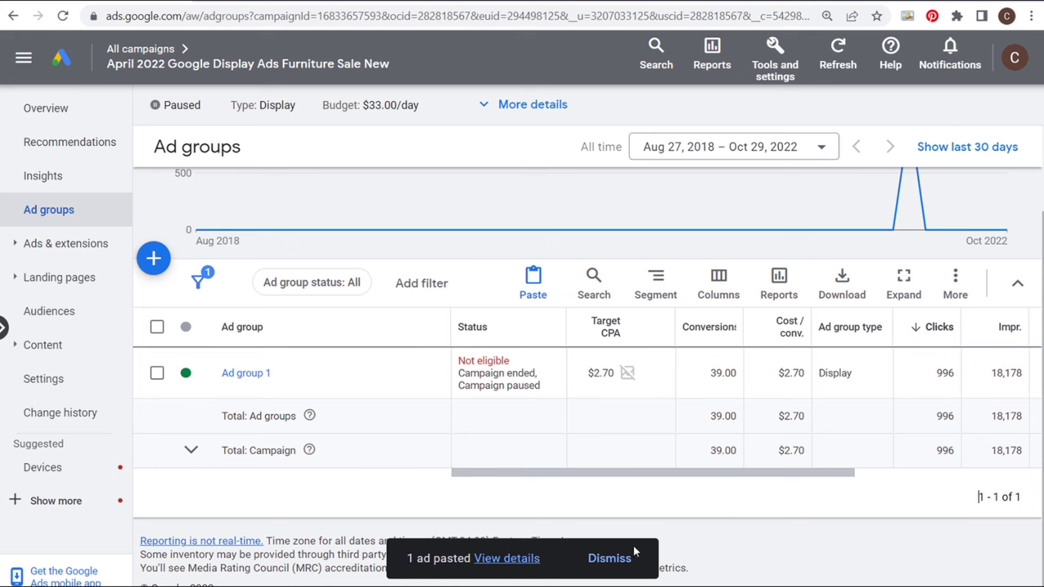
pyautogui.click(612, 562)
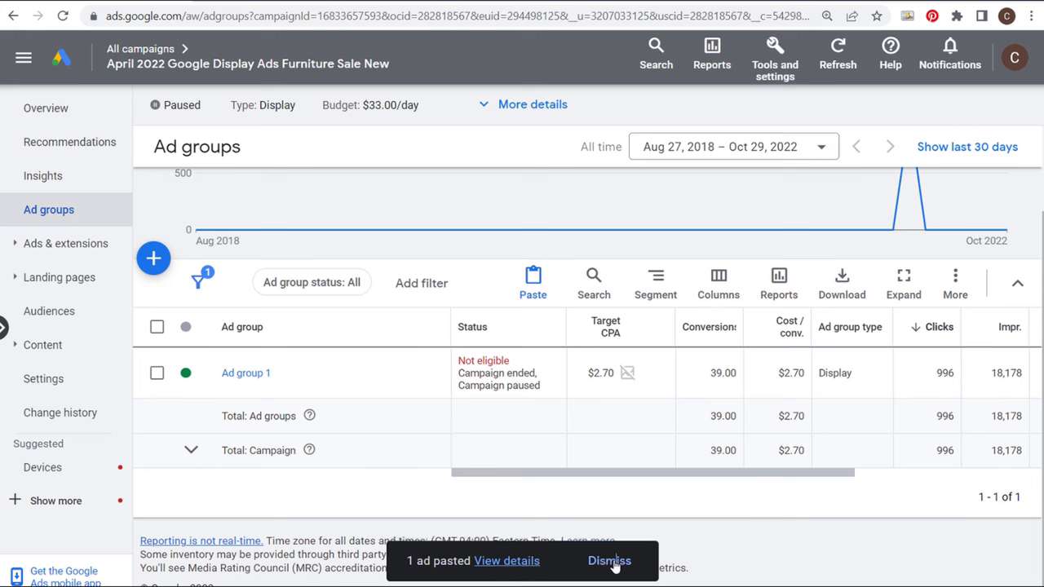
pyautogui.click(236, 377)
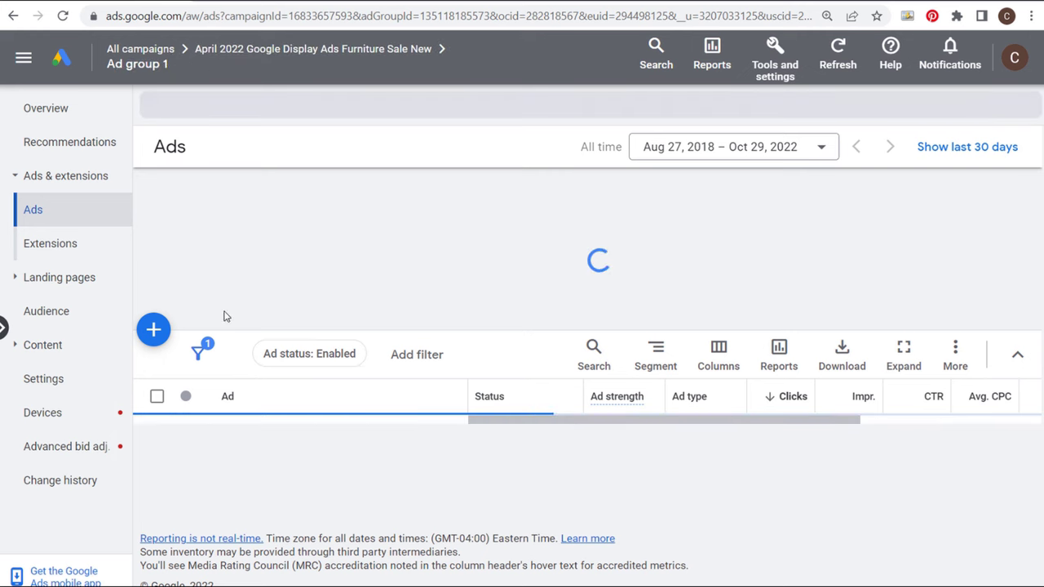
pyautogui.click(37, 311)
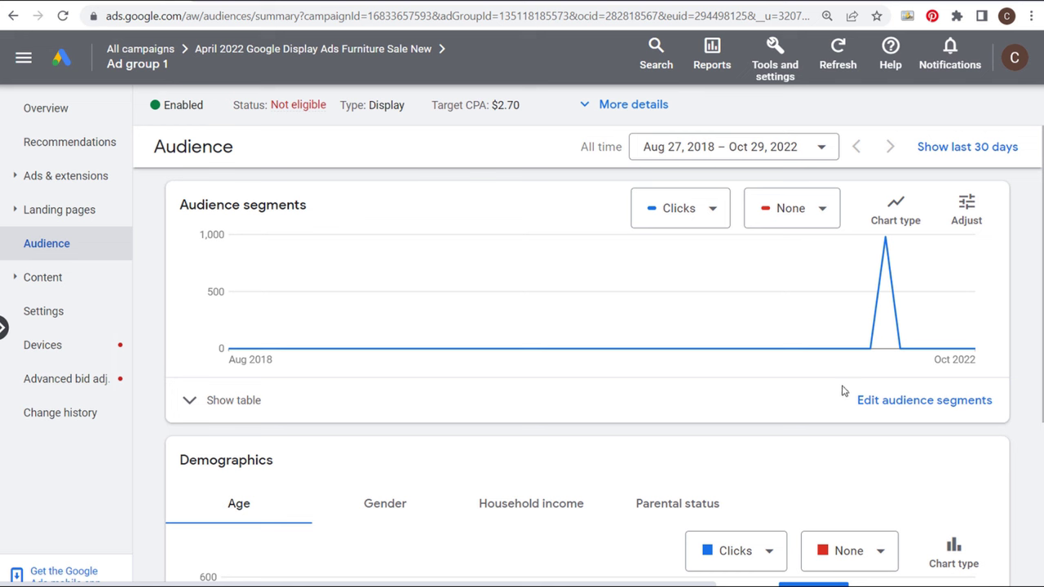
# - Review the ad group's selected audience segments, including the search terms in the Farmhouse Furniture - Furniture Search Terms custom segment
pyautogui.click(876, 400)
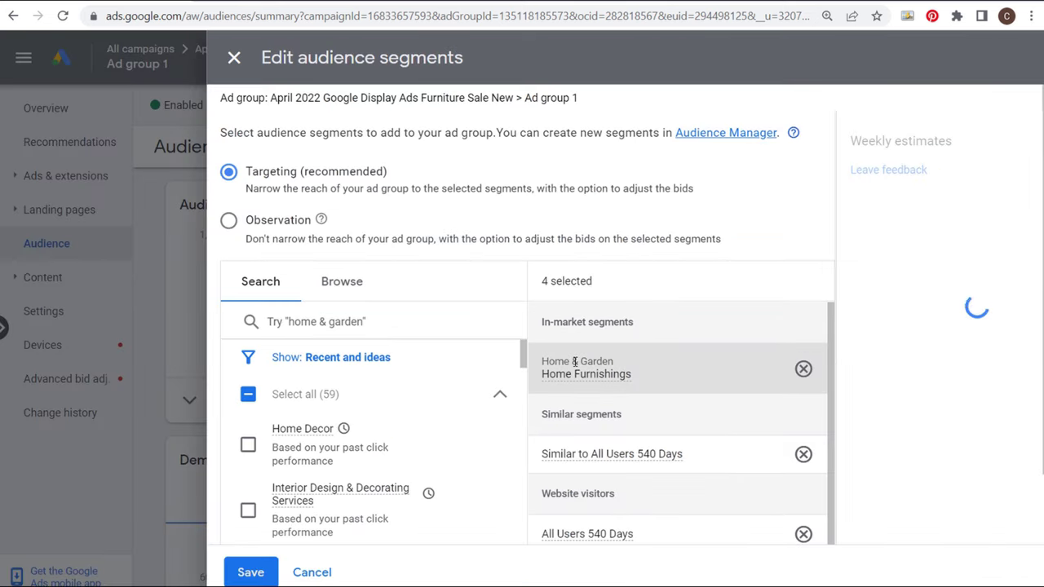
pyautogui.moveTo(585, 373)
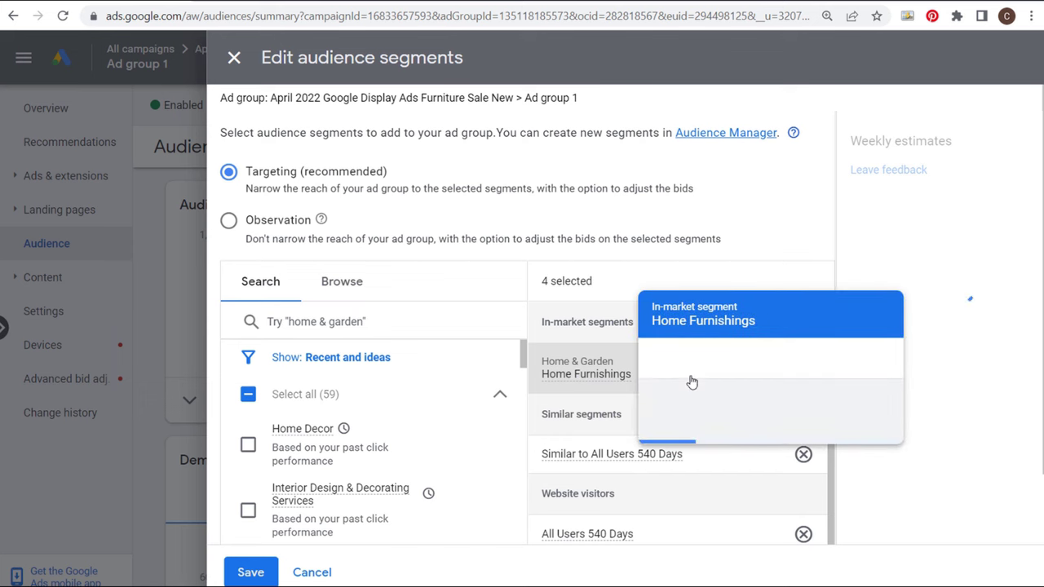
pyautogui.scroll(-1, 718, 346)
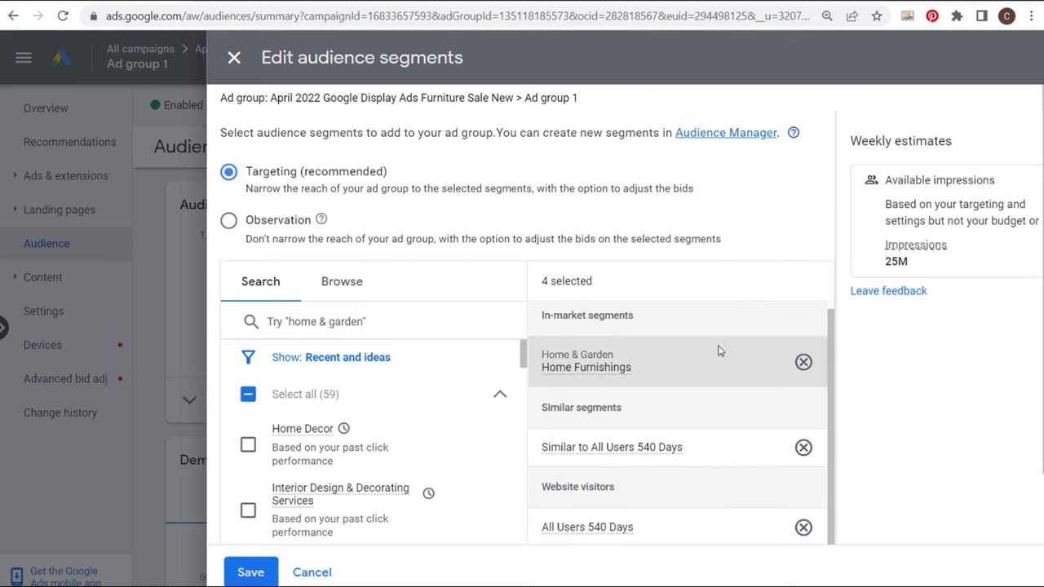
pyautogui.scroll(-1, 728, 386)
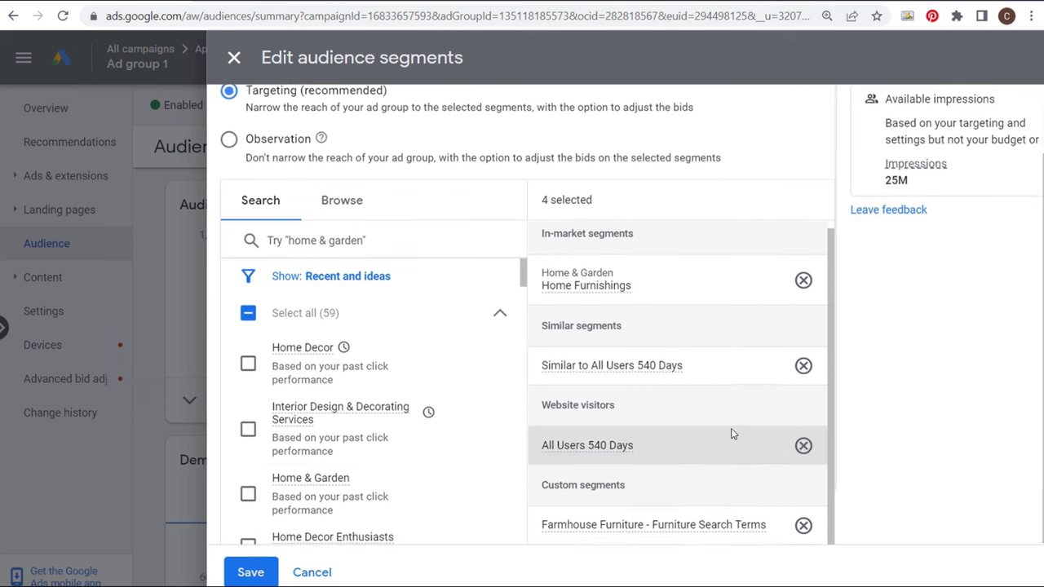
pyautogui.moveTo(618, 531)
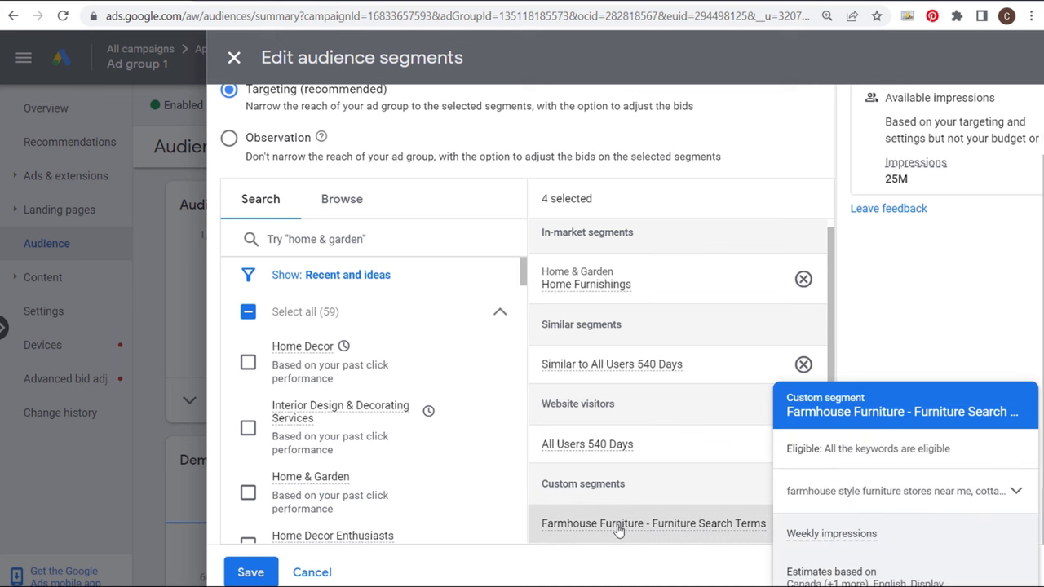
pyautogui.moveTo(997, 503)
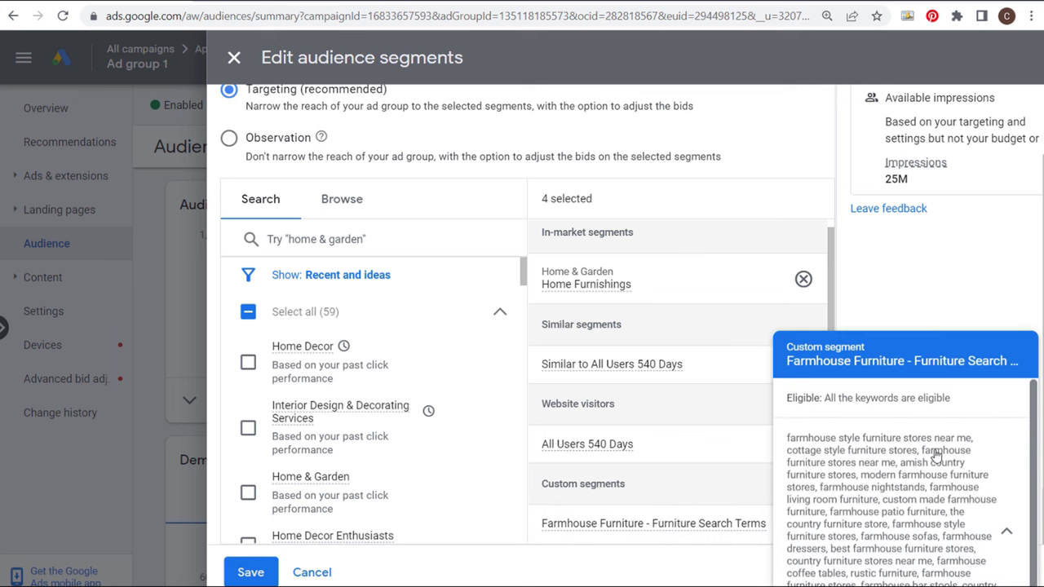
pyautogui.scroll(-3, 902, 452)
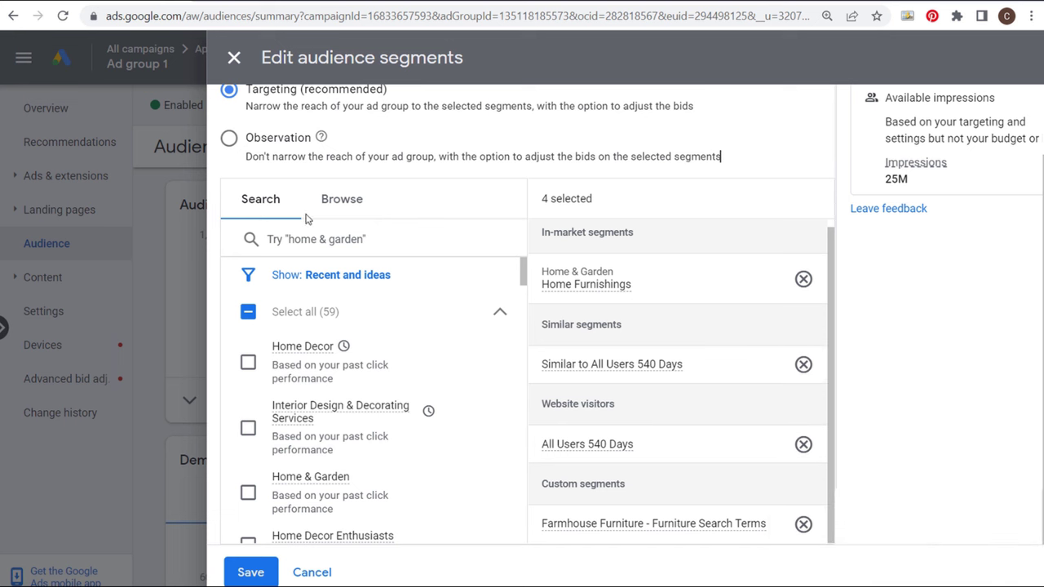
# - Look over the custom audience segments and the new custom segment's Google search terms option, leaving without saving anything
pyautogui.click(348, 201)
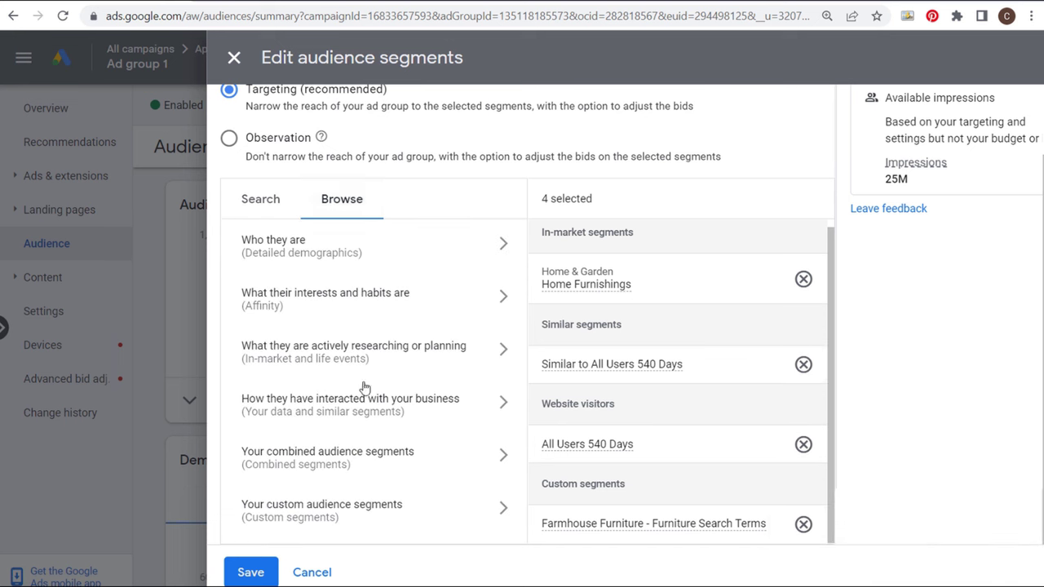
pyautogui.click(339, 507)
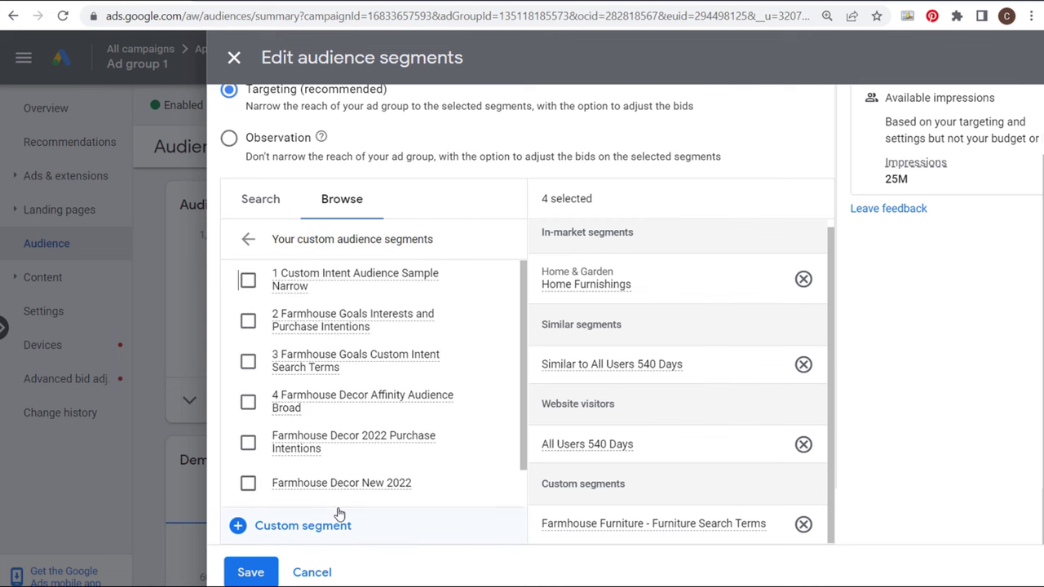
pyautogui.click(237, 527)
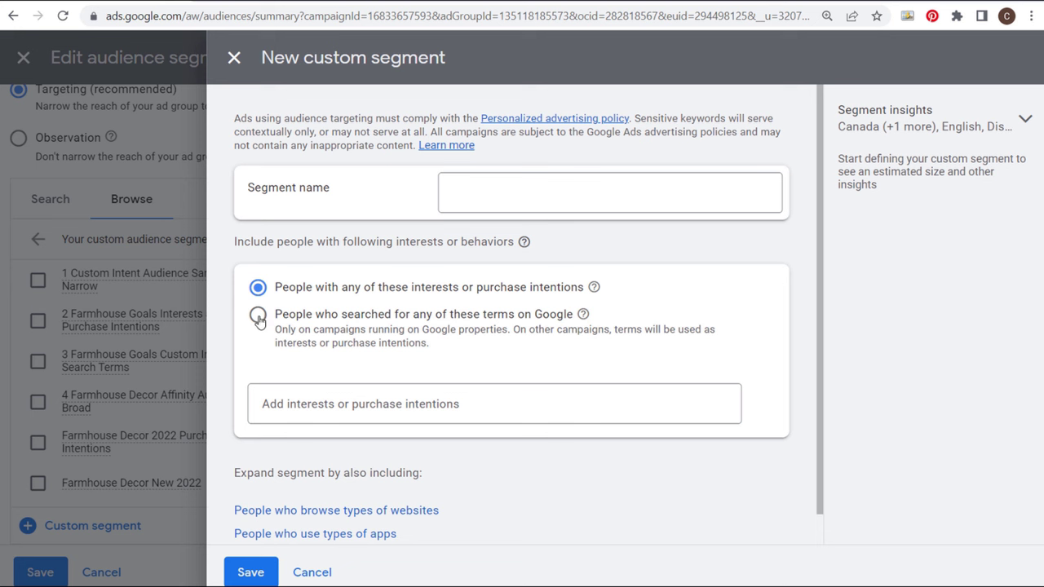
pyautogui.click(258, 317)
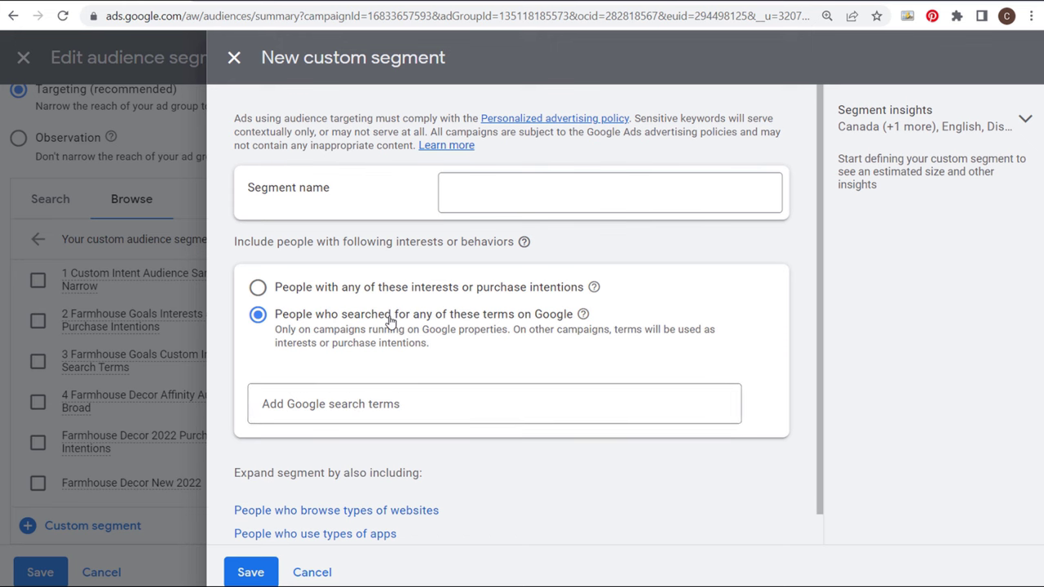
pyautogui.click(312, 572)
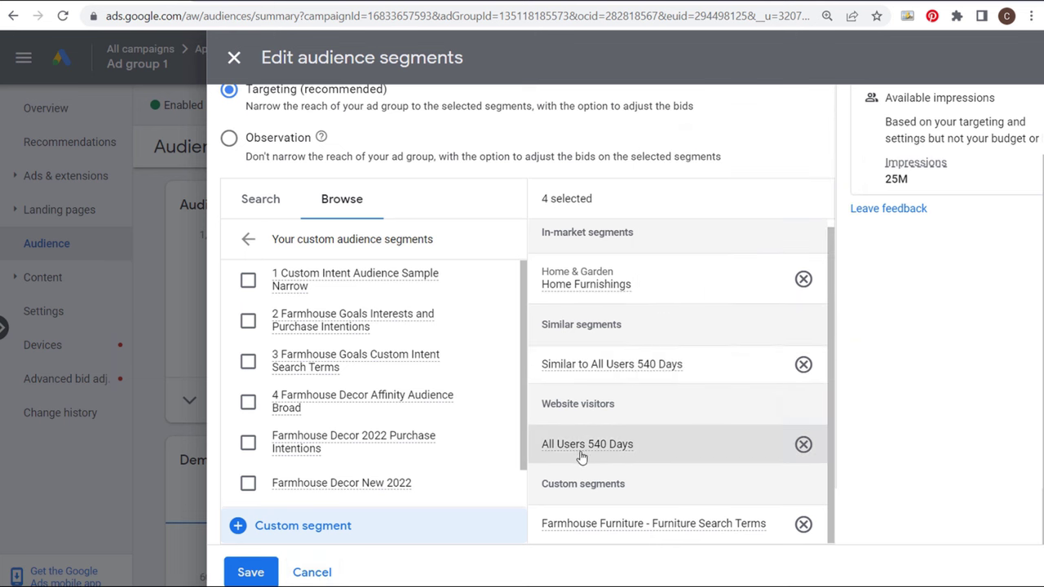
pyautogui.click(313, 572)
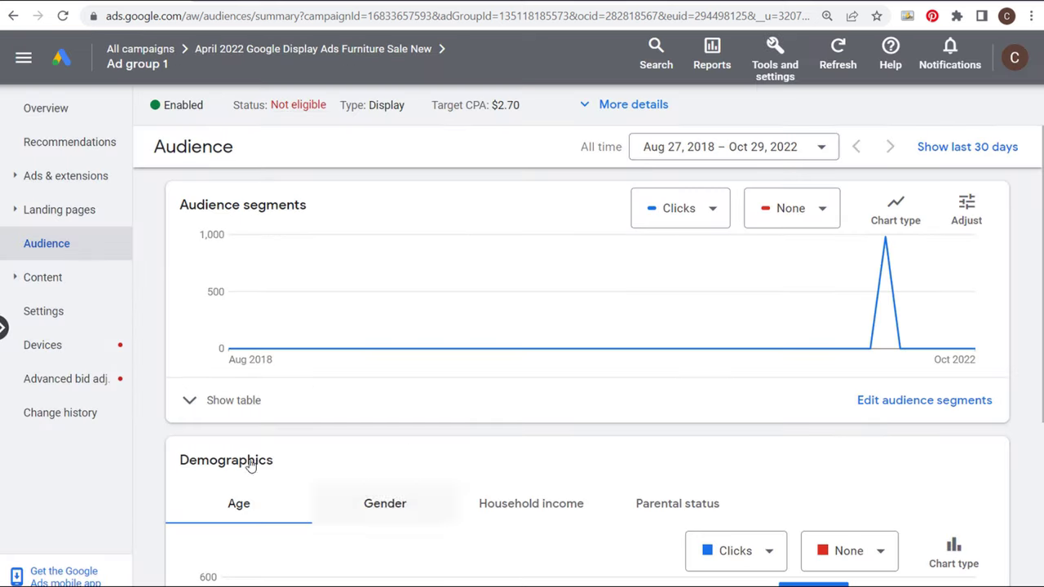
# - Show the audience segments table and compare the clicks, impressions and CTR of each segment
pyautogui.click(189, 402)
pyautogui.scroll(-3, 157, 367)
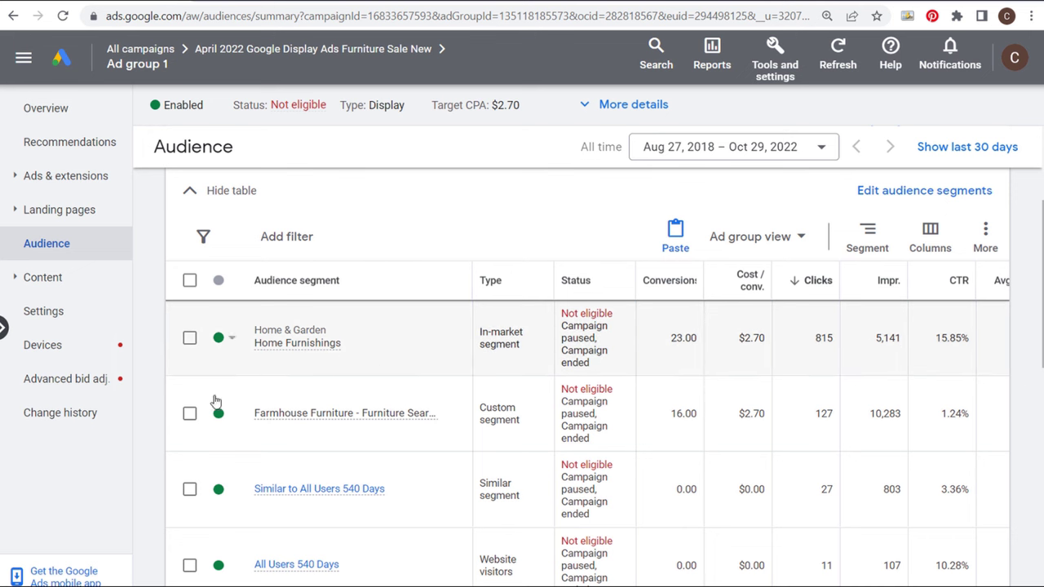
pyautogui.moveTo(901, 417); pyautogui.dragTo(790, 415)
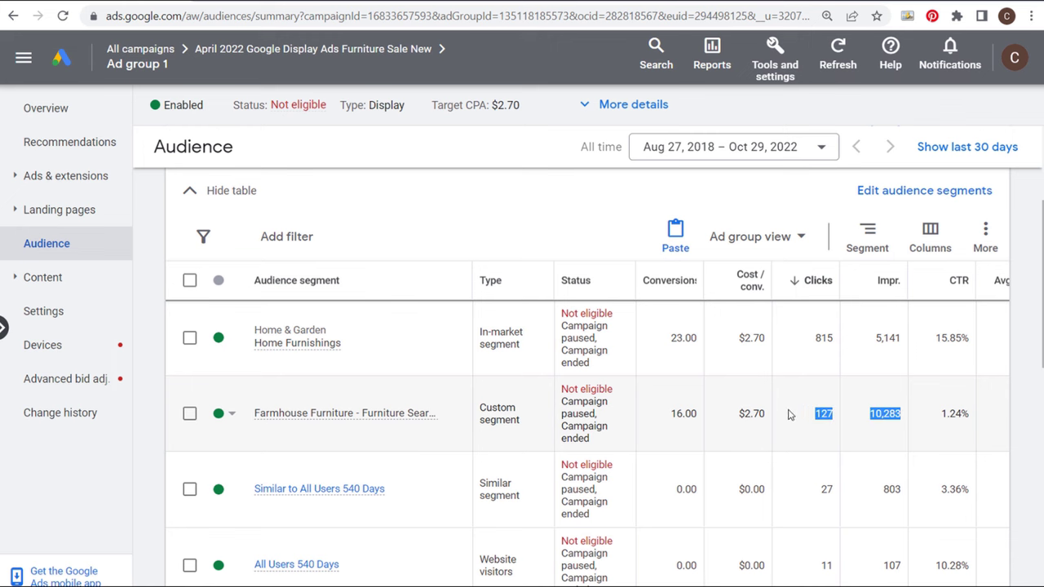
pyautogui.scroll(-2, 854, 451)
pyautogui.scroll(1, 820, 352)
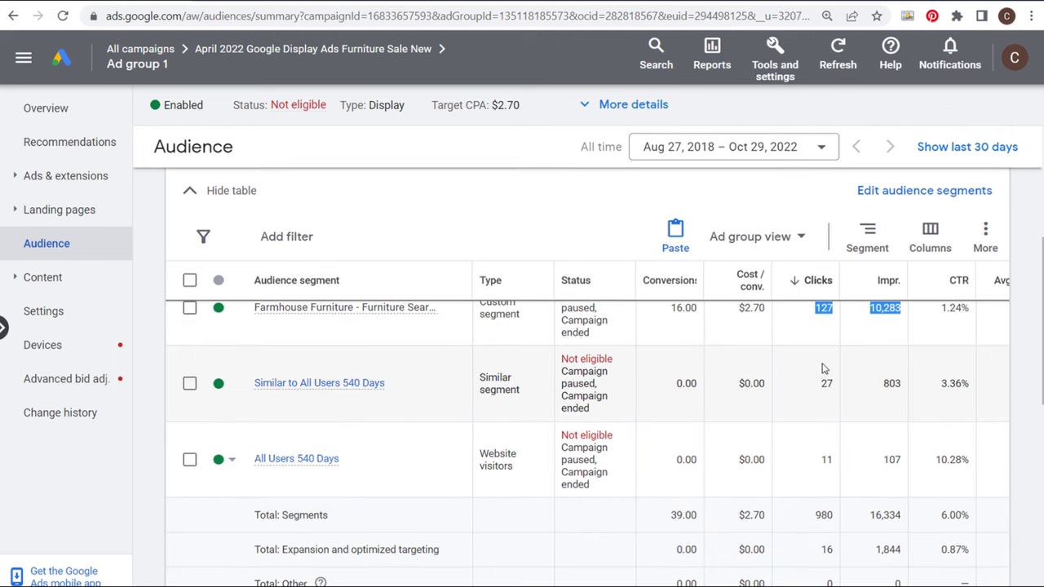
pyautogui.doubleClick(826, 383)
pyautogui.moveTo(817, 459); pyautogui.dragTo(966, 461)
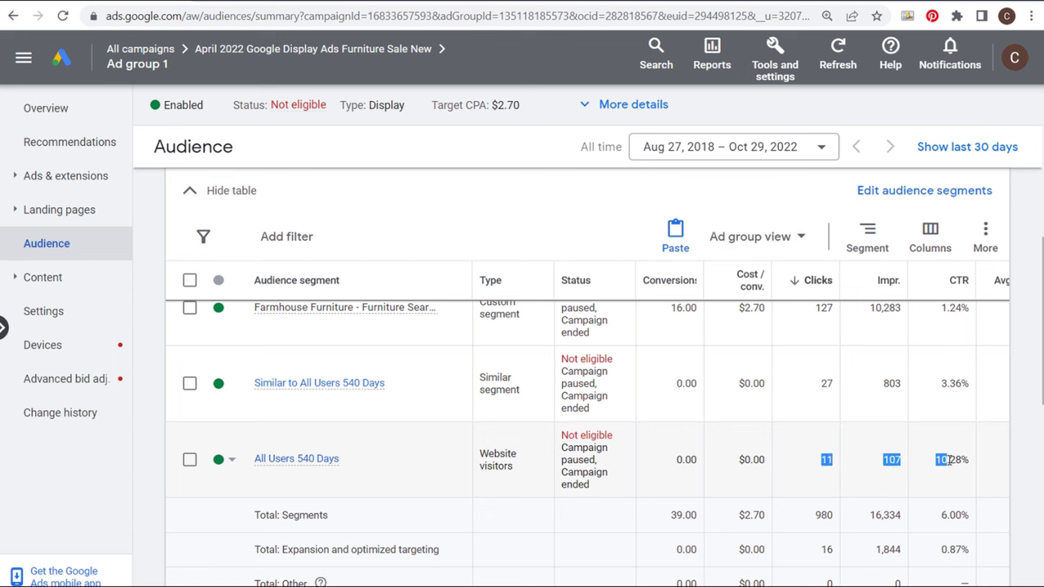
pyautogui.click(958, 487)
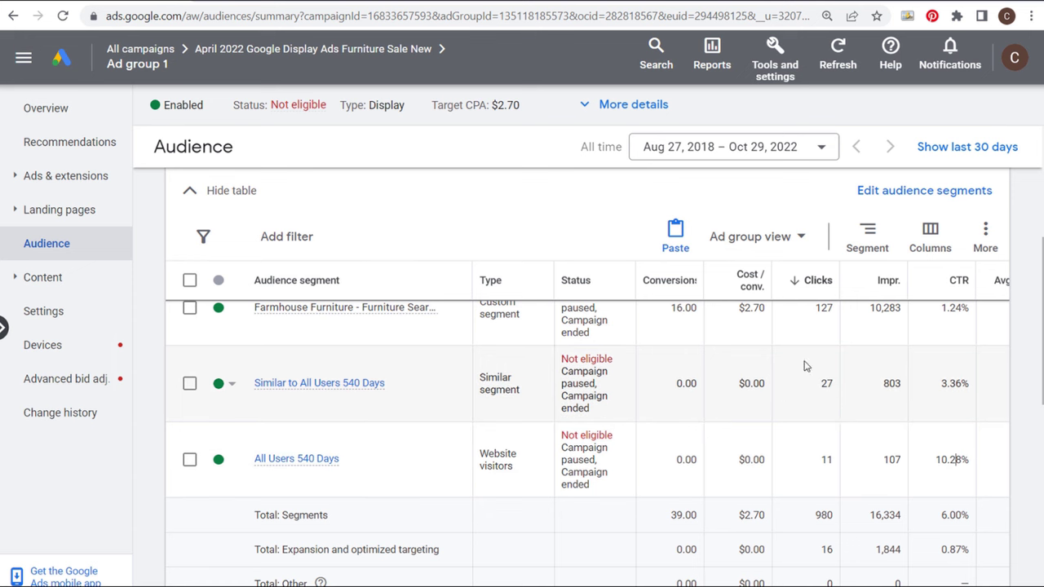
# - Check the ad group's target CPA against the performance of its audience segments
pyautogui.moveTo(375, 82)
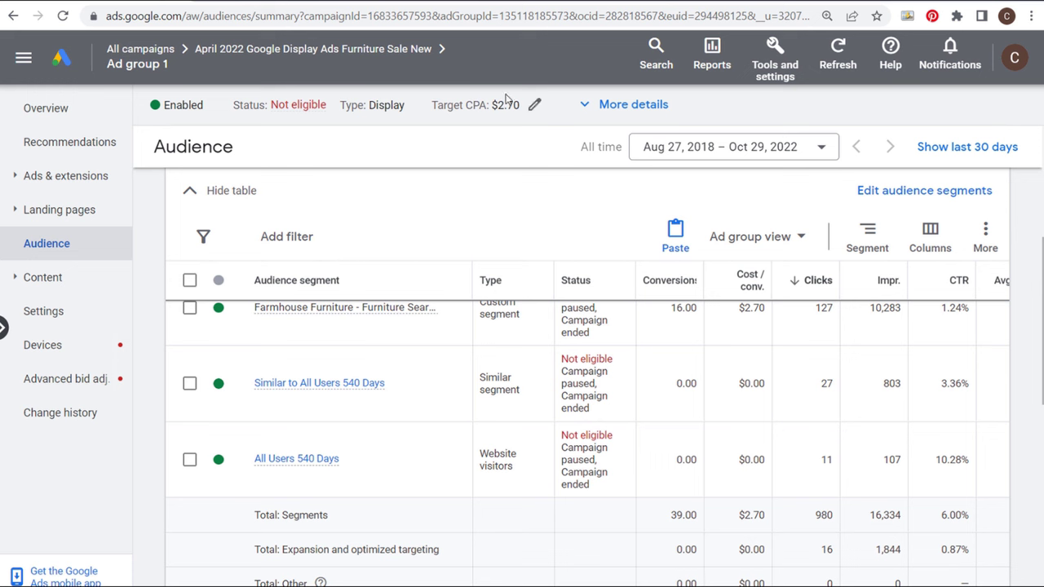
pyautogui.moveTo(519, 105); pyautogui.dragTo(433, 106)
pyautogui.click(433, 148)
pyautogui.scroll(1, 291, 317)
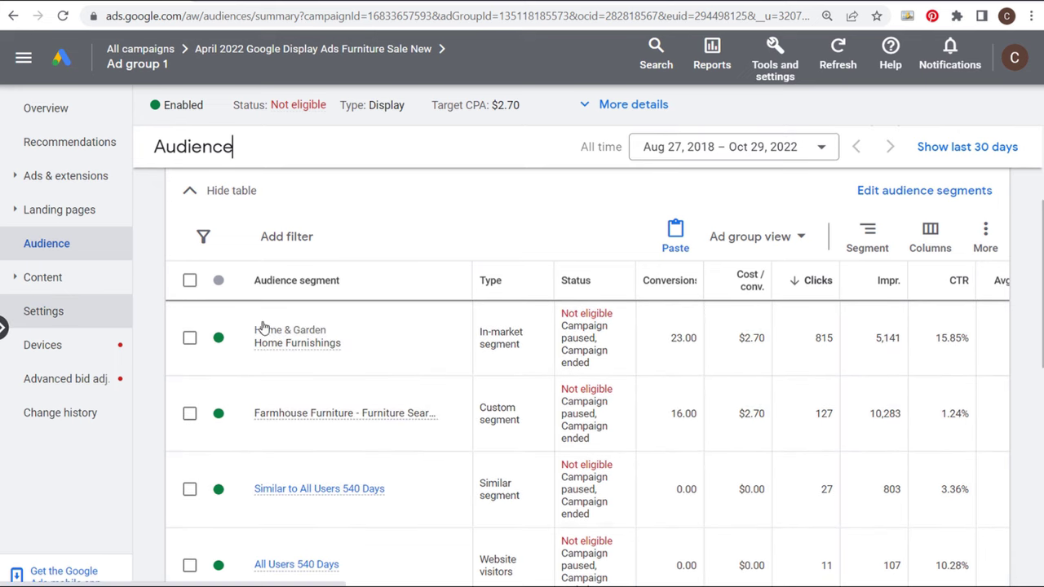
pyautogui.scroll(-1, 191, 295)
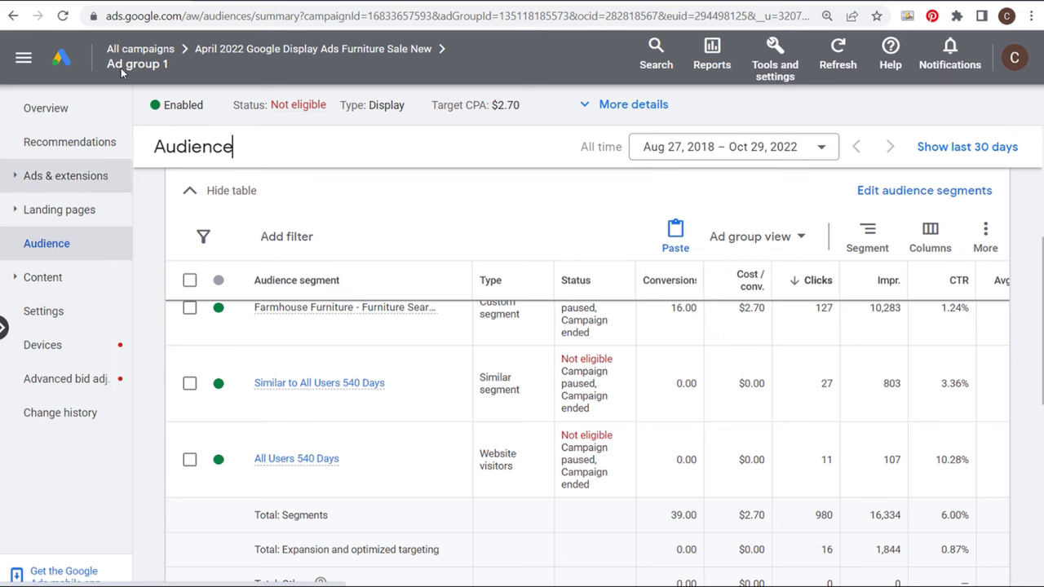
# - Open the ad group's targeting settings for editing and examine the optimized targeting description and the current targeting signals
pyautogui.click(78, 319)
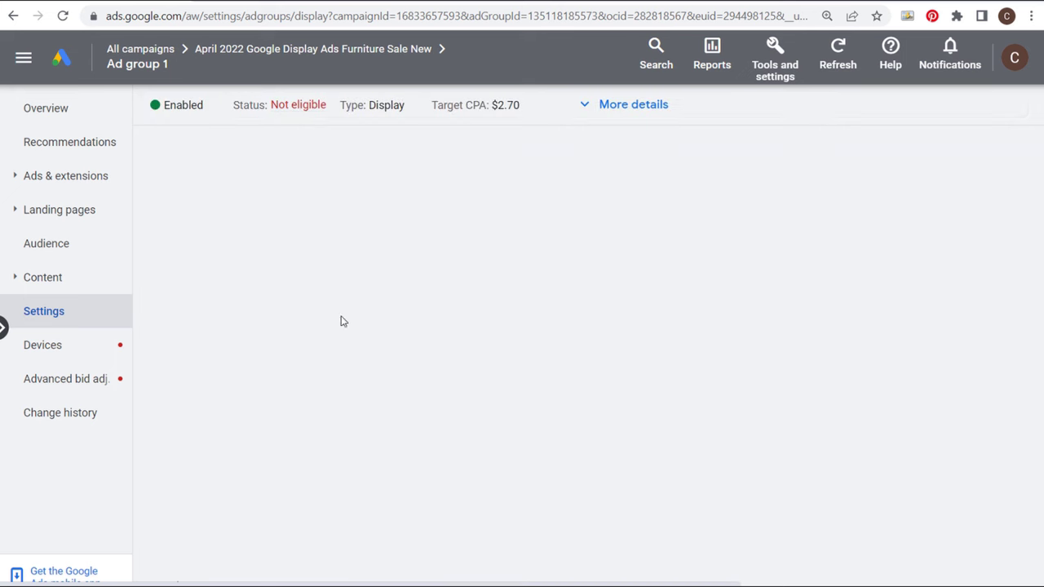
pyautogui.click(240, 389)
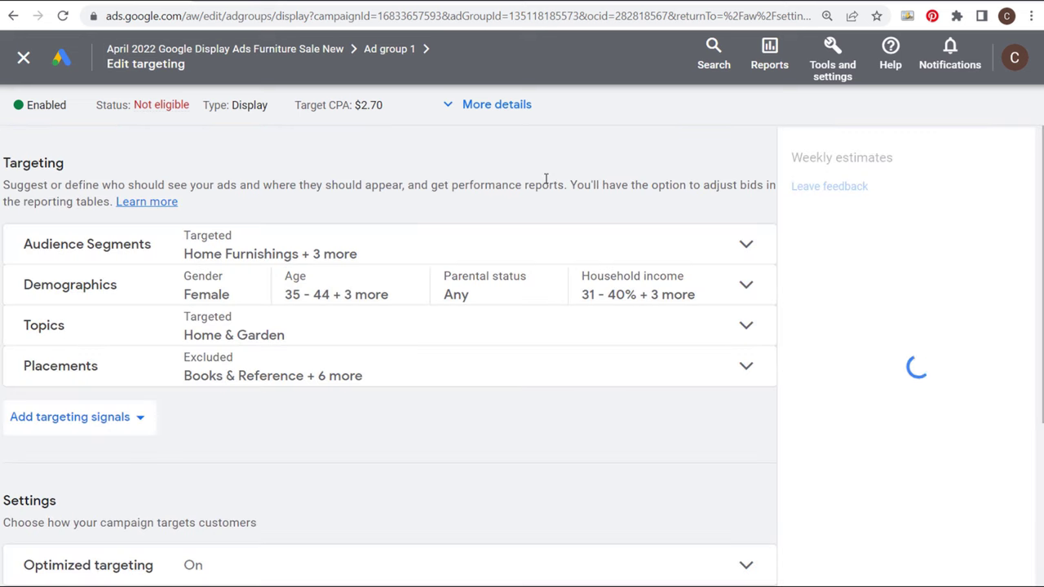
pyautogui.scroll(-3, 545, 181)
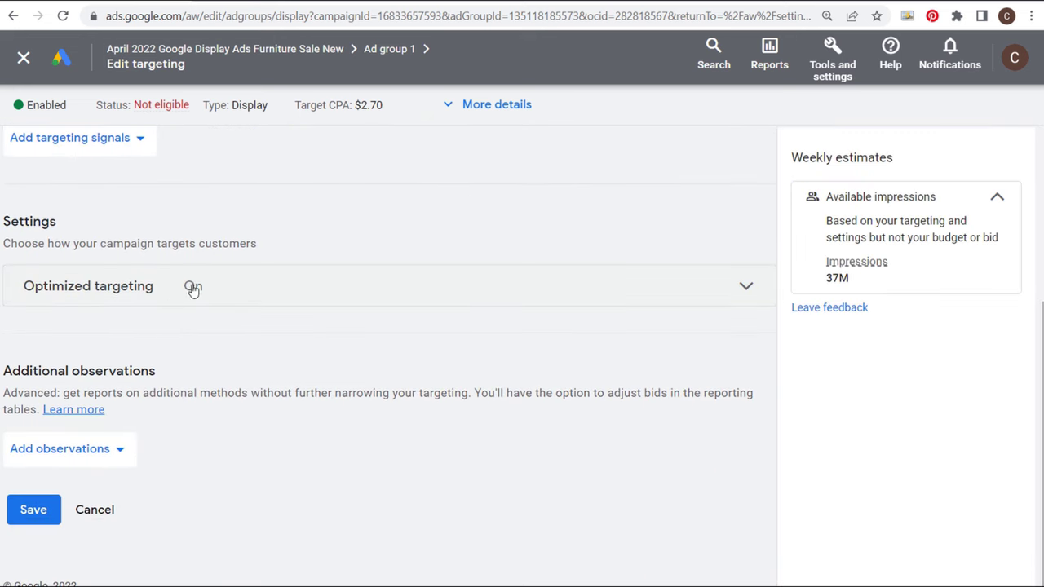
pyautogui.click(462, 278)
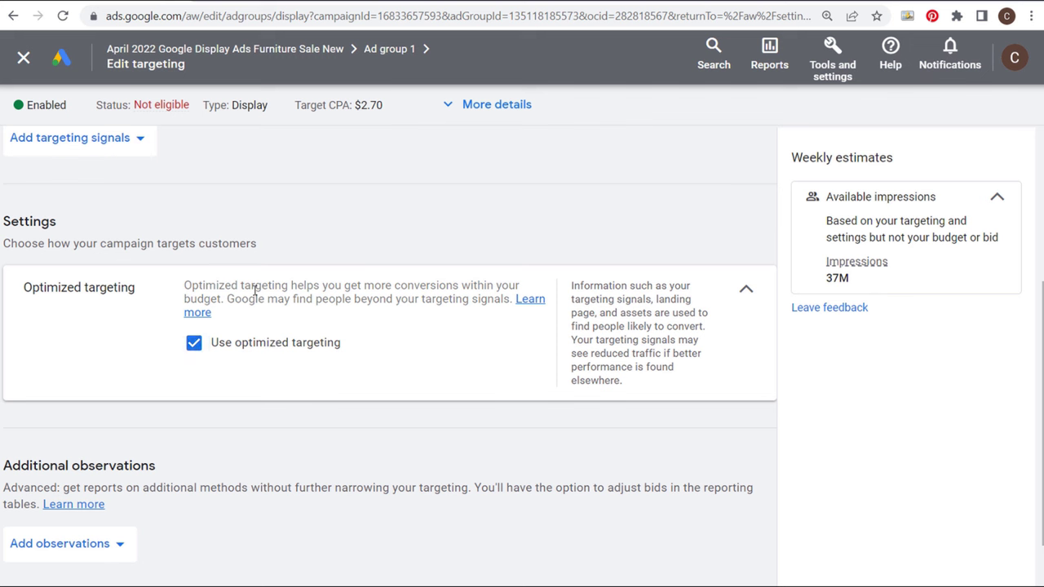
pyautogui.moveTo(274, 286); pyautogui.dragTo(463, 286)
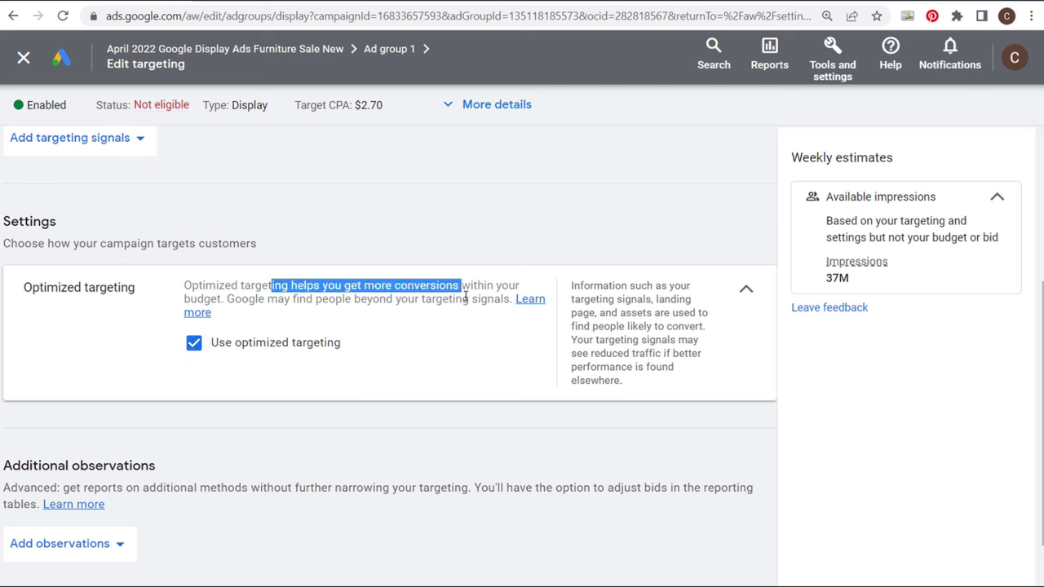
pyautogui.click(463, 298)
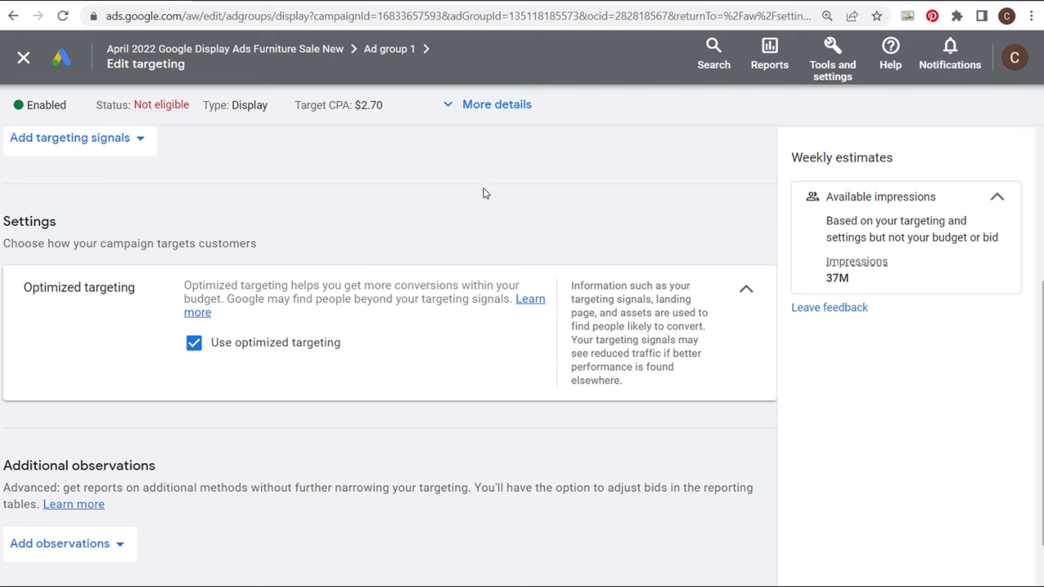
pyautogui.scroll(1, 417, 231)
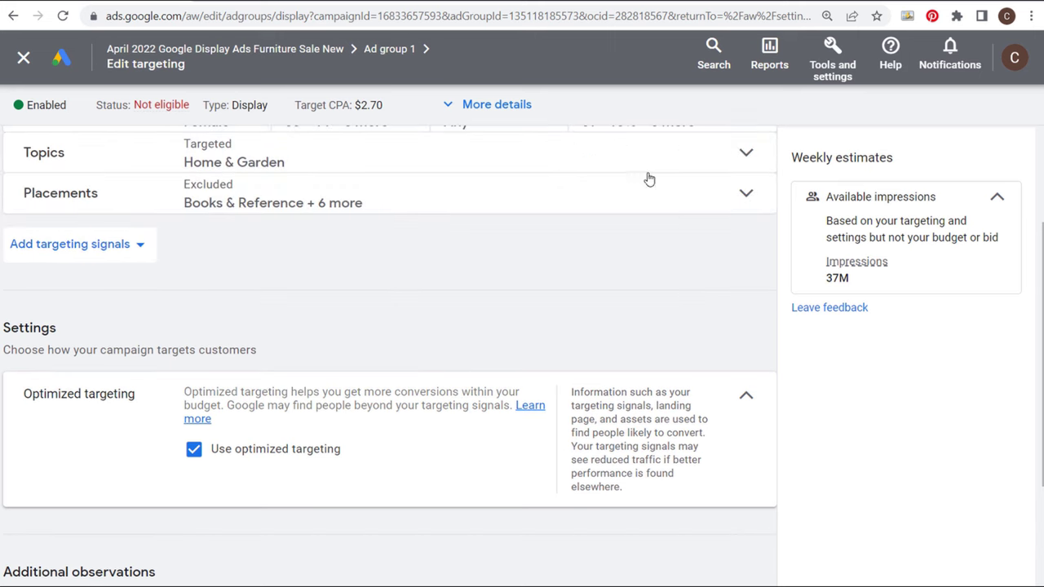
pyautogui.scroll(2, 478, 289)
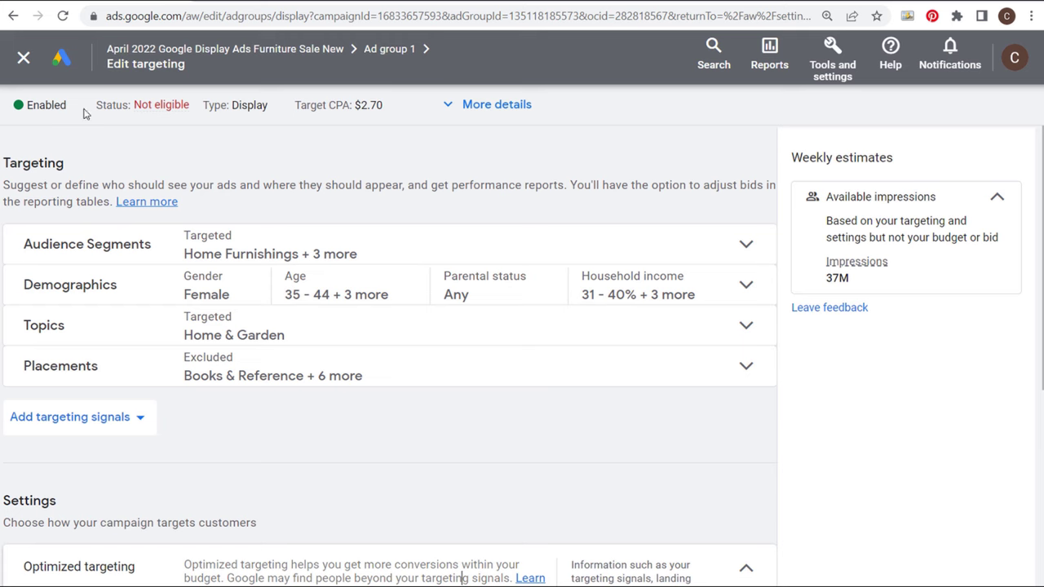
# - Return to the furniture sale campaign's ad groups and rename Ad group 1 as Custom Segment
pyautogui.click(315, 51)
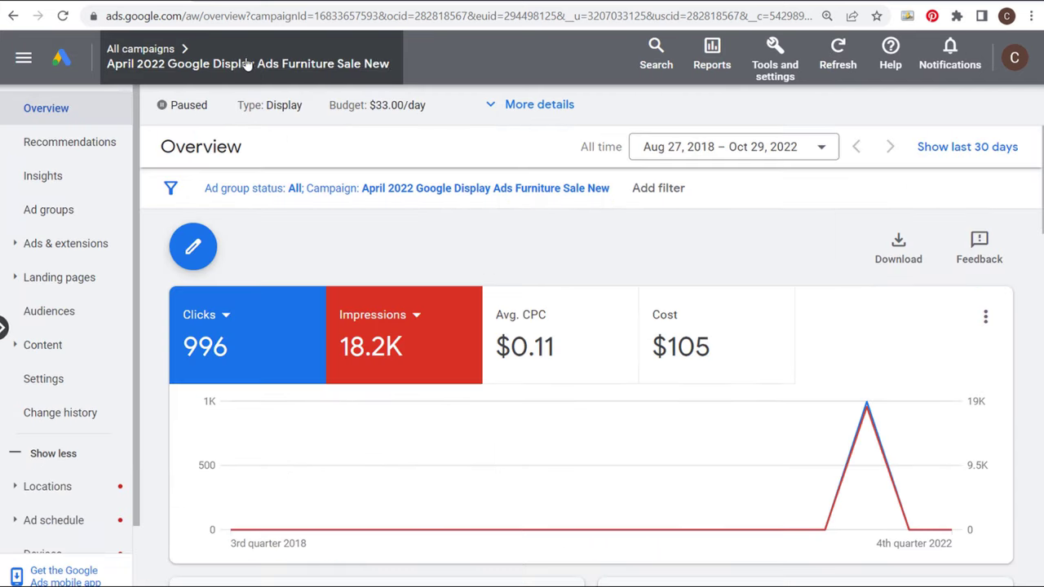
pyautogui.click(58, 213)
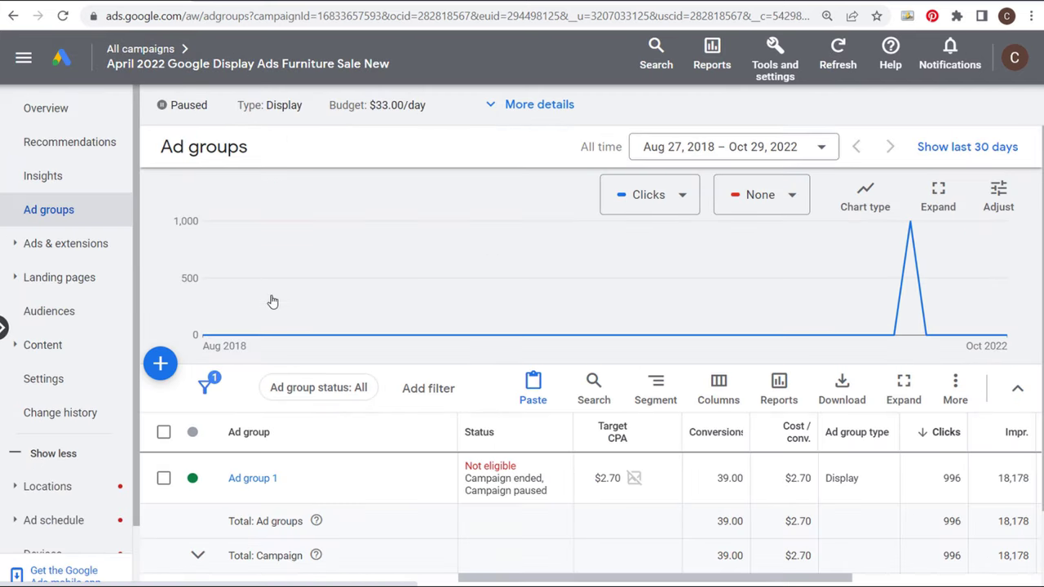
pyautogui.scroll(-2, 273, 298)
pyautogui.click(294, 372)
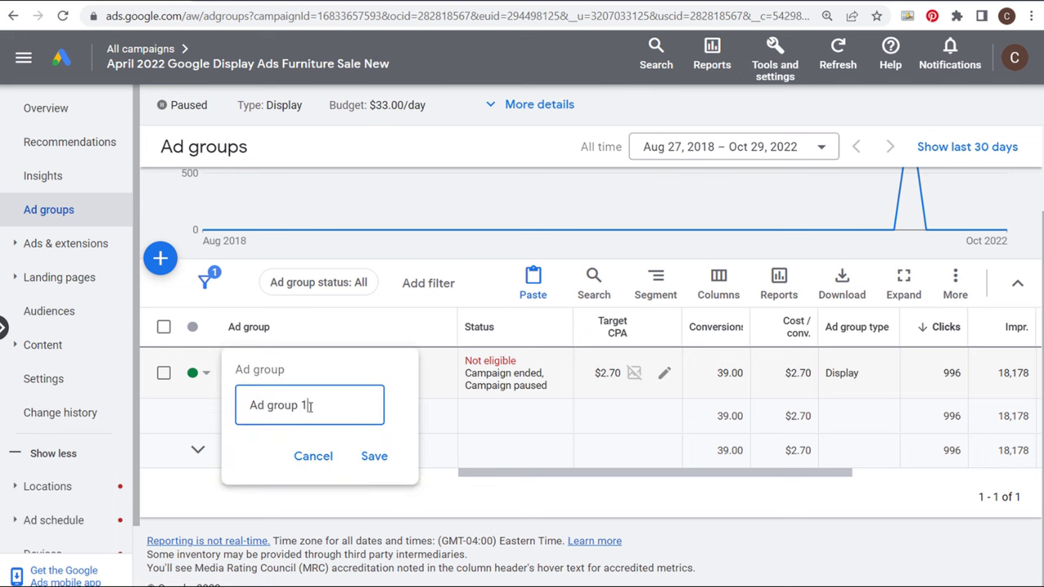
pyautogui.write('Custom Segment')
pyautogui.click(373, 455)
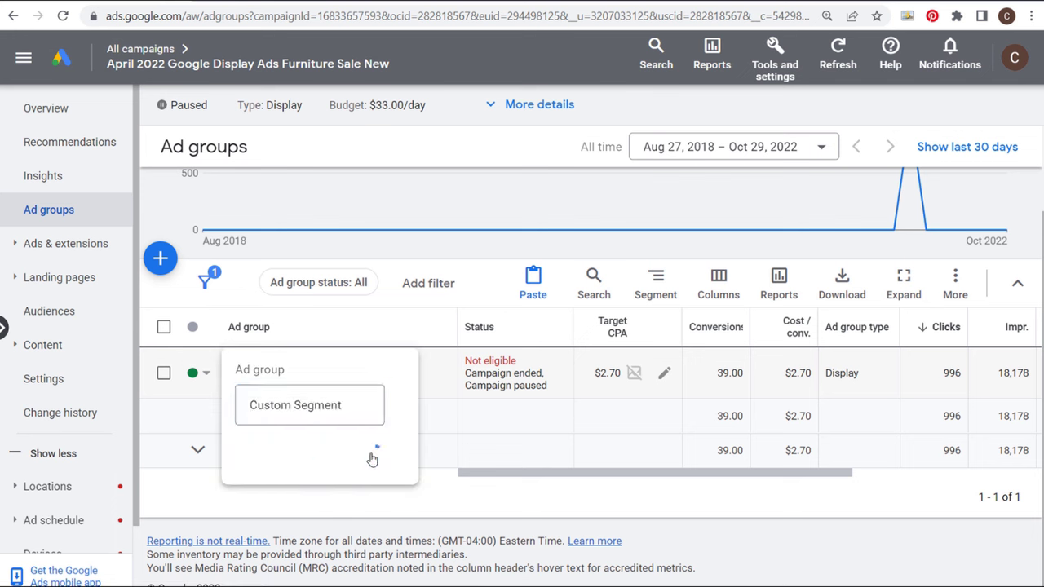
# - Review the edit and status options for the Custom Segment ad group without applying any, and view its remaining performance columns
pyautogui.click(163, 375)
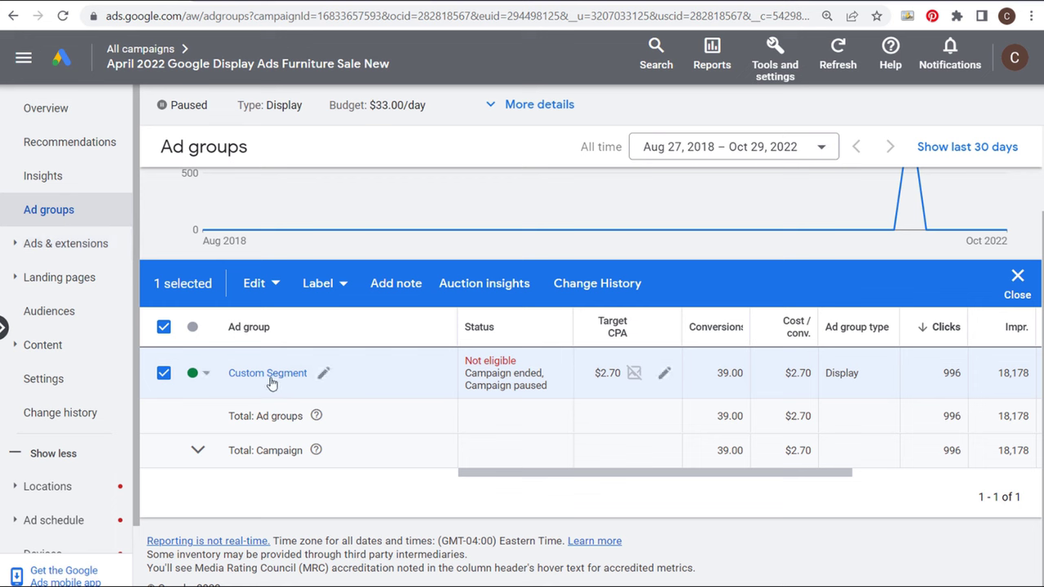
pyautogui.click(256, 284)
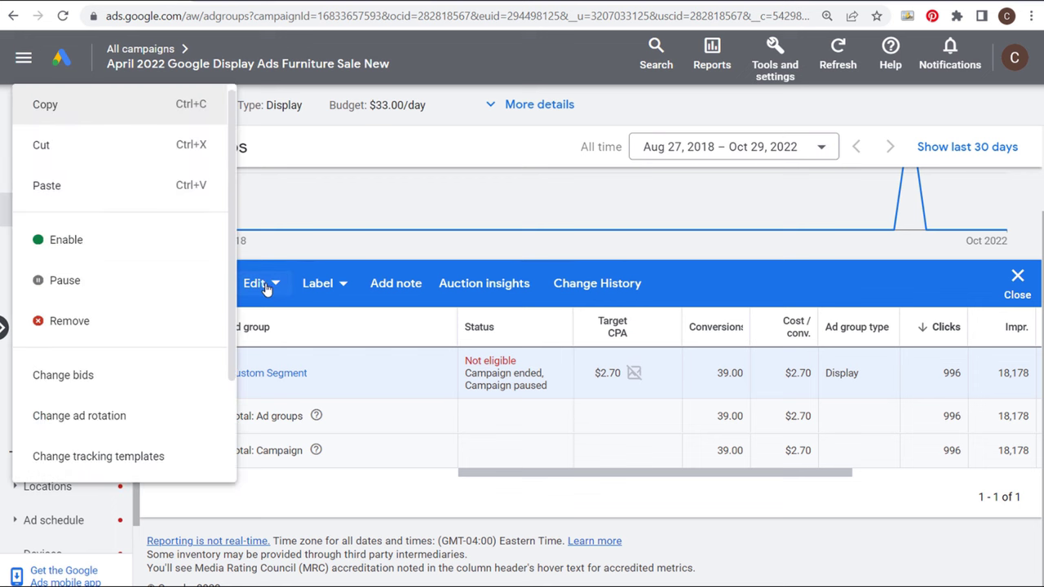
pyautogui.click(612, 477)
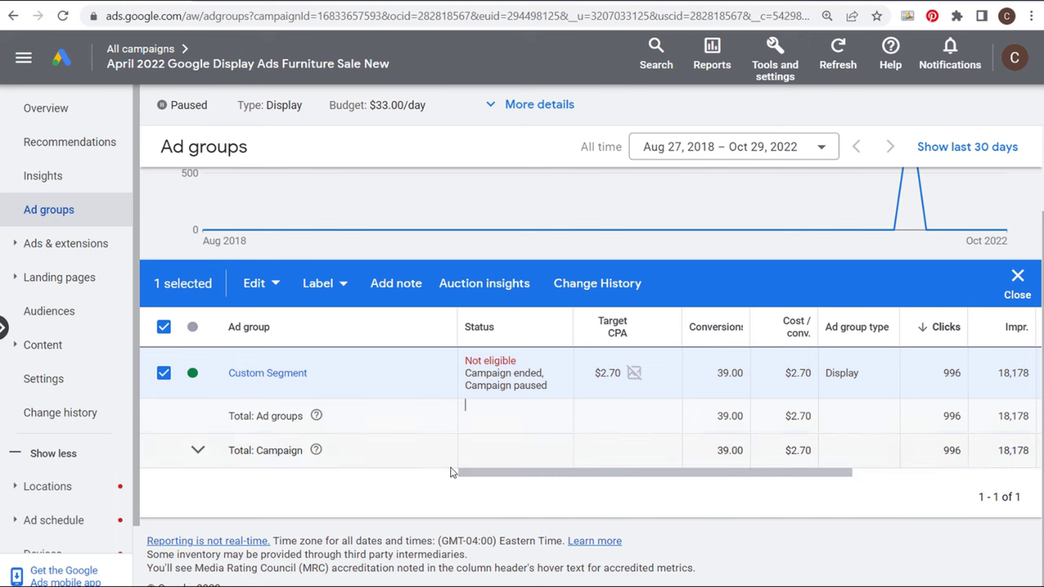
pyautogui.click(193, 372)
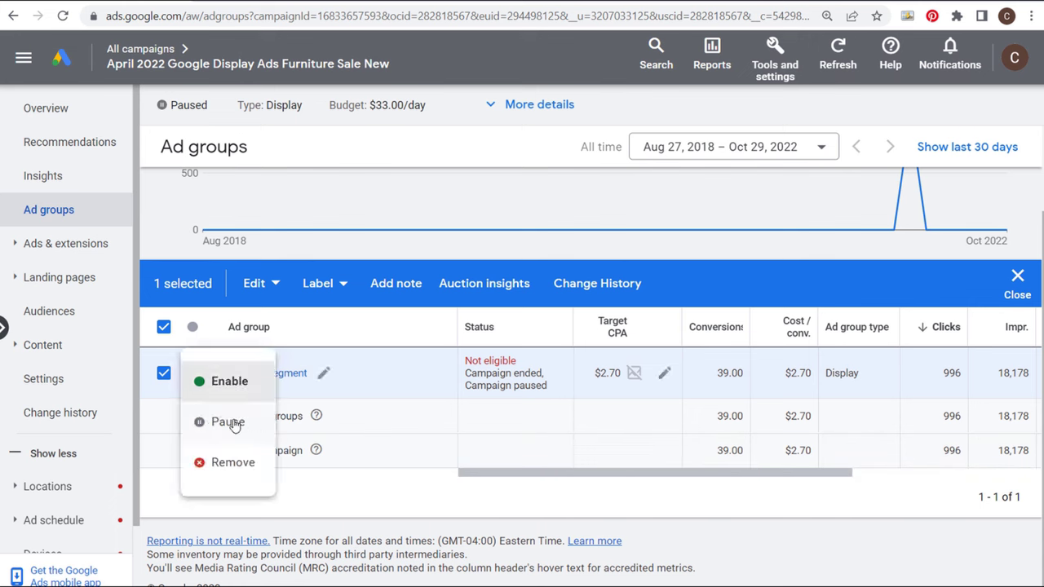
pyautogui.click(540, 426)
pyautogui.moveTo(544, 478); pyautogui.dragTo(687, 447)
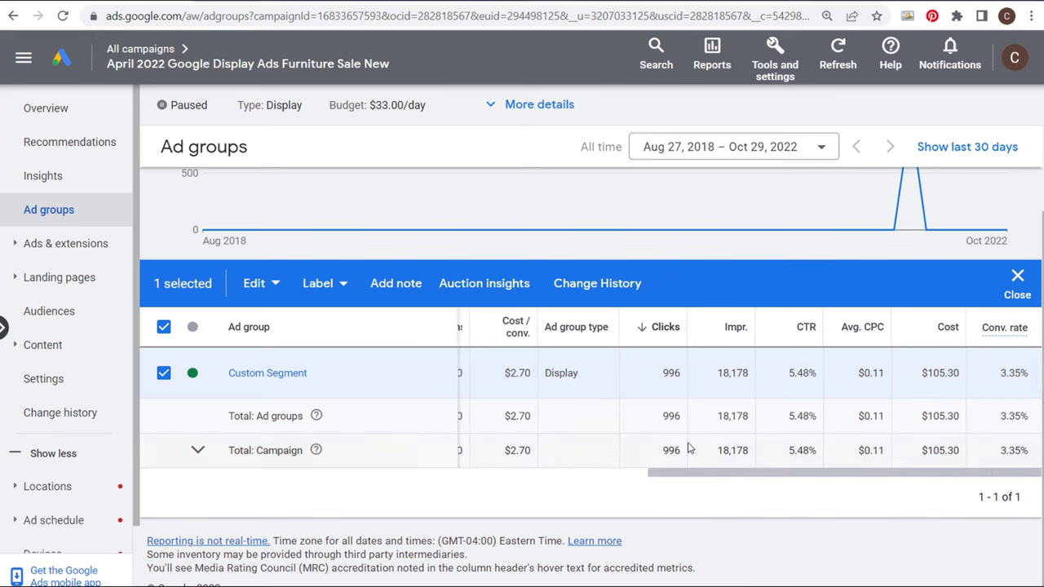
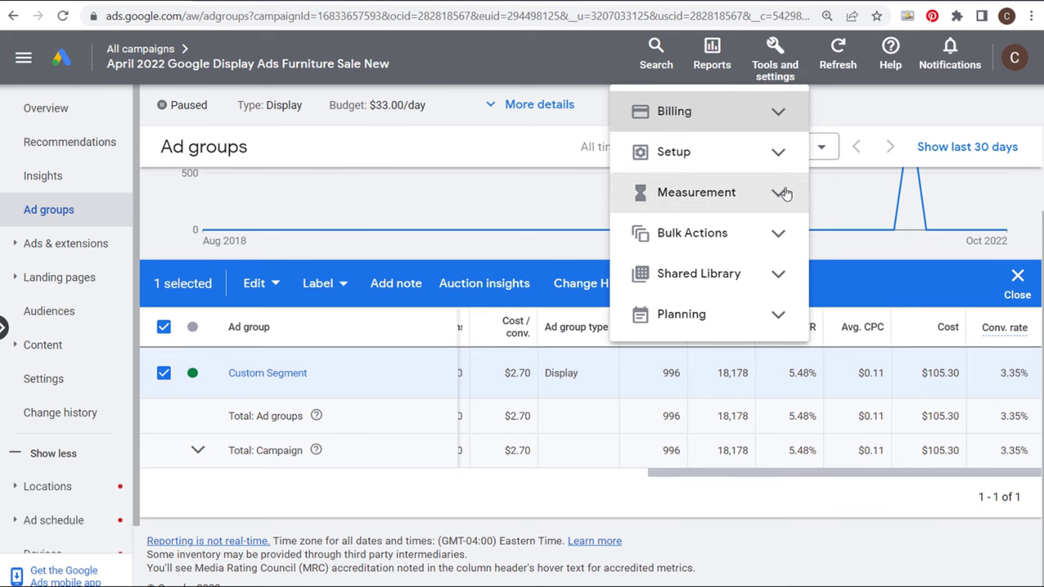
# - Go to the account's conversion summary and open the Farmhouse Goals - GA4 (web) Affiliate Click conversion action under Purchases
pyautogui.click(781, 193)
pyautogui.click(705, 244)
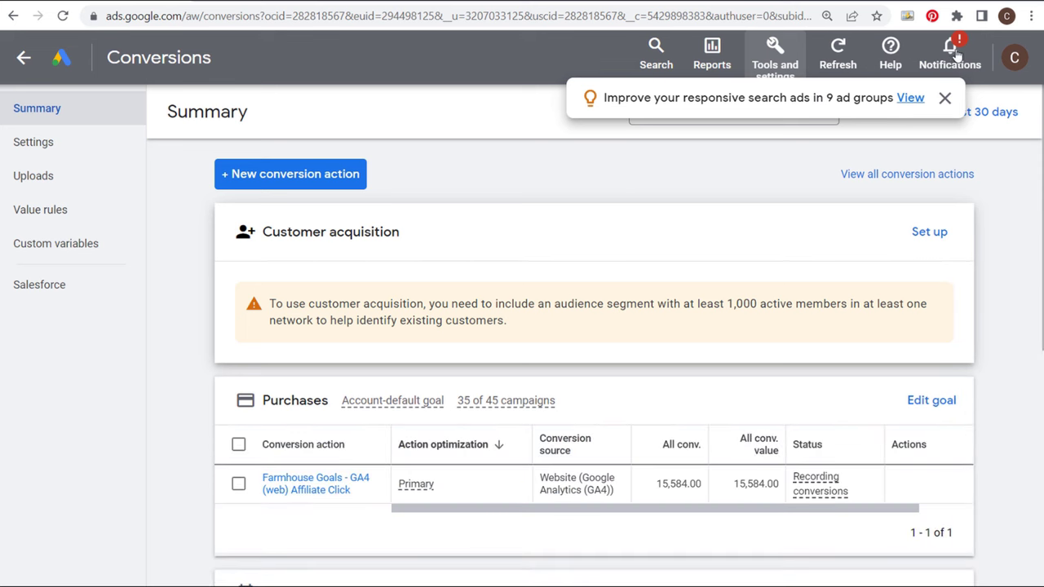
pyautogui.scroll(-1, 559, 298)
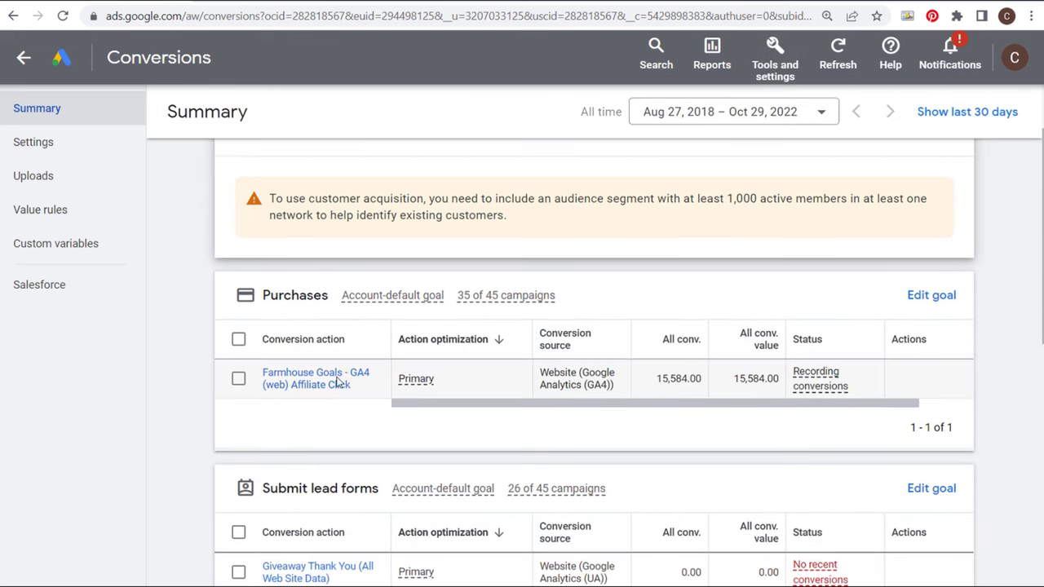
pyautogui.click(311, 384)
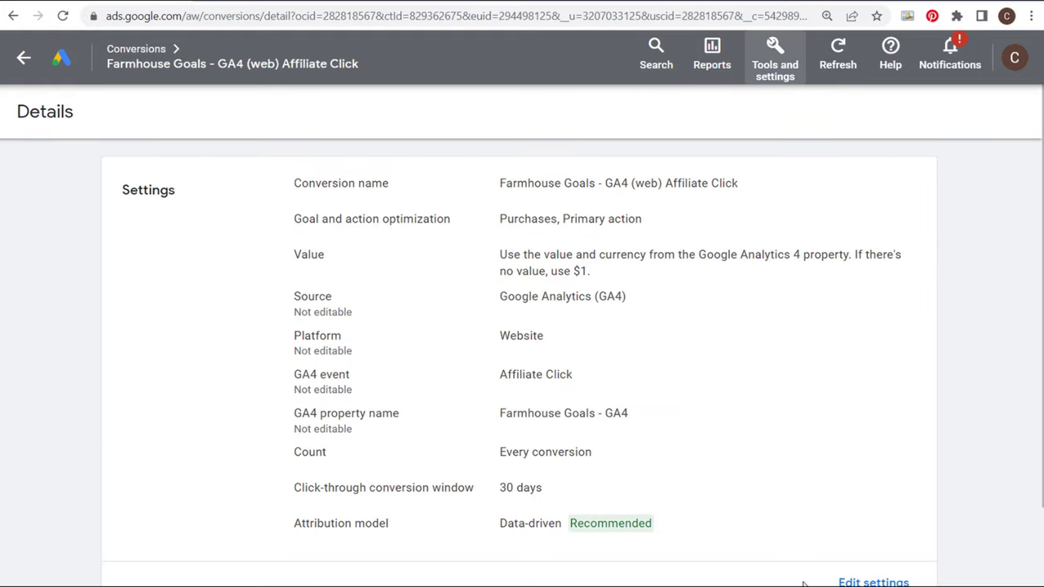
# - Examine the conversion action's settings, including its attribution model and click-through conversion window, and return to the conversion summary
pyautogui.moveTo(294, 522); pyautogui.dragTo(689, 523)
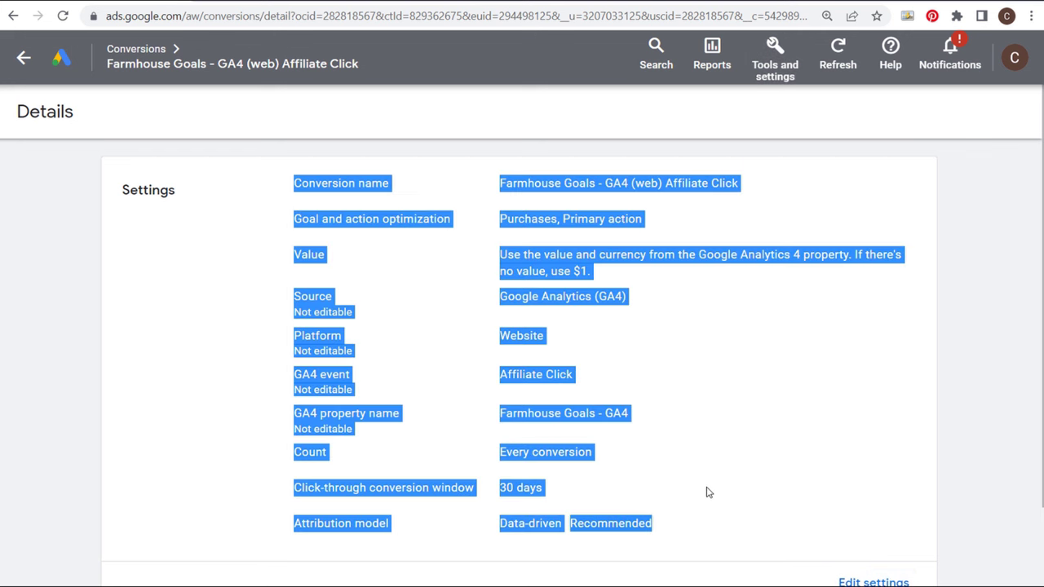
pyautogui.click(707, 491)
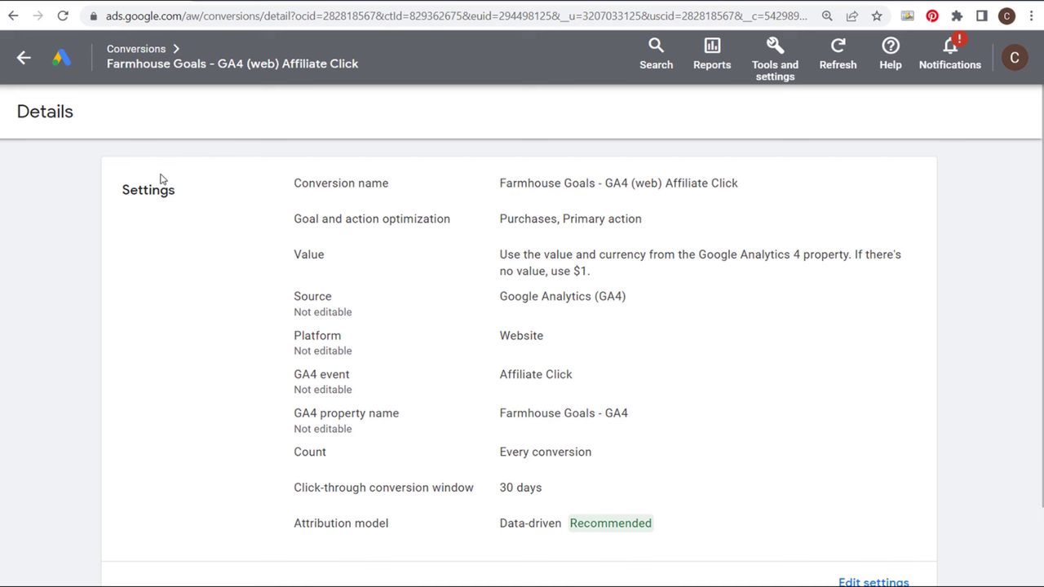
pyautogui.scroll(-1, 665, 304)
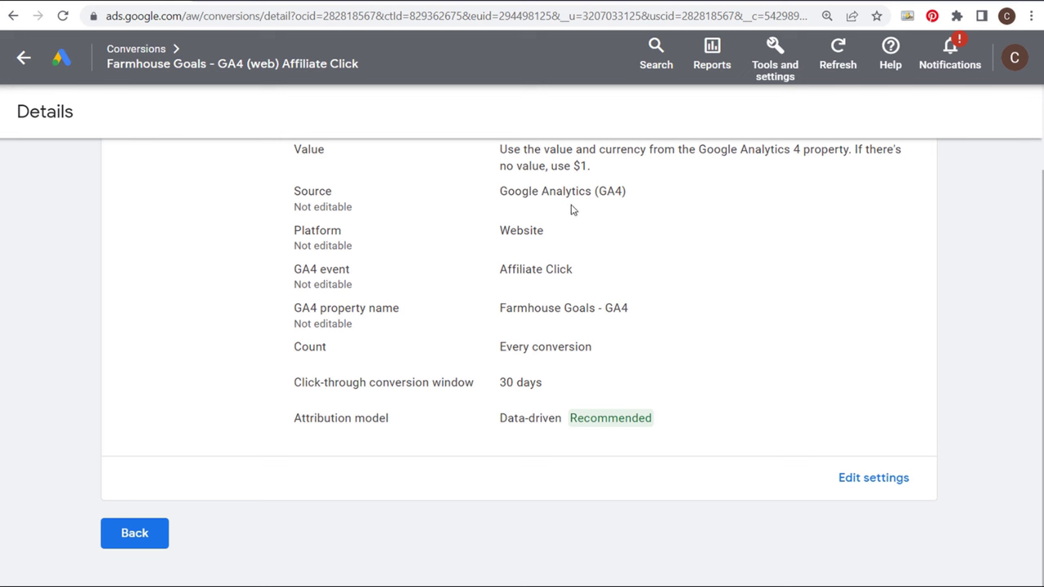
pyautogui.moveTo(499, 418); pyautogui.dragTo(563, 418)
pyautogui.click(553, 392)
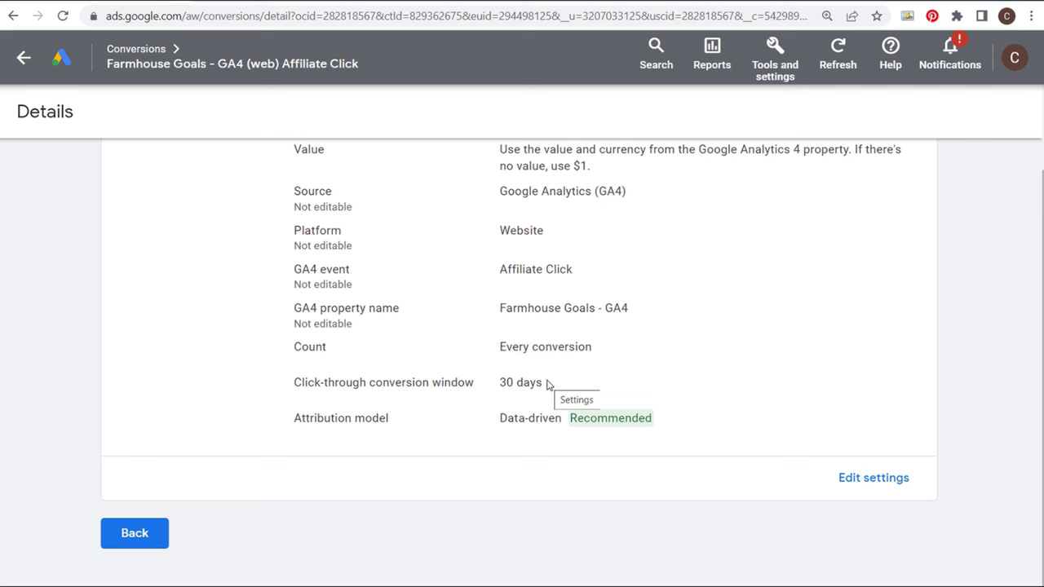
pyautogui.click(159, 535)
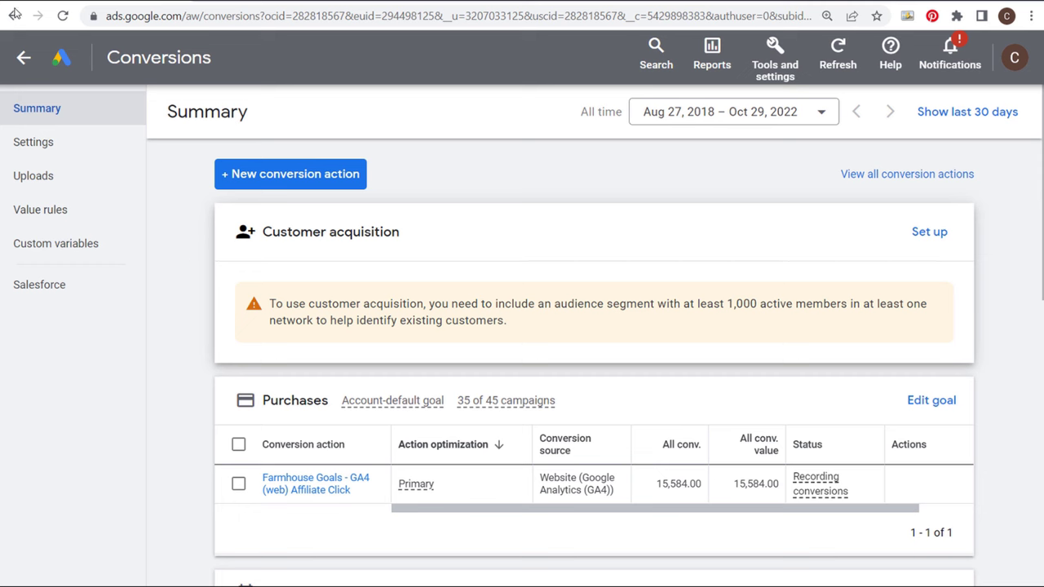
# - Go back to the furniture sale campaign and check the marketing objective and campaign-specific goal in its settings
pyautogui.click(20, 60)
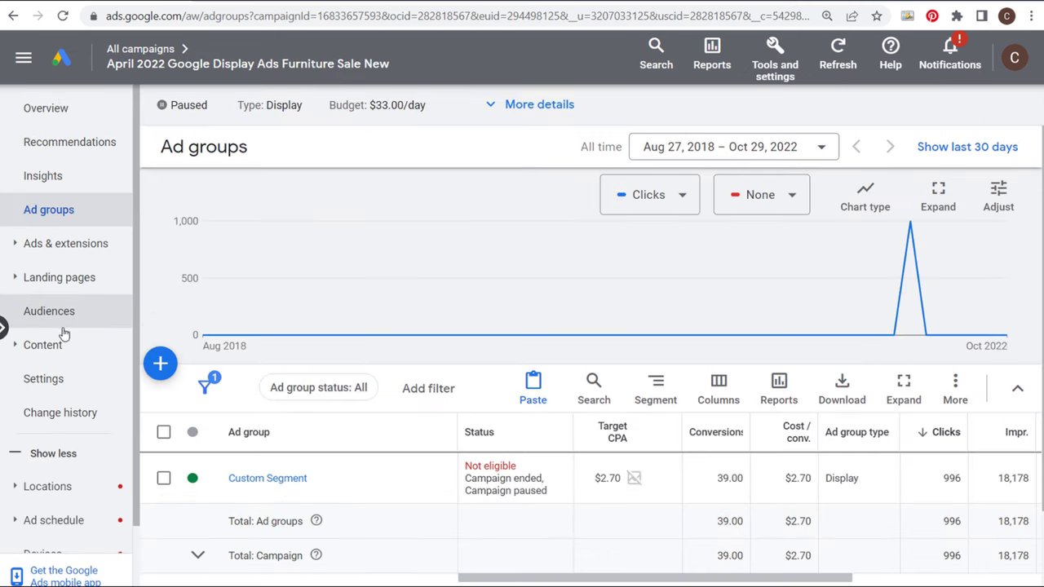
pyautogui.click(43, 383)
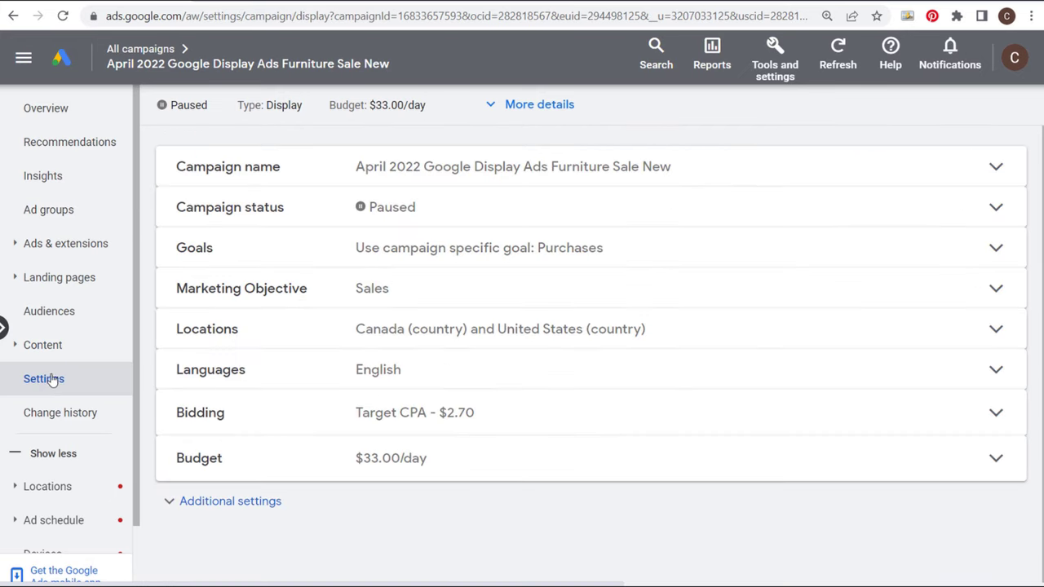
pyautogui.click(973, 291)
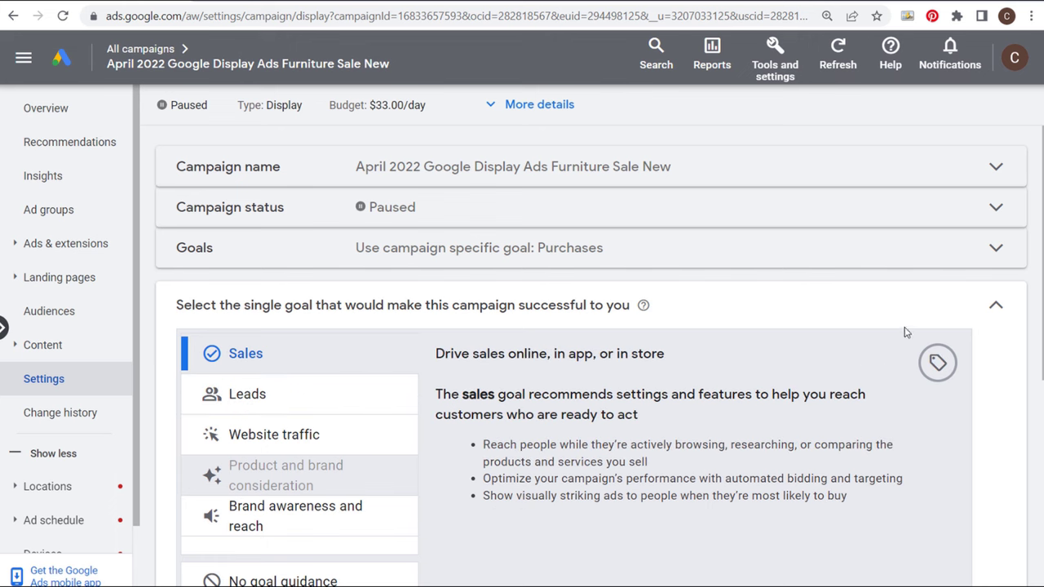
pyautogui.click(996, 306)
pyautogui.click(995, 250)
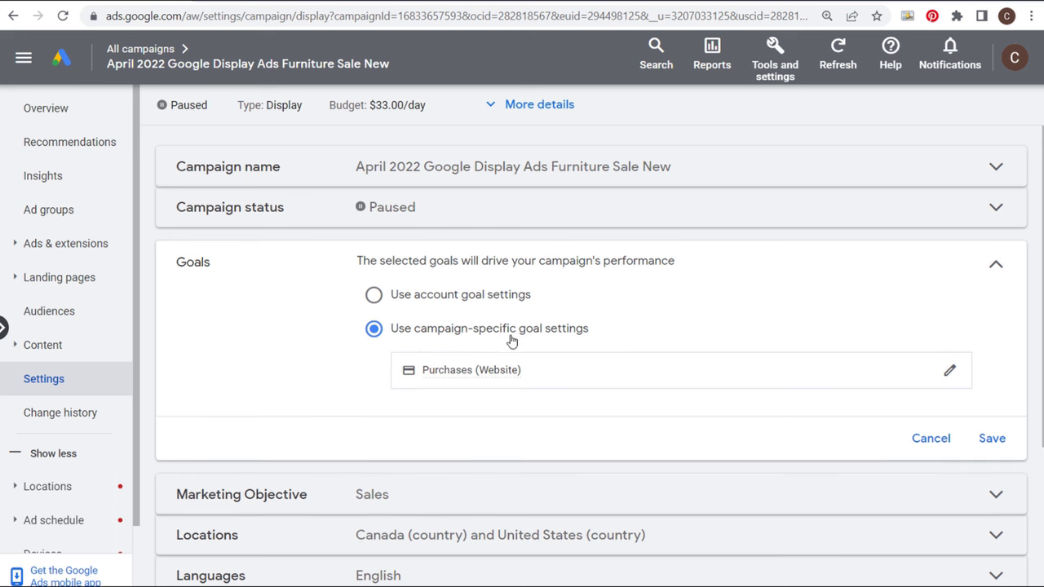
pyautogui.moveTo(489, 373)
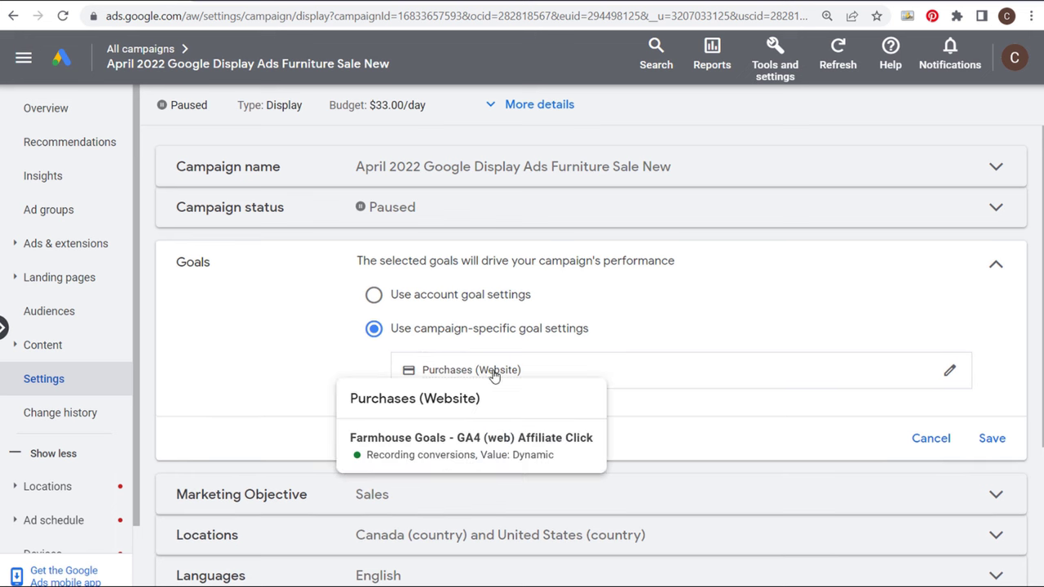
pyautogui.click(995, 265)
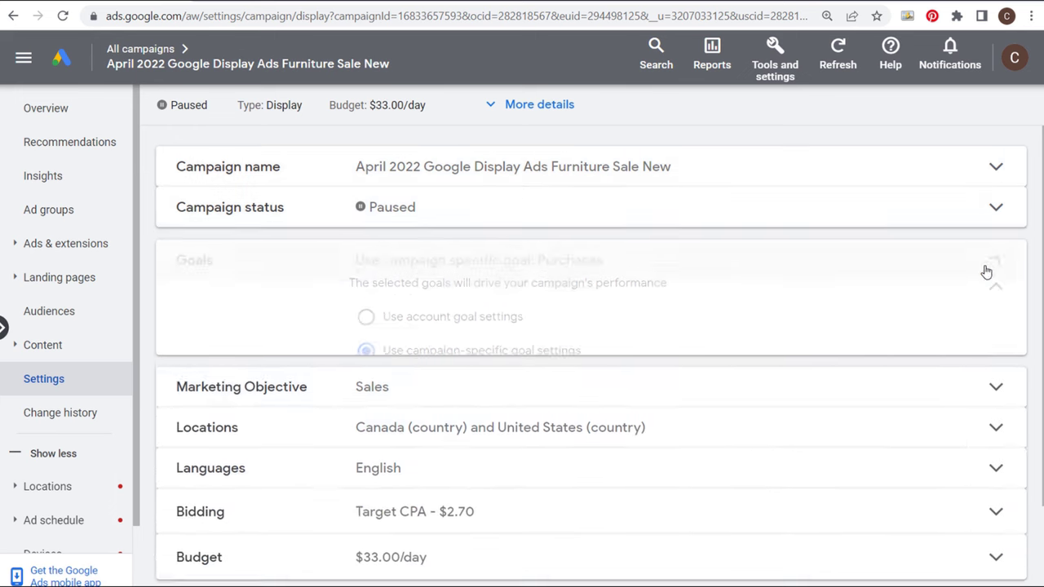
# - Open the bid strategy change in the campaign's bidding settings and review the focus options and the ways to get conversions
pyautogui.click(555, 416)
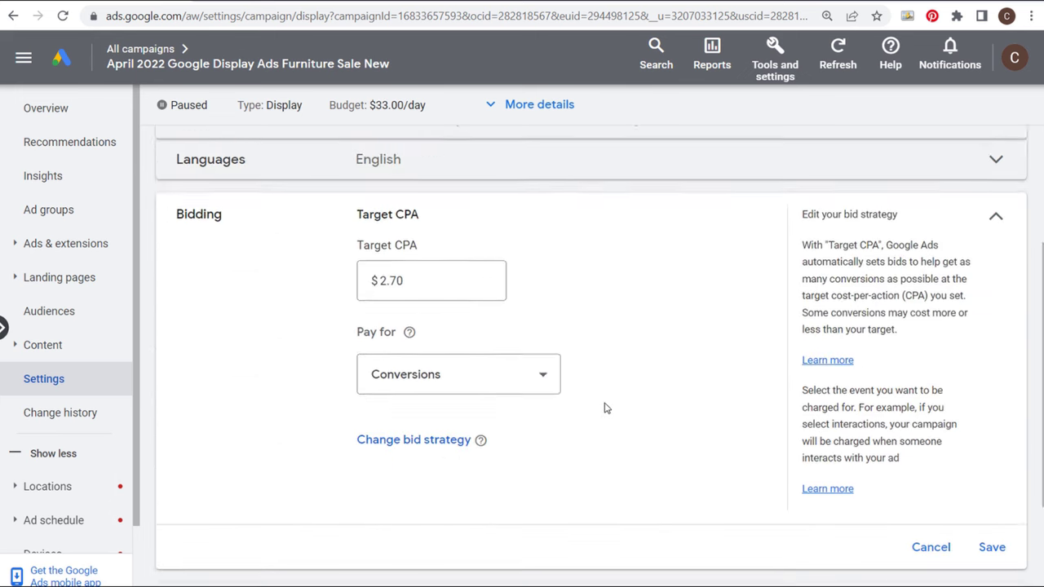
pyautogui.click(453, 273)
pyautogui.click(455, 288)
pyautogui.click(432, 440)
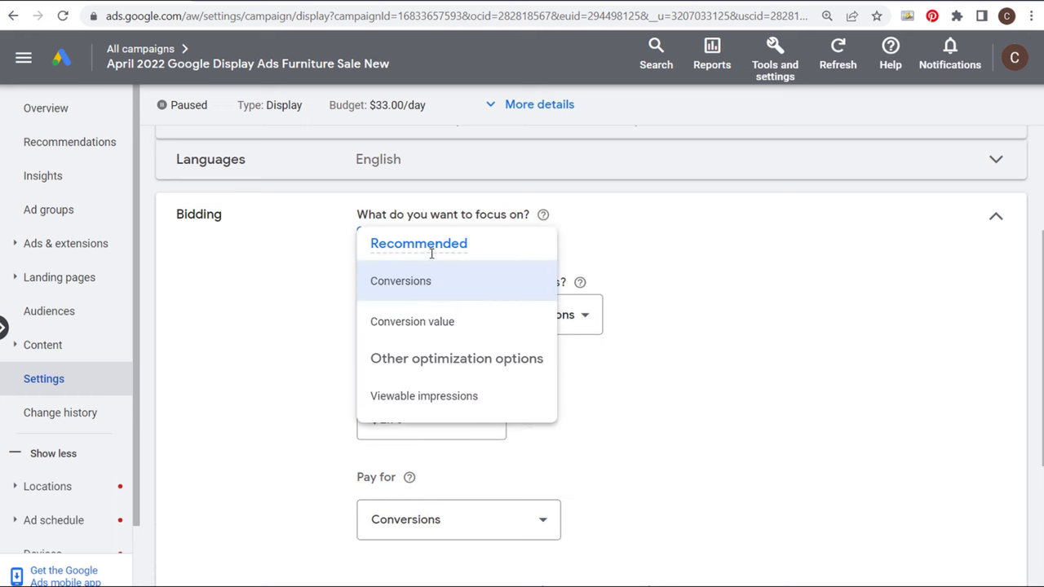
pyautogui.click(433, 245)
pyautogui.moveTo(494, 326)
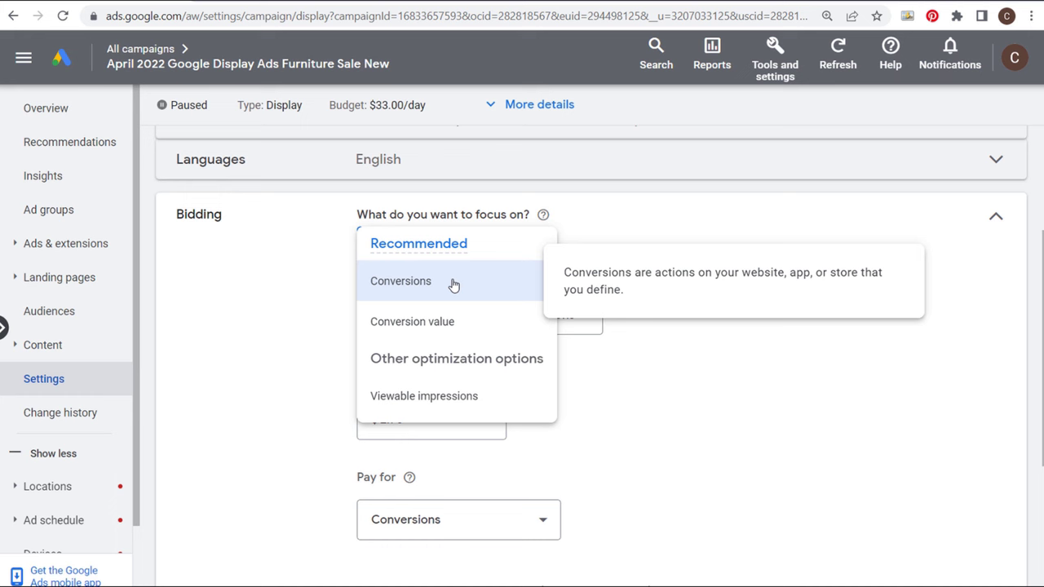
pyautogui.click(676, 233)
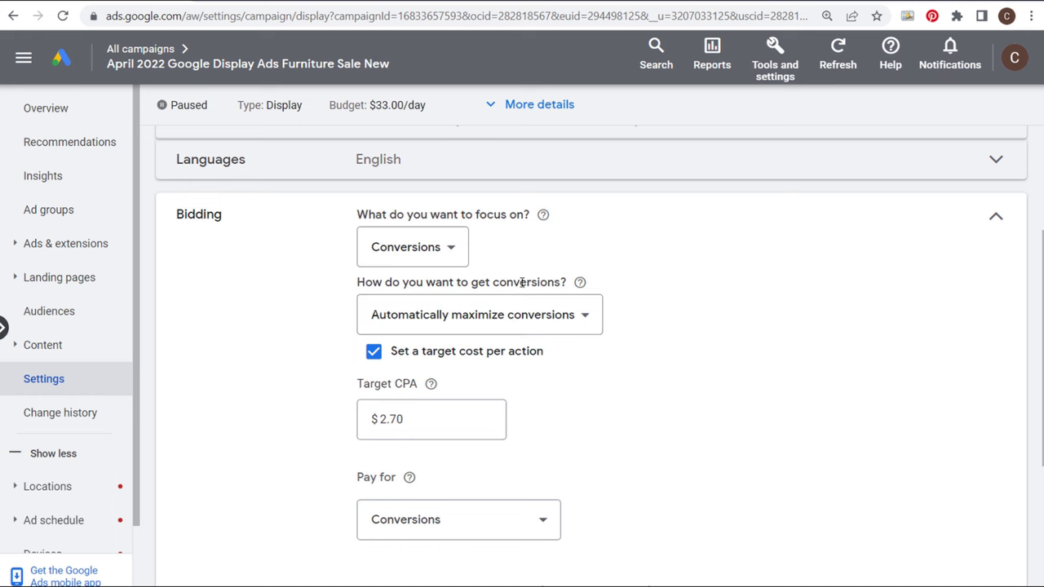
pyautogui.click(512, 310)
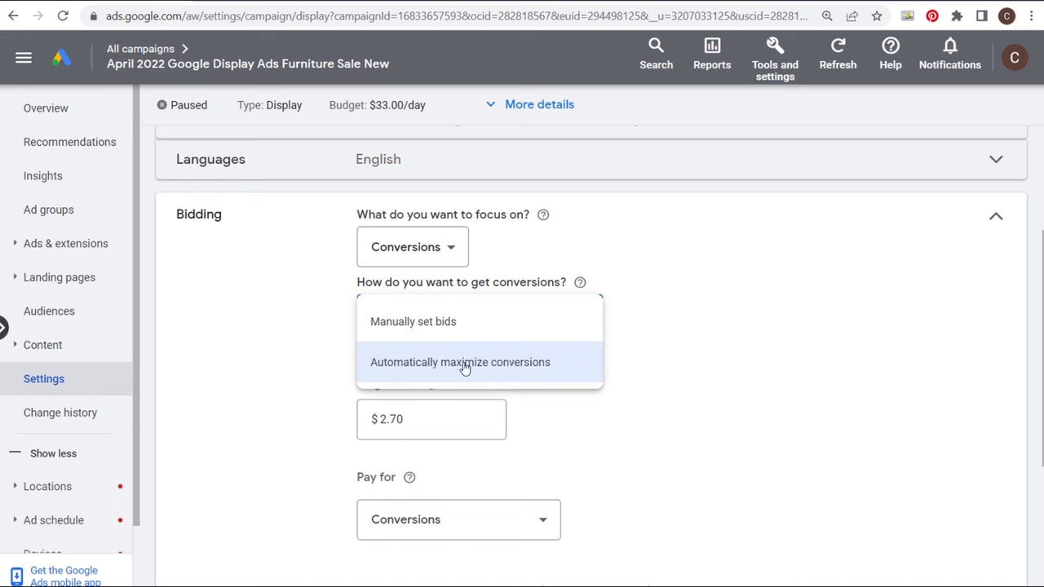
pyautogui.click(694, 335)
# - Switch the bidding focus to Conversion value and set a target return on ad spend of 300%
pyautogui.click(455, 246)
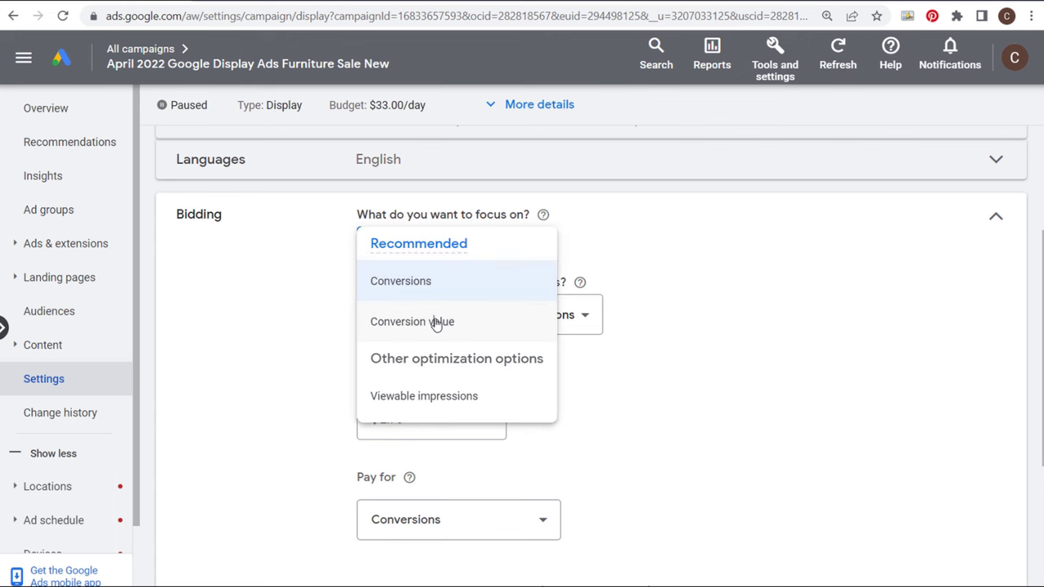
pyautogui.click(436, 323)
pyautogui.click(428, 295)
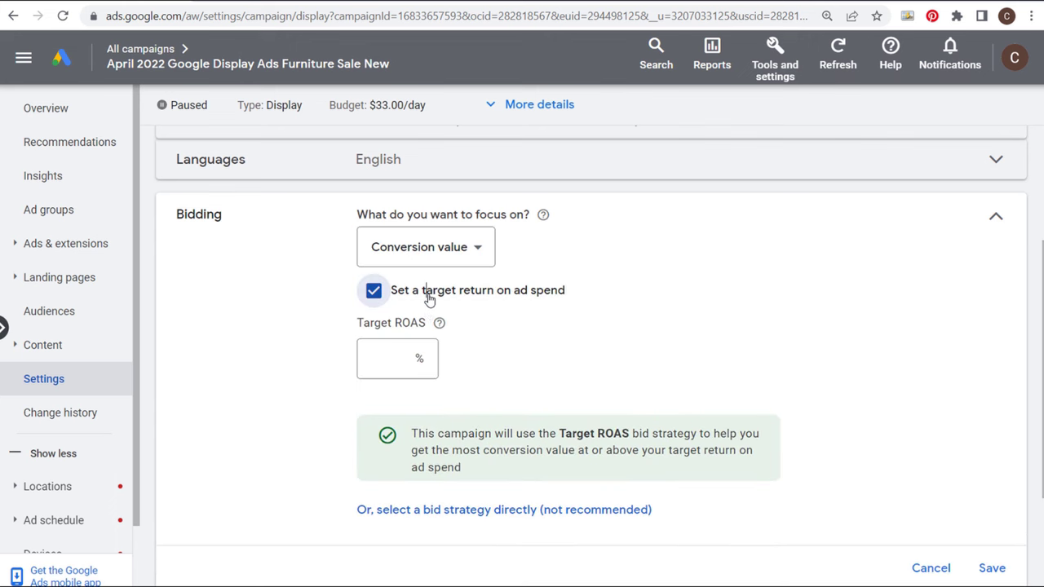
pyautogui.click(401, 355)
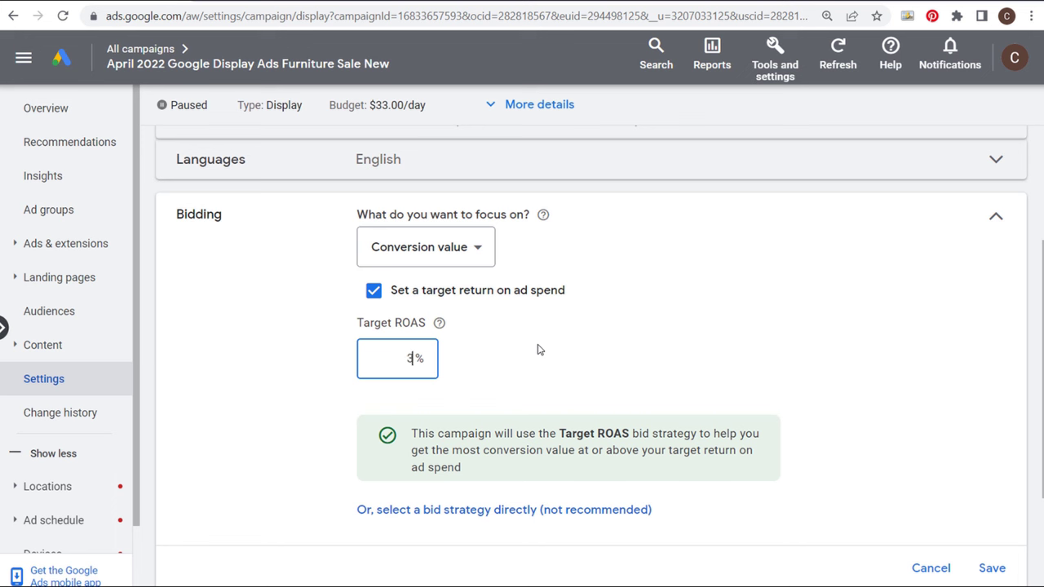
pyautogui.scroll(-1, 538, 349)
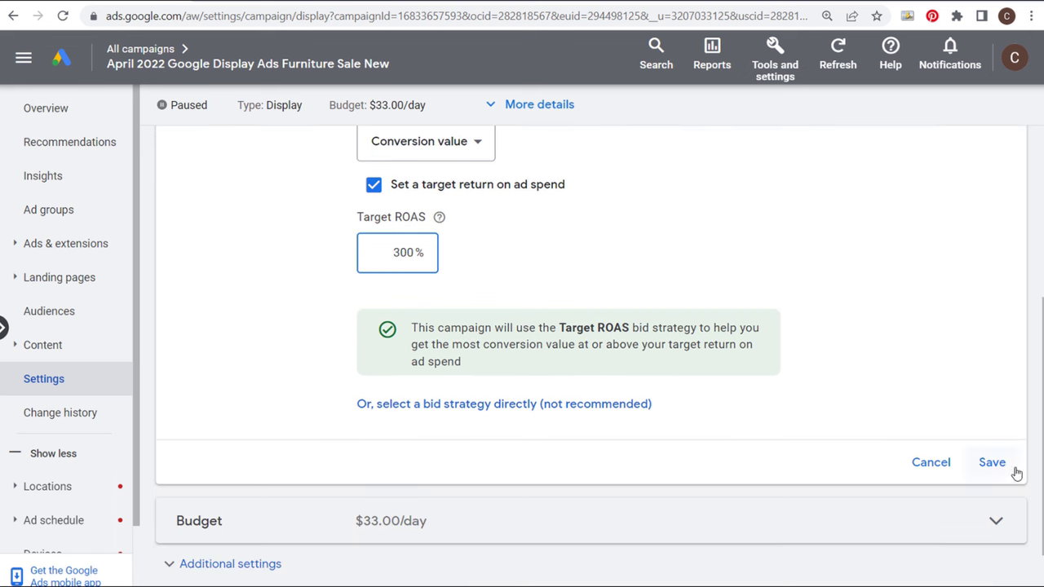
pyautogui.scroll(1, 808, 260)
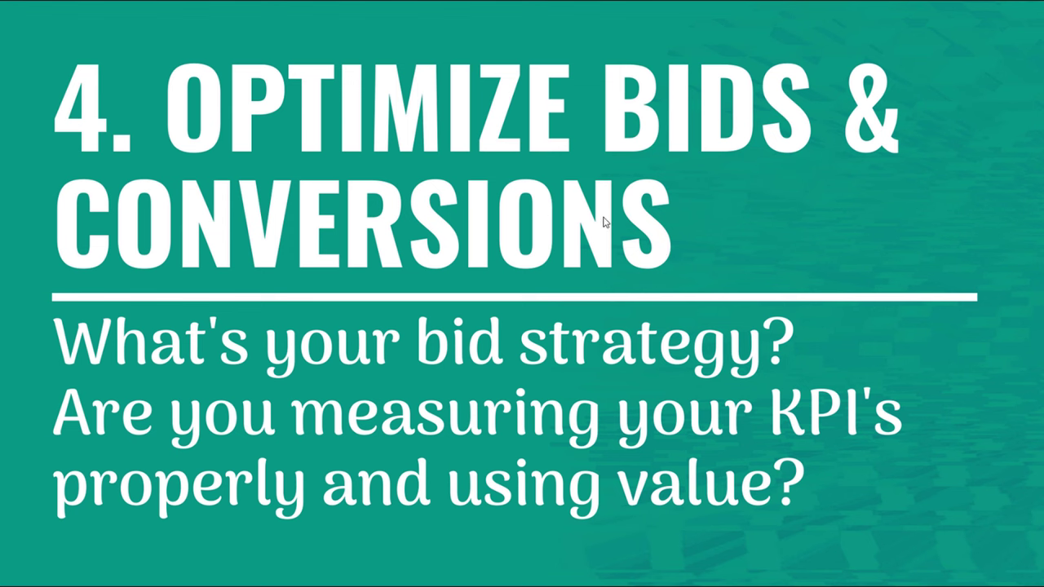
pyautogui.press('Right')
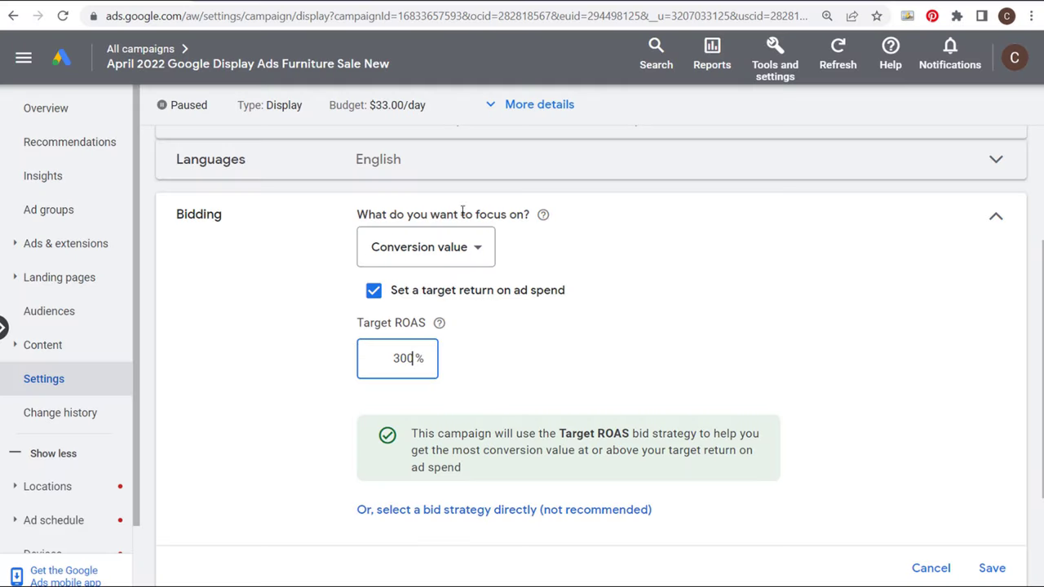
# - Leave the bidding settings without saving the change and check the topic targeted under the campaign's content
pyautogui.moveTo(216, 90)
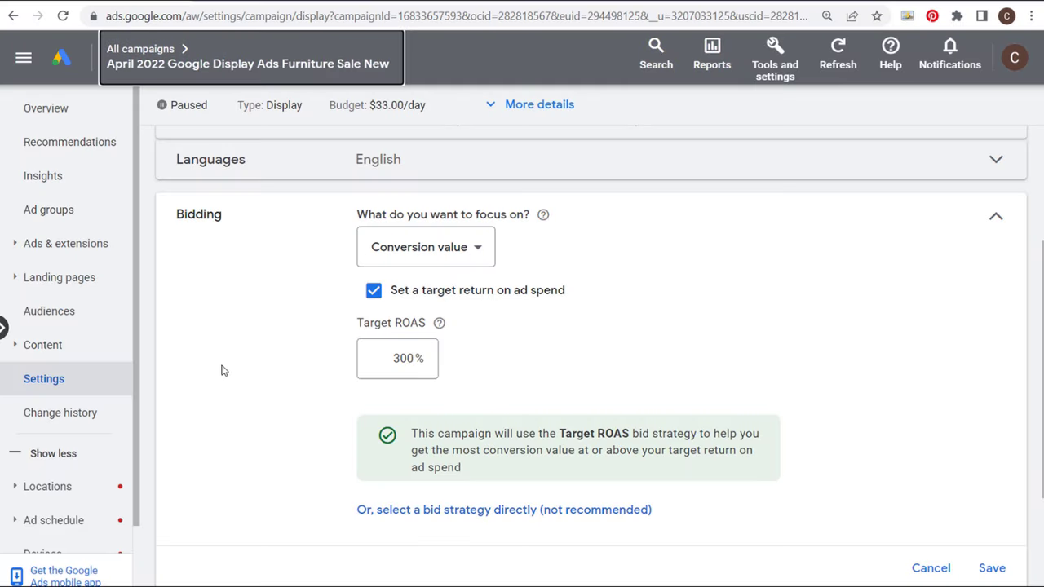
pyautogui.click(42, 352)
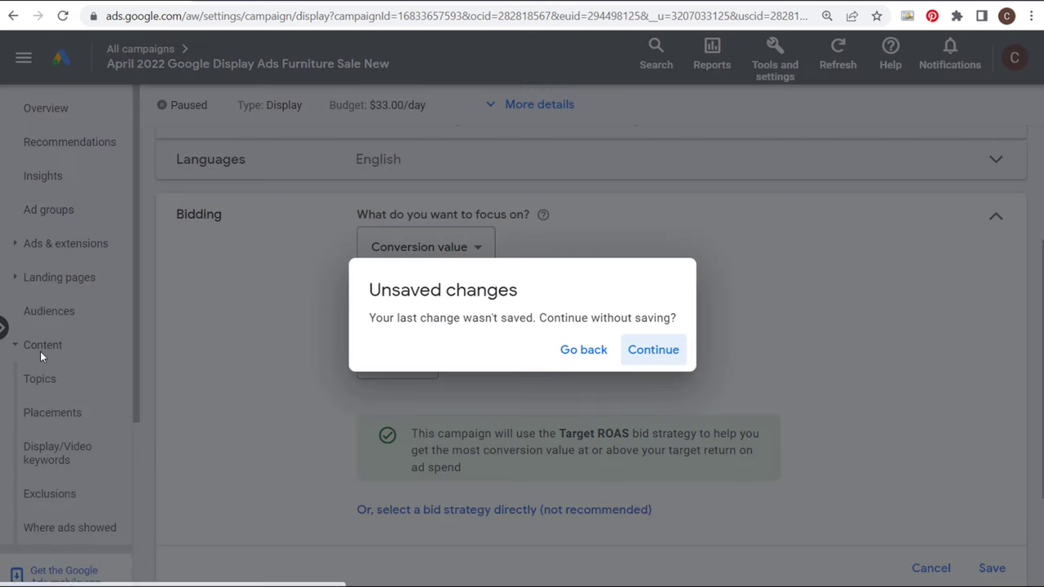
pyautogui.click(662, 353)
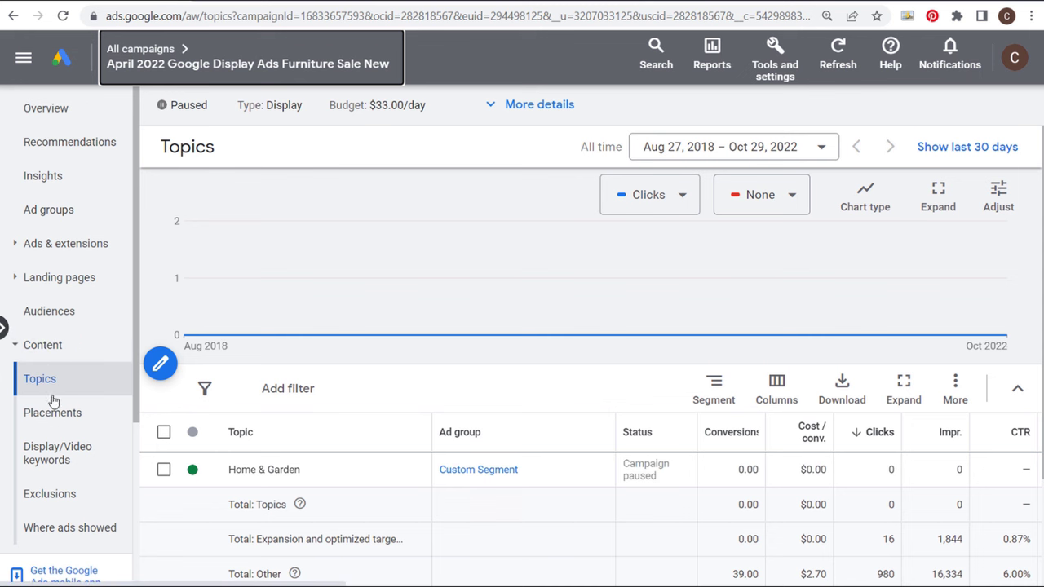
pyautogui.moveTo(255, 469); pyautogui.dragTo(303, 473)
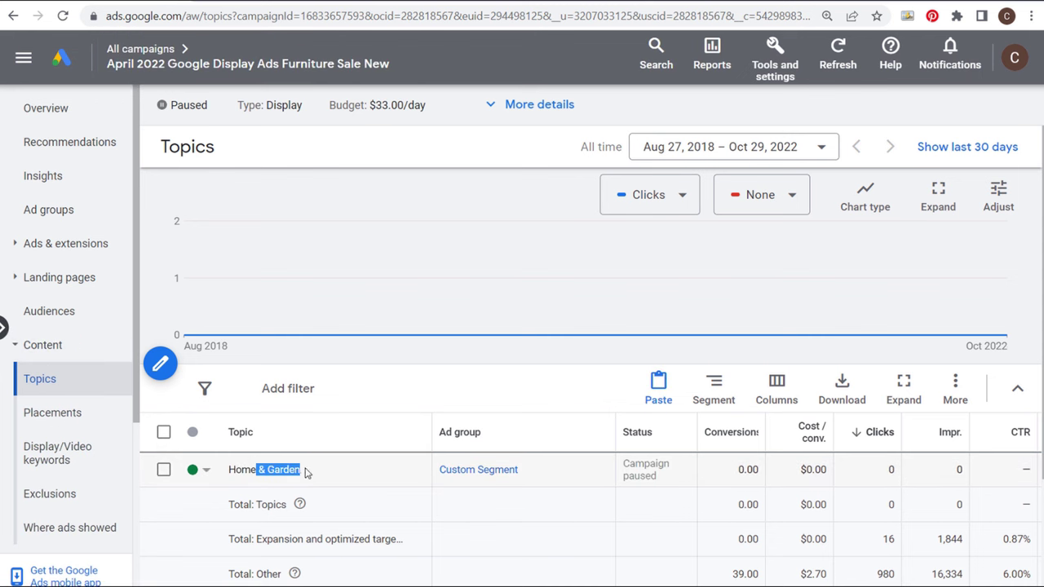
pyautogui.click(299, 497)
# - Review the campaign's content targeting across placements, display/video keywords and the Home & Garden topic
pyautogui.click(73, 422)
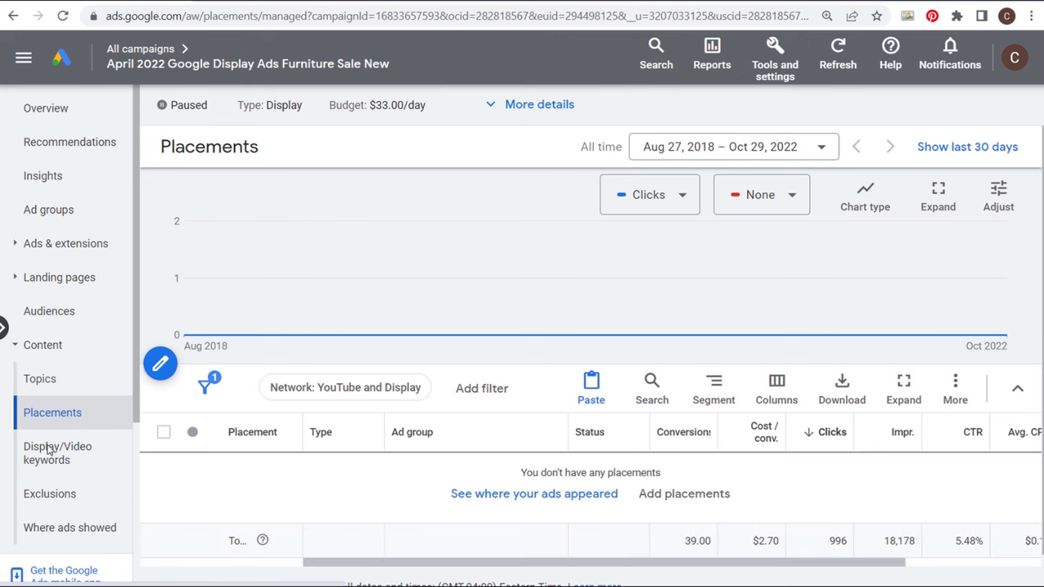
pyautogui.click(45, 448)
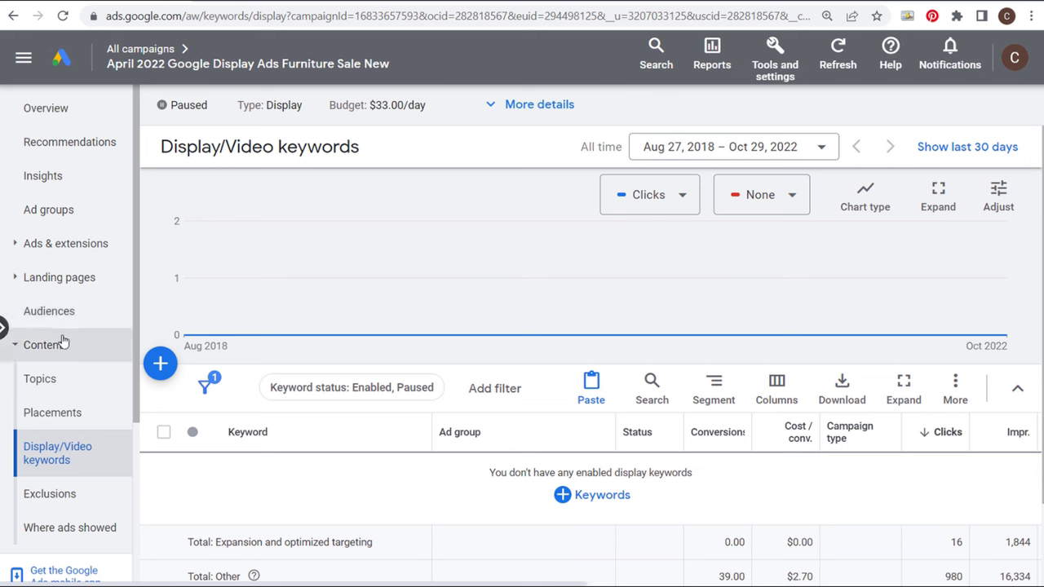
pyautogui.click(54, 381)
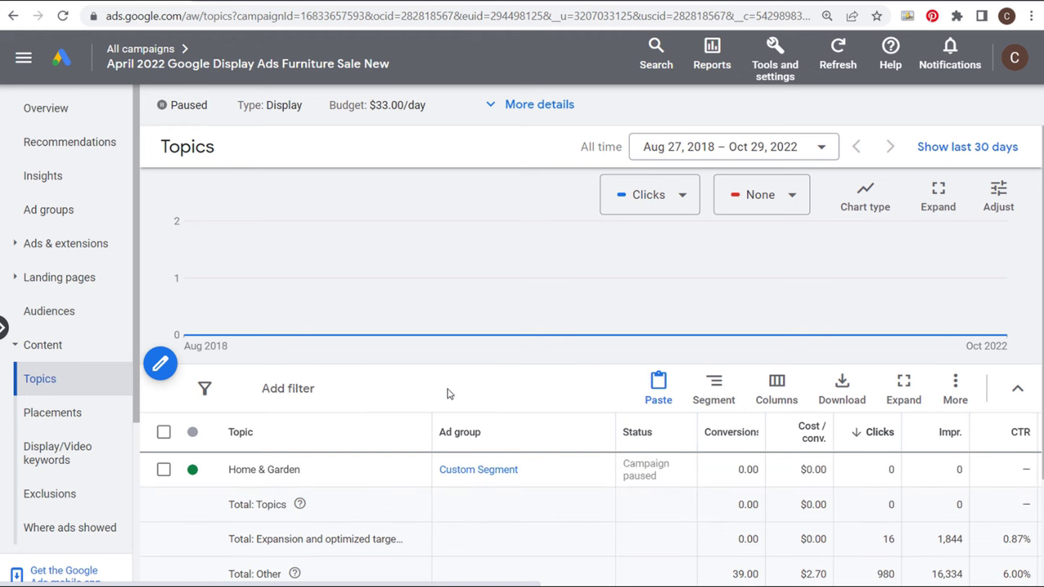
pyautogui.moveTo(230, 471); pyautogui.dragTo(300, 472)
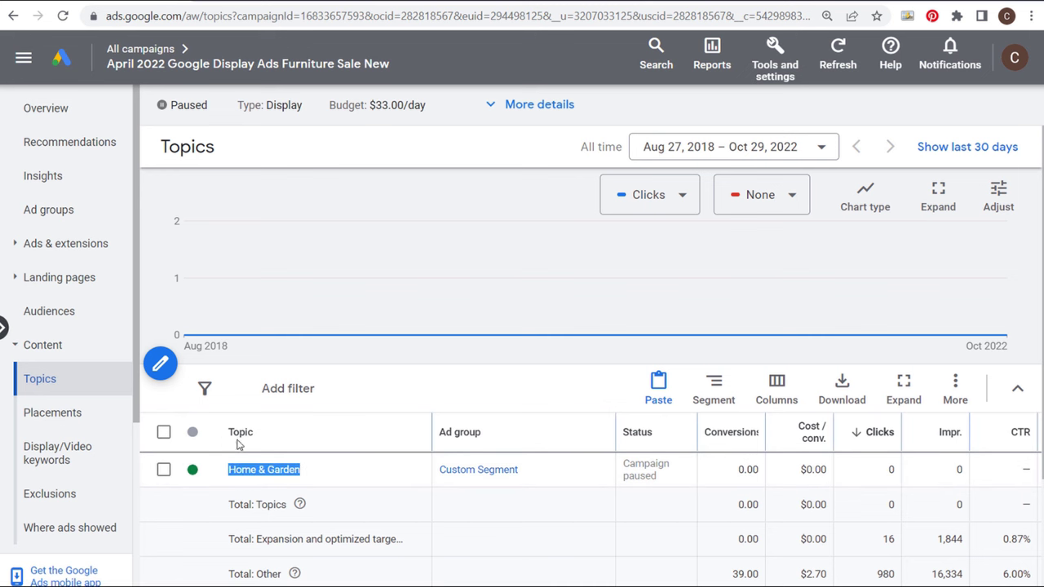
pyautogui.click(61, 457)
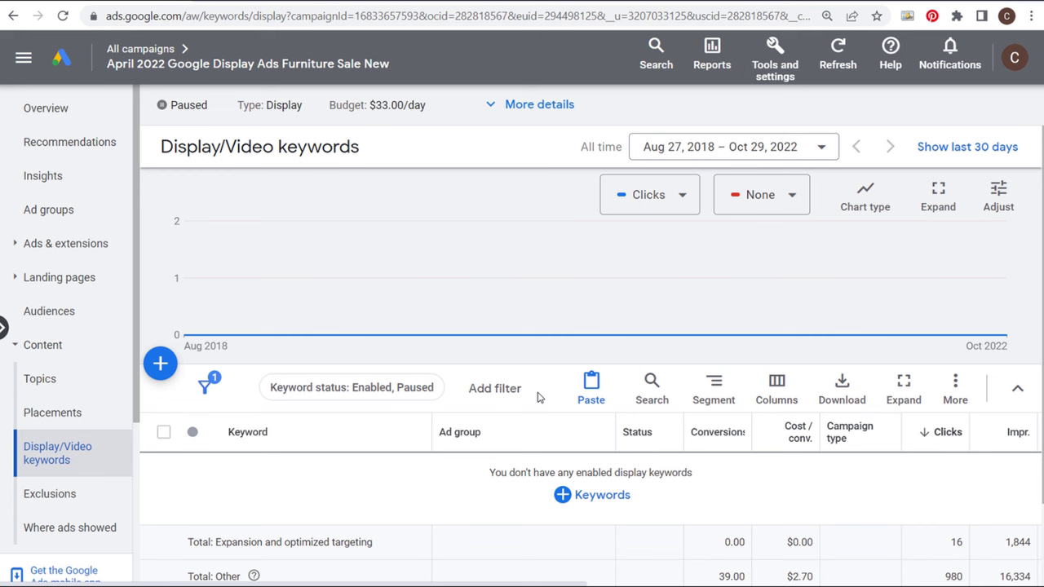
pyautogui.click(80, 386)
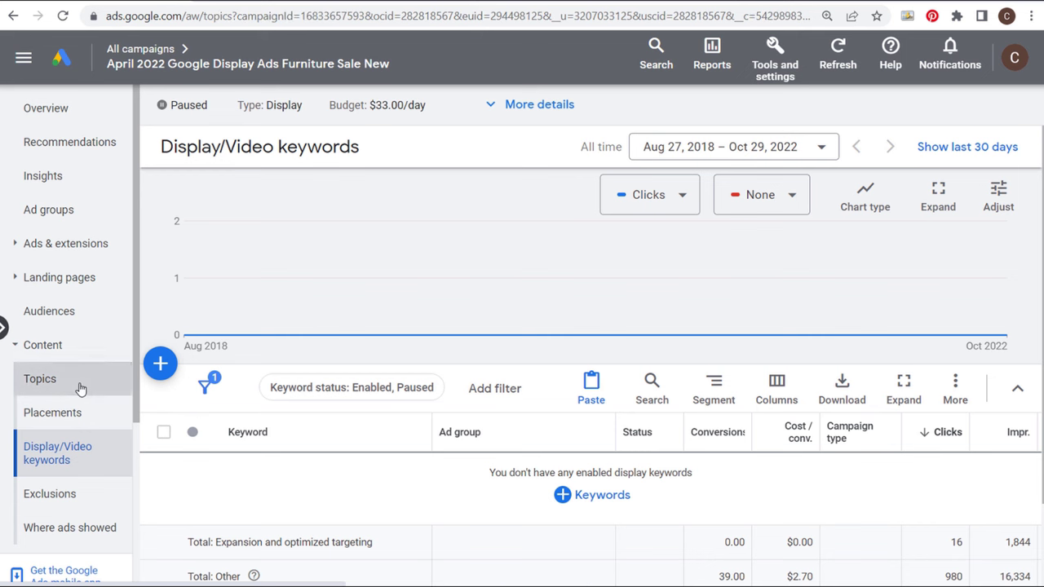
pyautogui.click(77, 461)
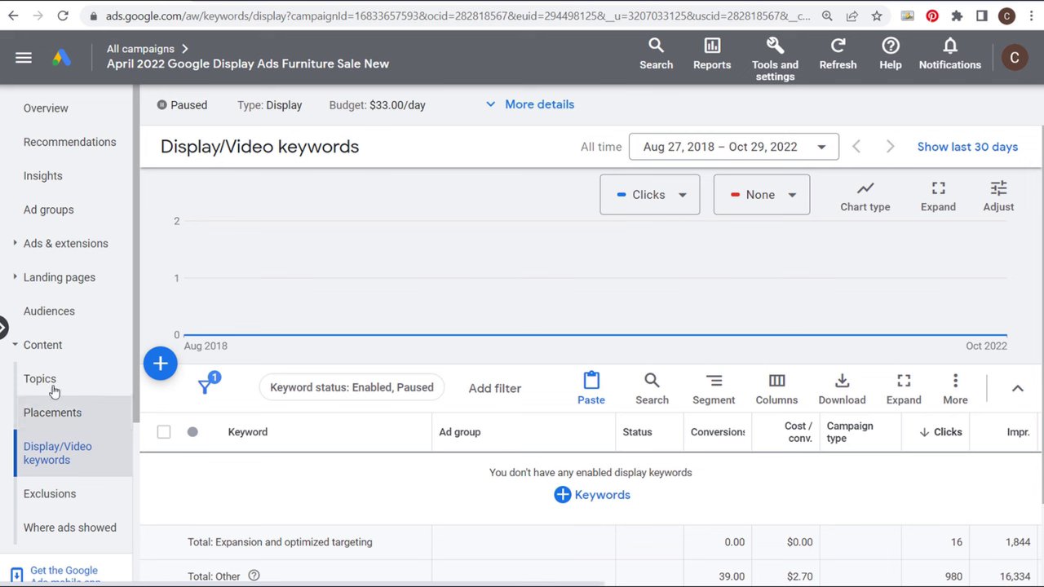
# - Open the report of where the ads appeared from the campaign's placements and show 500 rows
pyautogui.click(51, 415)
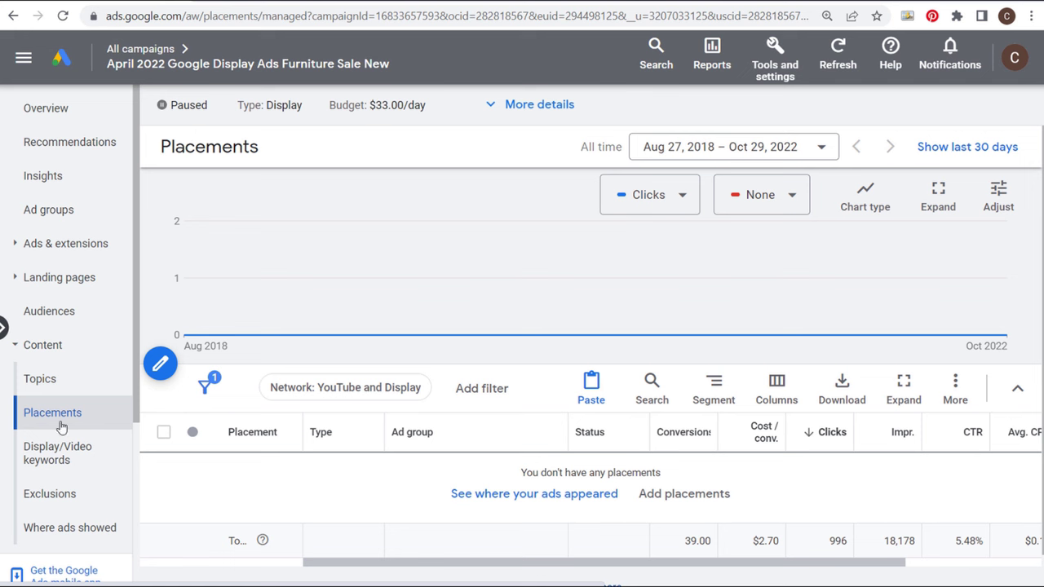
pyautogui.click(534, 495)
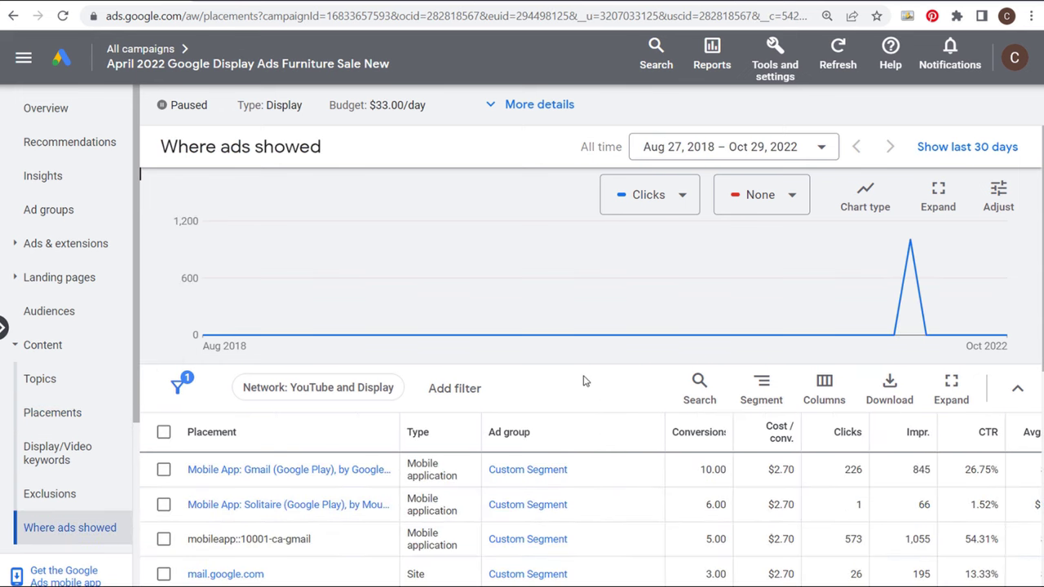
pyautogui.scroll(-1, 584, 381)
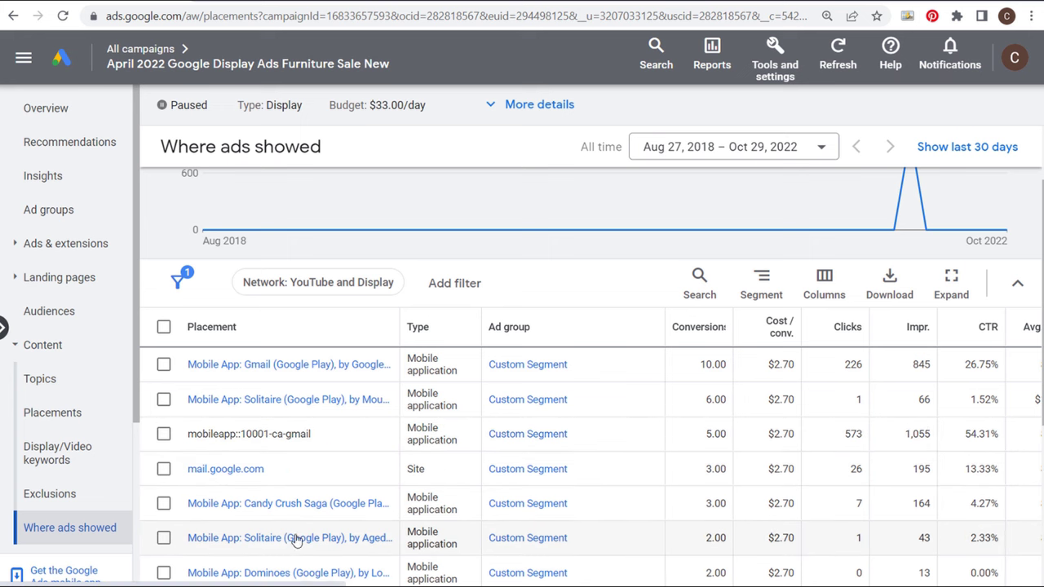
pyautogui.scroll(-3, 629, 428)
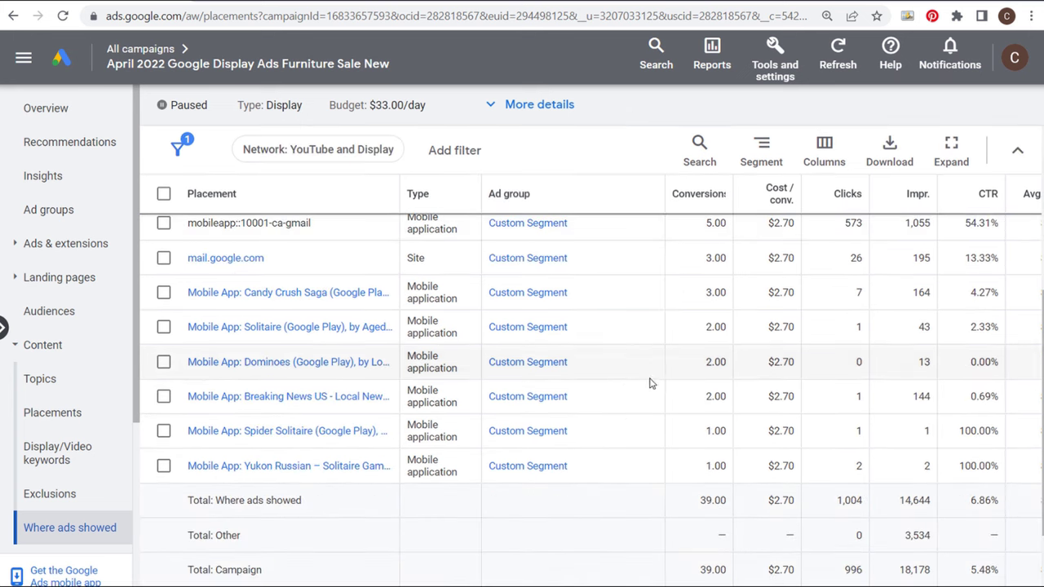
pyautogui.scroll(-2, 750, 427)
pyautogui.click(762, 517)
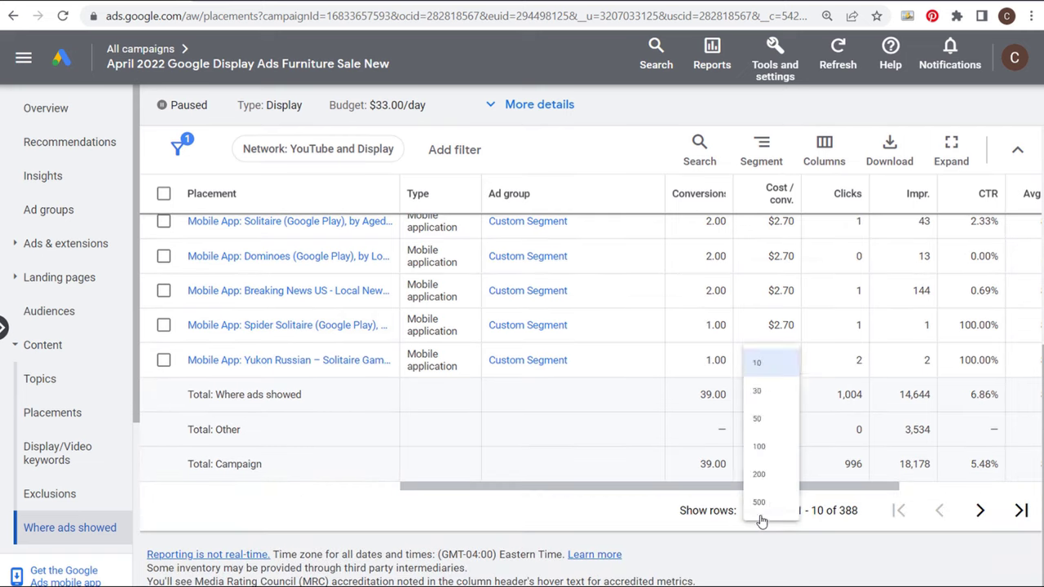
pyautogui.click(783, 494)
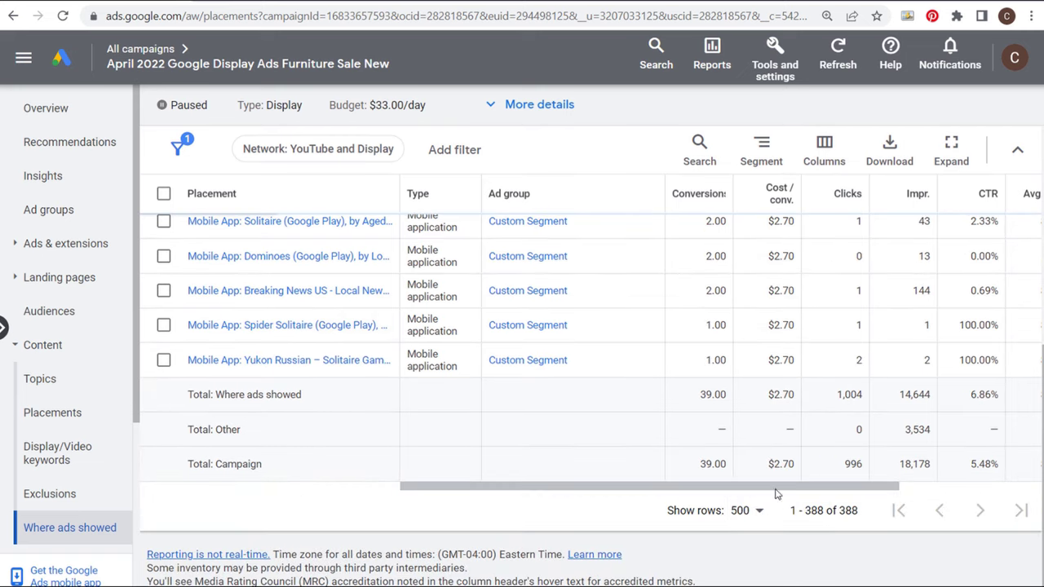
# - Examine the placements where ads showed, comparing placement types and conversions, and return to the start of the list
pyautogui.scroll(-2, 628, 426)
pyautogui.scroll(-4, 619, 427)
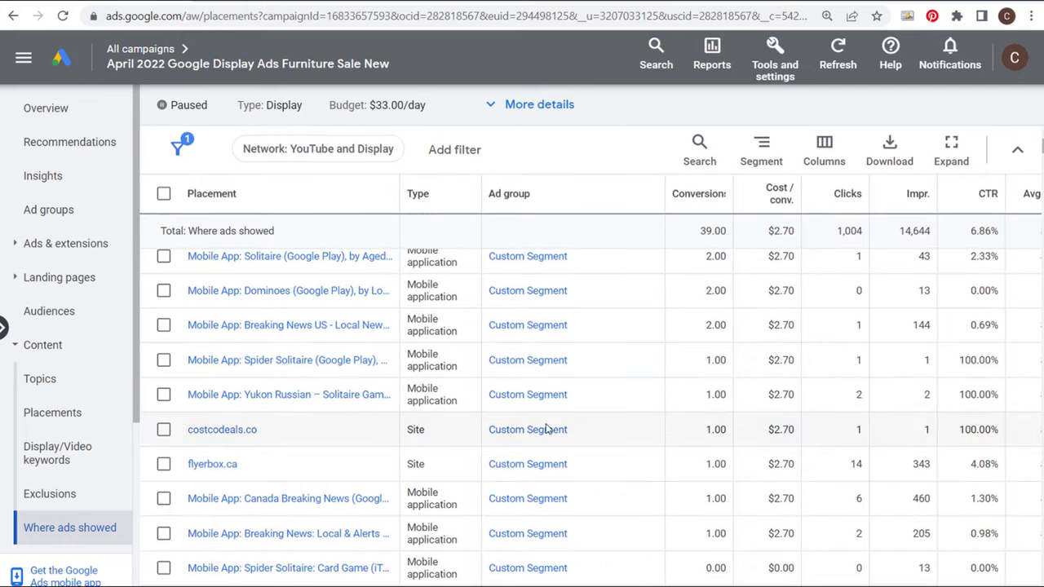
pyautogui.moveTo(426, 430); pyautogui.dragTo(404, 437)
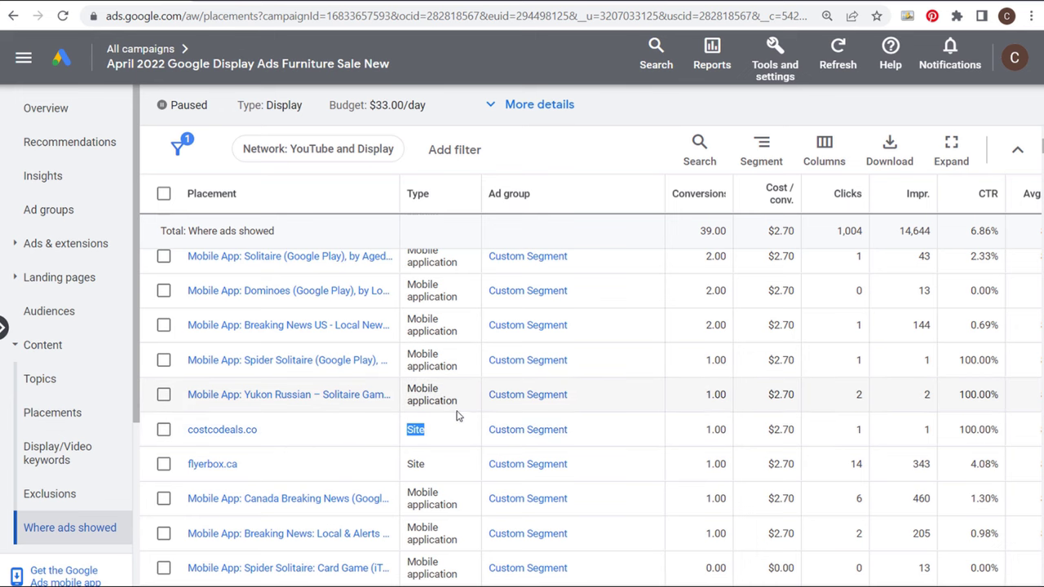
pyautogui.scroll(-4, 454, 415)
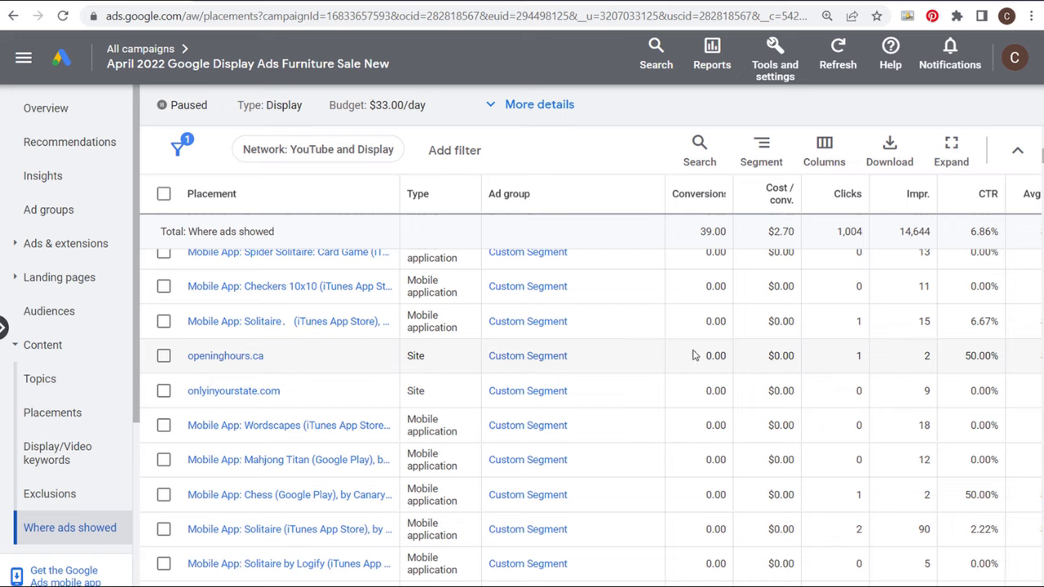
pyautogui.scroll(4, 709, 342)
pyautogui.scroll(4, 815, 335)
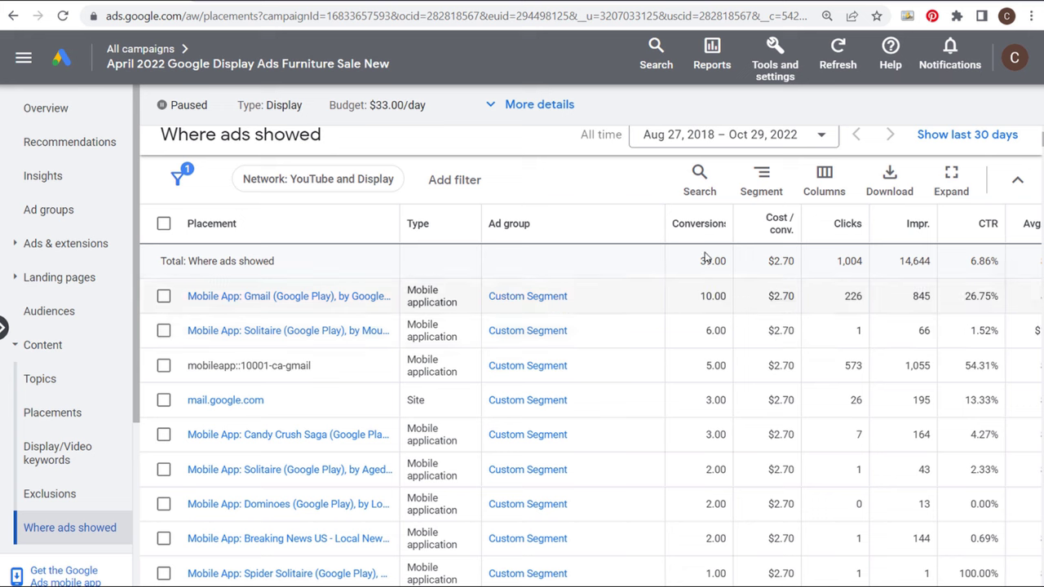
# - Select the Gmail mobile app placement, view its exclusion options for ad group and campaign, and deselect it
pyautogui.click(163, 296)
pyautogui.click(255, 181)
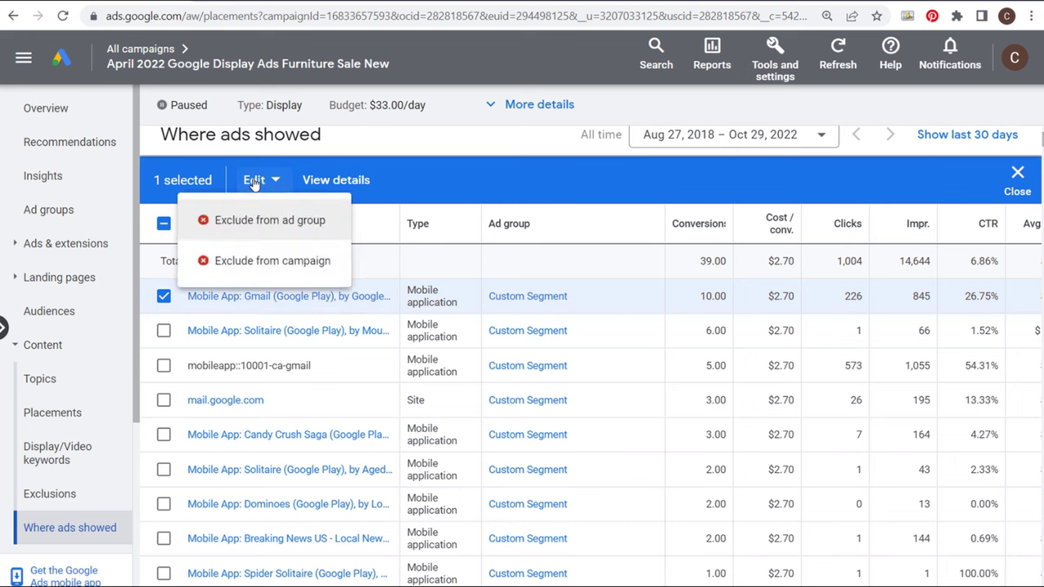
pyautogui.click(163, 296)
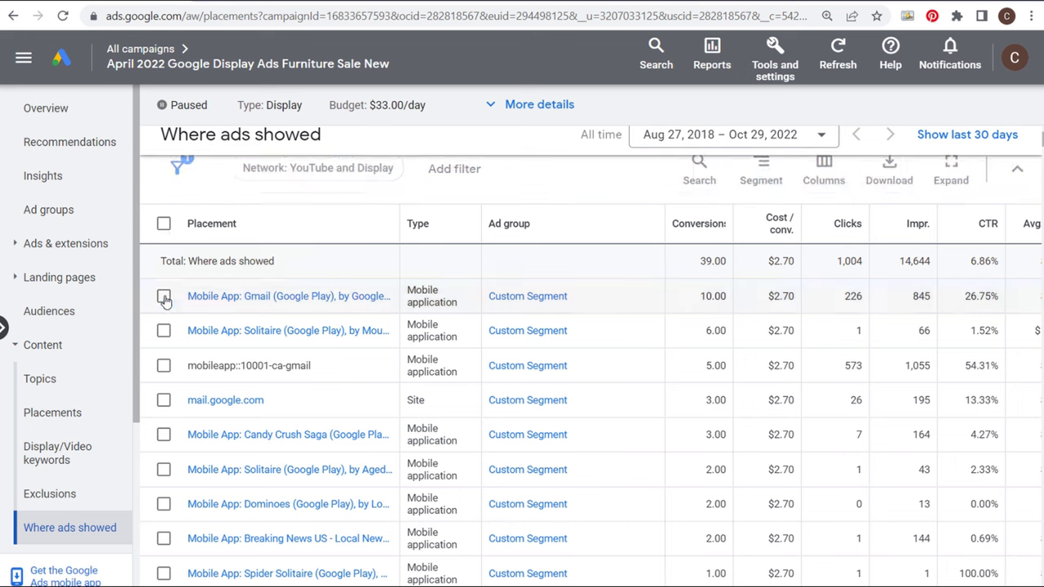
# - Open the campaign's content exclusions and display the placement exclusions
pyautogui.scroll(-1, 85, 384)
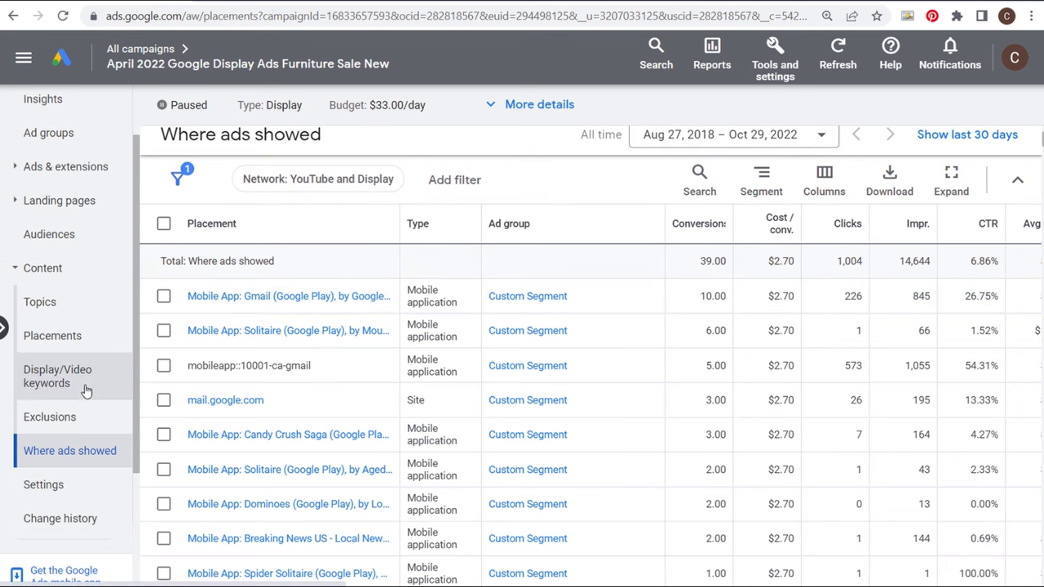
pyautogui.click(74, 341)
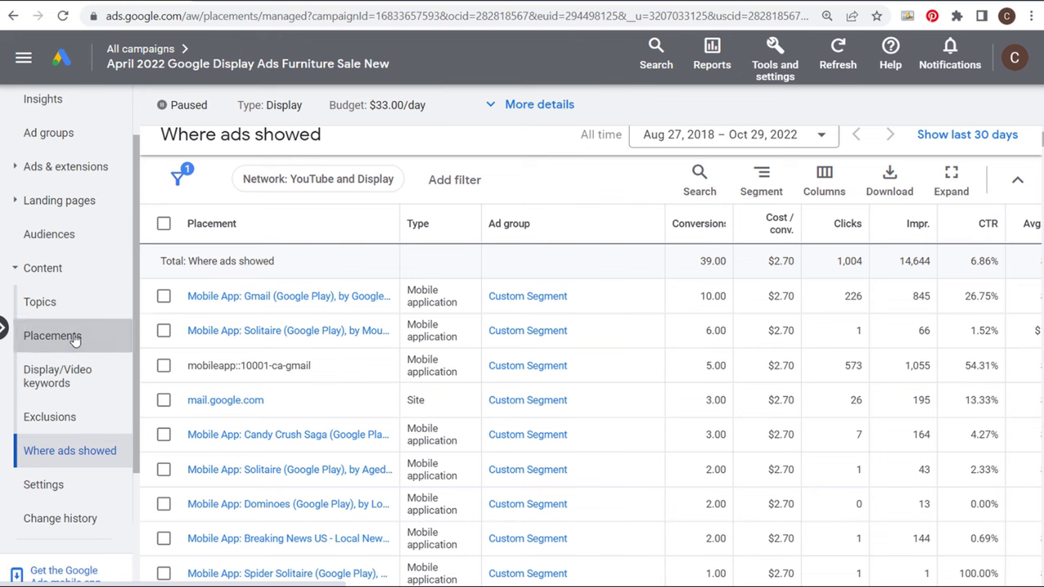
pyautogui.click(57, 416)
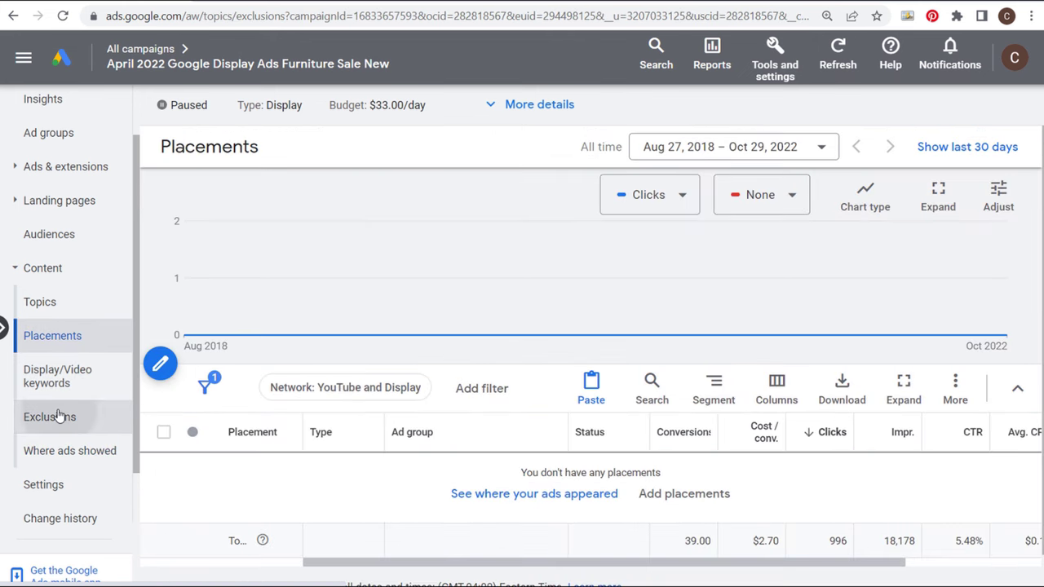
pyautogui.click(297, 152)
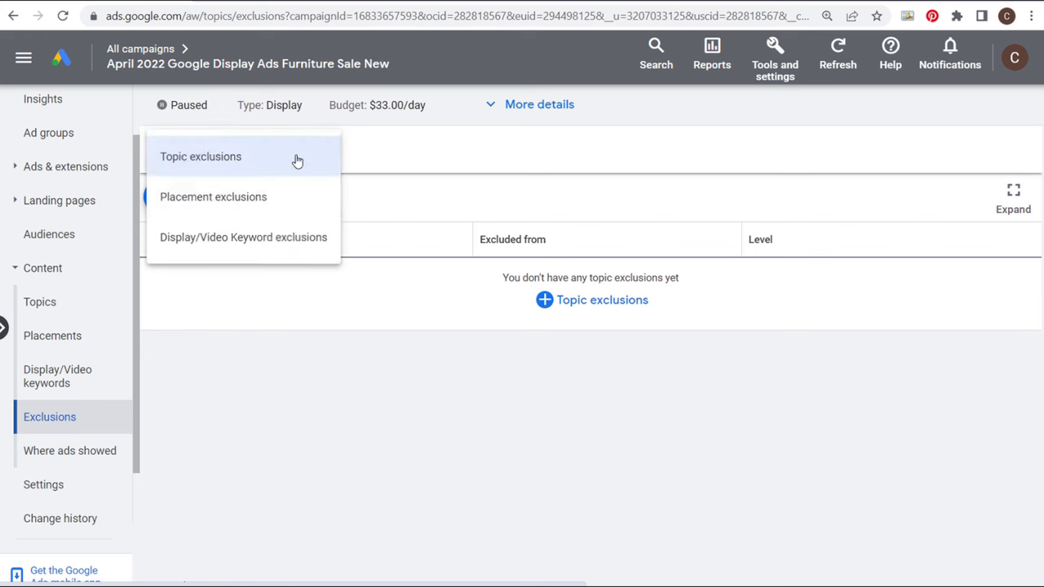
pyautogui.click(241, 200)
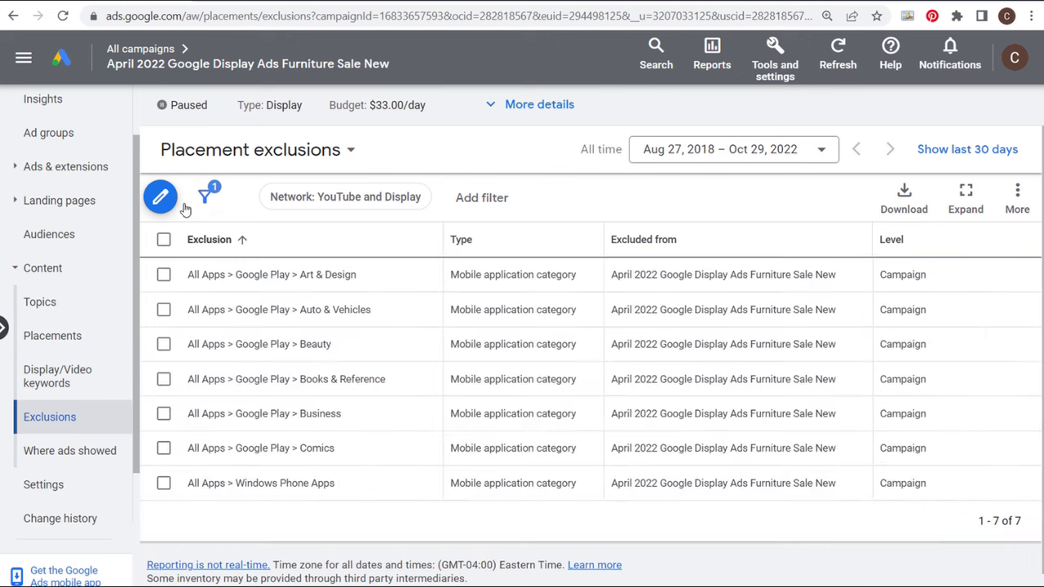
# - Open the campaign's placement exclusions for editing and look through the Google Play app categories available to exclude
pyautogui.click(161, 197)
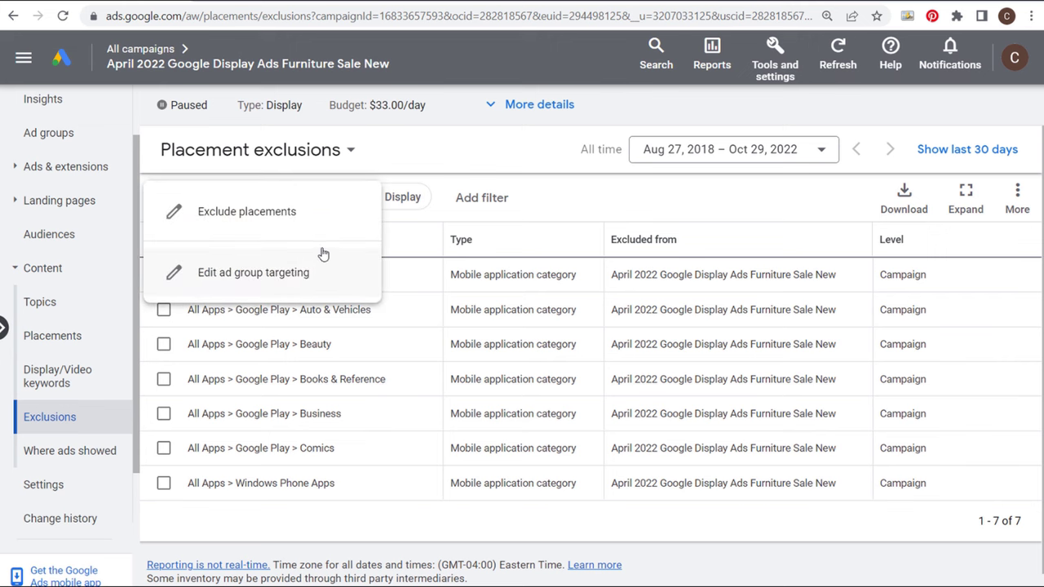
pyautogui.click(174, 214)
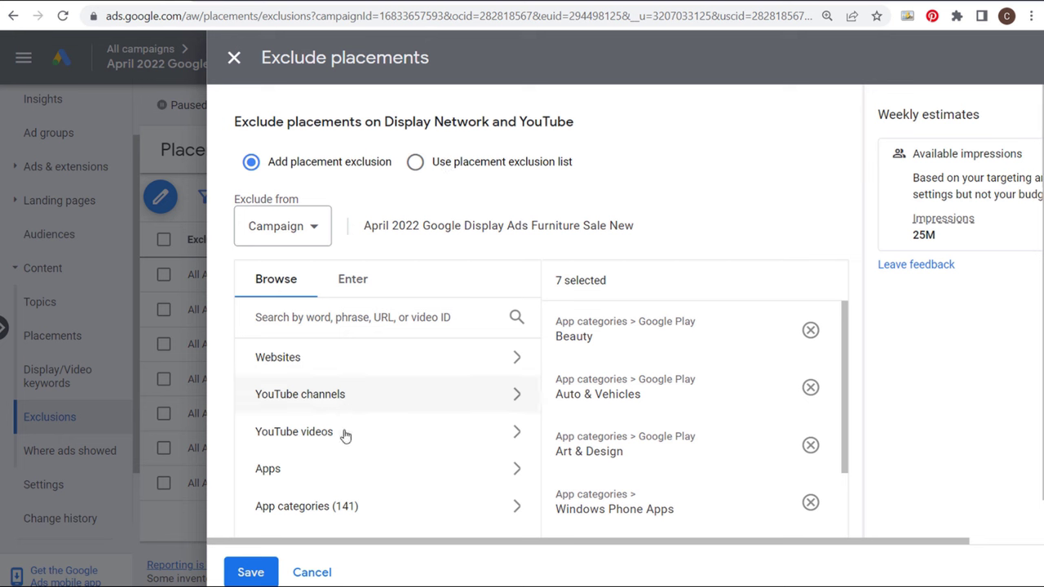
pyautogui.click(424, 521)
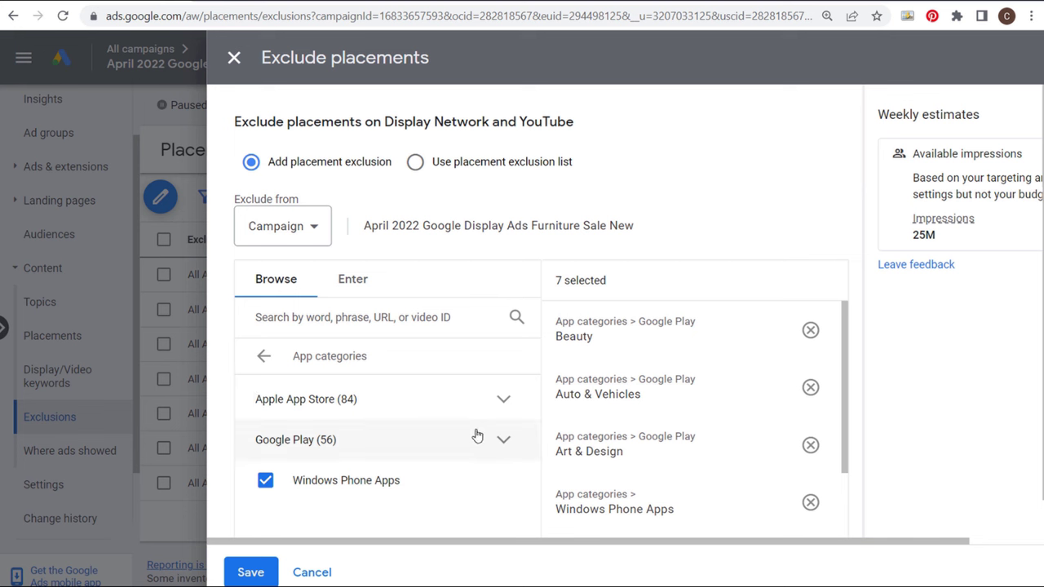
pyautogui.click(401, 444)
pyautogui.scroll(-5, 404, 464)
pyautogui.scroll(-10, 405, 455)
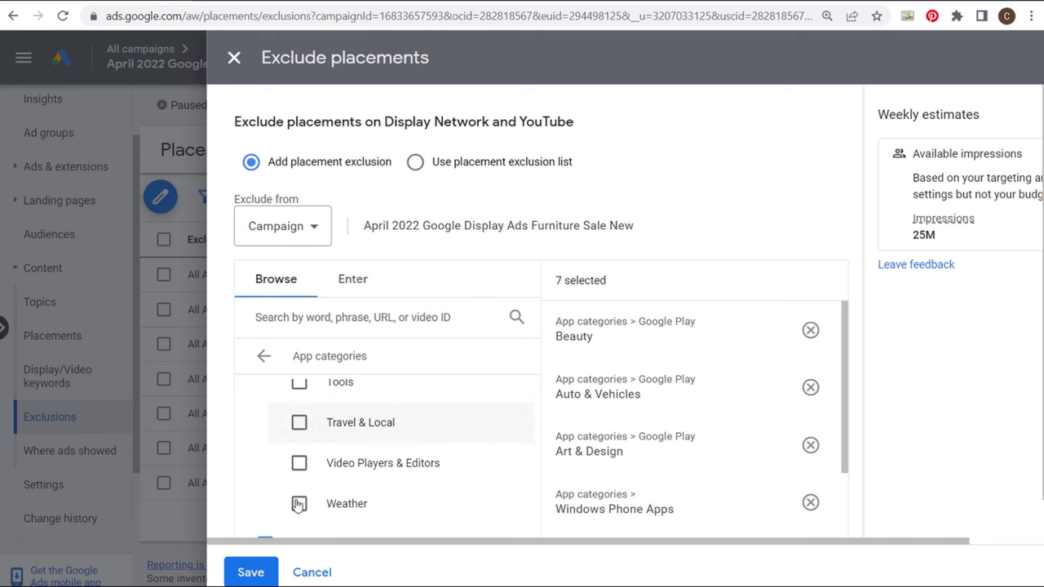
pyautogui.click(248, 572)
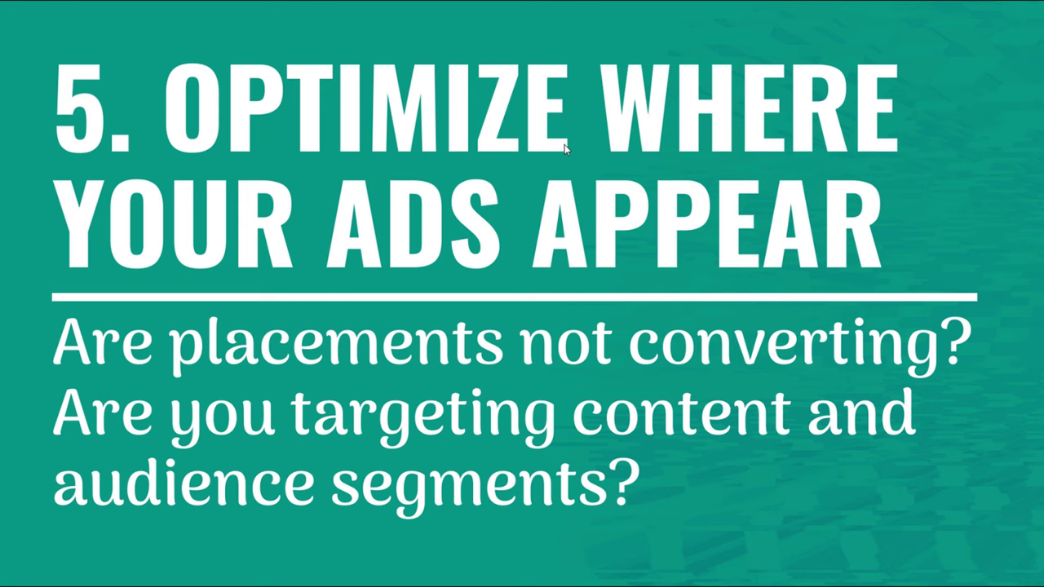
pyautogui.press('Right')
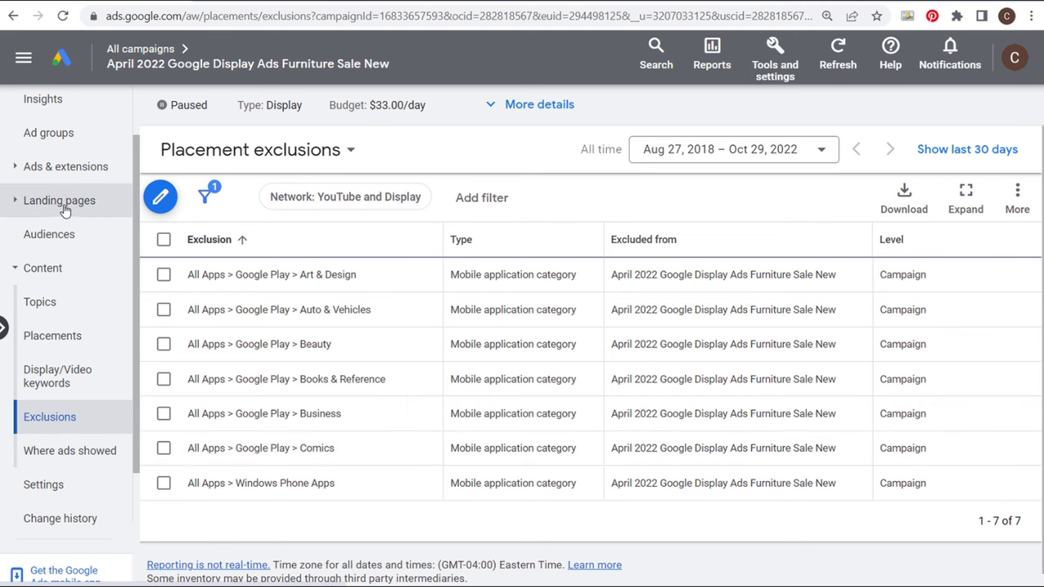
pyautogui.moveTo(155, 73)
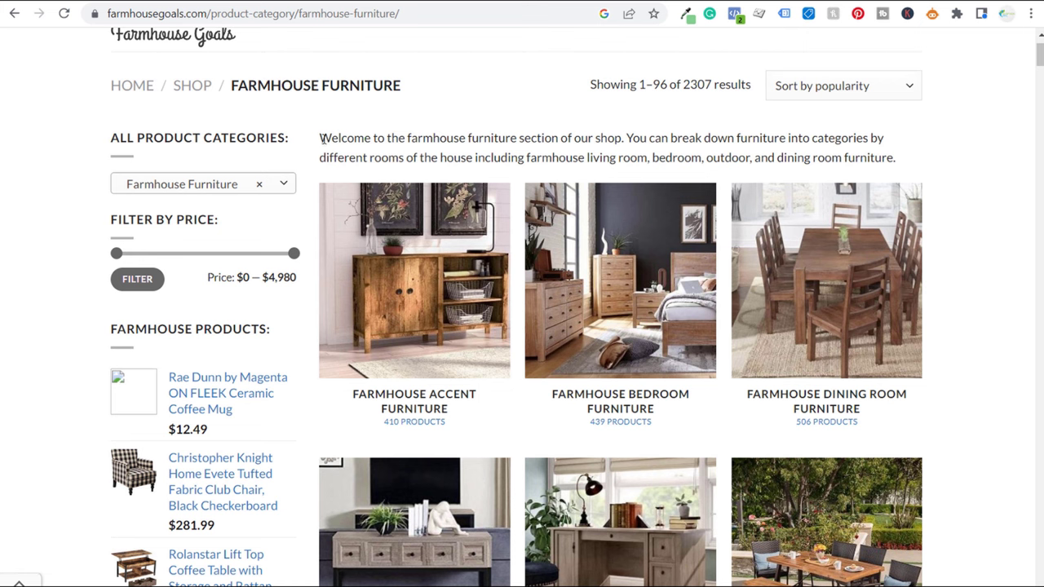
# - Highlight the introductory text on the Farmhouse Furniture category page, clear the selection, and return toward the page's start
pyautogui.moveTo(323, 138); pyautogui.dragTo(932, 163)
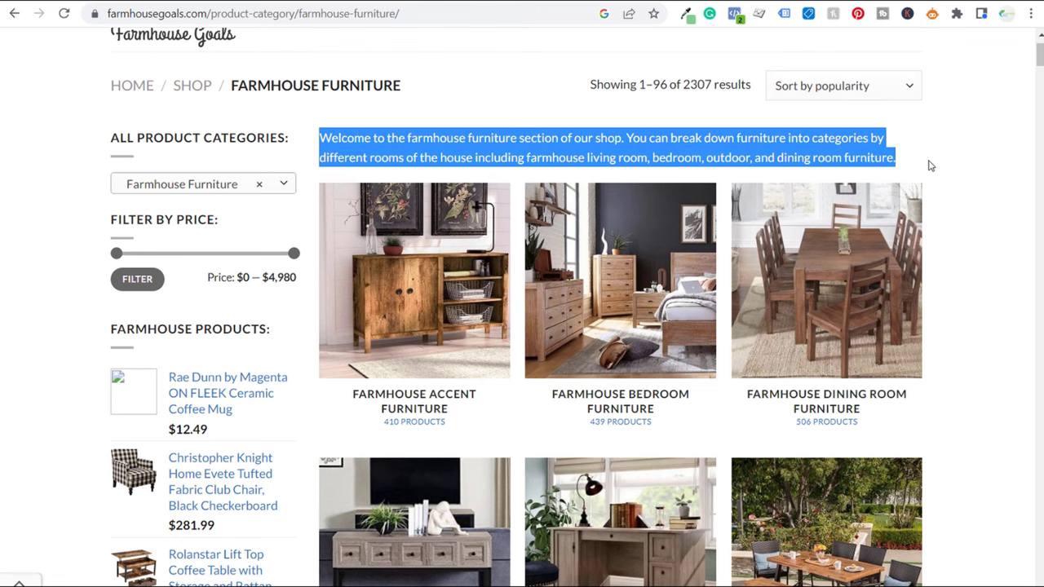
pyautogui.click(944, 144)
pyautogui.scroll(2, 550, 107)
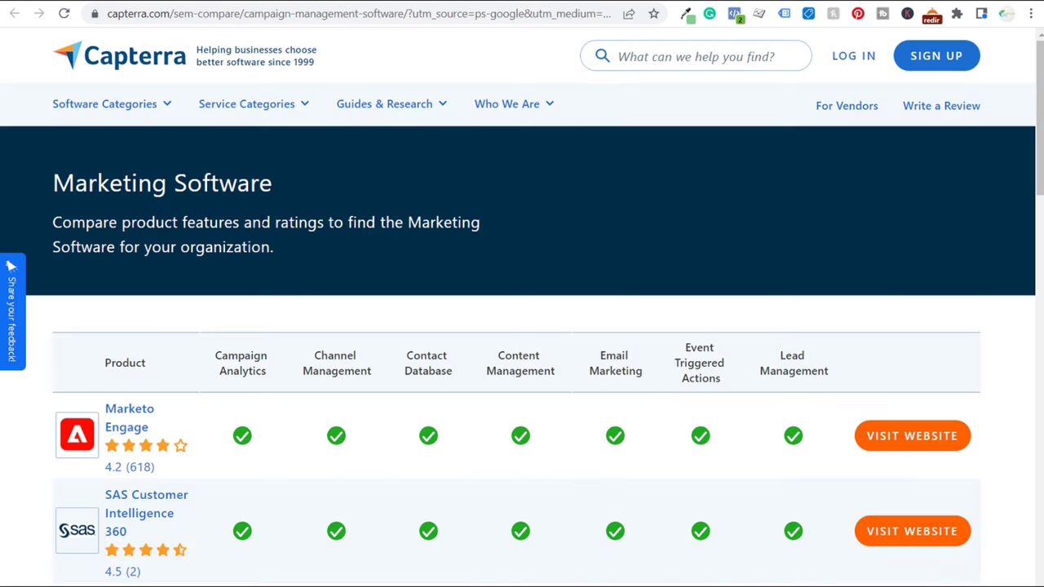
# - Highlight the Marketing Software heading and its description on the Capterra landing page, and clear the selection
pyautogui.moveTo(301, 194); pyautogui.dragTo(51, 184)
pyautogui.moveTo(52, 222); pyautogui.dragTo(467, 249)
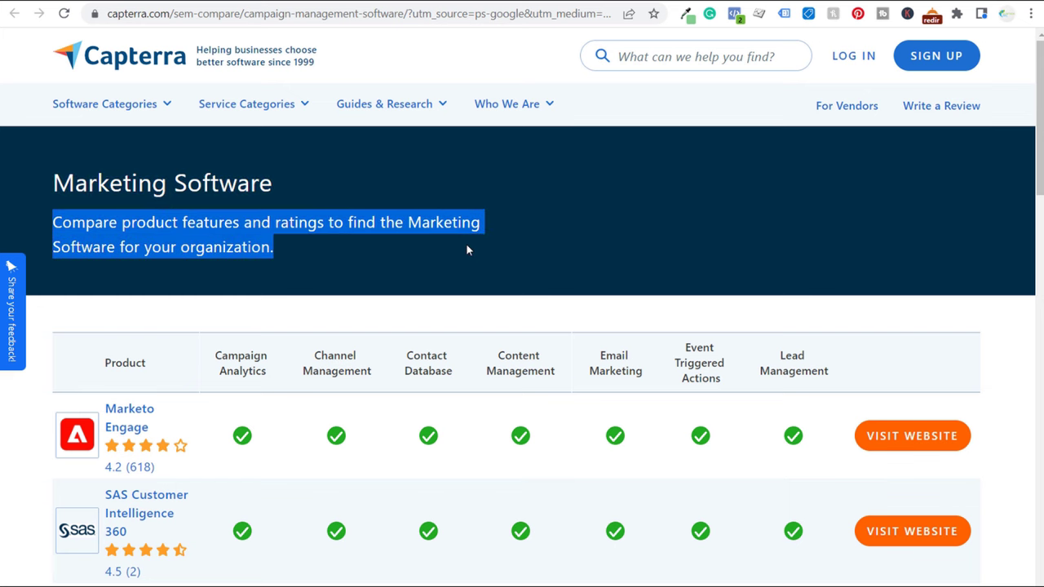
pyautogui.click(605, 237)
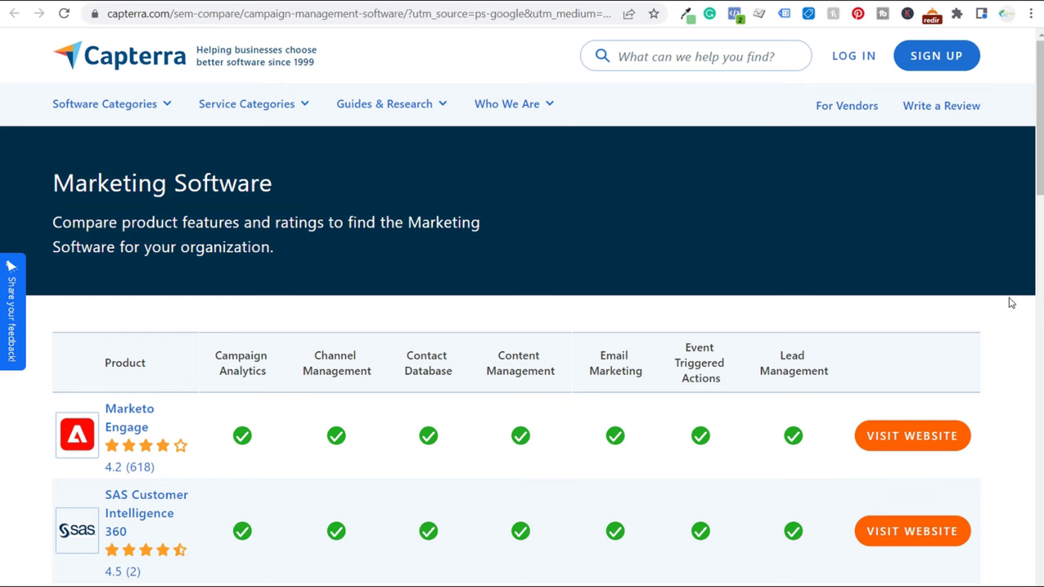
# - Examine Capterra's marketing software comparison table, including product ratings, feature columns and website links, and return to the page's start
pyautogui.scroll(-3, 992, 305)
pyautogui.scroll(-6, 1015, 297)
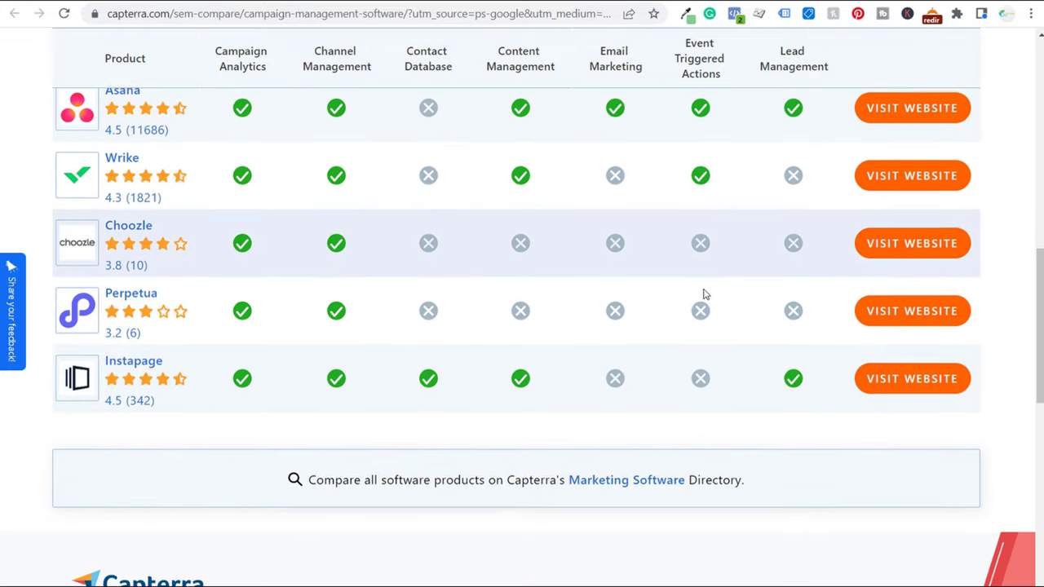
pyautogui.scroll(8, 368, 277)
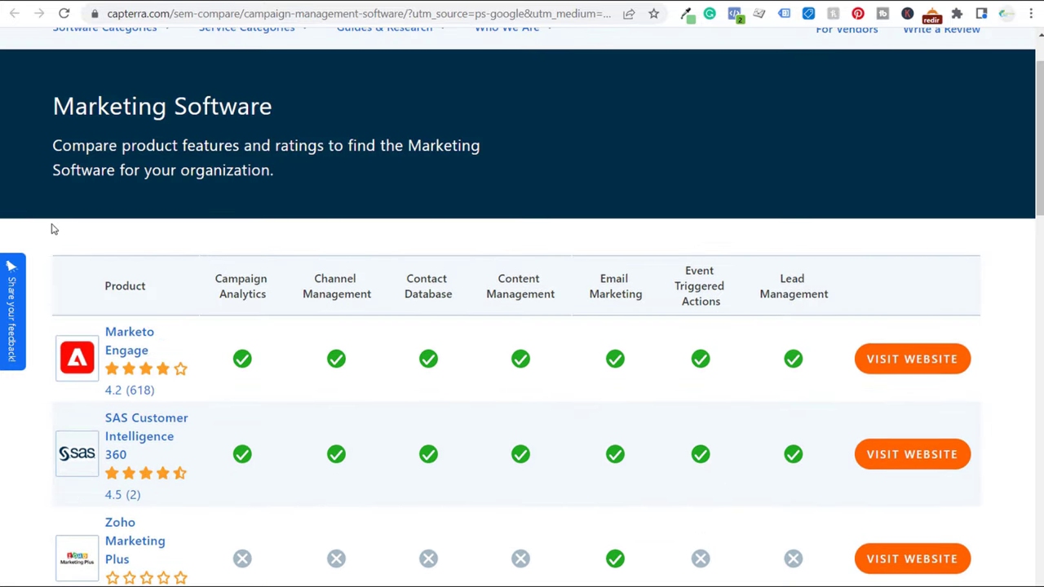
pyautogui.scroll(-6, 50, 222)
pyautogui.scroll(-2, 51, 216)
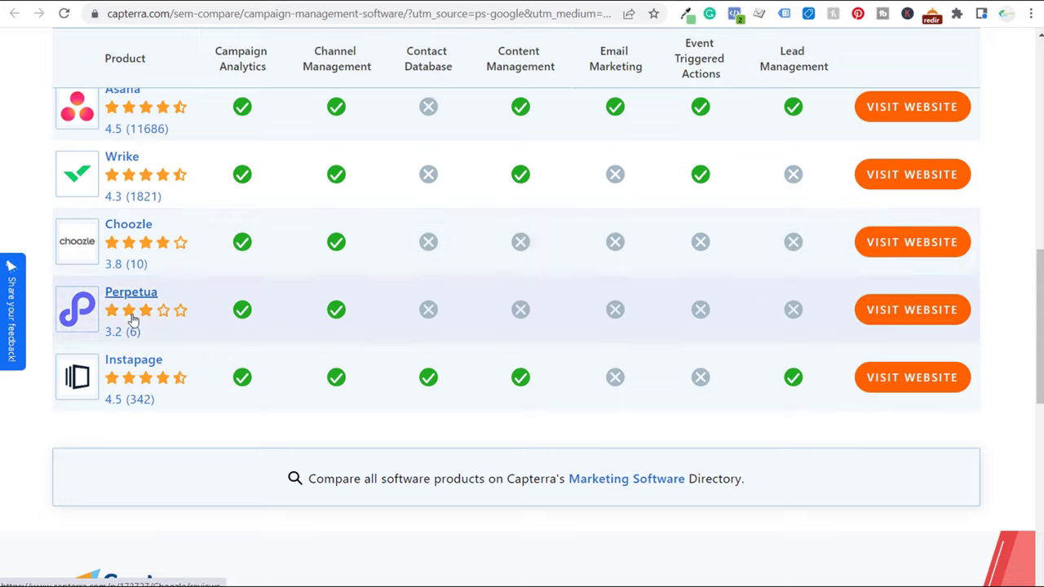
pyautogui.scroll(-3, 40, 309)
pyautogui.scroll(-2, 59, 285)
pyautogui.scroll(8, 58, 289)
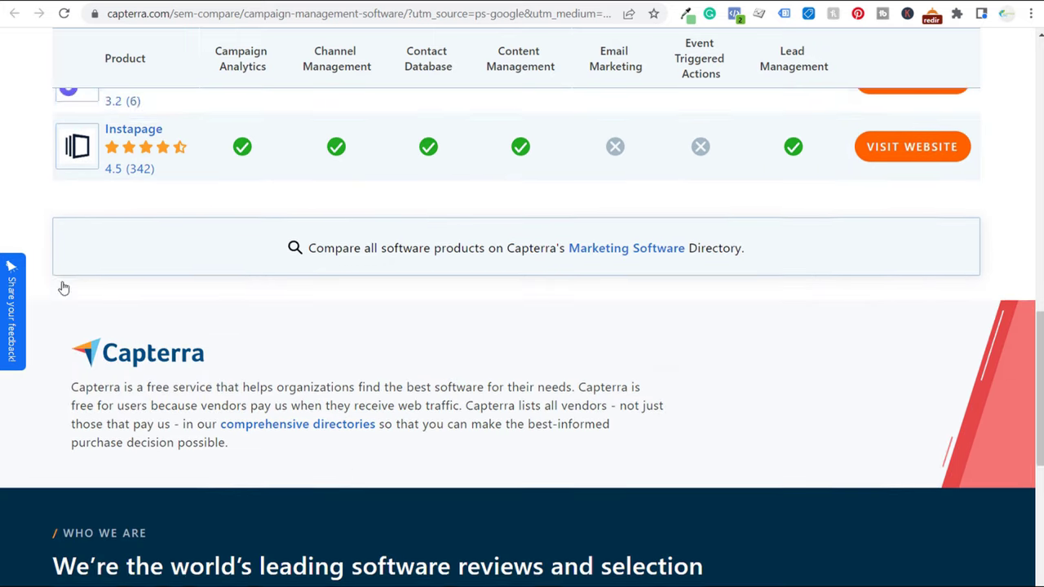
pyautogui.scroll(1, 58, 292)
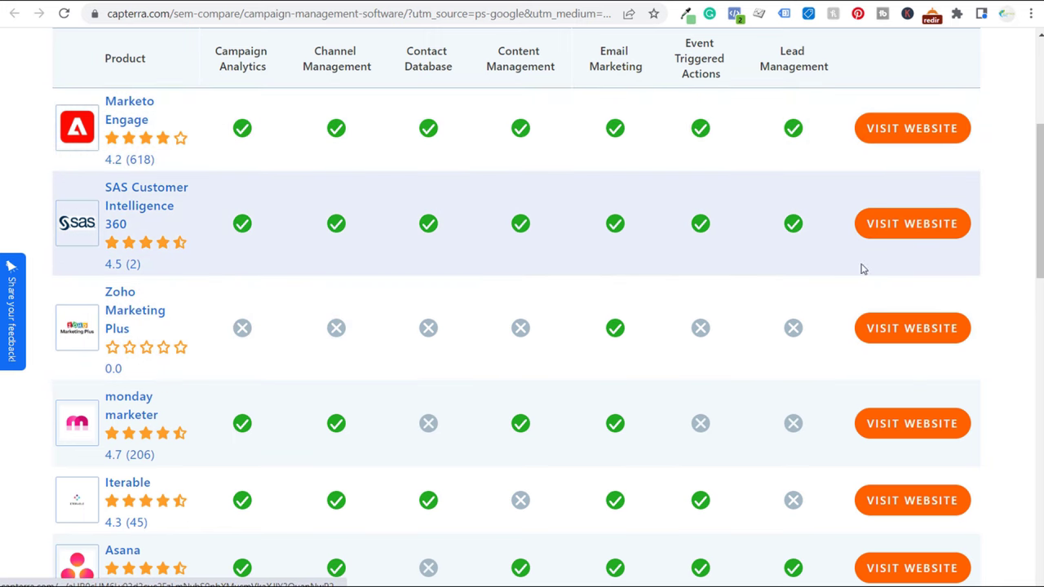
pyautogui.scroll(1, 373, 184)
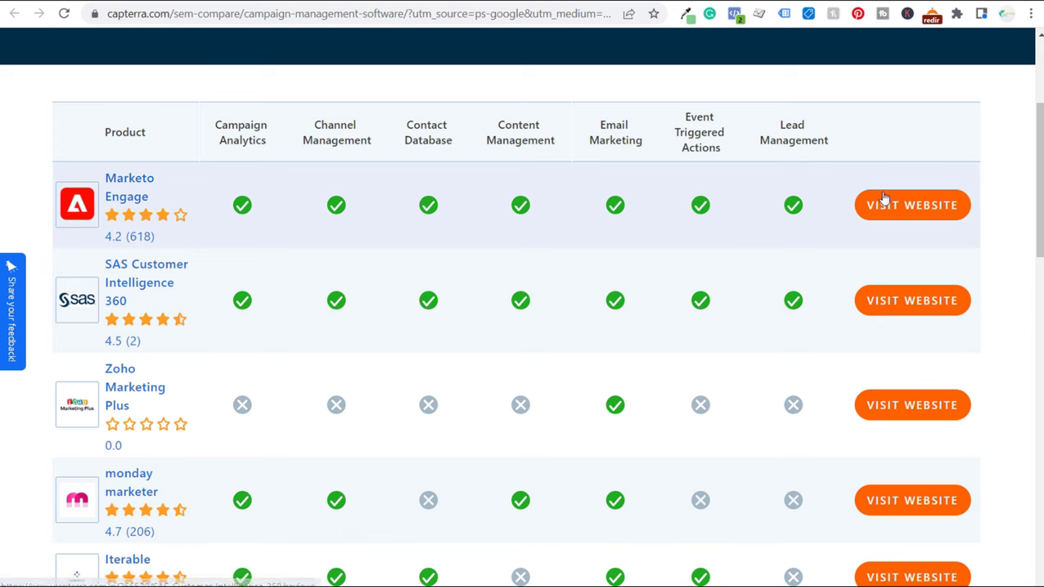
pyautogui.scroll(3, 245, 139)
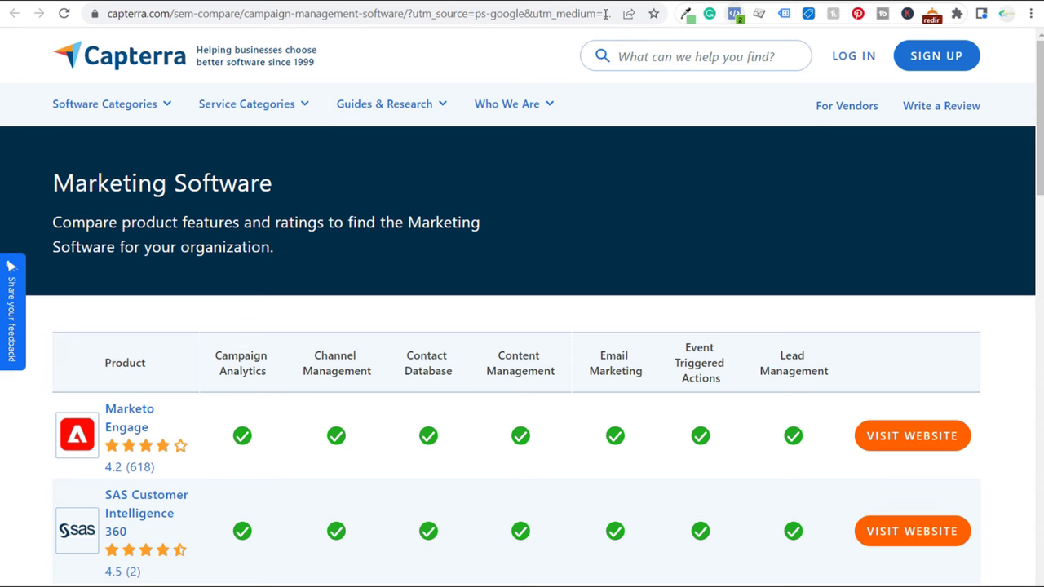
# - Open Zoho's ad from the "marketing software" search results and examine the landing page's headline, description and free trial form
pyautogui.click(14, 13)
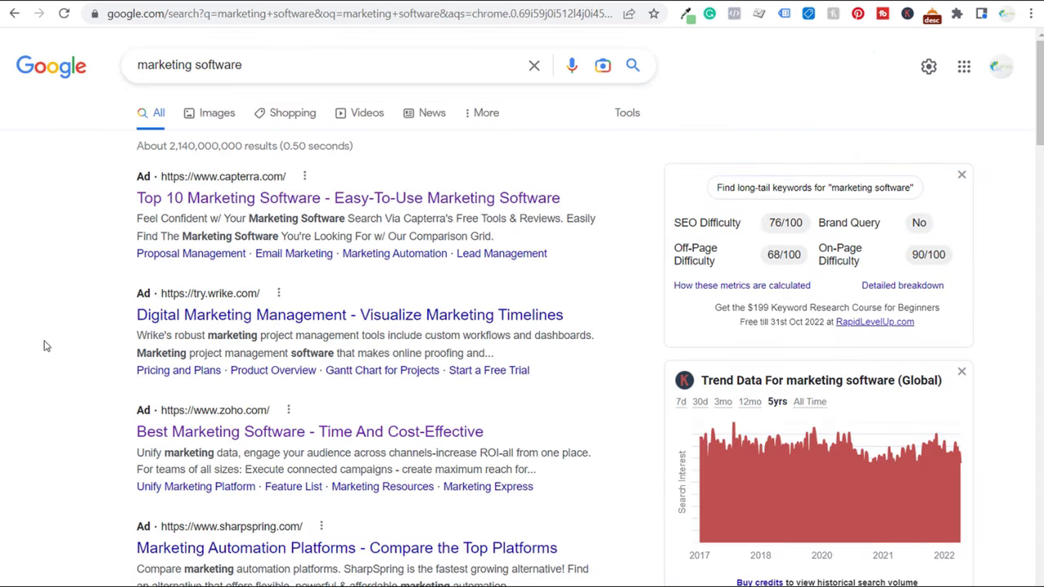
pyautogui.click(225, 440)
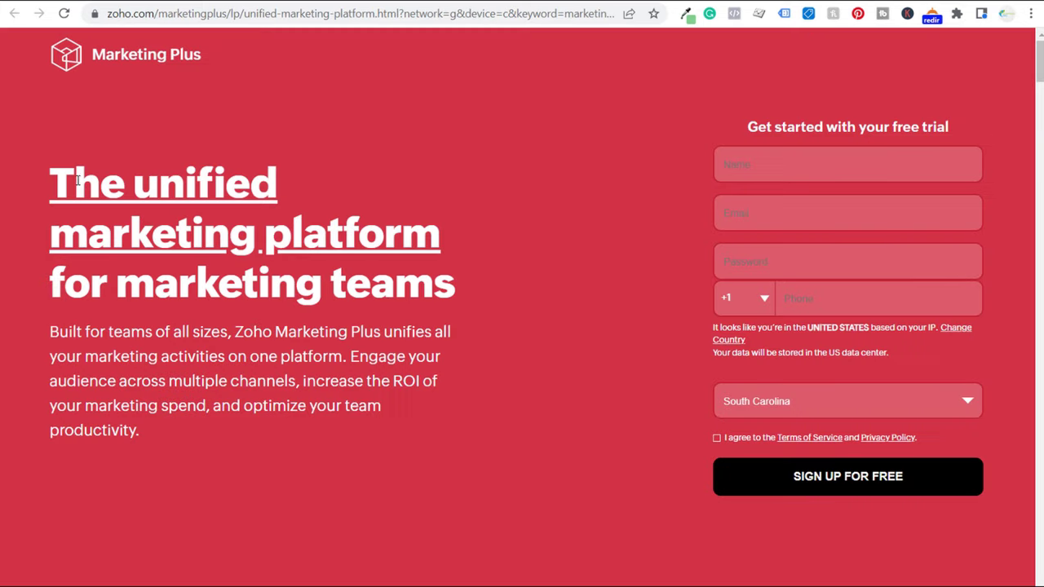
pyautogui.moveTo(76, 181); pyautogui.dragTo(297, 179)
pyautogui.moveTo(744, 132); pyautogui.dragTo(971, 123)
pyautogui.moveTo(303, 380); pyautogui.dragTo(207, 406)
pyautogui.doubleClick(256, 407)
pyautogui.moveTo(303, 380); pyautogui.dragTo(421, 380)
pyautogui.click(448, 187)
pyautogui.moveTo(51, 175); pyautogui.dragTo(434, 239)
pyautogui.click(795, 163)
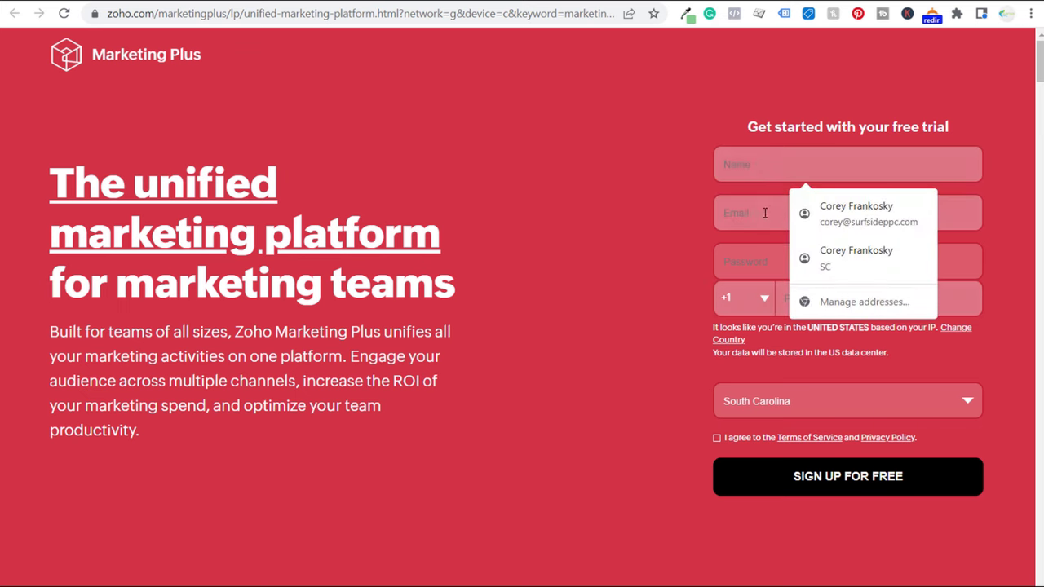